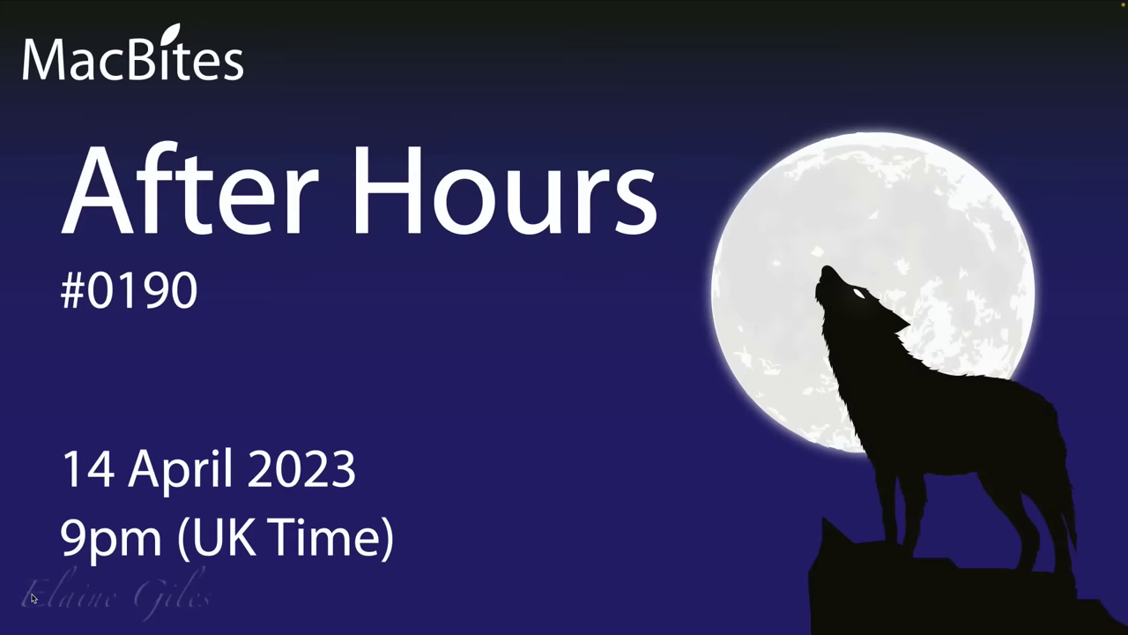
Advance past the After Hours title slide to the agenda slide
key(Right)
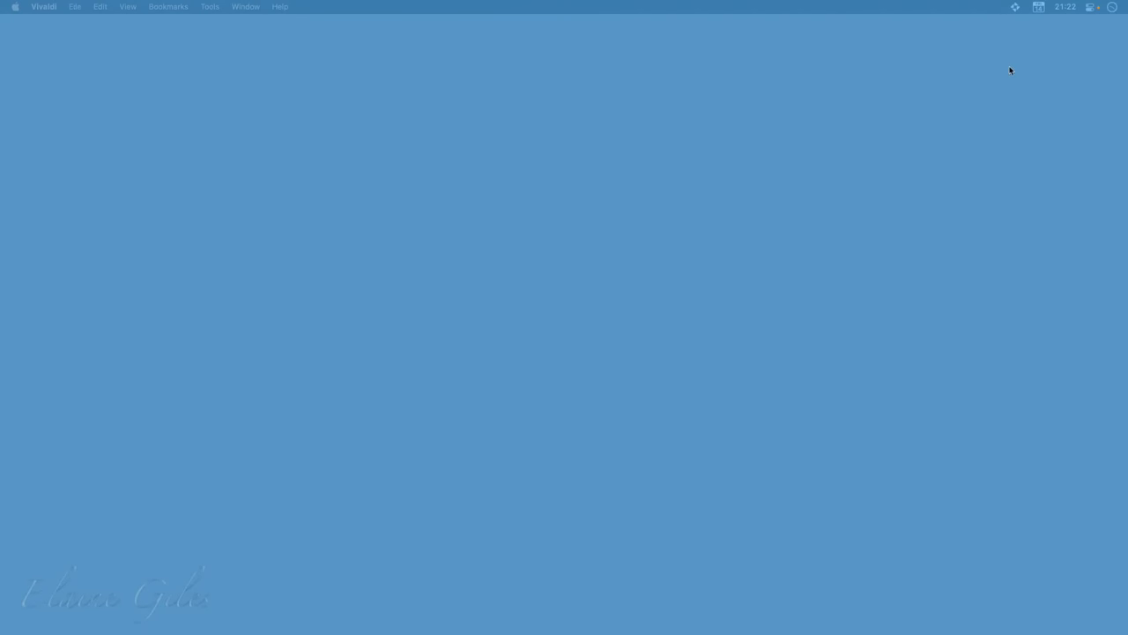
Reveal hidden menu-bar items and open the Zight panel of recent captures
click(963, 9)
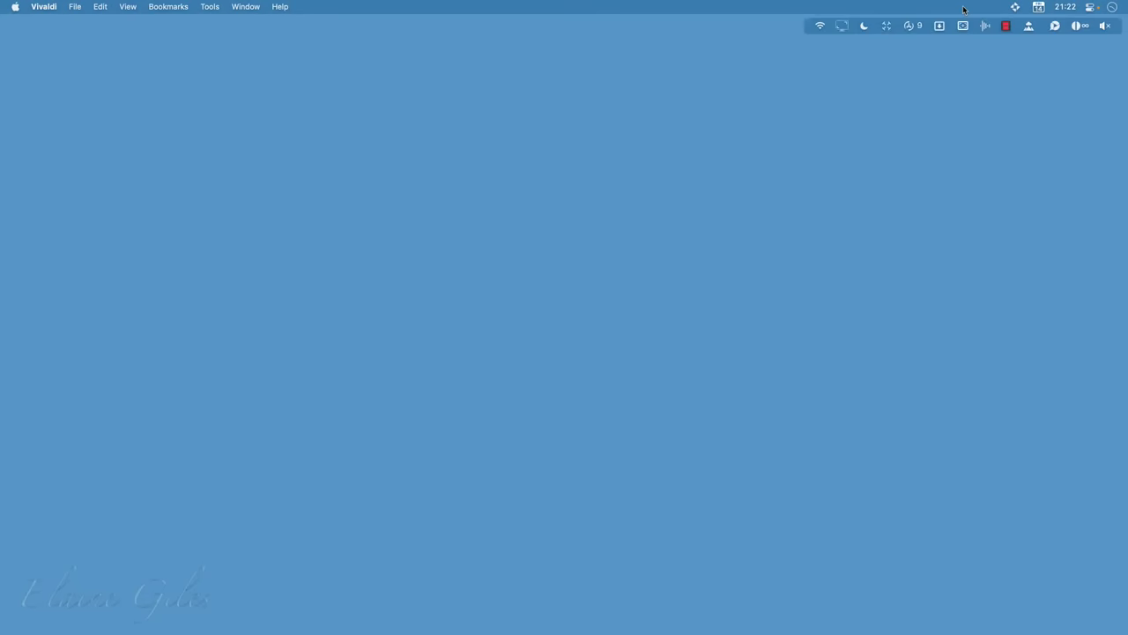
click(1055, 27)
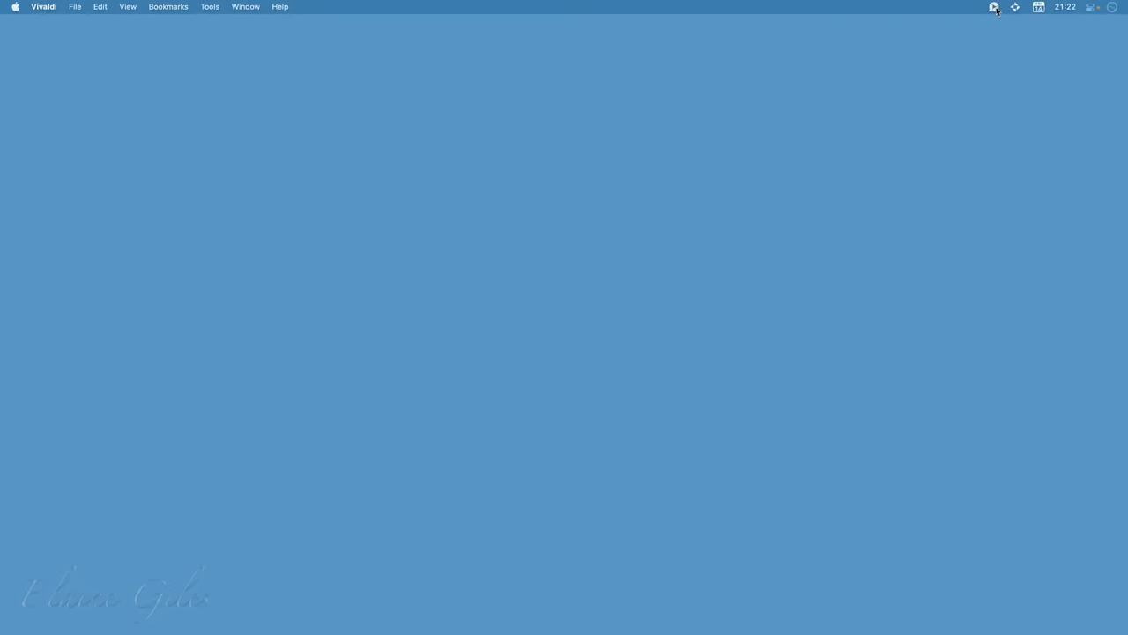
click(995, 8)
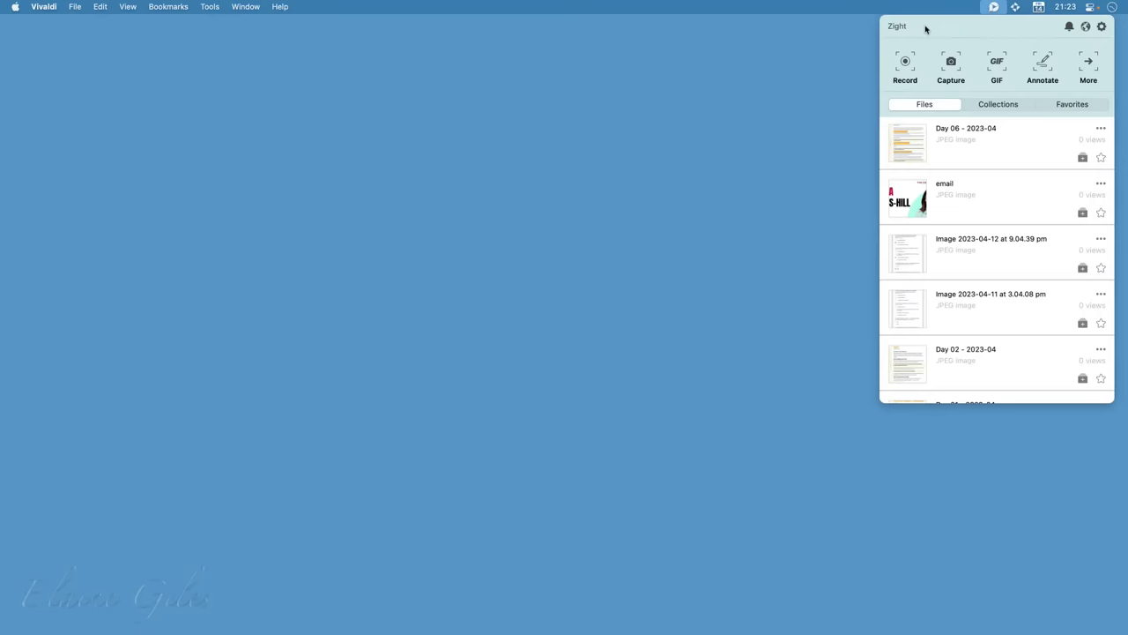
Dismiss the Zight panel to bring up Finder's Documents - Local folder
click(422, 256)
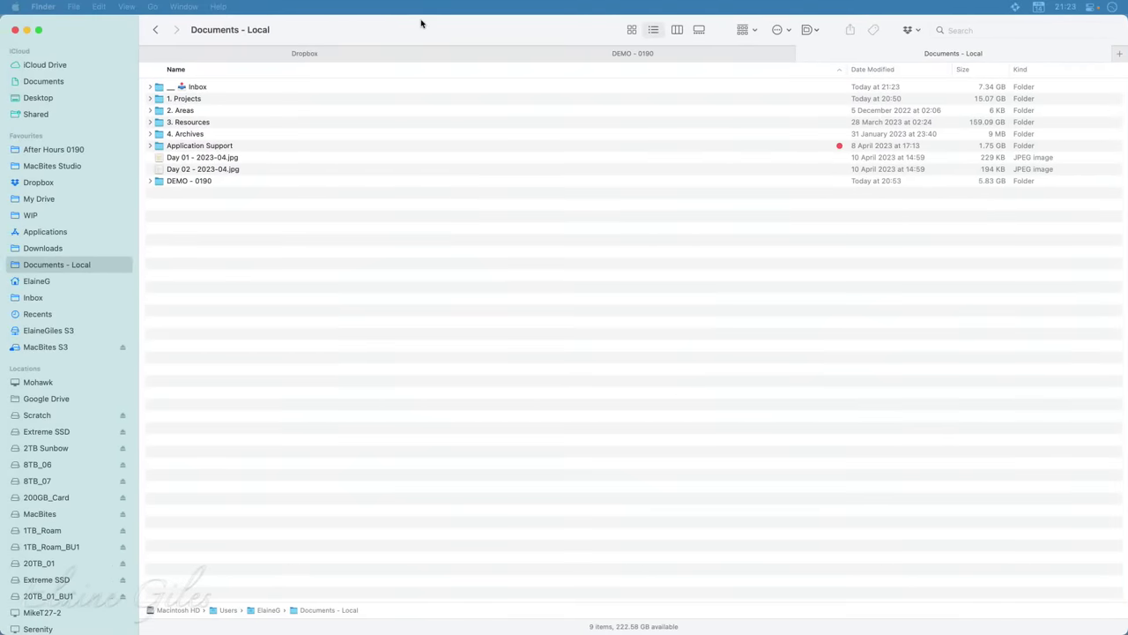
Preview the Day 01 and Day 02 essay images in Quick Look
click(195, 159)
click(199, 171)
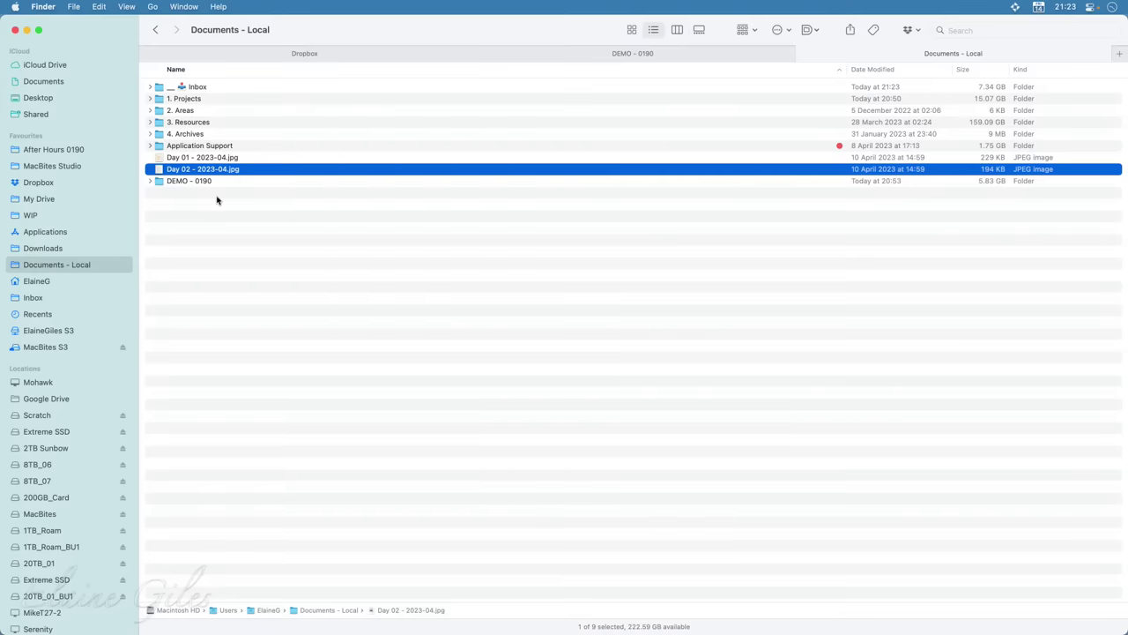
key(Up)
key(space)
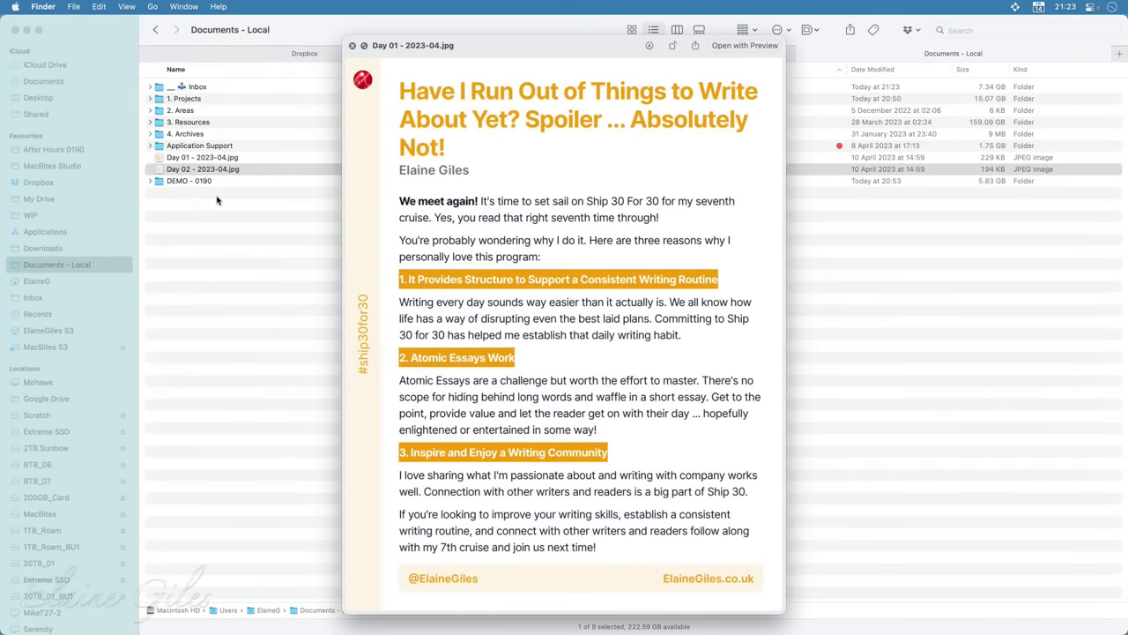
key(Up)
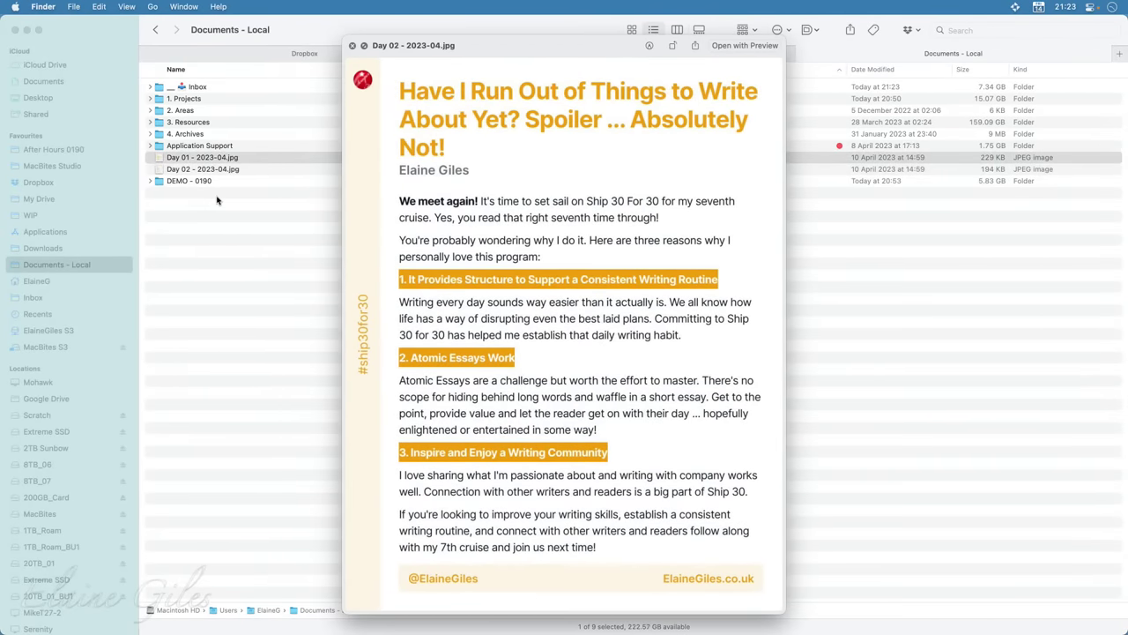
key(space)
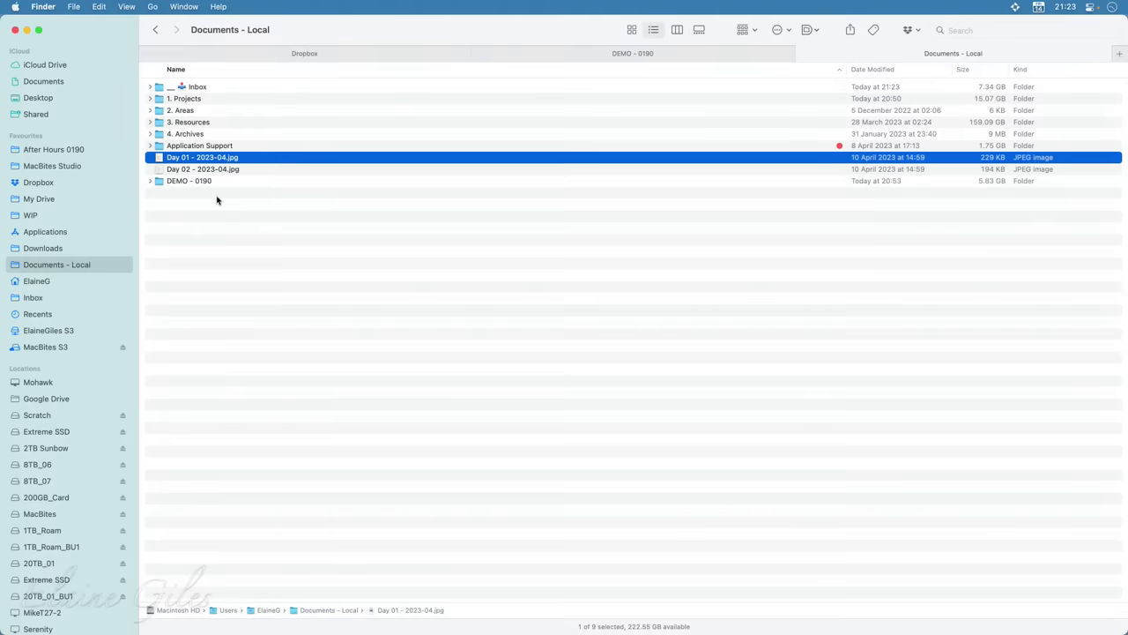
Launch Obsidian from the Raycast launcher
key(alt+space)
text(o)
key(Return)
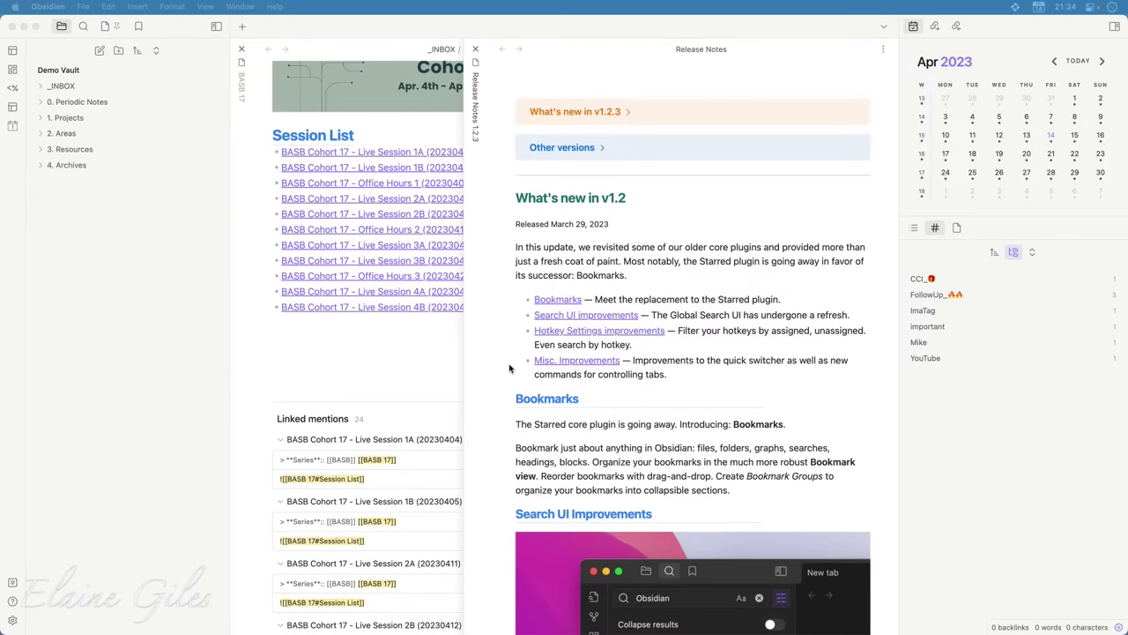
Create a new note titled 'Notes' and paste the Ship 30 for 30 essay into its body
click(379, 361)
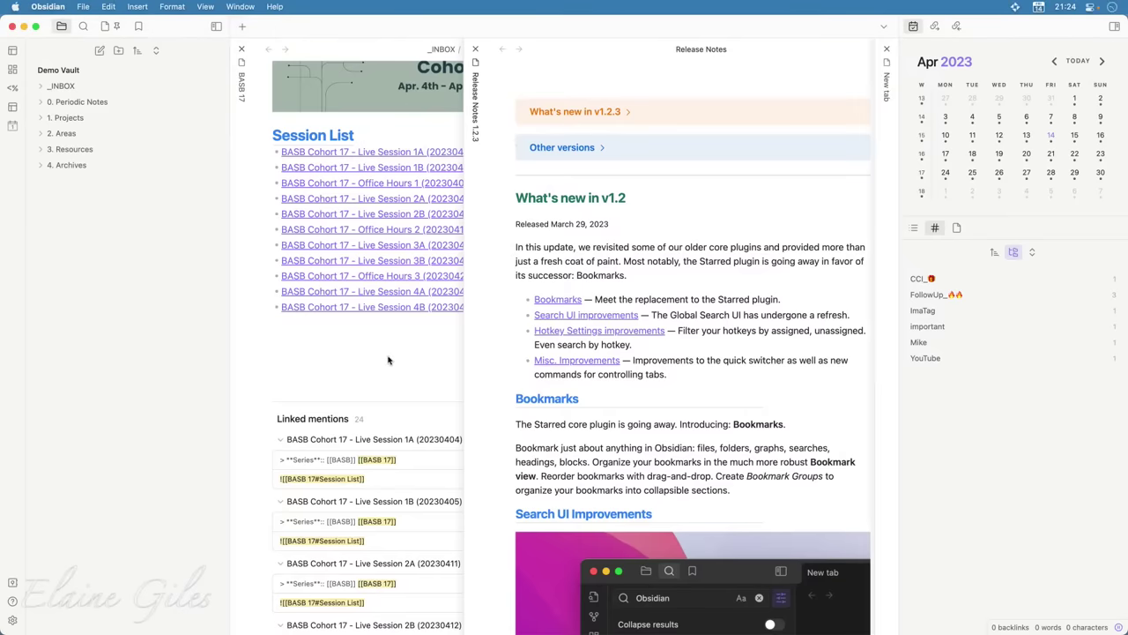
key(super+n)
text(Notes)
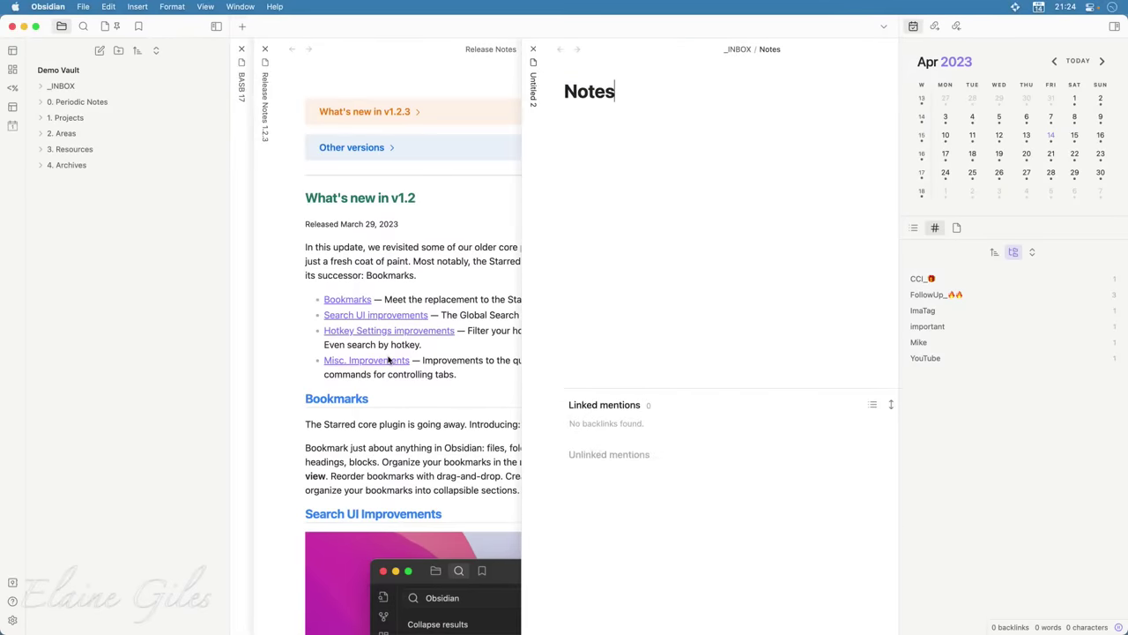
key(Return)
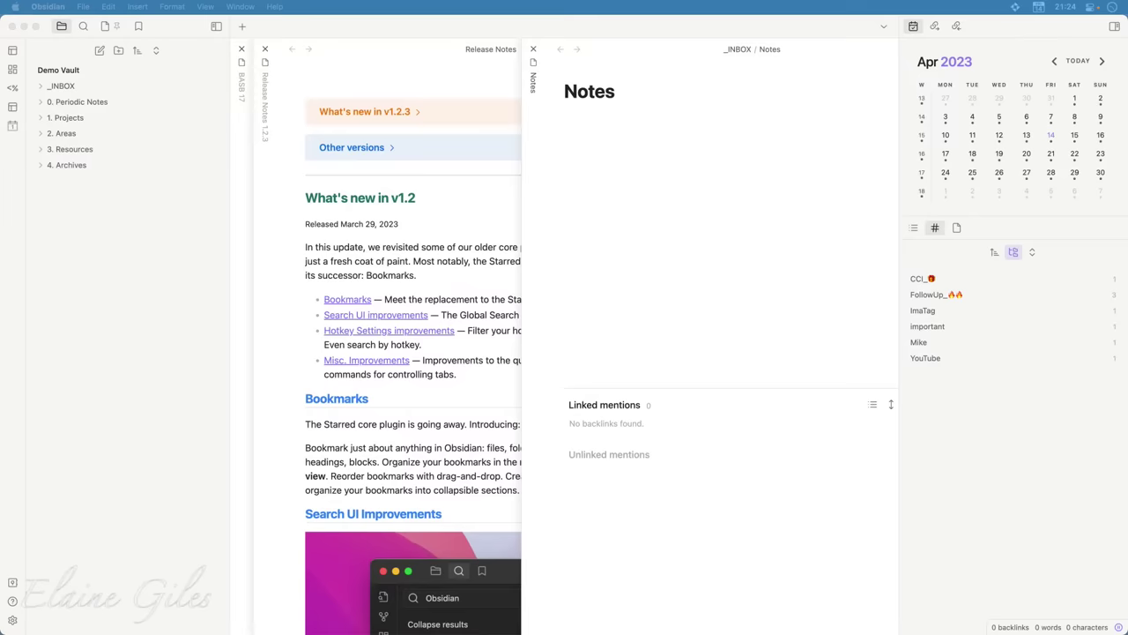
click(611, 128)
key(super+v)
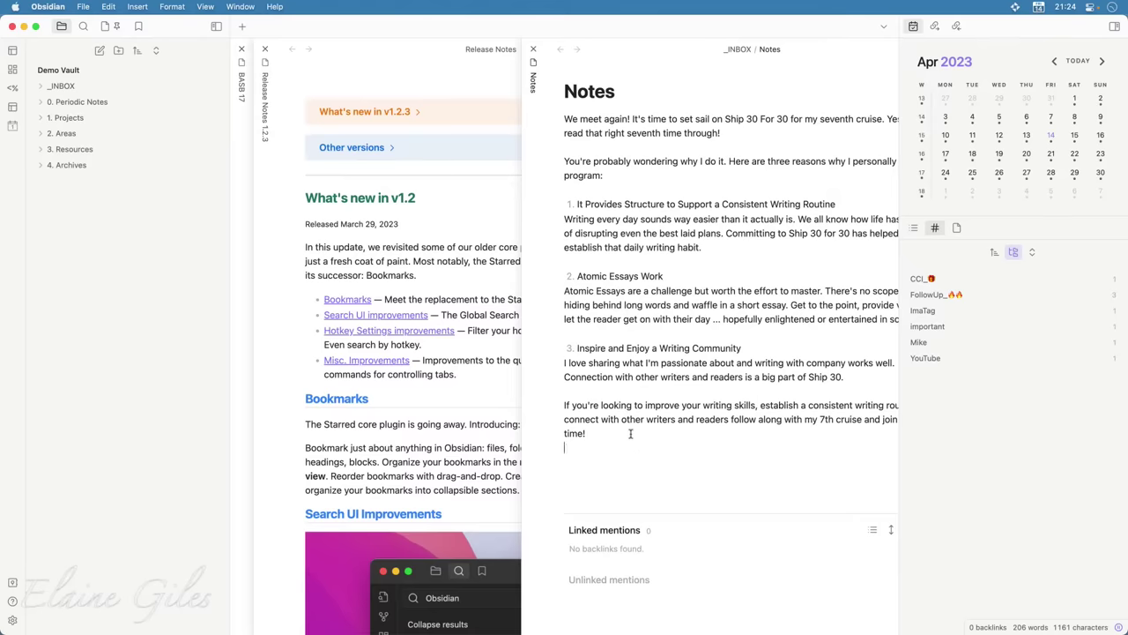
Launch Finder through the Raycast launcher
key(alt+space)
text(mind)
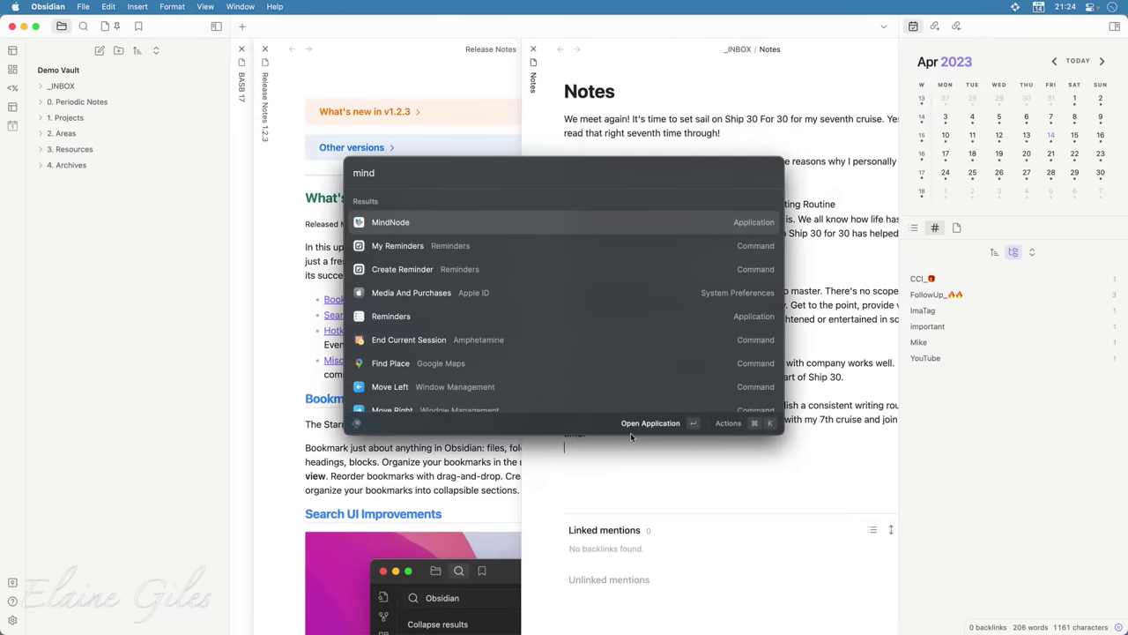
key(BackSpace)
key(BackSpace)
key(BackSpace)
key(BackSpace)
text(find)
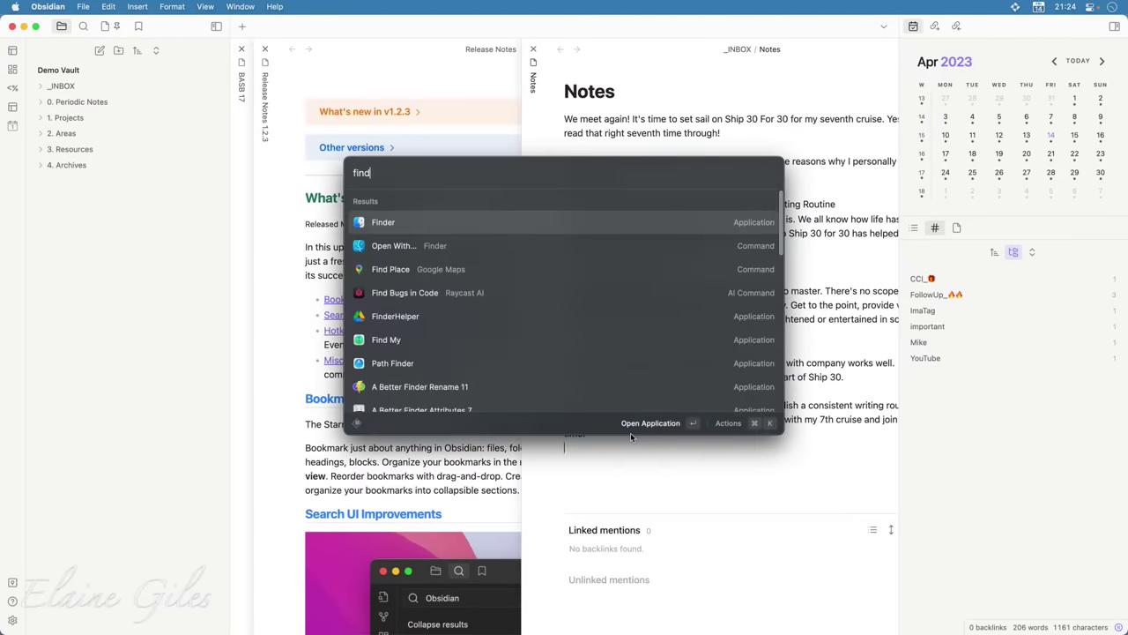
key(Return)
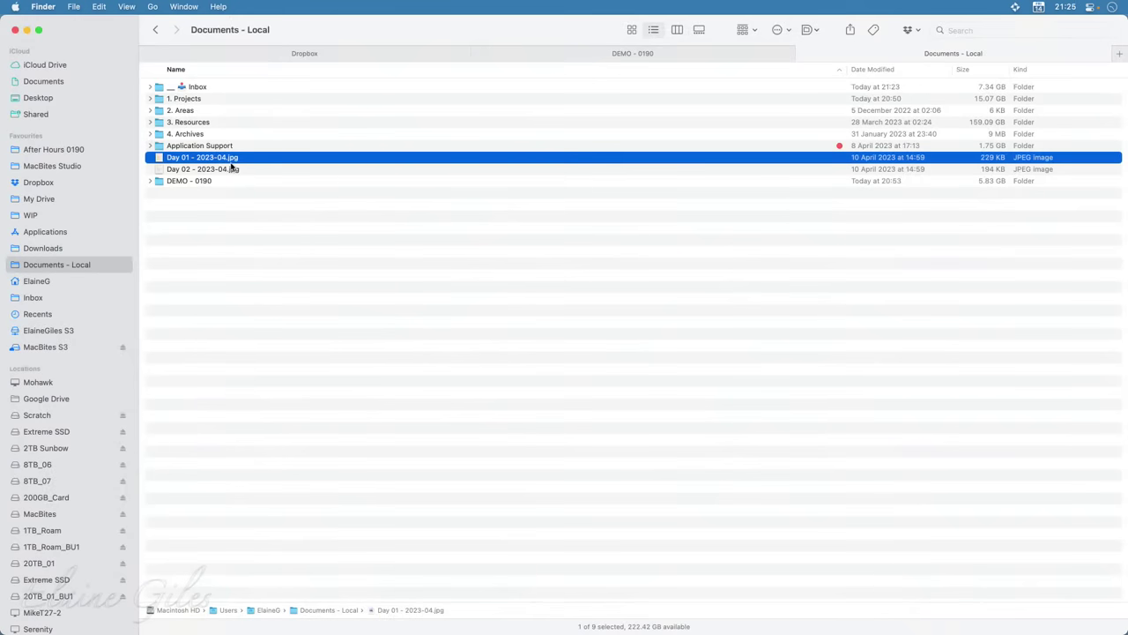
Drag Day 01 - 2023-04.jpg from Finder onto the end of the Notes note
drag(353, 31, 936, 390)
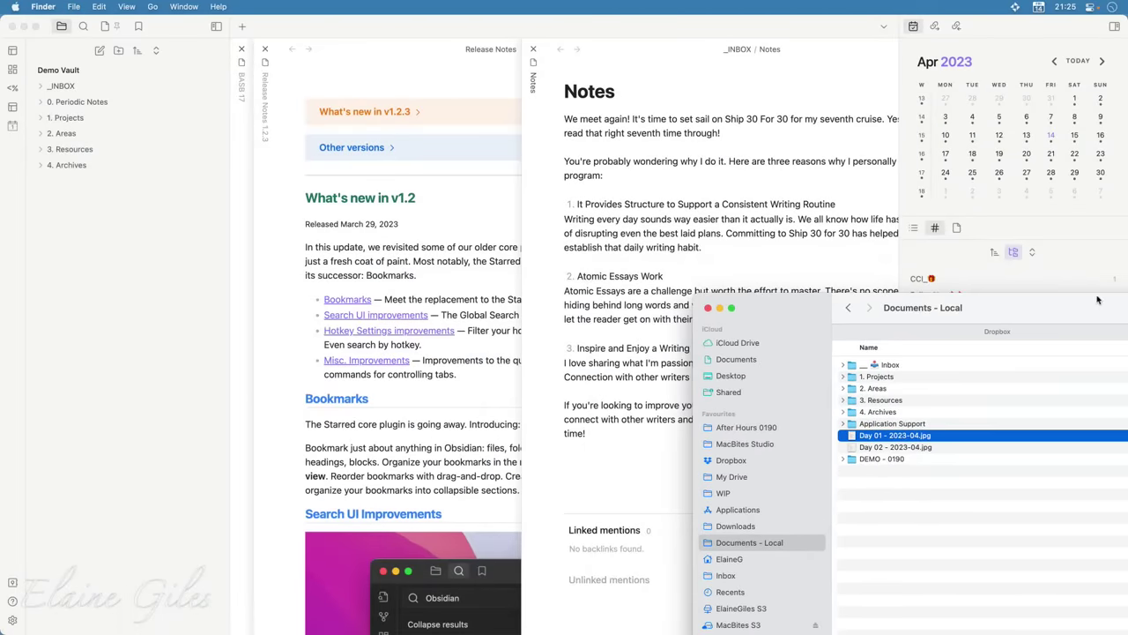
key(super+w)
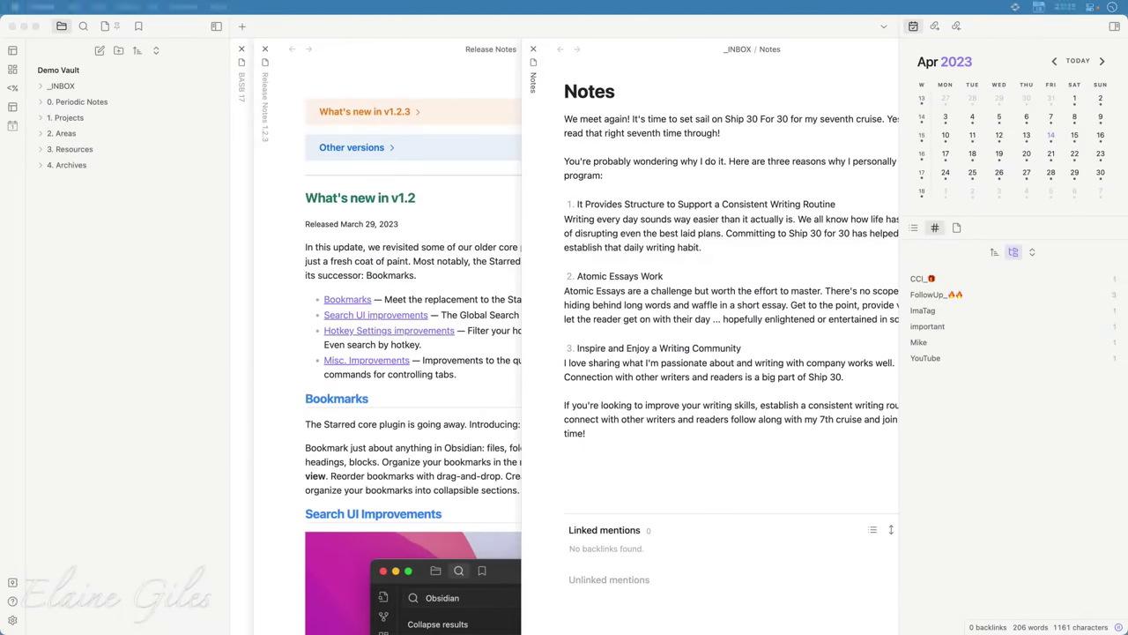
drag(718, 392, 582, 468)
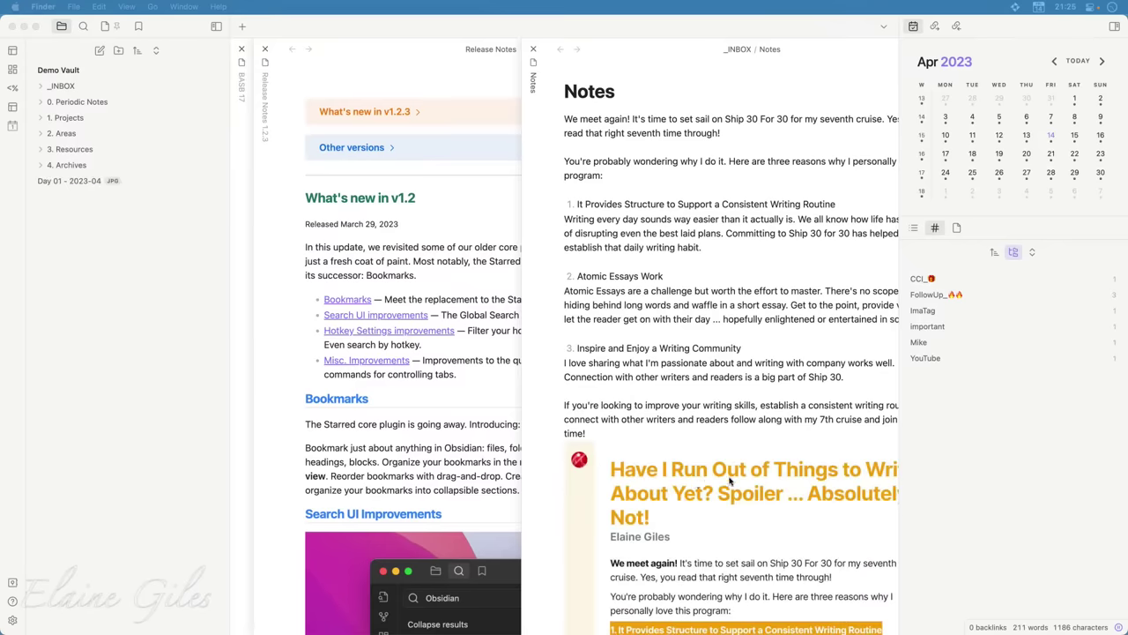
Delete the Day 01 - 2023-04 image embed line from the end of the Notes note
scroll(729, 480, down, 2)
scroll(729, 481, down, 5)
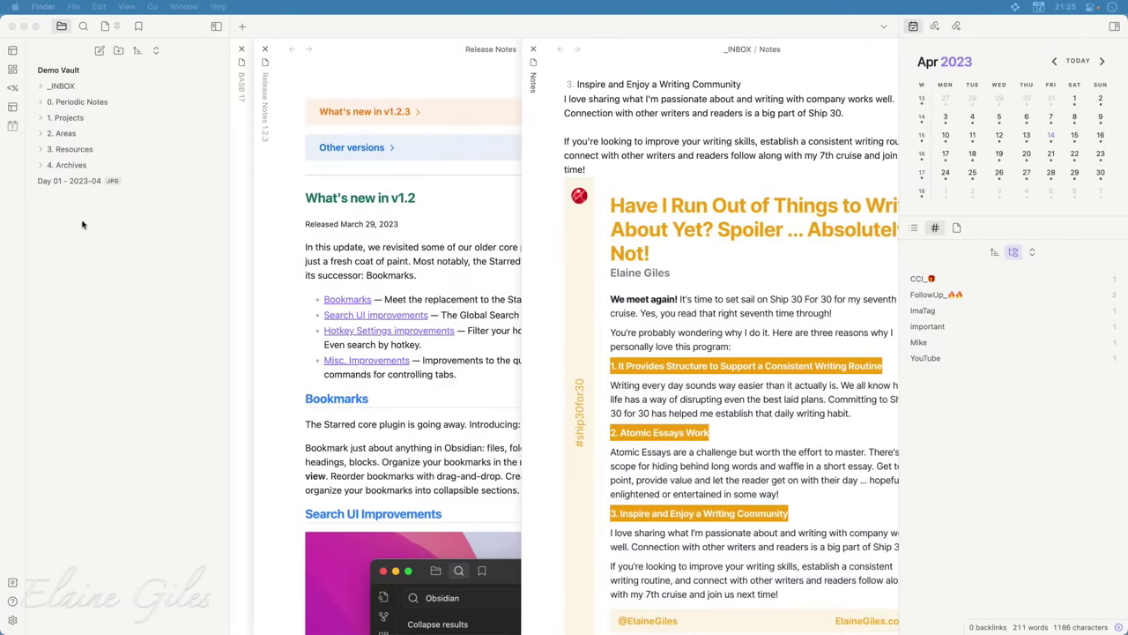
click(83, 184)
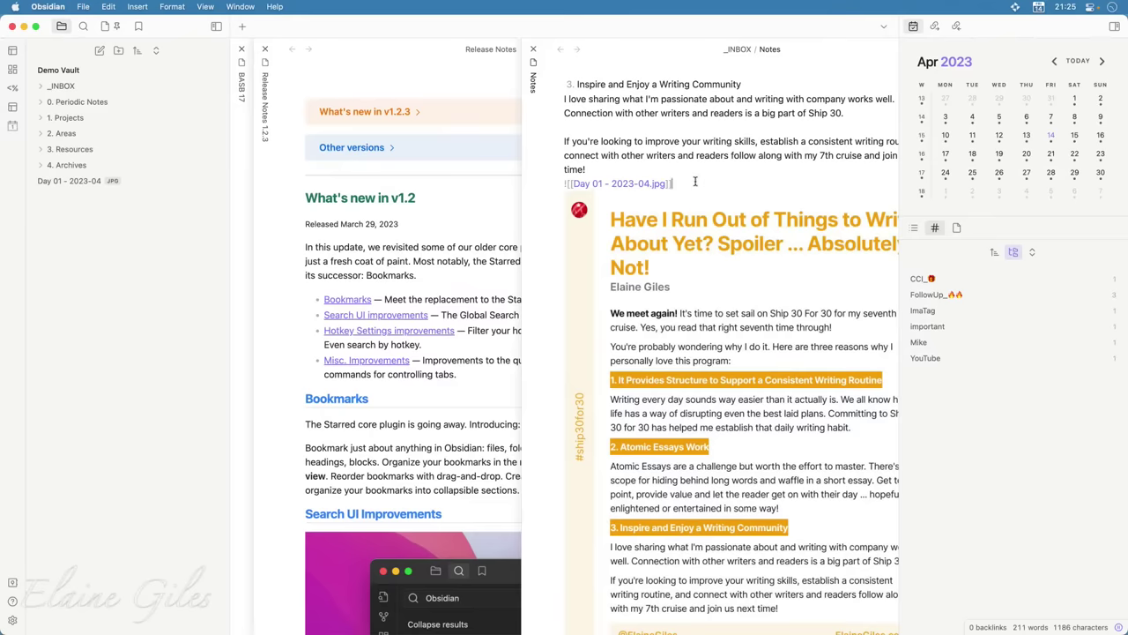
triple_click(695, 181)
key(BackSpace)
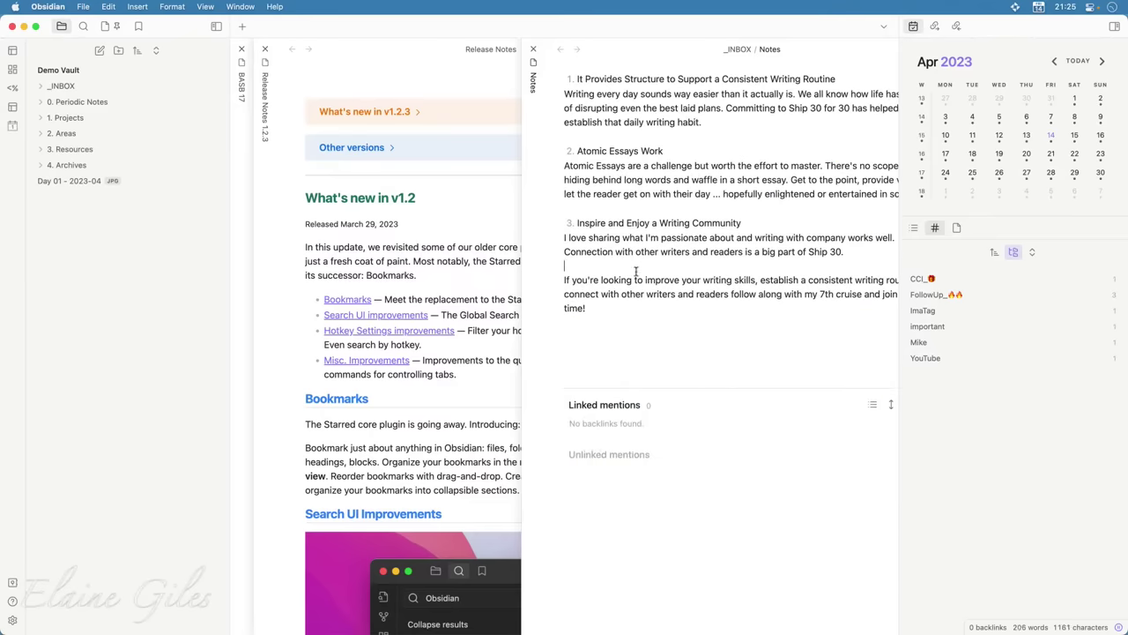
scroll(679, 318, up, 3)
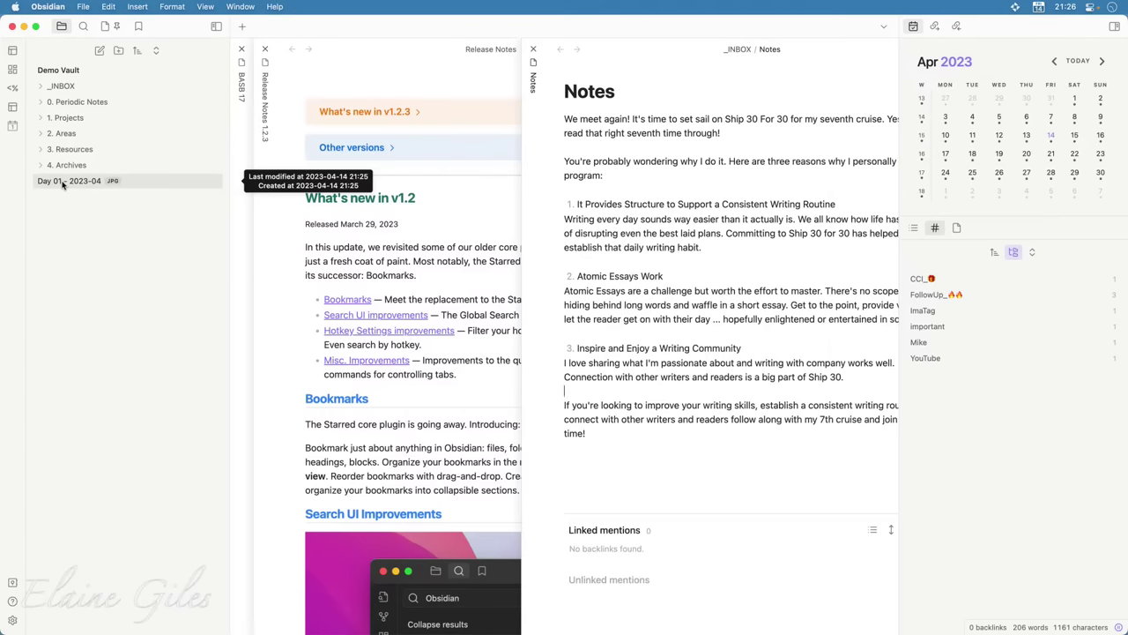
Delete the Day 01 - 2023-04 image from the vault and add a blank line after 'time!'
right_click(62, 185)
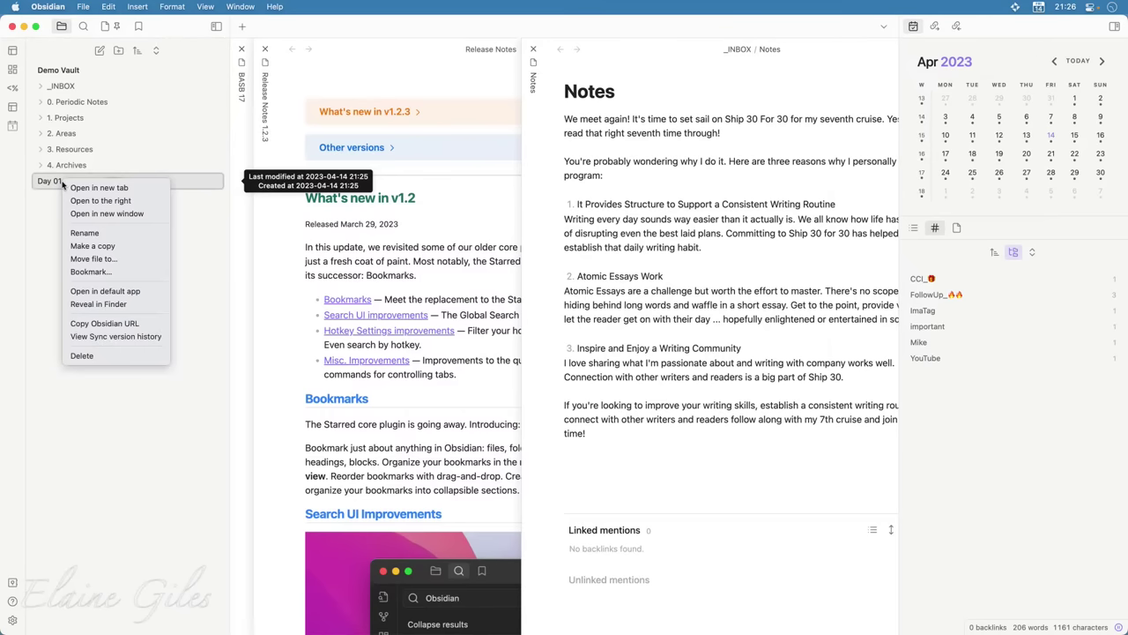
click(113, 356)
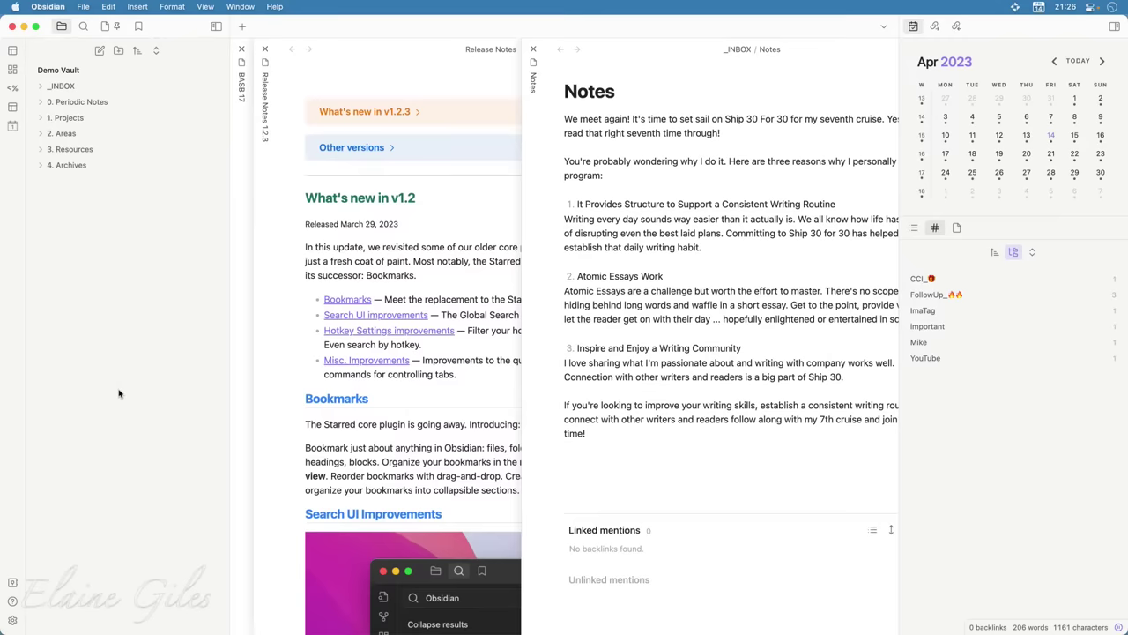
click(628, 462)
key(Return)
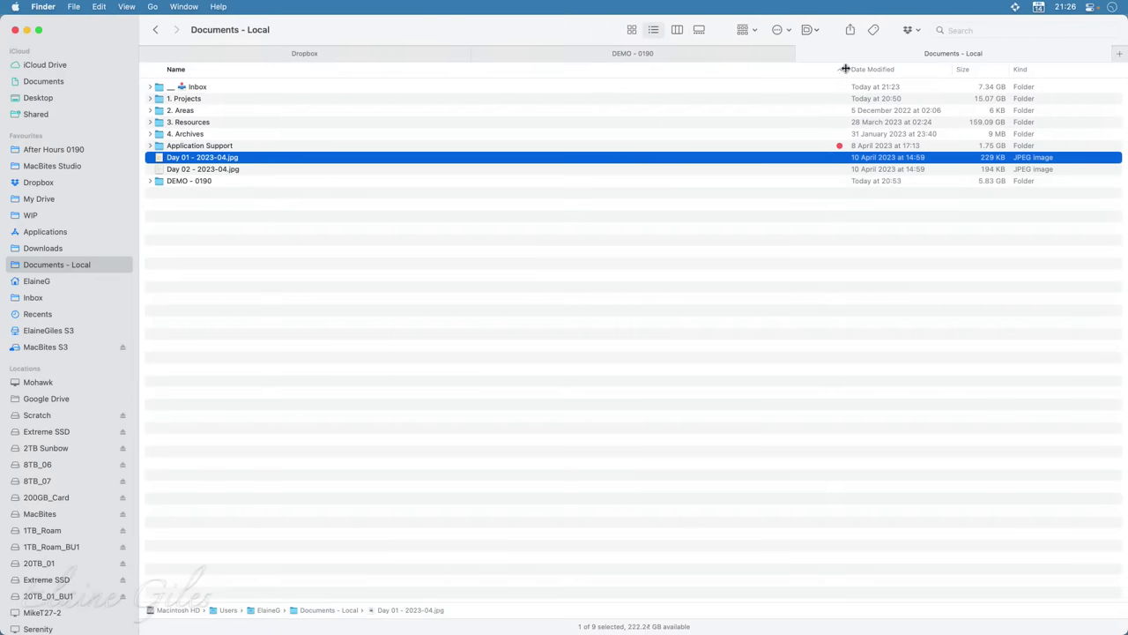
Open the Zight menu-bar panel, then dismiss it back to Finder
mouse_move(965, 9)
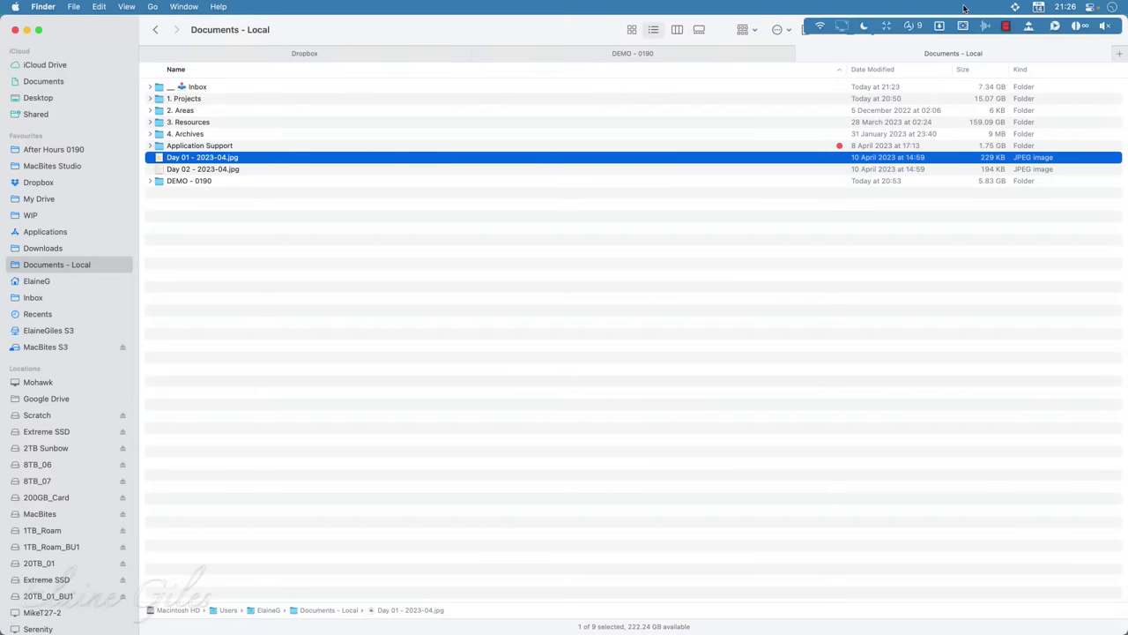
click(1055, 26)
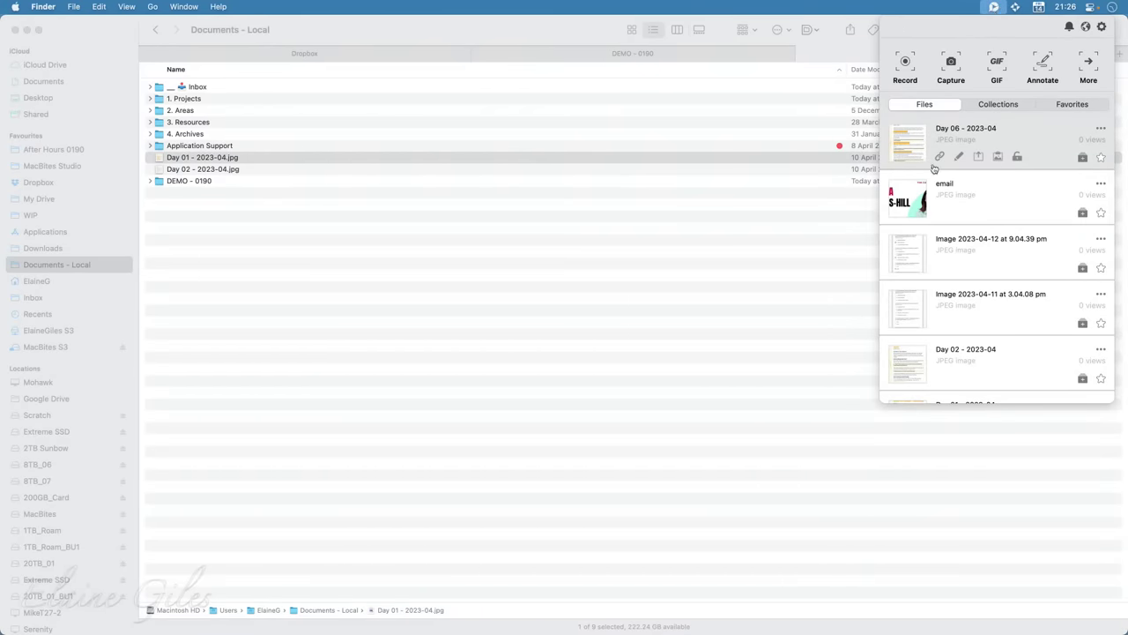
mouse_move(923, 267)
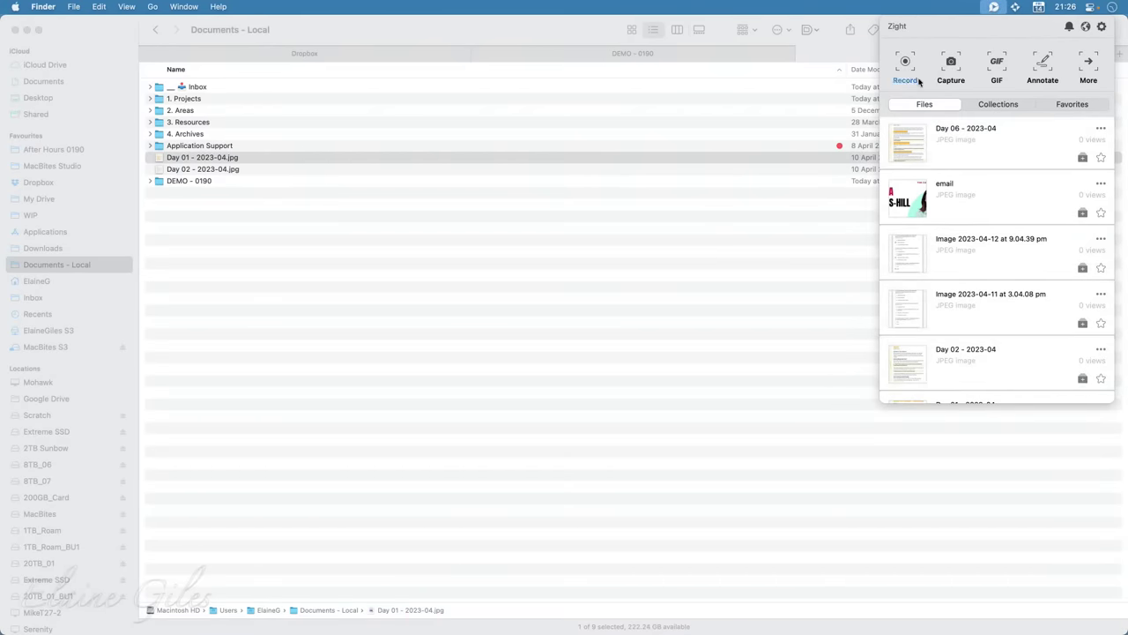
click(447, 28)
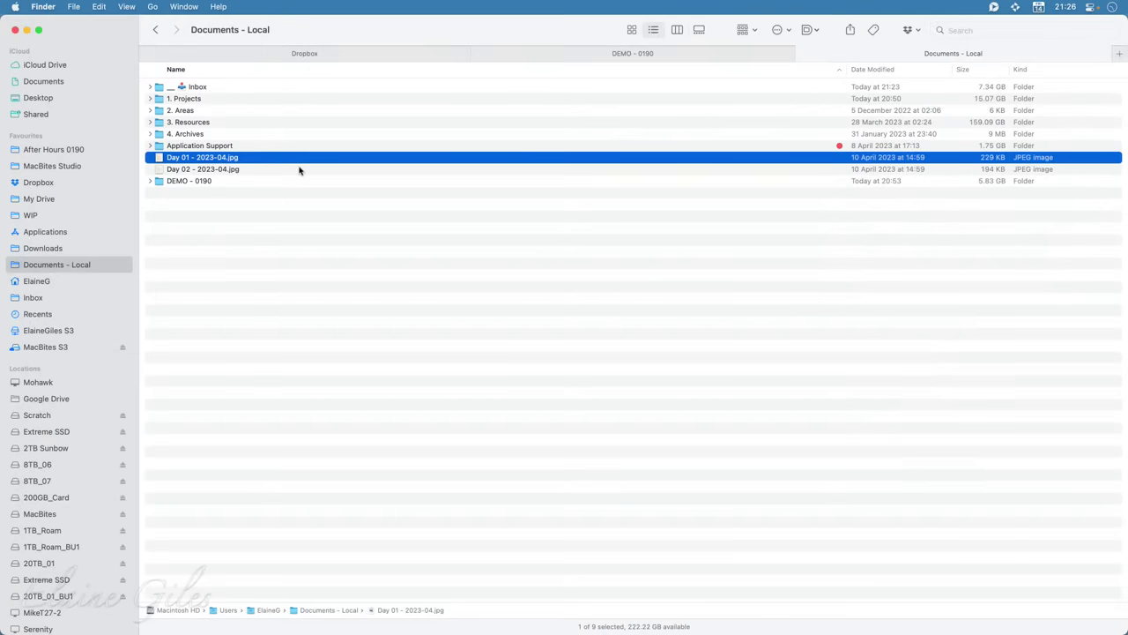
Share Day 01 - 2023-04.jpg to Zight from its Finder context menu
right_click(245, 159)
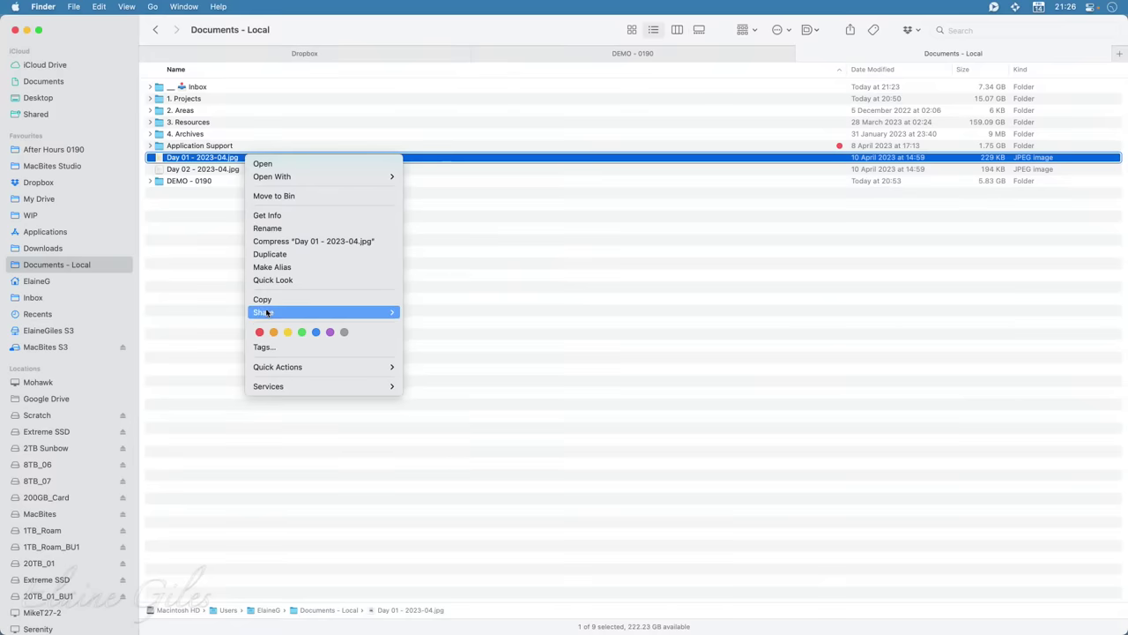
mouse_move(267, 313)
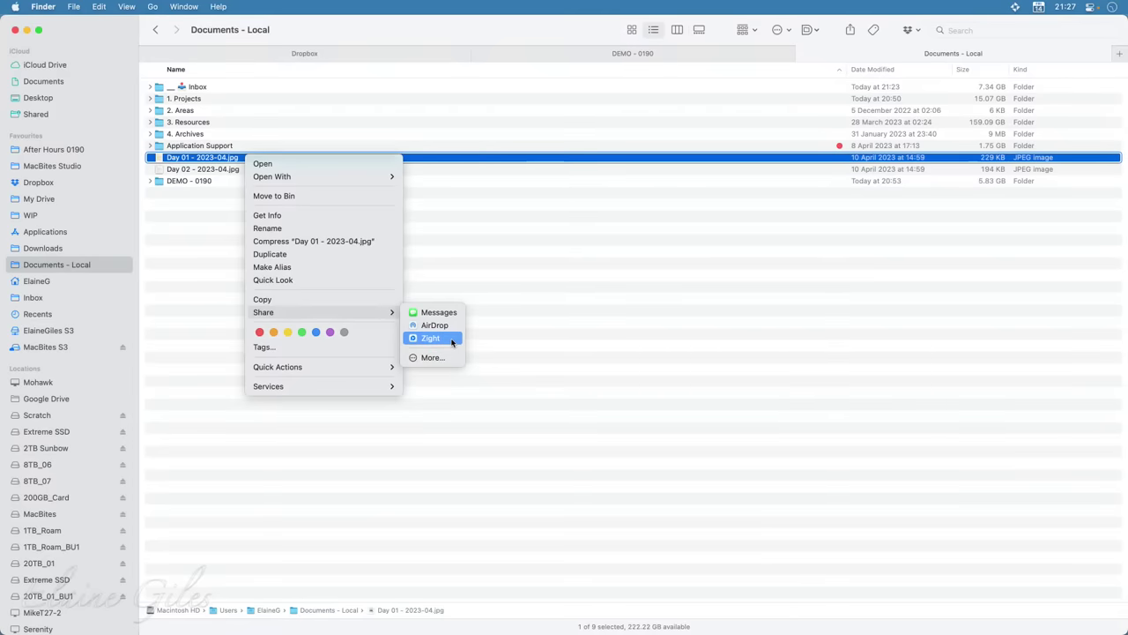
click(451, 342)
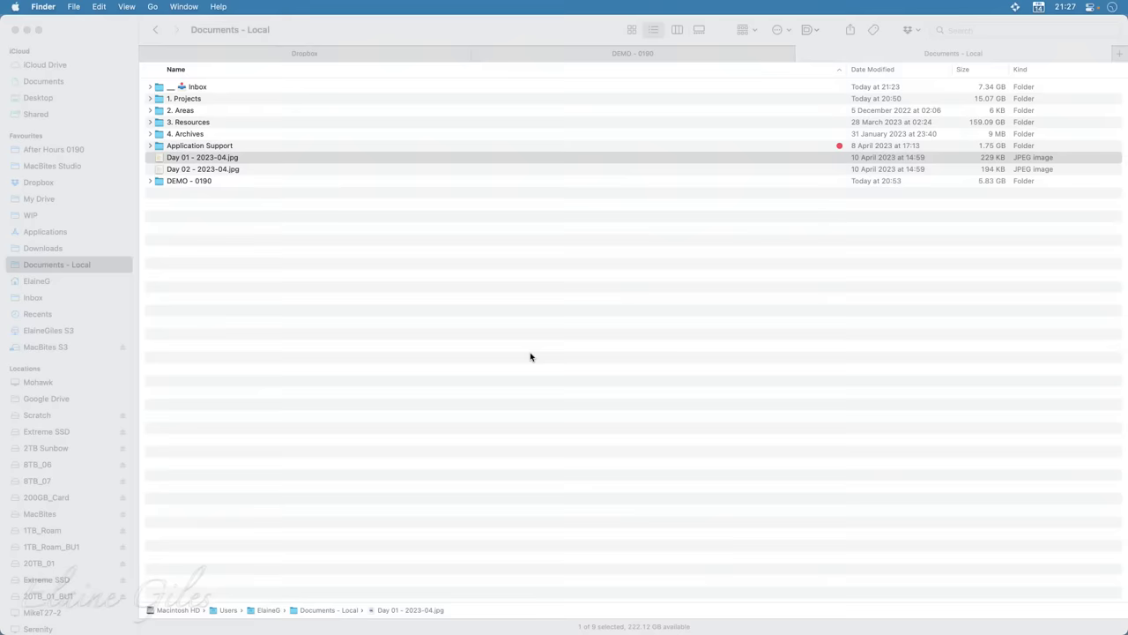
Embed the Zight-hosted 'Have I Run Out of Things to Write About Yet?' image below 'time!', then start a new note
key(super+Tab)
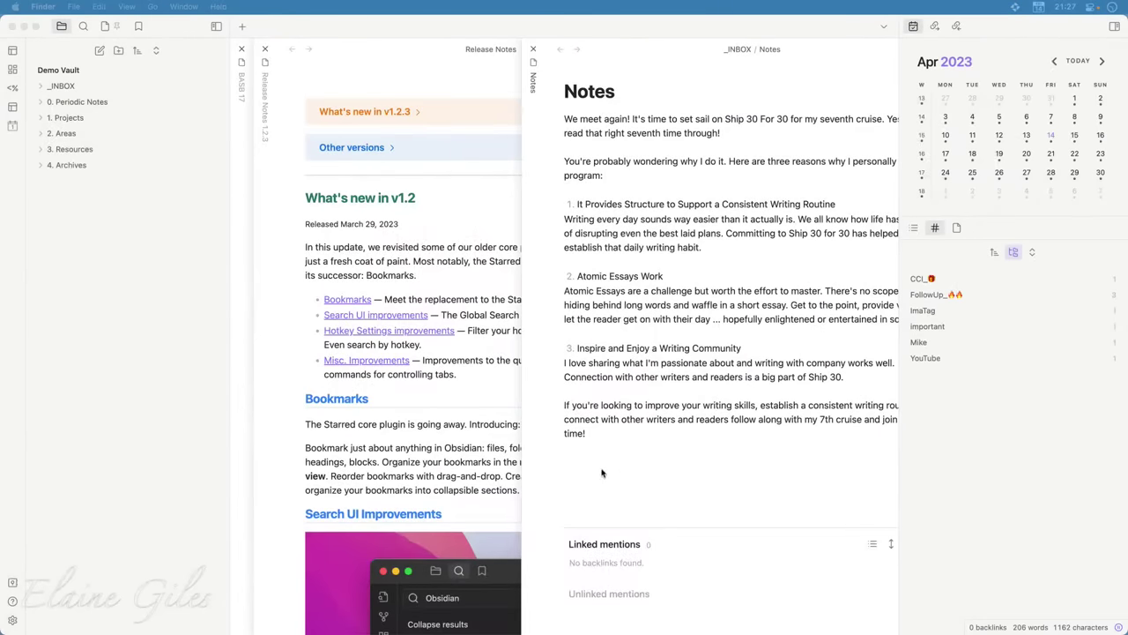
click(575, 456)
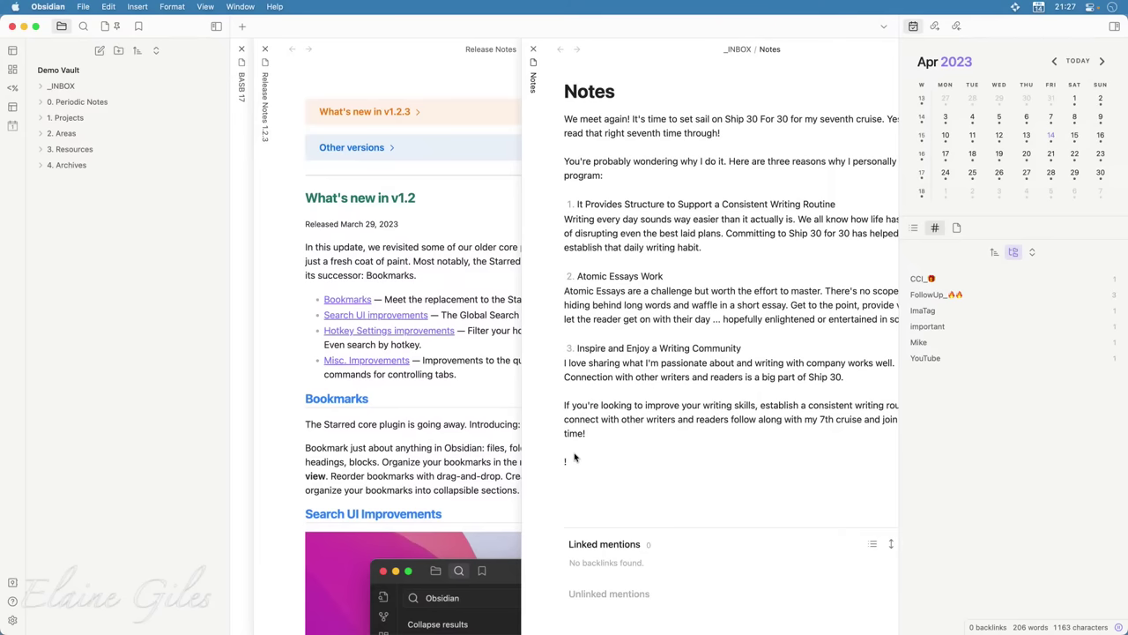
text(!mmur)
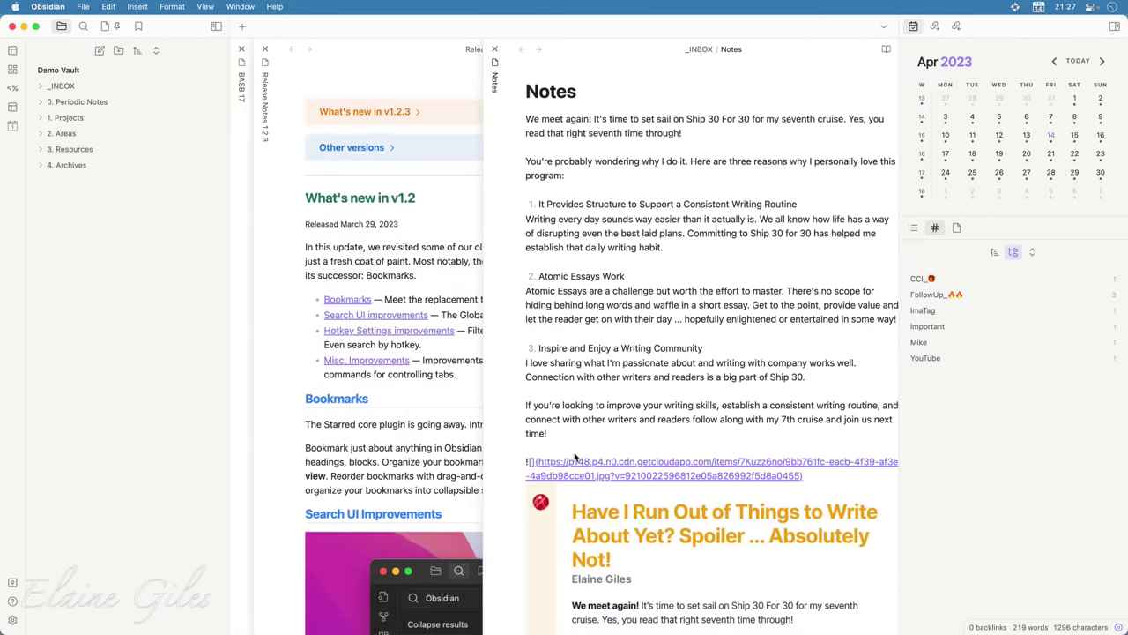
key(Up)
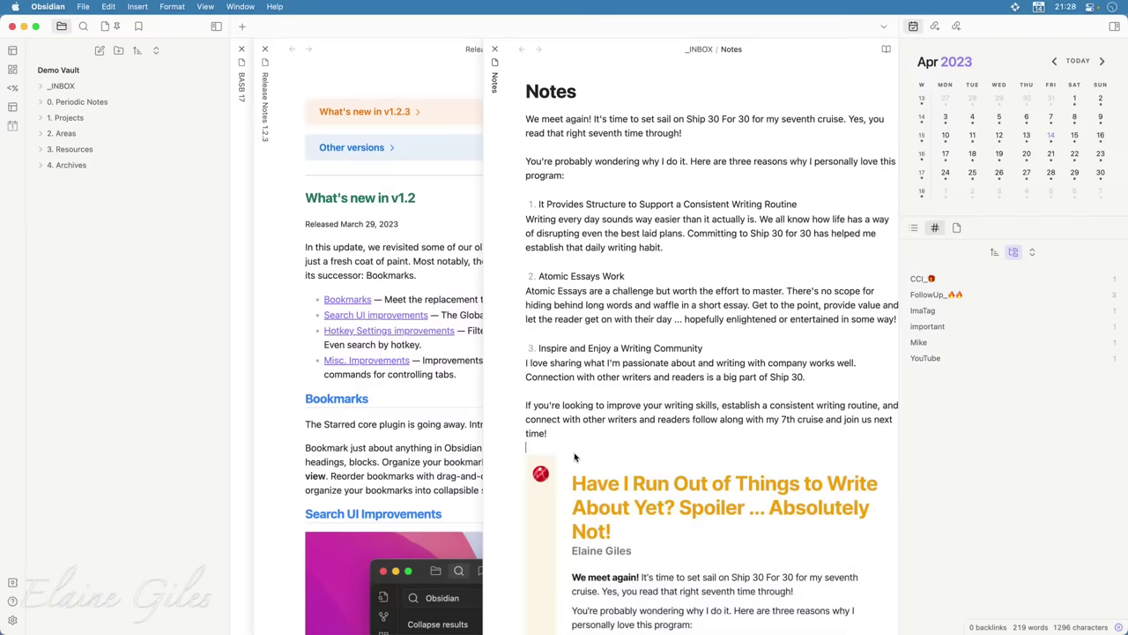
scroll(574, 456, down, 5)
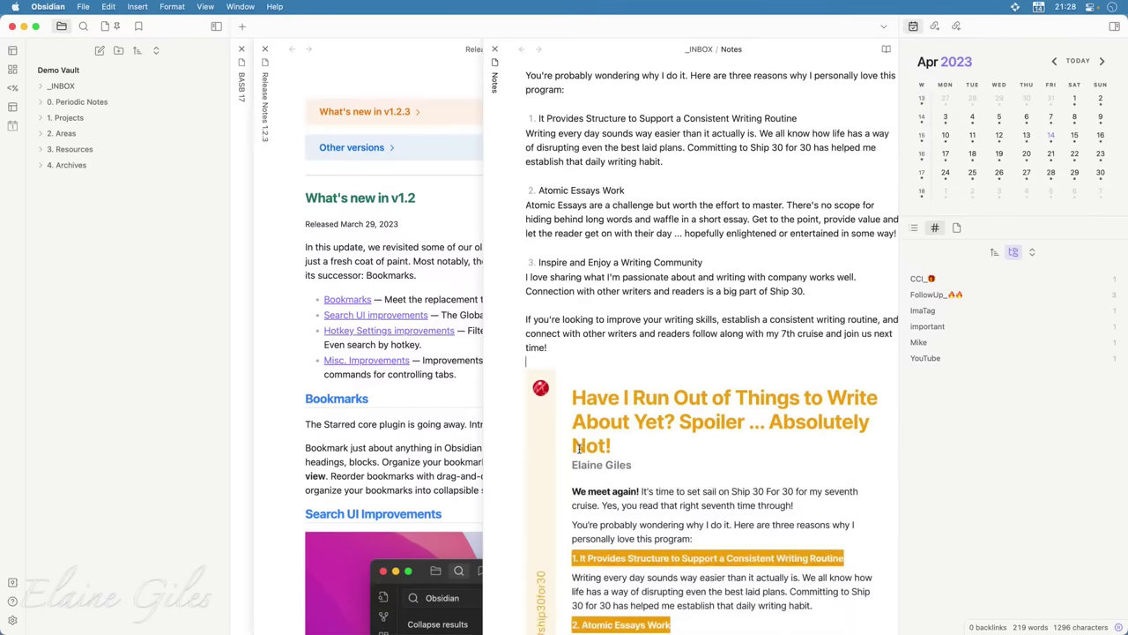
scroll(577, 454, up, 4)
scroll(580, 453, up, 1)
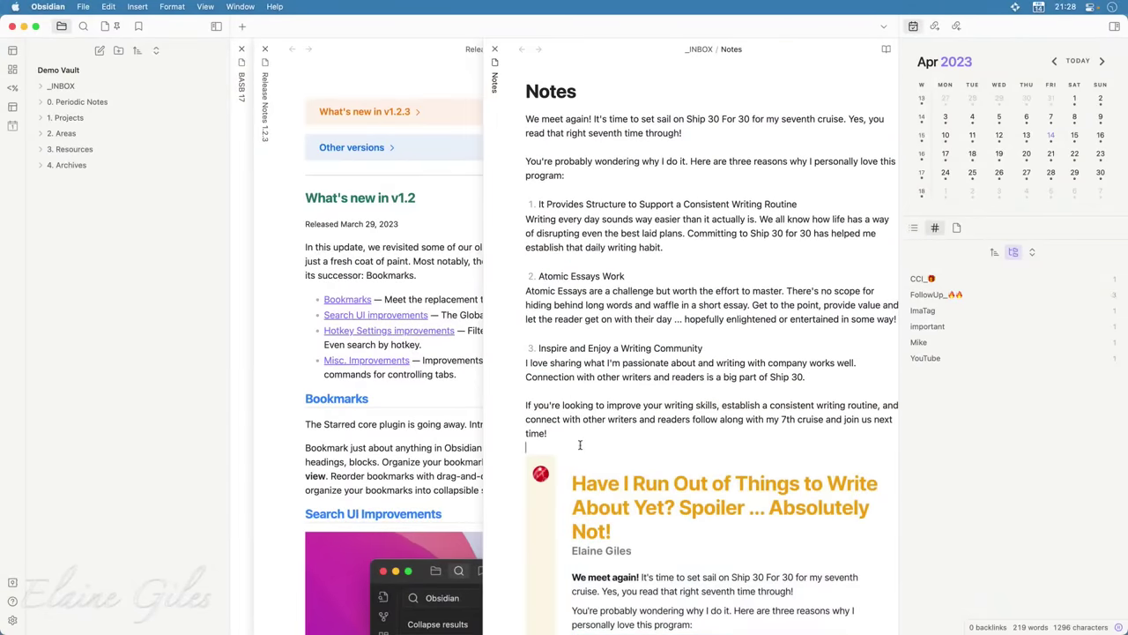
key(super+n)
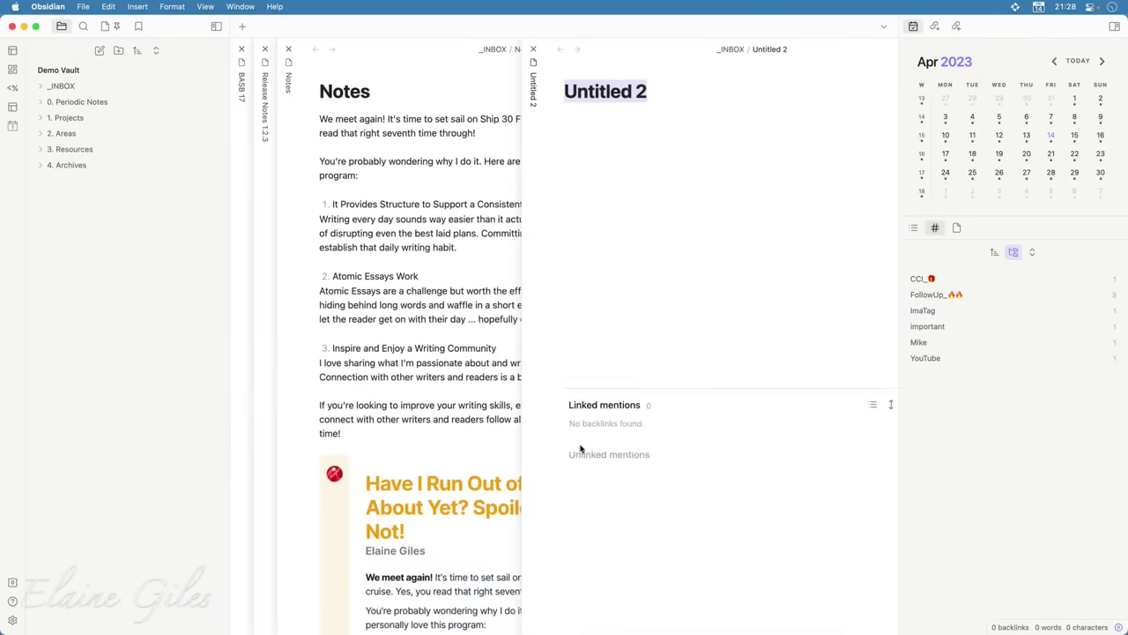
Title the new note 'Day 02 - Cunning Plan' to match its cohort link
text(Day 02)
key(Return)
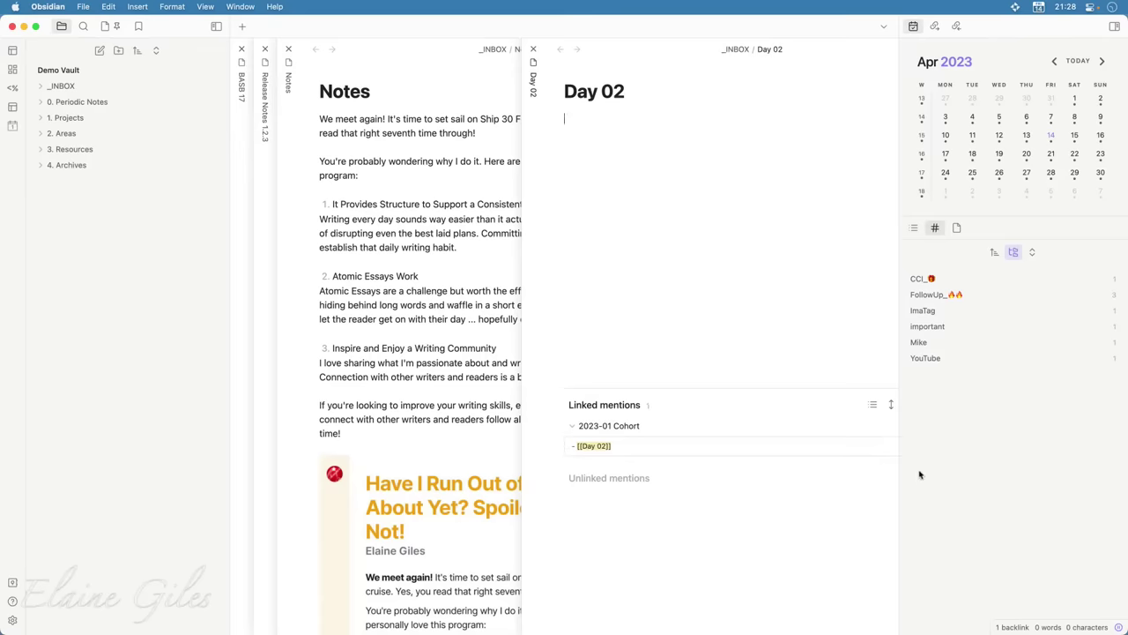
click(664, 94)
text(- Cunning Plan)
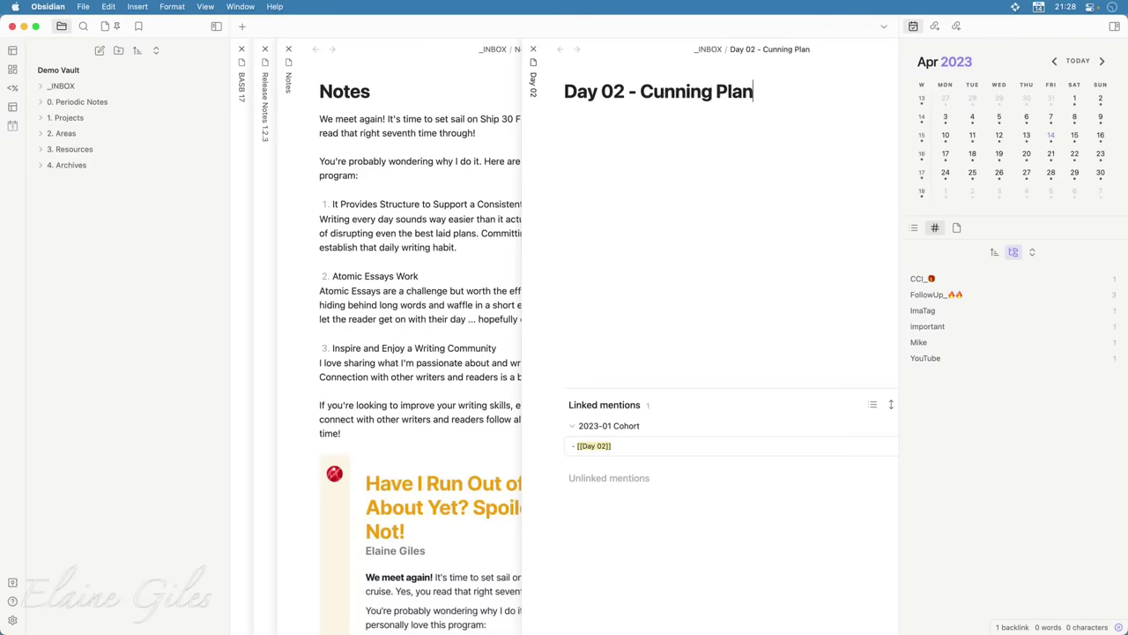
key(super+Tab)
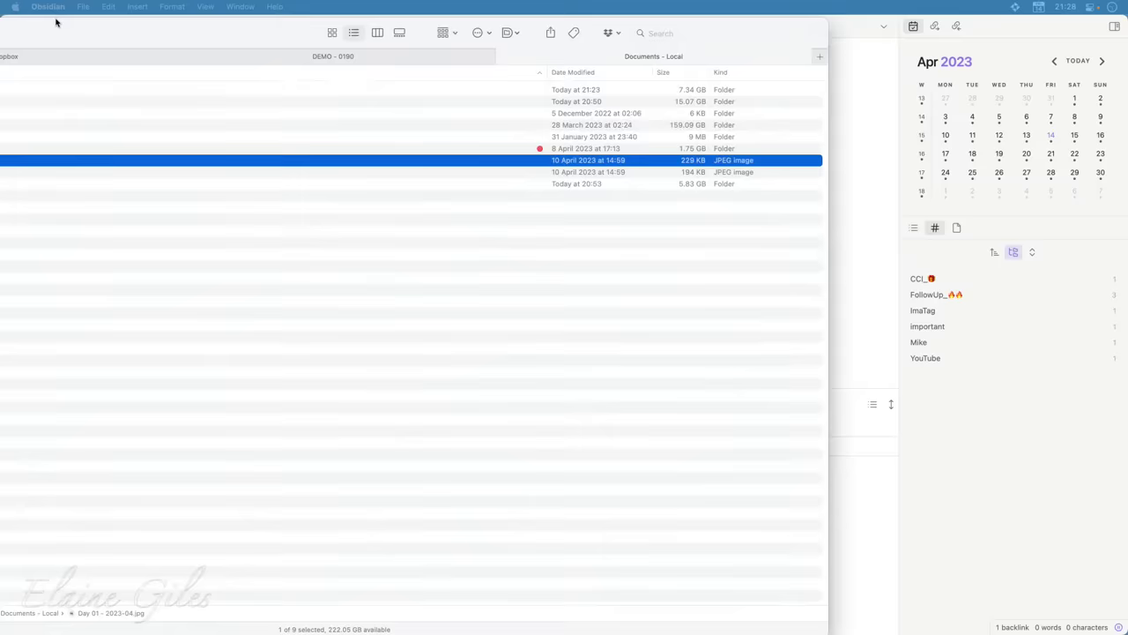
Maximise Finder and share Day 02 - 2023-04.jpg to Zight
drag(347, 31, 649, 28)
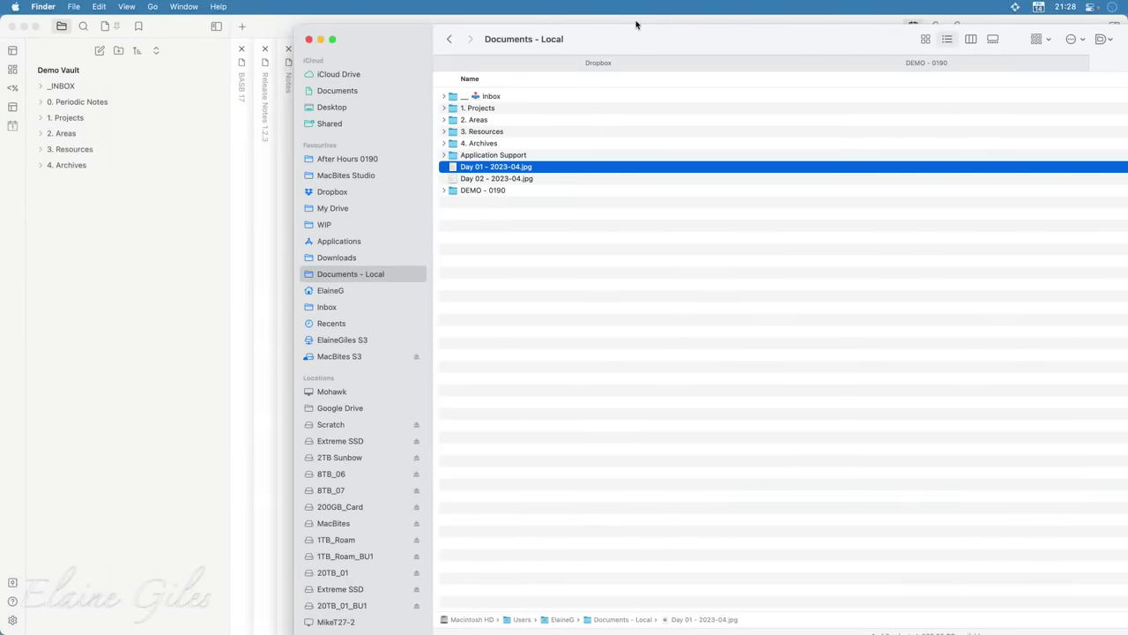
double_click(637, 26)
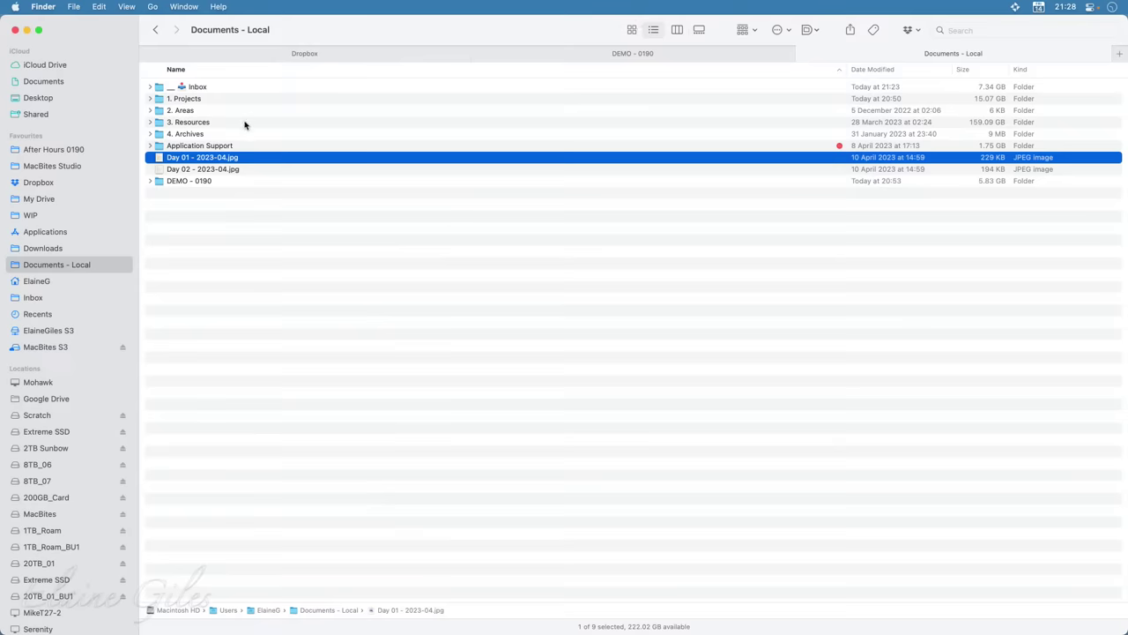
click(248, 172)
right_click(248, 172)
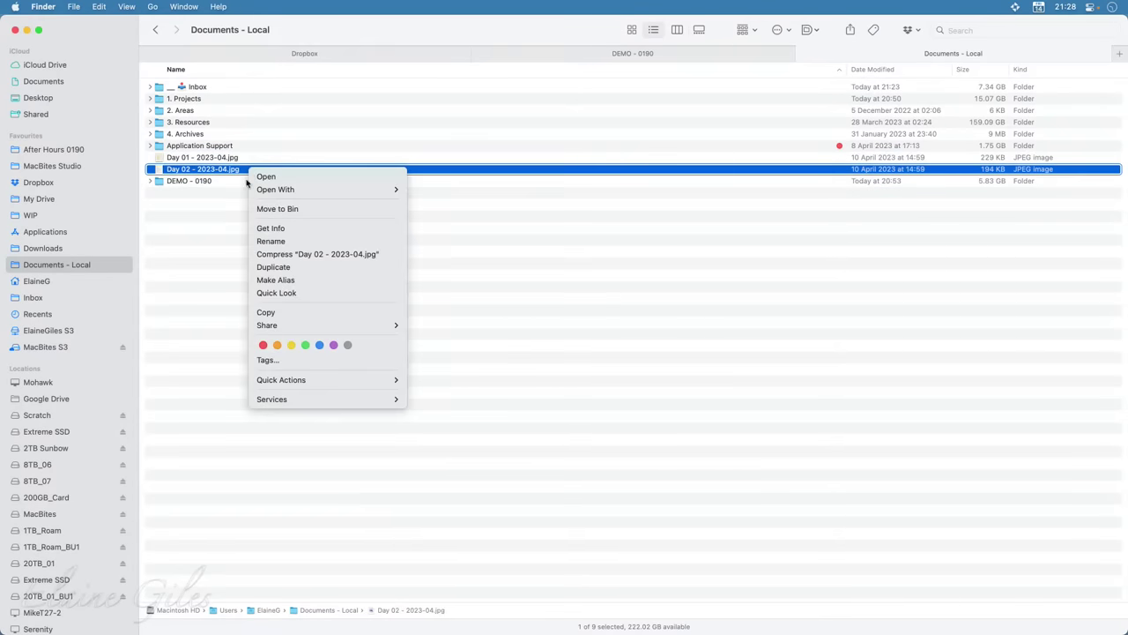
mouse_move(312, 330)
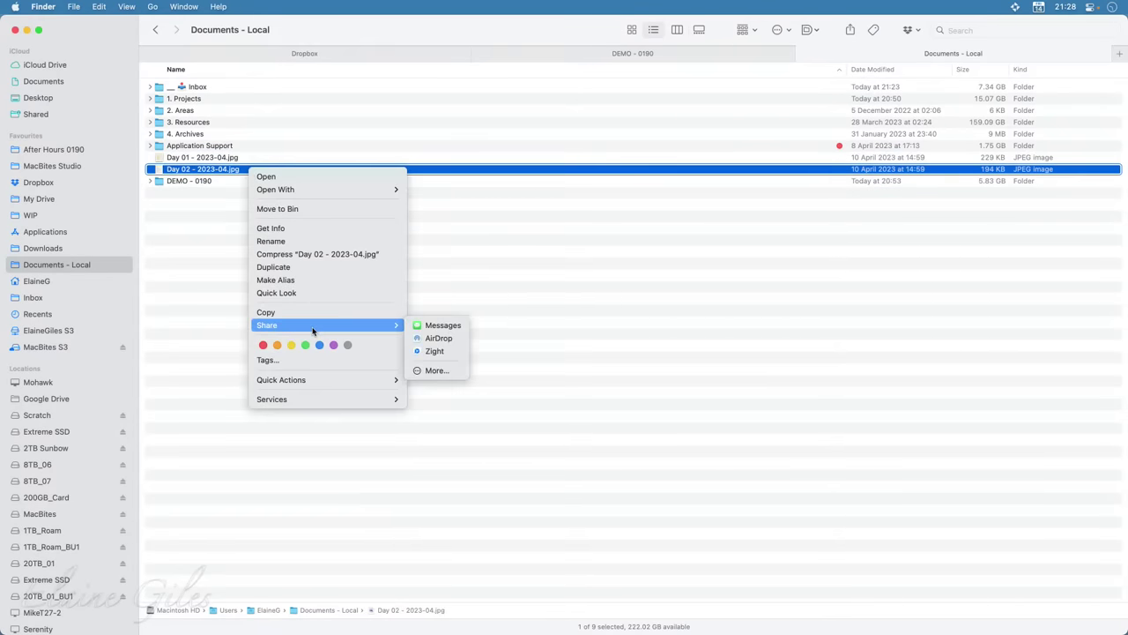
click(451, 353)
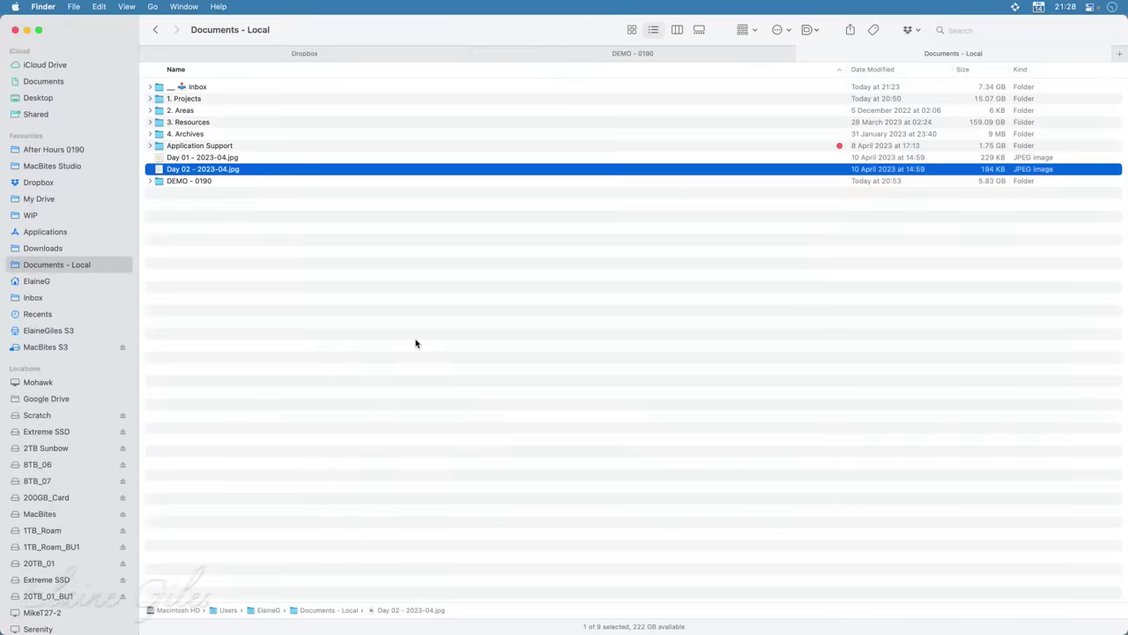
key(super+Tab)
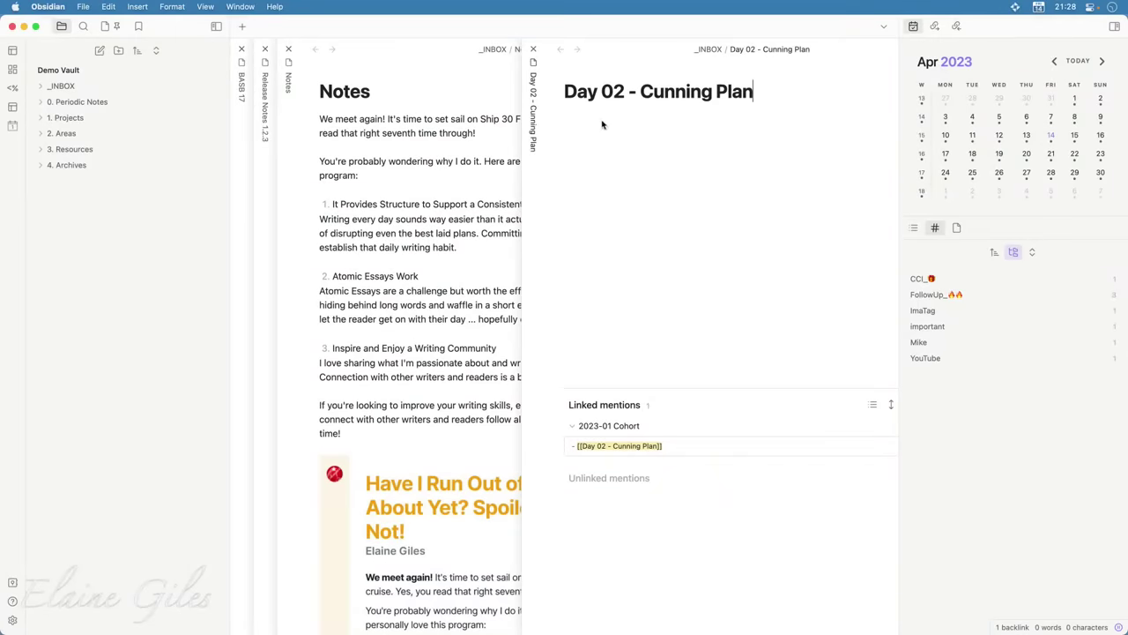
Embed the pasted Zight image link as ![]() in the Day 02 note body so it renders
key(Return)
key(Return)
text(![]()
key(super+v)
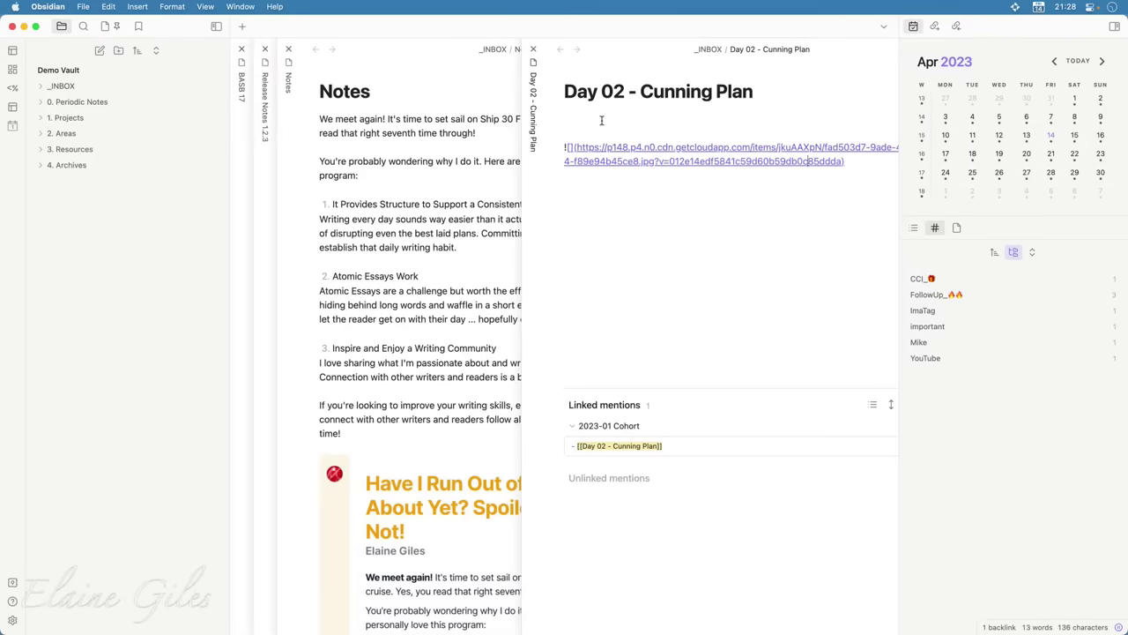
key(Home)
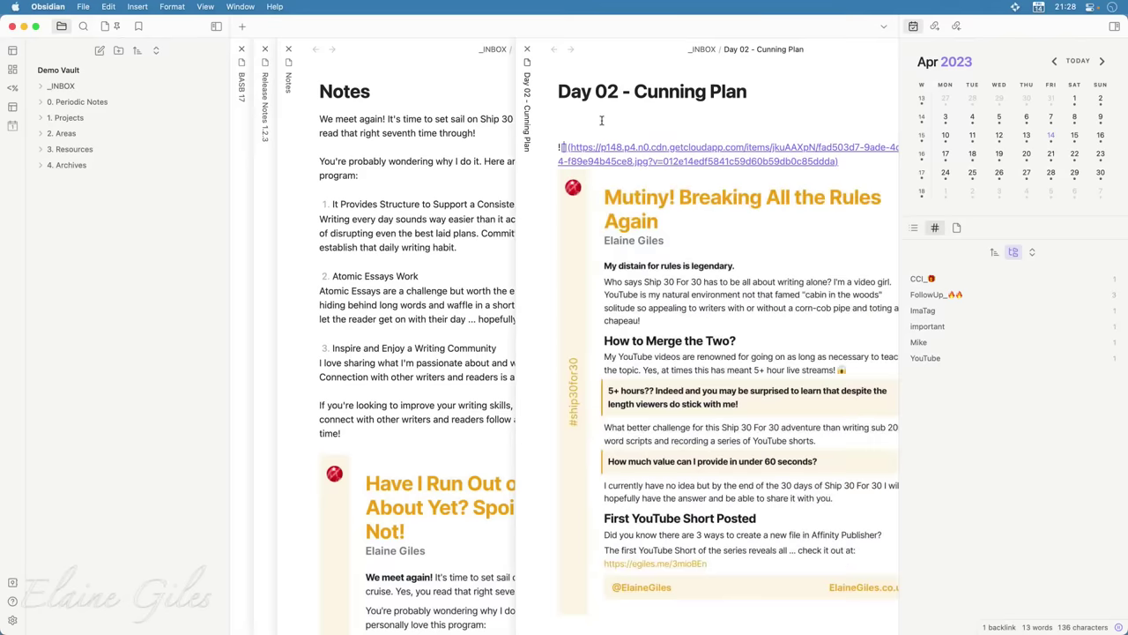
click(603, 125)
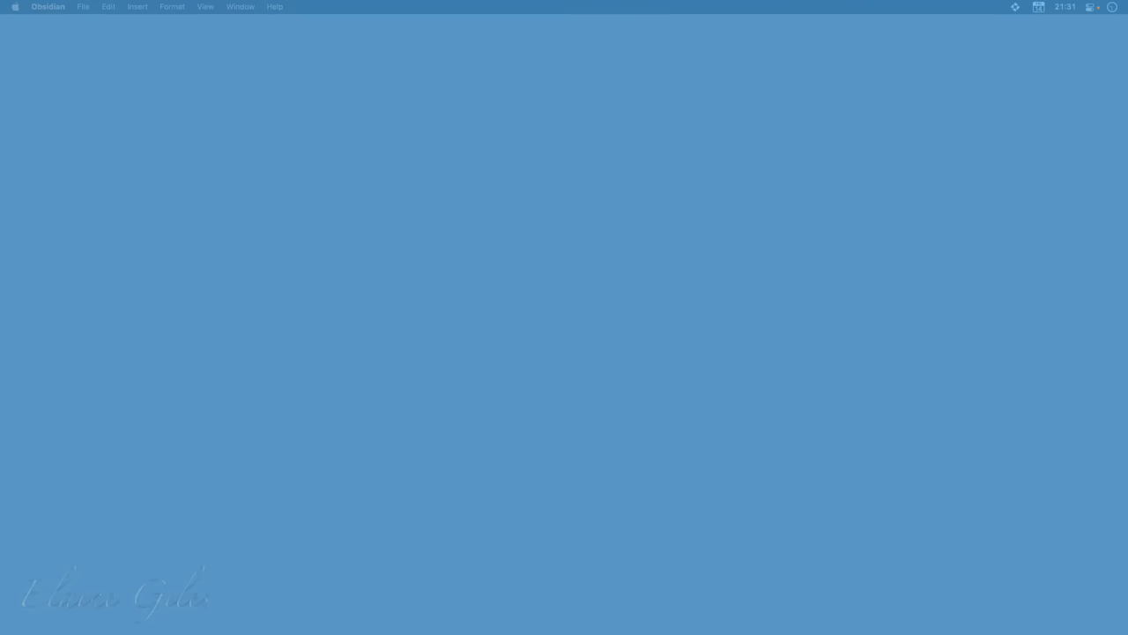
Open the Dropbox Capture panel from its menu-bar icon
click(1018, 7)
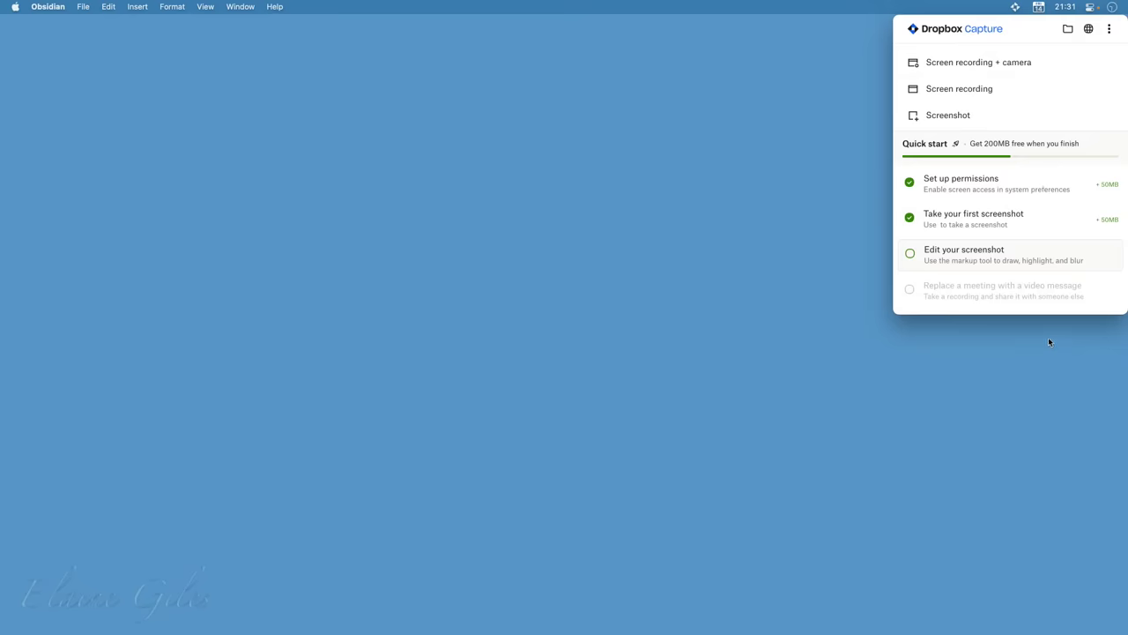
Check Dropbox Capture for updates, dismiss the up-to-date notice, and open Preferences
click(1110, 30)
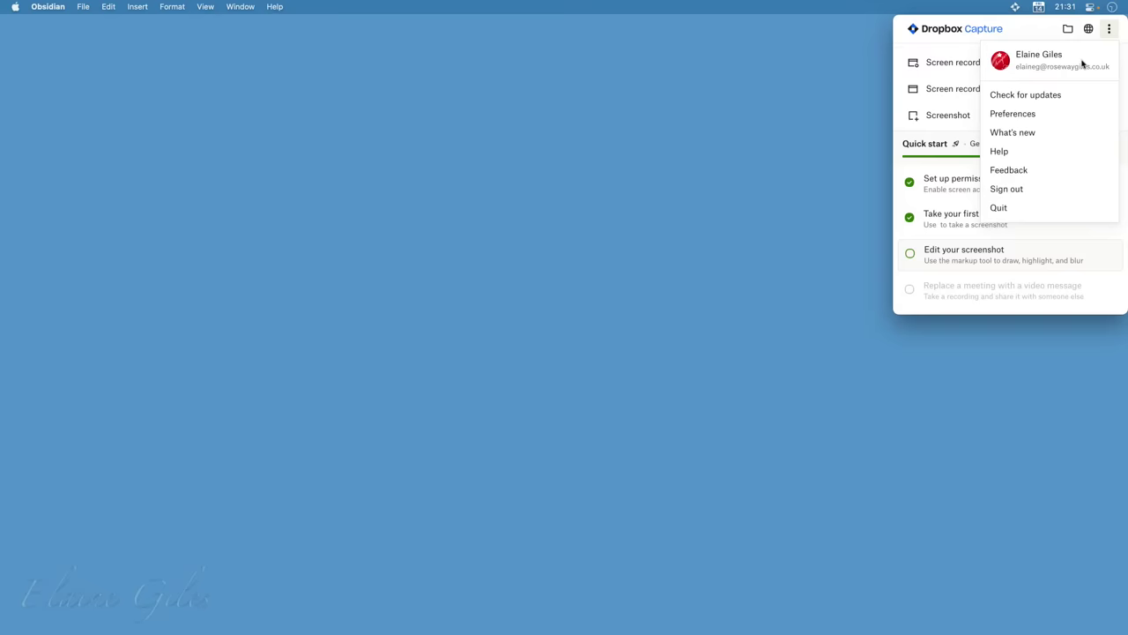
click(1065, 95)
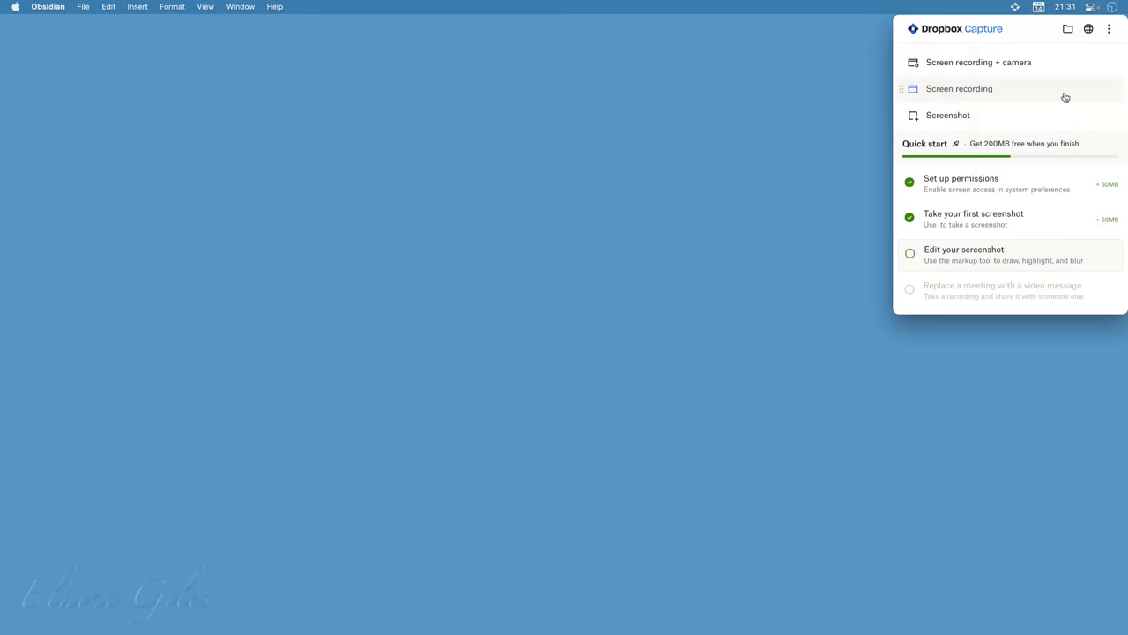
click(591, 244)
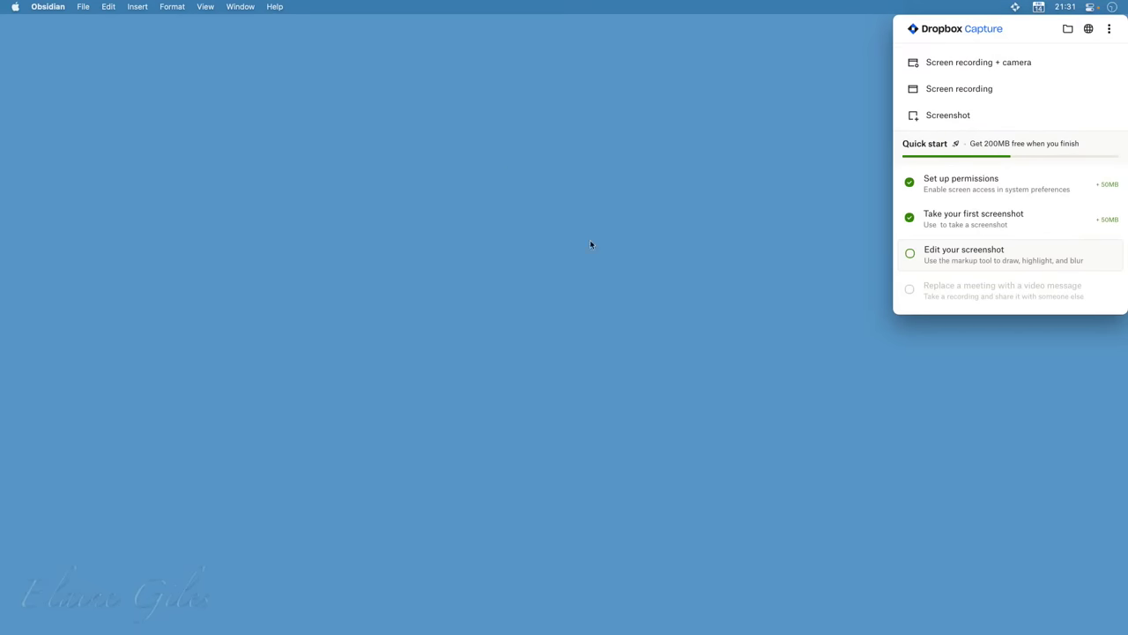
click(1116, 31)
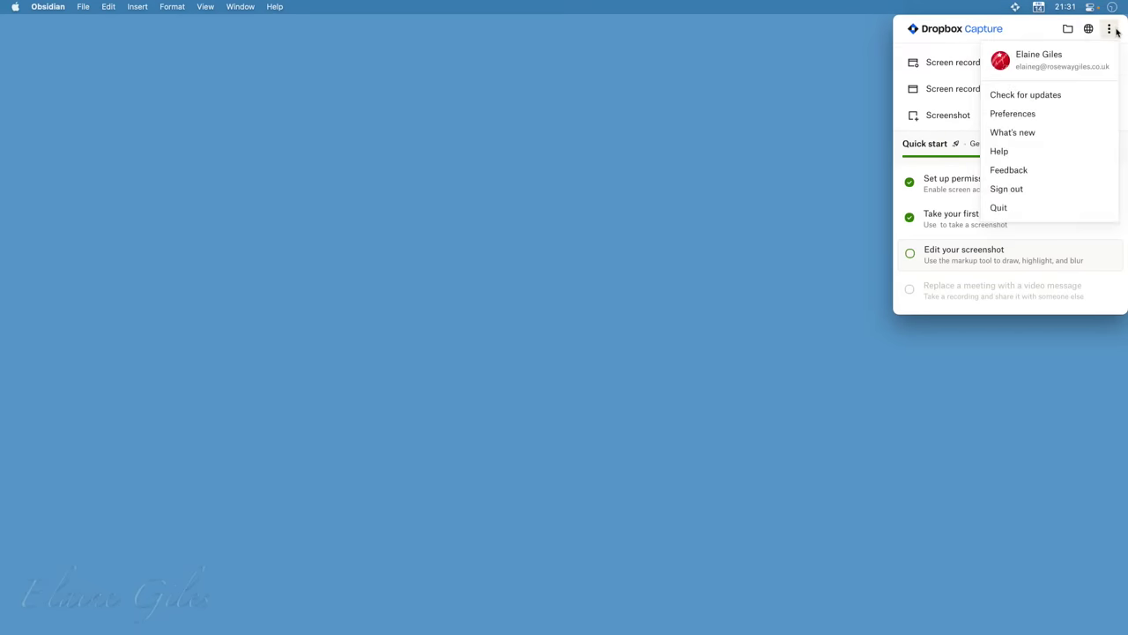
click(1038, 115)
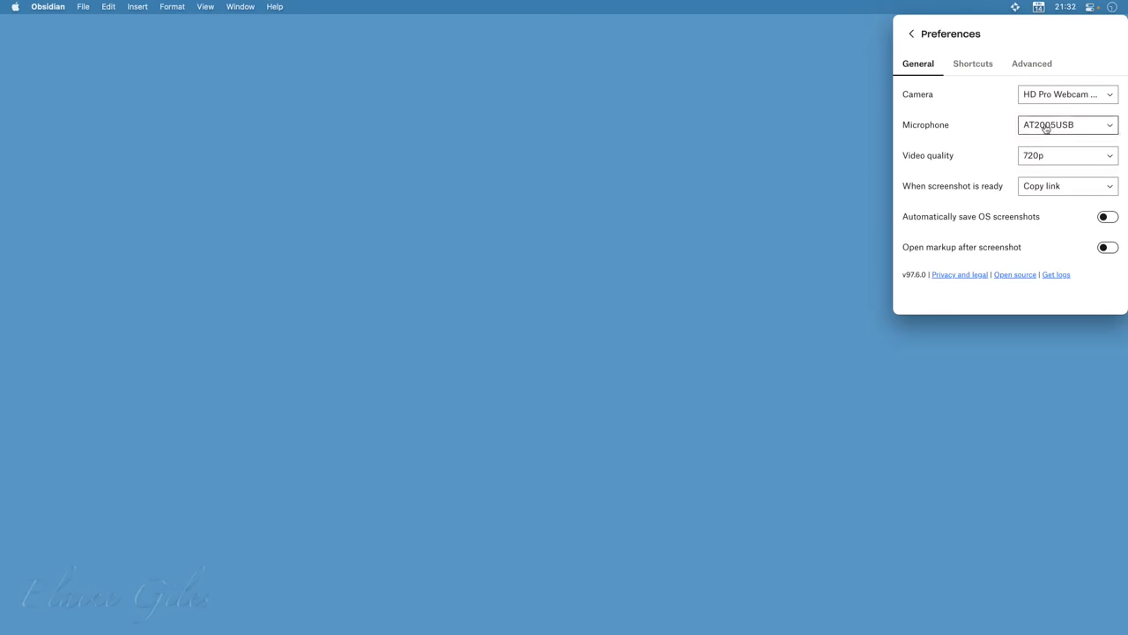
Keep video quality at 720p and the screenshot-ready action at Copy link
click(1064, 156)
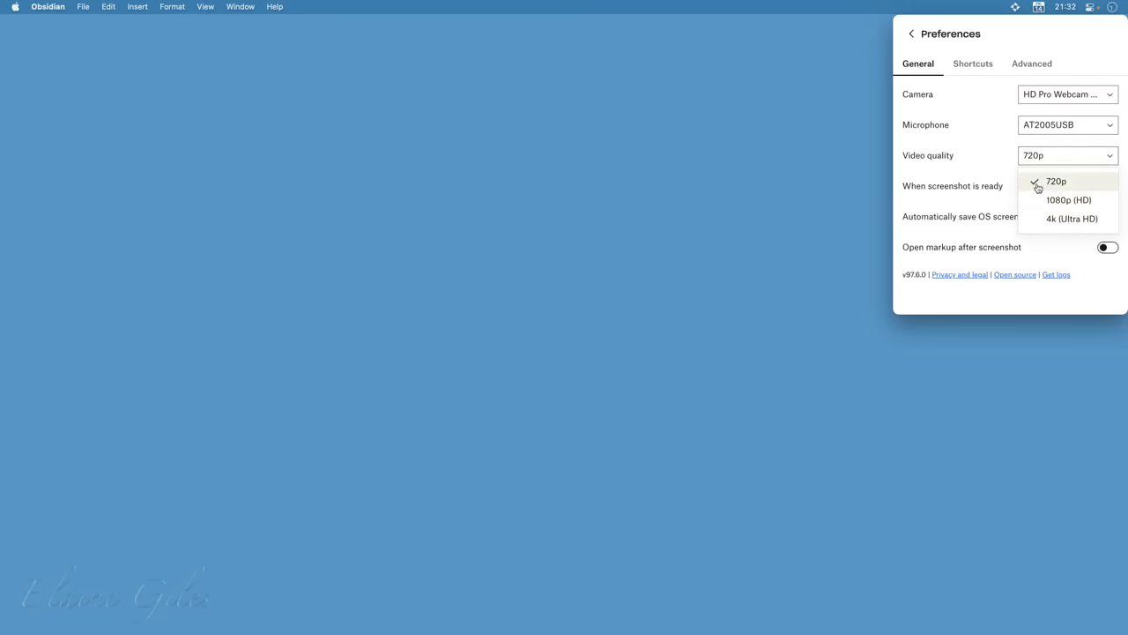
click(987, 157)
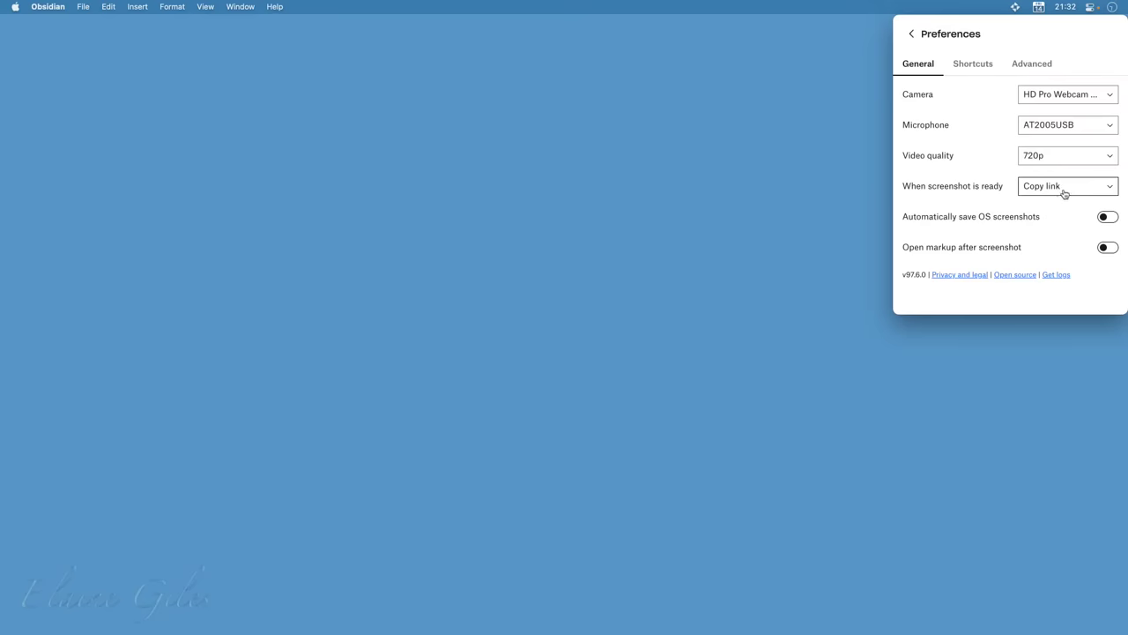
click(1064, 192)
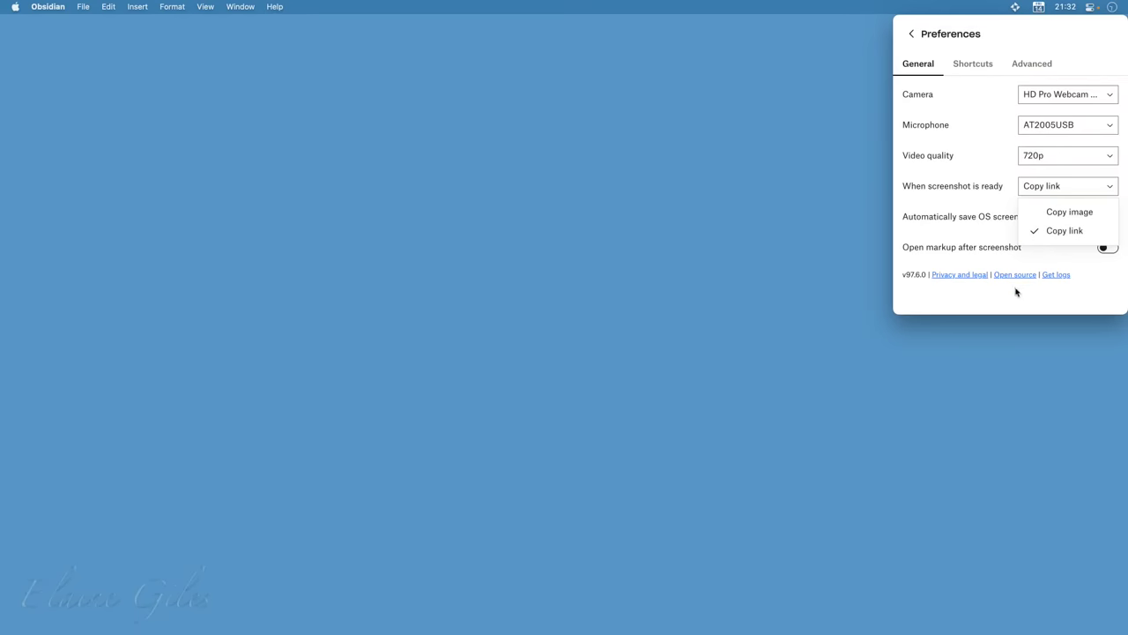
click(1045, 301)
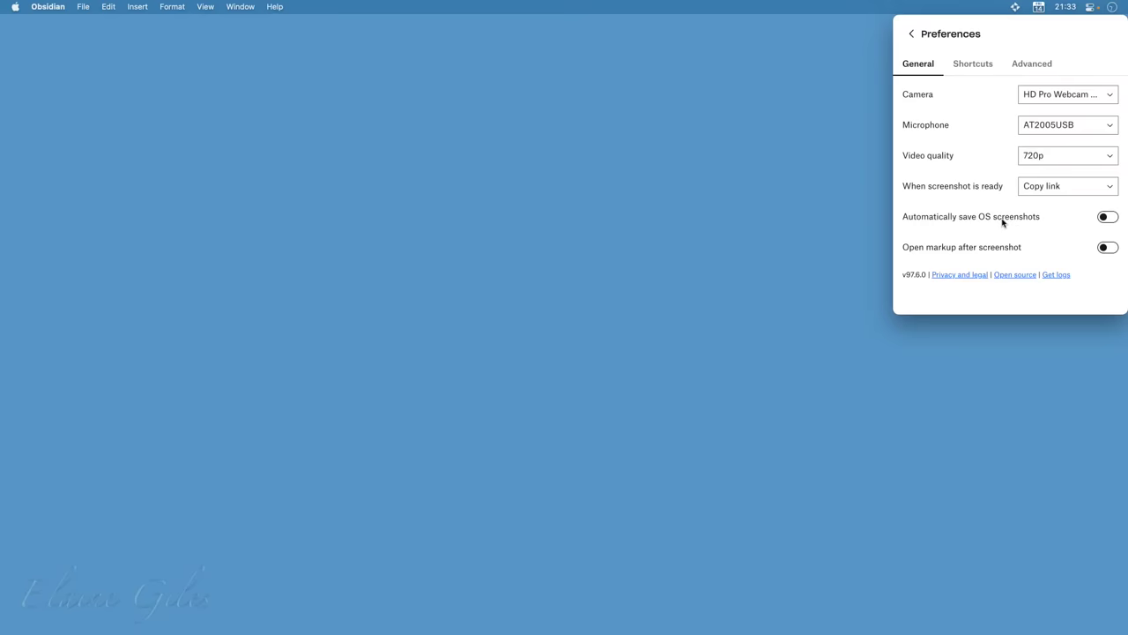
Try enabling automatic OS screenshot saving but deny Desktop folder access, leaving it off
click(1108, 218)
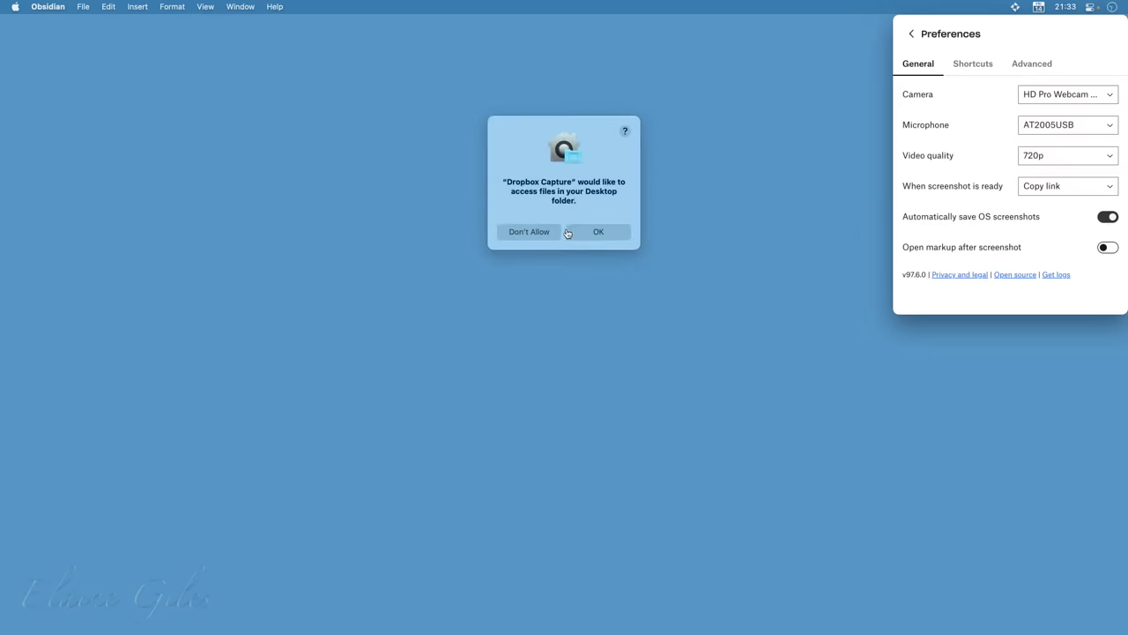
click(545, 233)
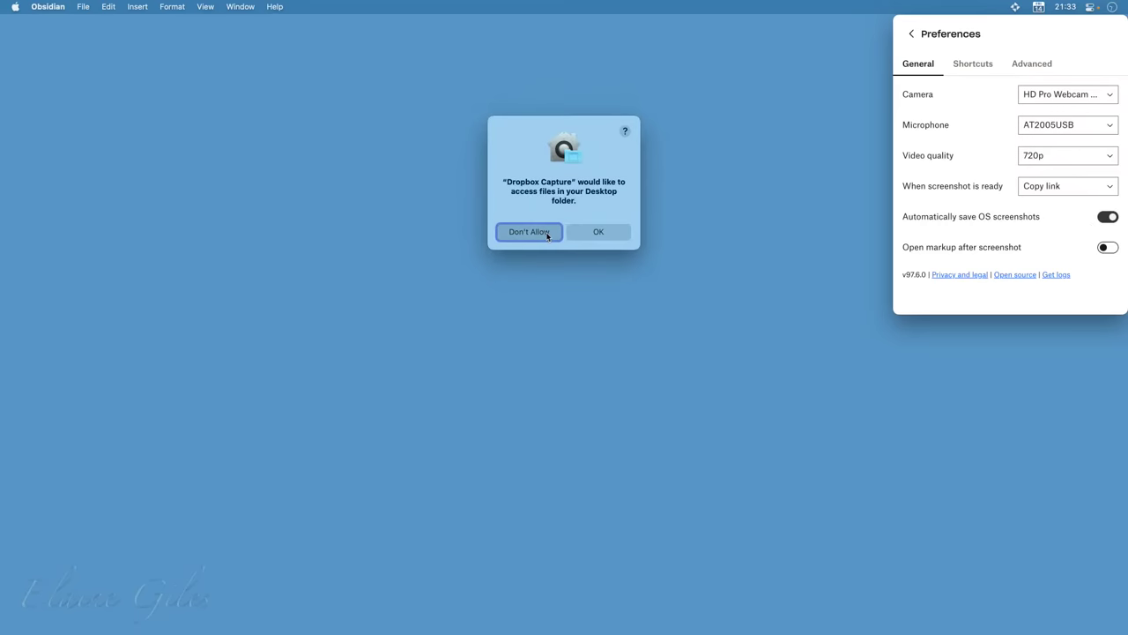
click(1107, 217)
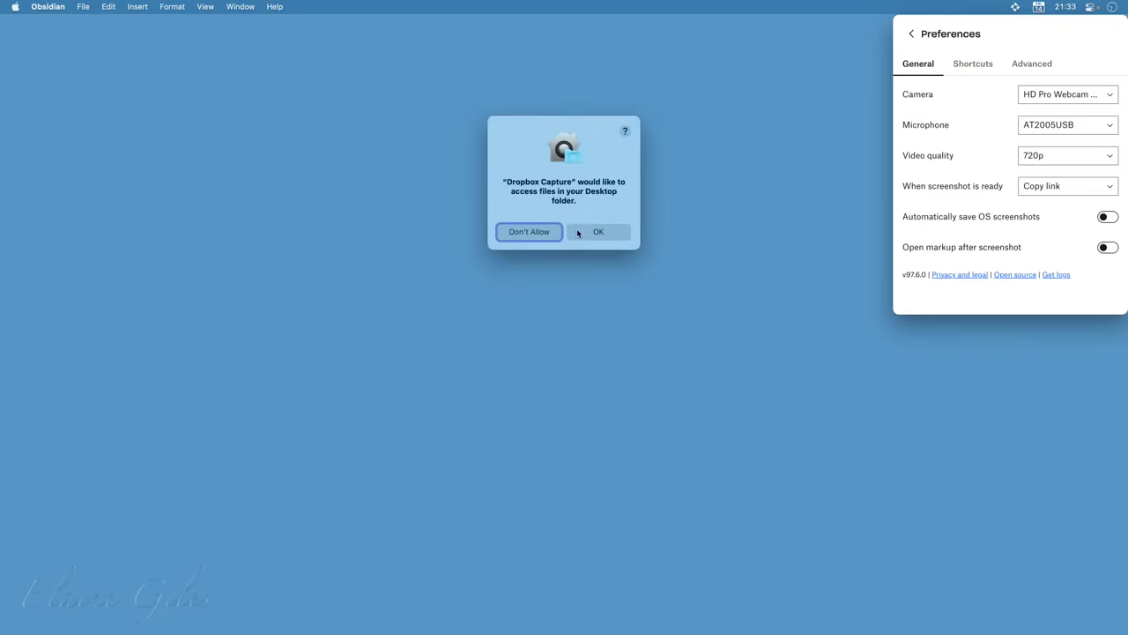
click(549, 232)
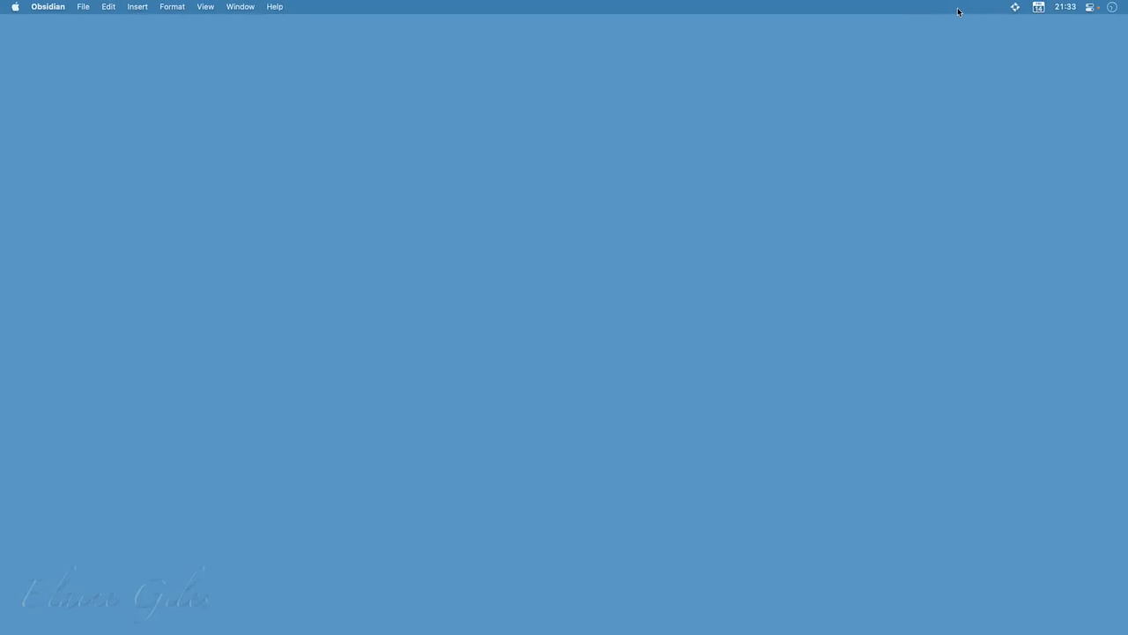
Reopen Dropbox Capture's panel and its General preferences
click(1014, 8)
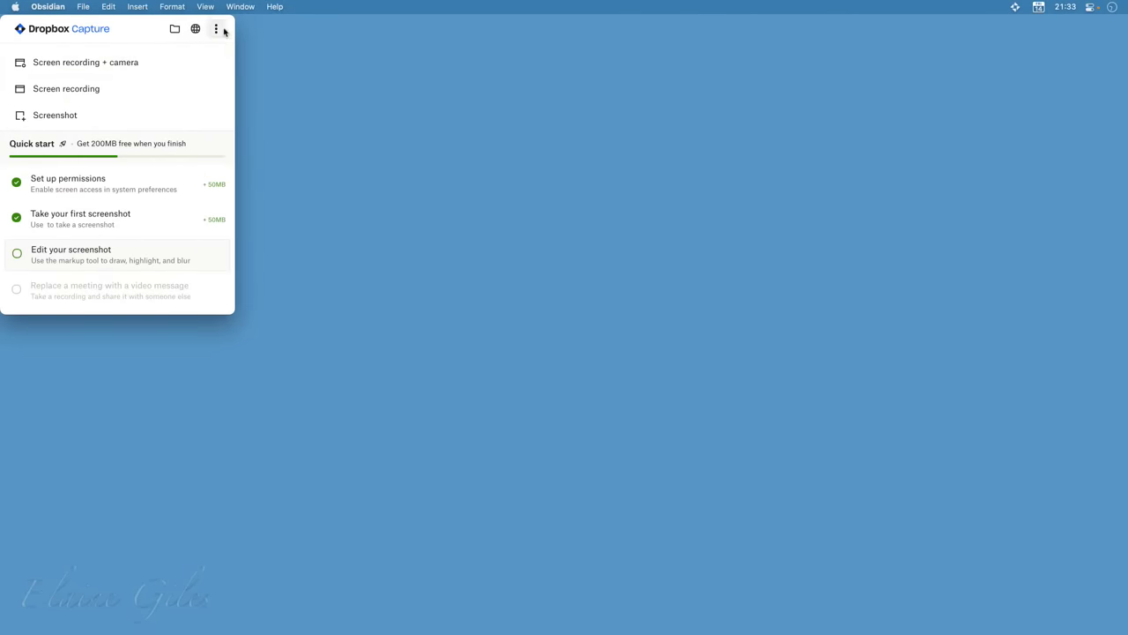
click(217, 30)
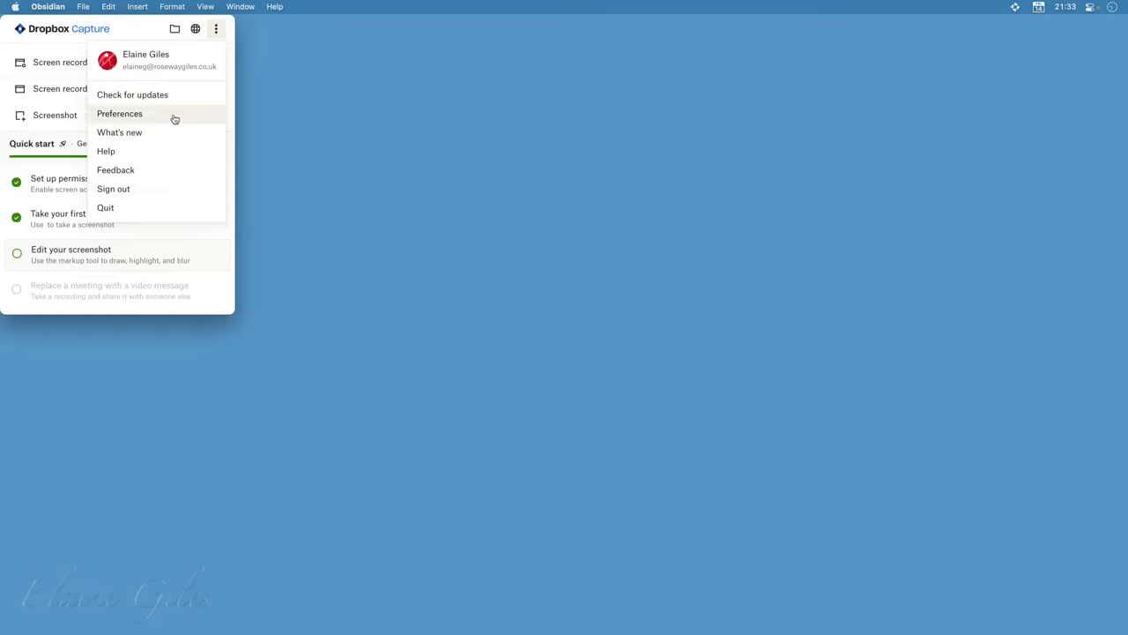
drag(171, 115, 544, 186)
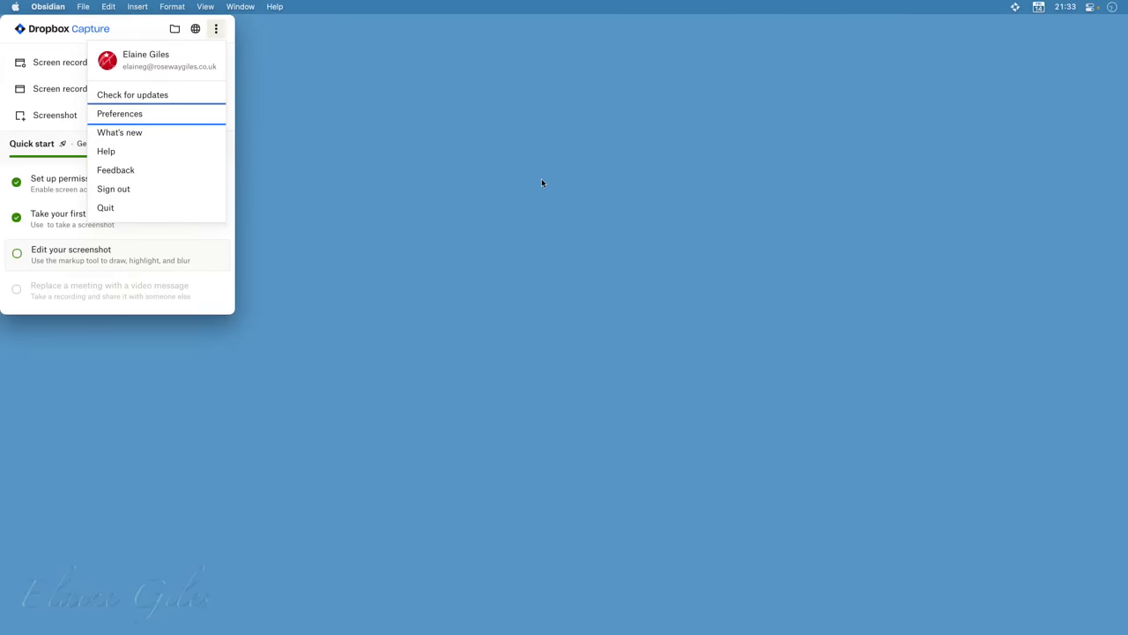
click(130, 113)
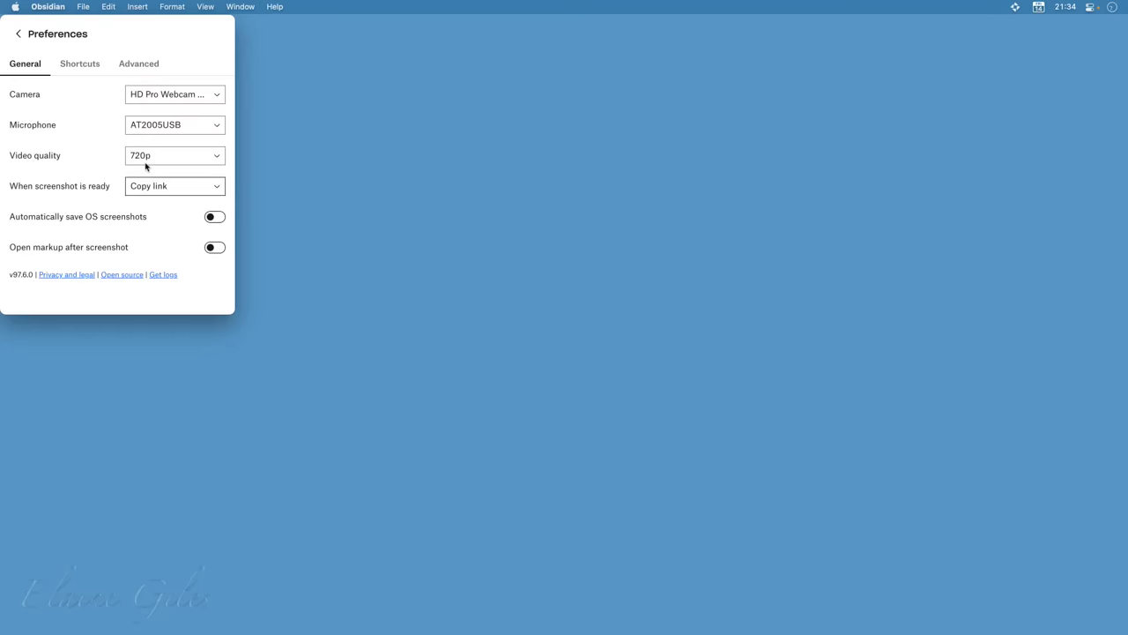
Review the keyboard shortcut assignments in Preferences, starting with the Camera shortcut field
click(78, 65)
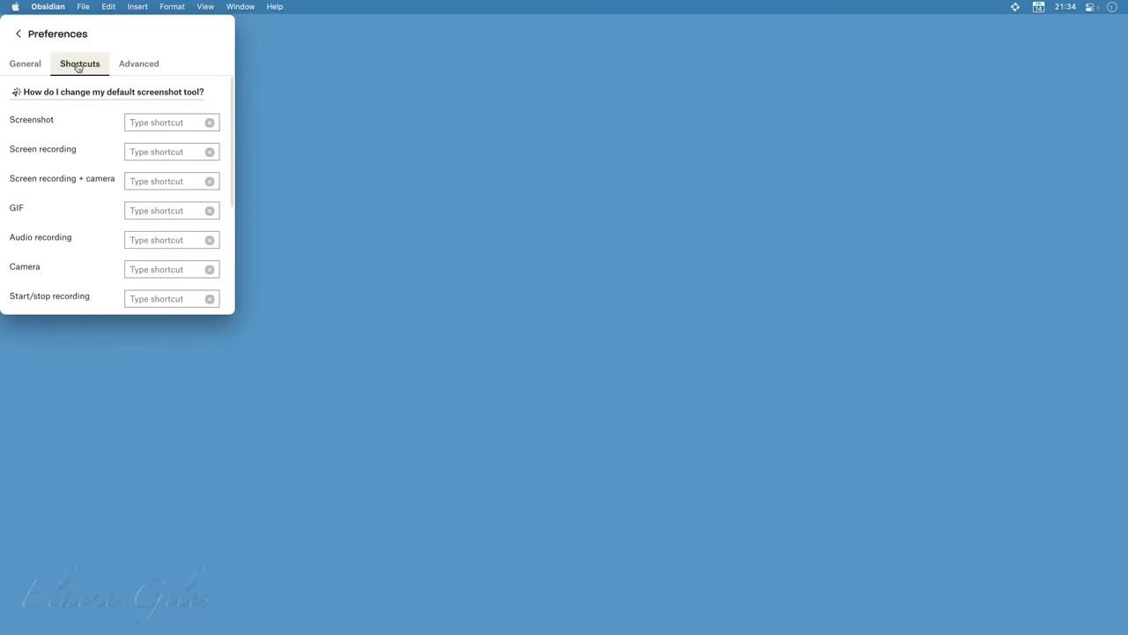
click(139, 267)
scroll(139, 264, down, 2)
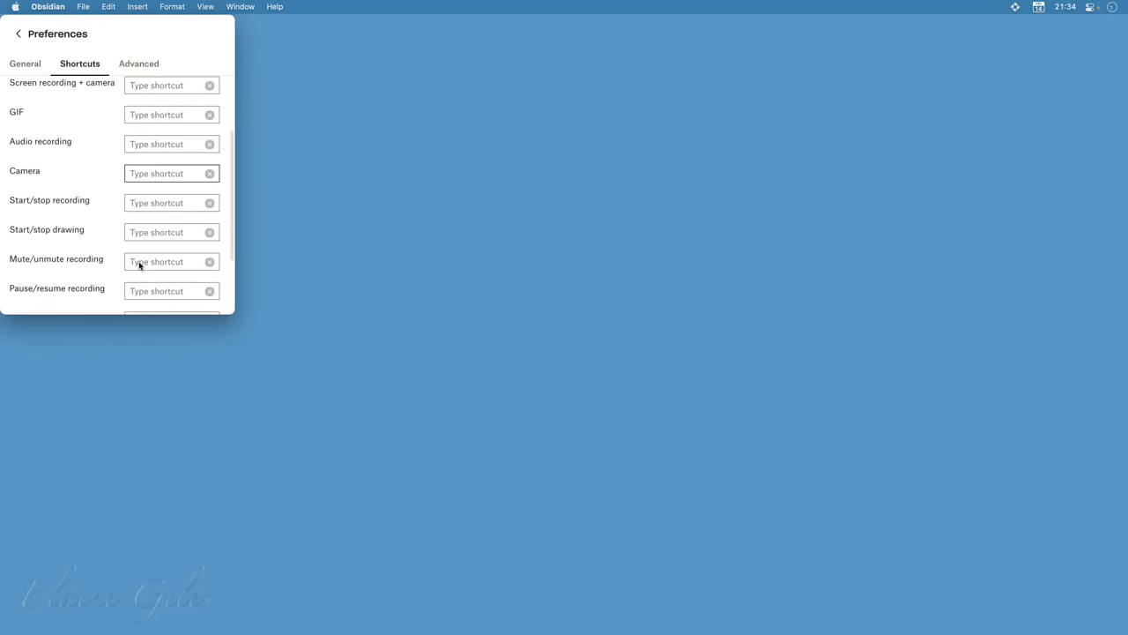
scroll(138, 265, down, 2)
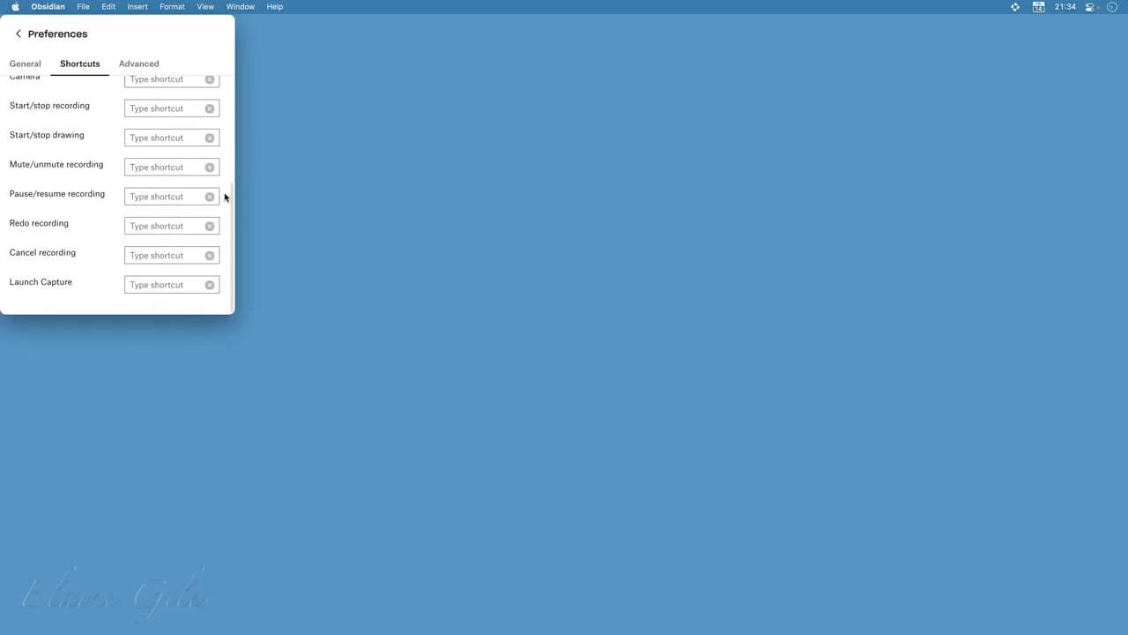
scroll(220, 198, up, 4)
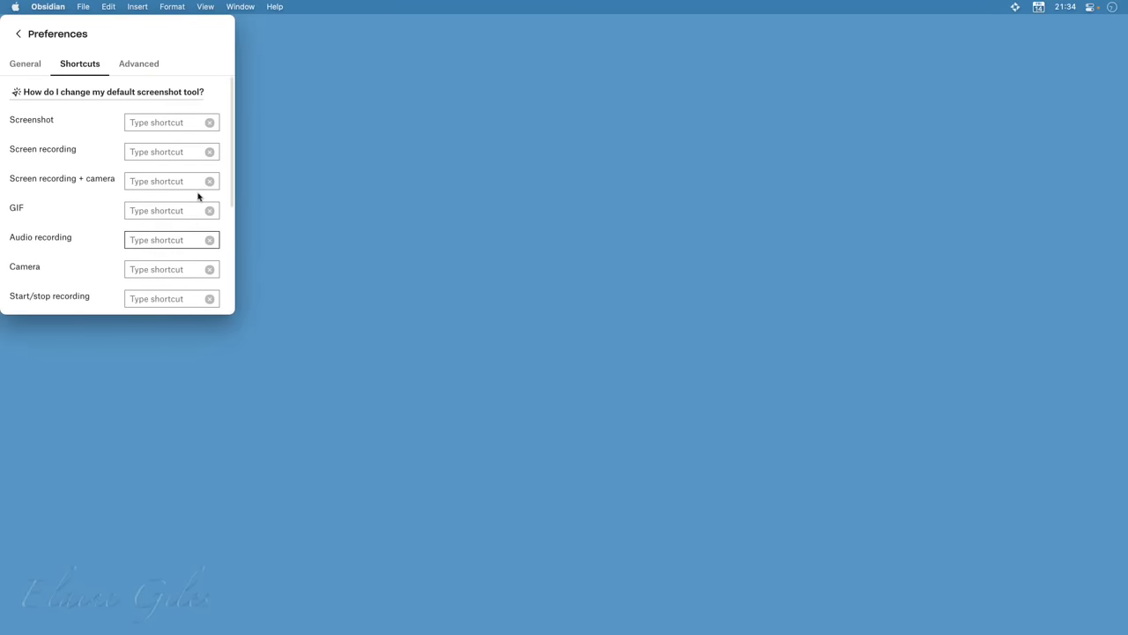
Finish reviewing the shortcuts, then bring up the Advanced settings
click(186, 195)
scroll(184, 289, down, 5)
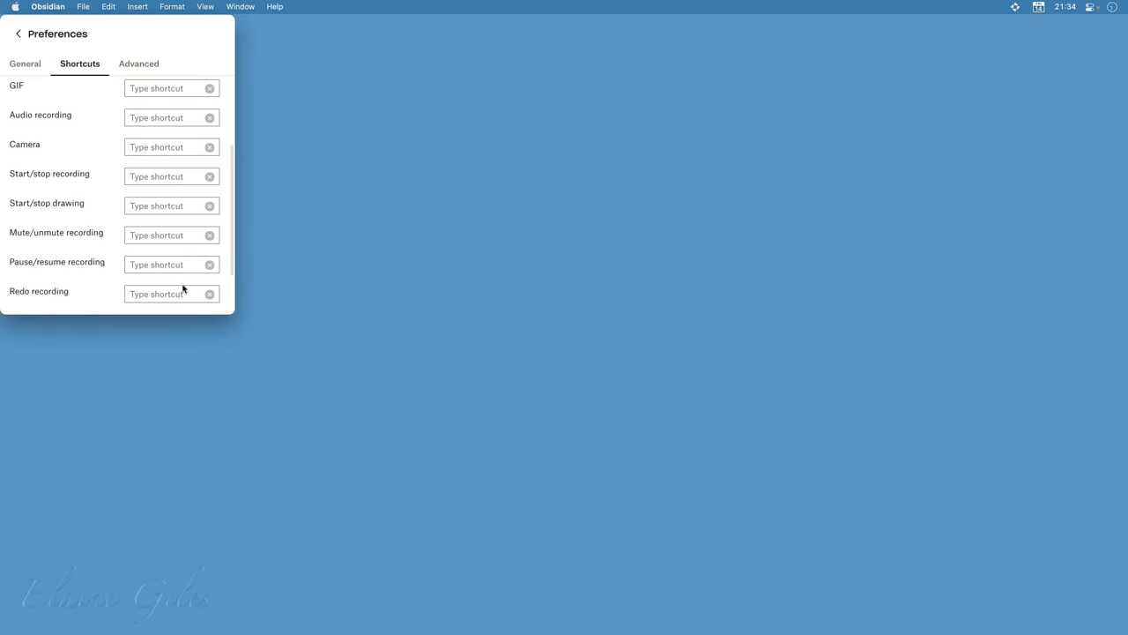
scroll(183, 289, up, 5)
click(142, 65)
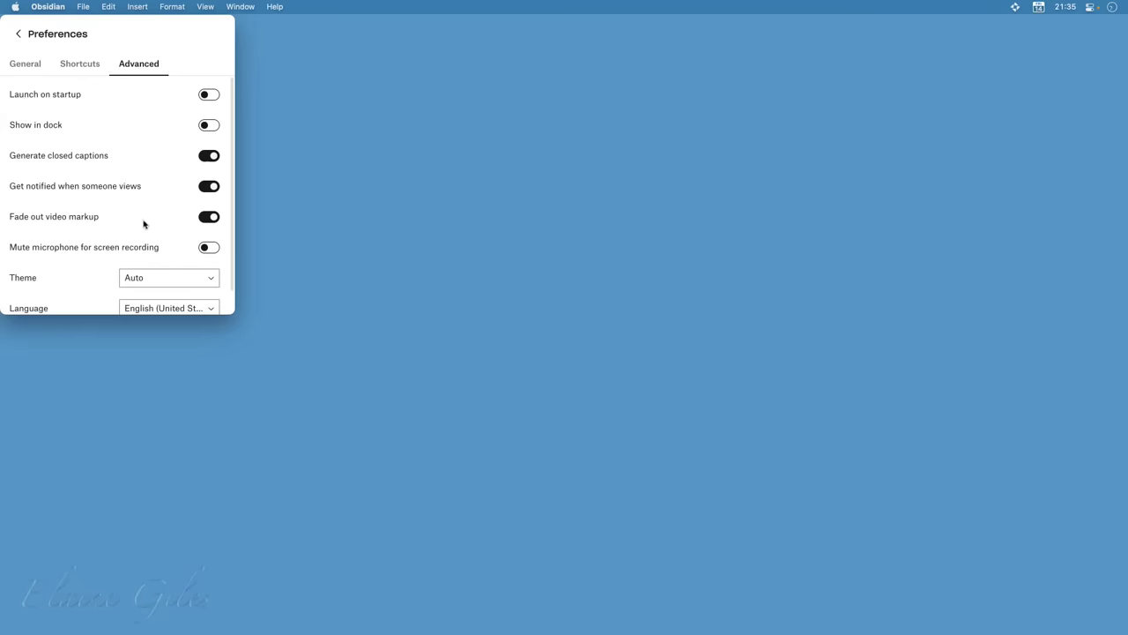
scroll(150, 221, down, 1)
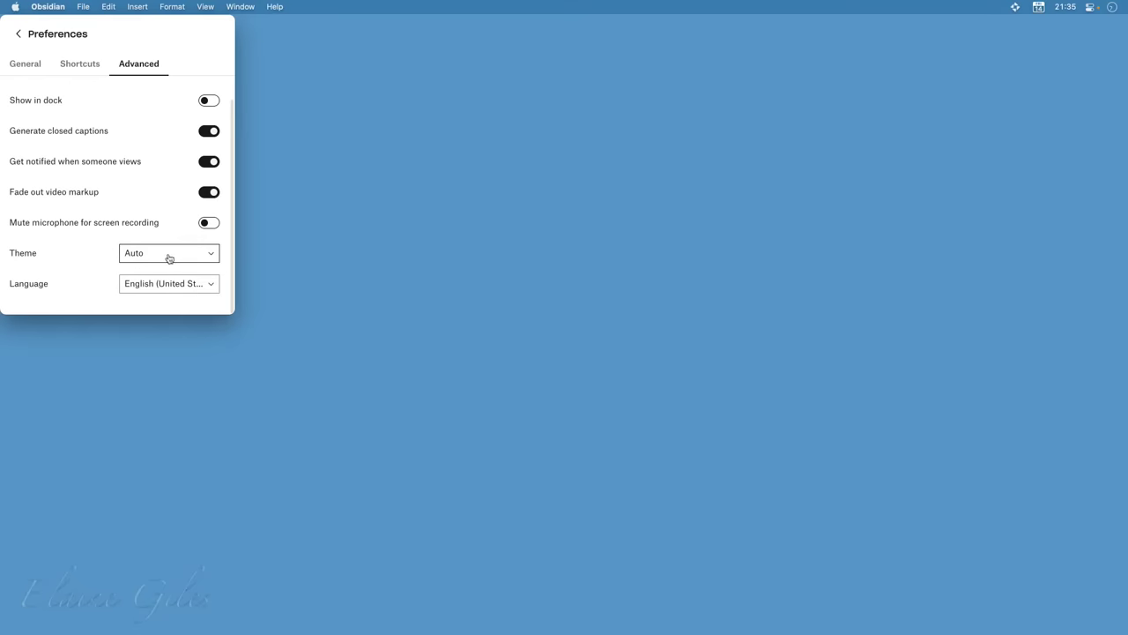
click(208, 256)
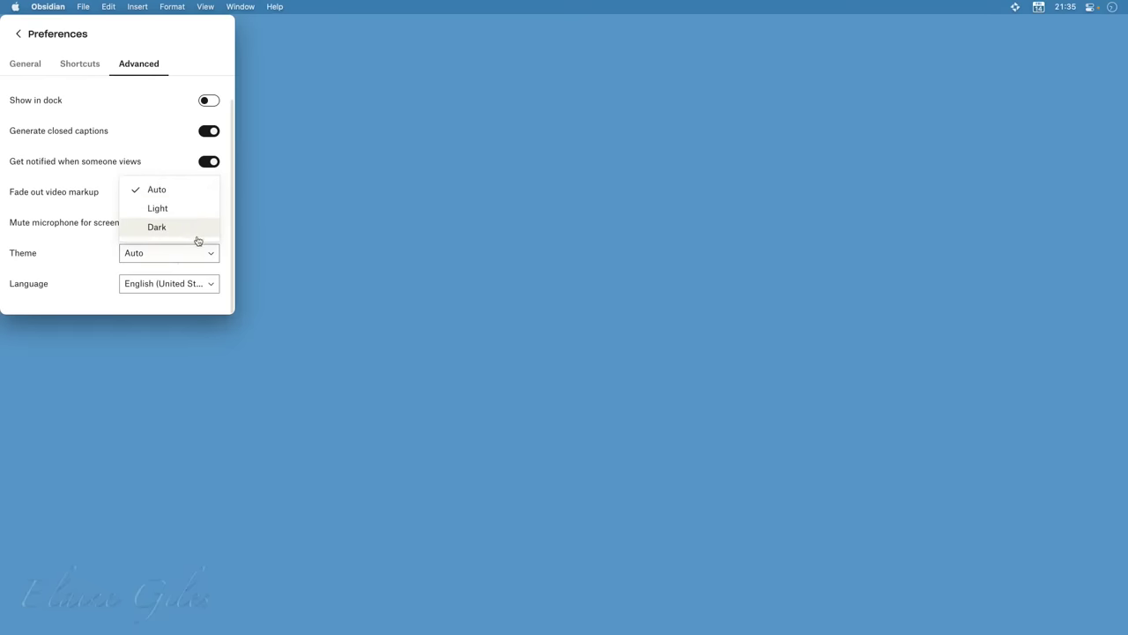
click(212, 286)
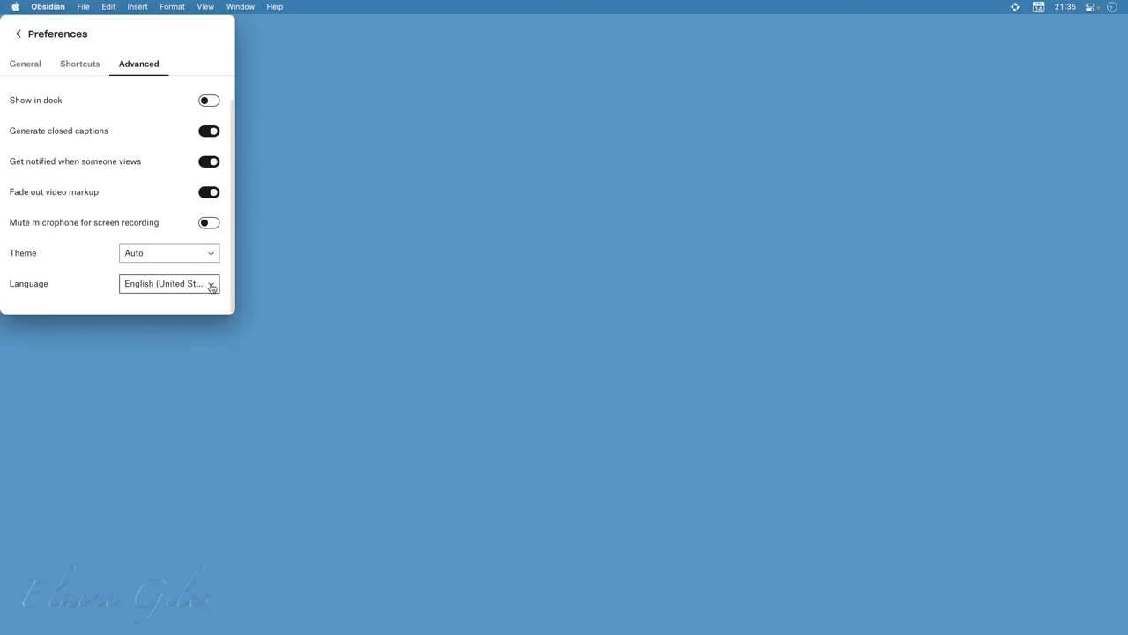
click(211, 287)
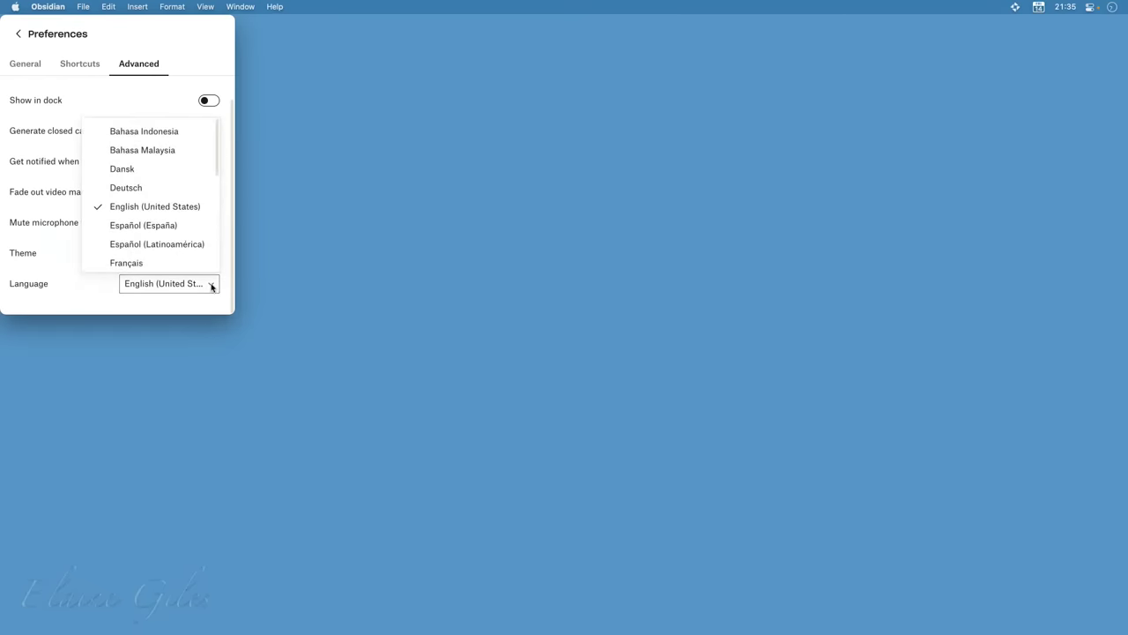
scroll(199, 207, down, 10)
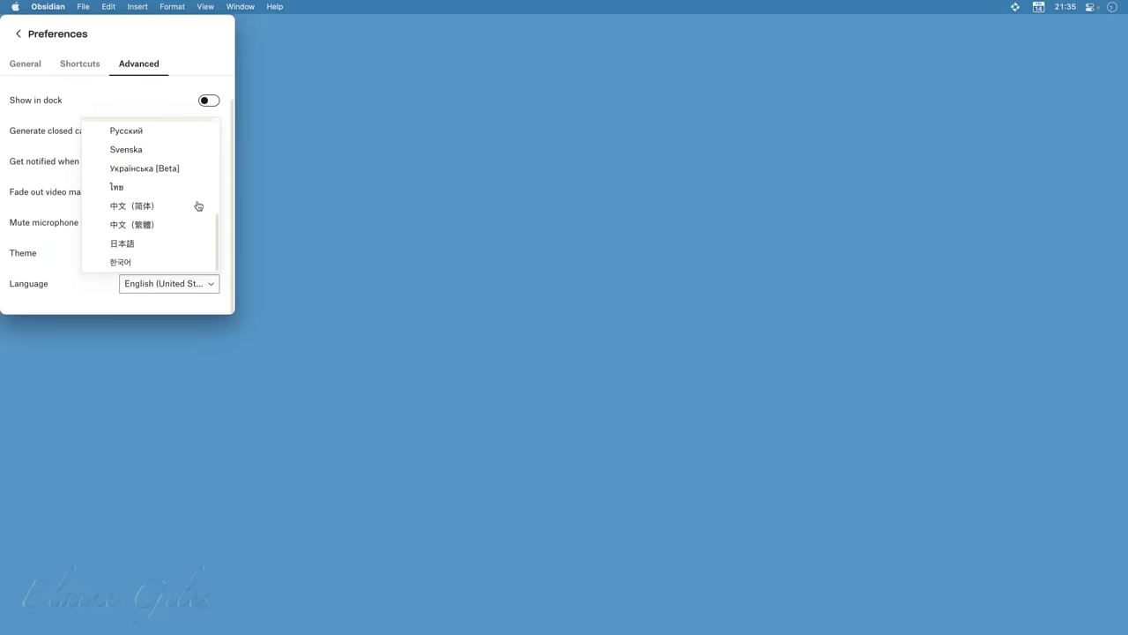
scroll(199, 206, up, 10)
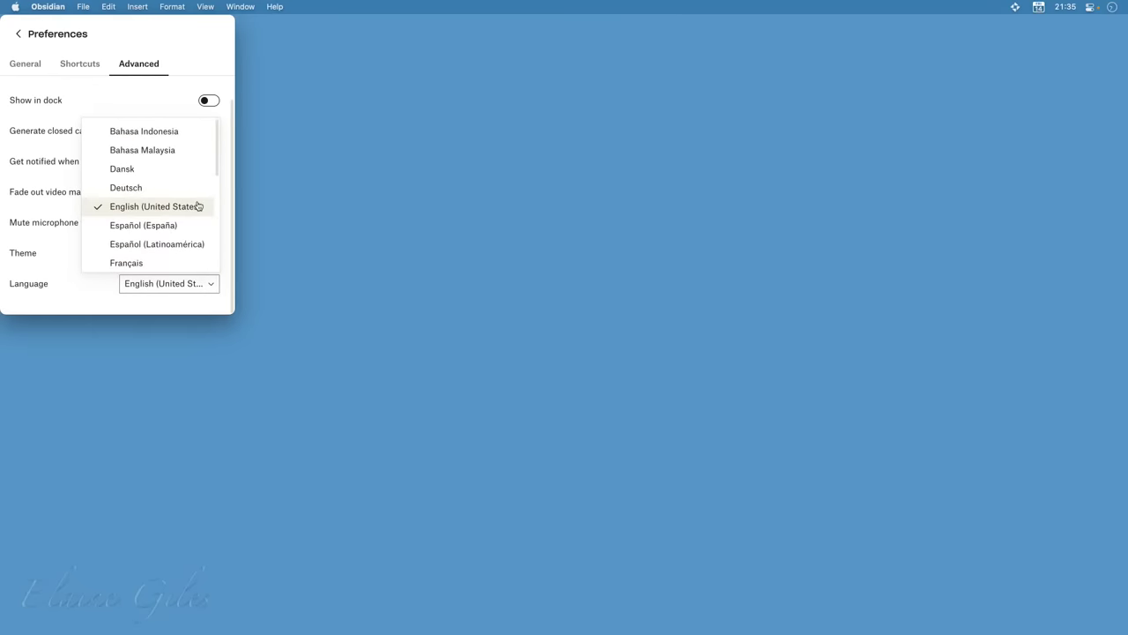
scroll(172, 212, down, 3)
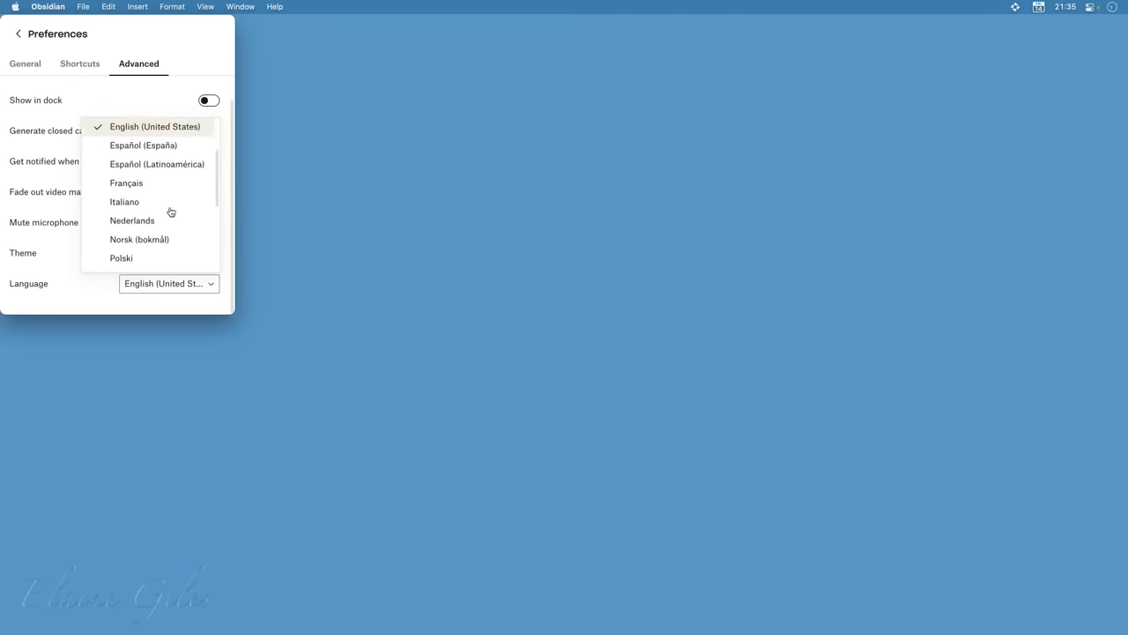
scroll(171, 211, down, 5)
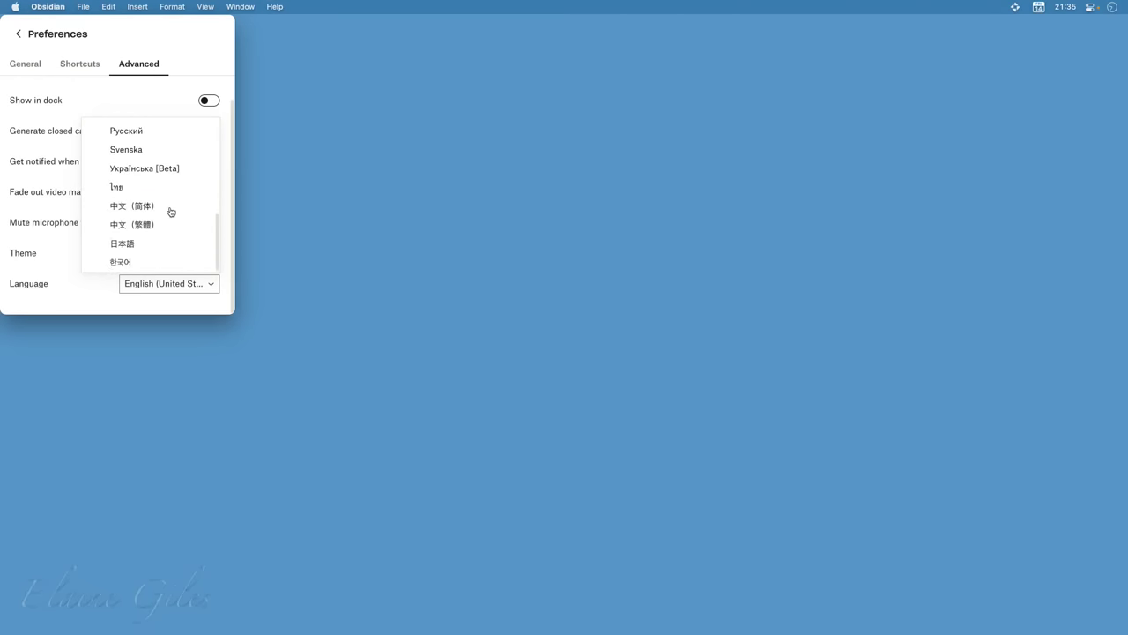
scroll(171, 211, up, 8)
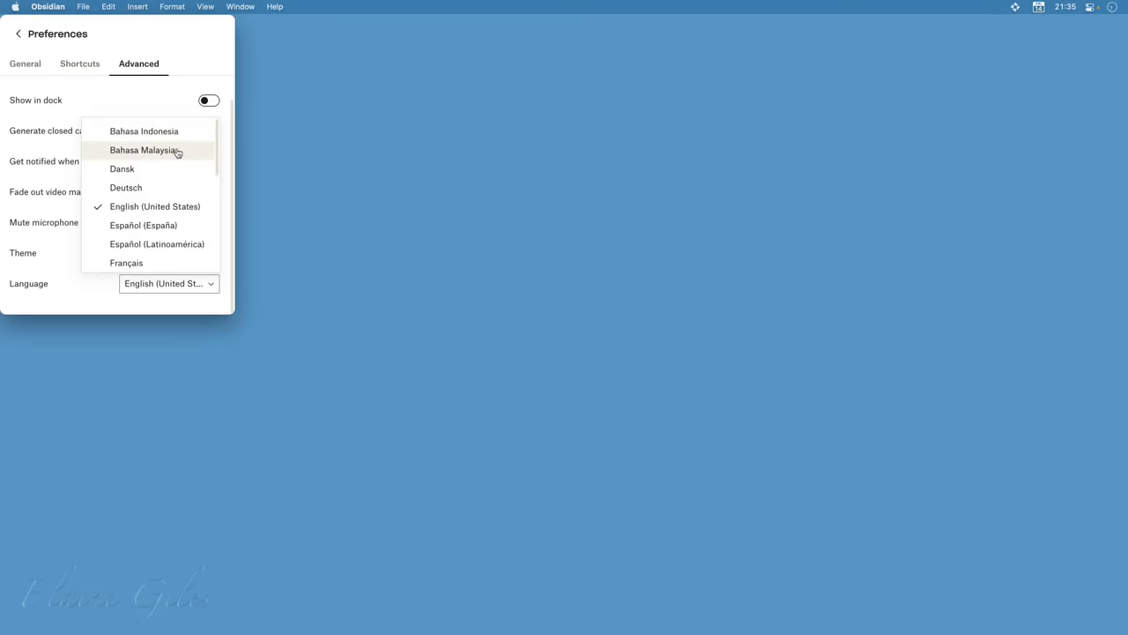
scroll(185, 163, down, 5)
scroll(190, 168, up, 6)
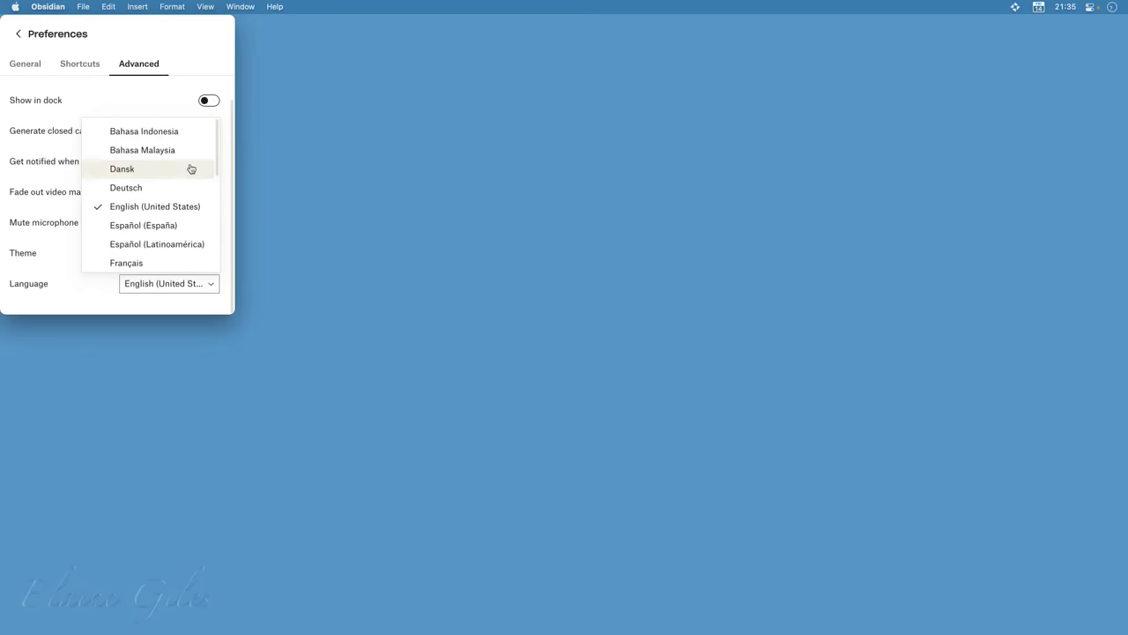
click(201, 46)
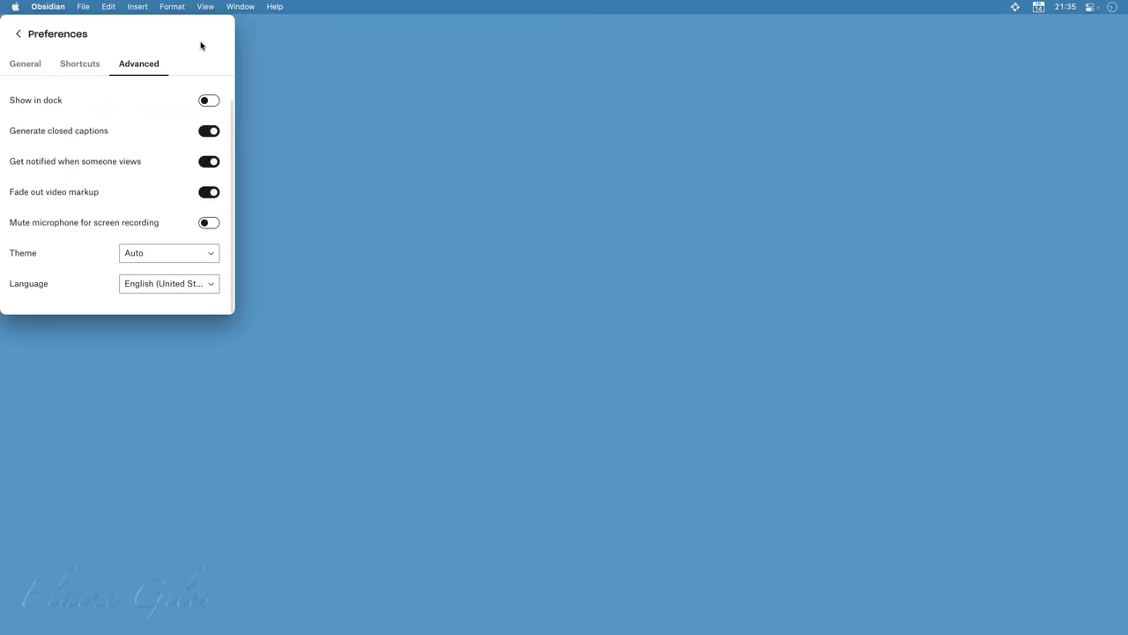
click(199, 287)
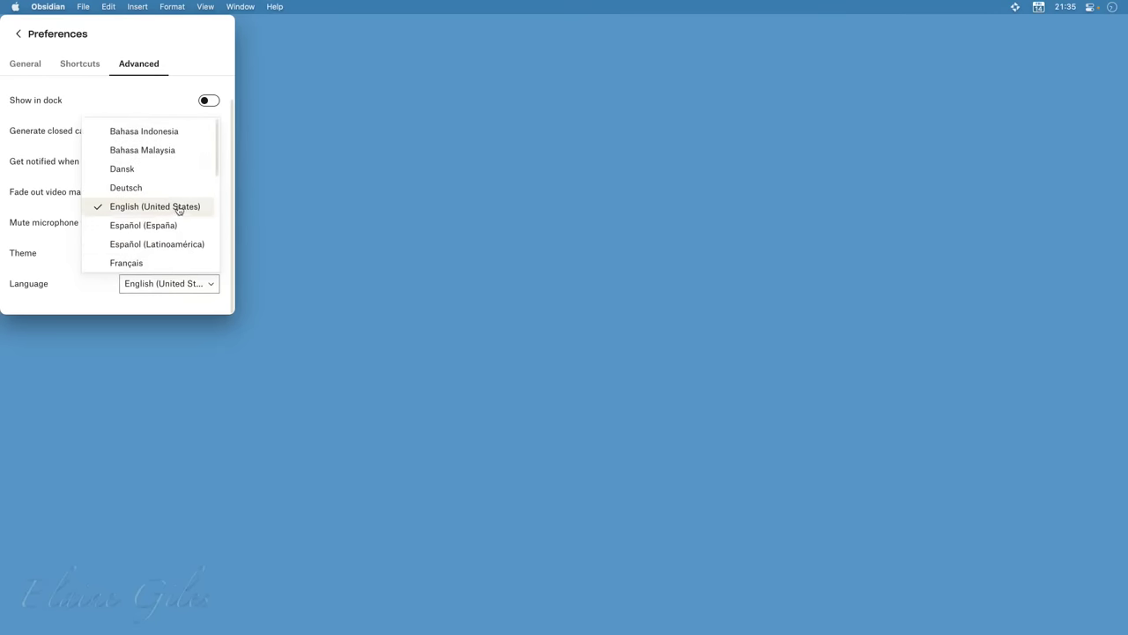
click(184, 39)
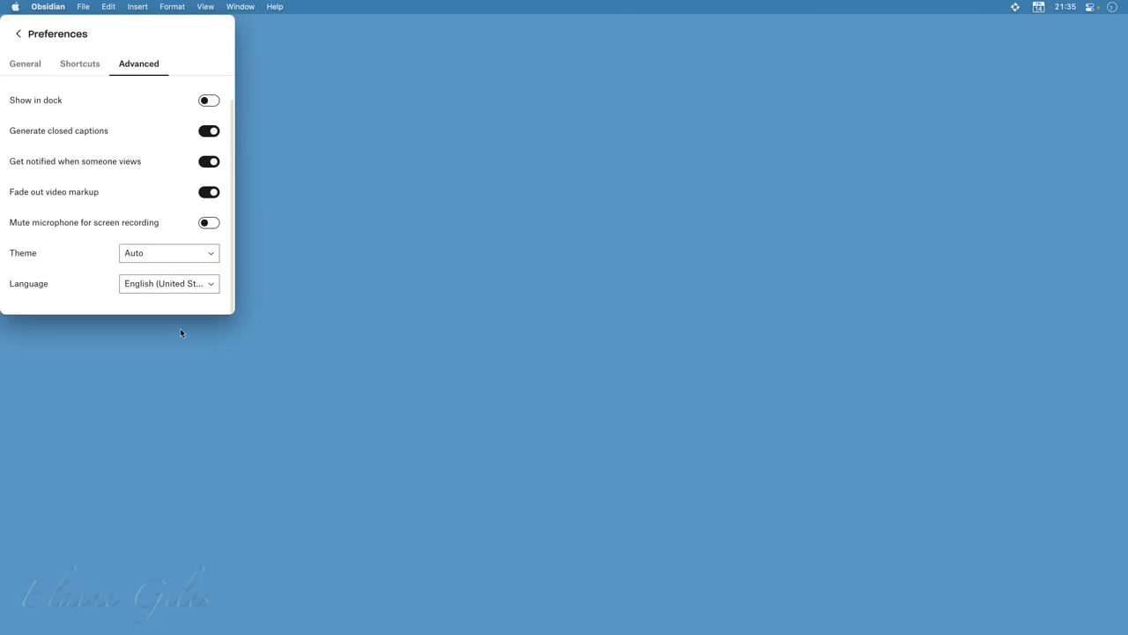
Return to the main capture panel and open the empty Capture folder in Finder
click(17, 34)
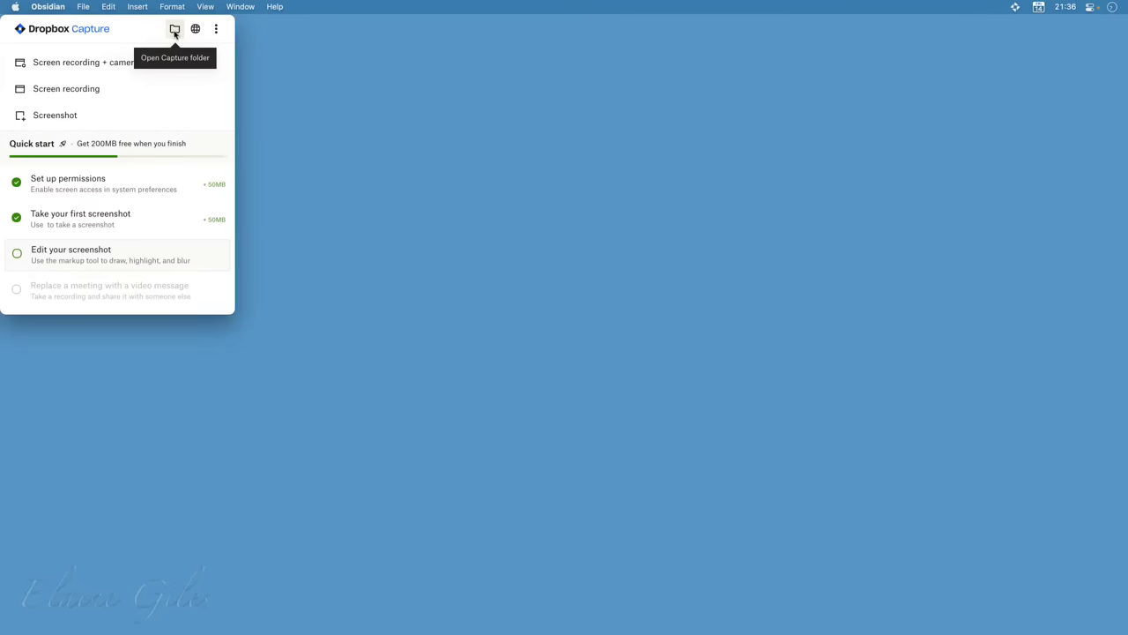
click(175, 31)
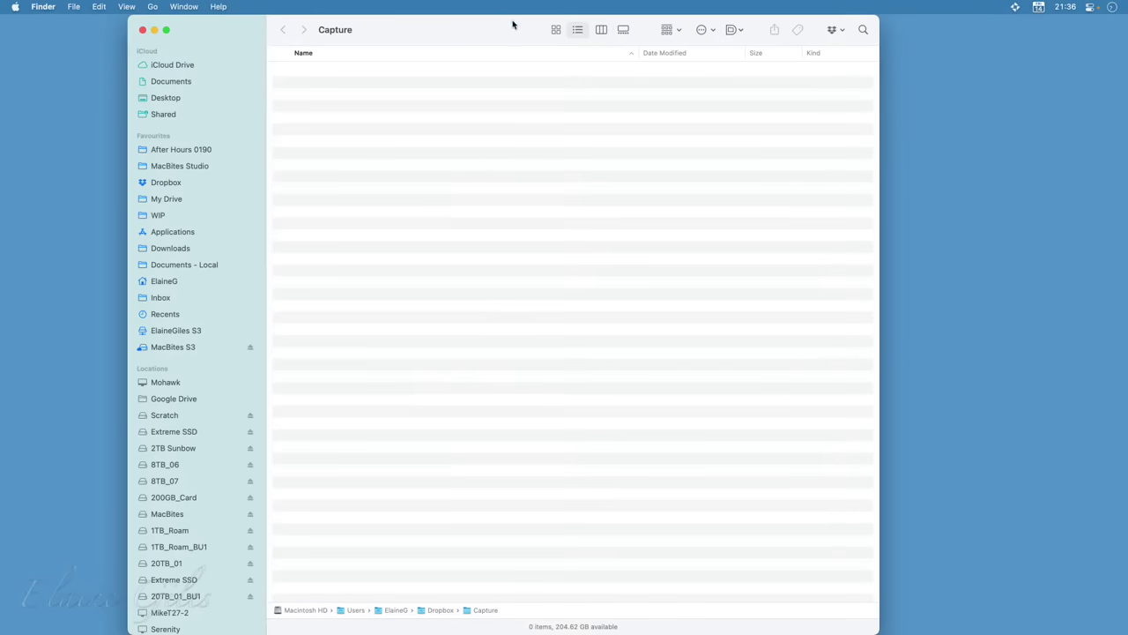
Move the Capture folder window away and bring the Obsidian Demo Vault window onto the desktop
drag(511, 27, 0, 264)
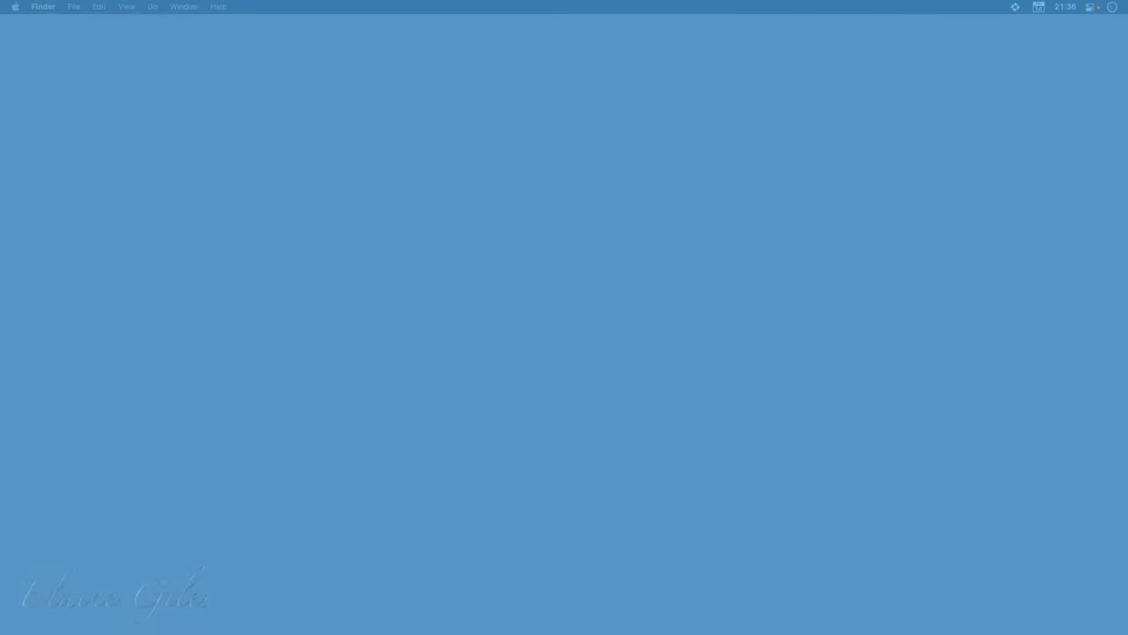
drag(475, 202, 787, 10)
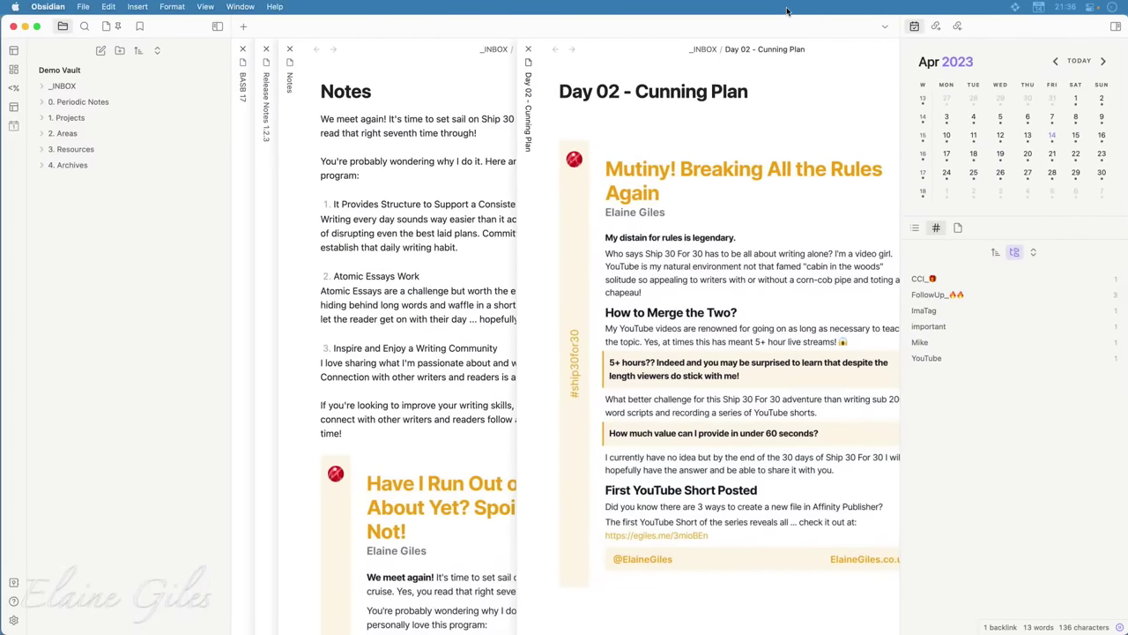
Start Dropbox Capture's screenshot mode from the menu-bar panel over the Obsidian notes
click(1016, 8)
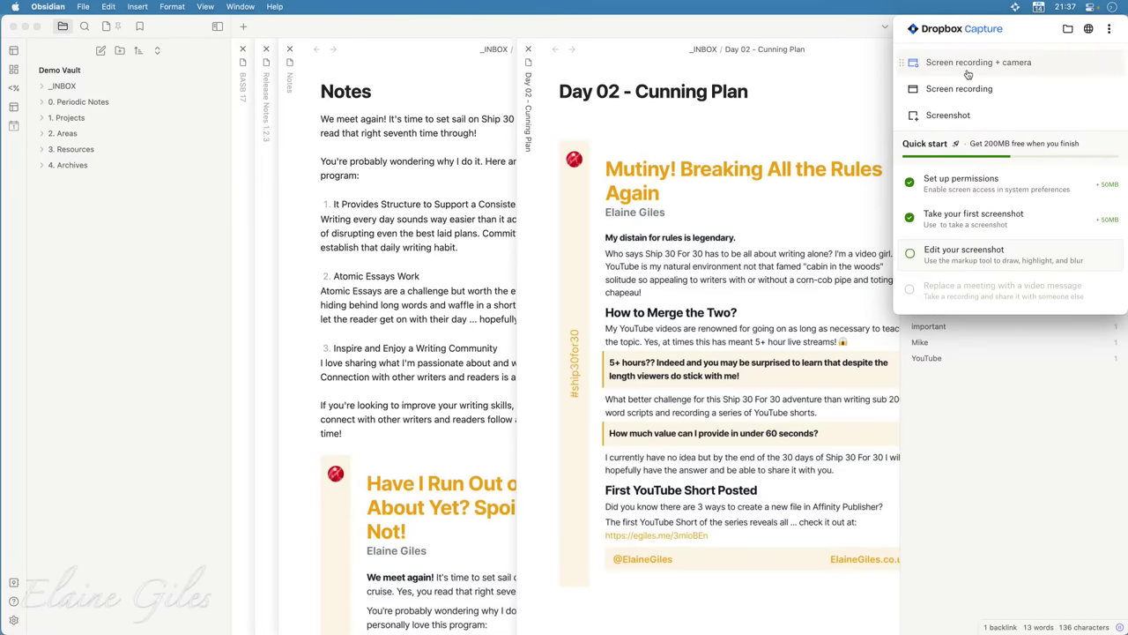
click(948, 116)
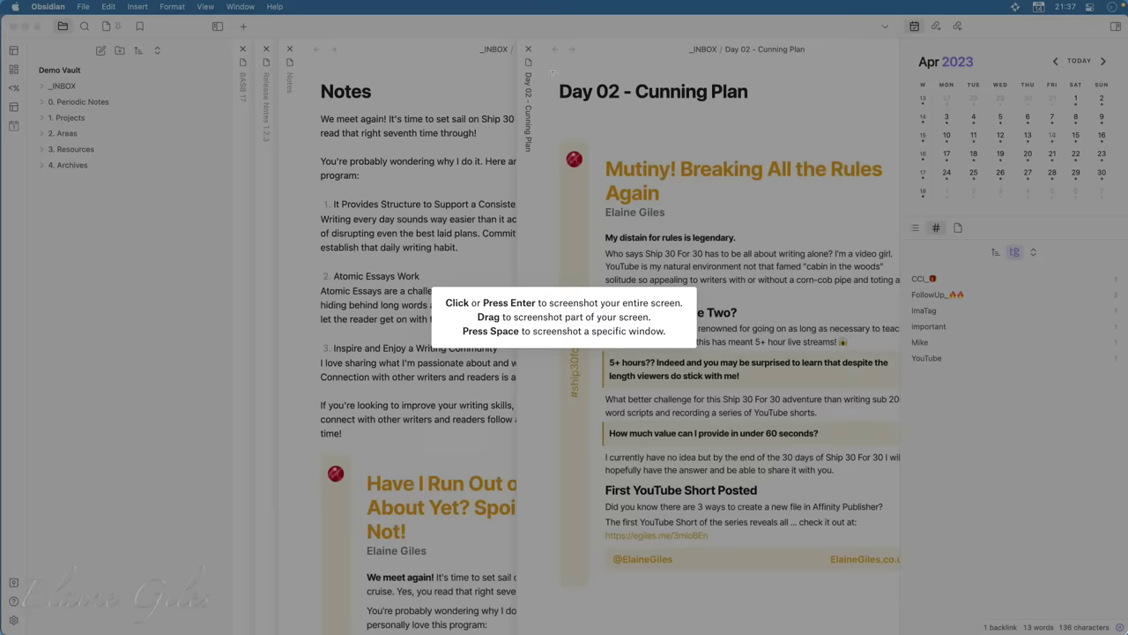
Capture the Day 02 - Cunning Plan note area, then delete that screenshot
drag(553, 72, 903, 583)
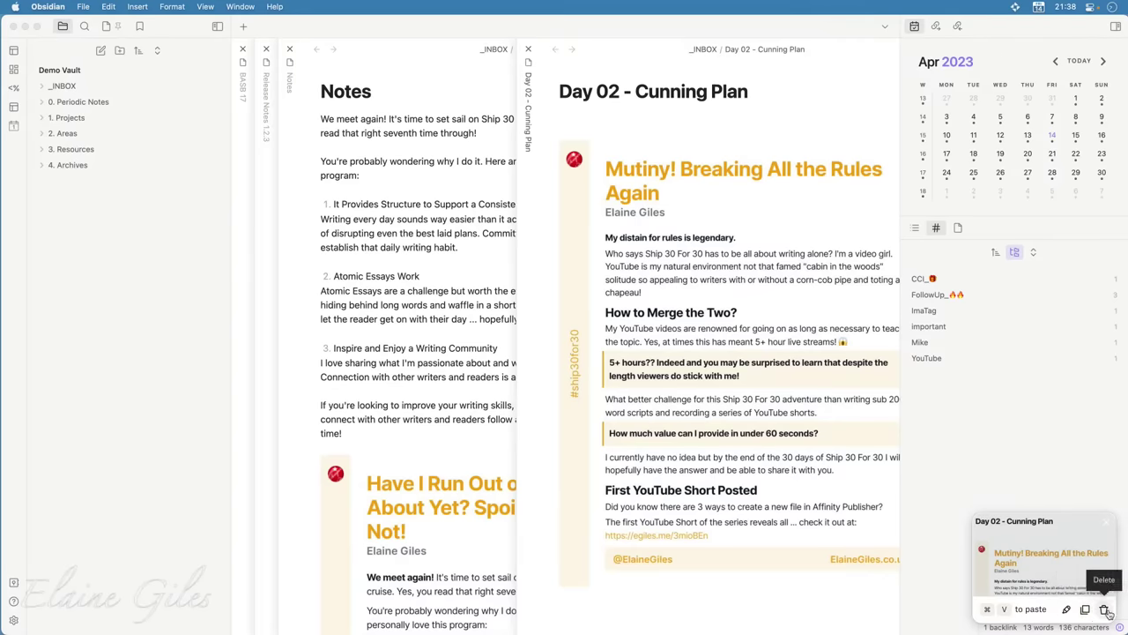
click(1107, 611)
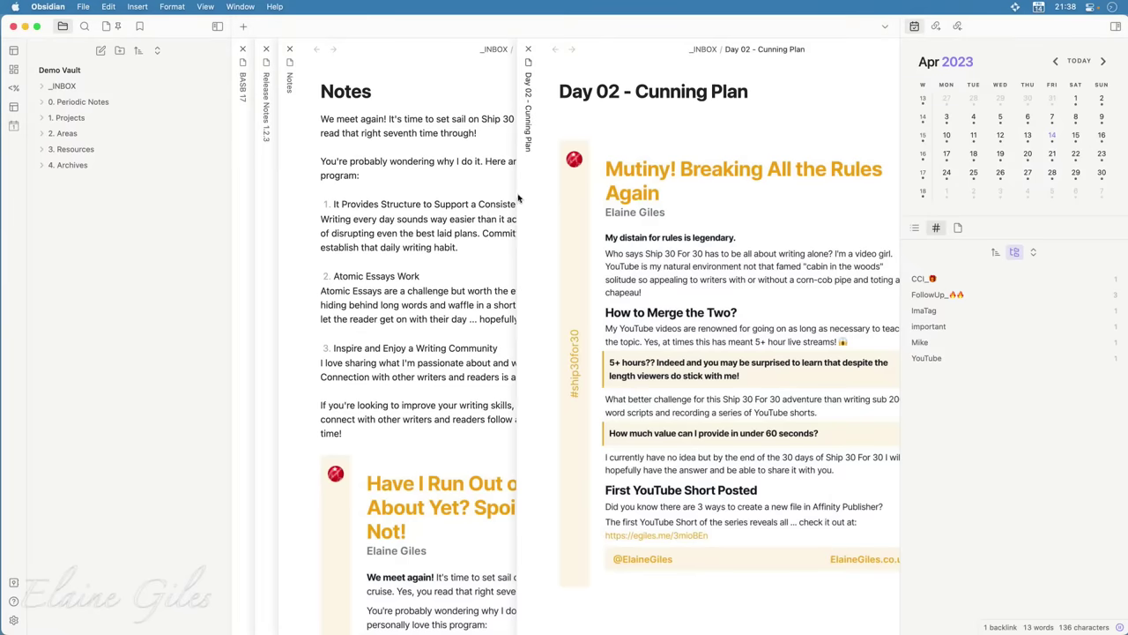
Collapse Obsidian's file list, recapture the Day 02 - Cunning Plan note, and open it in markup
click(217, 25)
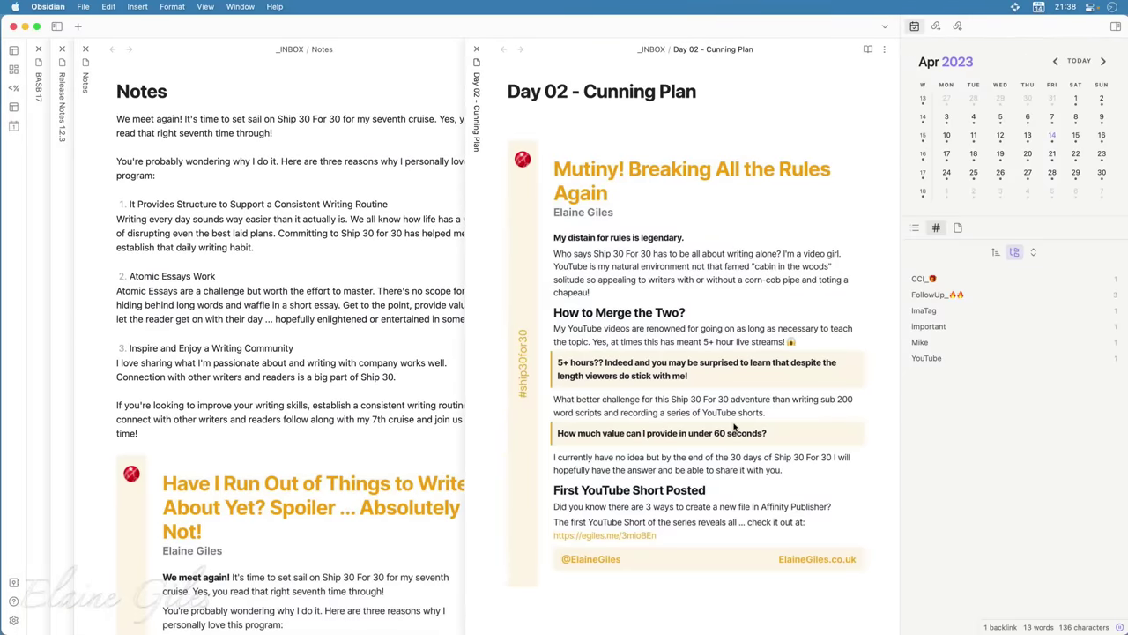
click(1016, 7)
click(976, 116)
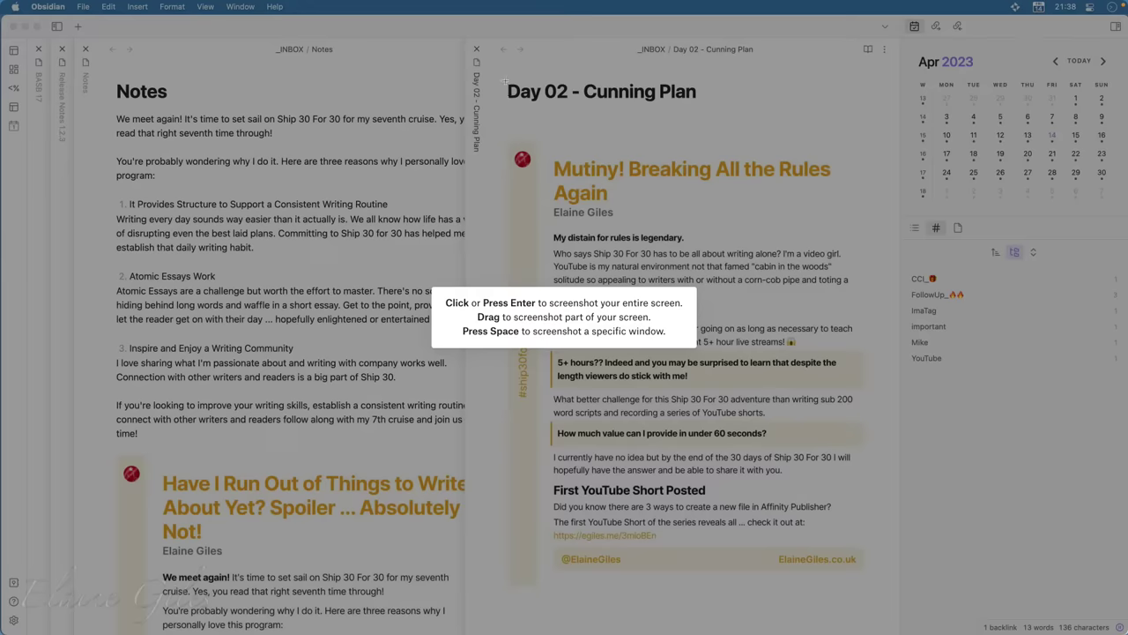
drag(496, 72, 891, 599)
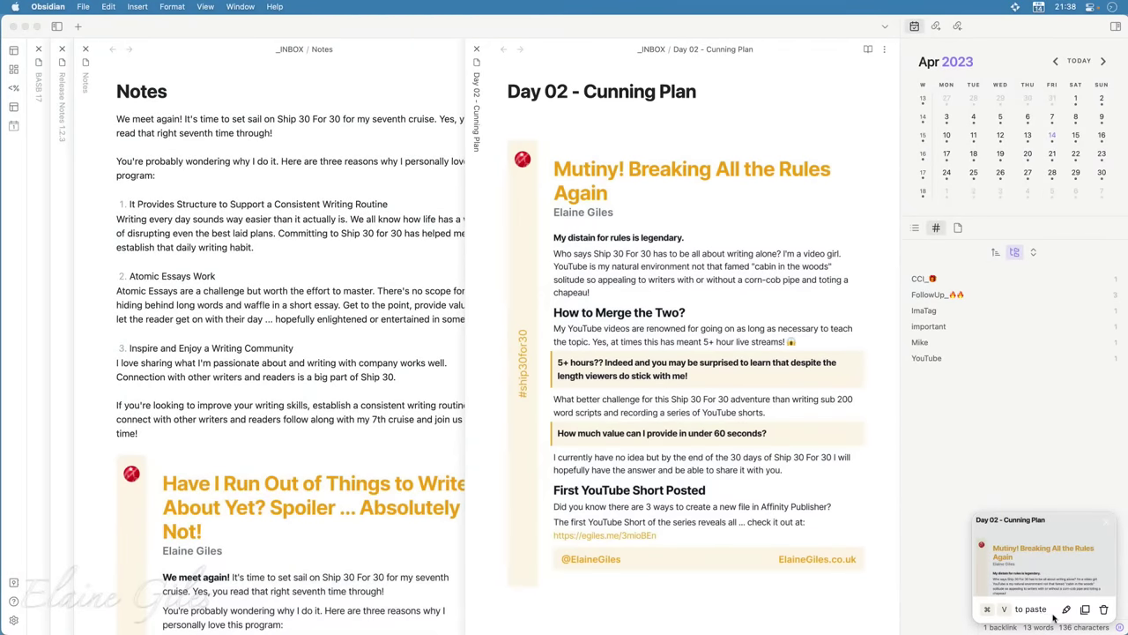
click(1070, 611)
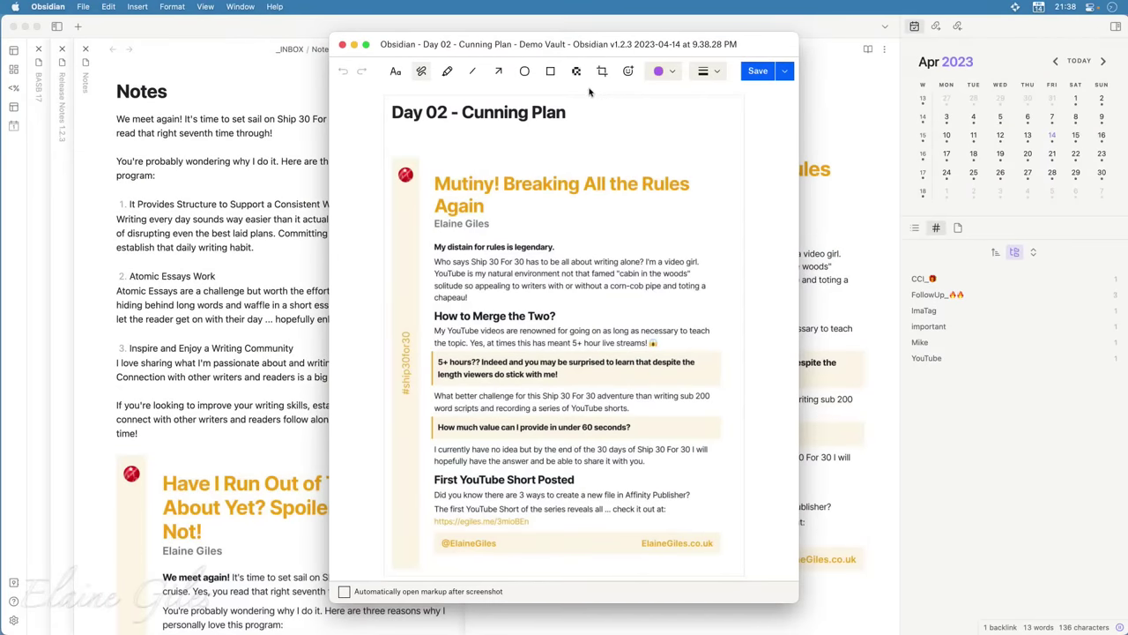
Highlight the Day 02 - Cunning Plan title in yellow
click(448, 73)
click(663, 72)
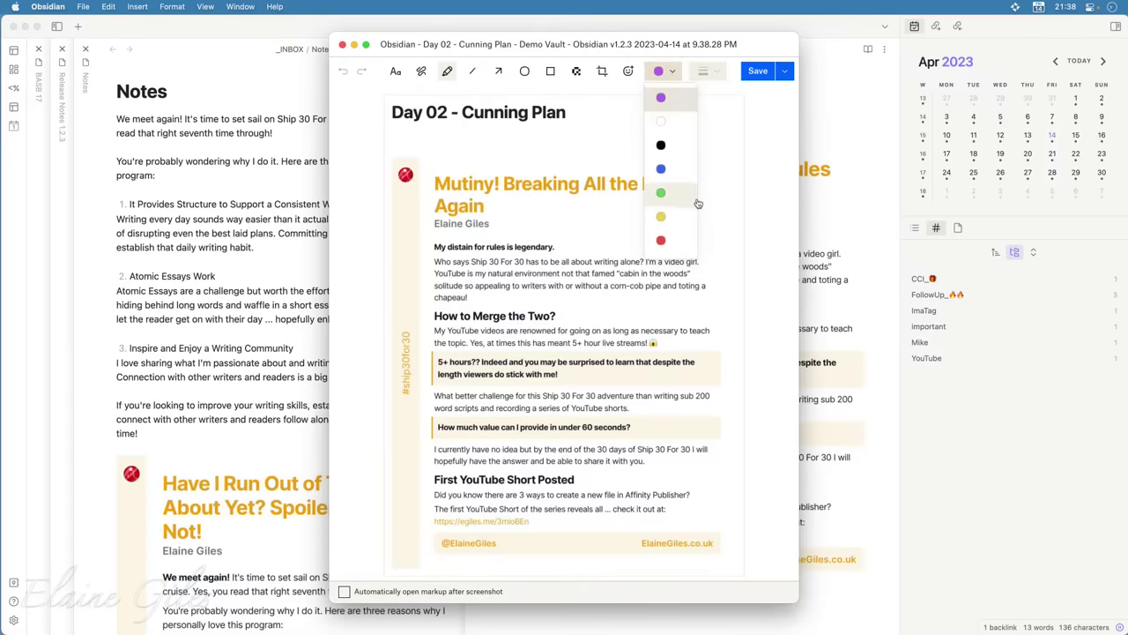
click(672, 219)
drag(391, 112, 605, 106)
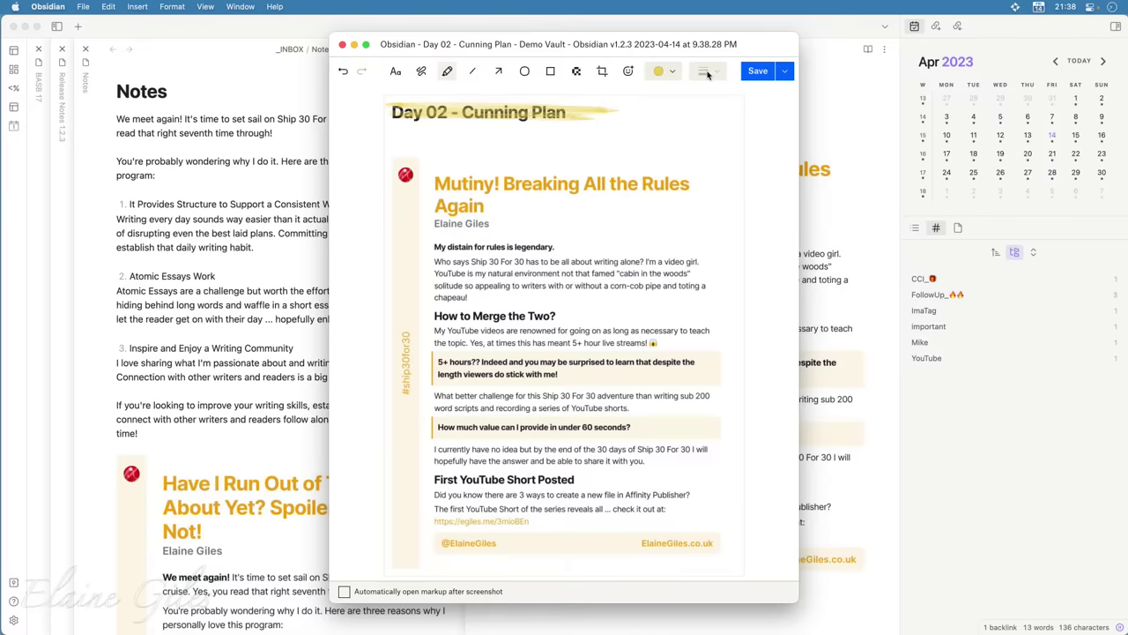
Try a purple highlight on the Mutiny heading, then undo it
click(679, 73)
click(672, 99)
mouse_move(446, 177)
mouse_down()
mouse_move(668, 180)
mouse_move(476, 185)
mouse_move(491, 179)
mouse_up()
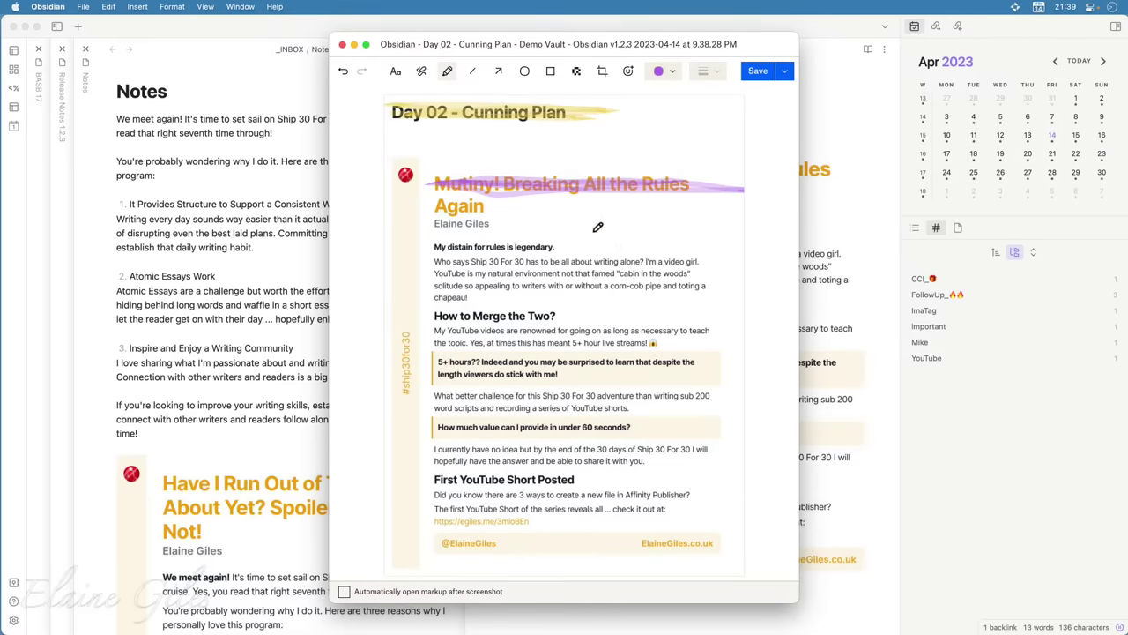
key(super+z)
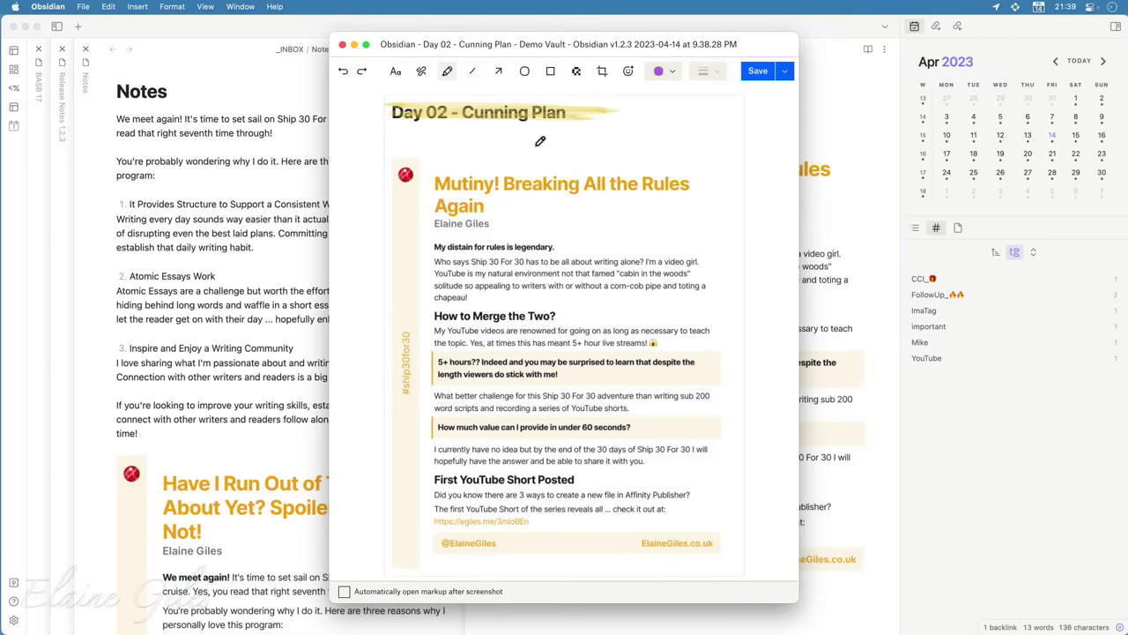
click(471, 71)
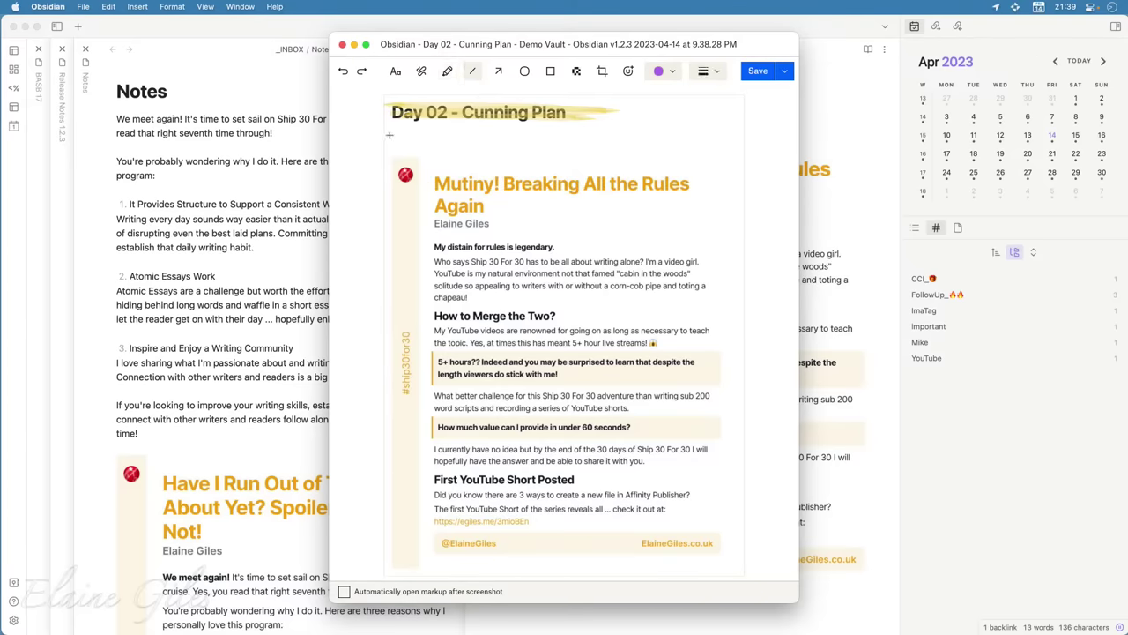
Underline the title in purple and draw a red arrow pointing at the Mutiny heading
mouse_move(389, 135)
mouse_down()
mouse_move(621, 133)
mouse_move(624, 189)
mouse_move(638, 125)
mouse_move(614, 136)
mouse_up()
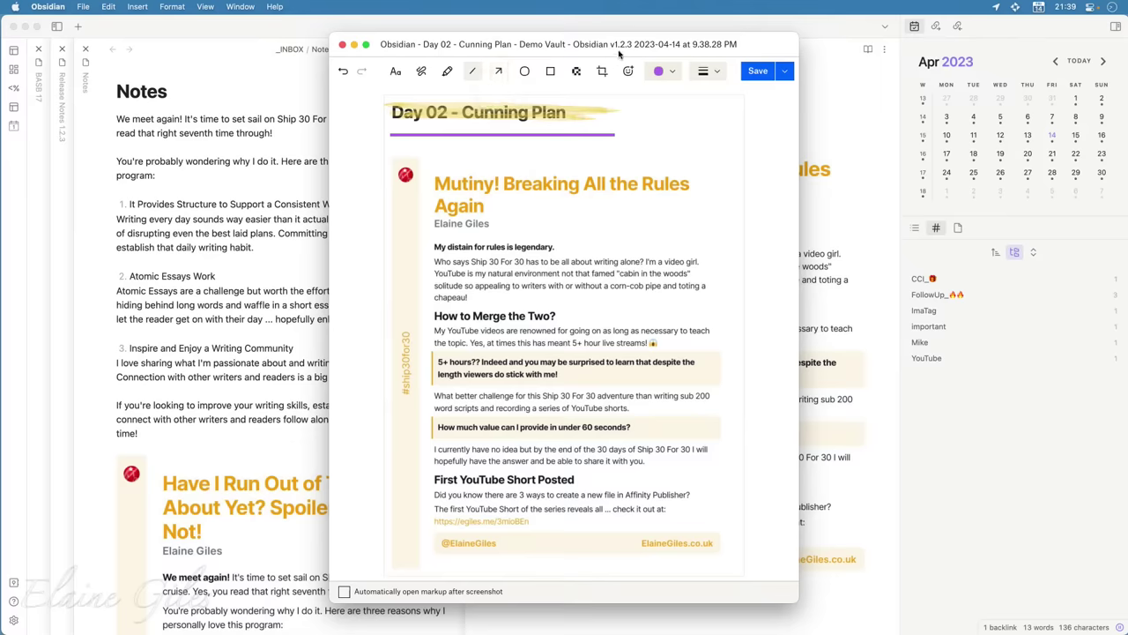
click(669, 73)
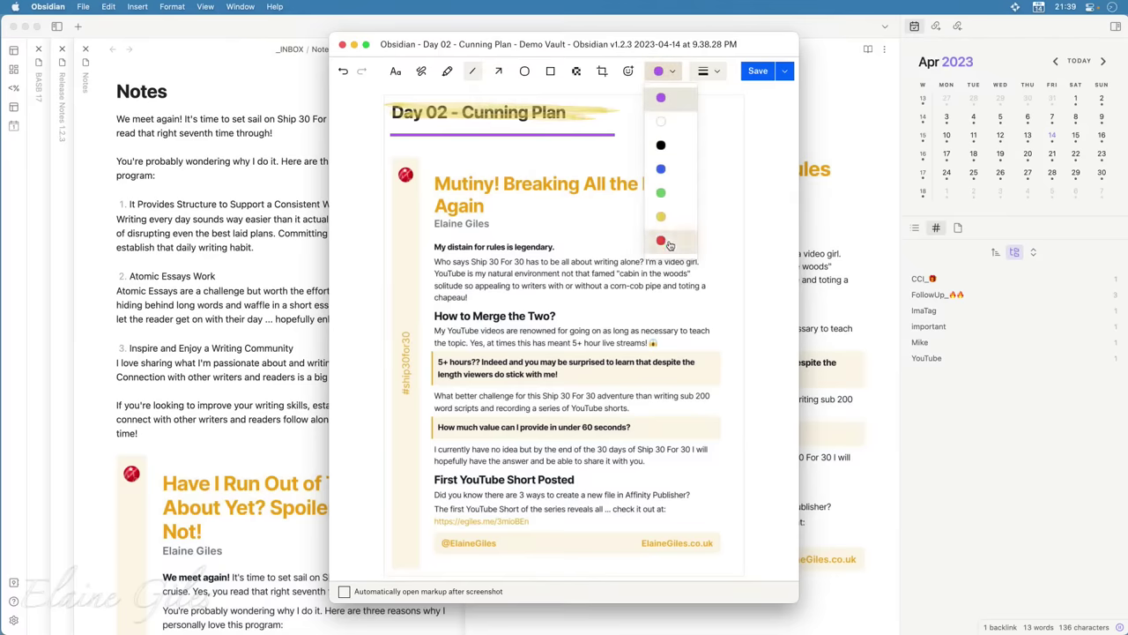
click(662, 240)
click(498, 71)
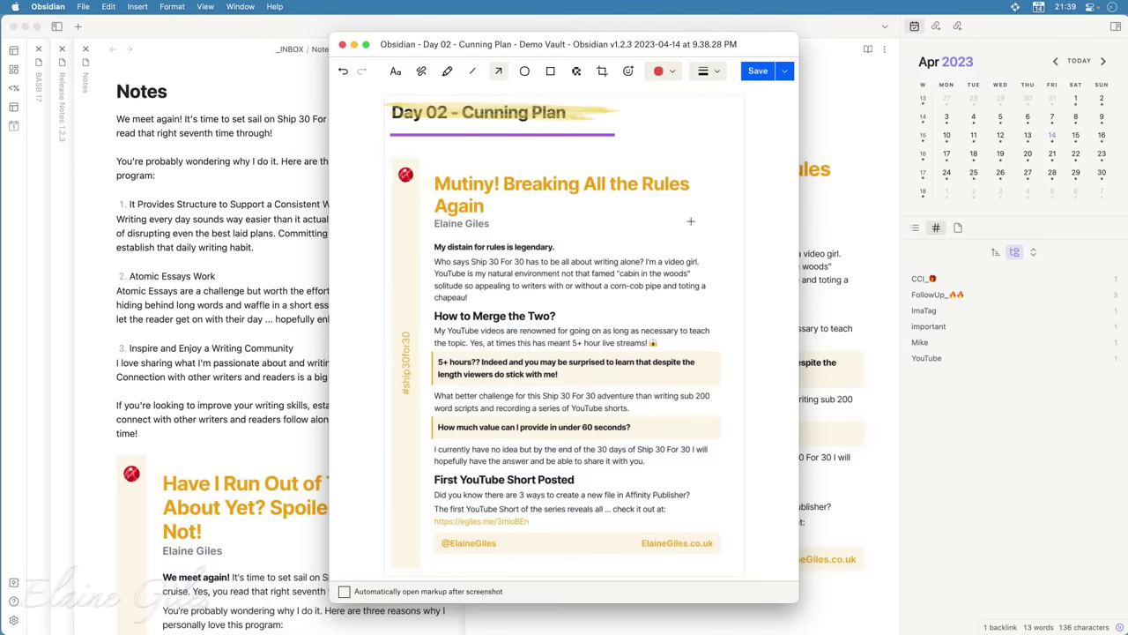
drag(745, 251, 551, 204)
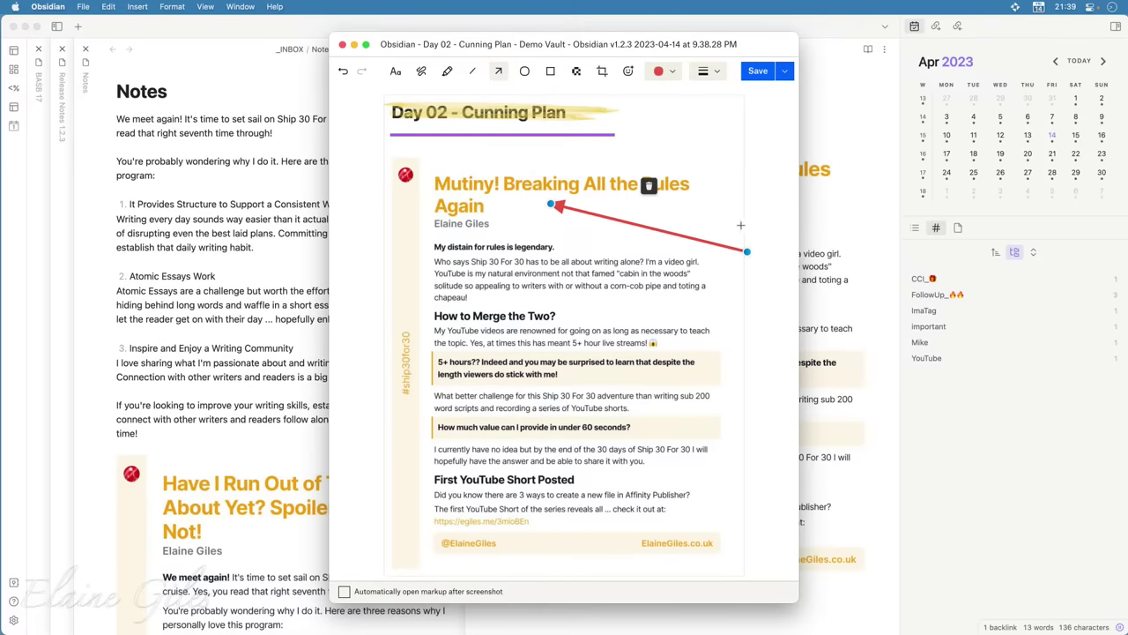
Circle the footer website address and box the social handle in red
click(525, 71)
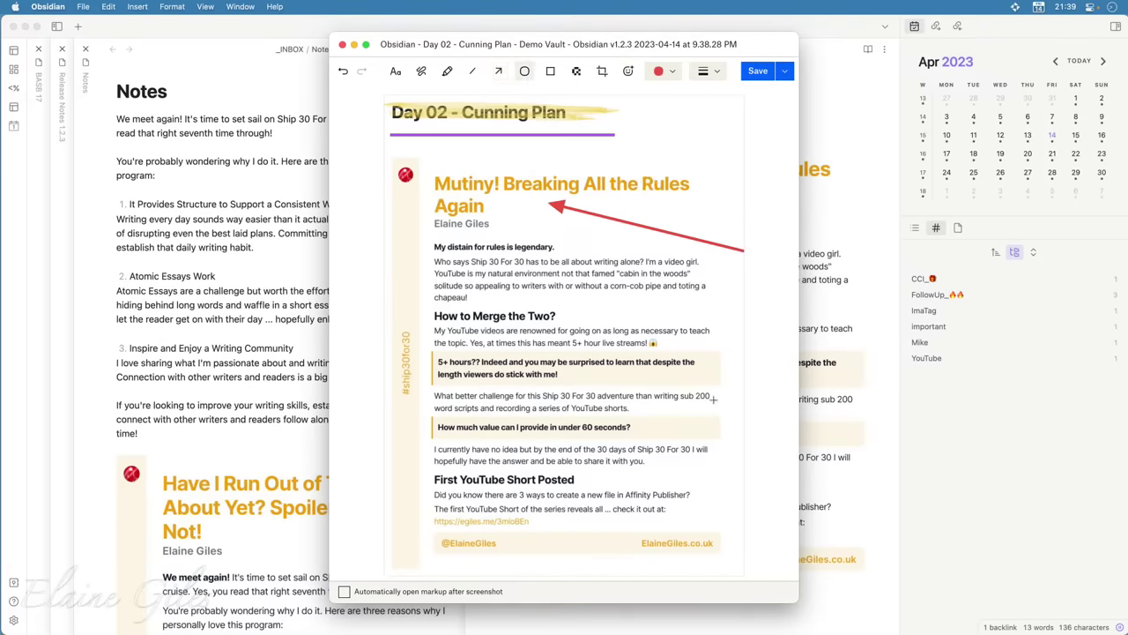
drag(744, 522, 606, 571)
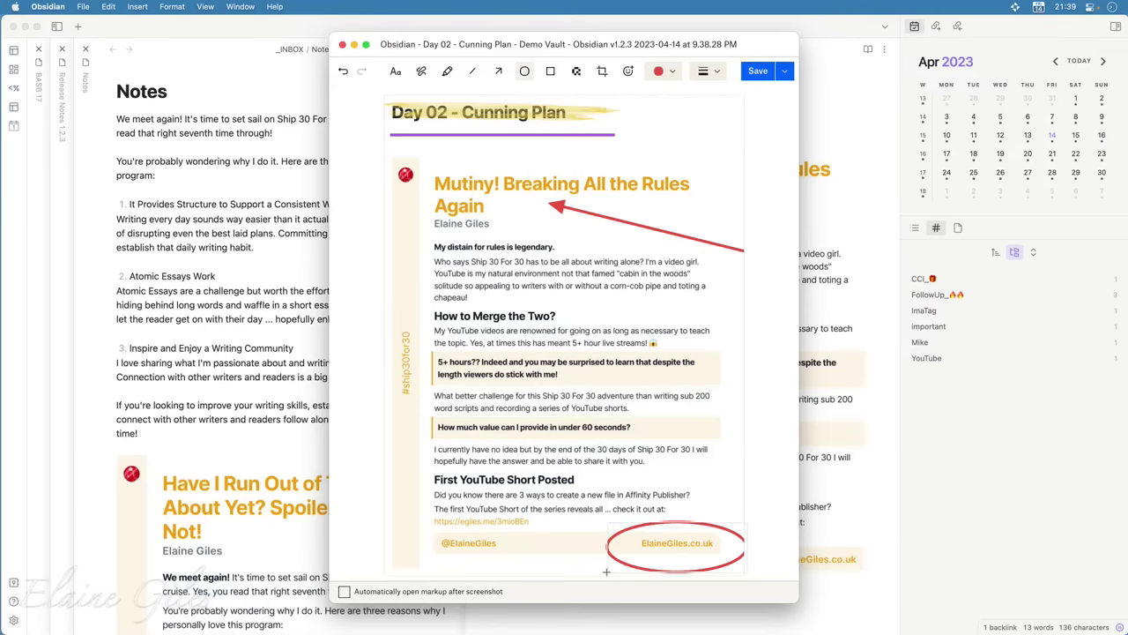
click(548, 73)
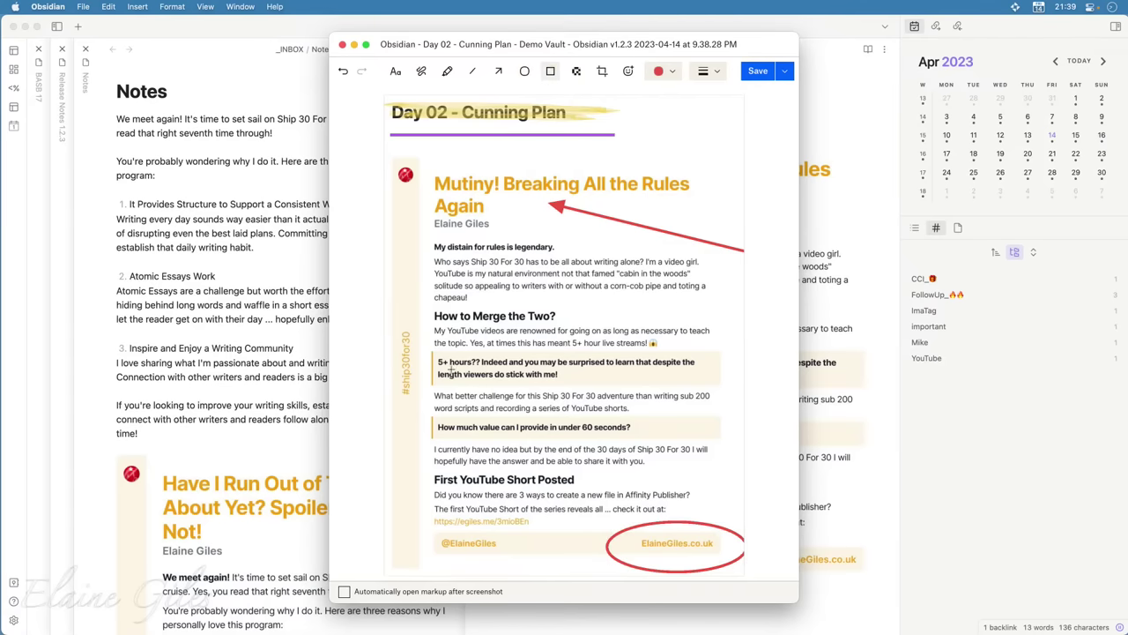
drag(433, 528, 532, 559)
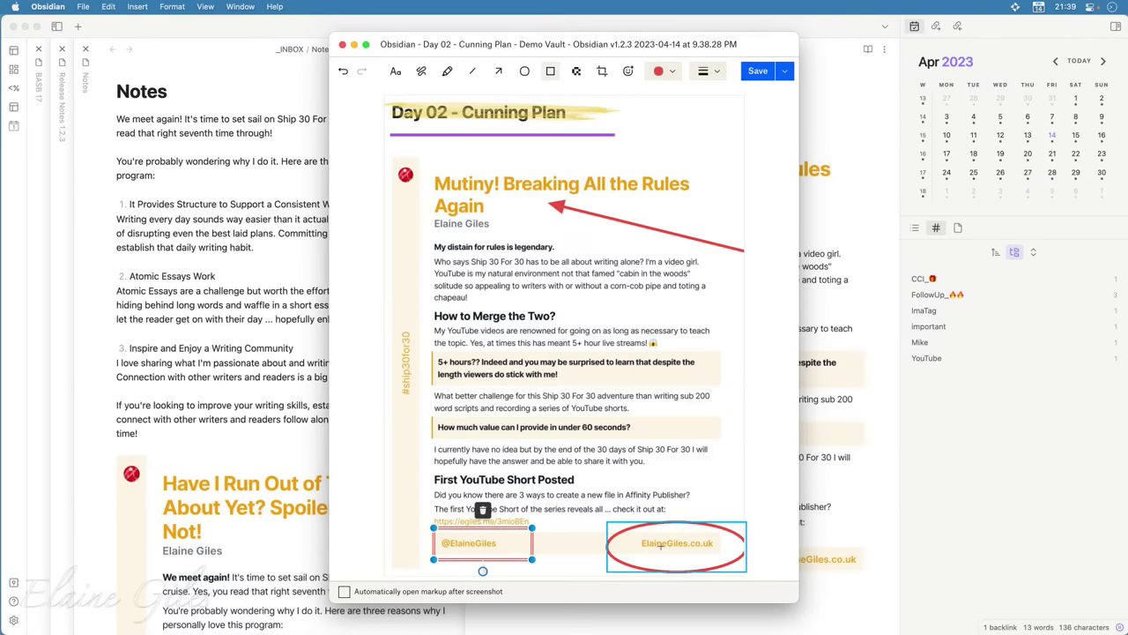
click(575, 71)
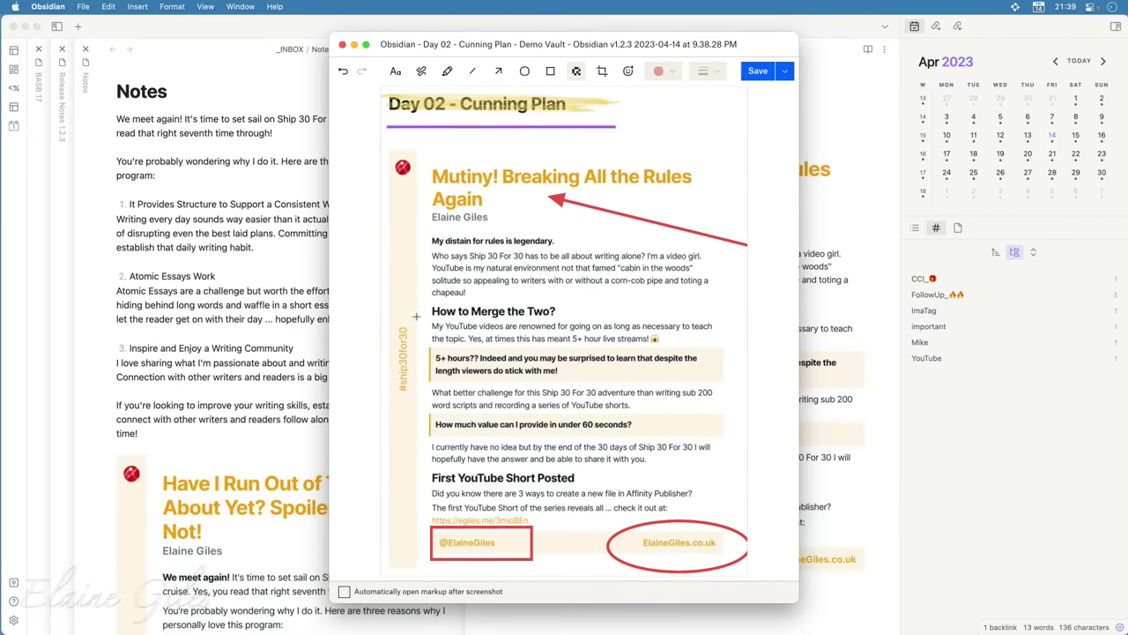
Pixelate the How to Merge the Two? heading and crop the screenshot's left and right edges slightly
drag(425, 301, 585, 324)
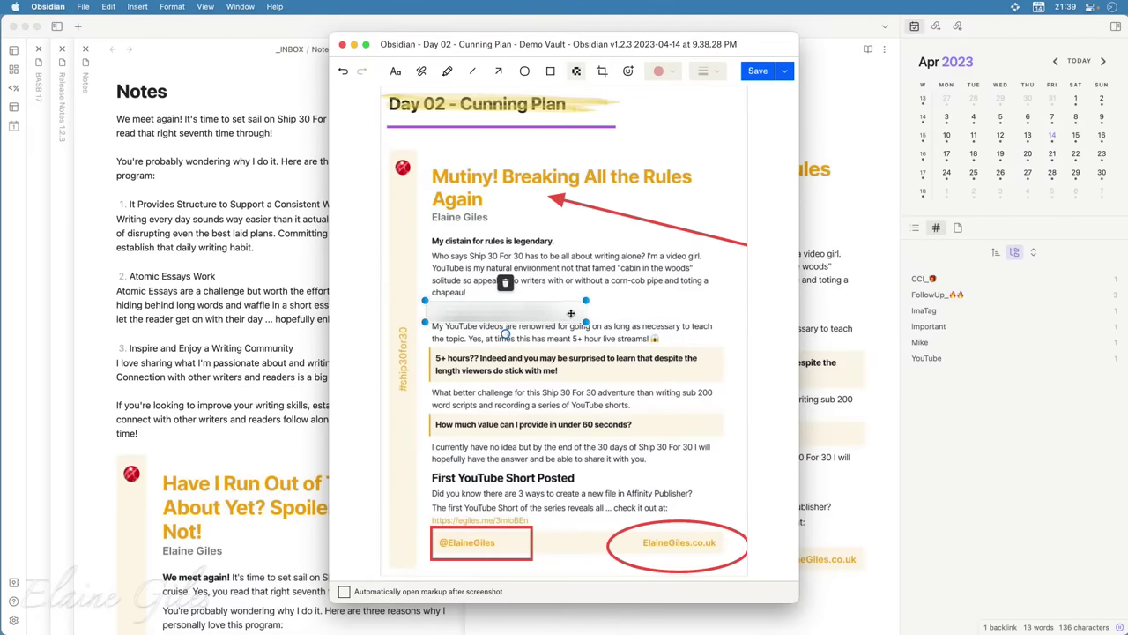
click(604, 72)
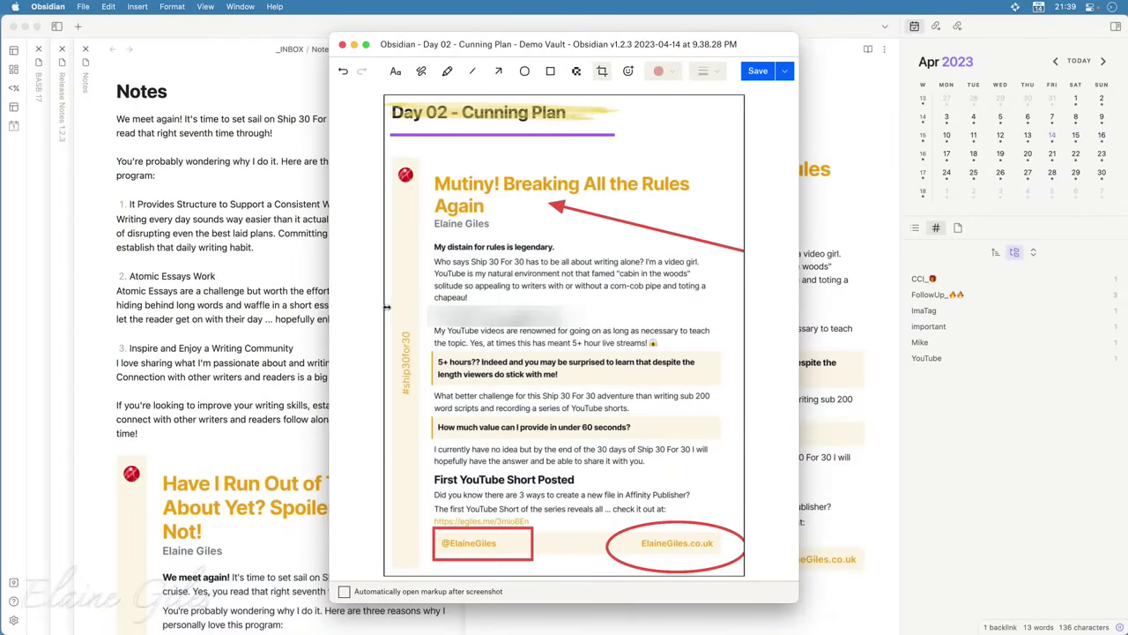
drag(386, 308, 388, 310)
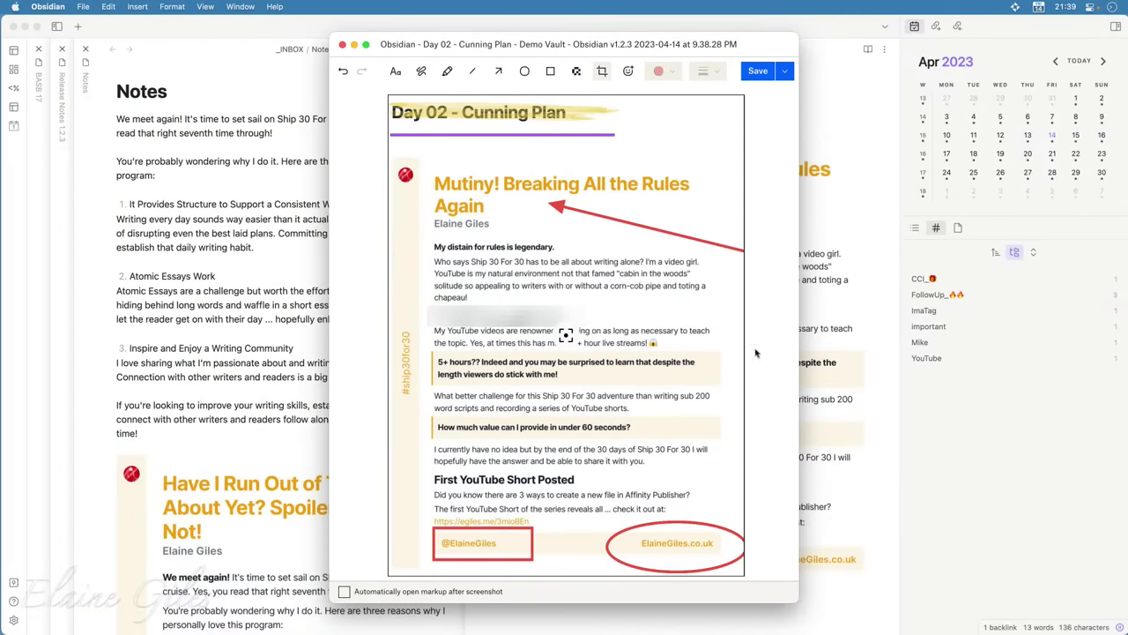
drag(743, 338, 727, 343)
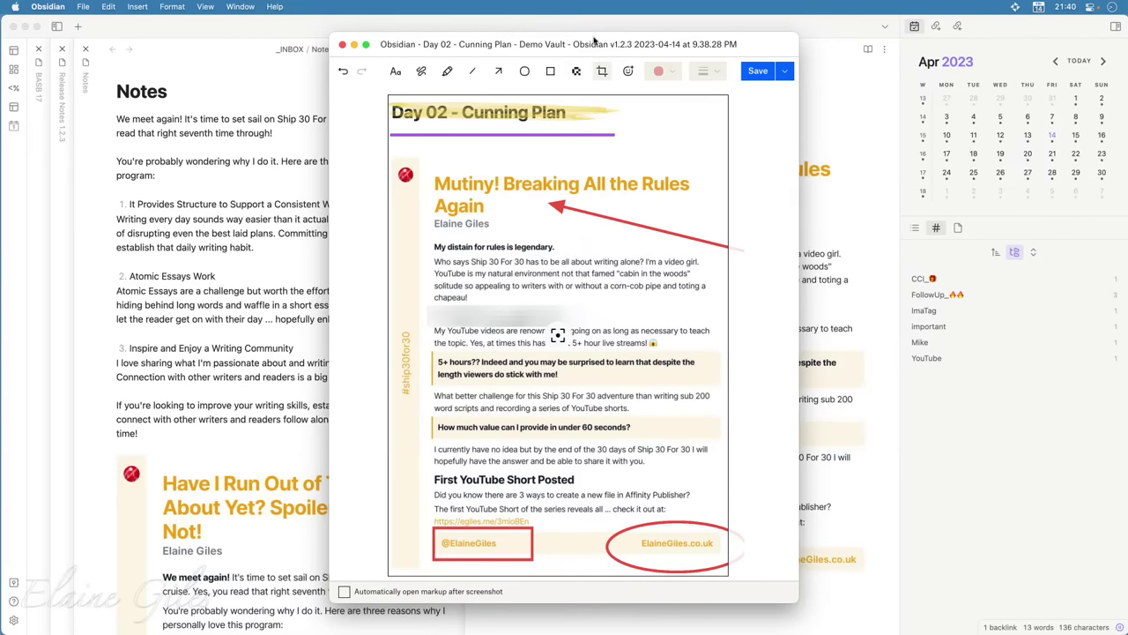
Apply the crop, place a fire emoji beside the Mutiny heading, and show the save options
click(628, 72)
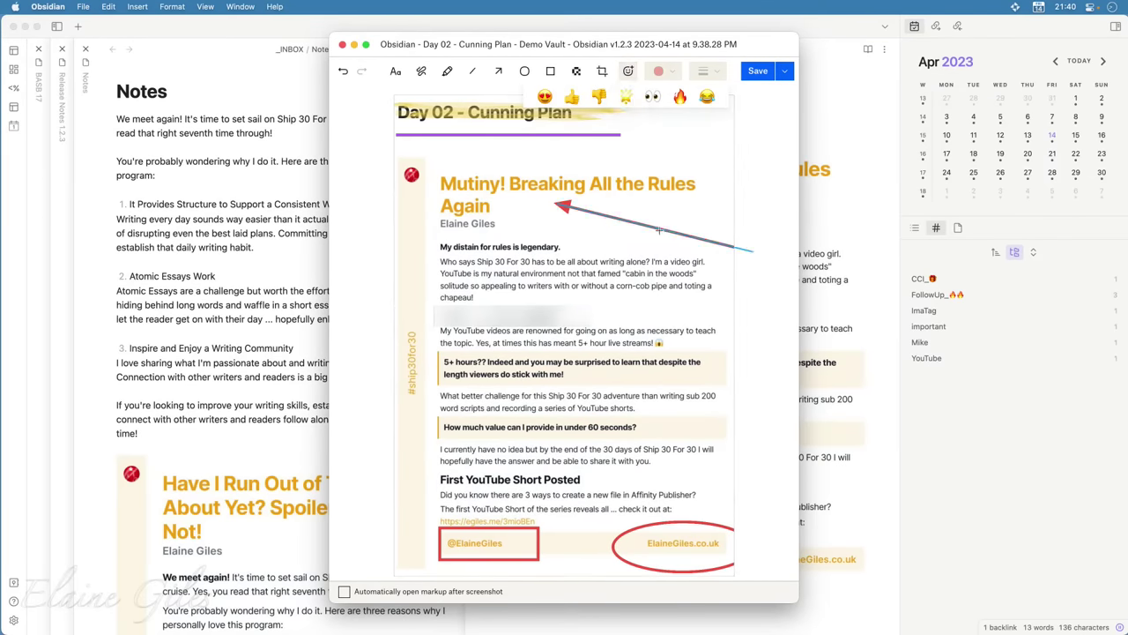
click(680, 96)
click(561, 334)
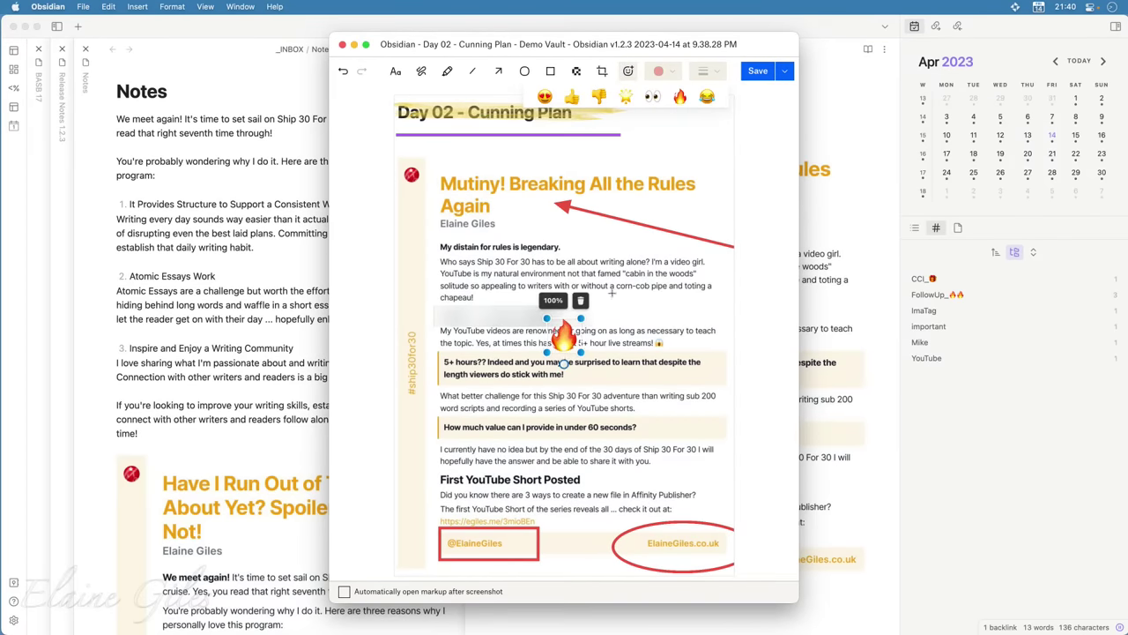
drag(561, 336, 702, 291)
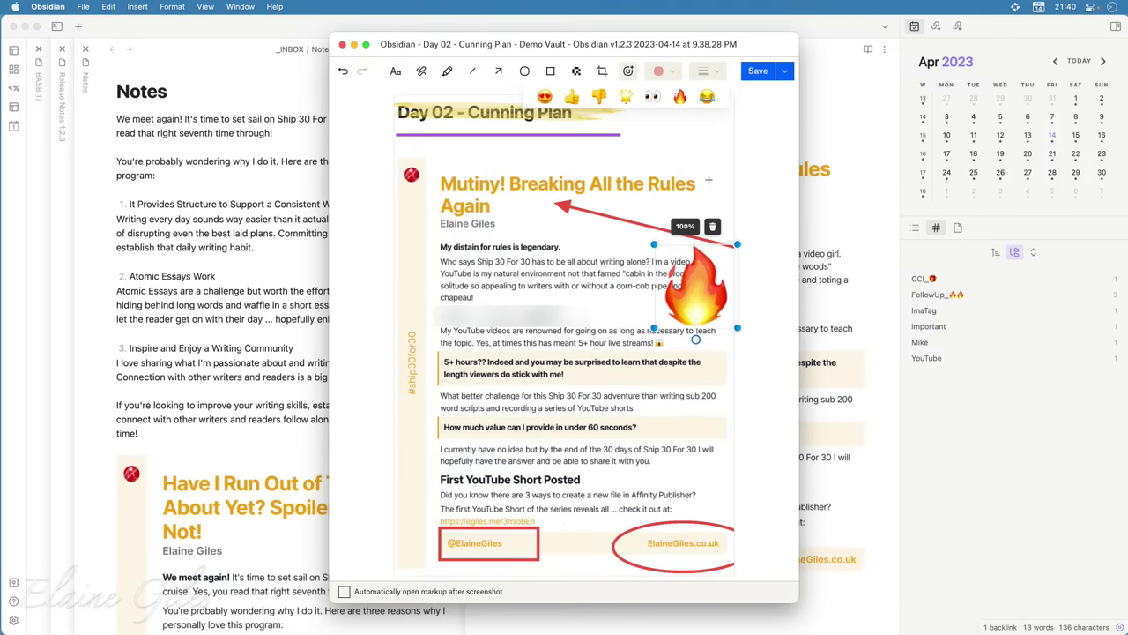
click(785, 72)
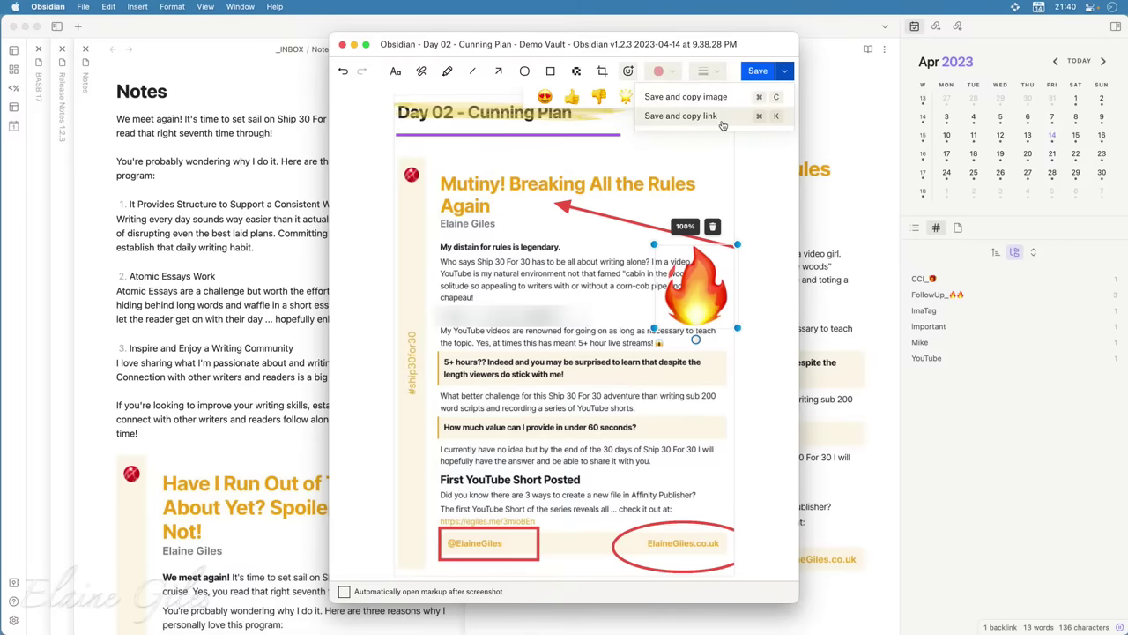
Save the marked-up screenshot and copy its Dropbox Capture share link
click(722, 125)
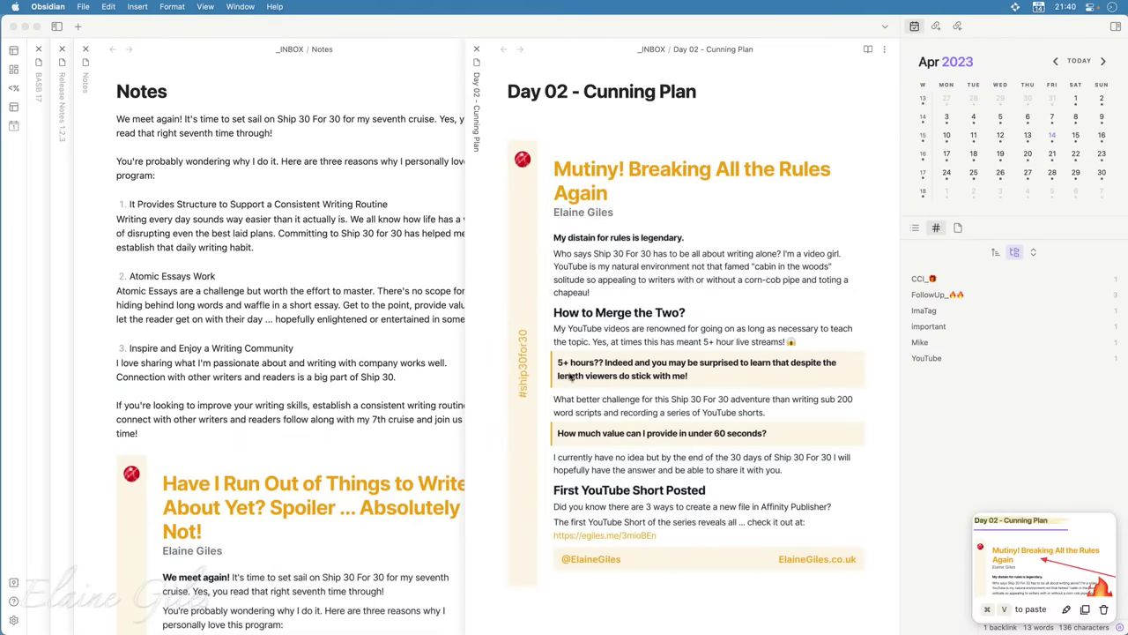
scroll(659, 545, down, 3)
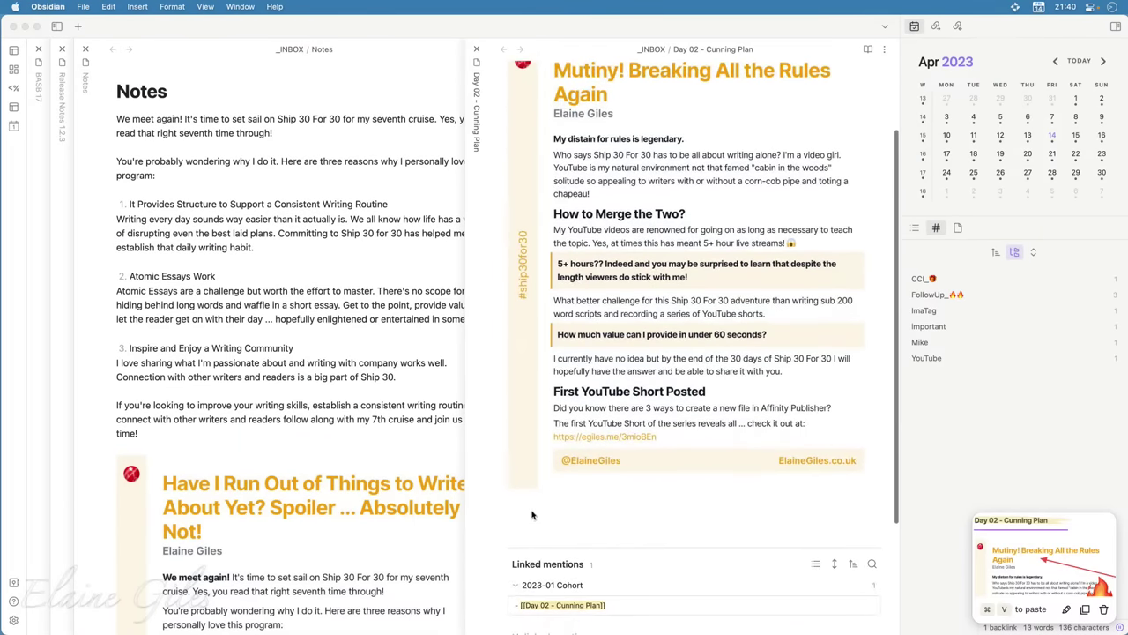
scroll(532, 525, up, 1)
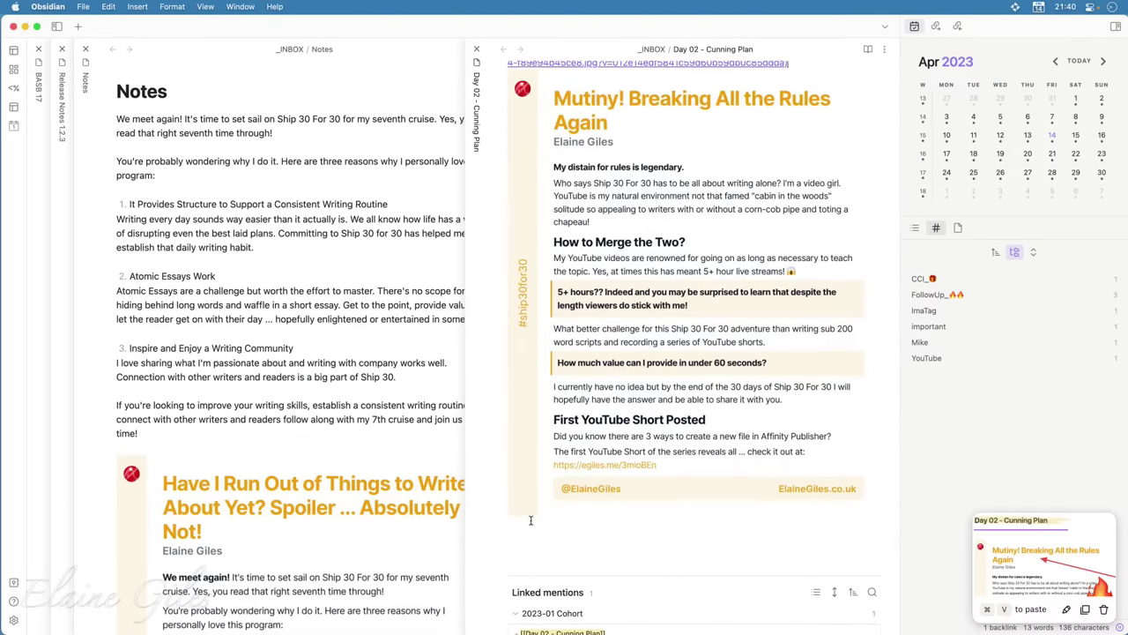
scroll(531, 537, down, 1)
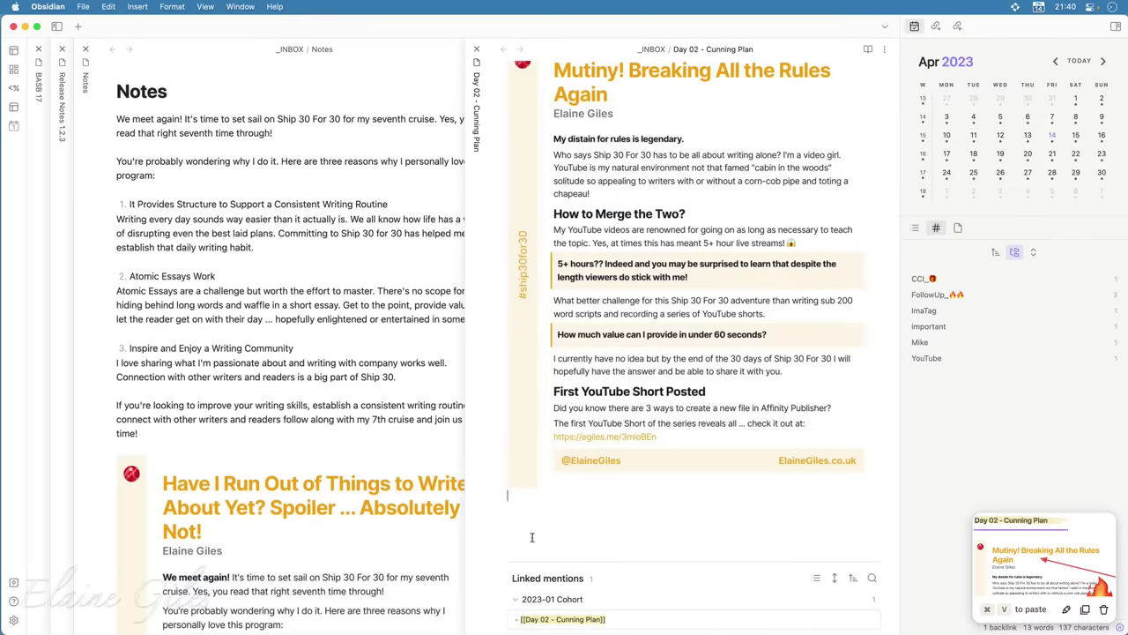
Paste the share link on a new line at the end of the Day 02 - Cunning Plan note
click(531, 537)
key(Return)
key(Return)
key(Return)
key(super+v)
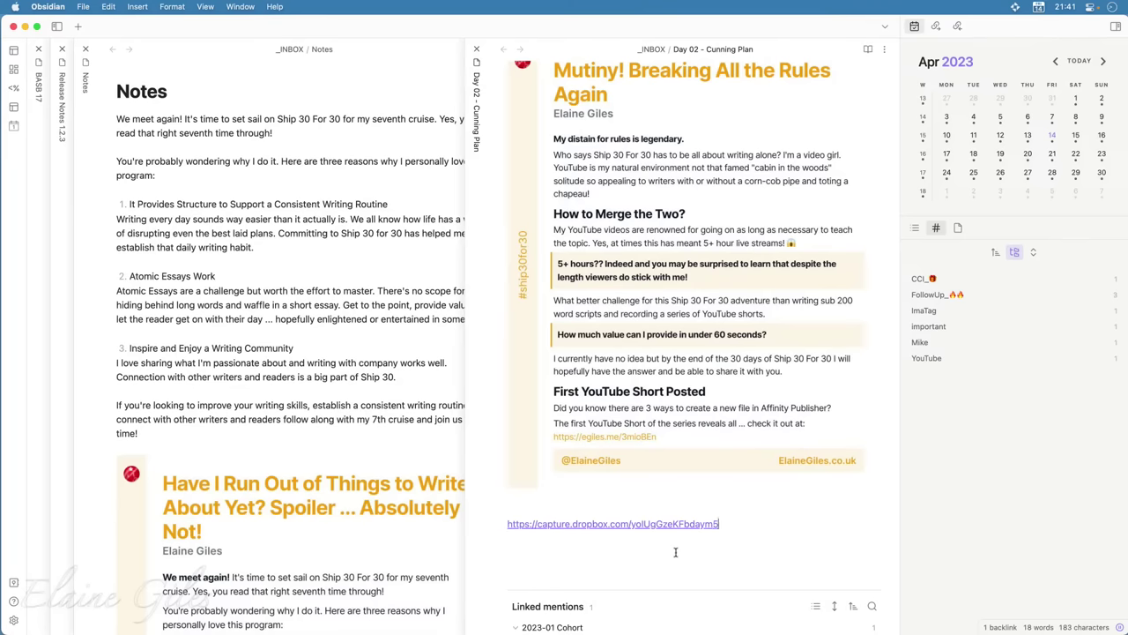
key(Return)
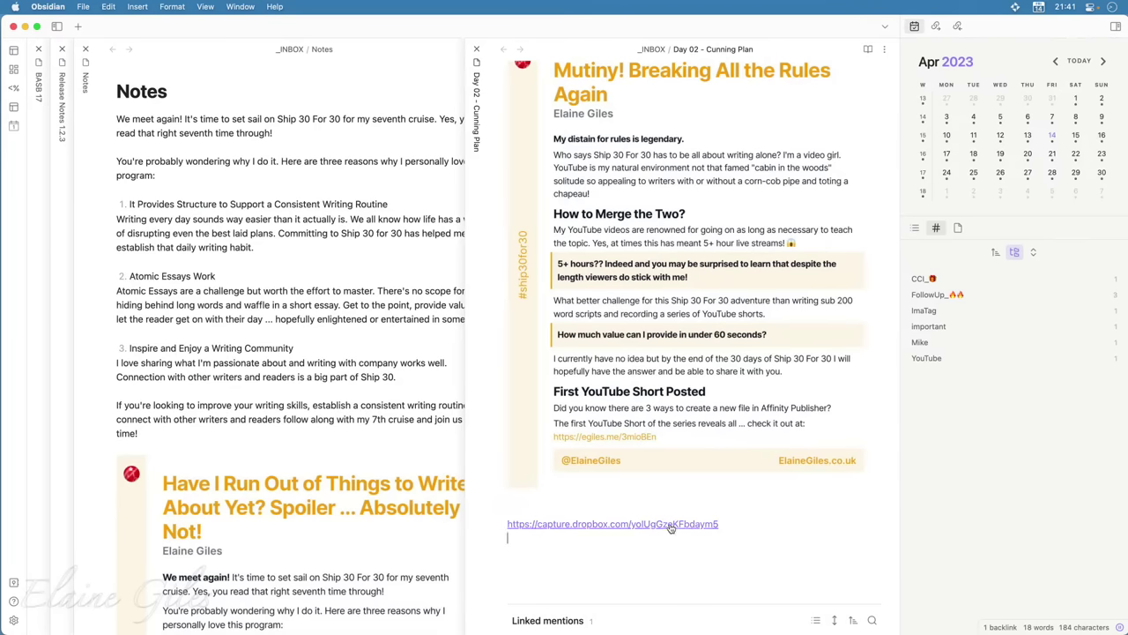
View the pasted link's Dropbox Capture page in Vivaldi, then hide the browser
click(670, 526)
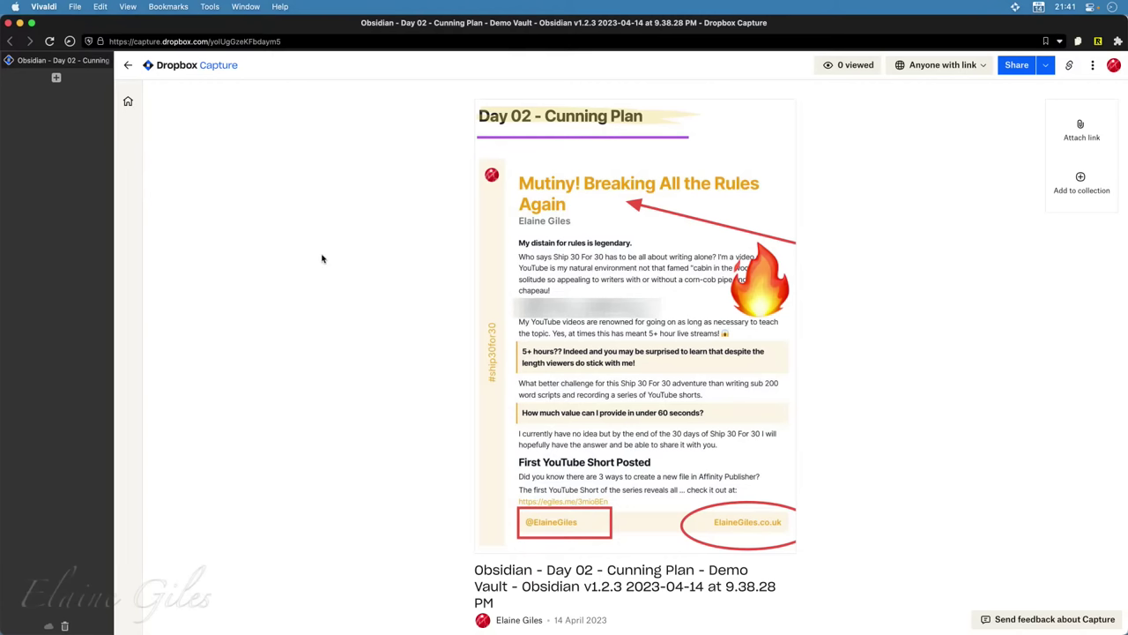
key(super+w)
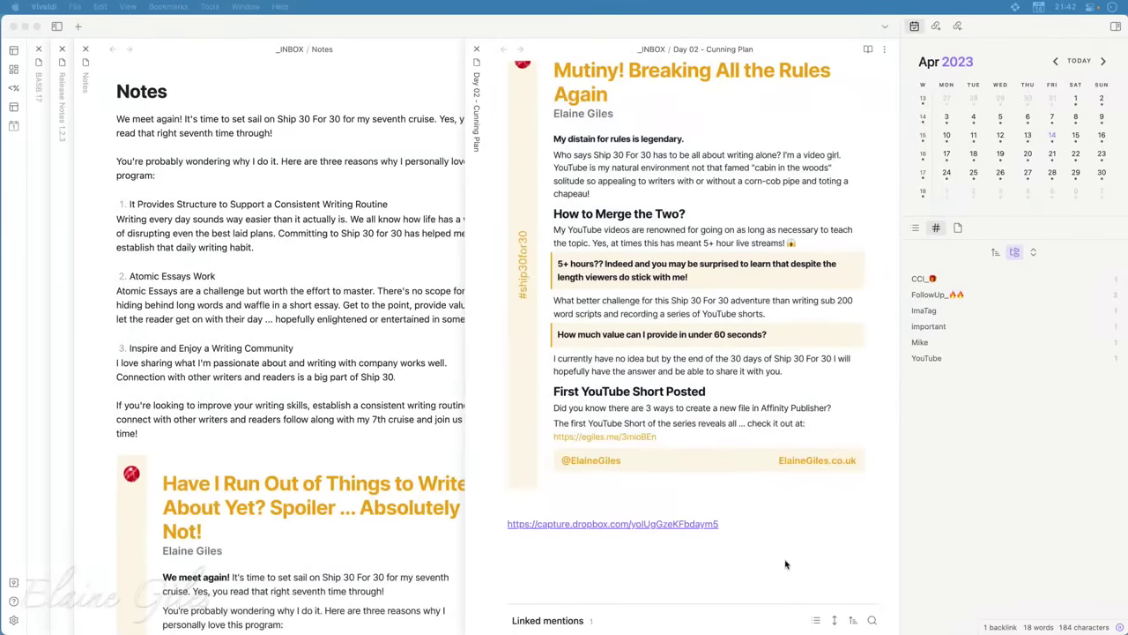
Add a line below the Dropbox link and paste the copied image link under the title
click(742, 558)
key(Return)
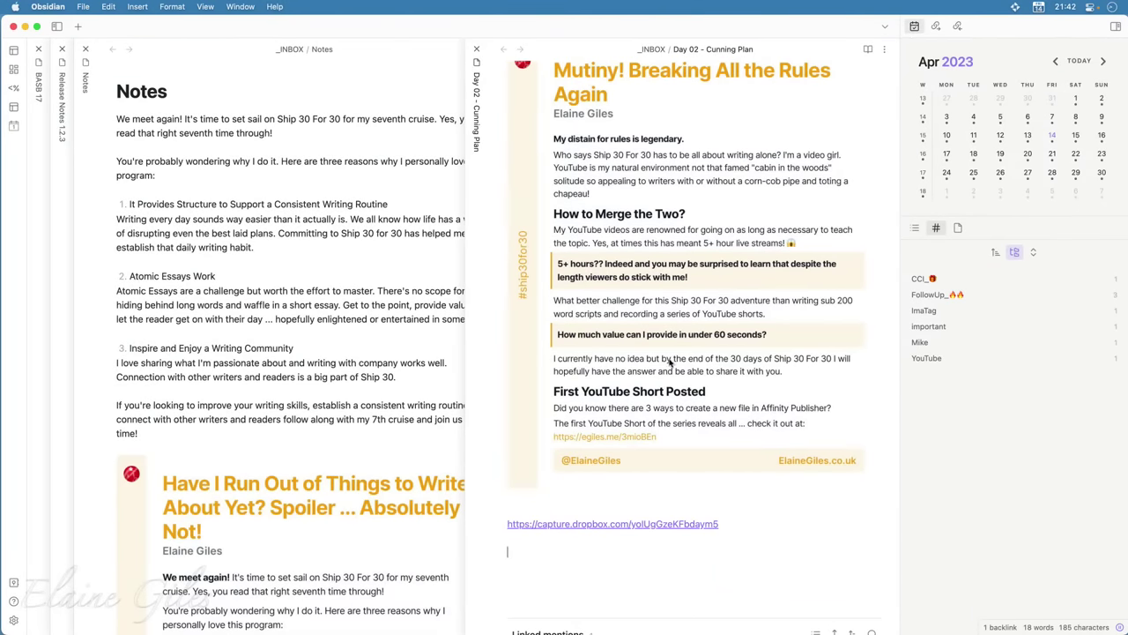
scroll(716, 440, up, 3)
click(678, 132)
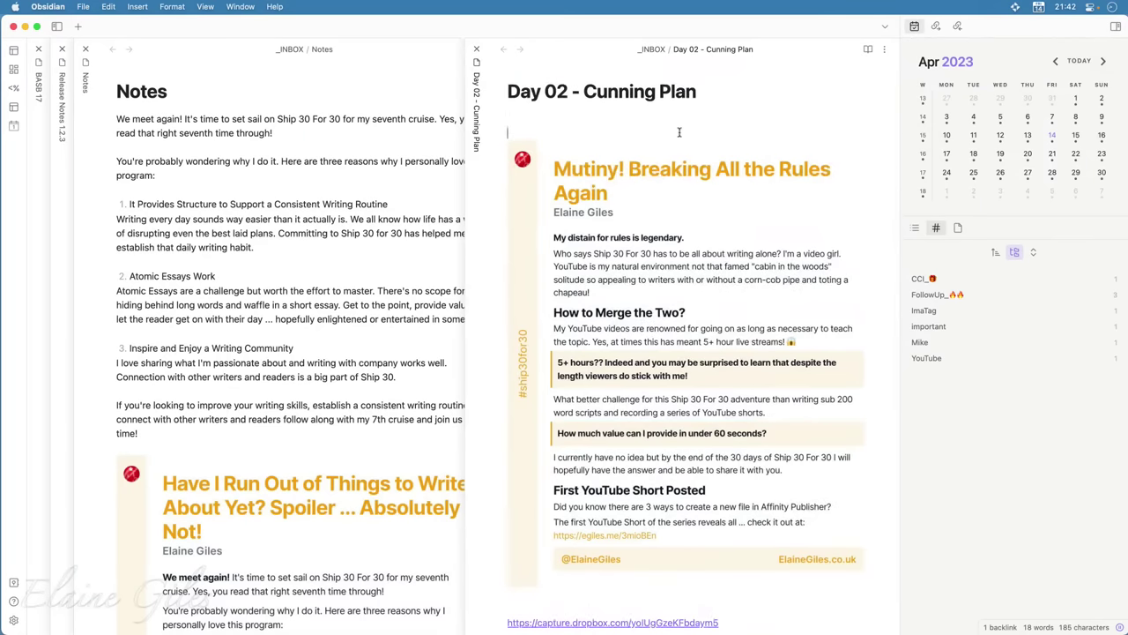
key(super+v)
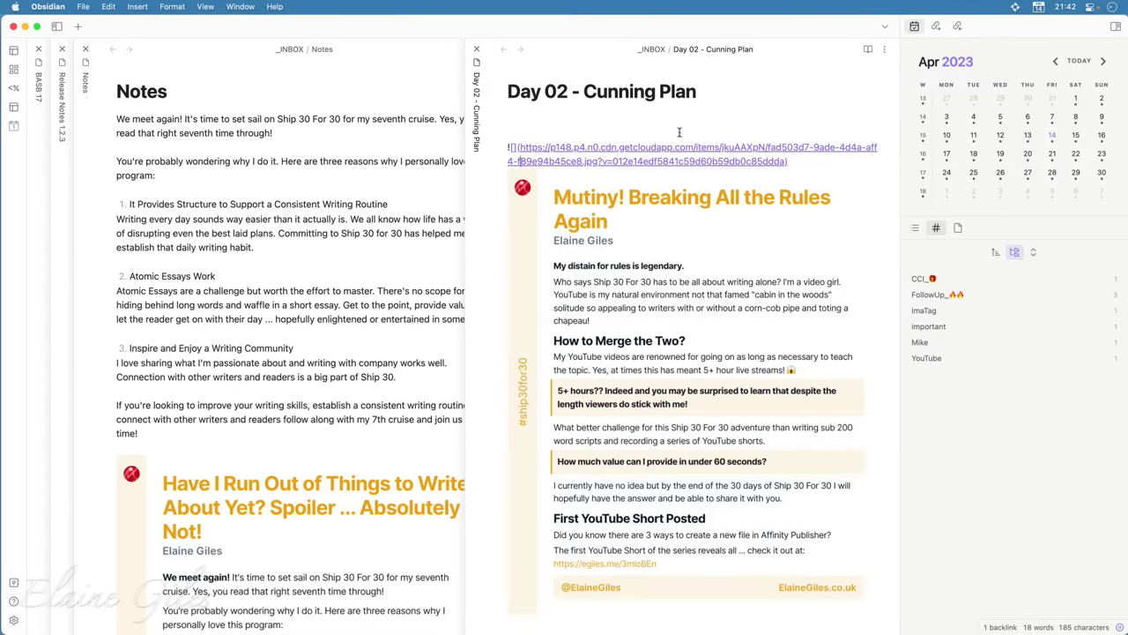
Select and delete the pasted image link under the title
key(super+Right)
key(shift+Up)
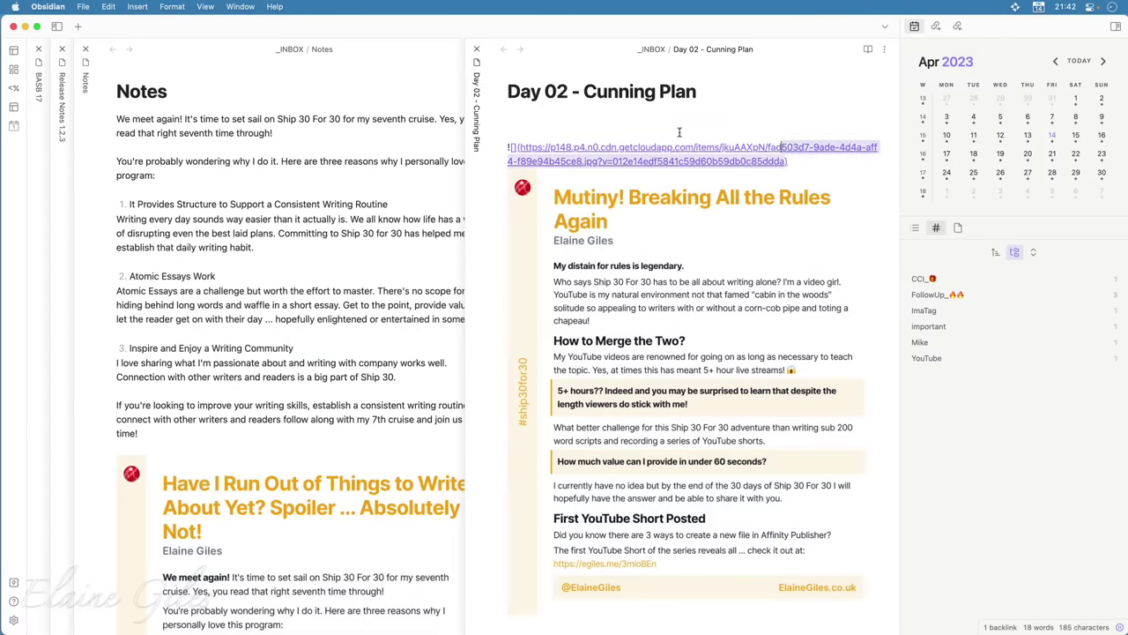
key(shift+Left)
key(shift+Left)
key(shift+Left)
key(shift+Left)
key(shift+Left)
key(shift+Left)
key(shift+Left)
key(shift+Left)
key(shift+Left)
key(shift+Left)
key(shift+Left)
key(shift+Left)
key(shift+Left)
key(shift+Left)
key(shift+Left)
key(shift+Left)
key(shift+Left)
key(shift+Left)
key(shift+Left)
key(shift+Left)
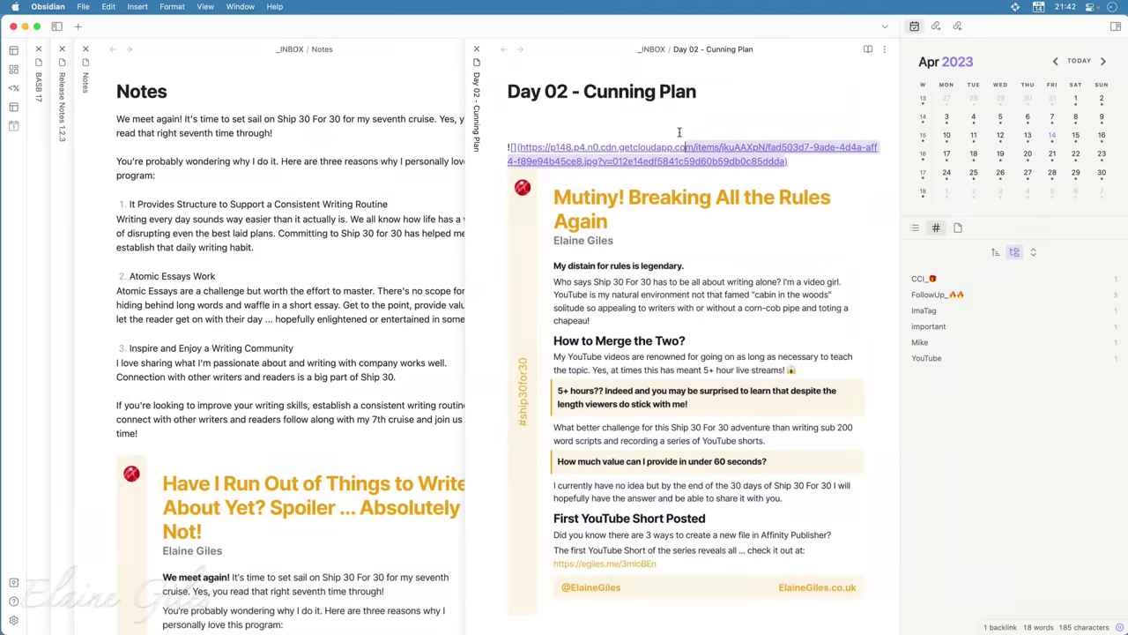
key(shift+Left)
key(shift+Left)
key(shift+Left)
key(shift+Left)
key(shift+Left)
key(shift+Left)
key(shift+Left)
key(shift+Left)
key(shift+Left)
key(shift+Left)
key(shift+Left)
key(shift+Left)
key(shift+Left)
key(shift+Left)
key(shift+Left)
key(shift+Left)
key(shift+Left)
key(shift+Left)
key(shift+Left)
key(shift+Left)
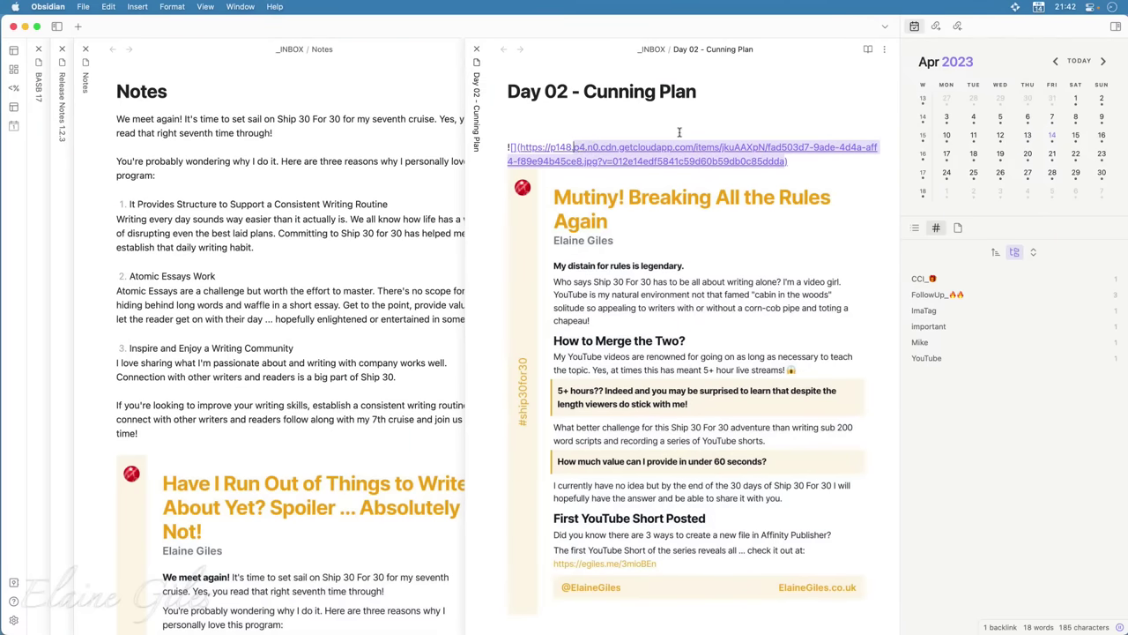
key(shift+Left)
key(shift+Left)
key(shift+Left)
key(shift+Left)
key(shift+Left)
key(shift+Left)
key(shift+Left)
key(shift+Left)
key(shift+Left)
key(shift+Left)
key(shift+Left)
key(shift+Left)
key(shift+Left)
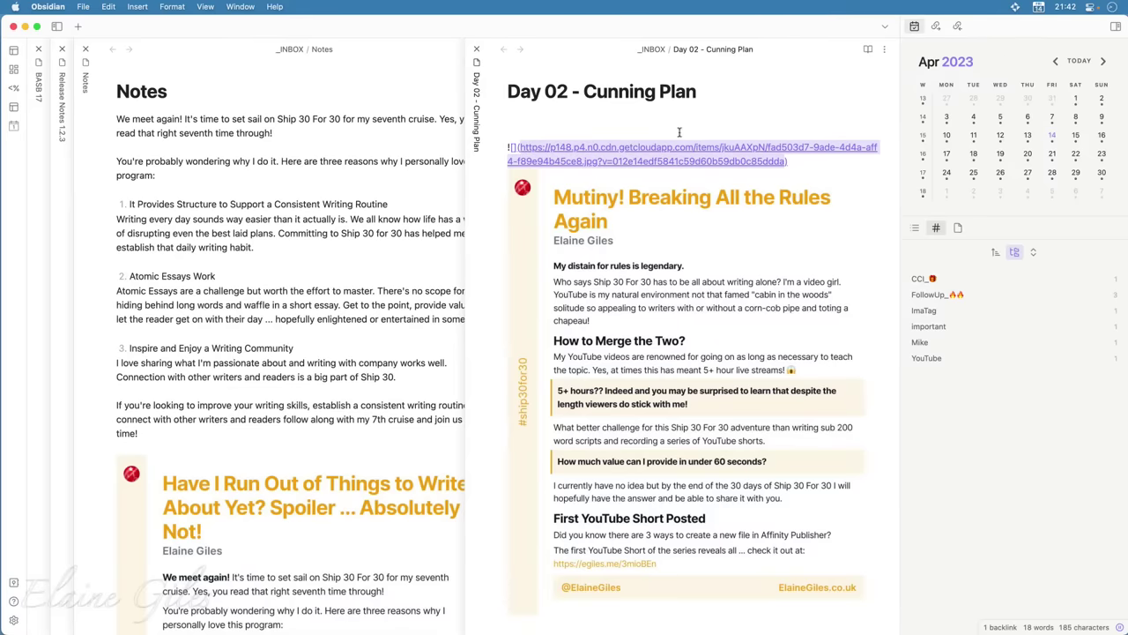
key(shift+Left)
key(shift+Left)
key(shift+Left)
key(shift+Left)
key(BackSpace)
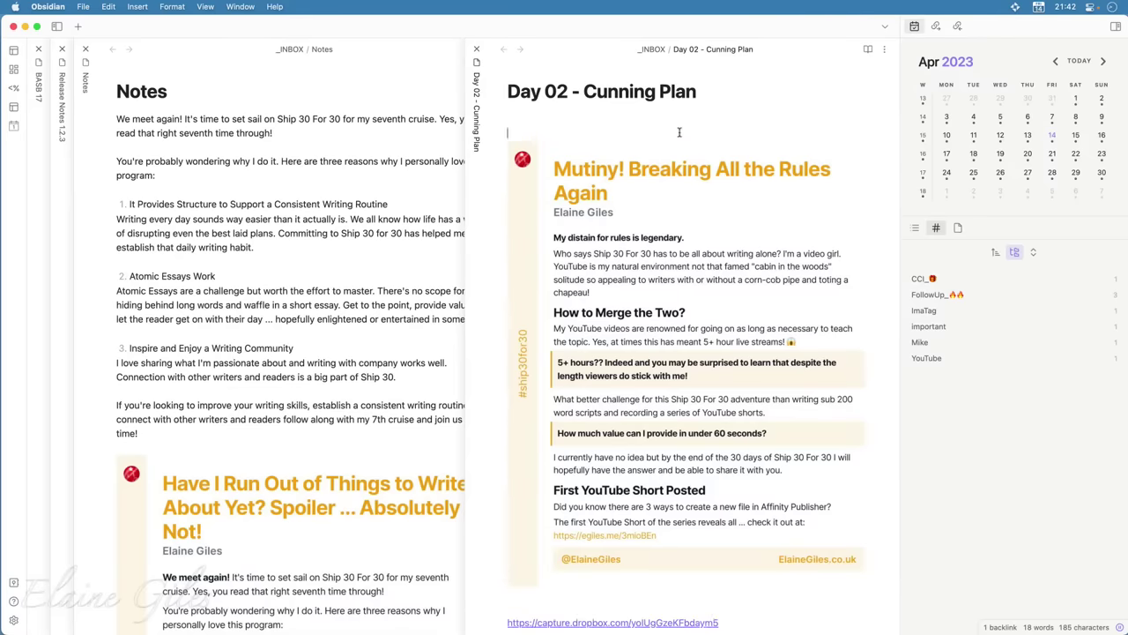
Embed the Dropbox URL as an image with ![]( at the note's end and open the link
key(super+Down)
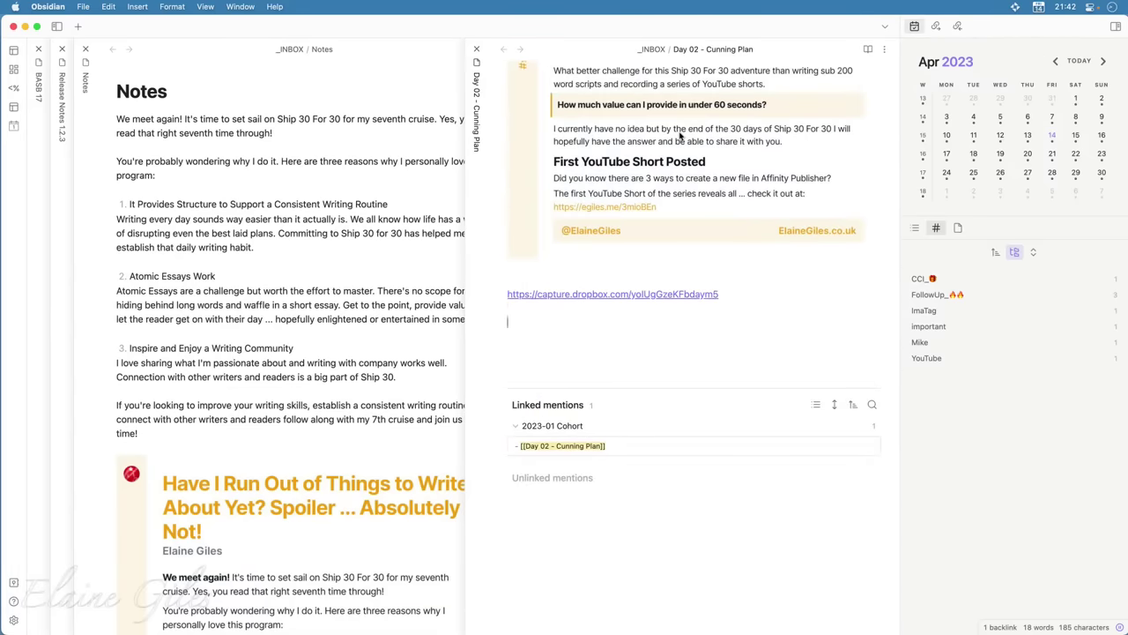
text(!)
text([]()
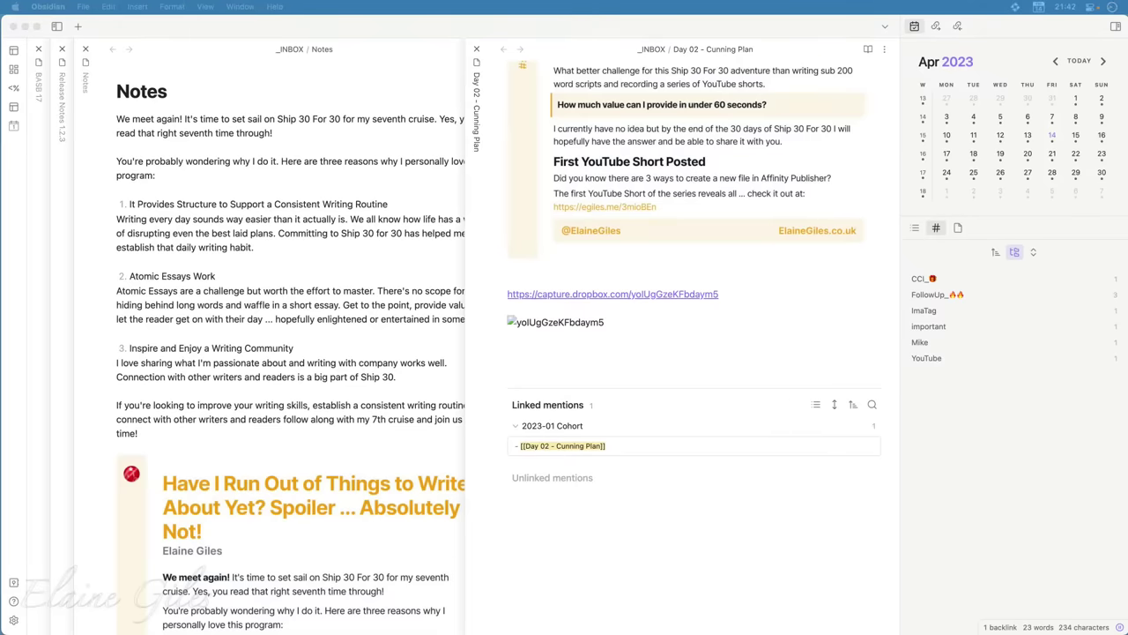
click(613, 293)
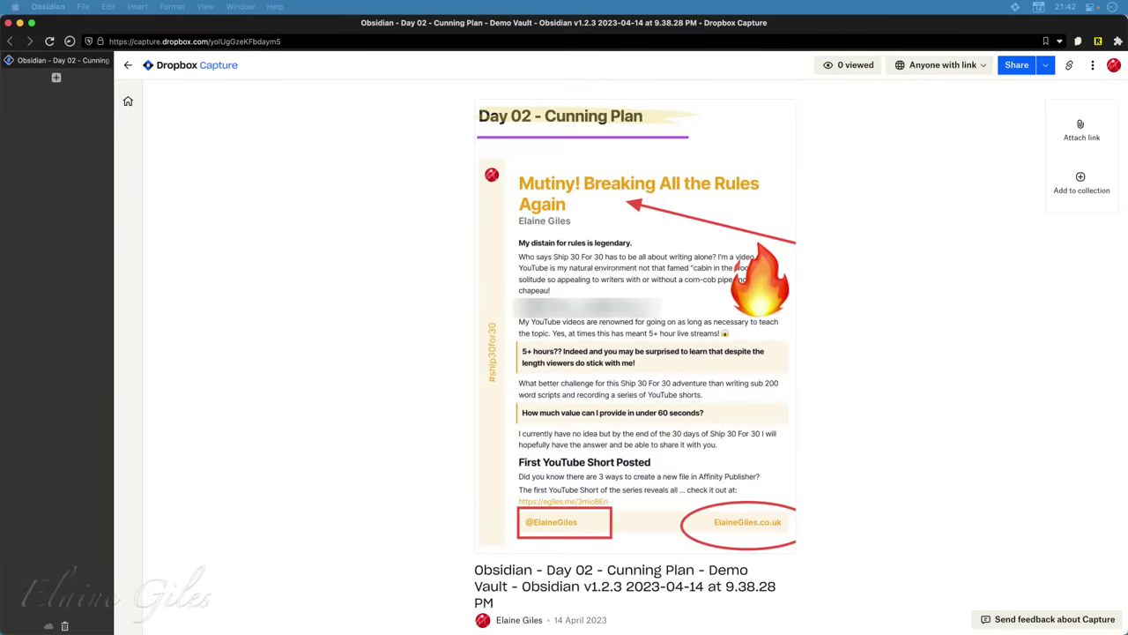
Copy the screenshot's share link from its Dropbox Capture page
click(1070, 69)
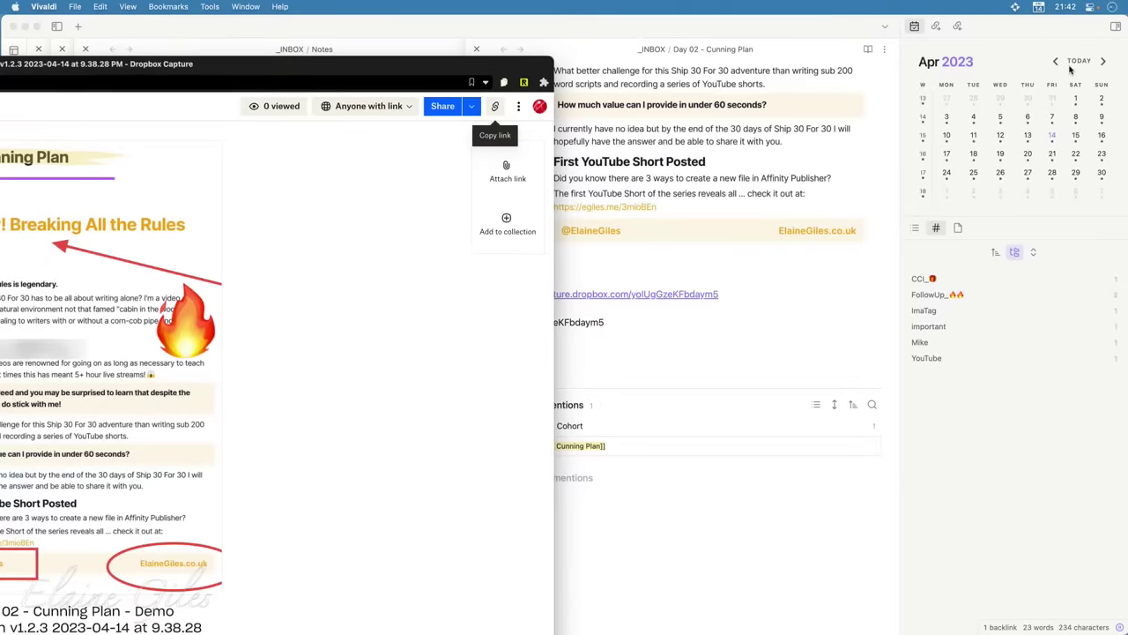
double_click(360, 67)
key(super+m)
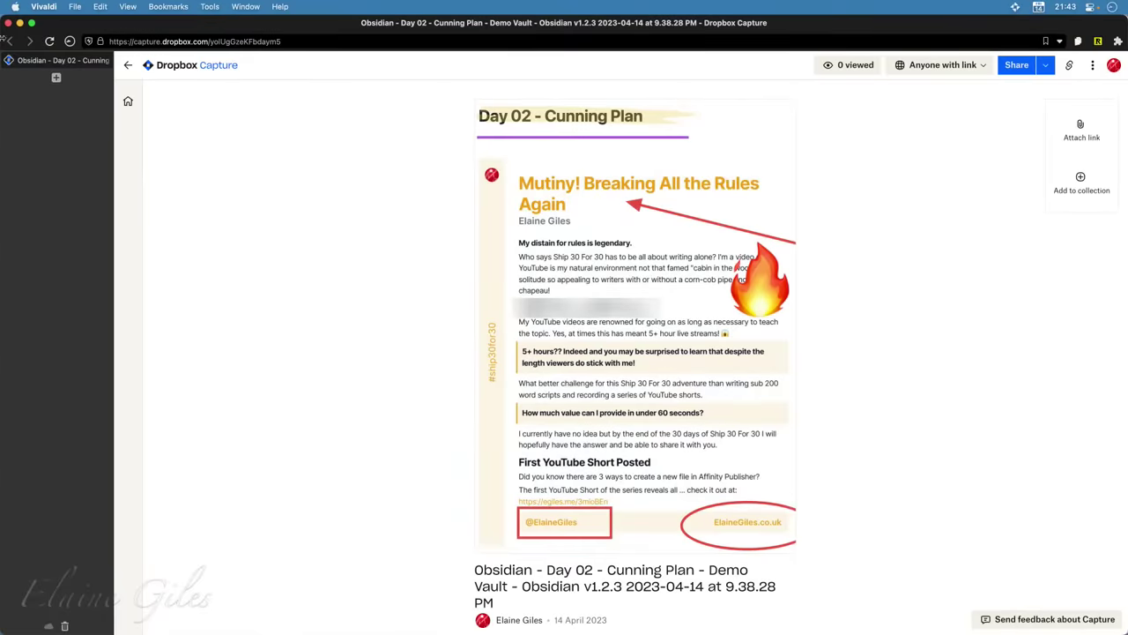
click(1070, 68)
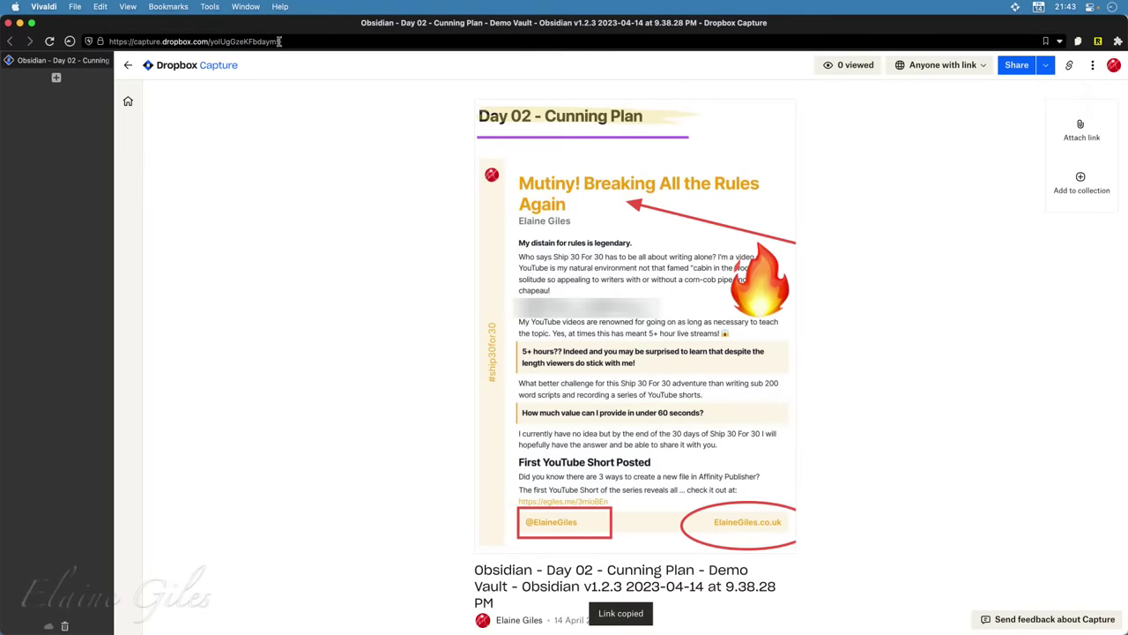
Check the Share options, then open Dropbox Capture on the web from the menu-bar panel
click(1043, 67)
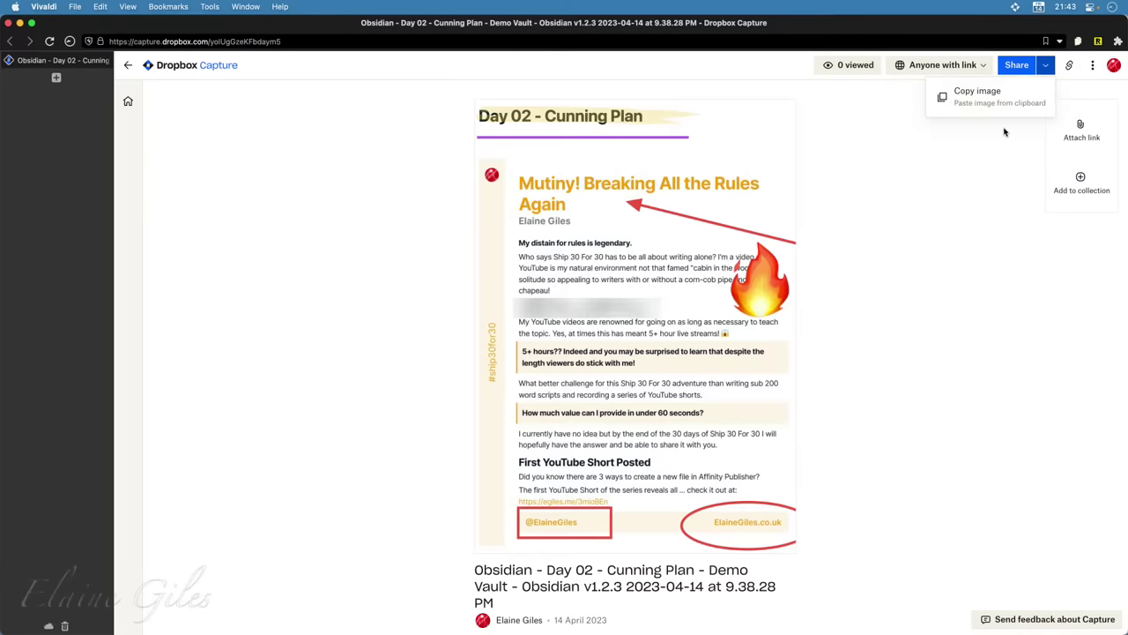
click(991, 200)
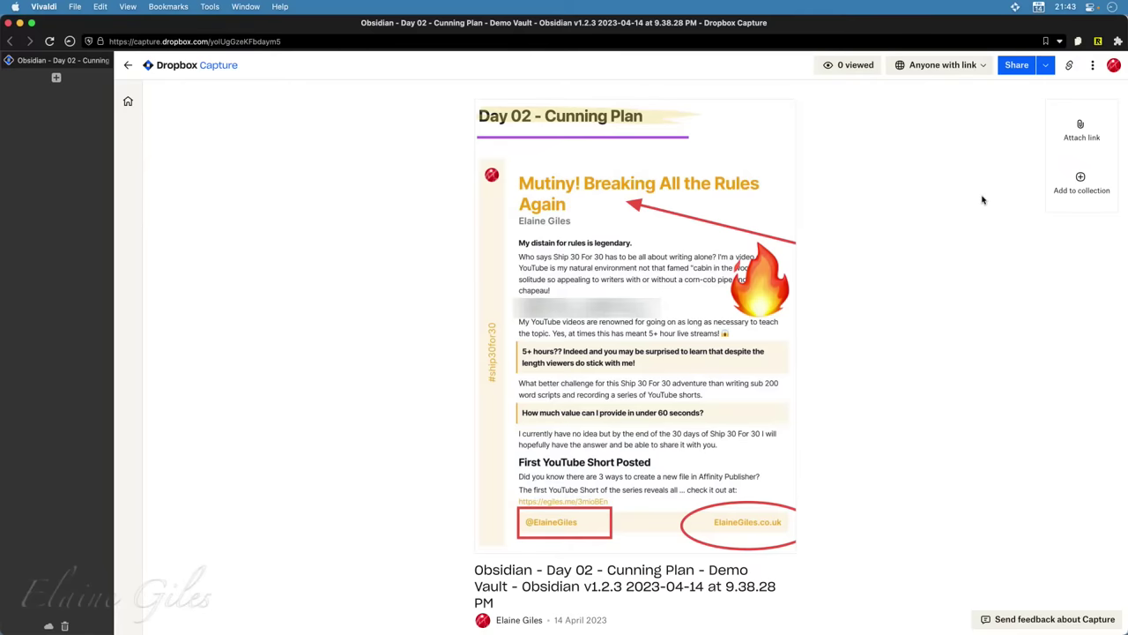
right_click(598, 306)
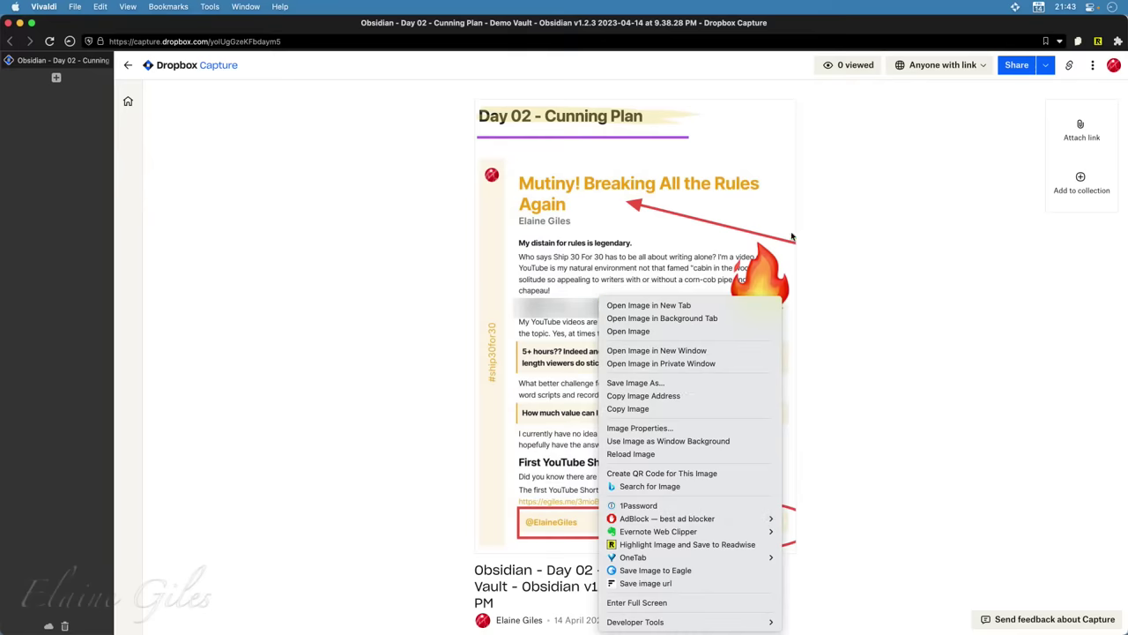
click(852, 230)
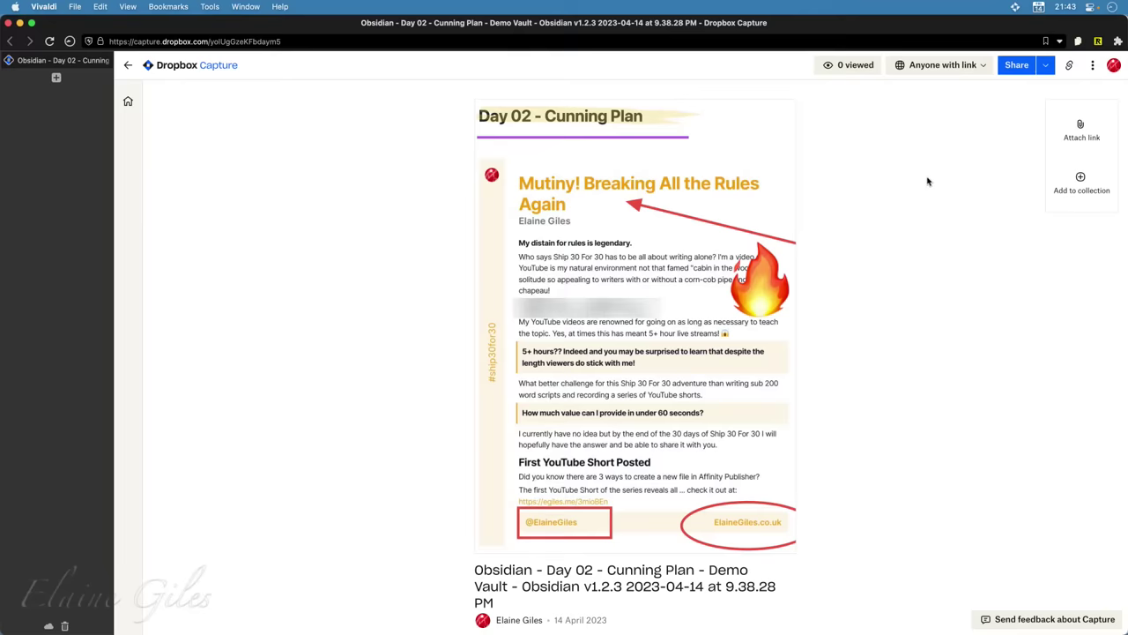
click(1015, 7)
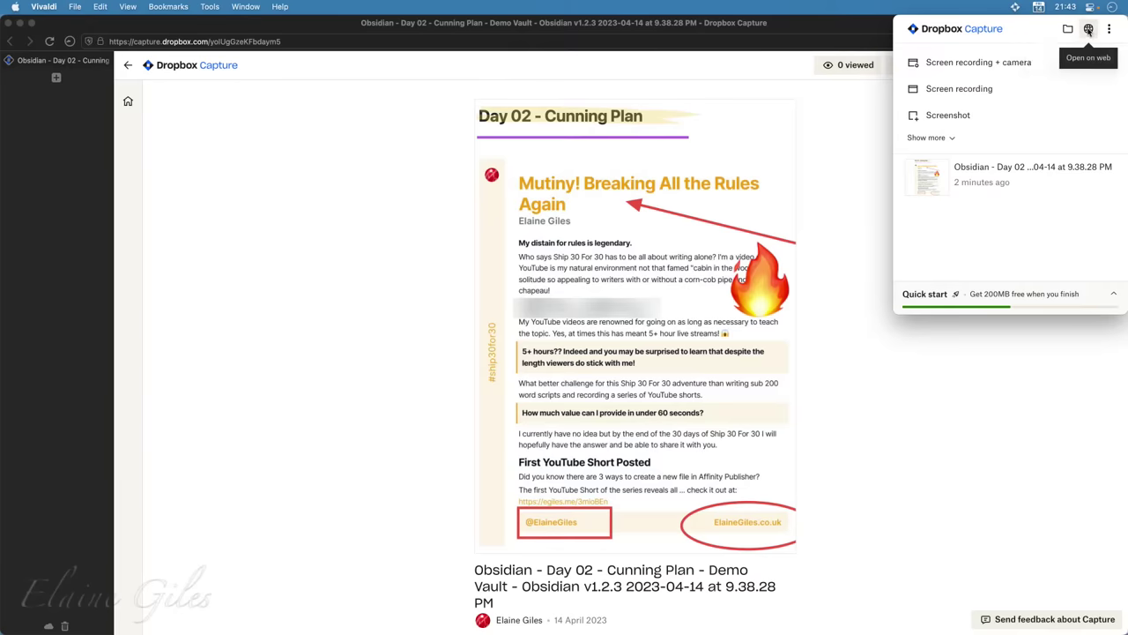
click(1089, 30)
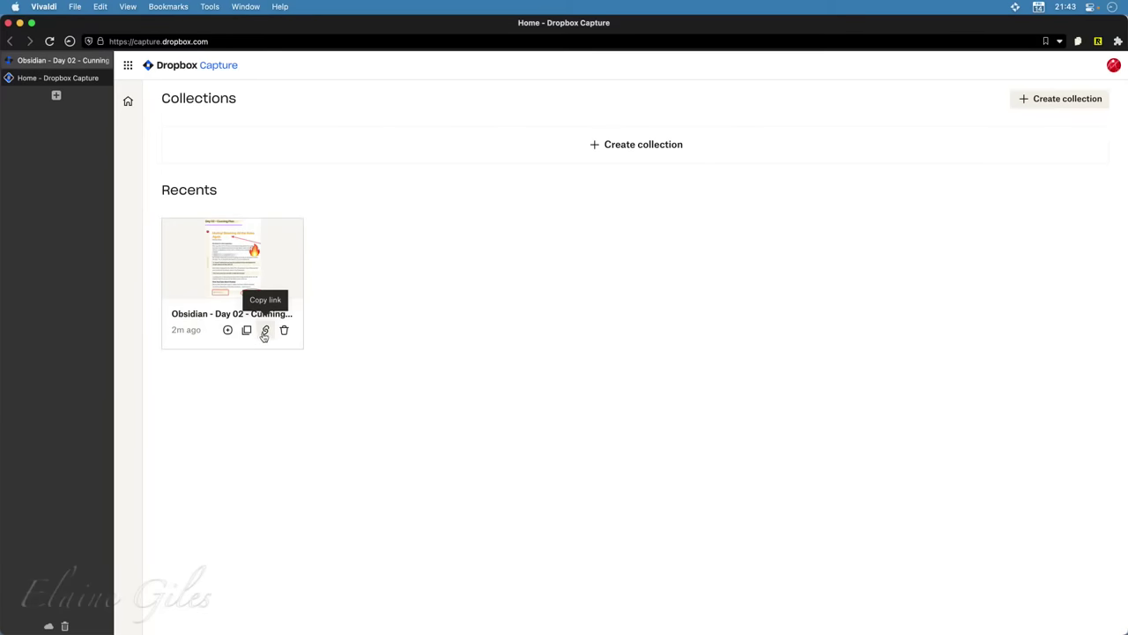
Copy the Day 02 capture card's link and switch to Obsidian by typing 'ob' in Raycast
click(265, 331)
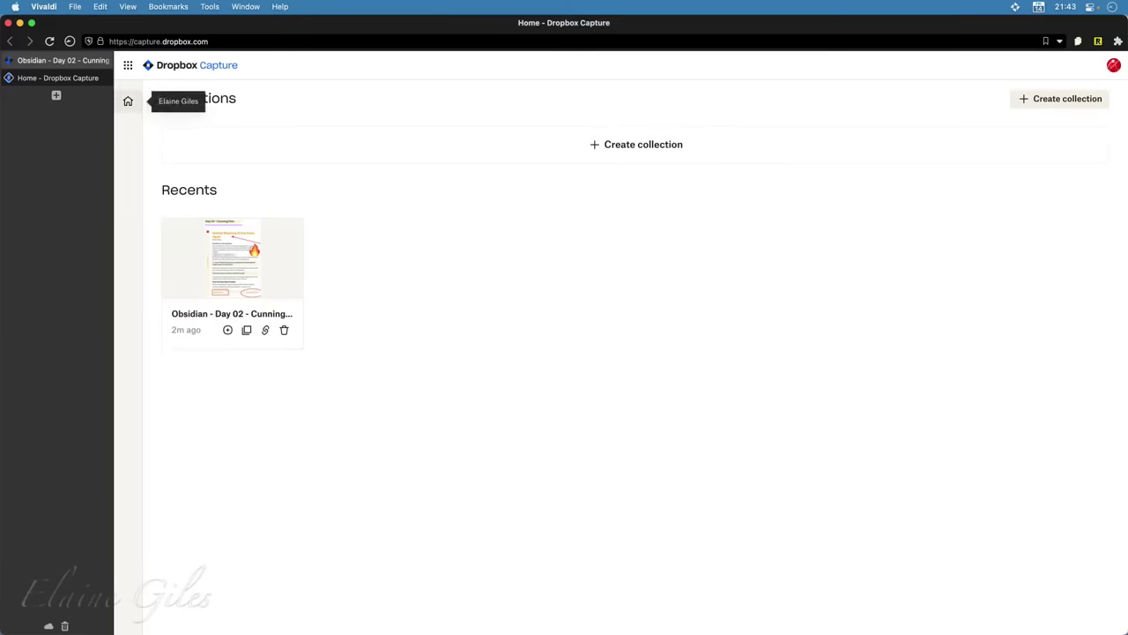
key(alt+space)
text(ob)
key(Return)
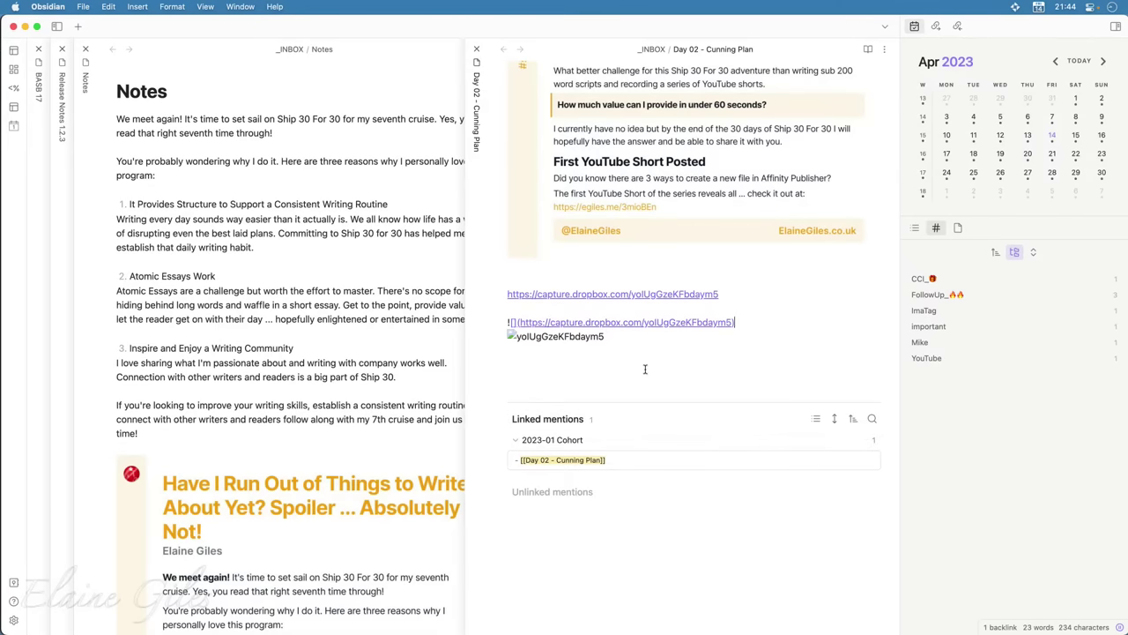
Paste the capture link on a new line below the broken embed, then return to Vivaldi
key(Return)
key(Return)
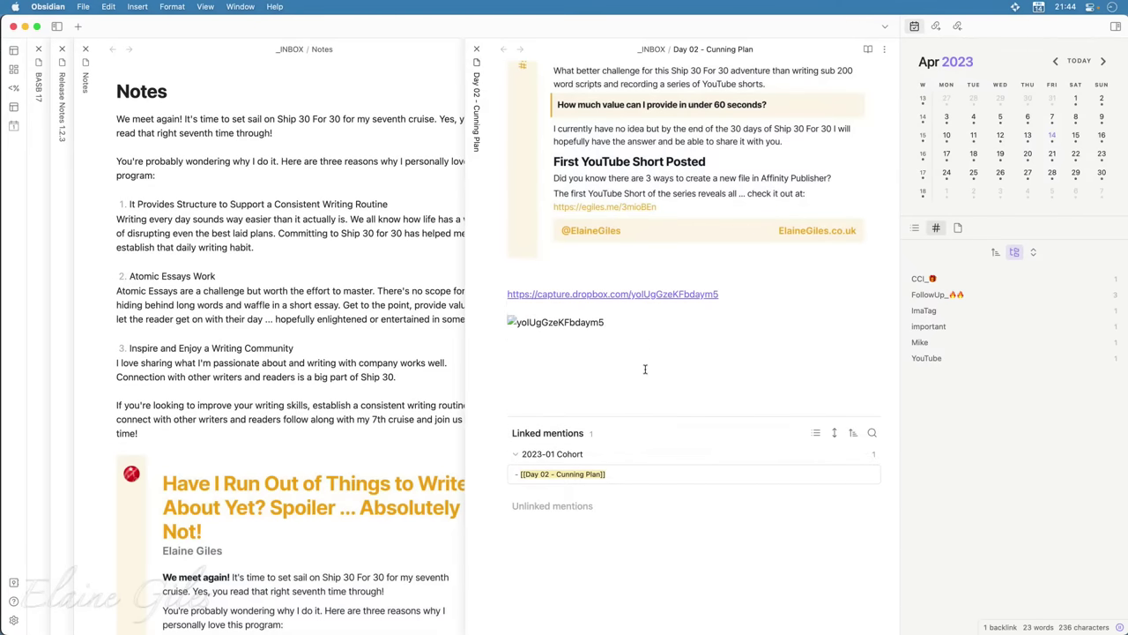
key(super+v)
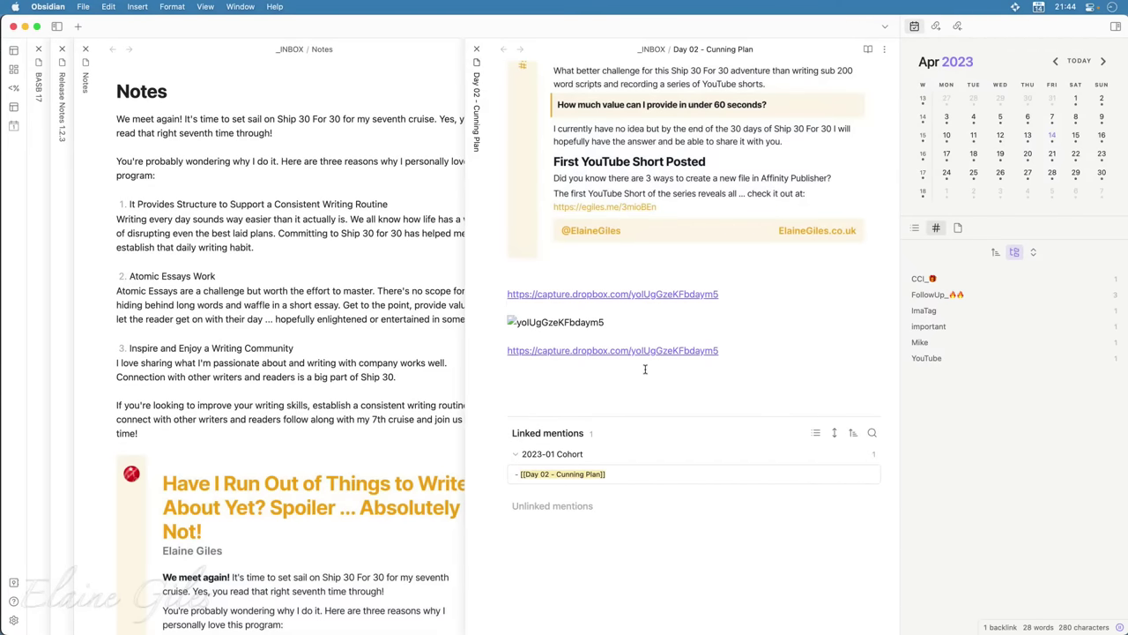
key(super+Tab)
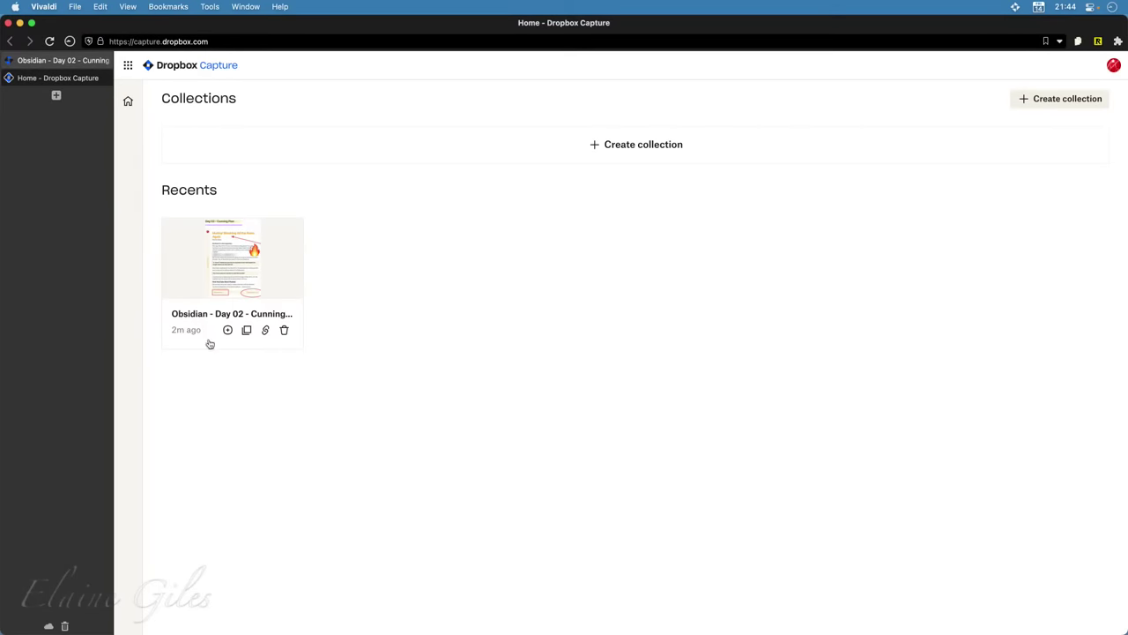
Open the capture's share page, then load the Dropbox home in a new tab via 'dropbox'
click(215, 262)
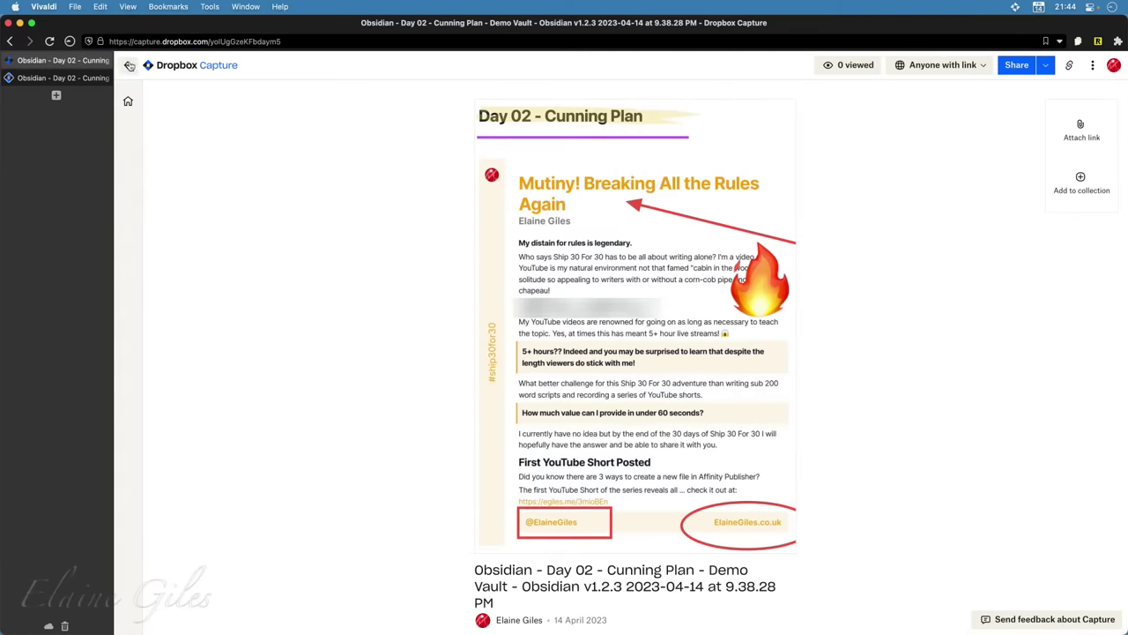
click(56, 94)
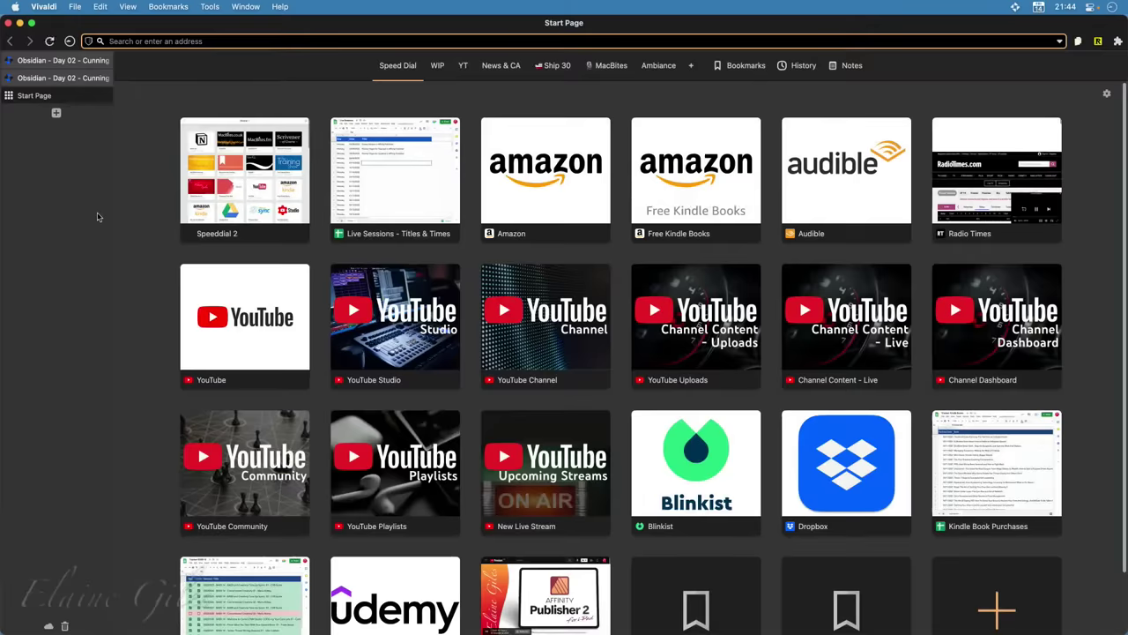
text(dropbox)
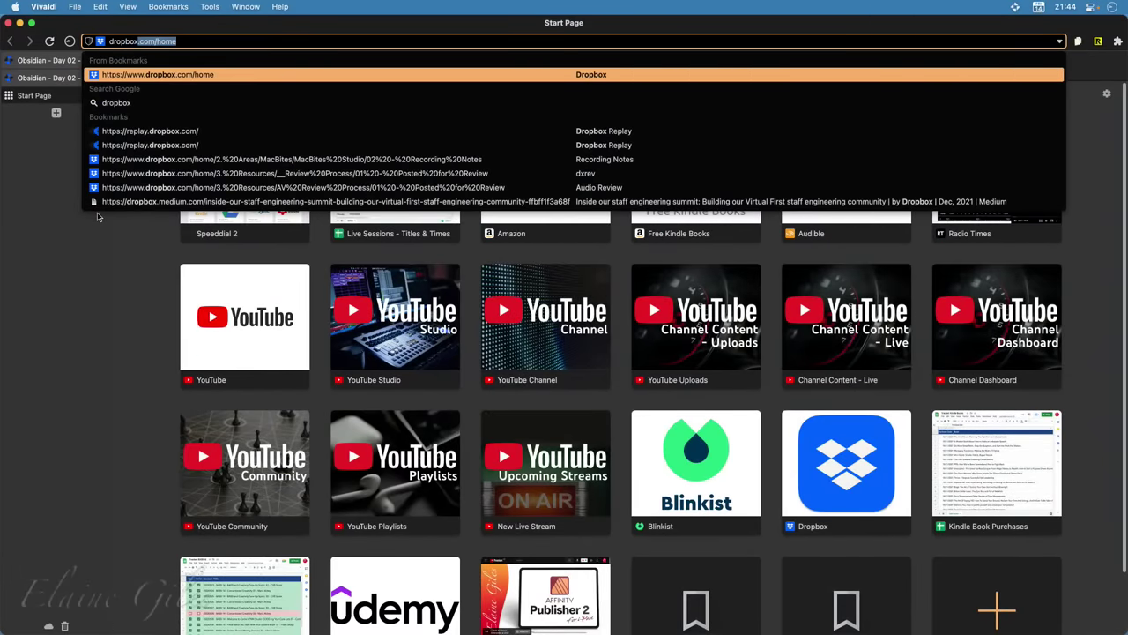
key(Return)
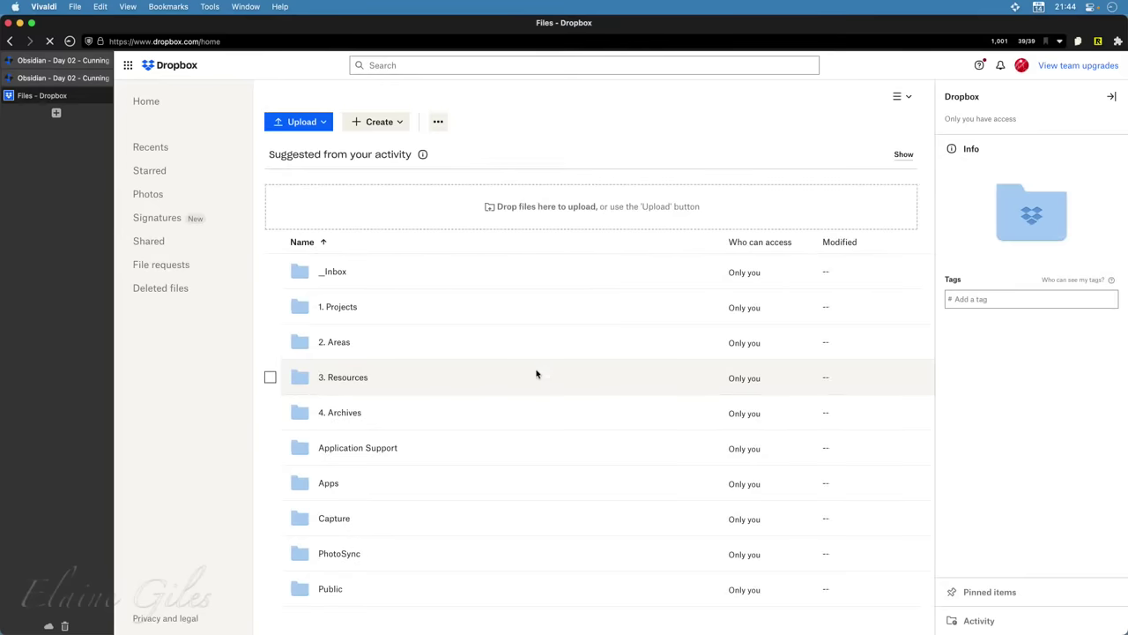
Open the Capture folder and copy the Day 02 screenshot PNG's share link
click(334, 523)
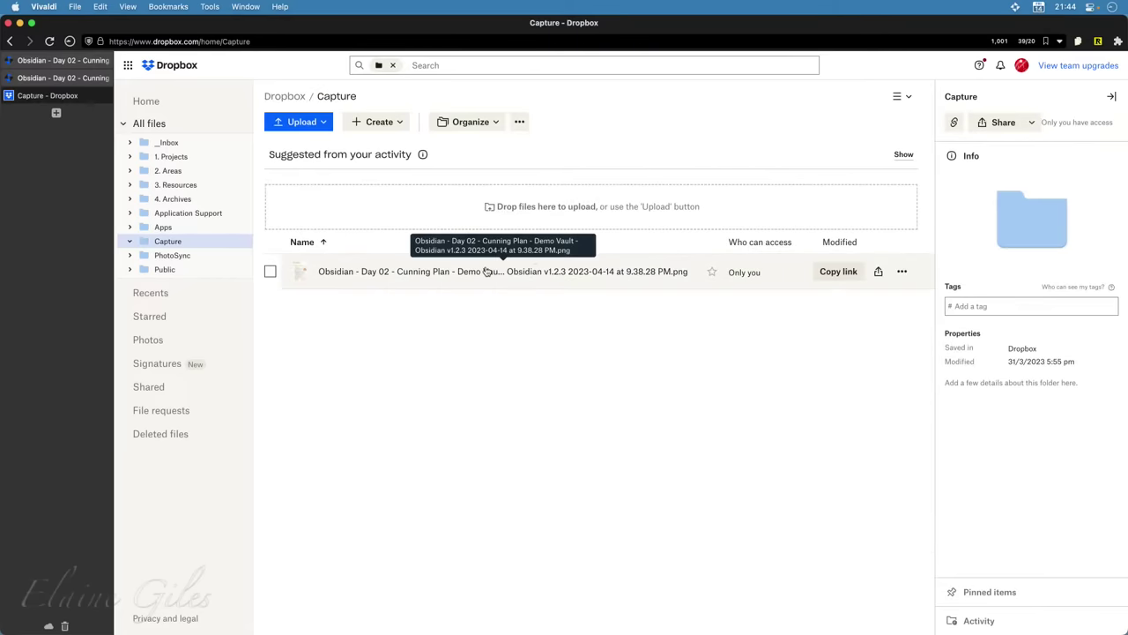
click(838, 272)
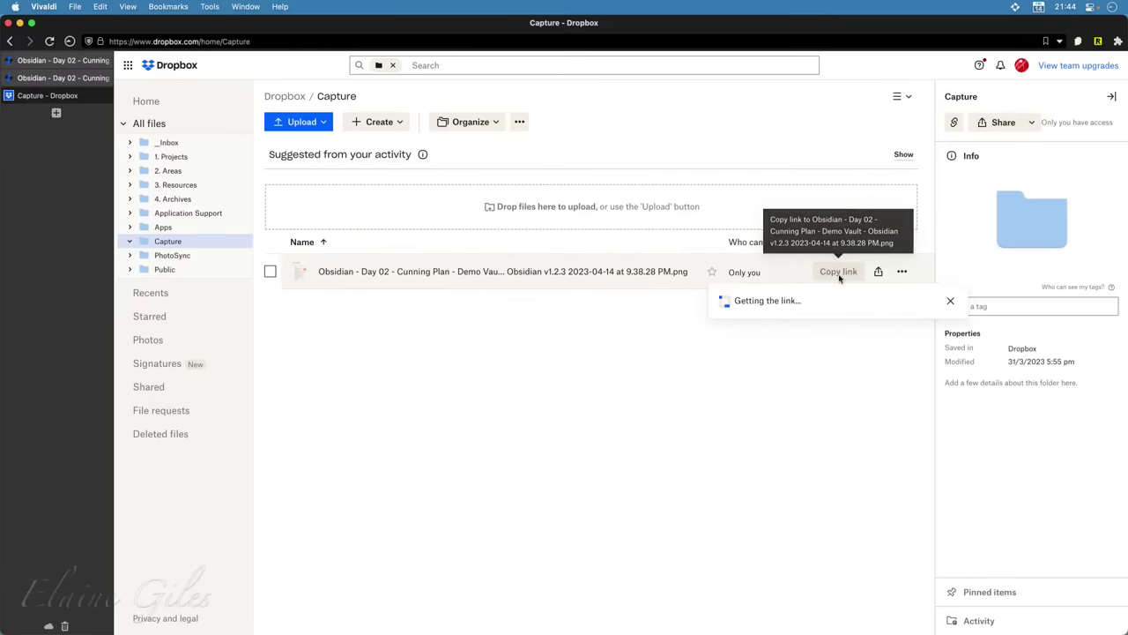
click(676, 419)
key(super+e)
In Obsidian, embed the copied Dropbox PNG link as ![]( on a new line below the second link
text(obsi)
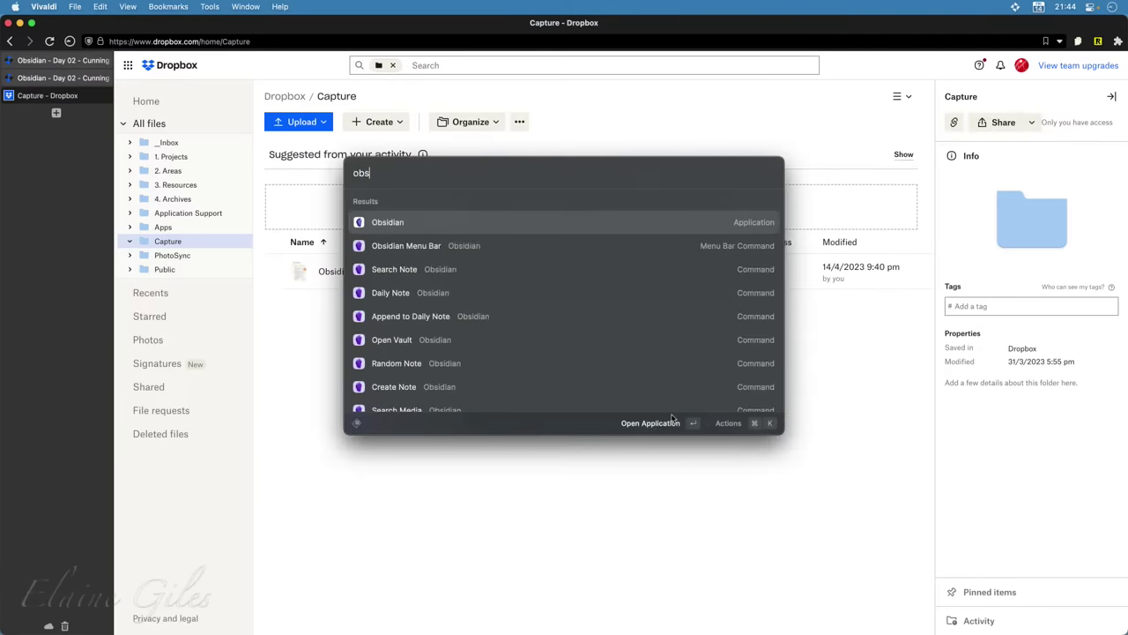
key(Return)
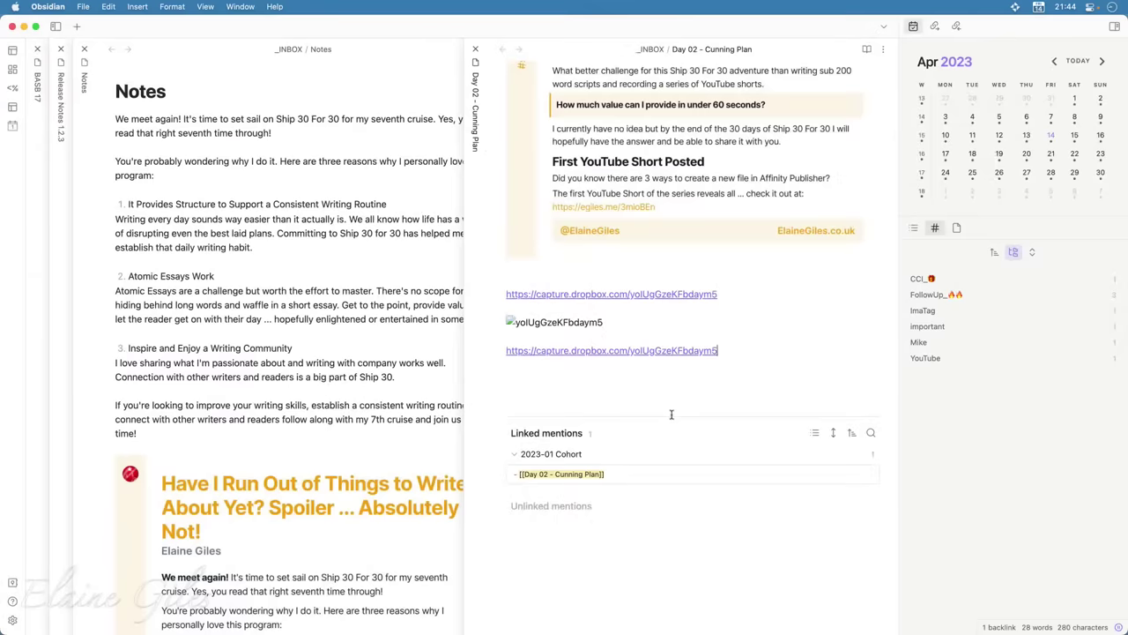
key(Return)
key(Return)
key(Return)
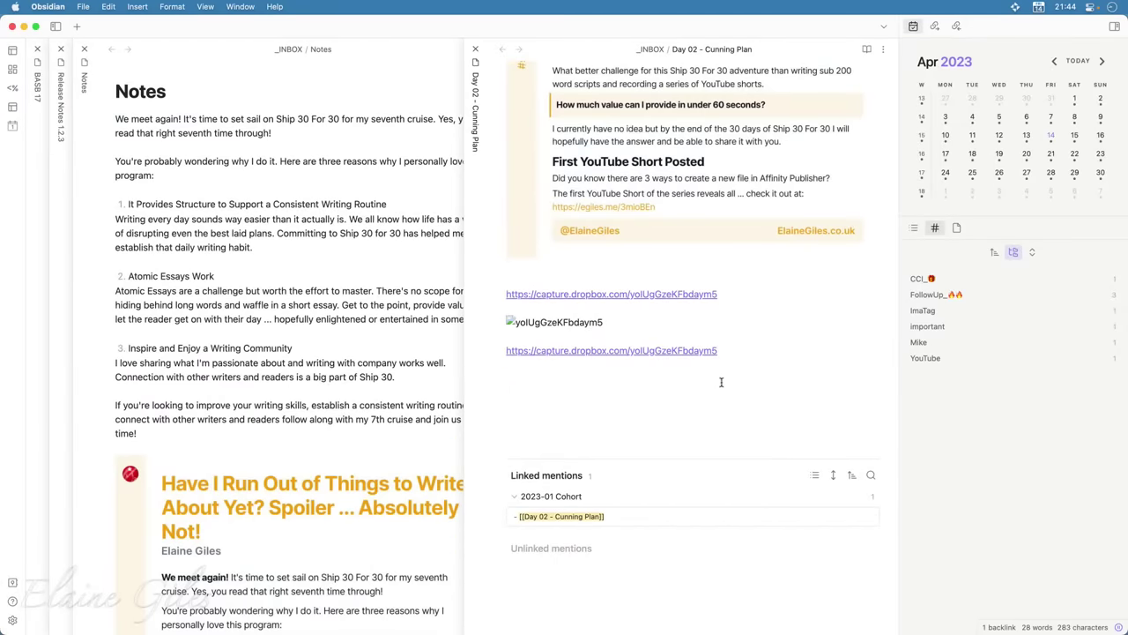
text(![]()
key(super+v)
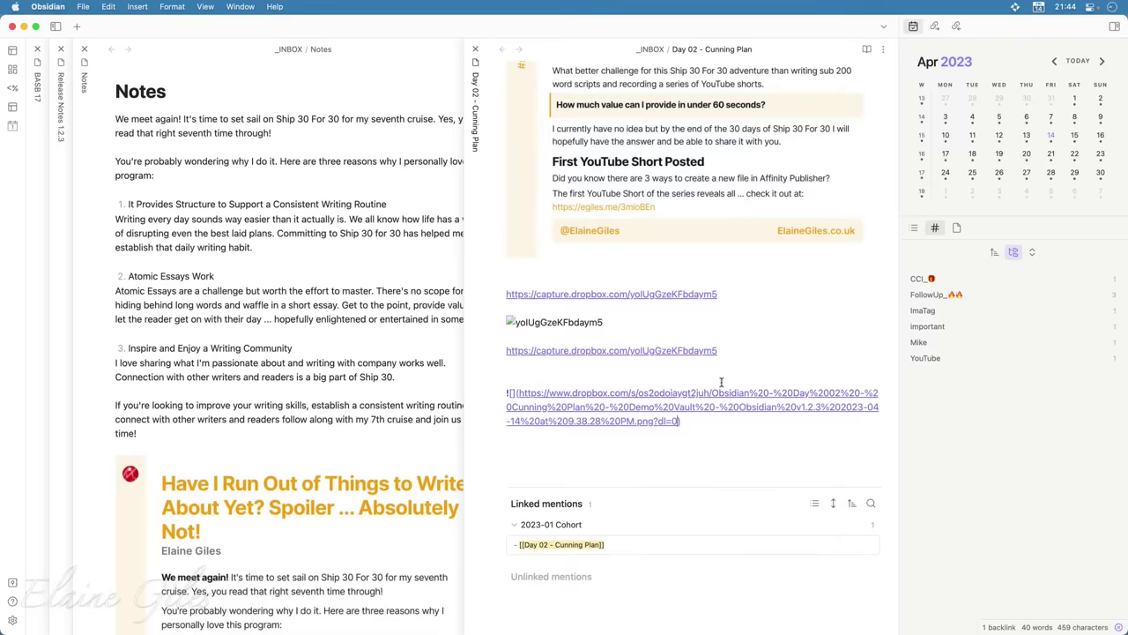
key(super+Left)
key(Right)
key(Right)
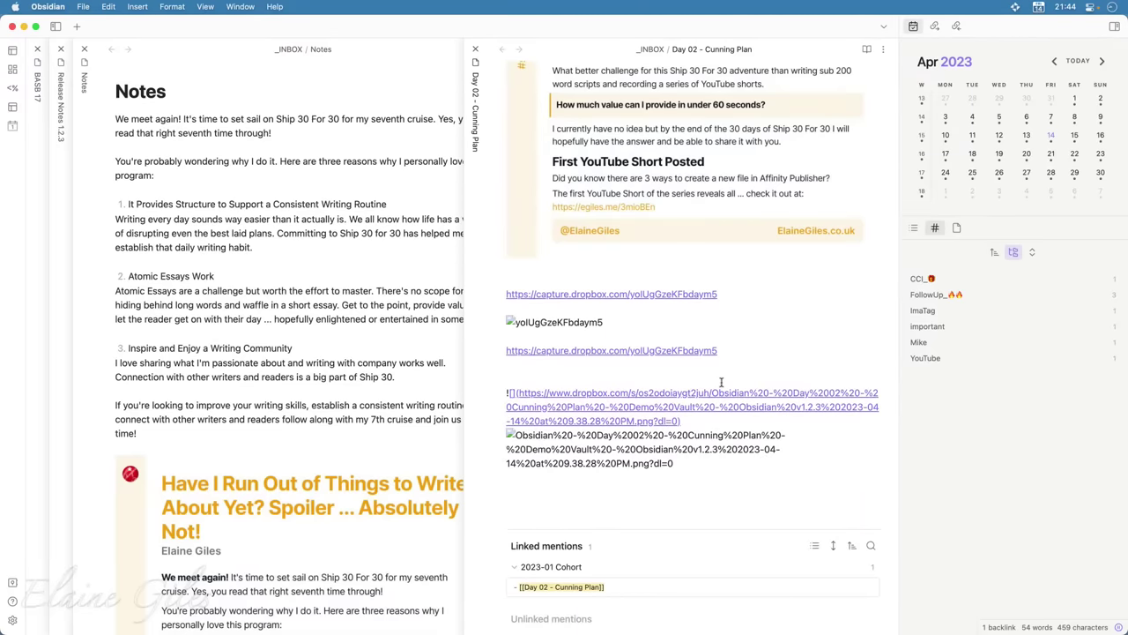
key(Up)
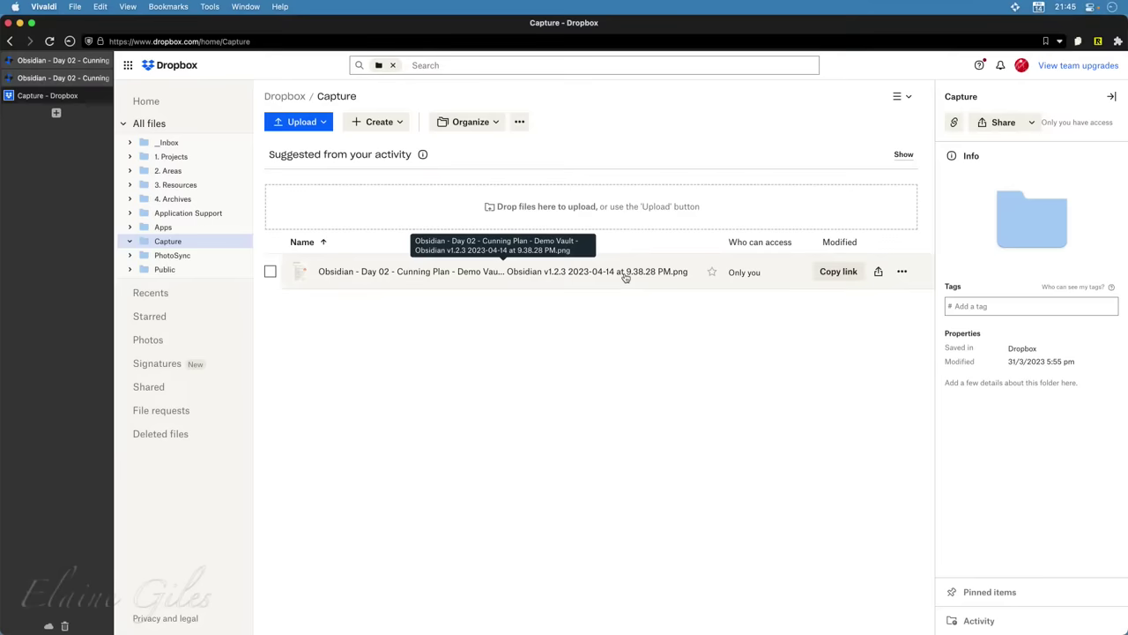
Copy the PNG's view-only link via Share with Dropbox, then switch to Obsidian with 'ob'
right_click(625, 276)
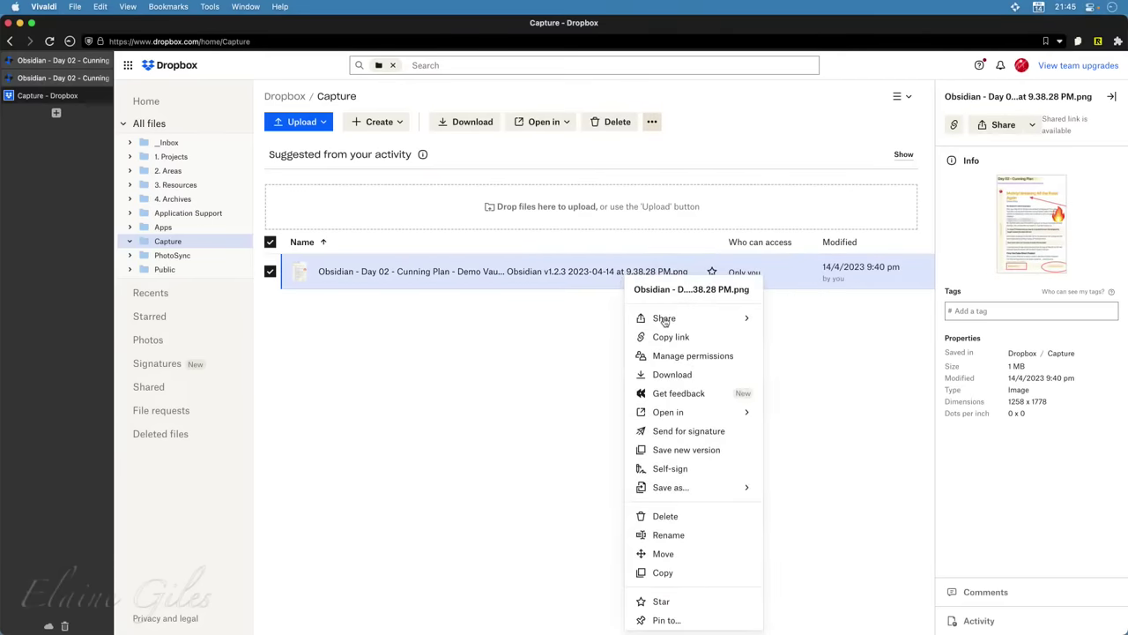
mouse_move(665, 322)
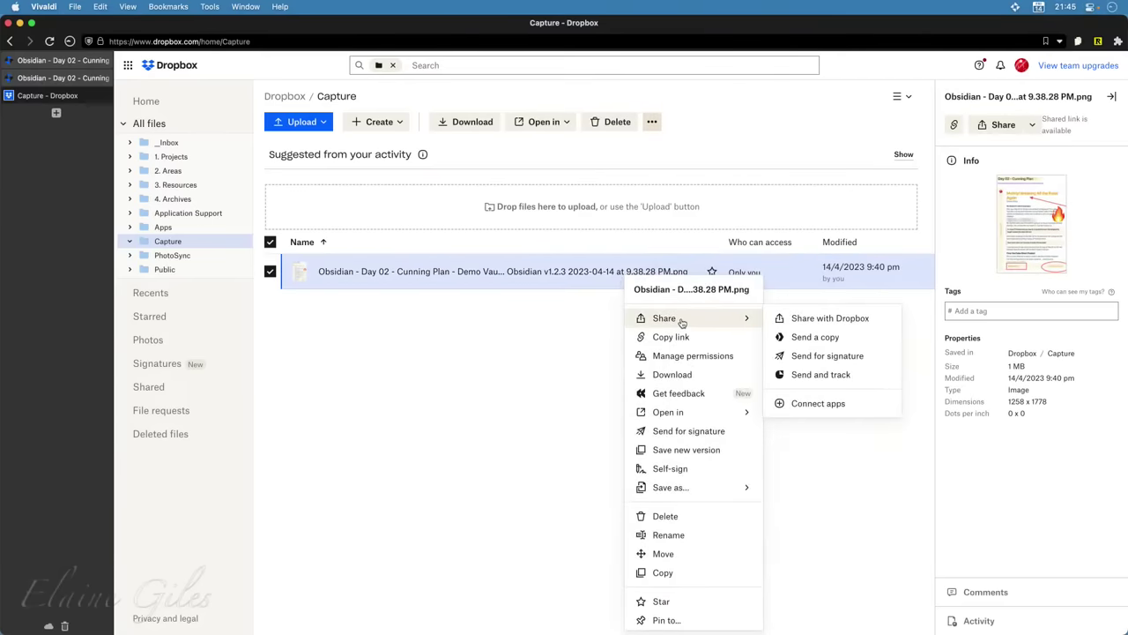
click(811, 324)
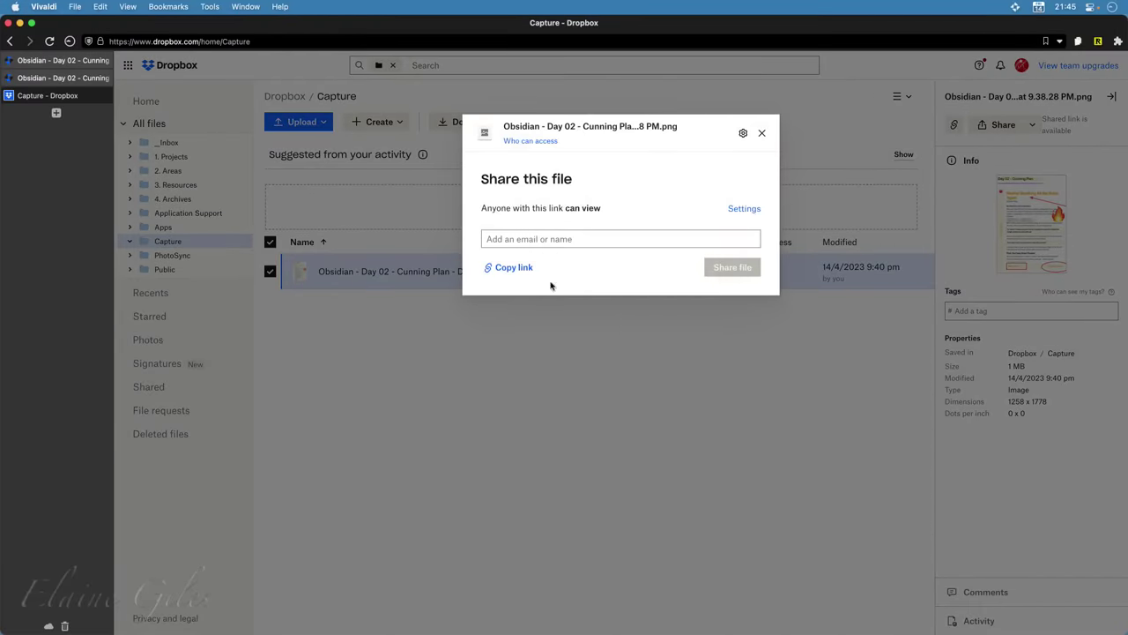
click(502, 266)
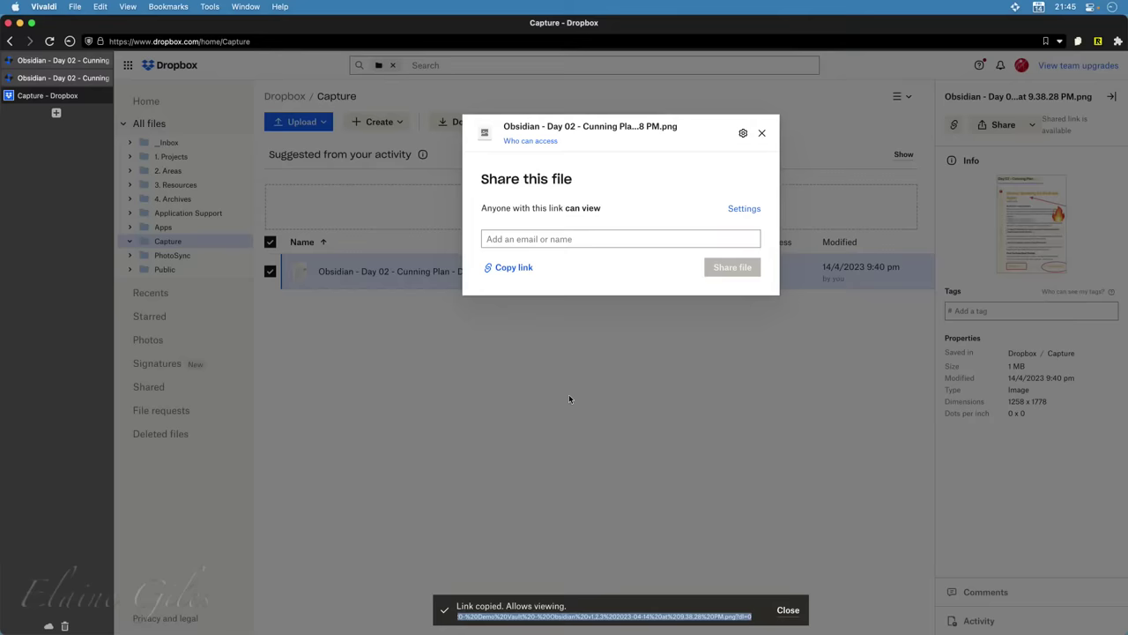
key(alt+space)
text(ob)
key(Return)
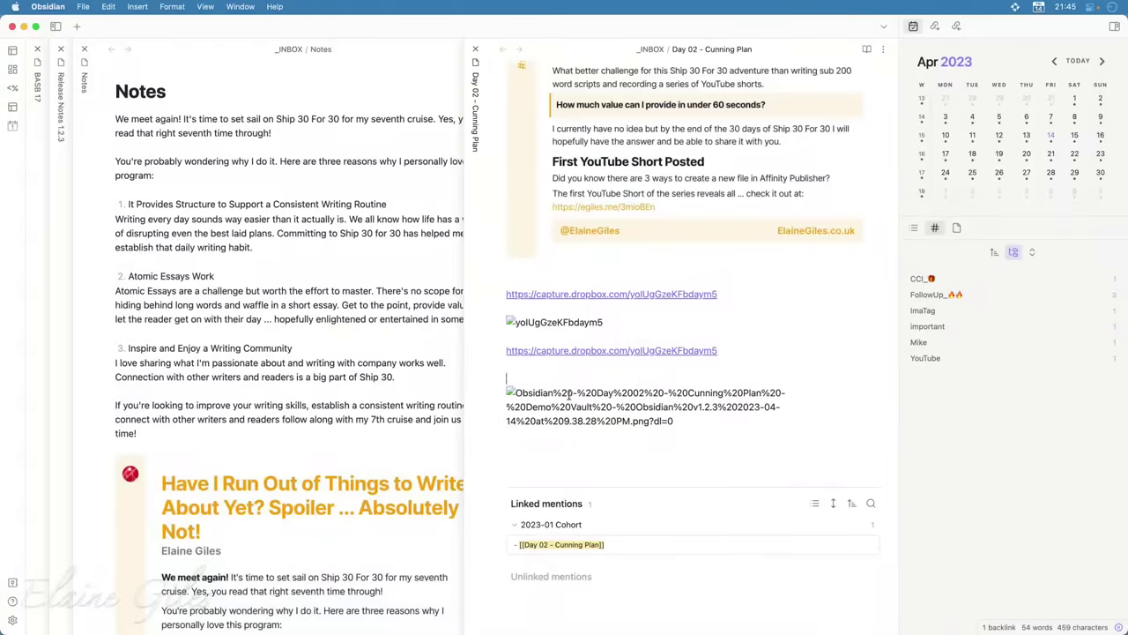
Replace the broken image embed under the second capture link with a ![]( embed of the new Dropbox link
click(569, 396)
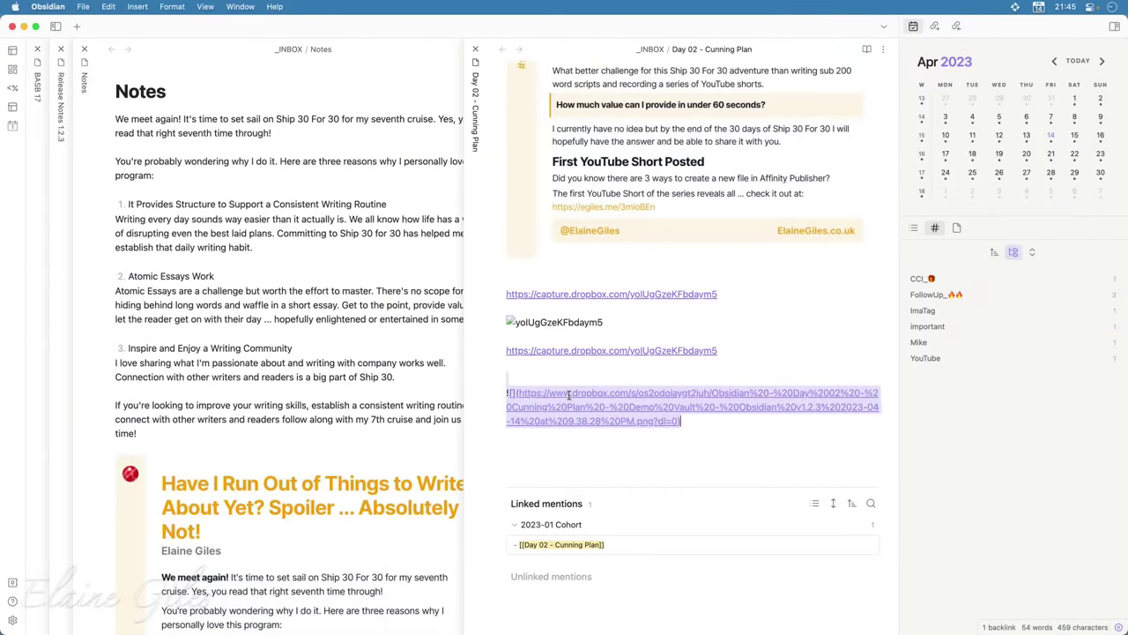
key(BackSpace)
text(![]()
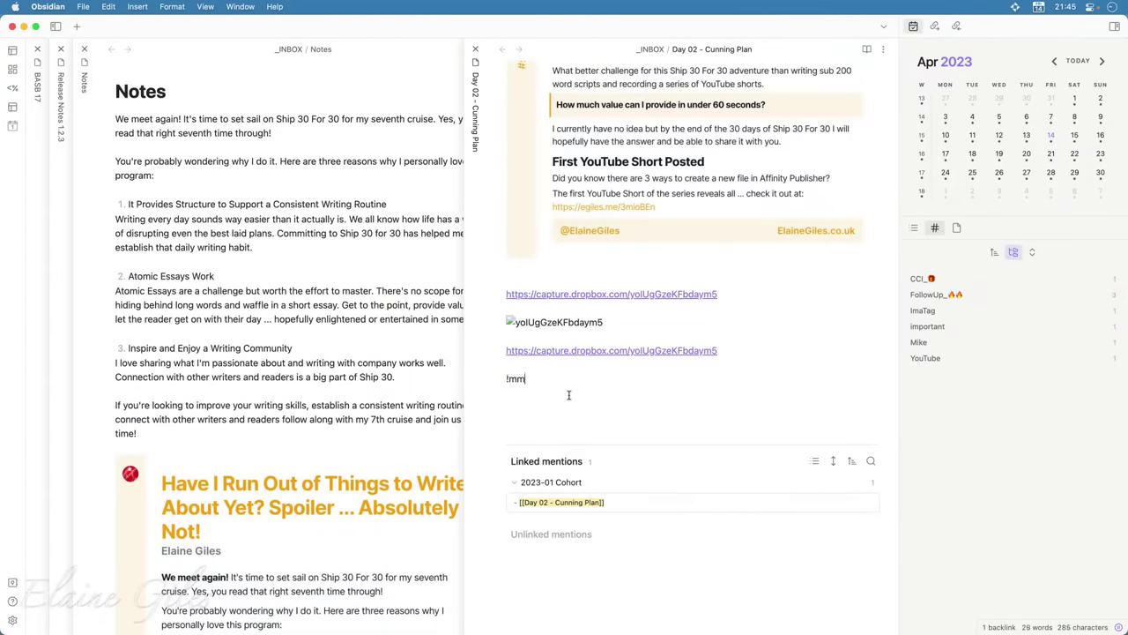
key(super+v)
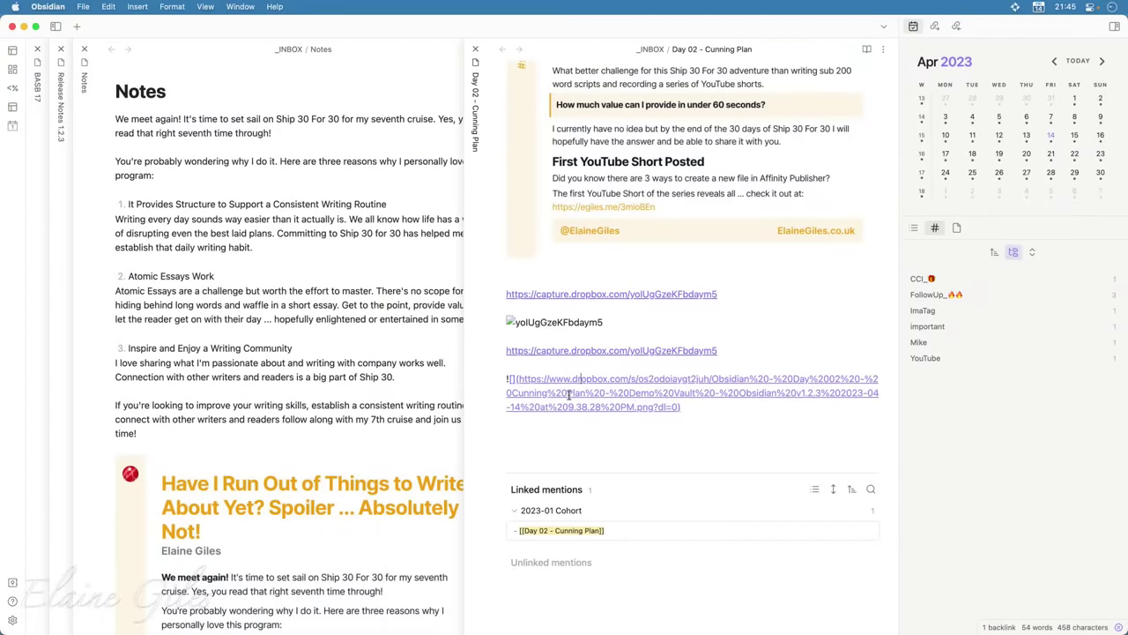
key(Up)
key(Up)
key(Up)
key(super+v)
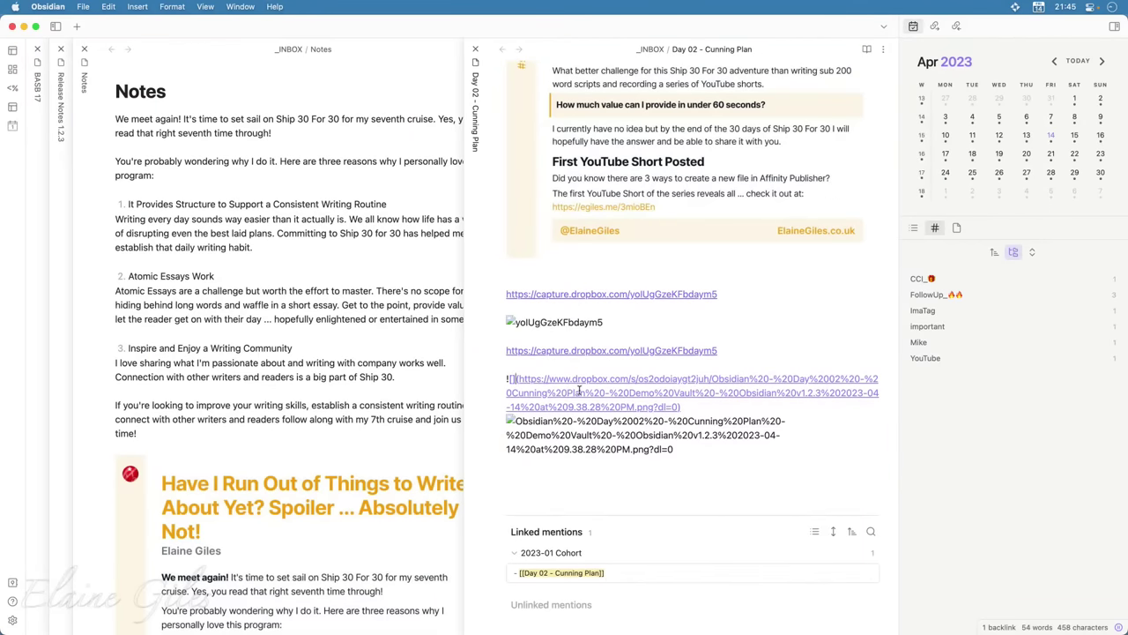
Select and check the new Dropbox embed line's text, then return to Vivaldi
drag(732, 459, 491, 323)
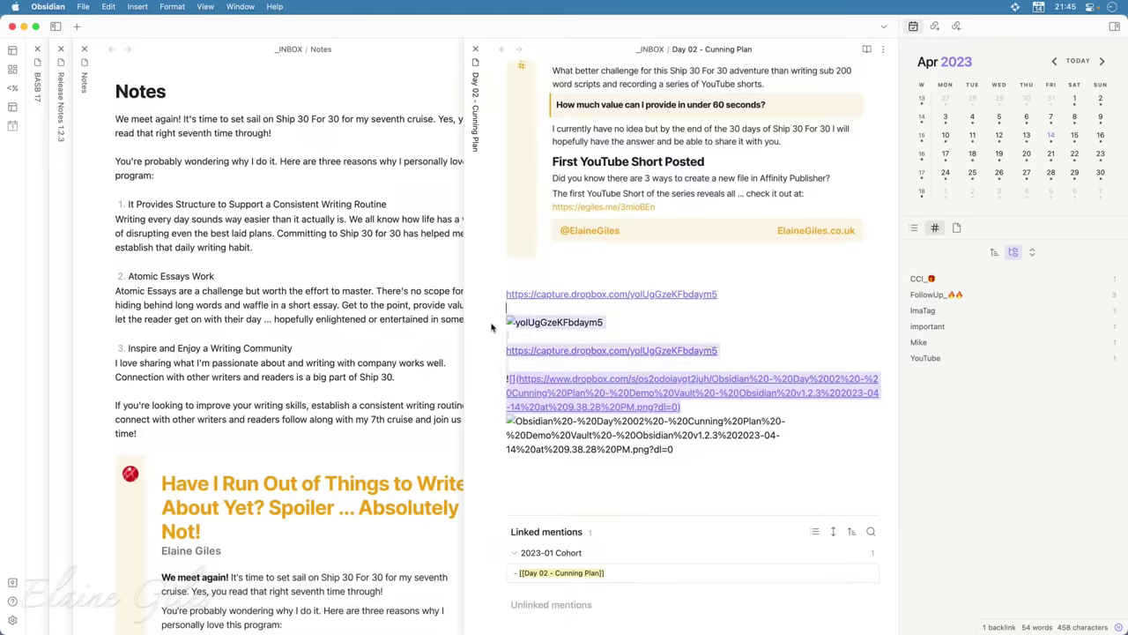
click(680, 495)
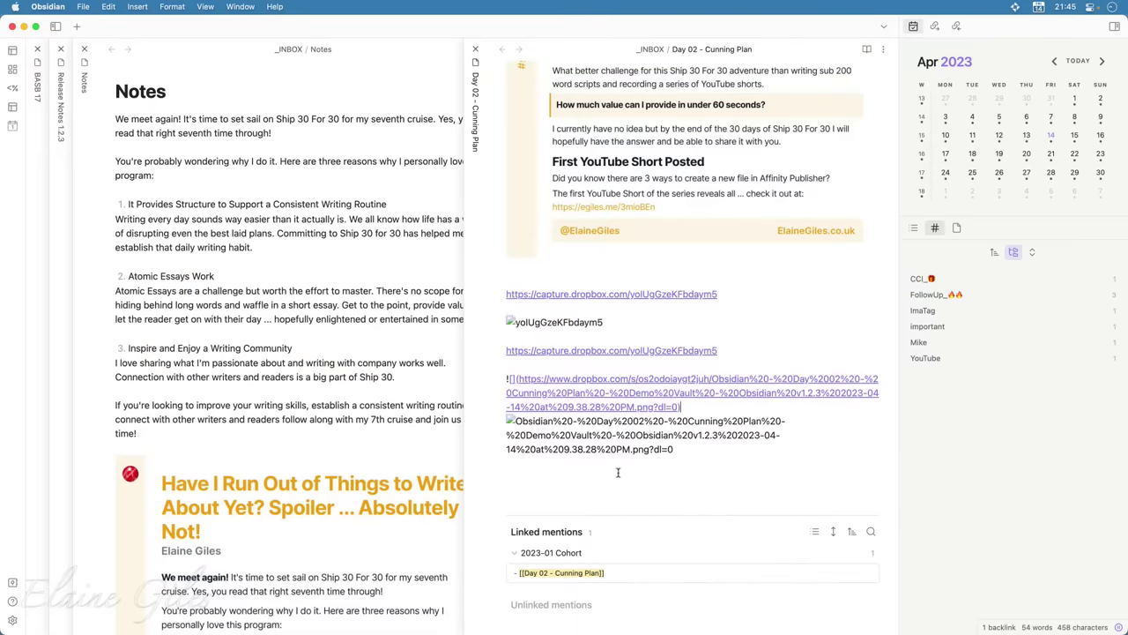
drag(617, 471, 571, 444)
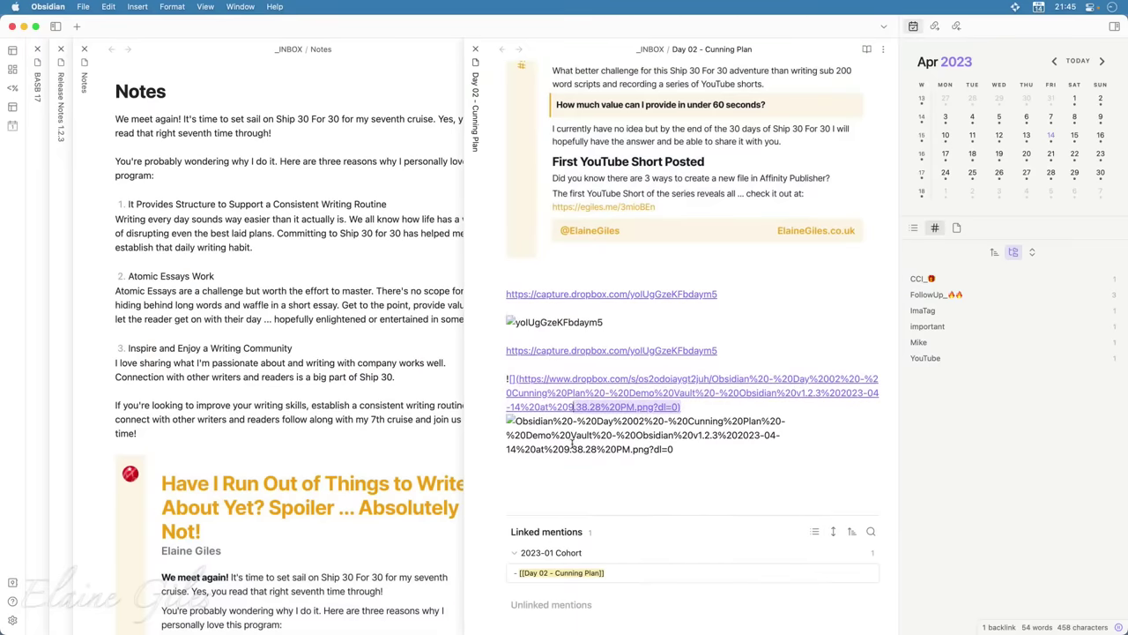
key(super+Tab)
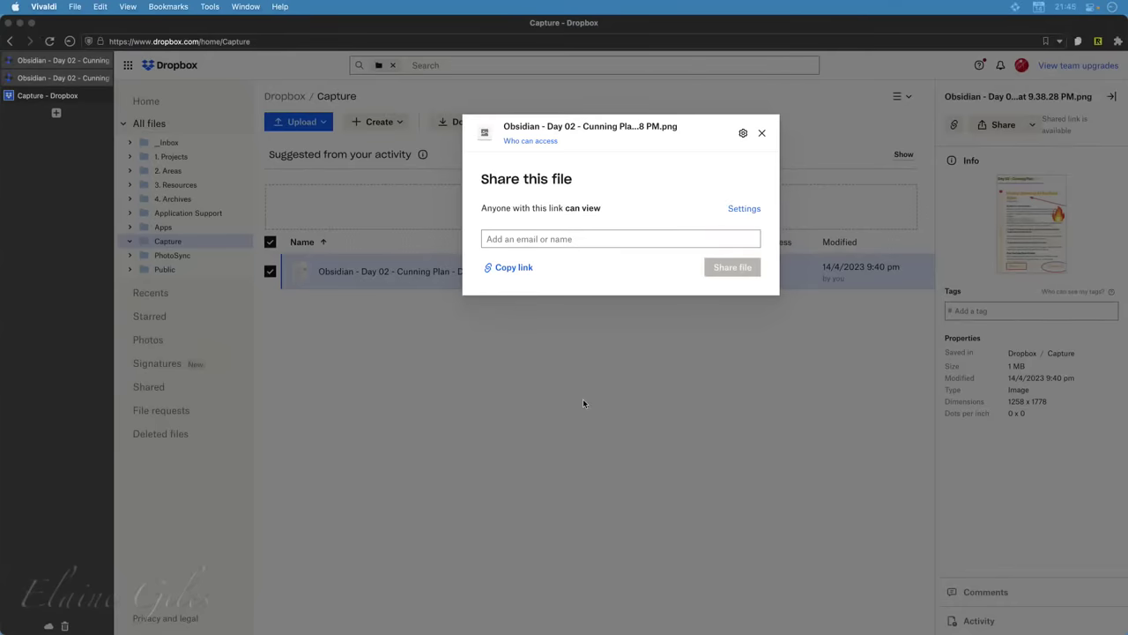
Close the Share this file dialog and open the Day 02 PNG's Dropbox Capture preview page
click(583, 403)
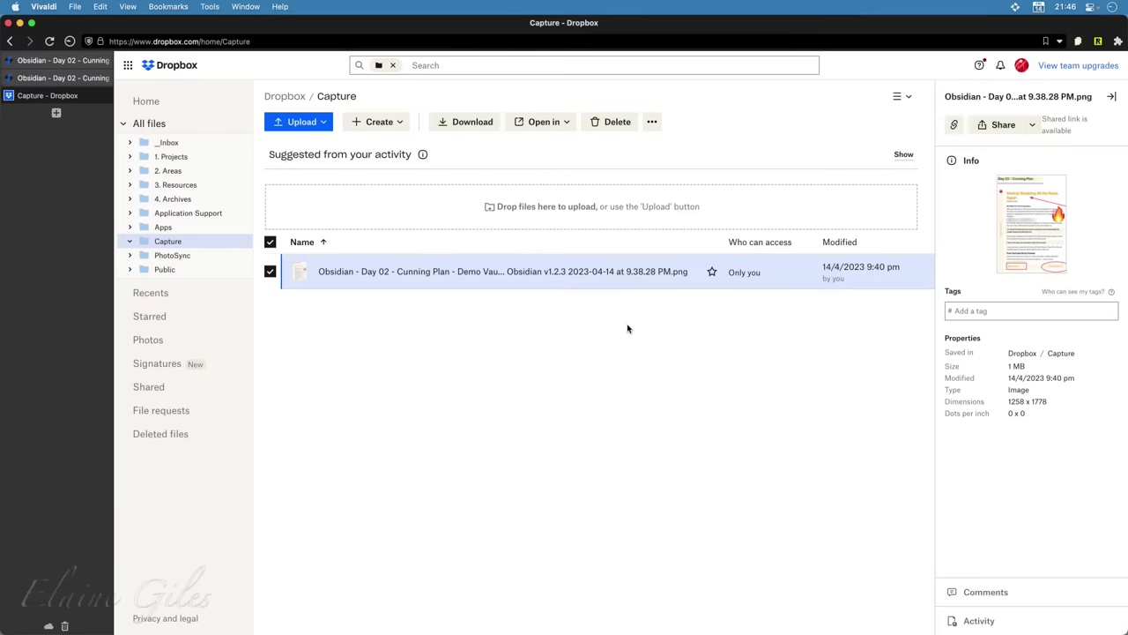
click(459, 280)
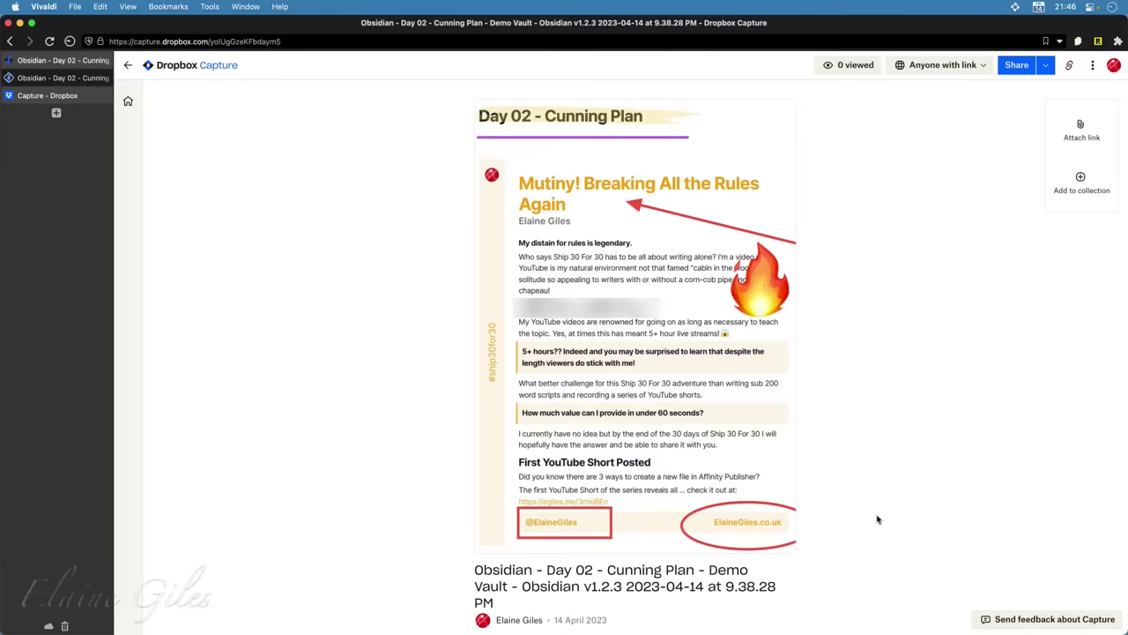
In Obsidian, delete the embed and second capture link, then open the remaining capture.dropbox.com link
key(alt+space)
text(o)
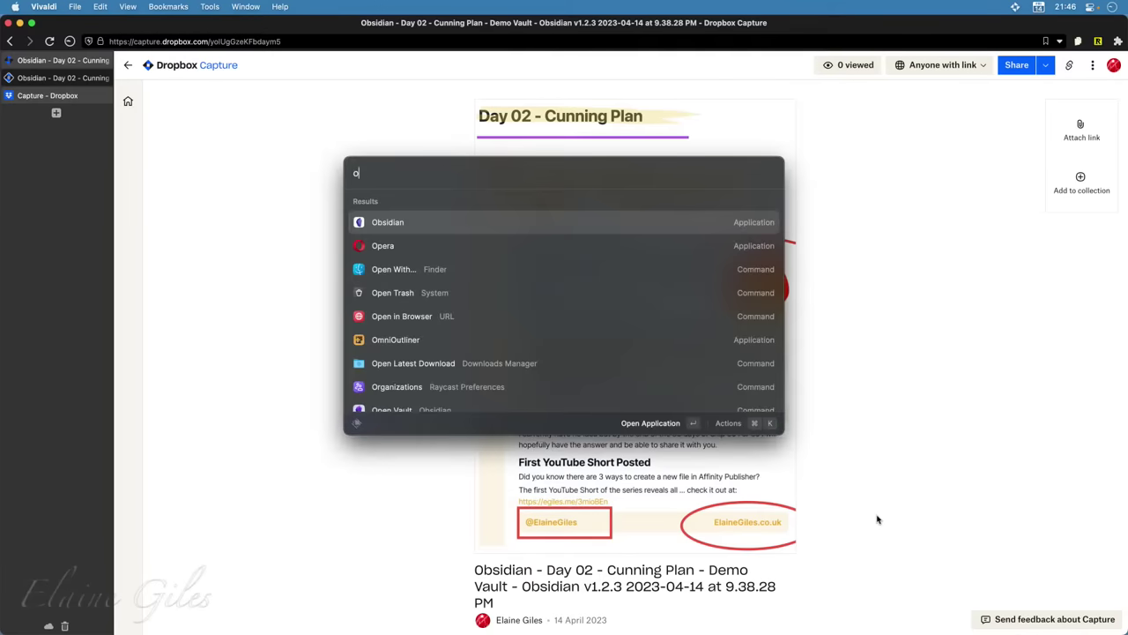
key(Return)
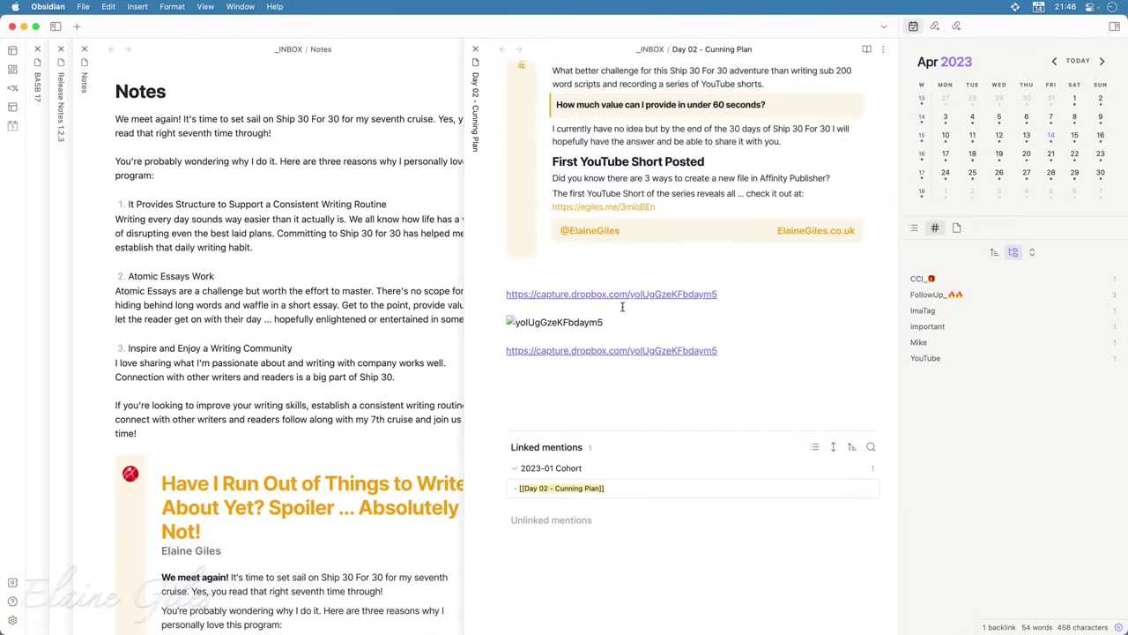
click(622, 306)
key(super+shift+Down)
key(BackSpace)
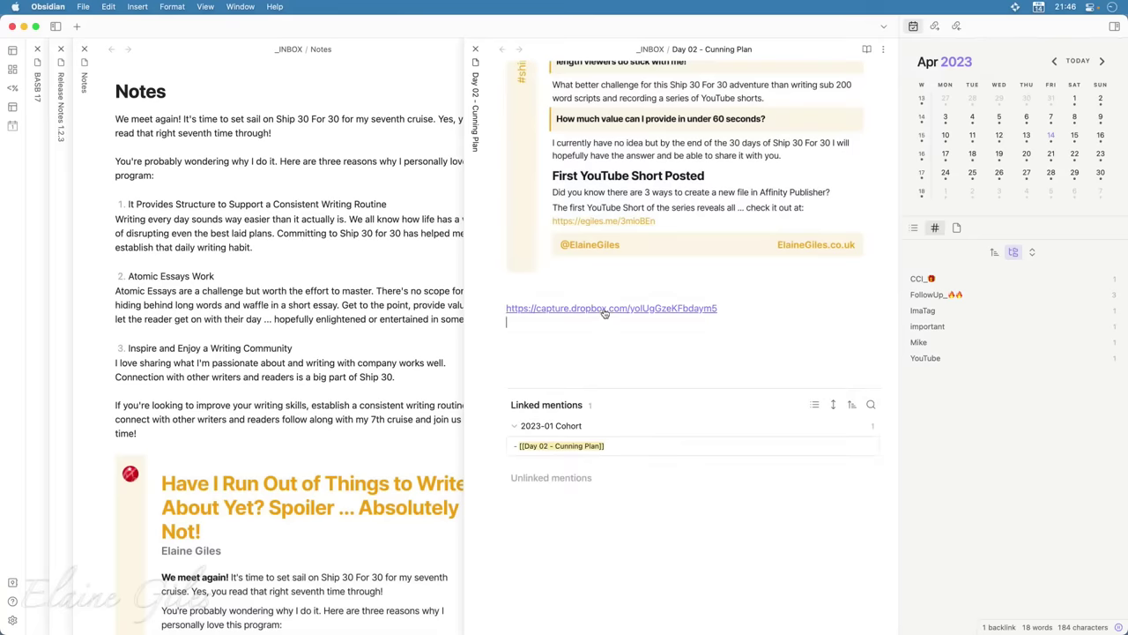
click(605, 309)
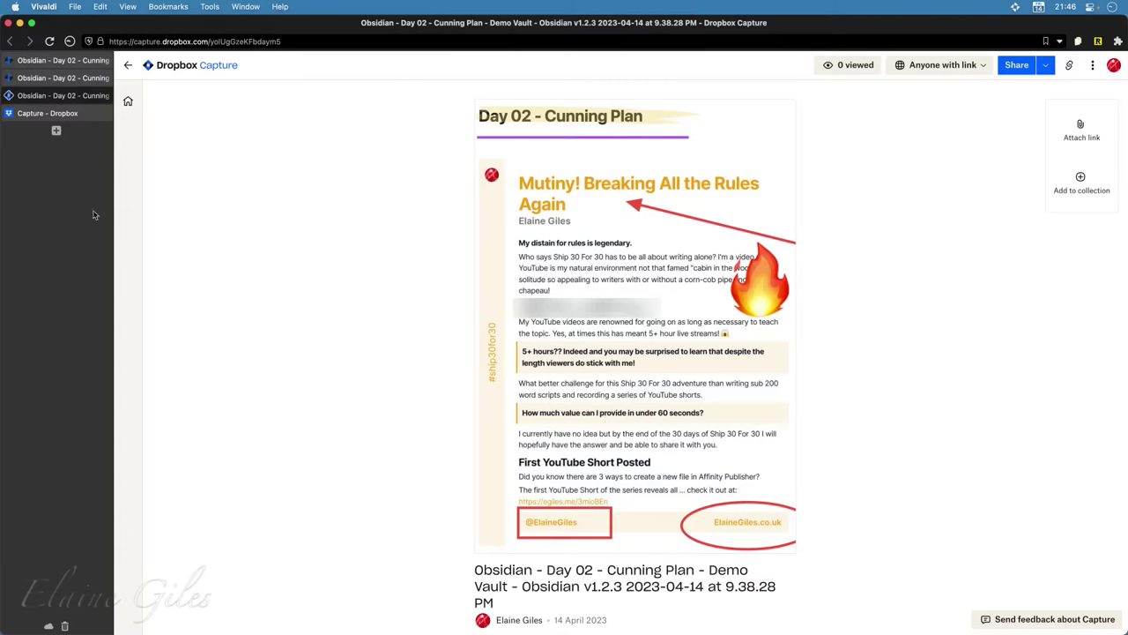
Load drive.google.com in a new Vivaldi tab to reach My Drive
click(55, 131)
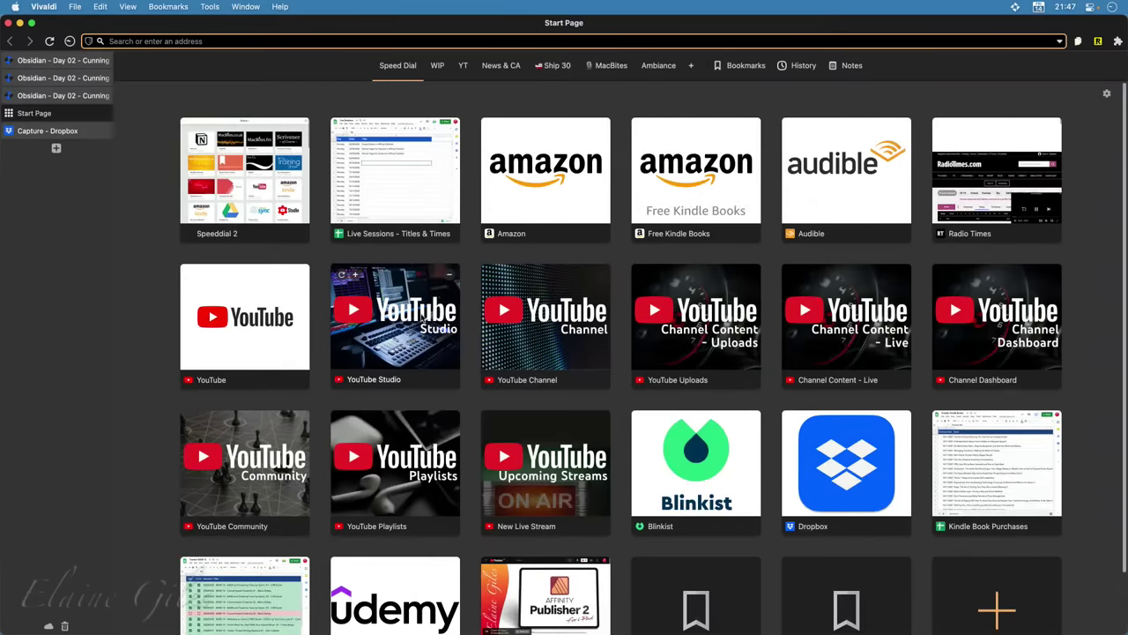
text(drive.)
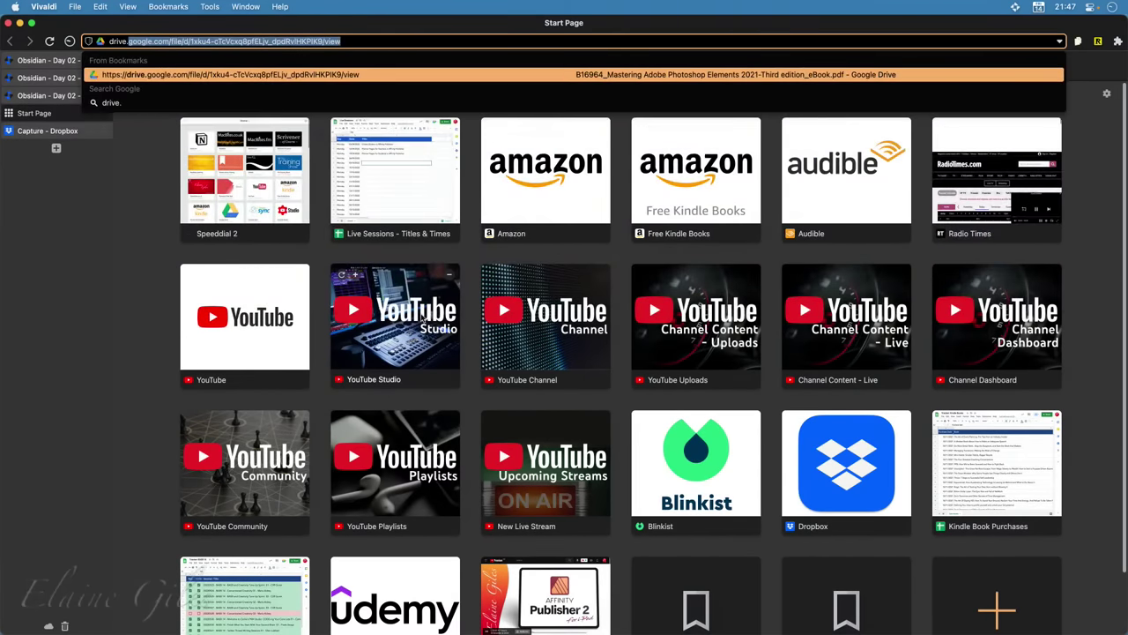
text(google.com)
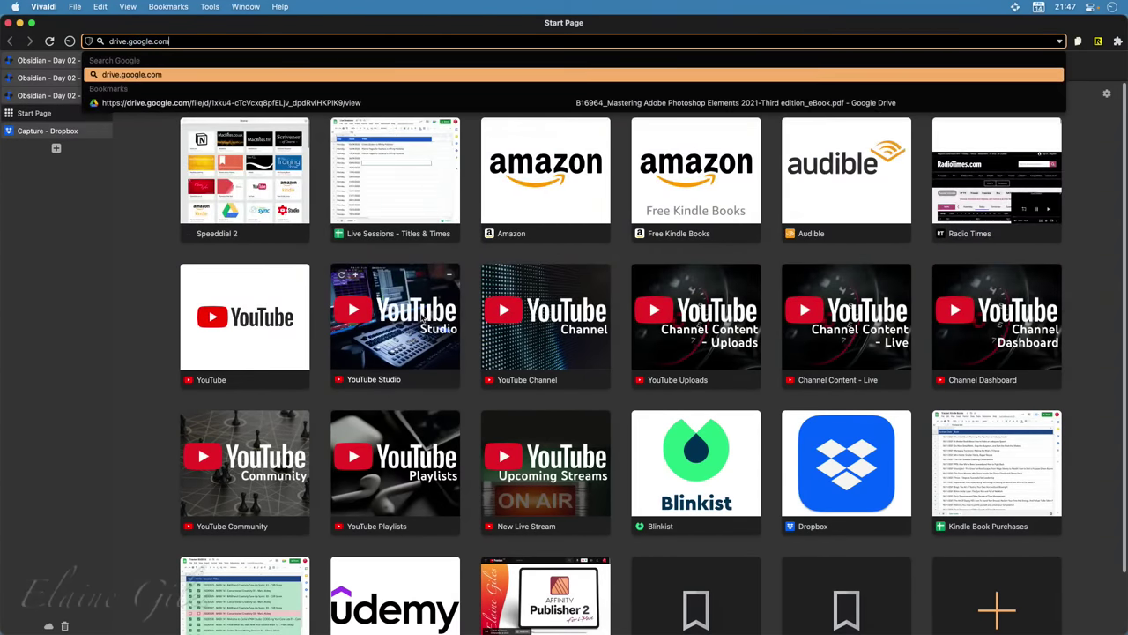
key(Return)
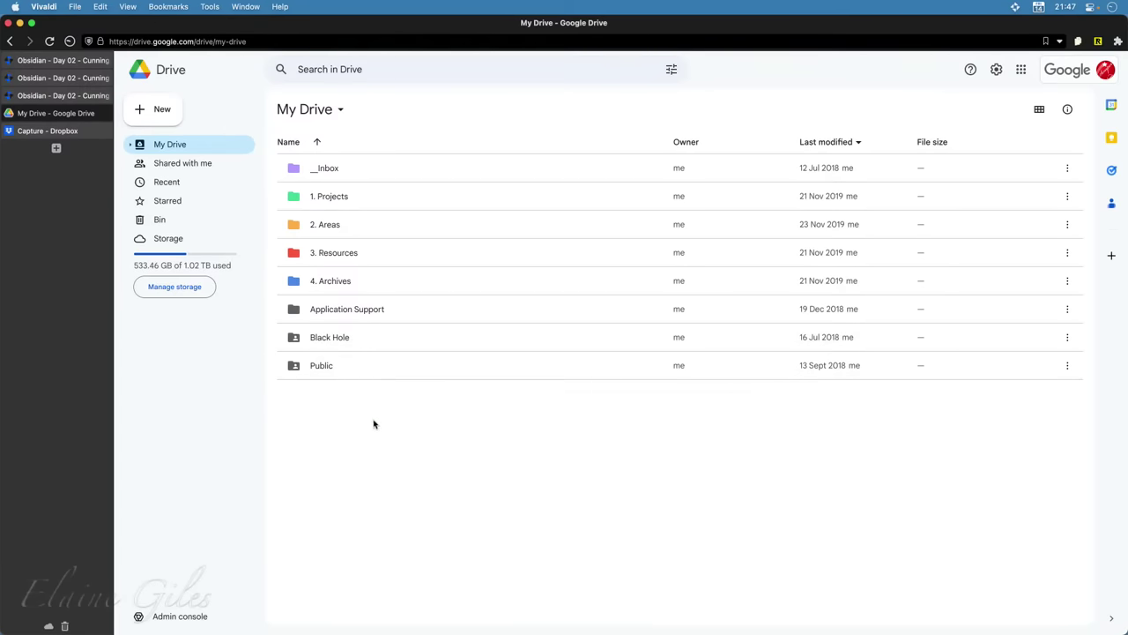
Open the Public folder and preview the 20190922 - Mike at Nerro photo
double_click(394, 376)
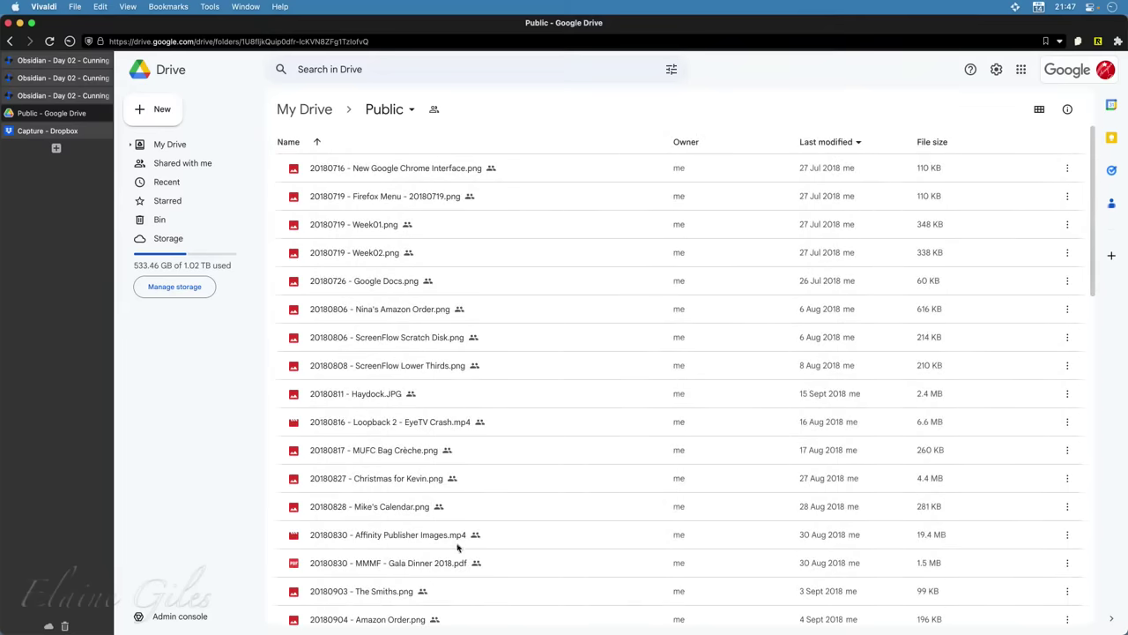
scroll(456, 546, down, 10)
scroll(457, 547, down, 3)
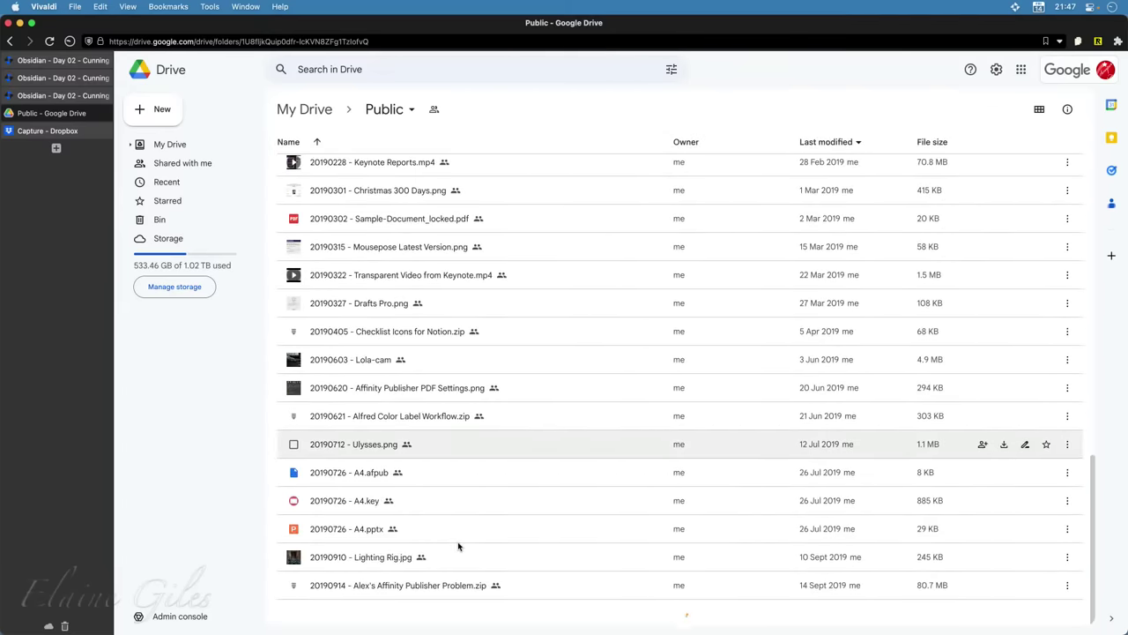
scroll(385, 600, down, 12)
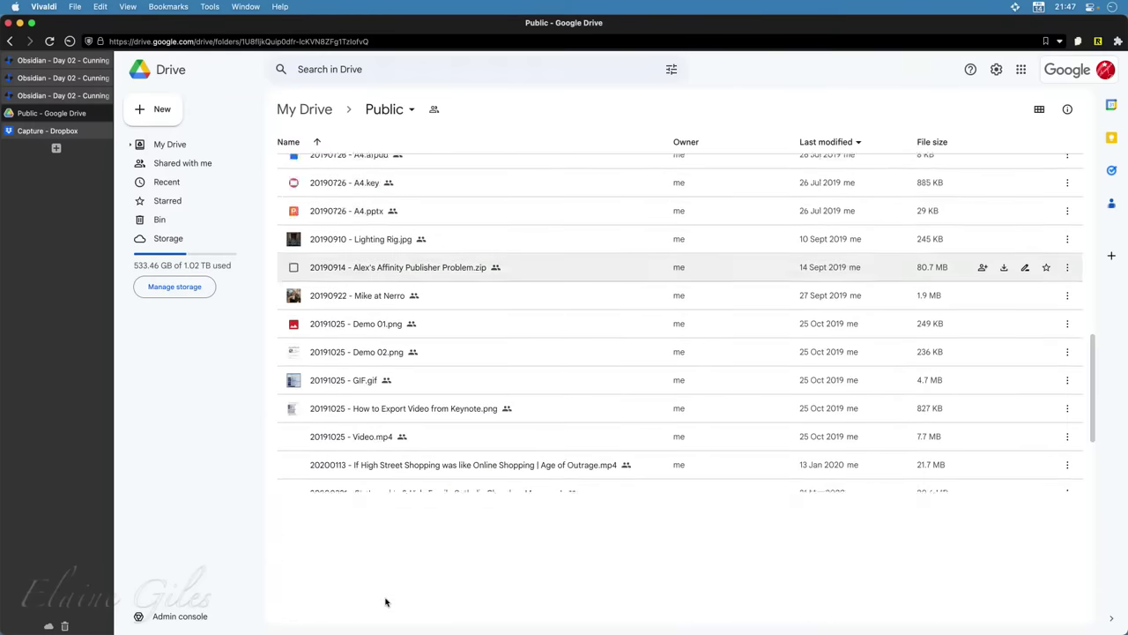
scroll(385, 600, down, 4)
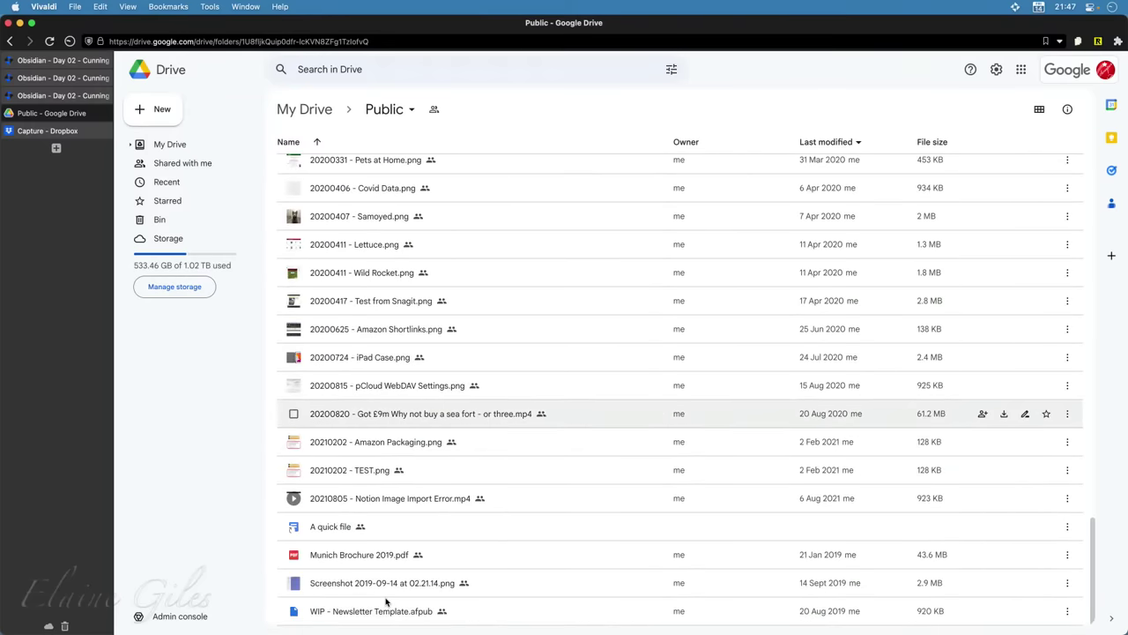
scroll(460, 543, up, 15)
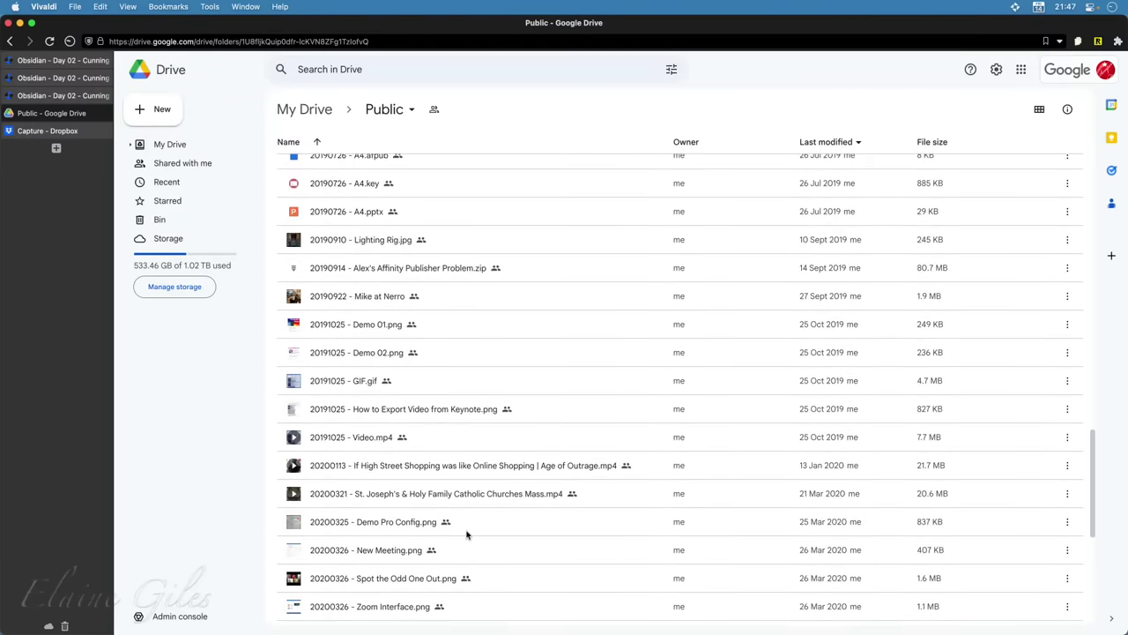
scroll(447, 453, up, 3)
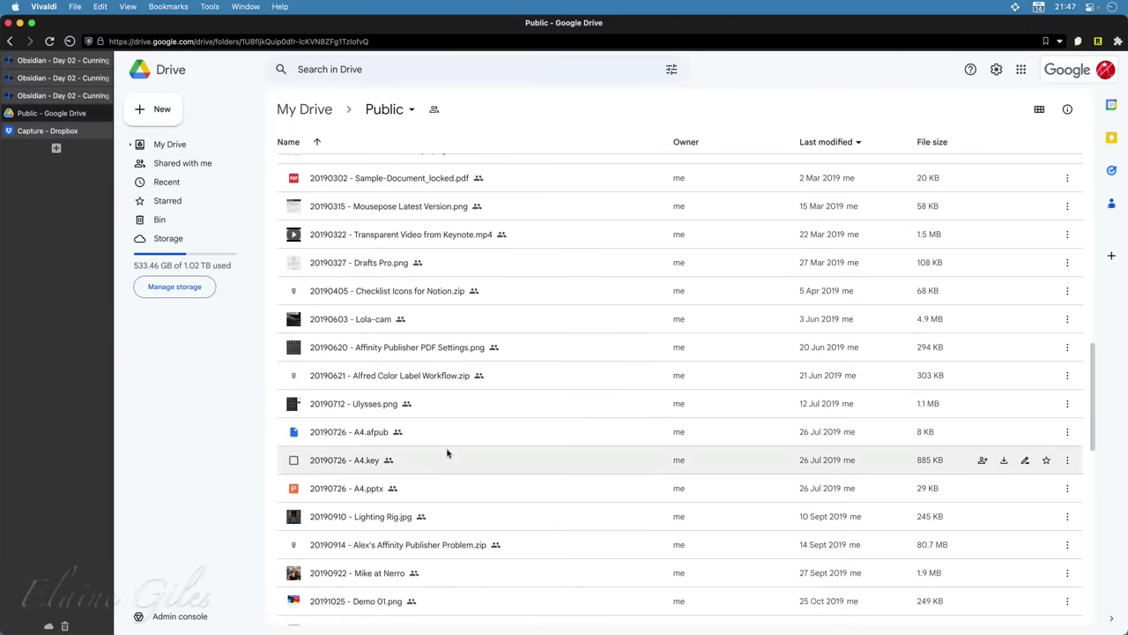
click(385, 558)
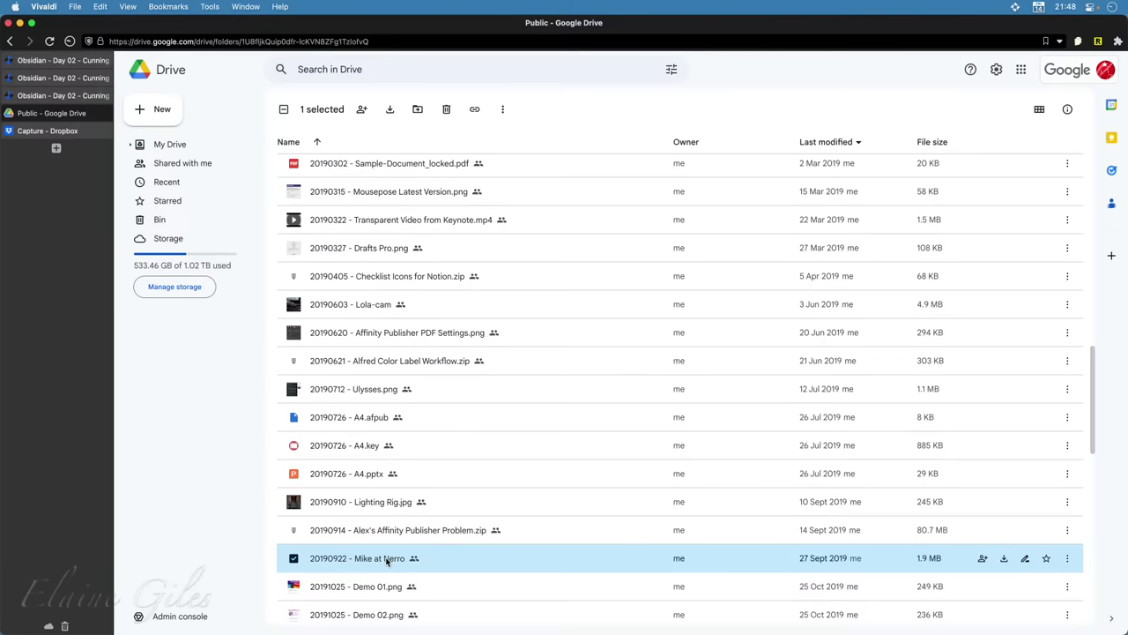
double_click(385, 559)
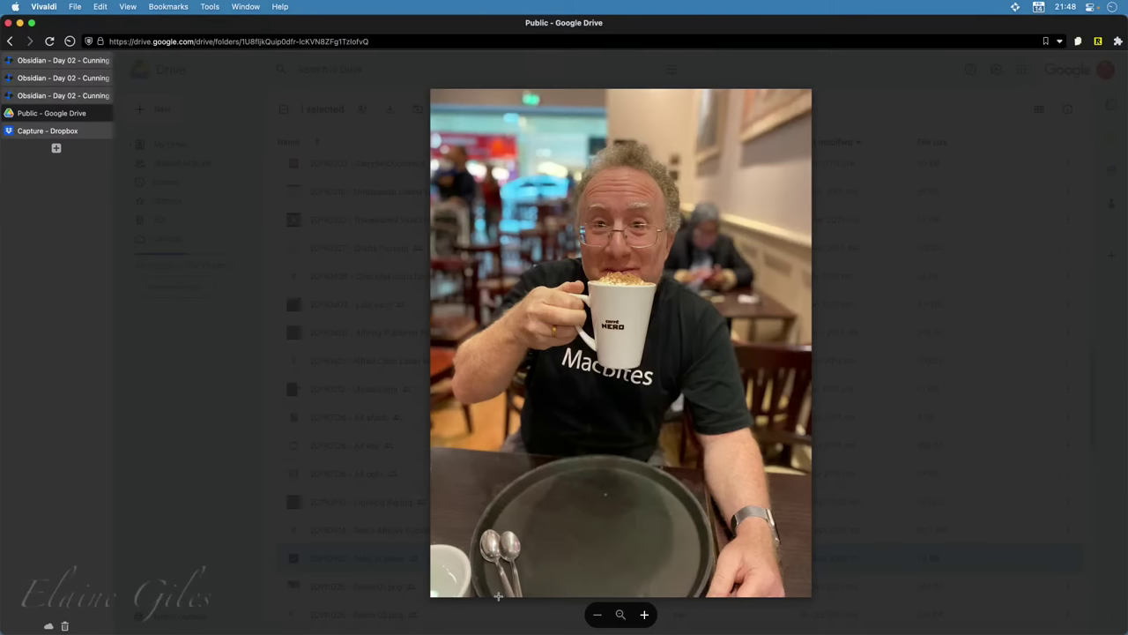
Copy the photo preview page's web address from the address bar
click(384, 41)
key(super+c)
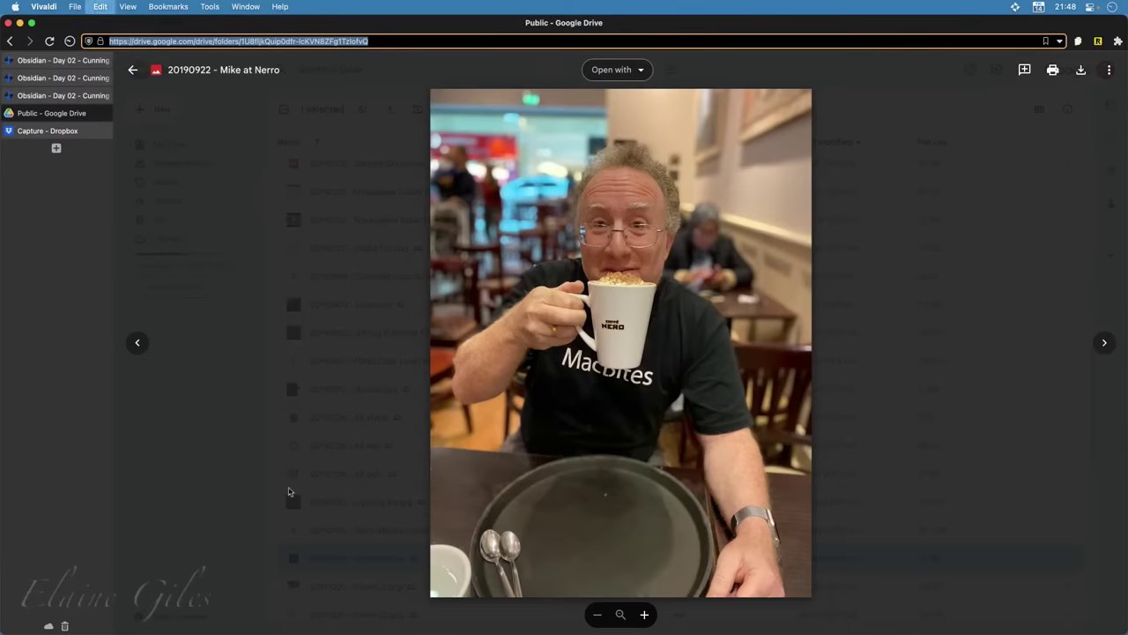
key(alt+space)
In Obsidian, add a trial ![]( embed of the Google Drive address below the Dropbox link
text(o)
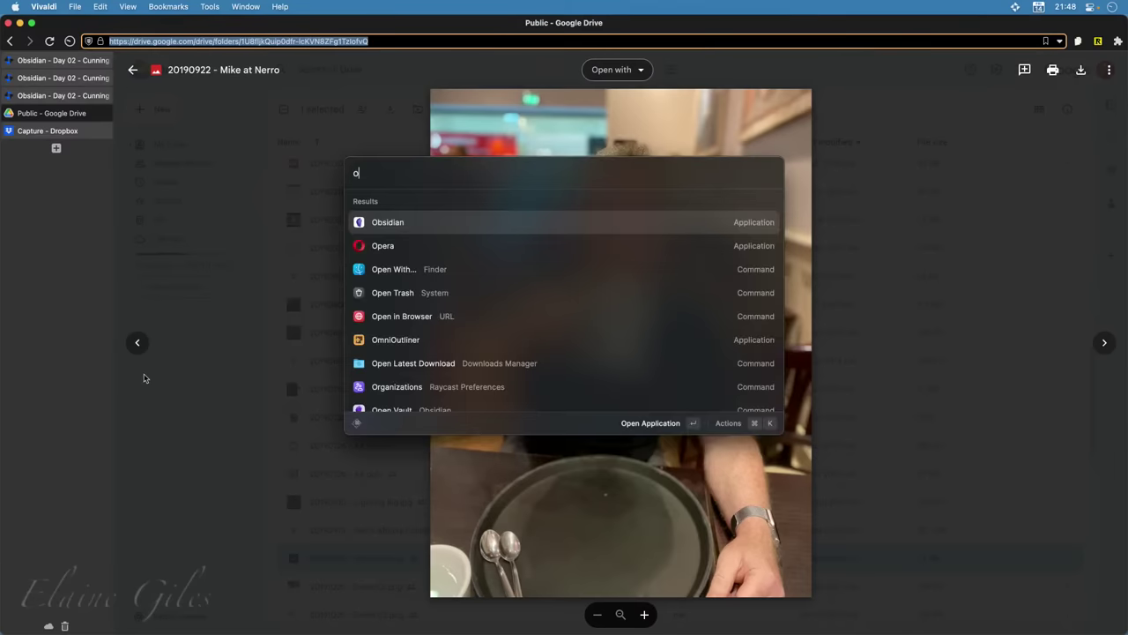
key(Return)
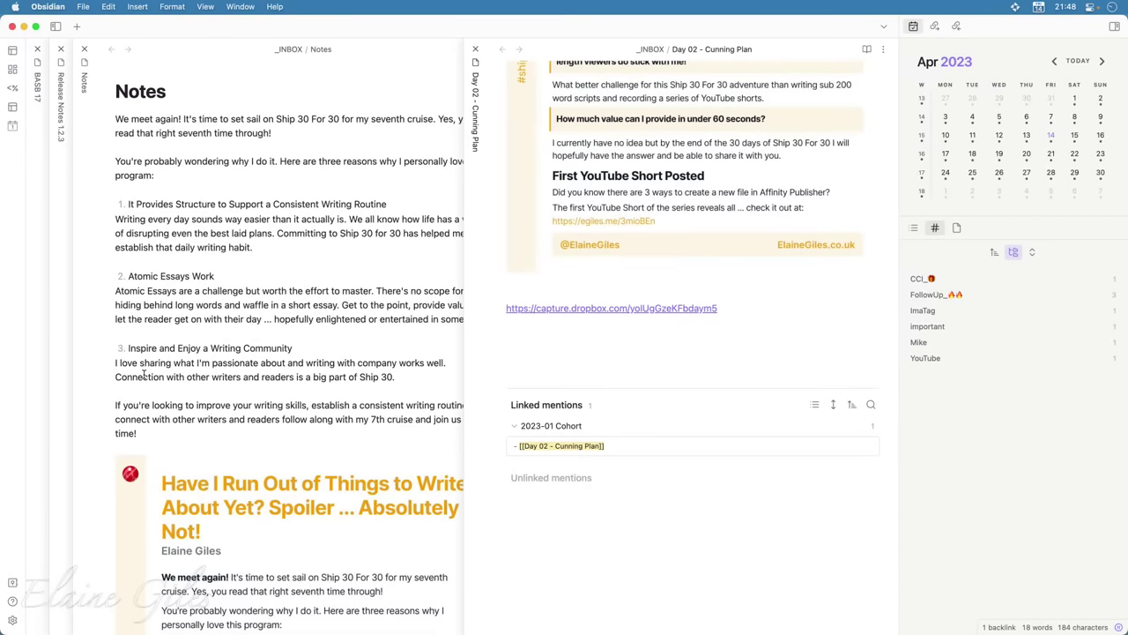
key(Return)
key(Return)
text(!)
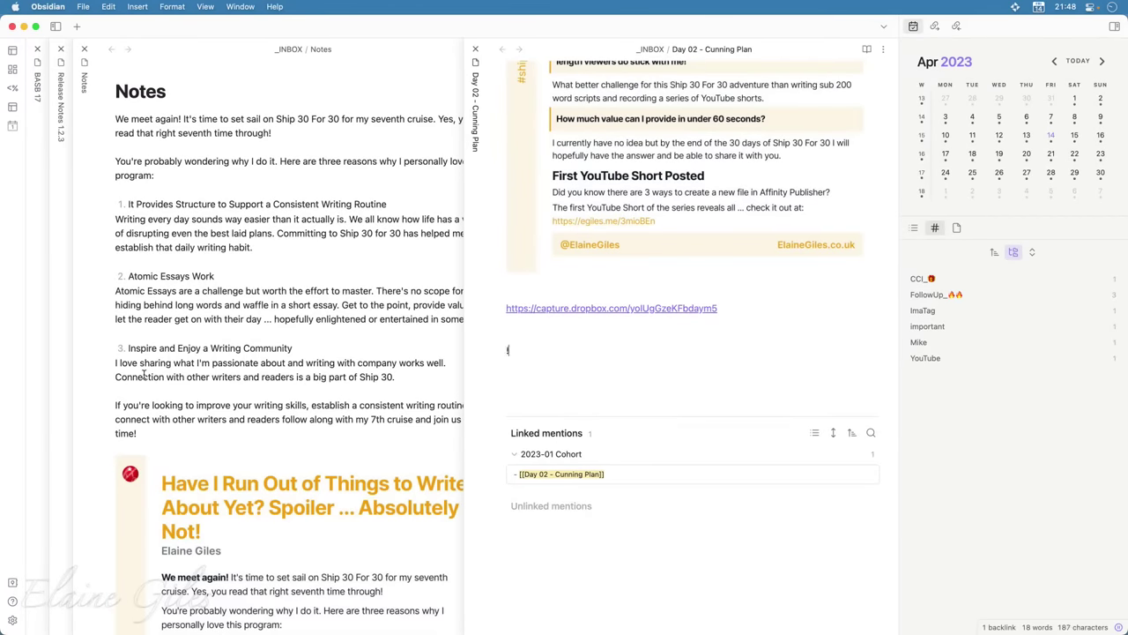
text([]()
key(super+v)
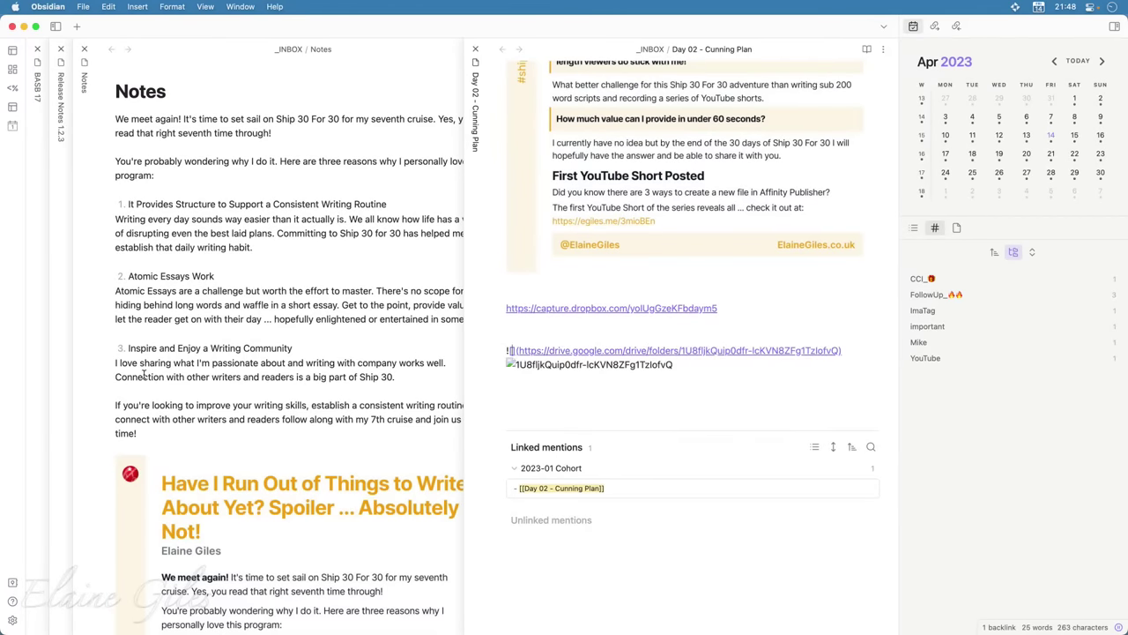
Delete the Google Drive embed line, keeping only the Dropbox link, and return to Vivaldi
key(super+shift+Left)
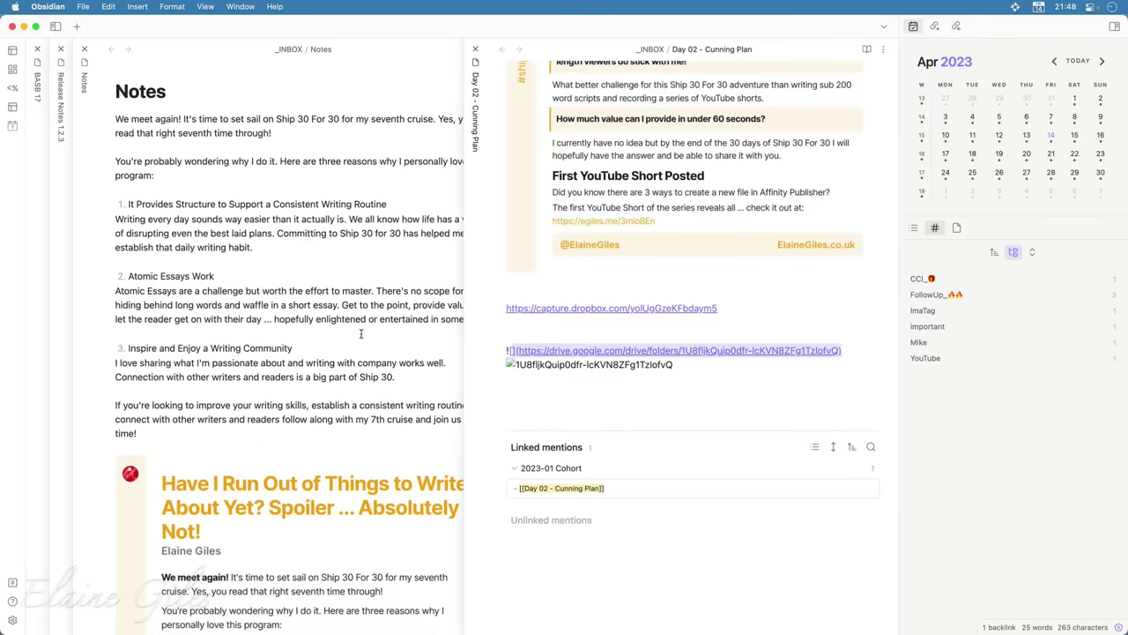
click(670, 375)
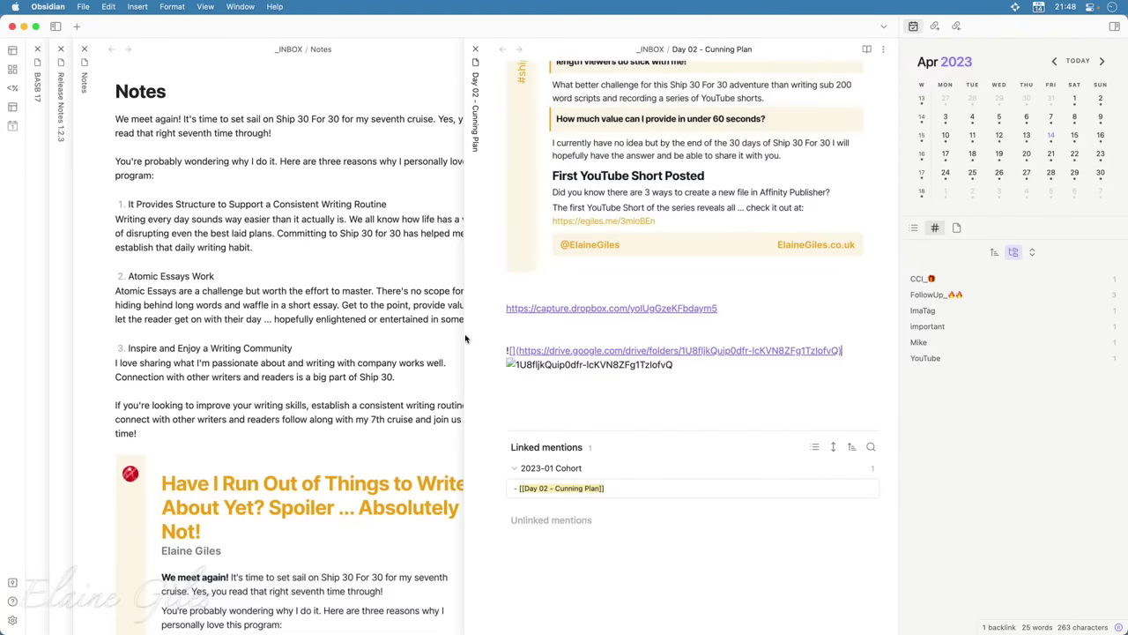
drag(526, 333, 535, 414)
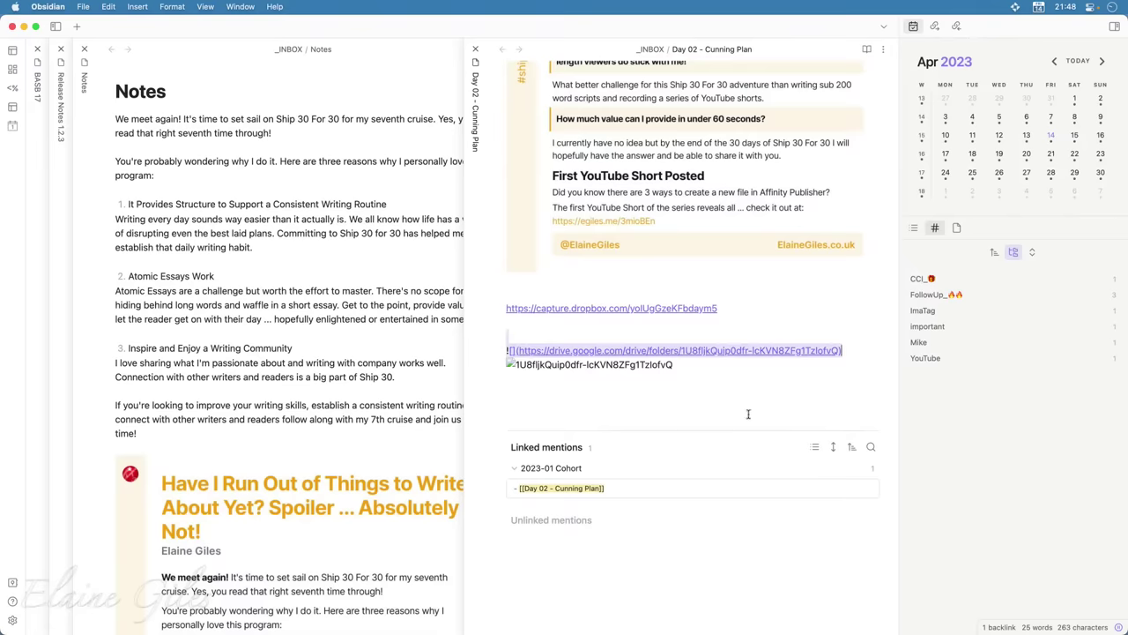
key(BackSpace)
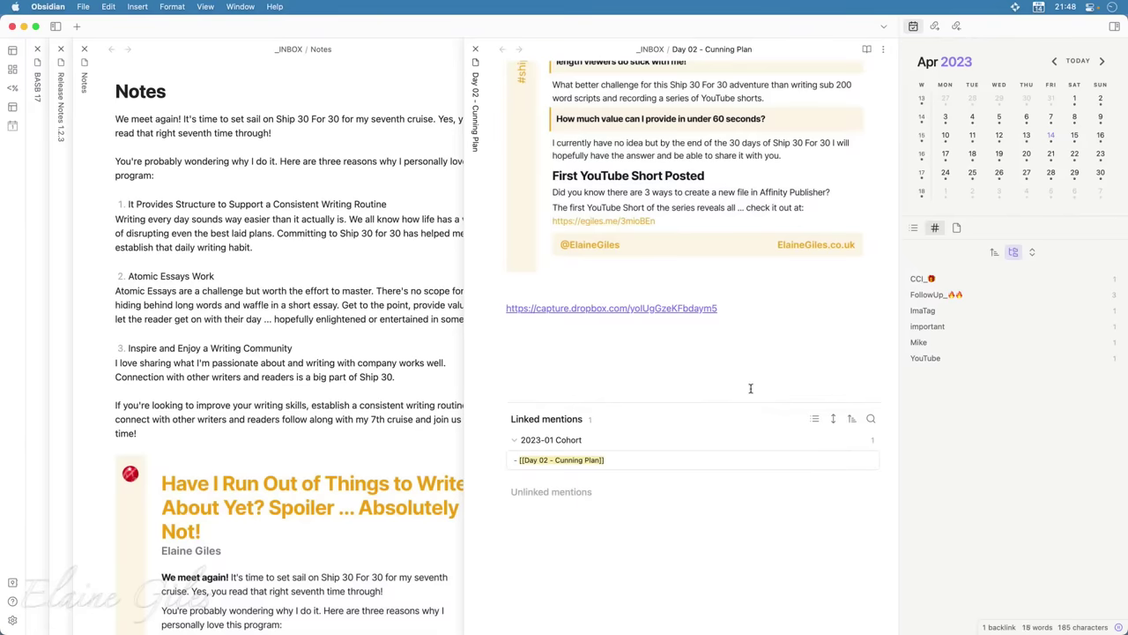
key(super+Tab)
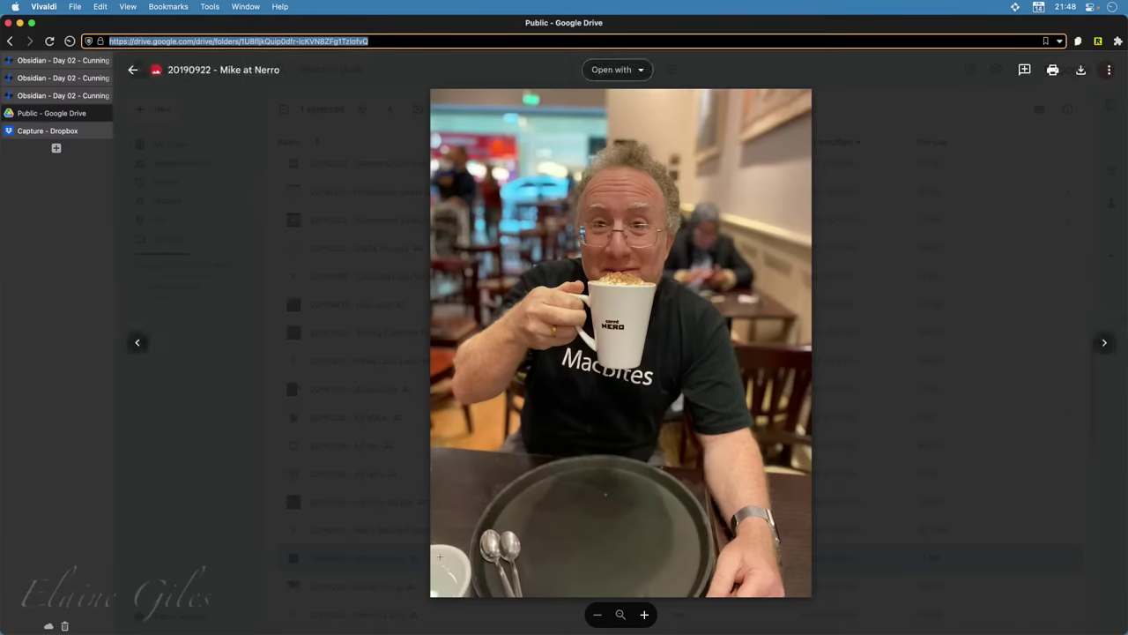
Close the Mike at Nerro preview, then preview and close Samoyed.png further down the Public folder
click(240, 395)
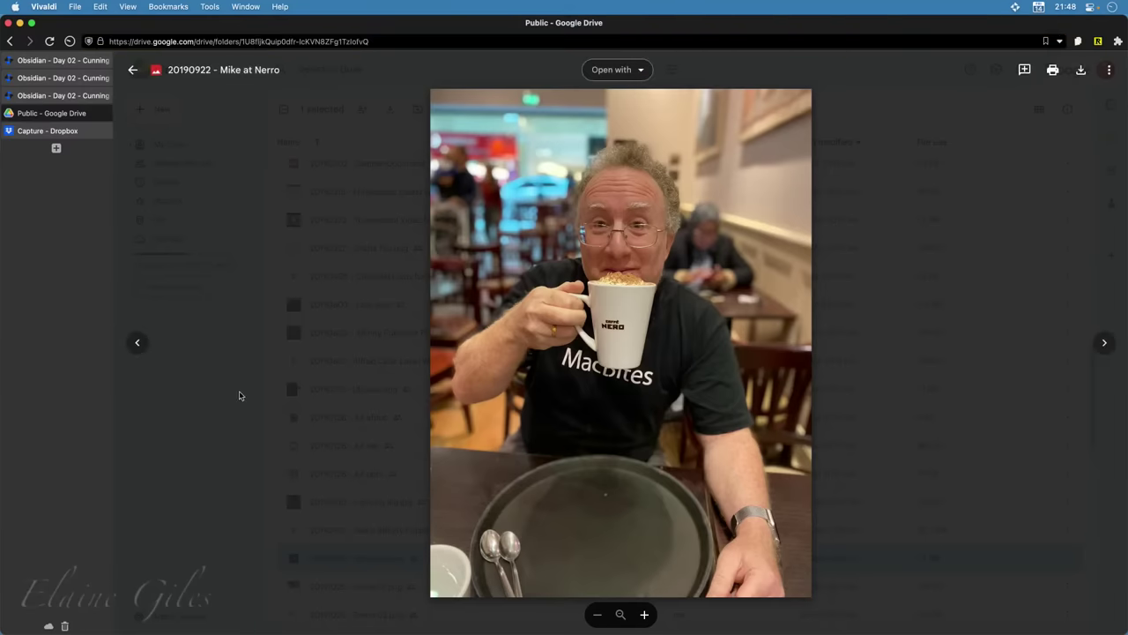
click(240, 396)
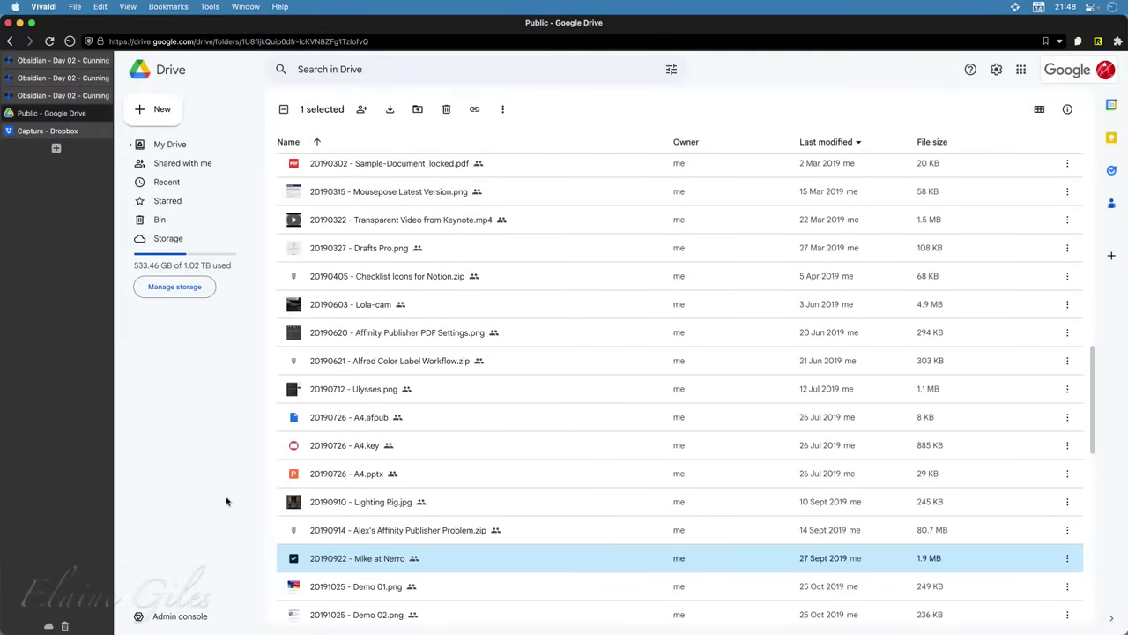
scroll(516, 526, down, 5)
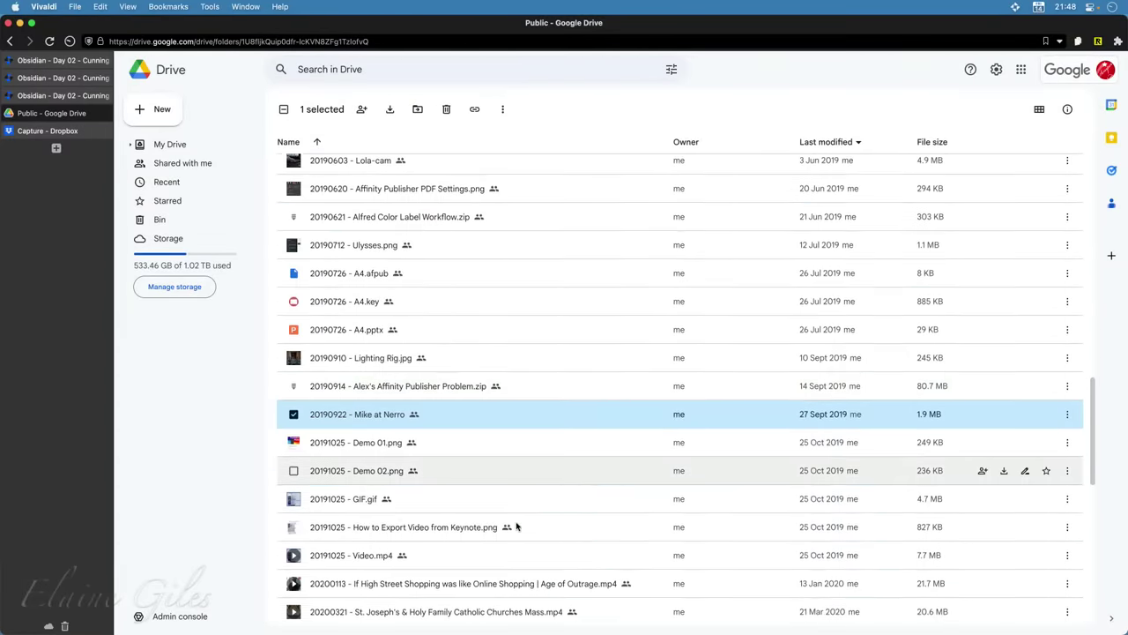
scroll(516, 526, down, 6)
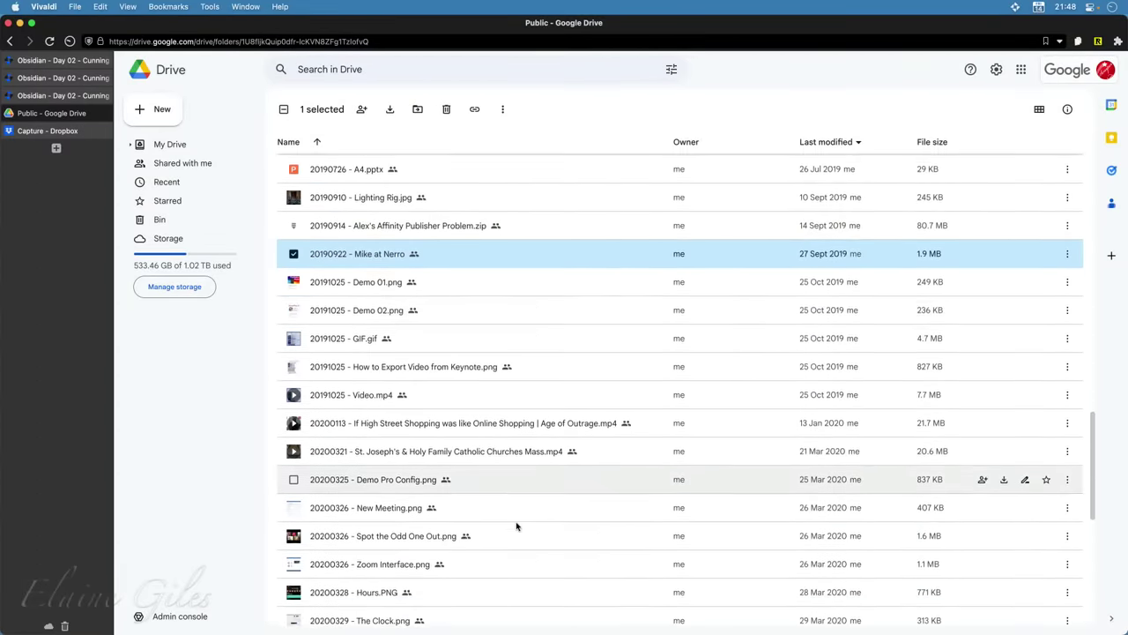
scroll(516, 526, down, 3)
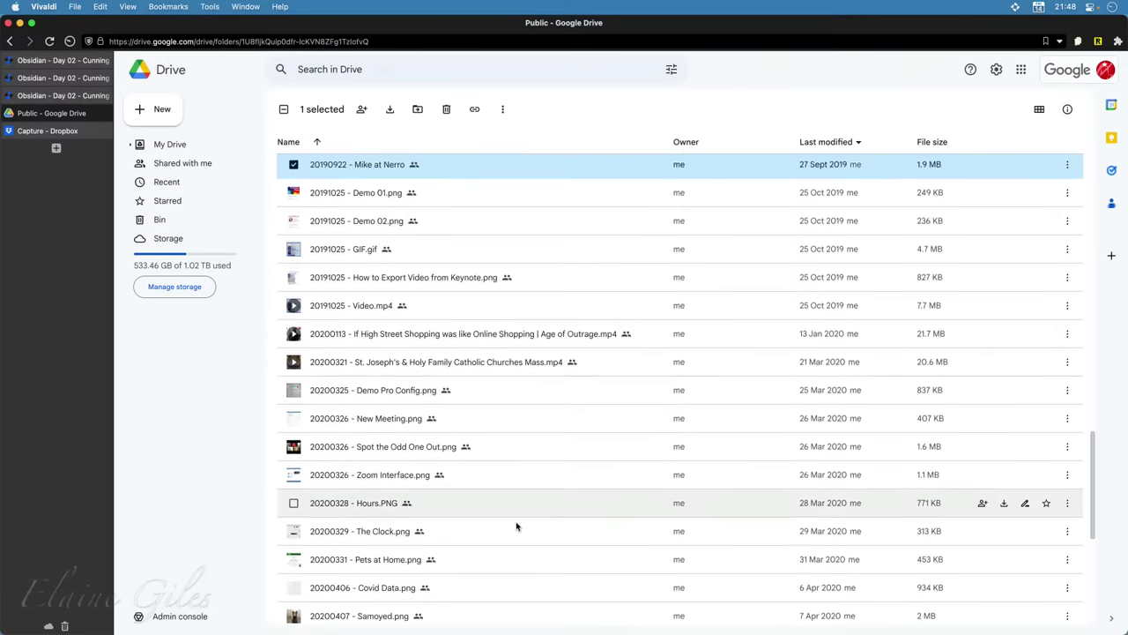
scroll(517, 527, down, 2)
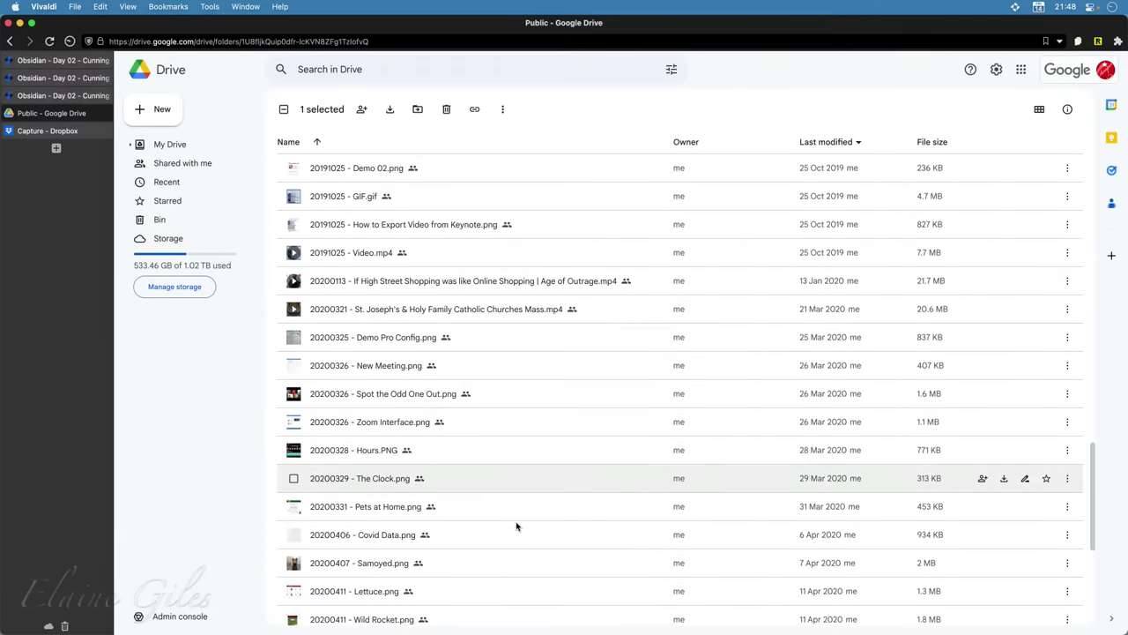
scroll(517, 526, down, 4)
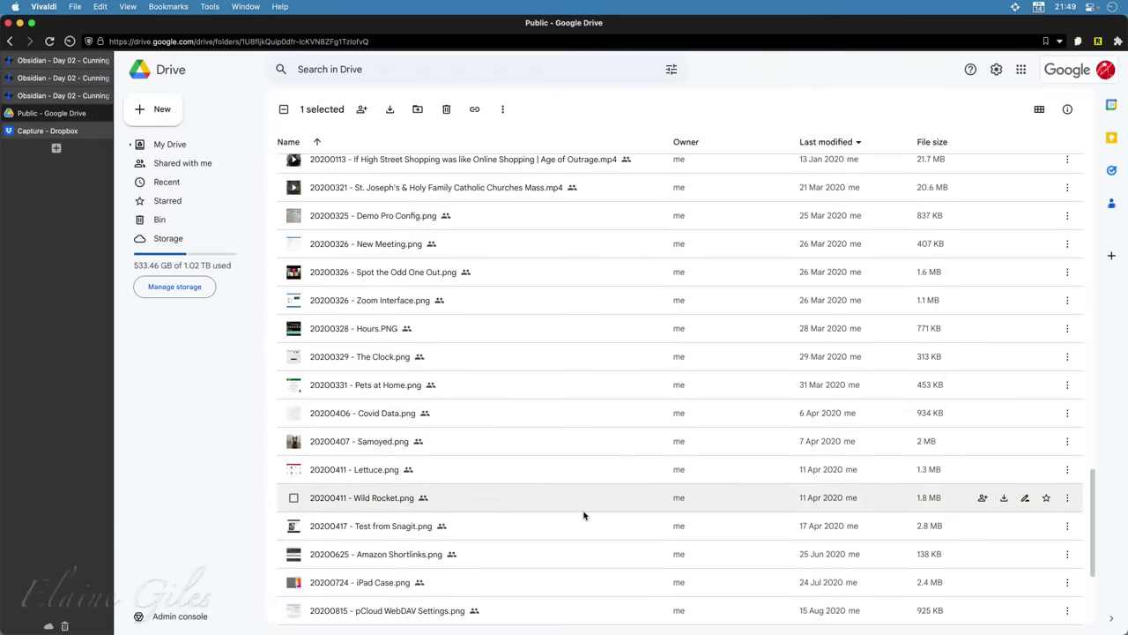
double_click(471, 444)
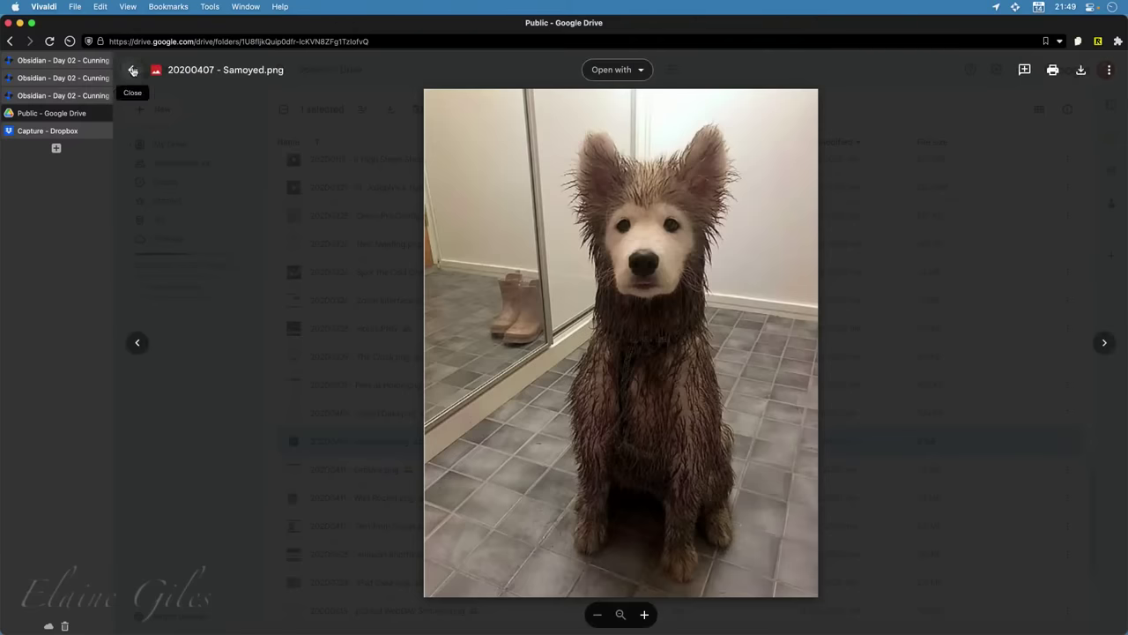
click(132, 70)
Find and preview the 20181022 - Ollie IMG_3332.jpg dog photo
scroll(643, 591, down, 3)
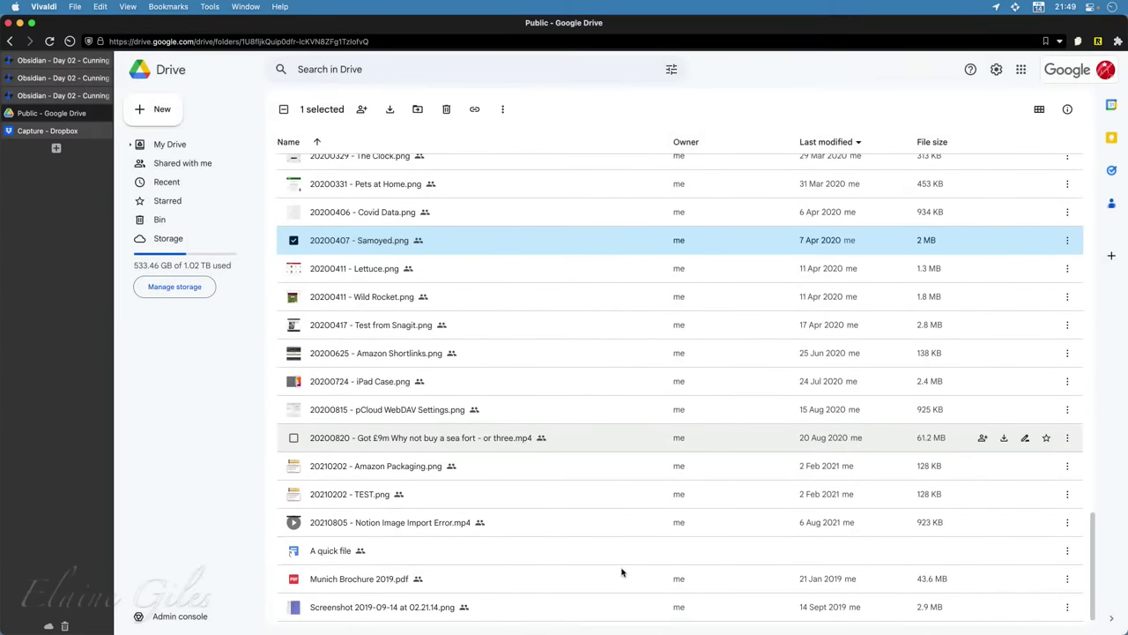
scroll(622, 572, down, 1)
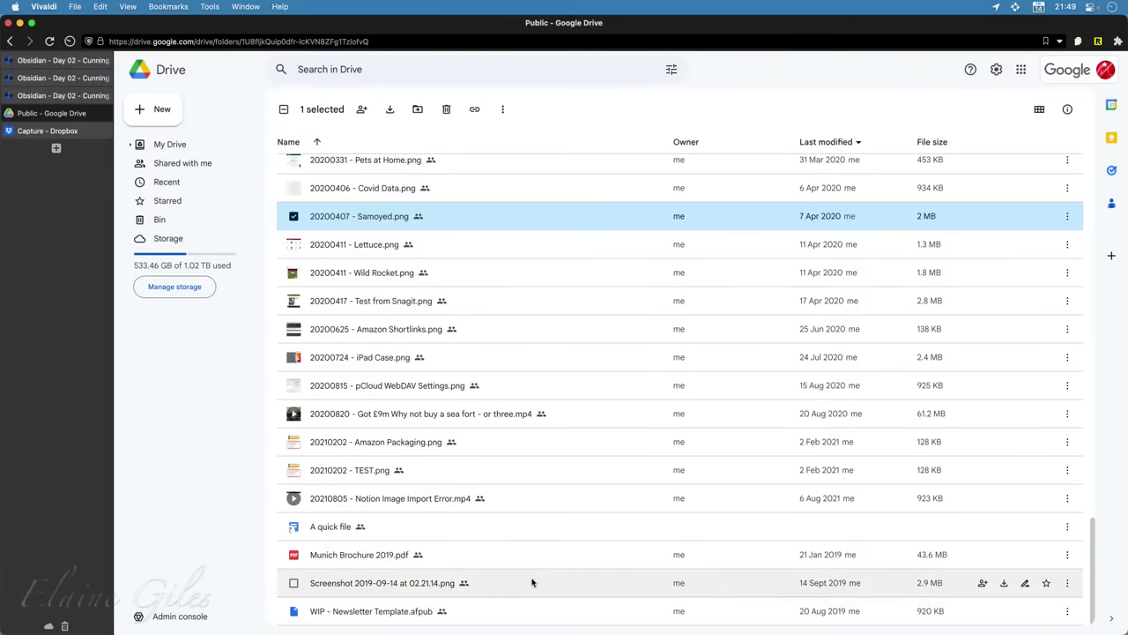
scroll(527, 582, up, 3)
scroll(507, 541, up, 7)
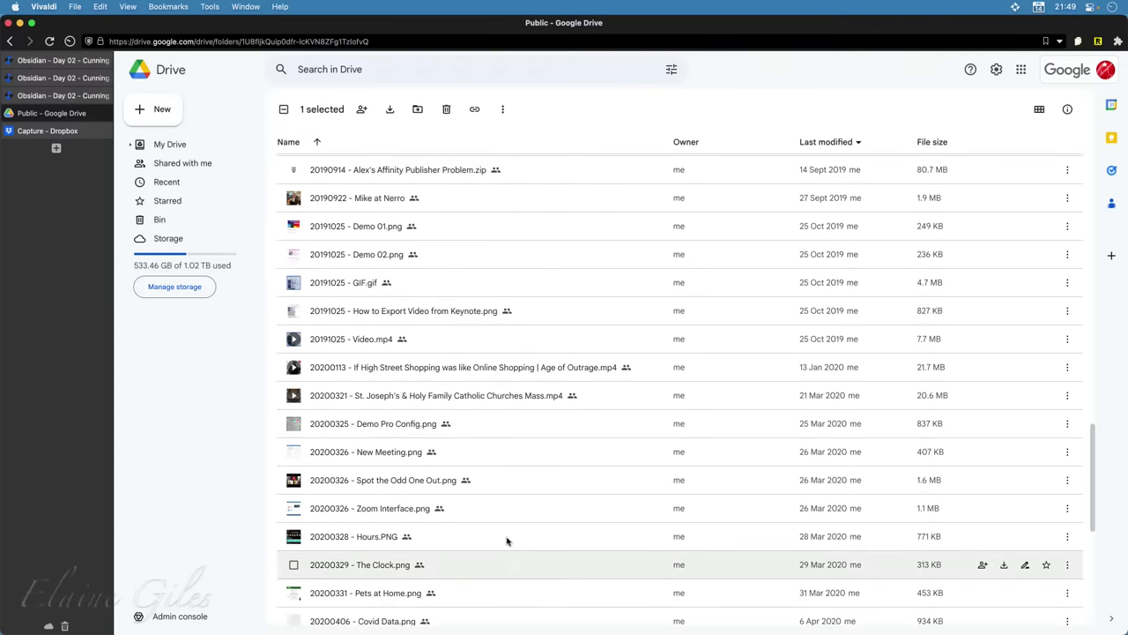
scroll(506, 541, up, 11)
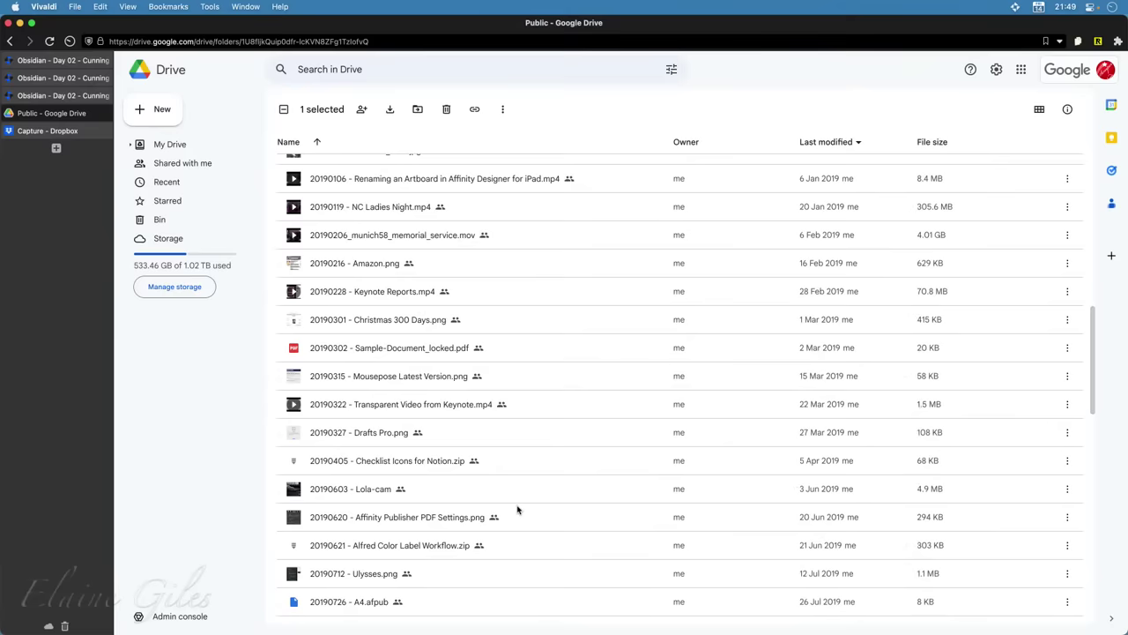
scroll(517, 509, up, 2)
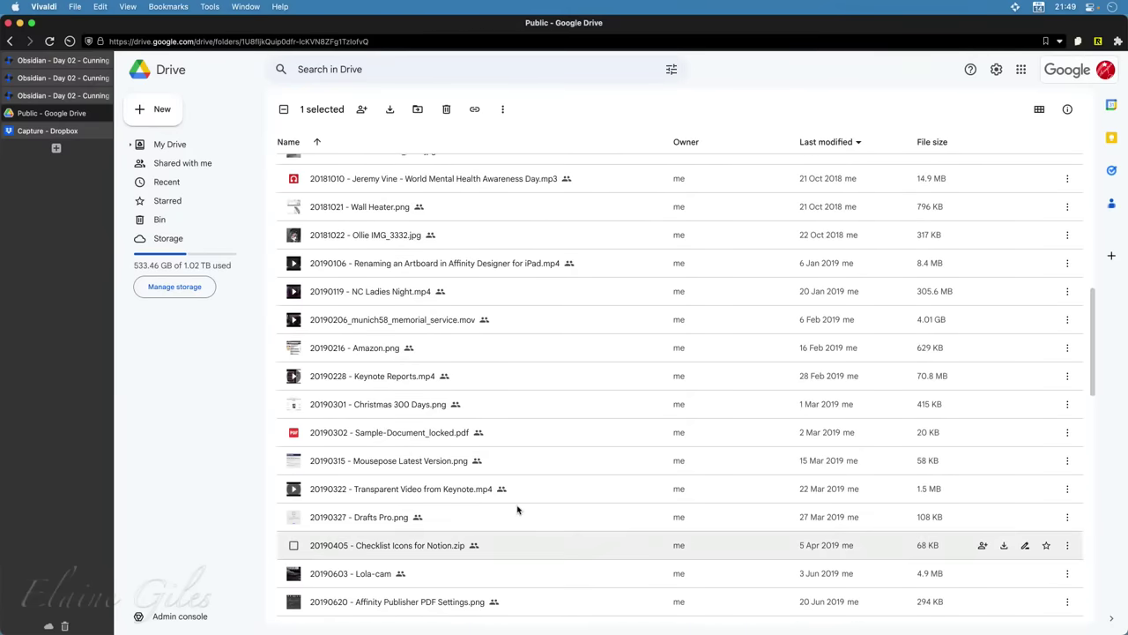
scroll(518, 510, up, 2)
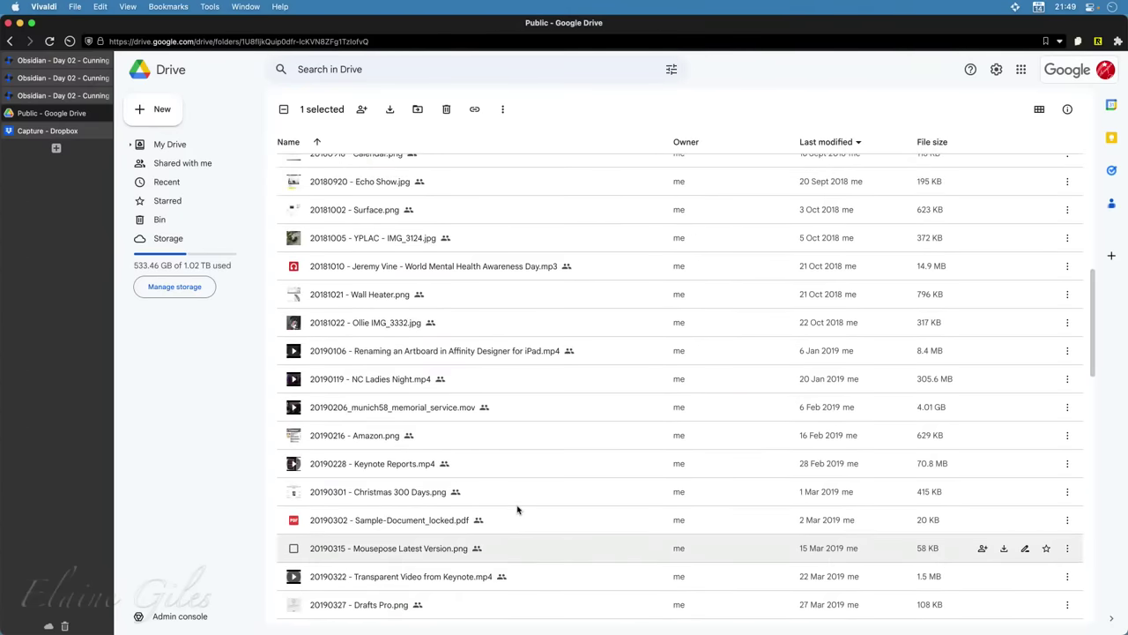
click(398, 324)
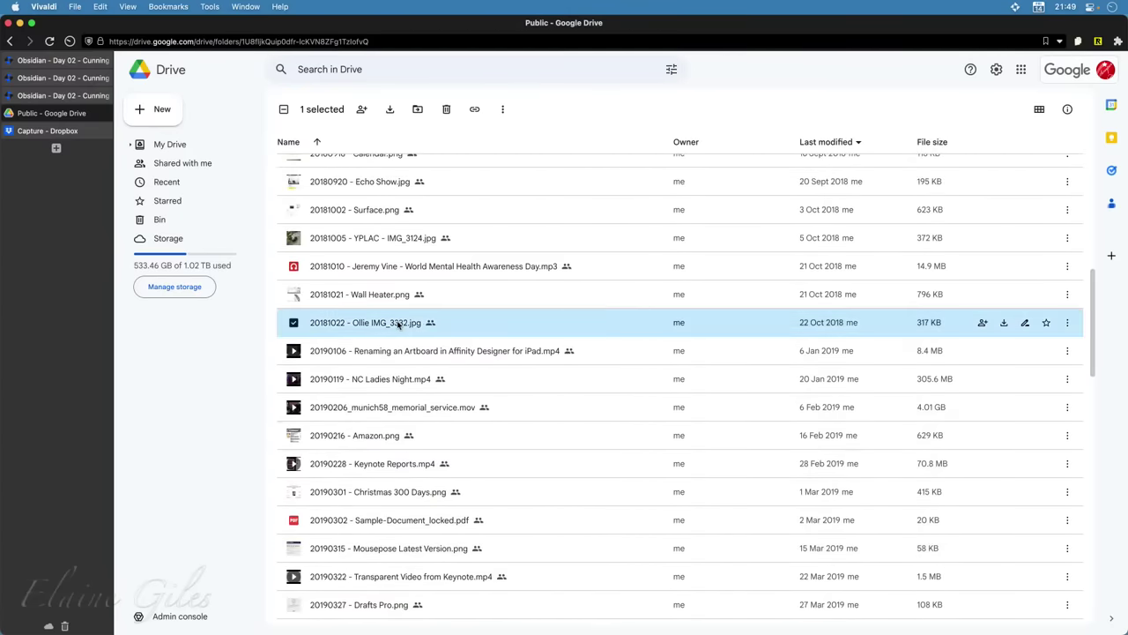
double_click(398, 323)
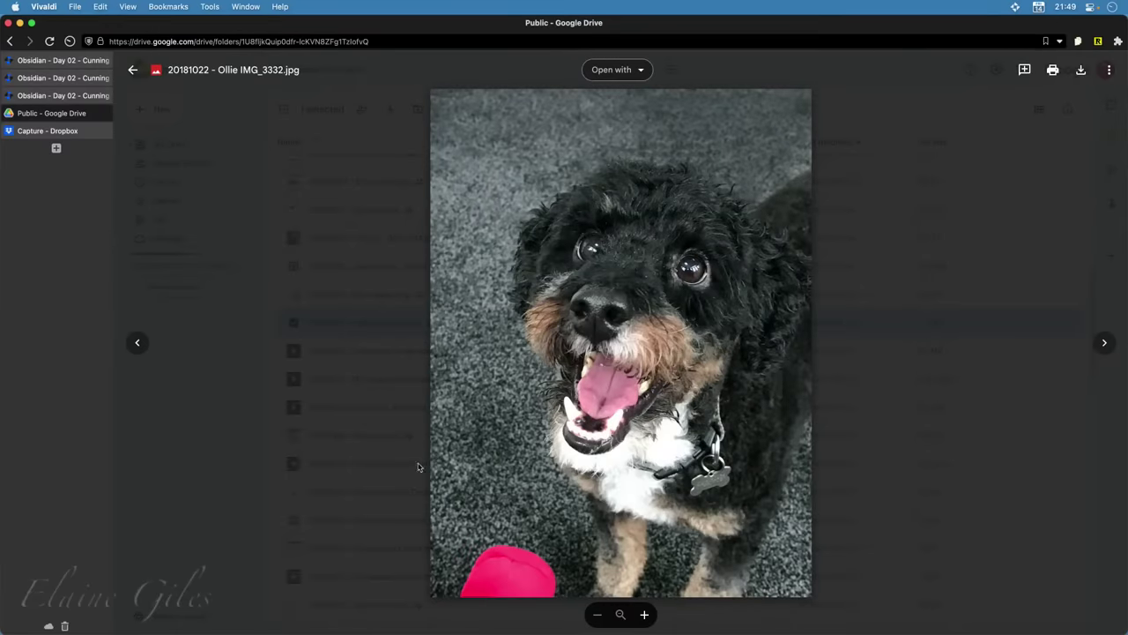
Close the Ollie preview and scroll back to the top of the Public file list
click(383, 431)
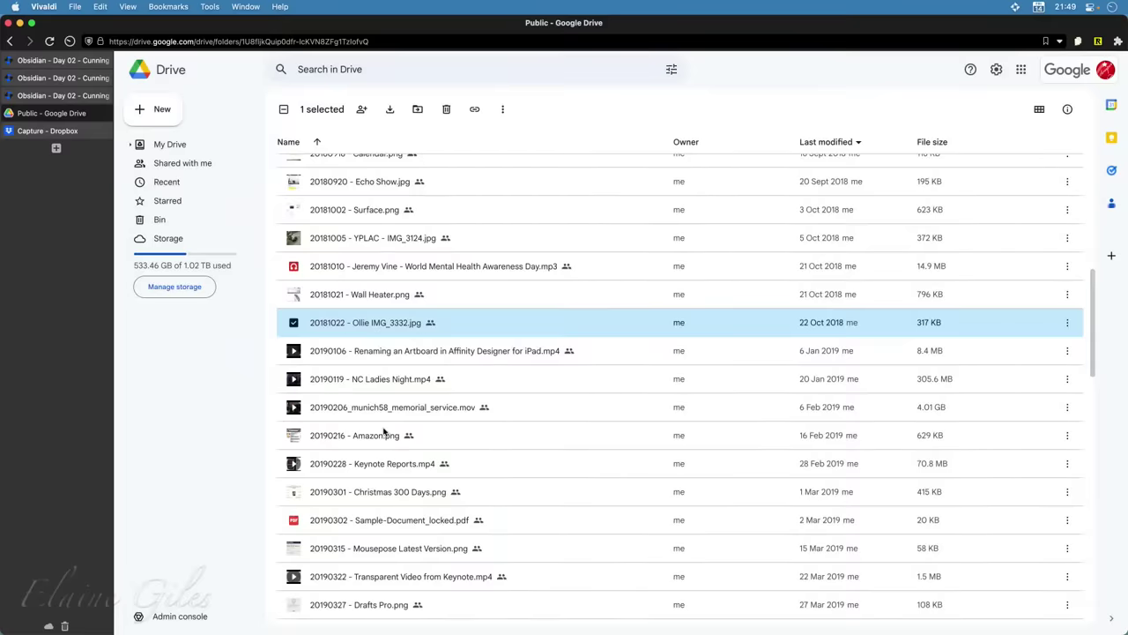
scroll(481, 465, up, 1)
scroll(481, 465, up, 1)
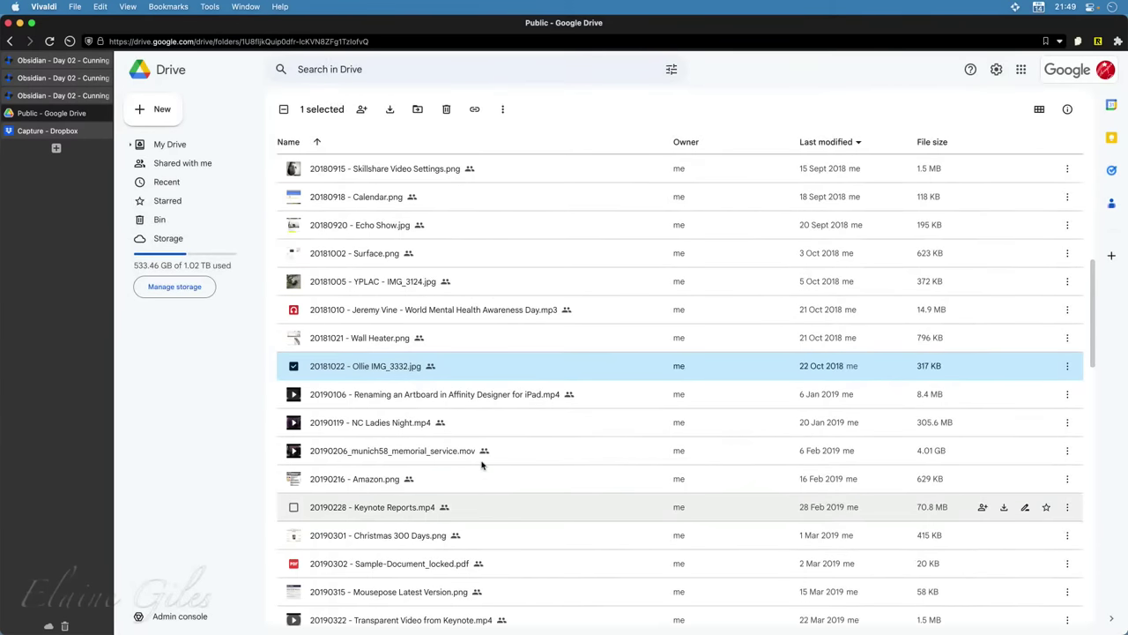
scroll(482, 466, up, 1)
scroll(482, 465, up, 2)
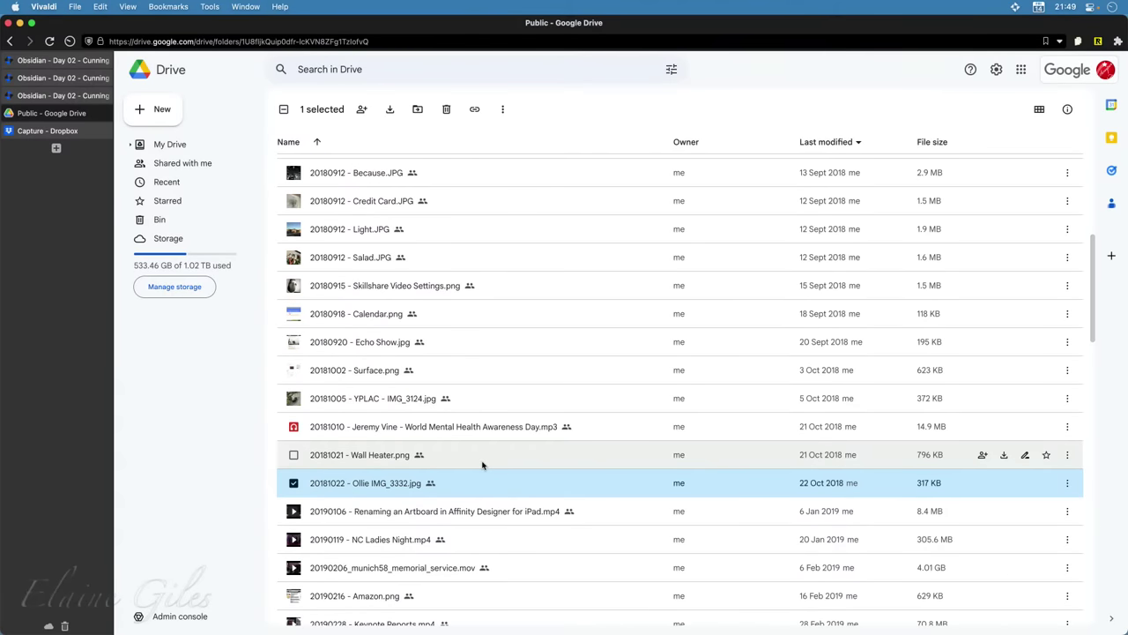
scroll(483, 465, up, 3)
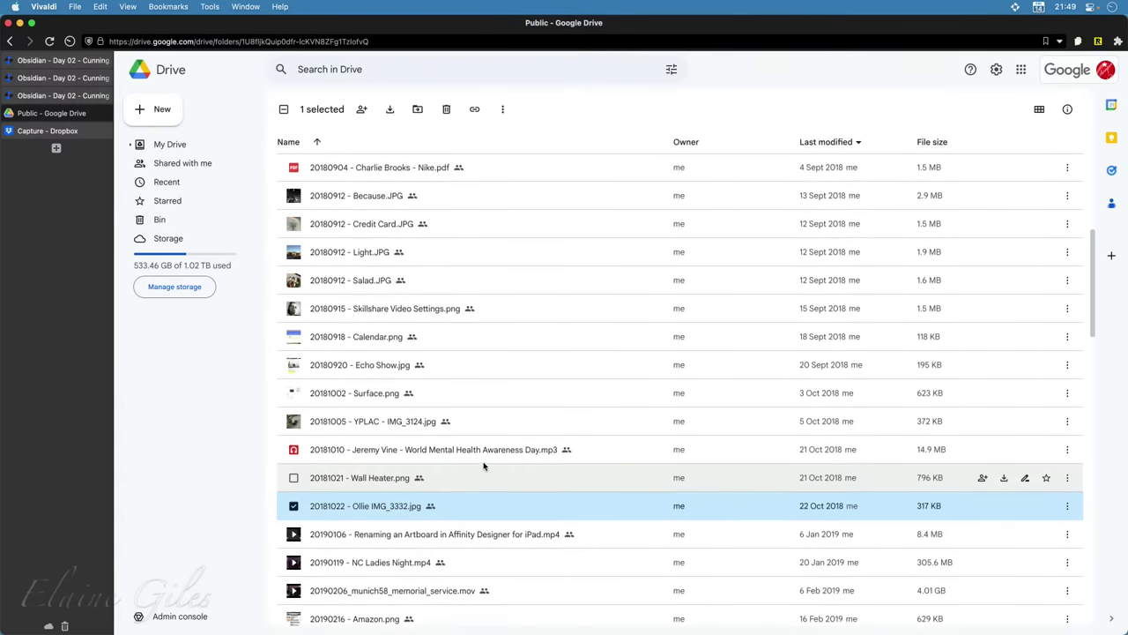
scroll(483, 466, up, 8)
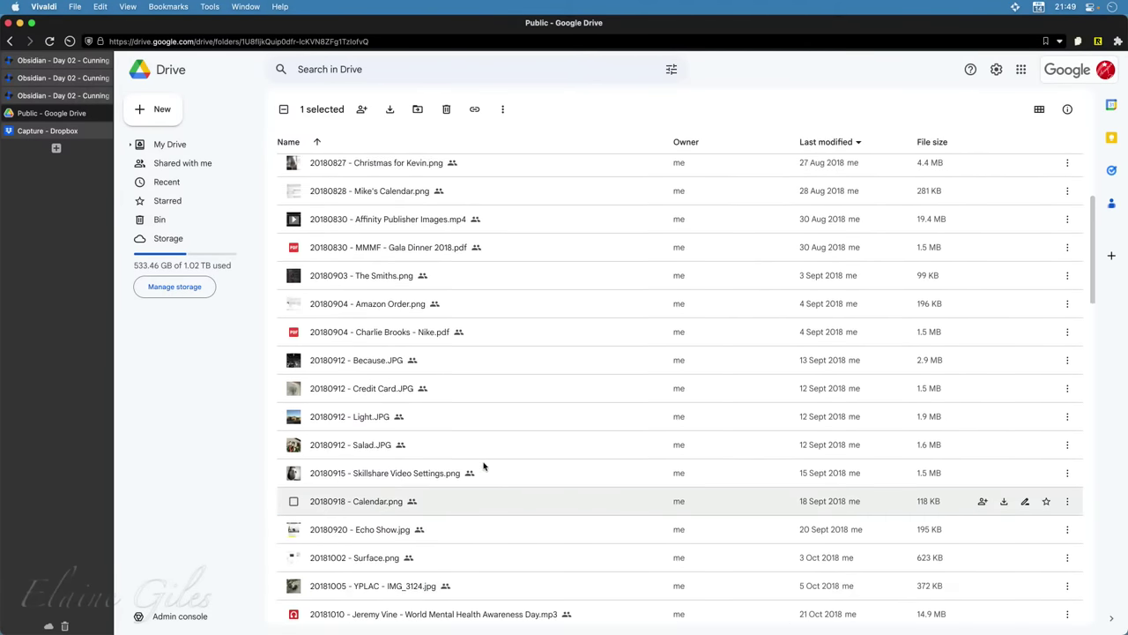
scroll(483, 465, up, 3)
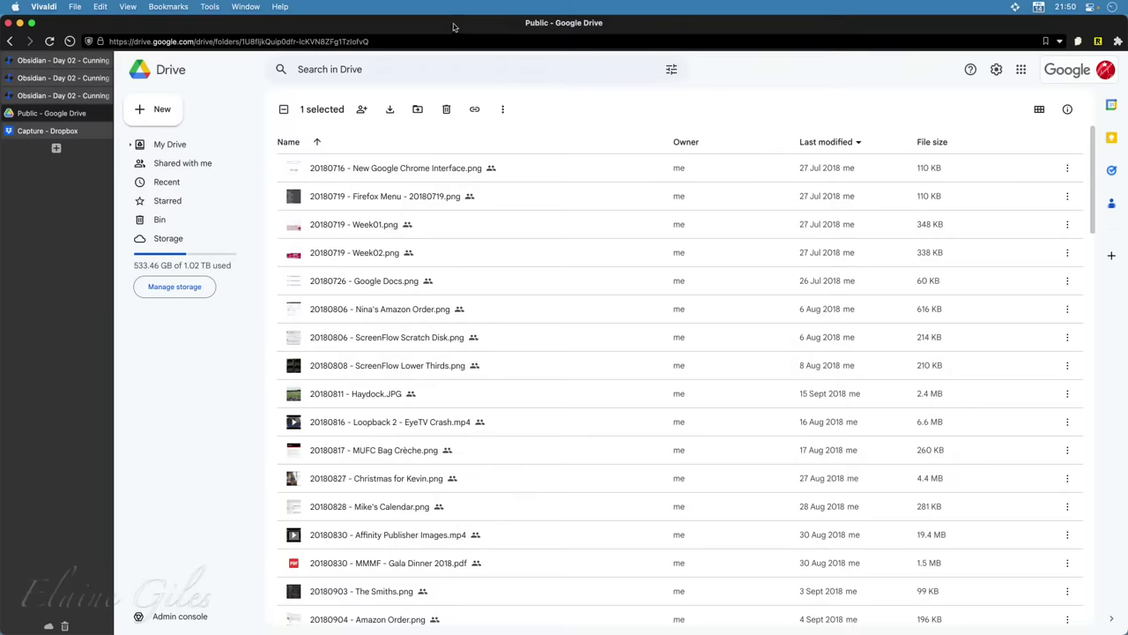
Hide Vivaldi and launch Snagit 2023 by searching 'snag' in Raycast
key(F11)
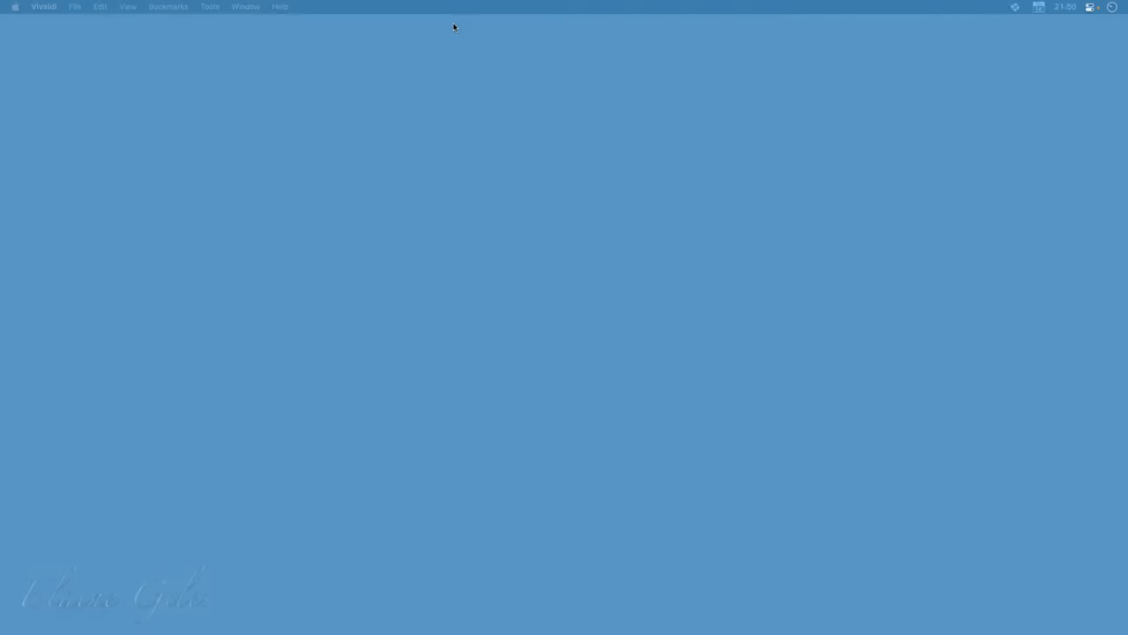
key(alt+space)
text(snag)
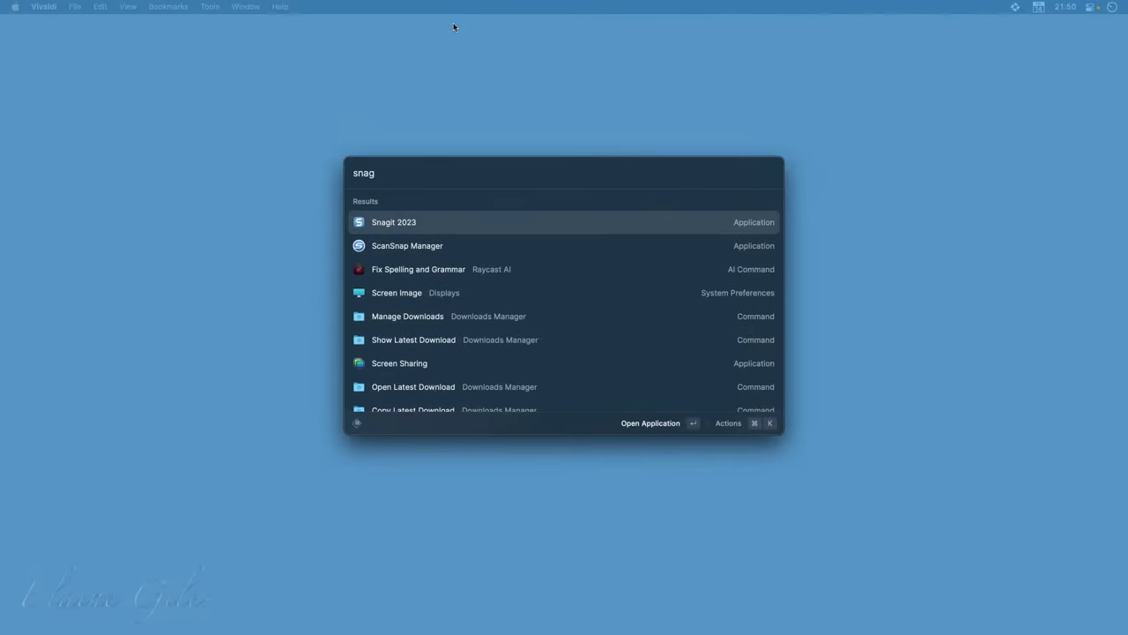
key(Return)
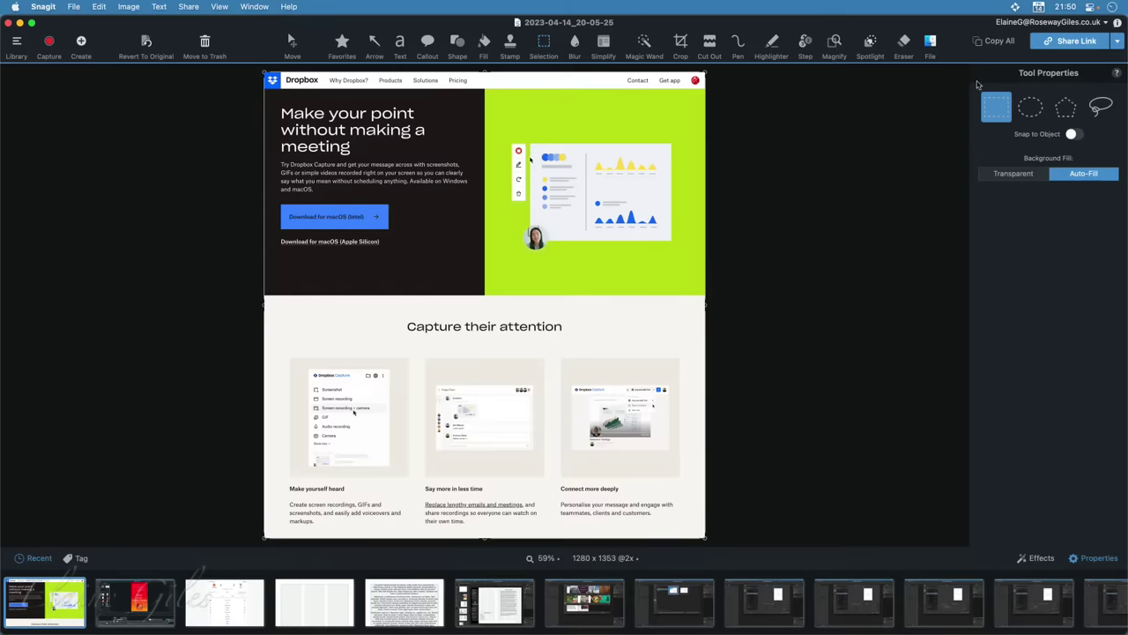
click(1118, 42)
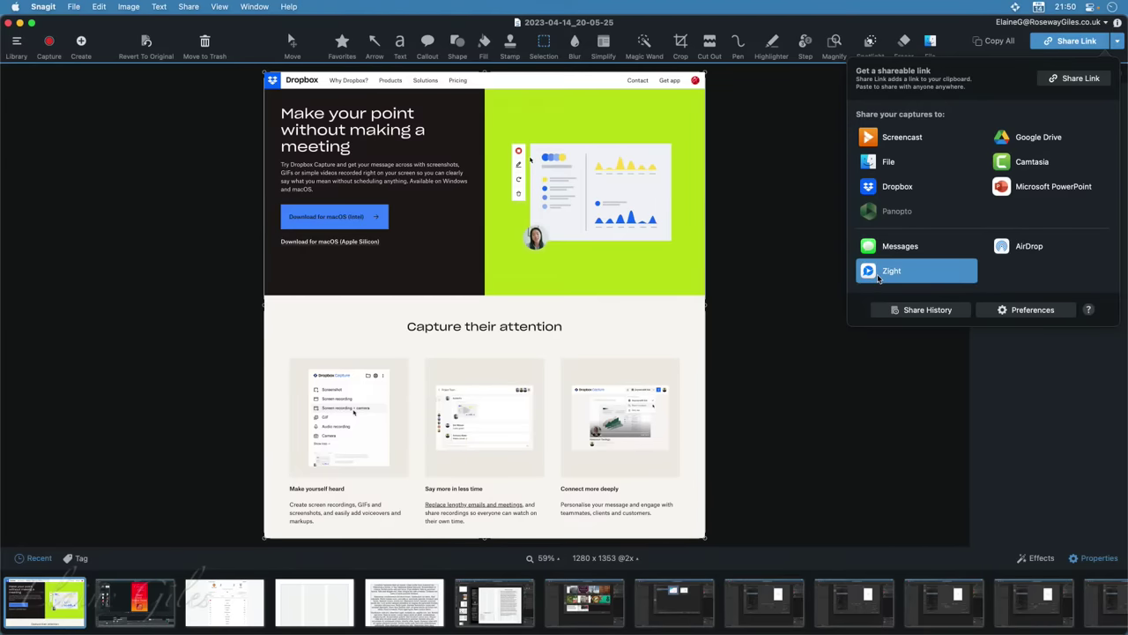
click(879, 279)
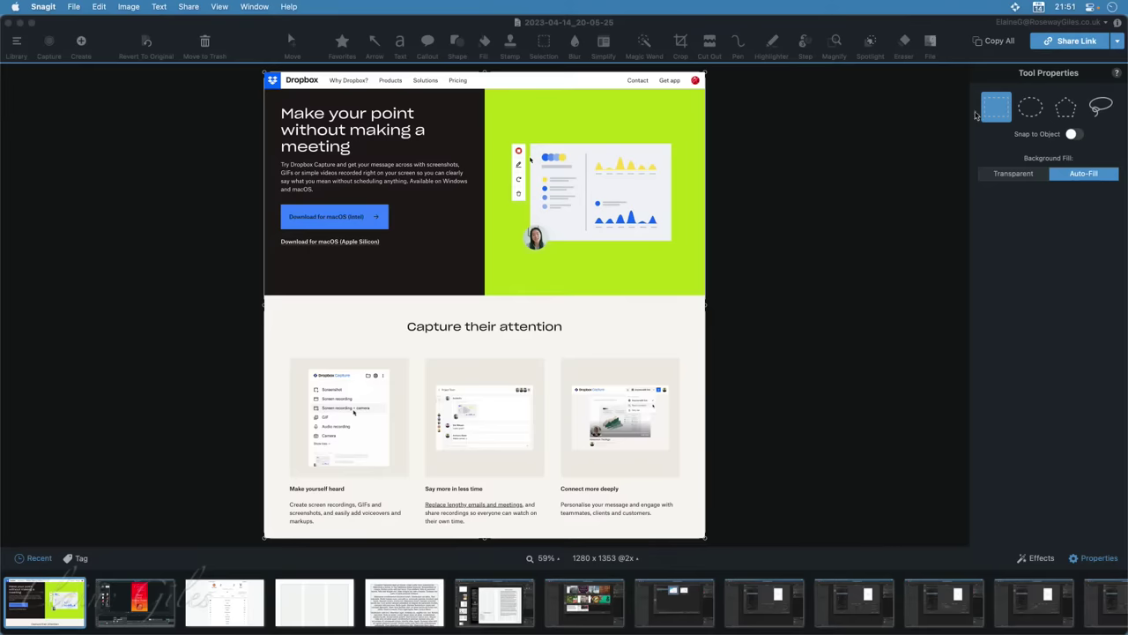
click(1122, 51)
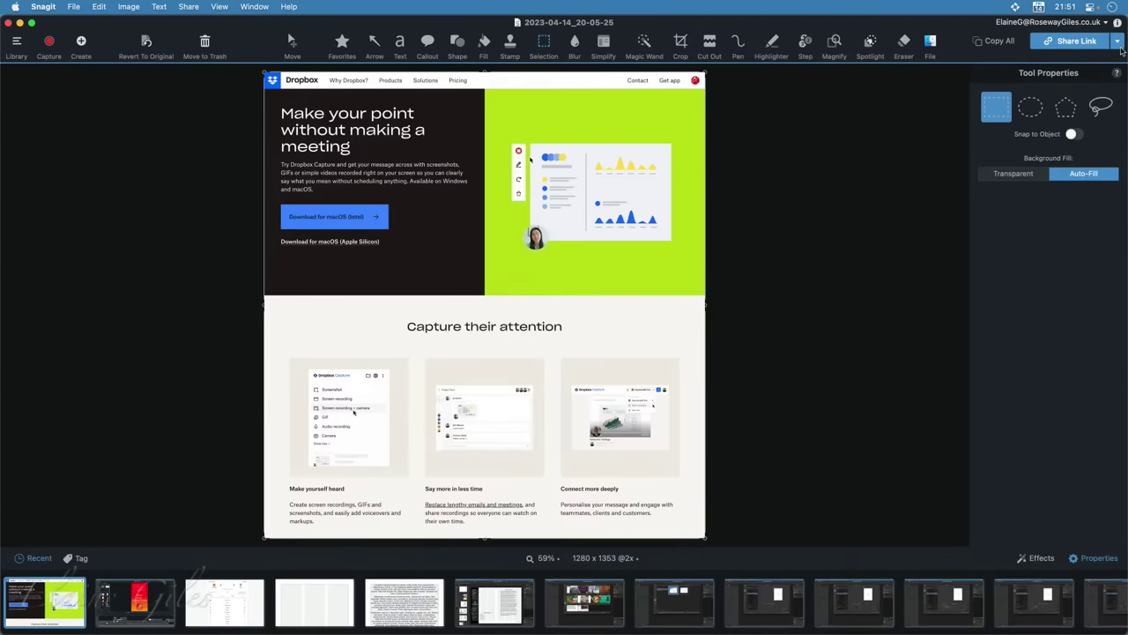
click(1120, 46)
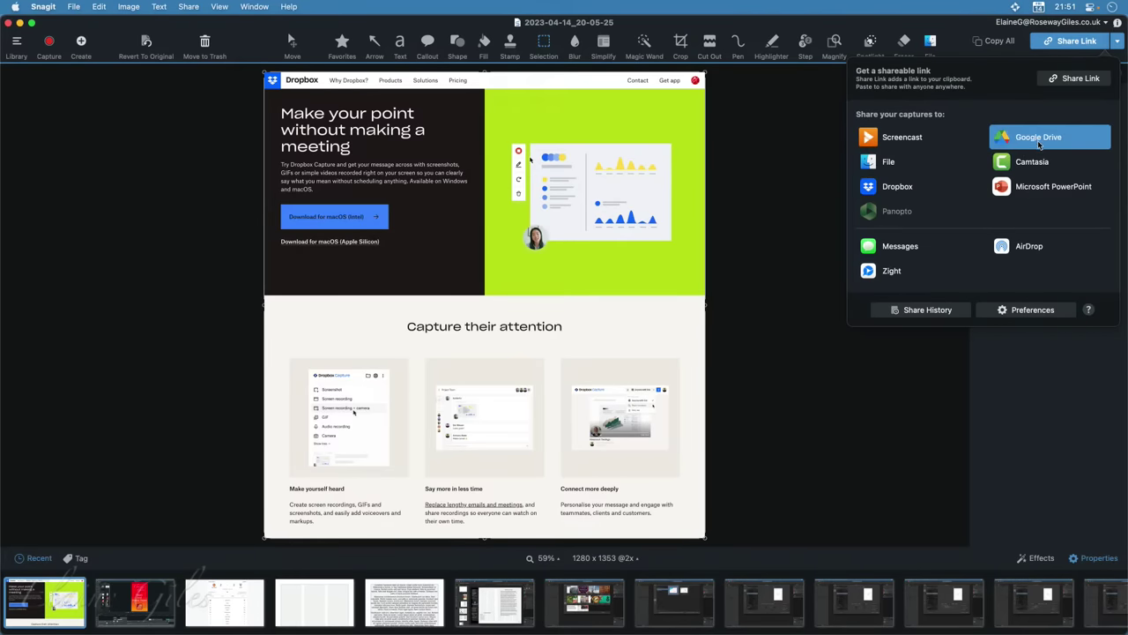
click(1039, 146)
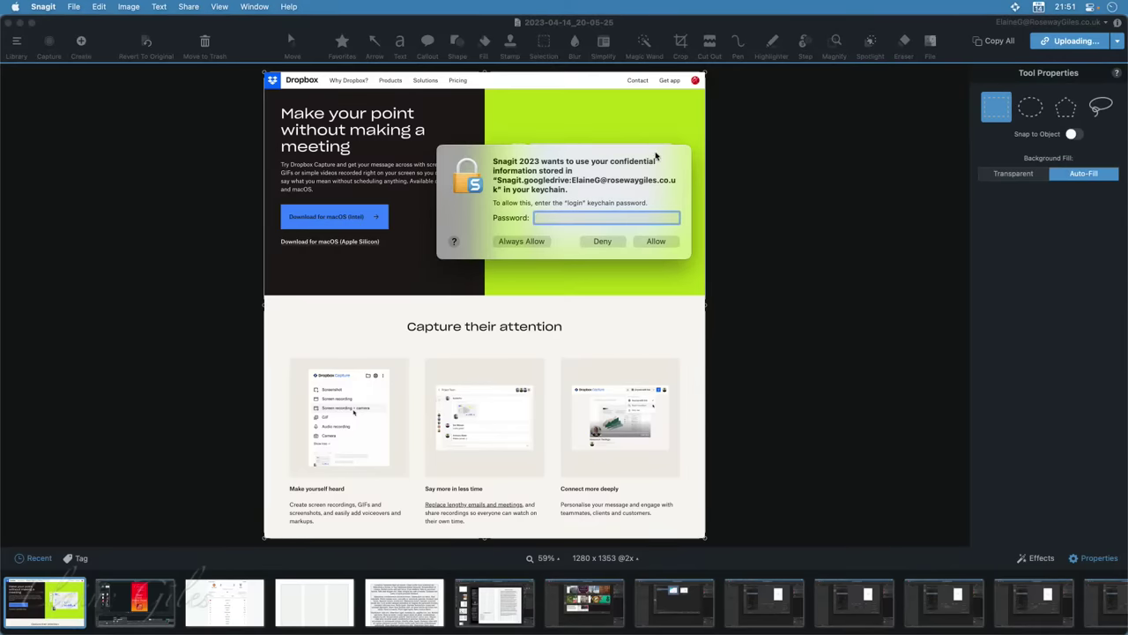
key(Escape)
drag(559, 162, 361, 231)
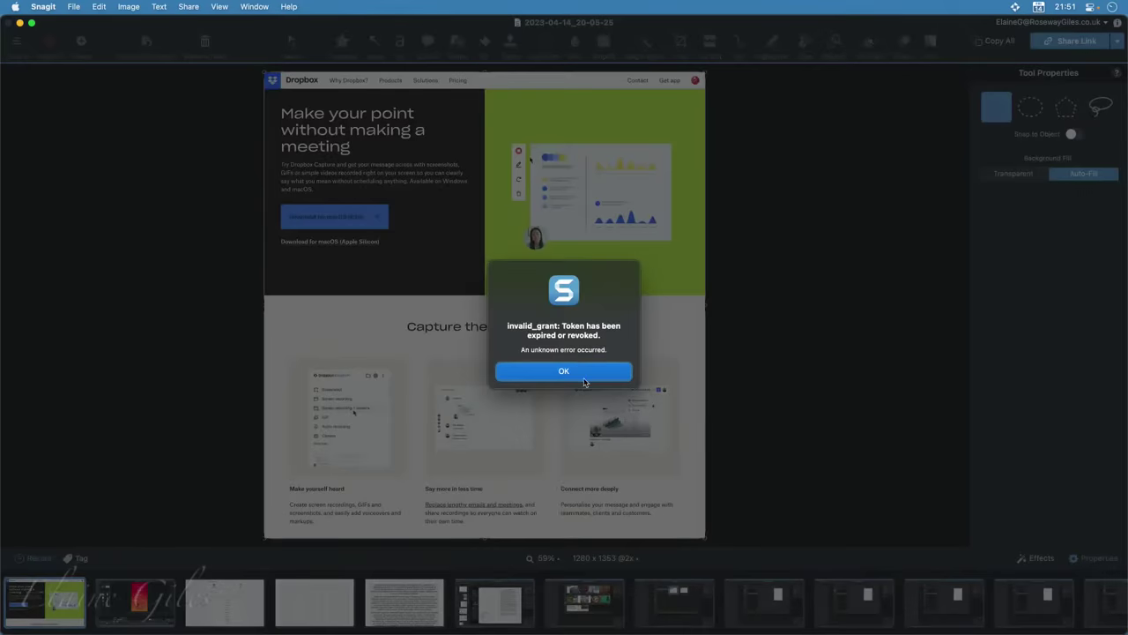
click(583, 374)
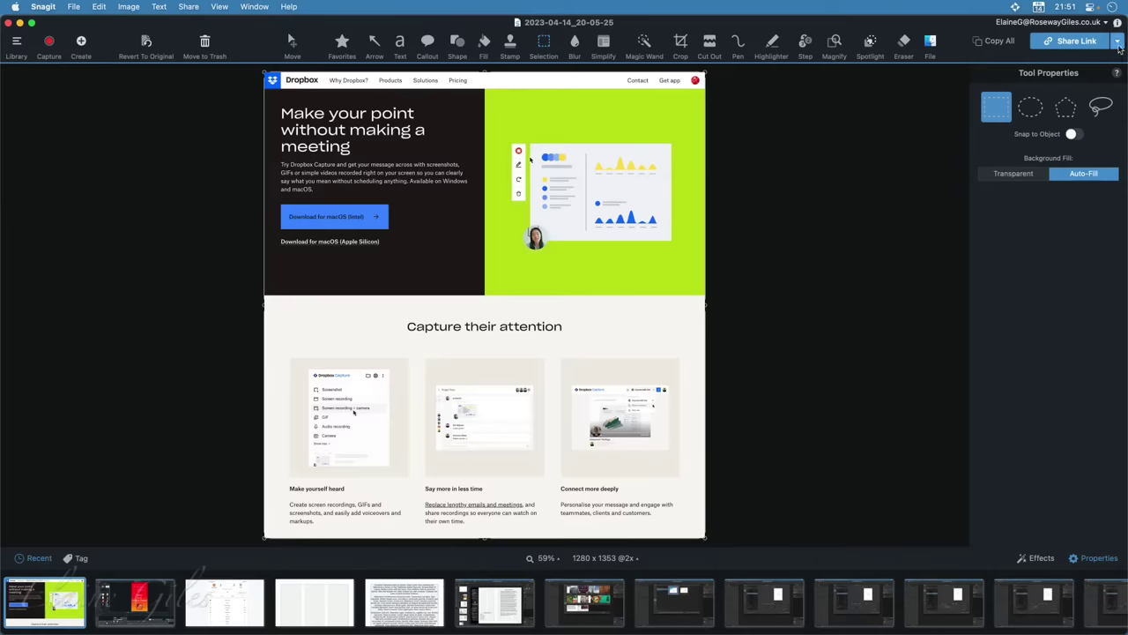
Upload the capture to Dropbox titled '20230414 - Demo Dropbox Capture', then drag it out of the editor
click(1117, 43)
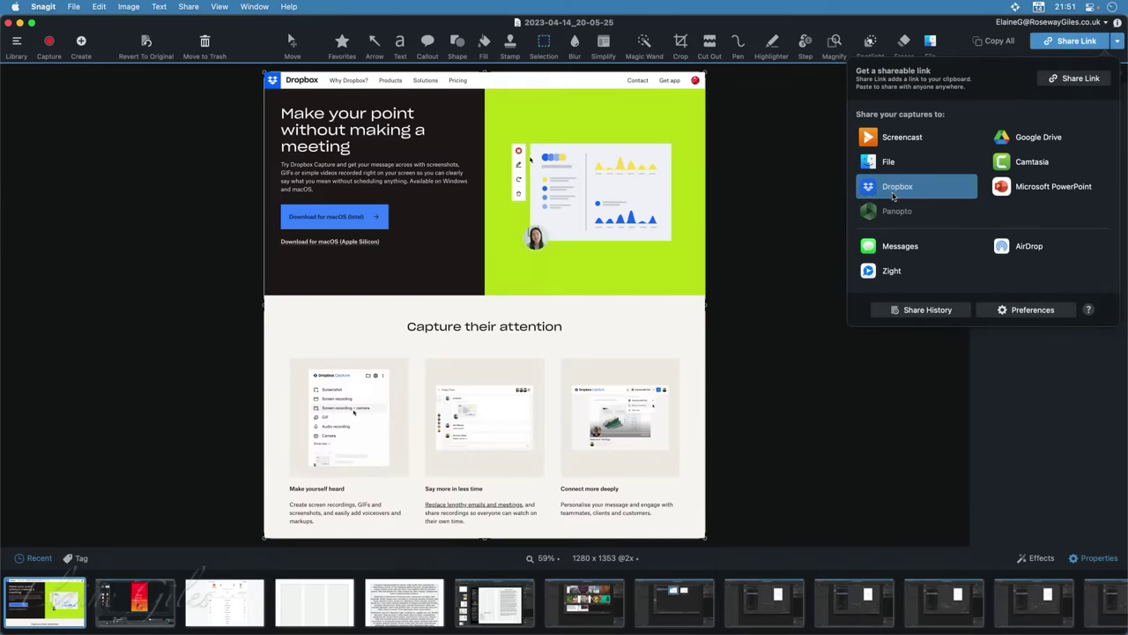
click(892, 195)
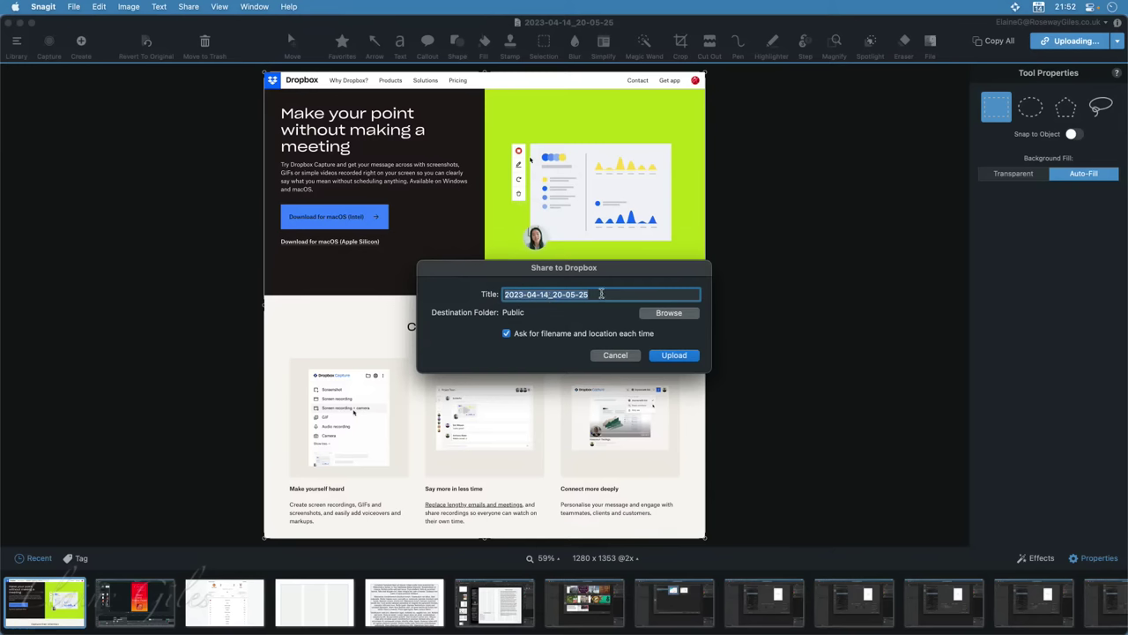
text(20)
key(BackSpace)
key(BackSpace)
text(20230414)
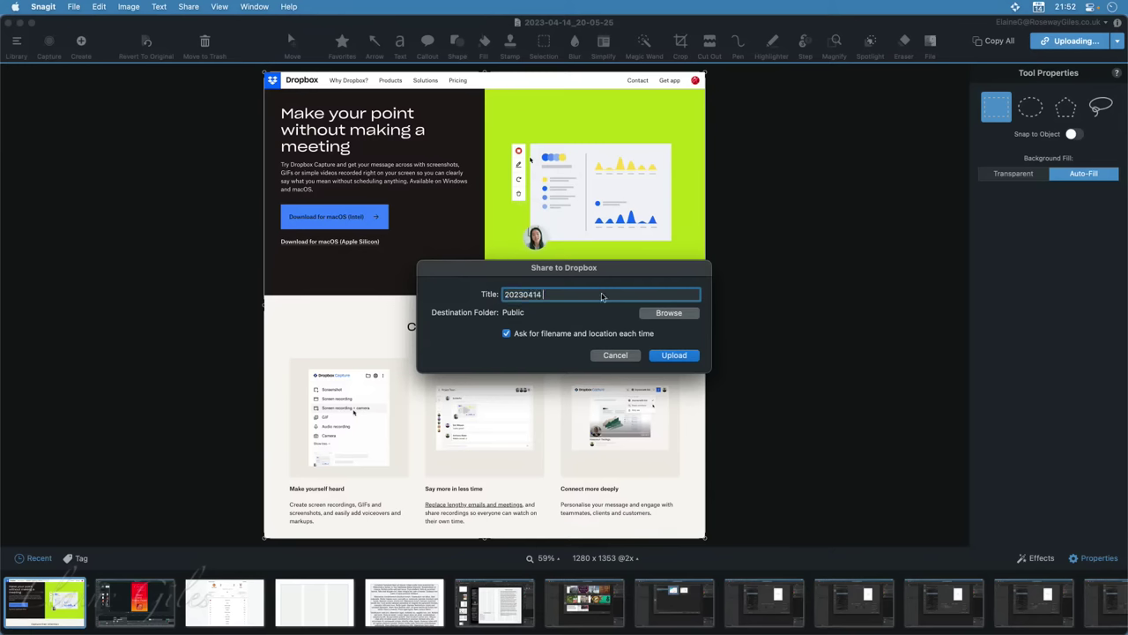
text( - Demo Dropbox Capture)
click(684, 358)
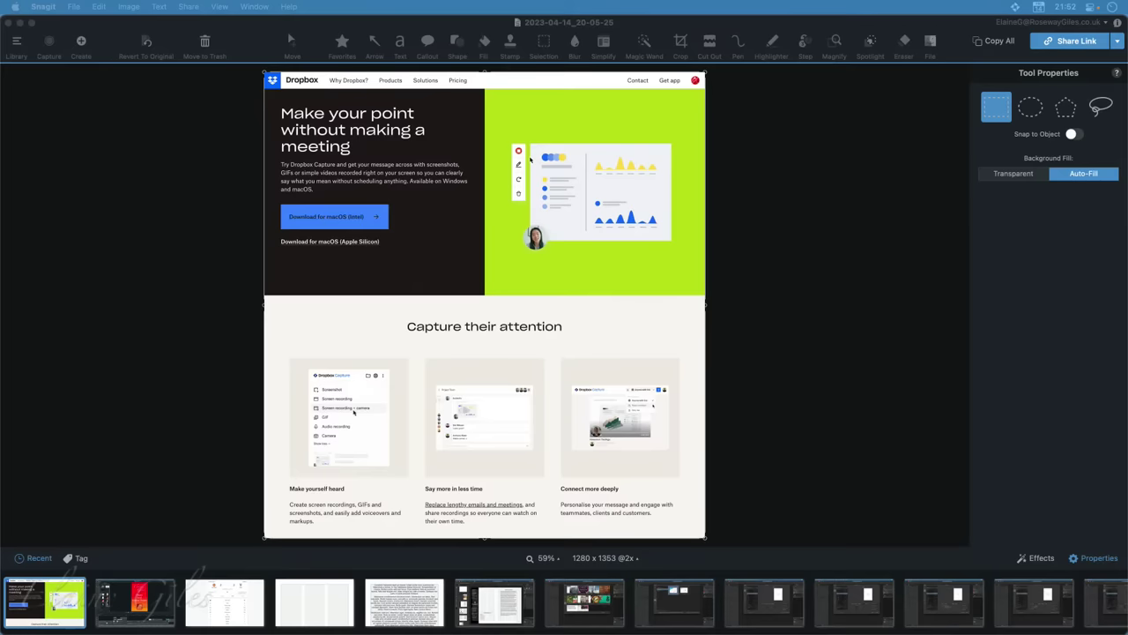
drag(350, 445, 432, 383)
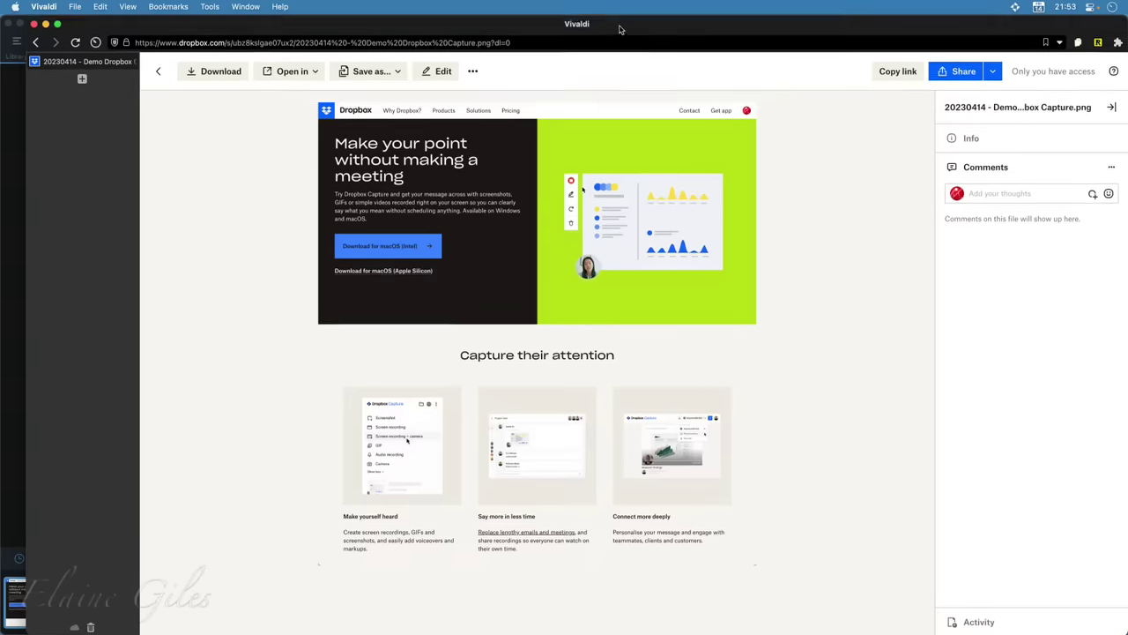
mouse_move(643, 28)
mouse_down()
mouse_move(641, 121)
mouse_move(641, 25)
mouse_up()
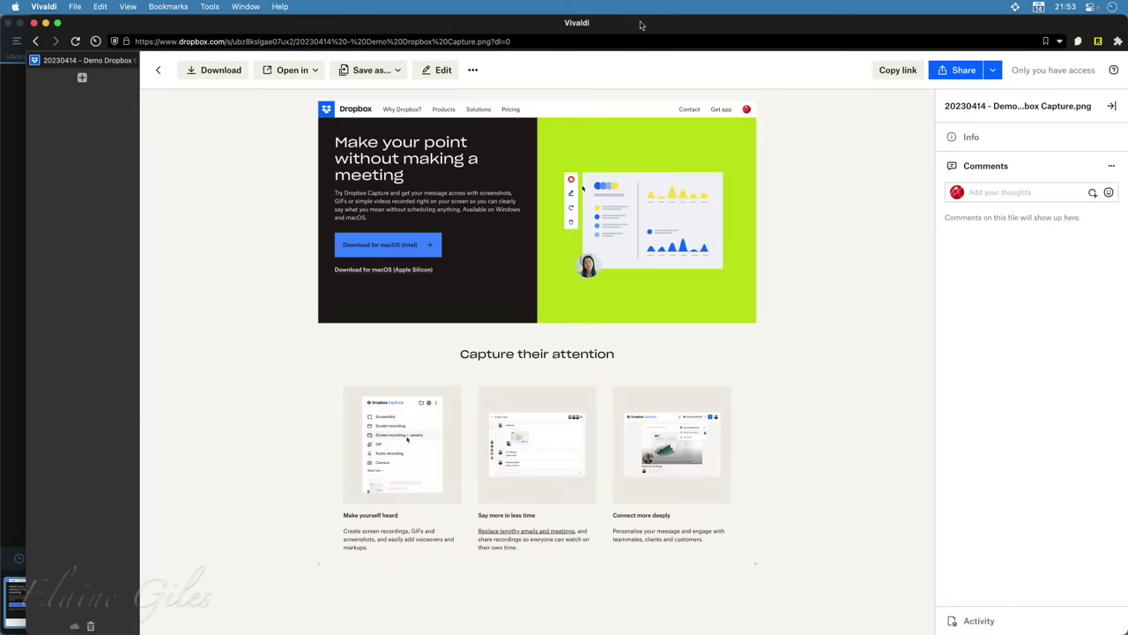
mouse_move(642, 106)
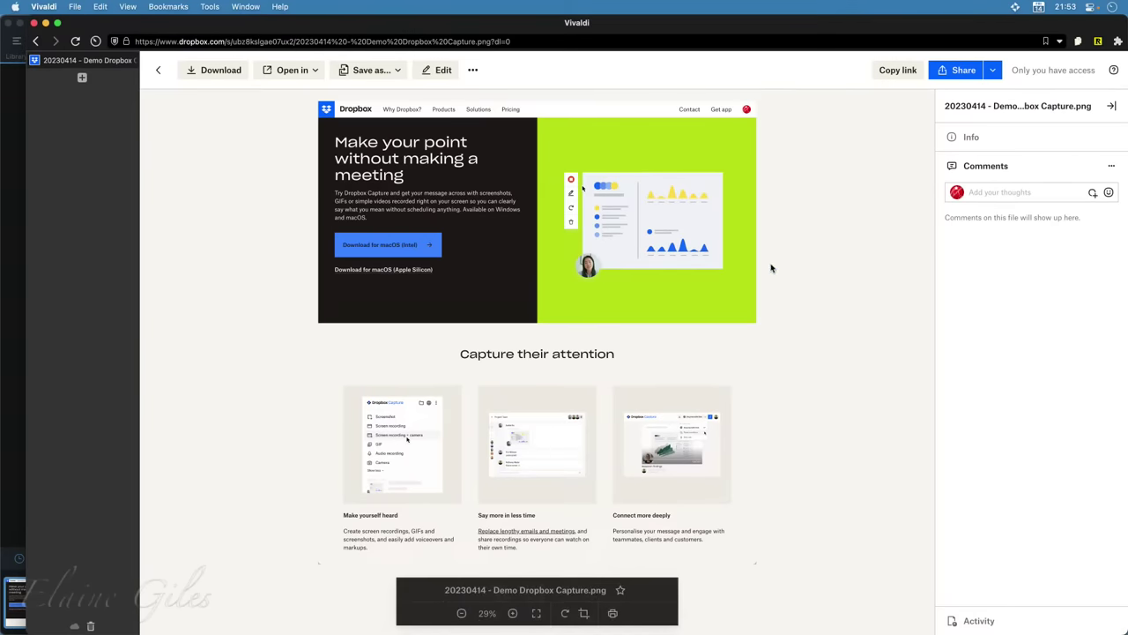
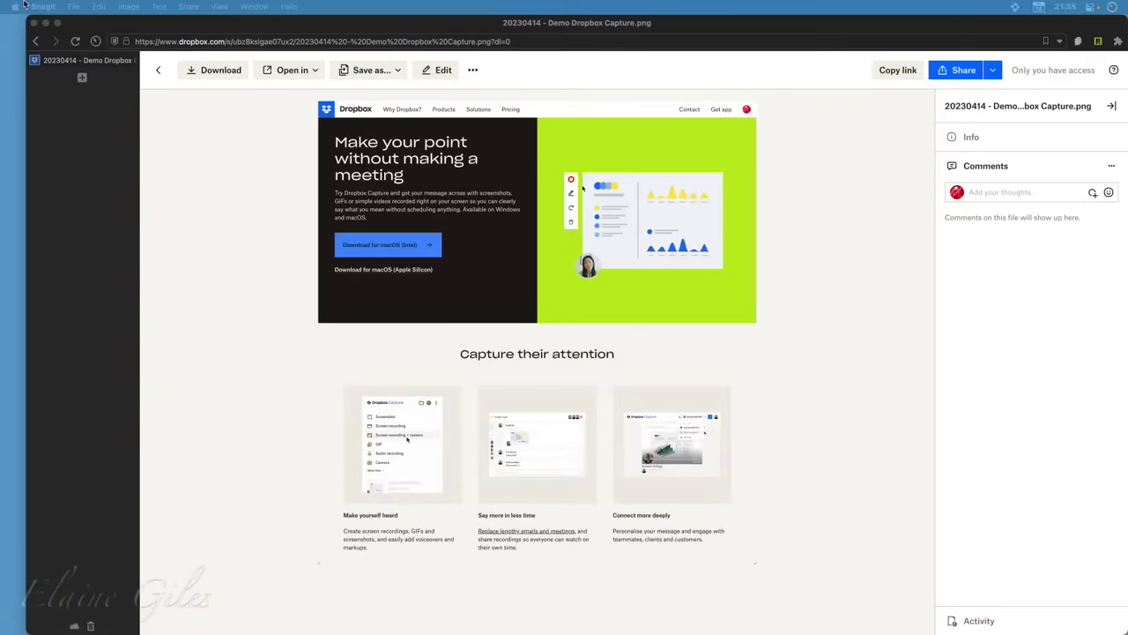
Return to the Start Page and minimise the Vivaldi window to clear the desktop
click(35, 41)
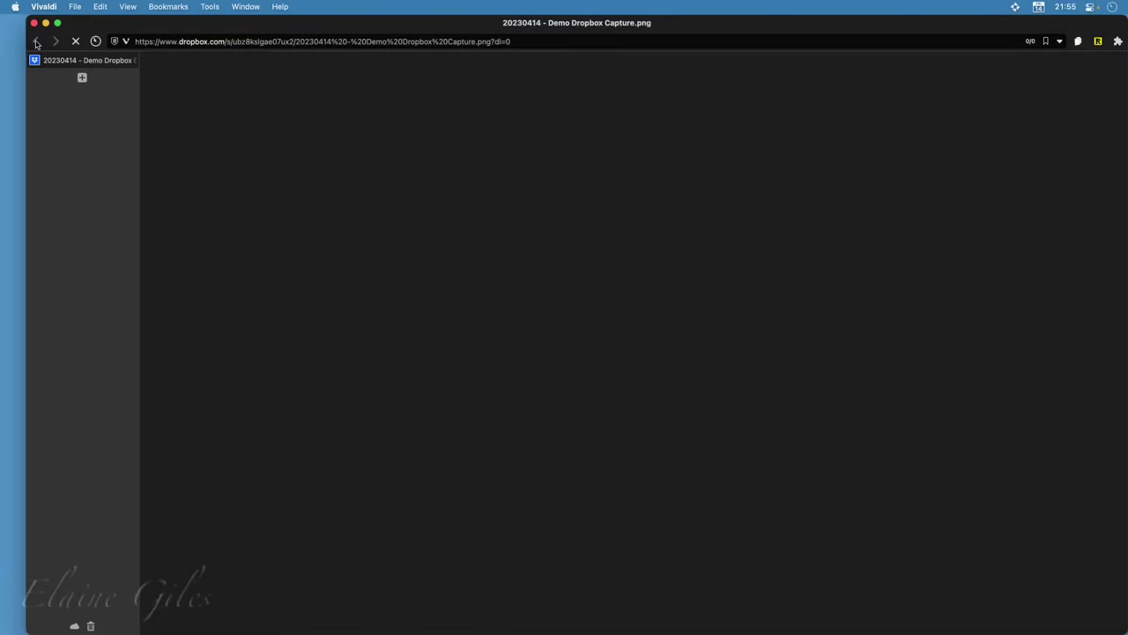
key(super+m)
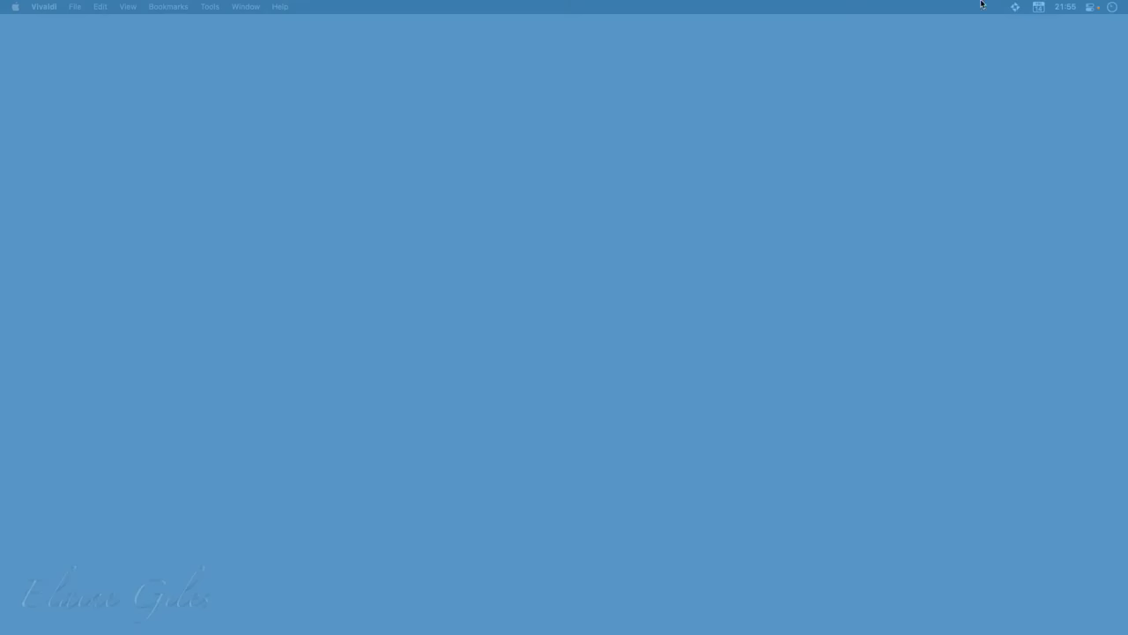
From the Dropbox Capture panel's Quick start checklist, begin a new screenshot
click(1015, 6)
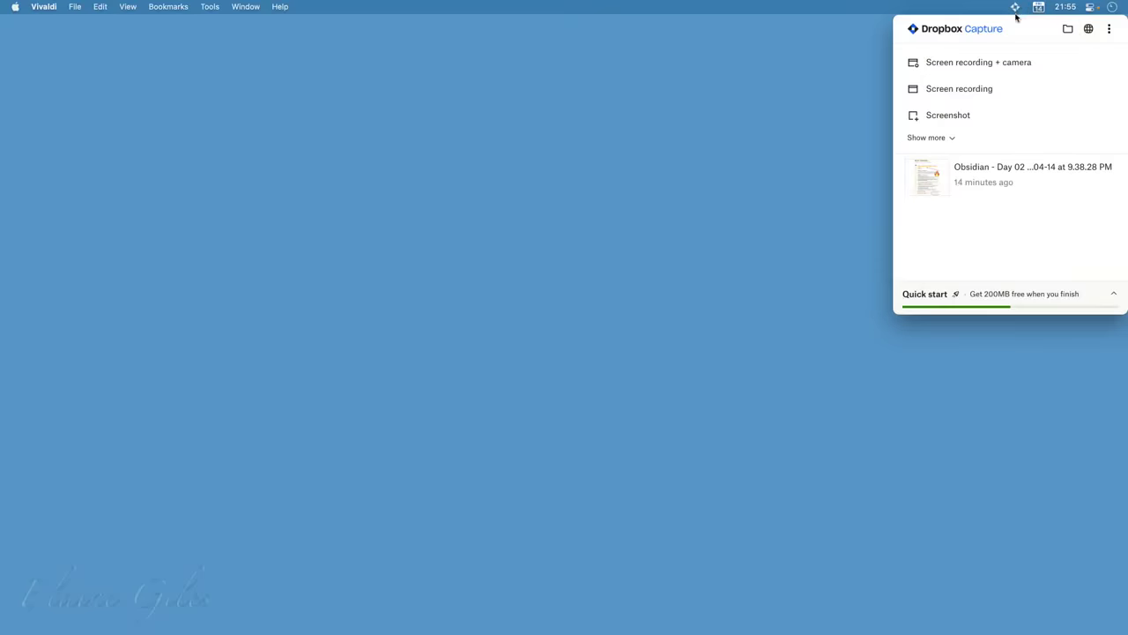
mouse_move(1037, 199)
click(1113, 296)
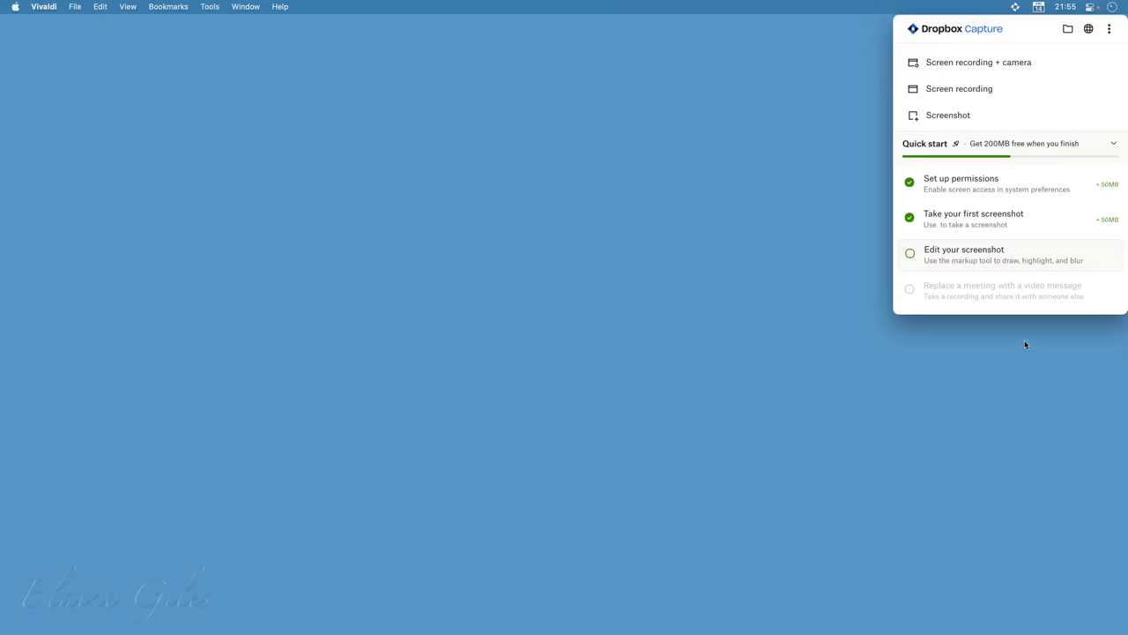
click(955, 113)
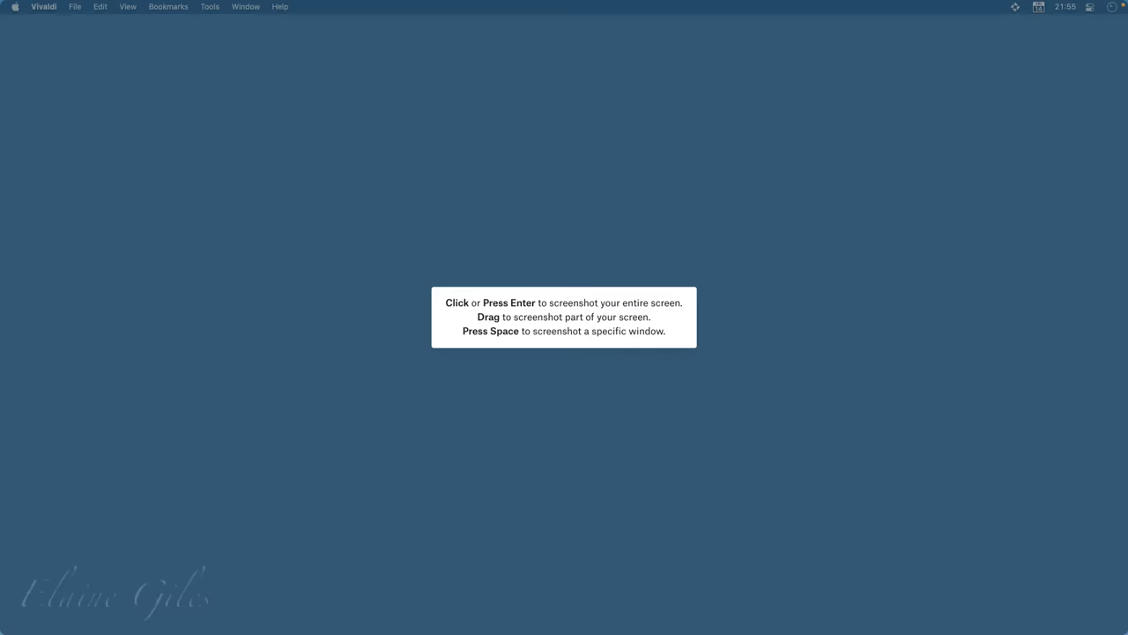
Capture the entire screen, outline Speeddial 2 with a thickest-stroke red rectangle, and save
click(268, 357)
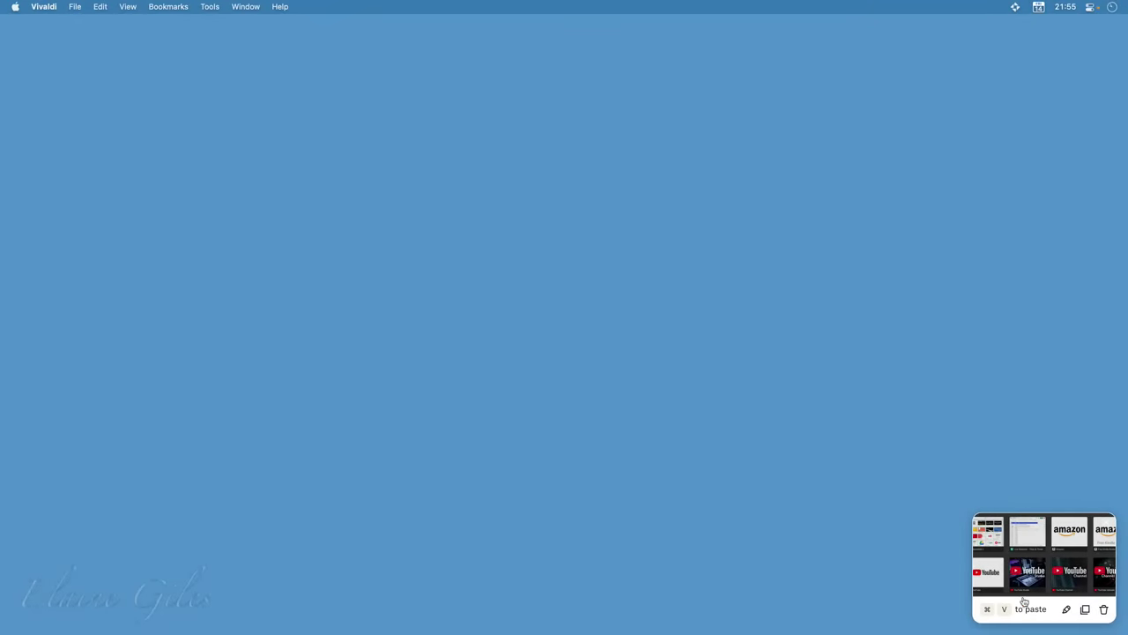
click(1066, 609)
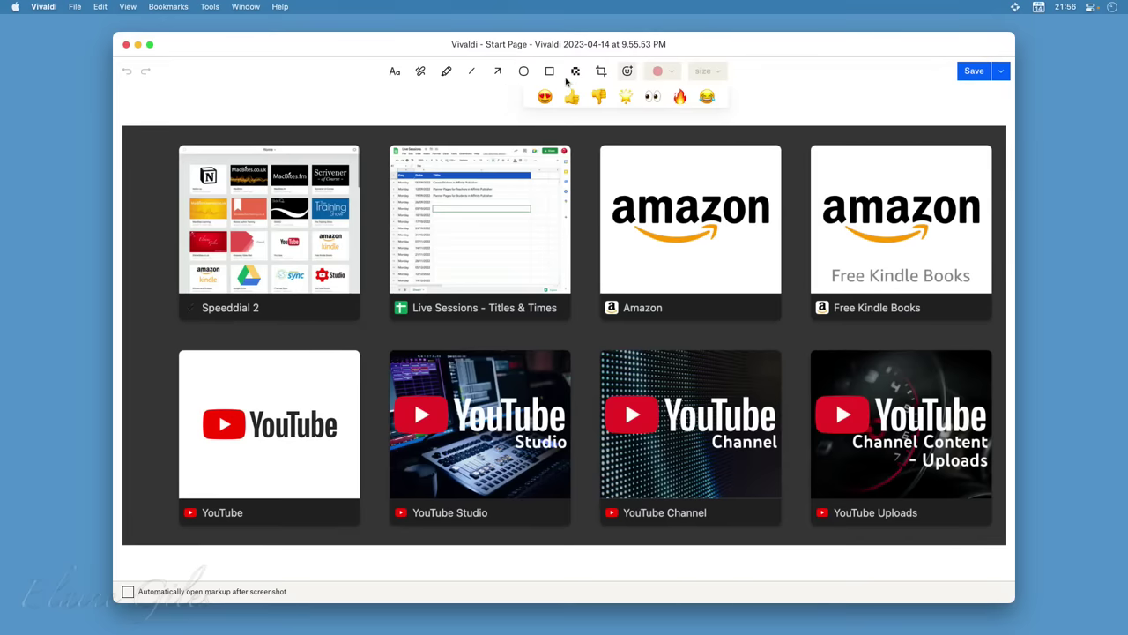
click(550, 72)
click(716, 79)
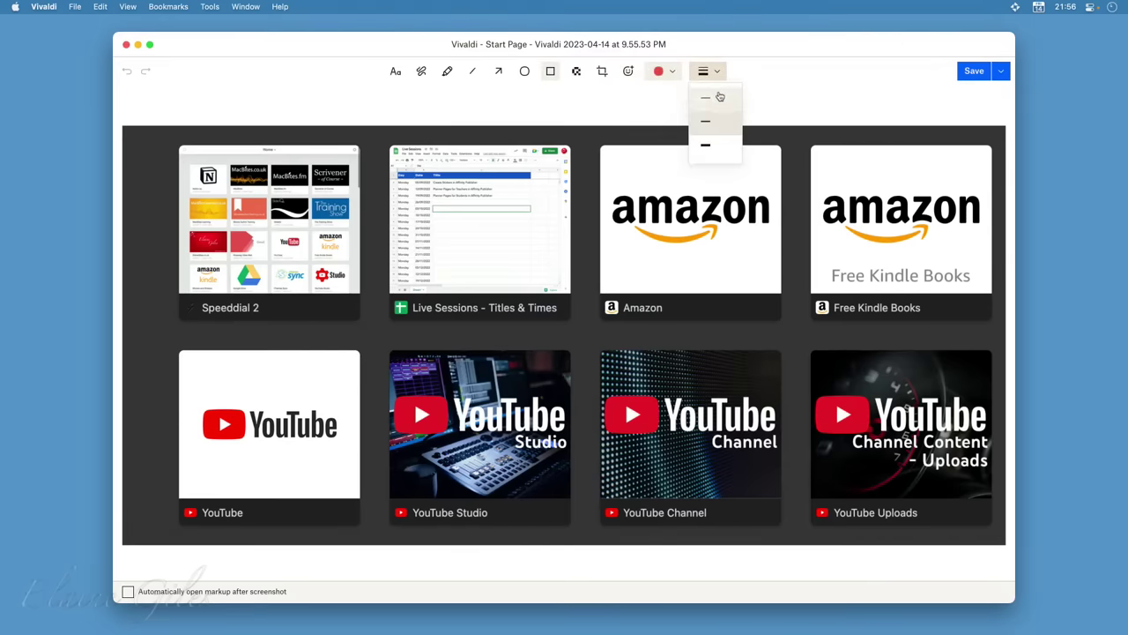
click(718, 148)
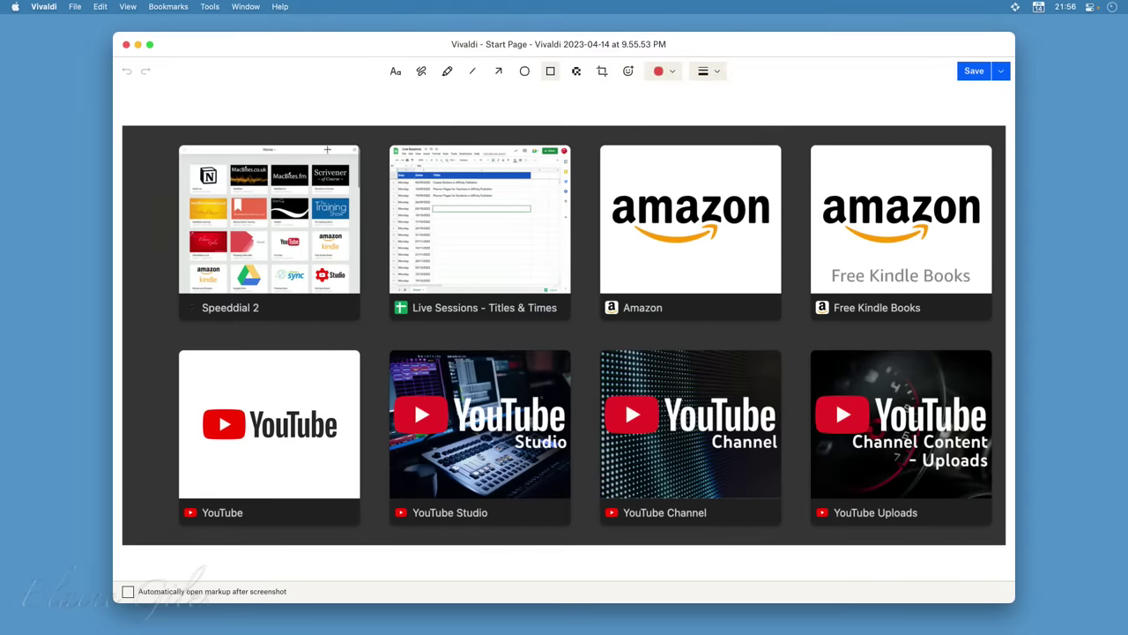
drag(380, 134, 144, 328)
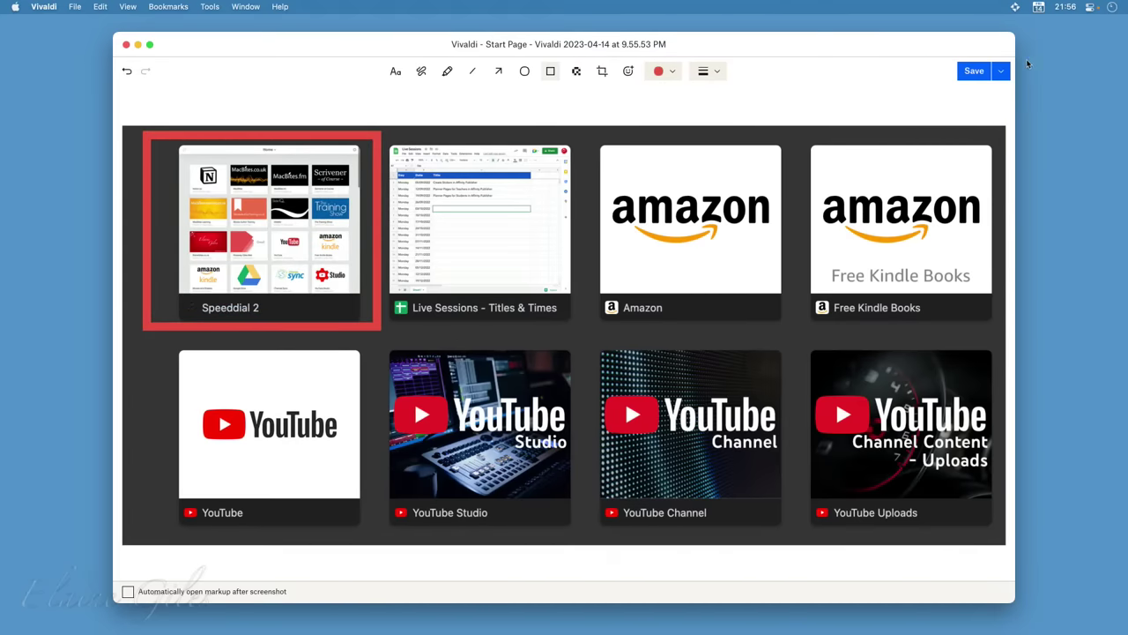
click(989, 76)
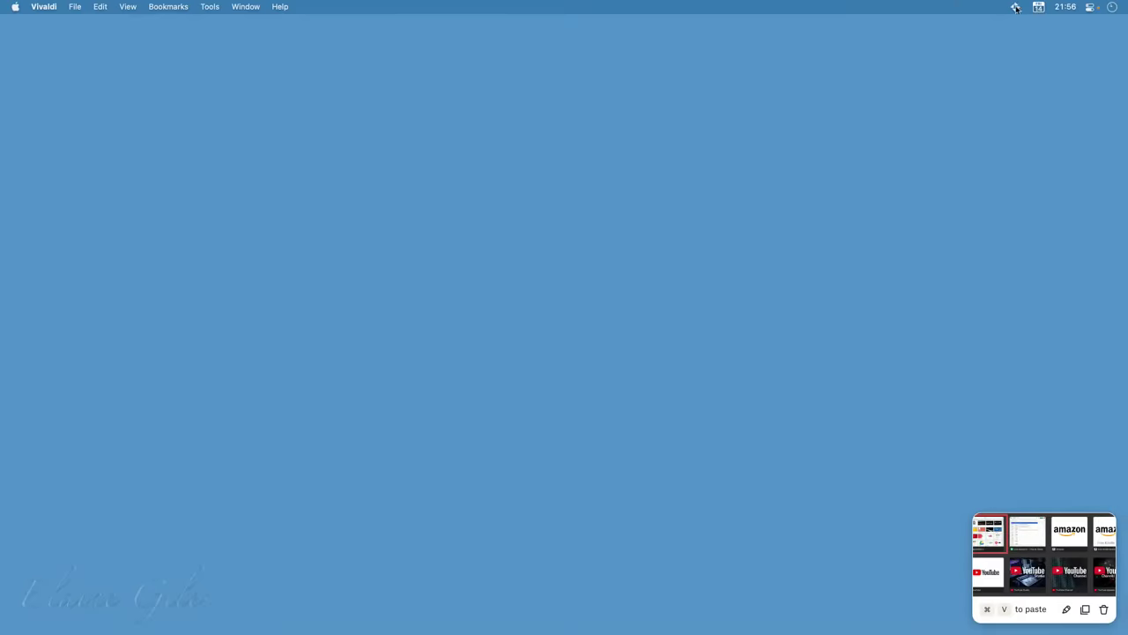
From the Quick start checklist, start a Screen recording + camera capture
click(1015, 7)
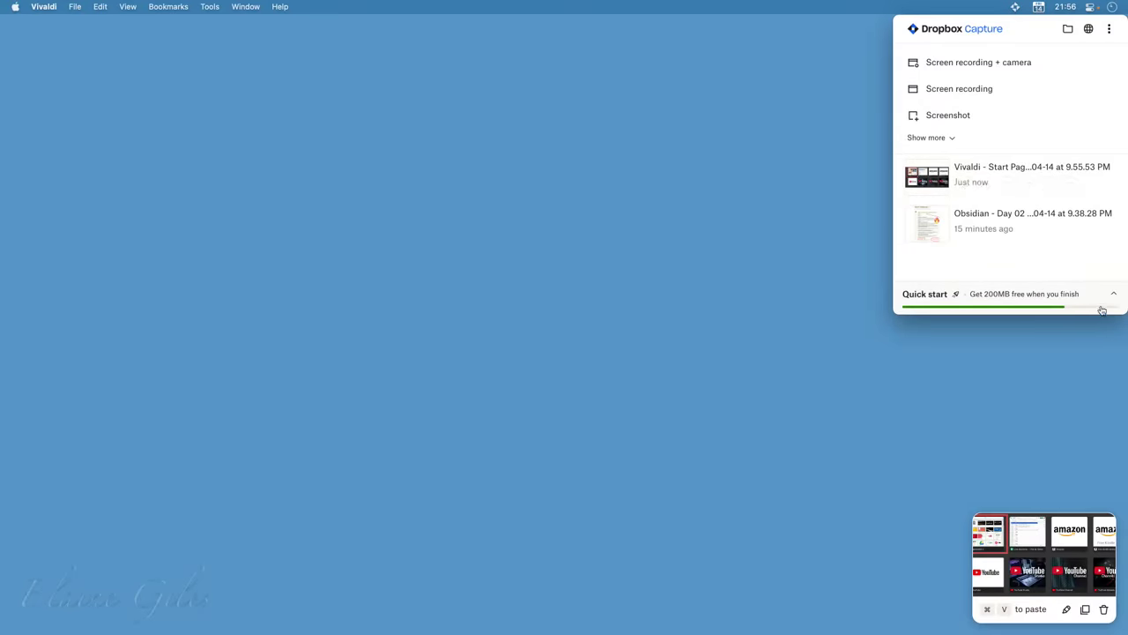
click(1109, 297)
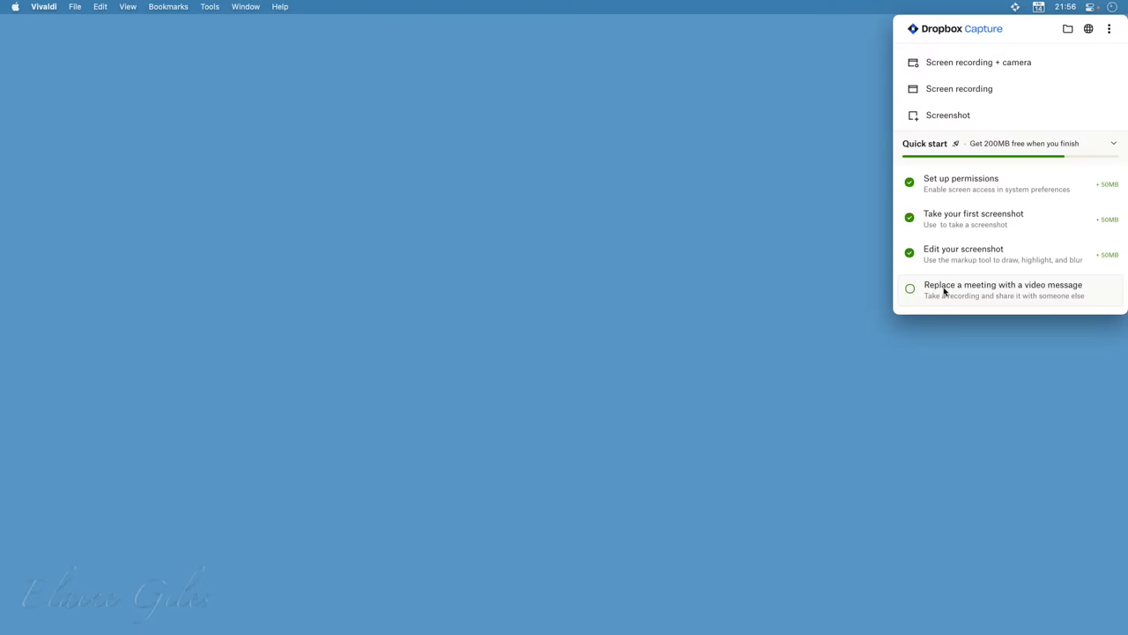
click(948, 67)
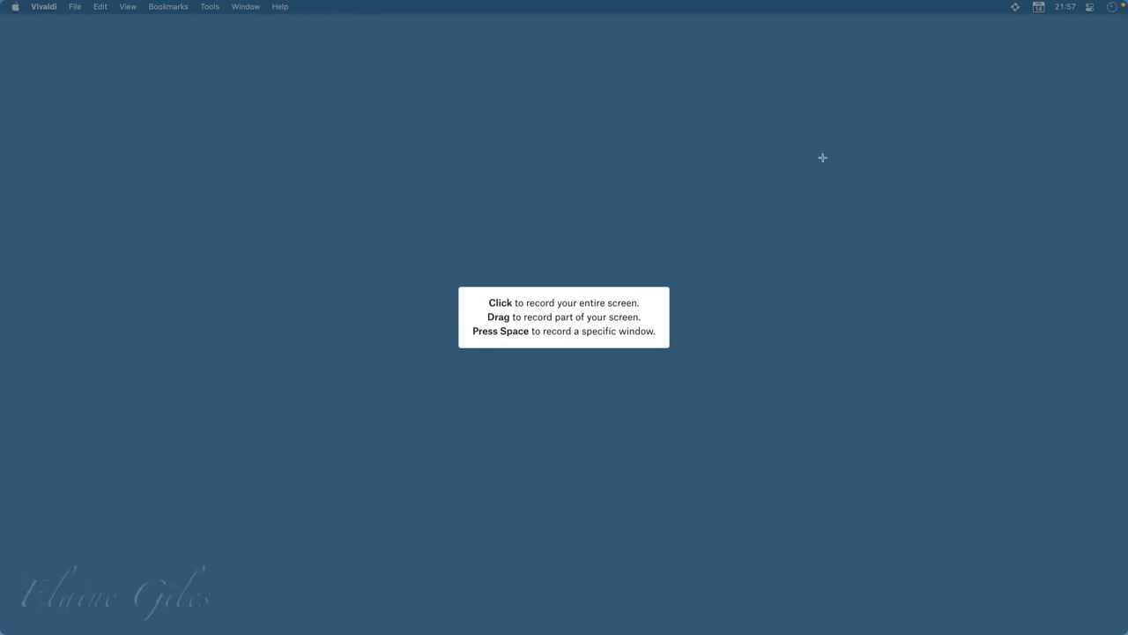
Select a top-right region of the screen and start recording it with the camera bubble
drag(814, 74, 1118, 257)
mouse_move(903, 222)
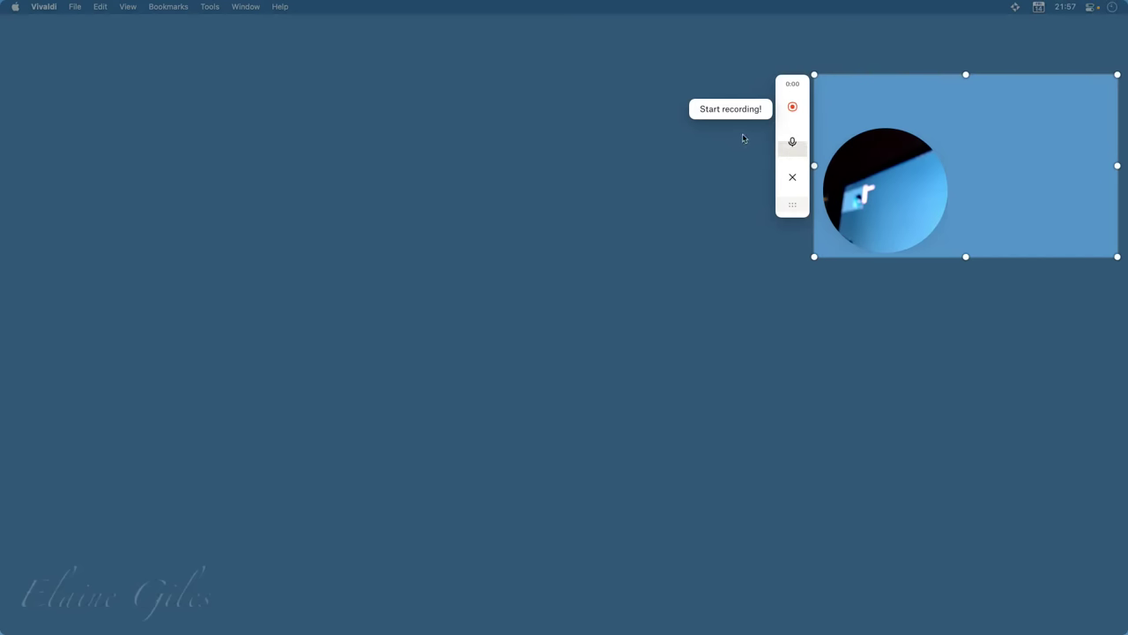
click(793, 111)
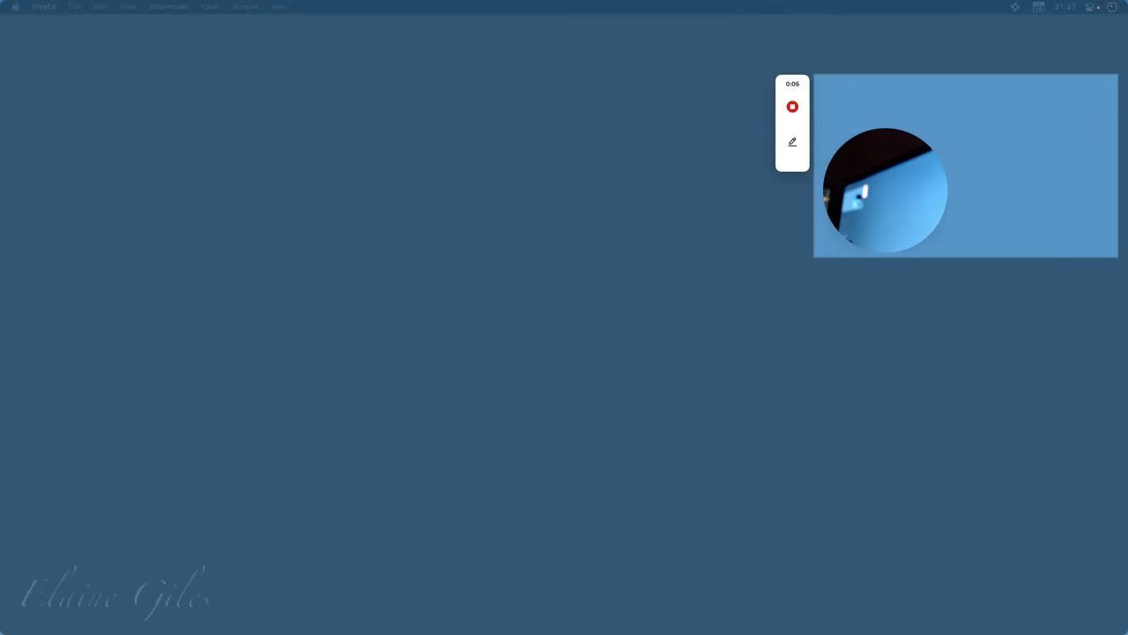
Bring back Vivaldi's Start Page, then move and resize it into the recorded top-right area
key(super+Tab)
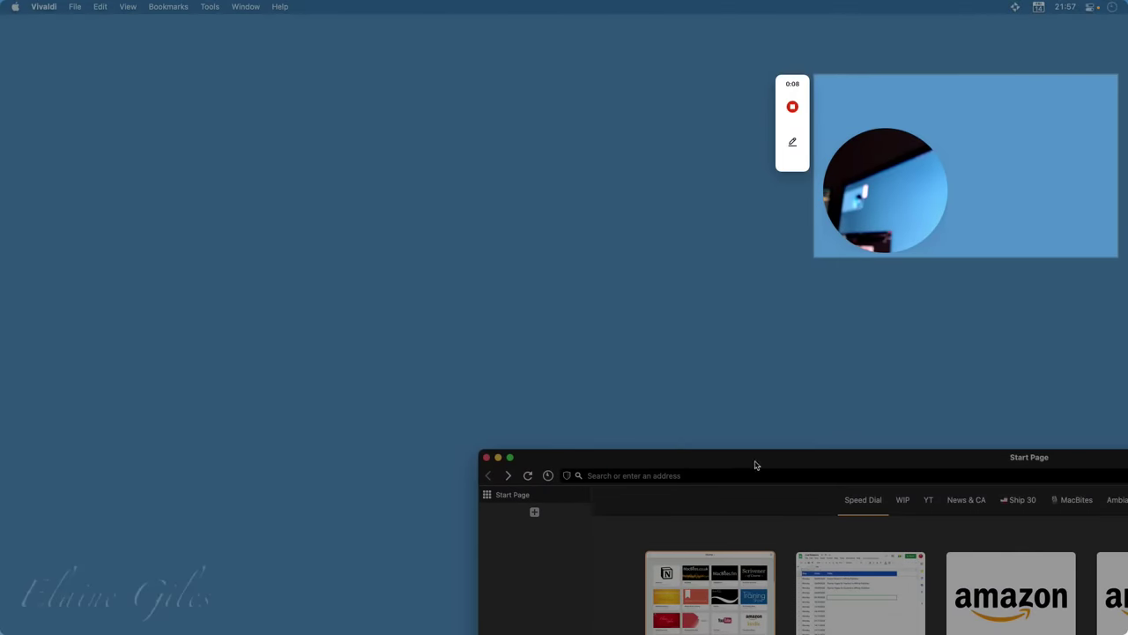
drag(798, 467, 227, 27)
mouse_move(348, 123)
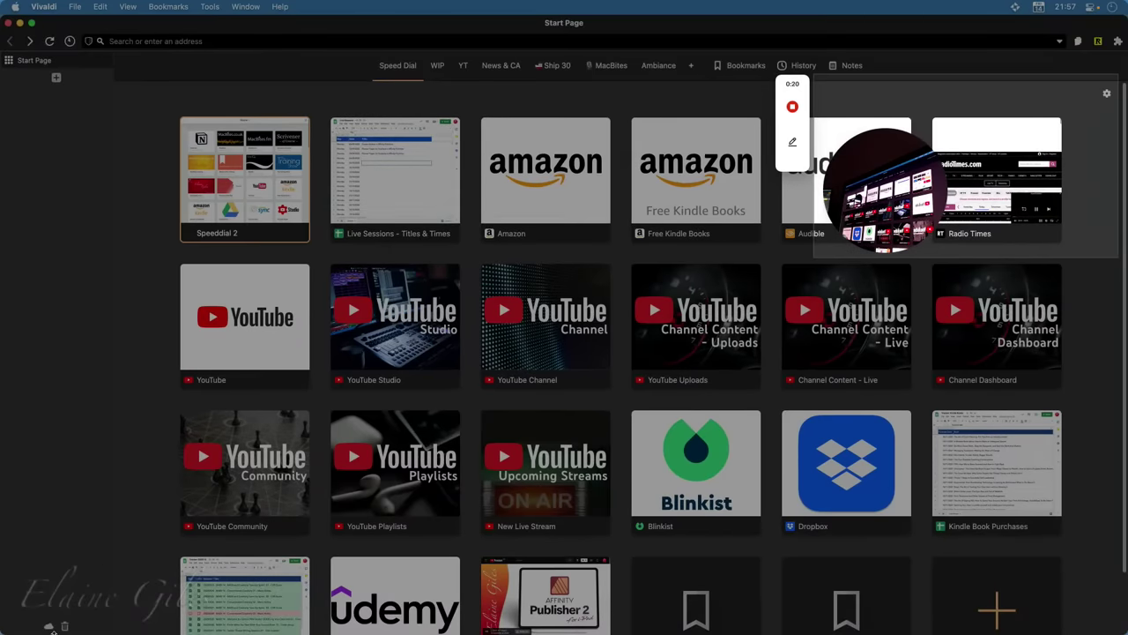
drag(5, 628, 799, 274)
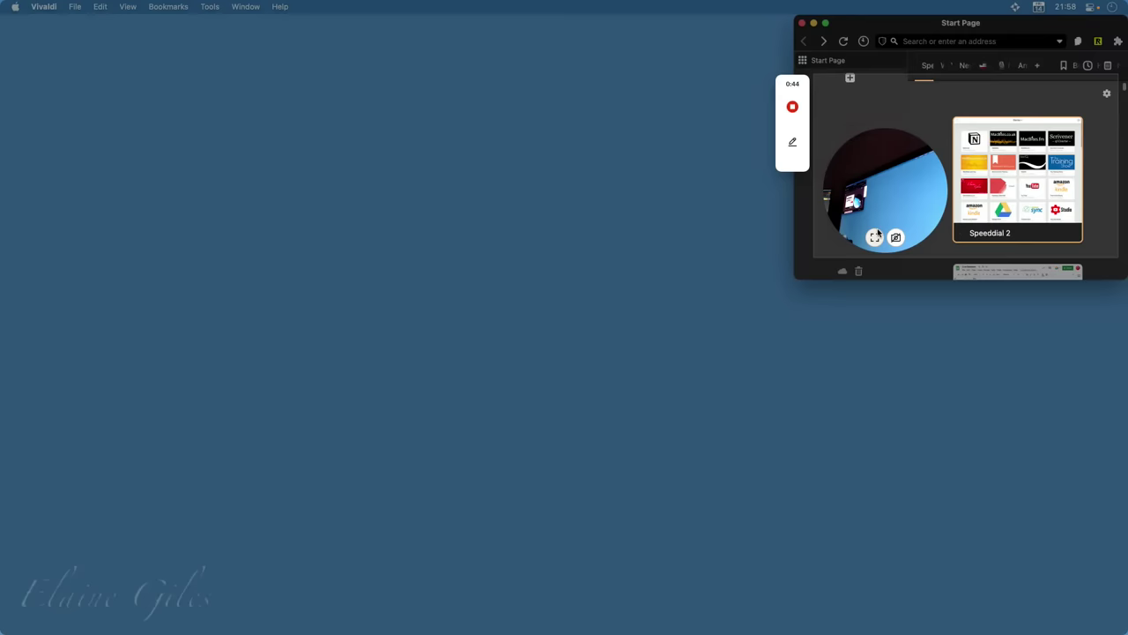
Stop the recording and maximise its Recording 2023-04-14 at 9.57.35 PM share page
mouse_move(793, 110)
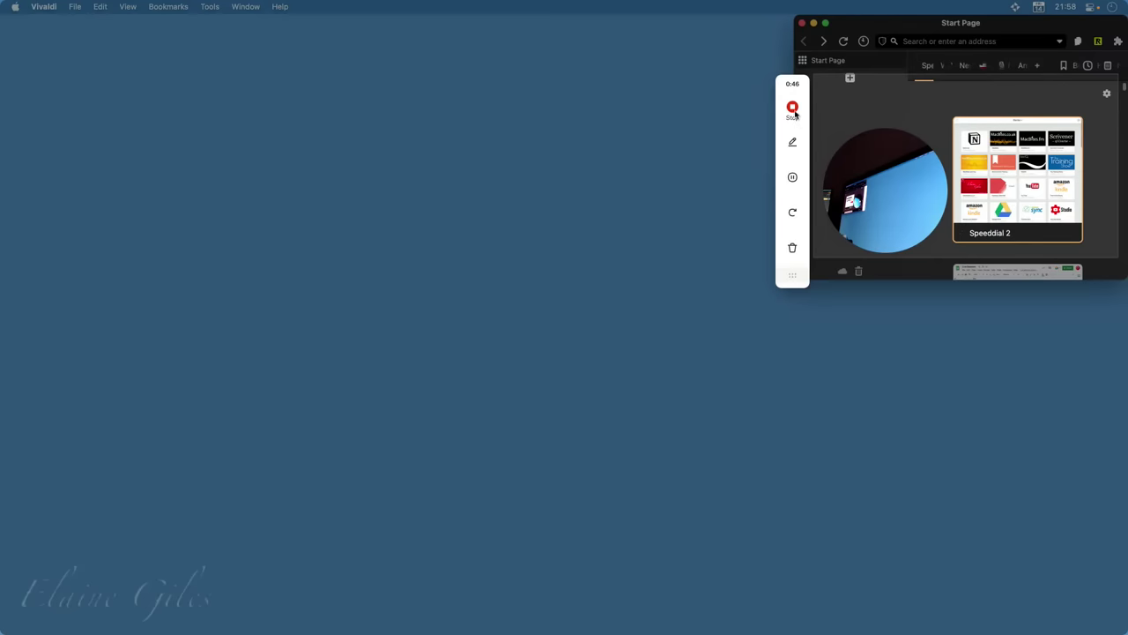
click(792, 108)
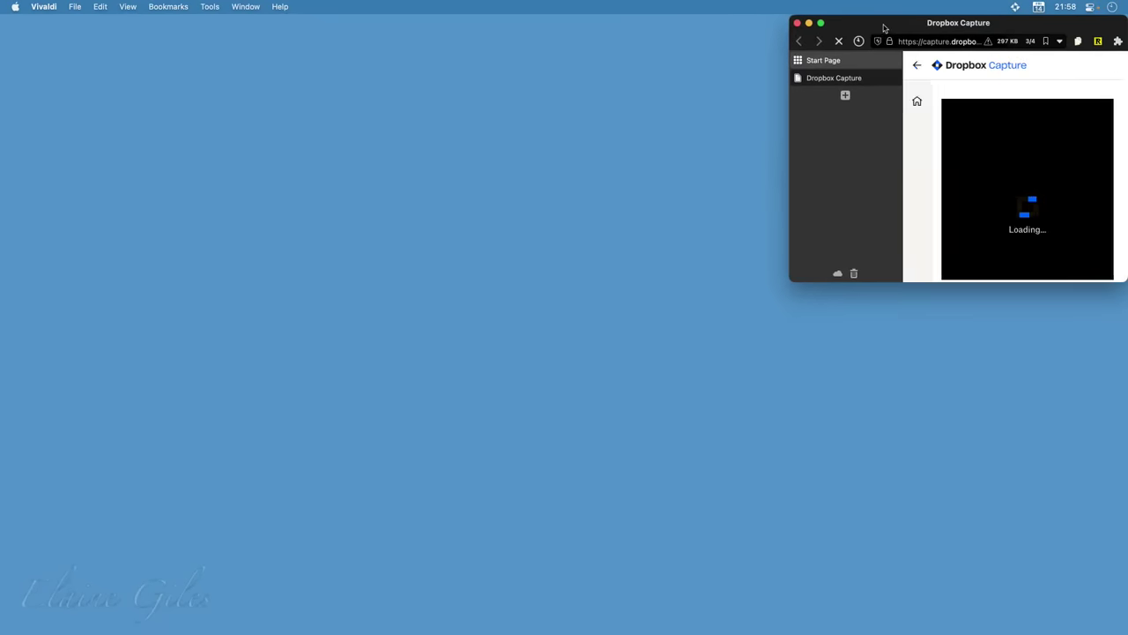
double_click(884, 25)
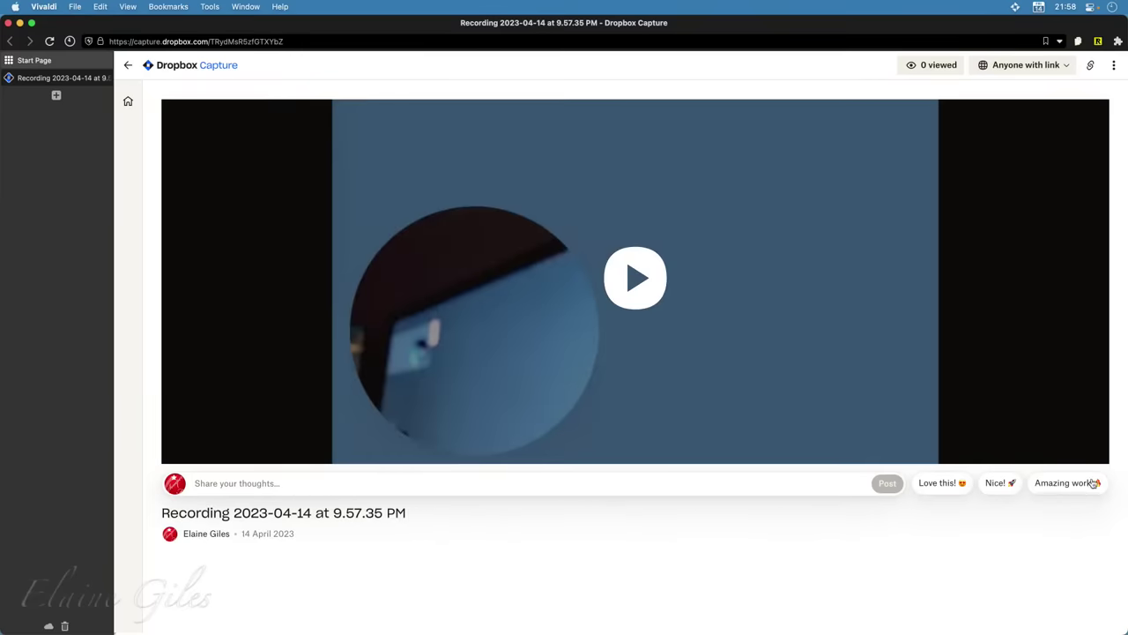
Play the uploaded recording, skip ahead, pause at 0:22, and show the capture panel
click(633, 275)
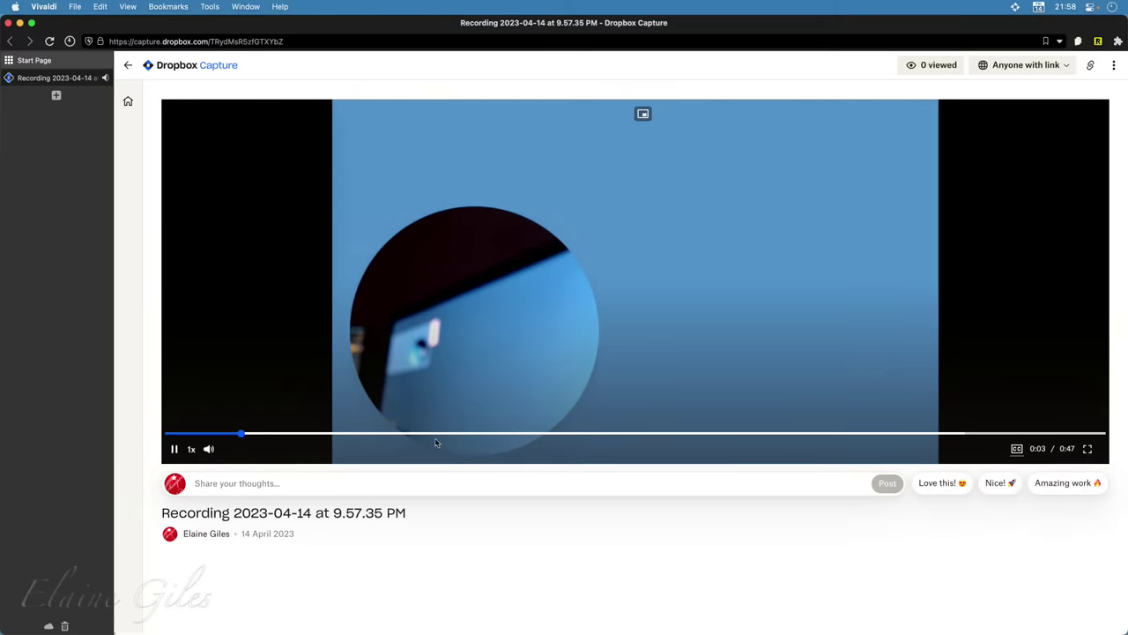
click(435, 433)
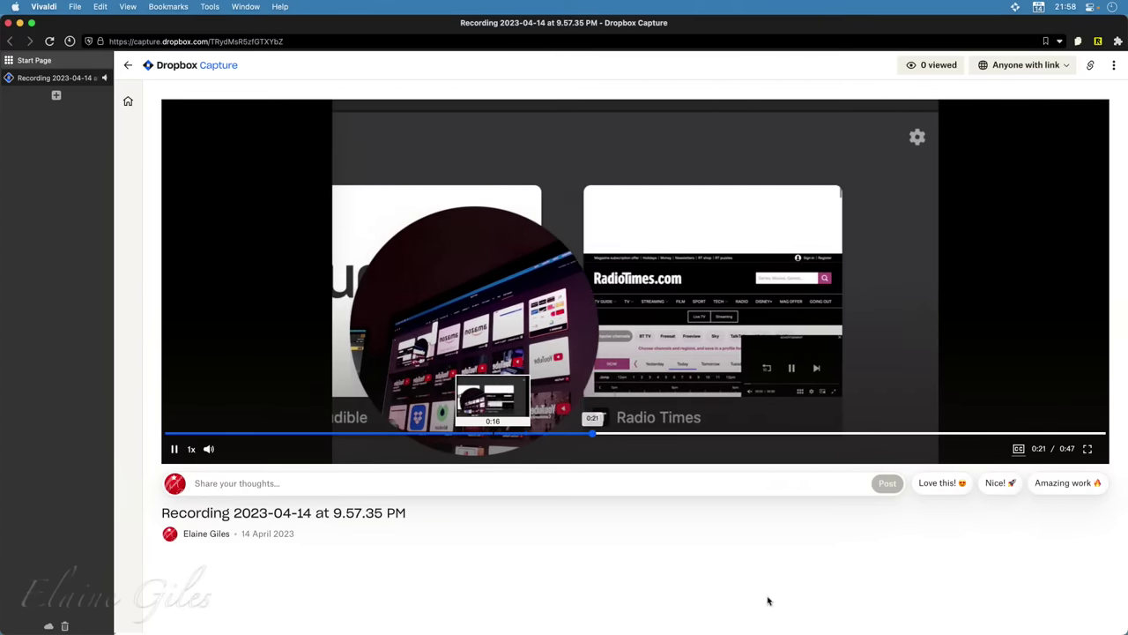
click(645, 313)
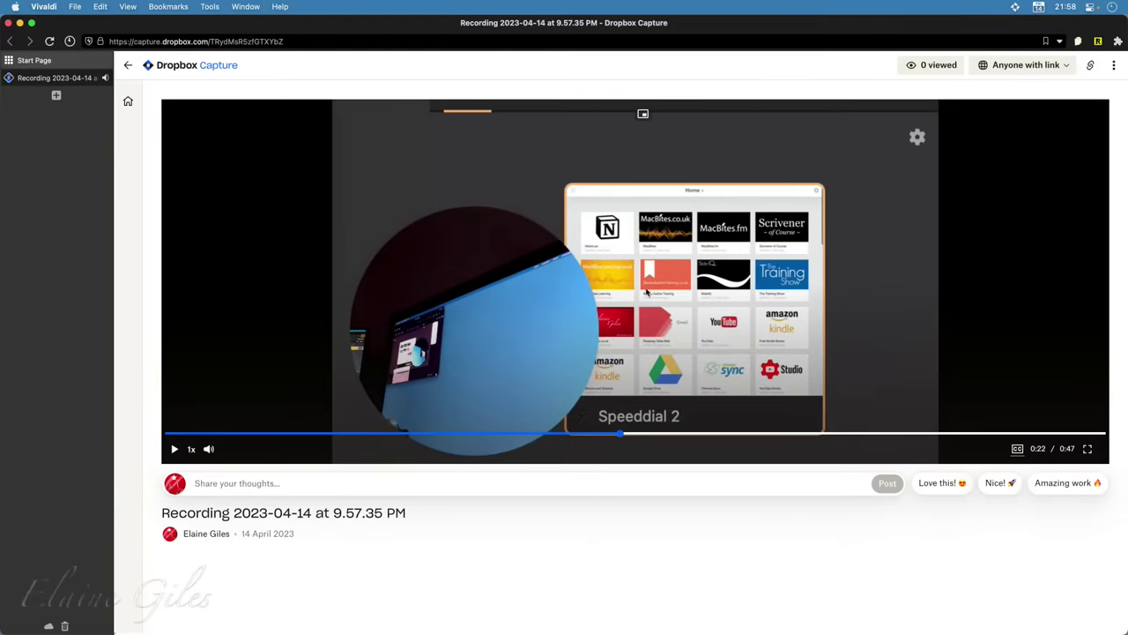
click(1015, 8)
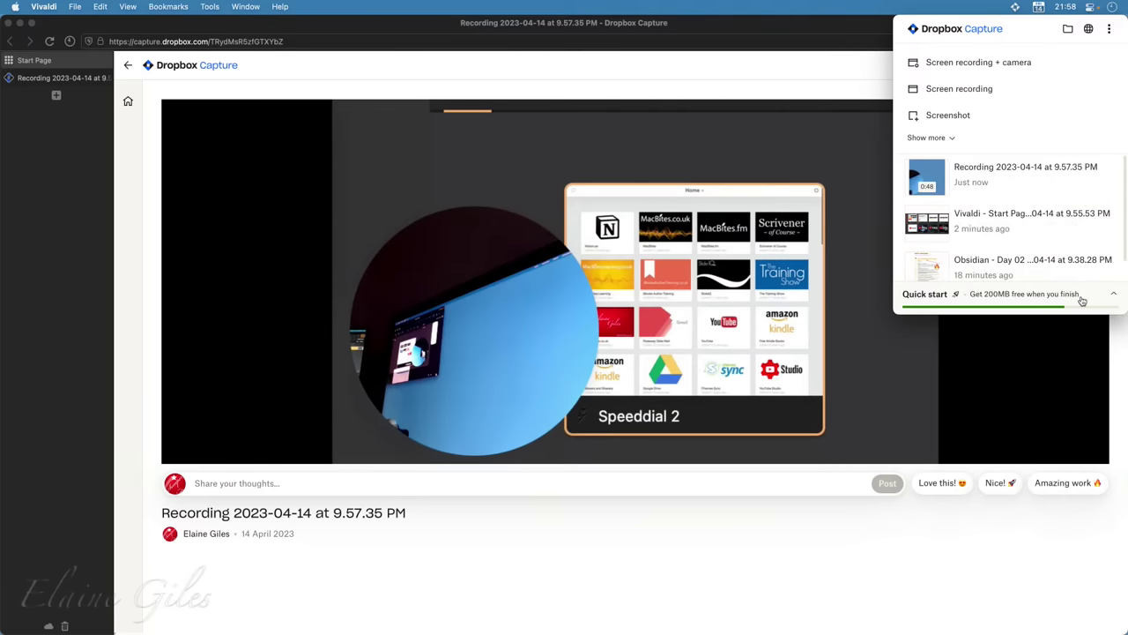
Take a screenshot of a dragged region of the screen via Quick start
click(1114, 296)
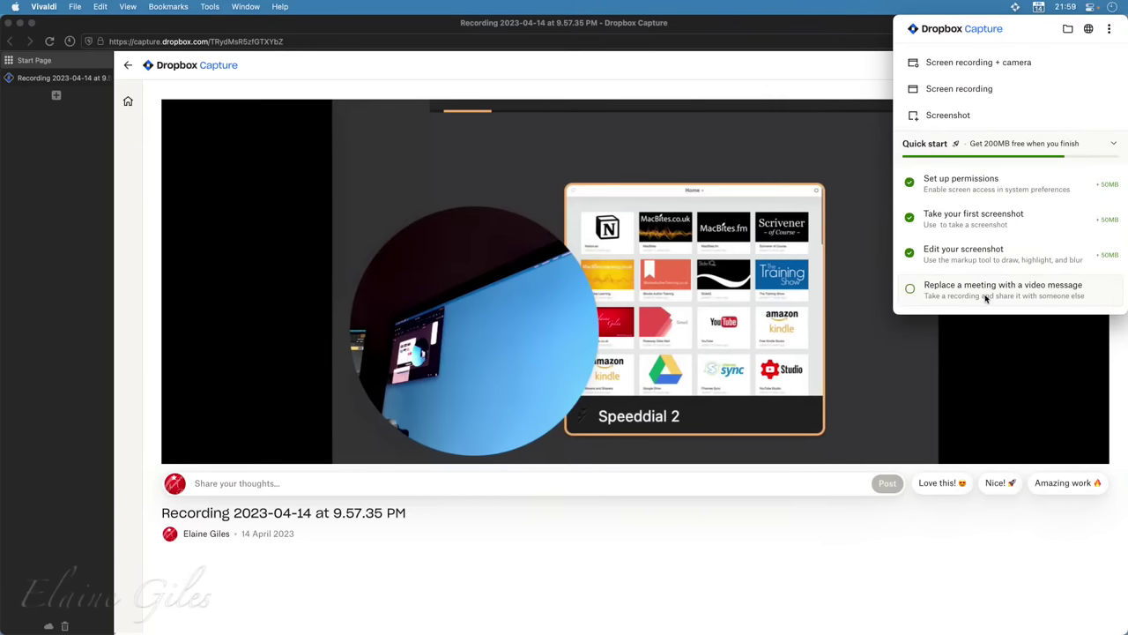
click(949, 114)
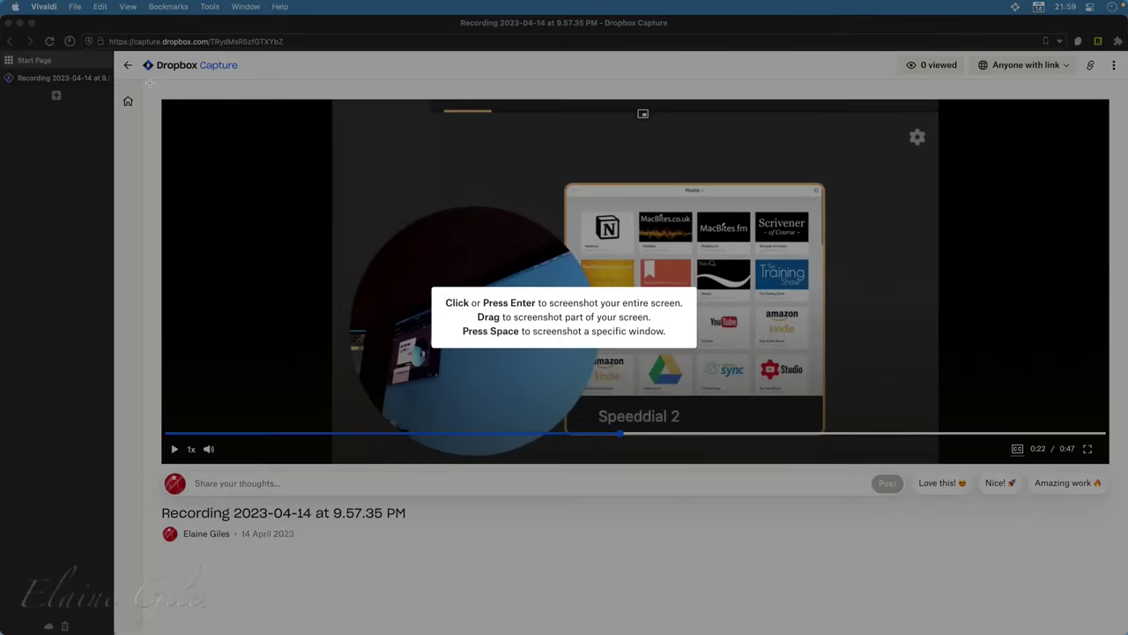
drag(152, 87, 361, 591)
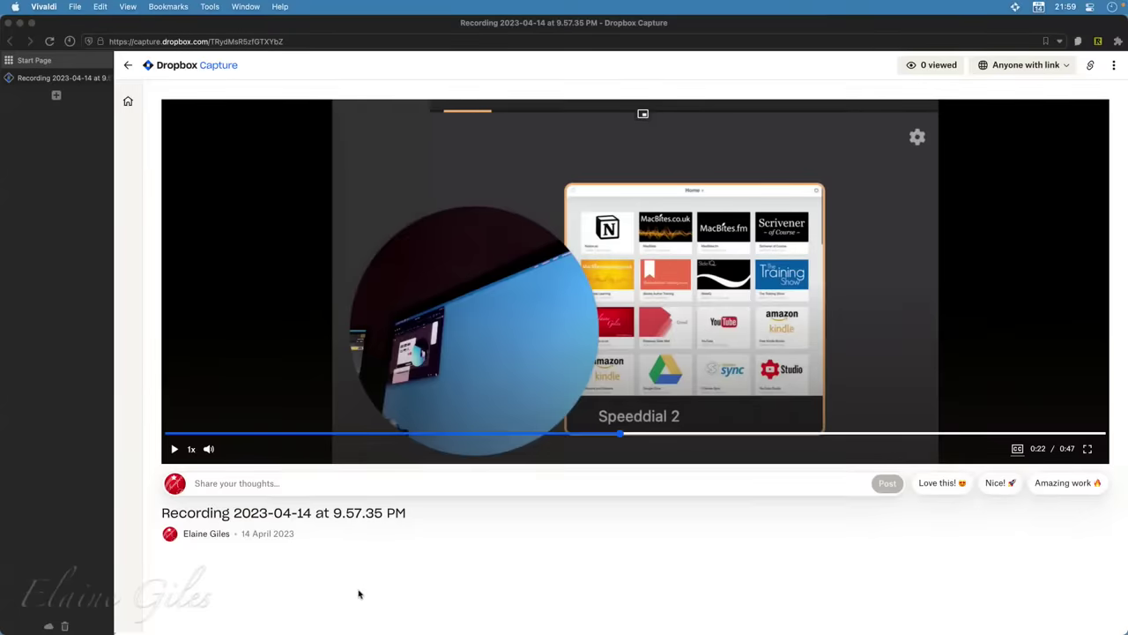
Check the new capture in the panel's recent list, then close the panel
click(1016, 7)
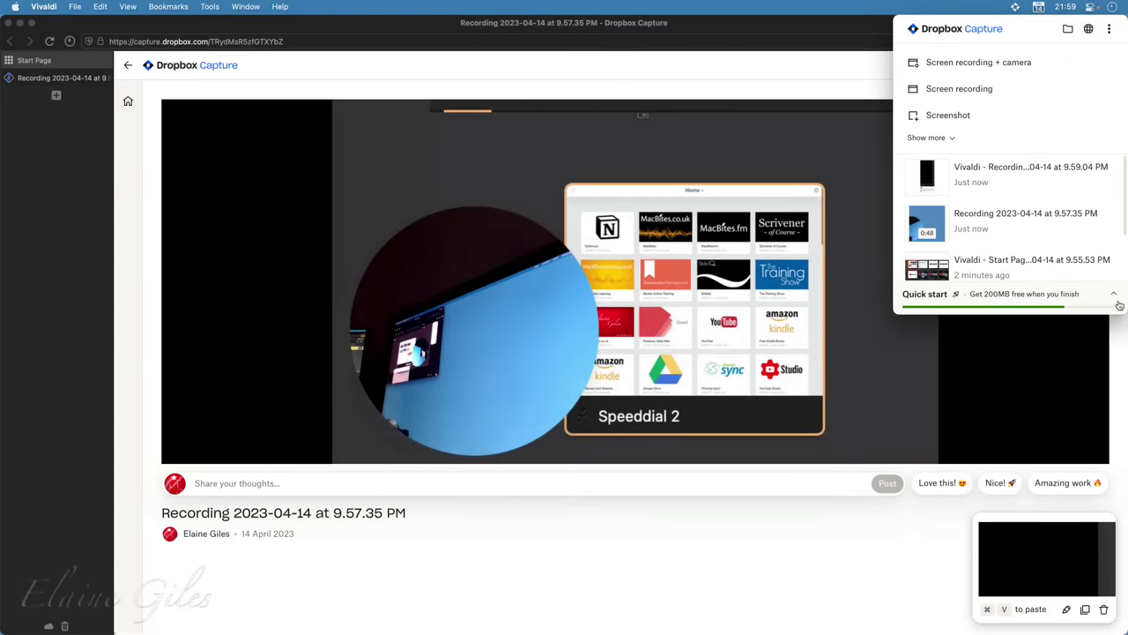
click(1114, 296)
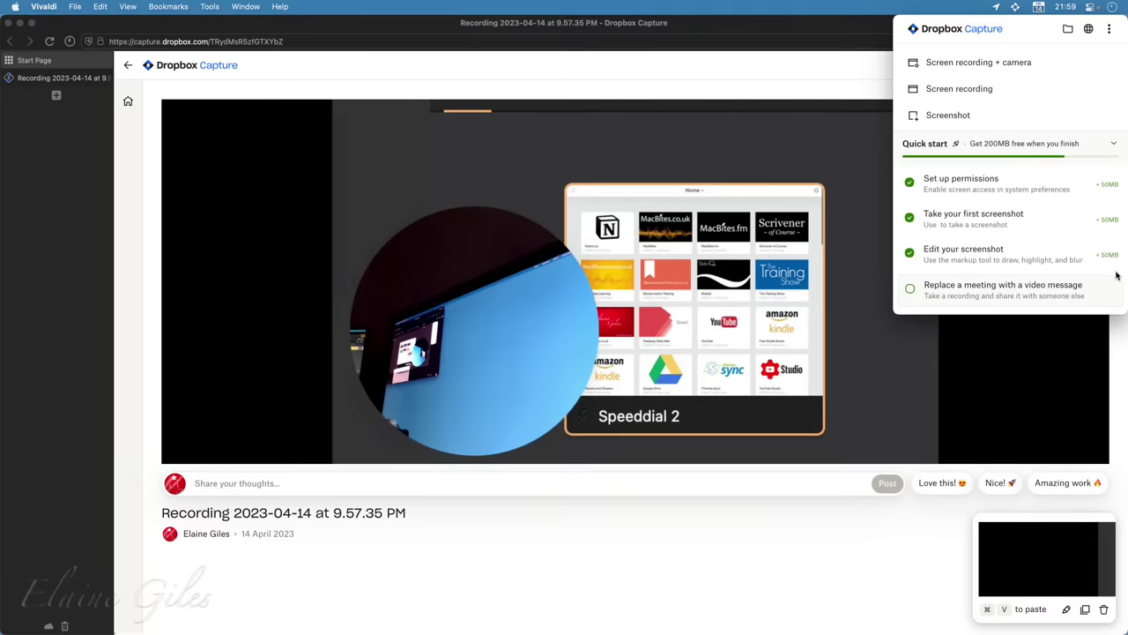
click(1113, 143)
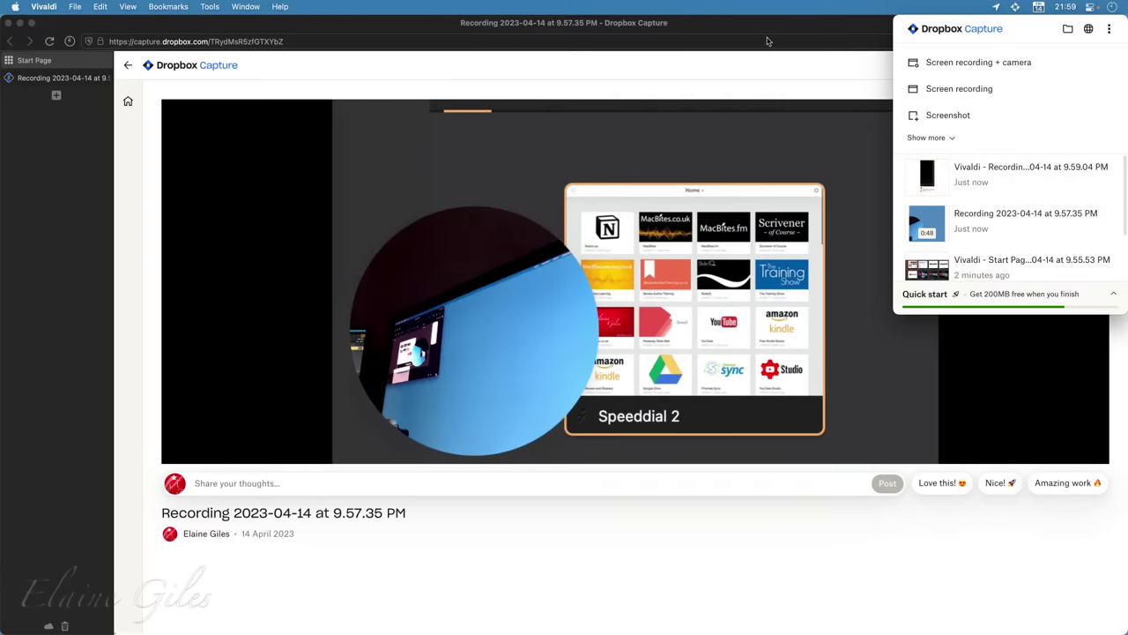
click(737, 22)
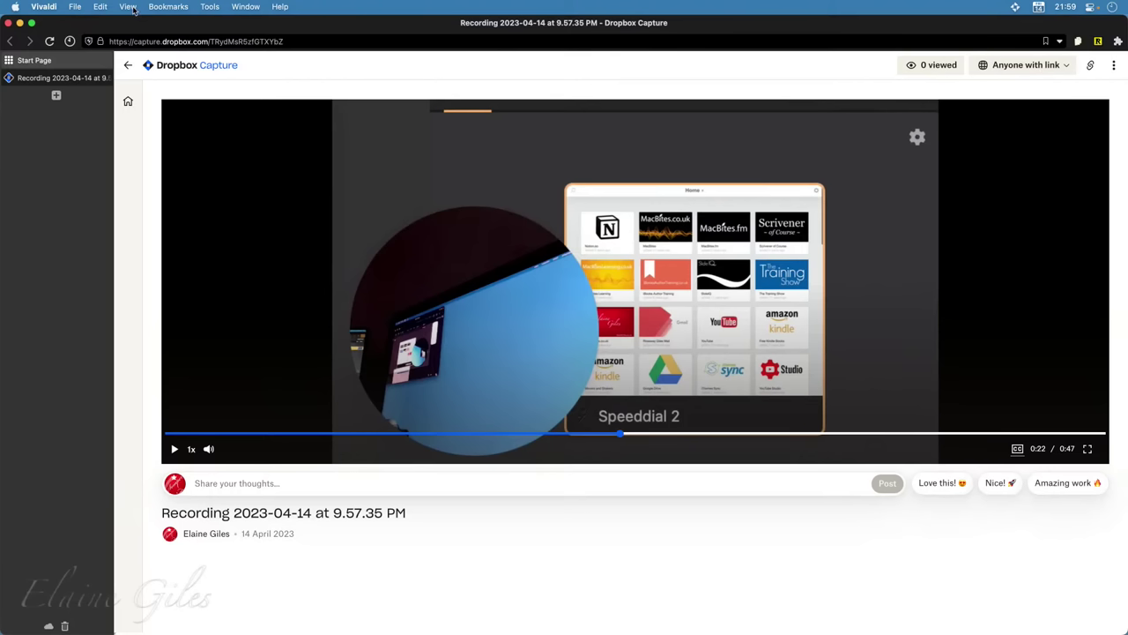
Hide the browser and launch Obsidian from the Raycast launcher
key(F11)
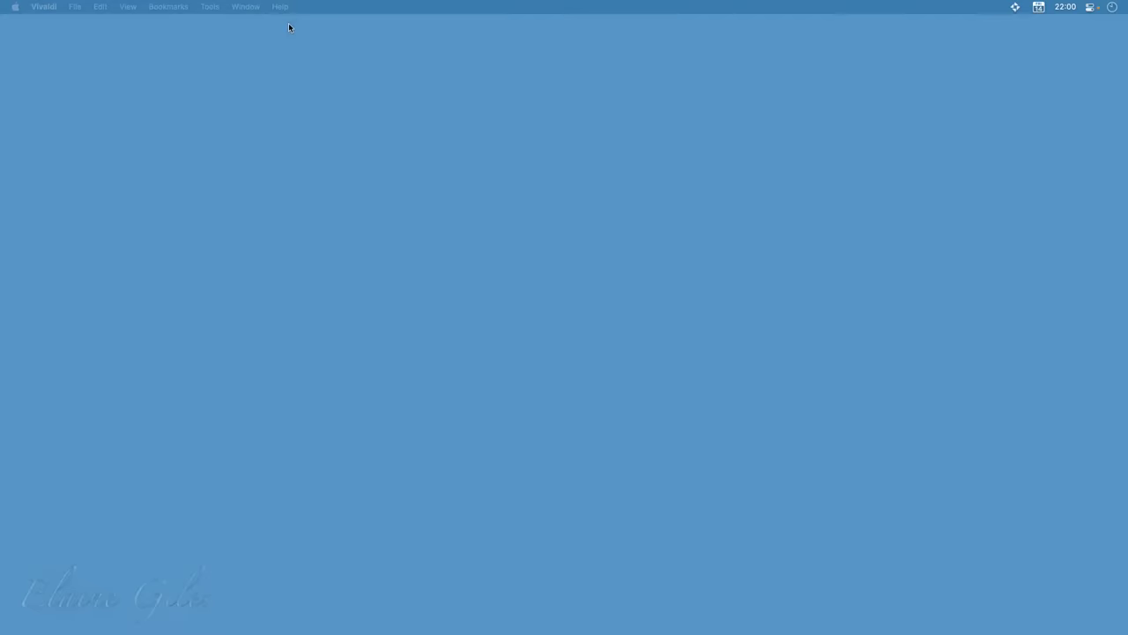
key(alt+space)
text(o)
key(Return)
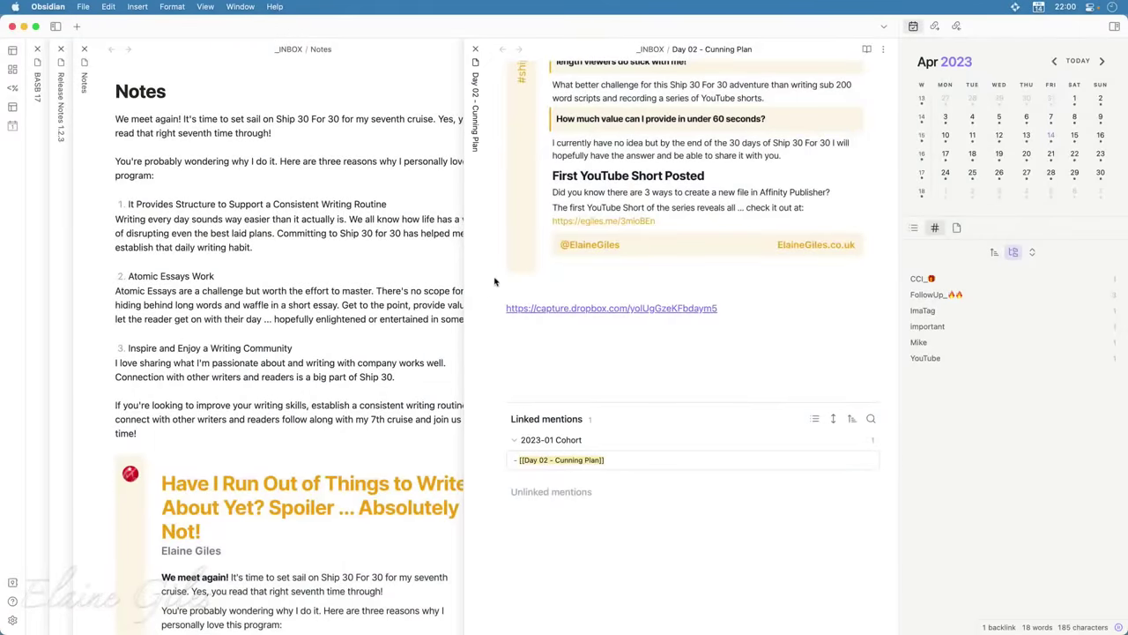
Paste the screenshot's Markdown image link below the Day 02 - Cunning Plan title
scroll(578, 219, up, 6)
click(584, 133)
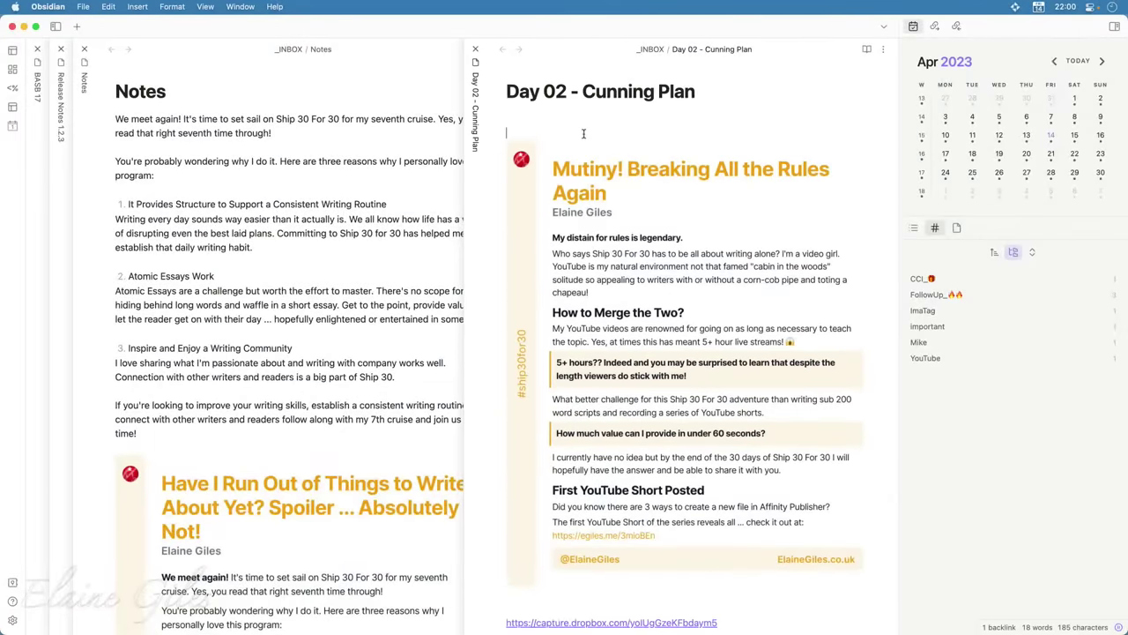
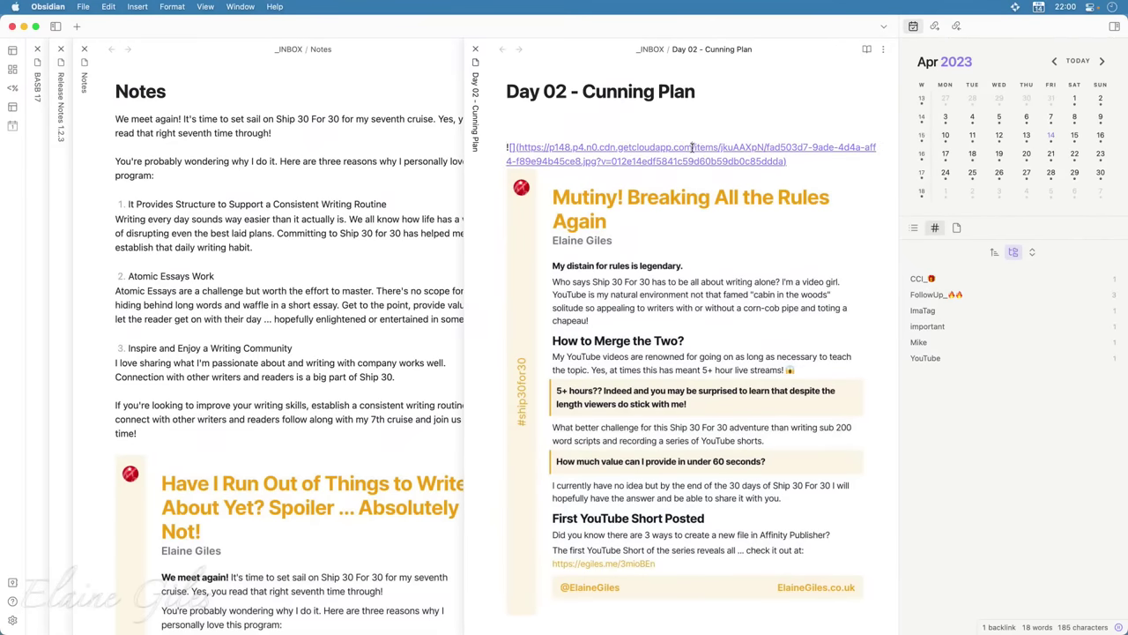
drag(689, 147, 618, 148)
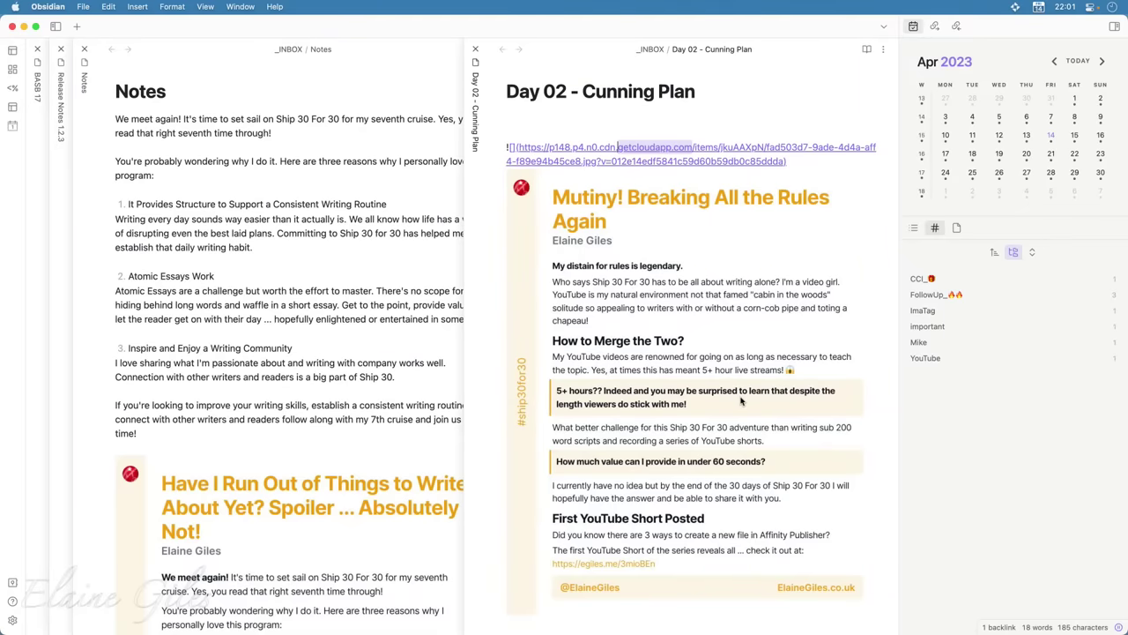
In Notes, add a 'Refer to [[Day 02 - Cunning Plan]]' link line above the embedded card
triple_click(619, 94)
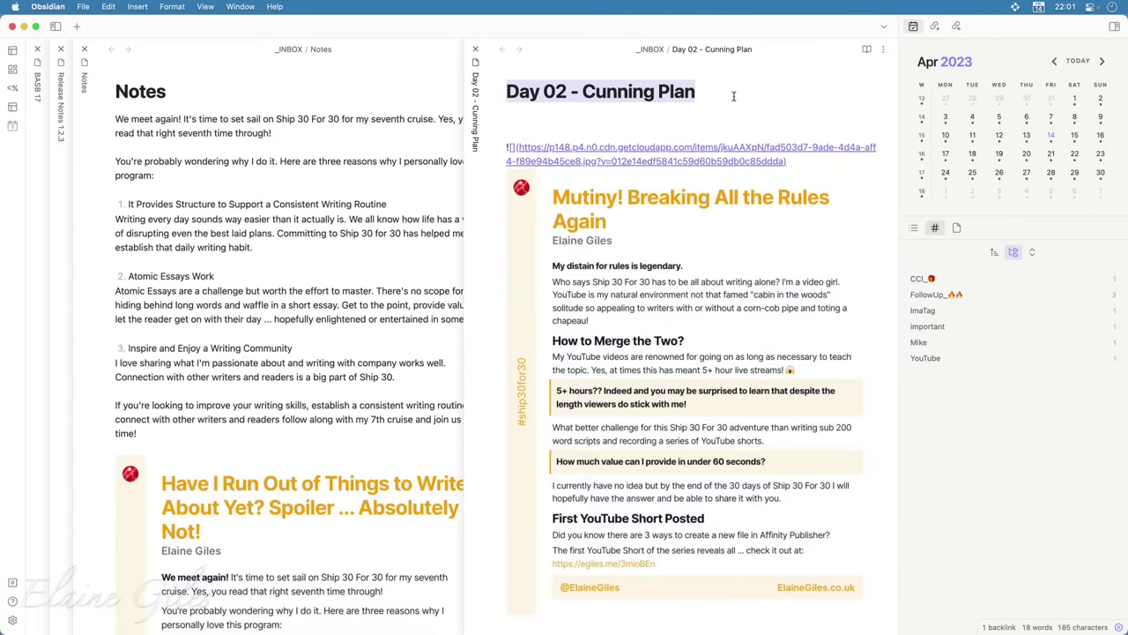
click(210, 98)
key(super+Down)
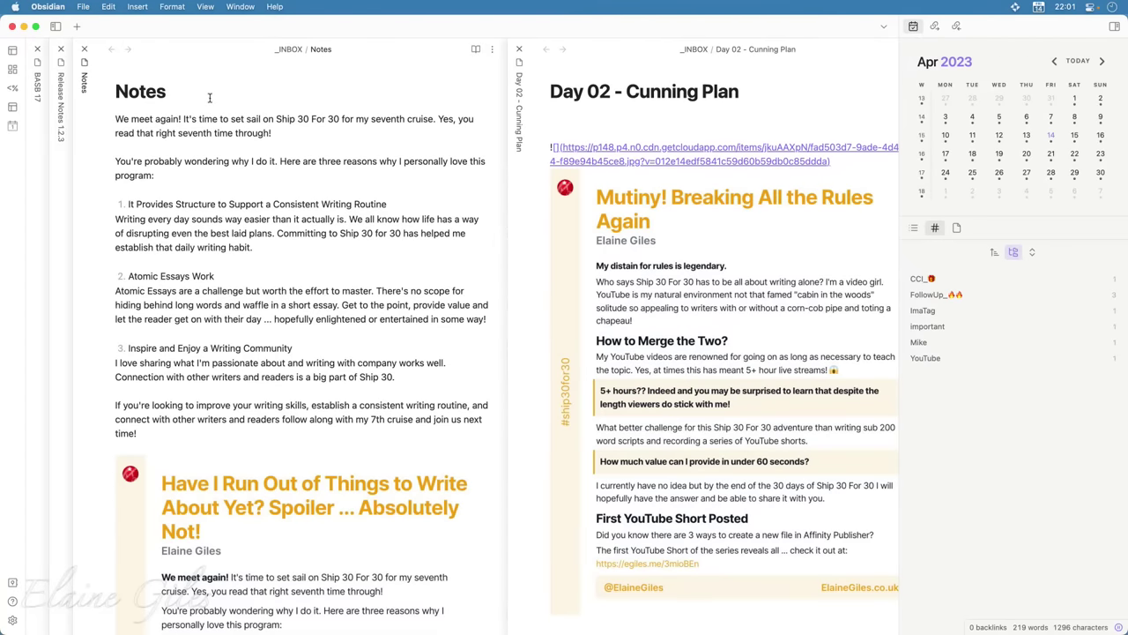
key(Return)
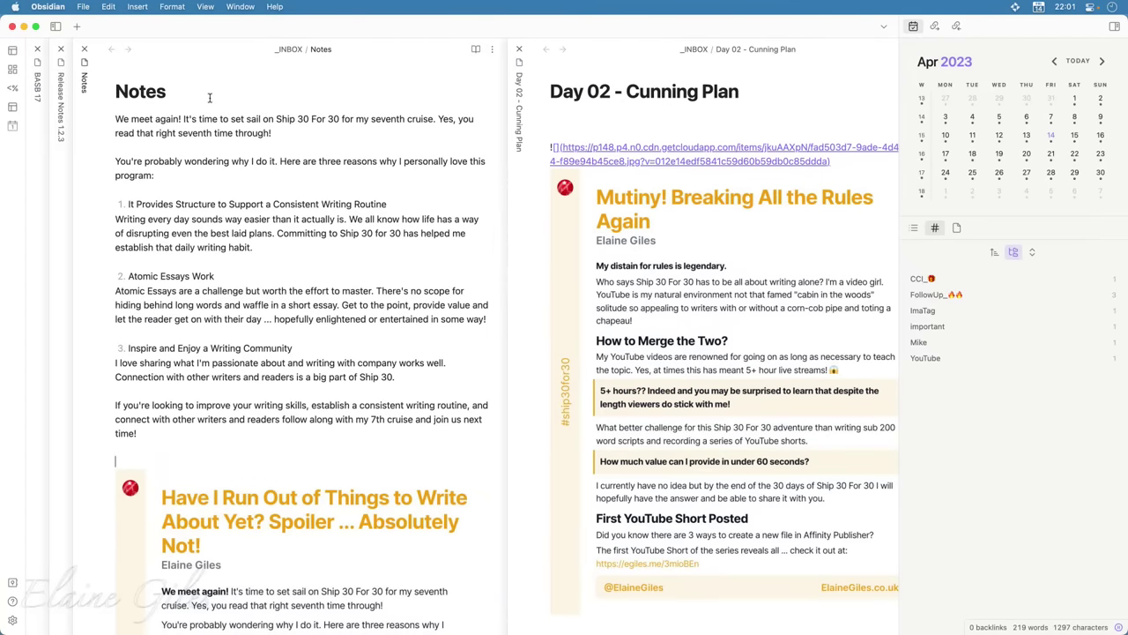
key(Return)
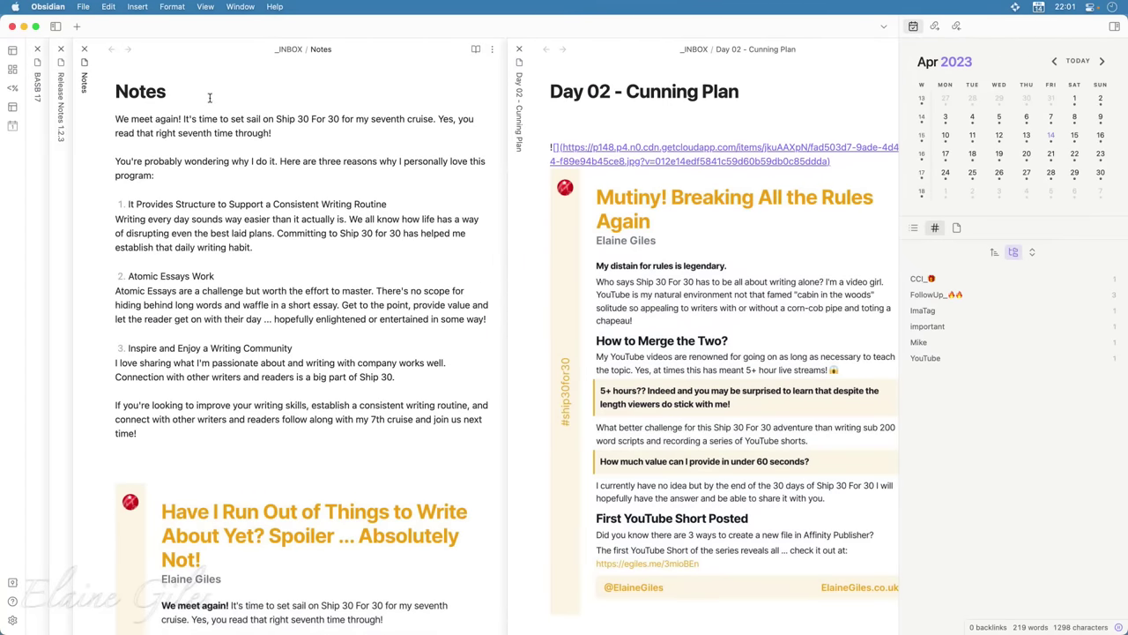
text(Refer to [[)
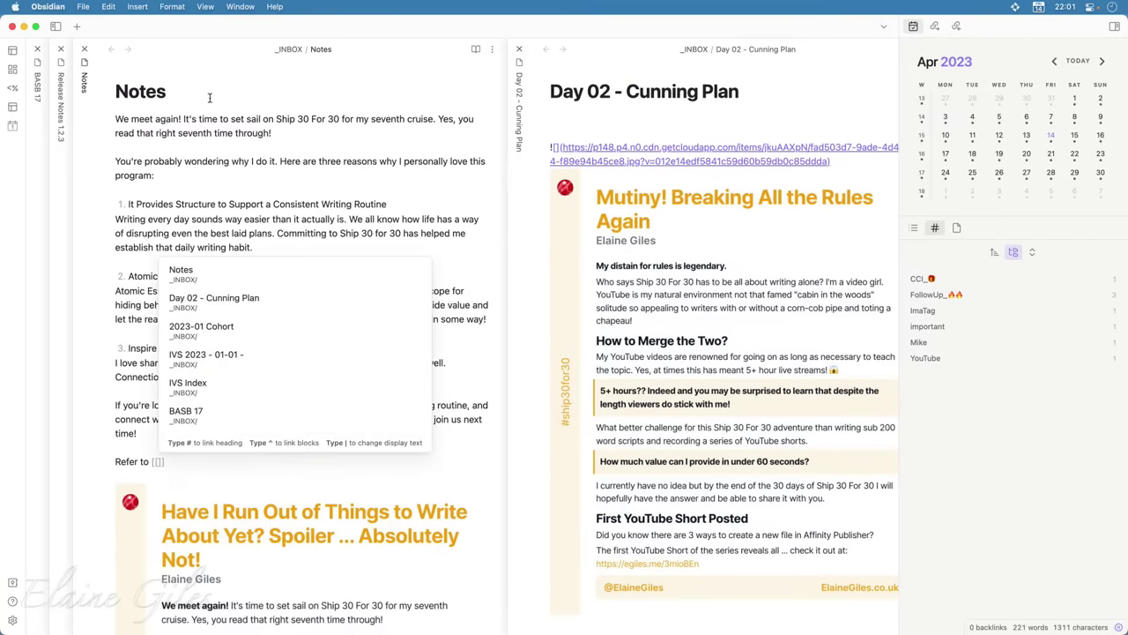
text(cunnin)
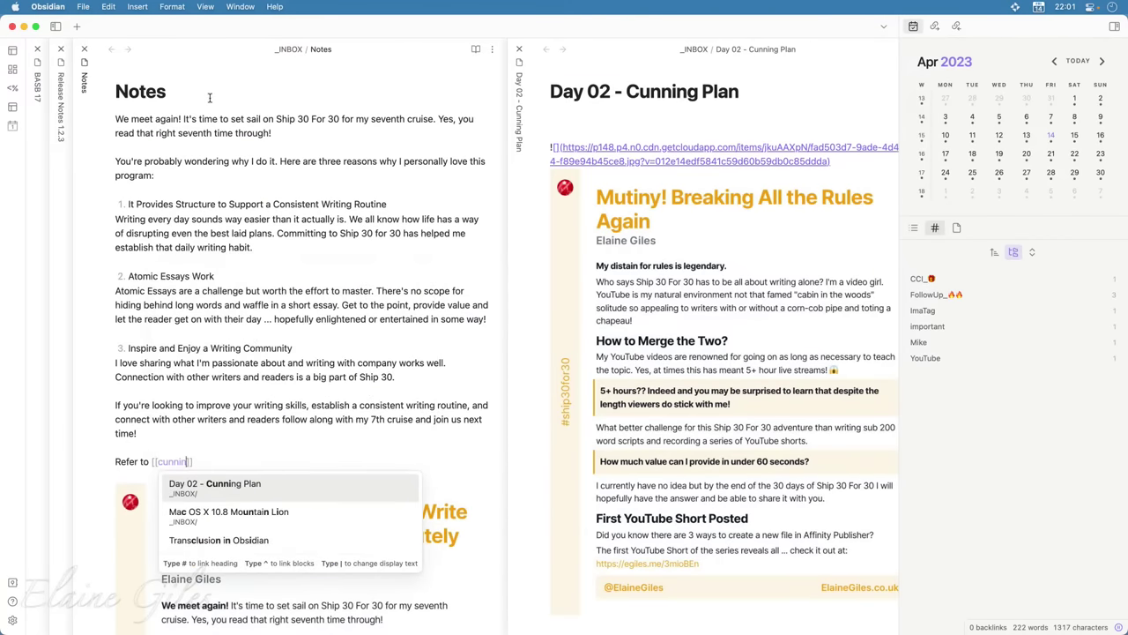
key(Return)
key(Up)
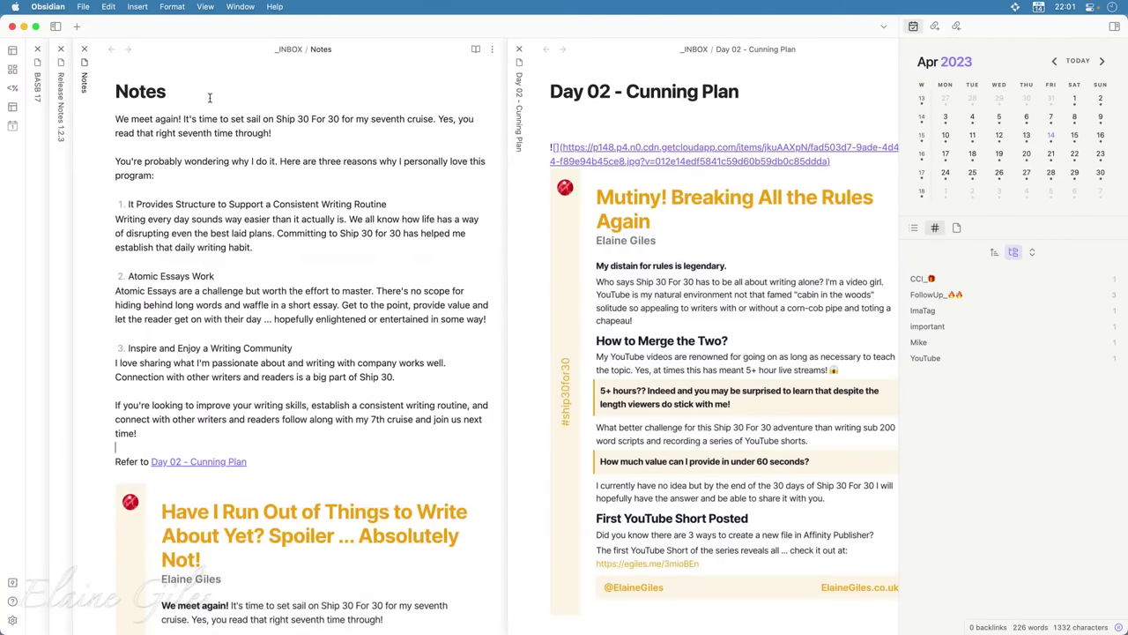
Put the caret at the end of the Day 02 note's title for editing
click(272, 462)
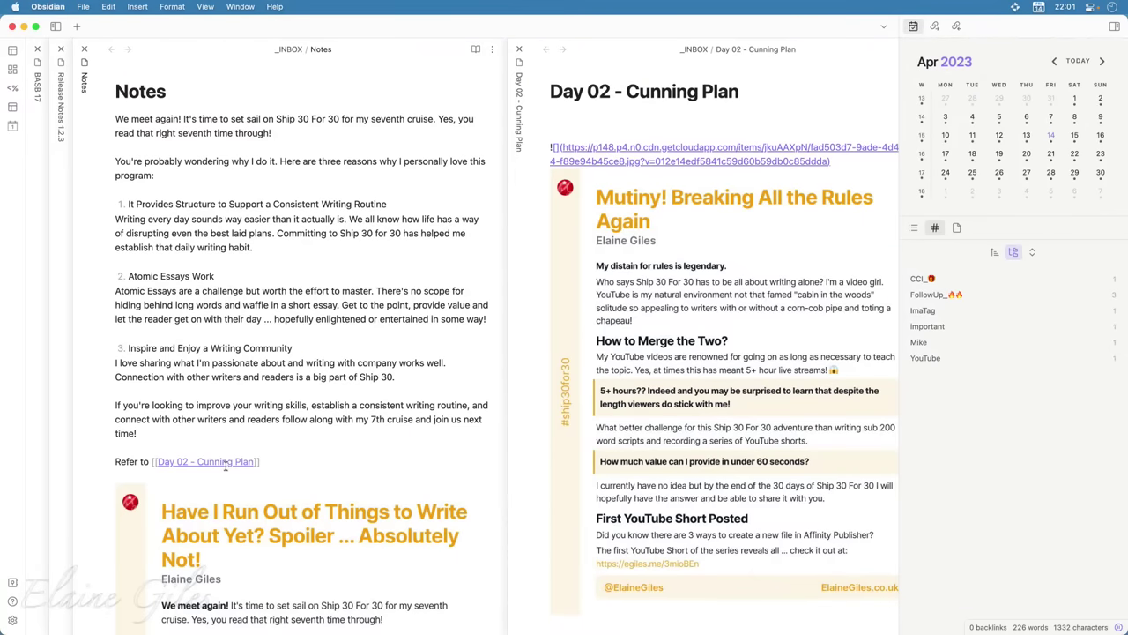
click(302, 446)
click(765, 84)
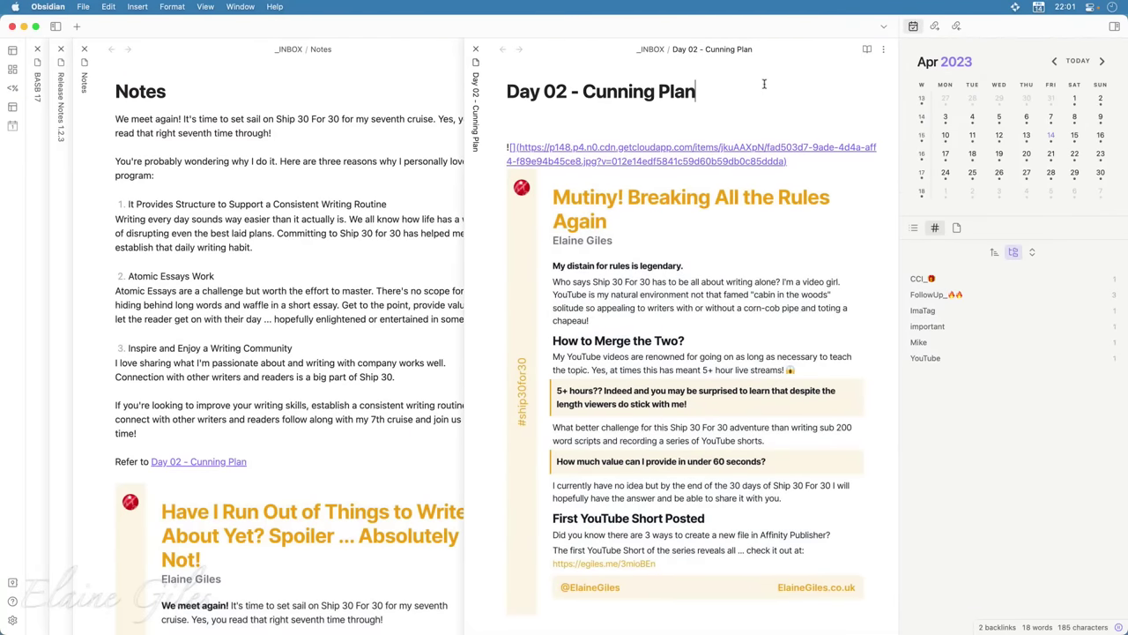
Rename the note to 'Day 02 - Cunning Plan Number 2' and select the CloudApp image URL
text(Number 2)
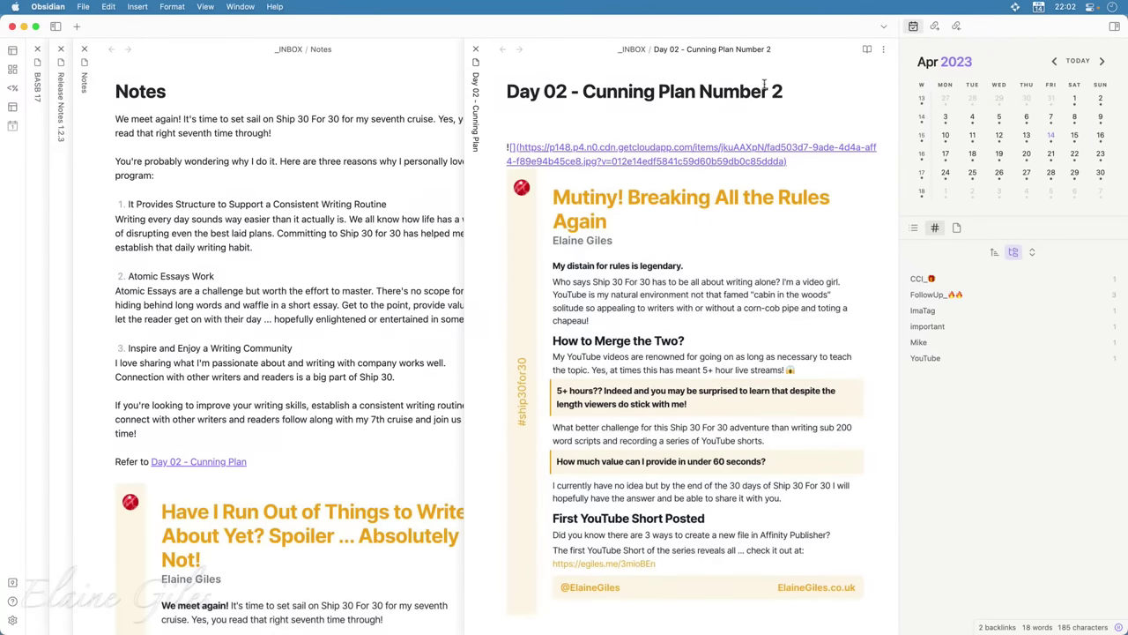
key(Return)
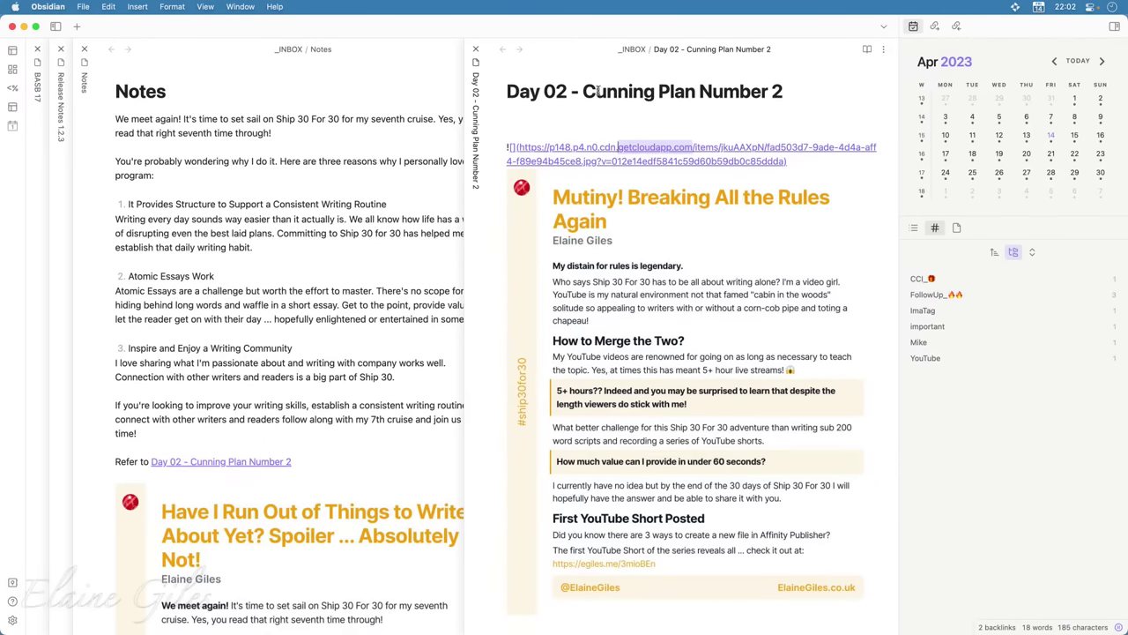
drag(685, 151, 694, 148)
drag(695, 148, 695, 256)
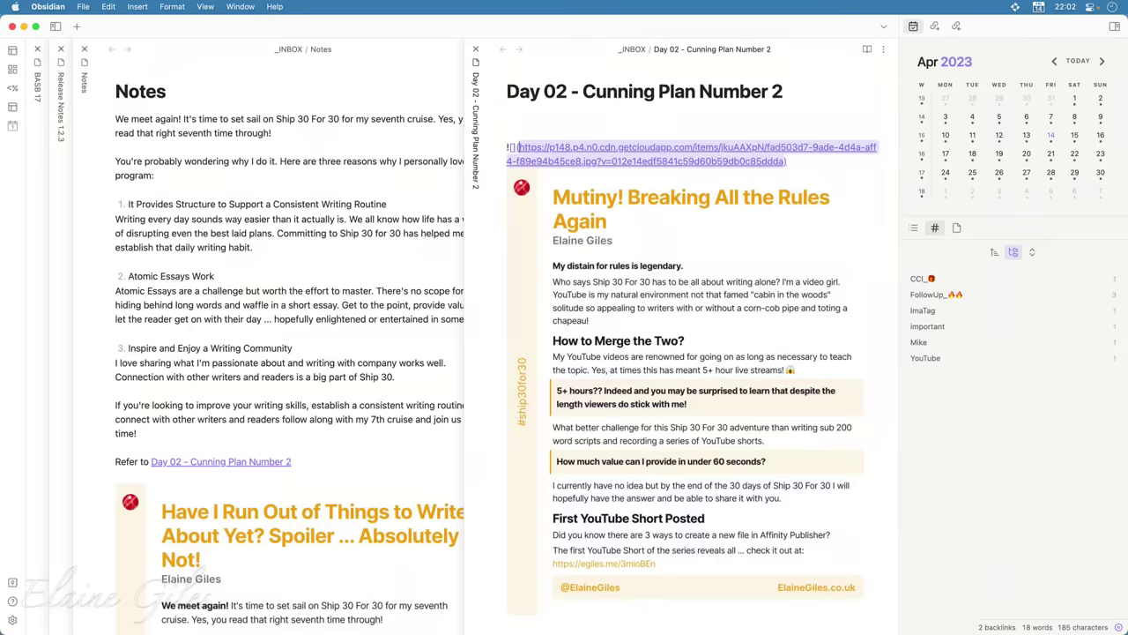
key(super+Tab)
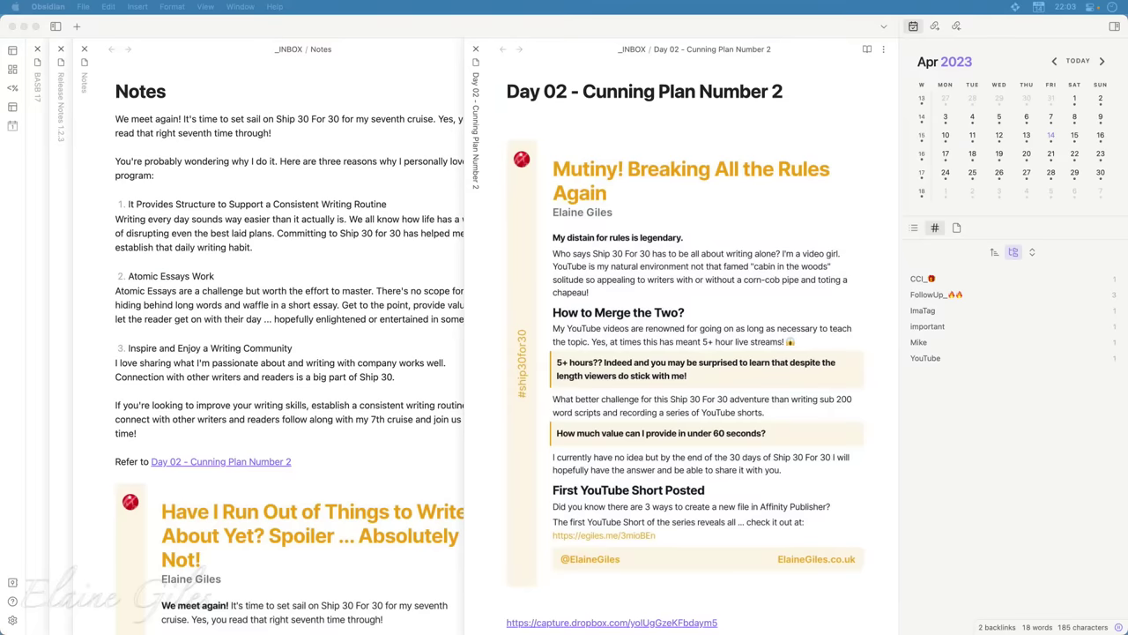
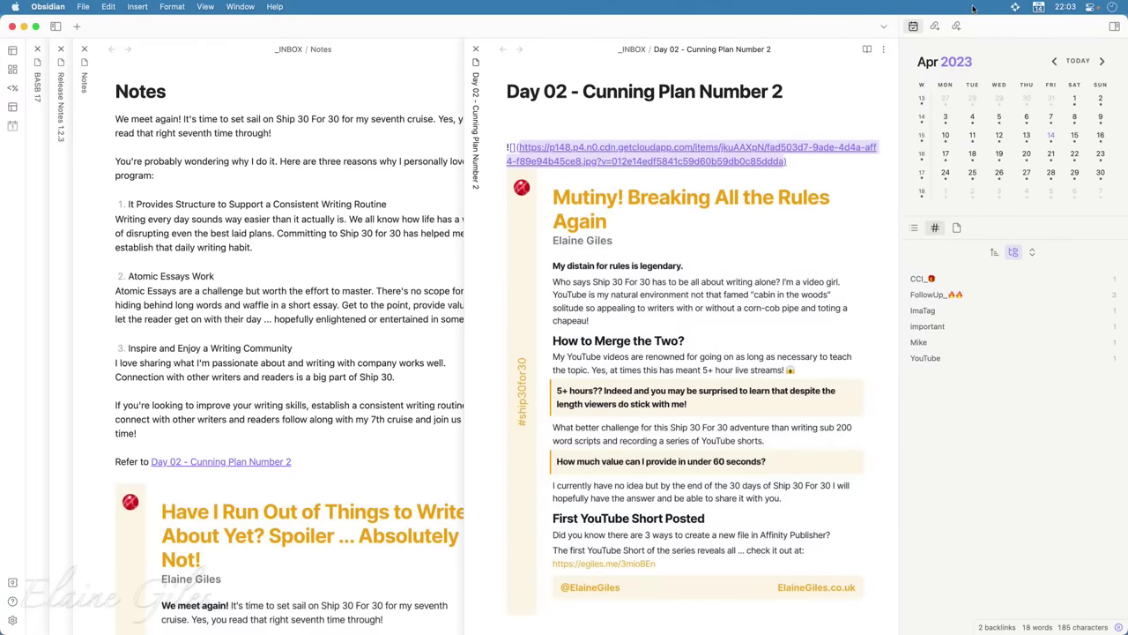
Return to the Day 02 note in Obsidian and reveal the Bartender hidden-icons strip
mouse_move(973, 8)
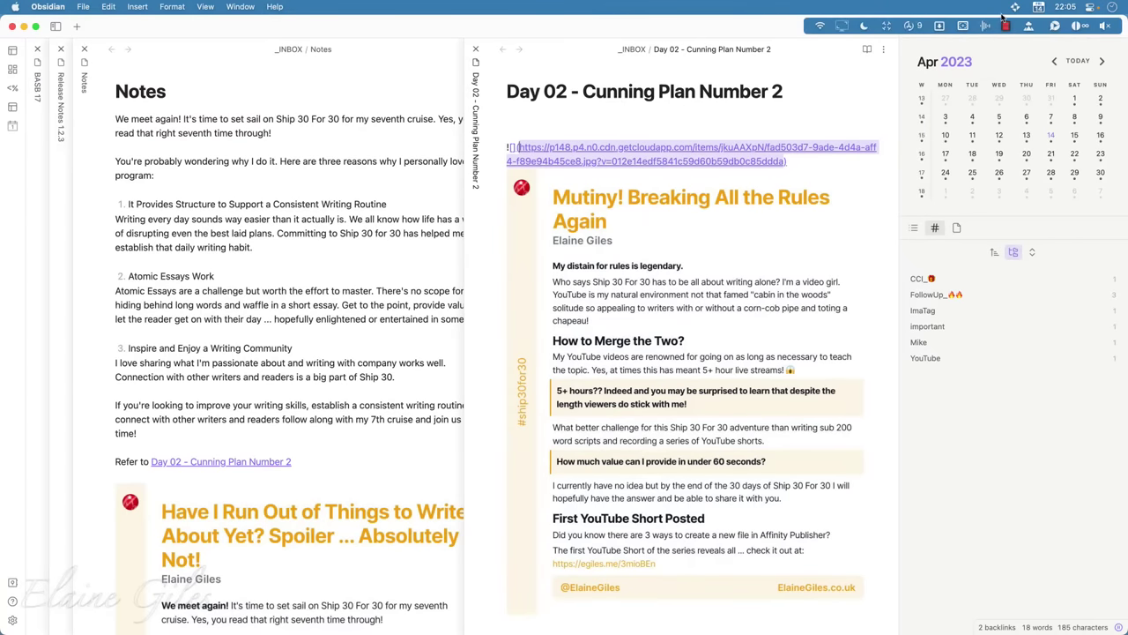
Choose New Drive from the CloudMounter menu and centre the Connections window on screen
click(1029, 29)
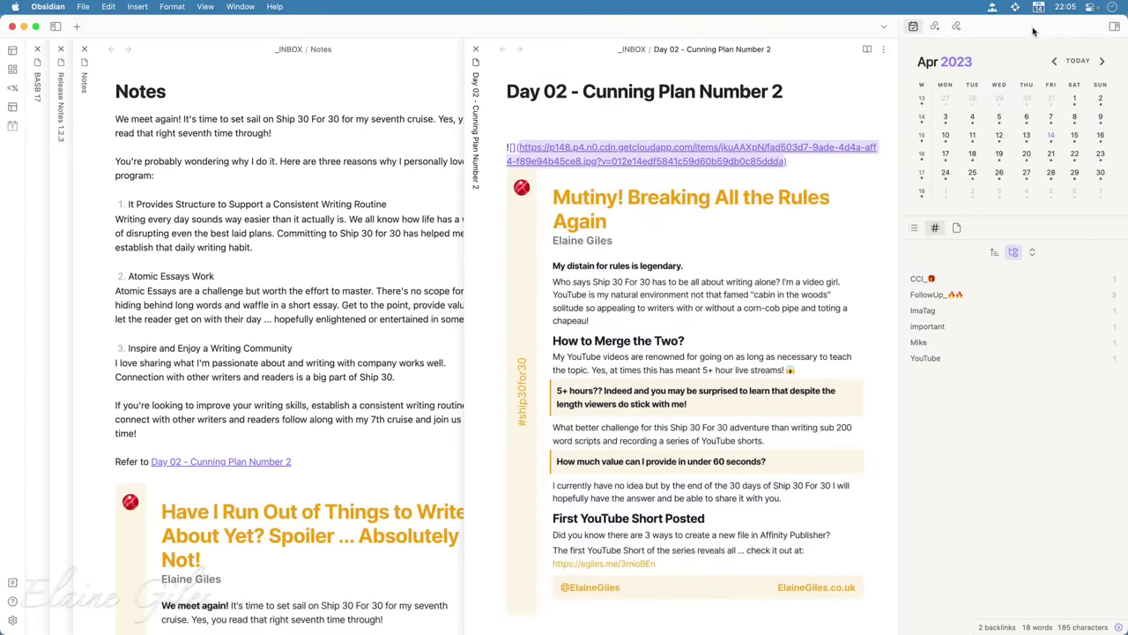
mouse_move(1041, 63)
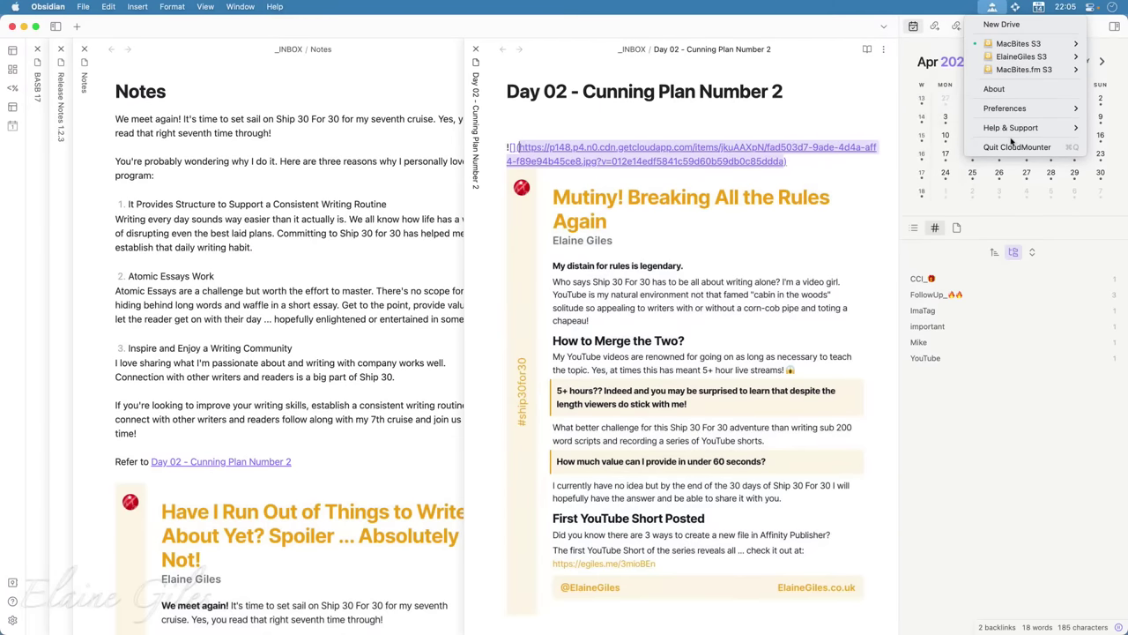
click(1003, 25)
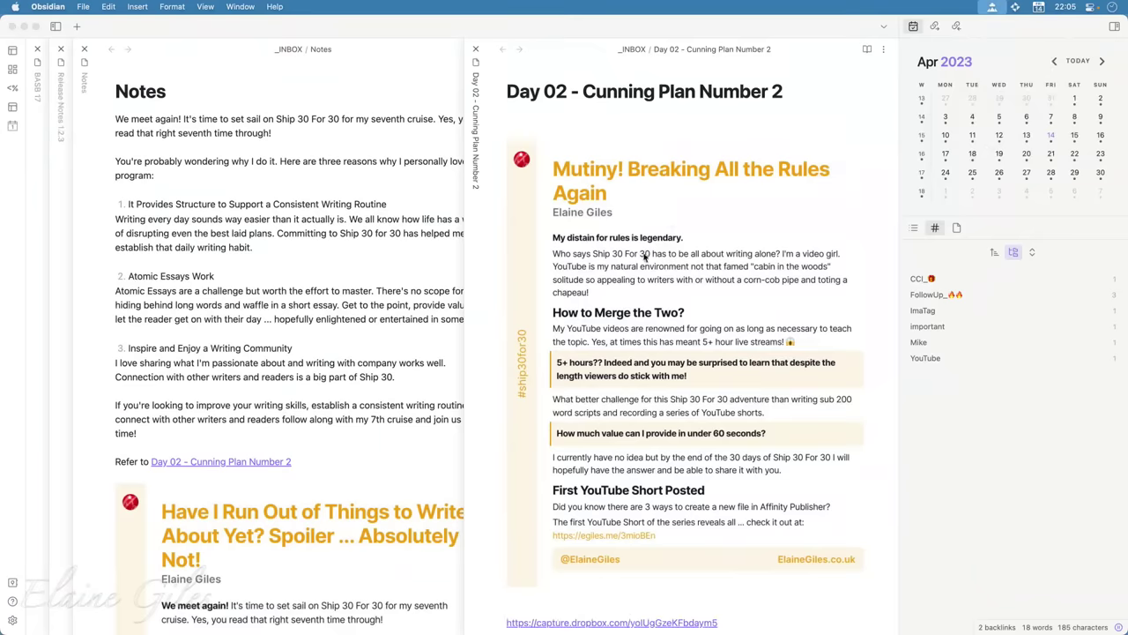
drag(809, 22, 581, 112)
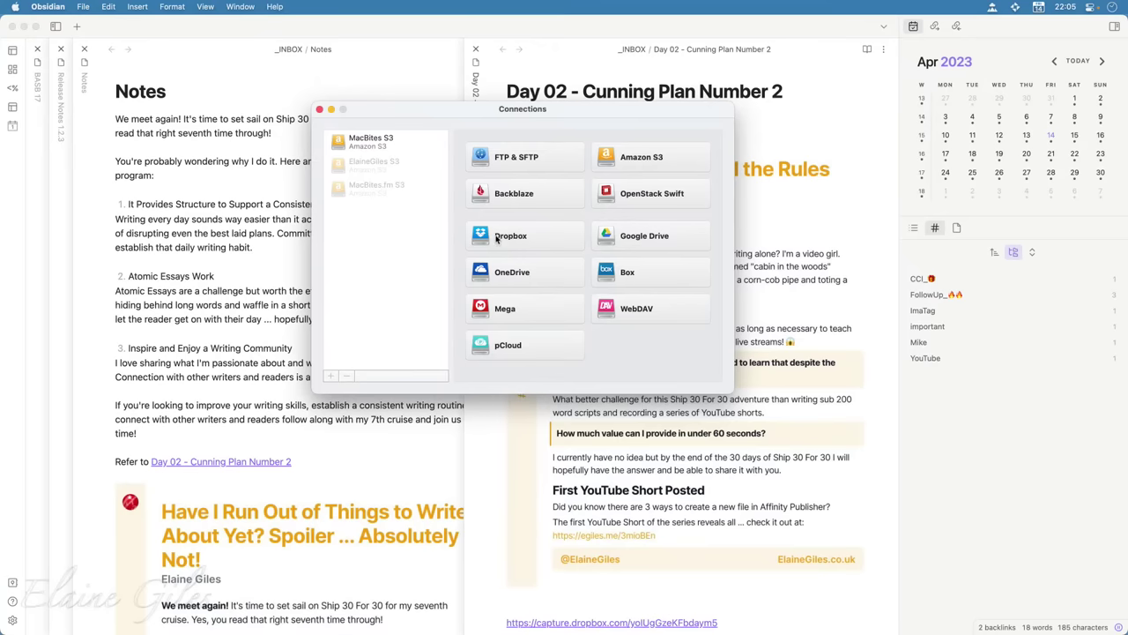
click(497, 238)
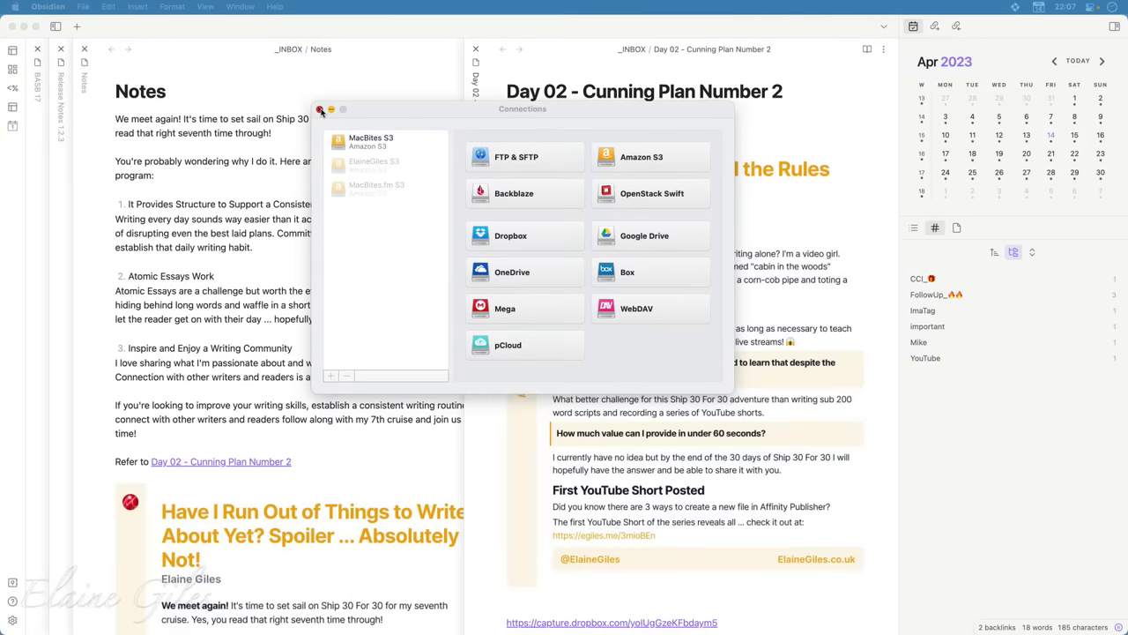
Close CloudMounter's Connections window to return to Obsidian
click(321, 110)
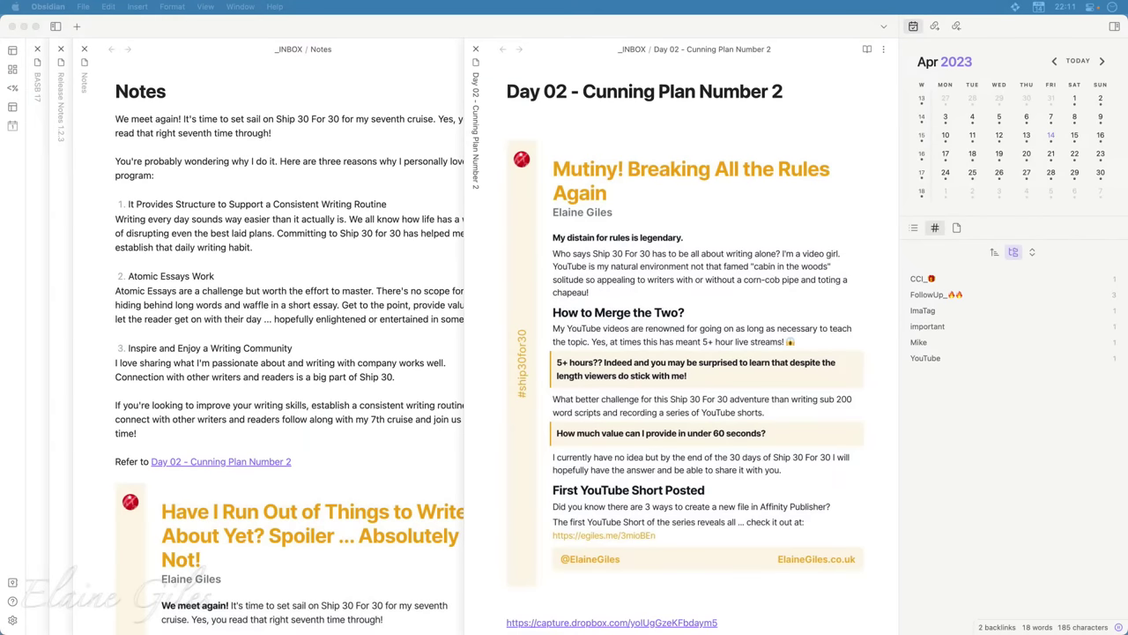
Paste the image link into the Day 02 note, then hide the Obsidian window
click(654, 29)
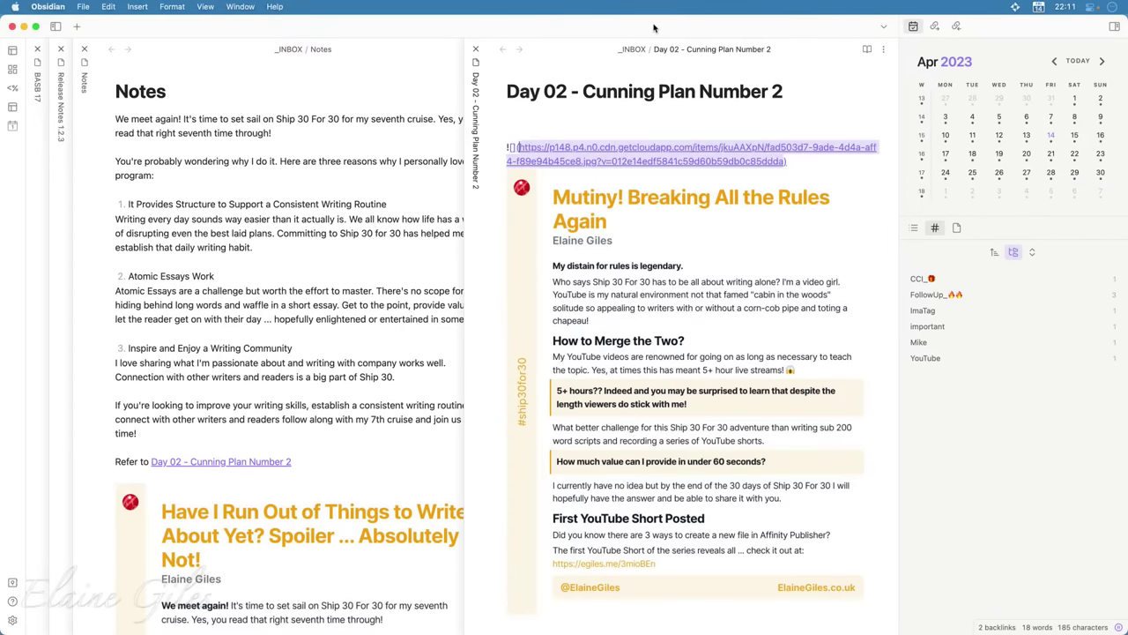
key(super+m)
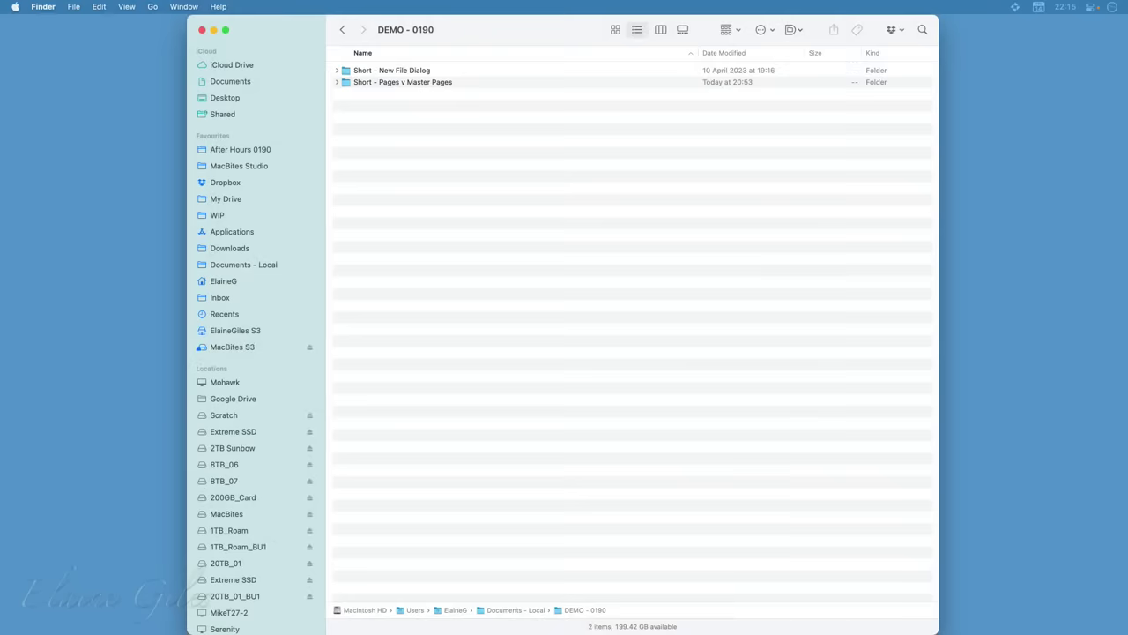
Maximise Finder, open Short - New File Dialog, and review its three File New Dialog takes
key(ctrl+alt+Return)
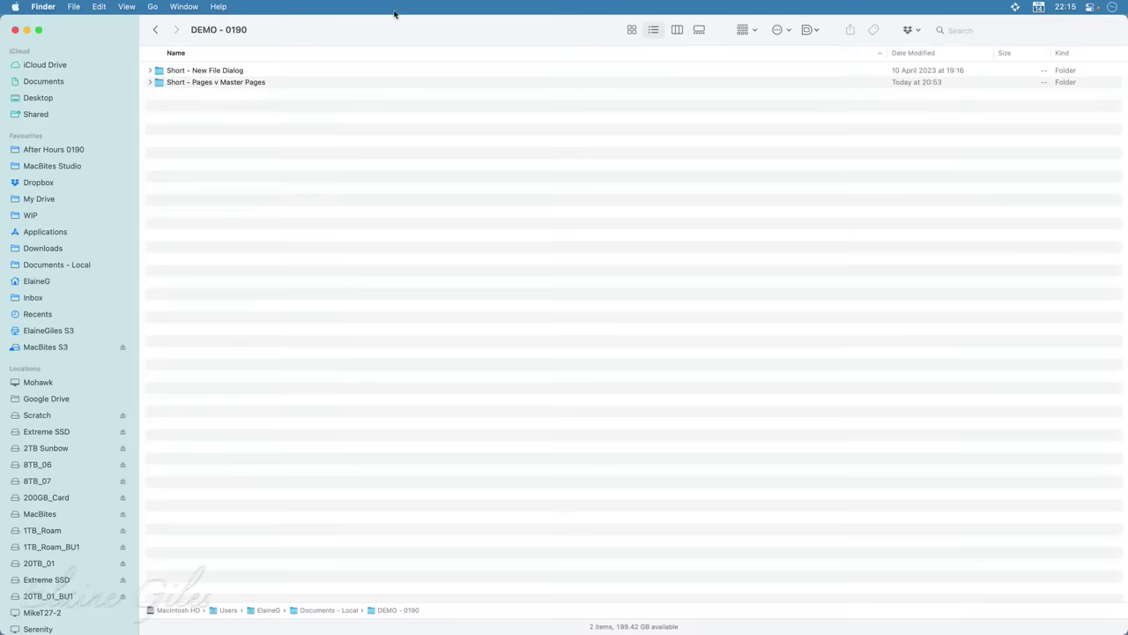
click(226, 74)
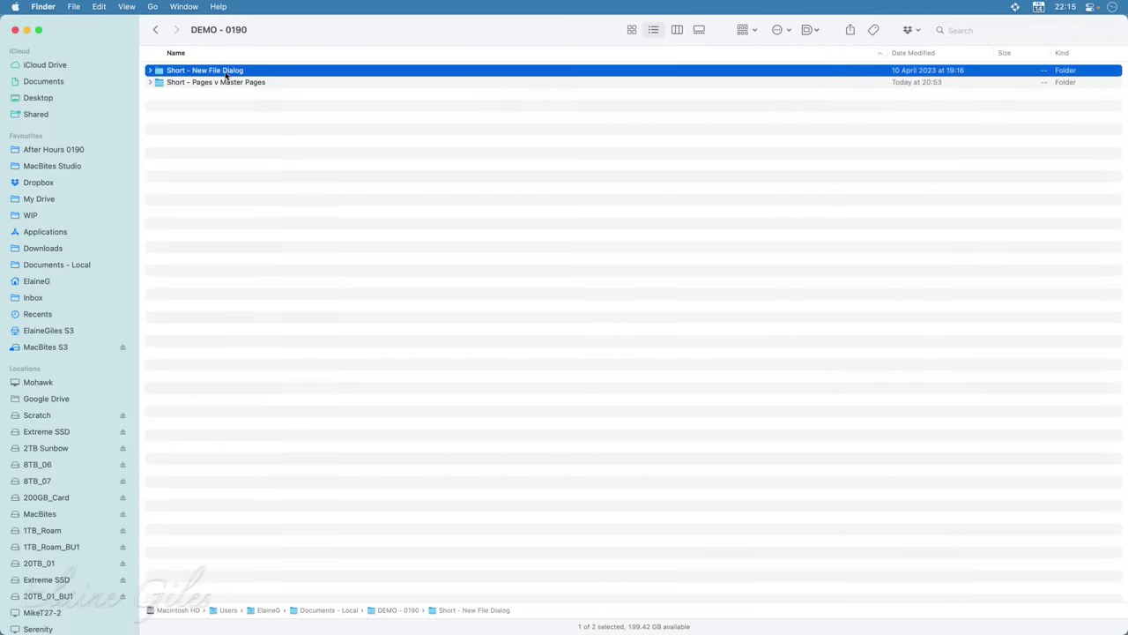
double_click(226, 74)
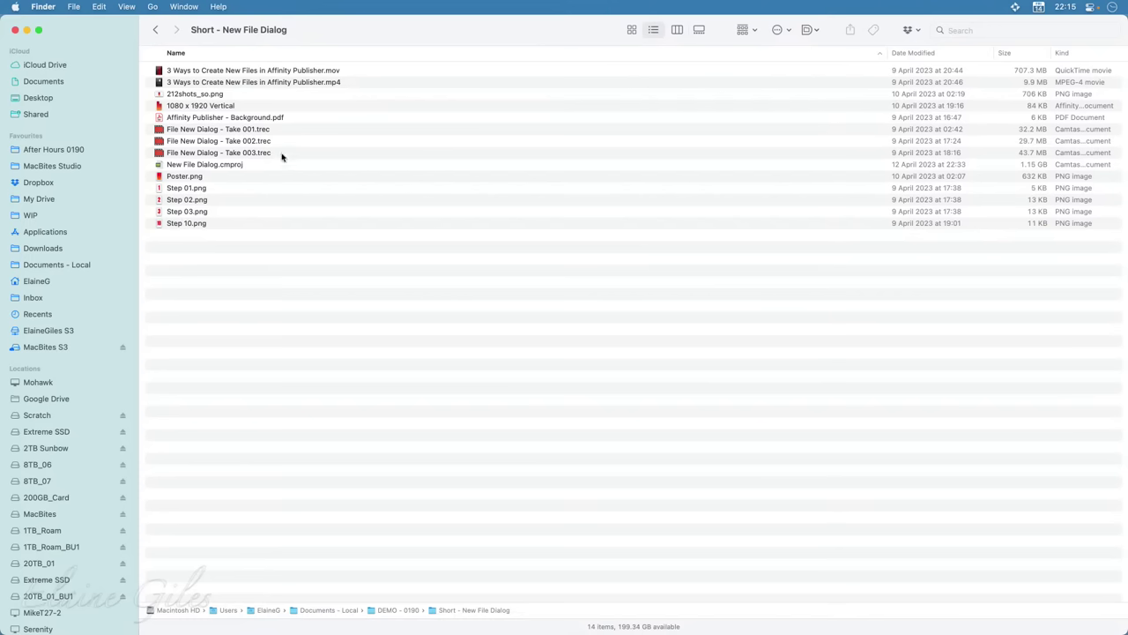
drag(292, 133, 286, 154)
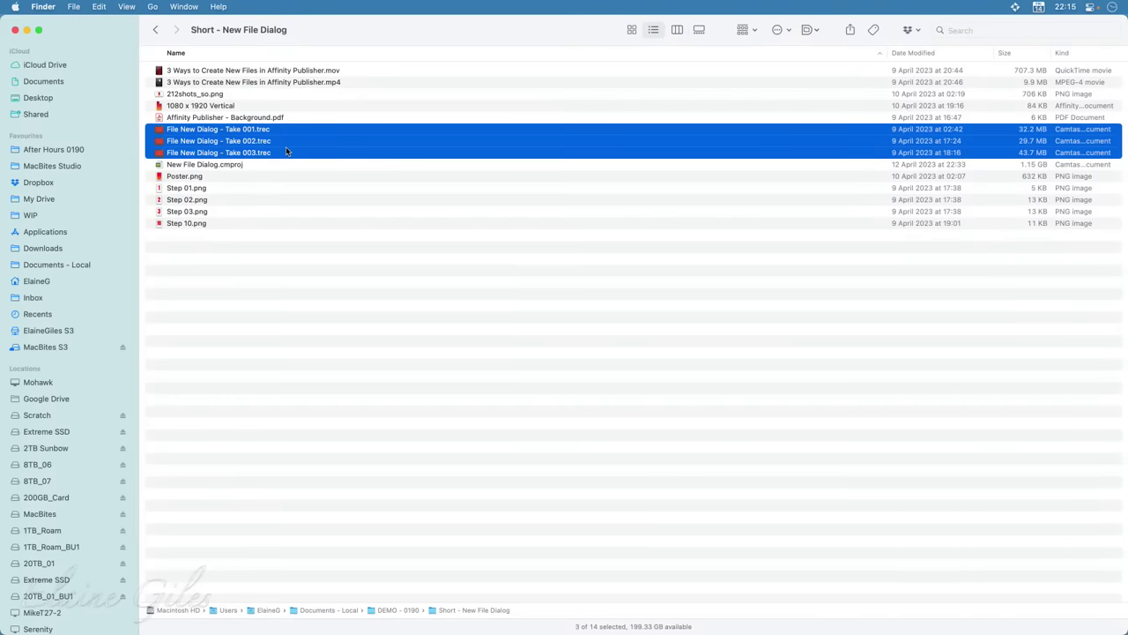
click(299, 366)
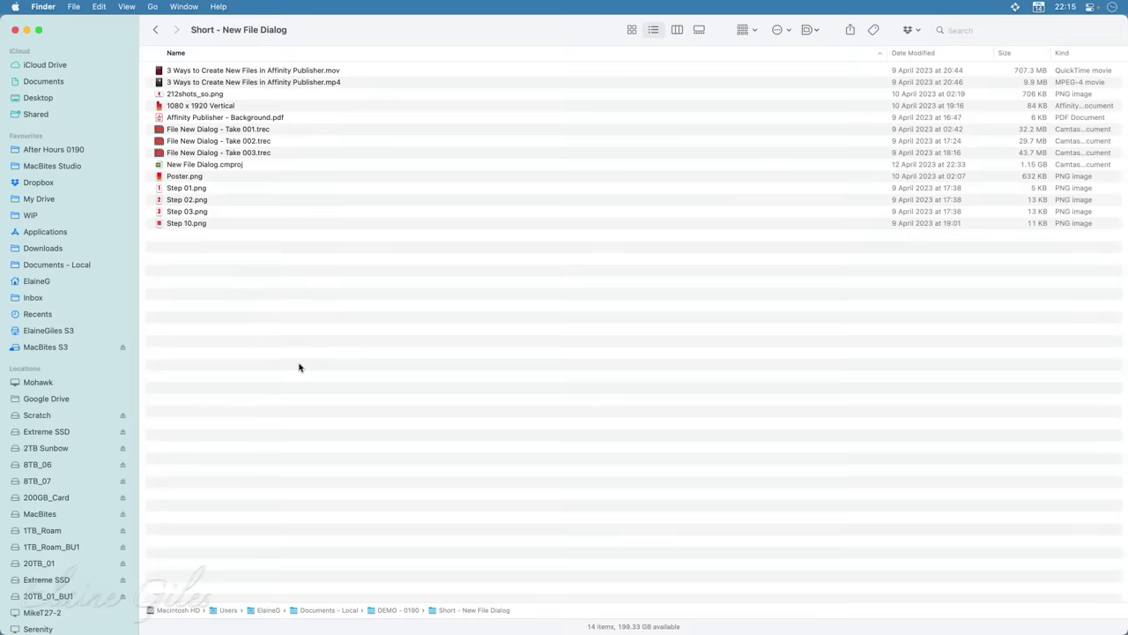
click(243, 108)
key(space)
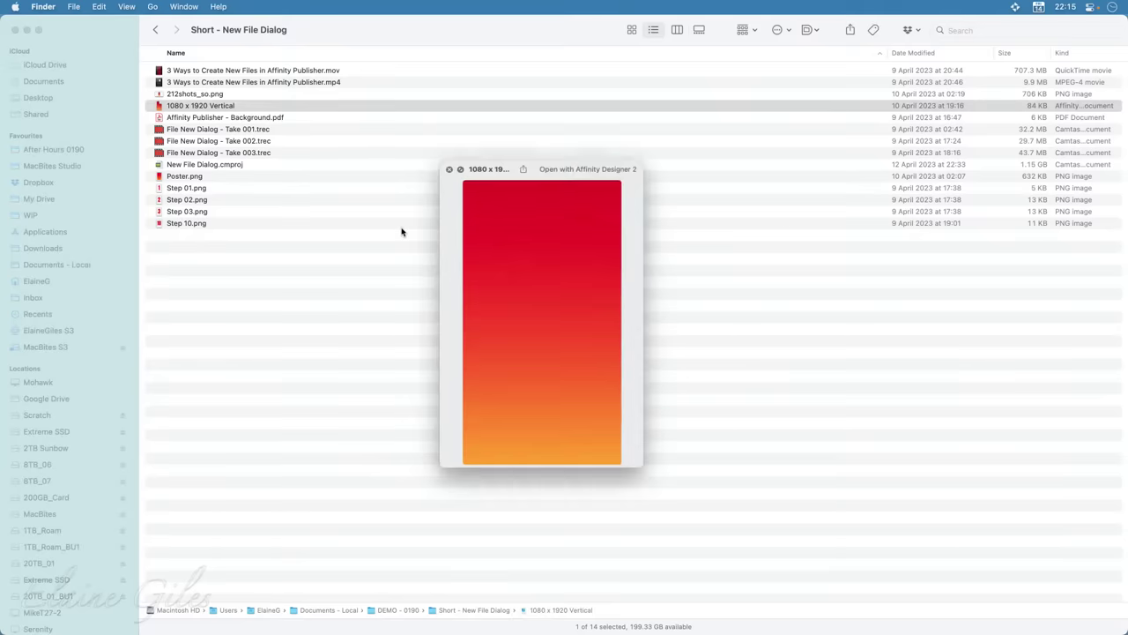
key(space)
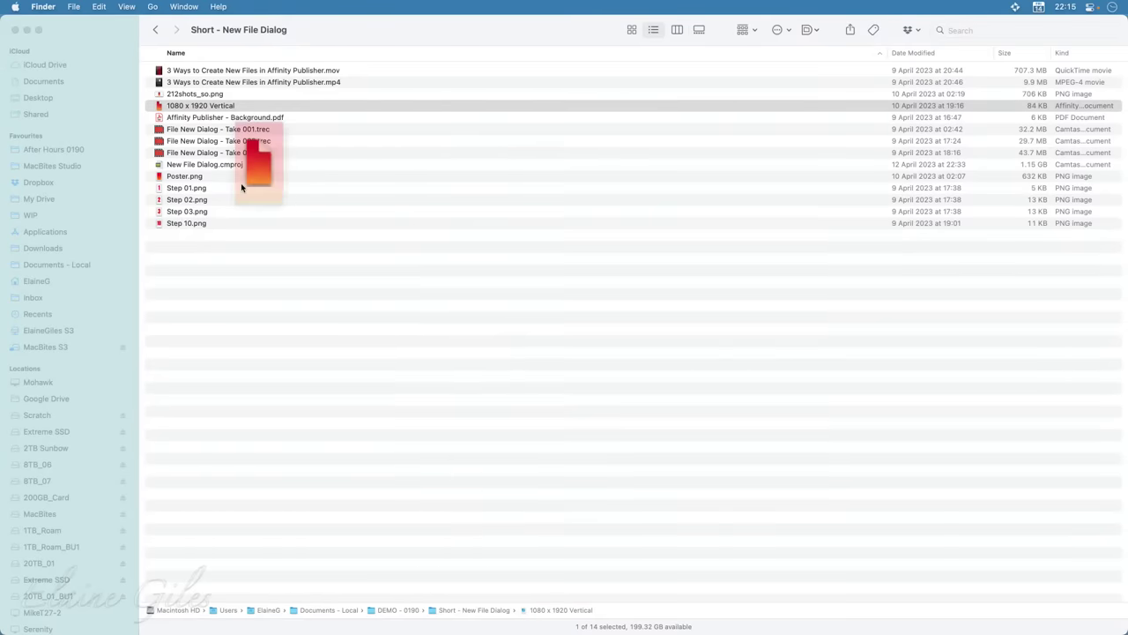
click(237, 179)
key(space)
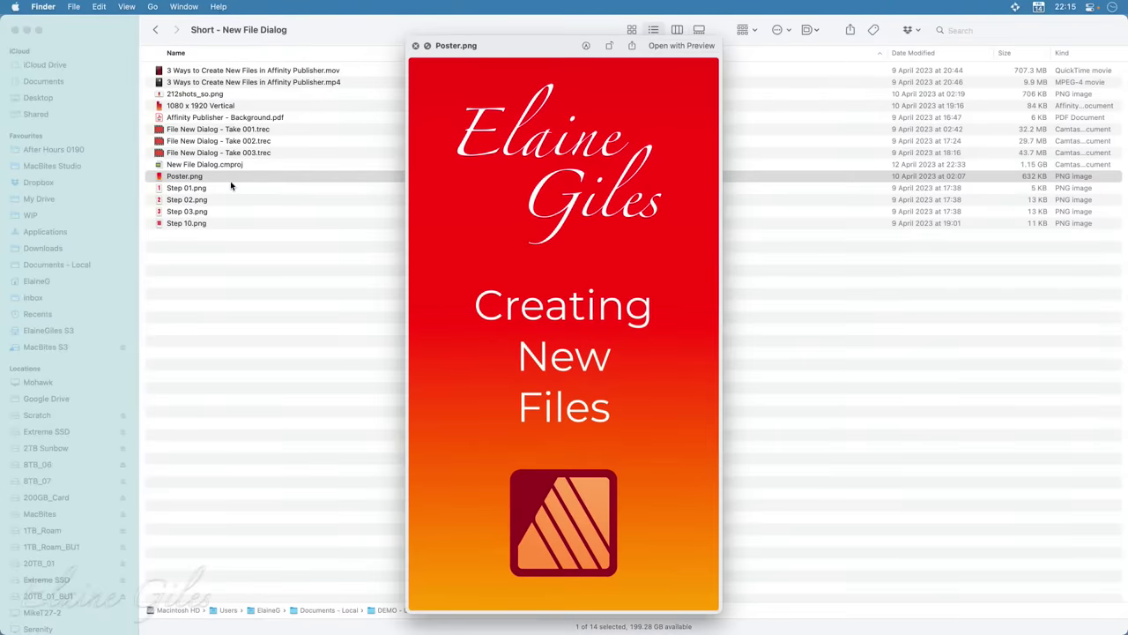
key(space)
click(231, 189)
key(space)
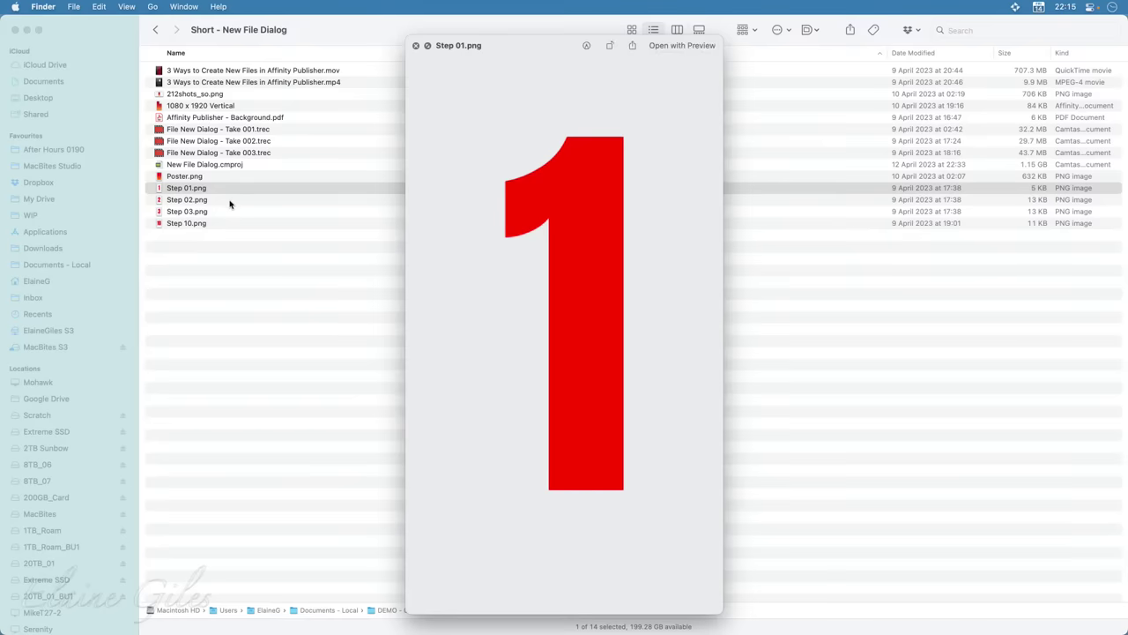
click(229, 203)
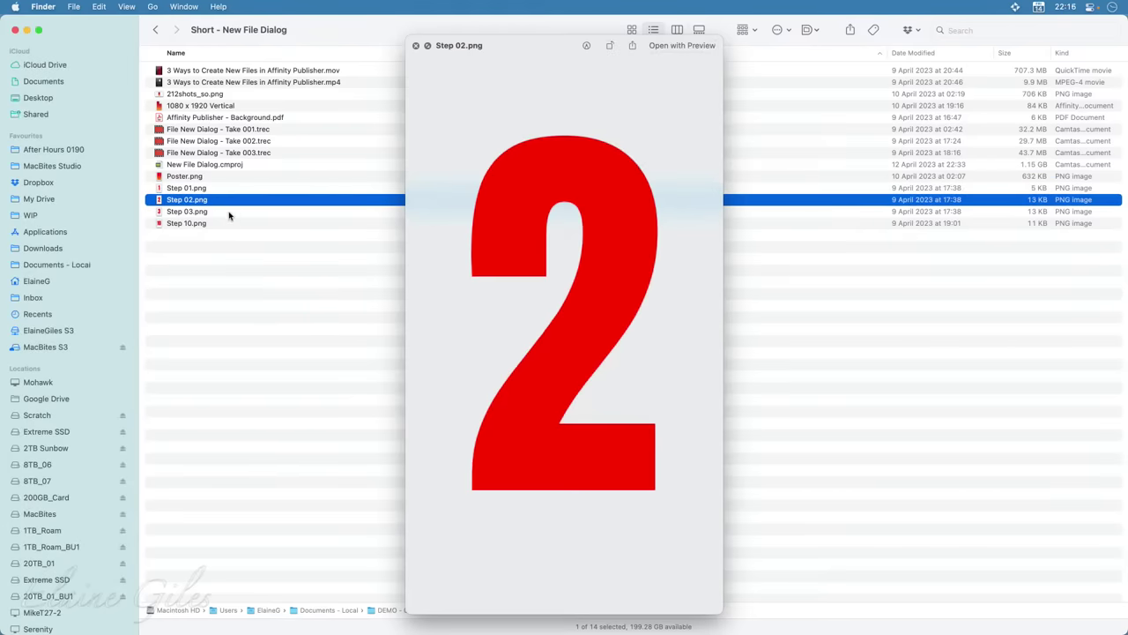
click(227, 215)
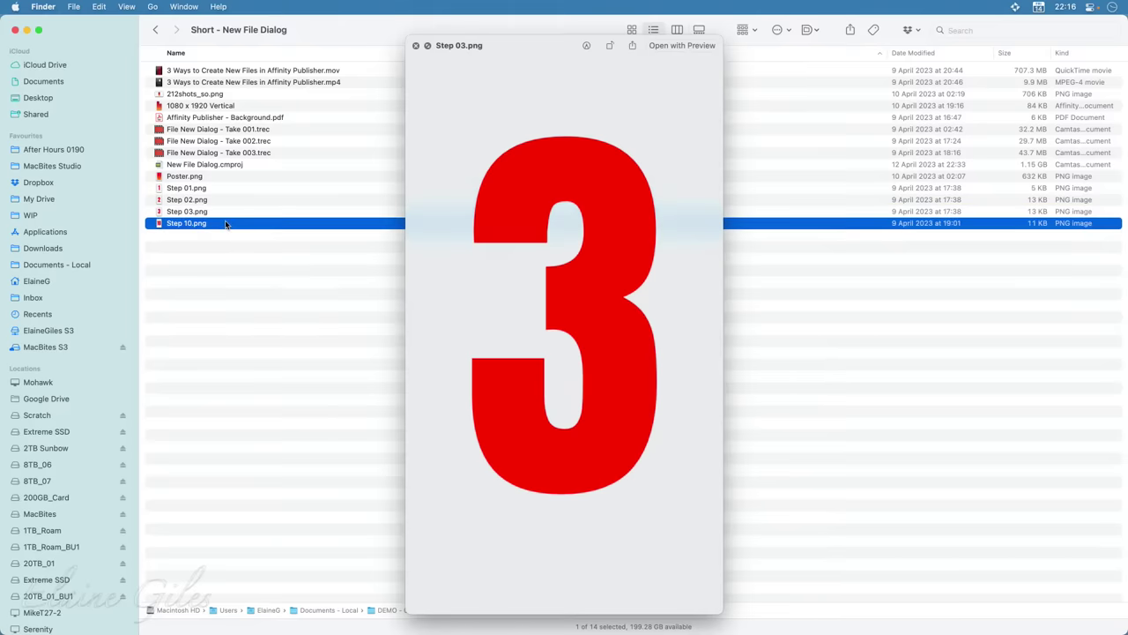
click(226, 224)
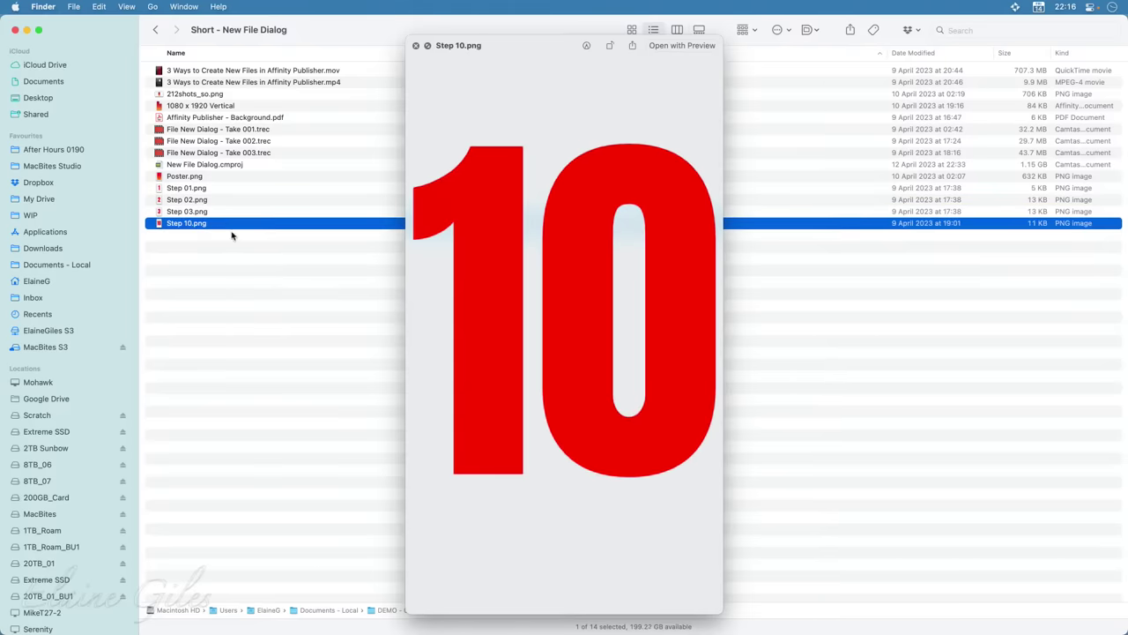
click(283, 269)
key(space)
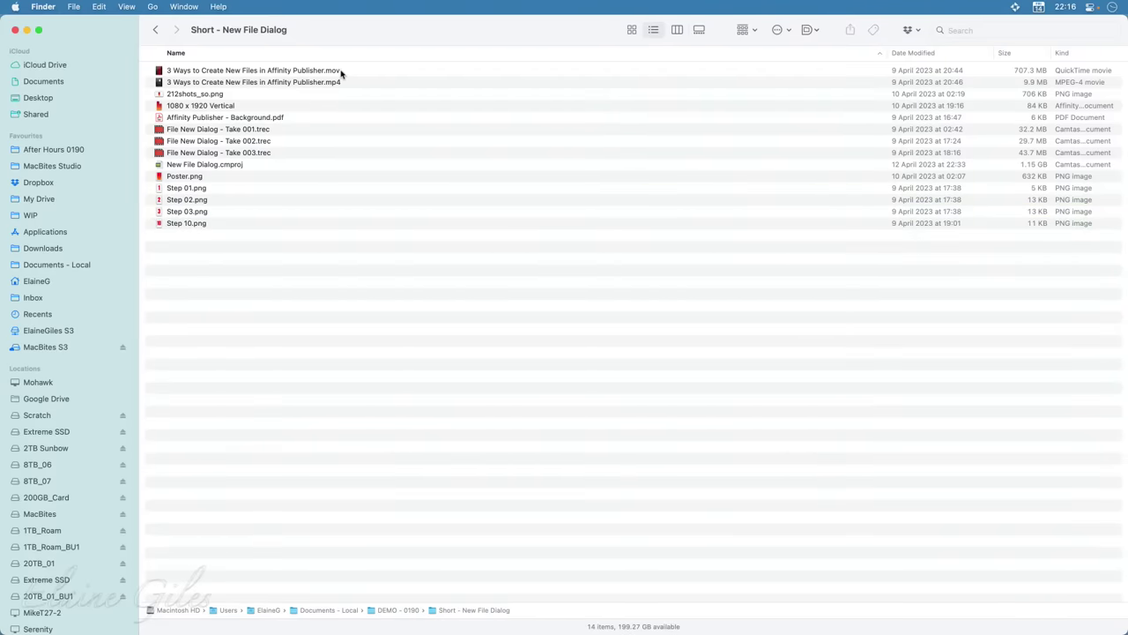
Check the .mov and .mp4 video exports, then select New File Dialog.cmproj
click(342, 71)
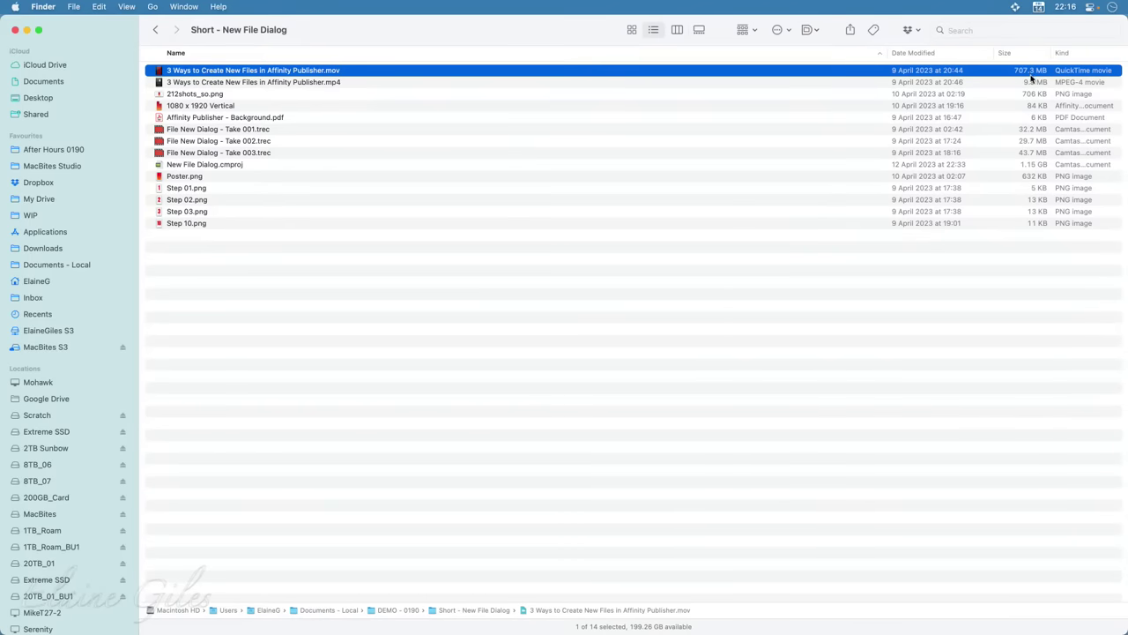
click(350, 85)
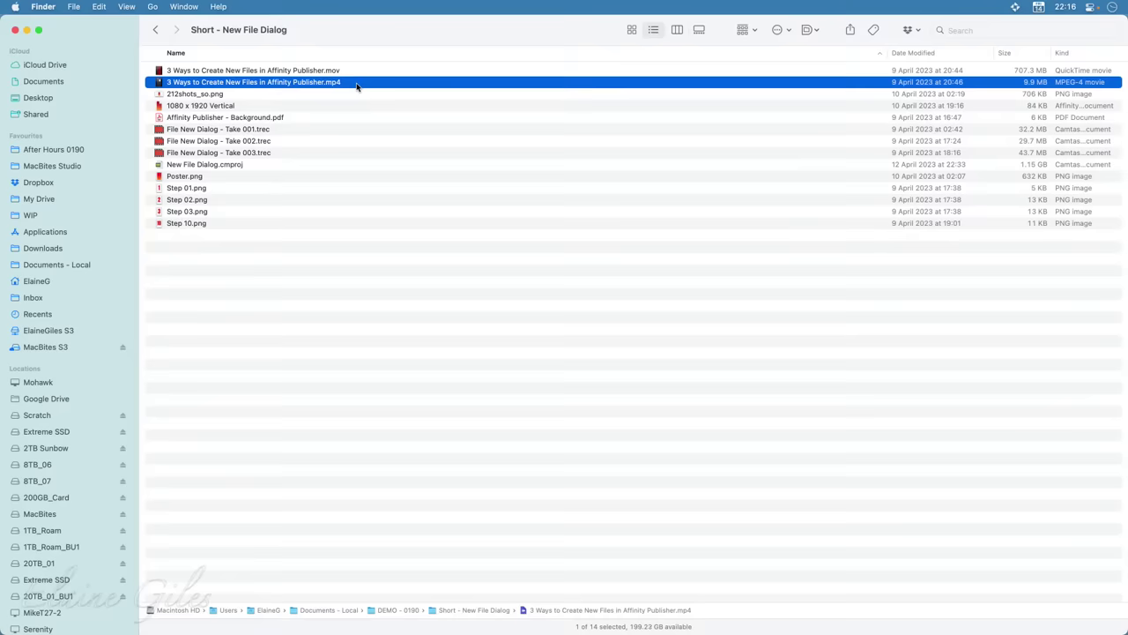
click(328, 291)
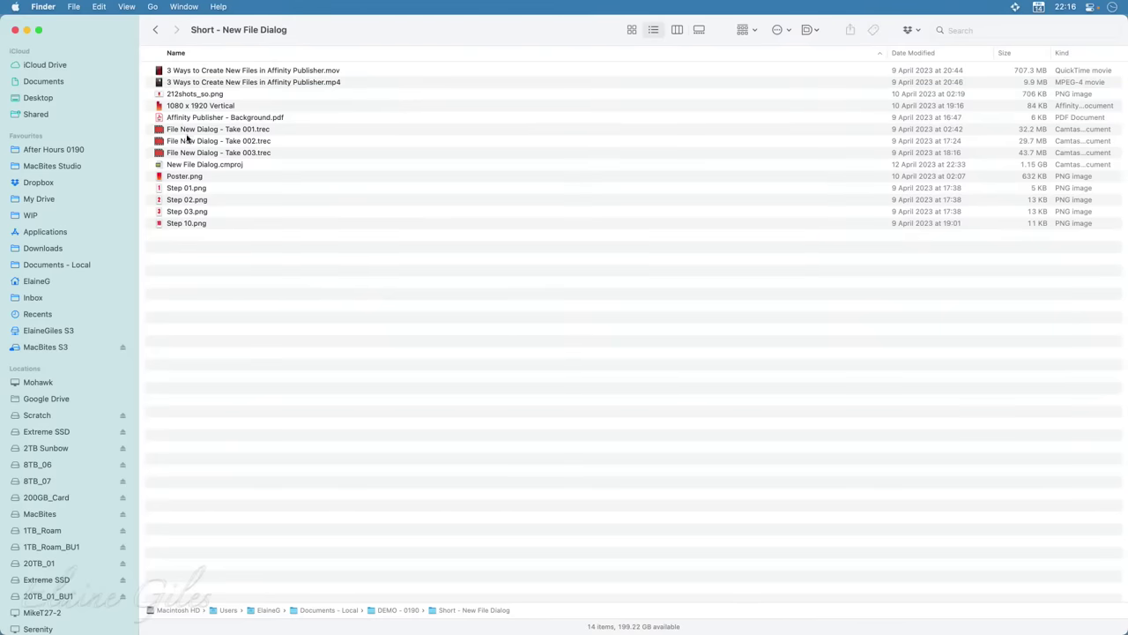
click(182, 166)
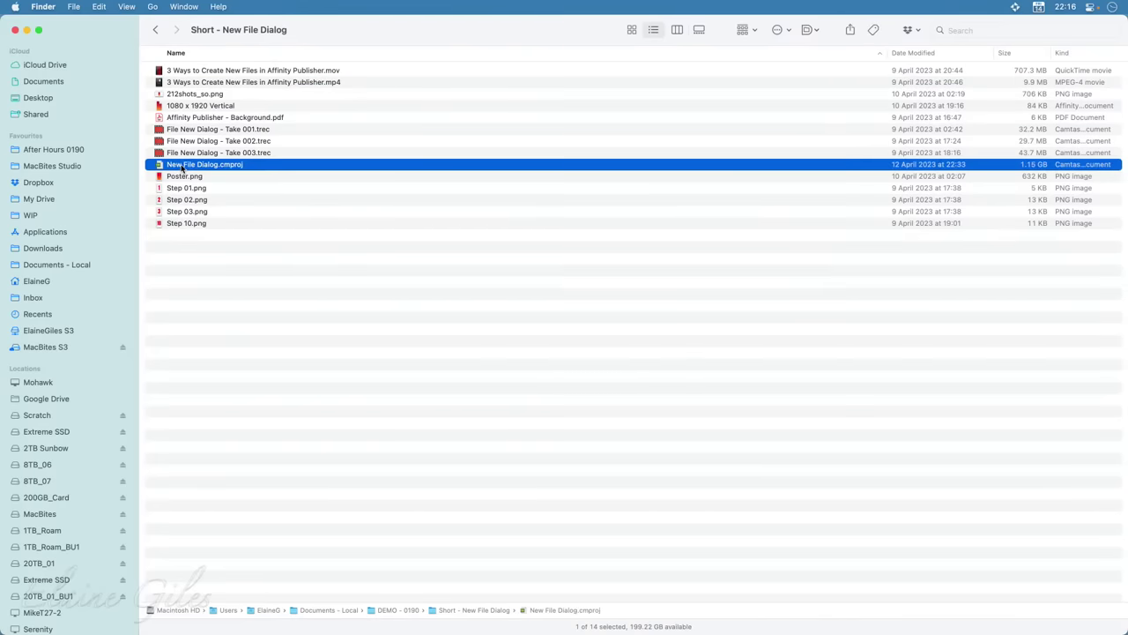
Open Short - Pages v Master Pages and inspect its Assets, Audio, .mov and .cmproj items
click(155, 30)
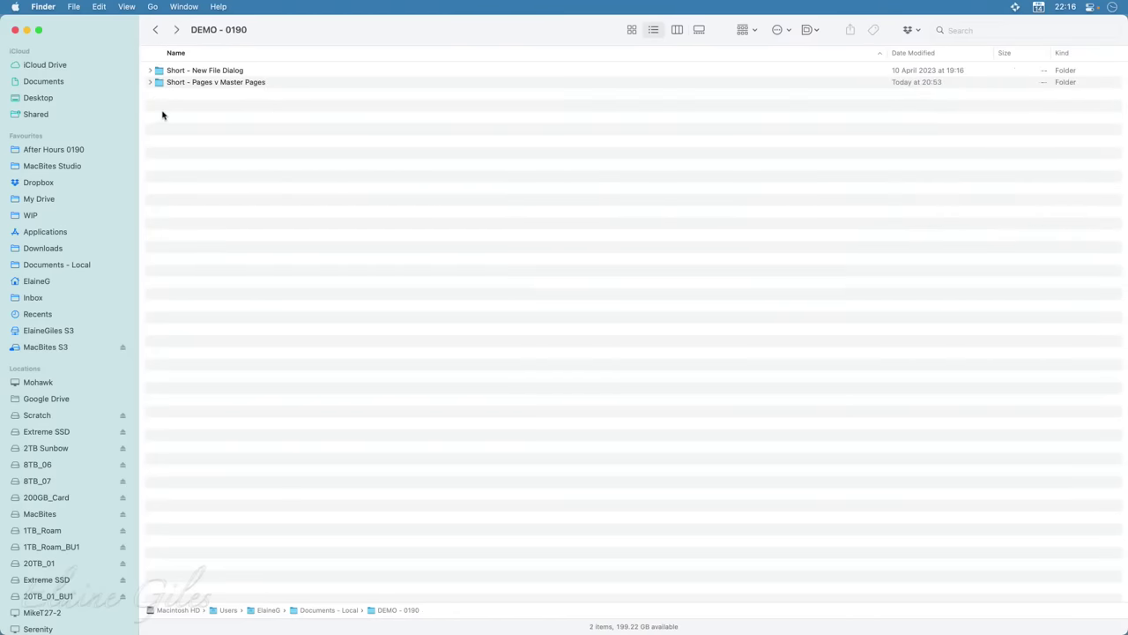
click(176, 82)
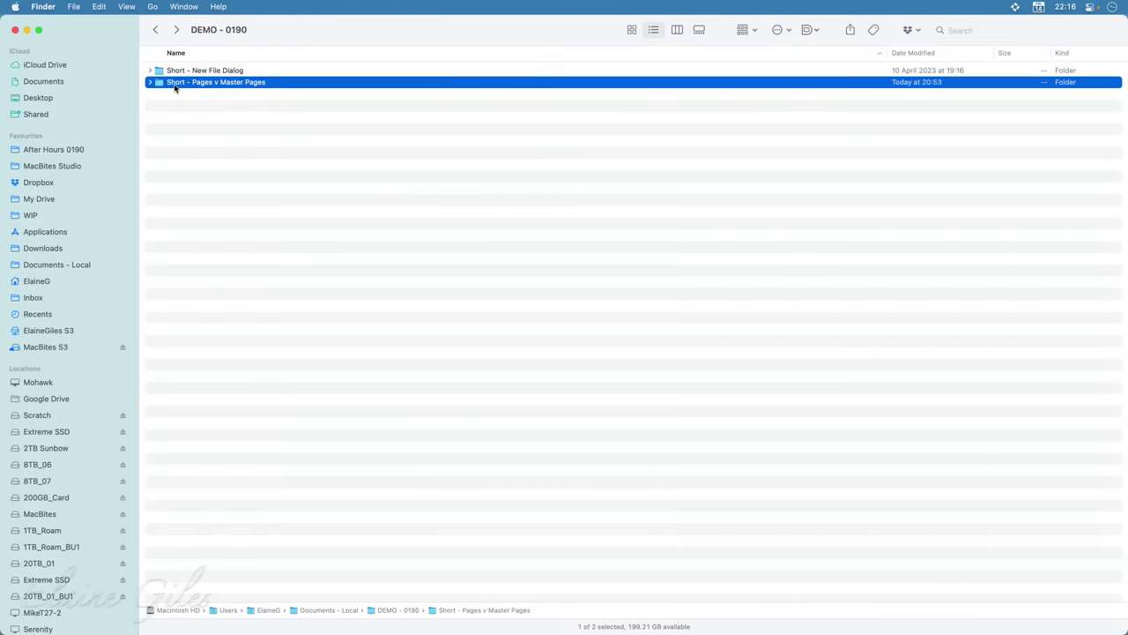
key(super+Down)
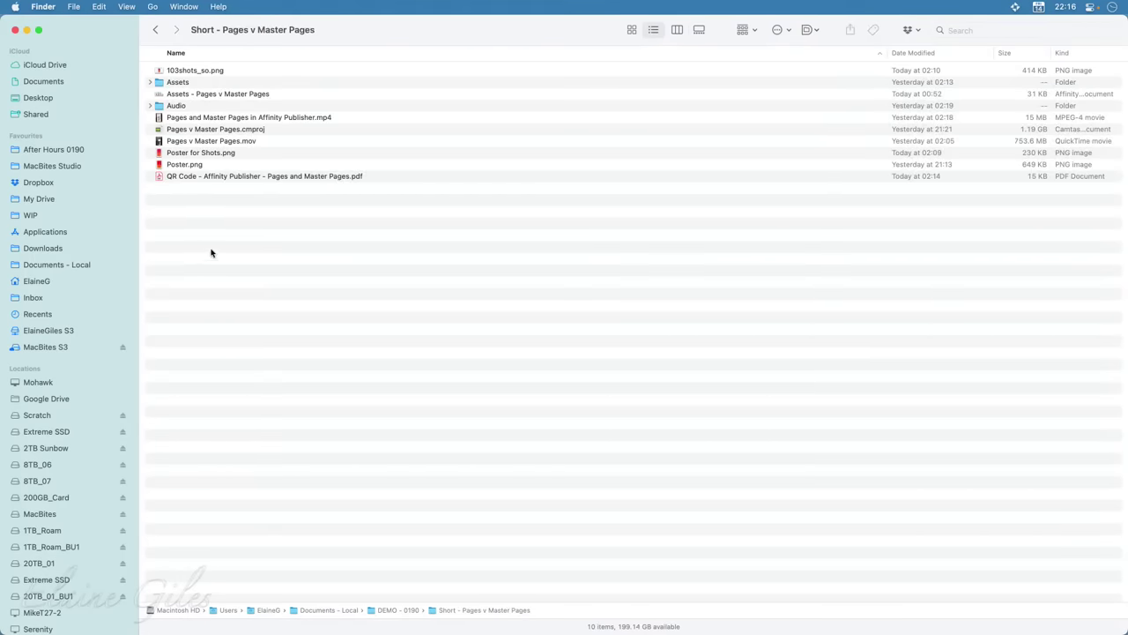
click(199, 82)
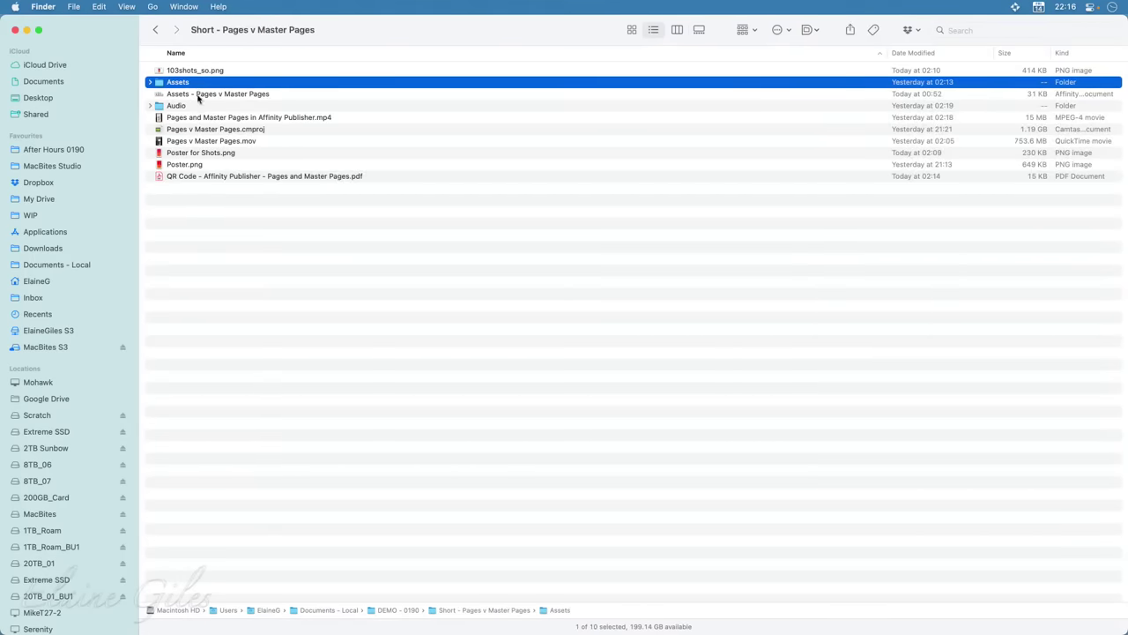
click(198, 106)
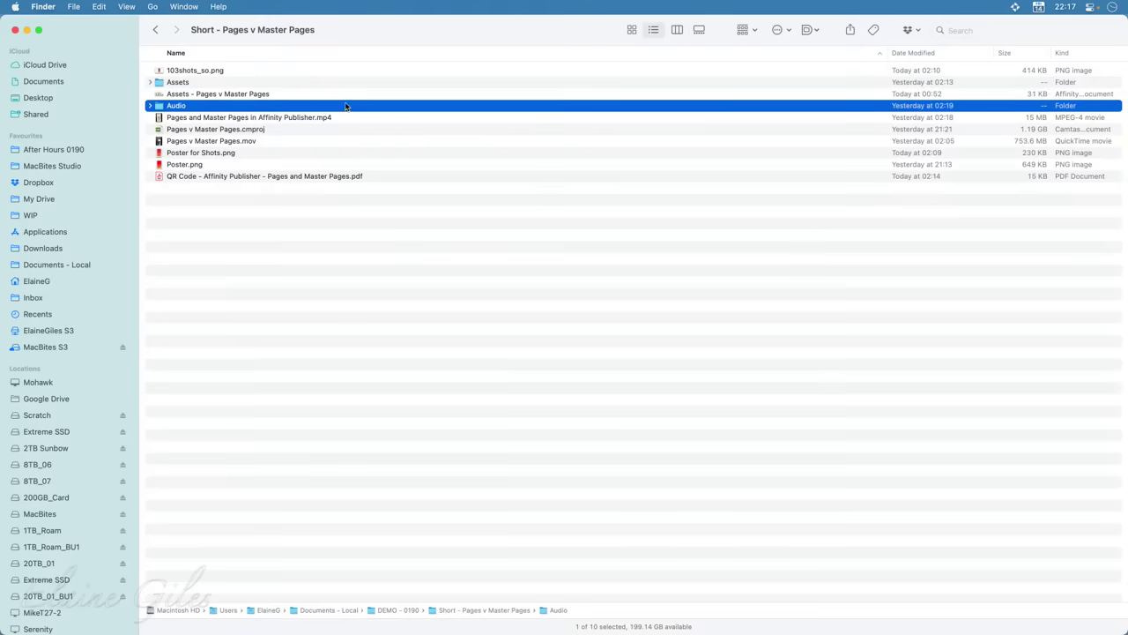
click(290, 141)
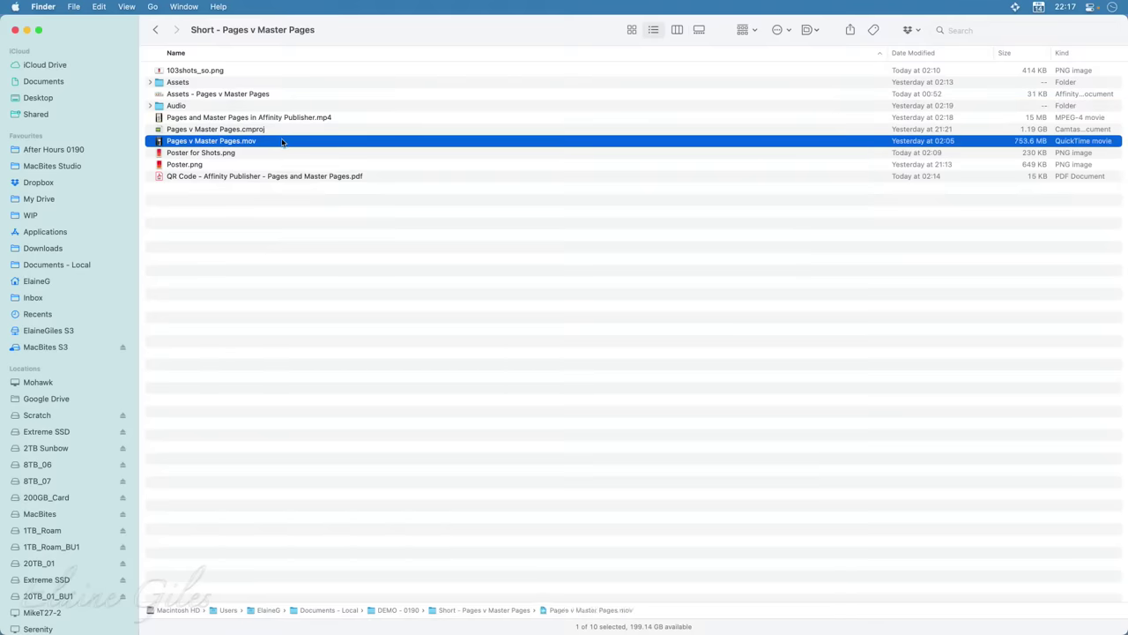
click(277, 130)
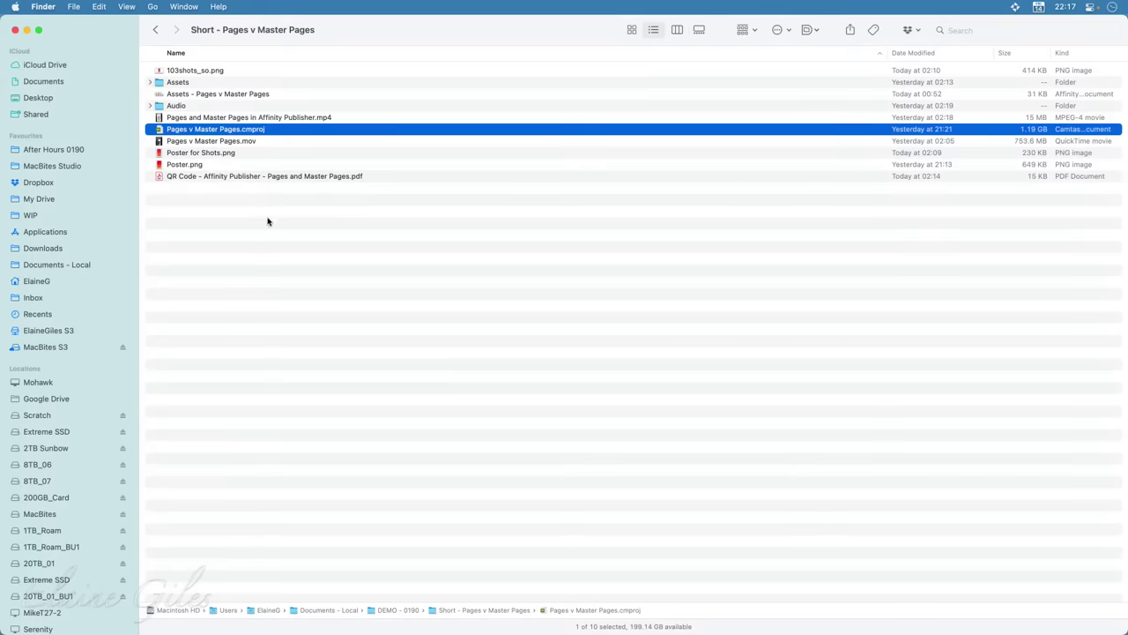
click(269, 220)
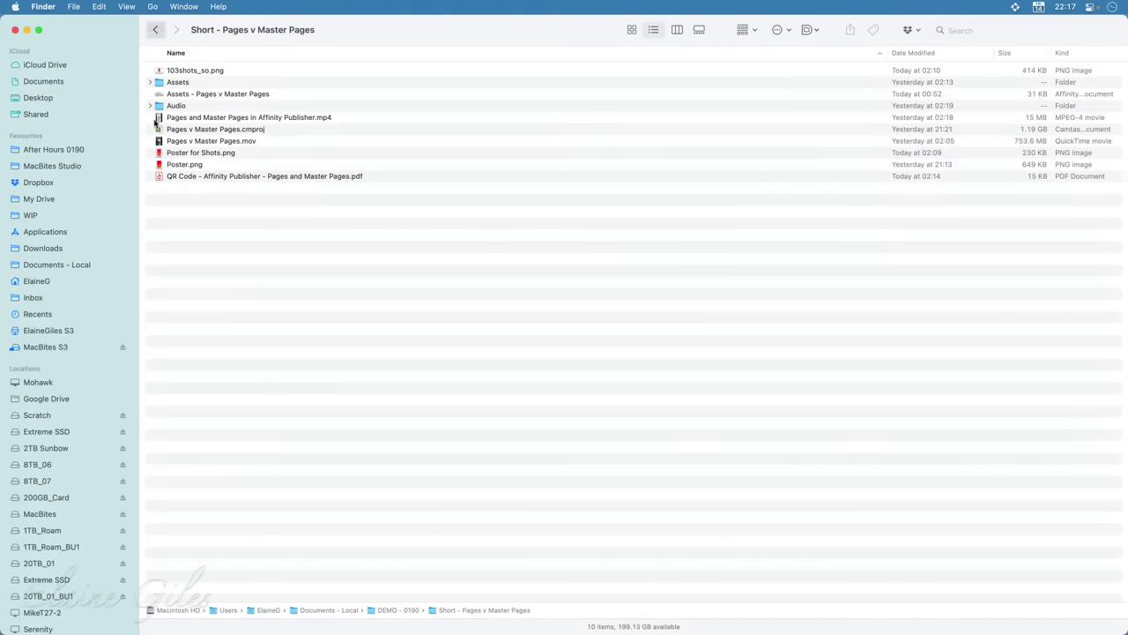
Go back into Short - New File Dialog and select New File Dialog.cmproj
click(155, 30)
click(221, 74)
key(super+Down)
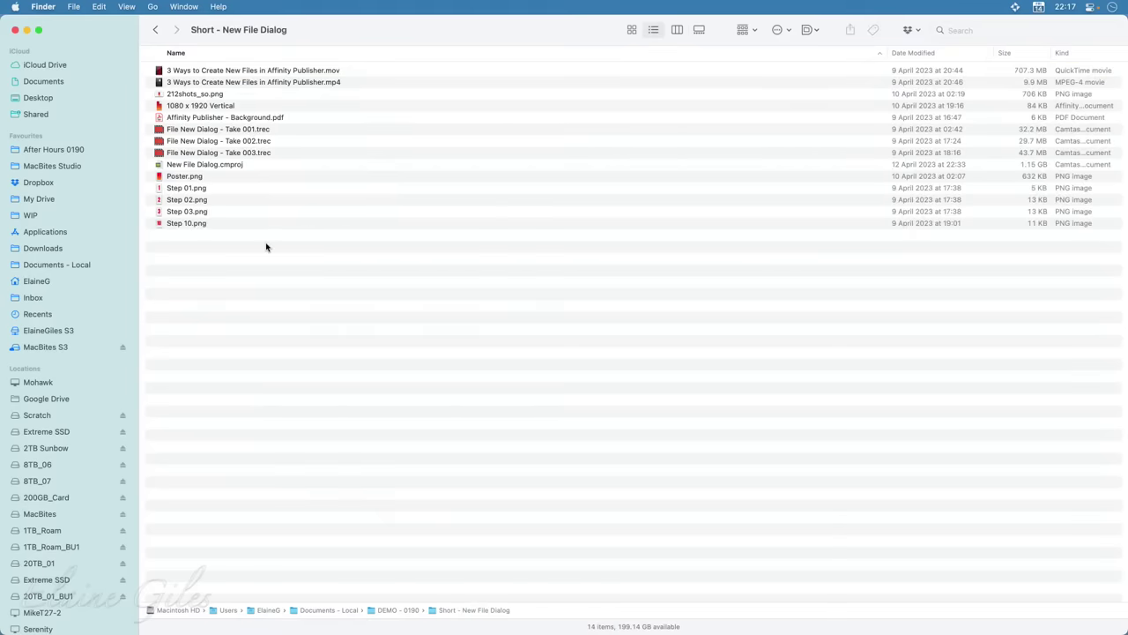
click(239, 167)
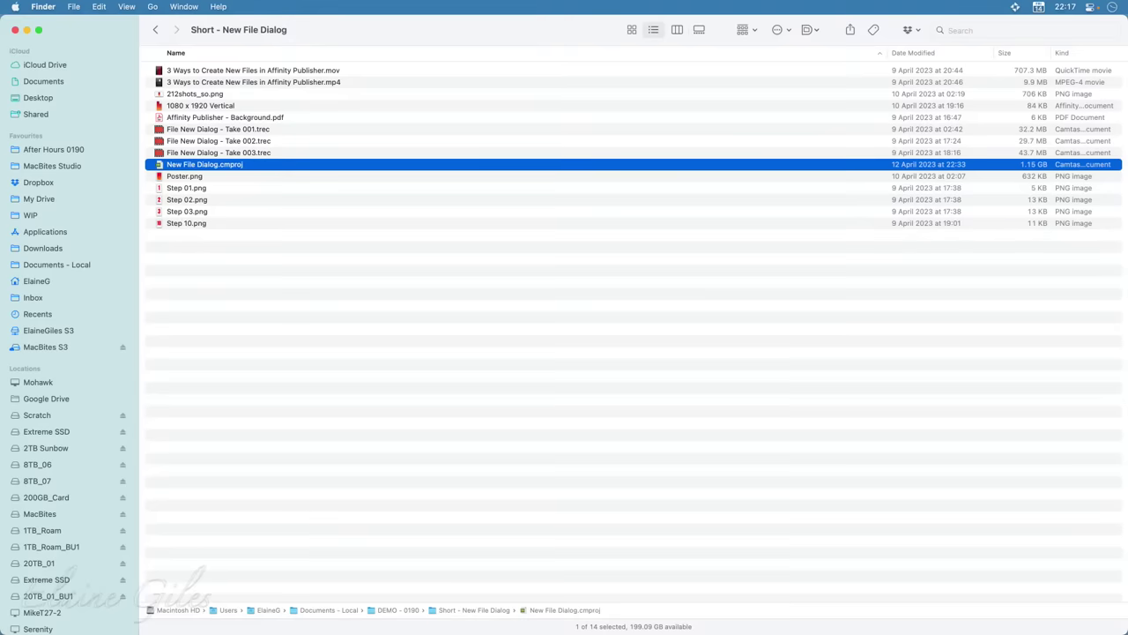
Open New File Dialog.cmproj with Camtasia 2022 from its context menu
right_click(271, 173)
mouse_move(333, 187)
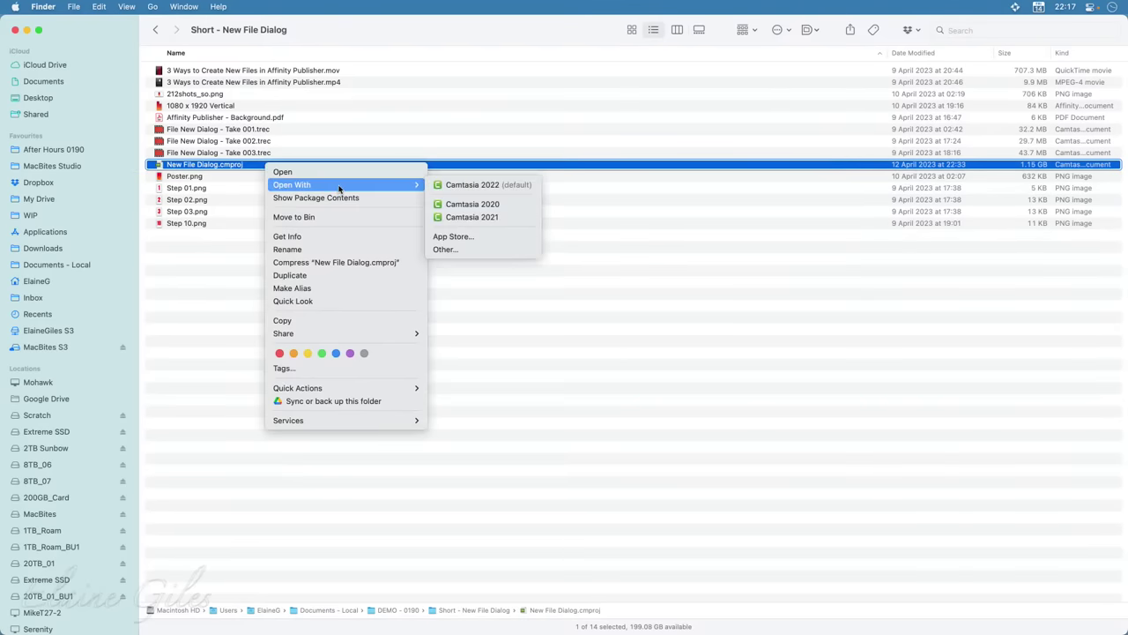
click(504, 188)
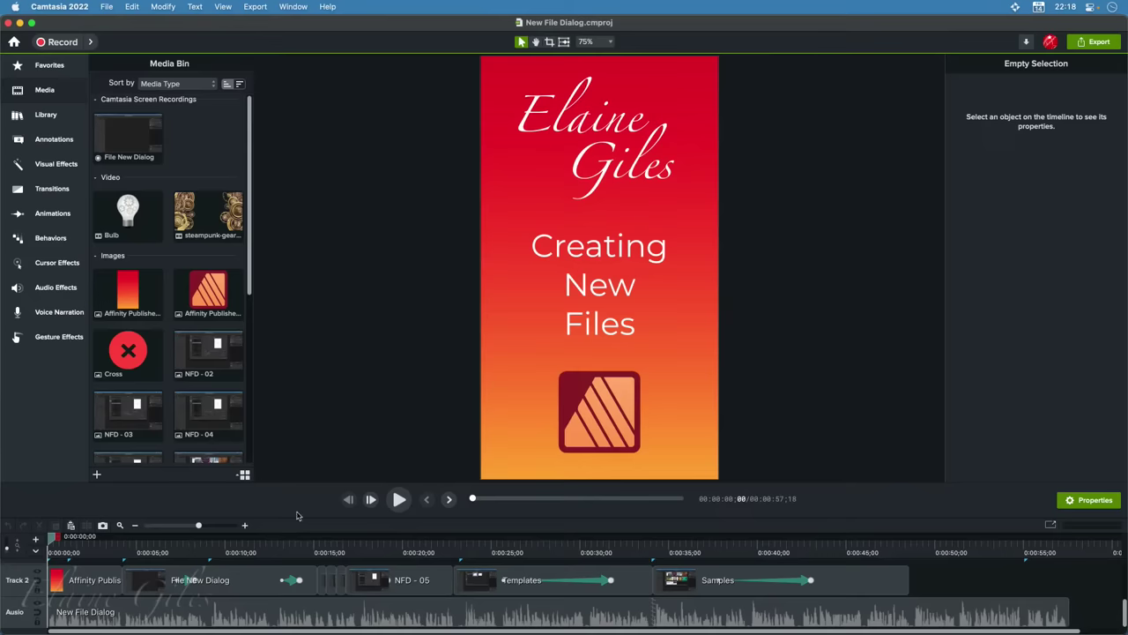
Raise the timeline so Tracks 3 and 4 show, and zoom the canvas from 75% to 64%
drag(297, 515, 297, 457)
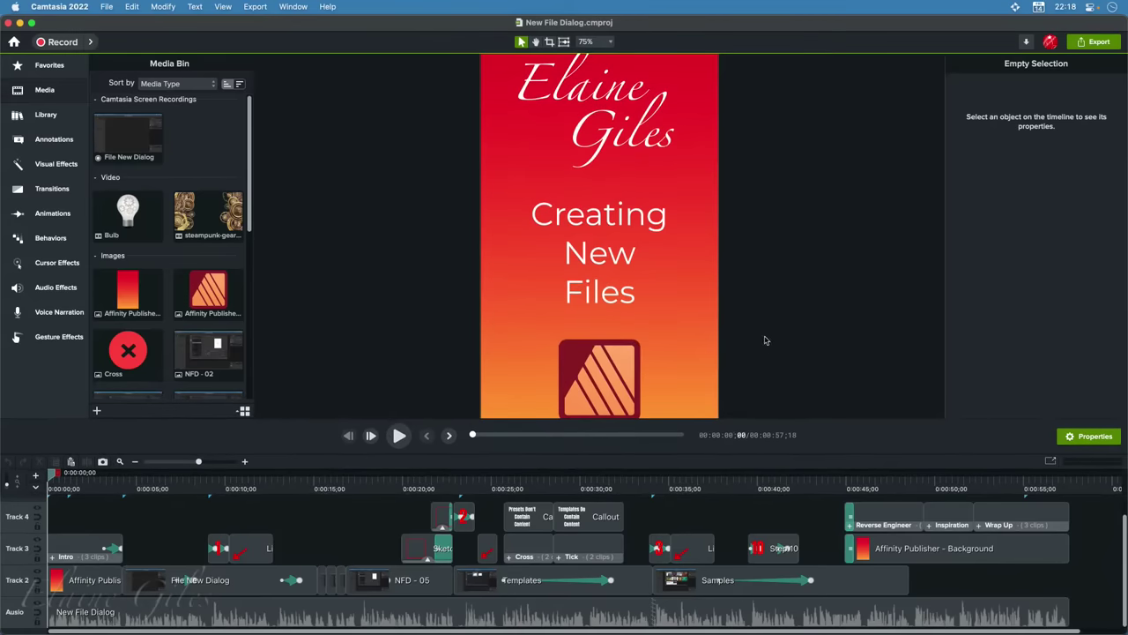
key(super+0)
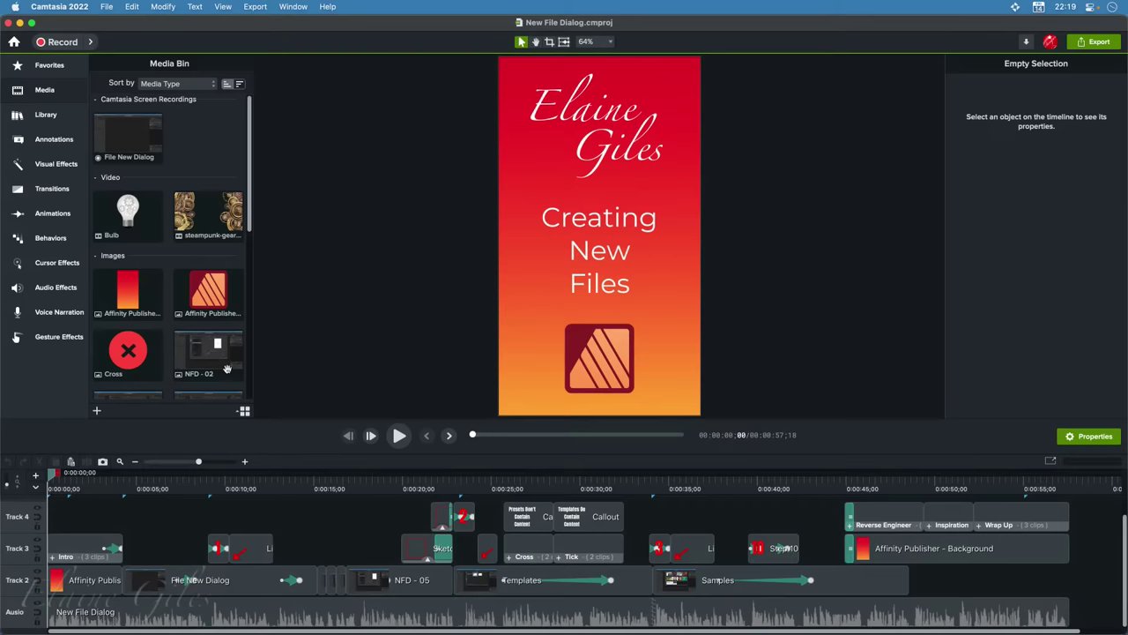
key(alt+space)
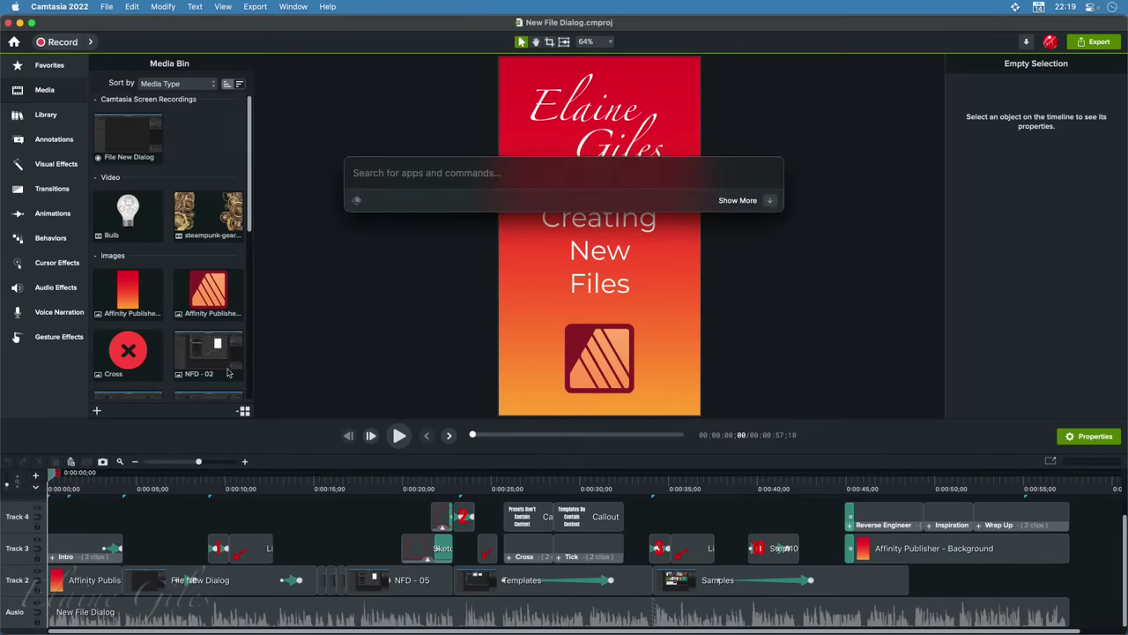
text(find)
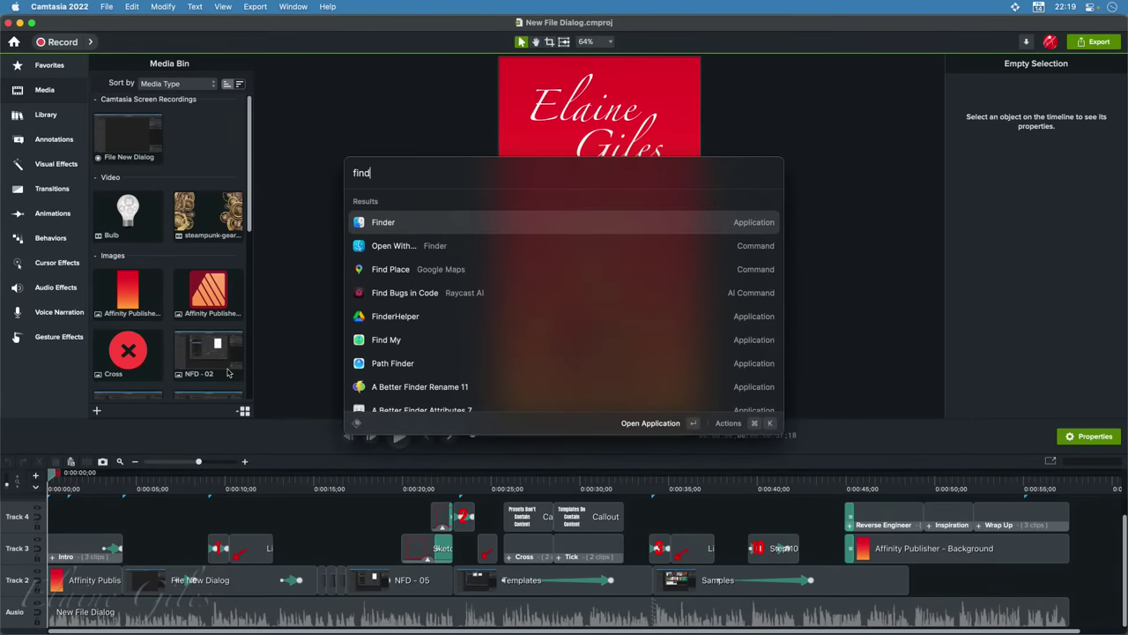
key(Return)
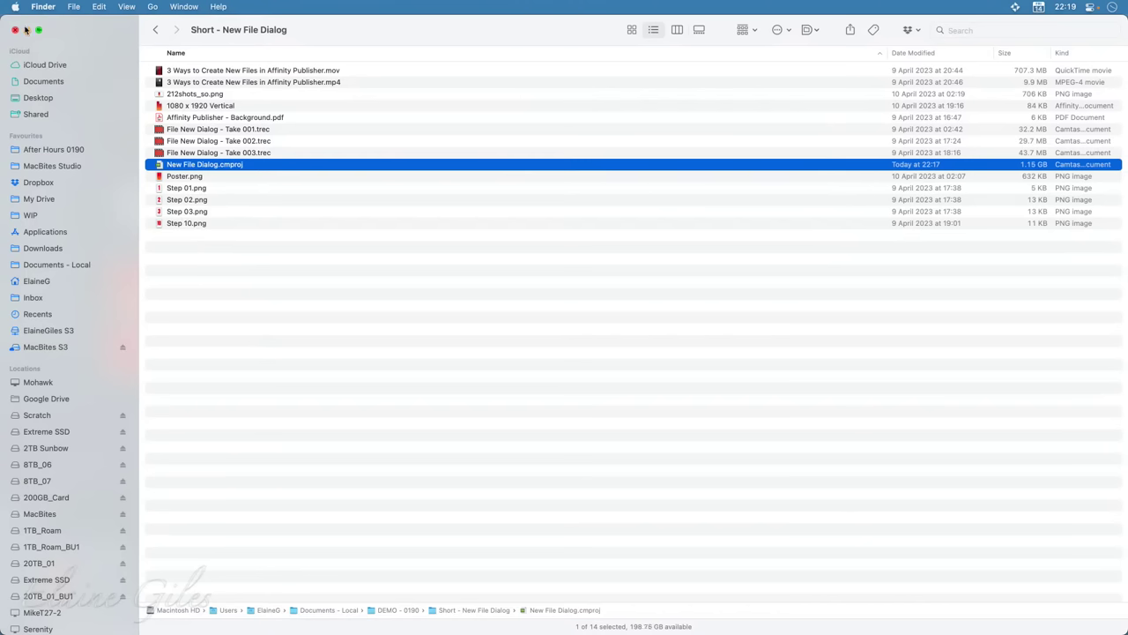
click(26, 30)
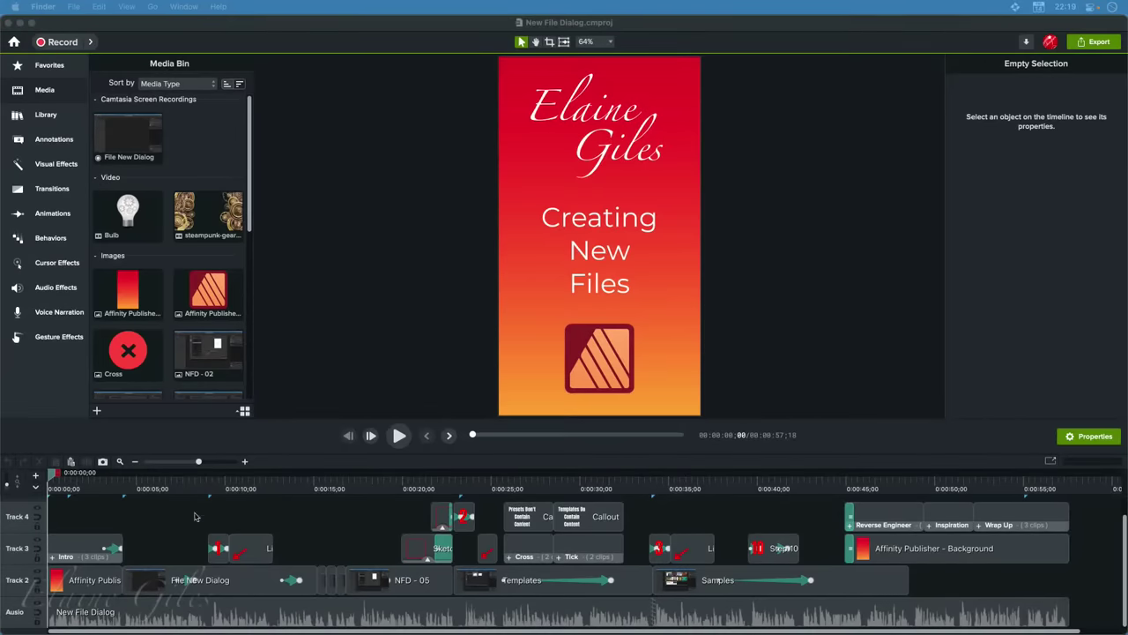
Select the New File Dialog audio, zoom in on the Samples section at 0:35, then play to the 00:57;18 end
click(168, 611)
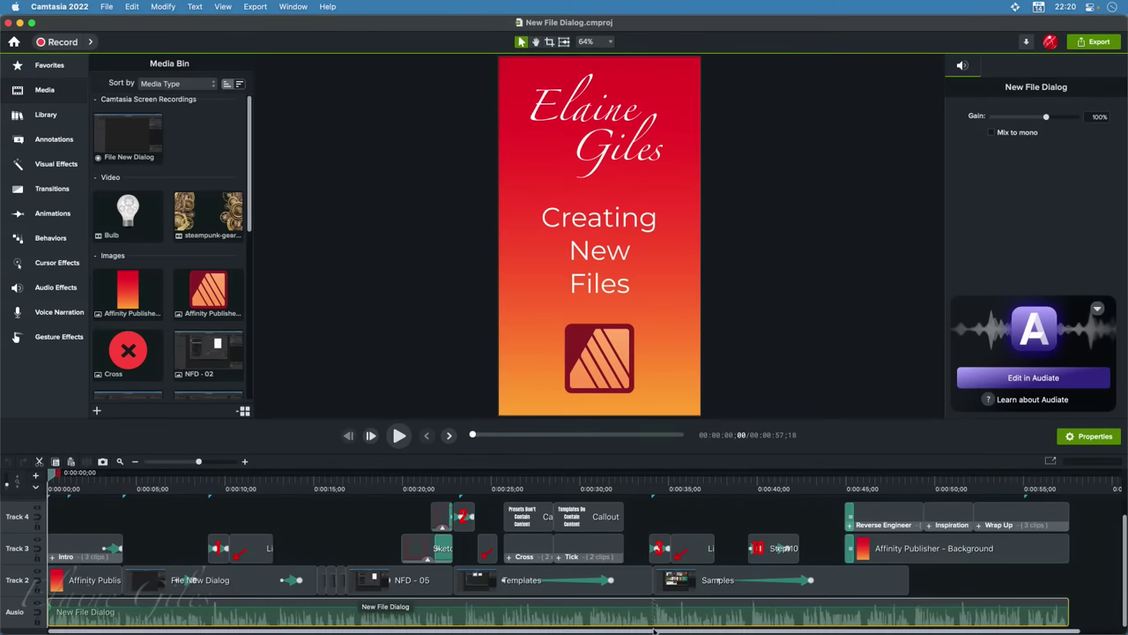
key(super+equal)
key(super+equal)
key(super+equal)
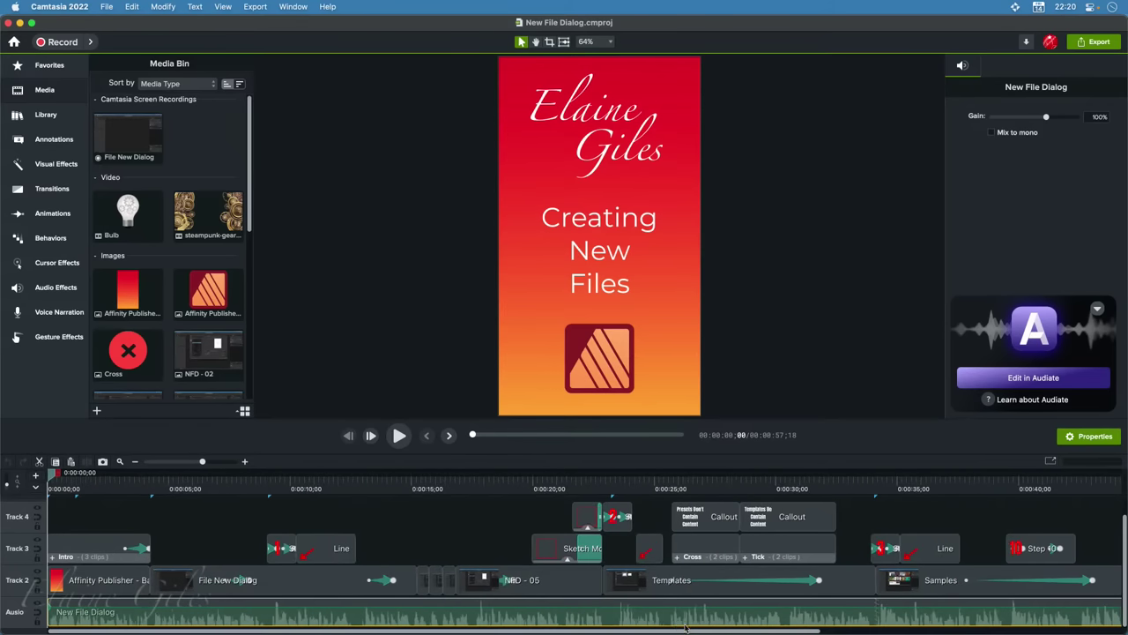
key(super+minus)
key(super+minus)
key(super+minus)
key(super+minus)
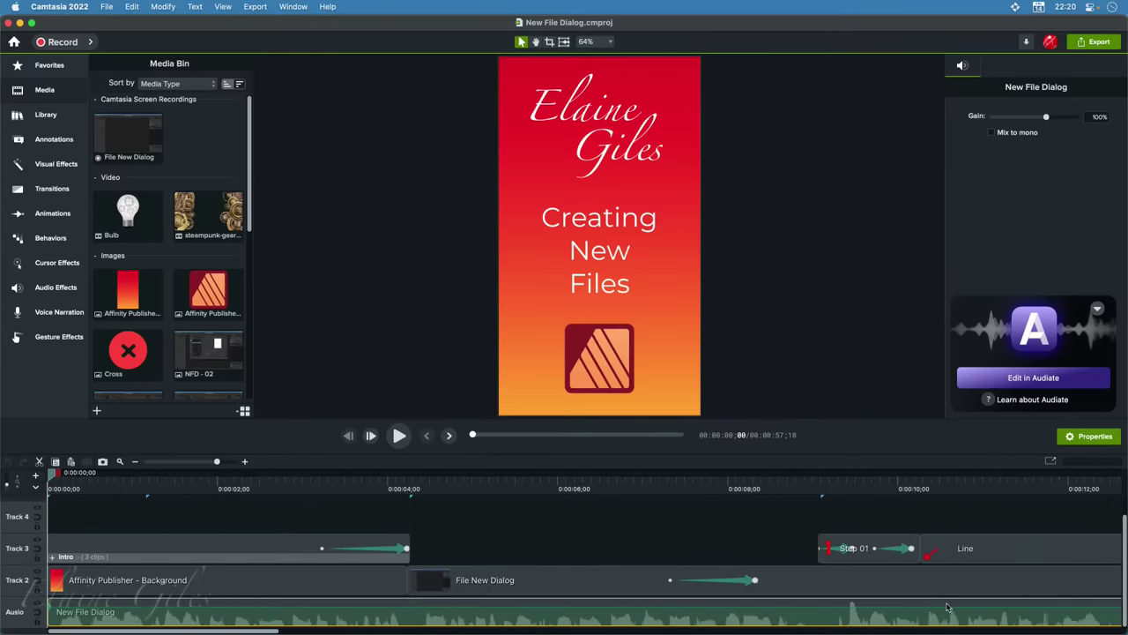
click(344, 630)
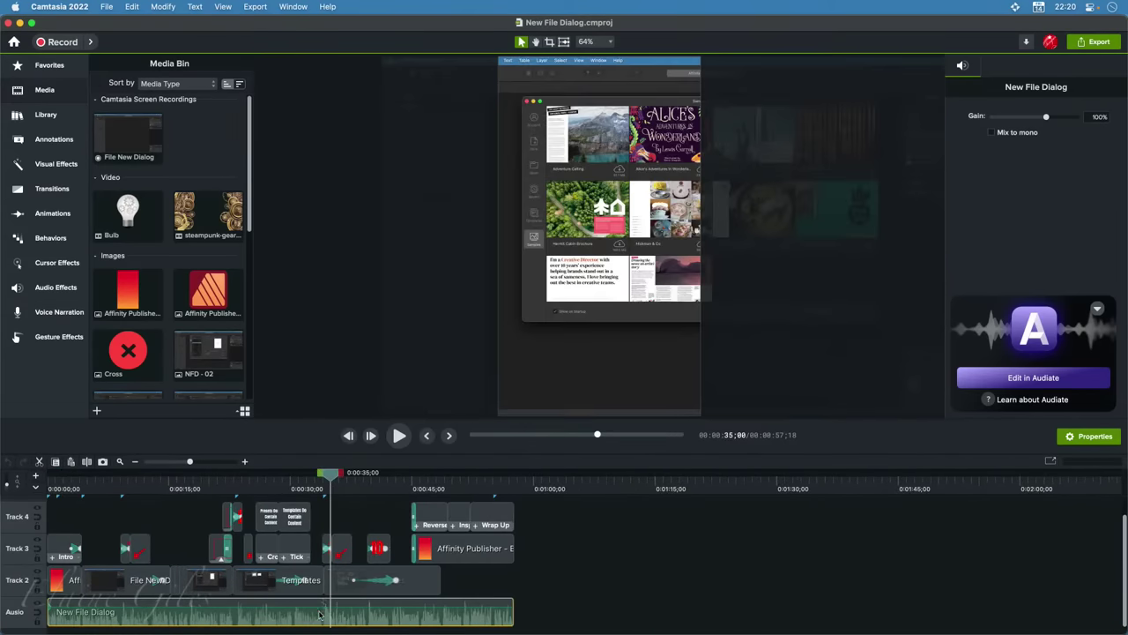
key(super+equal)
key(super+equal)
key(super+equal)
key(super+equal)
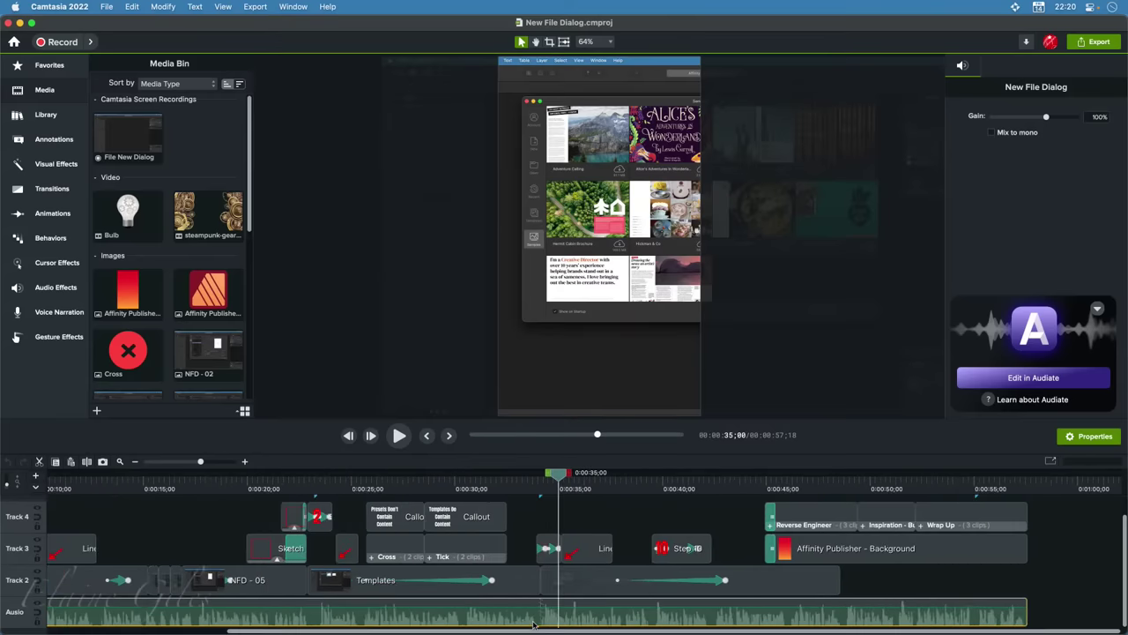
key(super+equal)
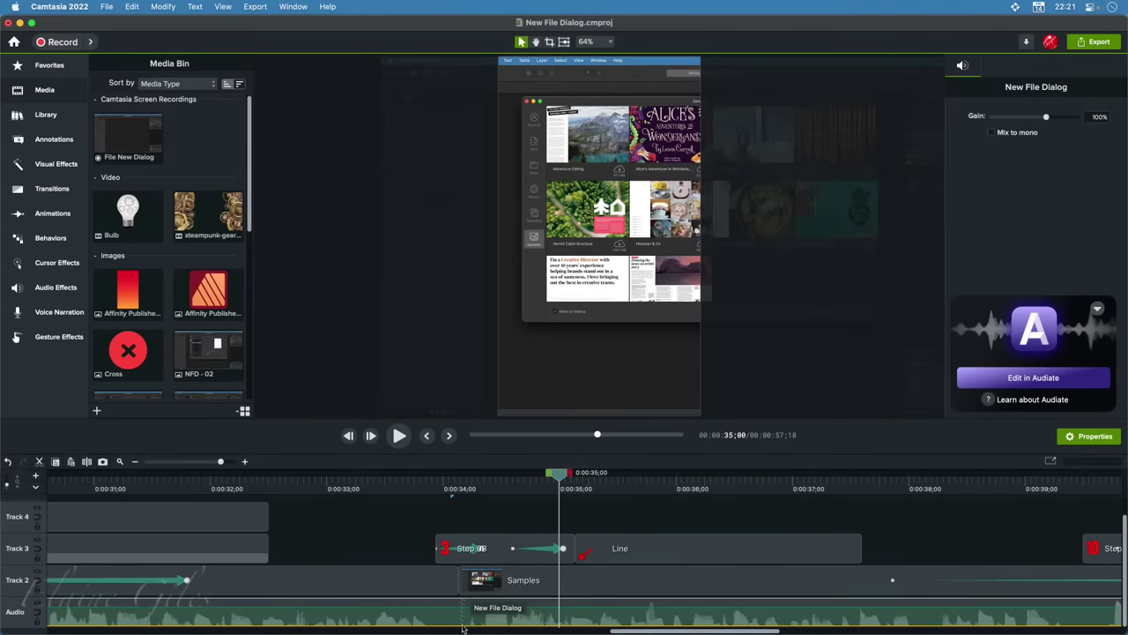
key(super+shift+2)
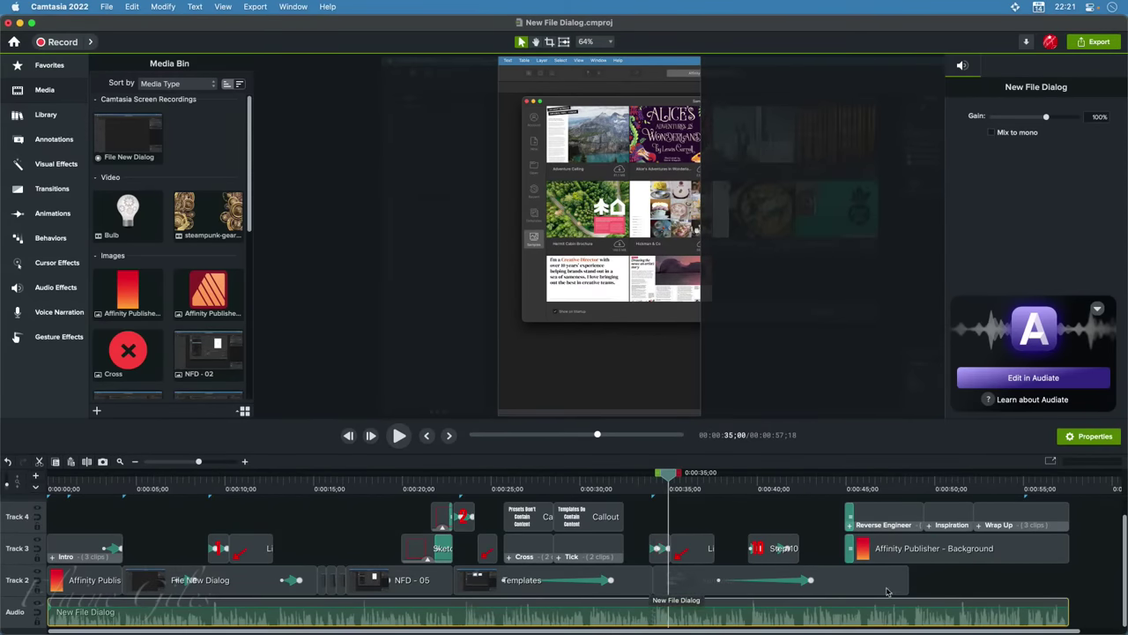
drag(1072, 485, 1029, 493)
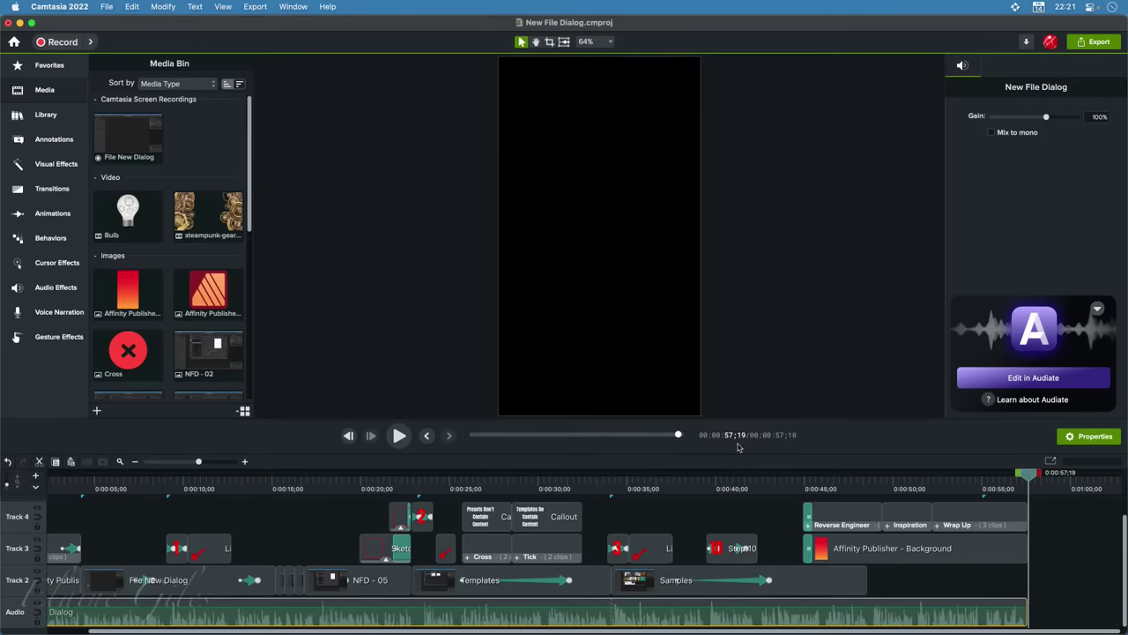
Move playback back near the start and show the Marker row above the timeline tracks
scroll(458, 566, left, 2)
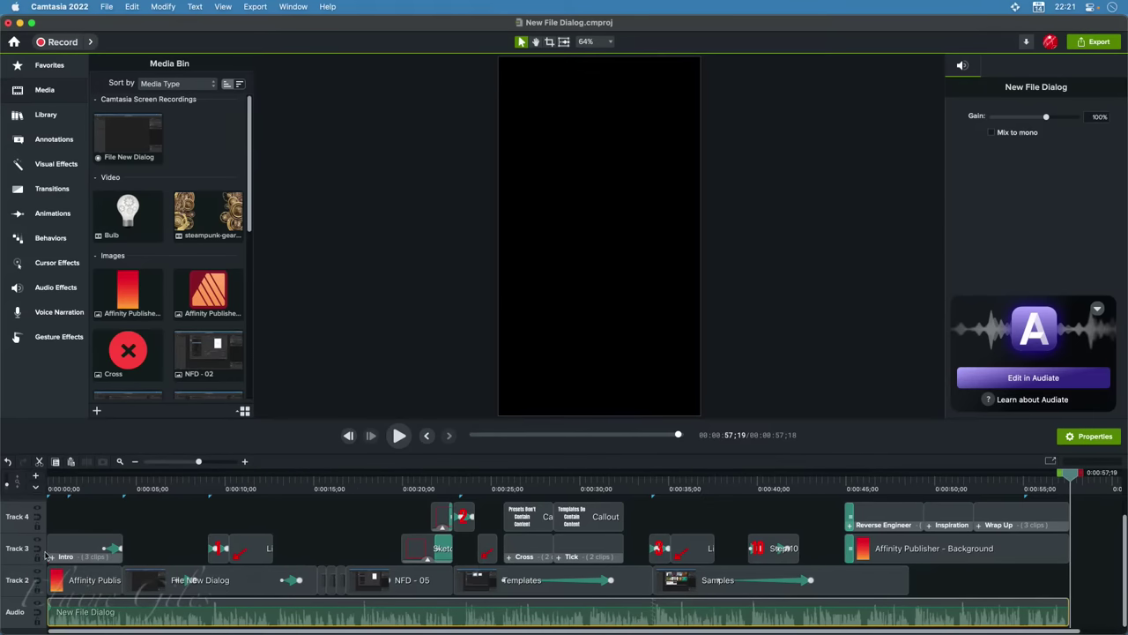
click(60, 490)
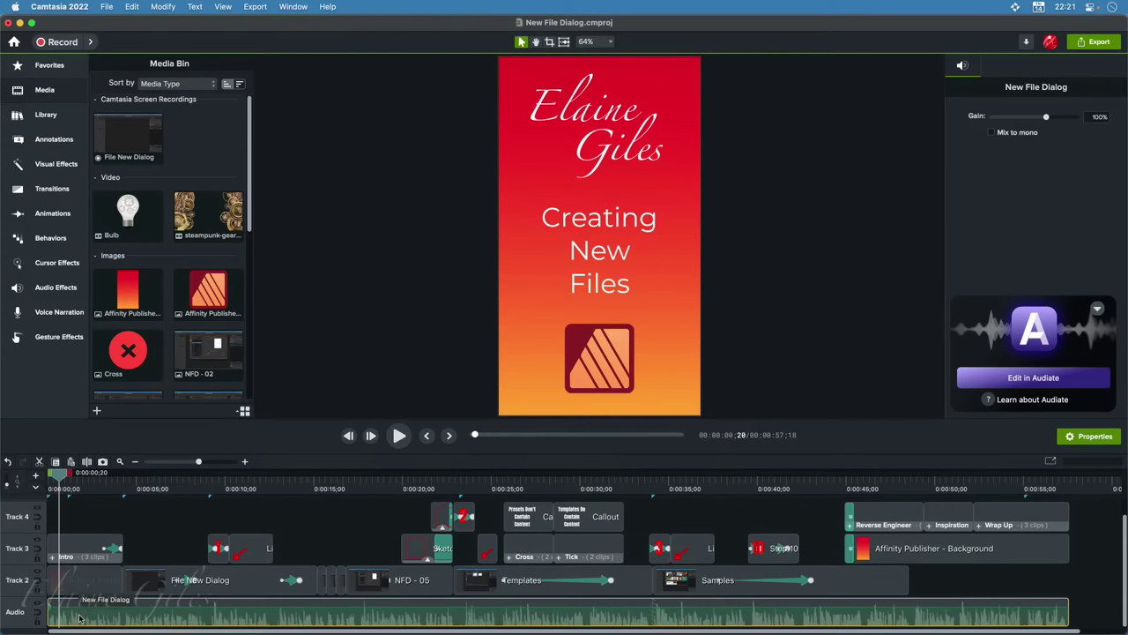
click(36, 489)
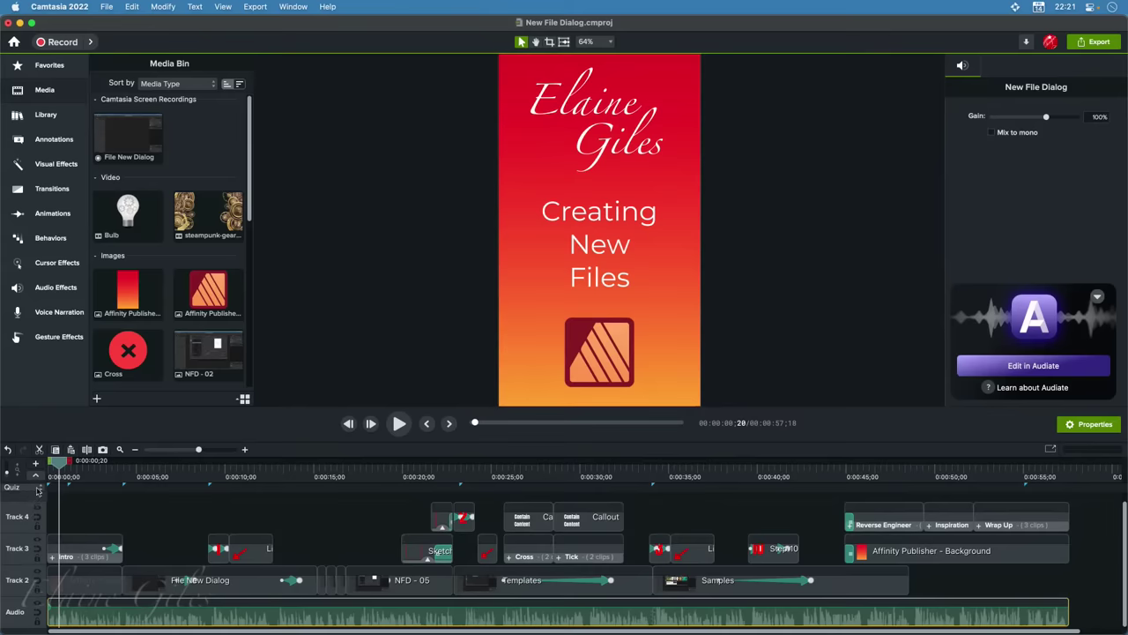
click(38, 491)
click(32, 477)
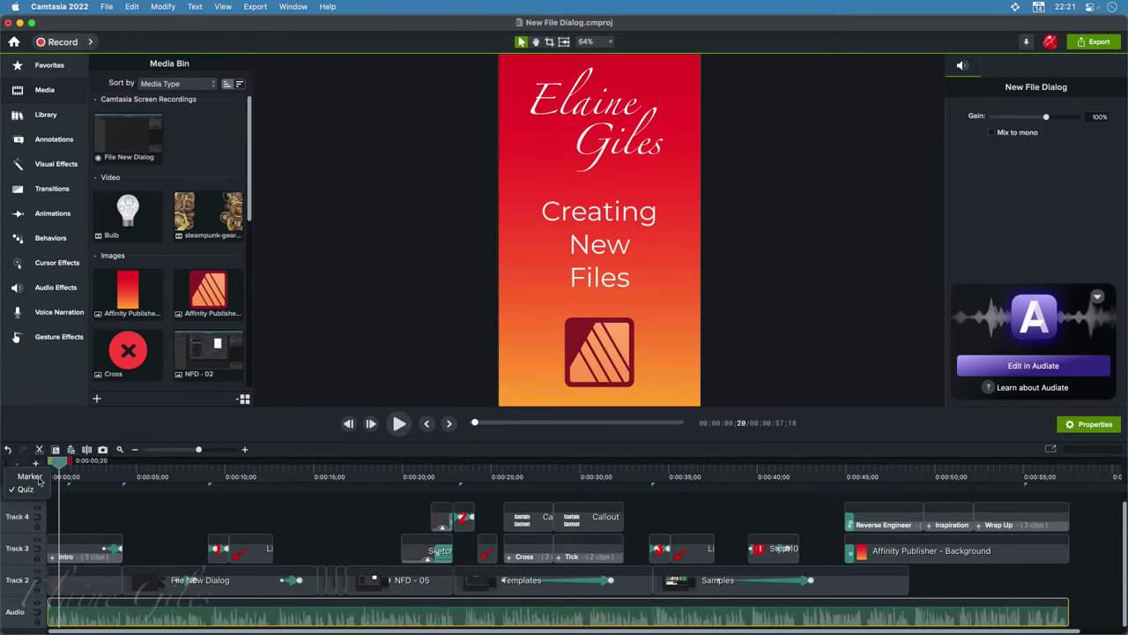
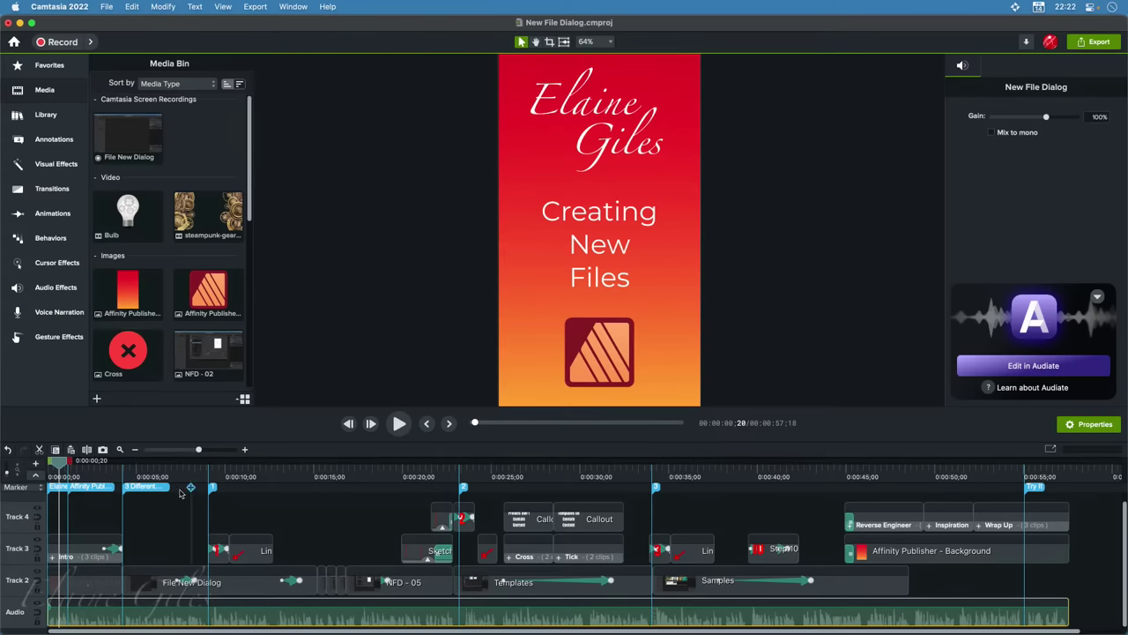
Scrub through the opening title, zoom the timeline in, and show the Favorites transitions and effects
click(79, 472)
mouse_move(79, 471)
mouse_down()
mouse_move(128, 467)
mouse_move(100, 469)
mouse_up()
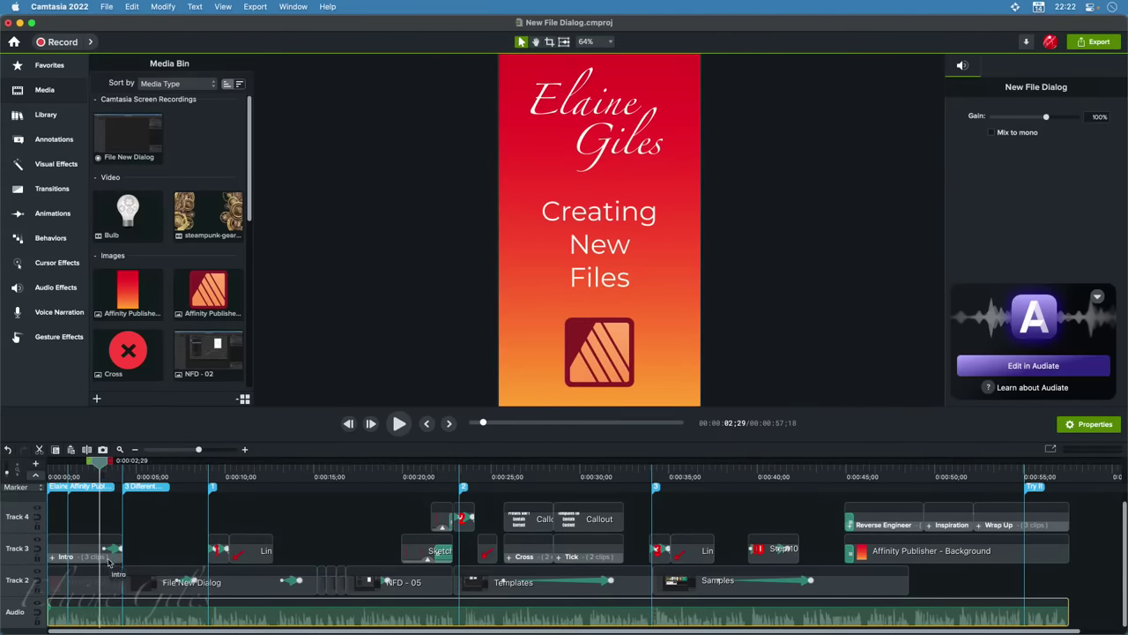
scroll(111, 569, up, 3)
scroll(112, 573, up, 1)
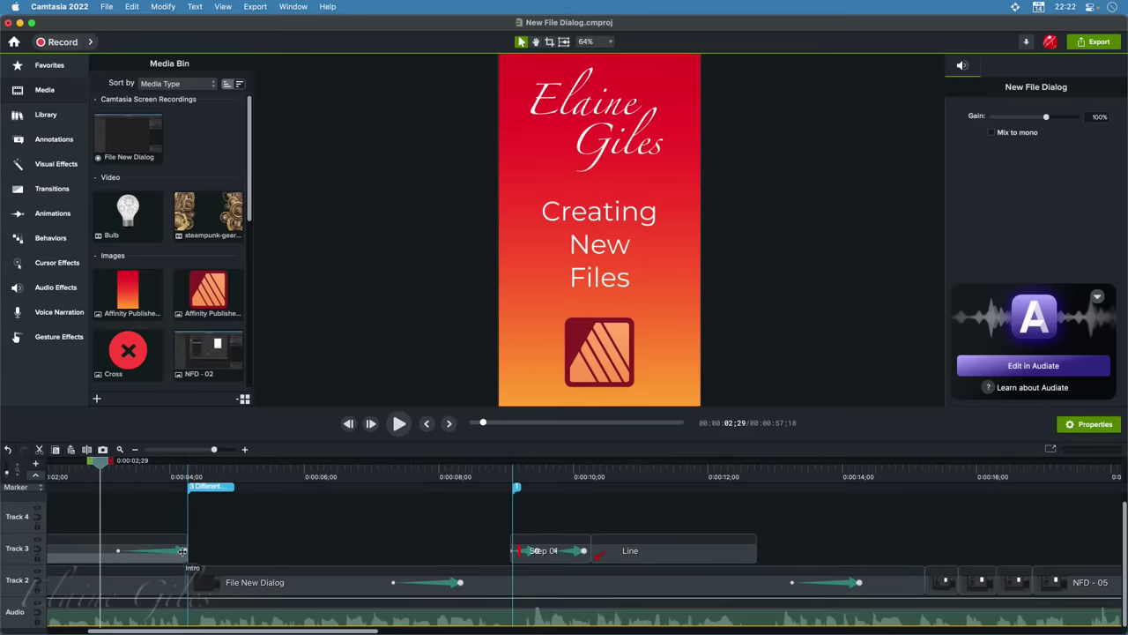
click(46, 65)
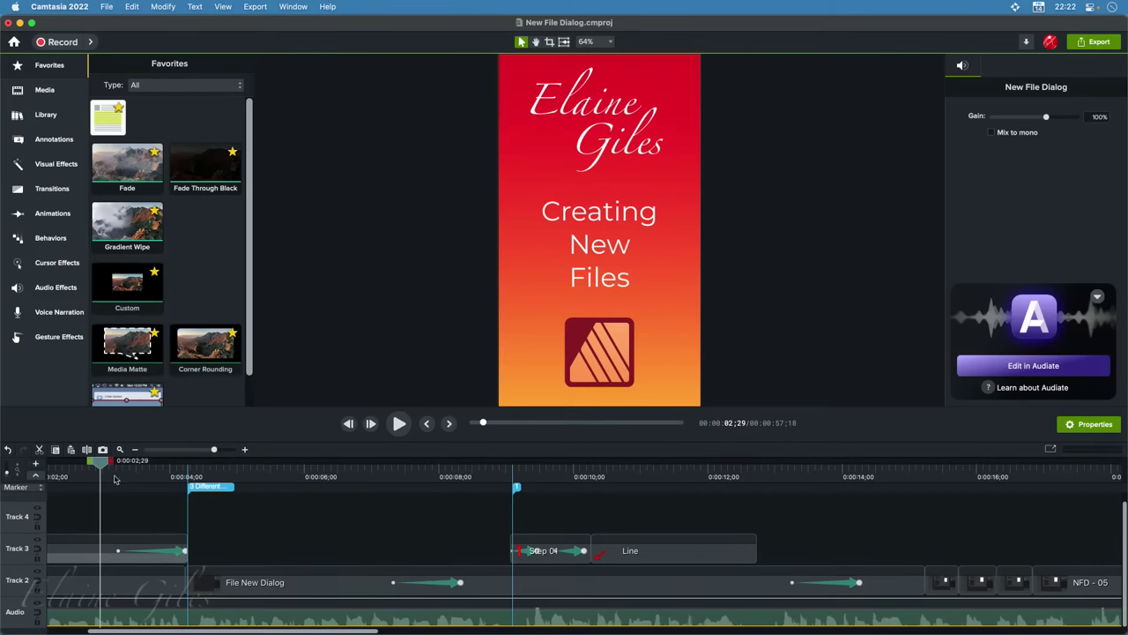
Scrub to about 0:00:09 as the red 1 appears, then select the Step 01 clip on Track 3
click(109, 478)
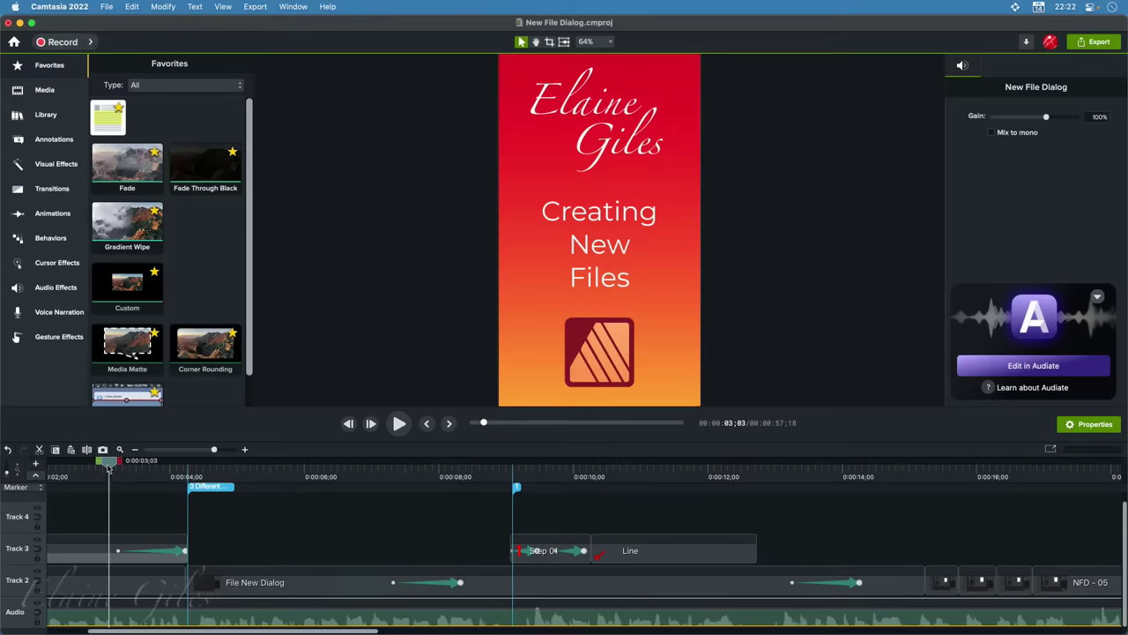
drag(109, 468, 456, 517)
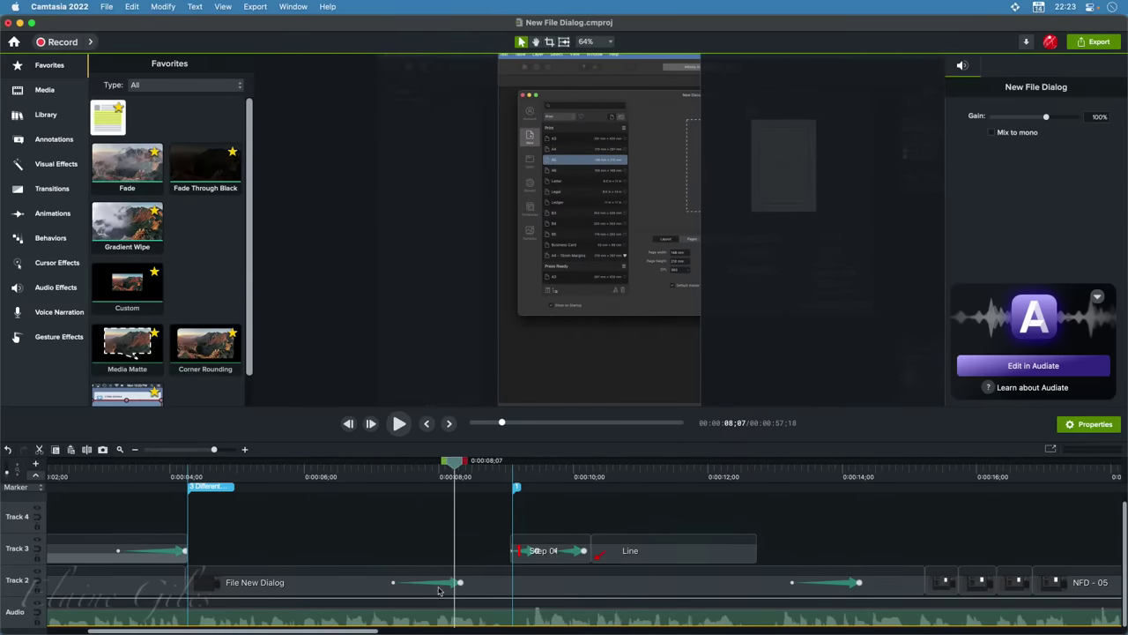
drag(456, 467, 505, 471)
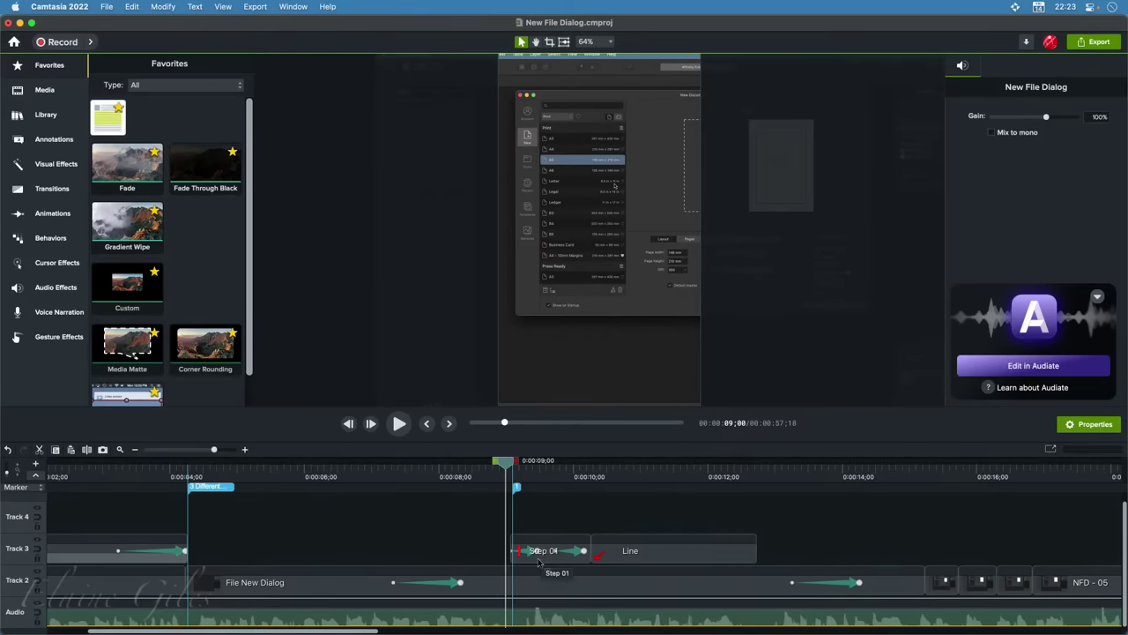
click(512, 472)
drag(512, 471, 515, 476)
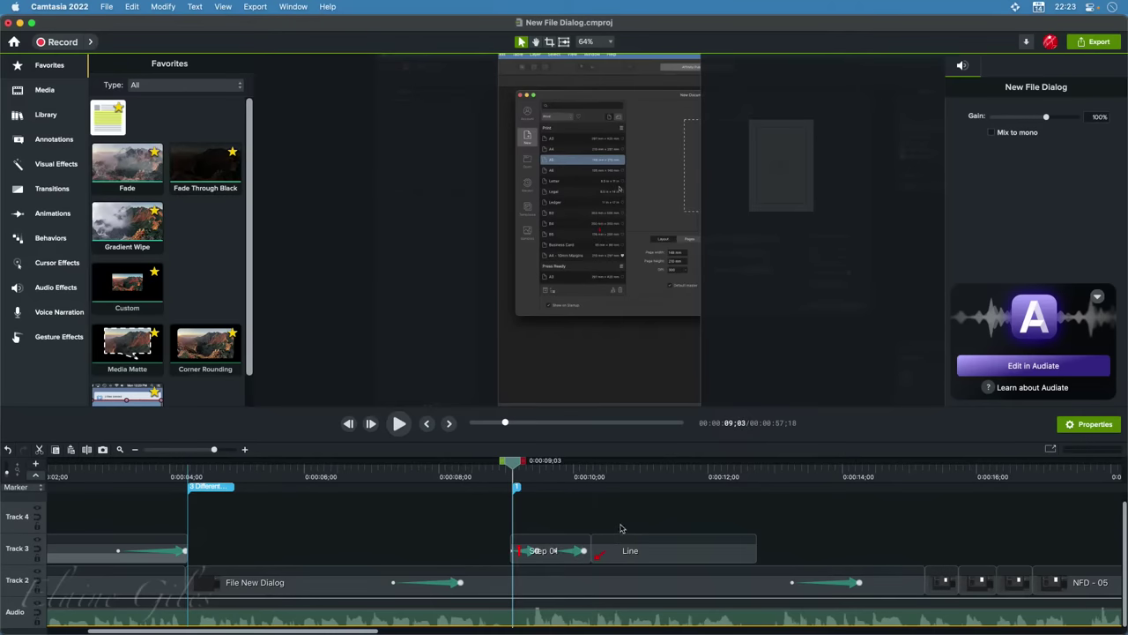
click(554, 551)
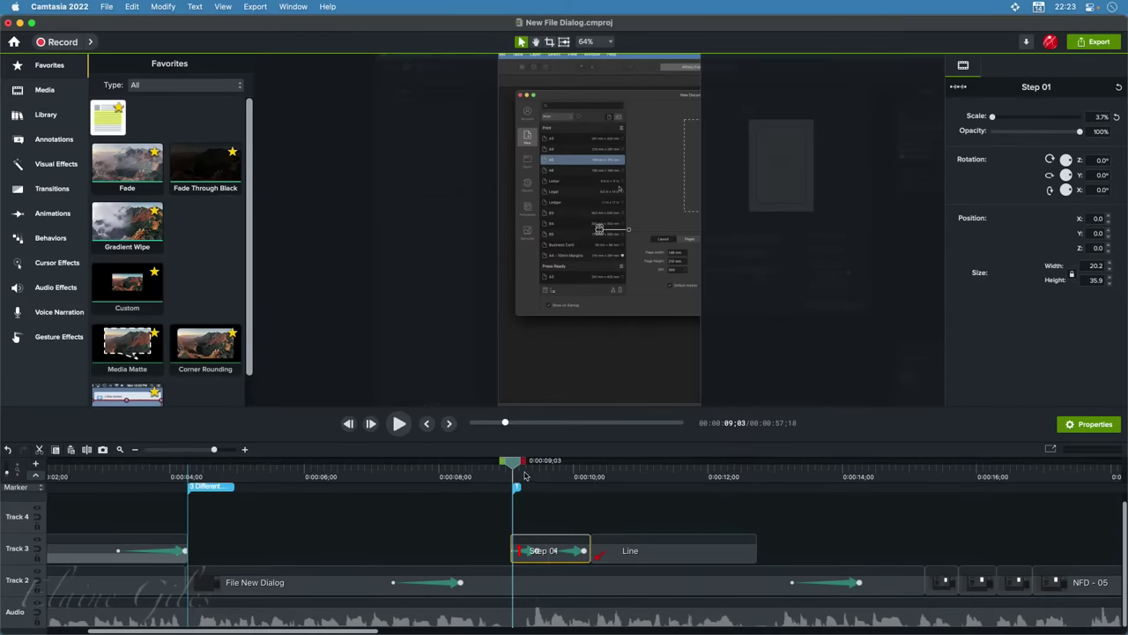
Scrub through the red 1 scale-up, fade and arrow annotation, then select the File New Dialog clip
drag(510, 466, 543, 470)
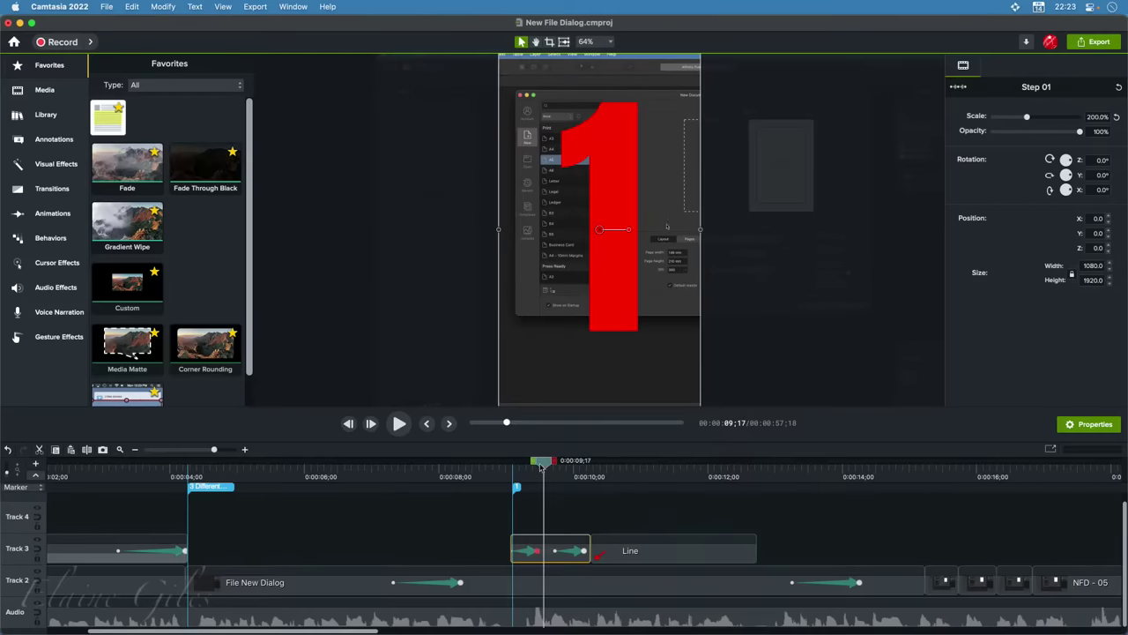
drag(545, 469, 640, 477)
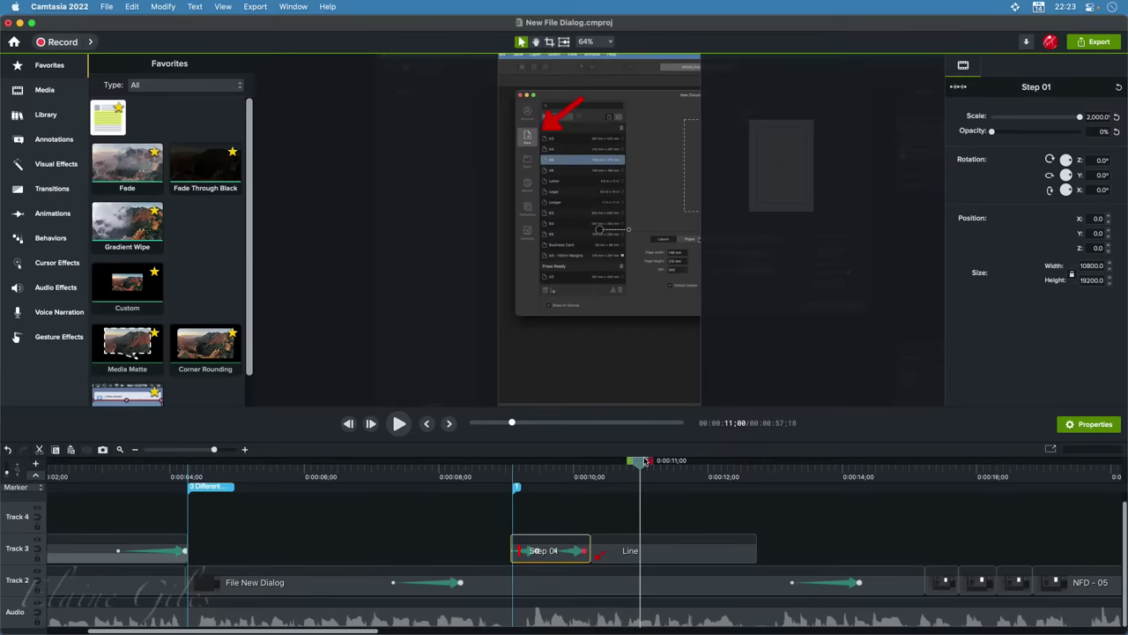
drag(640, 467, 880, 477)
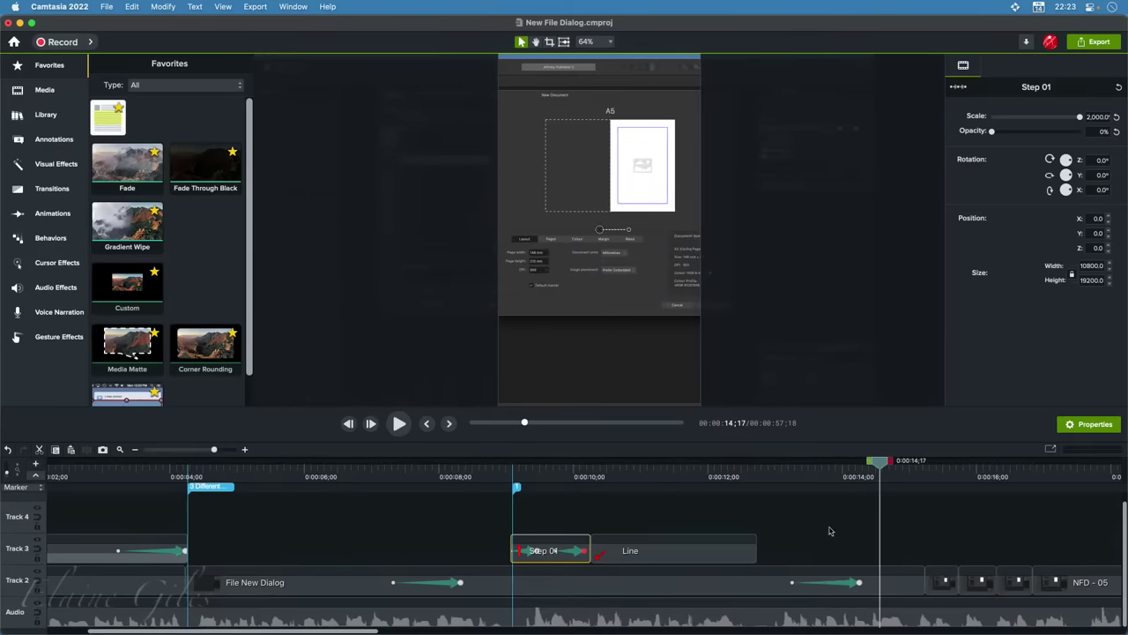
click(597, 587)
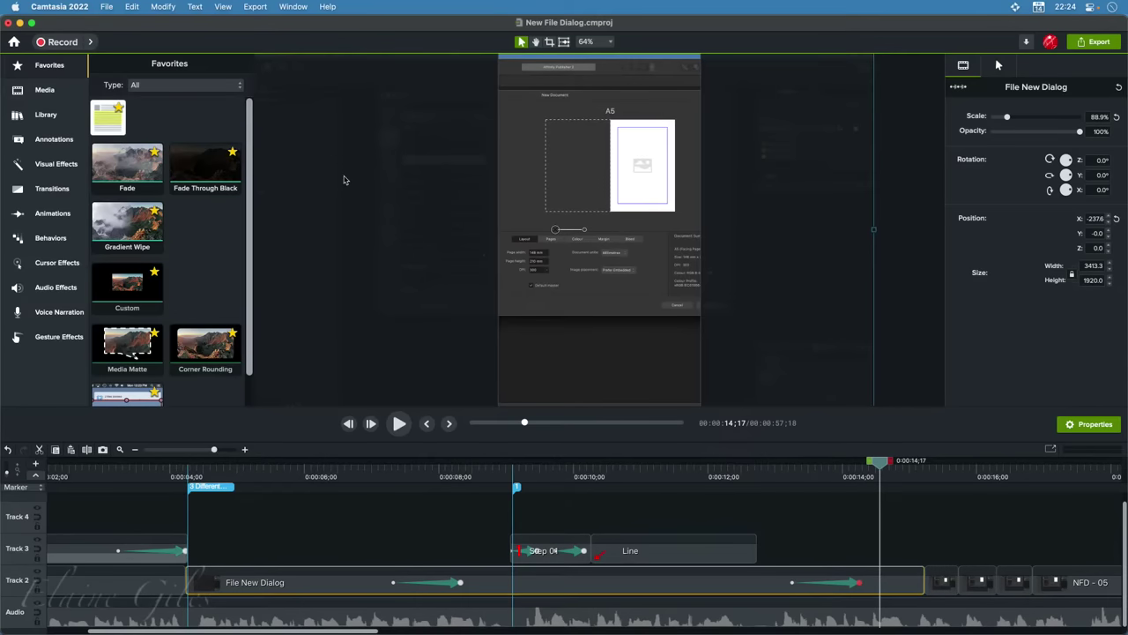
Nudge playback forward and zoom the timeline in around the New Document dialog footage
scroll(342, 190, down, 5)
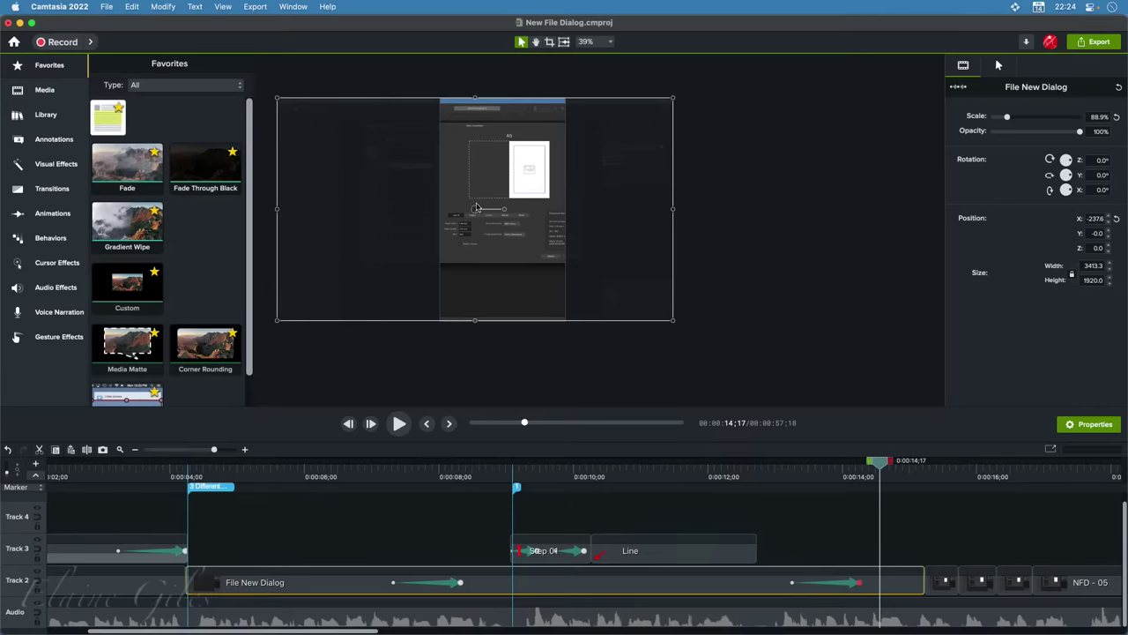
drag(881, 467, 964, 475)
scroll(952, 553, right, 5)
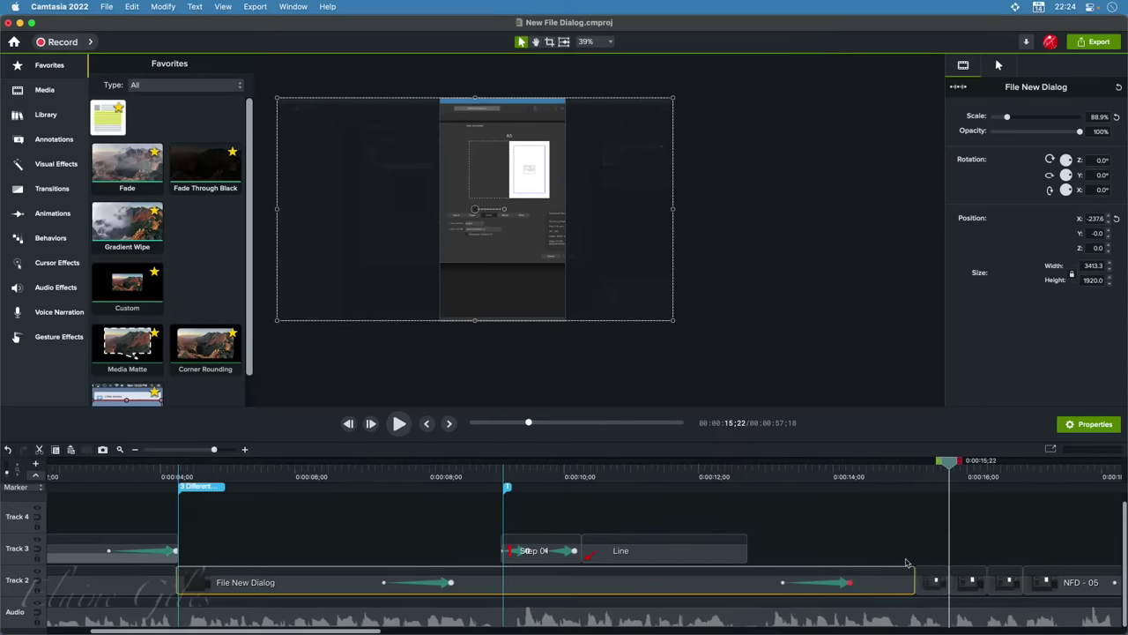
scroll(769, 586, right, 10)
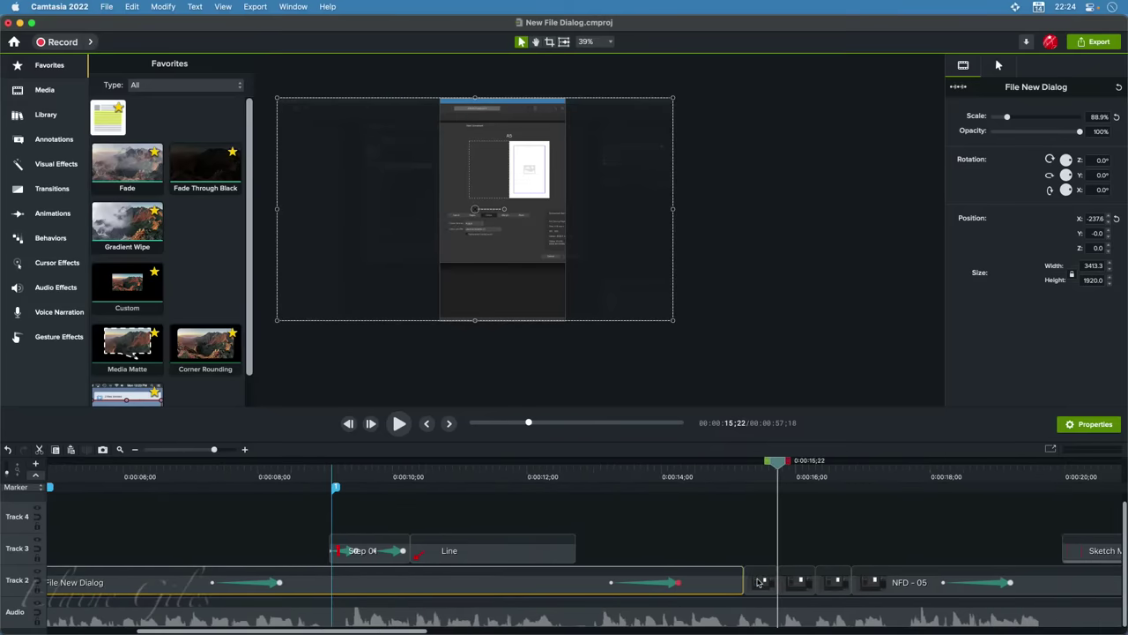
scroll(721, 582, right, 5)
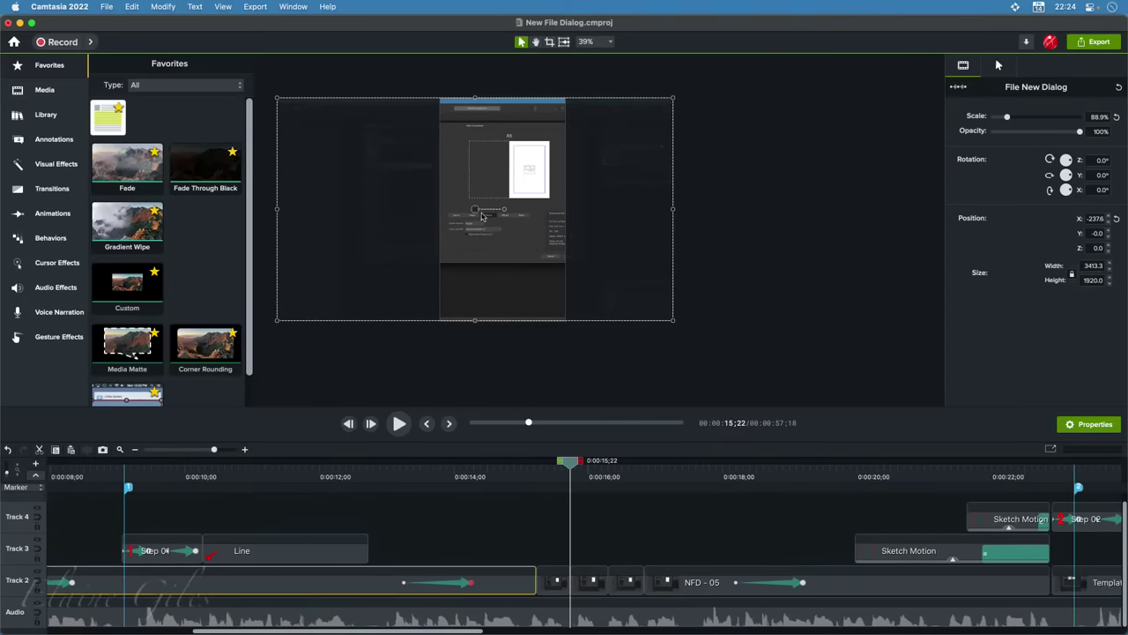
scroll(470, 222, up, 10)
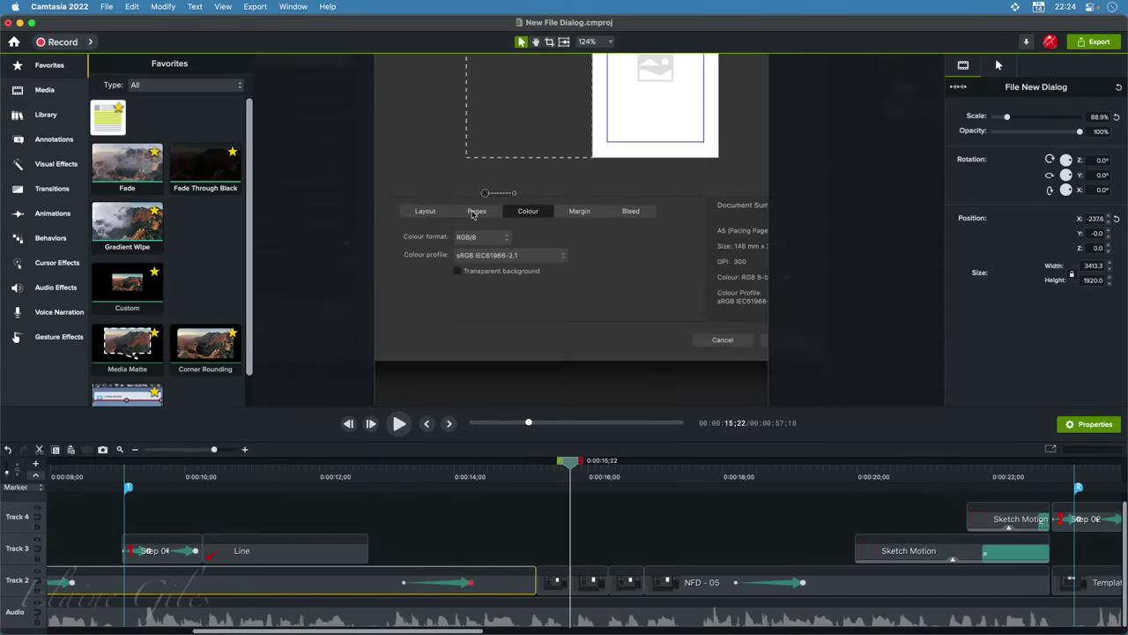
scroll(473, 215, up, 3)
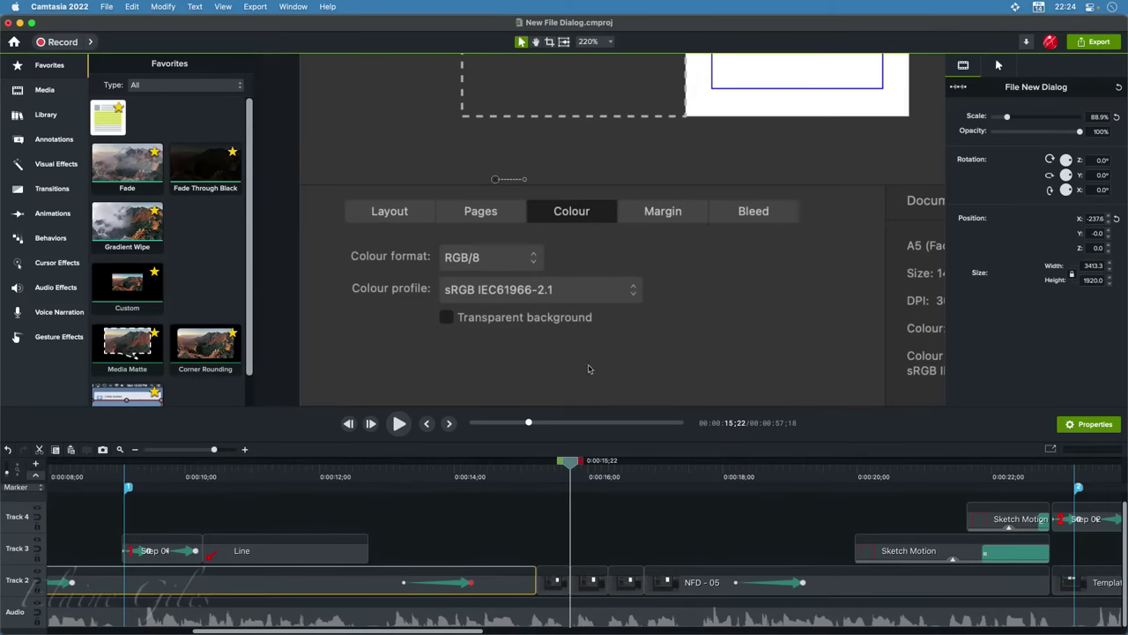
Scrub from the dialog's page-size view and select the NFD - 02, NFD - 03 and NFD - 04 clips
click(443, 477)
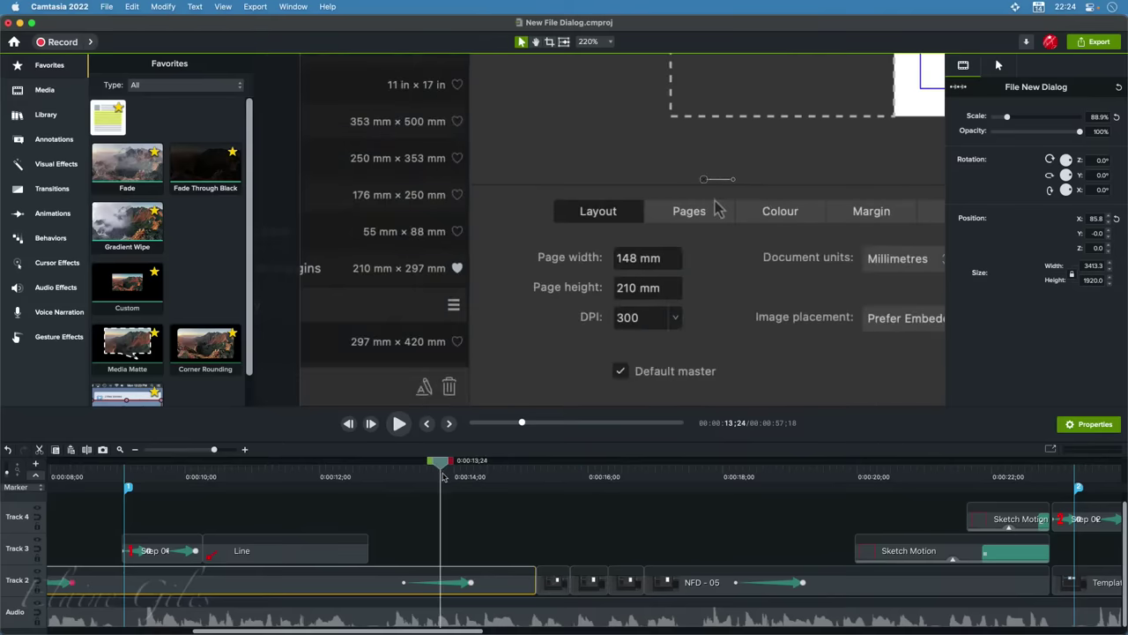
drag(443, 470, 535, 484)
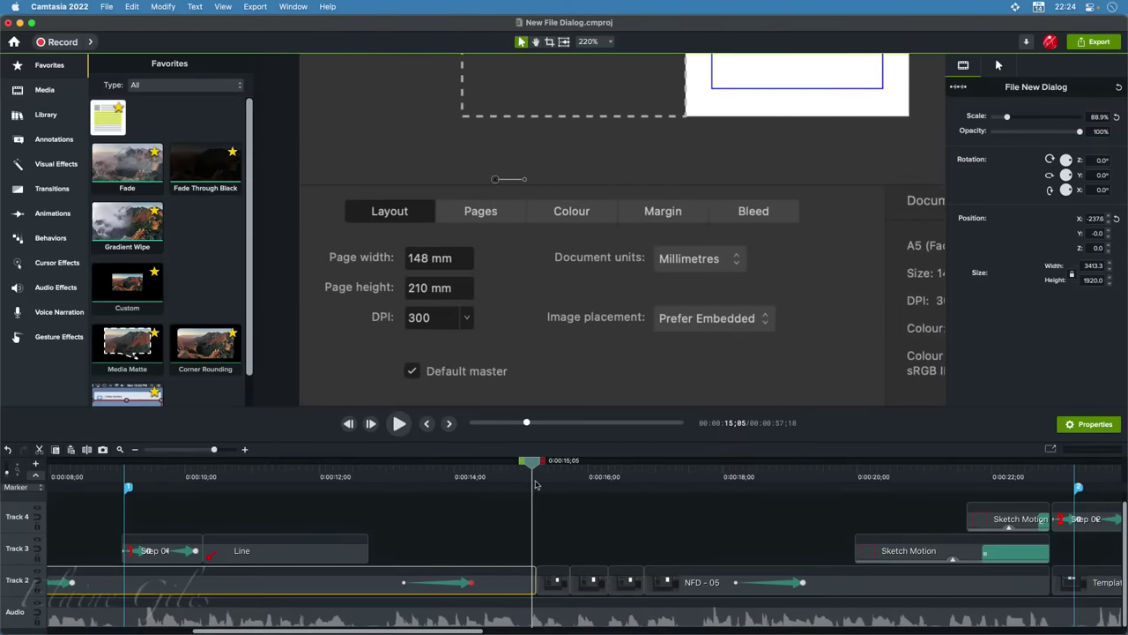
click(556, 583)
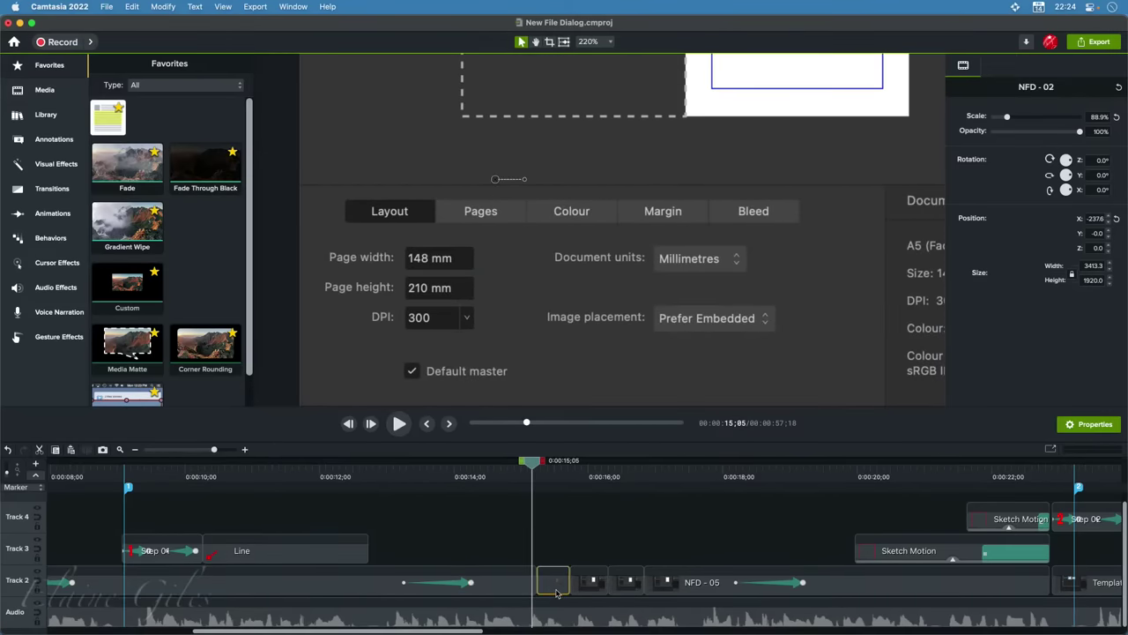
click(582, 588)
click(628, 586)
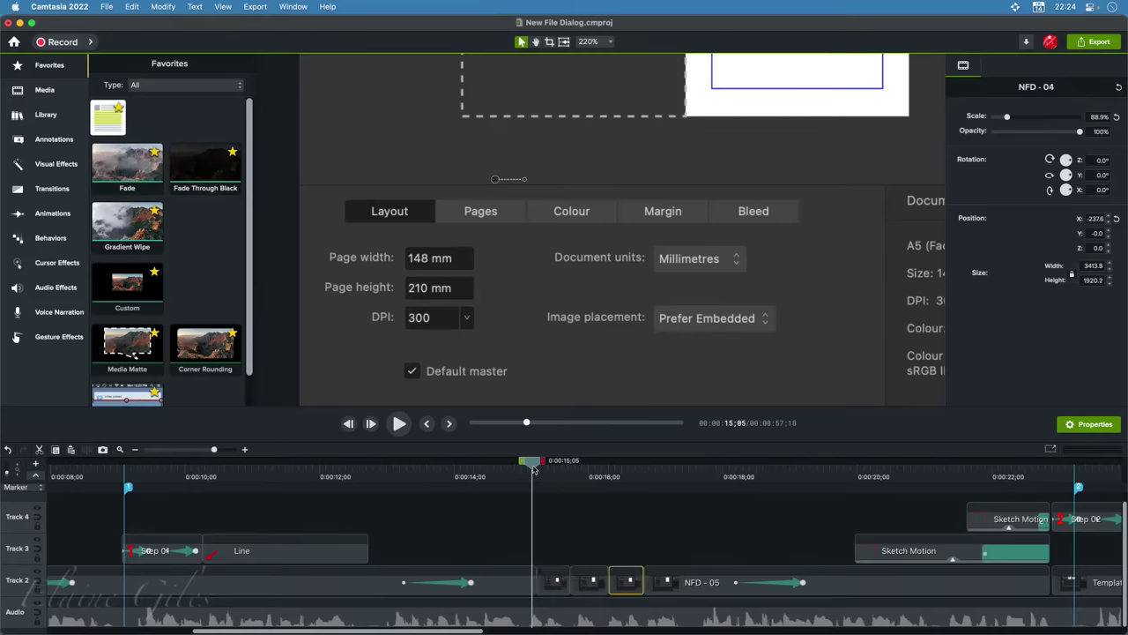
Scrub through the Colour and Pages views to the Document Summary highlight at 0:00:20;24
drag(533, 469, 821, 492)
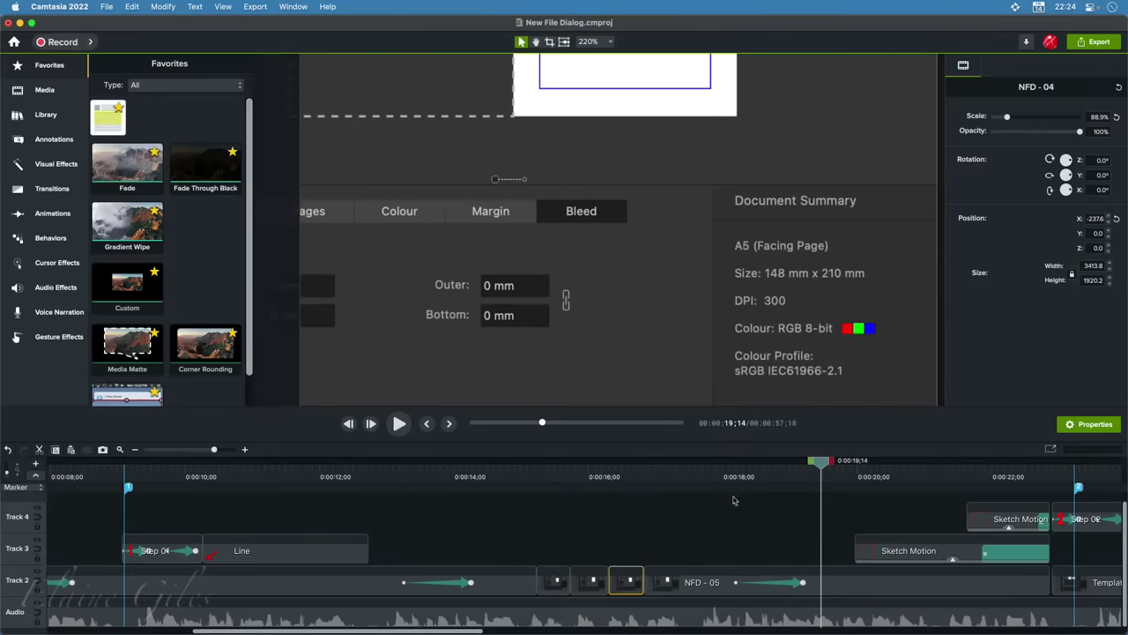
scroll(712, 333, down, 5)
scroll(712, 333, down, 2)
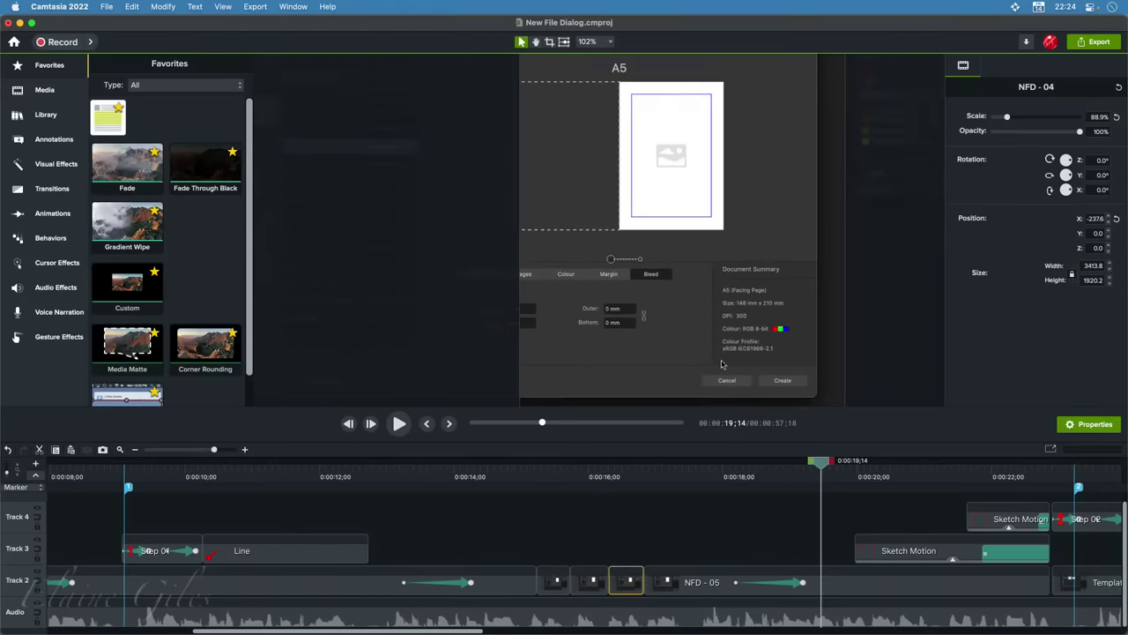
drag(820, 469, 908, 481)
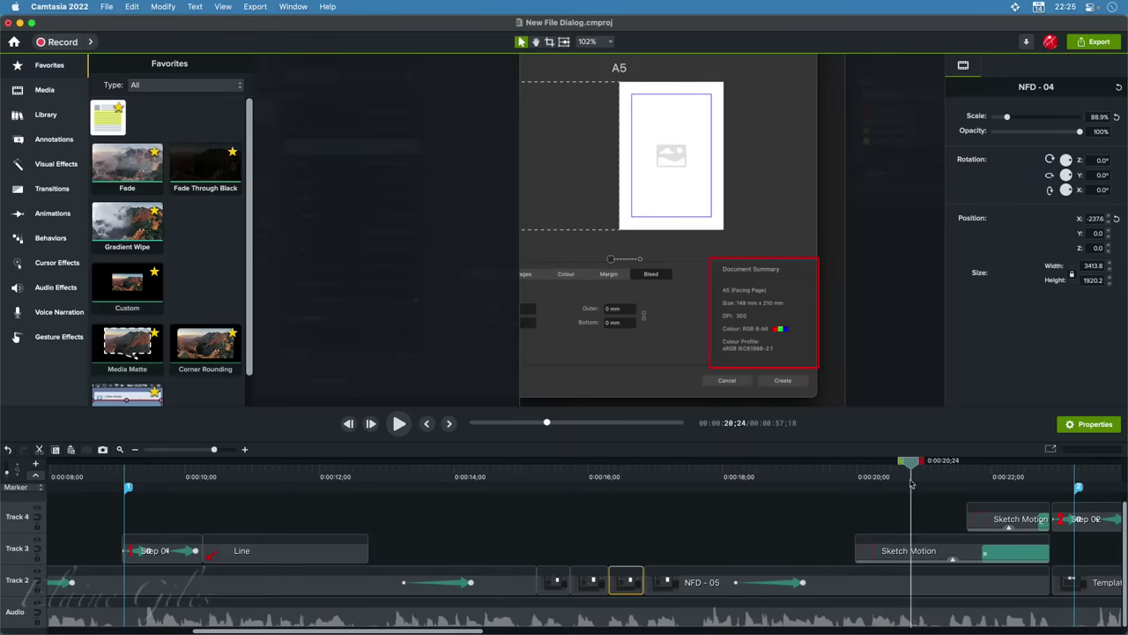
Scrub past the Create step and templates dialog to the large red 2 annotation
scroll(643, 529, right, 8)
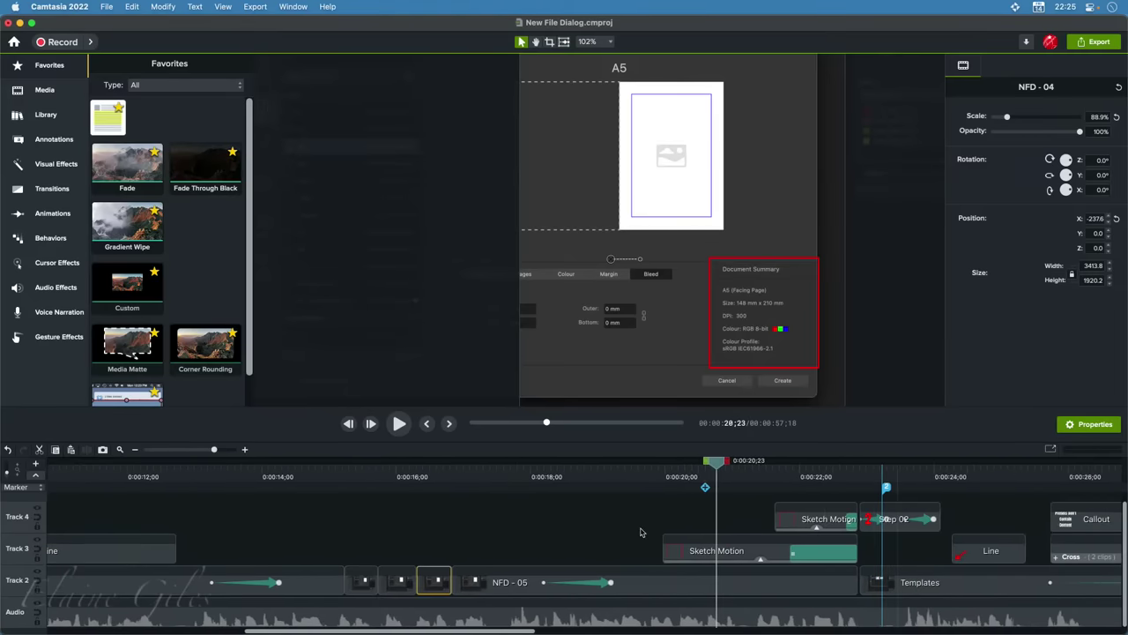
scroll(639, 531, right, 2)
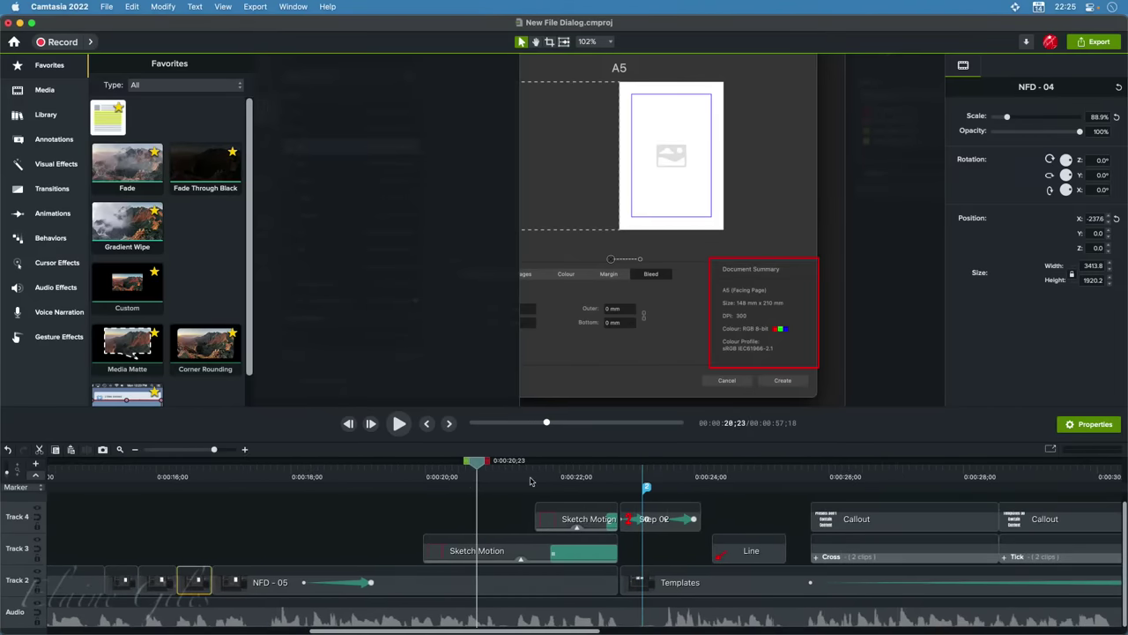
drag(533, 482, 590, 487)
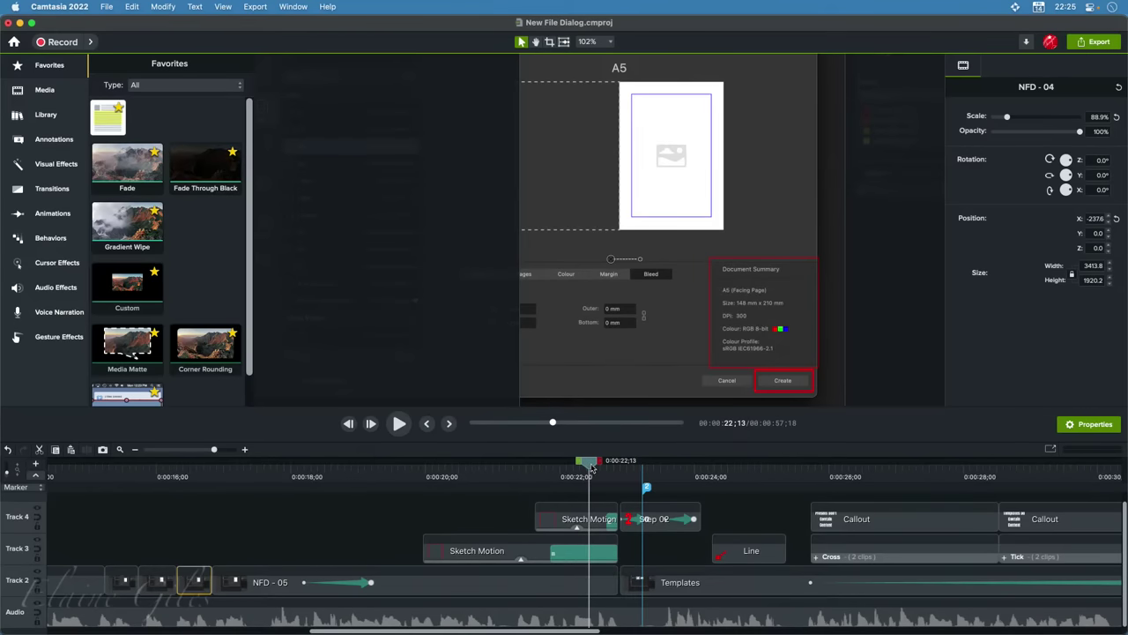
drag(590, 467, 624, 473)
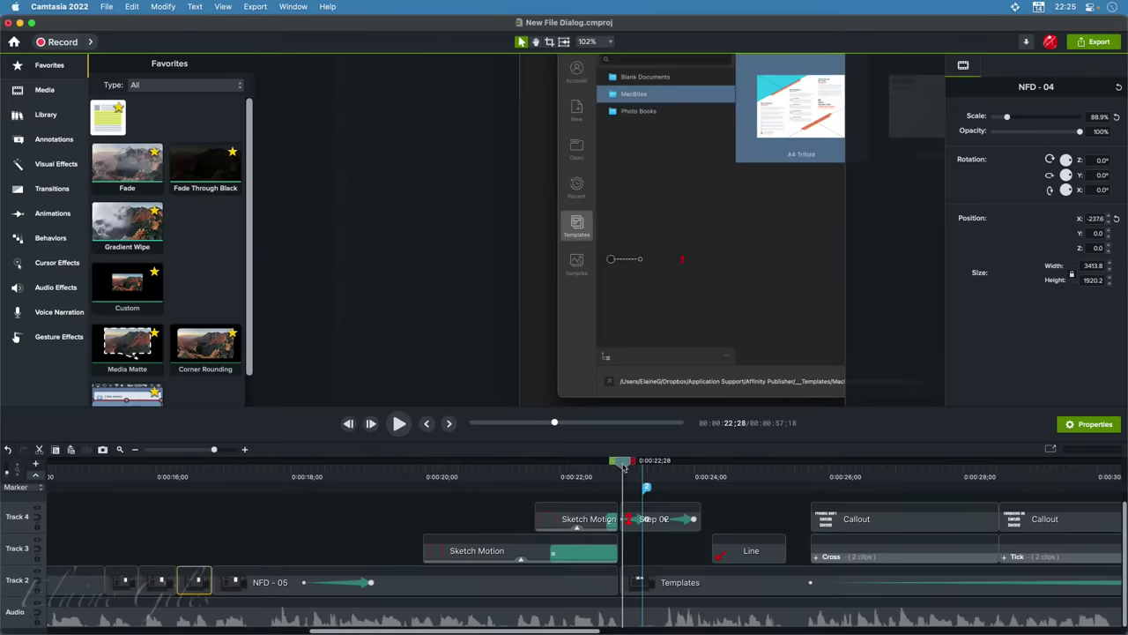
drag(624, 468, 731, 484)
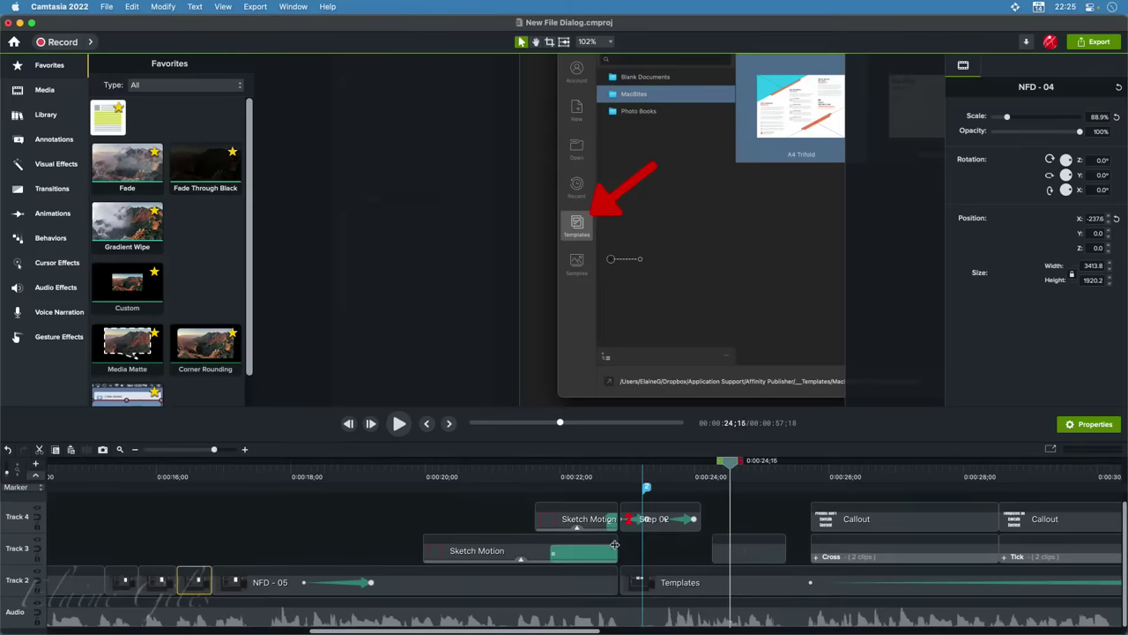
Zoom the timeline out, jump back to 0:00:22;27 and scrub to the 'Presets Don't Contain Content' title at 28;13
scroll(557, 534, right, 3)
scroll(555, 534, right, 5)
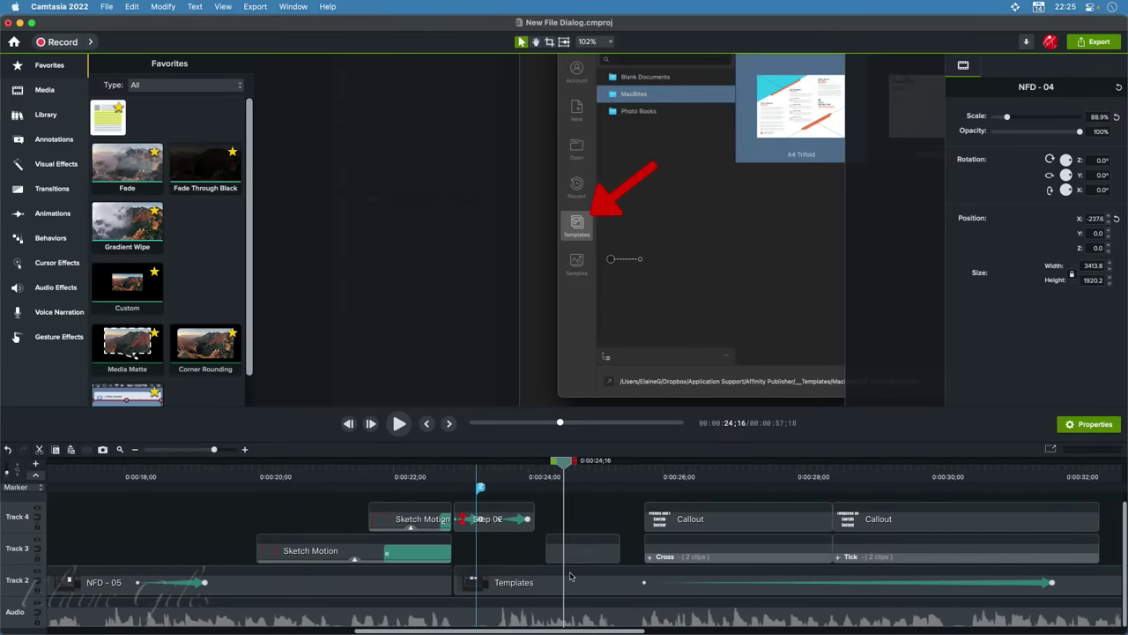
scroll(574, 576, down, 2)
scroll(574, 576, down, 1)
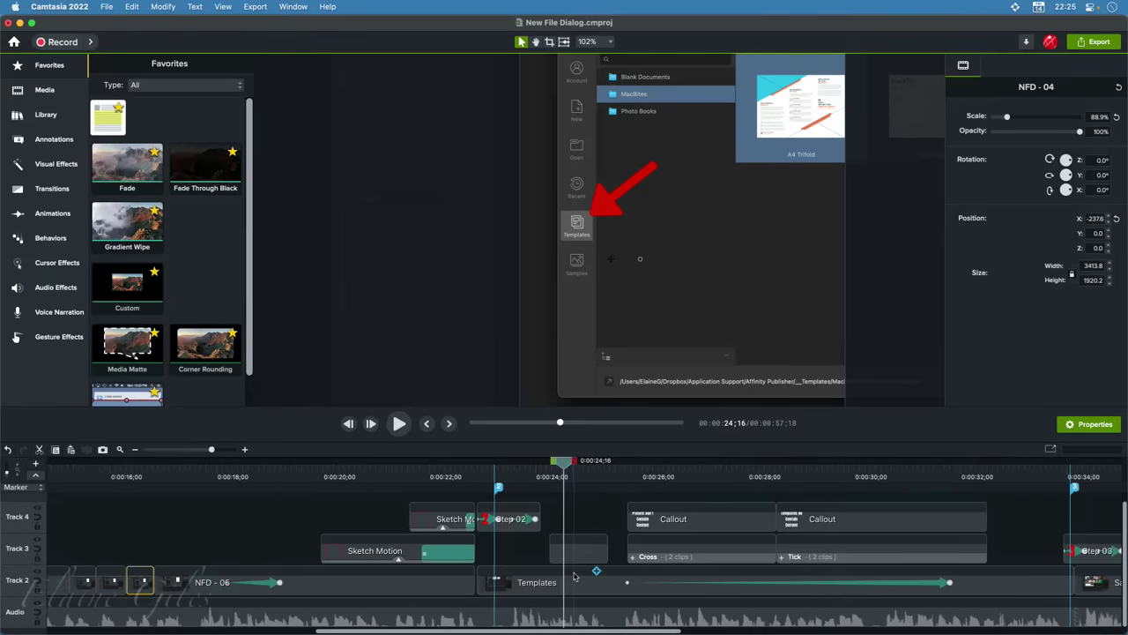
click(479, 477)
drag(479, 477, 772, 483)
Fit the whole video frame in the preview and inspect the existing Cross and Tick icon clips
key(super+0)
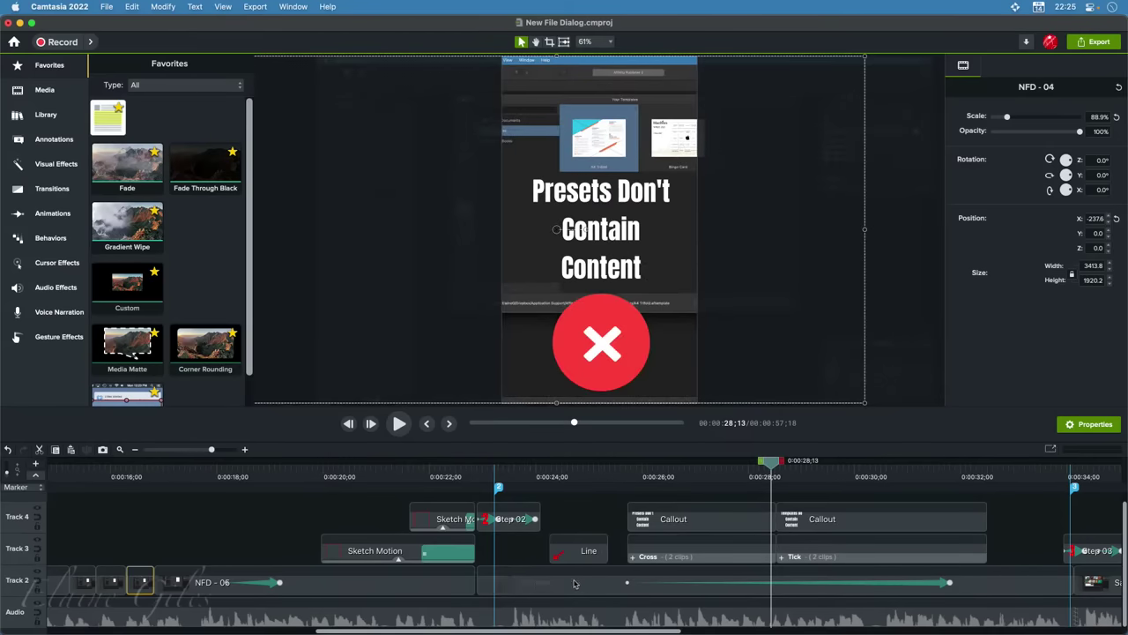
click(721, 550)
click(858, 552)
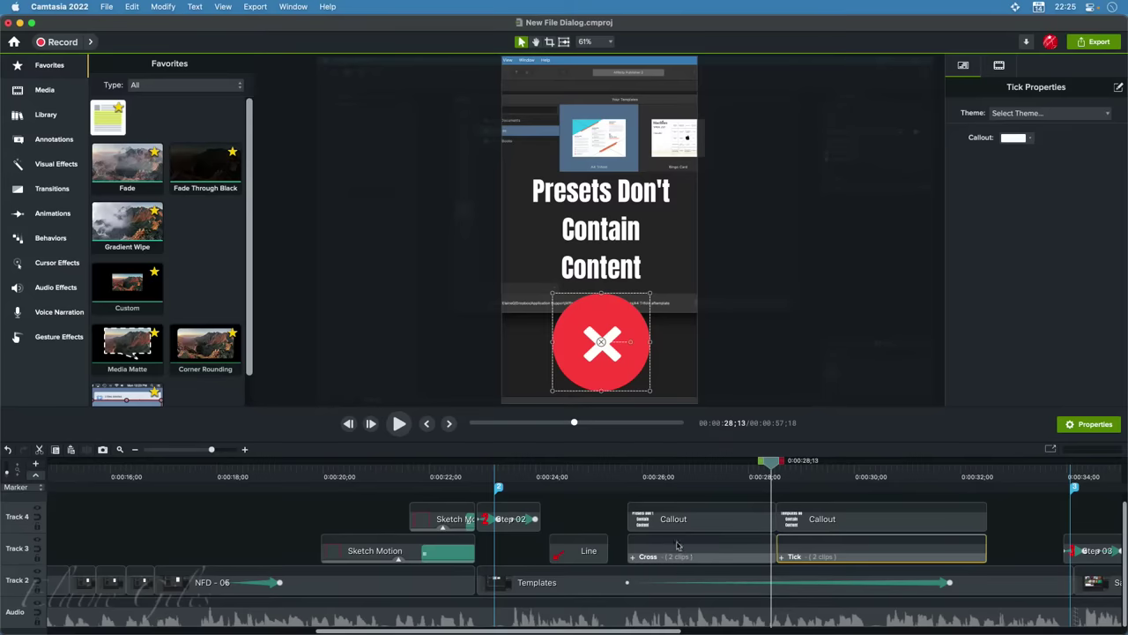
Drag a Cross icon from Library > Icons onto the slide over the title, creating Track 5
click(46, 115)
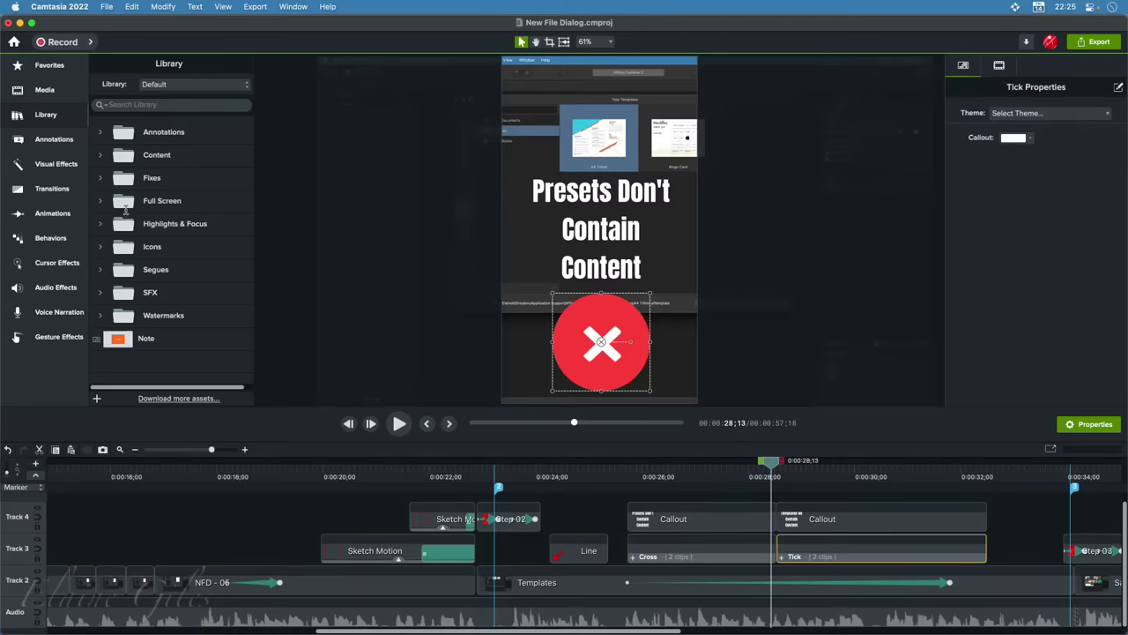
click(99, 248)
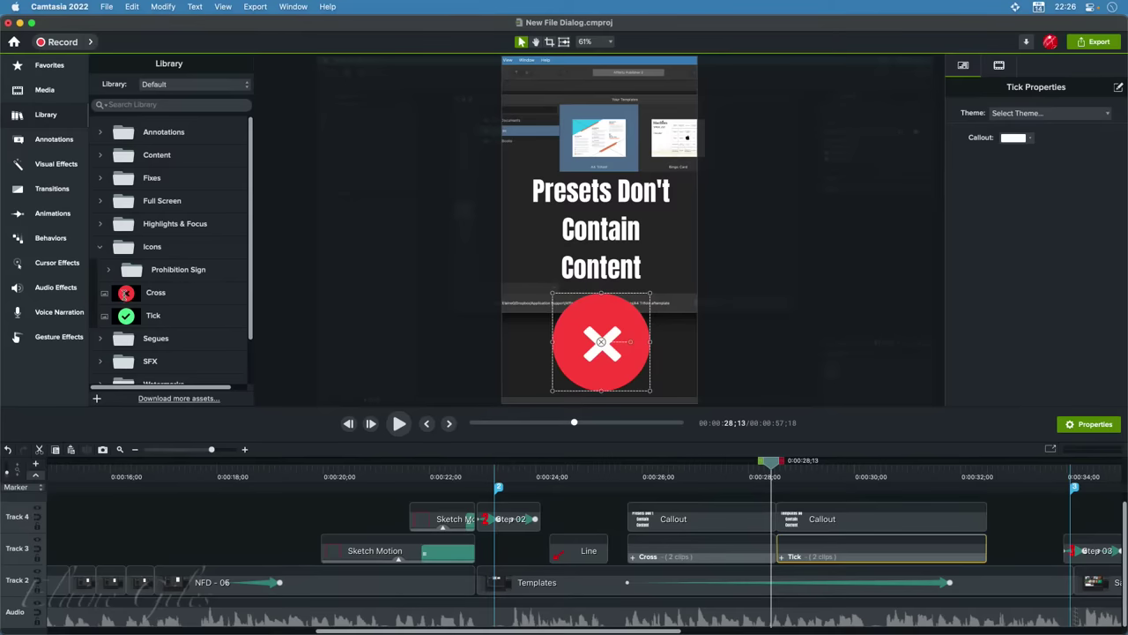
drag(126, 293, 554, 192)
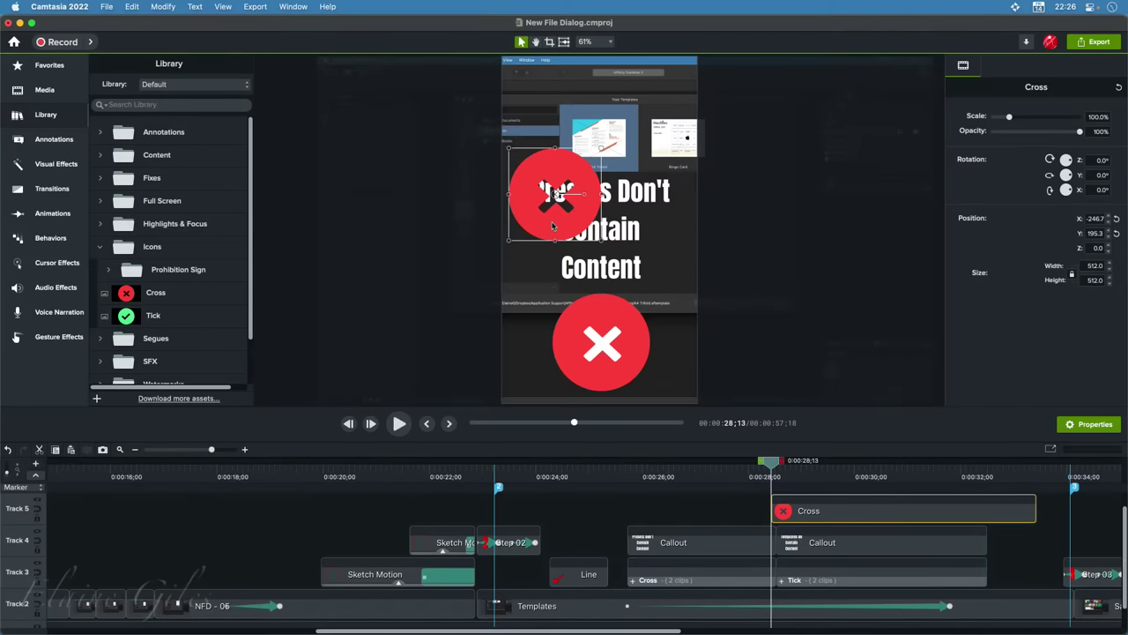
Delete the new Cross icon and open the original Cross group clip
key(Delete)
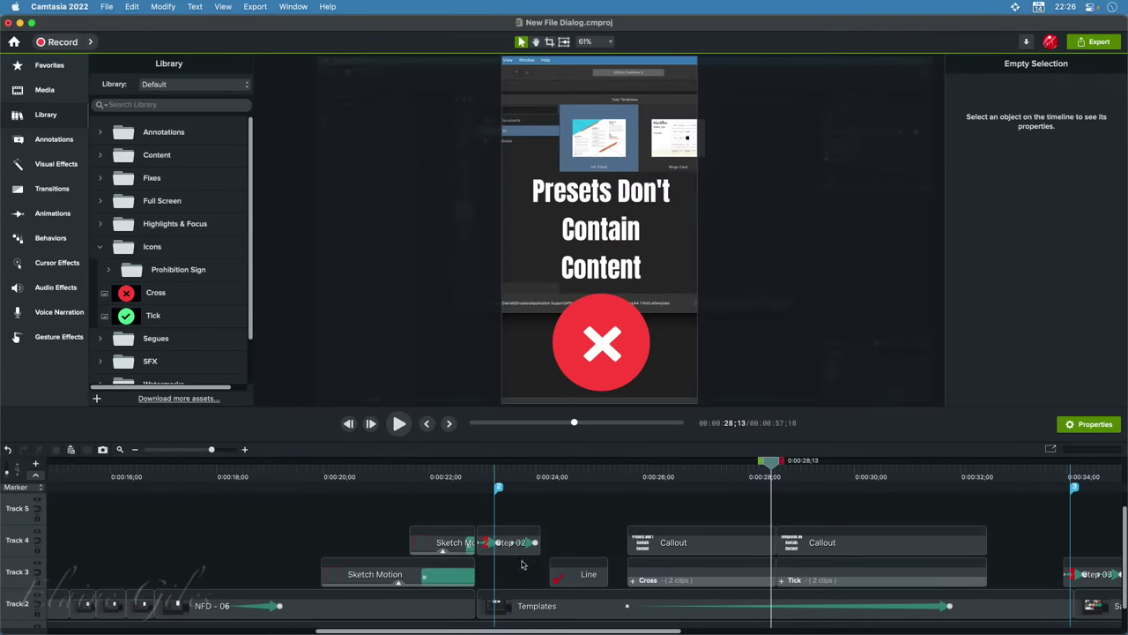
click(698, 571)
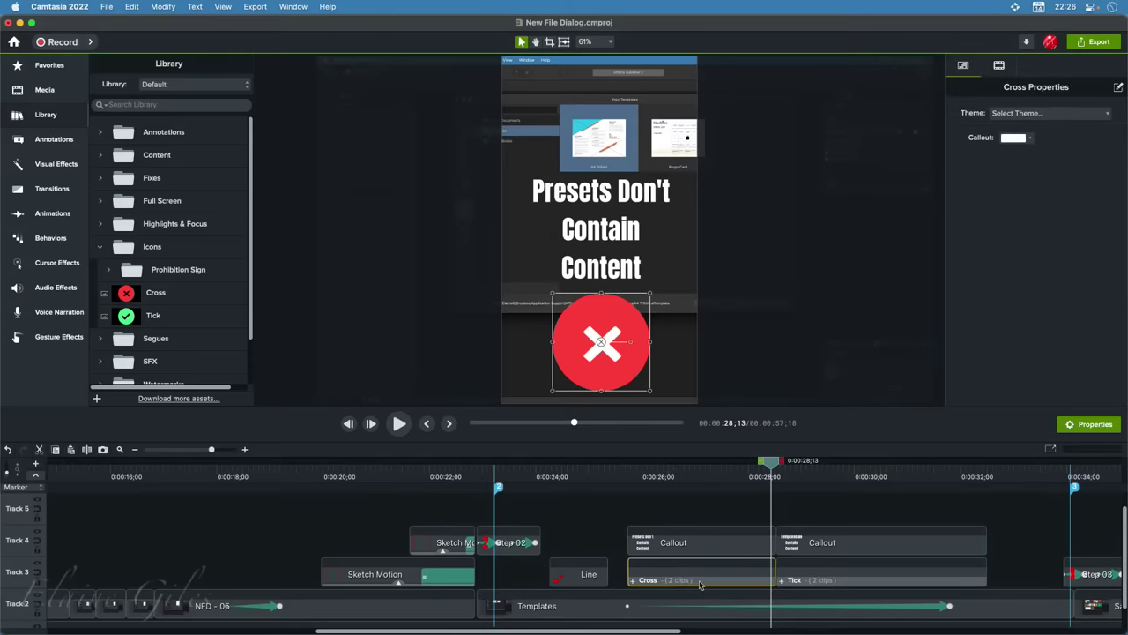
double_click(633, 584)
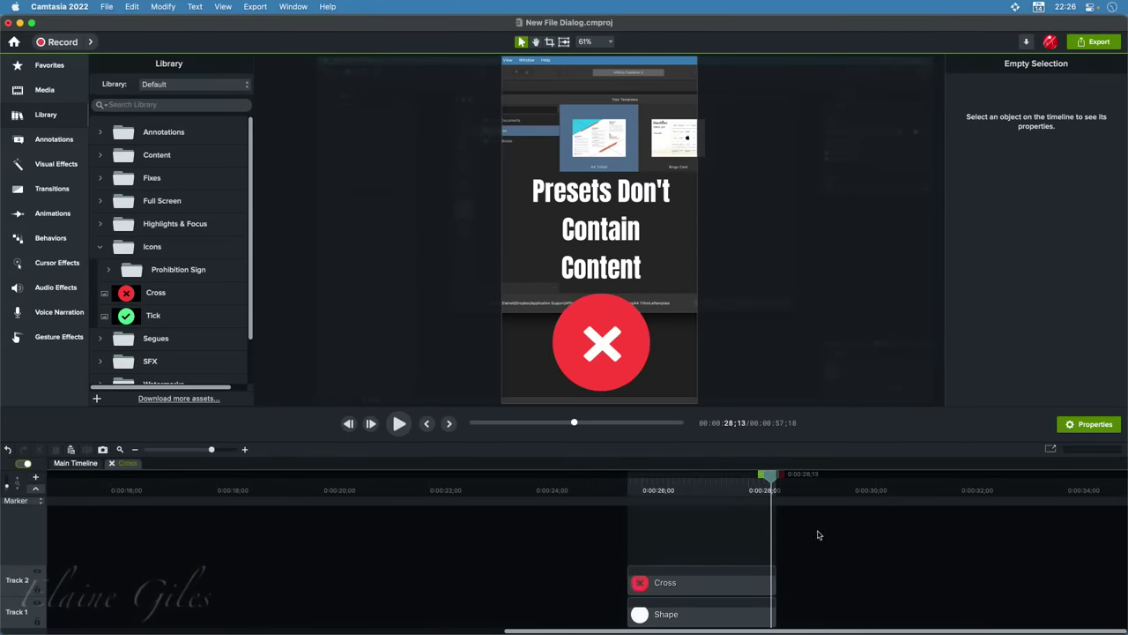
Select the white circle shape, hide and reshow Track 1, then return to the Main Timeline
click(723, 616)
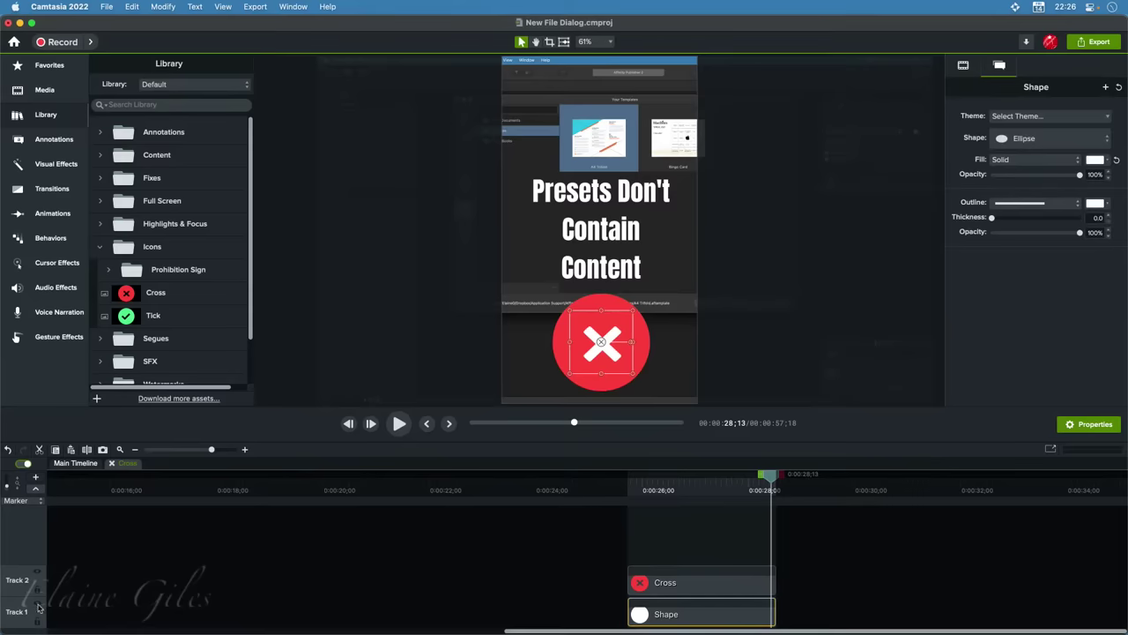
click(37, 605)
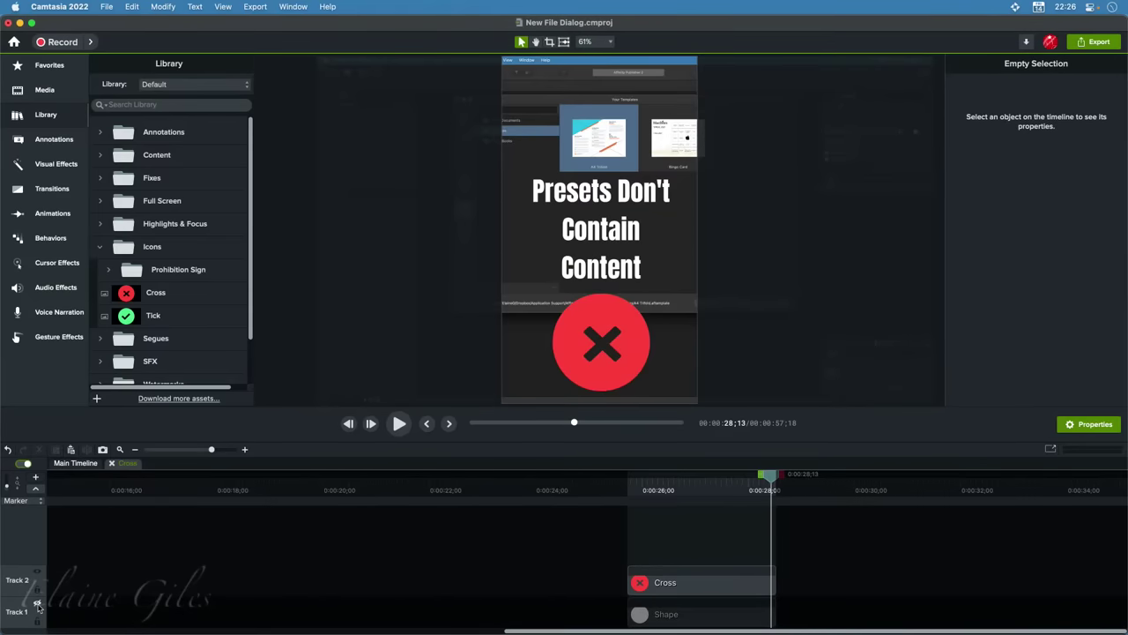
click(37, 605)
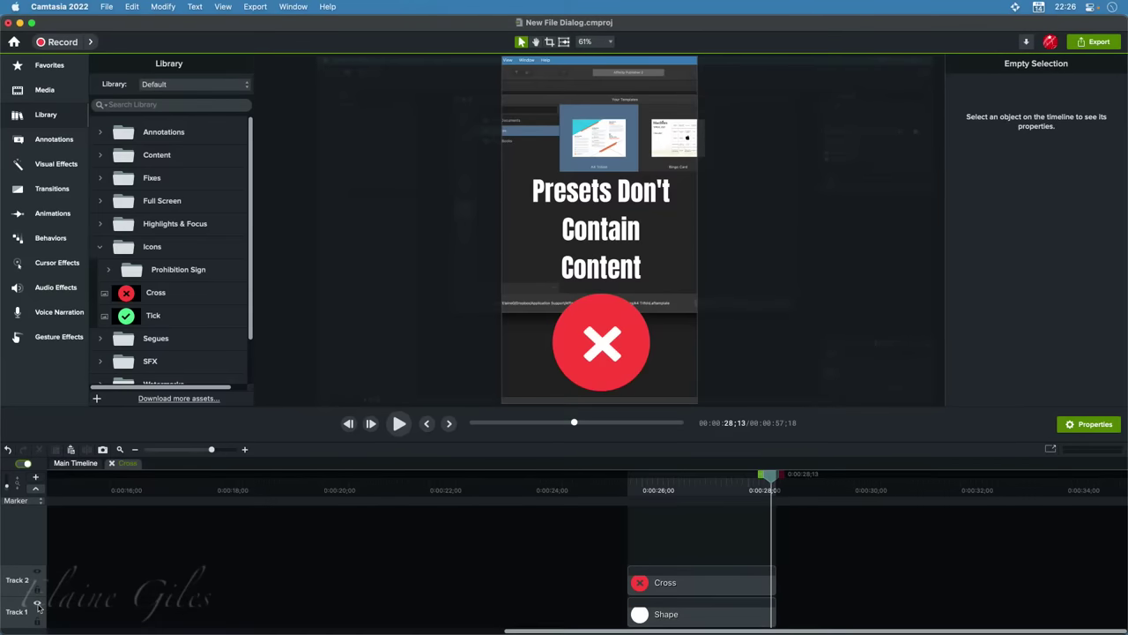
click(112, 463)
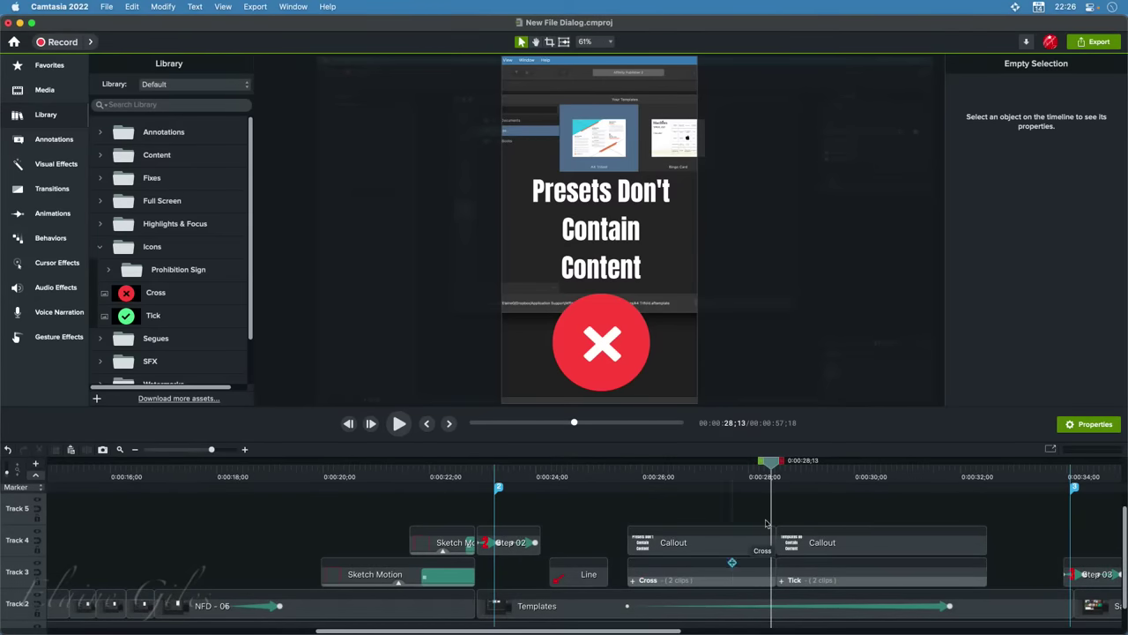
Scrub through the 'Templates Do Contain Content' tick slide and jump ahead to 0:00:33;25
drag(774, 467, 890, 468)
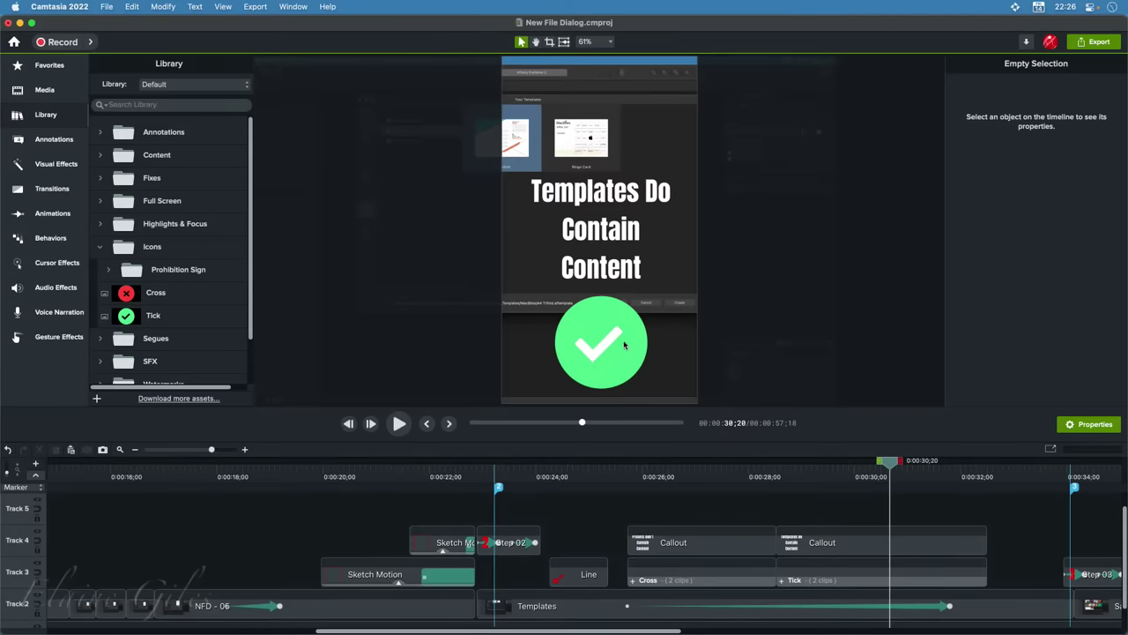
drag(887, 460, 986, 501)
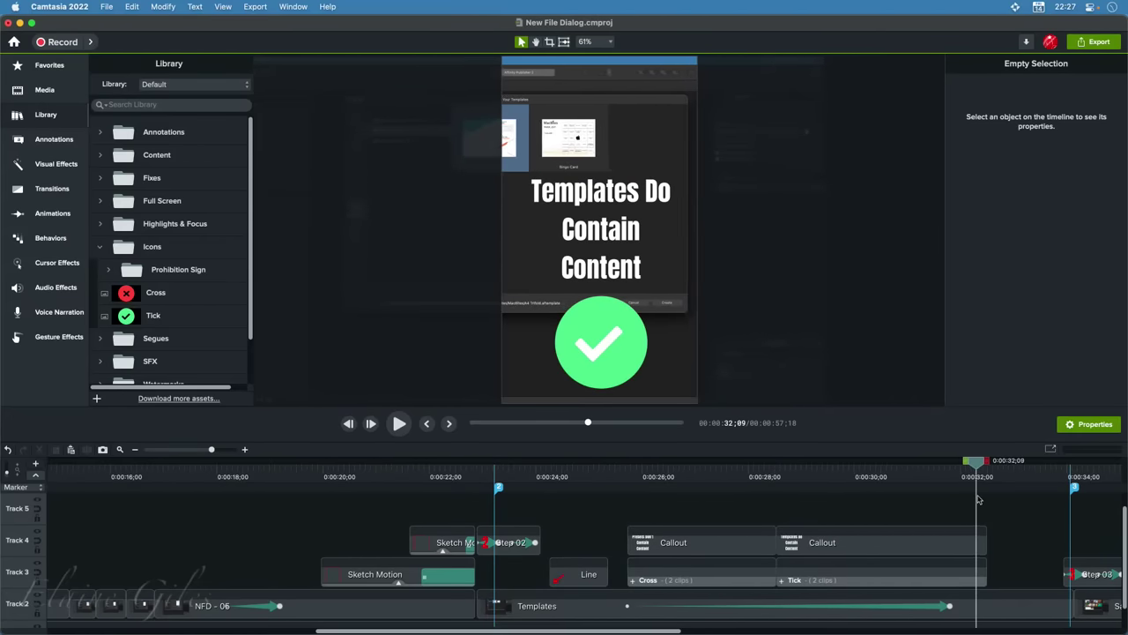
scroll(723, 589, right, 2)
scroll(723, 589, right, 5)
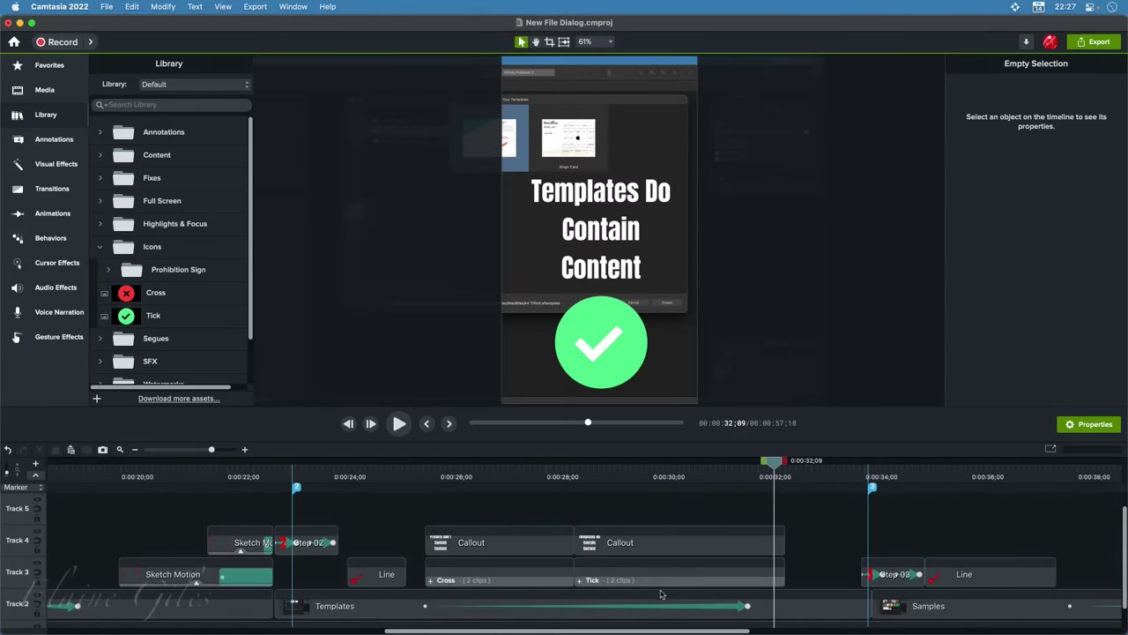
scroll(623, 584, right, 2)
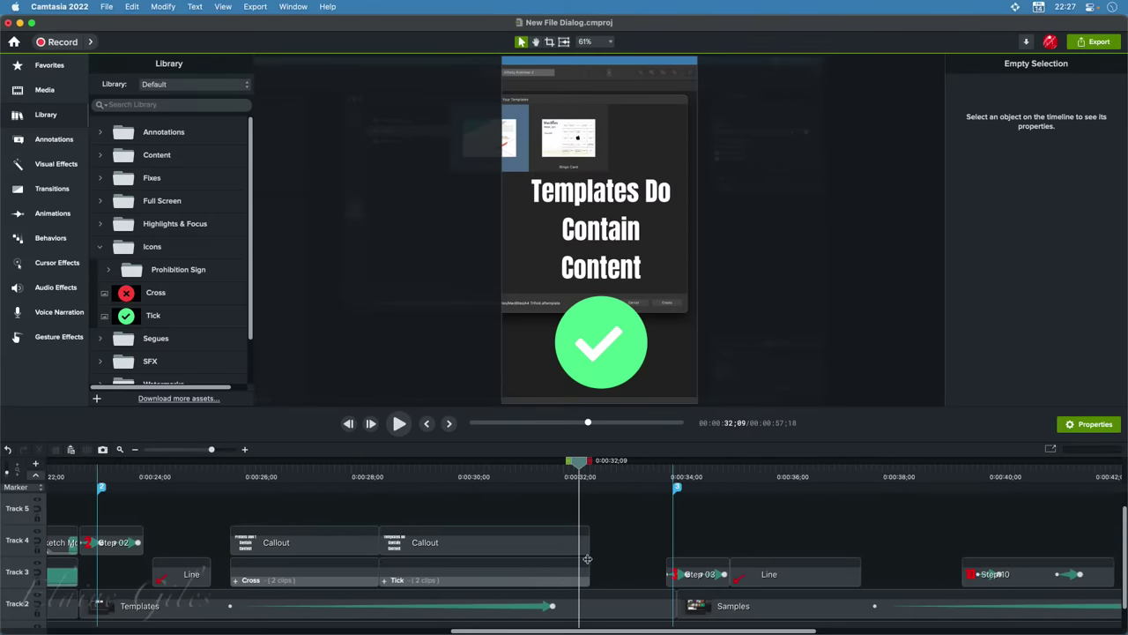
click(662, 476)
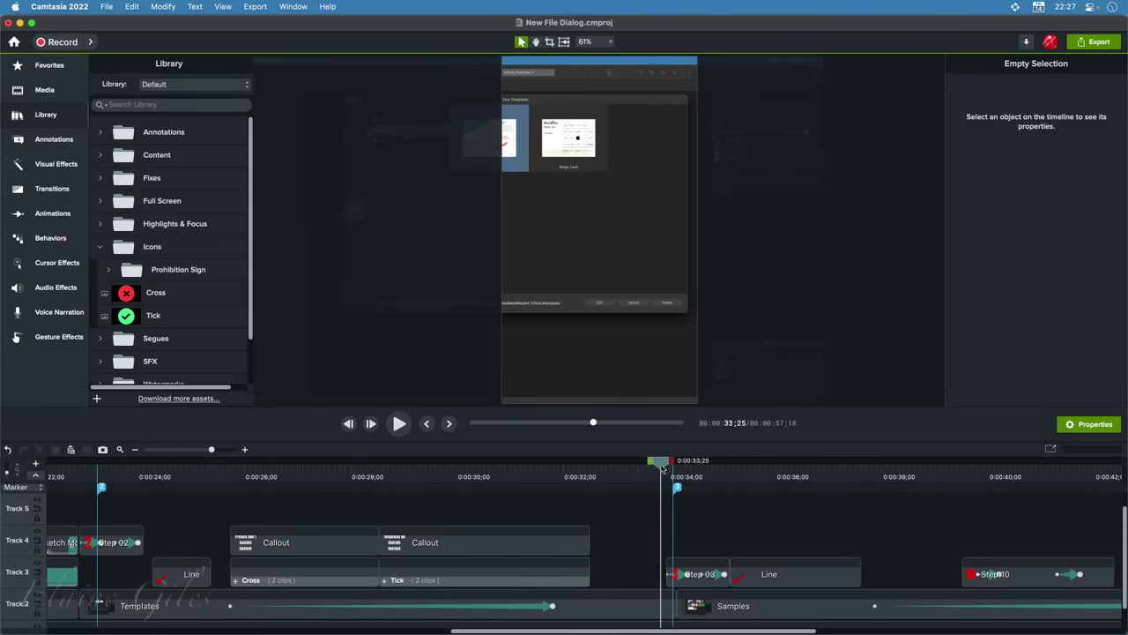
Scrub past the red step 3 title and through the samples footage to 0:00:43;07
drag(663, 468, 932, 478)
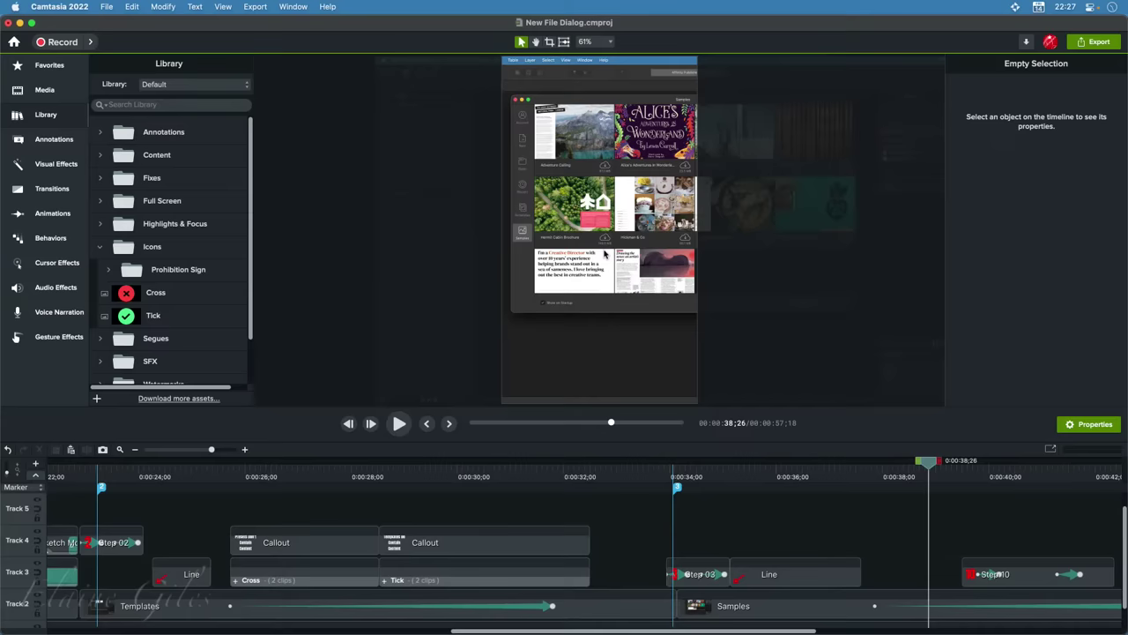
scroll(771, 566, right, 3)
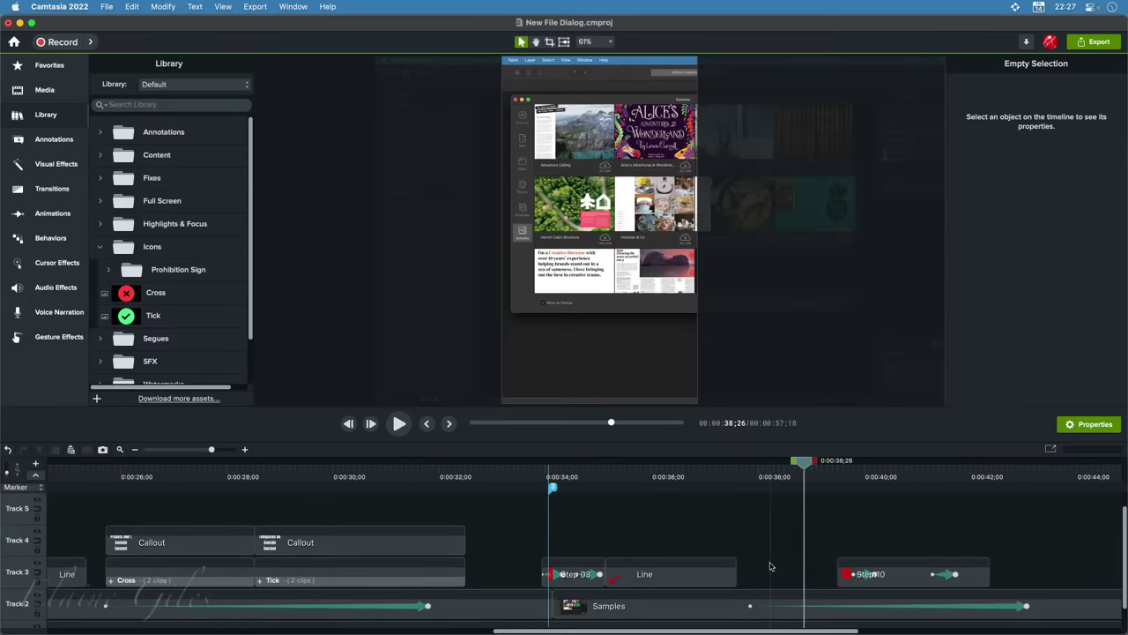
scroll(769, 566, right, 3)
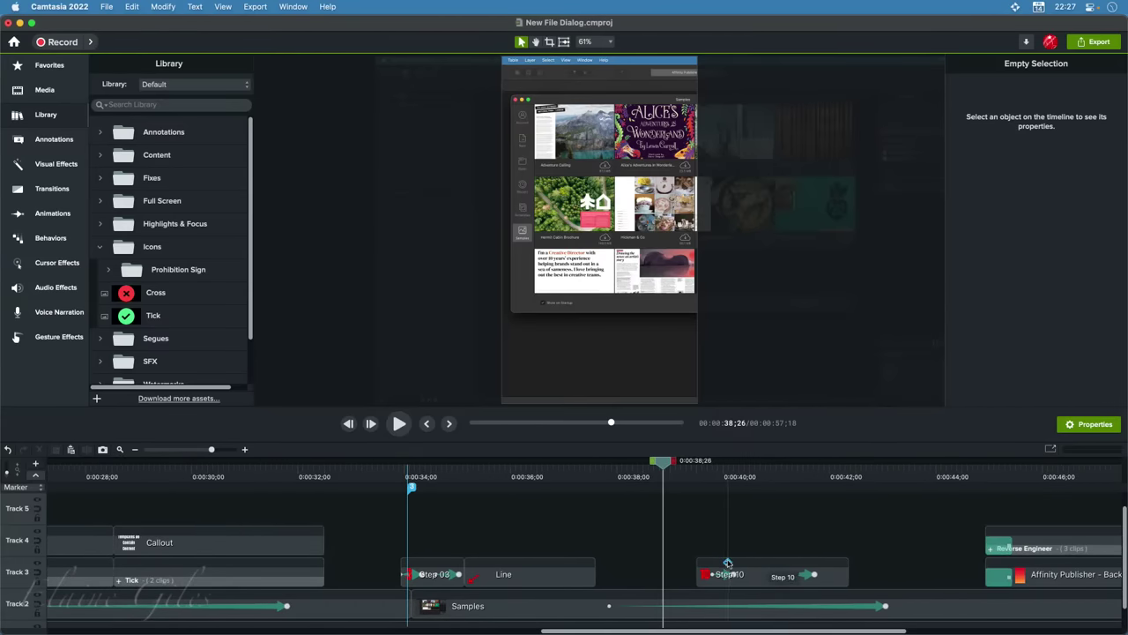
drag(668, 461, 895, 476)
scroll(719, 539, right, 10)
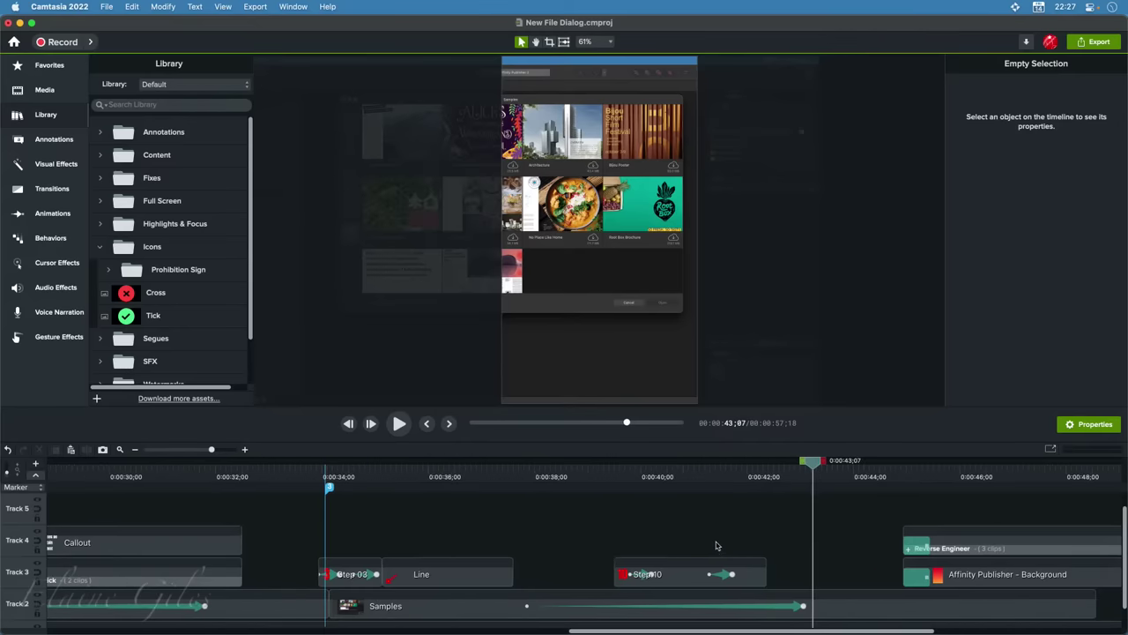
scroll(715, 536, right, 3)
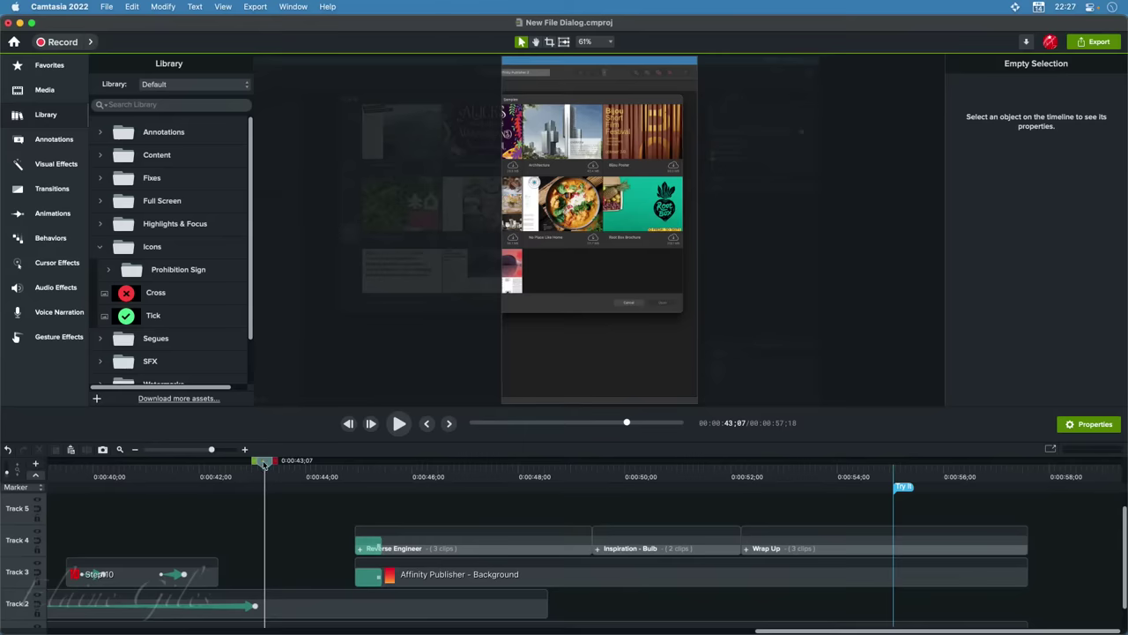
Scrub past the 'Reverse Engineer' gears slide to the 'Inspiration!' lightbulb slide at 0:00:50;18
drag(268, 465, 430, 492)
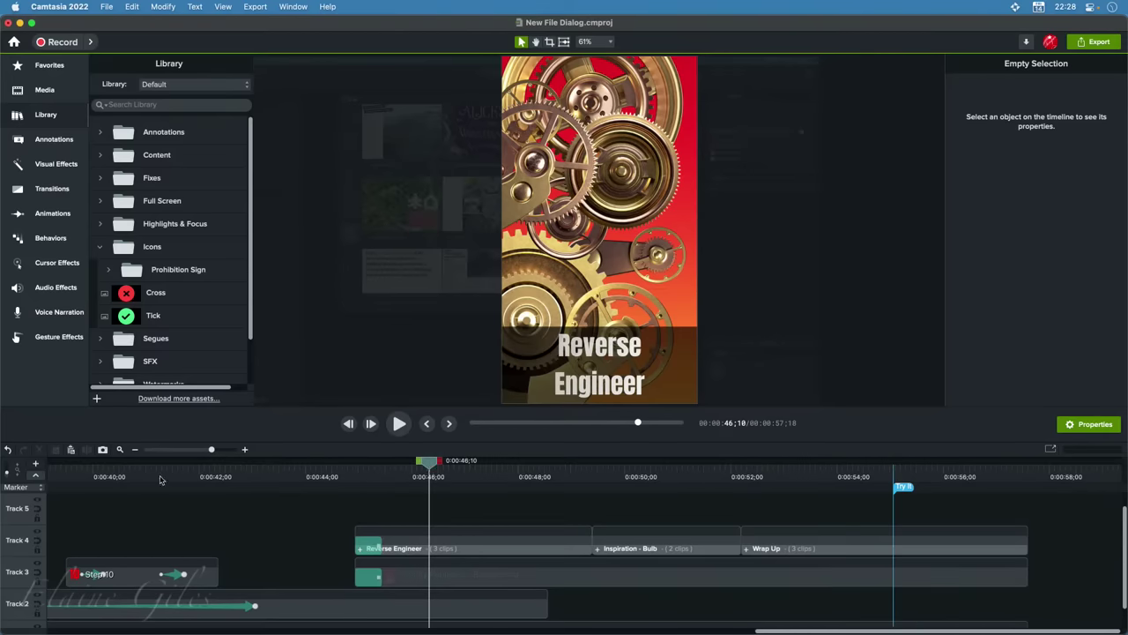
drag(537, 477, 656, 504)
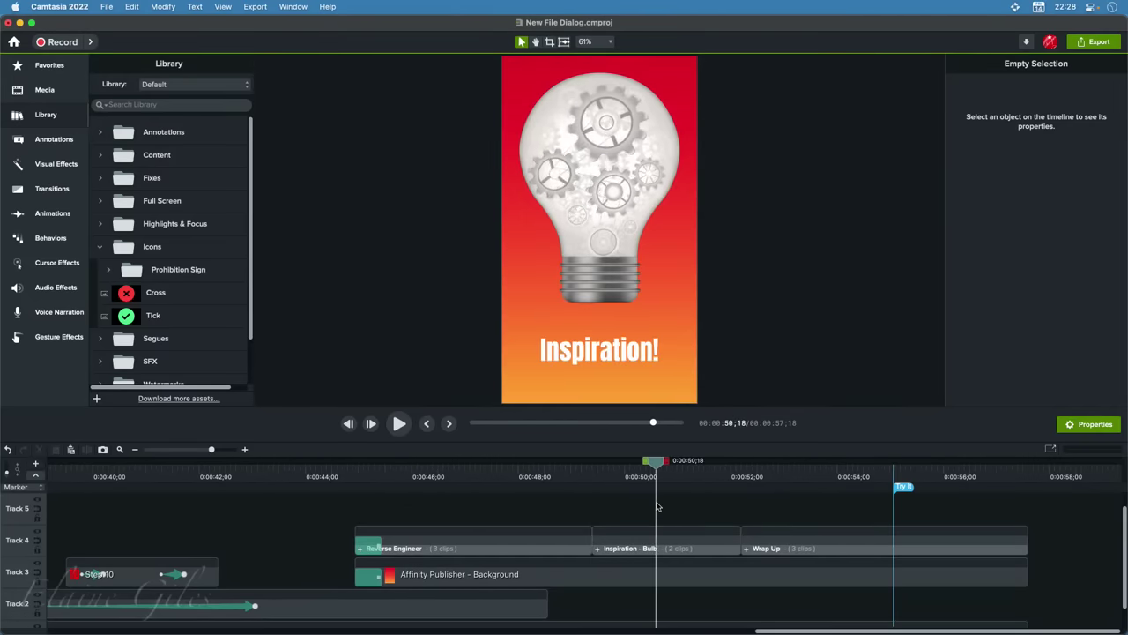
Open the Inspiration - Bulb group and inspect the Bulb clip's properties and effects
click(598, 550)
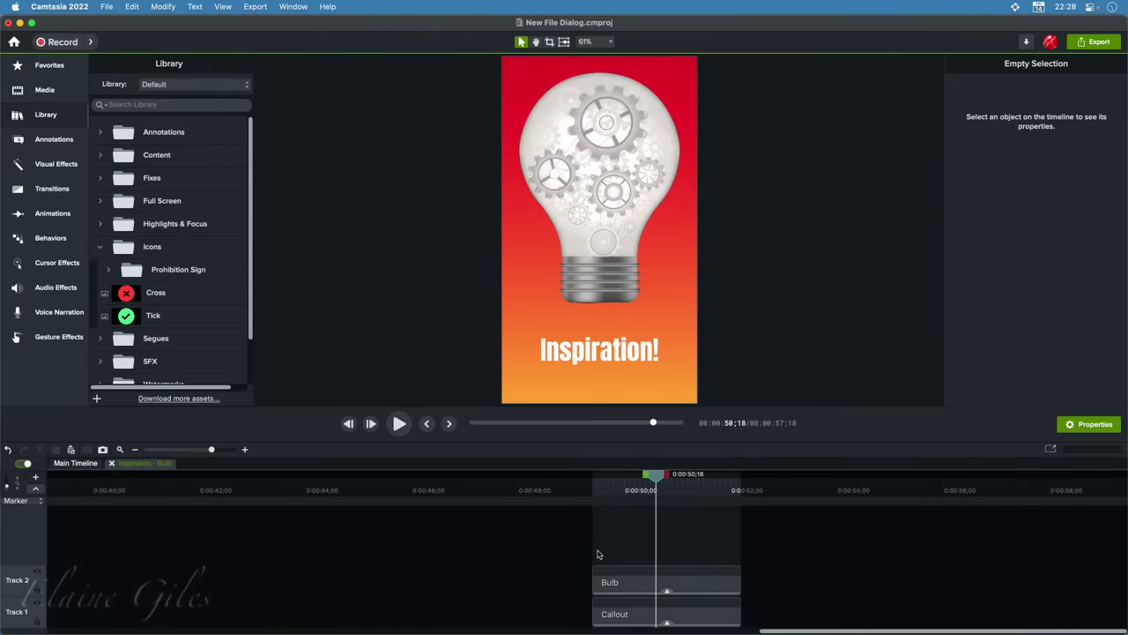
click(705, 617)
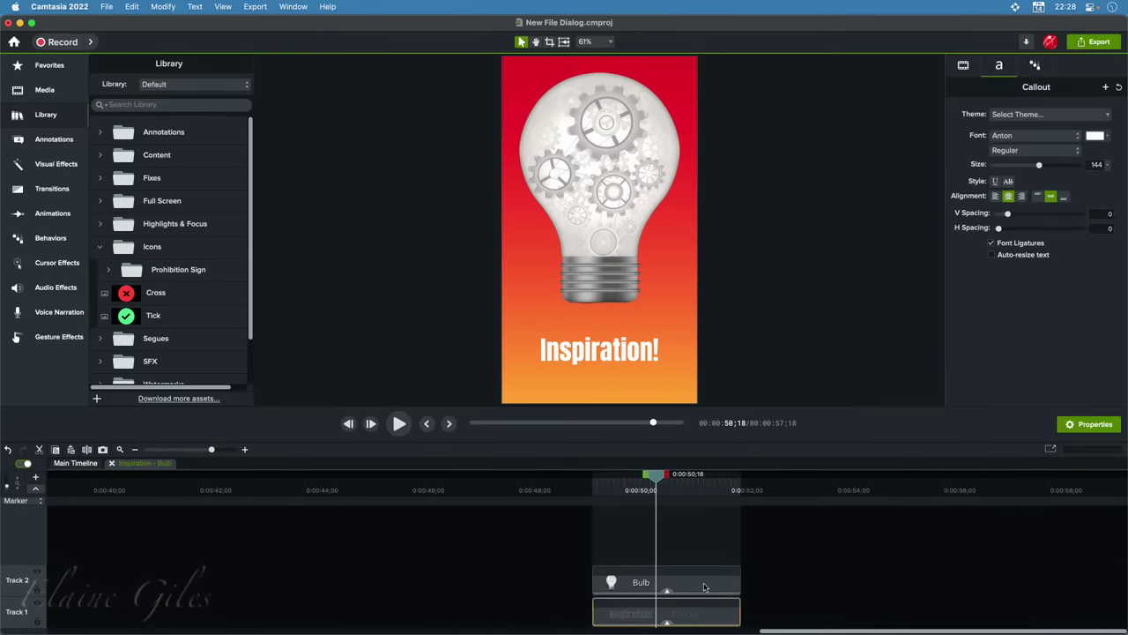
click(669, 589)
click(667, 593)
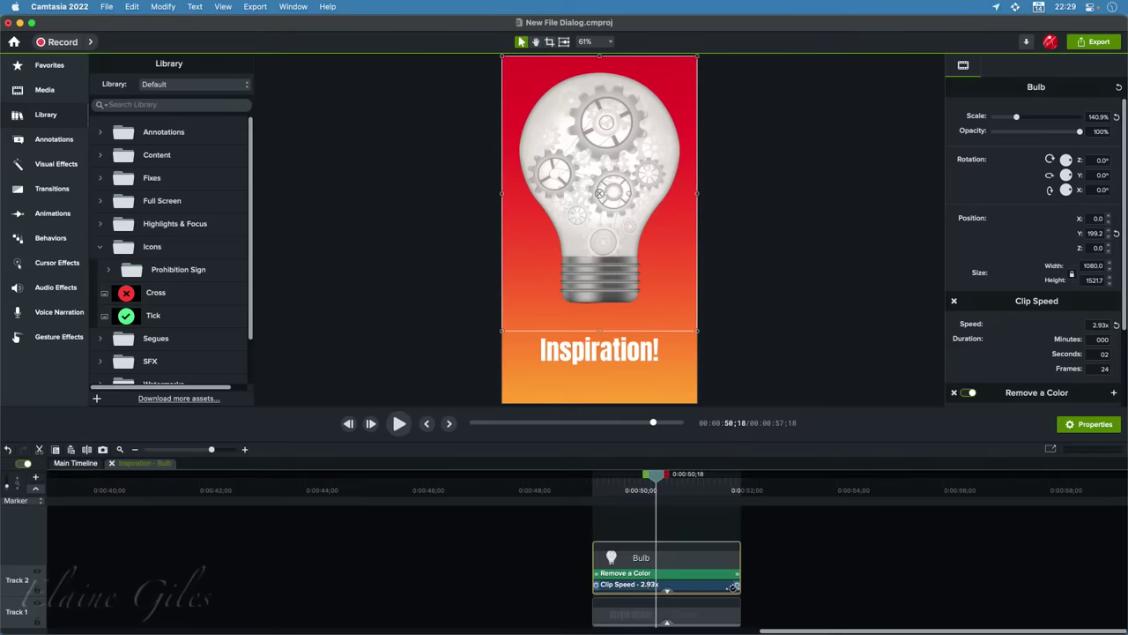
right_click(699, 617)
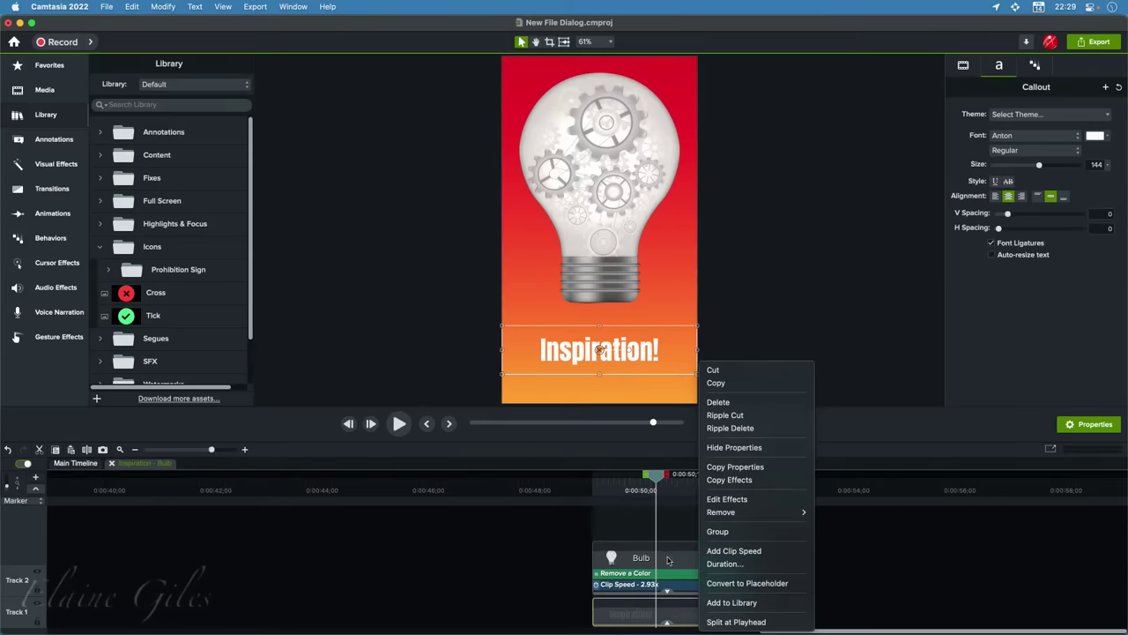
click(670, 561)
Stretch the Bulb clip longer and preview its slowed playback
drag(736, 586, 1021, 580)
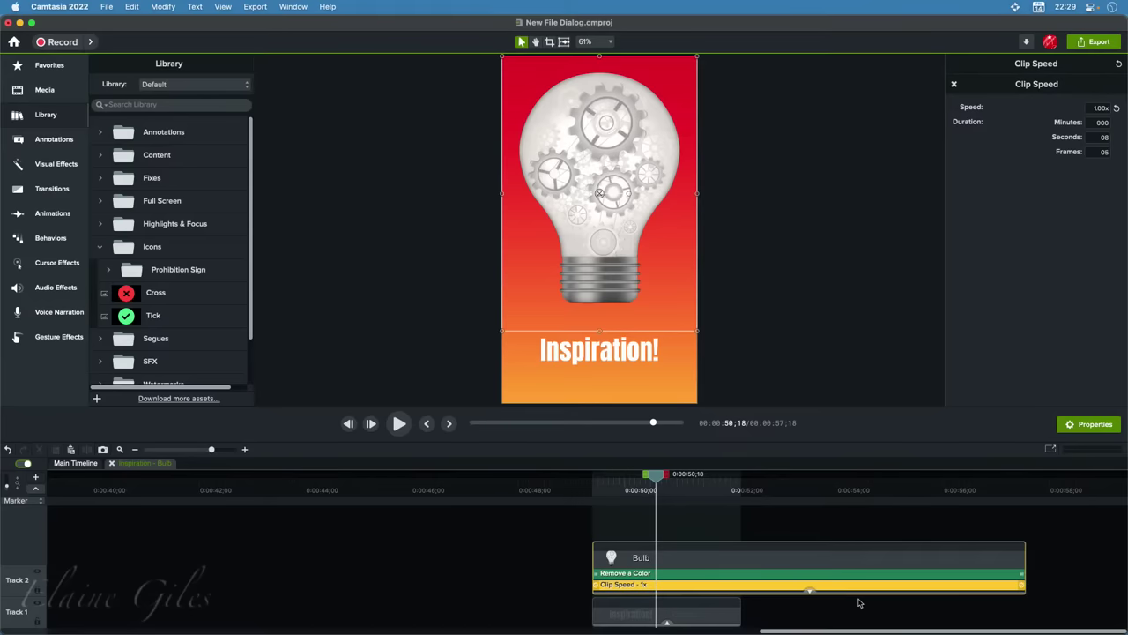
key(space)
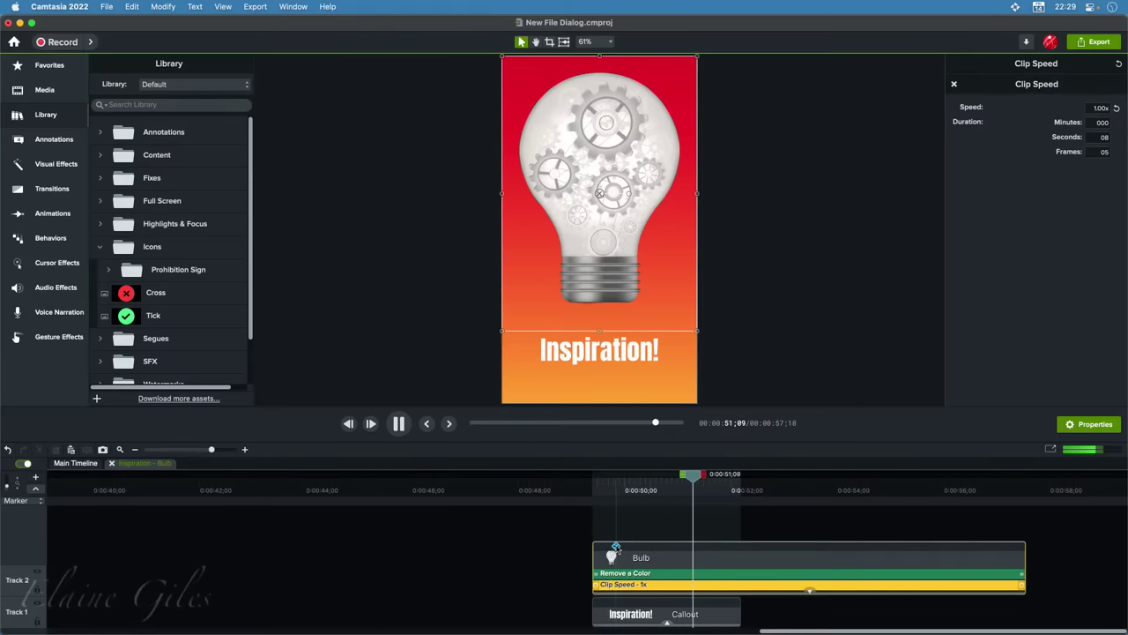
key(space)
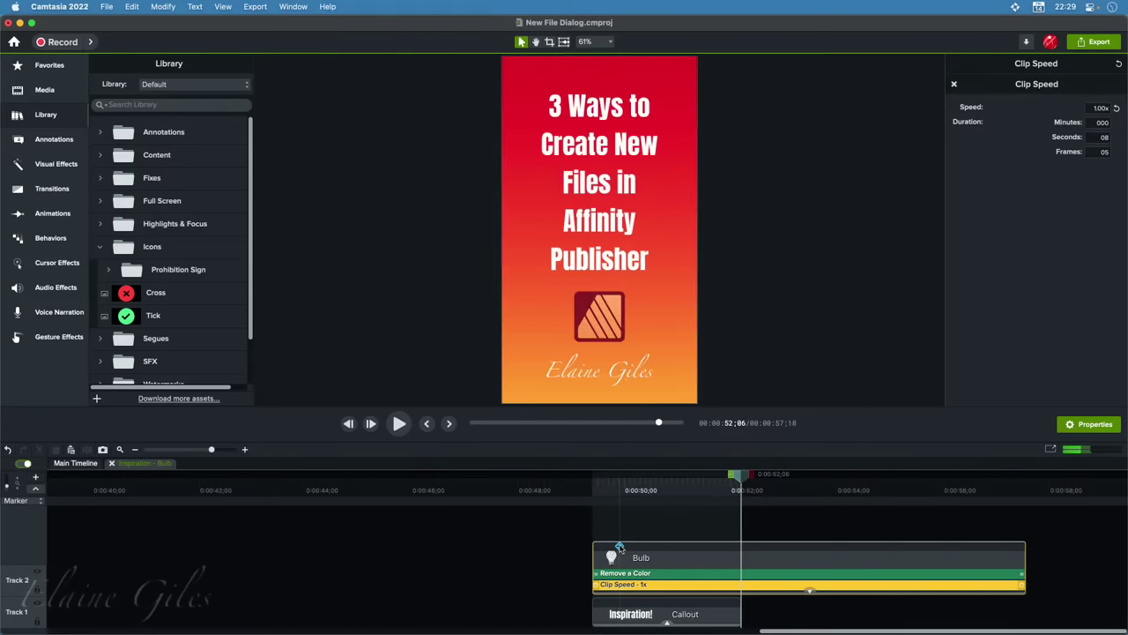
click(620, 547)
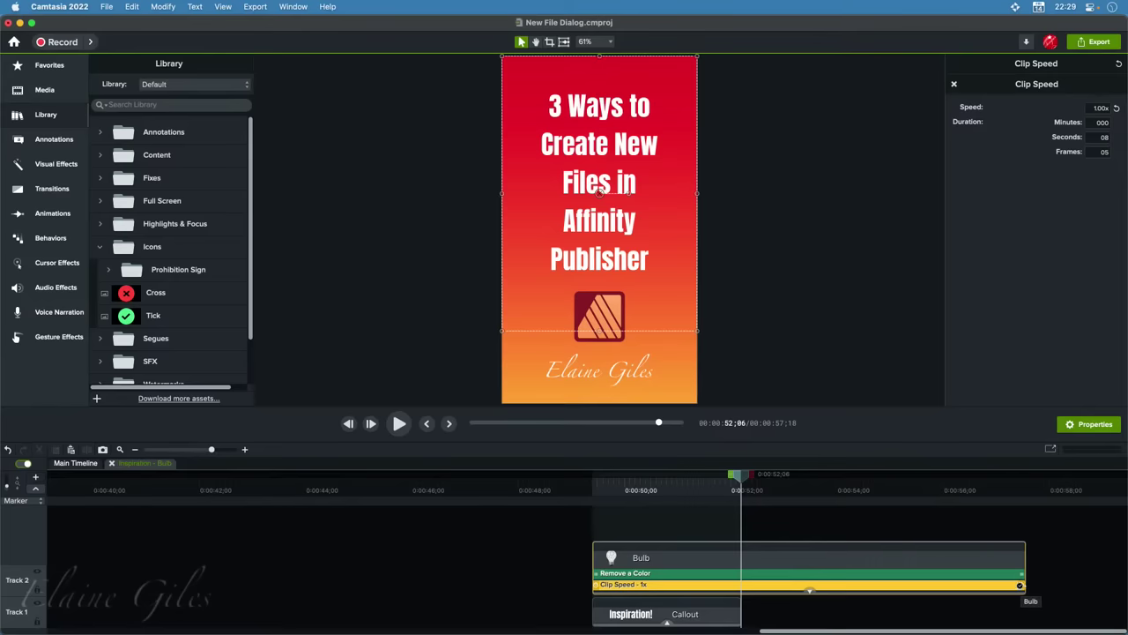
Shorten the Bulb clip to 2.93x speed, preview it, and return to the main timeline
drag(1021, 585, 738, 597)
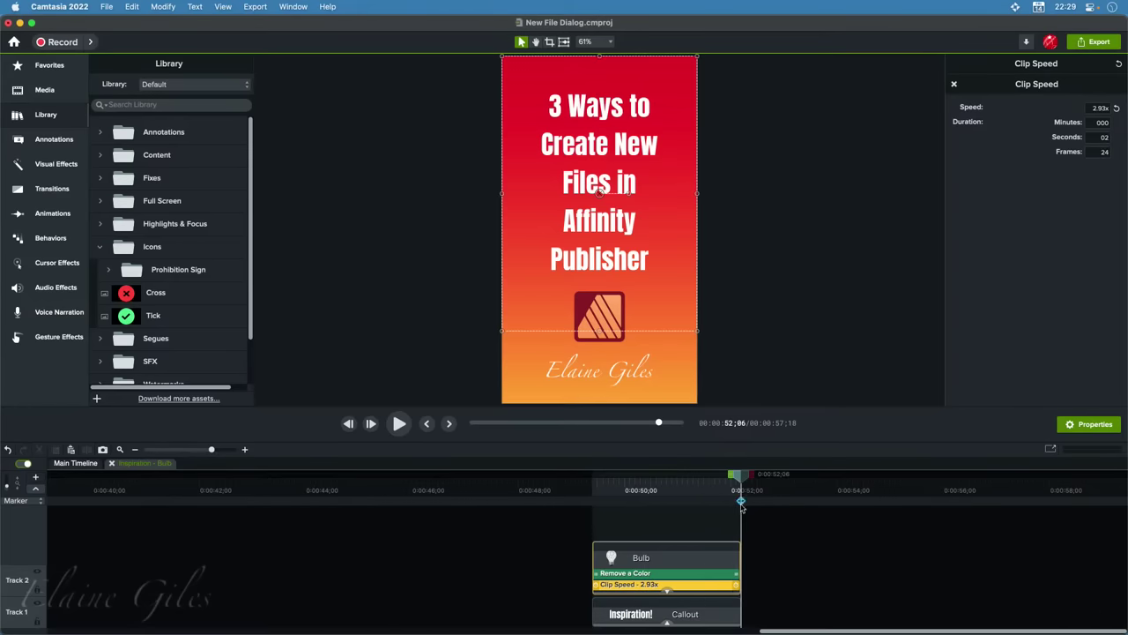
click(610, 492)
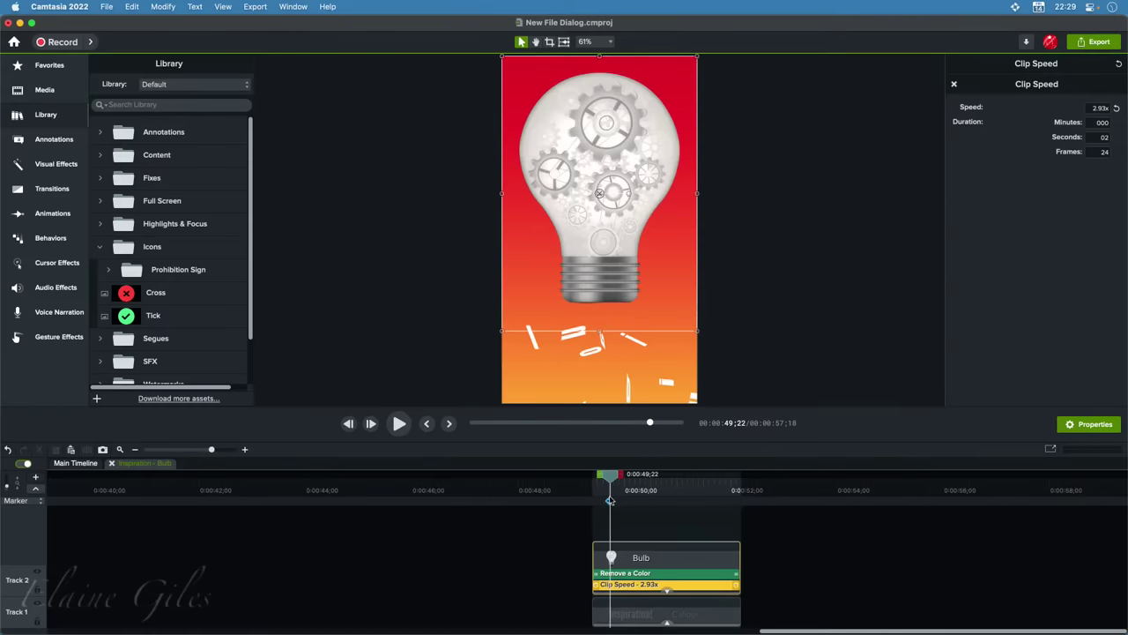
key(space)
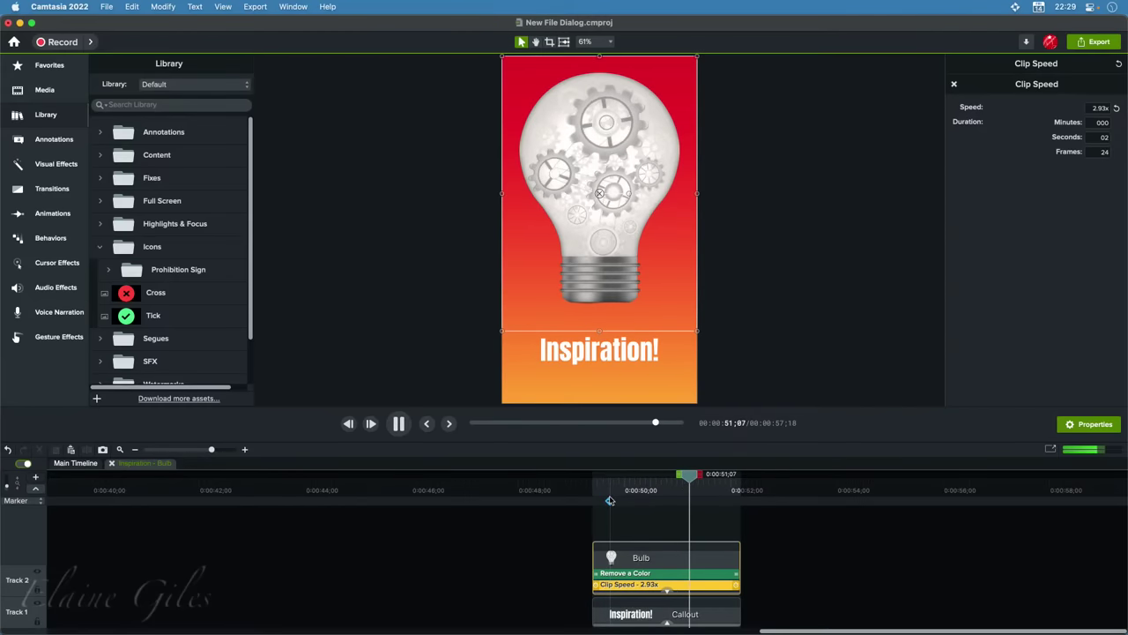
key(space)
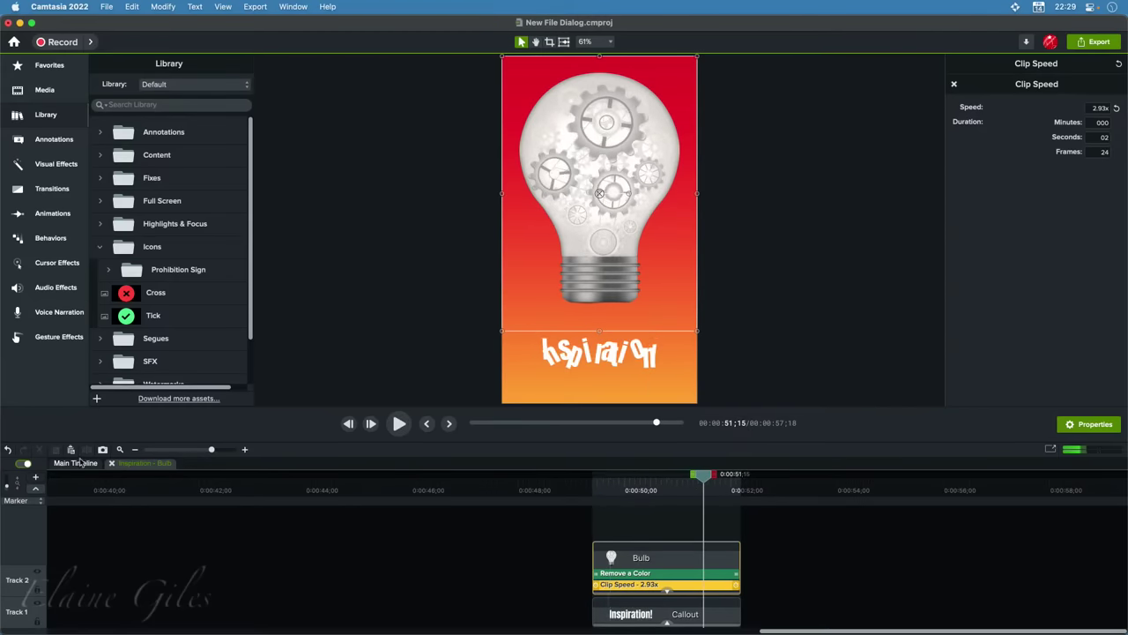
click(111, 463)
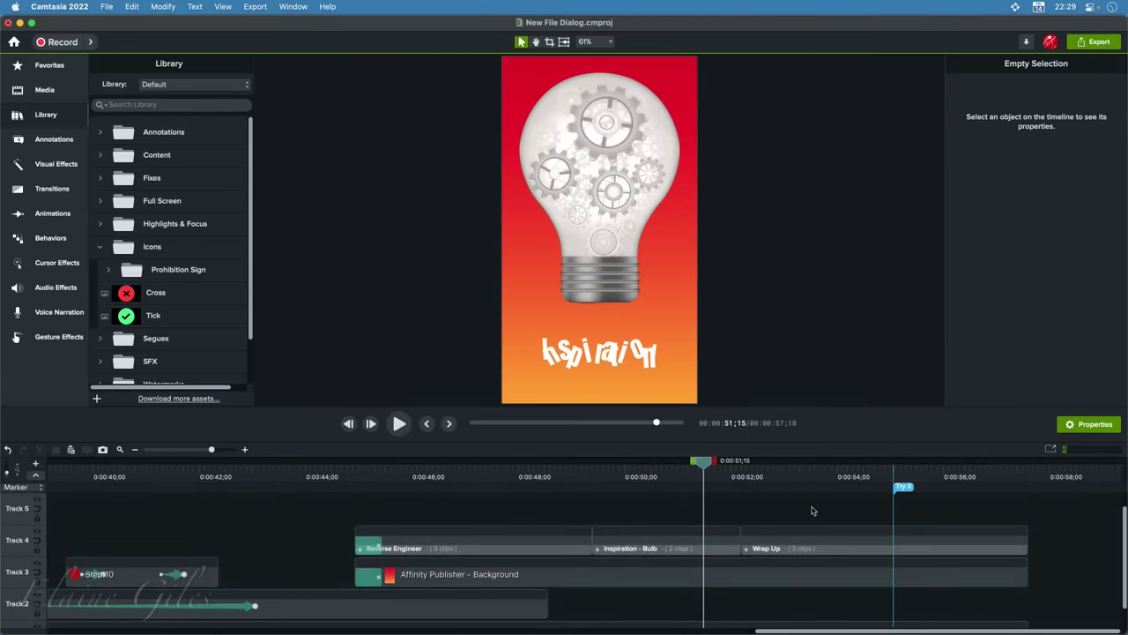
Move the playhead to the 0:00:52;27 title card and zoom the timeline to fit the project
click(779, 482)
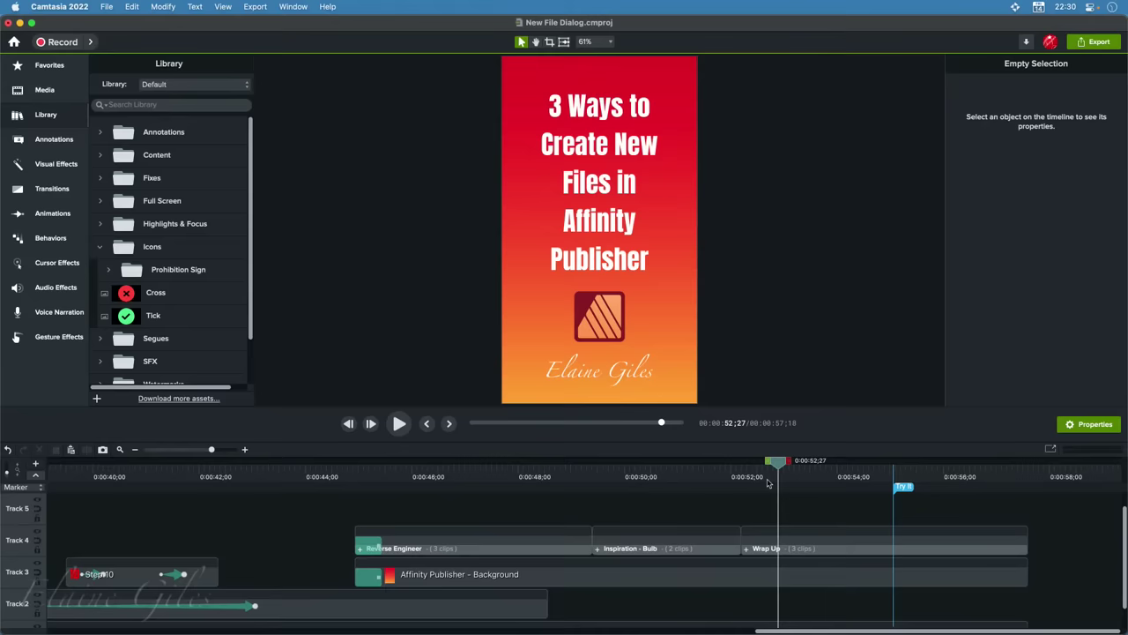
key(super+shift+0)
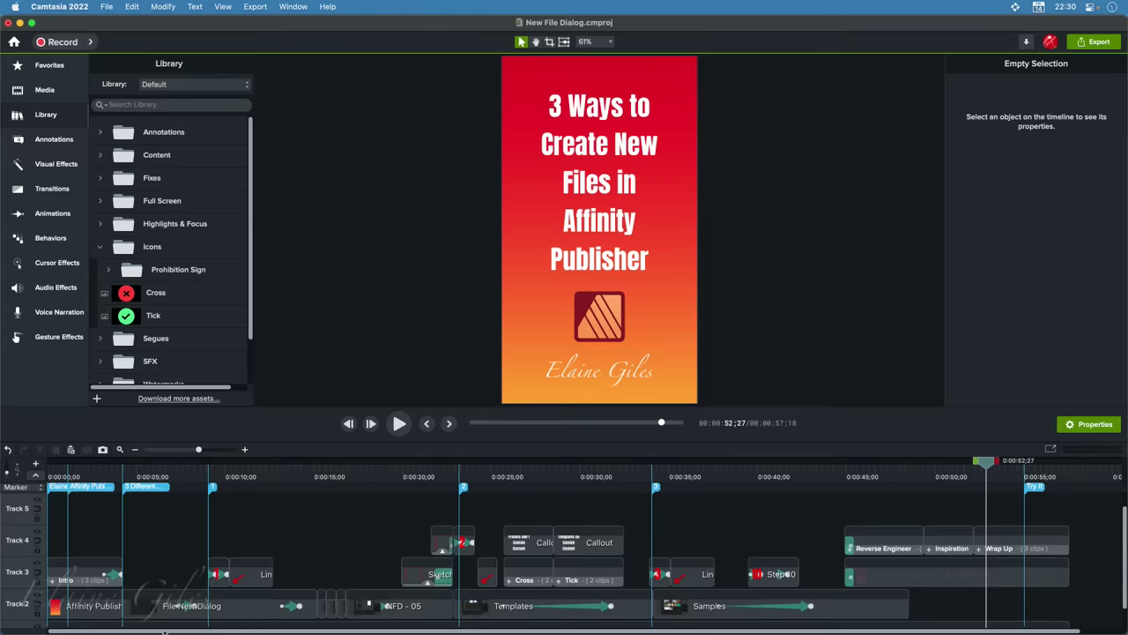
scroll(73, 595, down, 2)
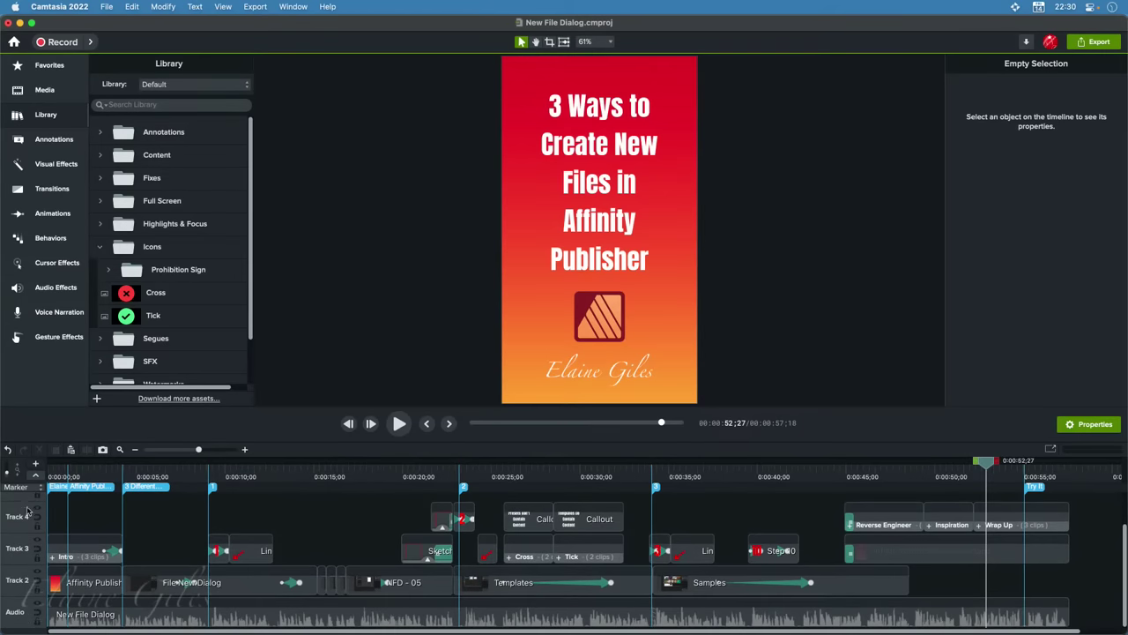
scroll(20, 586, up, 3)
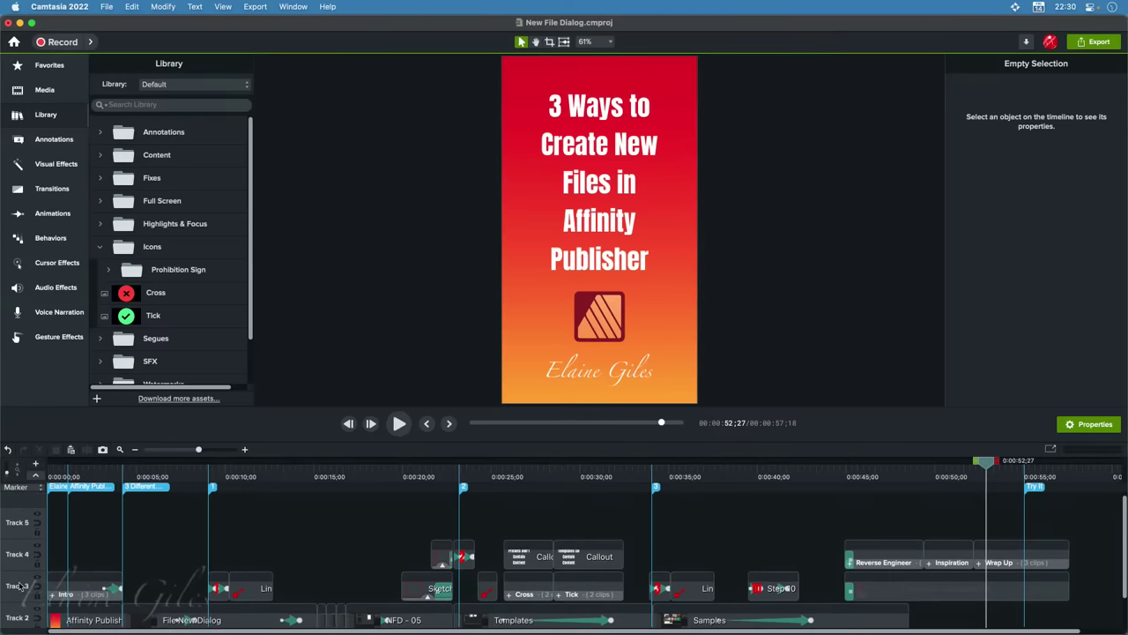
scroll(20, 586, down, 1)
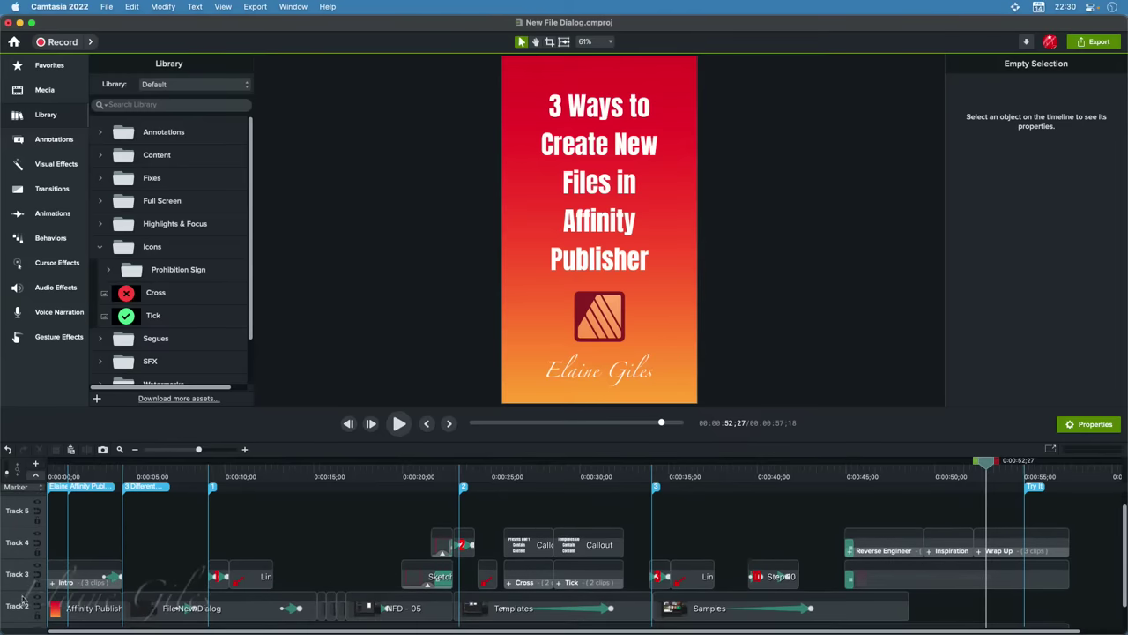
scroll(24, 599, down, 2)
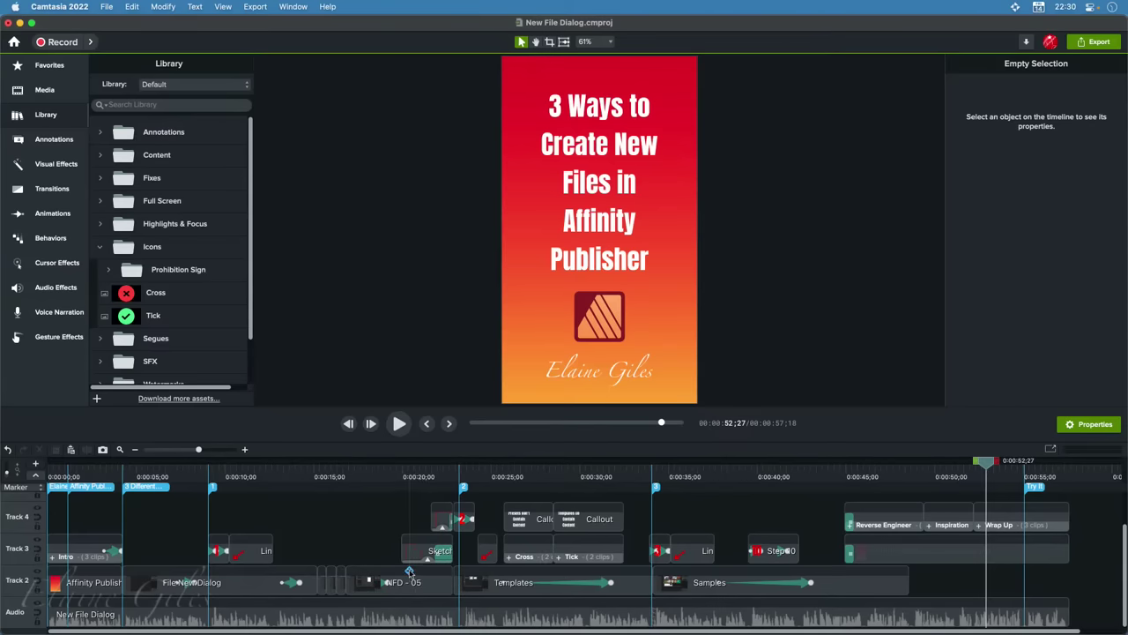
click(587, 556)
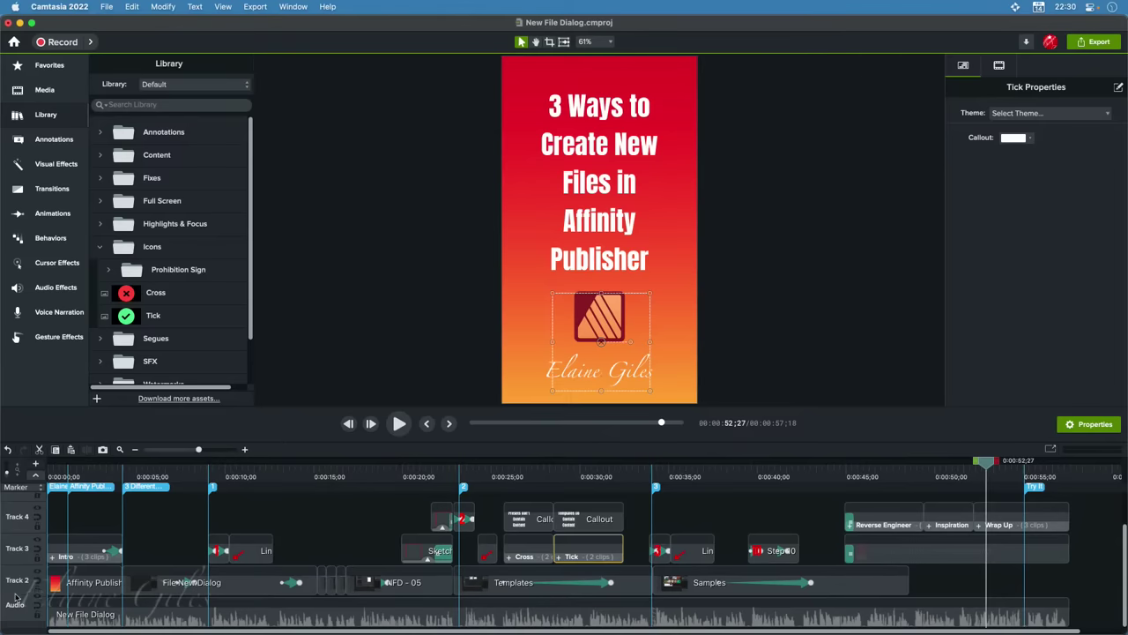
drag(15, 599, 15, 575)
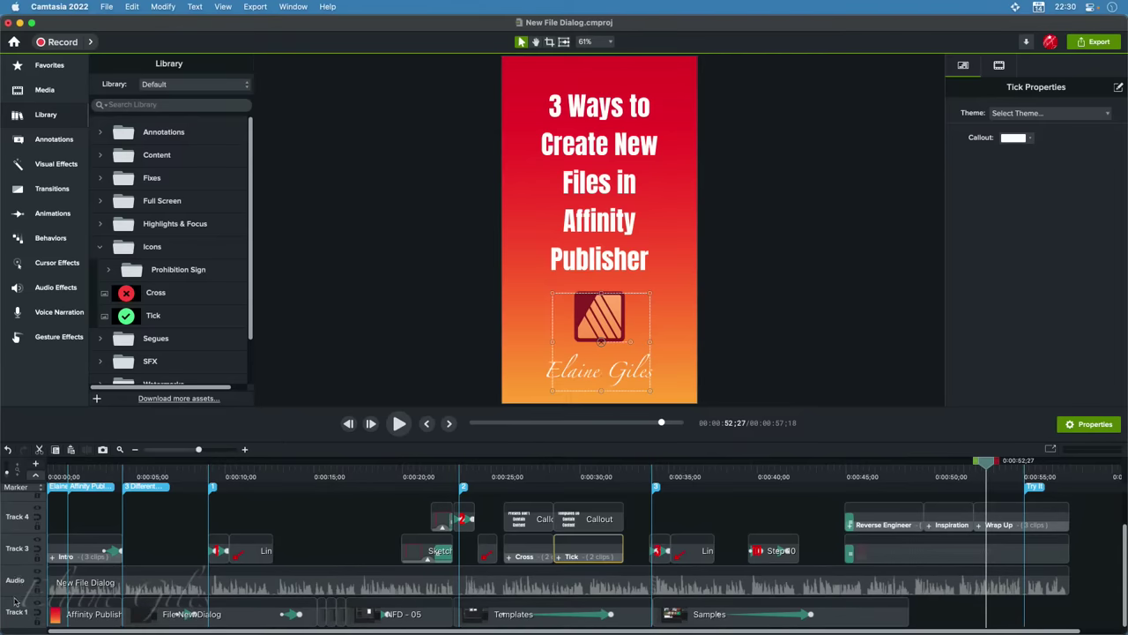
drag(14, 576, 14, 621)
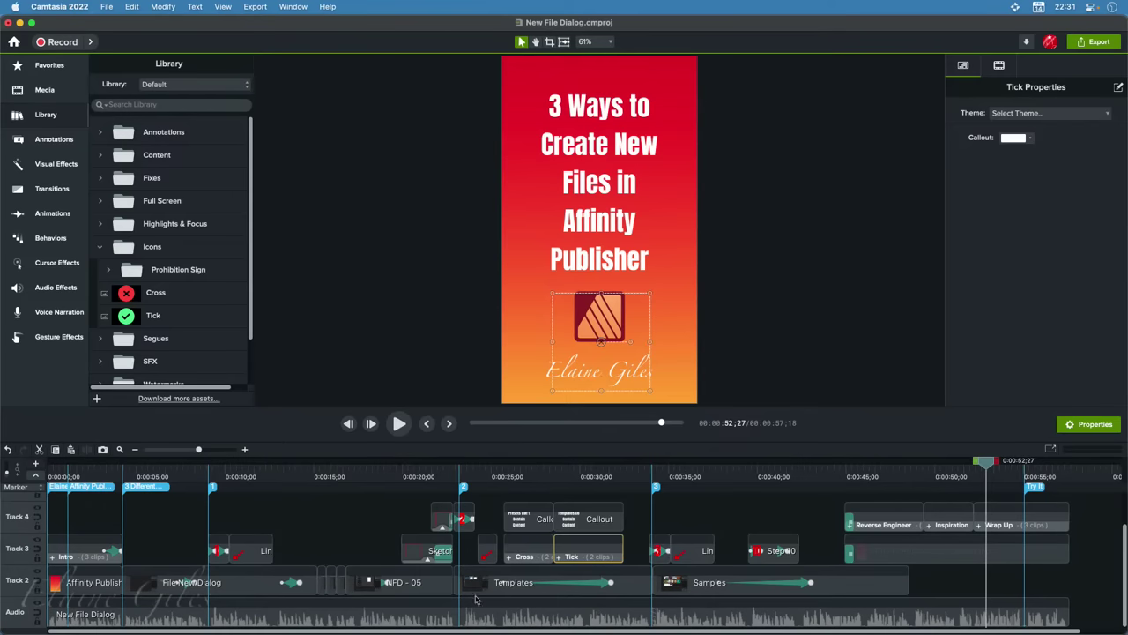
click(946, 581)
click(655, 586)
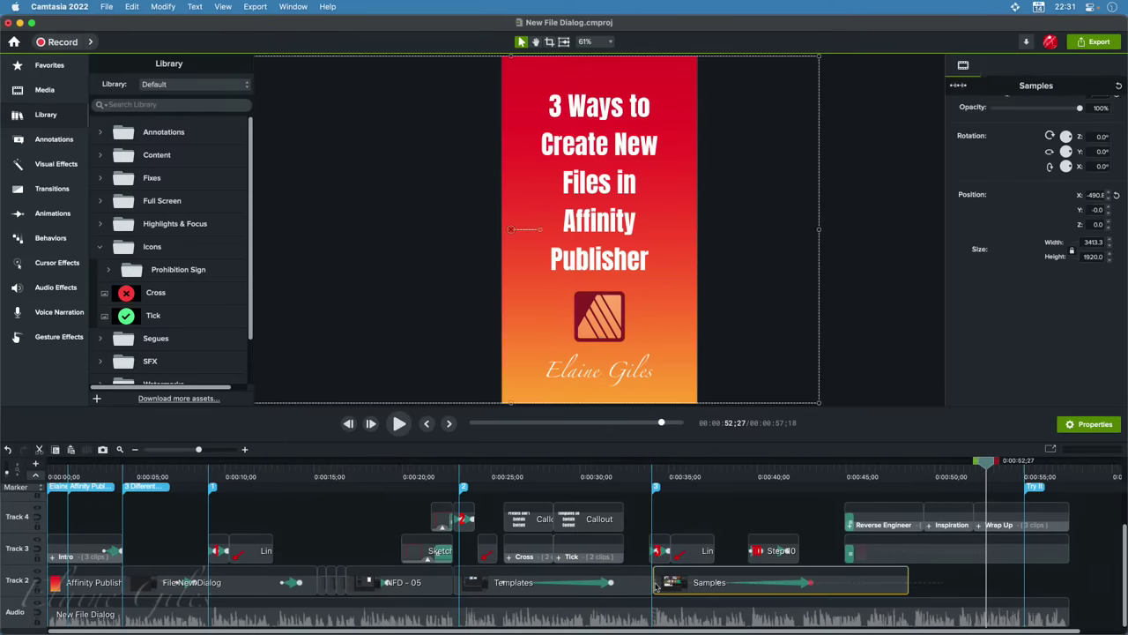
shift+click(647, 586)
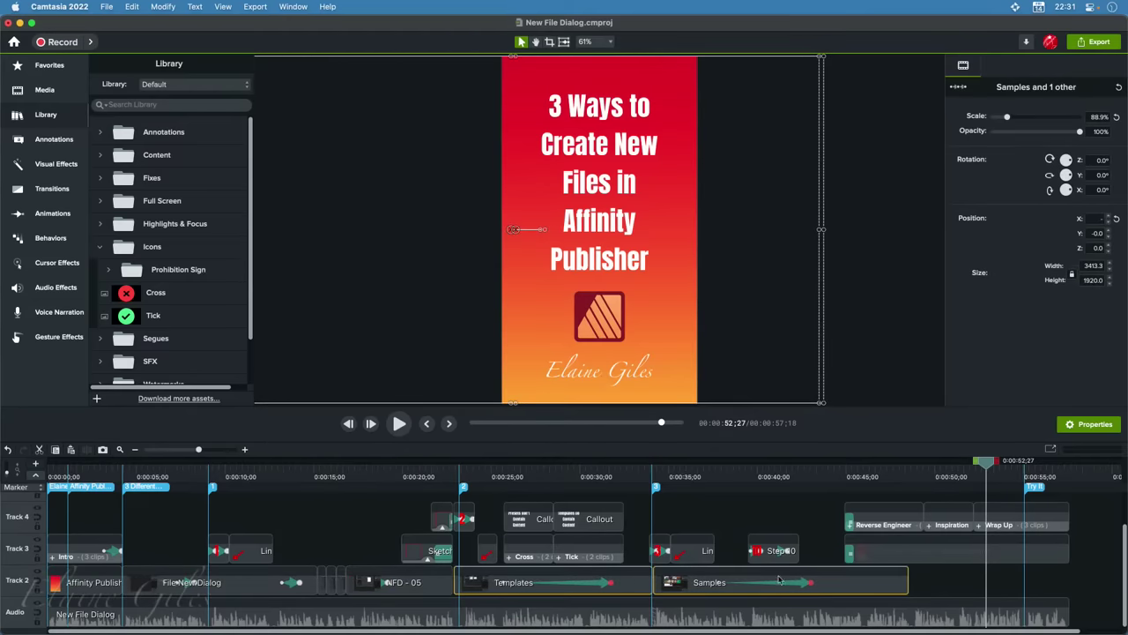
click(1080, 583)
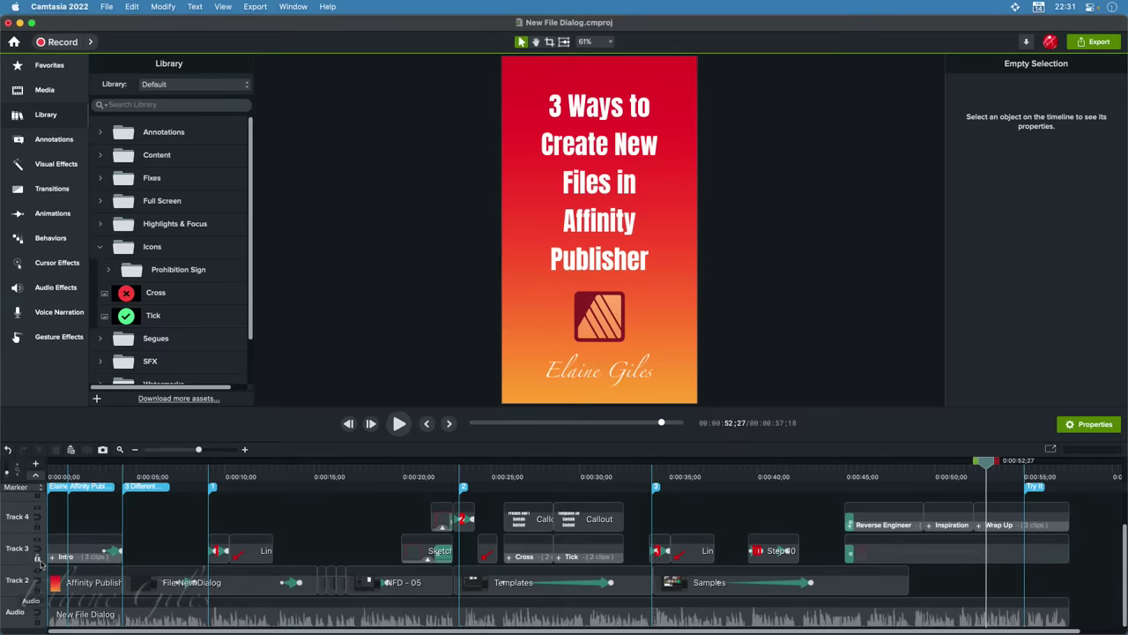
Widen the track header column and move the playhead to 0:00:13;25 on the New Document dialog
drag(48, 511, 98, 520)
scroll(41, 526, up, 1)
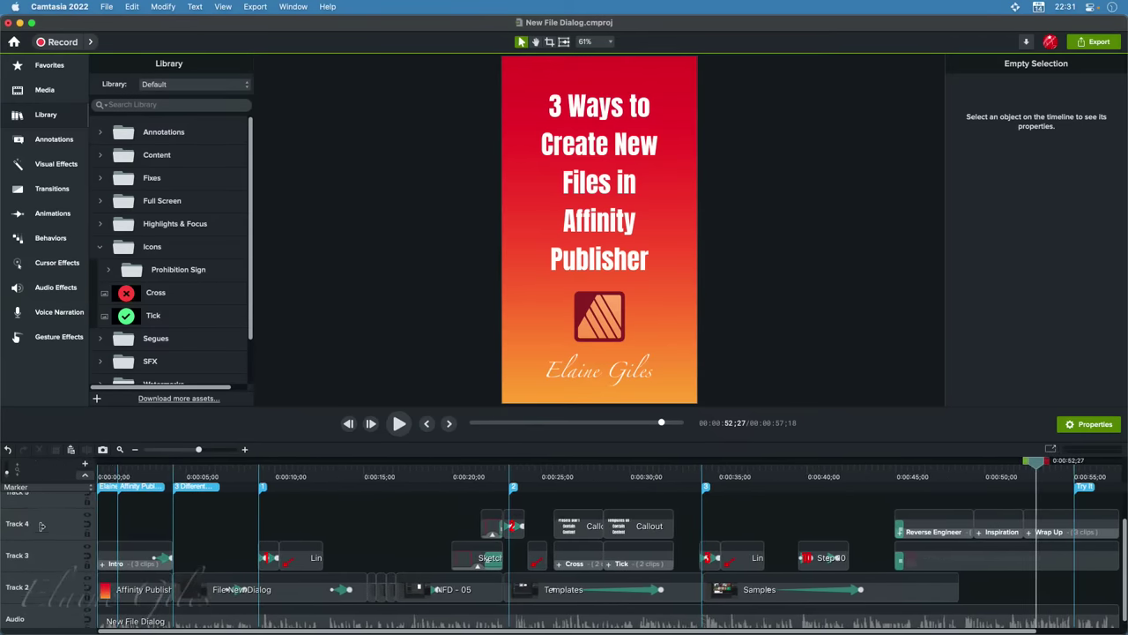
scroll(34, 529, up, 3)
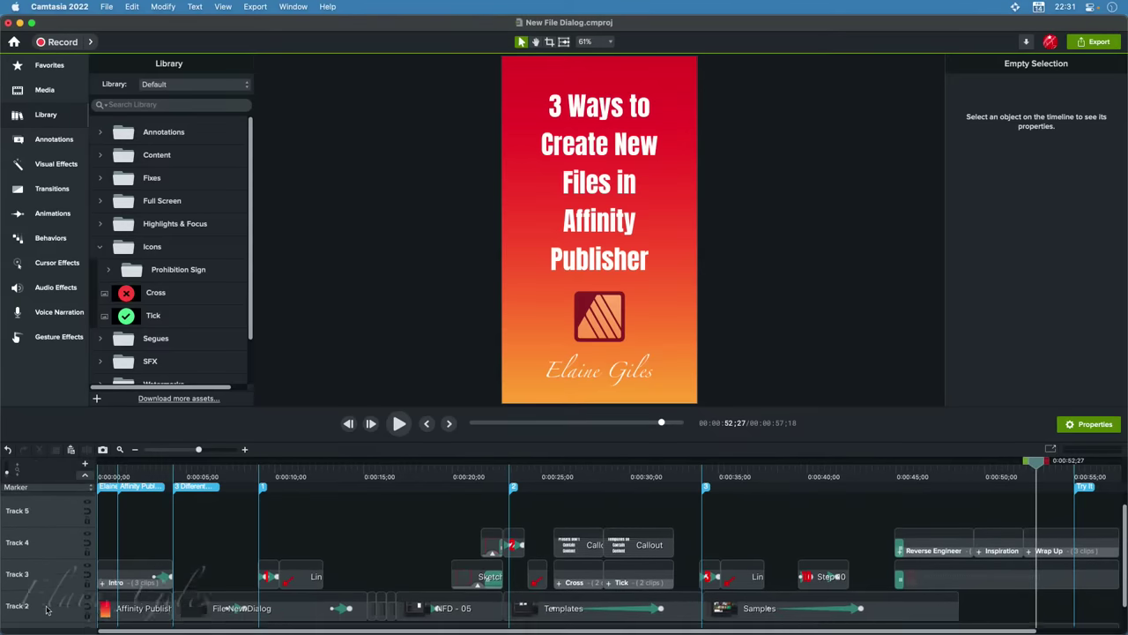
scroll(47, 608, down, 3)
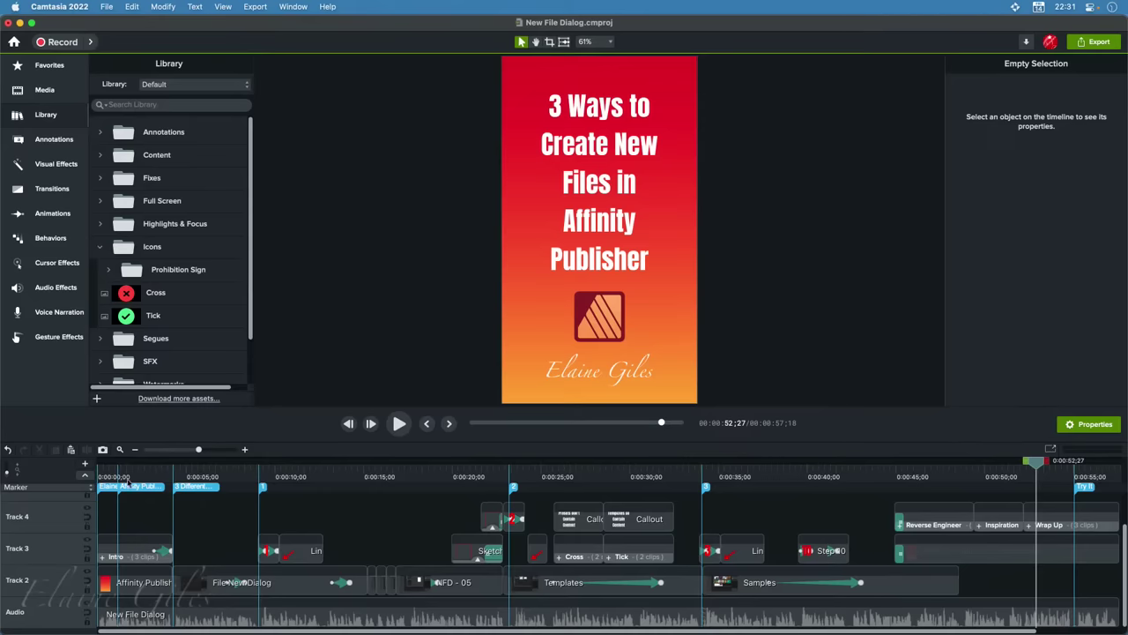
click(341, 478)
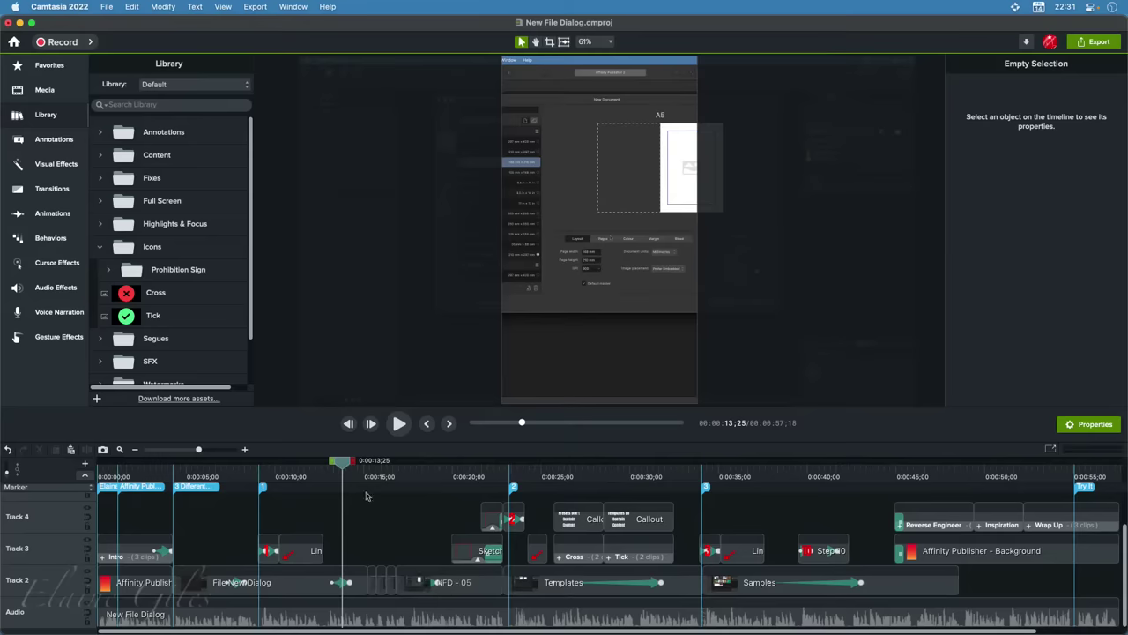
Hide the Marker track and mark a range from about 9 to 12 seconds
click(84, 477)
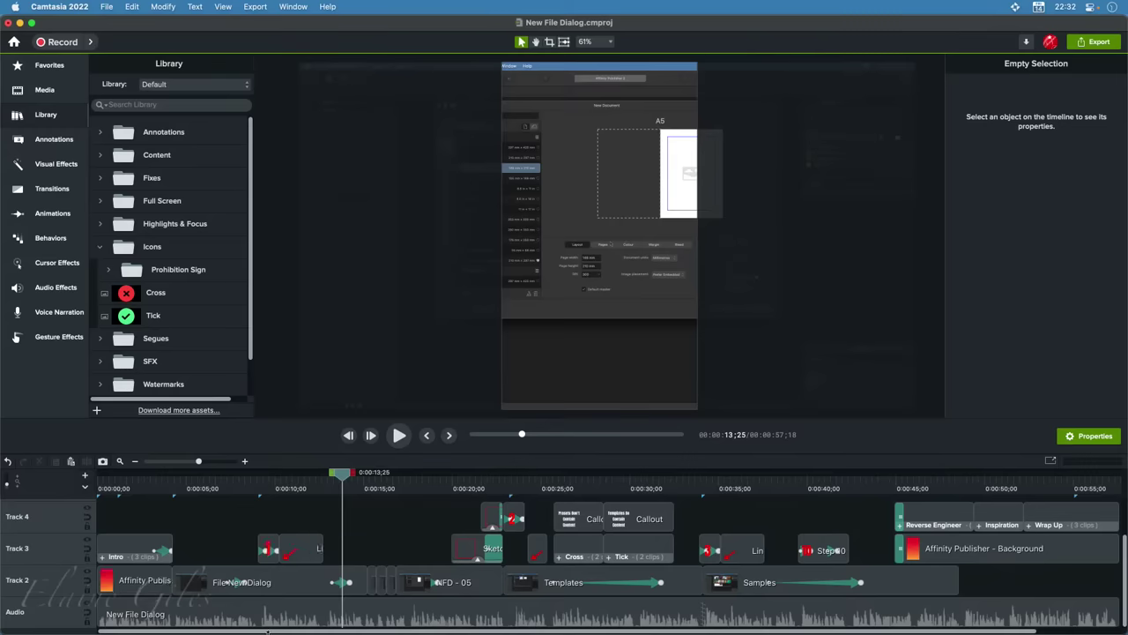
click(273, 488)
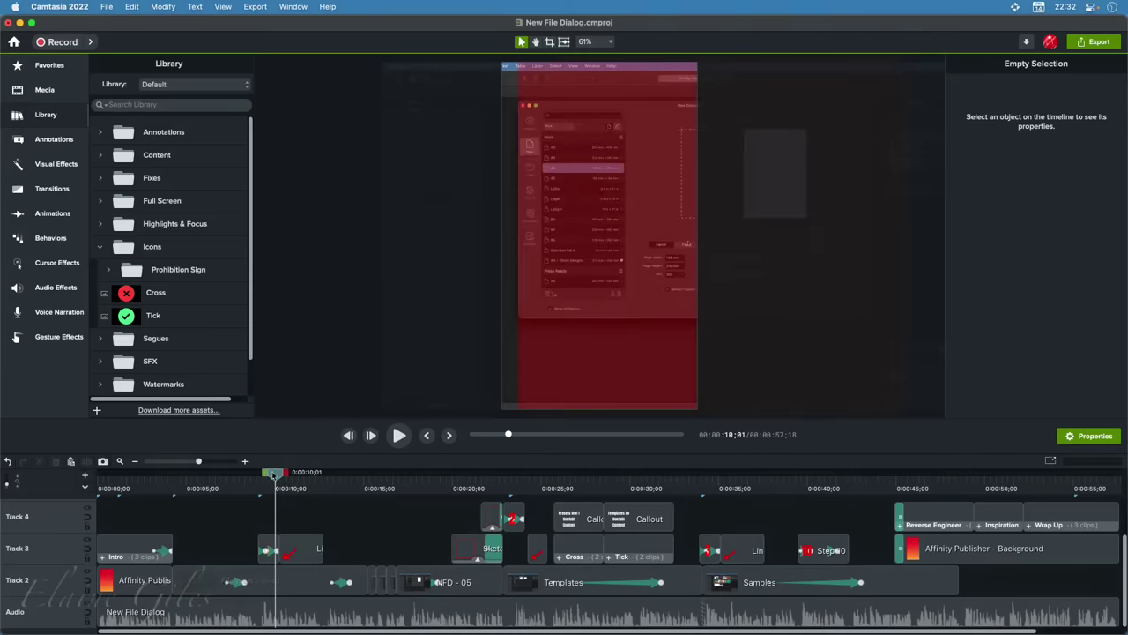
drag(273, 474, 262, 489)
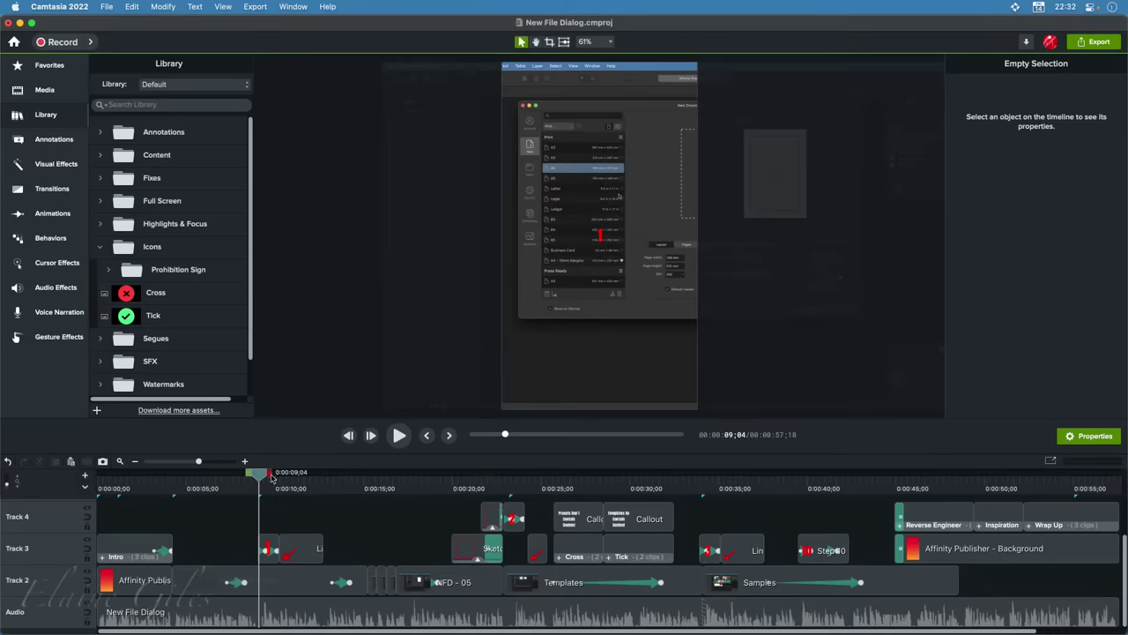
drag(271, 477, 335, 486)
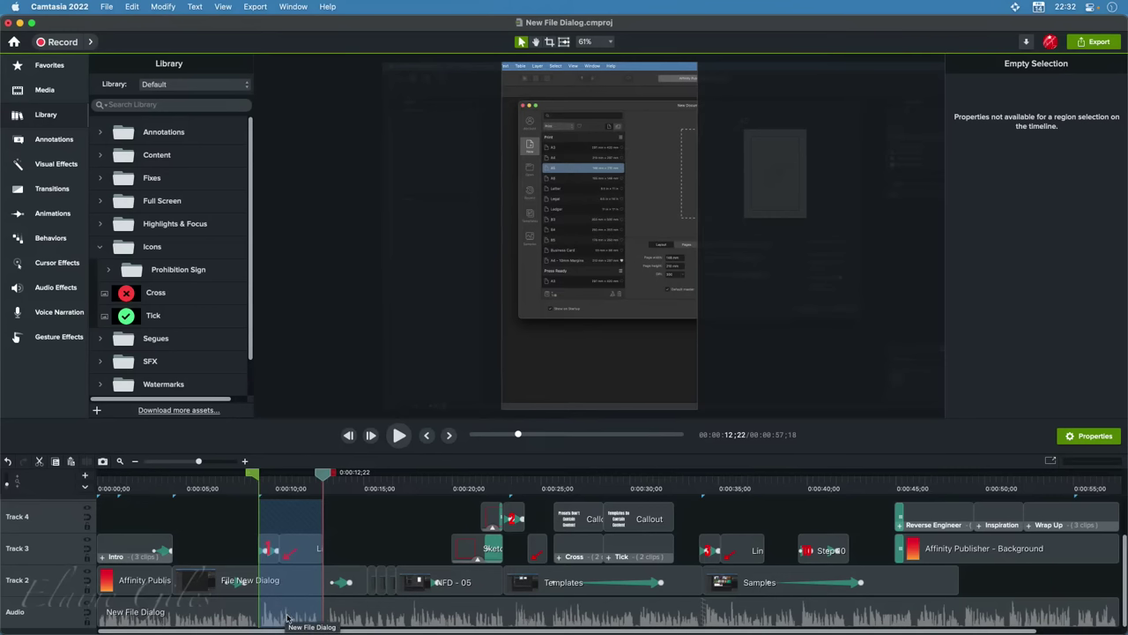
Select the New File Dialog audio clip, collapse the Audiate panel, and set gain at 100%
click(288, 617)
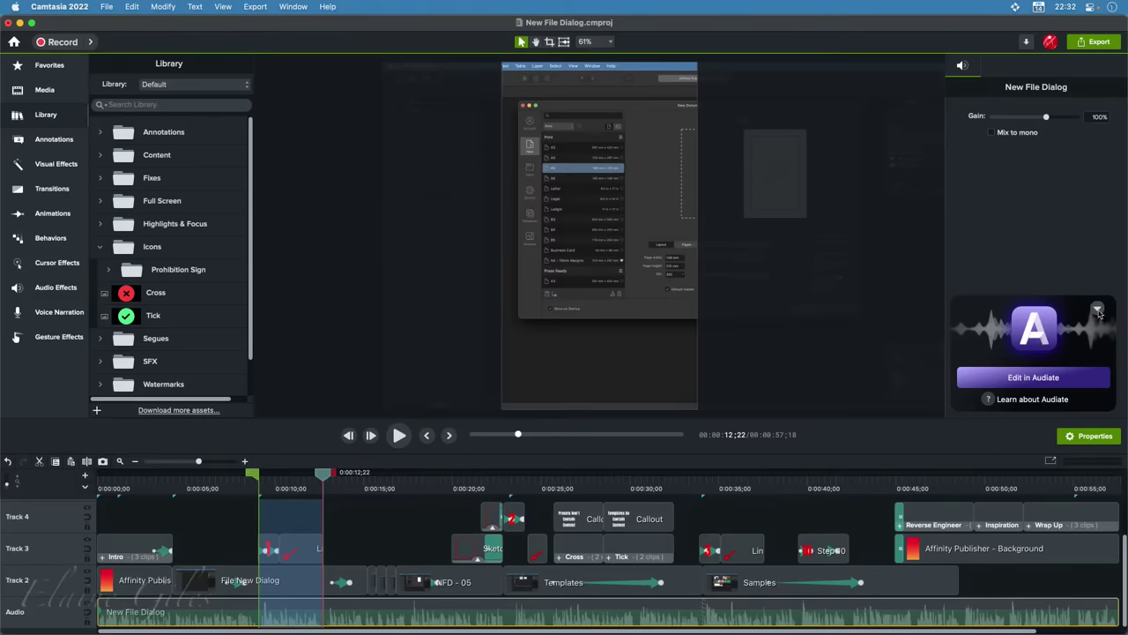
click(1098, 310)
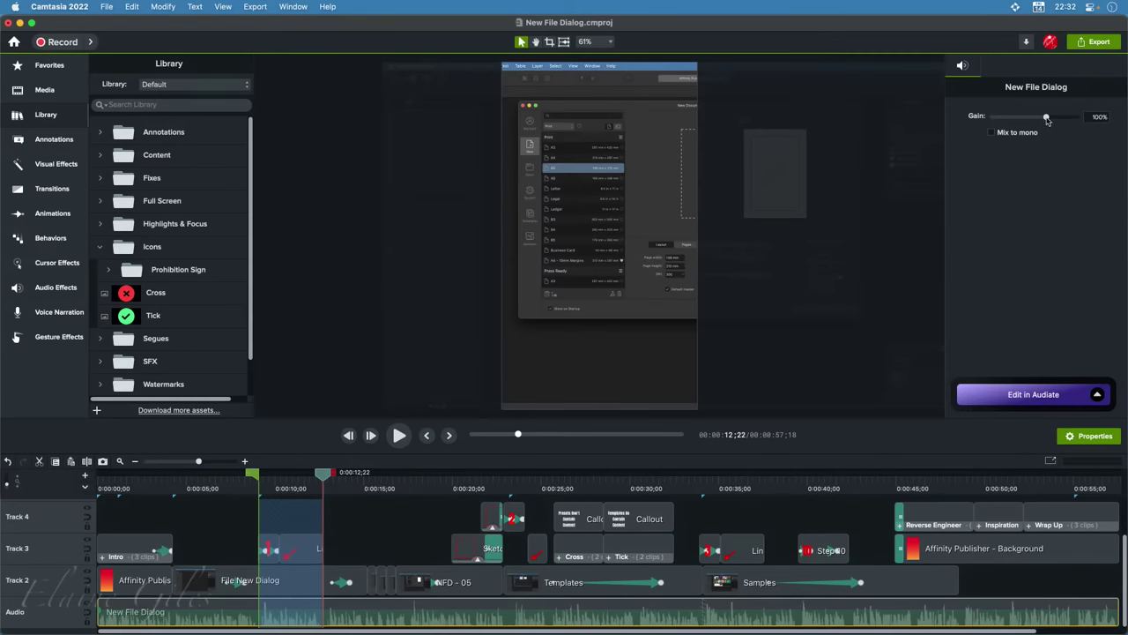
mouse_move(1047, 119)
mouse_down()
mouse_move(1068, 120)
mouse_move(1047, 120)
mouse_up()
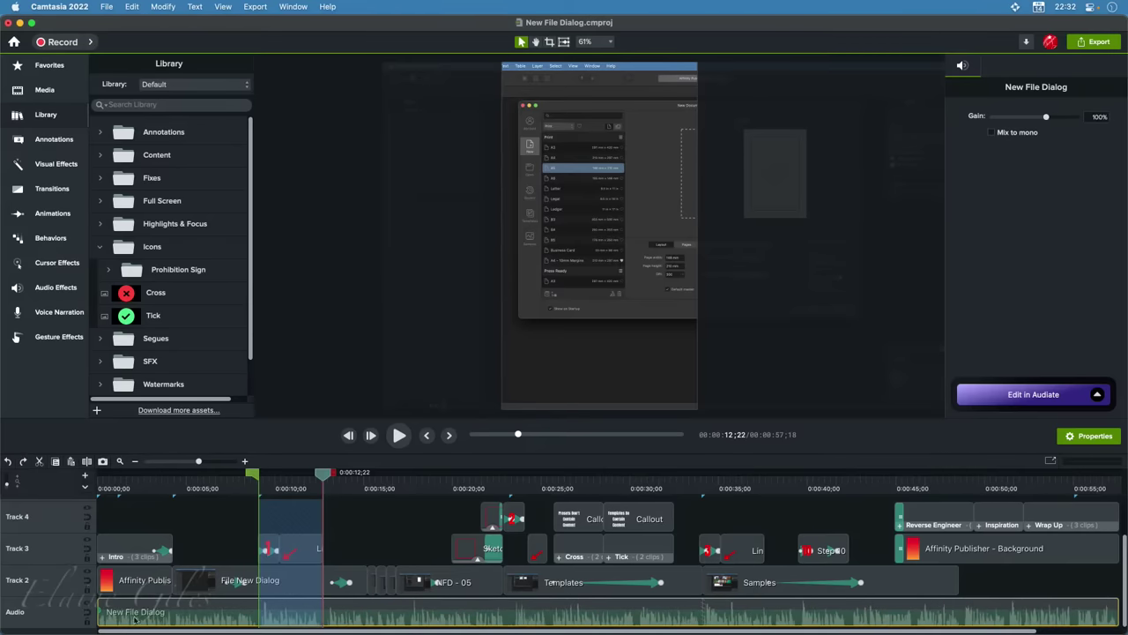
Set the New File Dialog audio volume within the 9–12 second range to about 123%
right_click(278, 621)
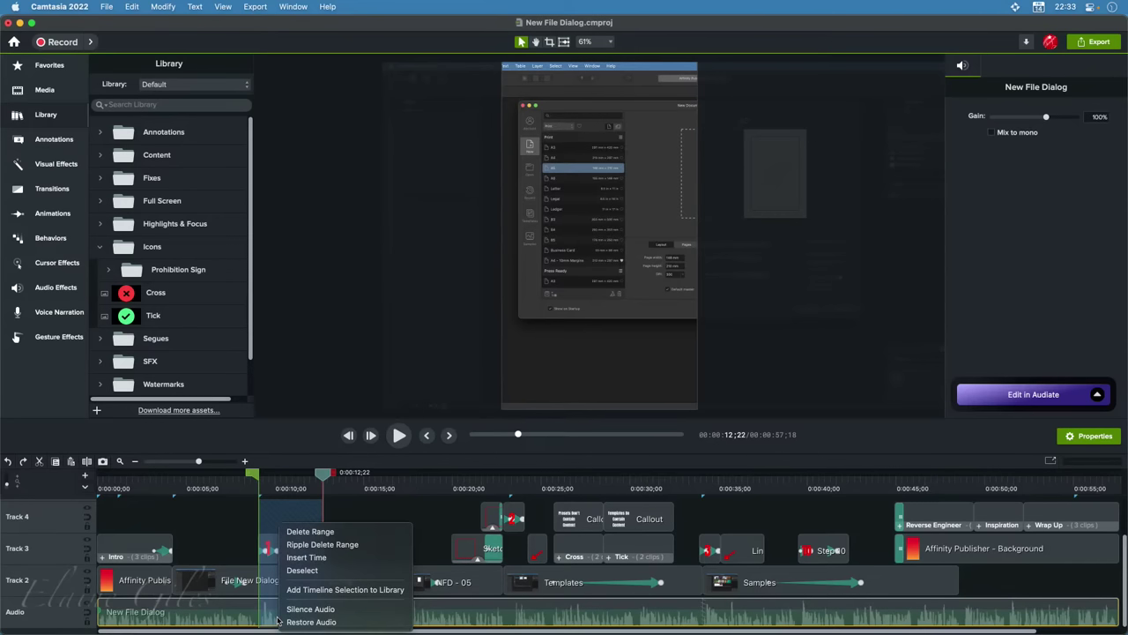
click(280, 622)
click(286, 609)
drag(286, 609, 289, 580)
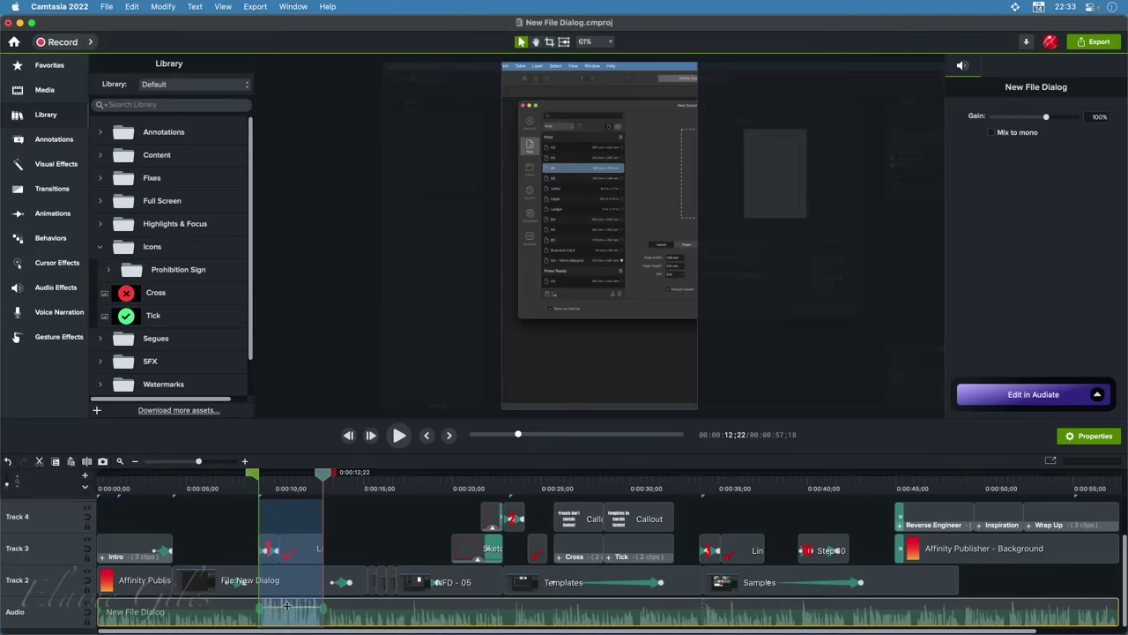
drag(288, 606, 286, 618)
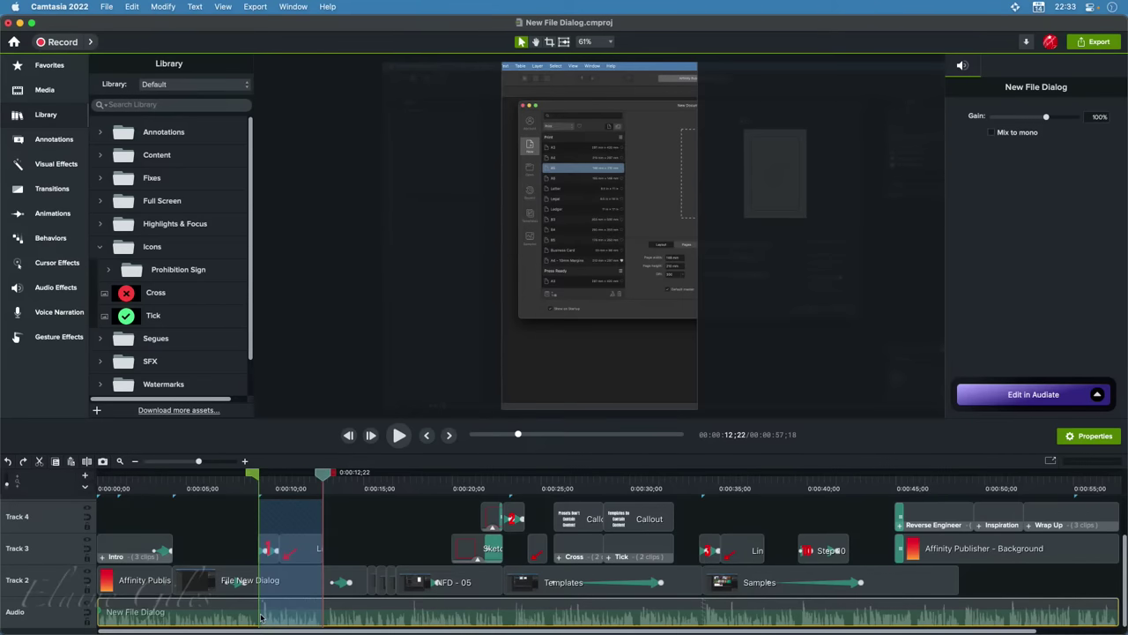
drag(286, 608, 286, 600)
scroll(229, 626, up, 3)
scroll(231, 625, up, 4)
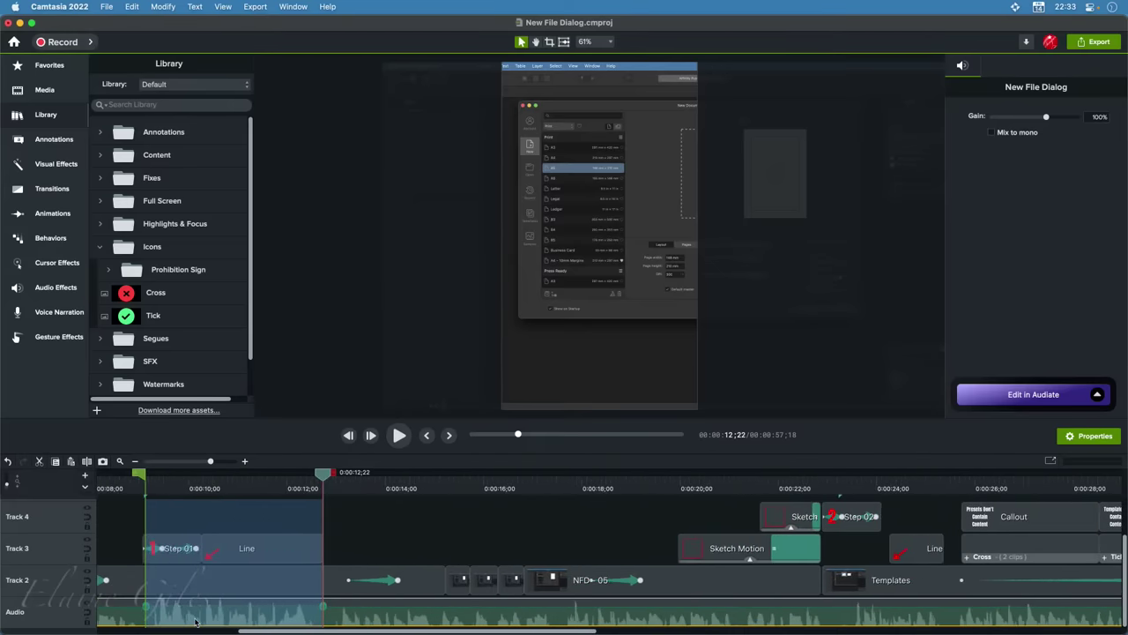
drag(250, 622, 221, 623)
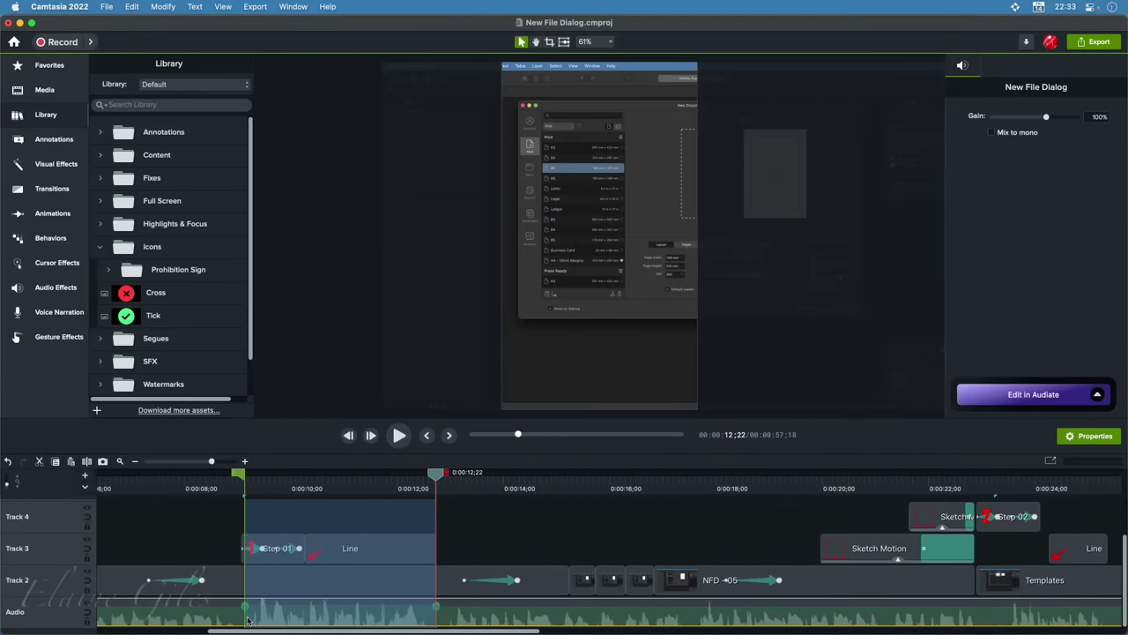
click(202, 489)
click(203, 490)
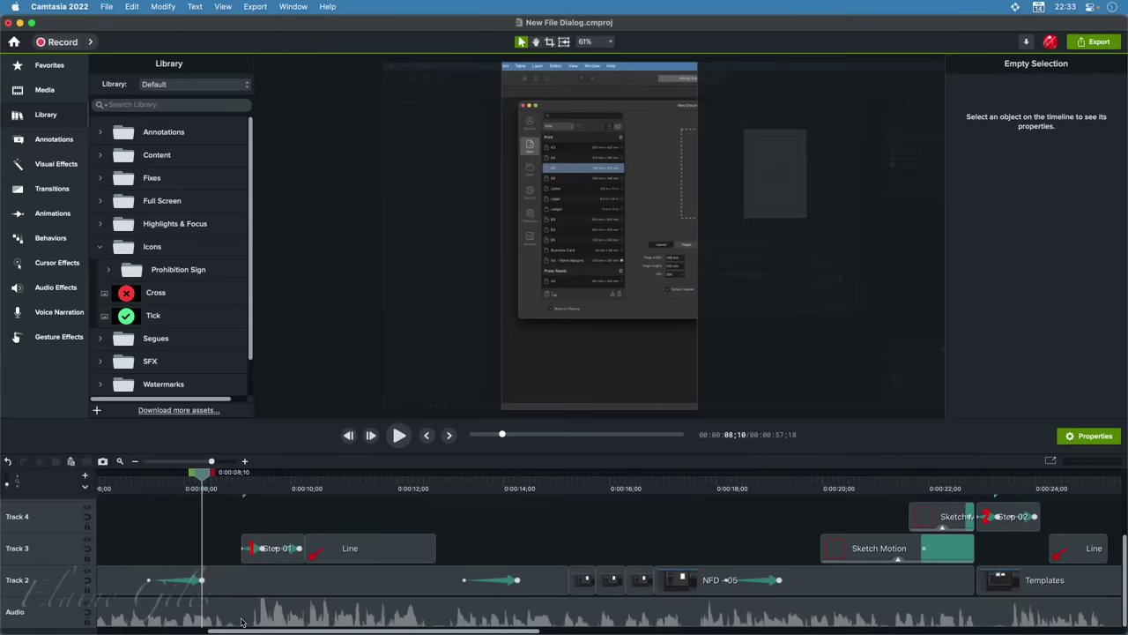
click(268, 617)
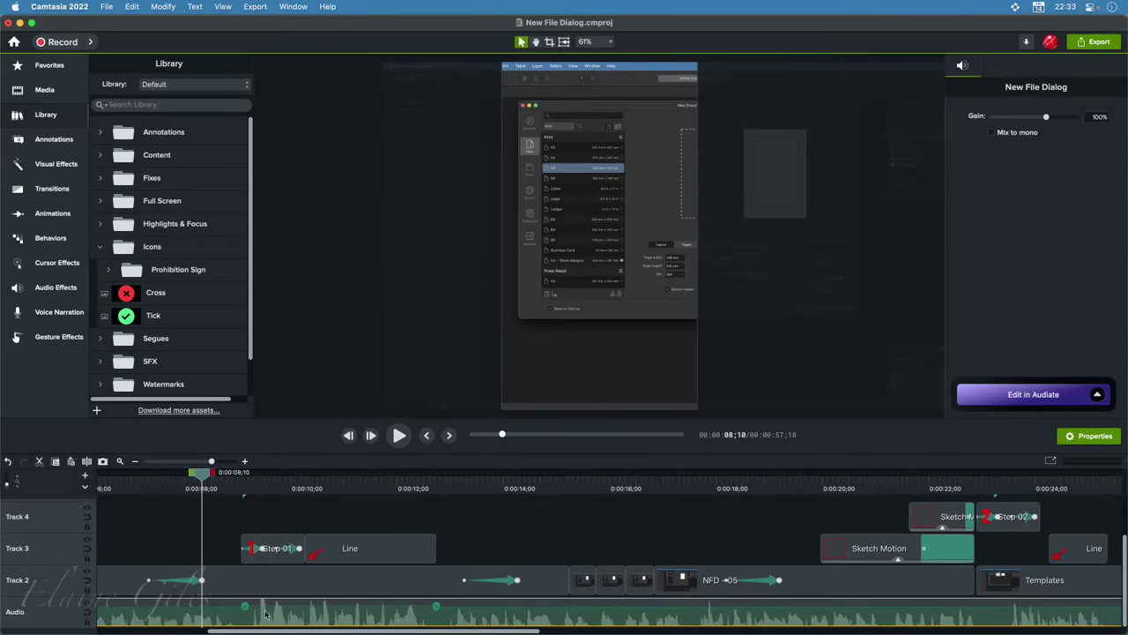
click(336, 492)
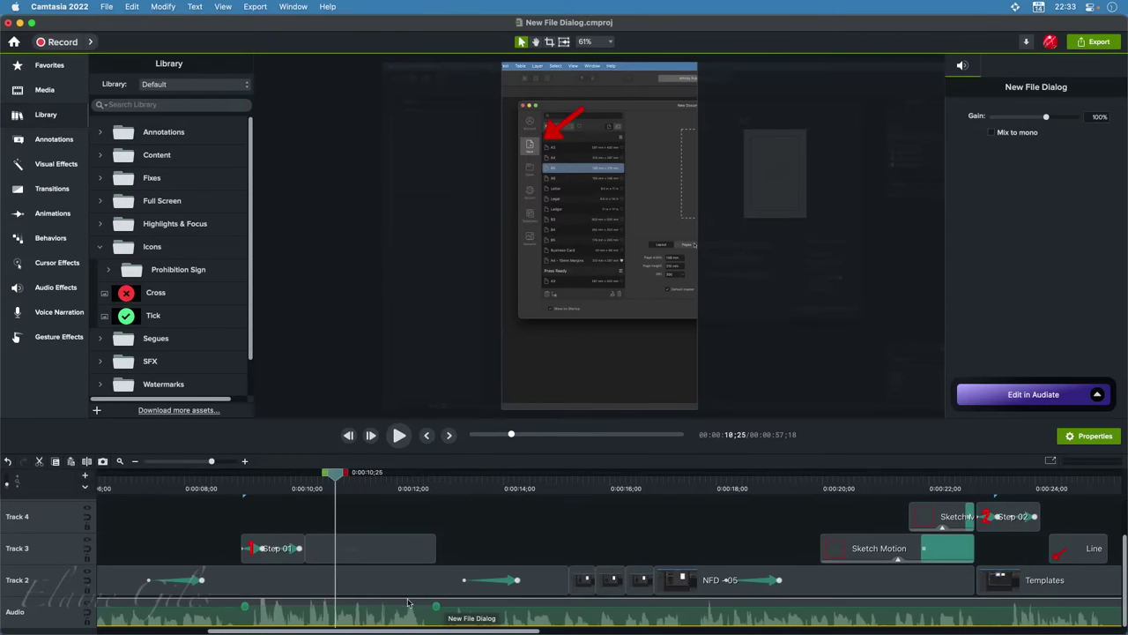
scroll(408, 603, right, 10)
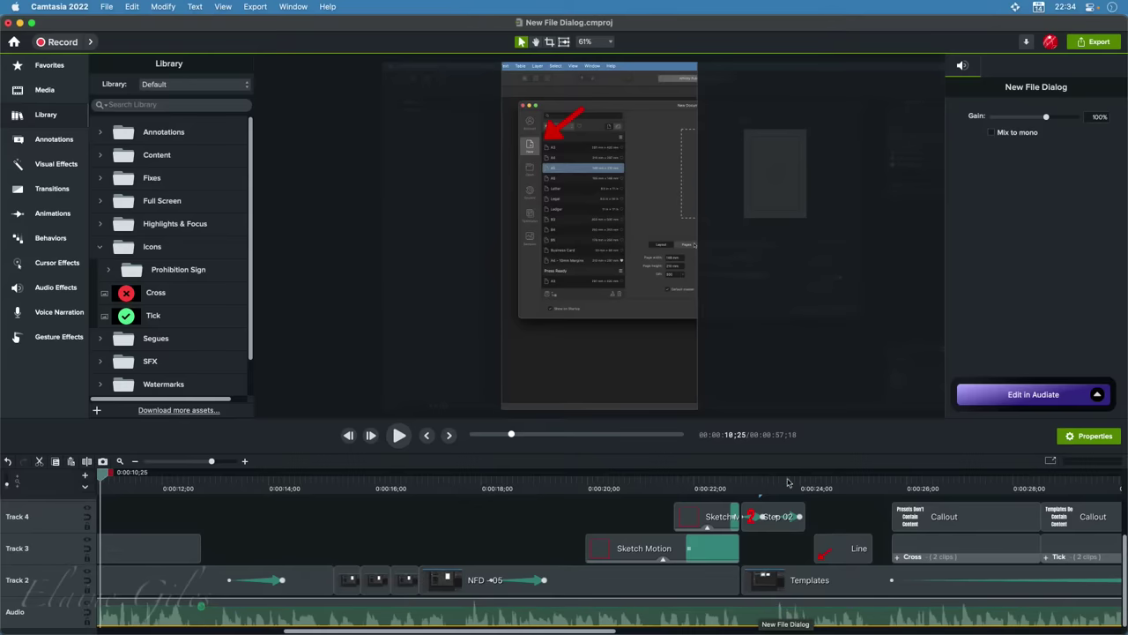
Add volume points around the 23-second mark and pull the middle point down to about 39%
click(816, 487)
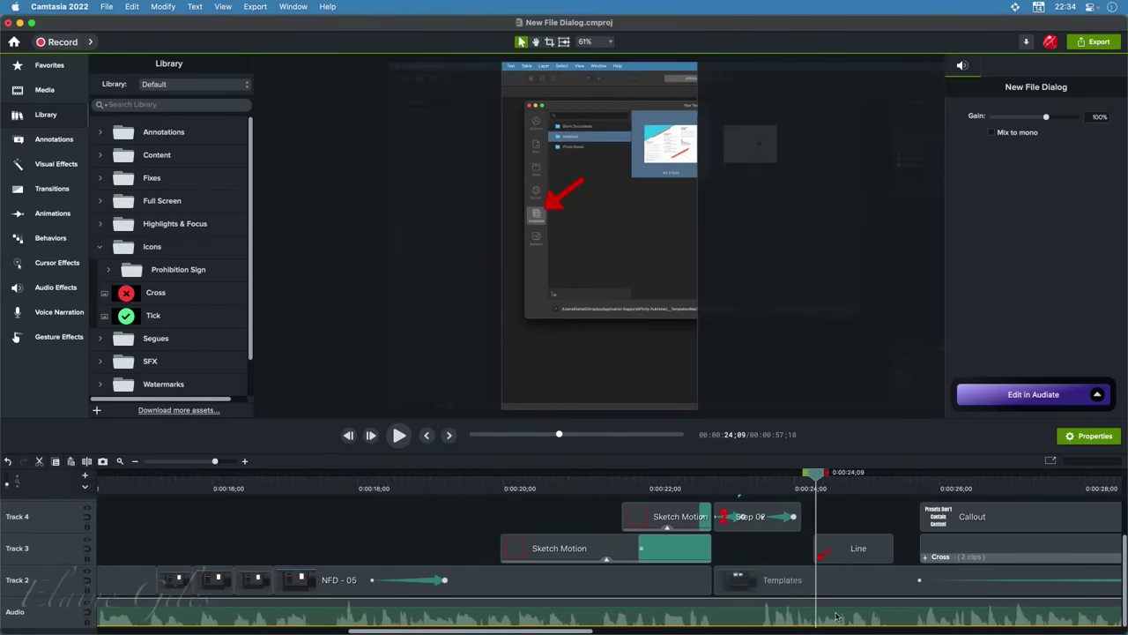
scroll(837, 615, up, 5)
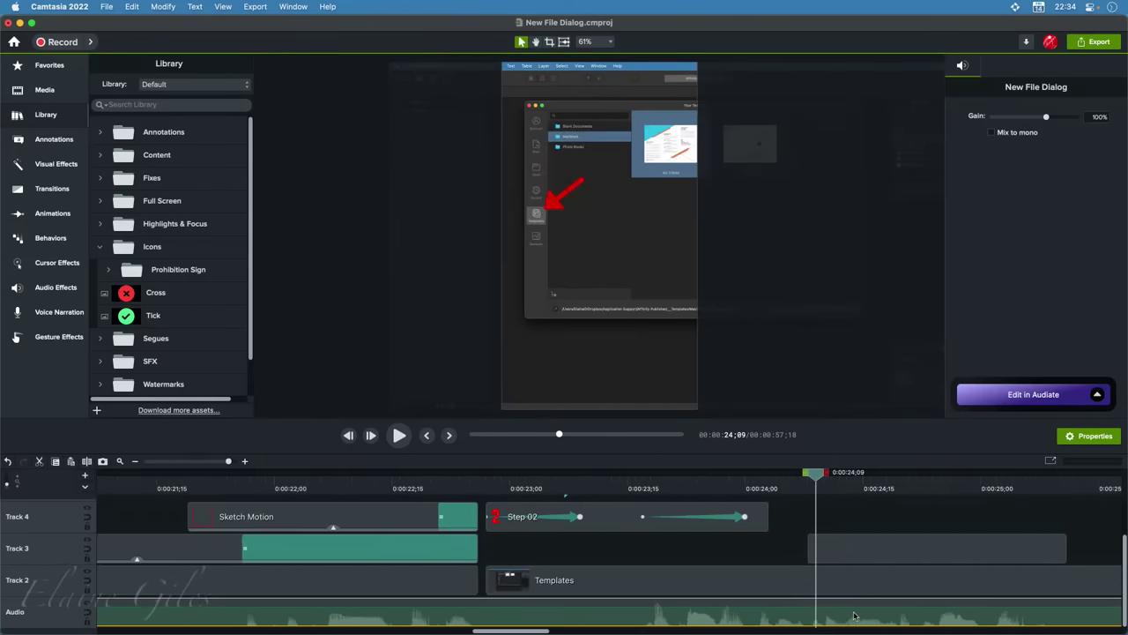
scroll(854, 615, down, 5)
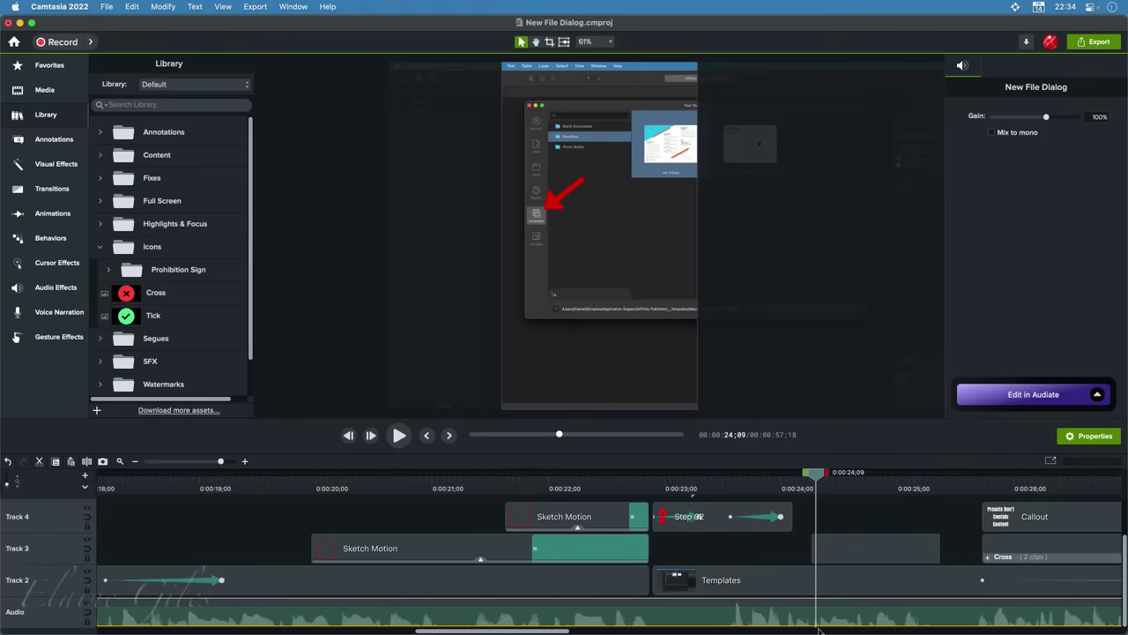
double_click(673, 608)
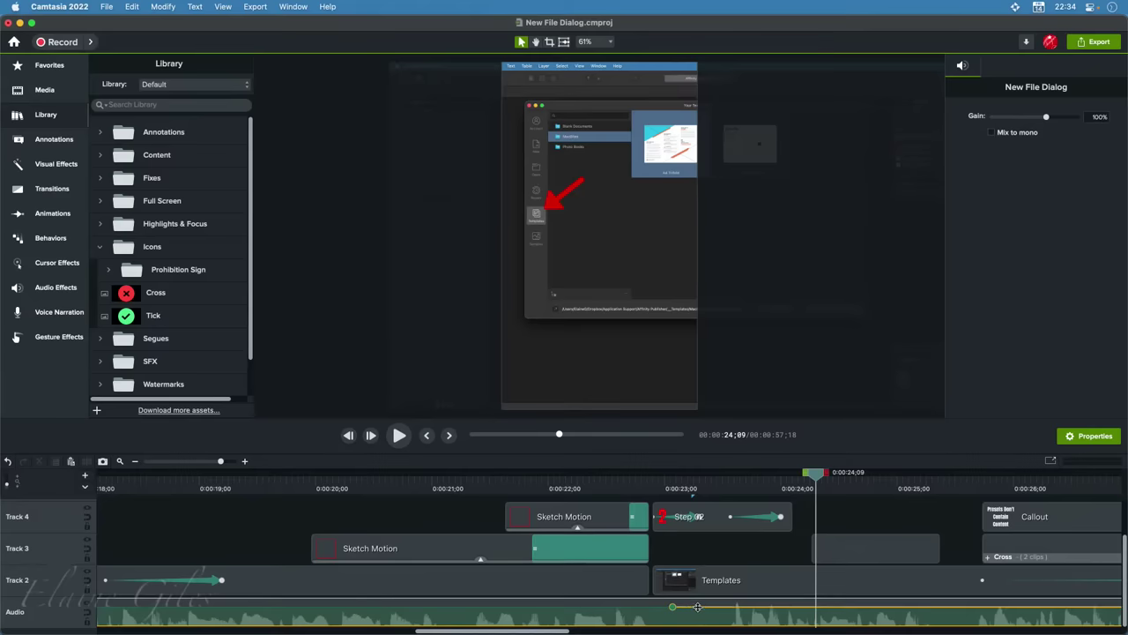
double_click(697, 606)
double_click(782, 606)
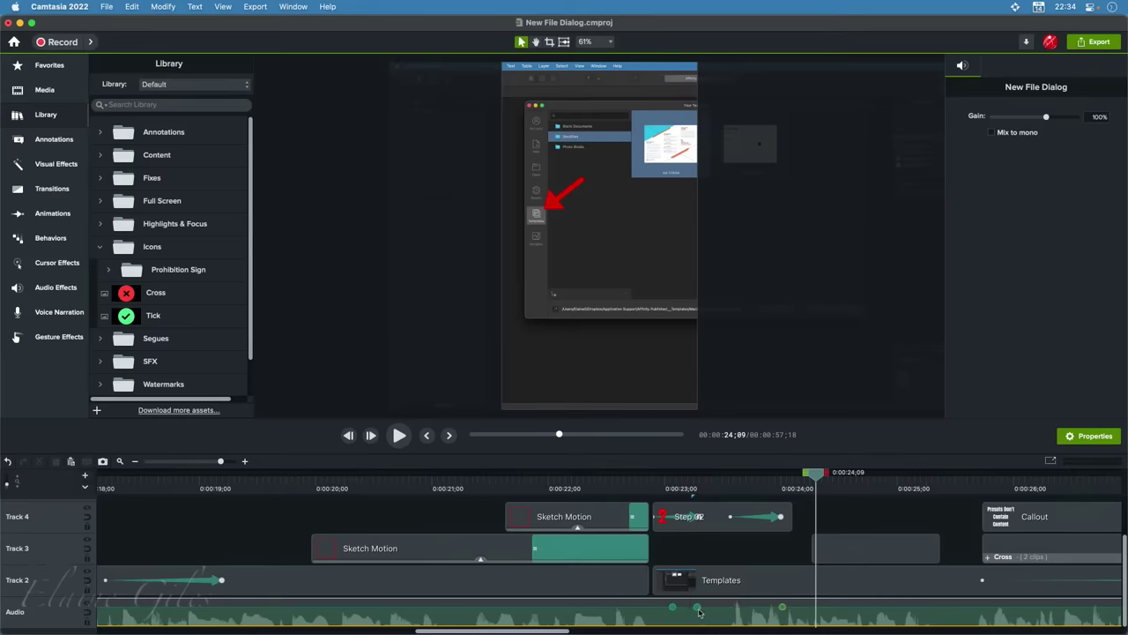
double_click(699, 610)
mouse_move(701, 614)
mouse_down()
mouse_move(697, 631)
mouse_move(746, 617)
mouse_move(705, 616)
mouse_up()
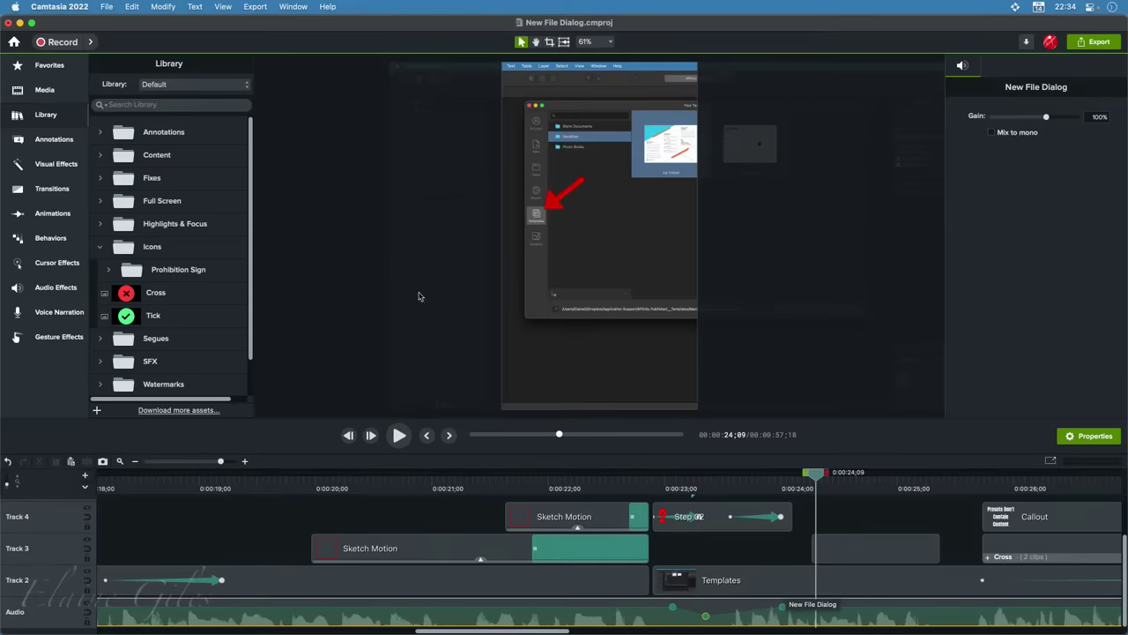
click(105, 6)
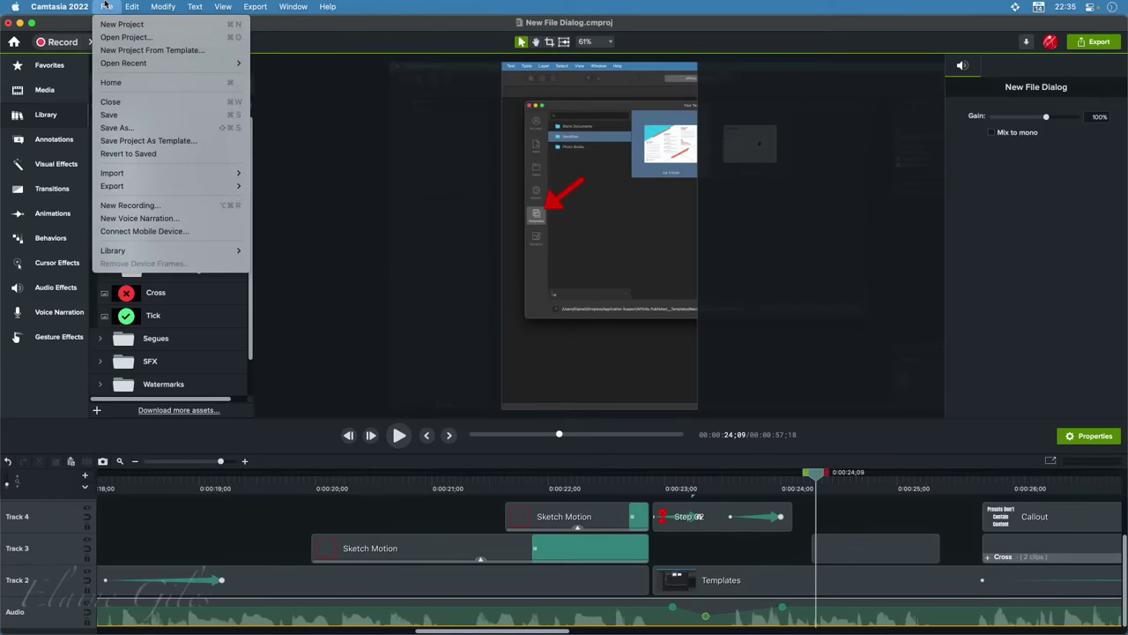
mouse_move(120, 189)
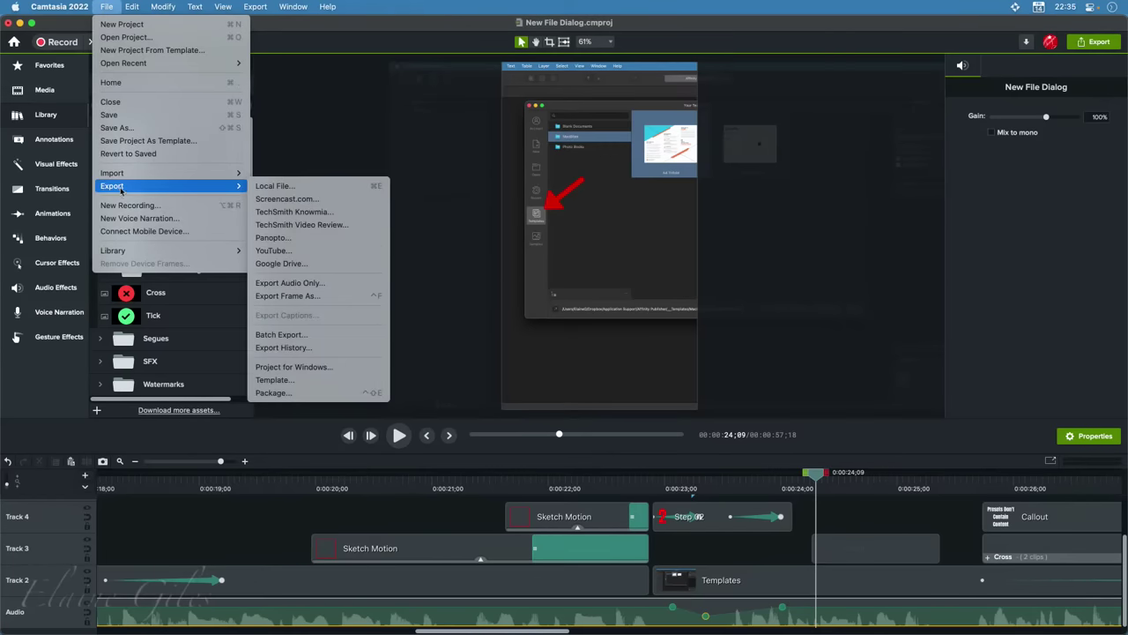
click(320, 186)
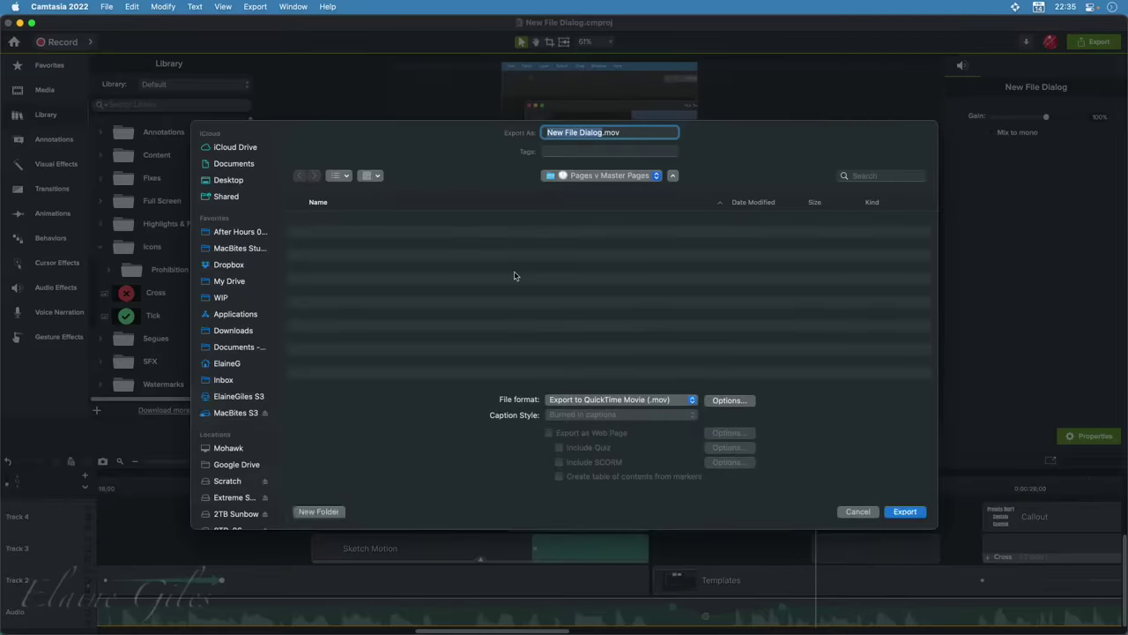
click(729, 400)
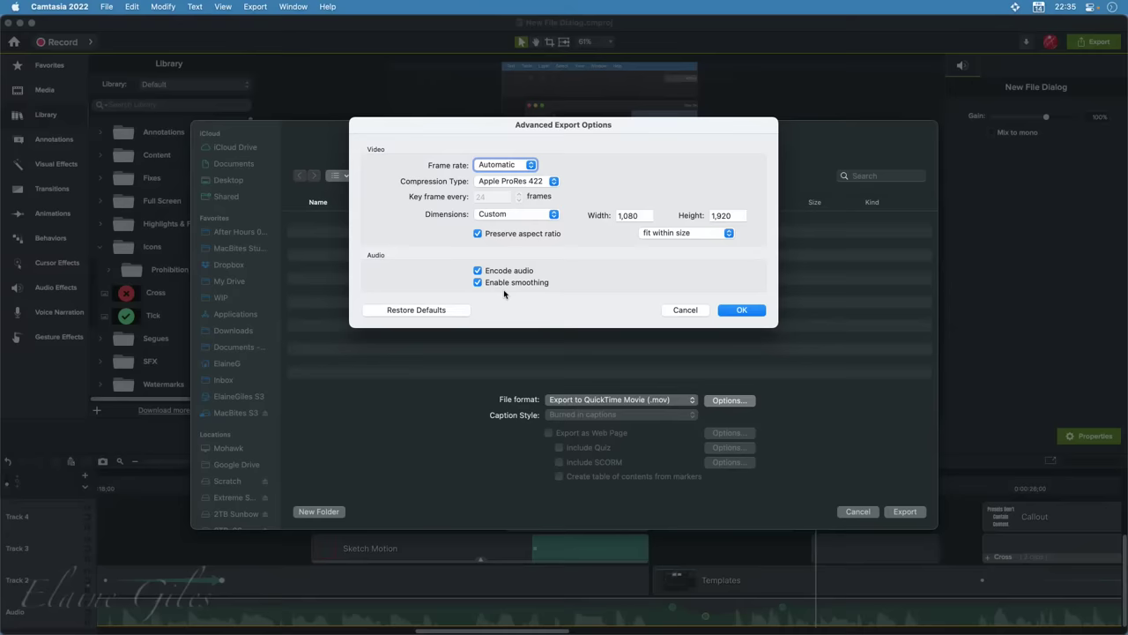
click(685, 309)
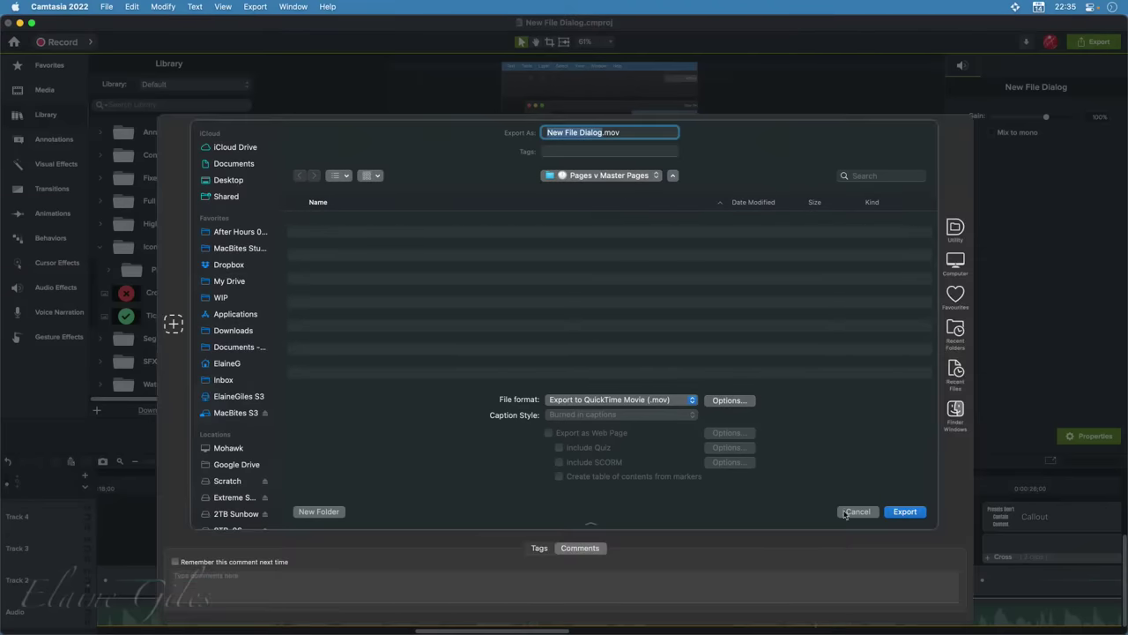
click(846, 513)
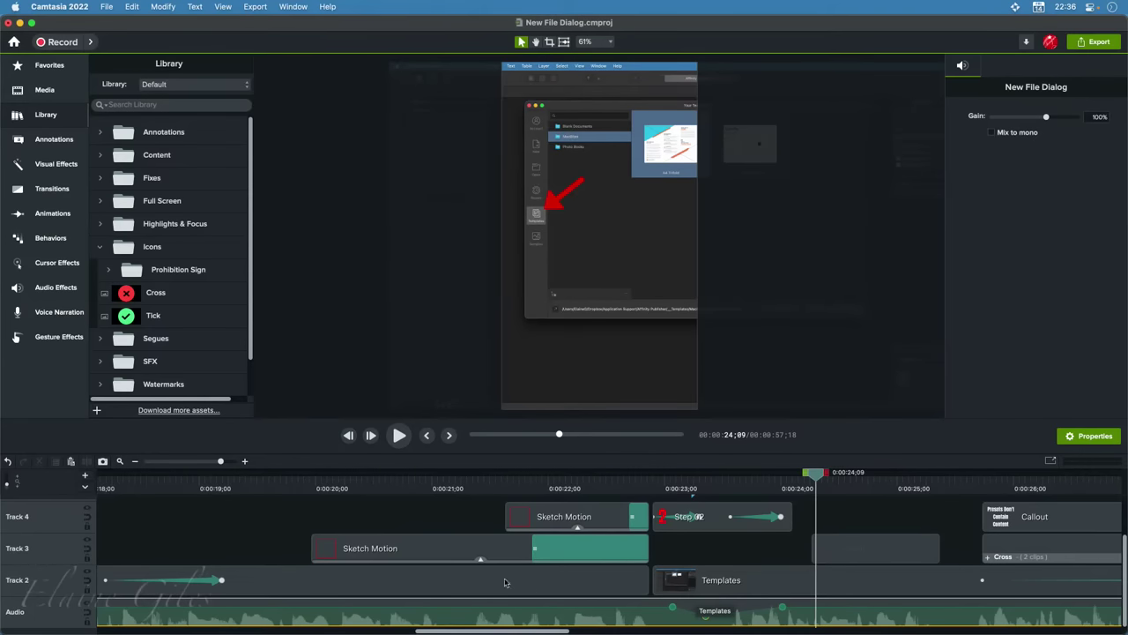
Close the New File Dialog project without saving and dismiss the welcome window
click(9, 25)
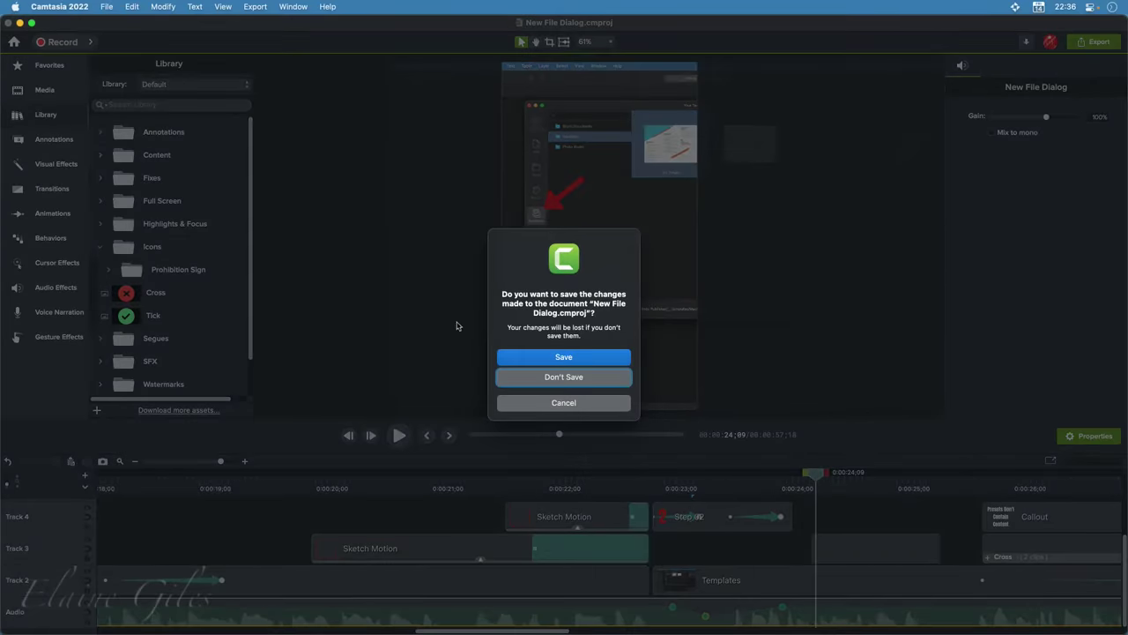
click(545, 379)
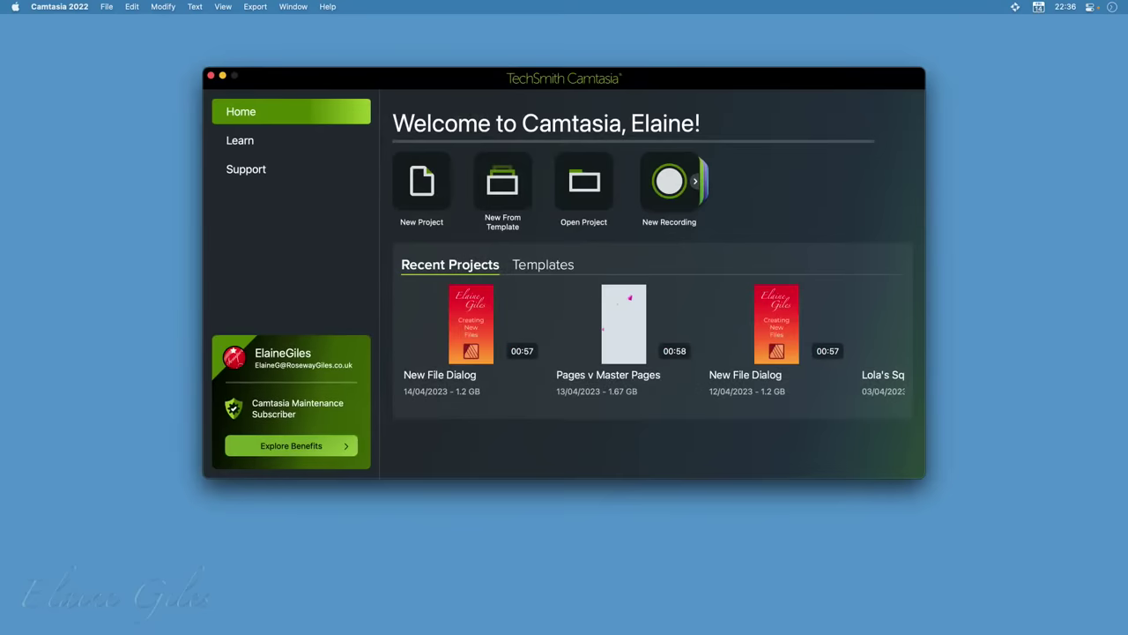
click(211, 77)
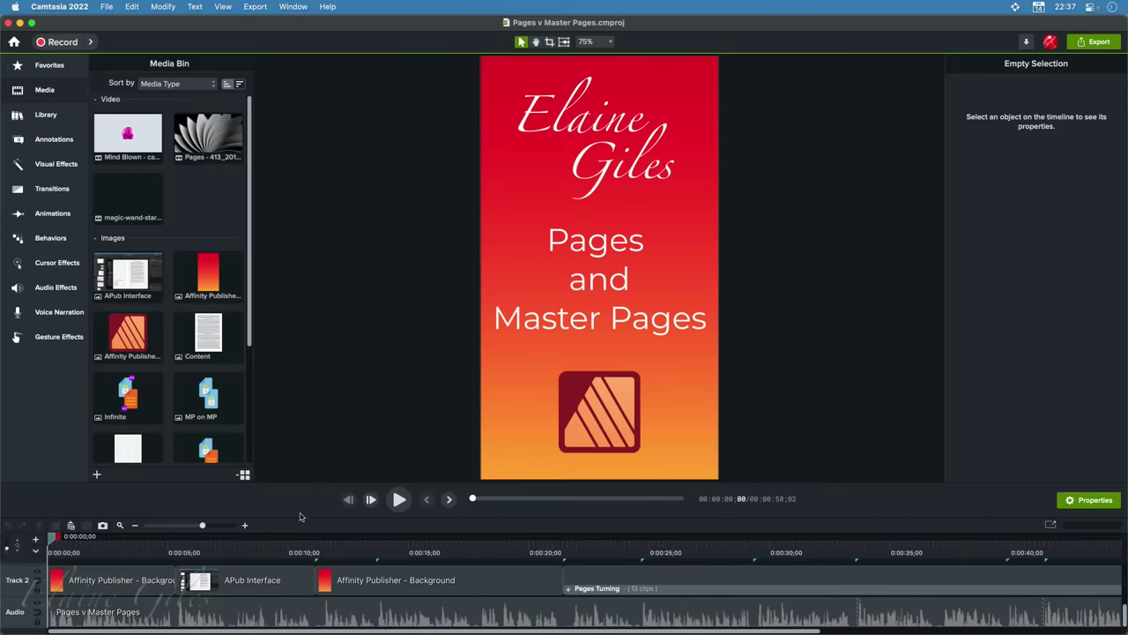
Enlarge the timeline to show Tracks 3–5 and fit the whole project into view
drag(296, 520, 304, 419)
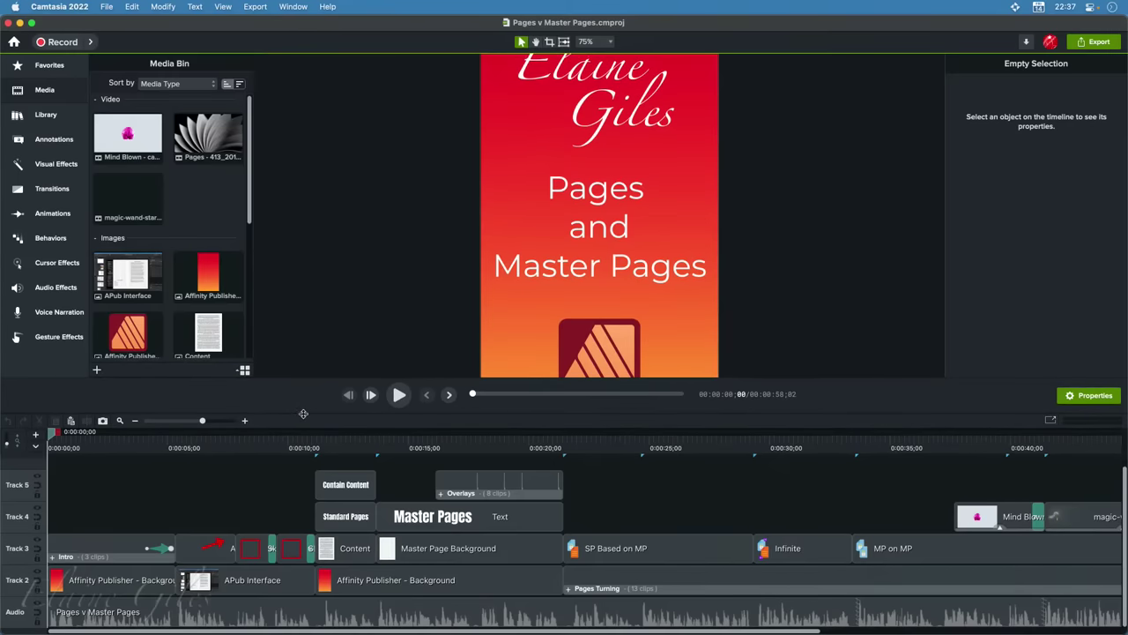
key(super+shift+f)
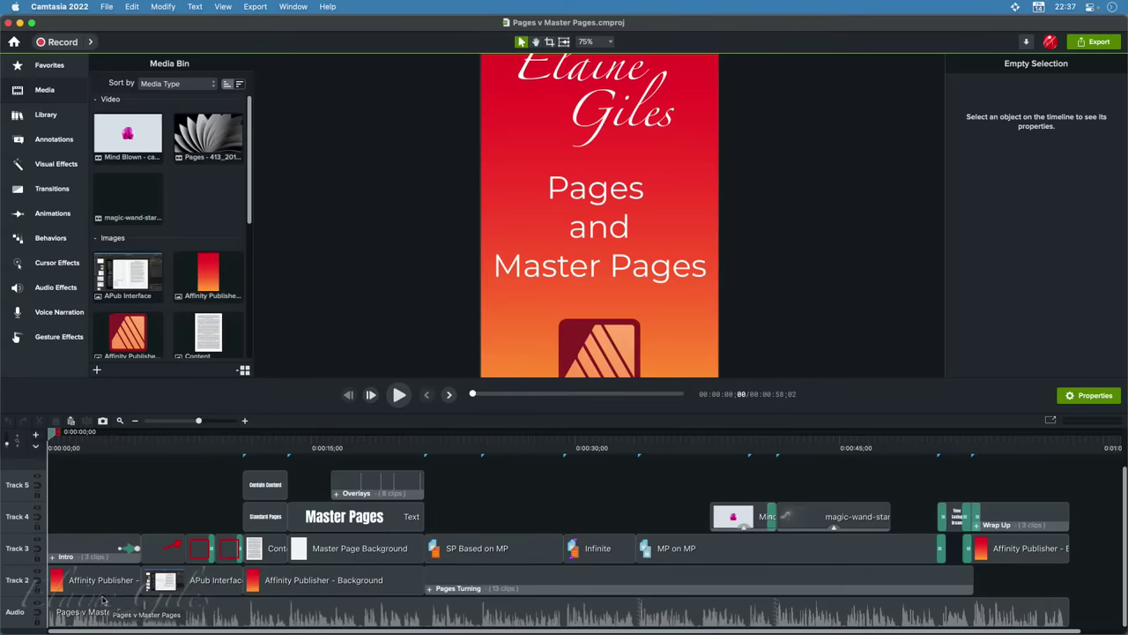
drag(62, 450, 170, 450)
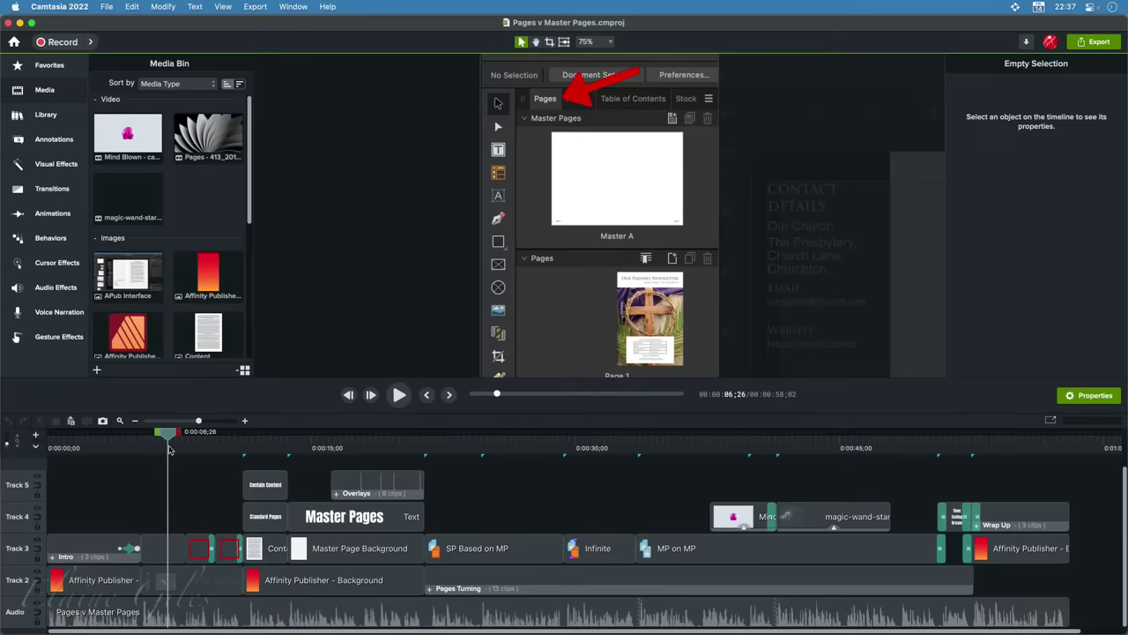
Shrink the canvas to 56%, move to about 0:00:08, and show the Sketch Motion annotations
key(super+minus)
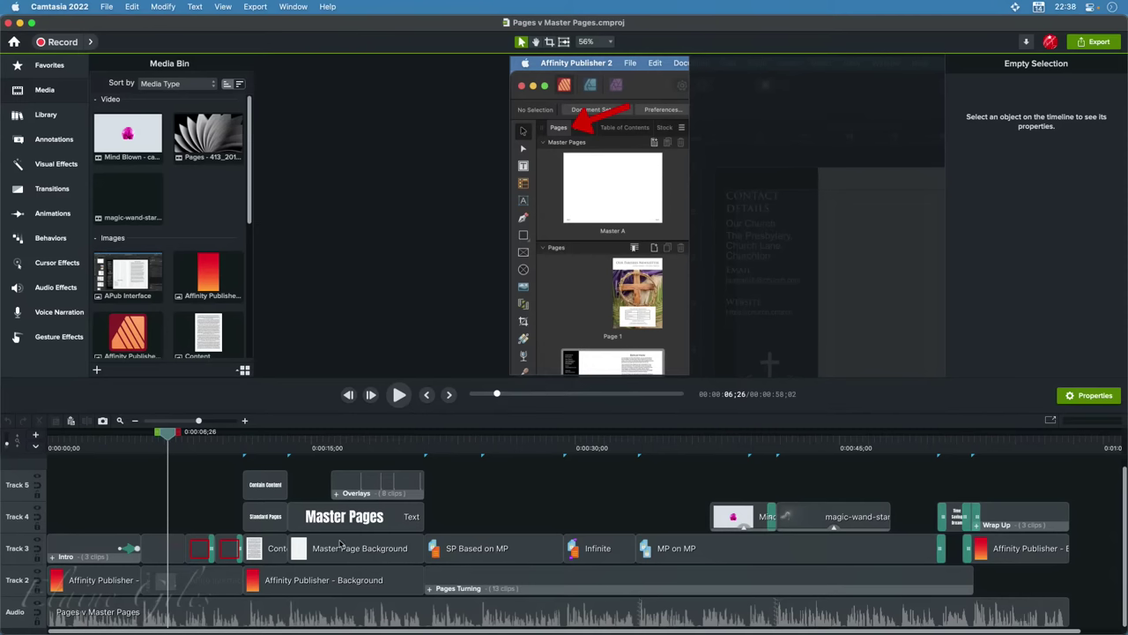
drag(168, 433, 207, 440)
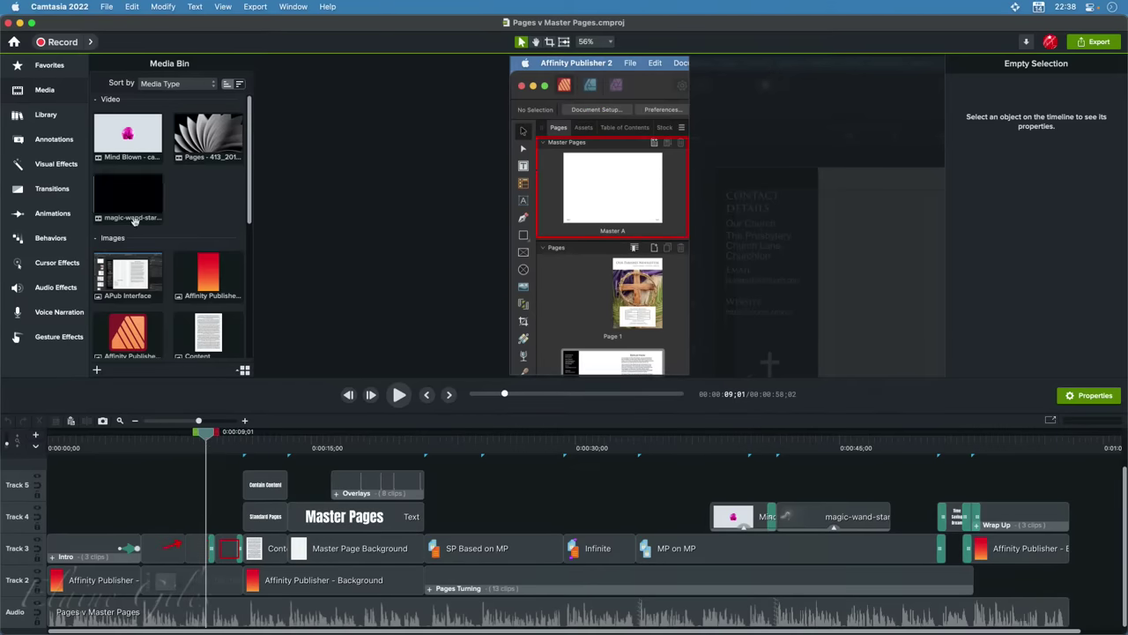
click(52, 141)
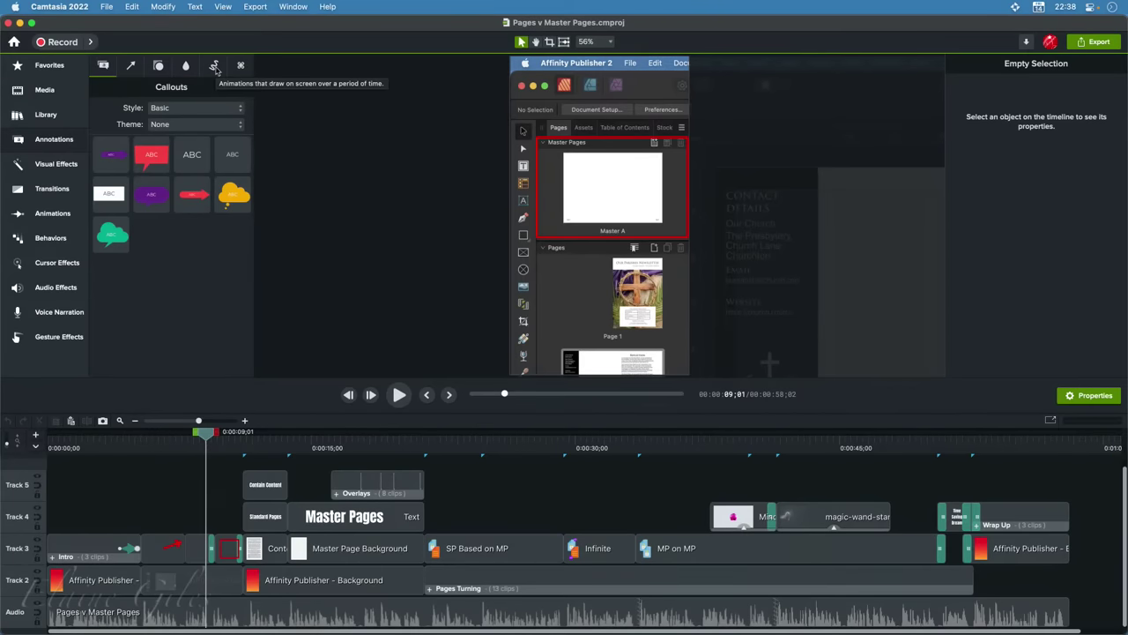
click(214, 67)
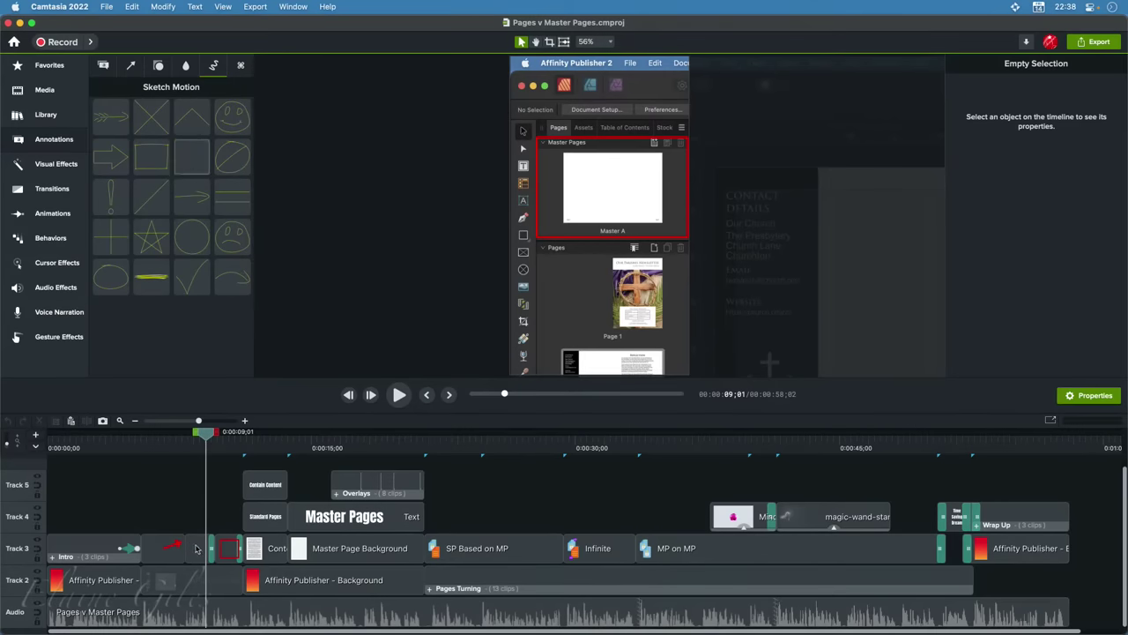
Show the Track 3 sketch-motion settings (red, thickness 13.5, draw time 1.0) and scrub forward
click(198, 549)
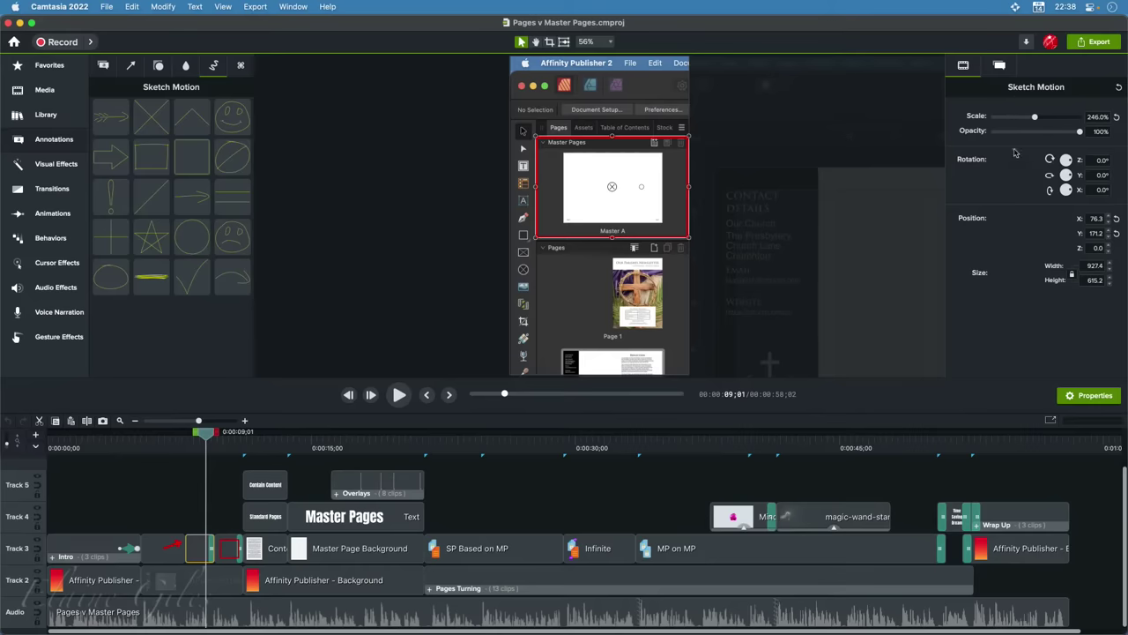
click(1000, 67)
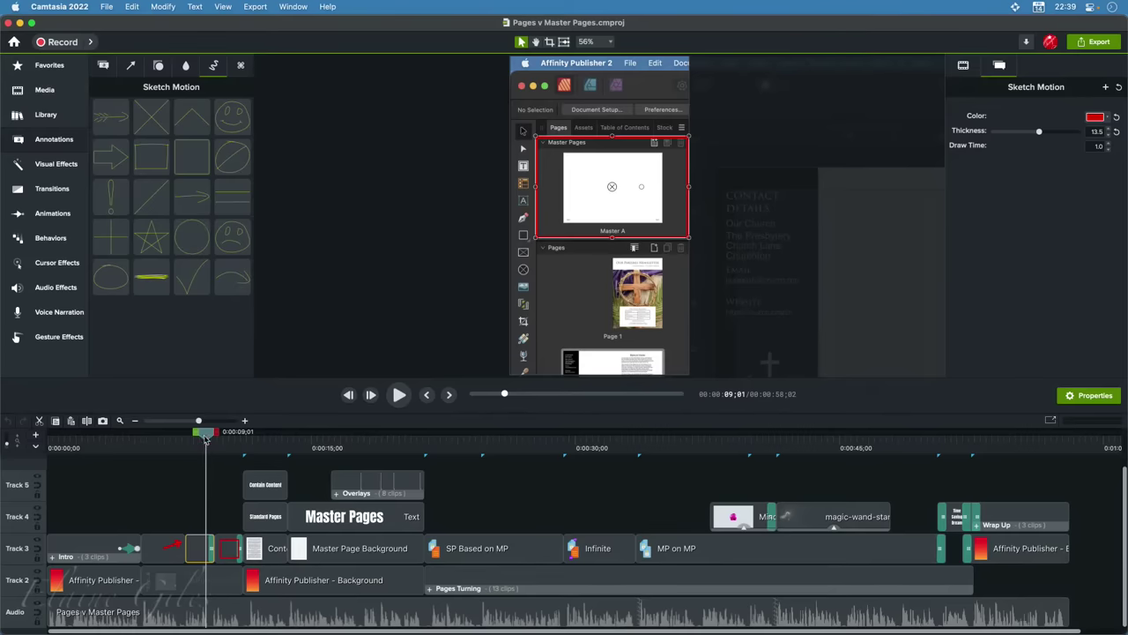
drag(205, 432, 253, 446)
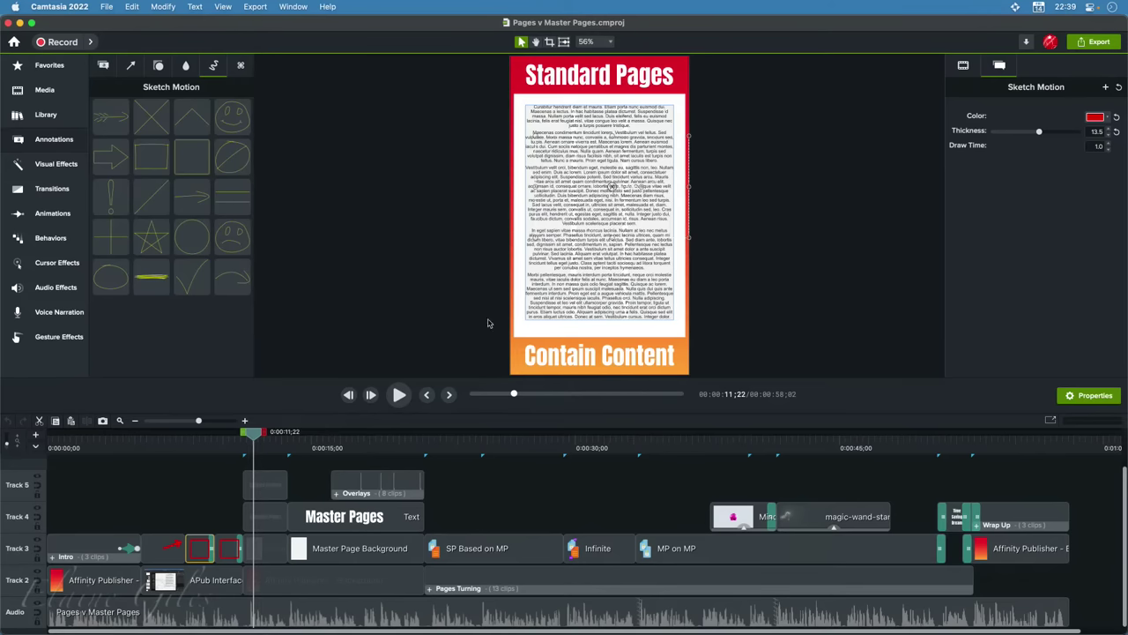
Scrub through the overlays to preview the Page Numbers and Running Headers labels
drag(254, 436, 297, 450)
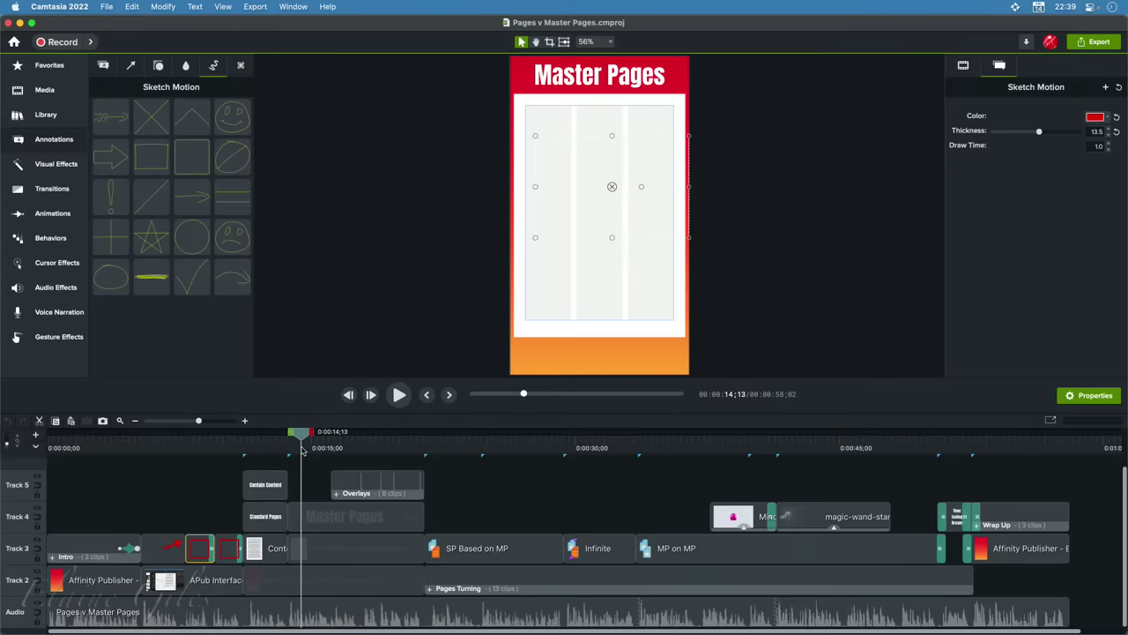
click(455, 496)
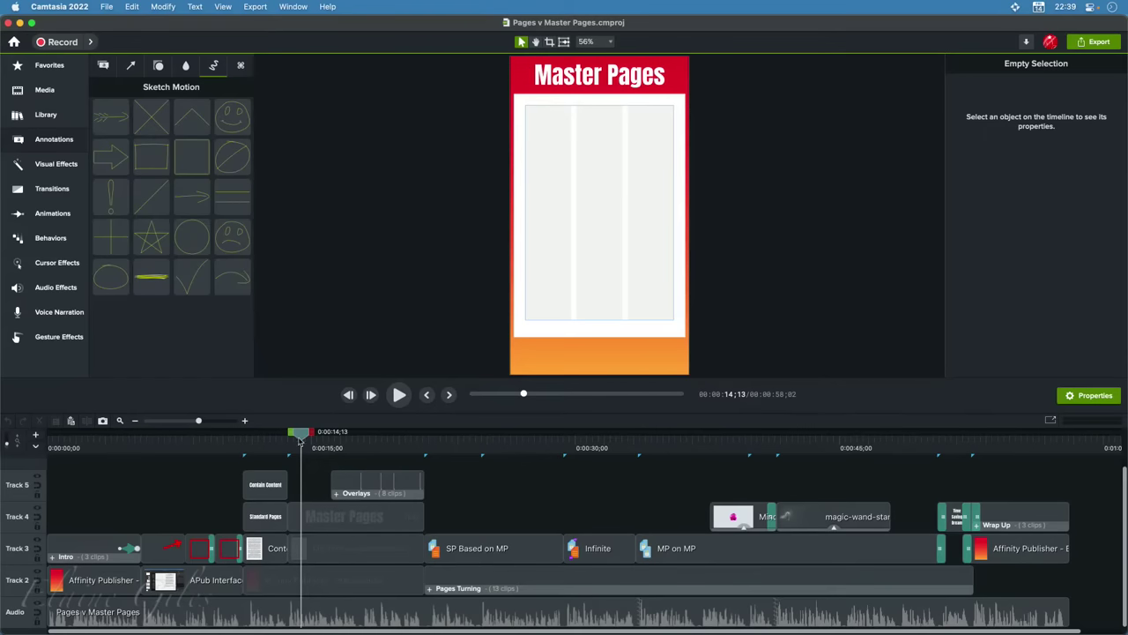
drag(302, 437, 358, 448)
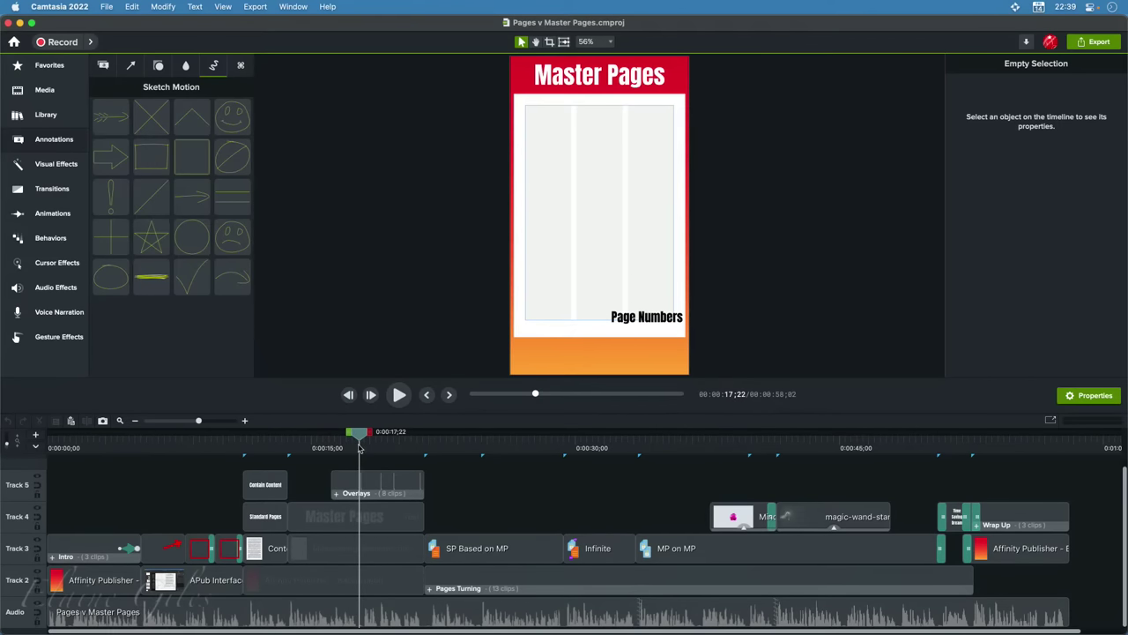
drag(359, 447, 362, 448)
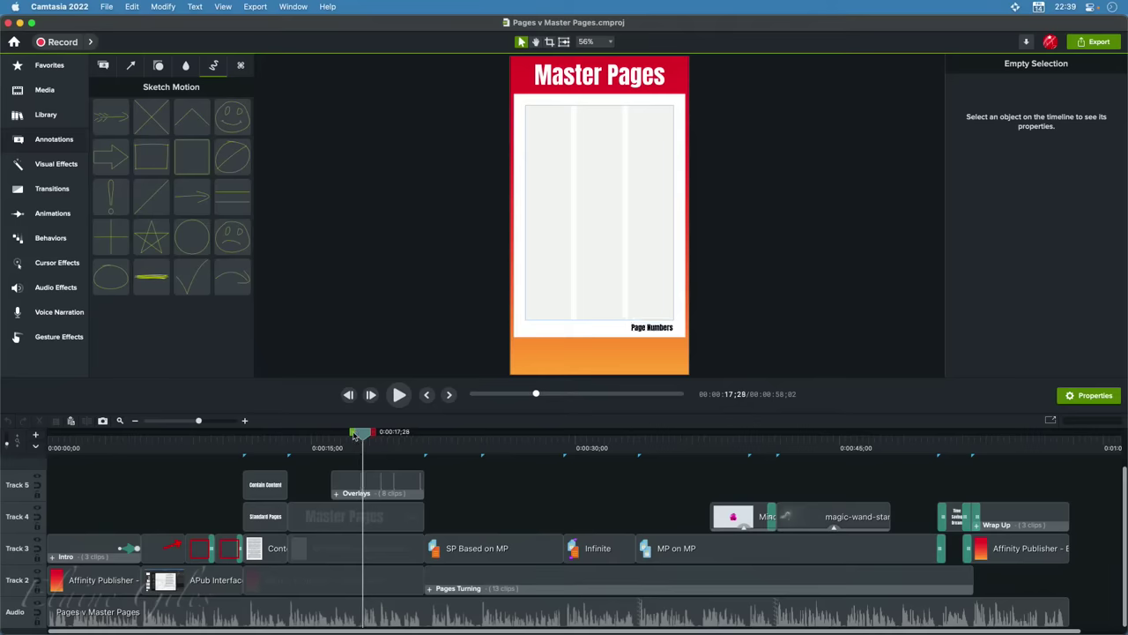
drag(363, 435, 422, 448)
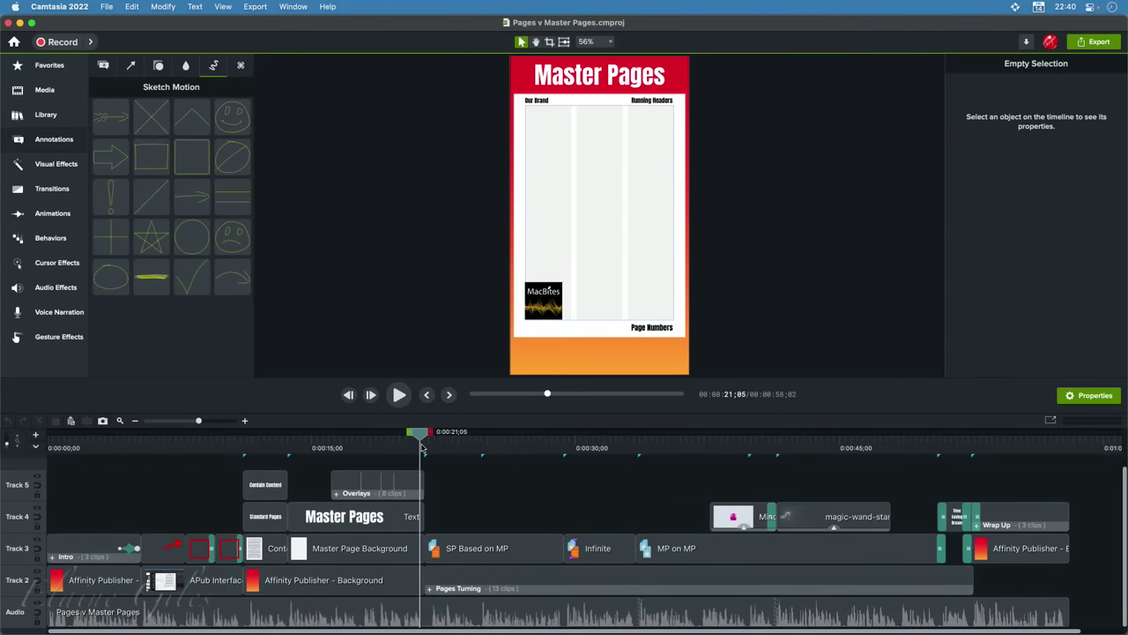
Select the Overlays group on Track 5, check its frames, and open it into four tracks
click(359, 485)
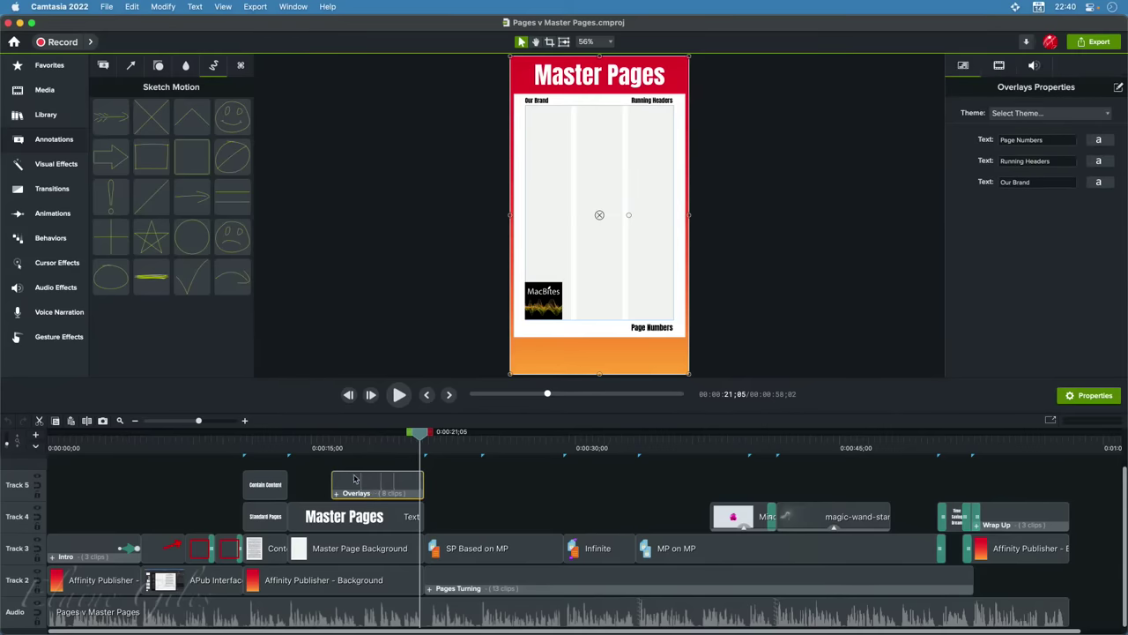
key(comma)
key(comma)
key(comma)
key(comma)
key(comma)
key(comma)
key(comma)
key(comma)
key(comma)
key(comma)
key(comma)
key(comma)
key(comma)
key(comma)
key(comma)
key(comma)
key(comma)
key(comma)
key(comma)
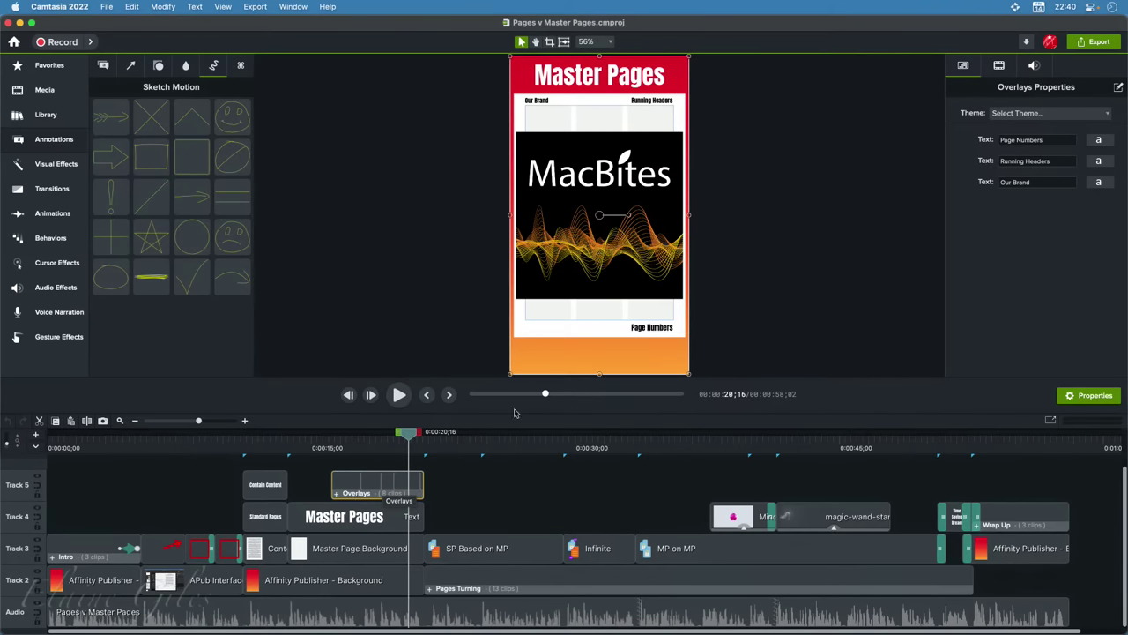
click(334, 448)
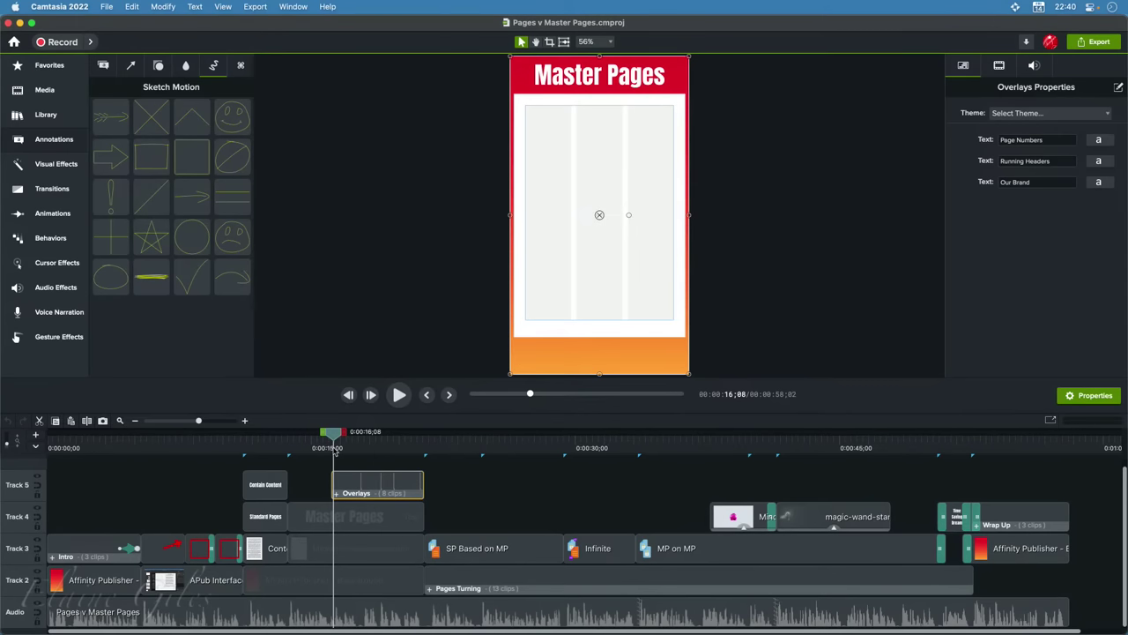
click(424, 448)
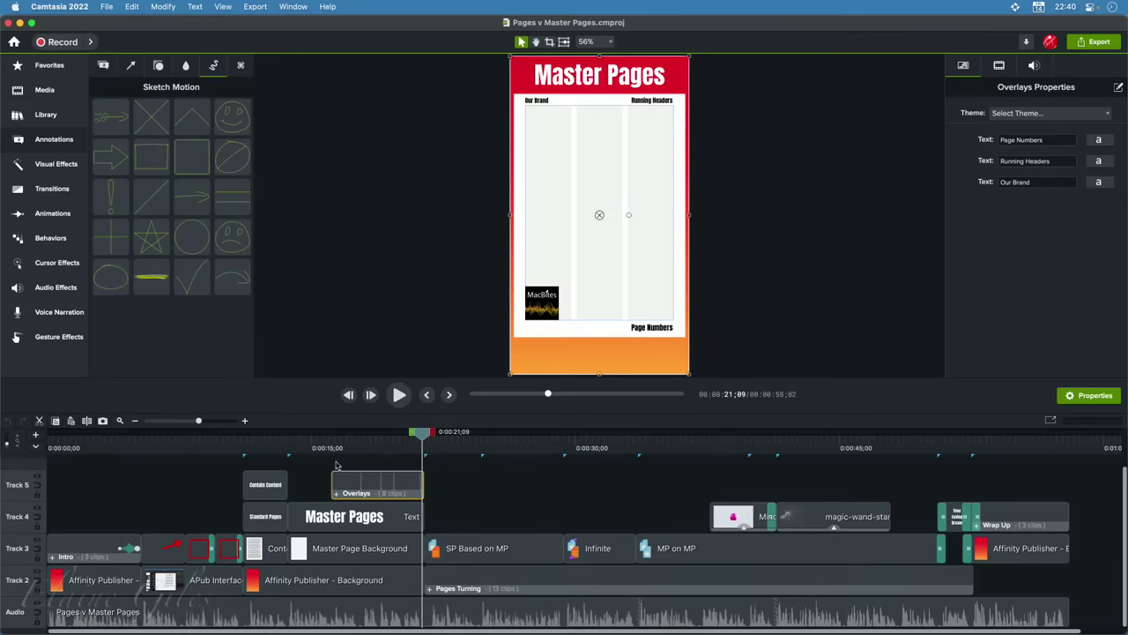
double_click(340, 496)
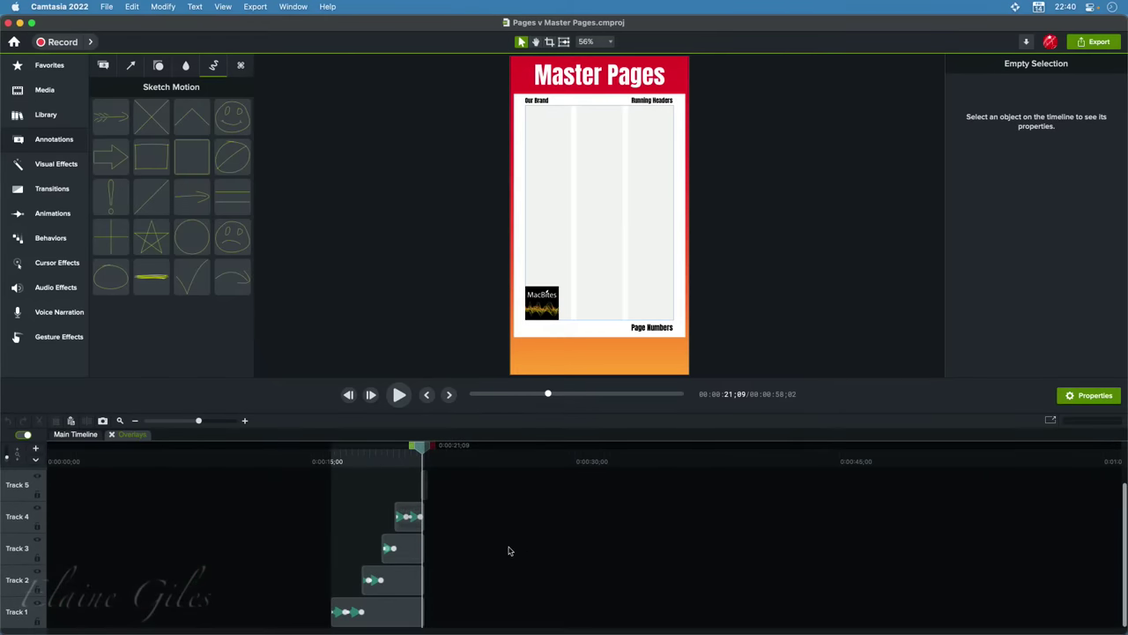
Select the Page Numbers text clip and scrub its shrink into the lower corner
click(338, 462)
click(366, 621)
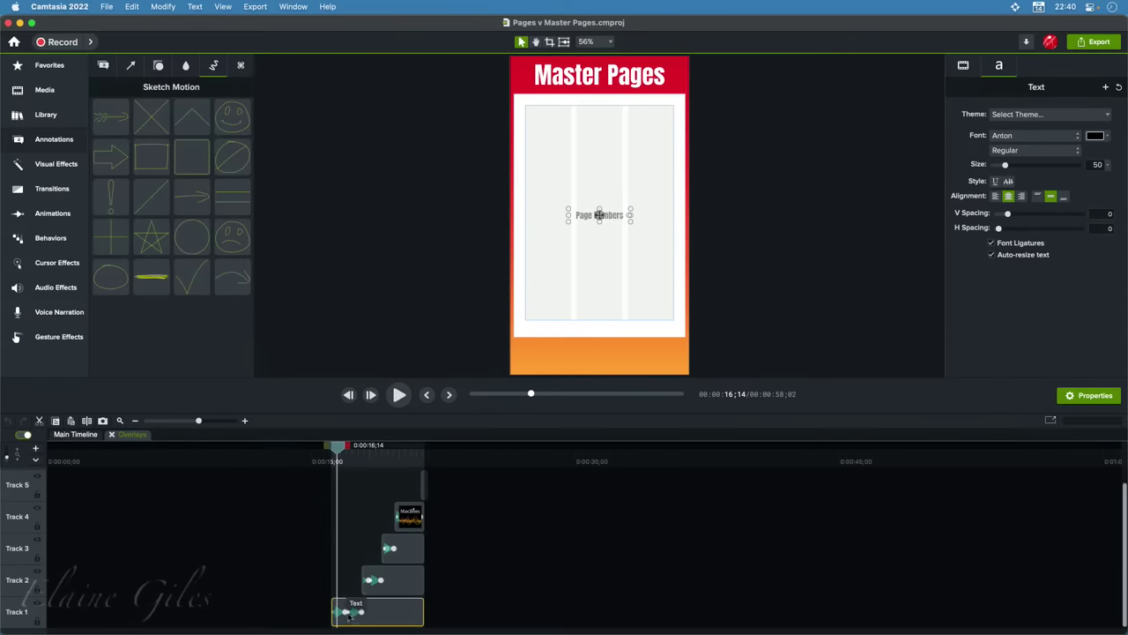
scroll(349, 615, up, 5)
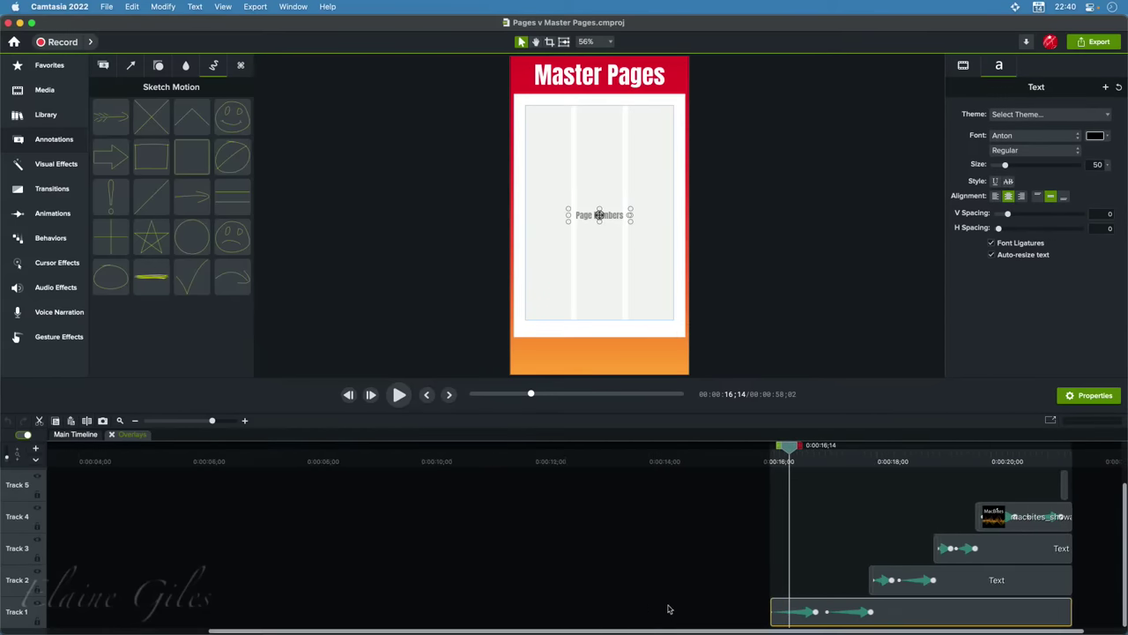
click(827, 461)
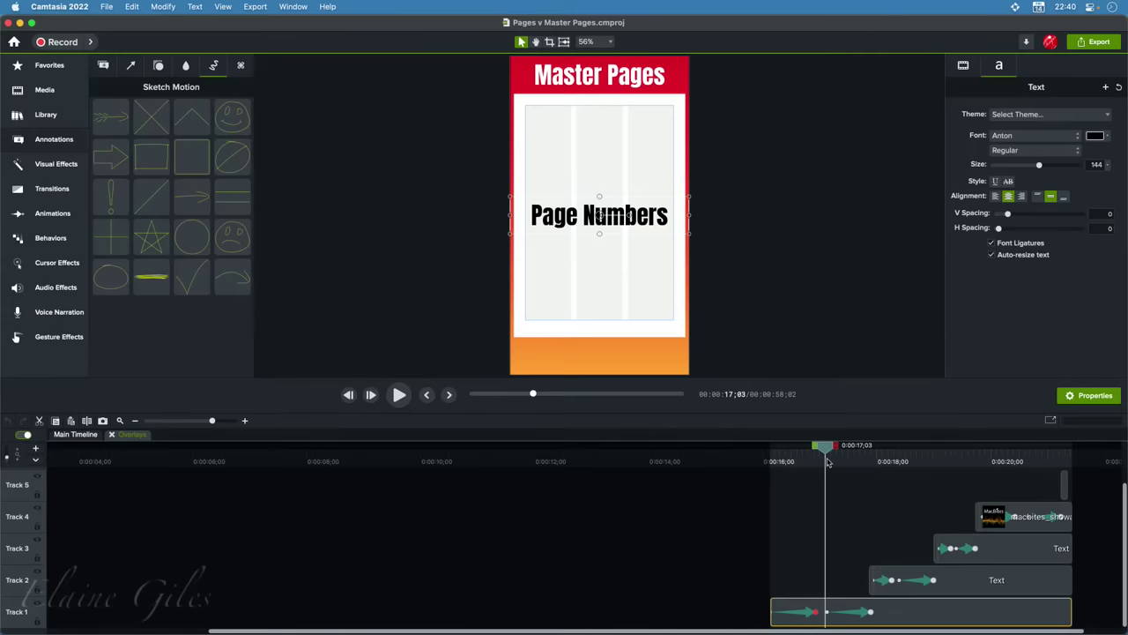
drag(827, 462, 863, 464)
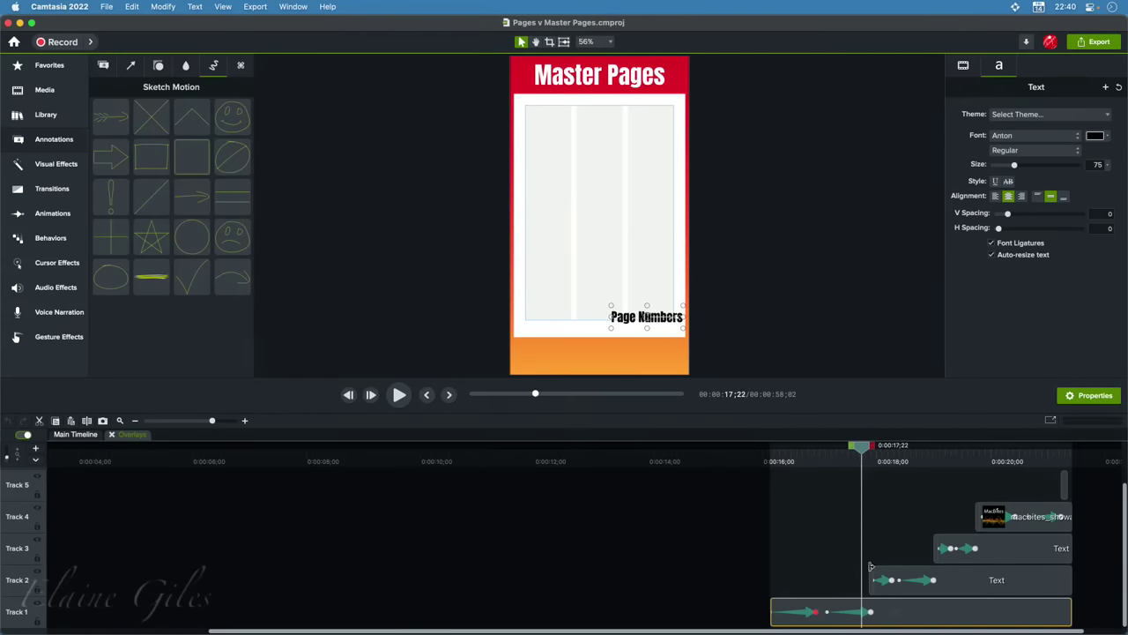
Select the Bubble Pop sound clip, zoom the timeline, and close the Overlays group
click(872, 591)
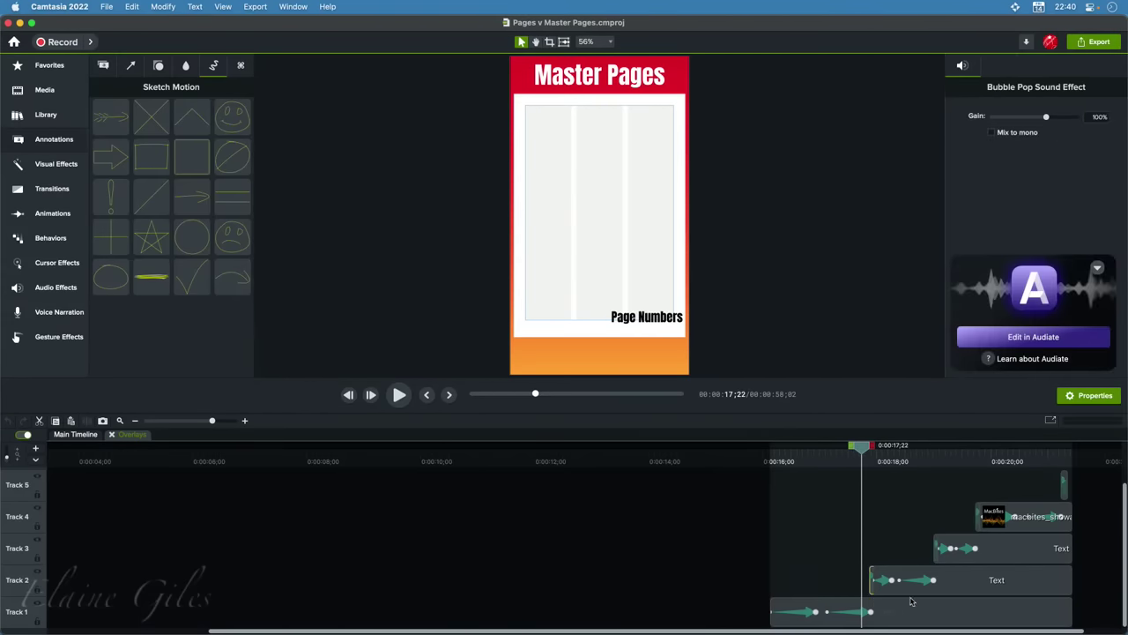
scroll(898, 589, up, 5)
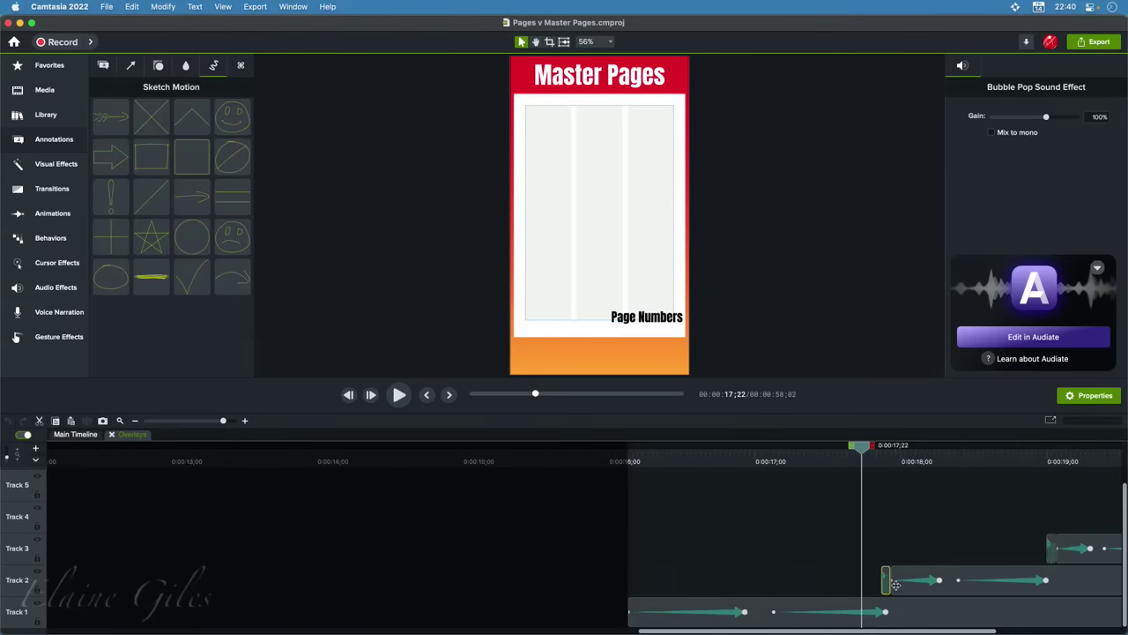
scroll(971, 580, up, 3)
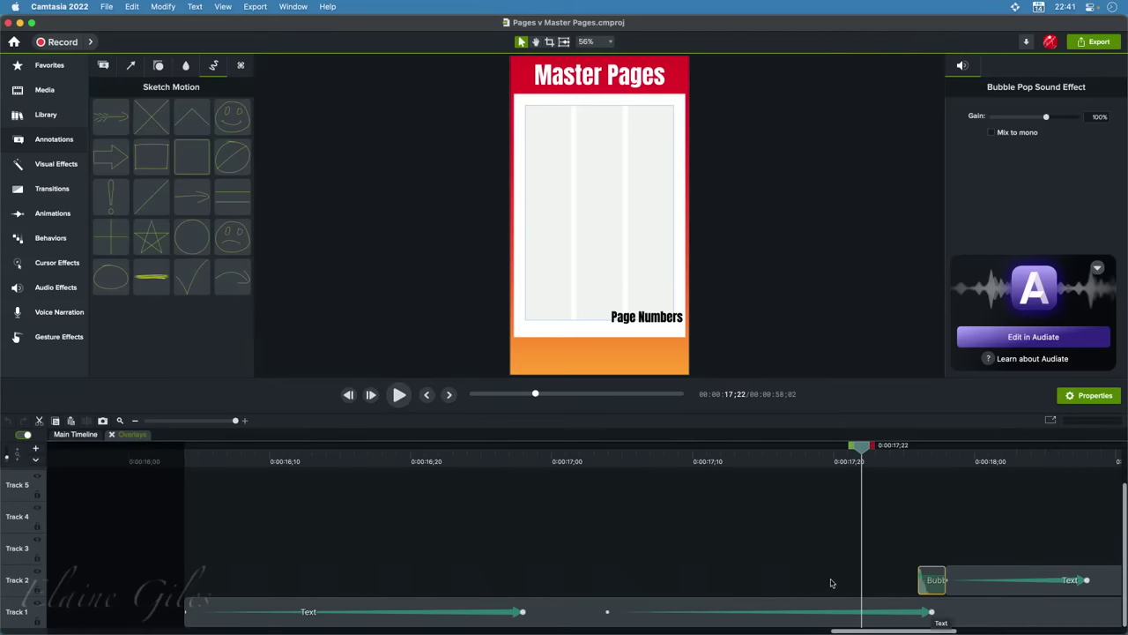
scroll(827, 580, down, 5)
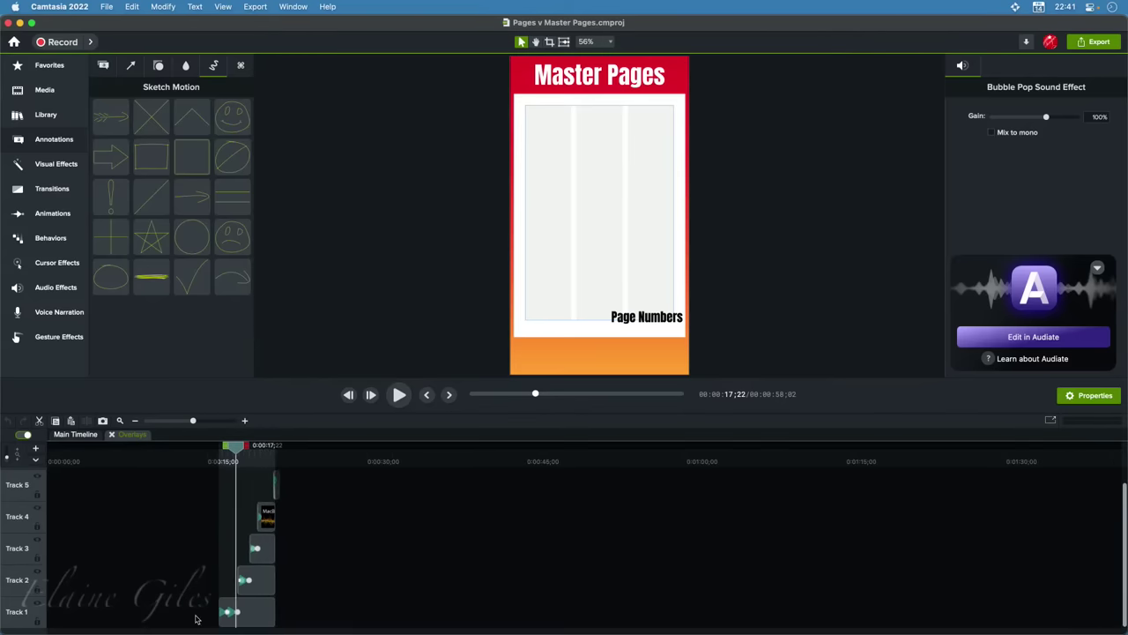
scroll(262, 605, up, 2)
scroll(357, 599, up, 2)
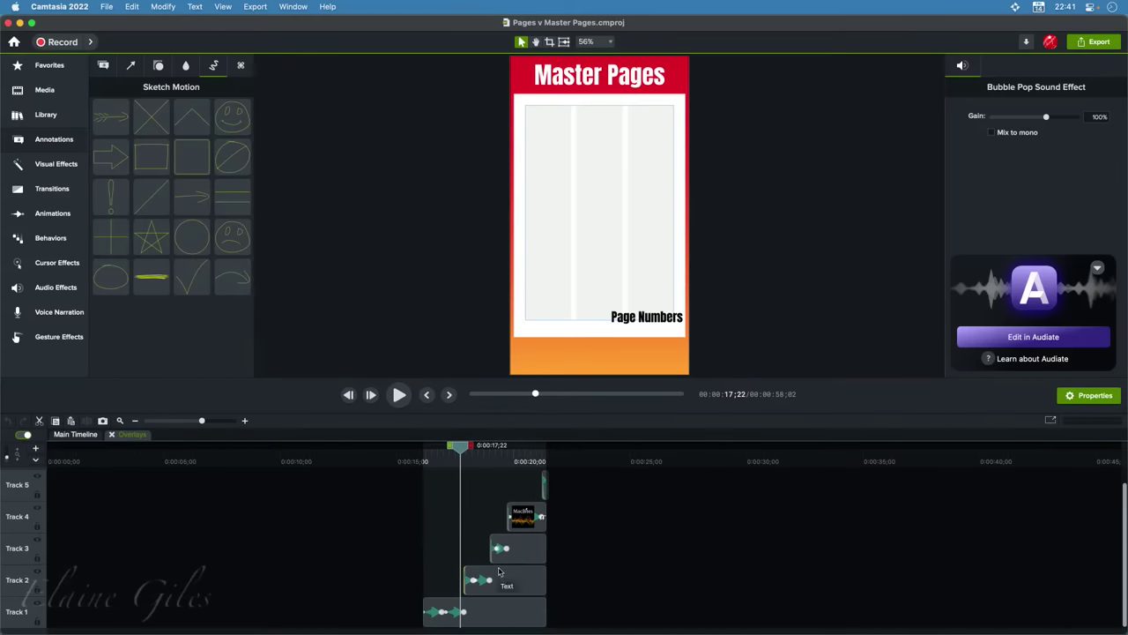
click(112, 436)
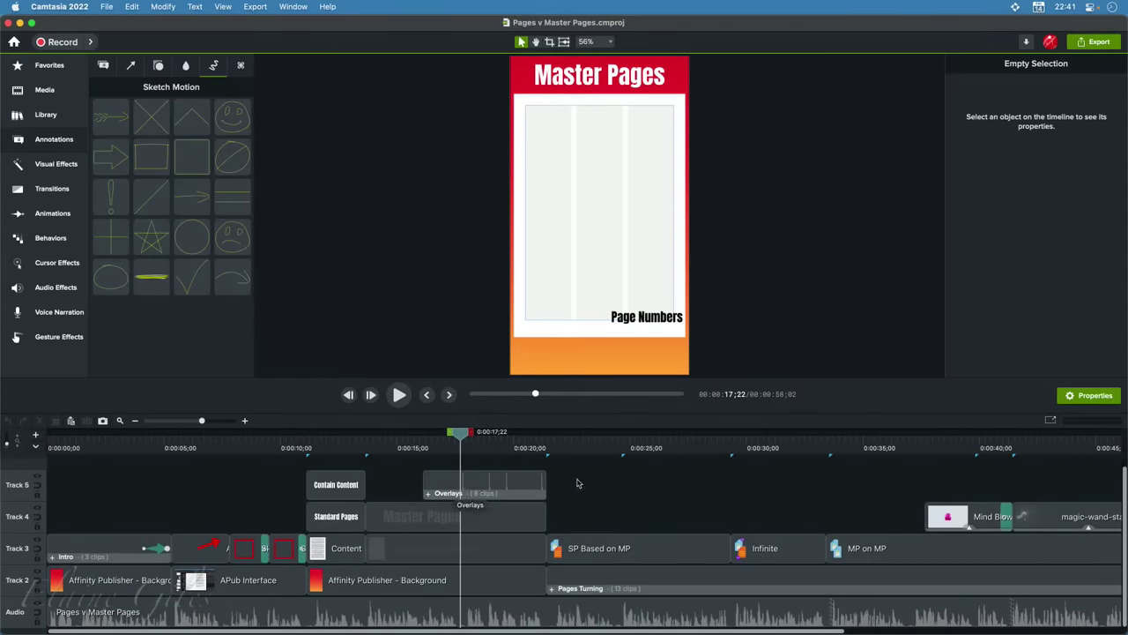
click(465, 490)
super+click(310, 487)
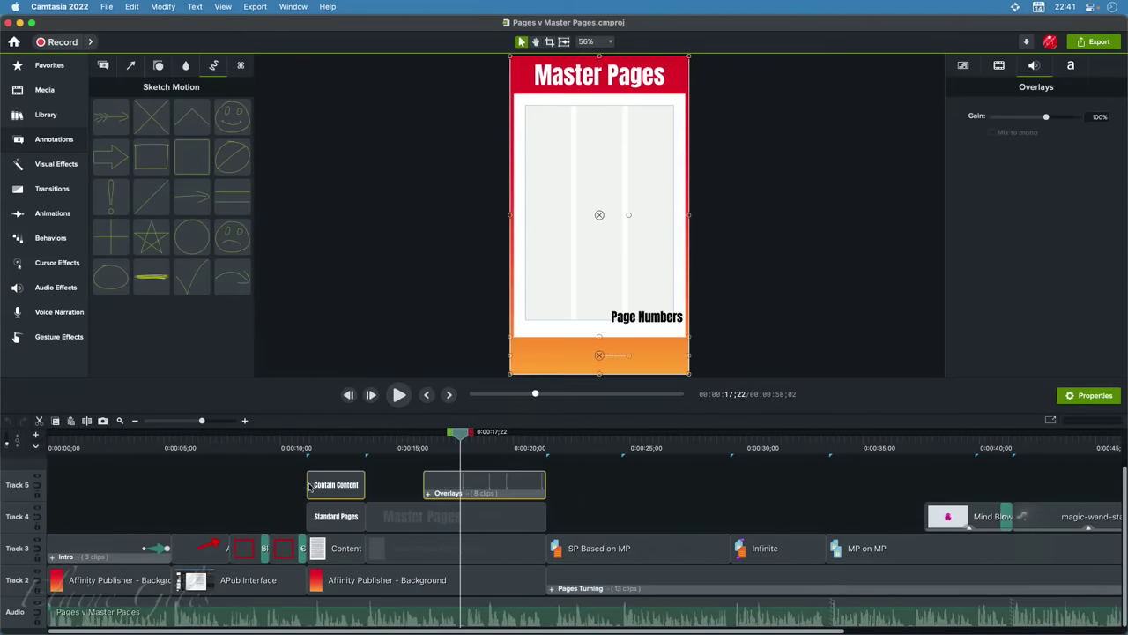
drag(275, 490, 535, 520)
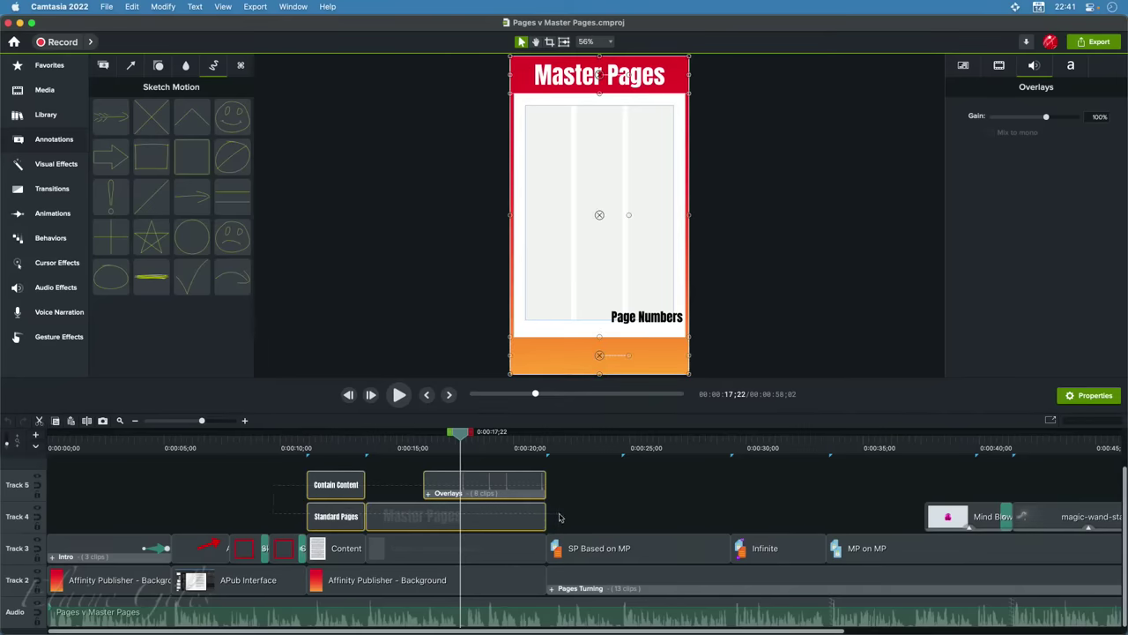
click(359, 544)
click(427, 551)
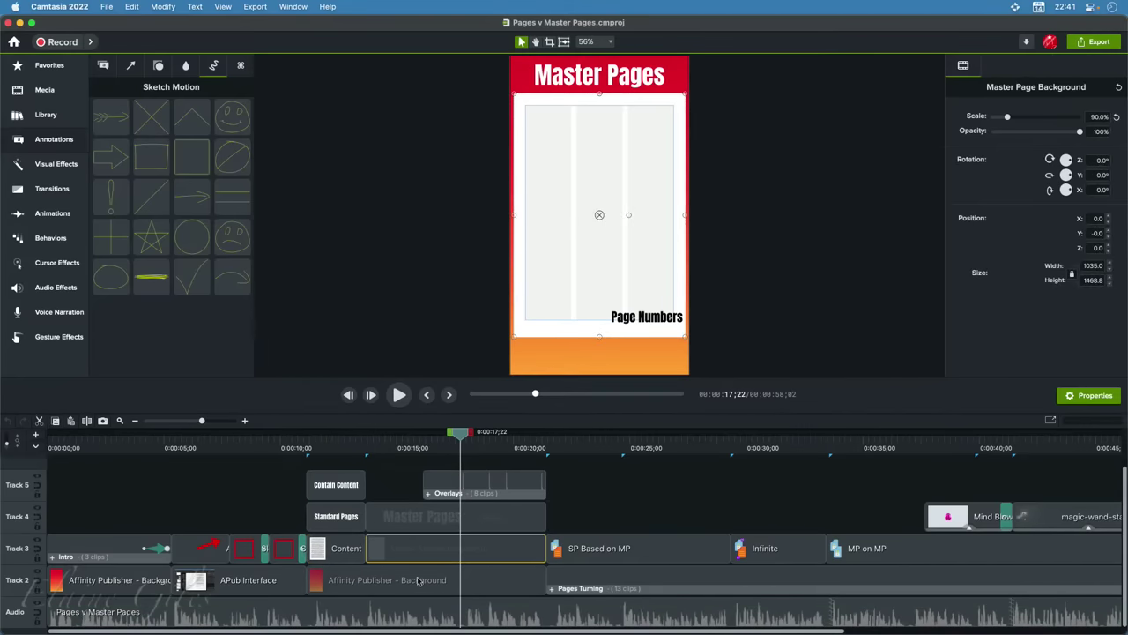
click(476, 573)
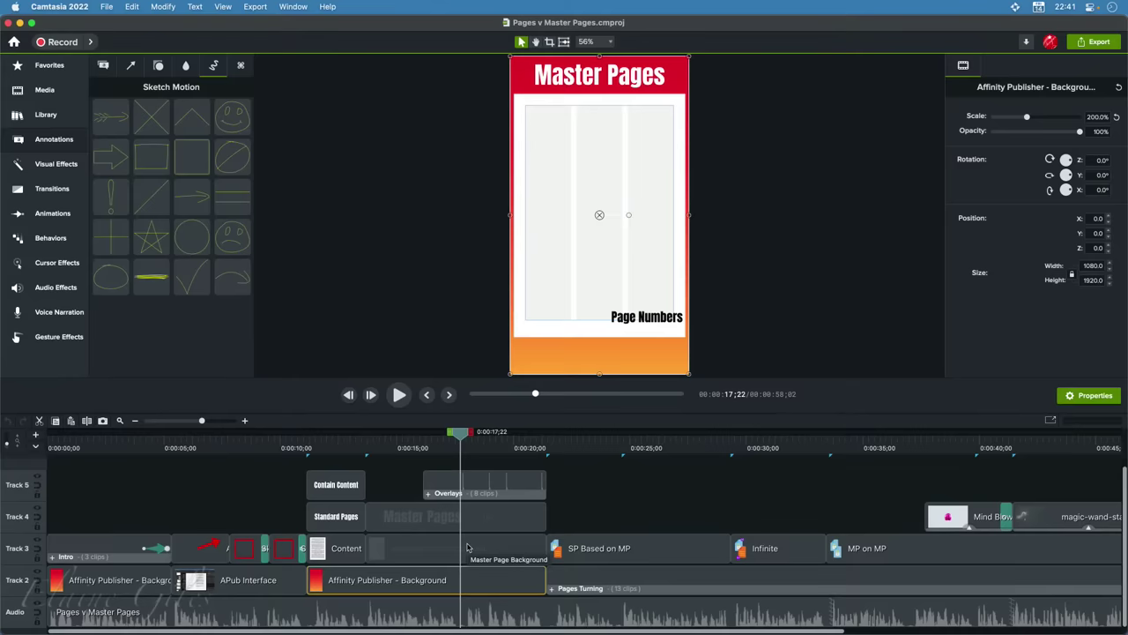
scroll(468, 548, right, 5)
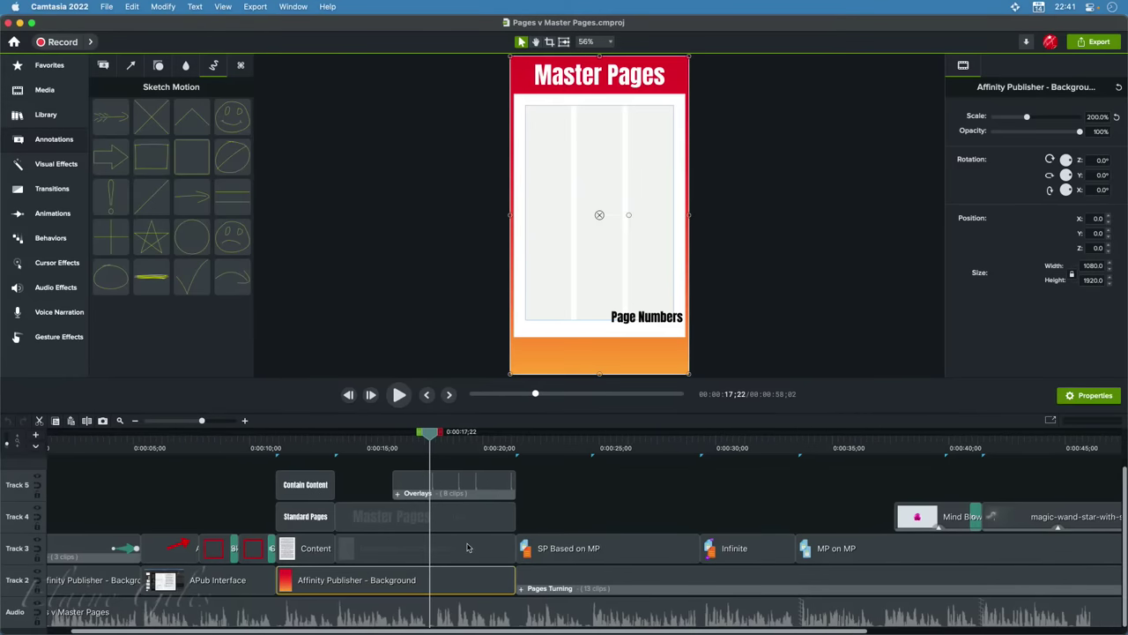
scroll(467, 548, right, 2)
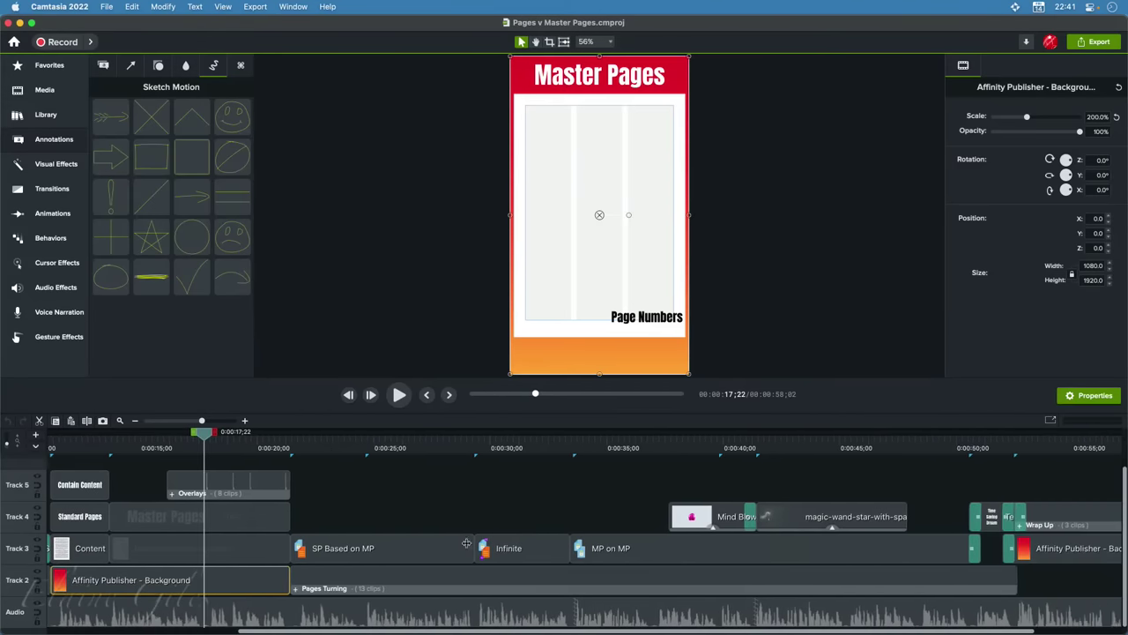
click(344, 455)
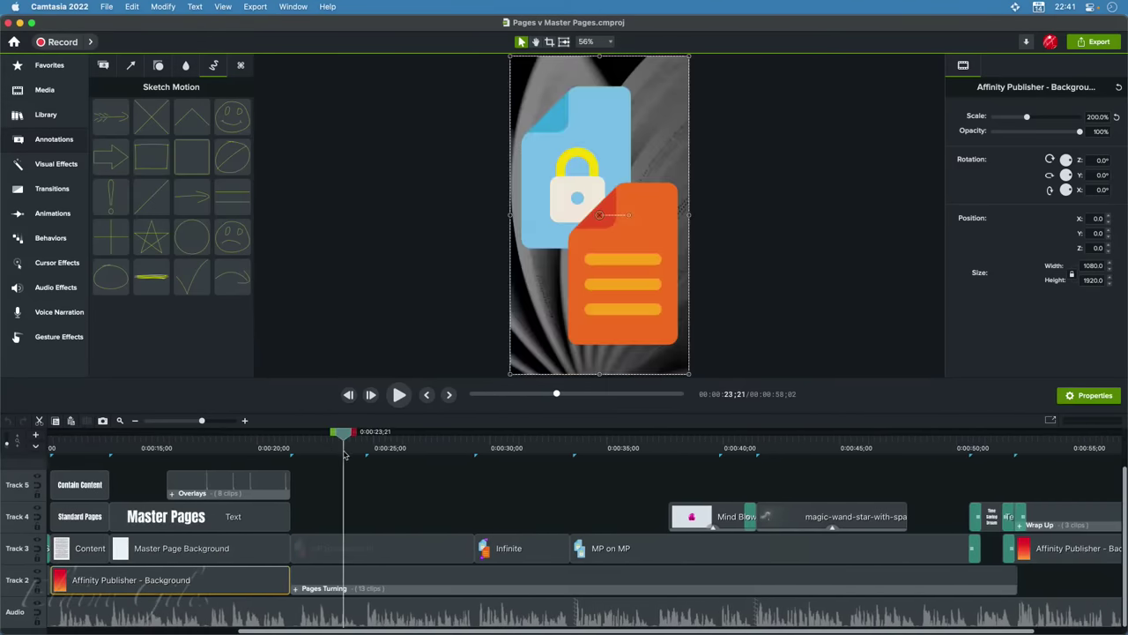
drag(345, 441, 503, 476)
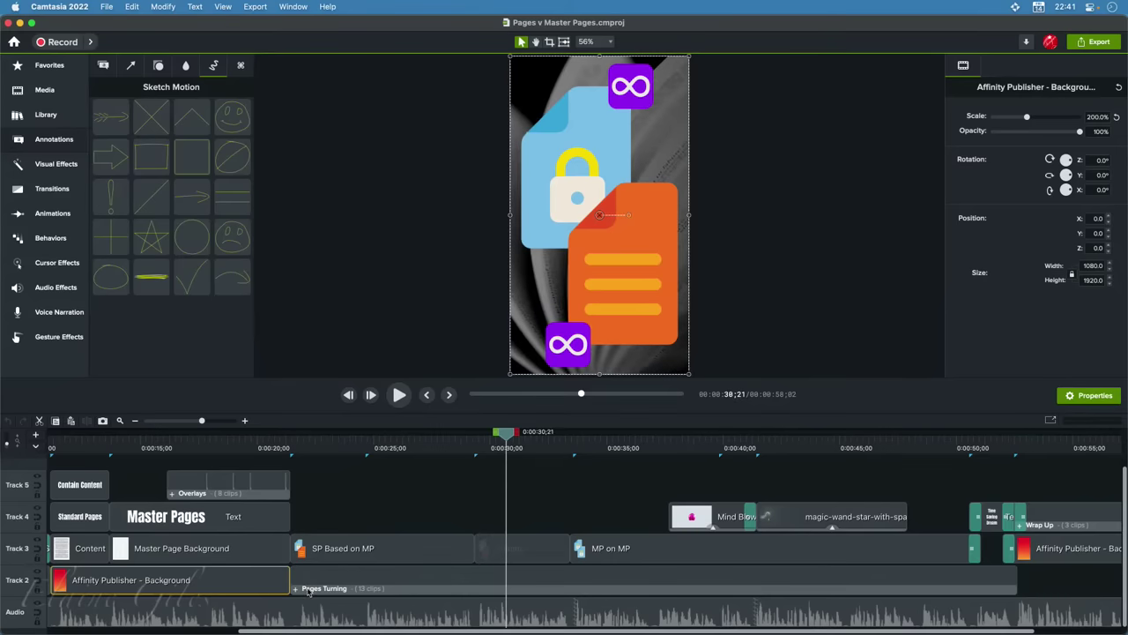
click(347, 455)
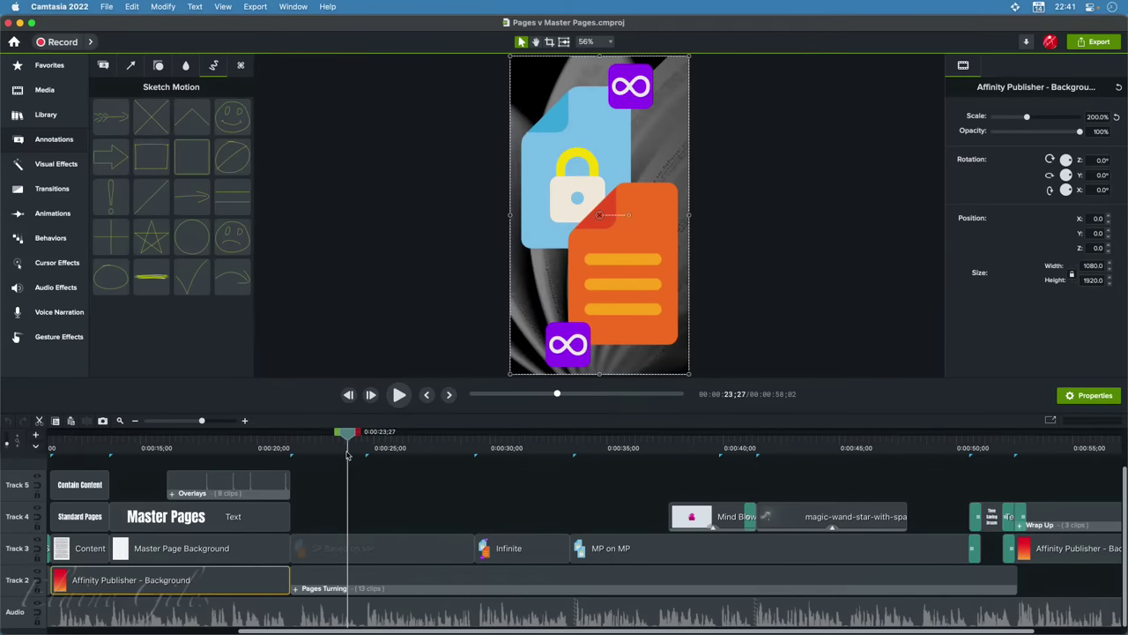
click(343, 555)
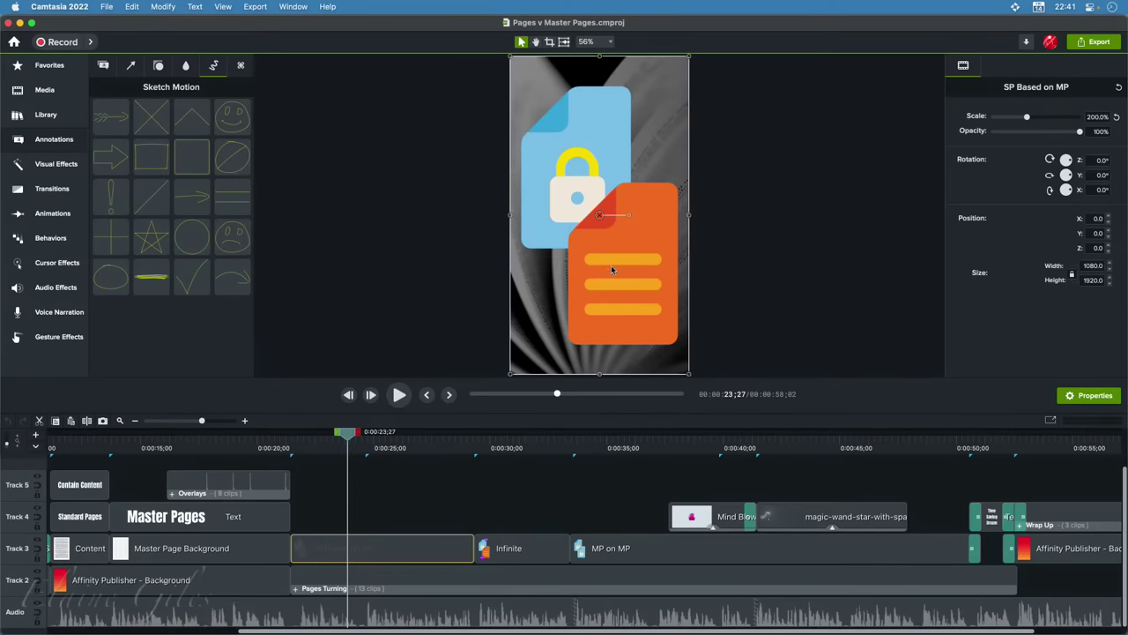
click(516, 450)
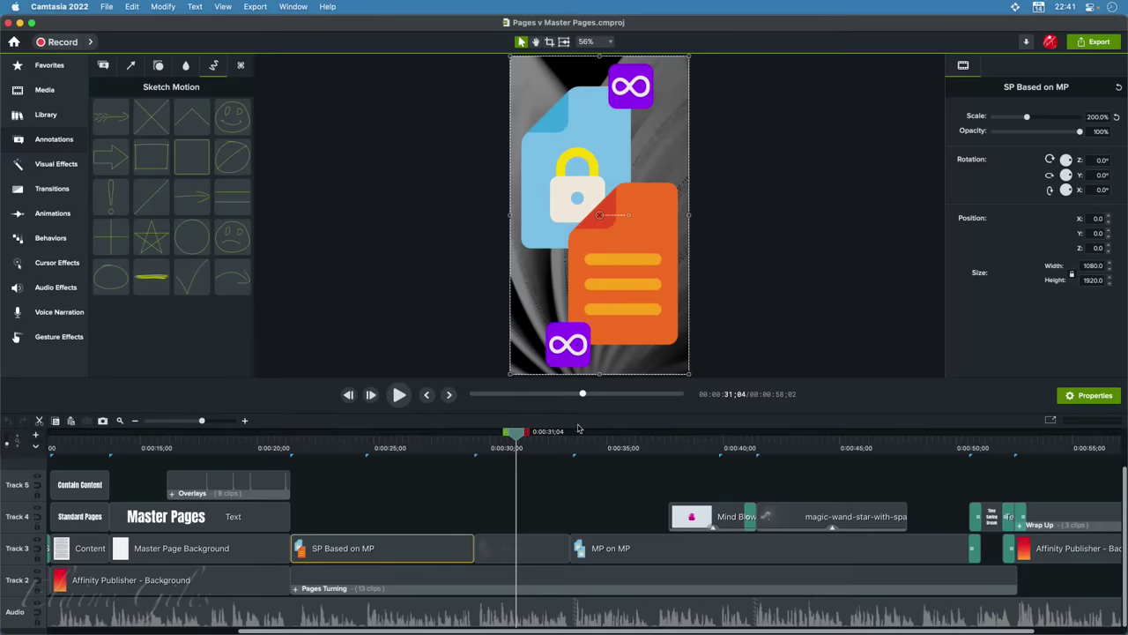
click(597, 449)
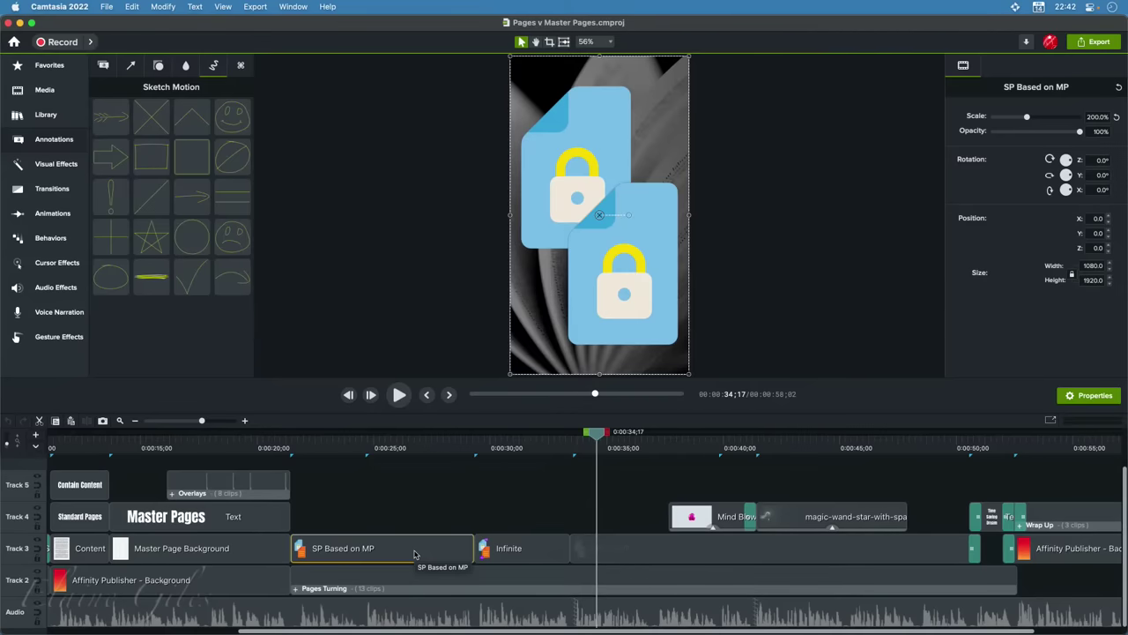
click(445, 447)
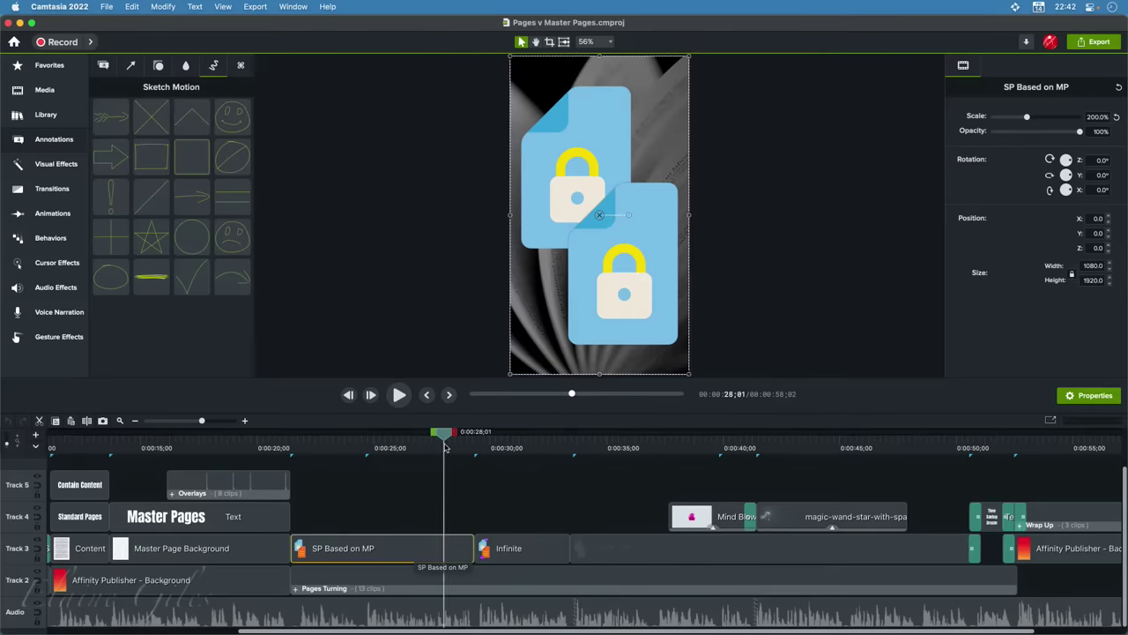
click(516, 449)
click(630, 449)
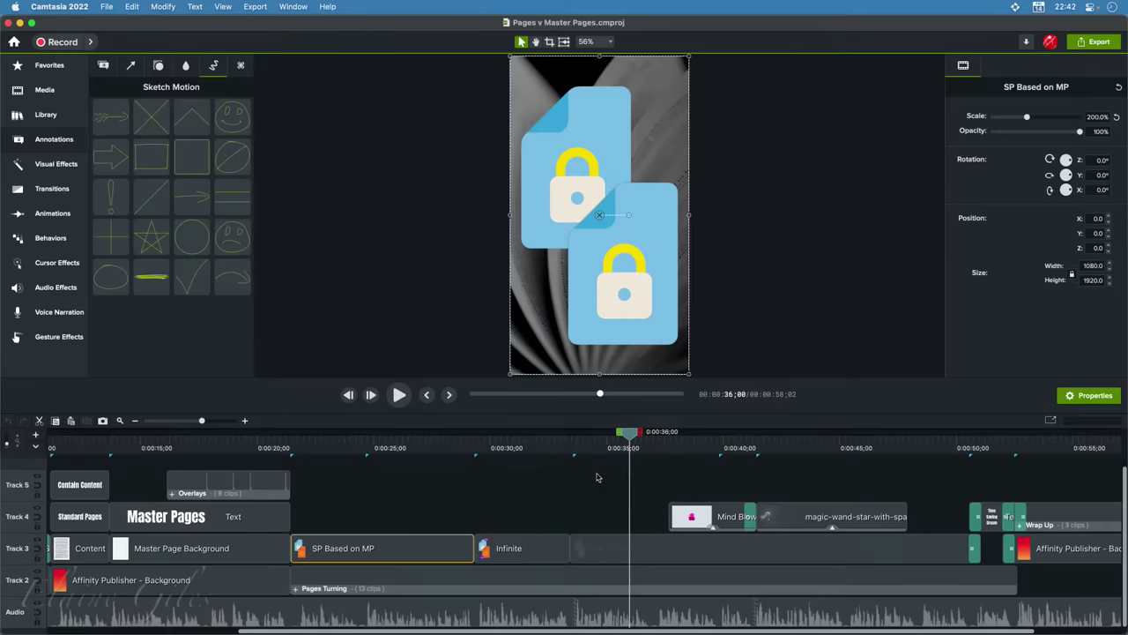
key(super+space)
text(des)
Launch Affinity Designer 2 and fit the whole page in view with Cmd+0
key(Return)
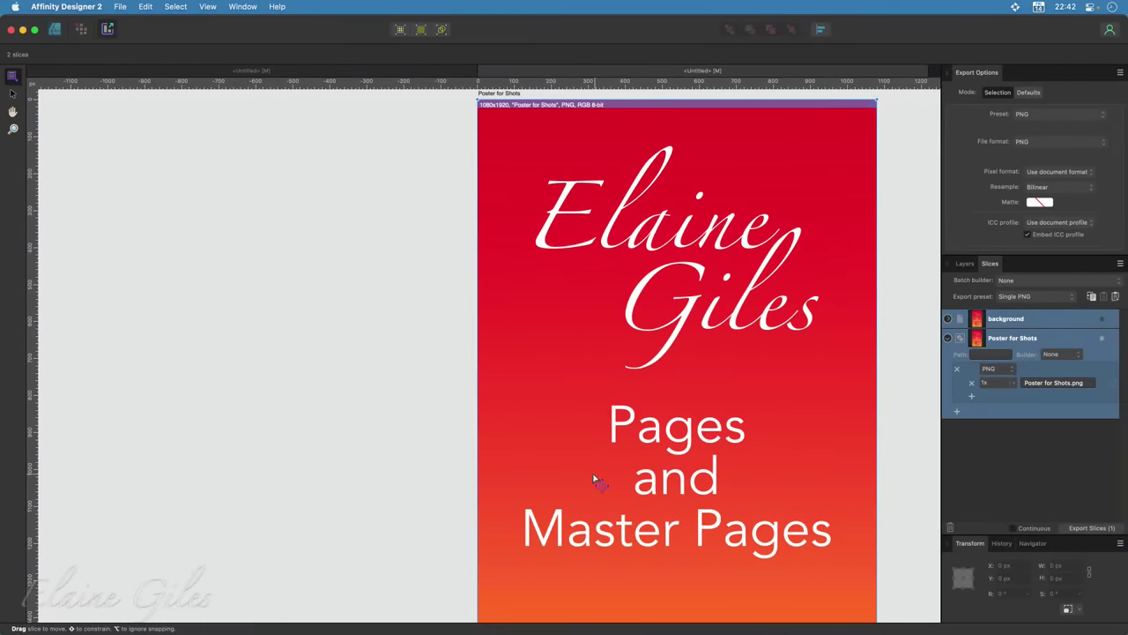
key(super+0)
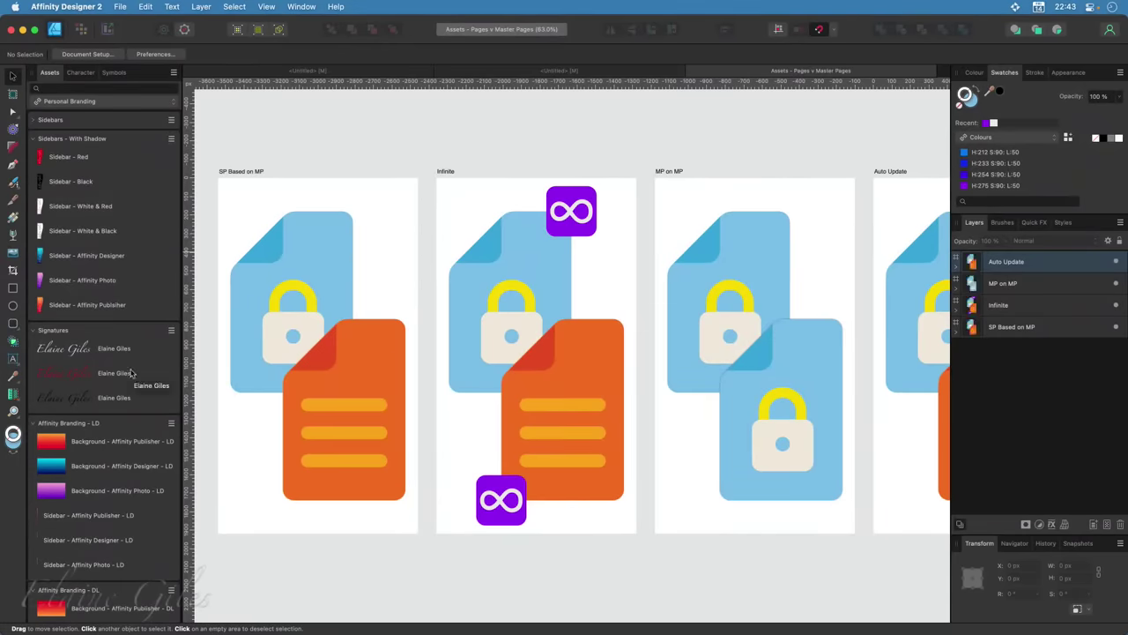
key(super+0)
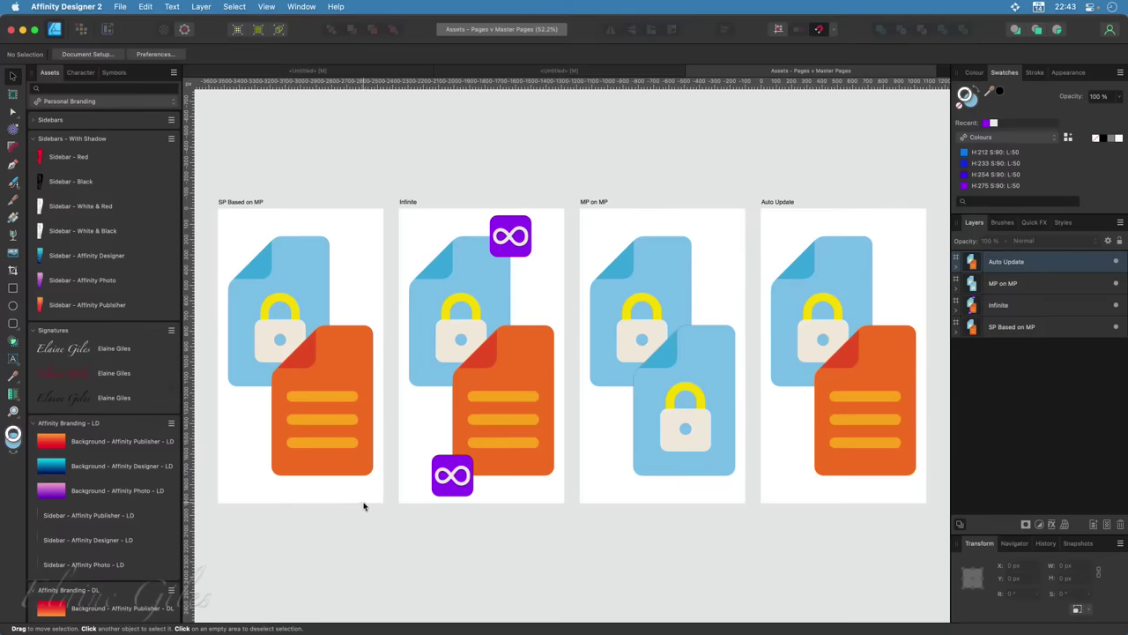
click(301, 351)
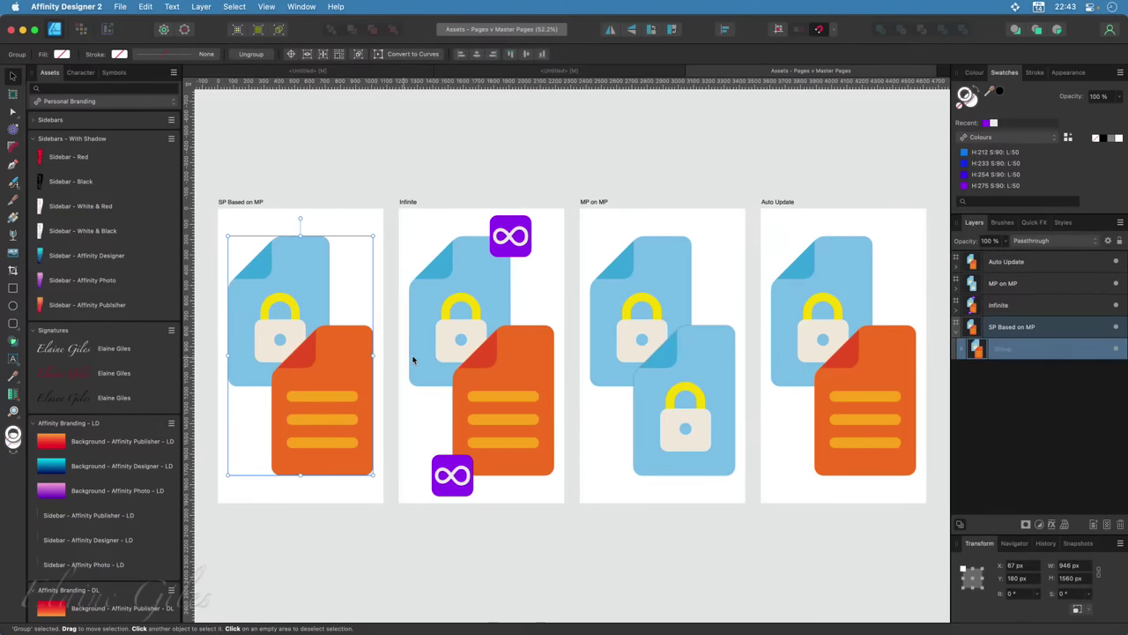
click(476, 354)
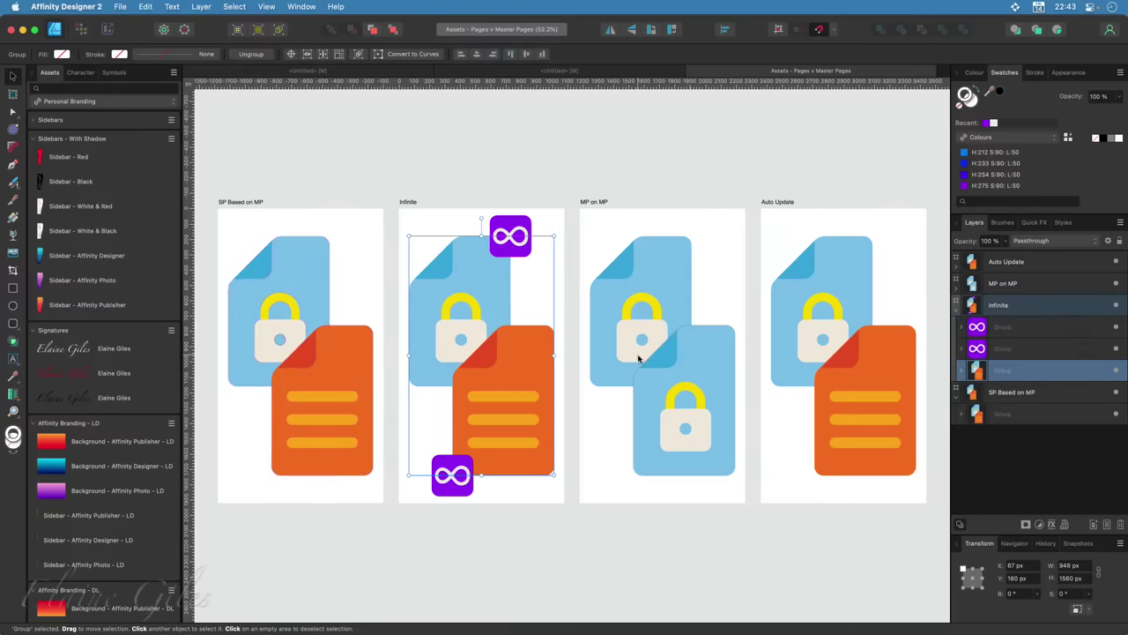
click(672, 351)
click(818, 327)
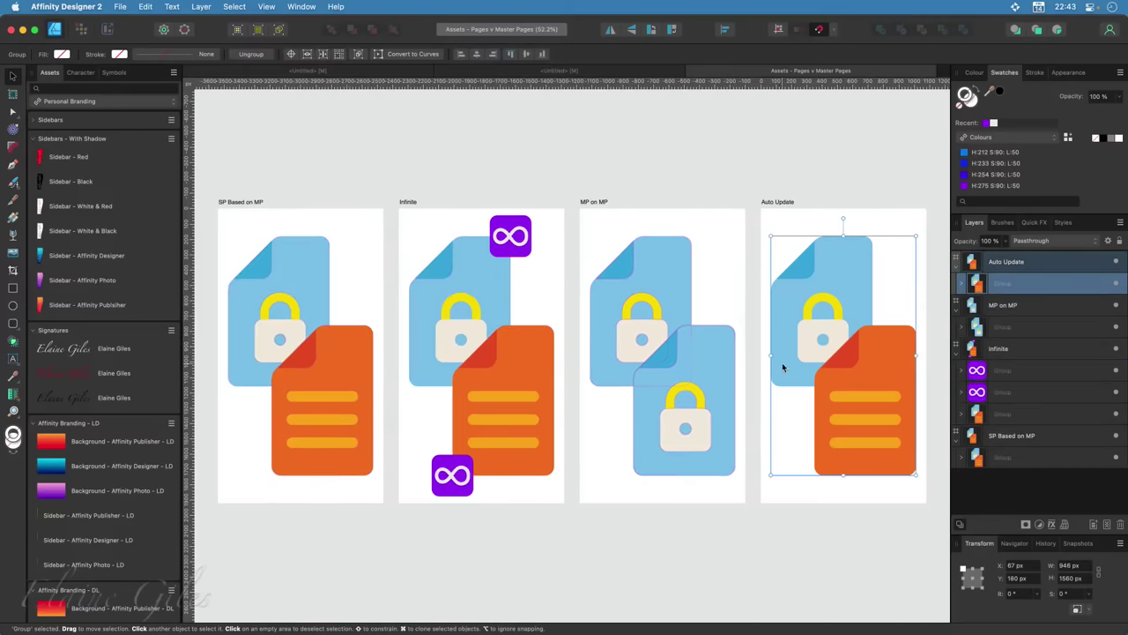
click(505, 250)
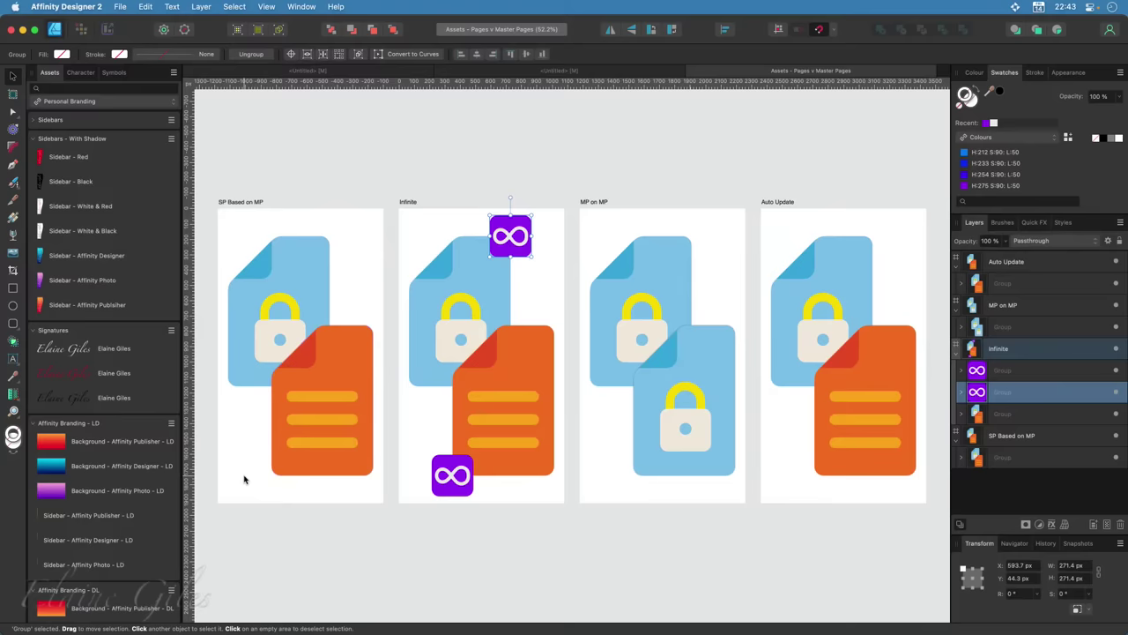
click(955, 269)
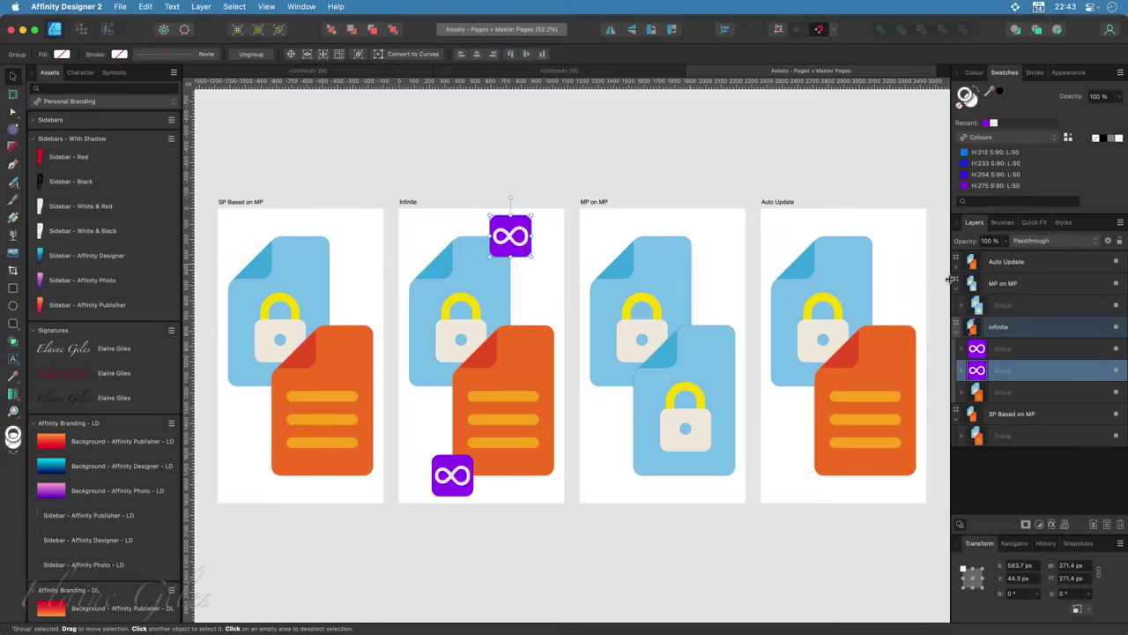
click(955, 291)
click(956, 313)
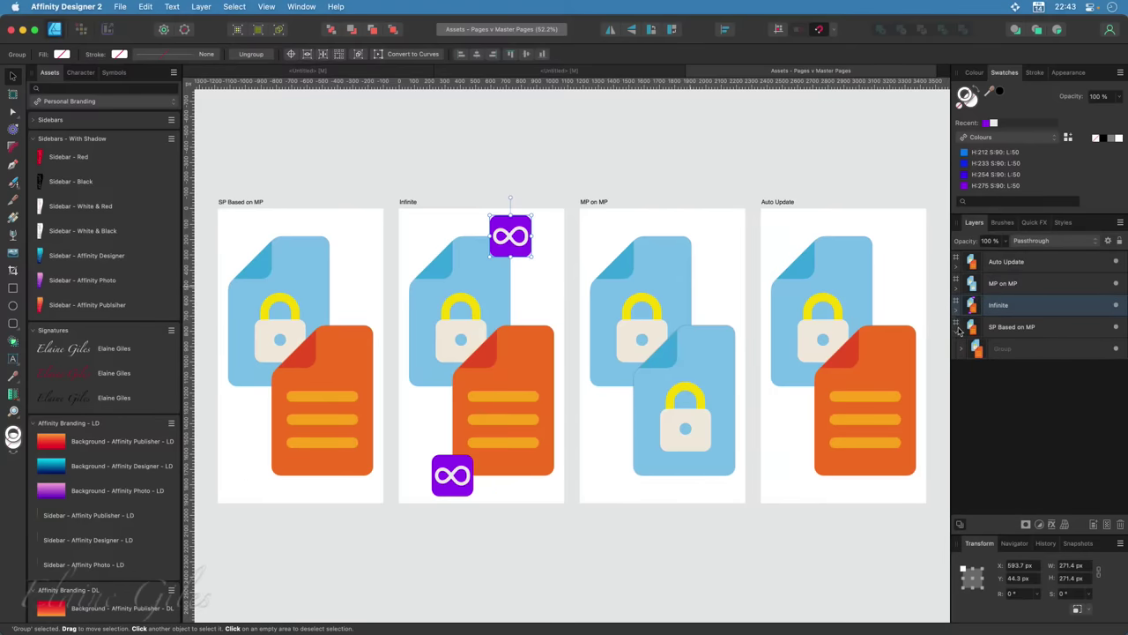
click(957, 333)
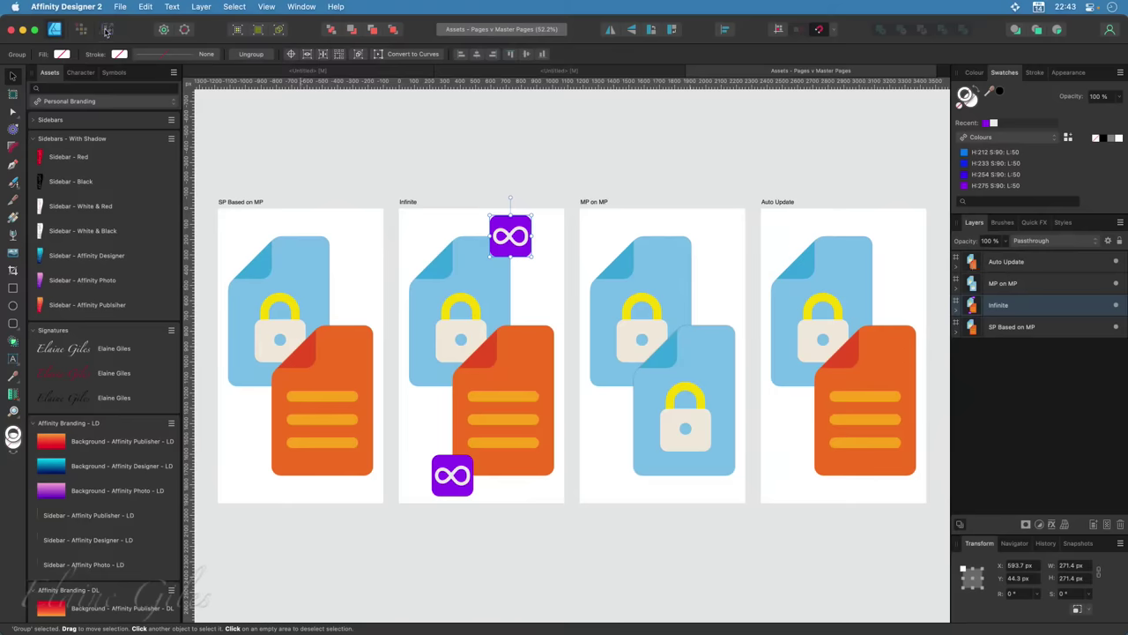
Inspect the Auto Update slice's export settings in the Export persona
key(super+3)
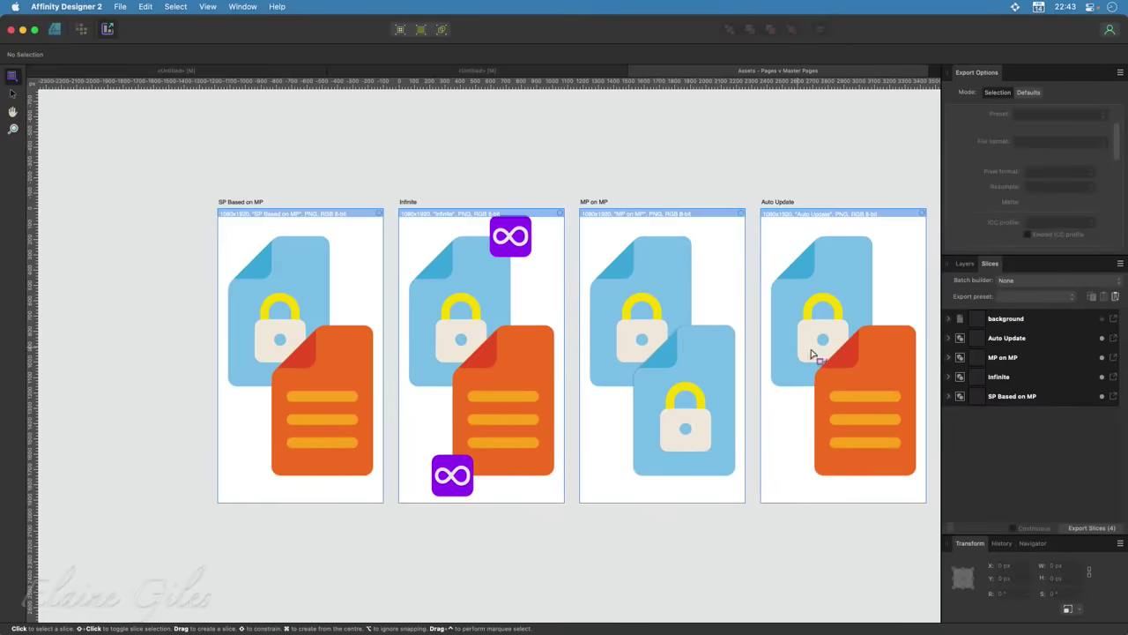
click(948, 339)
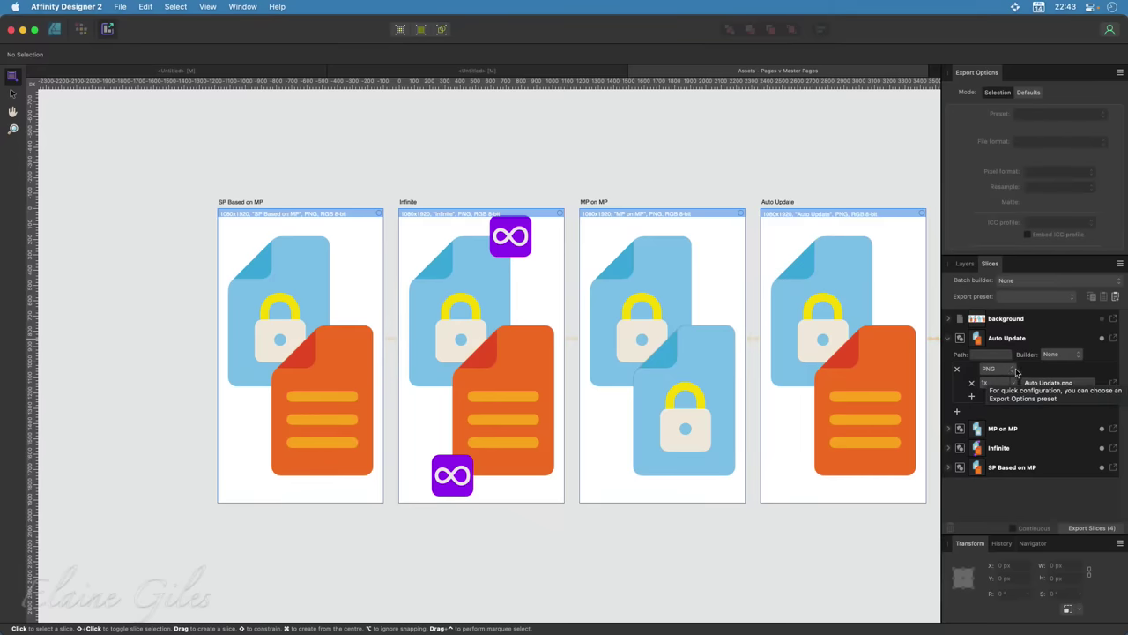
click(949, 339)
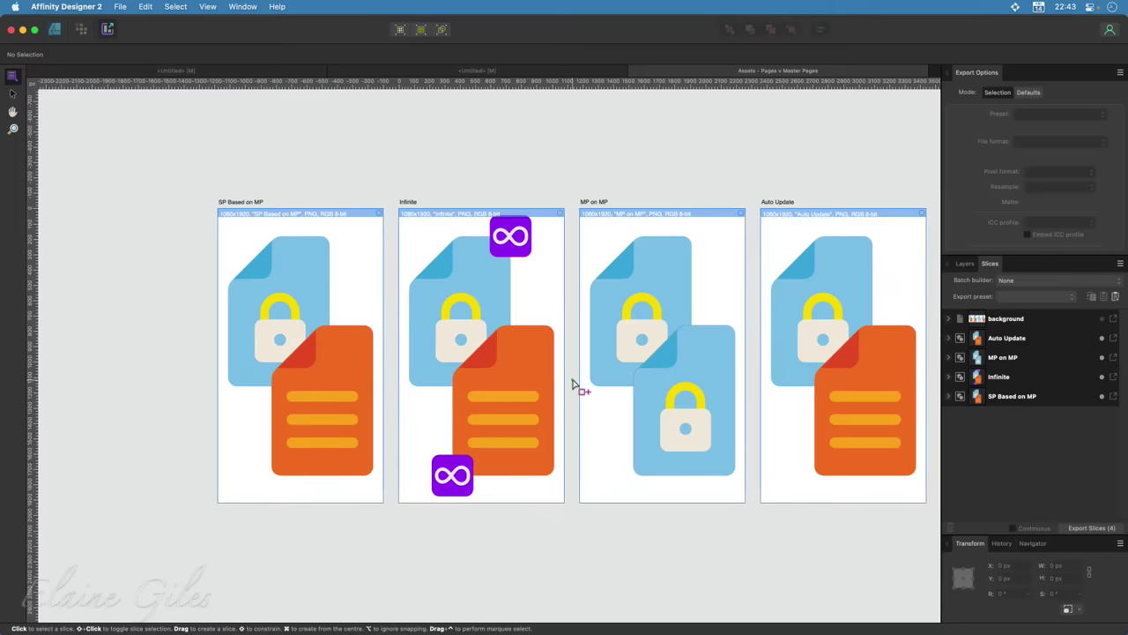
Back in the Designer persona, start a new document offering the 1080 × 1920 px Story Post preset
click(55, 31)
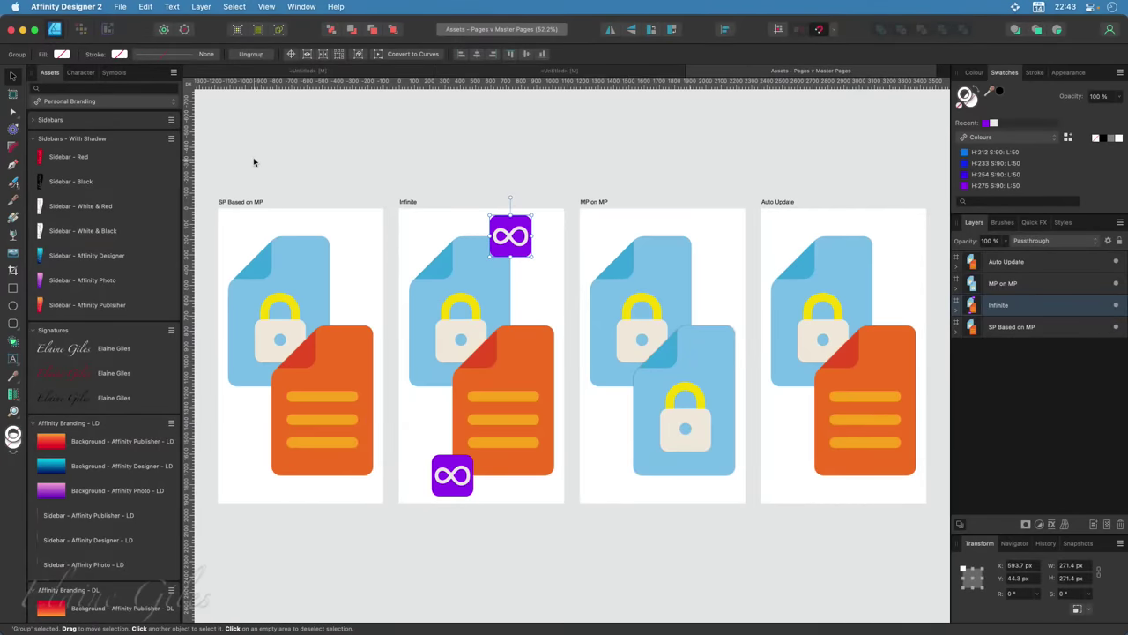
click(119, 6)
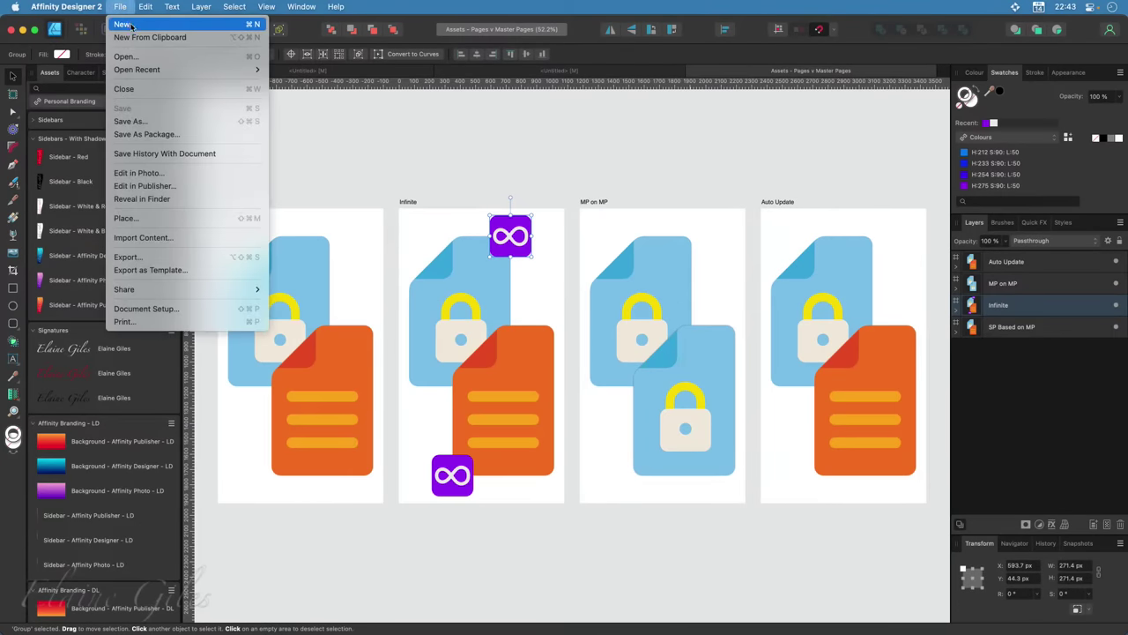
click(130, 25)
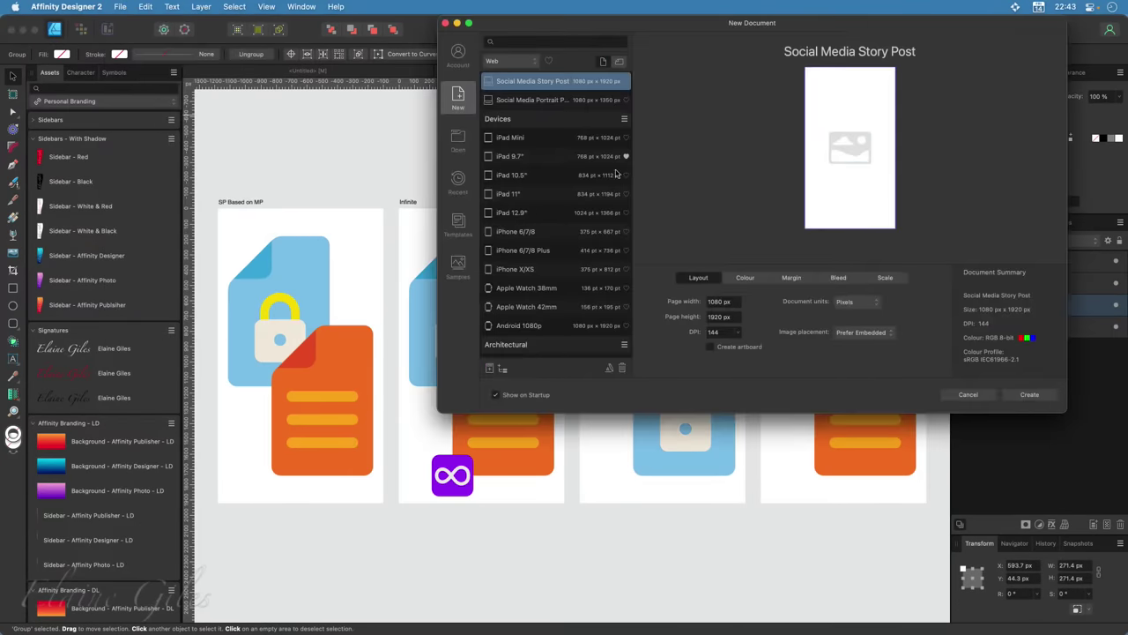
Centre the New Document dialog, browse its presets, and close it without creating a document
drag(669, 26, 477, 133)
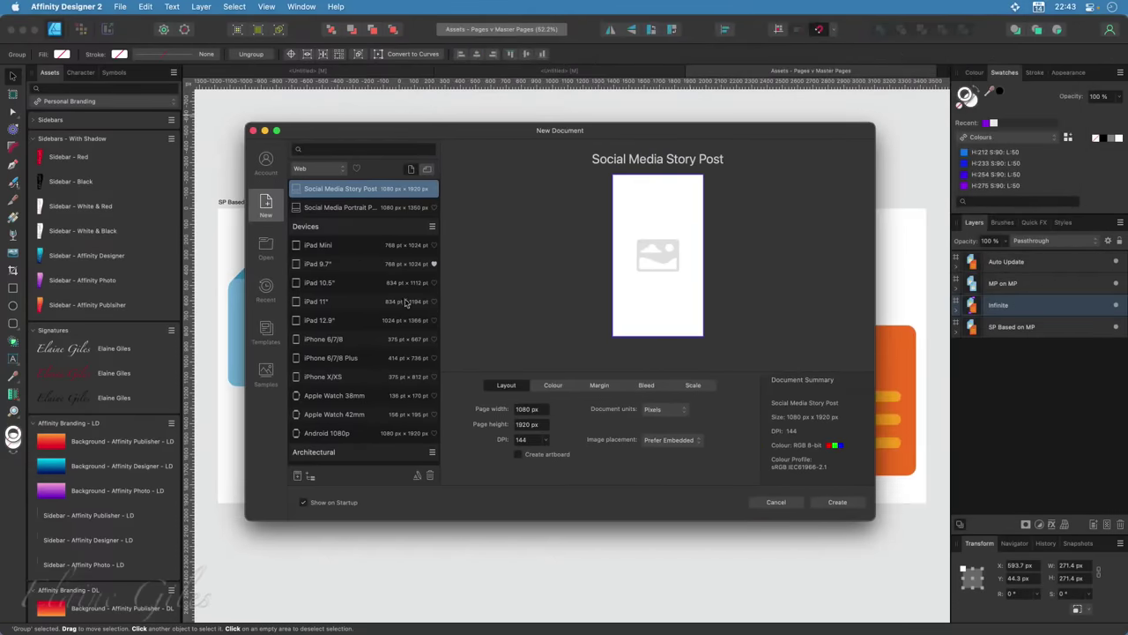
scroll(353, 303, up, 10)
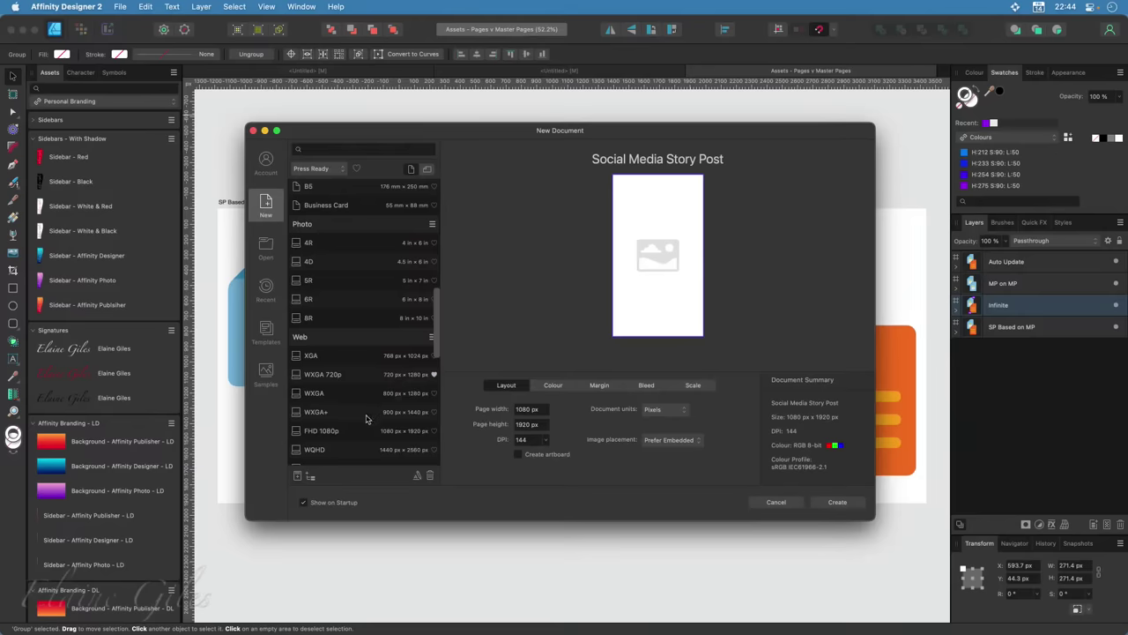
scroll(364, 421, down, 2)
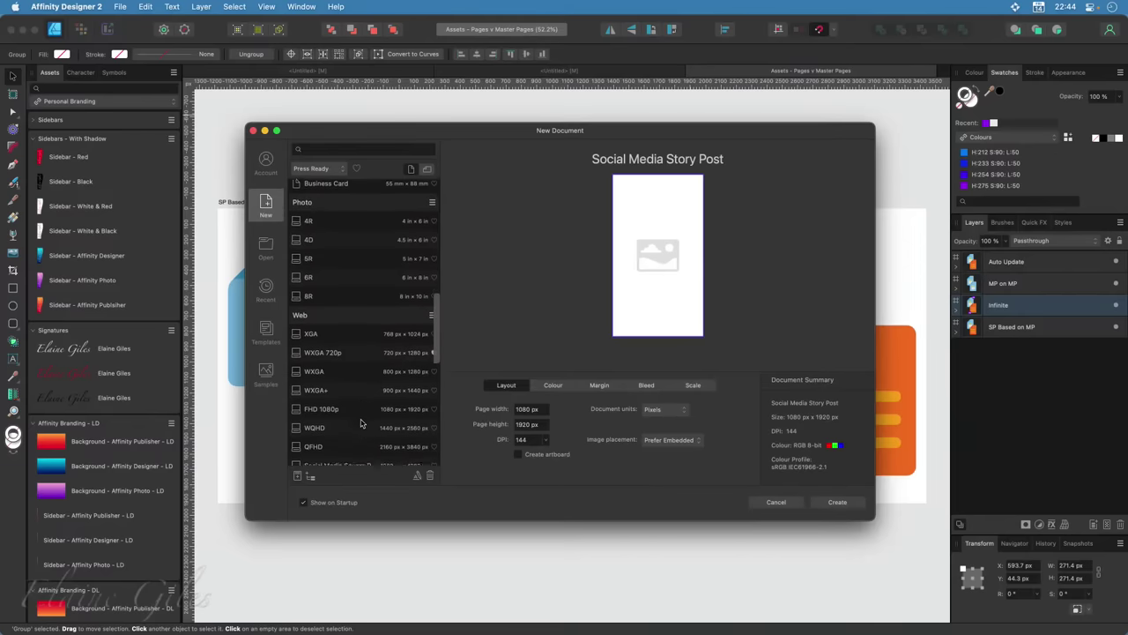
scroll(360, 423, down, 4)
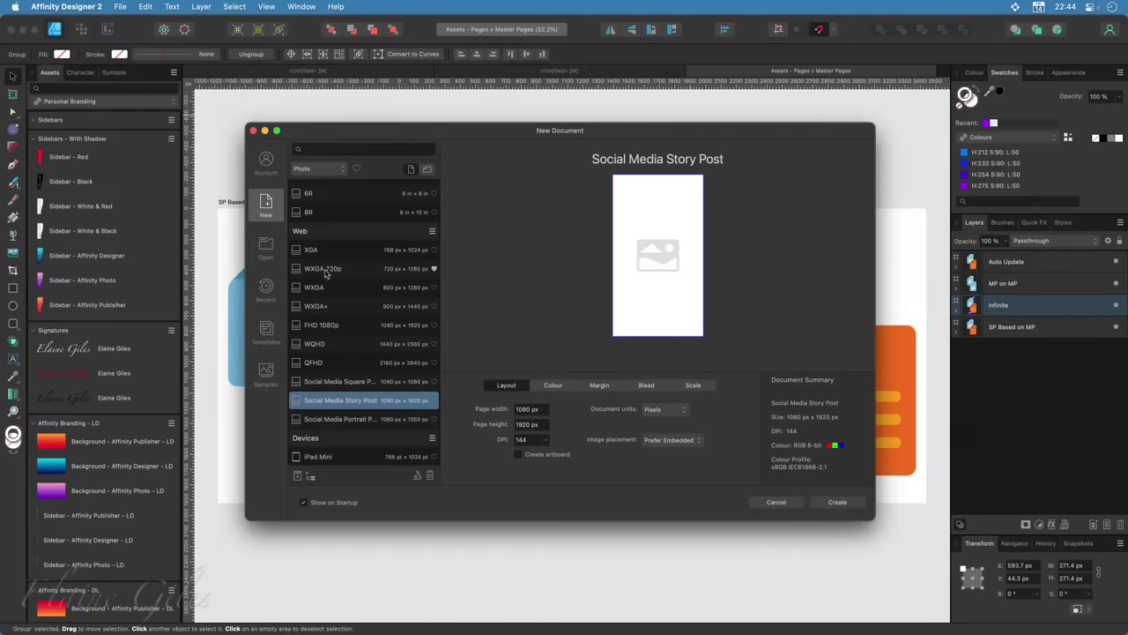
click(253, 130)
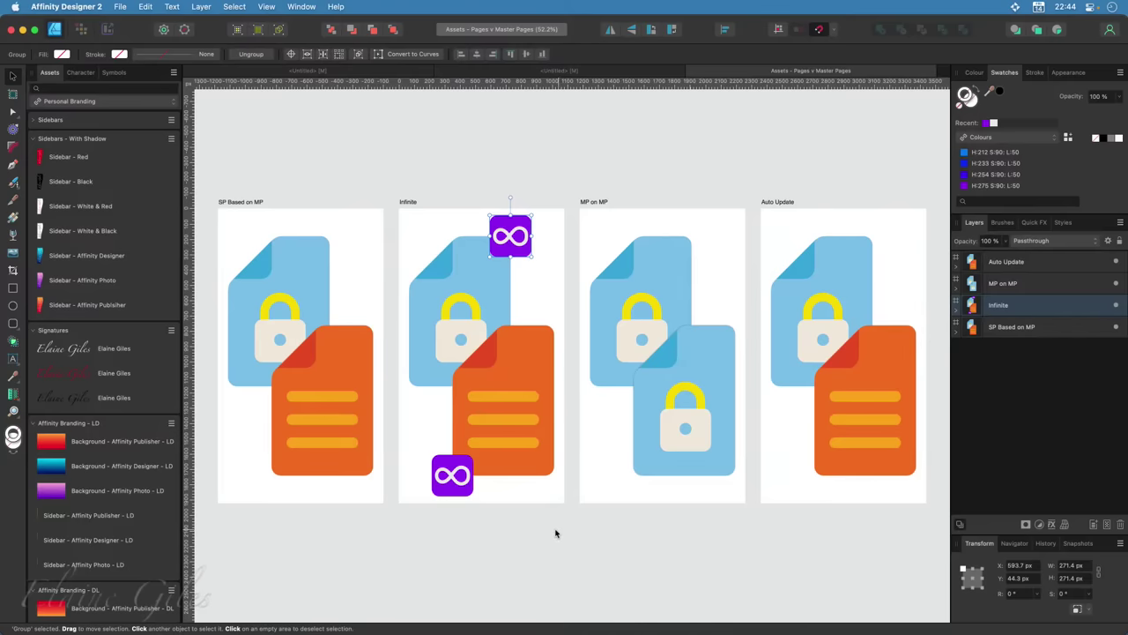
Create an untitled document from the YouTube Posters template in the YouTube templates folder
scroll(130, 498, down, 5)
scroll(130, 499, down, 4)
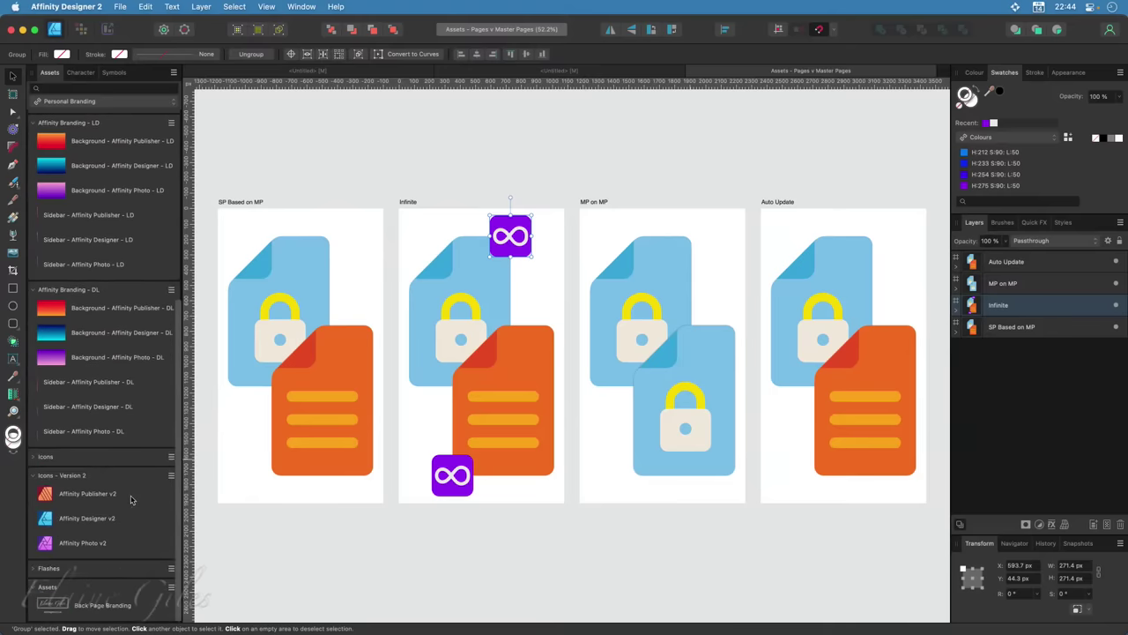
scroll(131, 499, up, 7)
scroll(131, 499, up, 3)
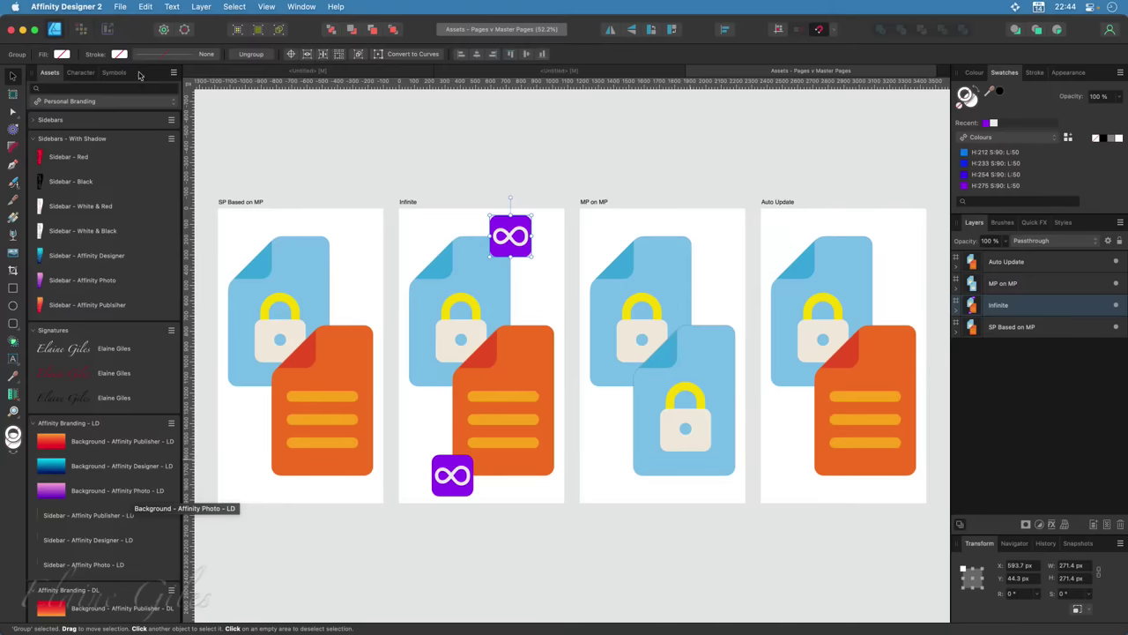
click(124, 8)
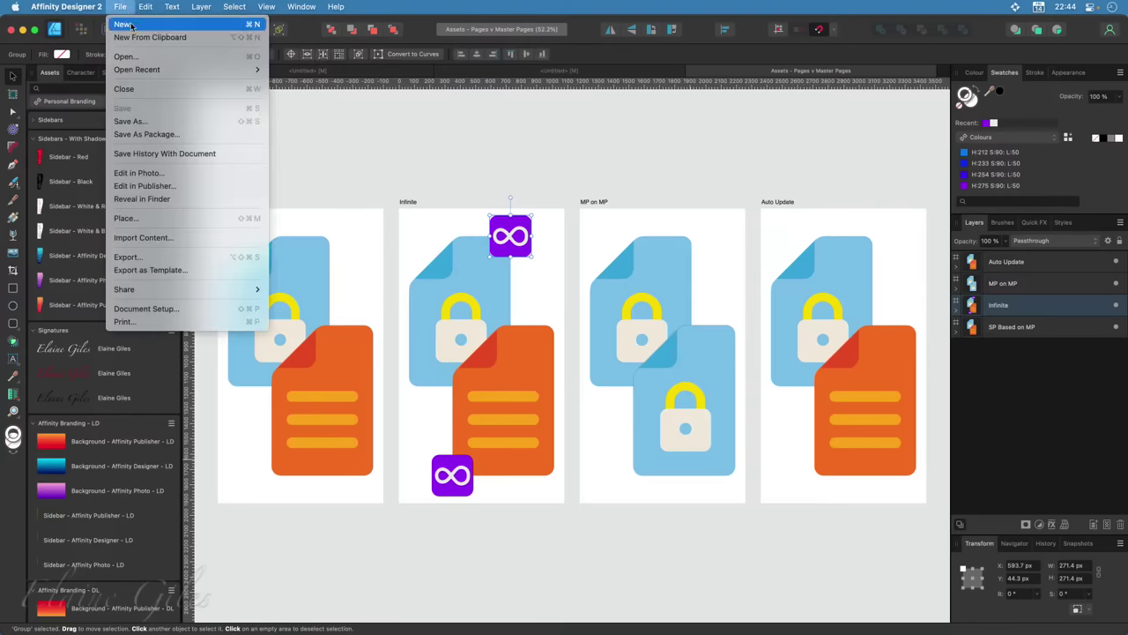
click(130, 24)
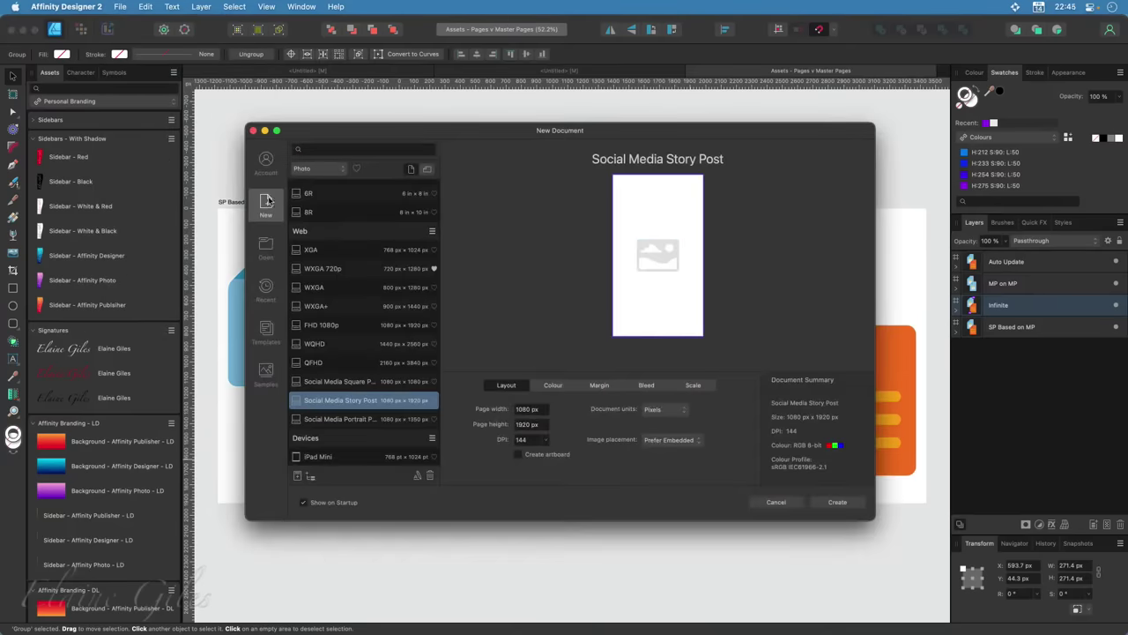
click(267, 333)
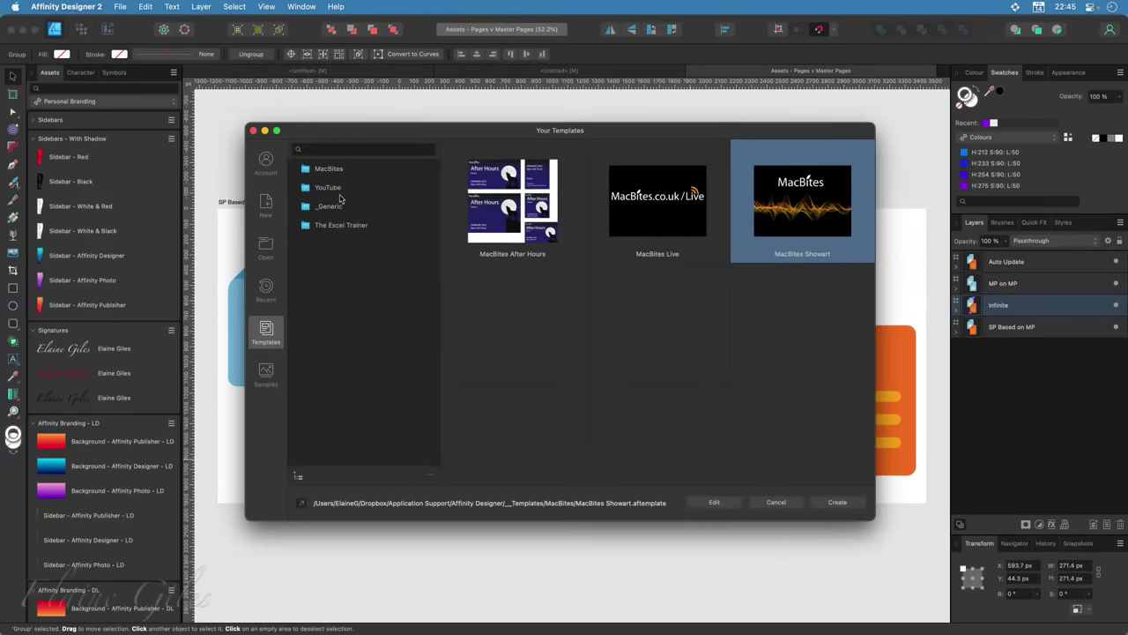
click(341, 190)
click(663, 203)
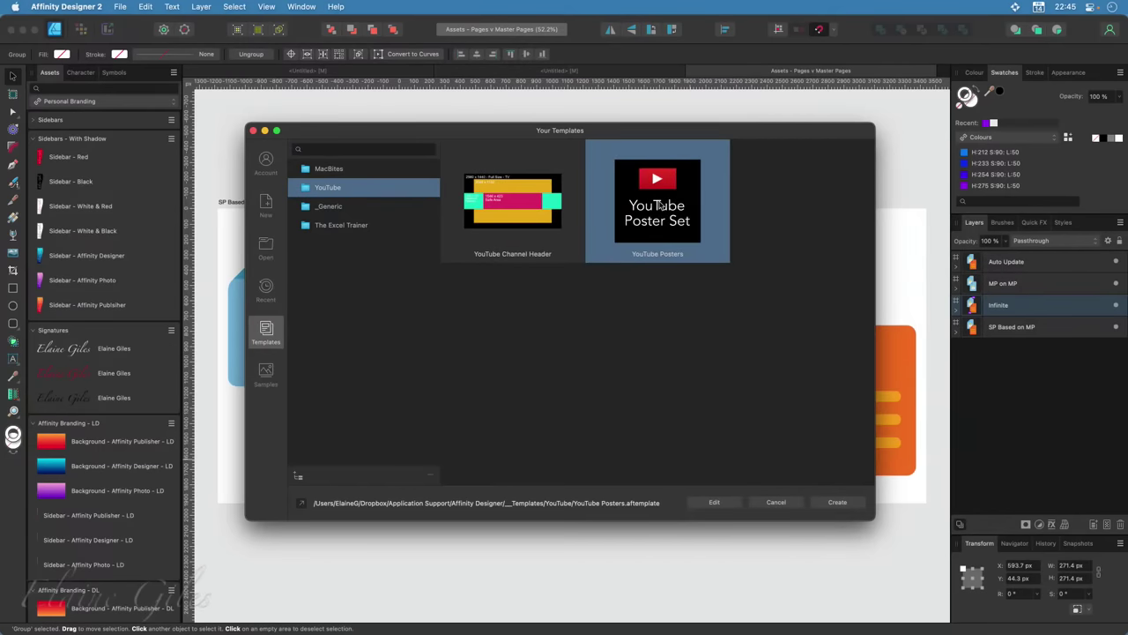
double_click(659, 205)
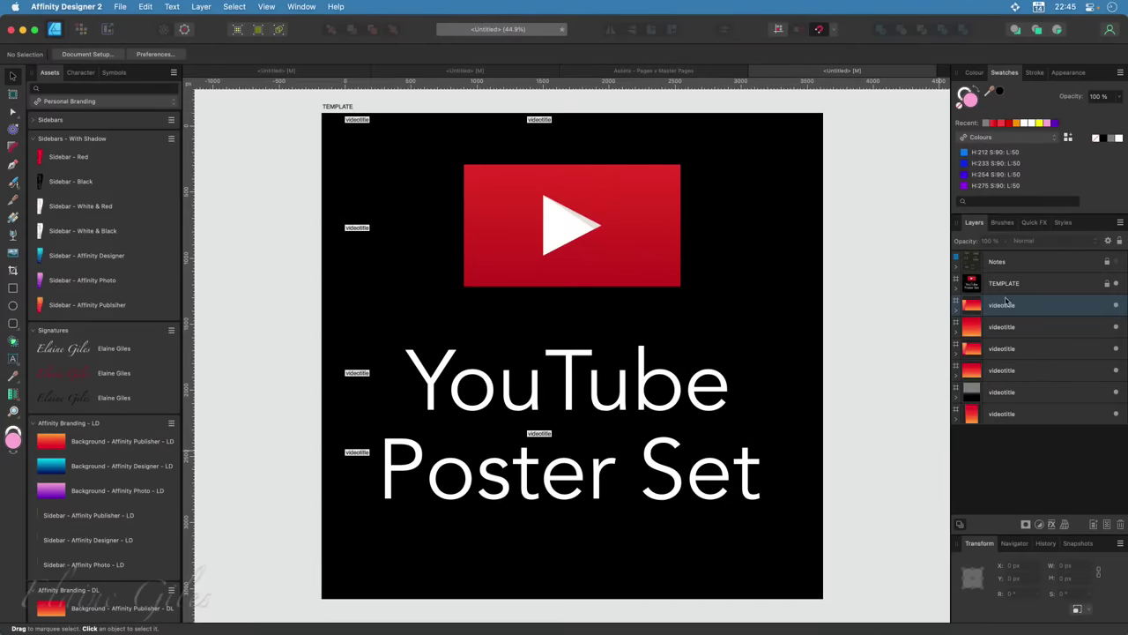
Delete the TEMPLATE artboard together with its contents
click(1027, 284)
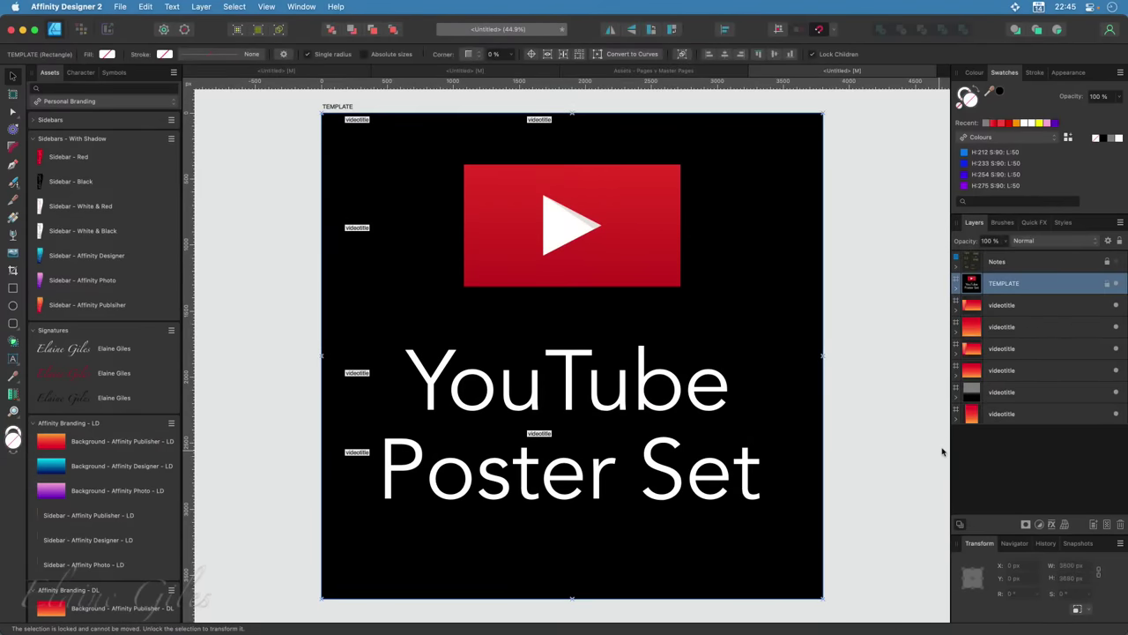
key(Delete)
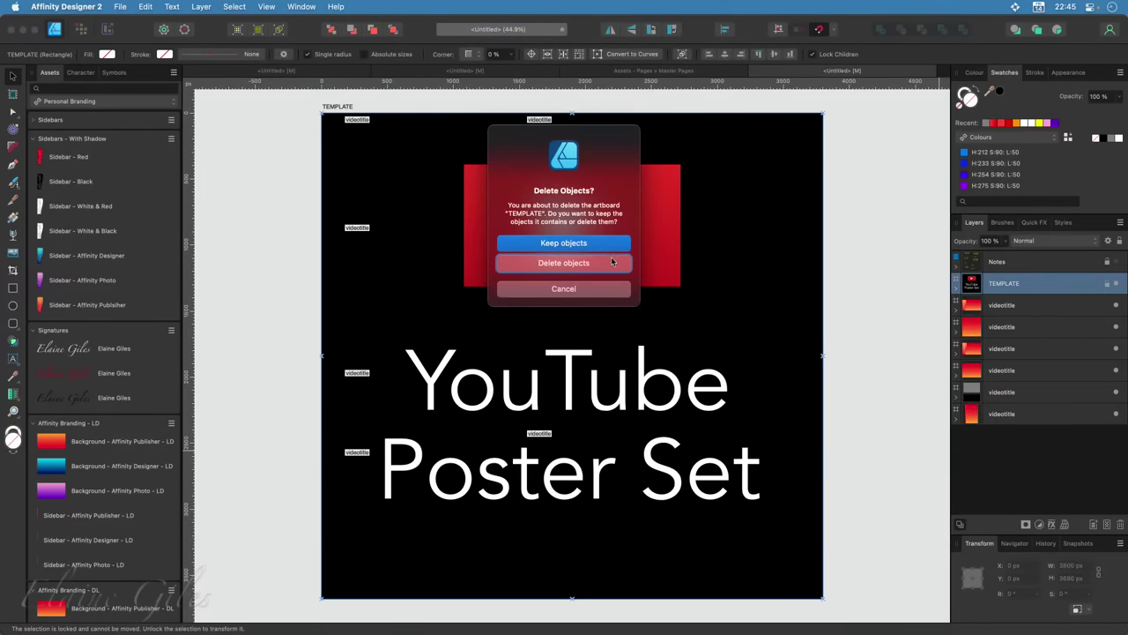
click(611, 261)
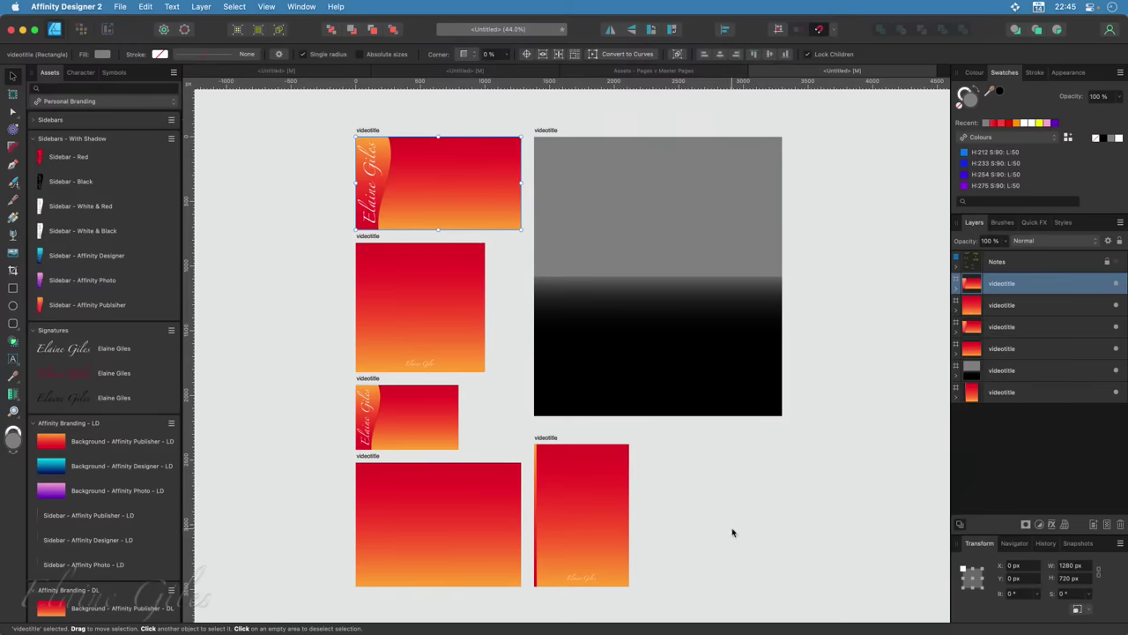
Review the videotitle slice's export formats in the Export persona, then return to the Designer persona
click(108, 31)
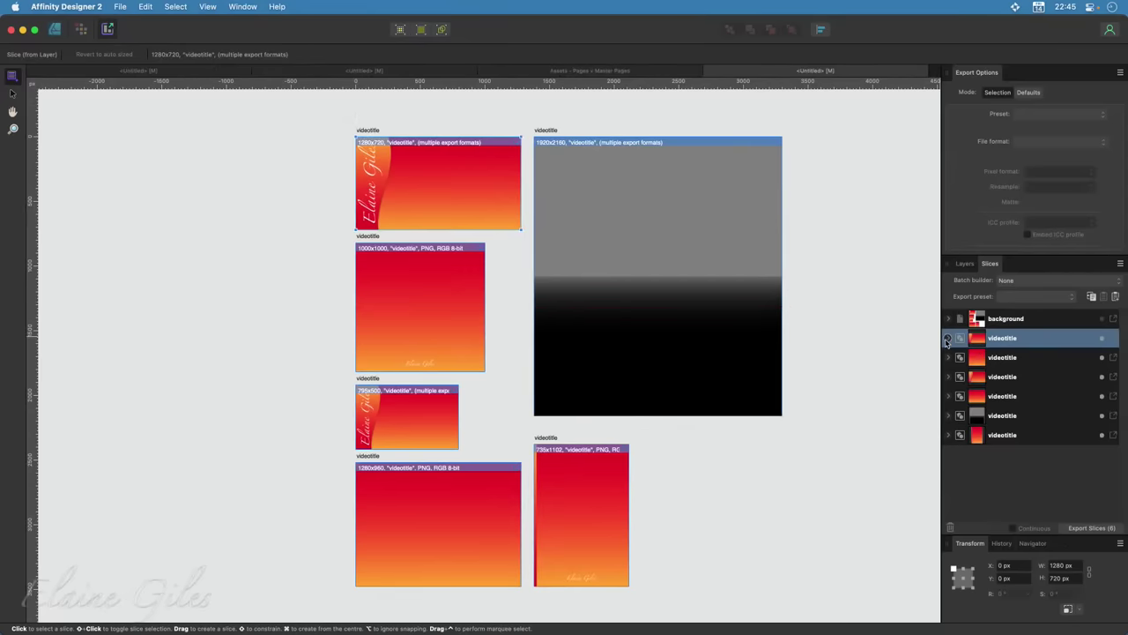
click(947, 339)
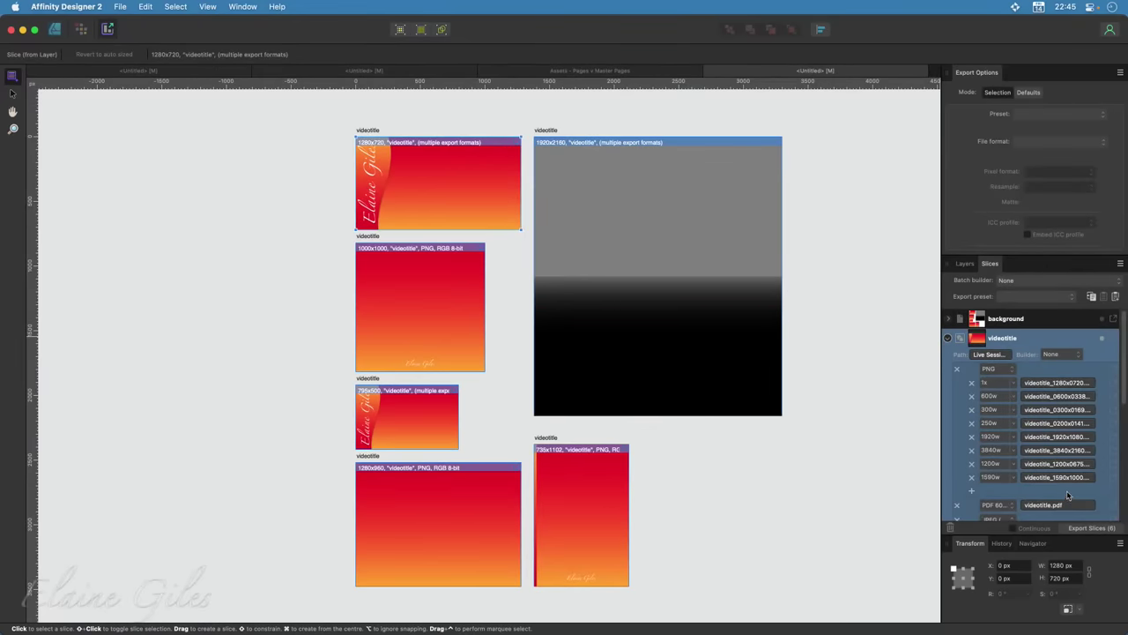
scroll(1068, 497, down, 2)
scroll(1067, 496, up, 2)
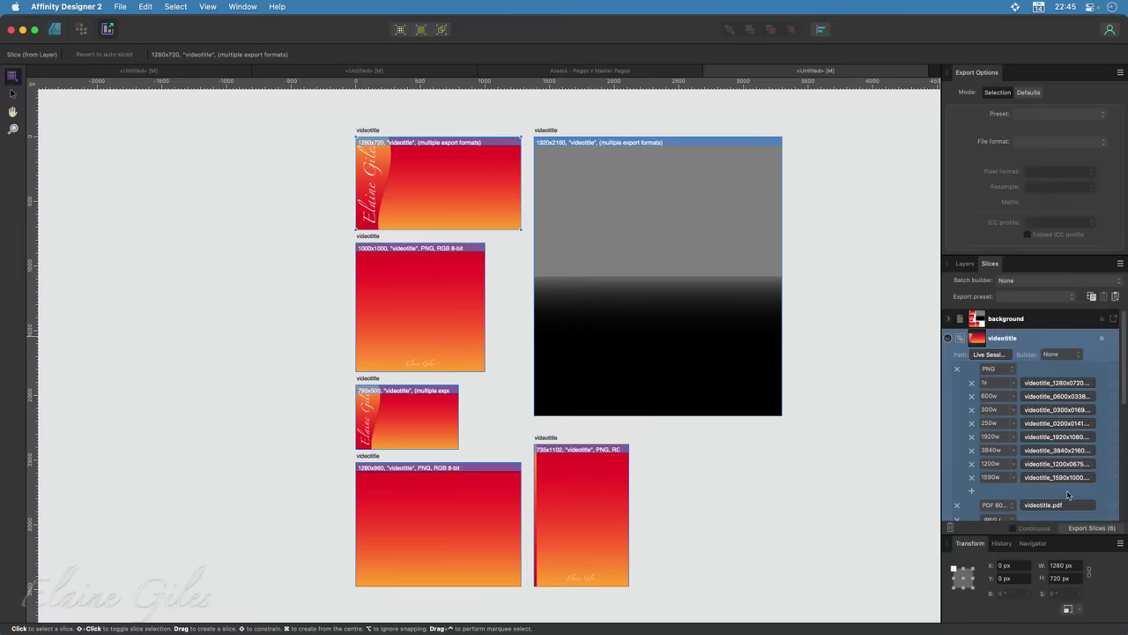
click(947, 339)
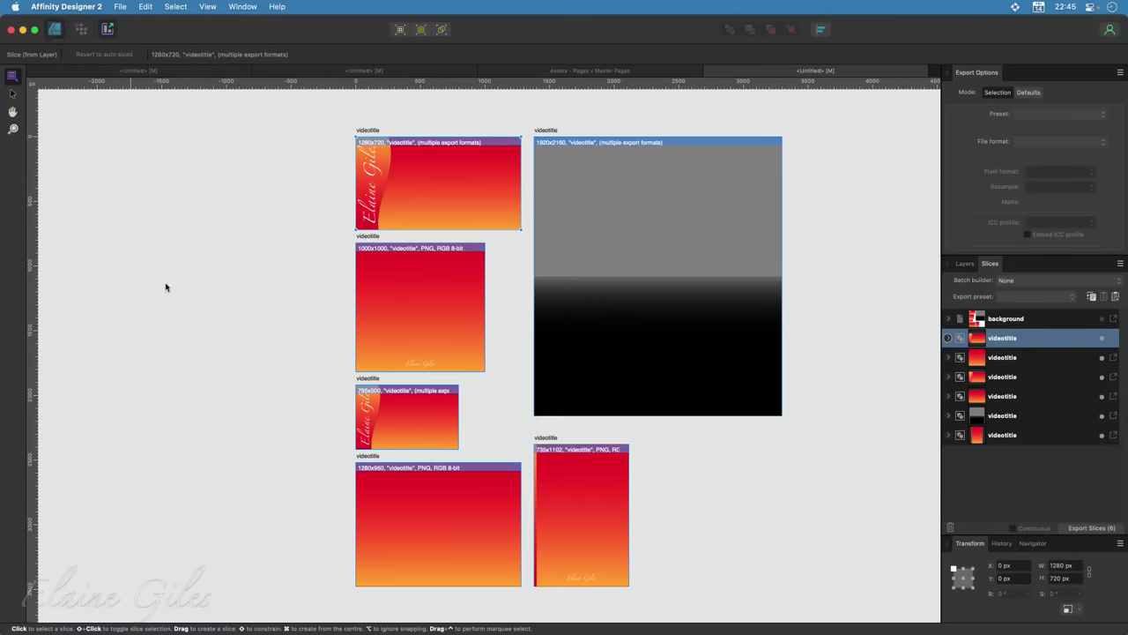
key(super+1)
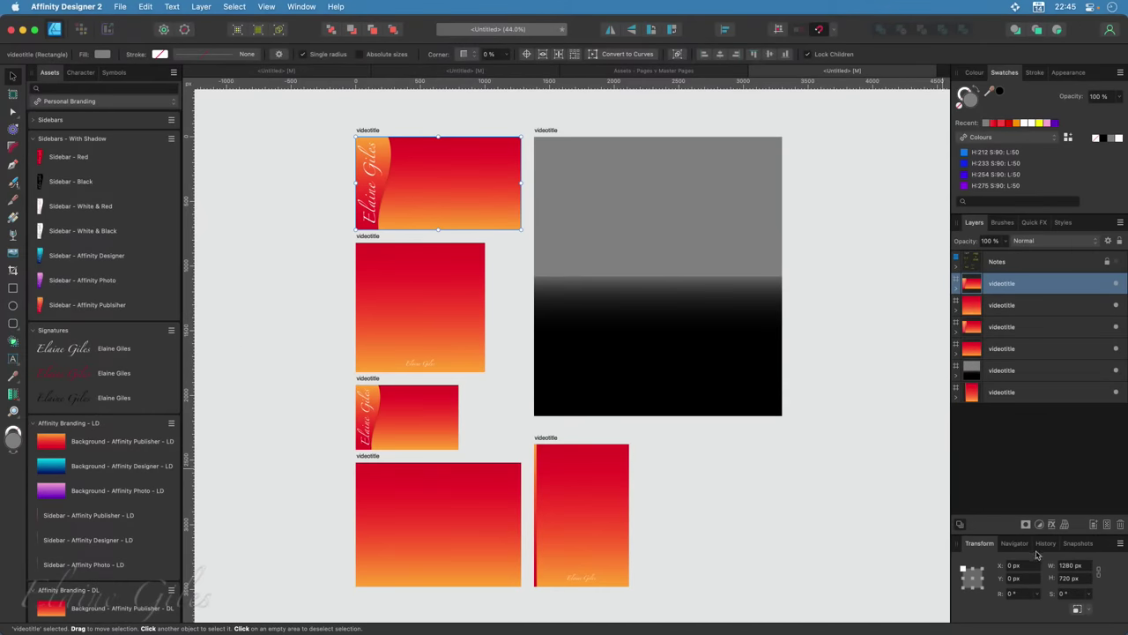
Restore the blue Affinity Designer snapshot from the Snapshots panel
click(1078, 543)
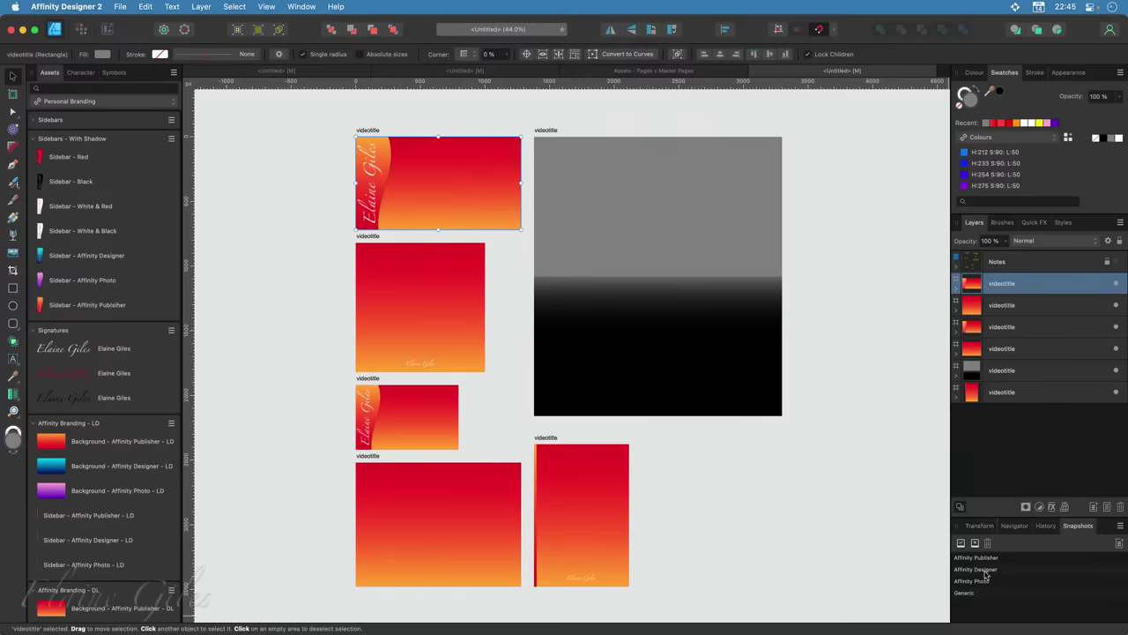
click(973, 571)
click(962, 544)
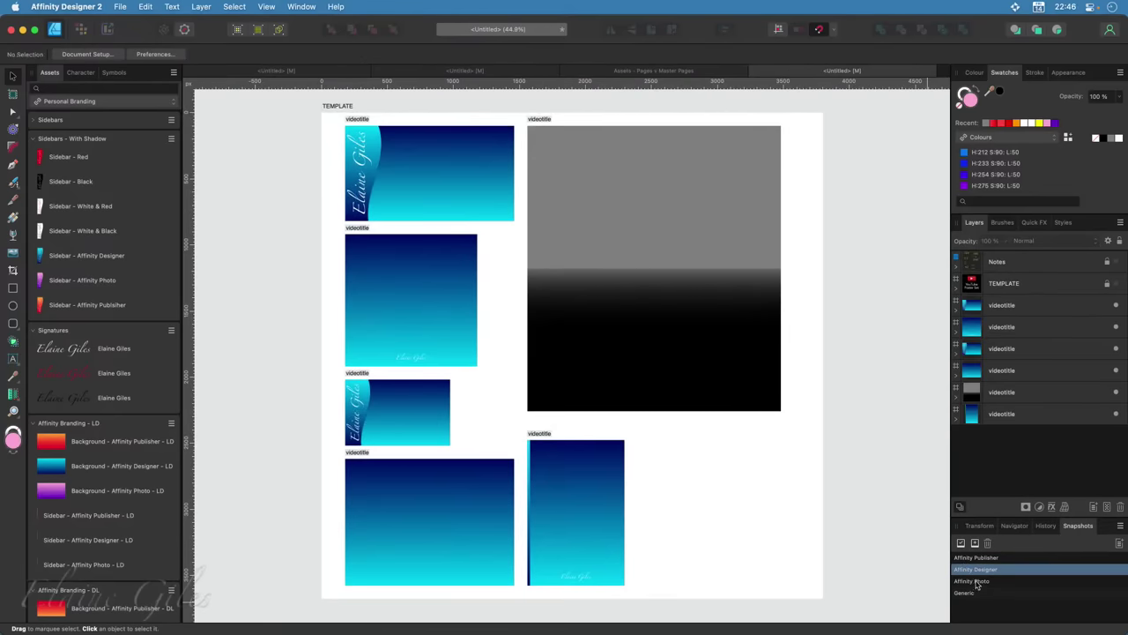
Restore the purple Affinity Photo snapshot and switch to the Pages v Master Pages document
click(973, 582)
click(962, 544)
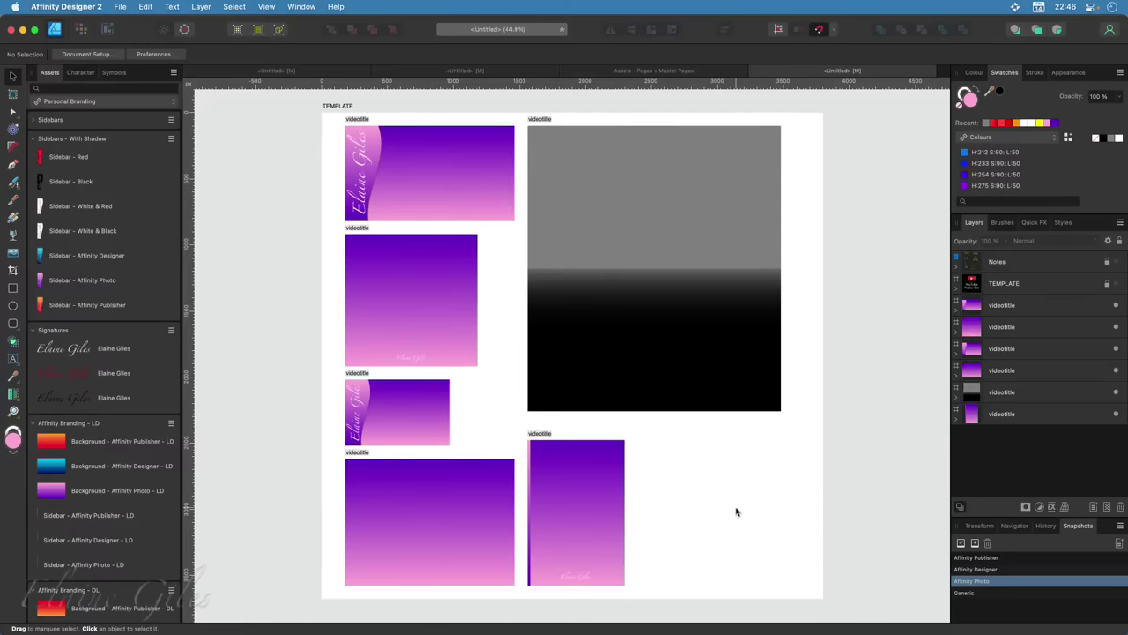
click(667, 72)
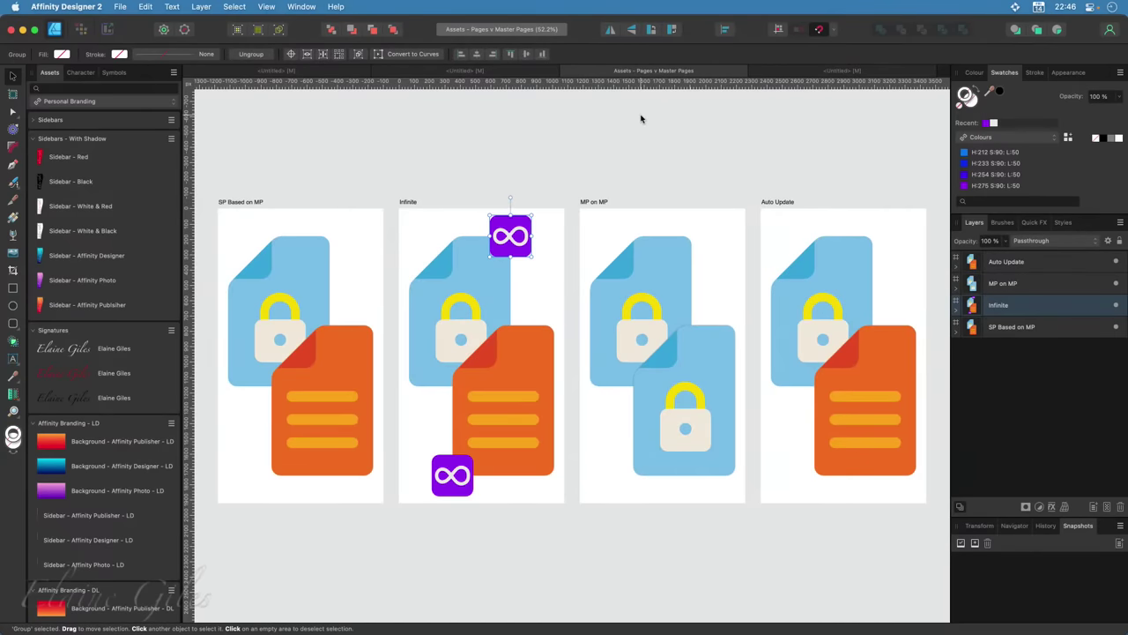
Hide Affinity Designer and select the MP on MP image in Camtasia's media bin
click(23, 29)
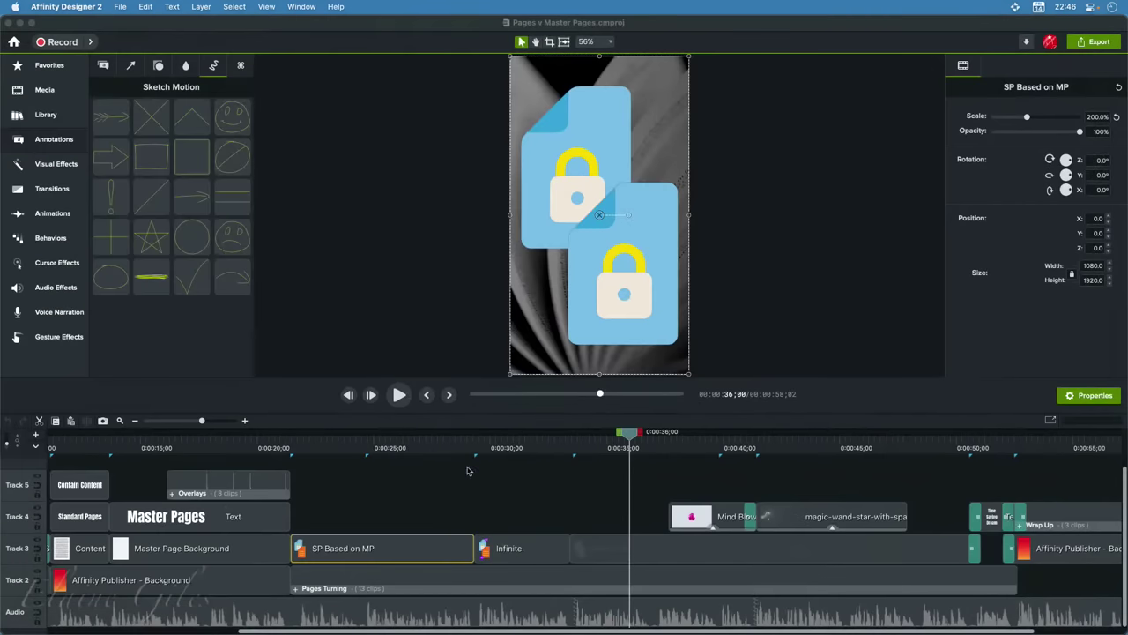
click(42, 89)
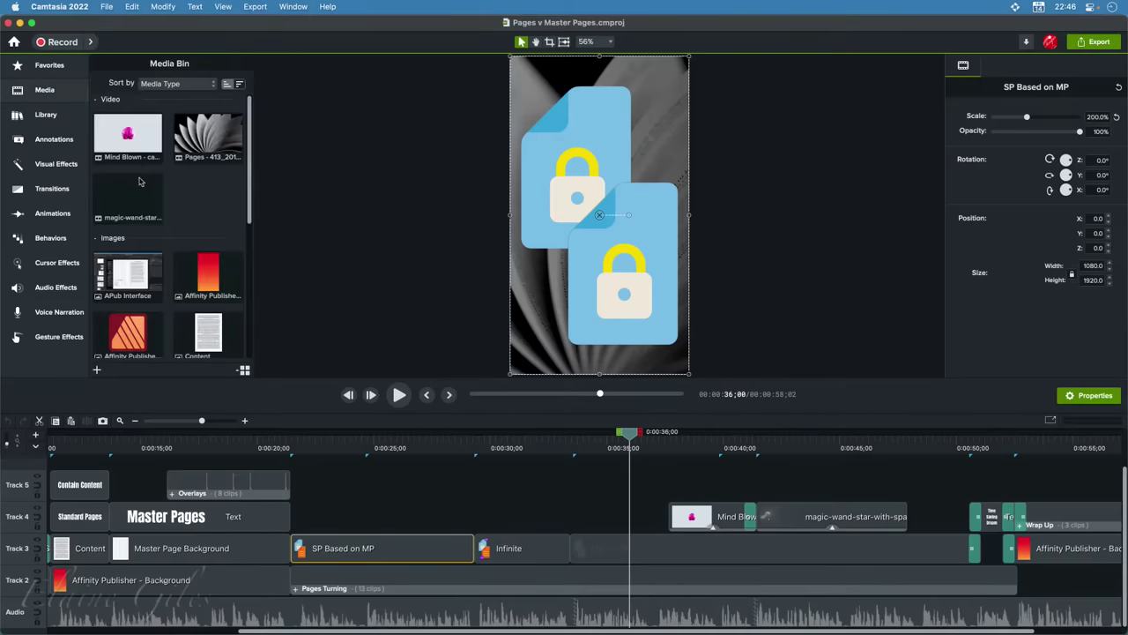
scroll(158, 235, down, 5)
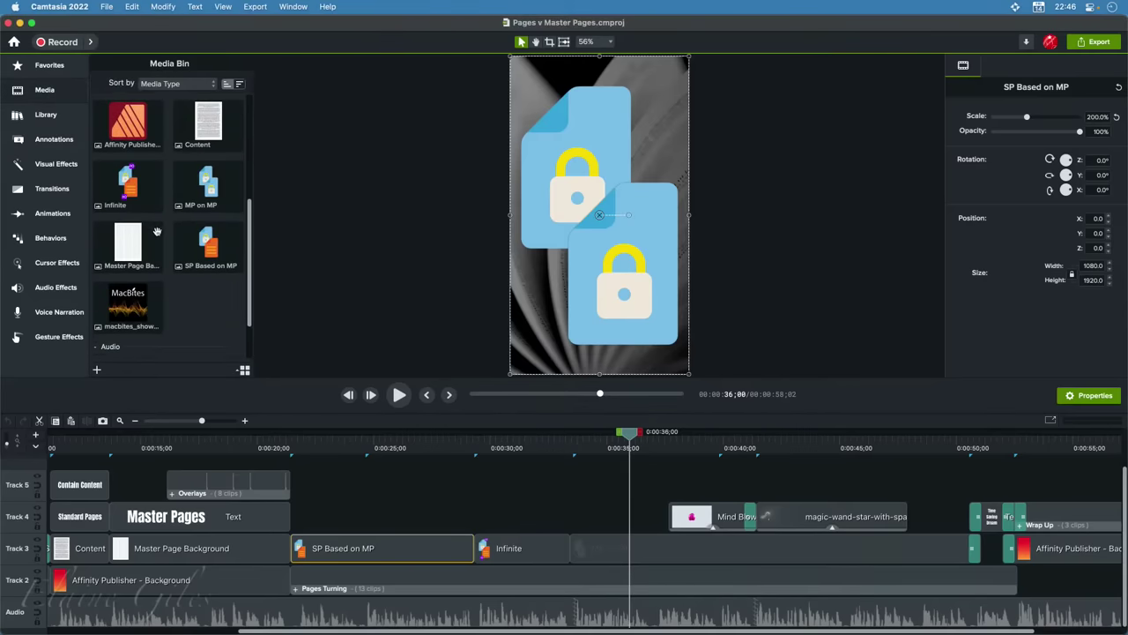
scroll(133, 181, down, 3)
click(132, 181)
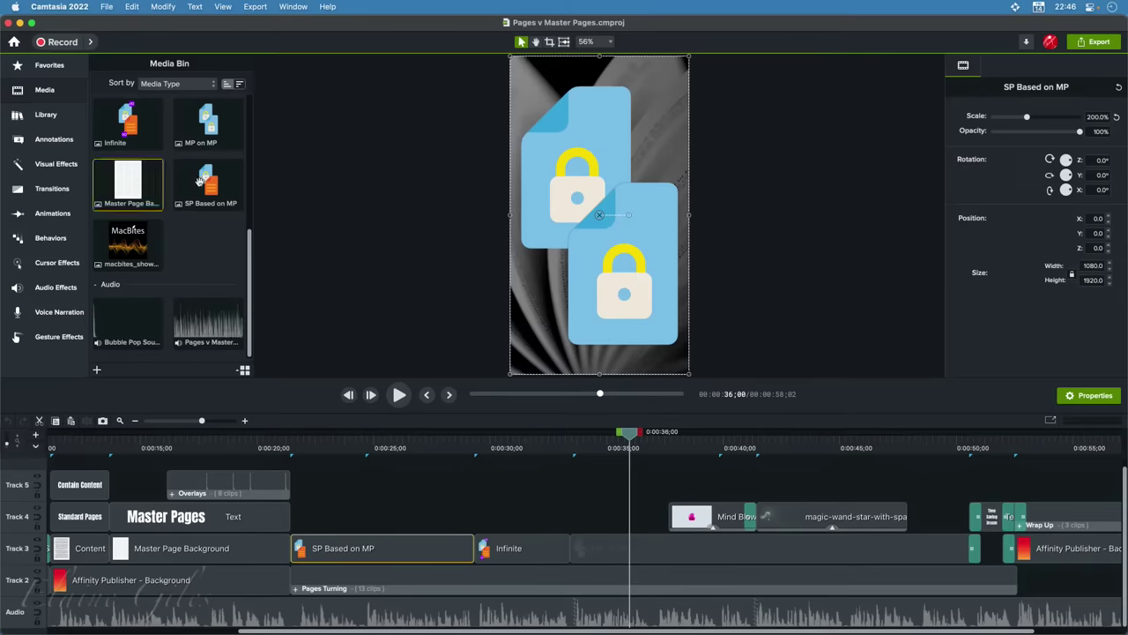
click(204, 123)
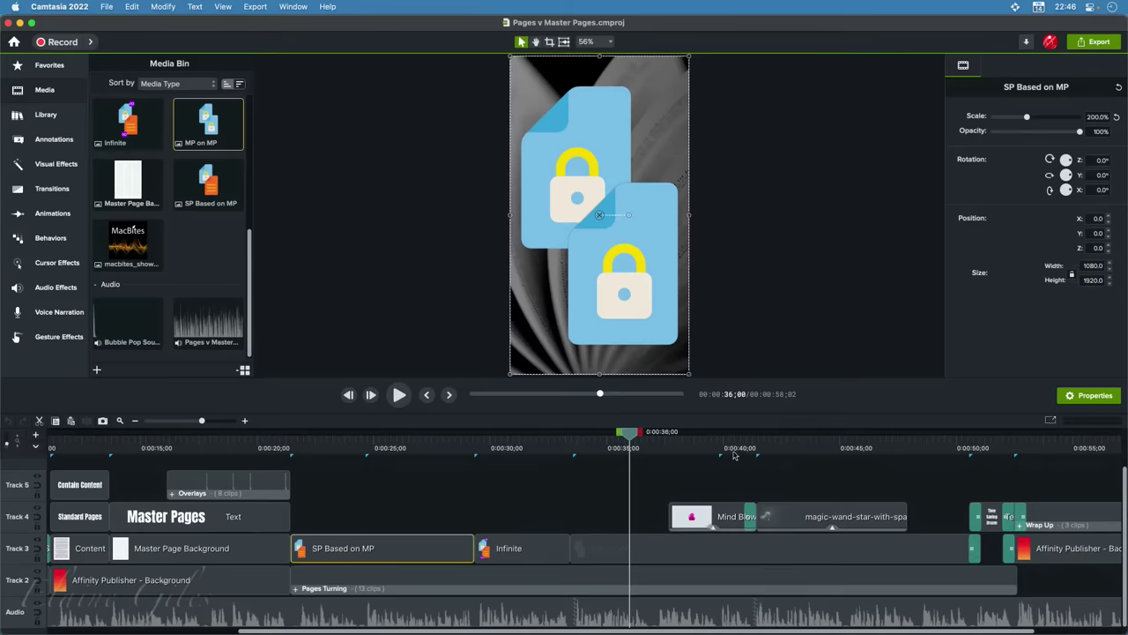
Scrub the preview from about 38 seconds through the wand animation and select the Pages Turning group
click(694, 448)
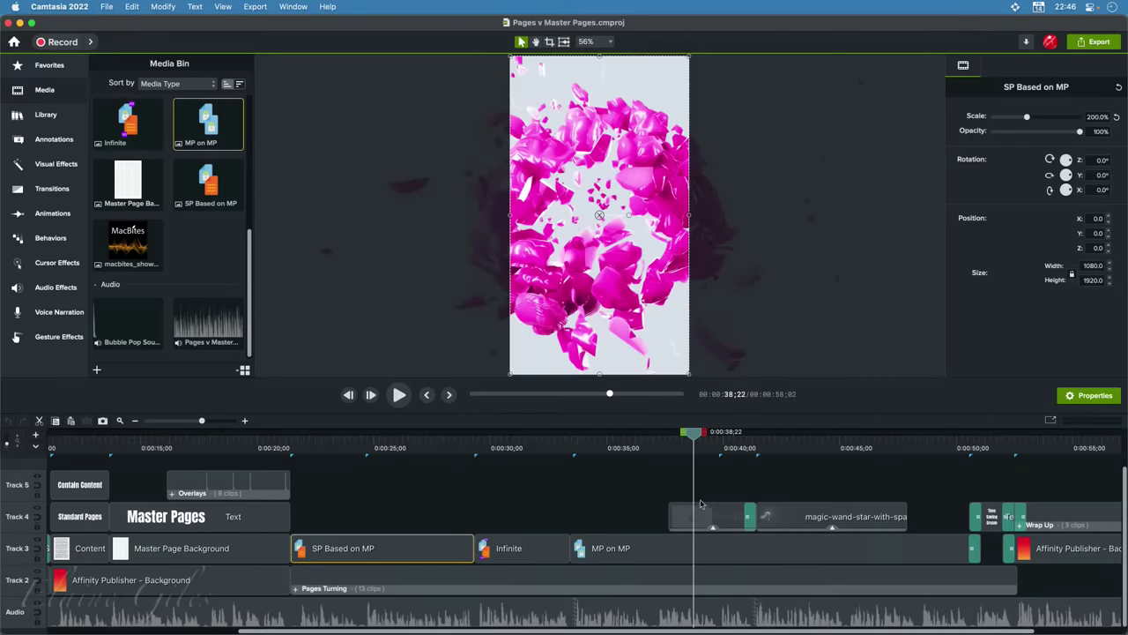
drag(699, 439, 780, 451)
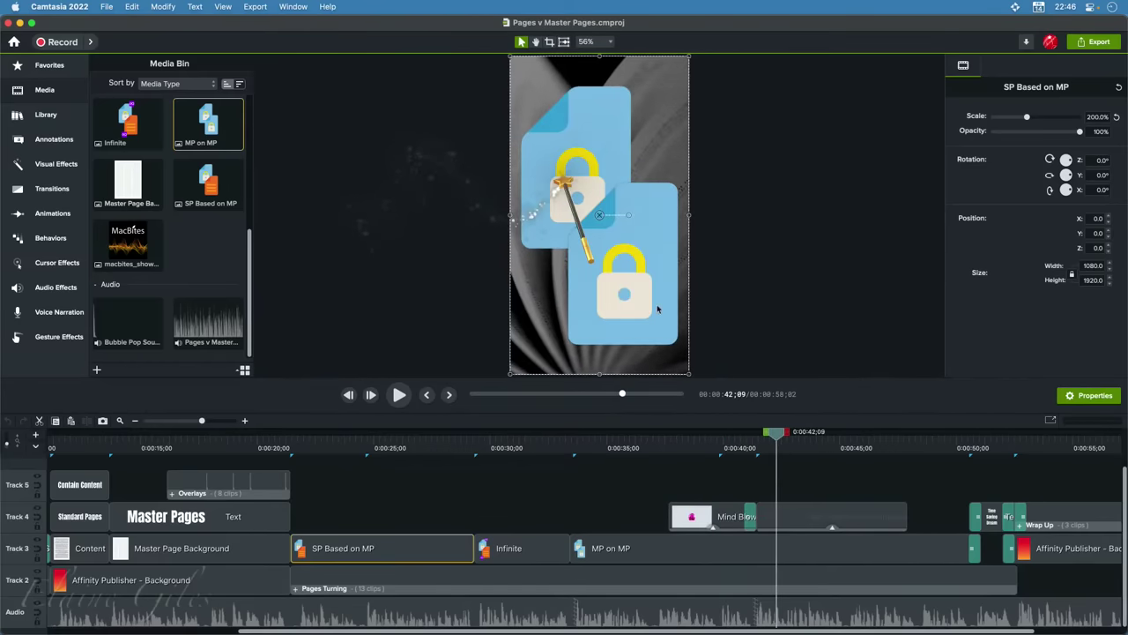
drag(777, 432, 985, 476)
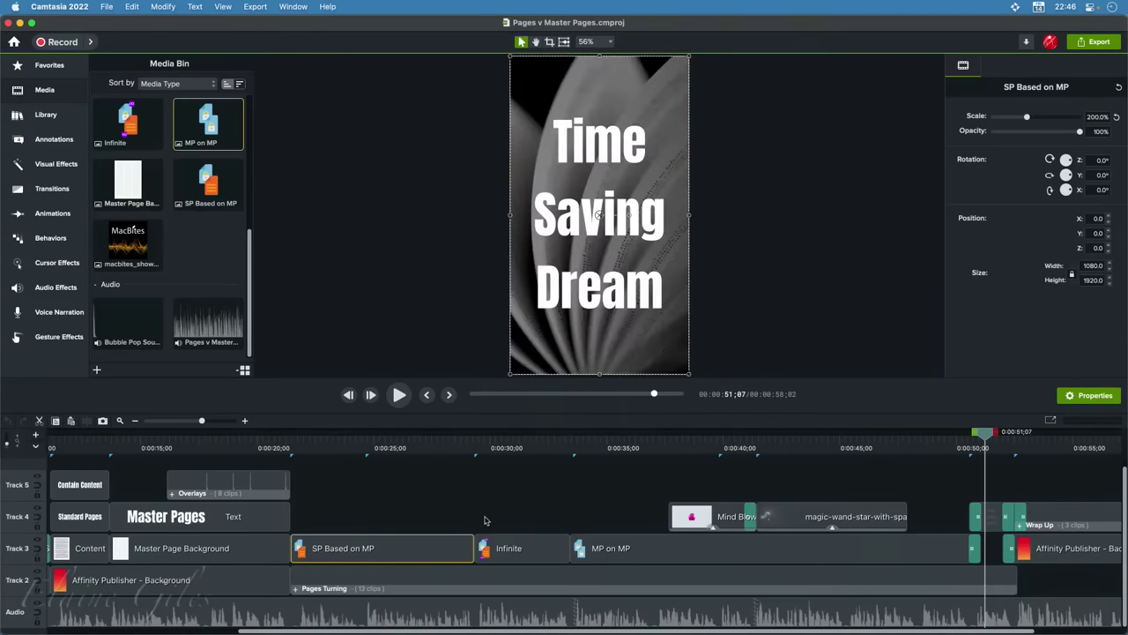
click(431, 582)
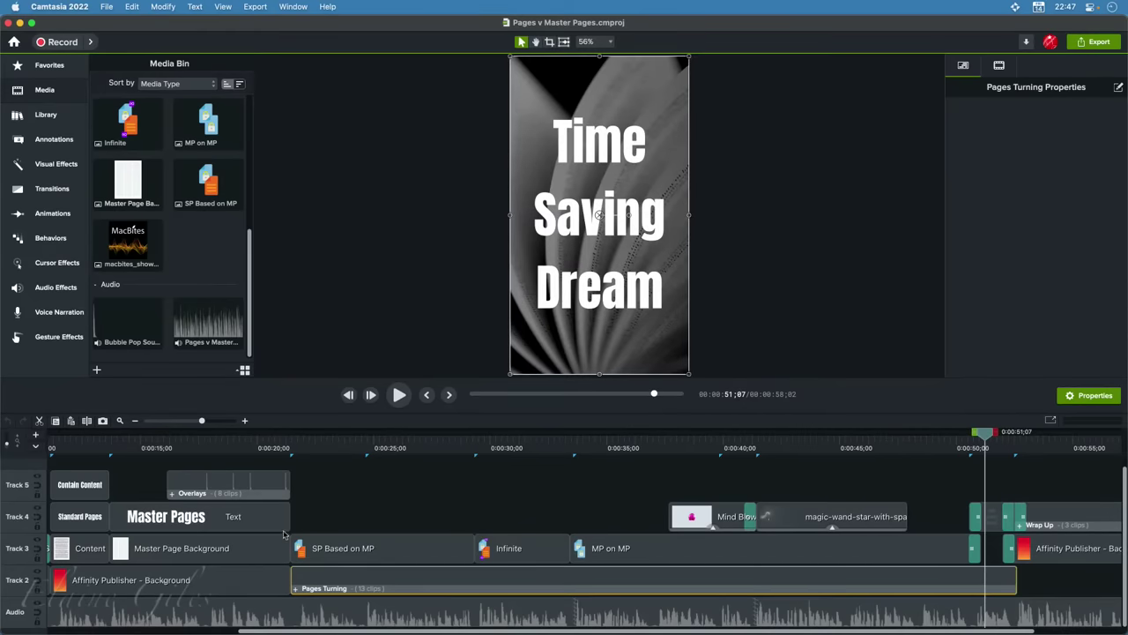
Preview the timeline around 21 and 52 seconds, then open the Pages Turning group
click(290, 448)
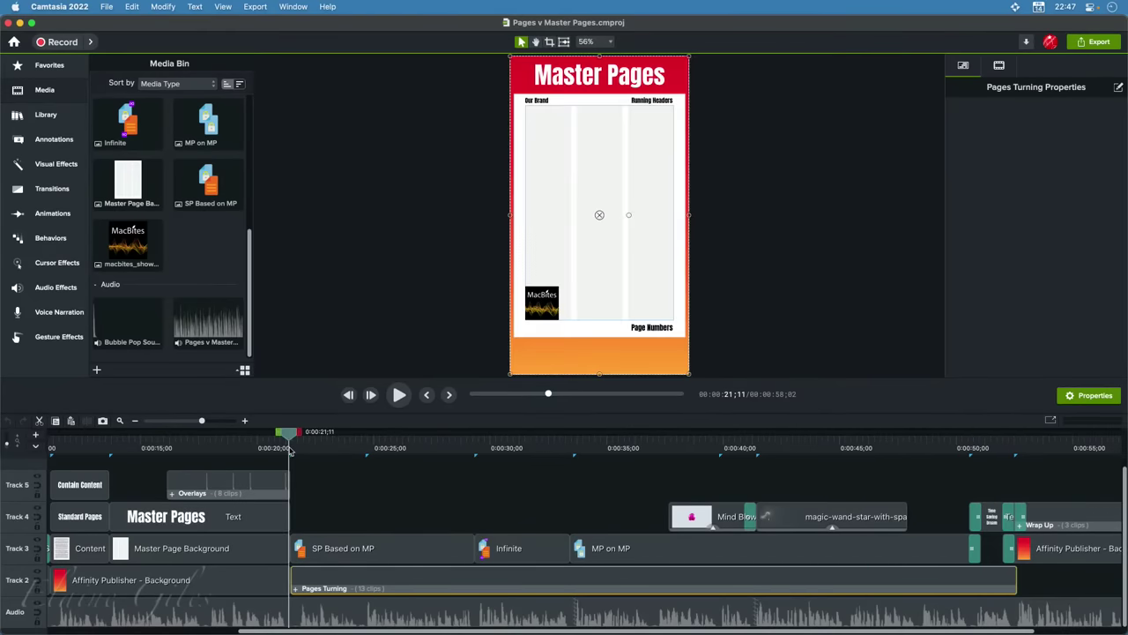
click(293, 448)
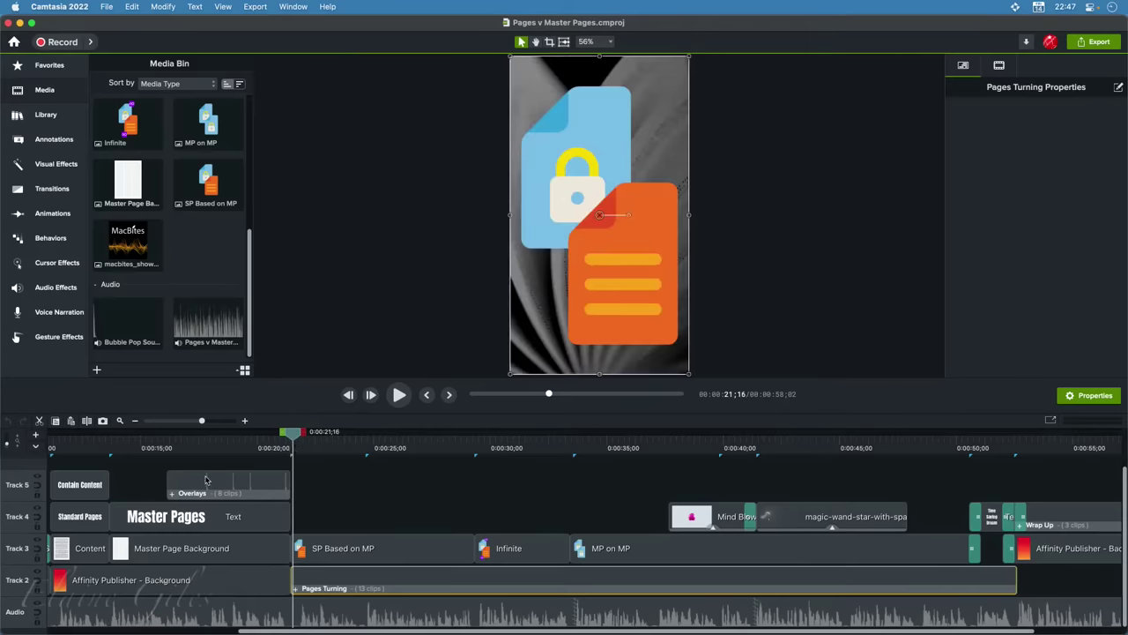
click(1022, 450)
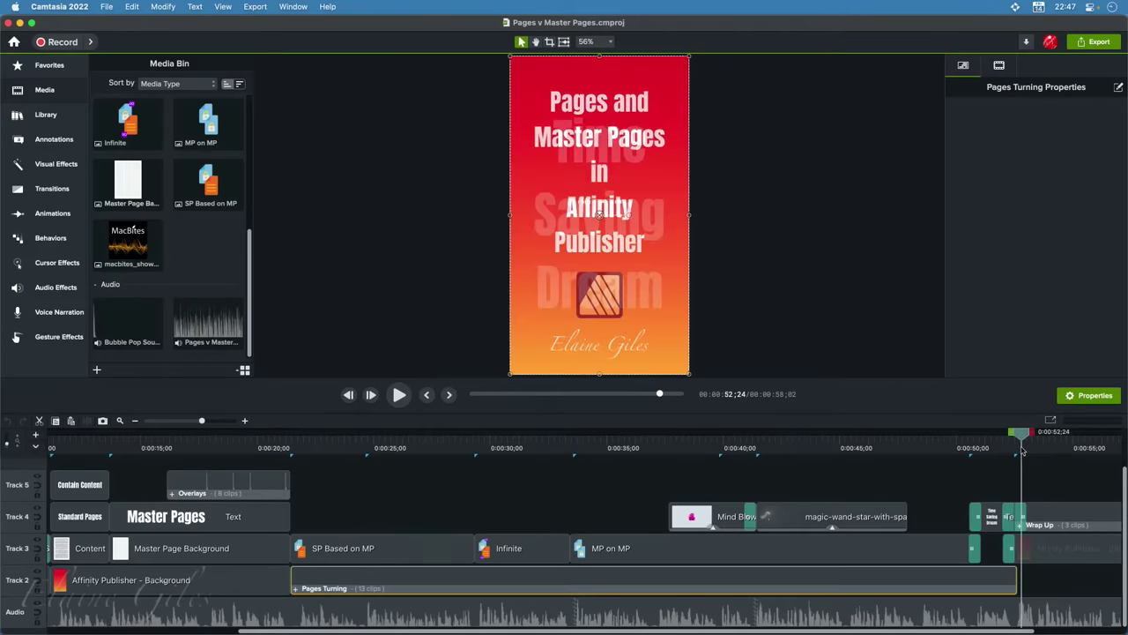
click(1018, 450)
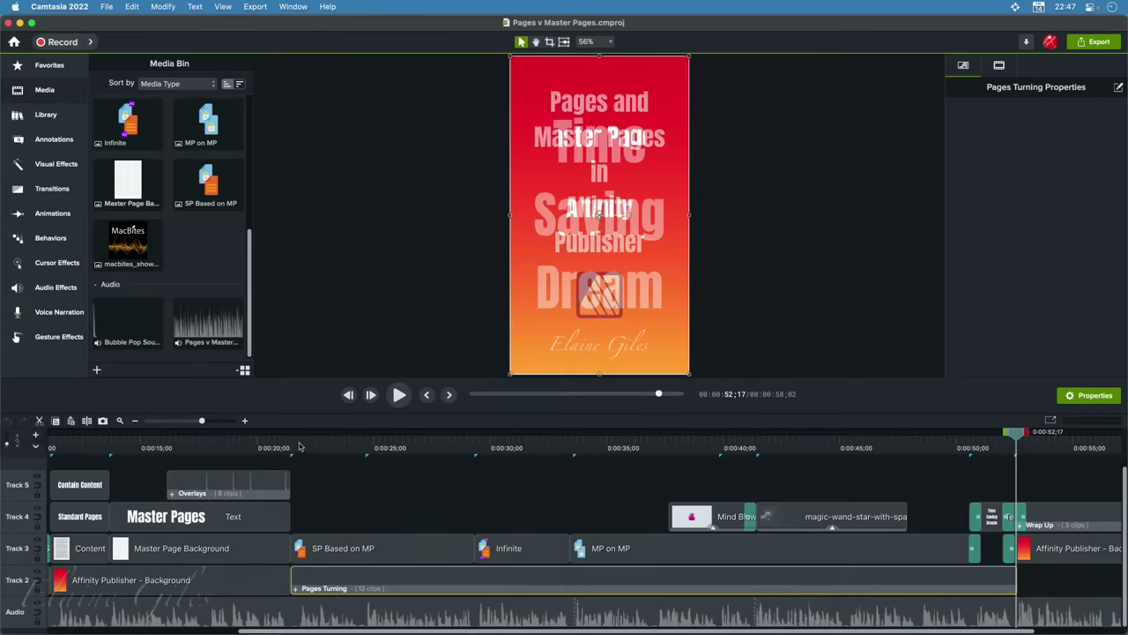
click(316, 448)
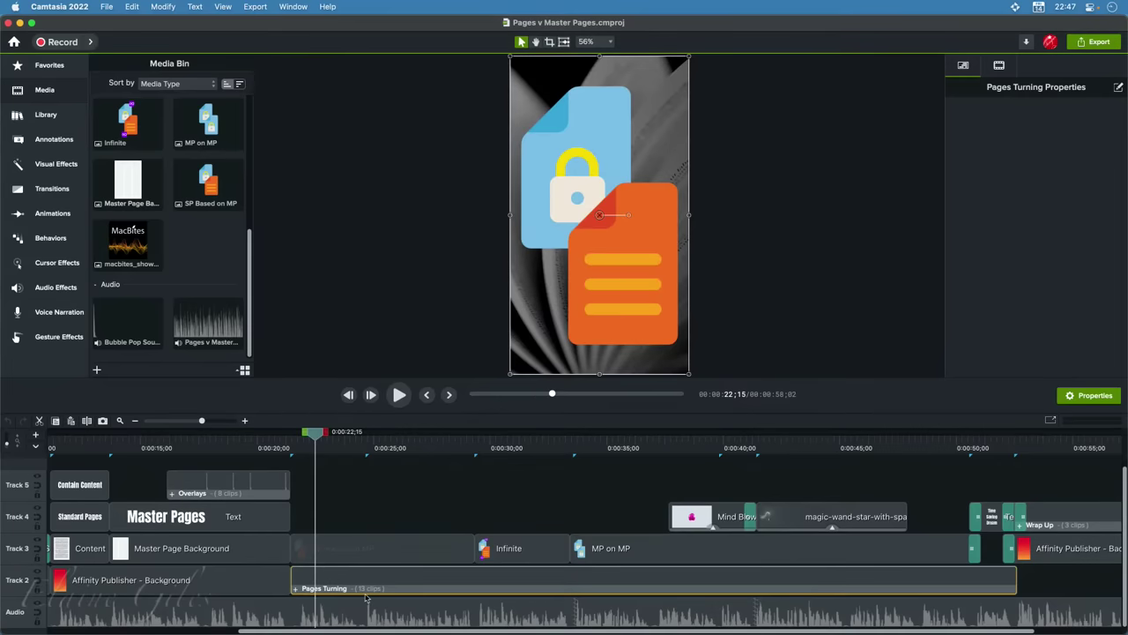
click(296, 588)
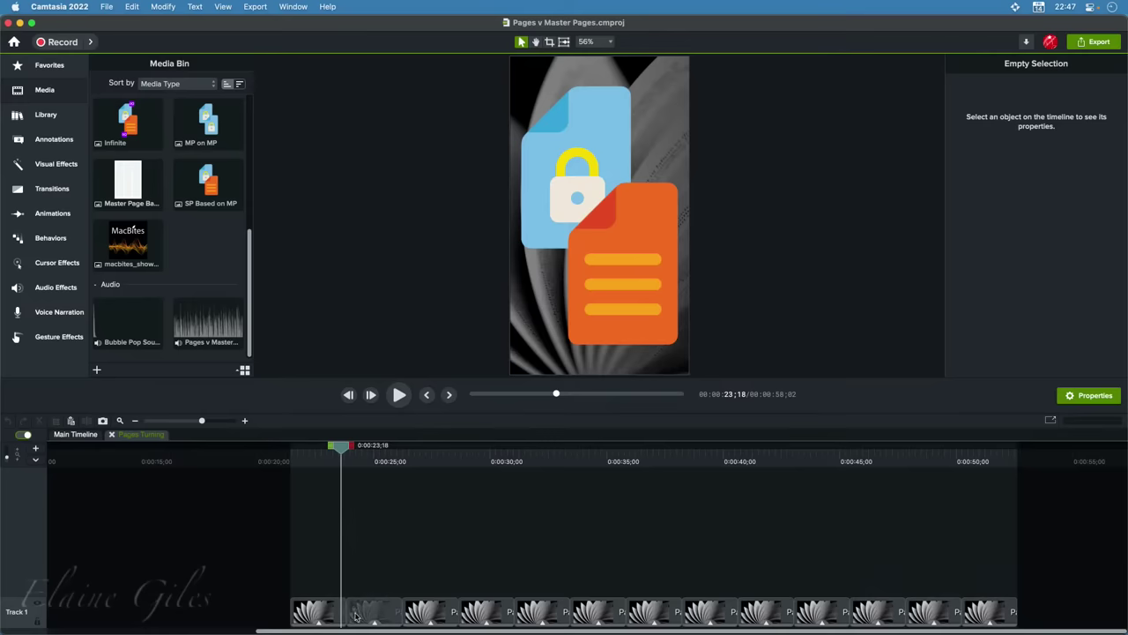
Briefly play the page-turning clips, then select the first clip to show its 3.00x speed
key(space)
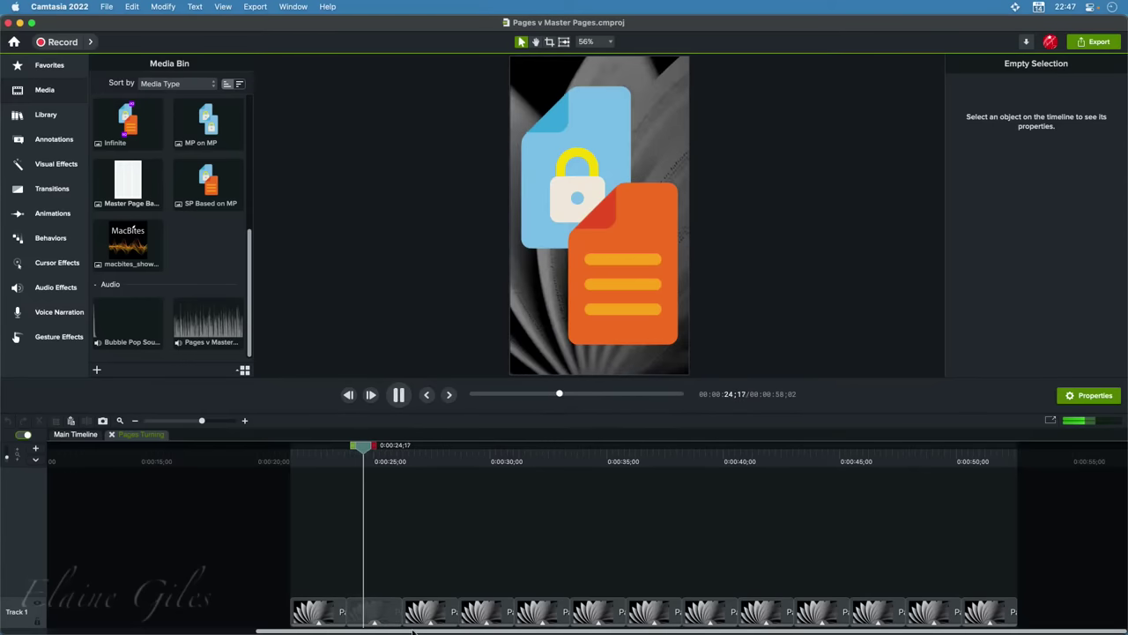
key(space)
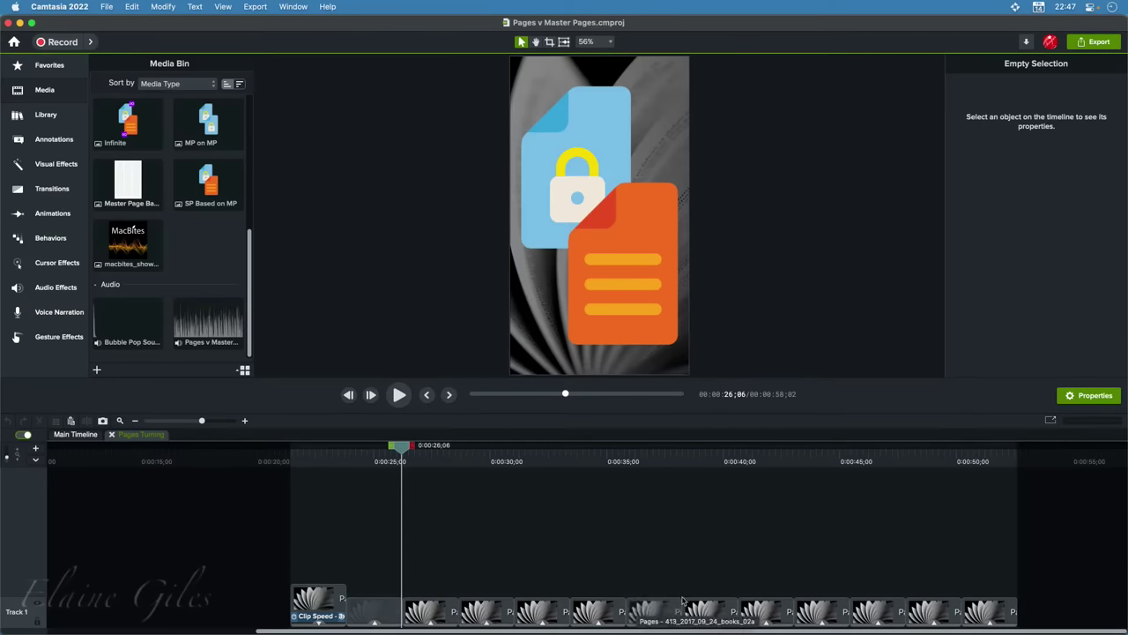
click(328, 596)
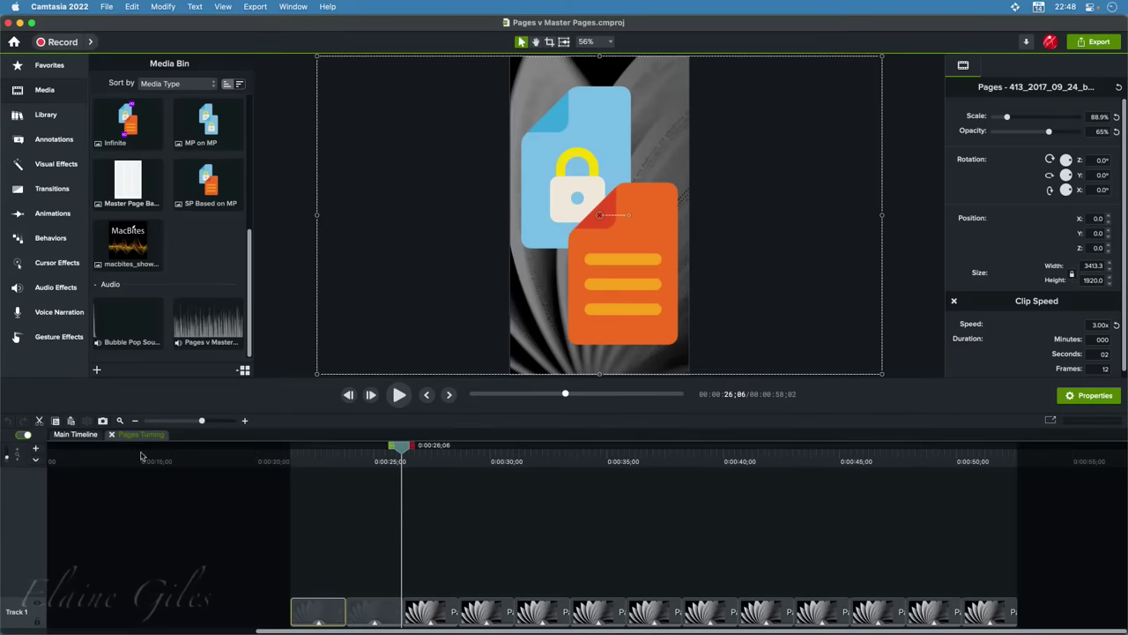
Leave the Pages Turning group and preview the closing title card at 0:57;05 on the full timeline
click(111, 435)
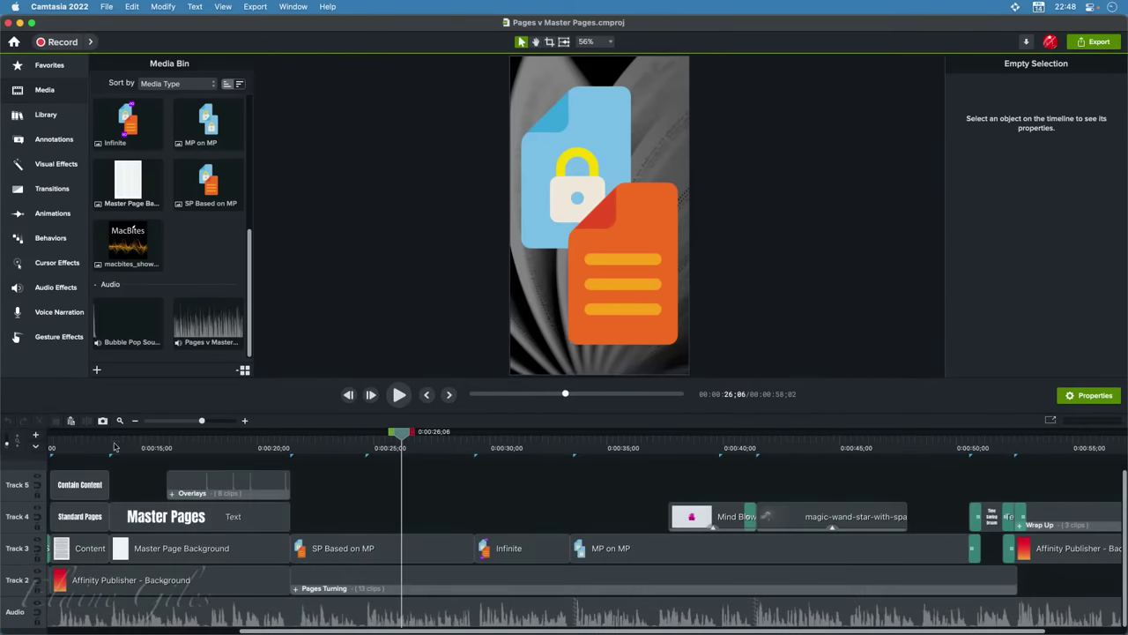
scroll(582, 582, right, 3)
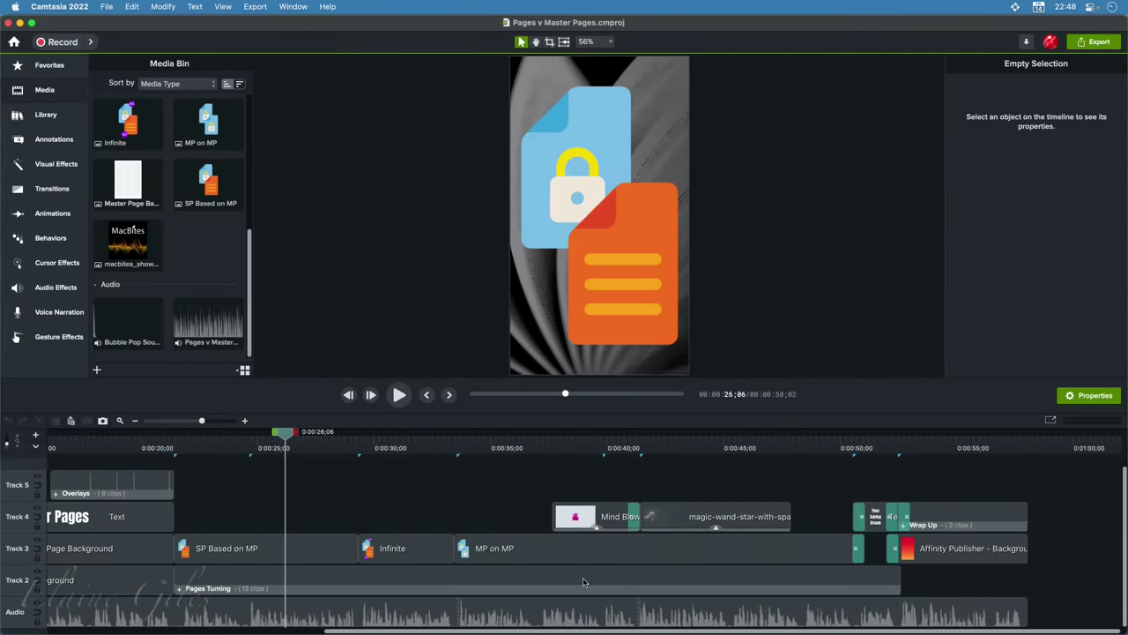
click(1006, 447)
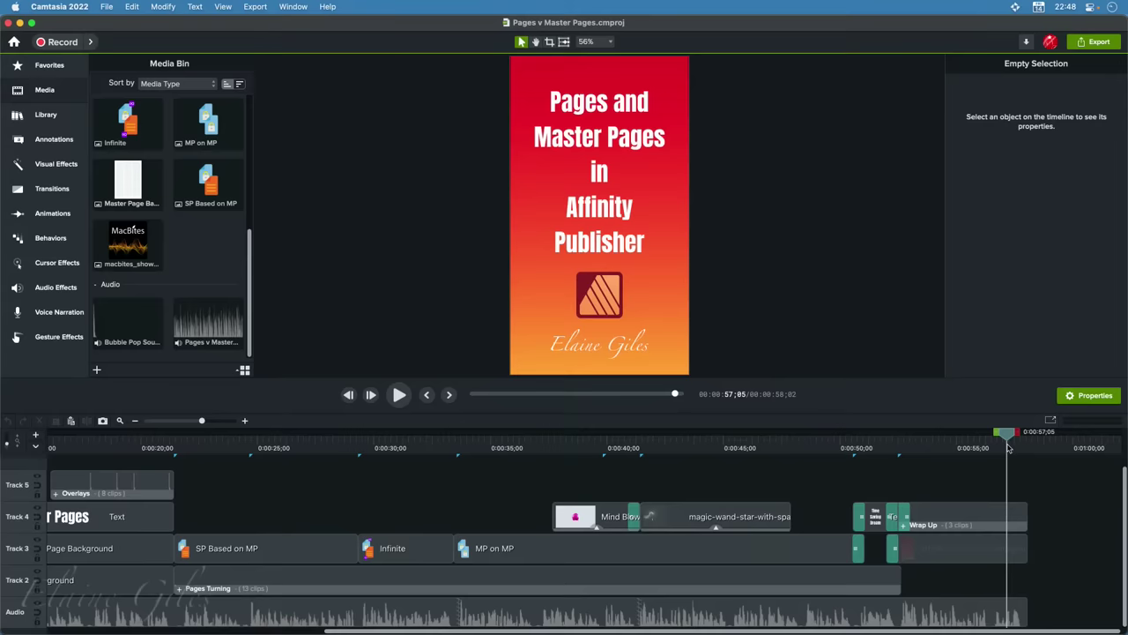
scroll(767, 558, left, 3)
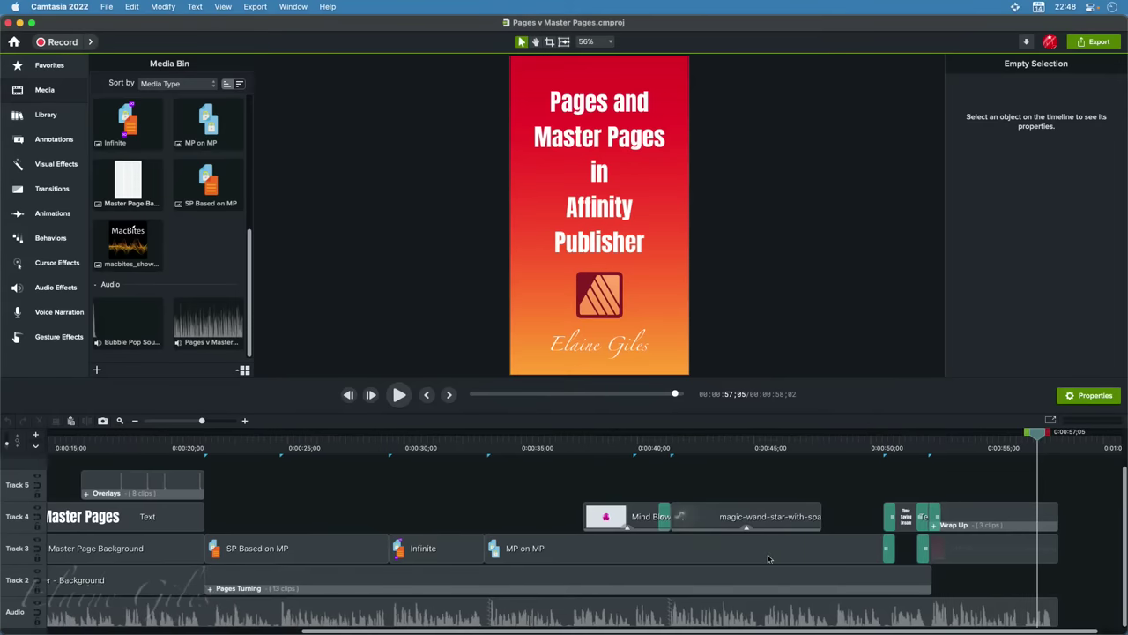
scroll(768, 559, left, 5)
scroll(768, 559, left, 1)
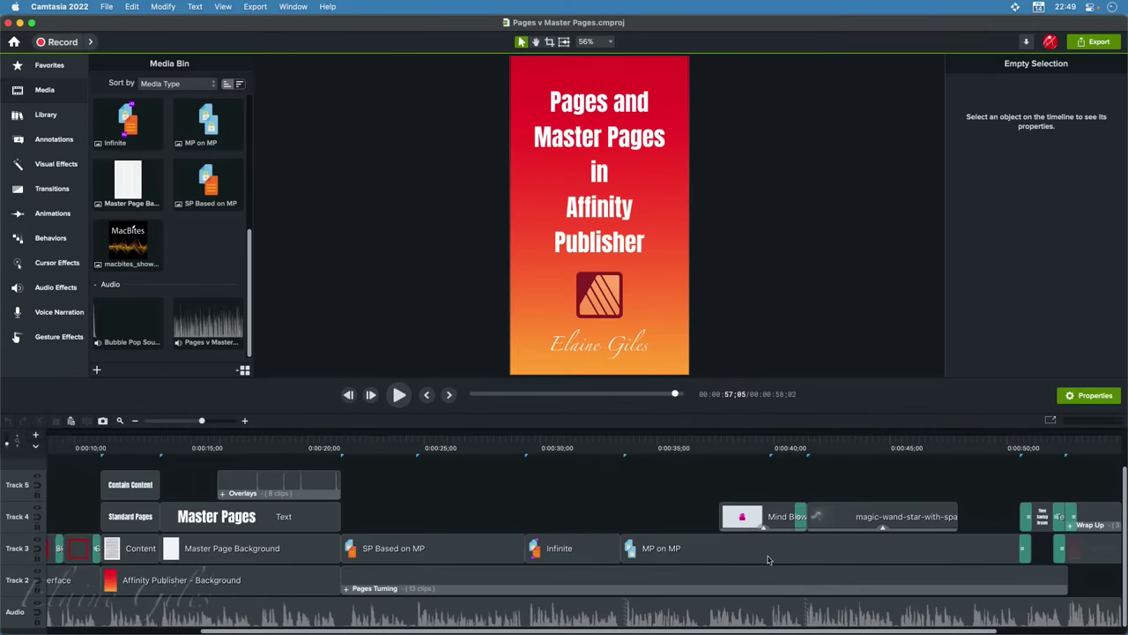
scroll(767, 559, down, 2)
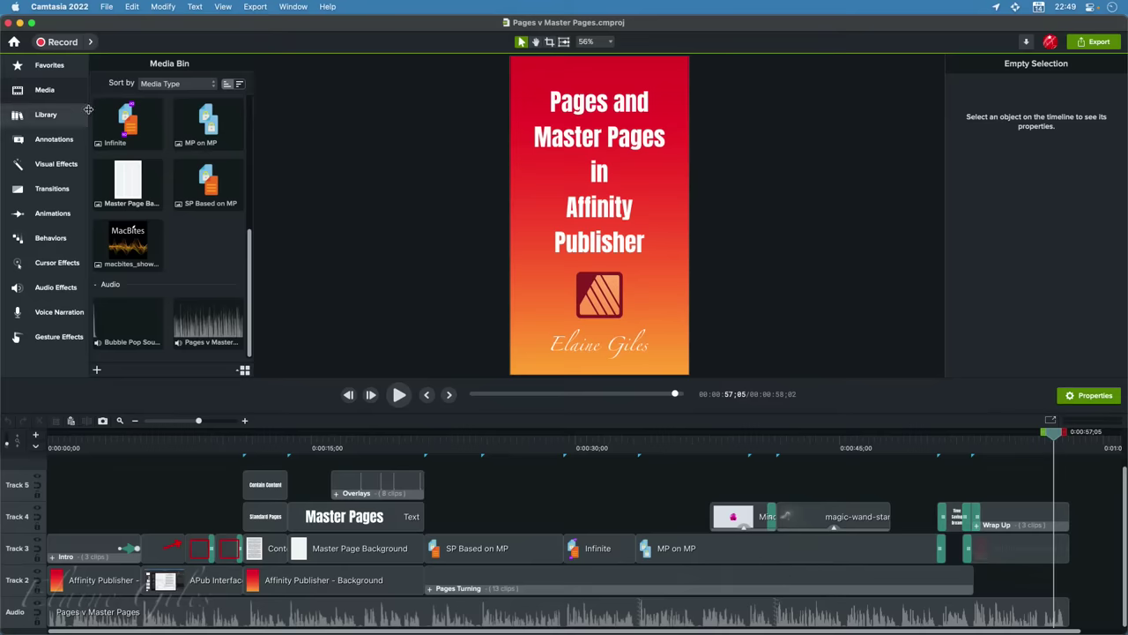
Show the Default library in the asset Library panel
click(58, 118)
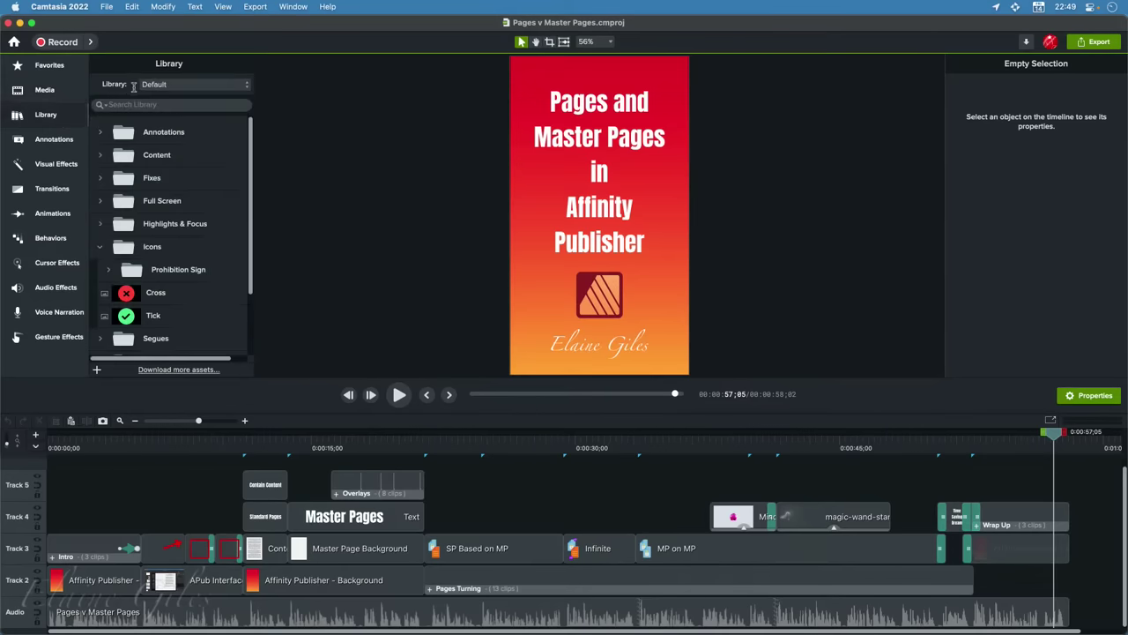
click(198, 84)
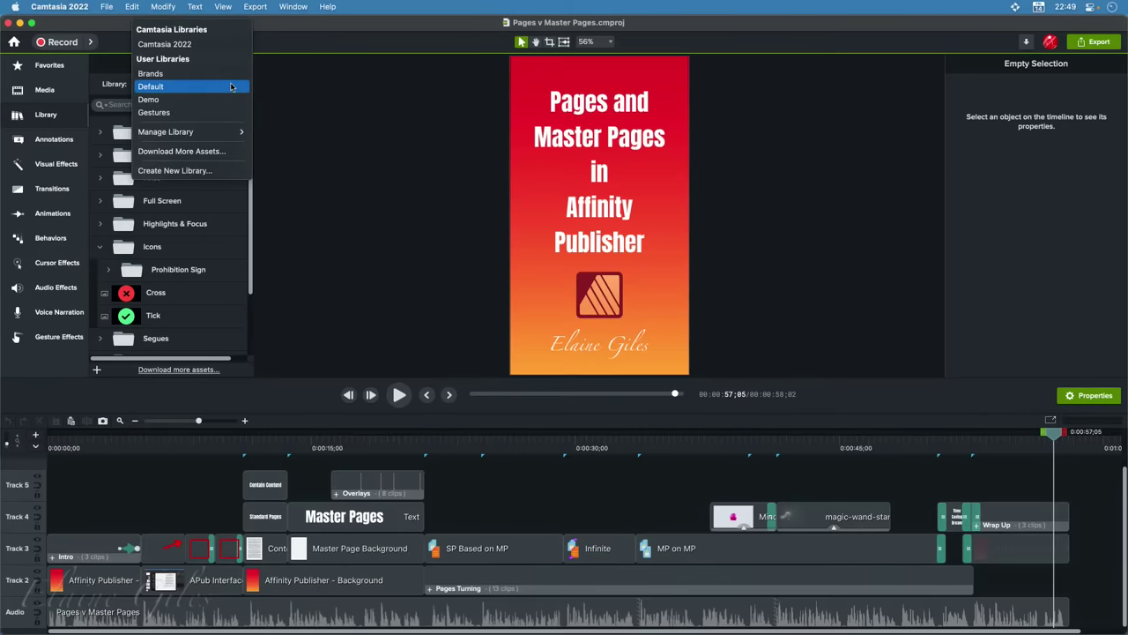
click(167, 86)
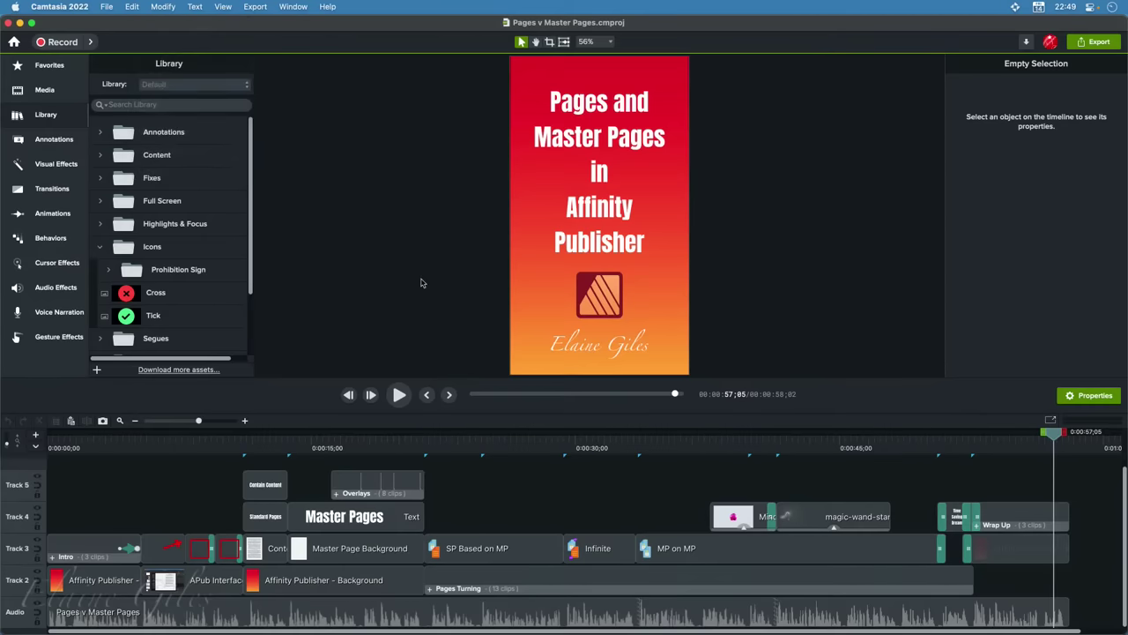
Browse the Icons, Full Screen, Fixes and Annotations folders, leaving all of them collapsed
click(99, 247)
click(100, 201)
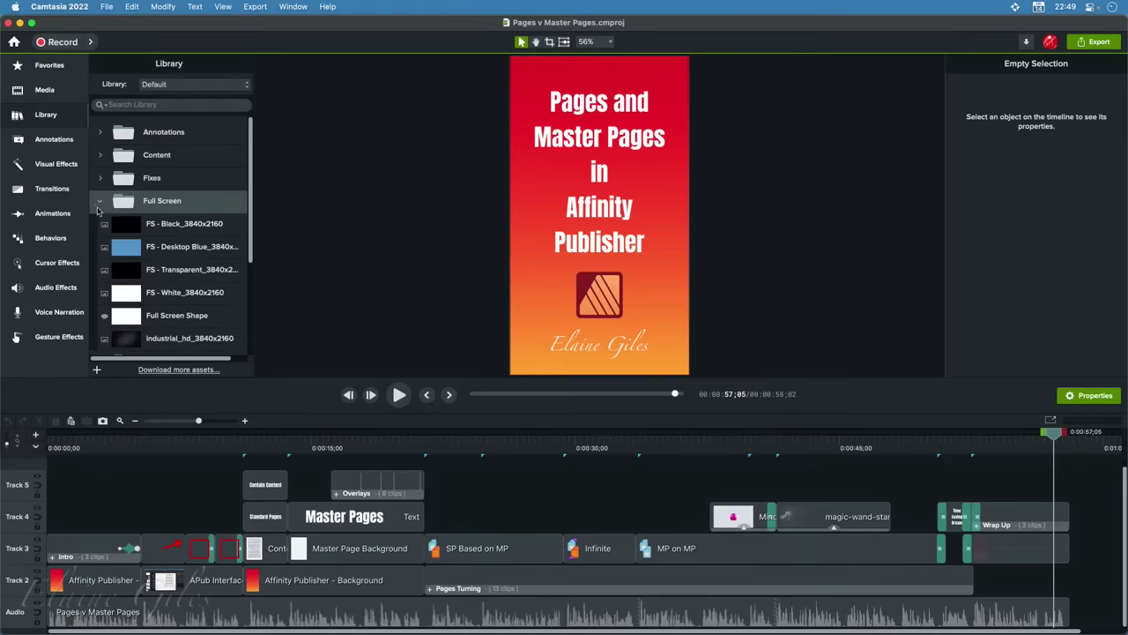
click(98, 203)
click(99, 179)
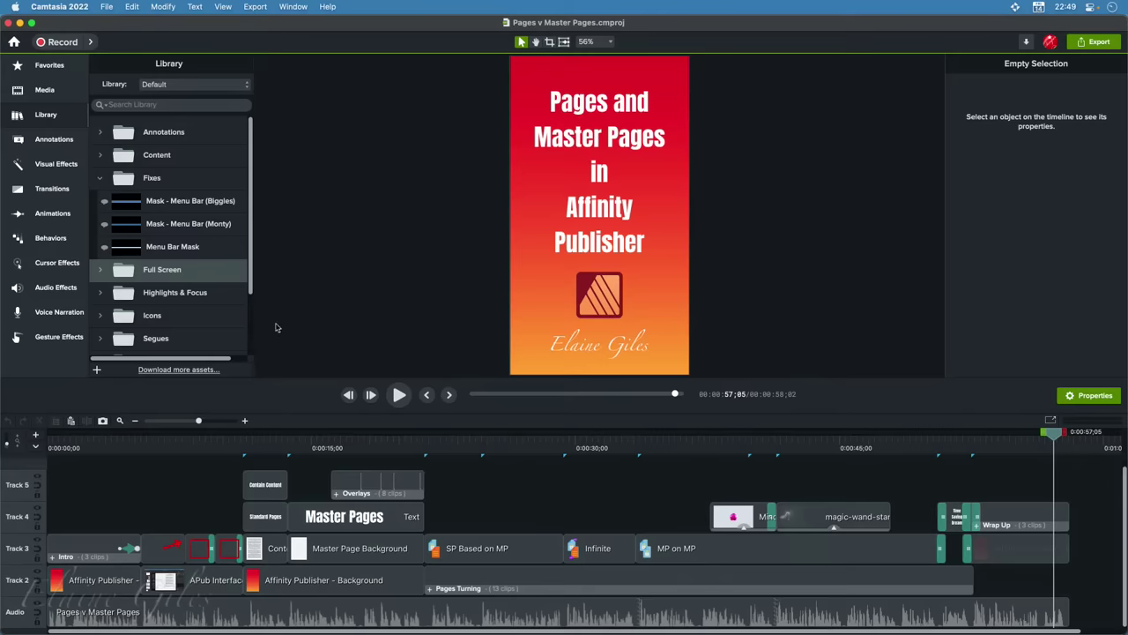
click(101, 184)
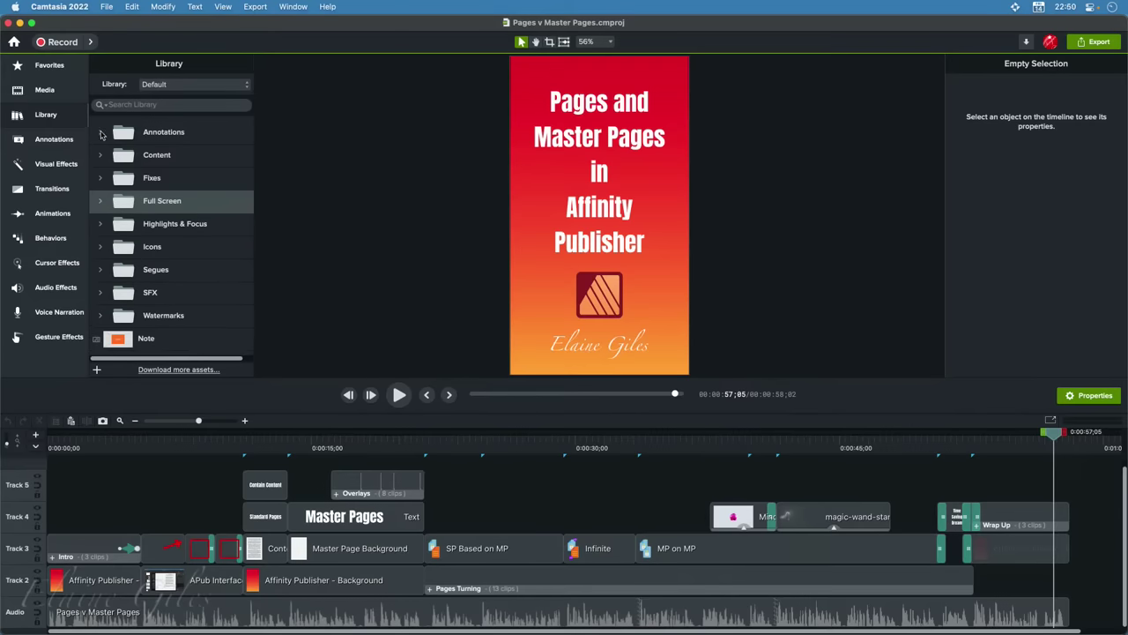
click(100, 132)
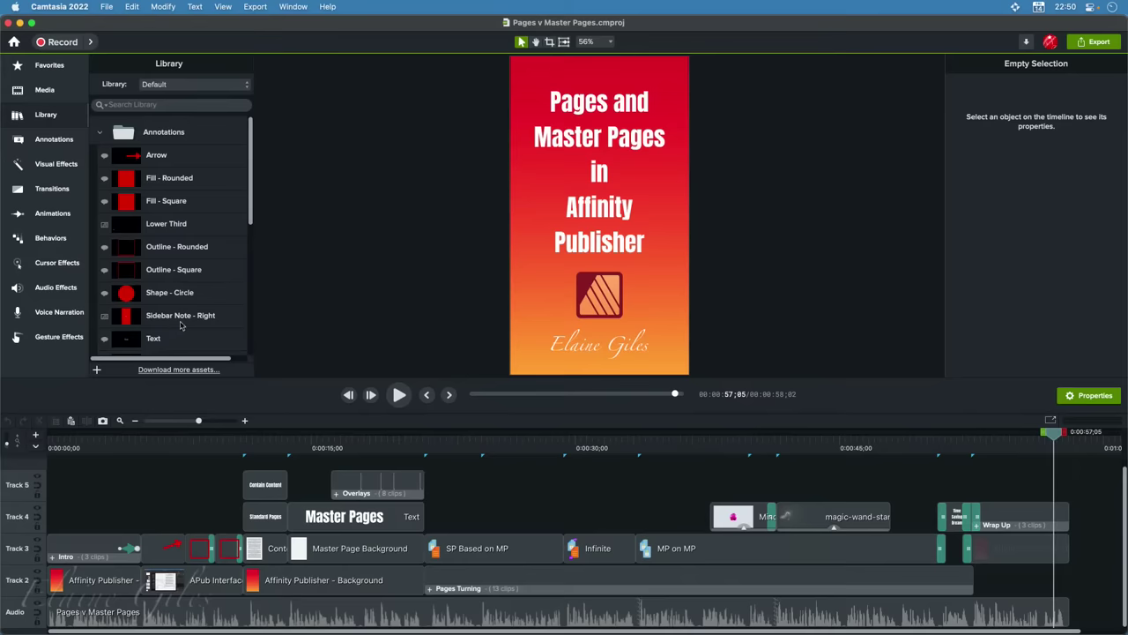
scroll(205, 294, down, 4)
scroll(206, 294, down, 3)
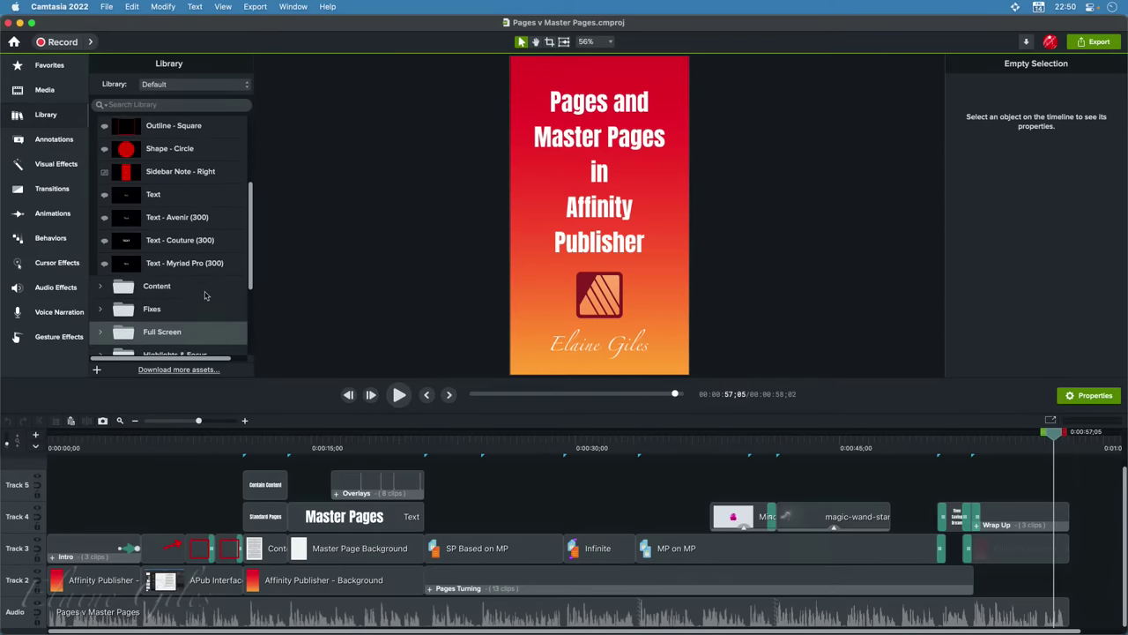
scroll(205, 296, up, 7)
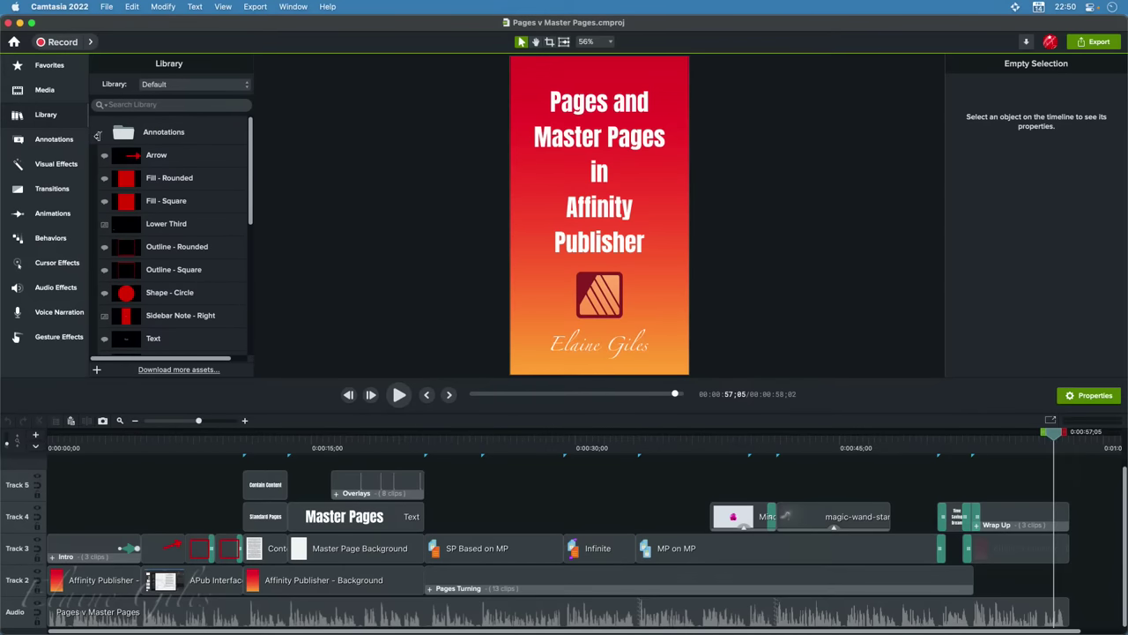
click(98, 133)
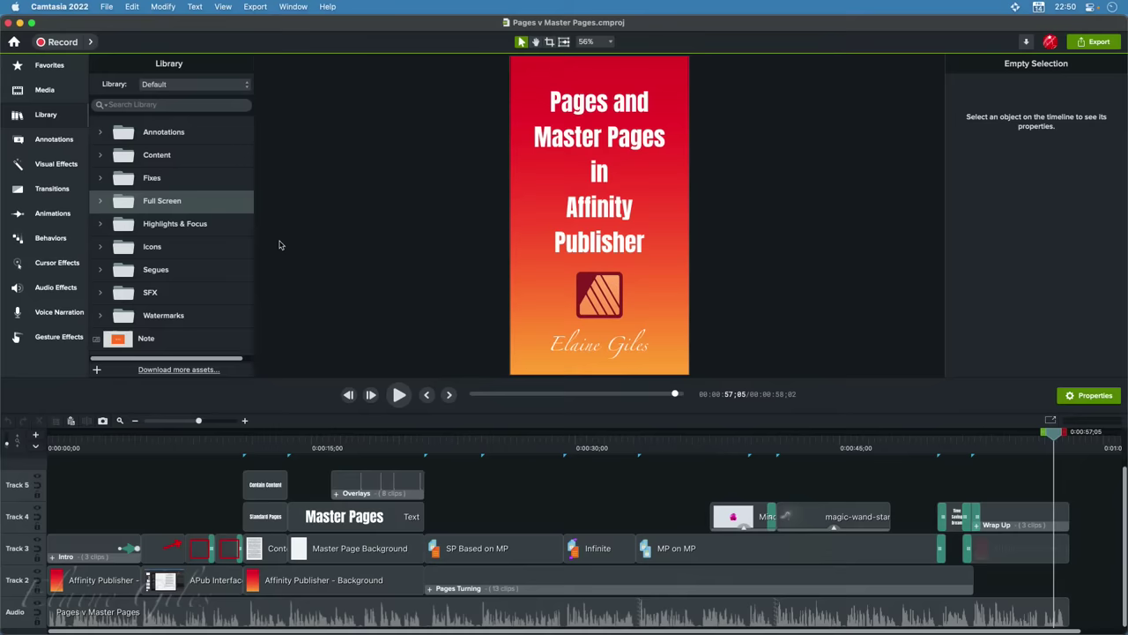
Select the Mind Blown clip on Track 4 at 0:38;24 and show the Visual Effects collection
click(731, 448)
click(730, 517)
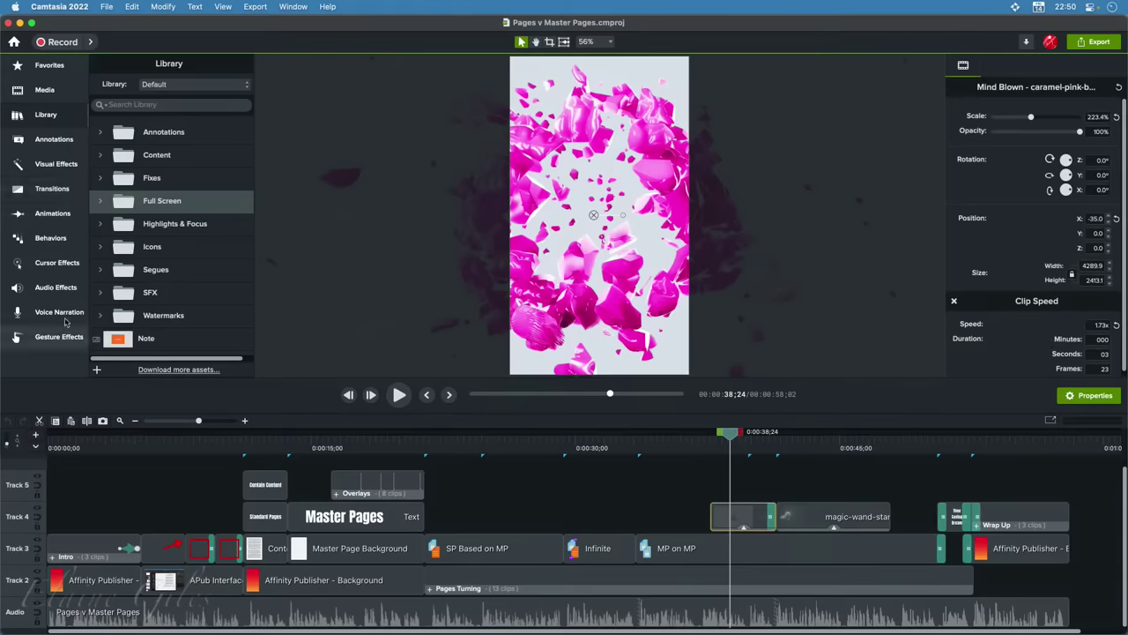
click(55, 65)
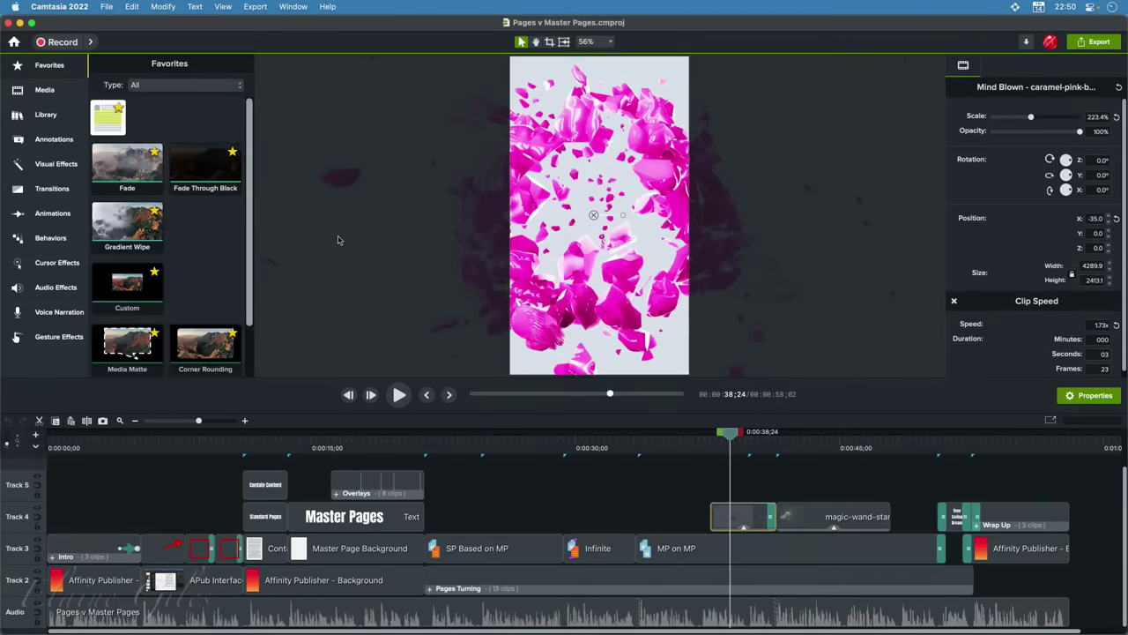
scroll(196, 238, down, 2)
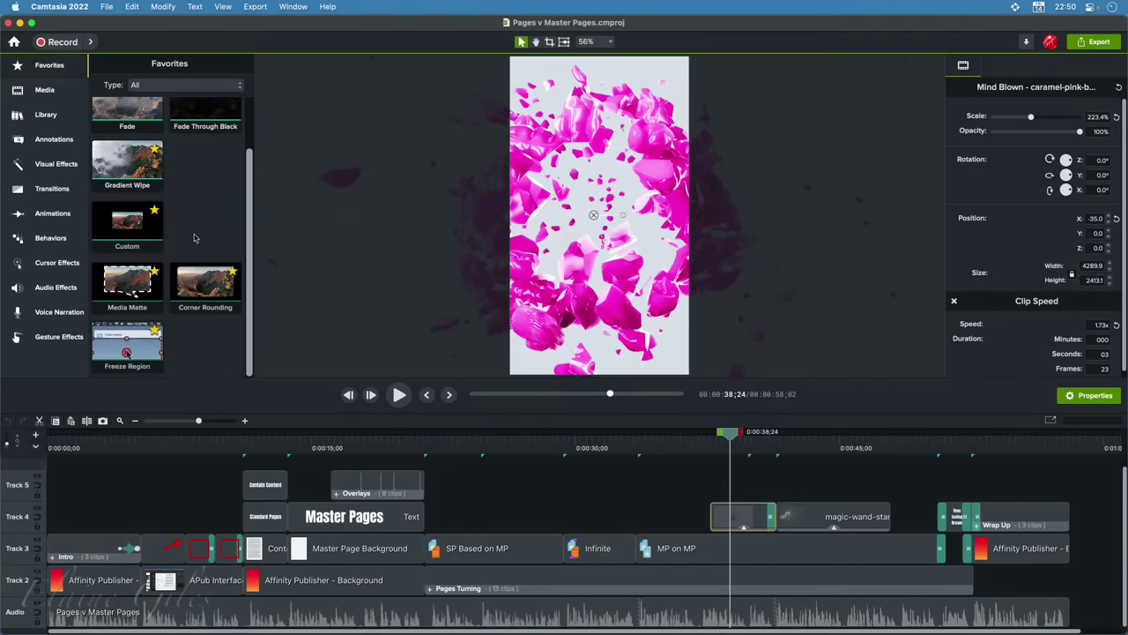
click(44, 94)
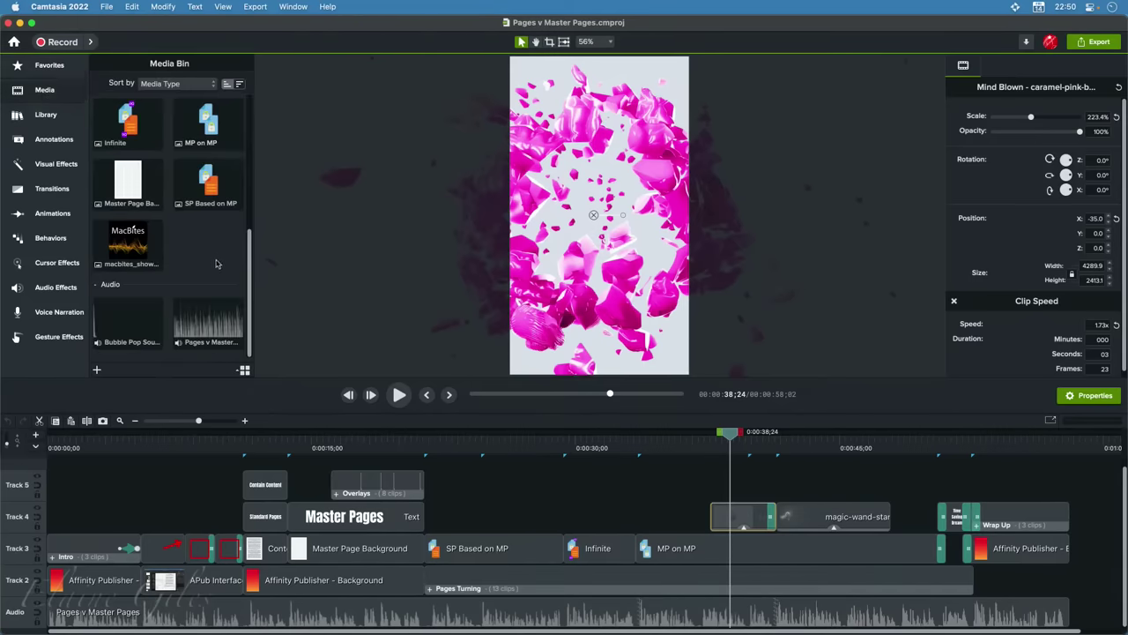
scroll(216, 264, up, 5)
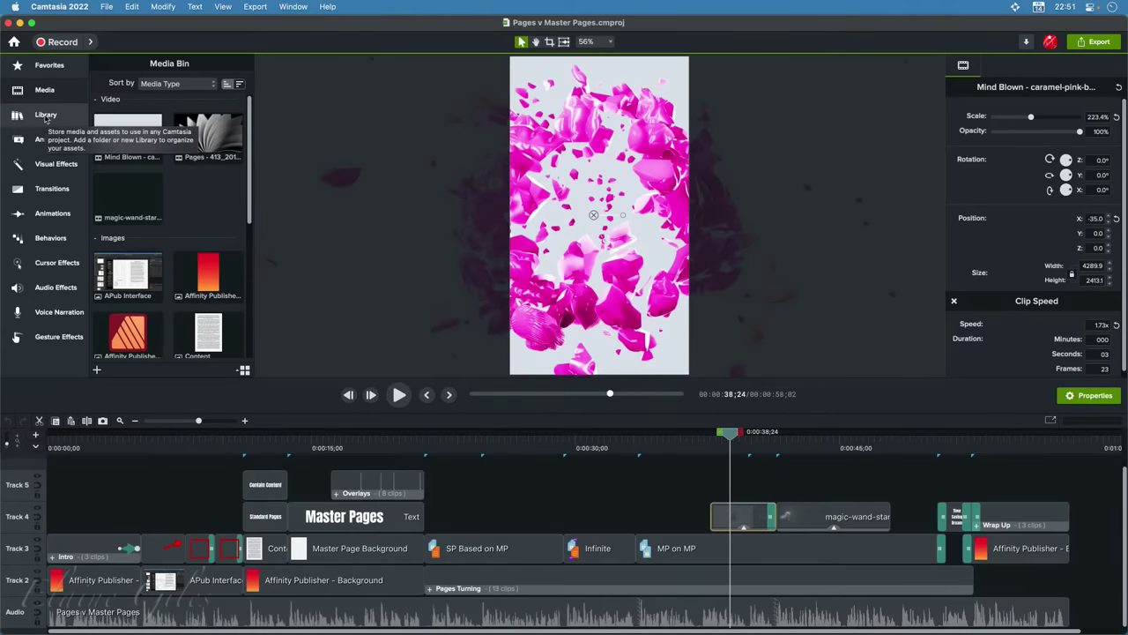
click(40, 170)
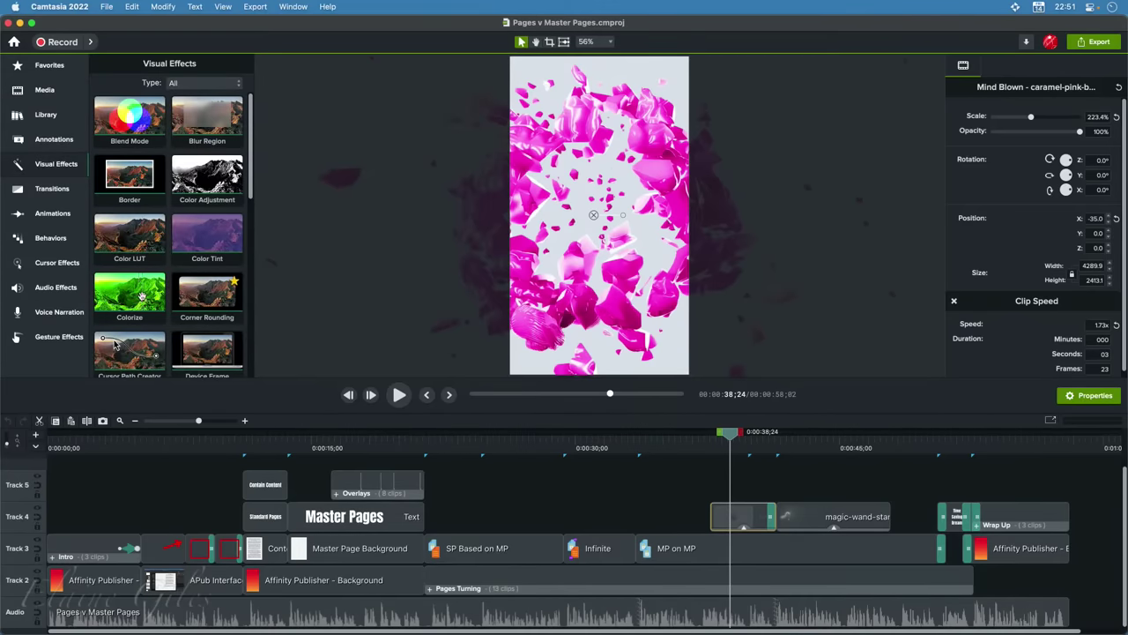
drag(207, 236, 741, 520)
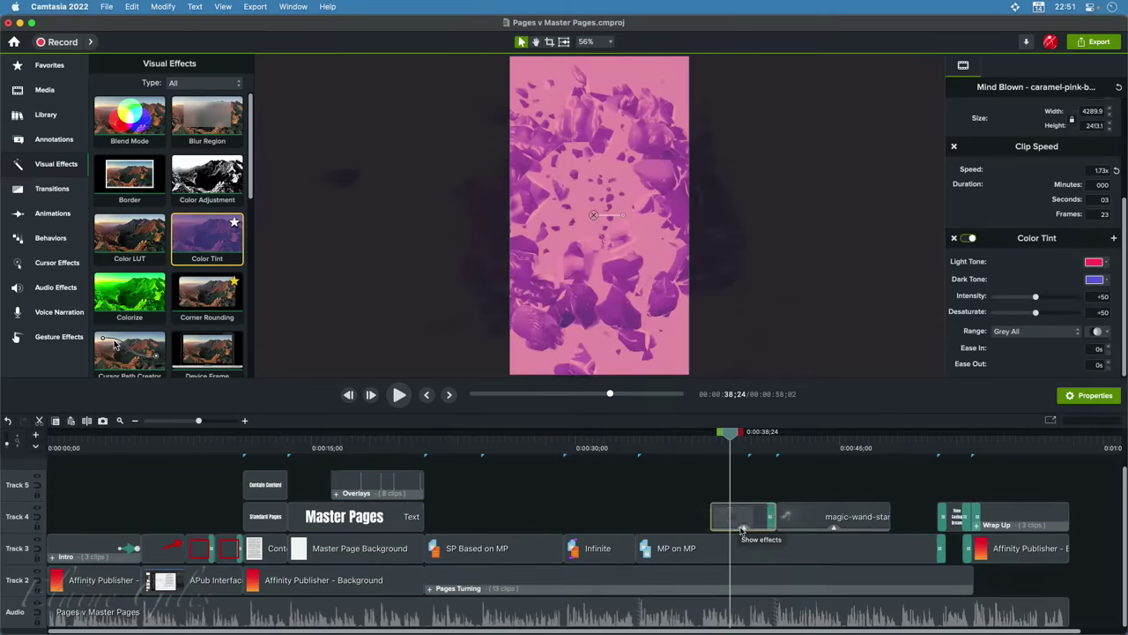
click(744, 528)
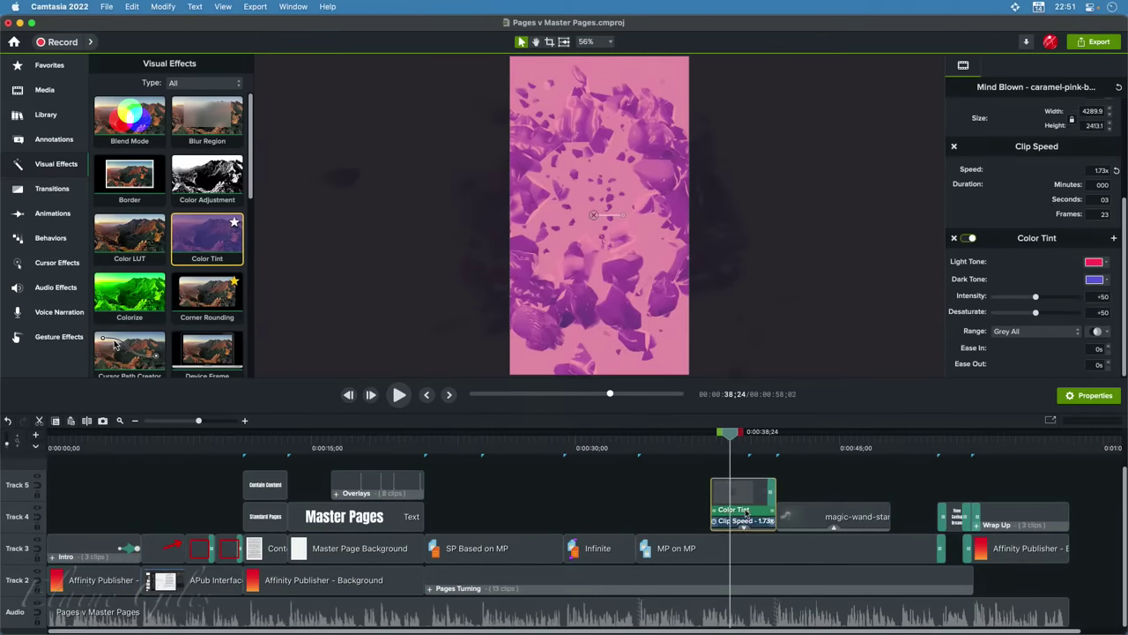
click(746, 511)
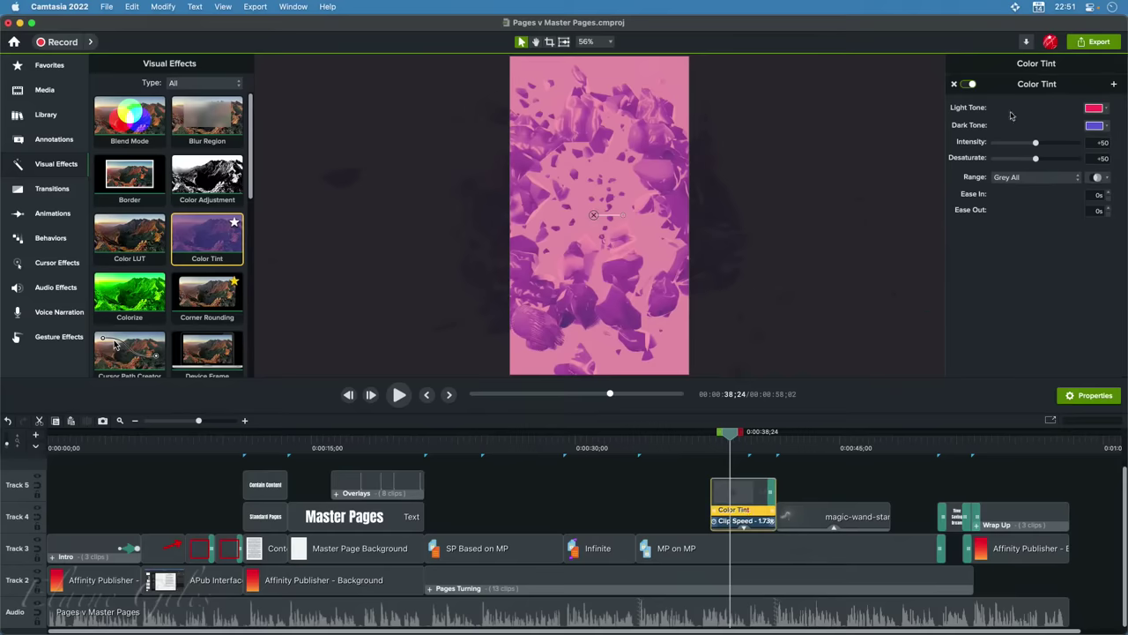
click(1106, 109)
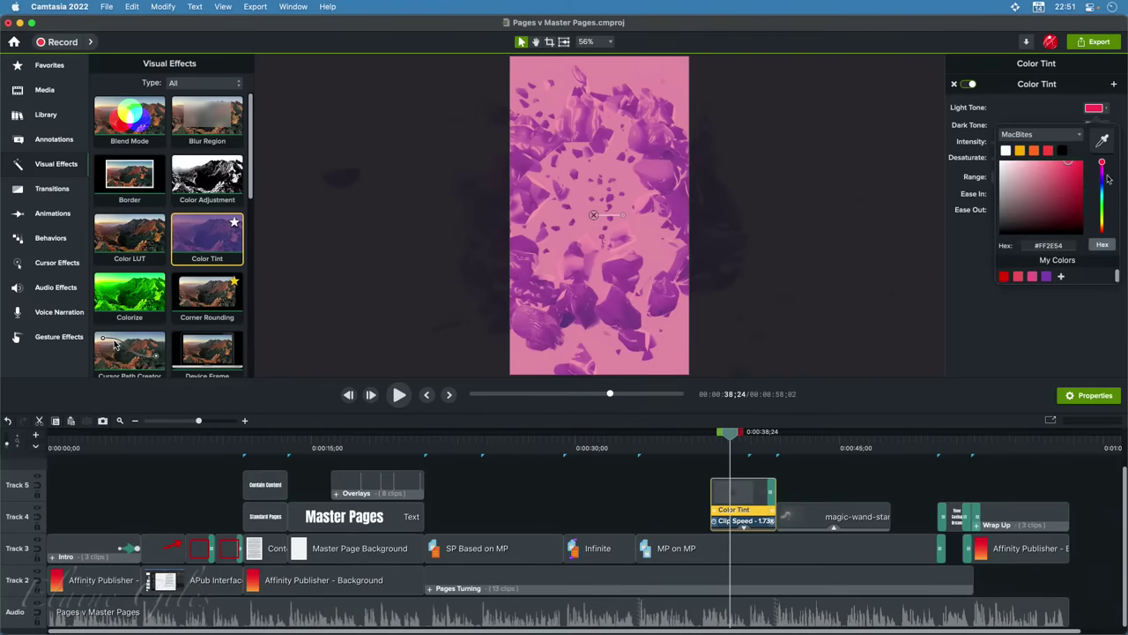
click(1102, 184)
mouse_move(1102, 185)
mouse_down()
mouse_move(1075, 204)
mouse_move(1080, 179)
mouse_up()
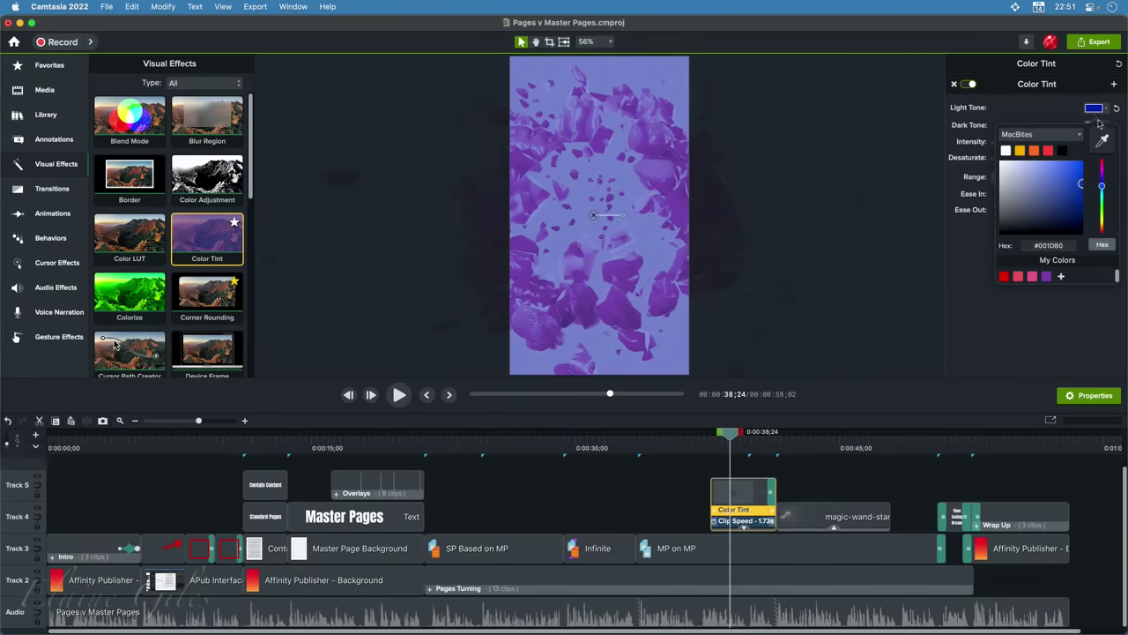
click(1050, 111)
click(1104, 126)
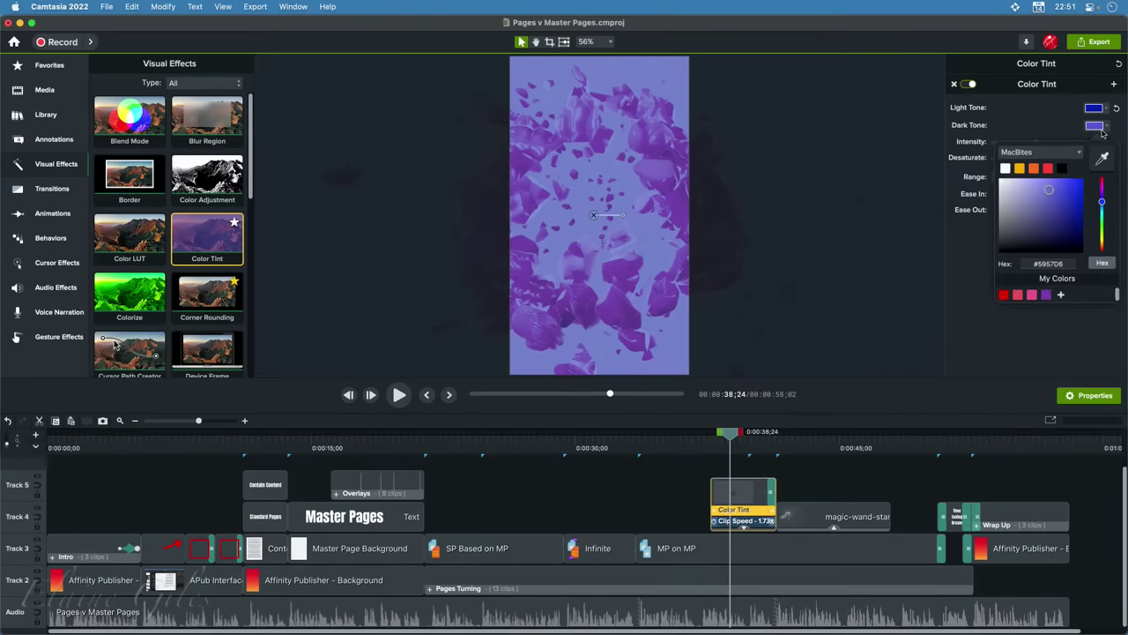
click(1083, 199)
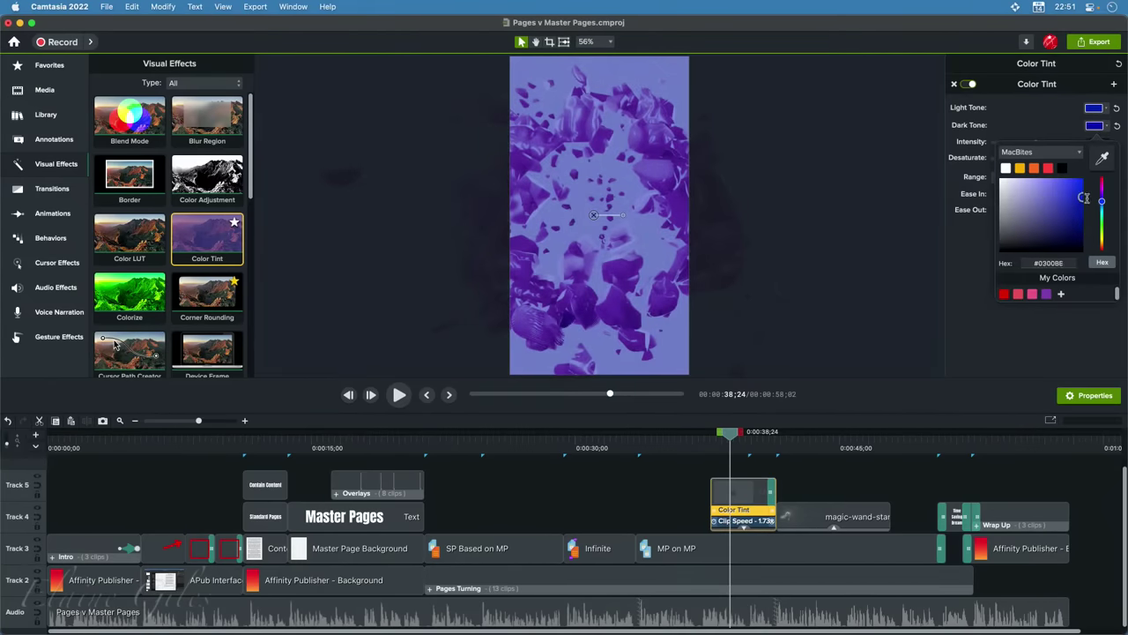
click(1061, 132)
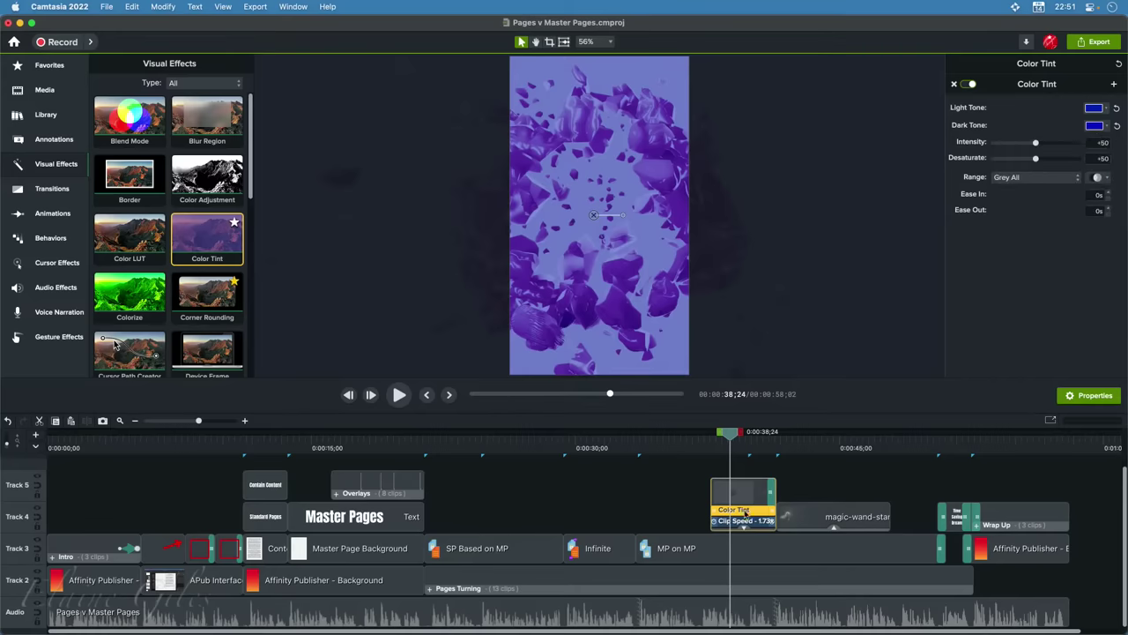
key(Delete)
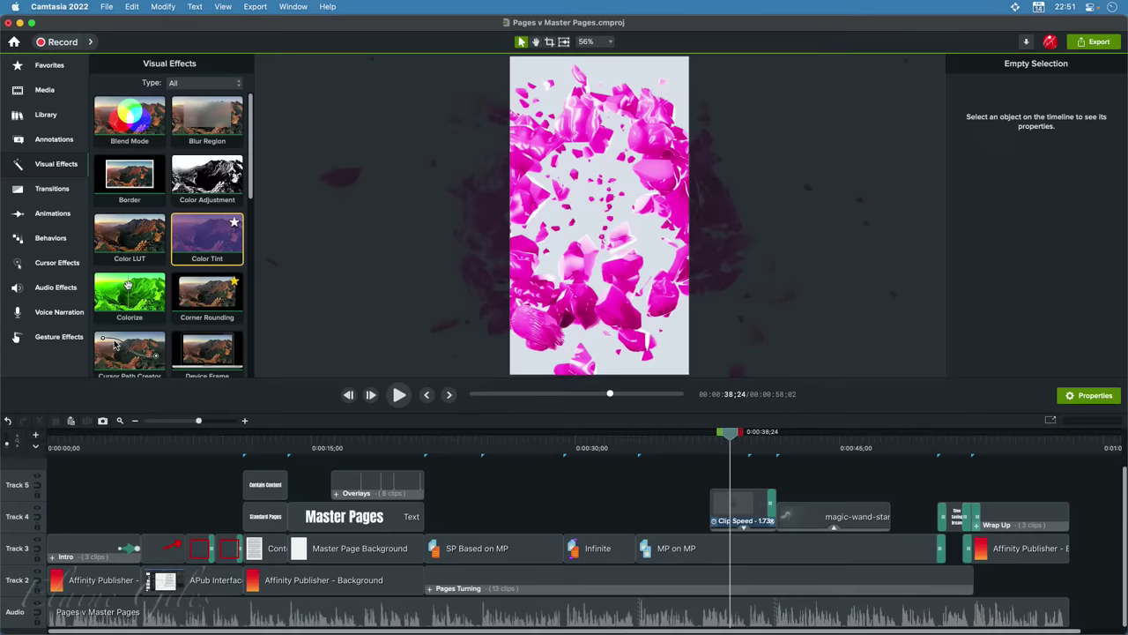
Apply Colorize to the Mind Blown clip and try blue and cyan tint hues
drag(126, 288, 744, 506)
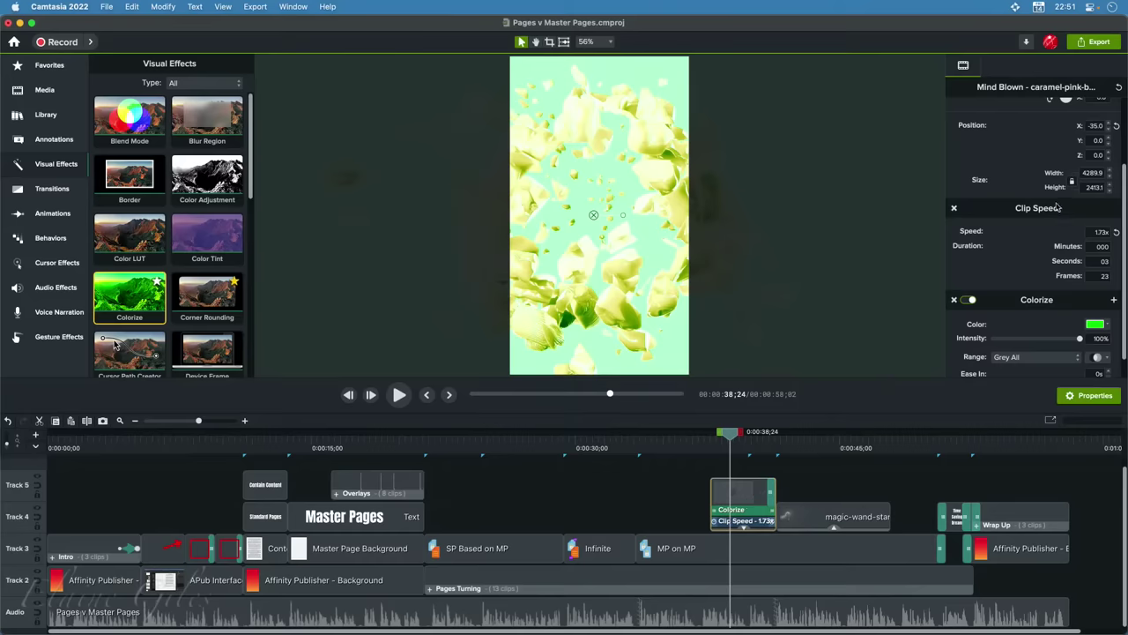
scroll(1020, 243, down, 1)
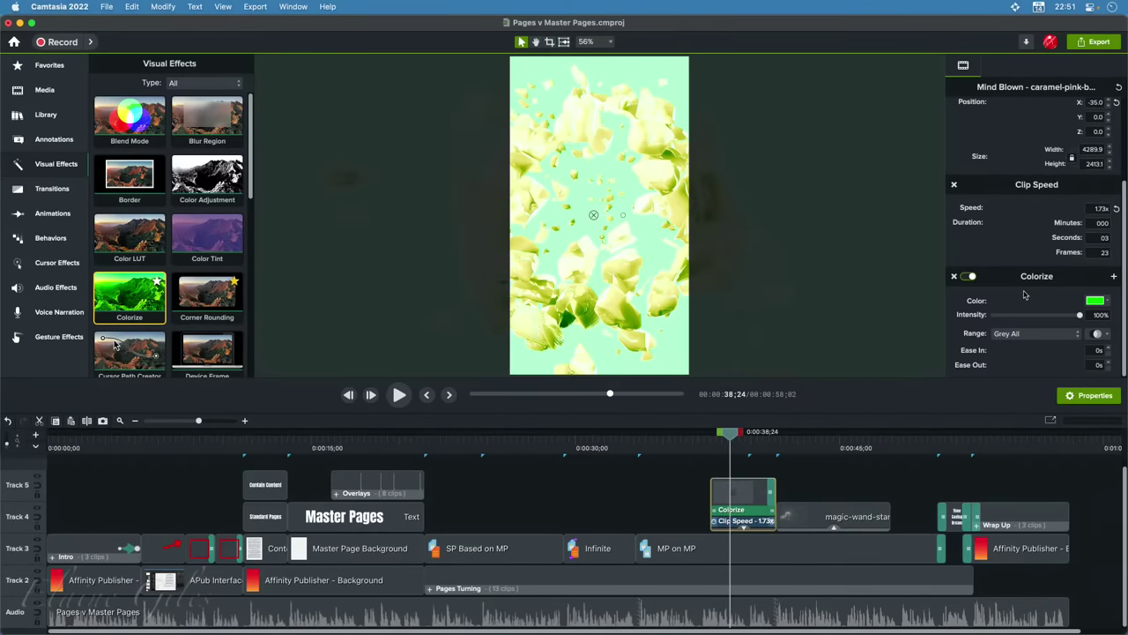
click(1107, 303)
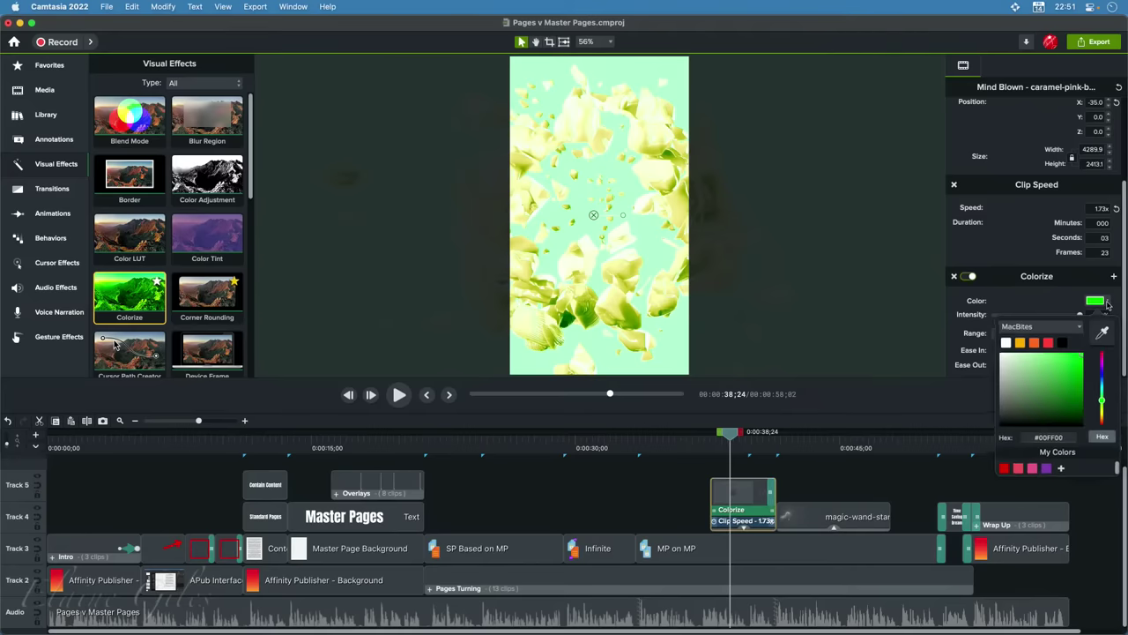
click(1102, 377)
mouse_move(1102, 378)
mouse_down()
mouse_move(1102, 425)
mouse_move(1108, 348)
mouse_move(1102, 420)
mouse_up()
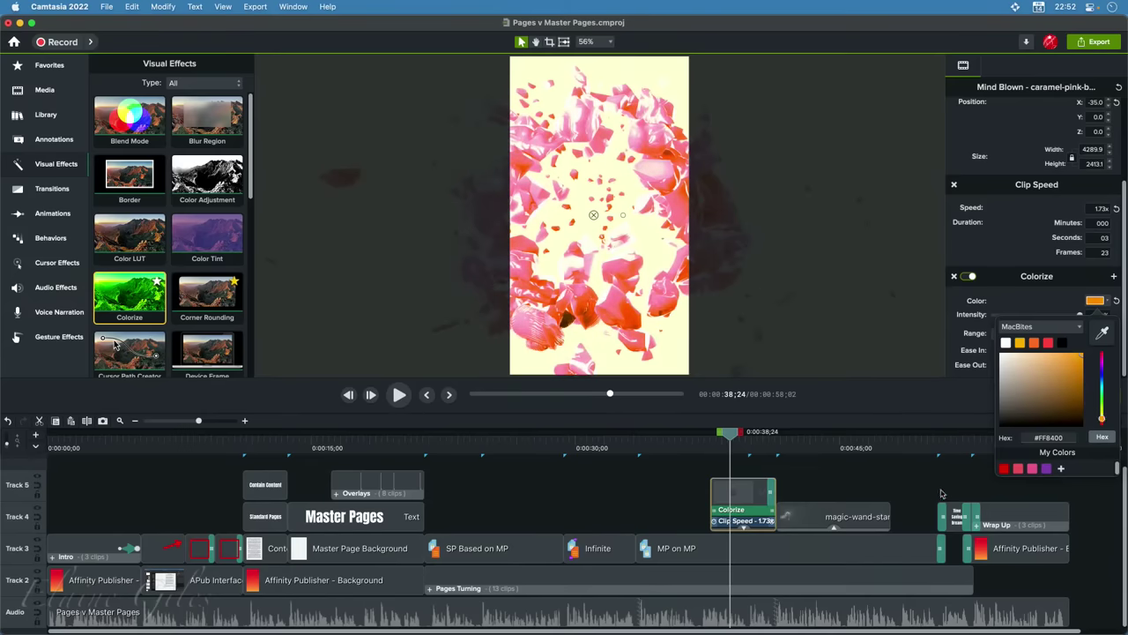
click(1050, 298)
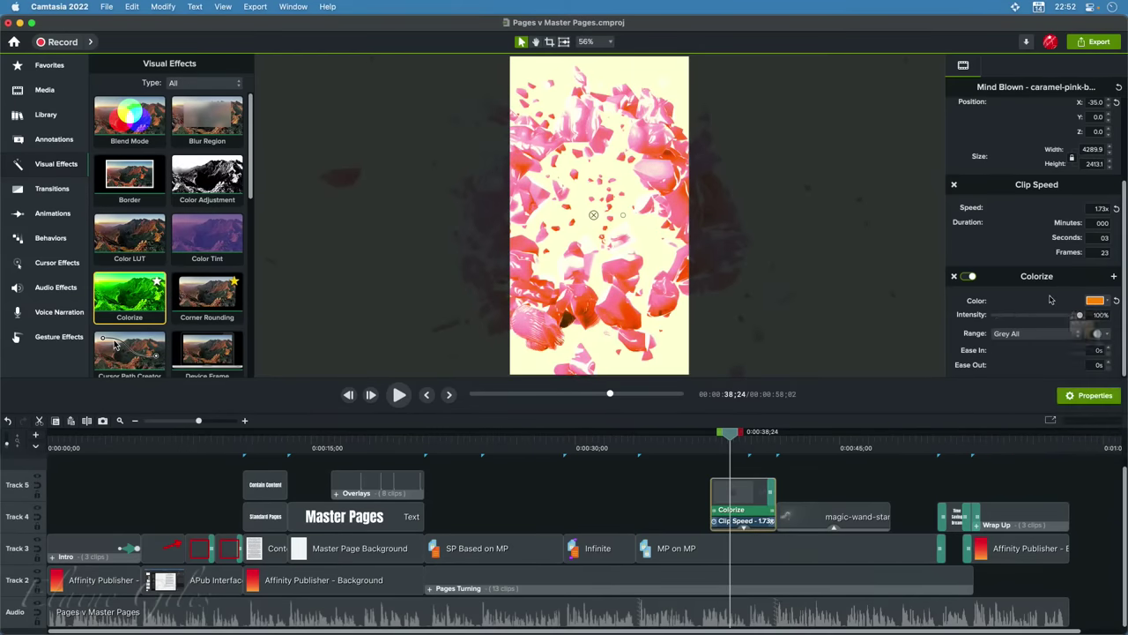
Keep the Range at Grey All, then delete the Colorize effect from the clip
click(1024, 335)
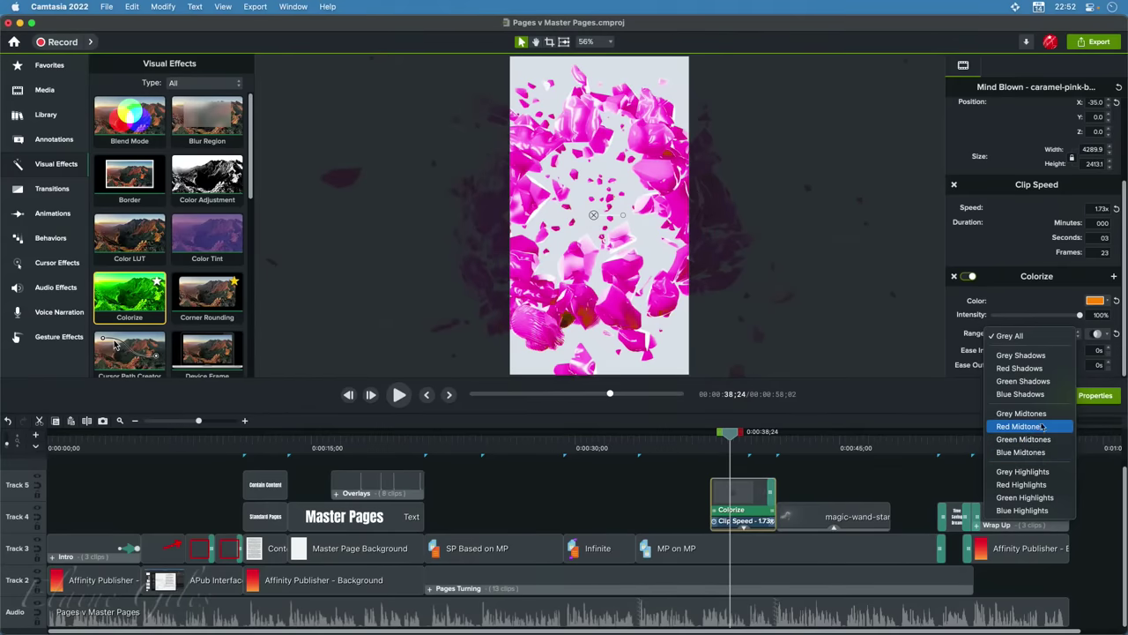
click(952, 395)
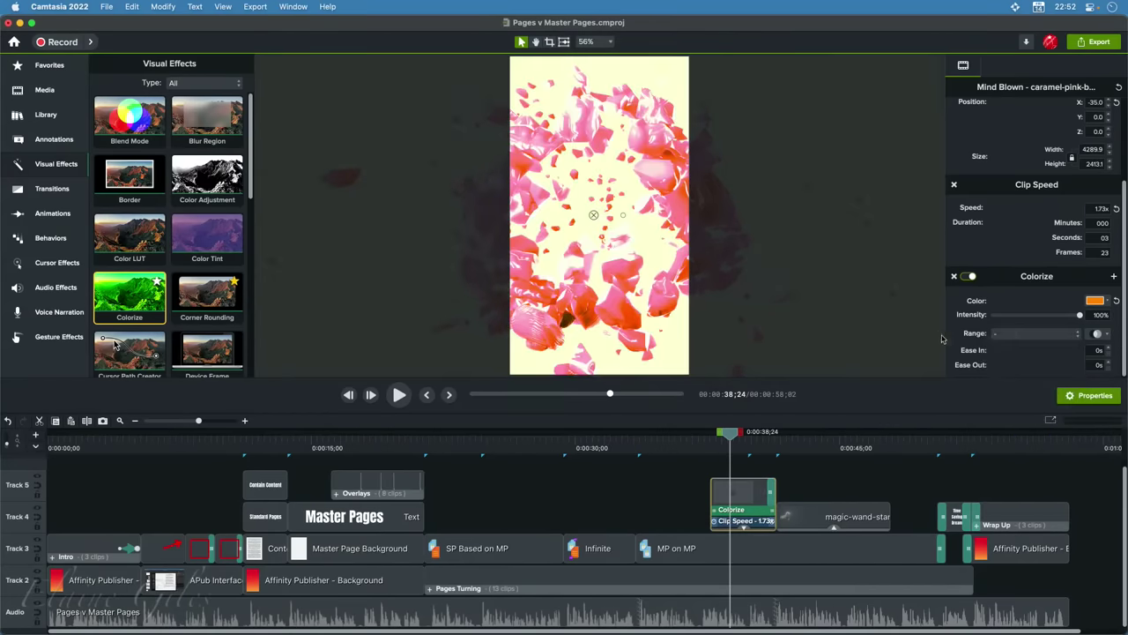
click(954, 275)
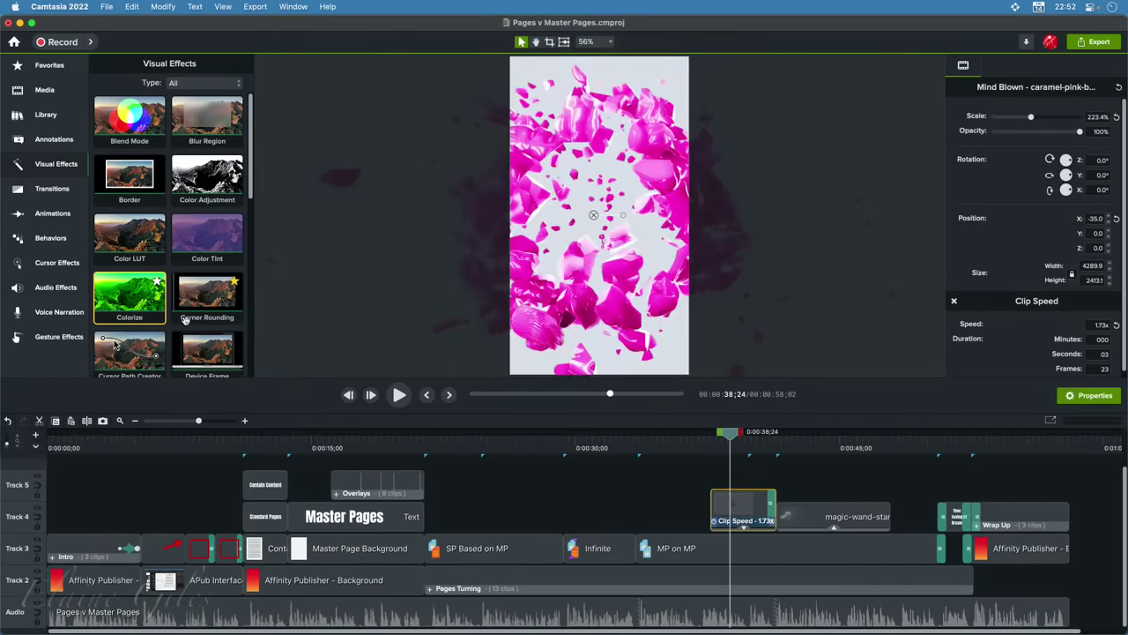
Apply Color Adjustment to the Mind Blown clip (Brightness +64, Contrast +298, Saturation -100) and view its settings
scroll(177, 316, down, 5)
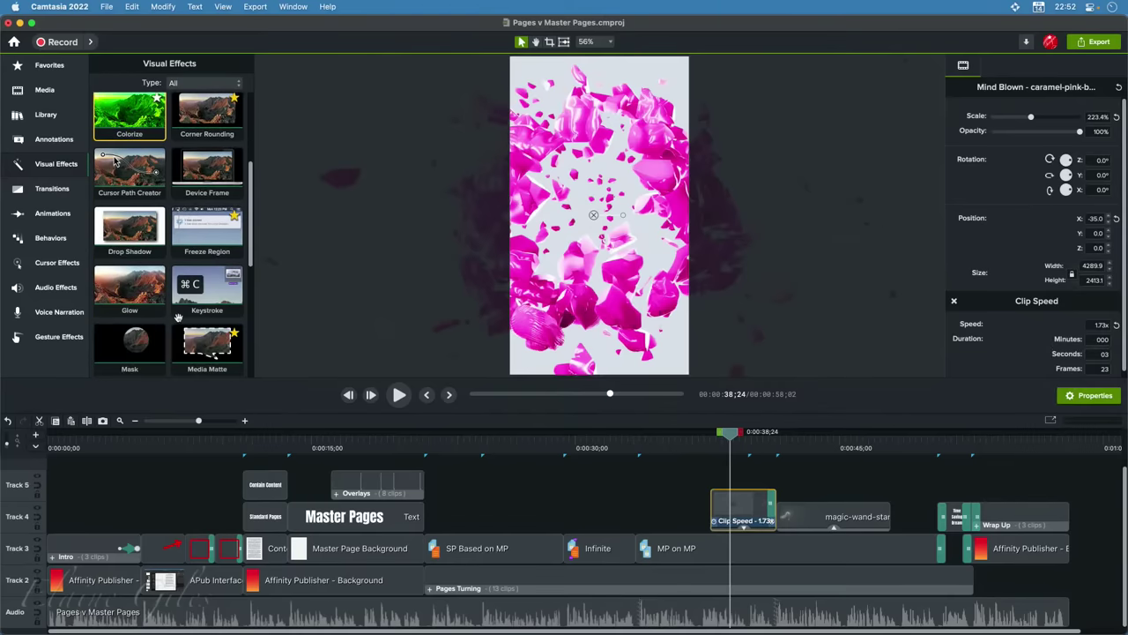
scroll(177, 316, down, 5)
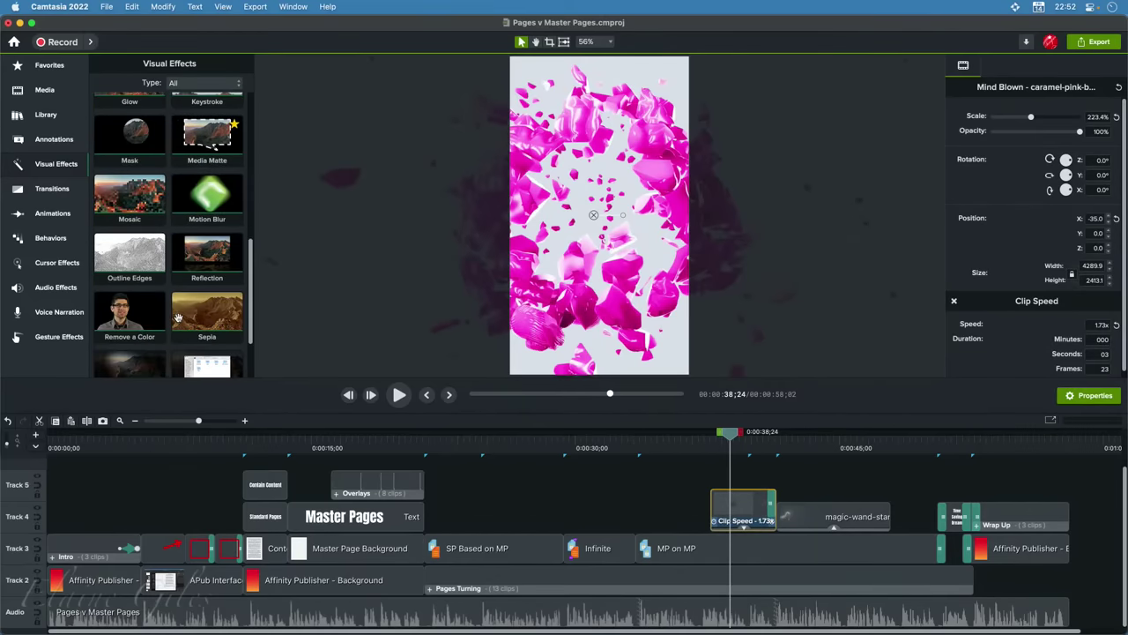
scroll(178, 316, down, 3)
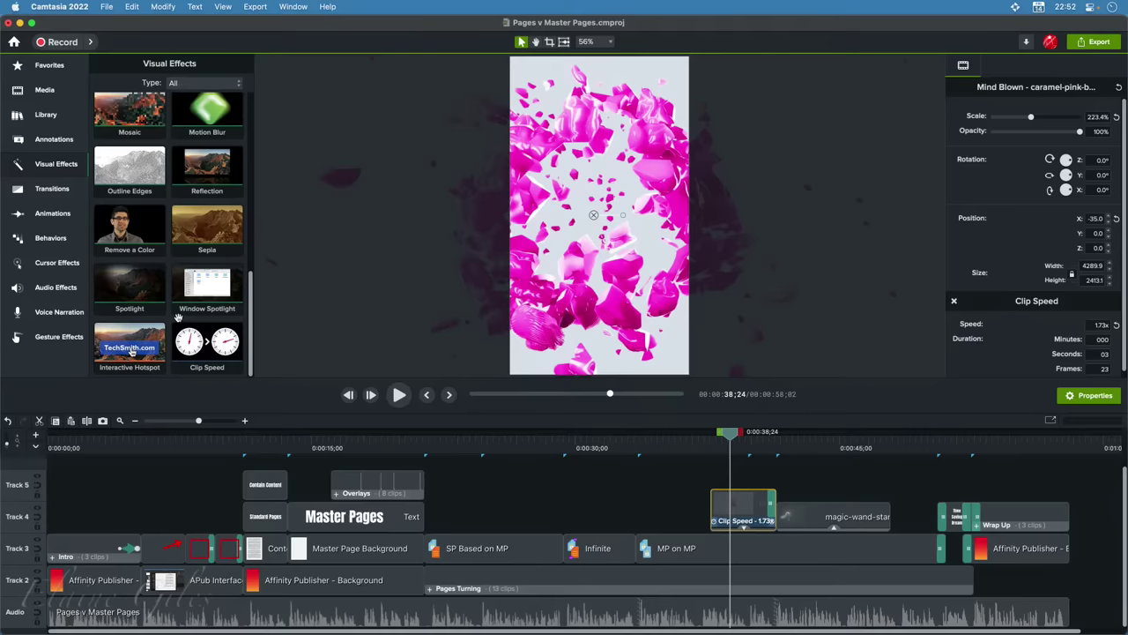
scroll(177, 316, up, 12)
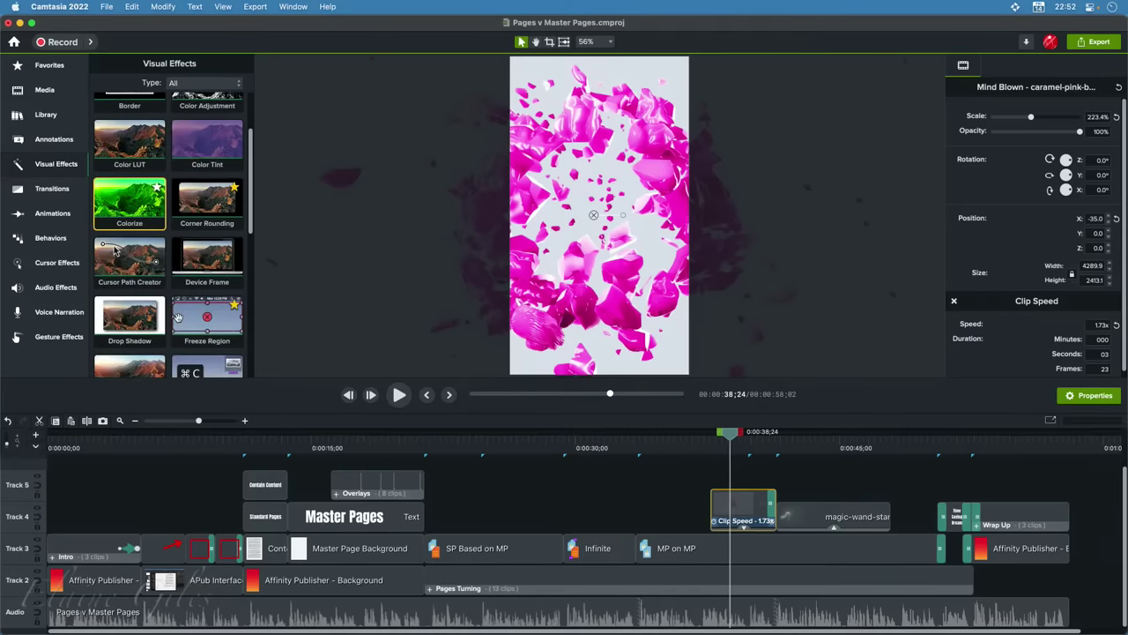
scroll(177, 316, up, 2)
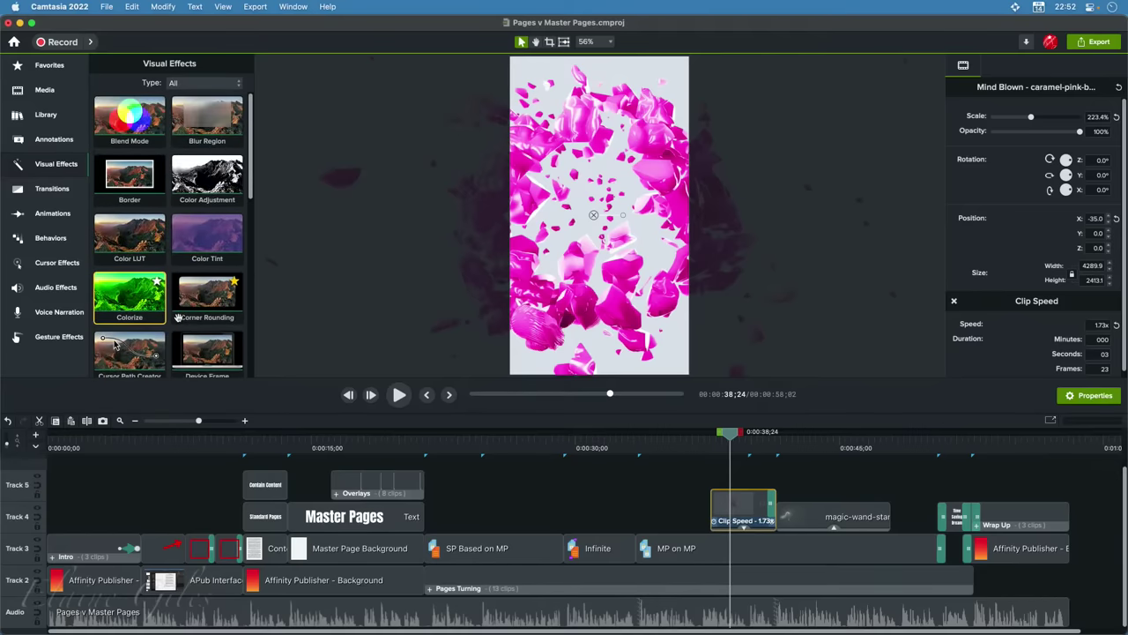
drag(204, 180, 748, 511)
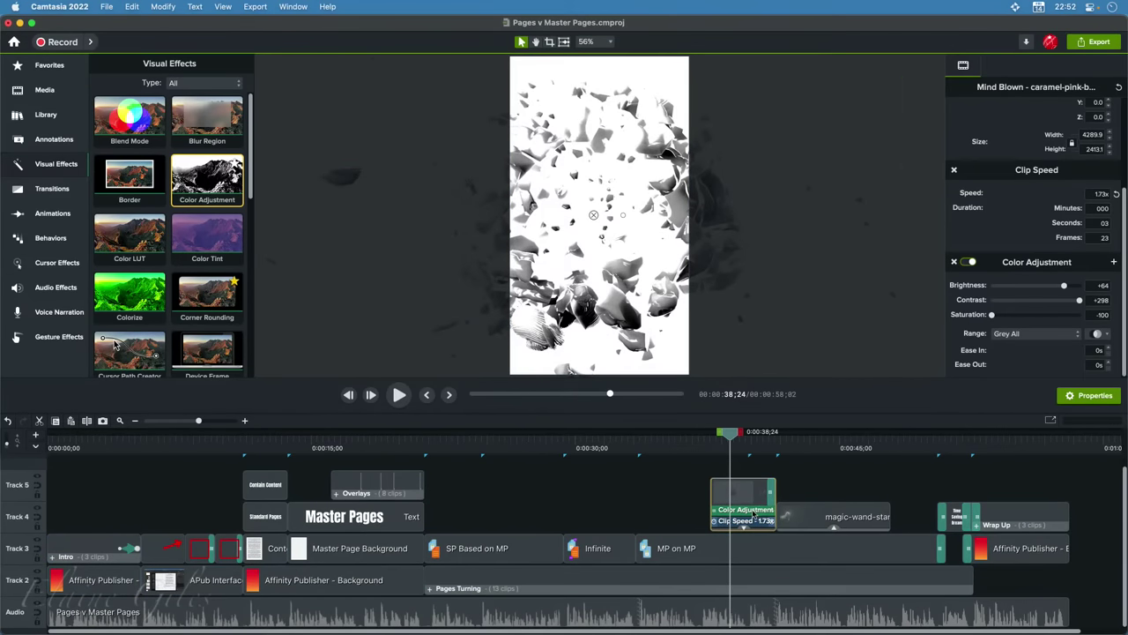
click(753, 513)
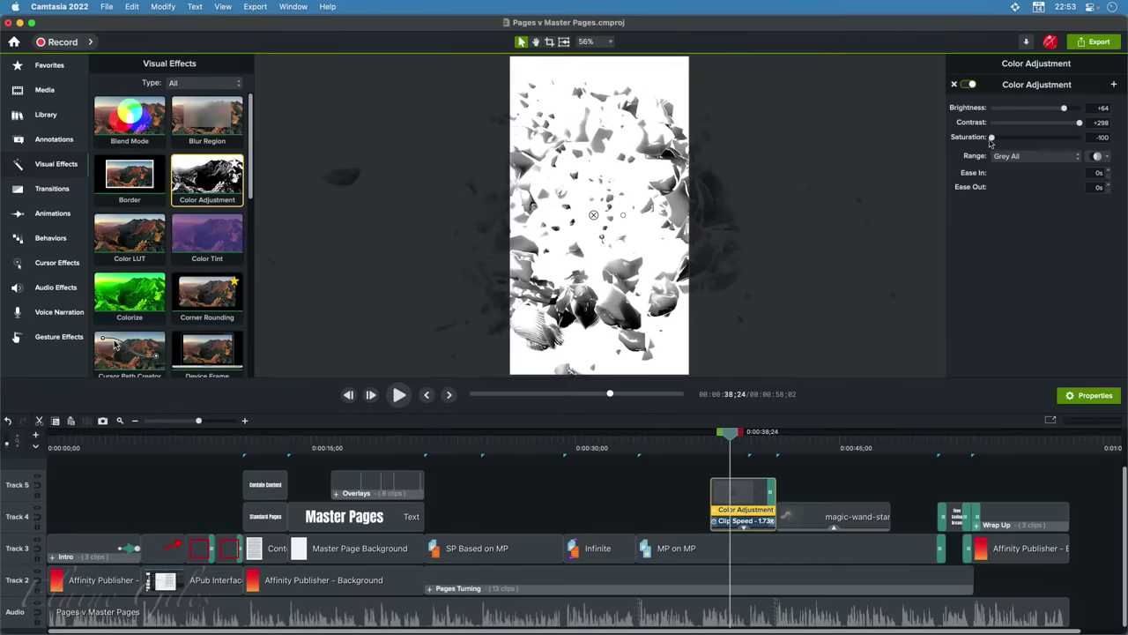
Set Color Adjustment to Saturation -80 and Contrast +198, then add a green Colorize effect
mouse_move(990, 138)
mouse_down()
mouse_move(1077, 138)
mouse_move(1000, 138)
mouse_up()
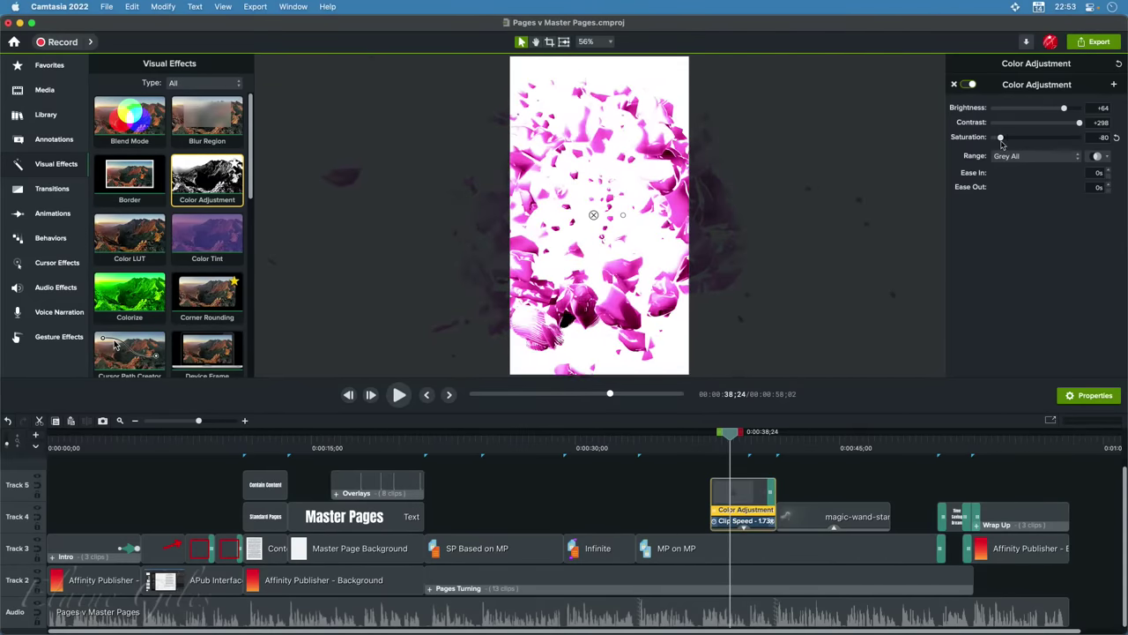
drag(1079, 123, 1035, 117)
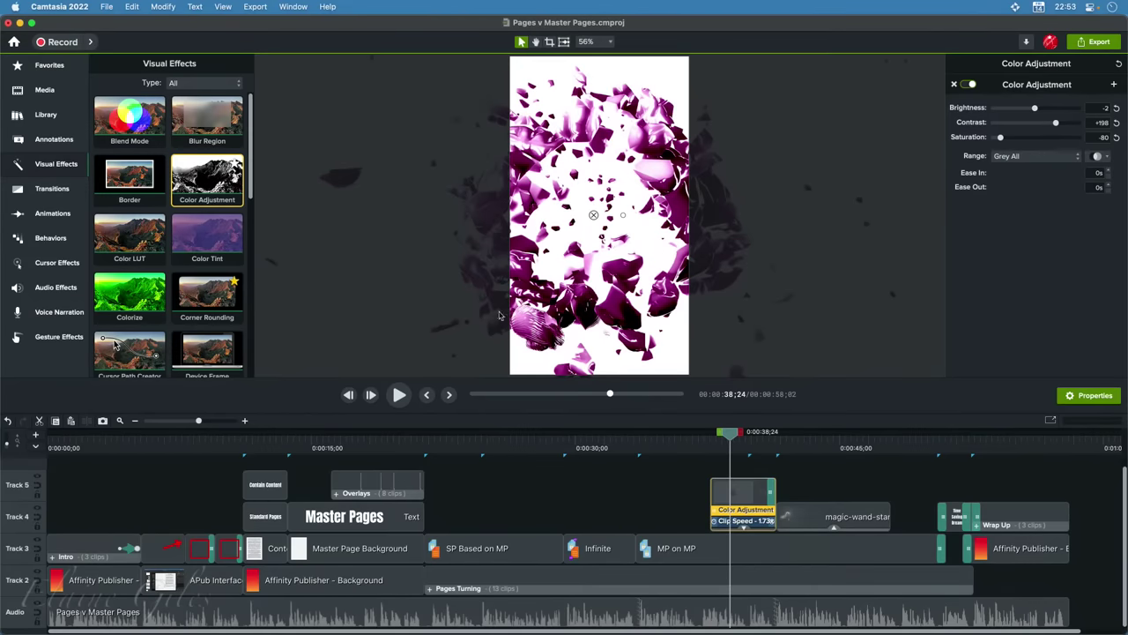
drag(129, 289, 747, 499)
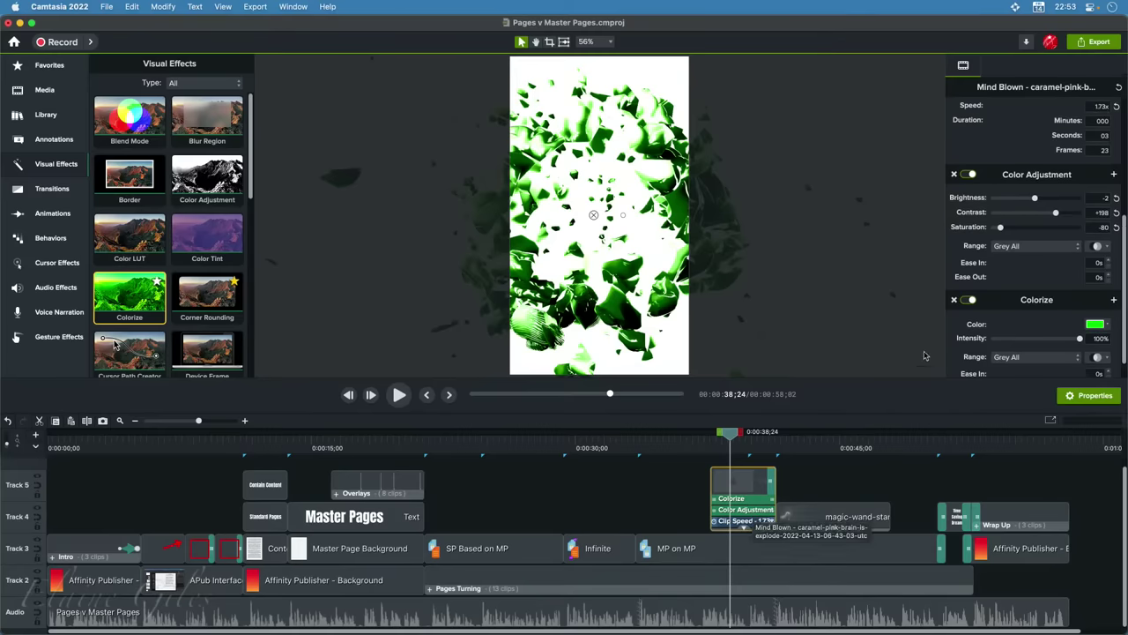
Change the Colorize tint from green to light blue (#009FFF)
click(1107, 328)
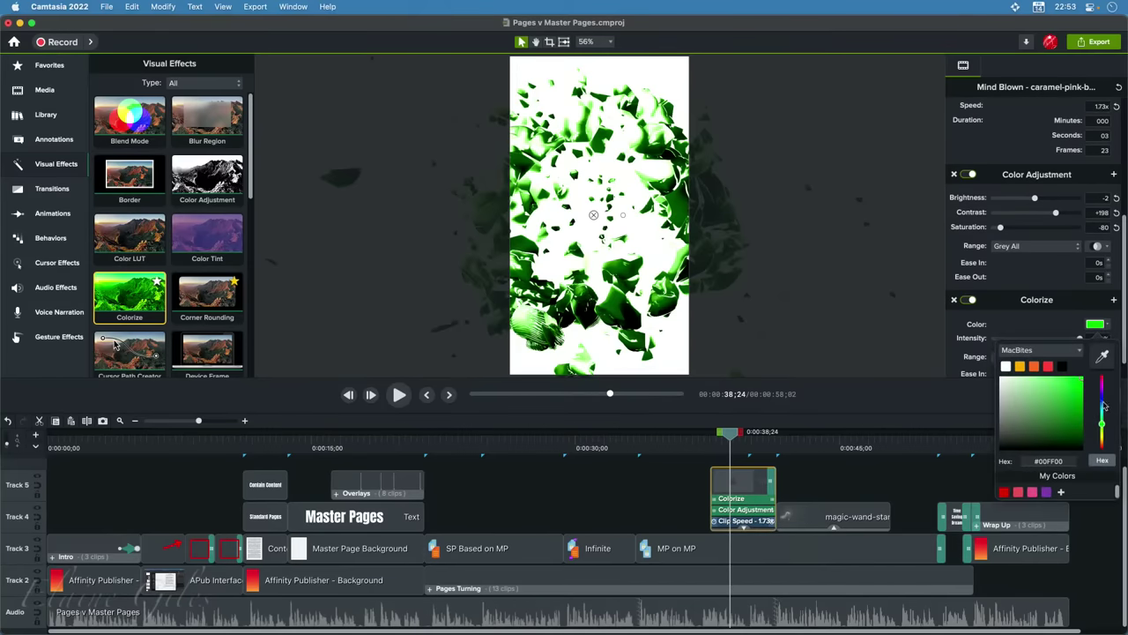
click(1102, 405)
drag(1101, 405, 1102, 410)
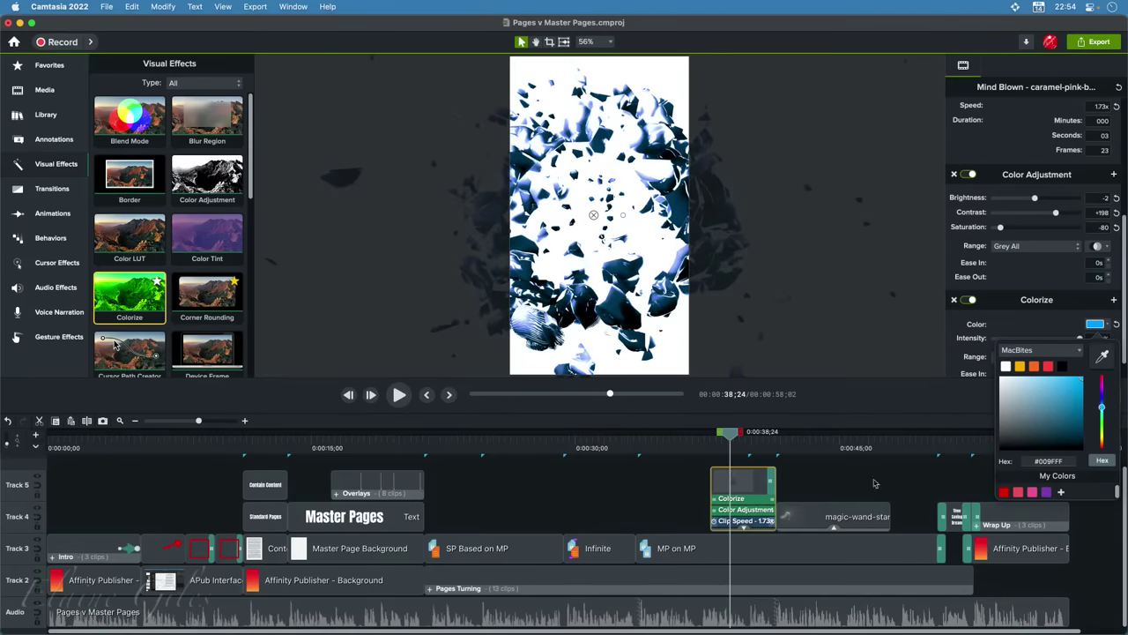
click(754, 511)
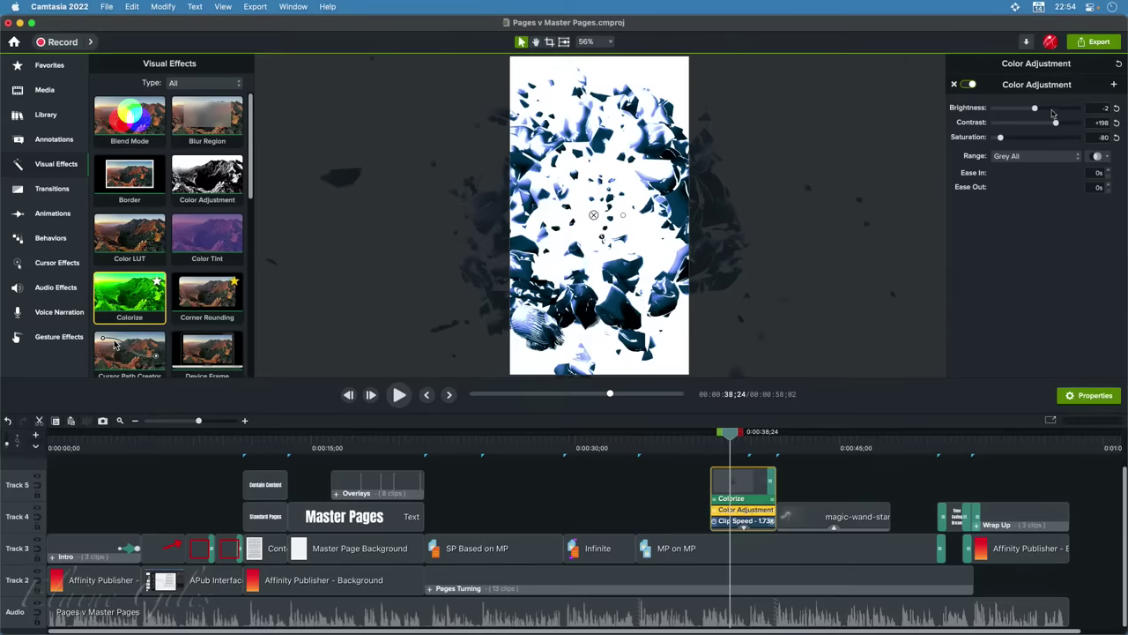
Lower the Color Adjustment contrast to about +83
drag(1056, 125, 998, 140)
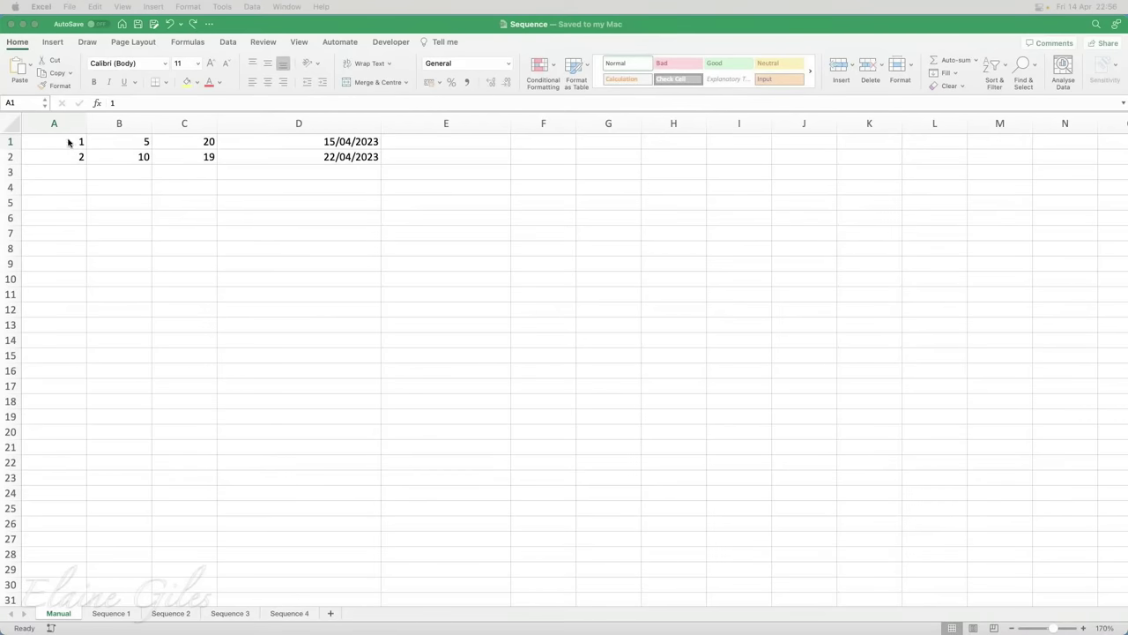
Fill the Manual sheet to row 26: column A 1–26, column B 5–130 in fives
click(67, 141)
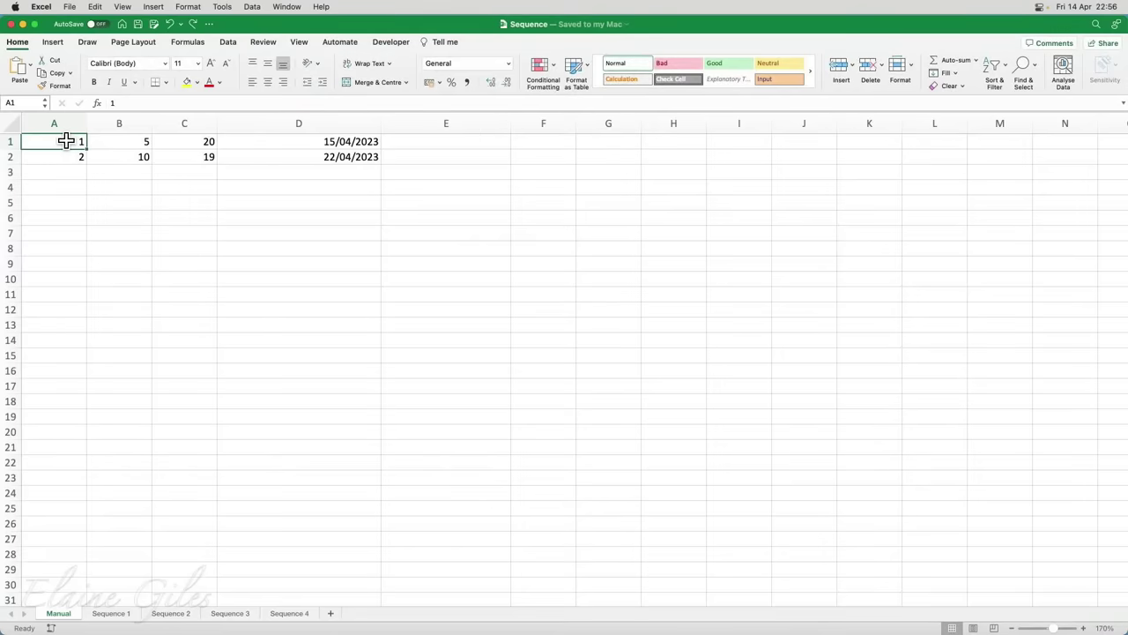
drag(66, 141, 69, 157)
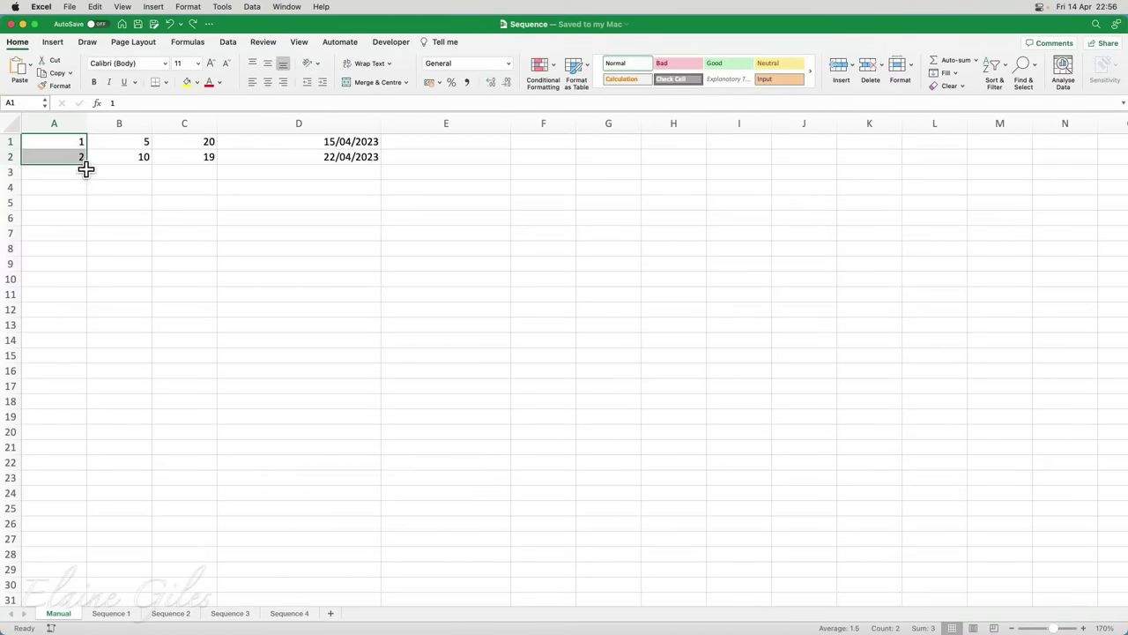
drag(86, 167, 83, 534)
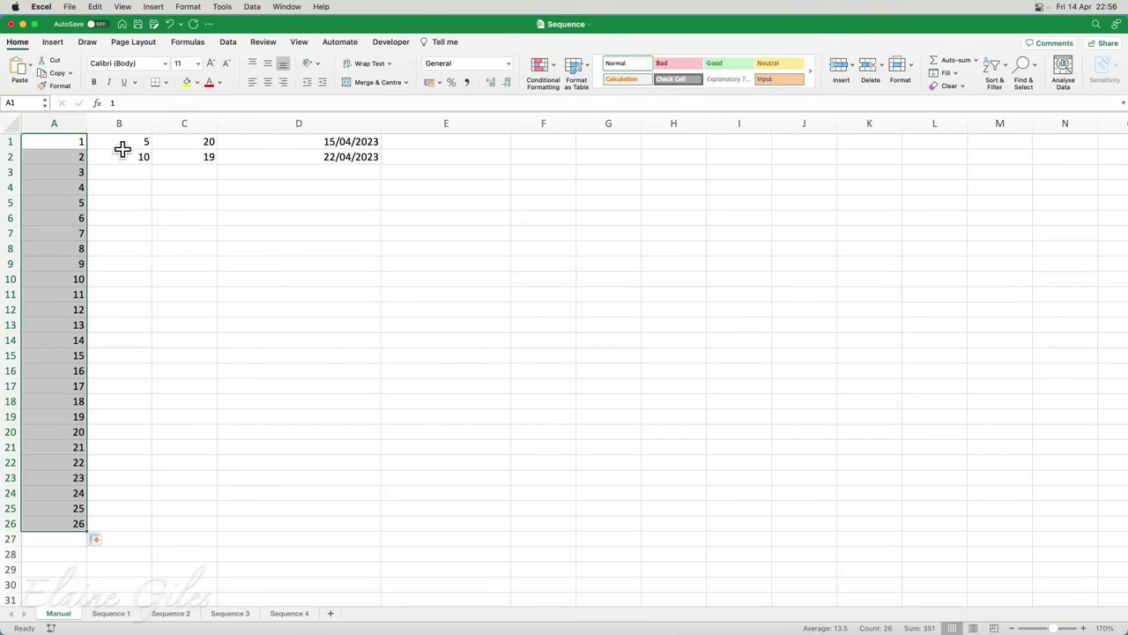
drag(123, 147, 123, 159)
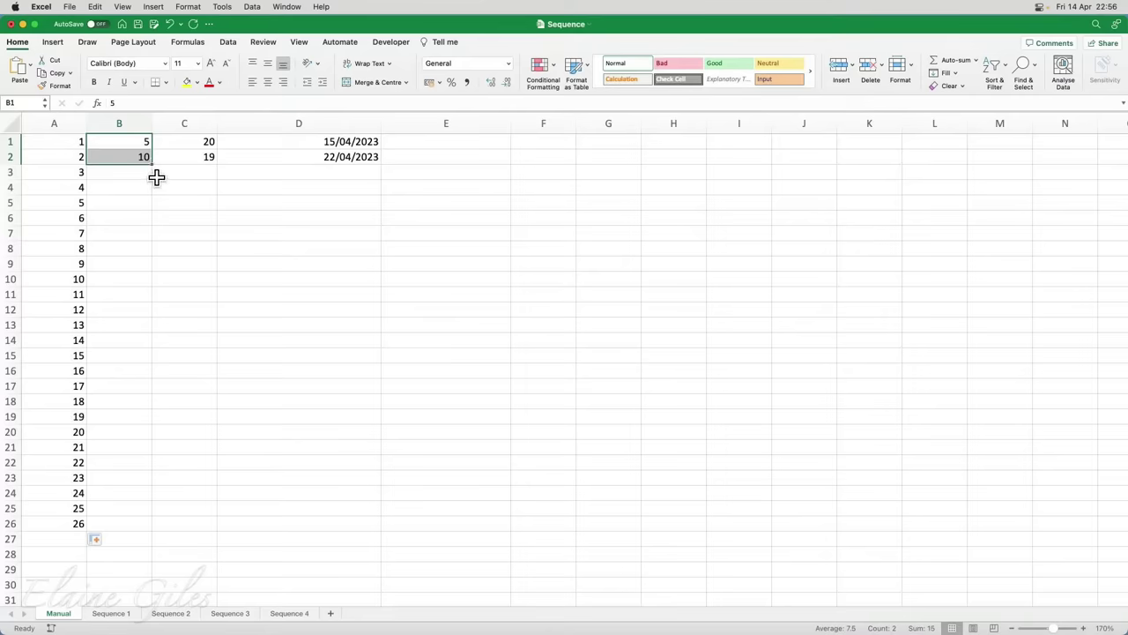
drag(151, 165, 163, 521)
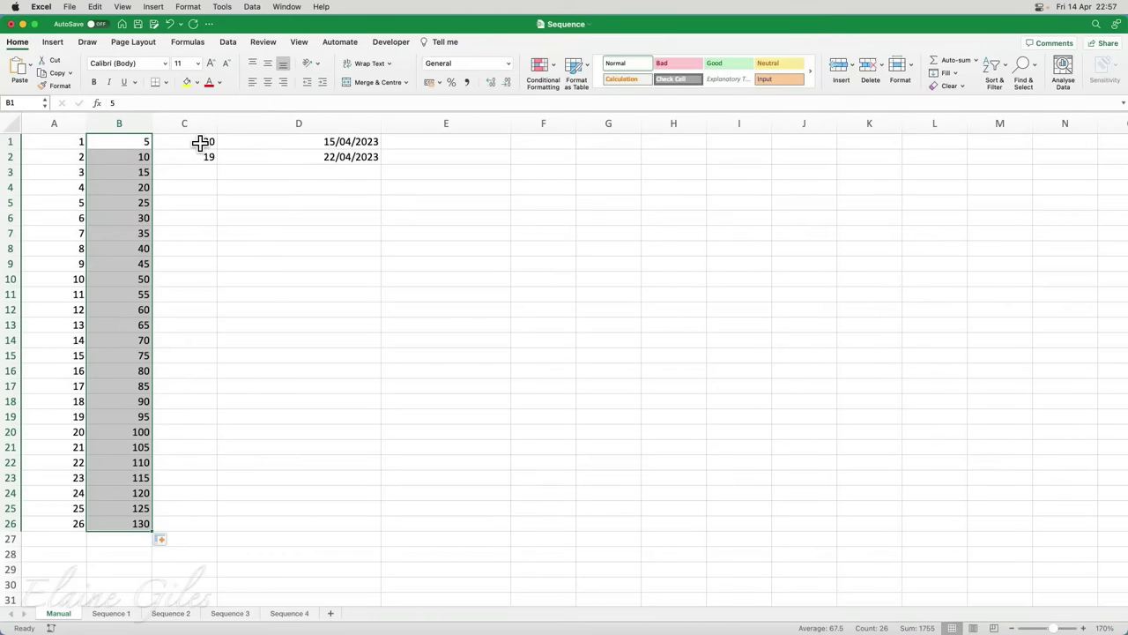
Fill to row 26: column C from 20 down to -5, column D weekly 15/04/2023–07/10/2023
drag(200, 142, 203, 158)
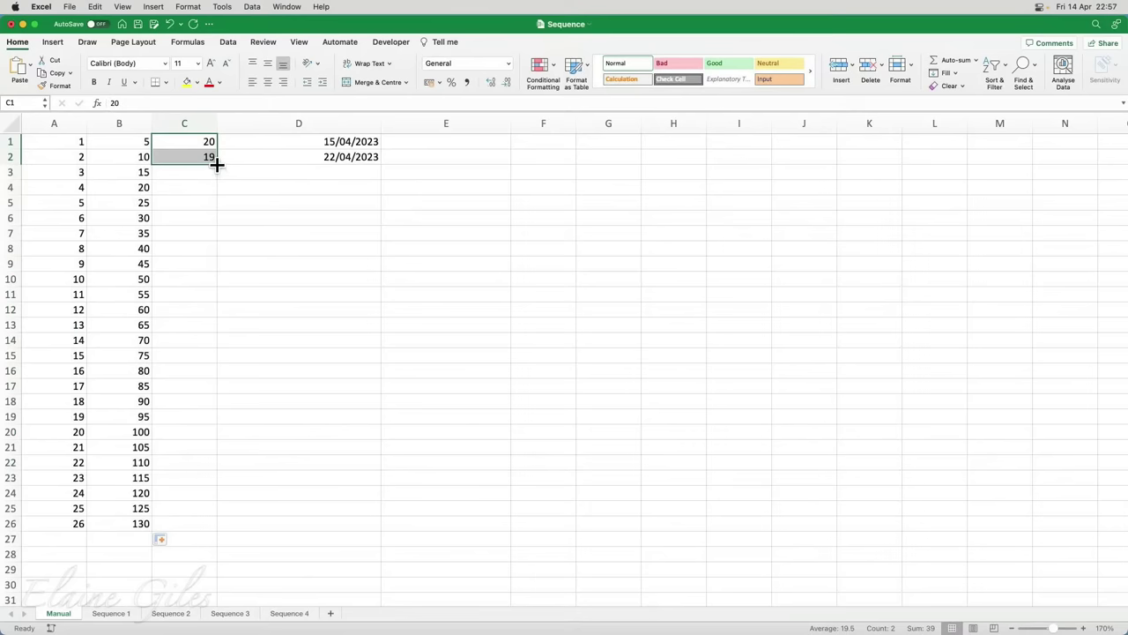
drag(217, 164, 213, 532)
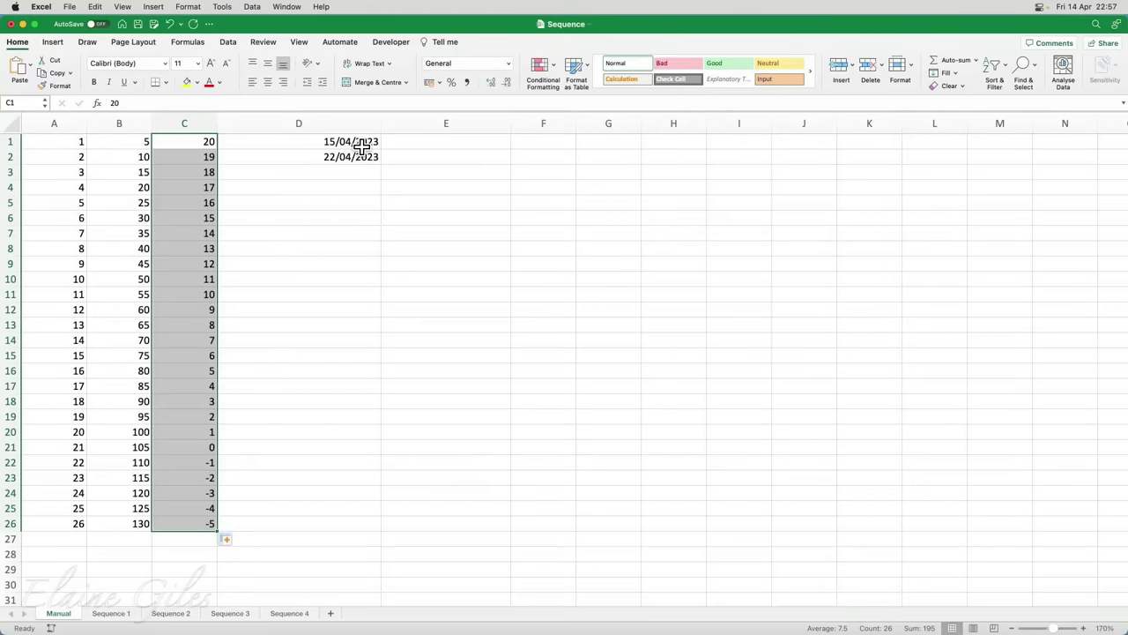
drag(362, 147, 368, 156)
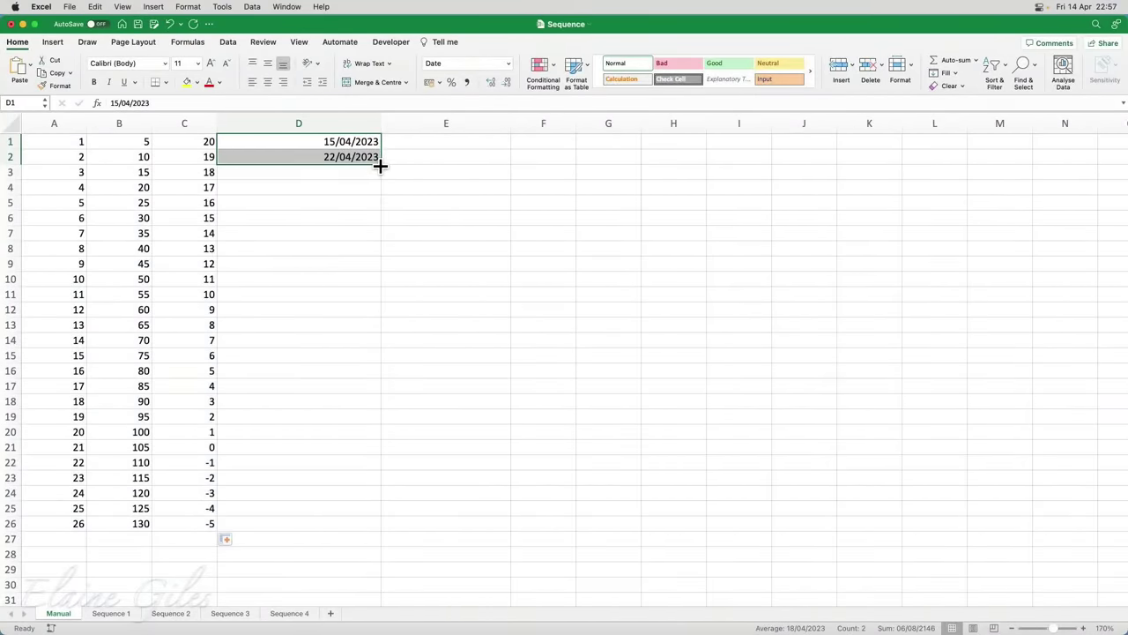
drag(380, 166, 363, 533)
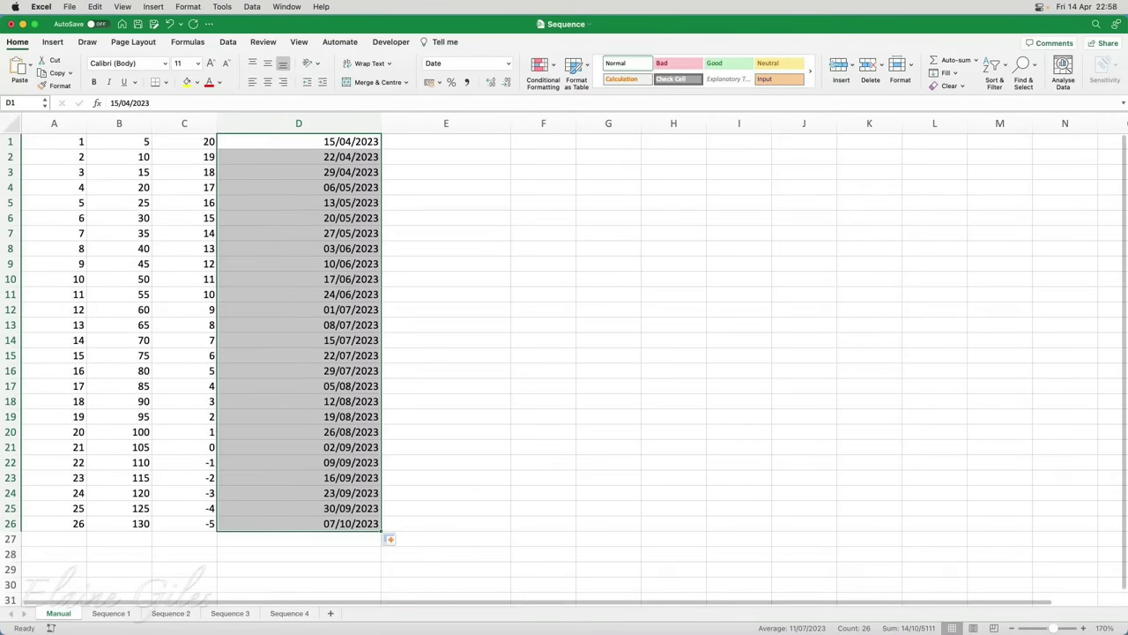
On the Sequence 1 sheet, write =SEQUENCE(10,1,1,1) in cell A1
click(122, 614)
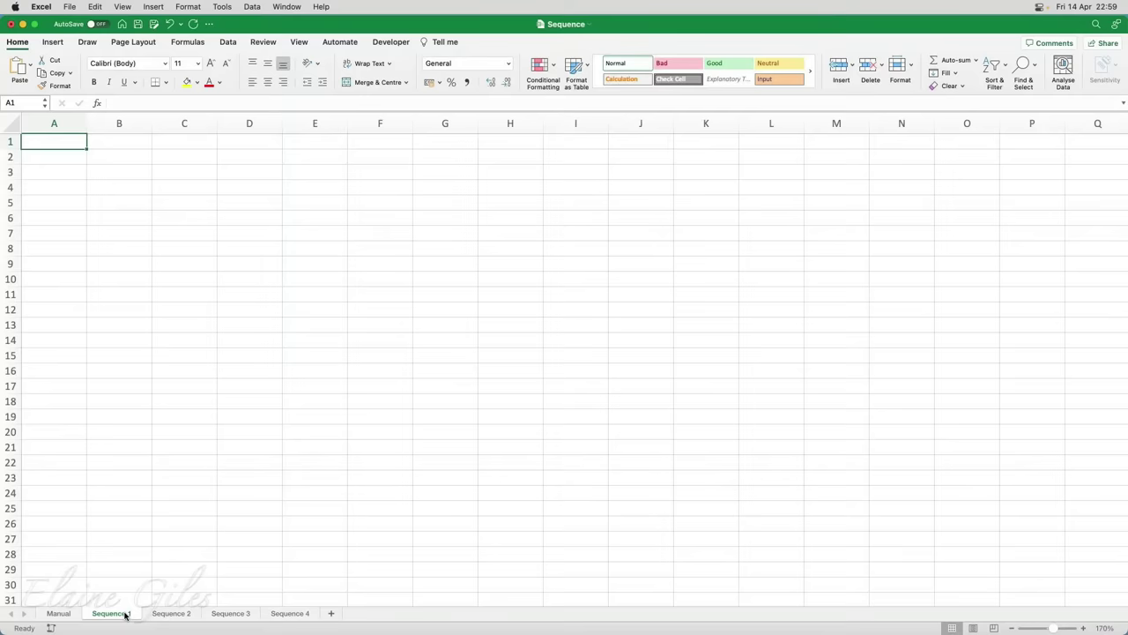
text(=se)
key(Down)
key(Down)
key(Down)
key(Down)
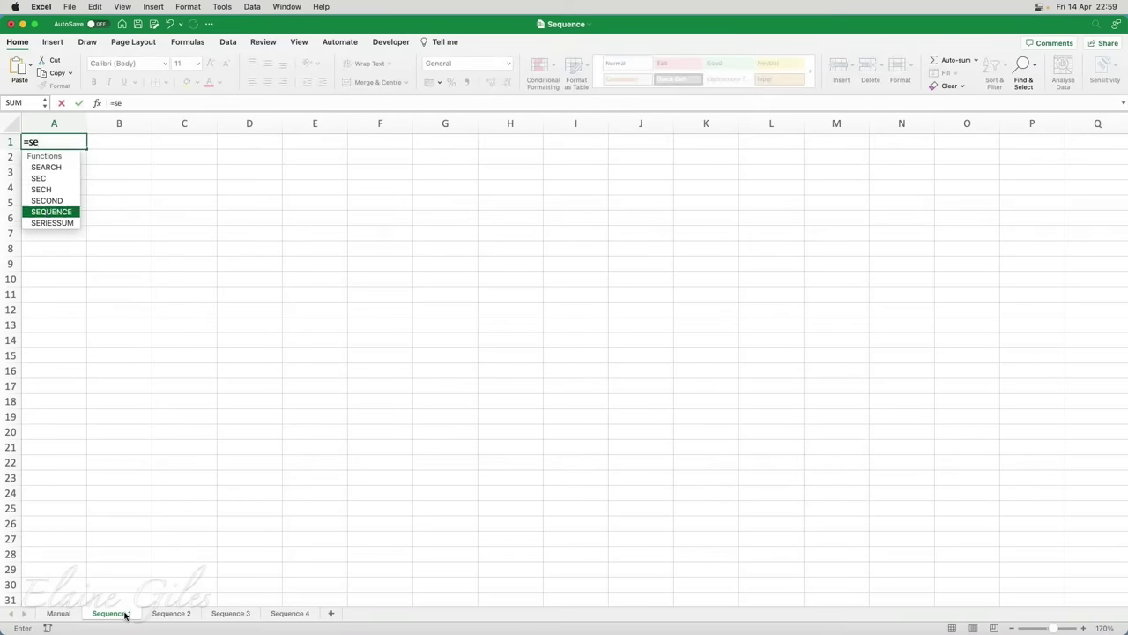
key(Tab)
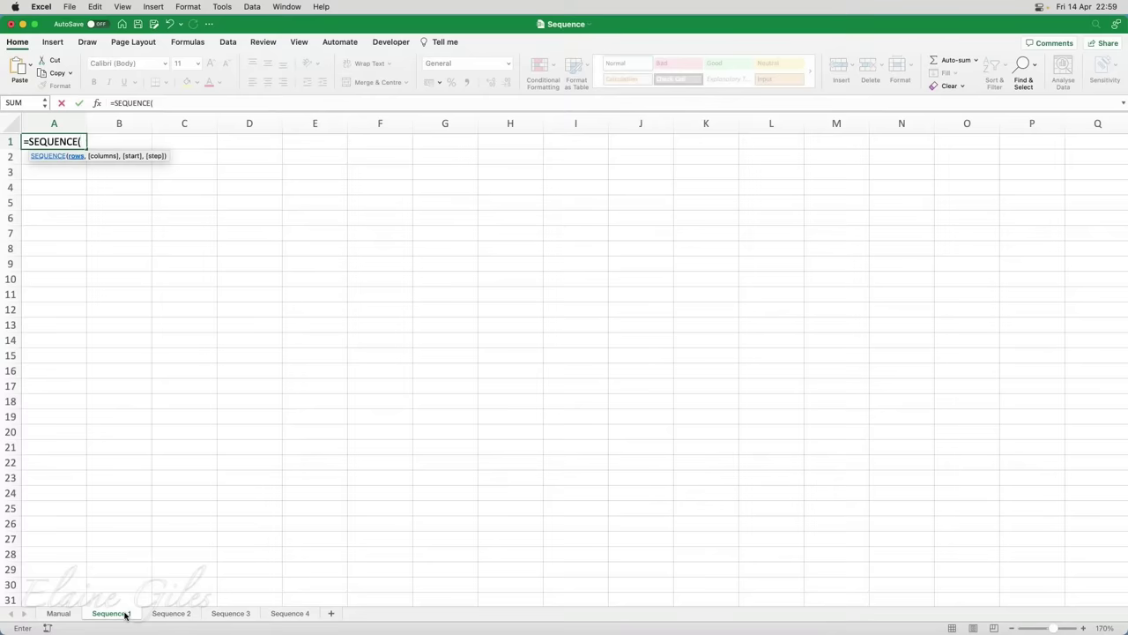
text(10,)
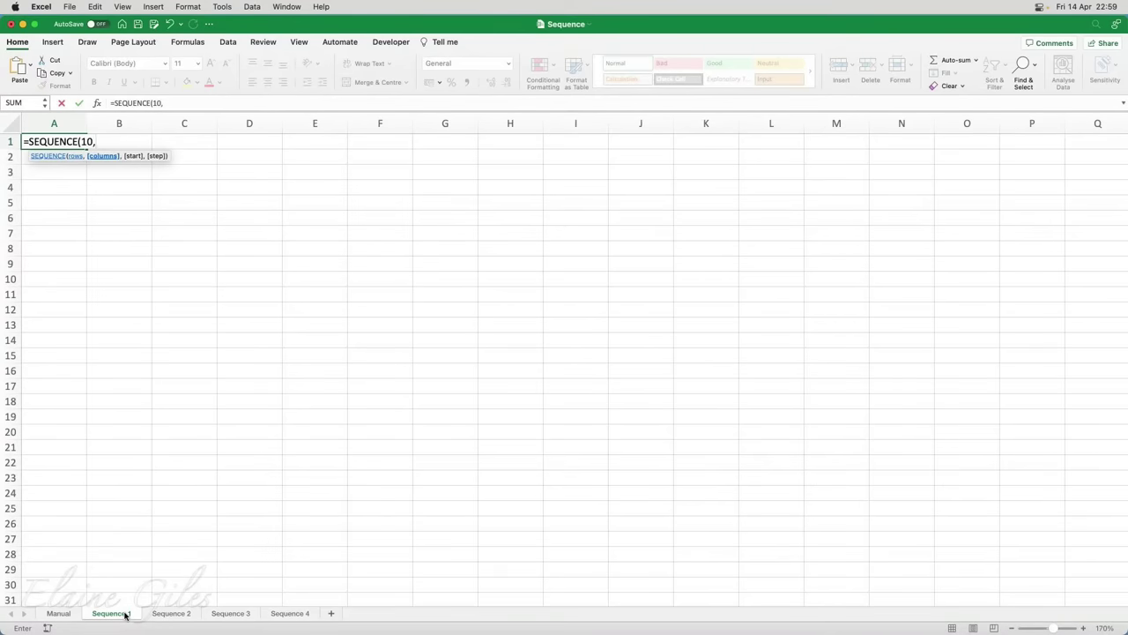
text(1)
text(,1,1)
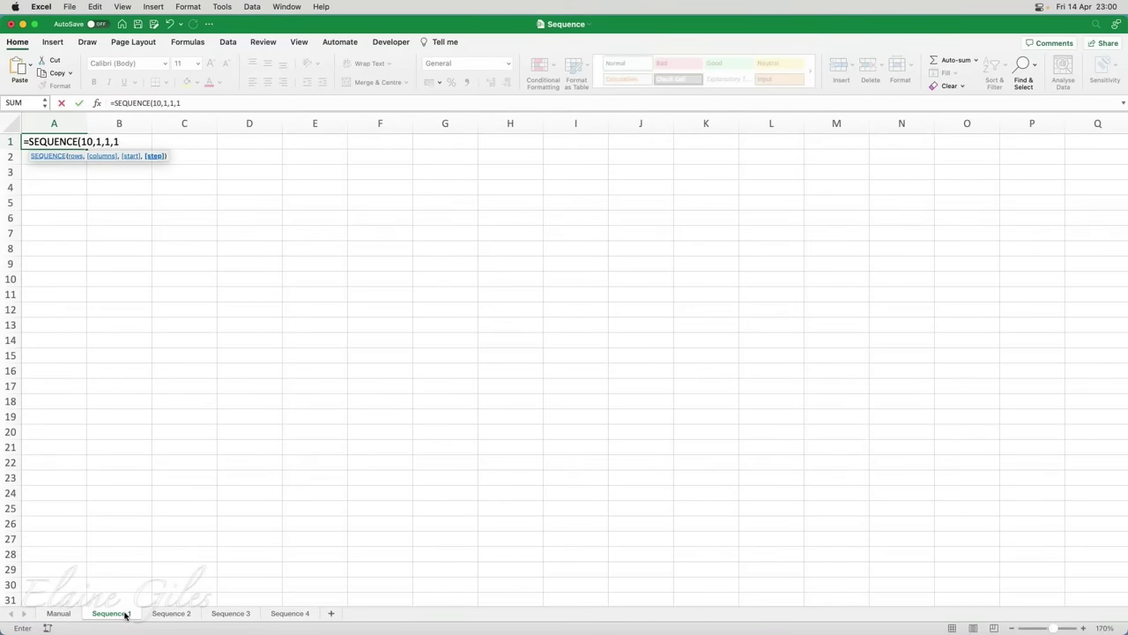
key(BackSpace)
text(-)
text(1)
key(BackSpace)
key(BackSpace)
text(1))
Commit =SEQUENCE(10,1,1,1) and inspect the spilled cells A1 through A6
key(Return)
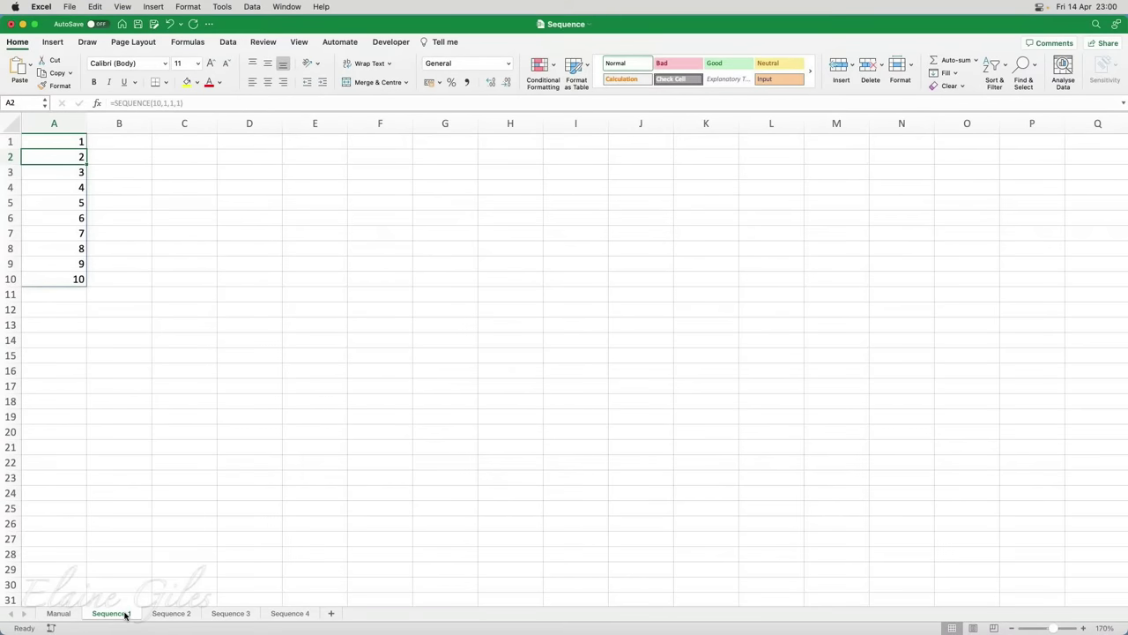
click(57, 142)
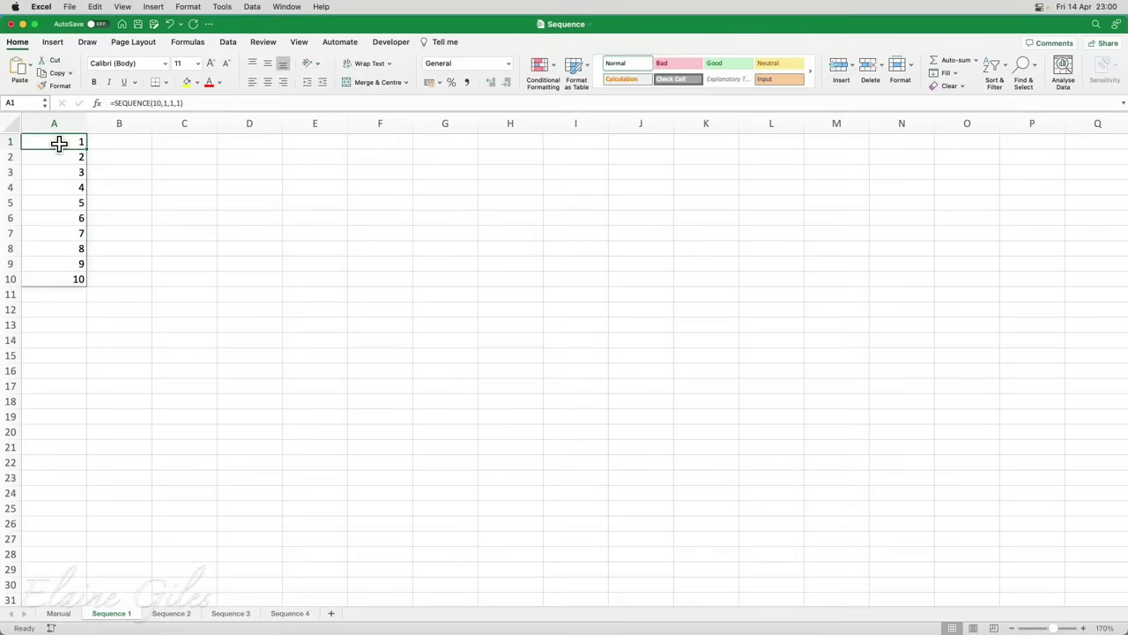
click(62, 156)
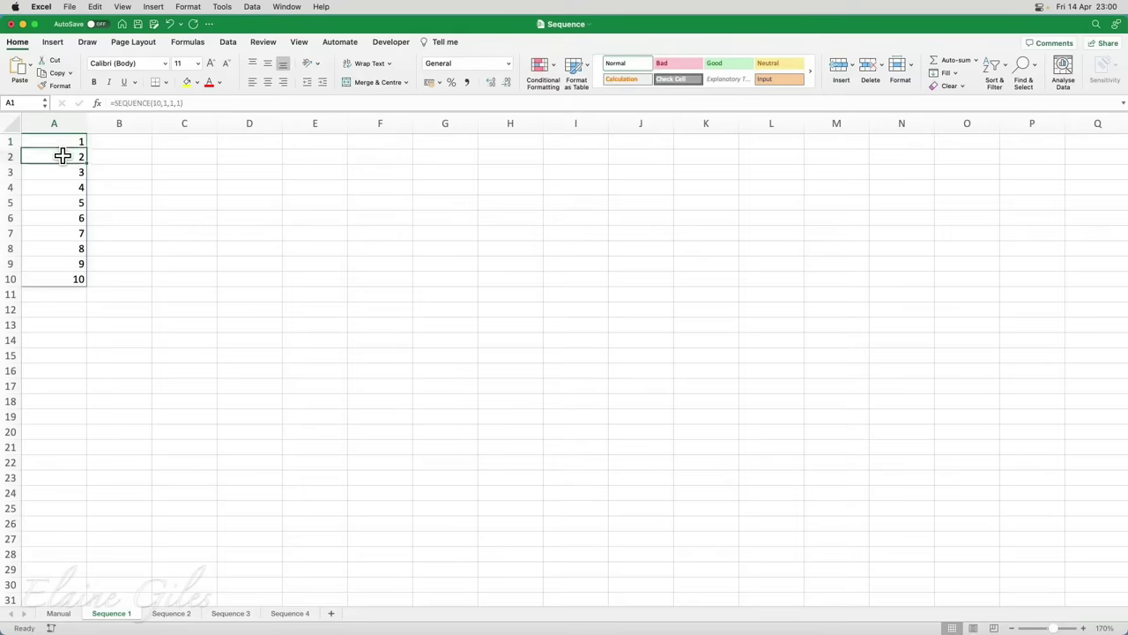
click(62, 170)
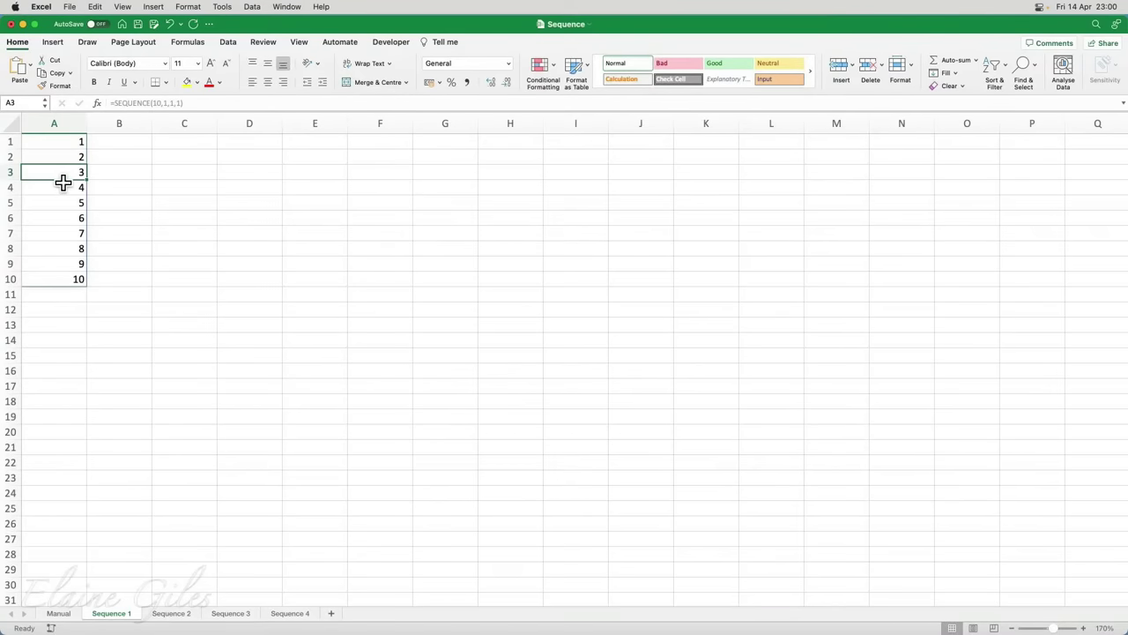
click(64, 188)
click(63, 202)
click(63, 217)
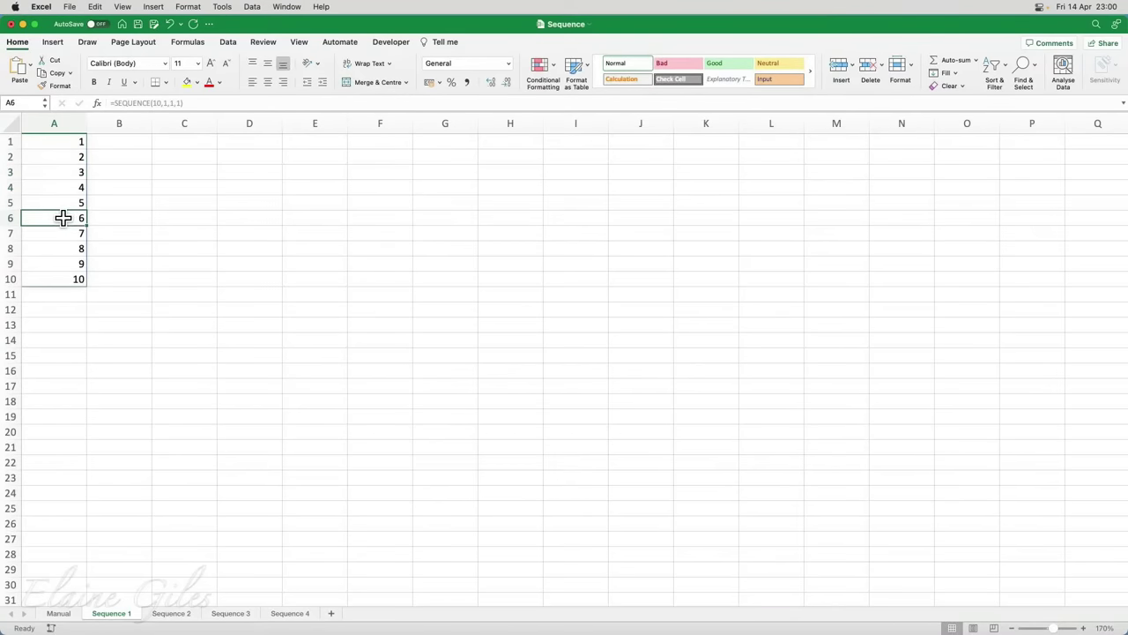
Compare formula cell A1 with the greyed spilled cells A2 to A8
click(64, 146)
click(61, 157)
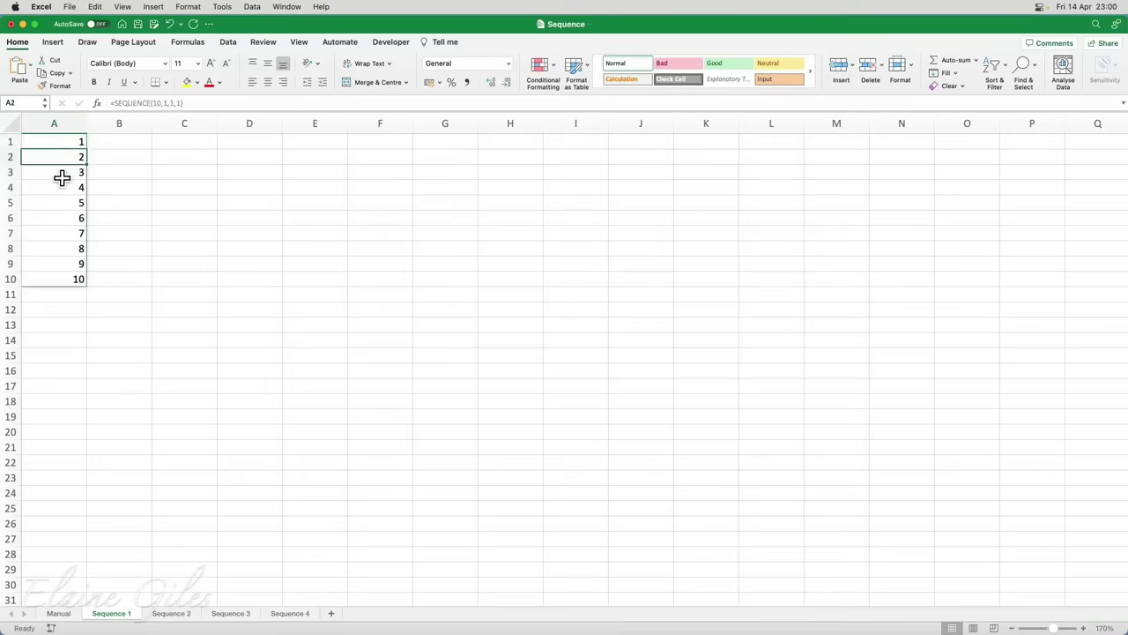
click(61, 186)
click(62, 207)
click(61, 232)
click(61, 246)
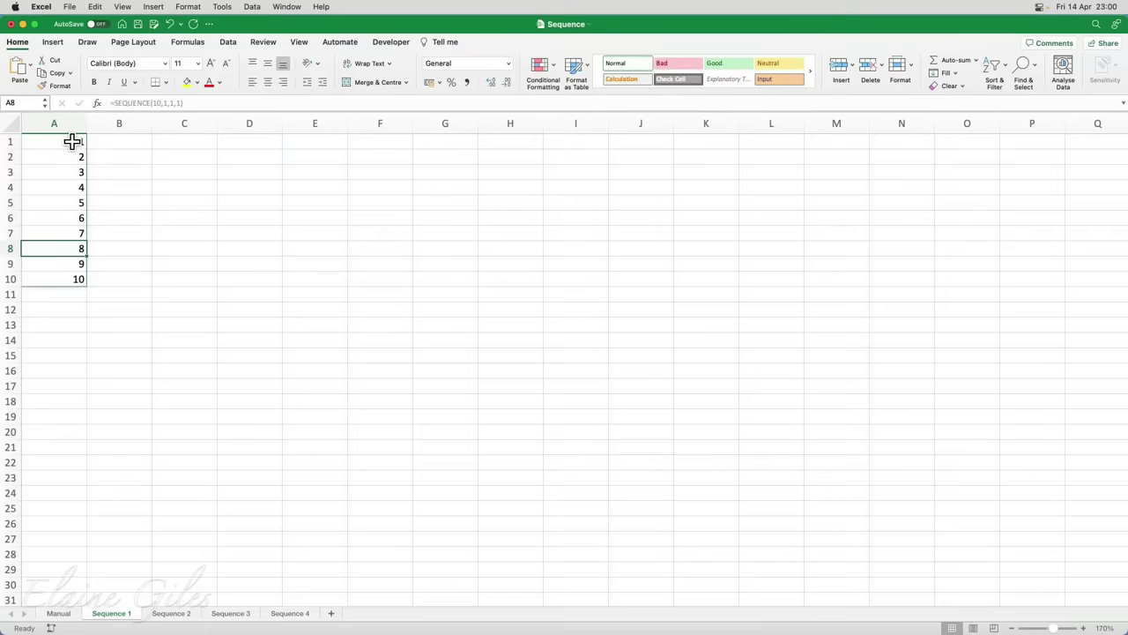
click(72, 141)
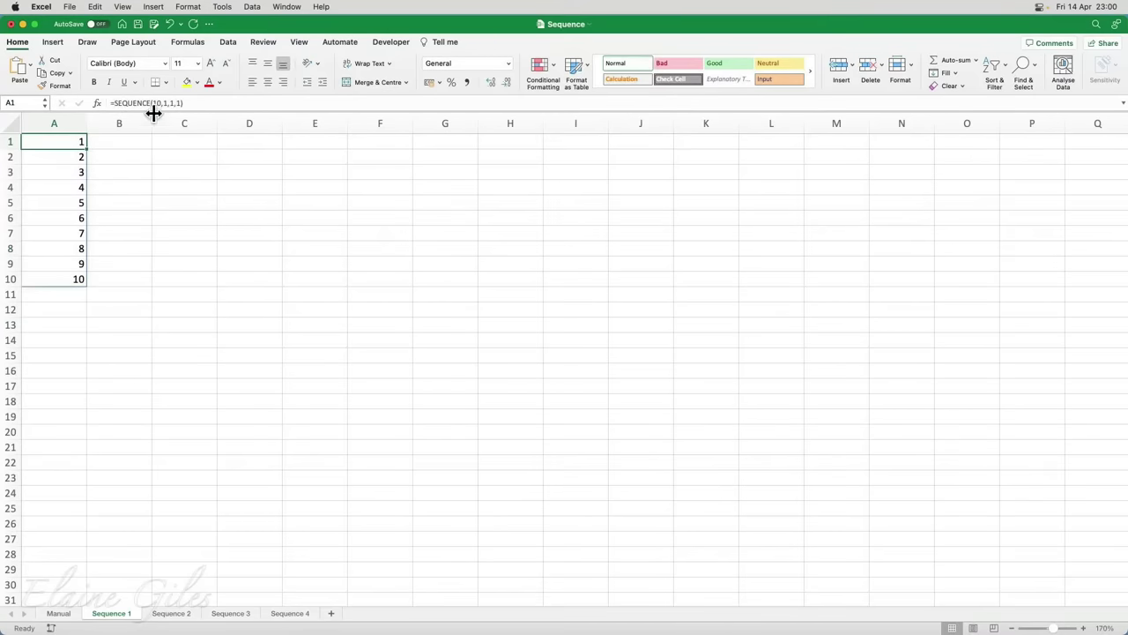
click(74, 156)
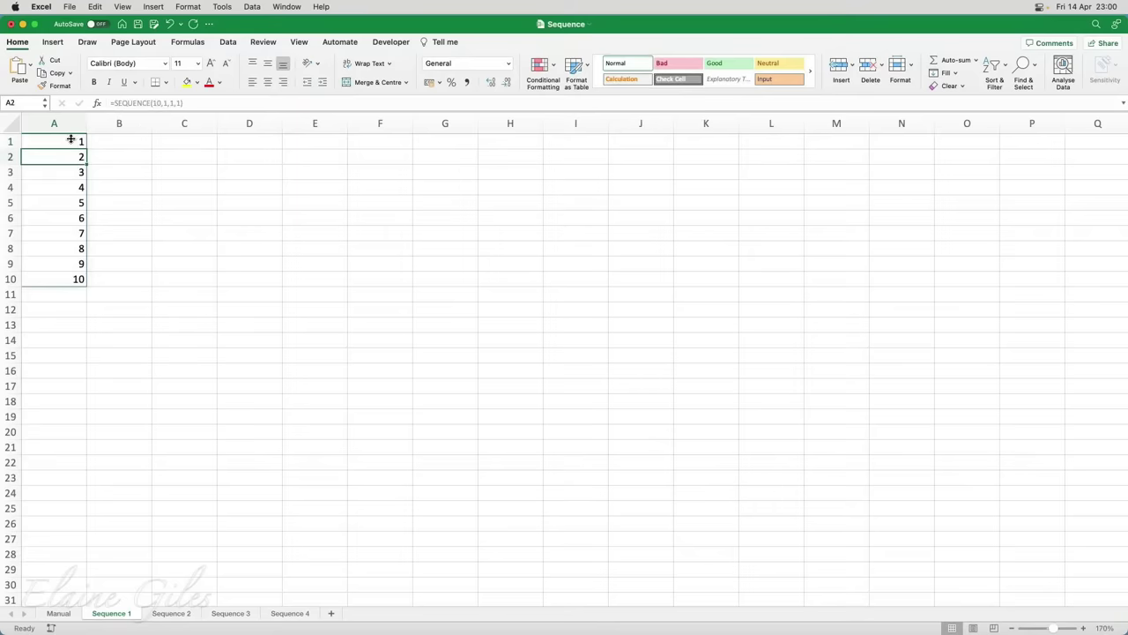
click(72, 139)
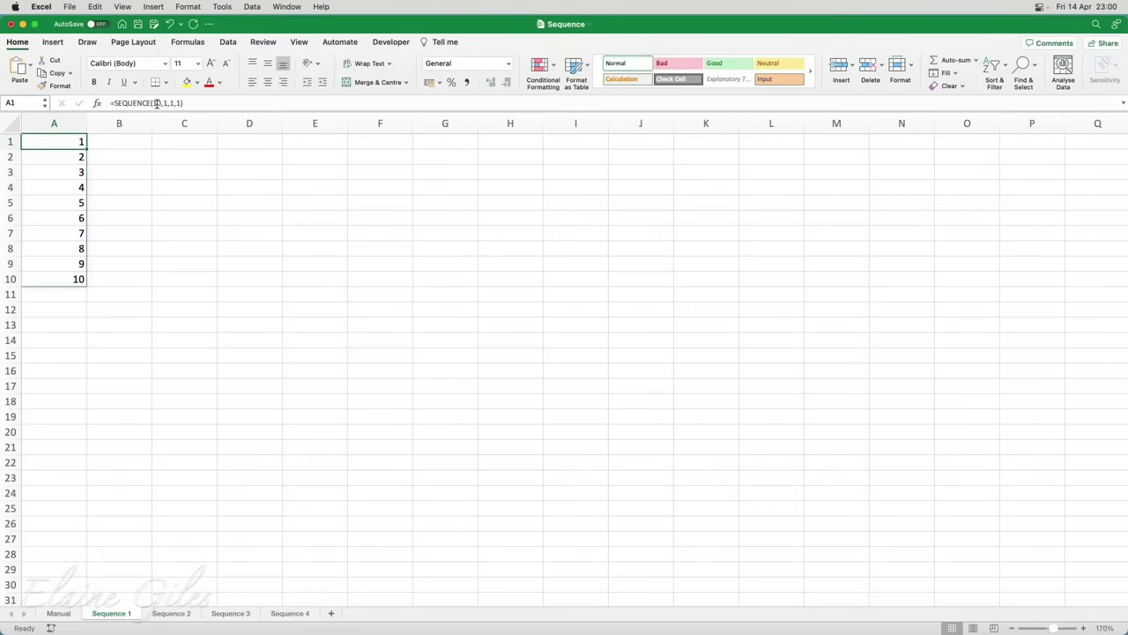
Change A1's row count to 12 so the sequence spills 1 to 12
click(156, 103)
key(Delete)
text(2)
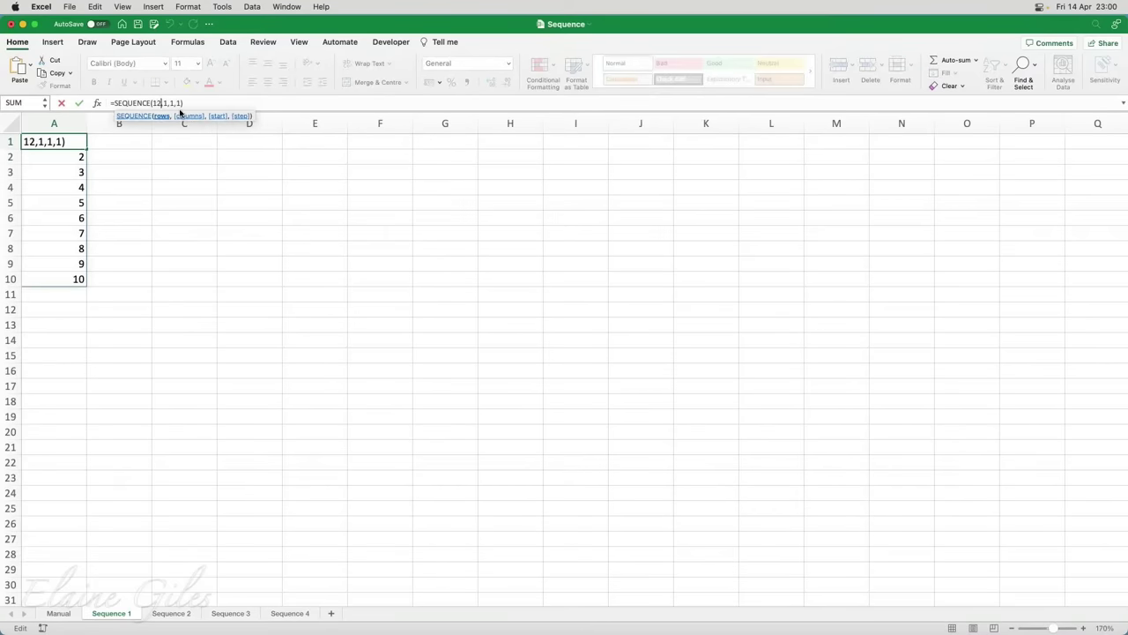
key(Return)
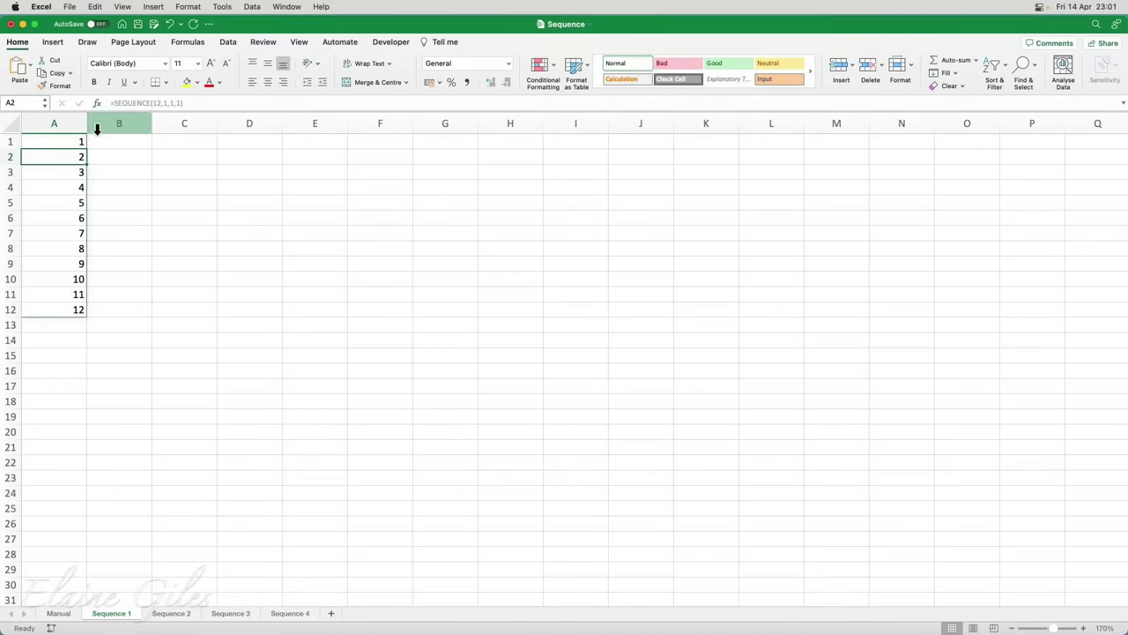
Set the step to -1 for a countdown to -10, then undo to clear column A
click(71, 141)
click(178, 103)
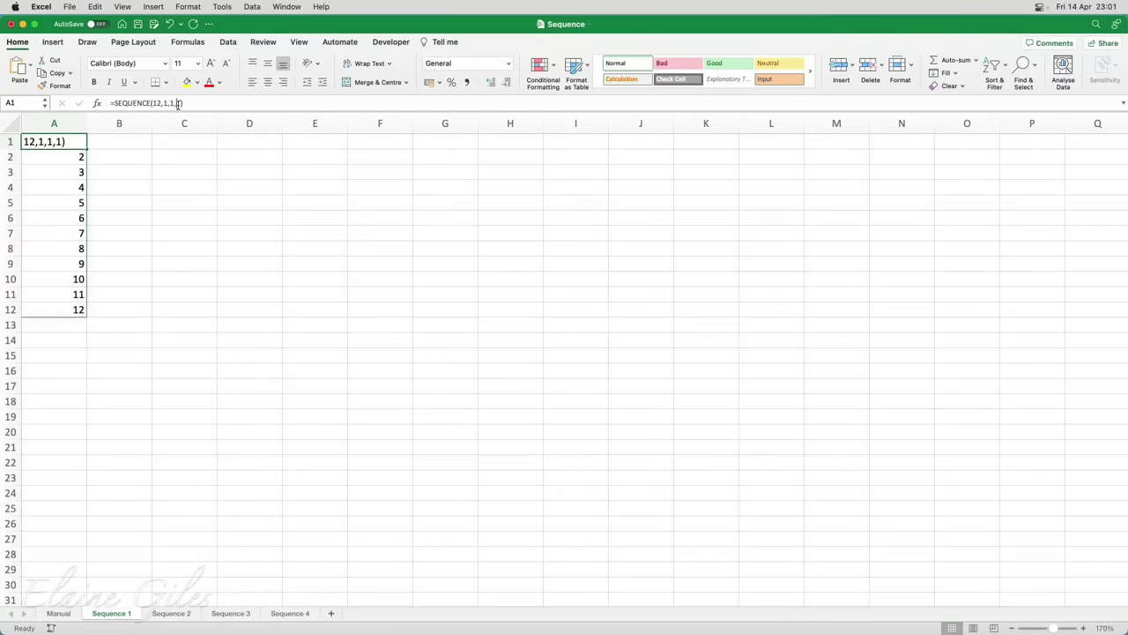
text(-)
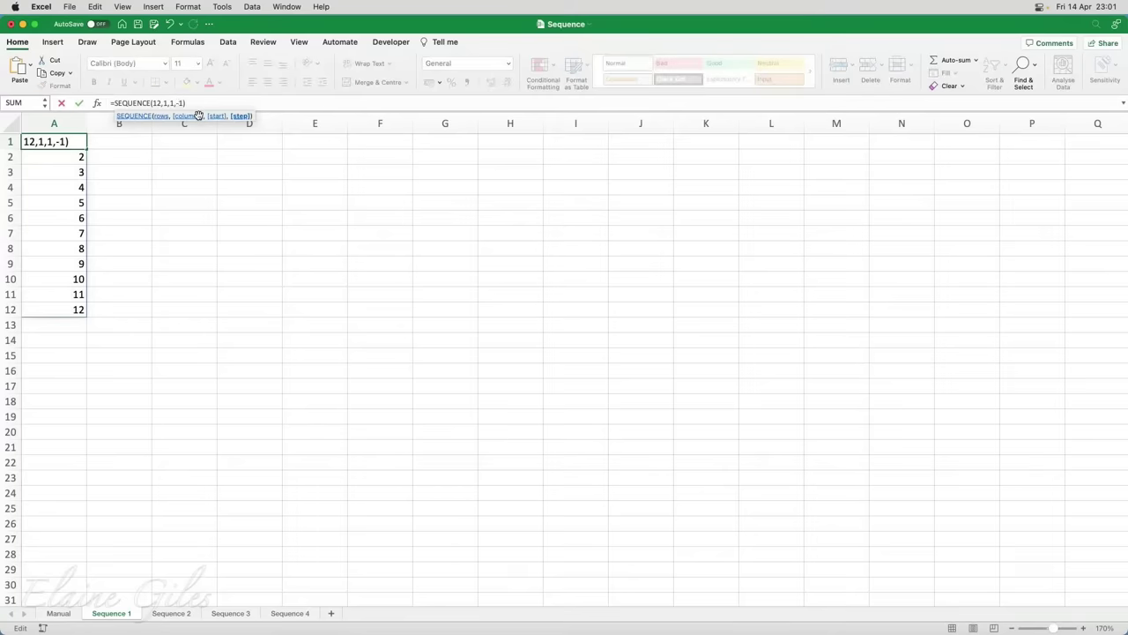
key(Return)
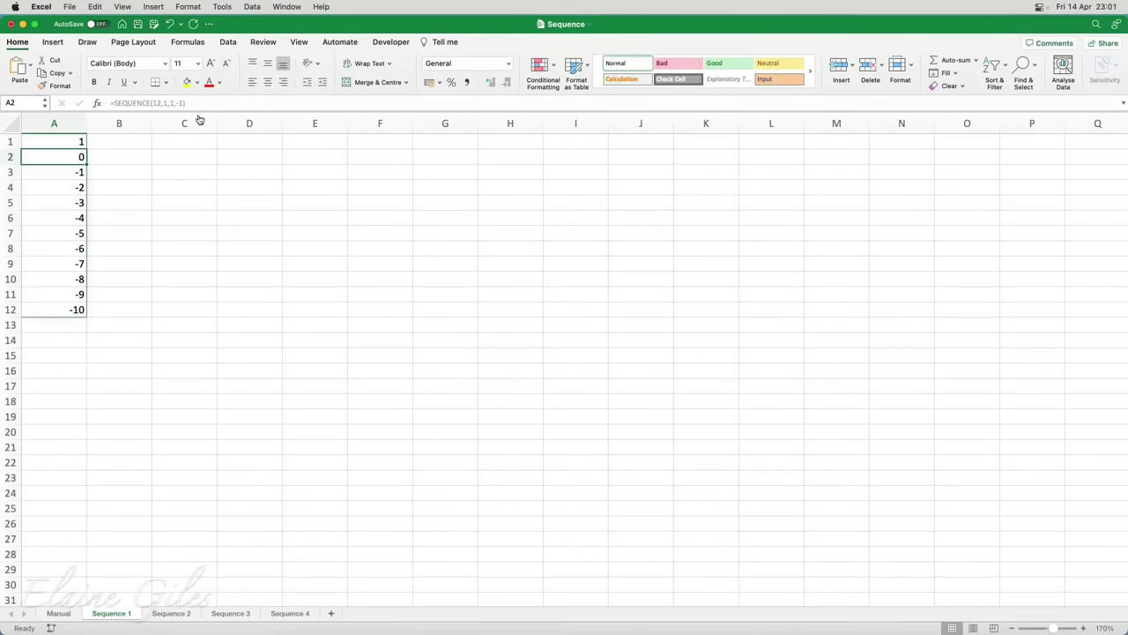
key(Up)
key(Delete)
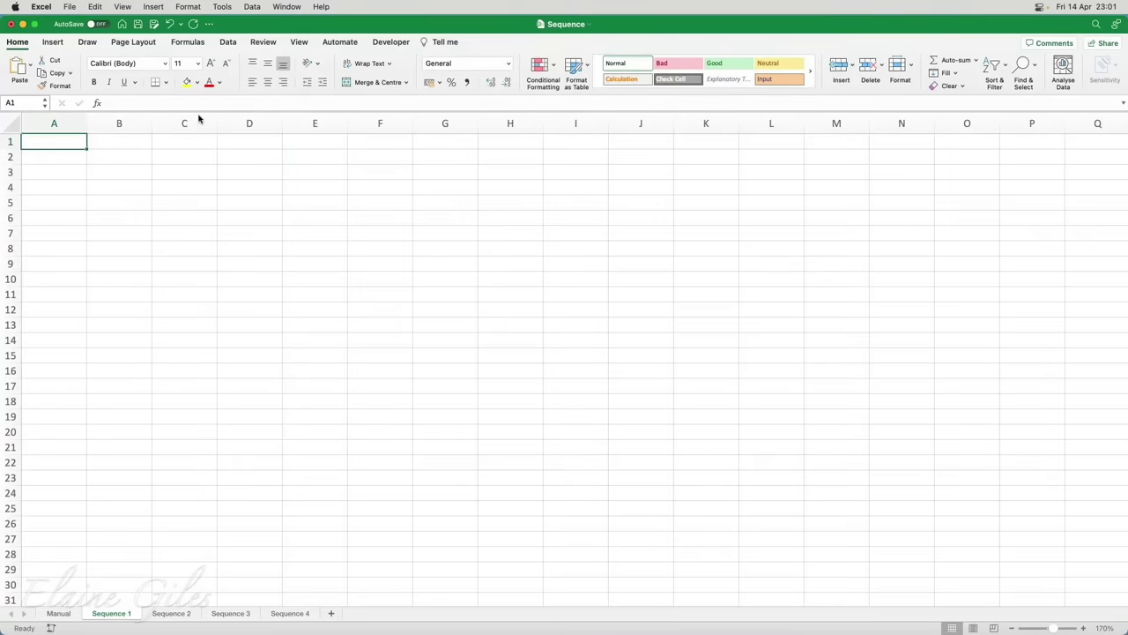
key(super+z)
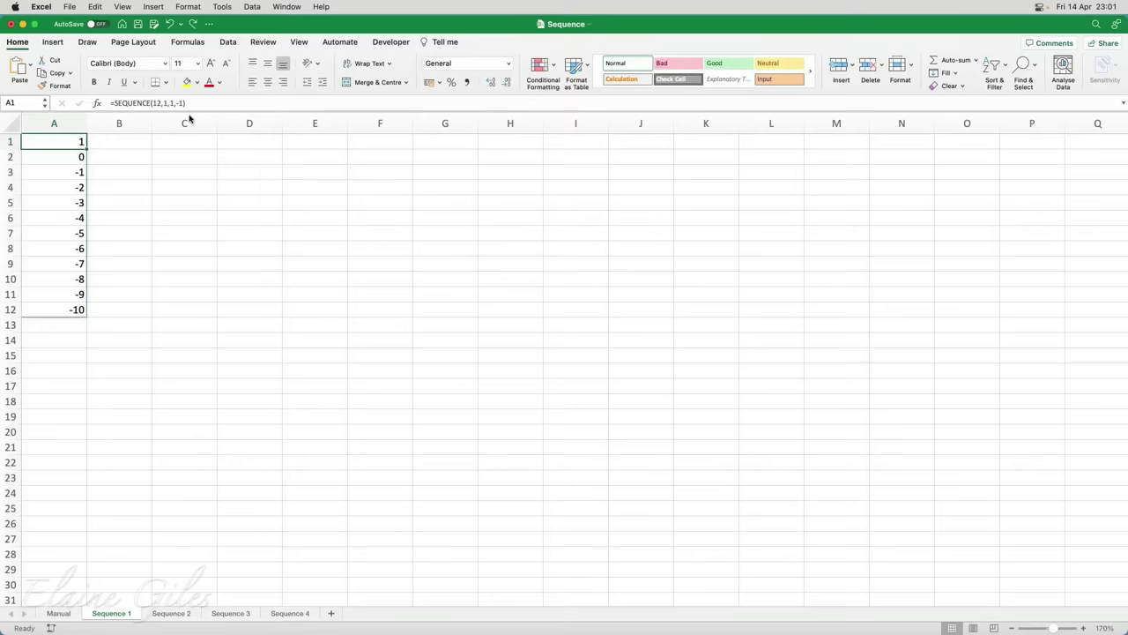
drag(69, 165, 68, 308)
click(53, 142)
key(Delete)
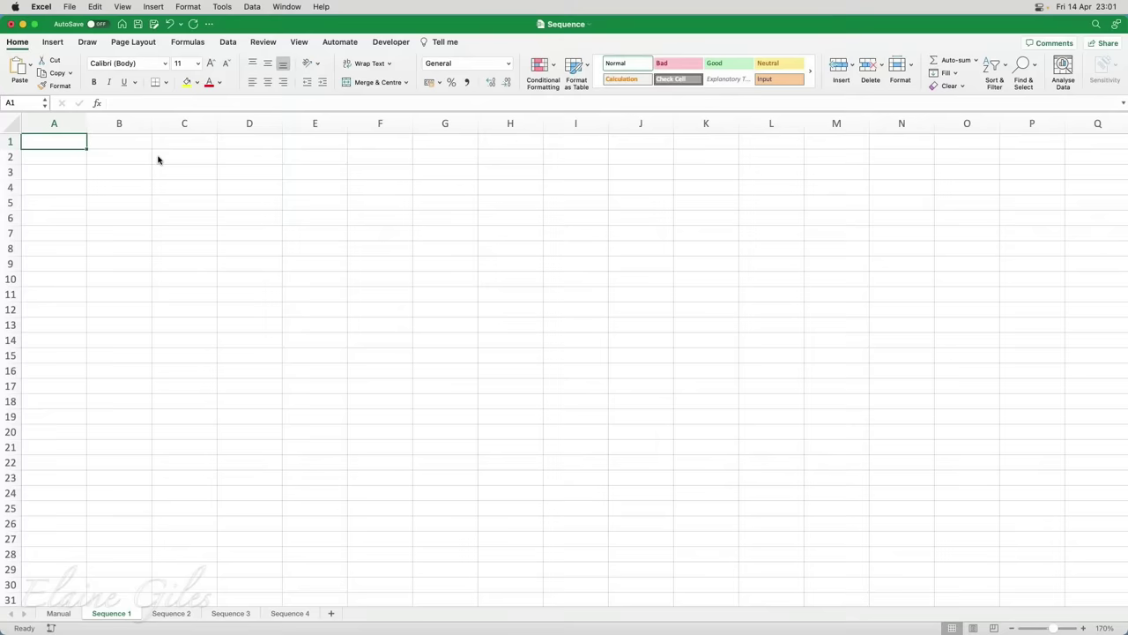
Enter =SEQUENCE(10) in A1 so the numbers 1 to 10 spill down A1:A10
text(=)
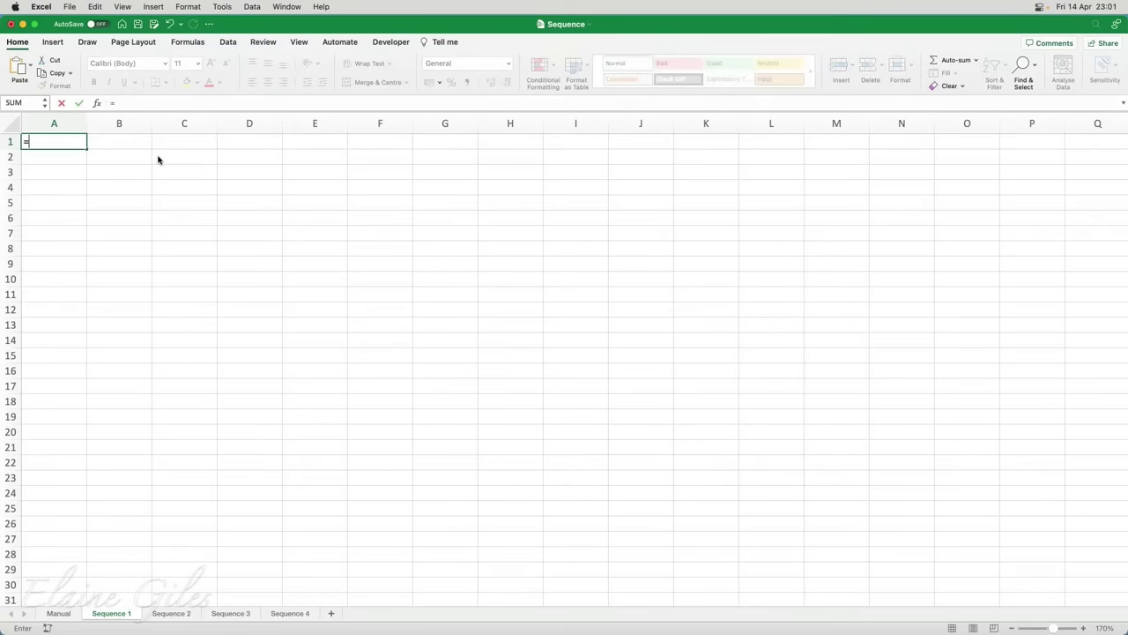
text(se)
key(Down)
key(Down)
key(Down)
key(Down)
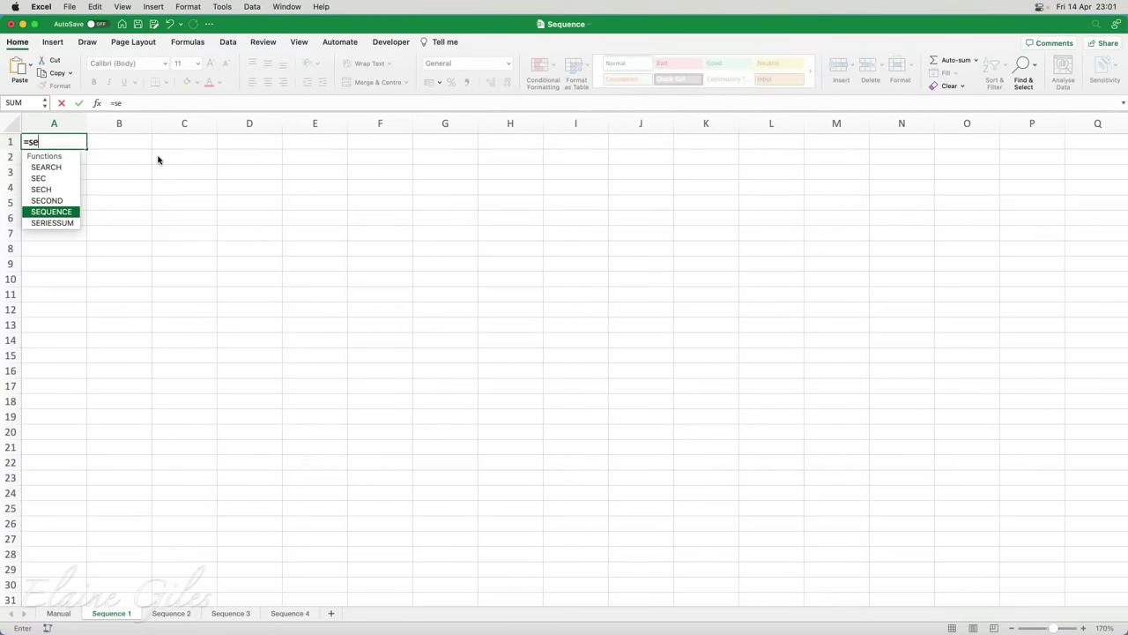
key(Tab)
text(10)
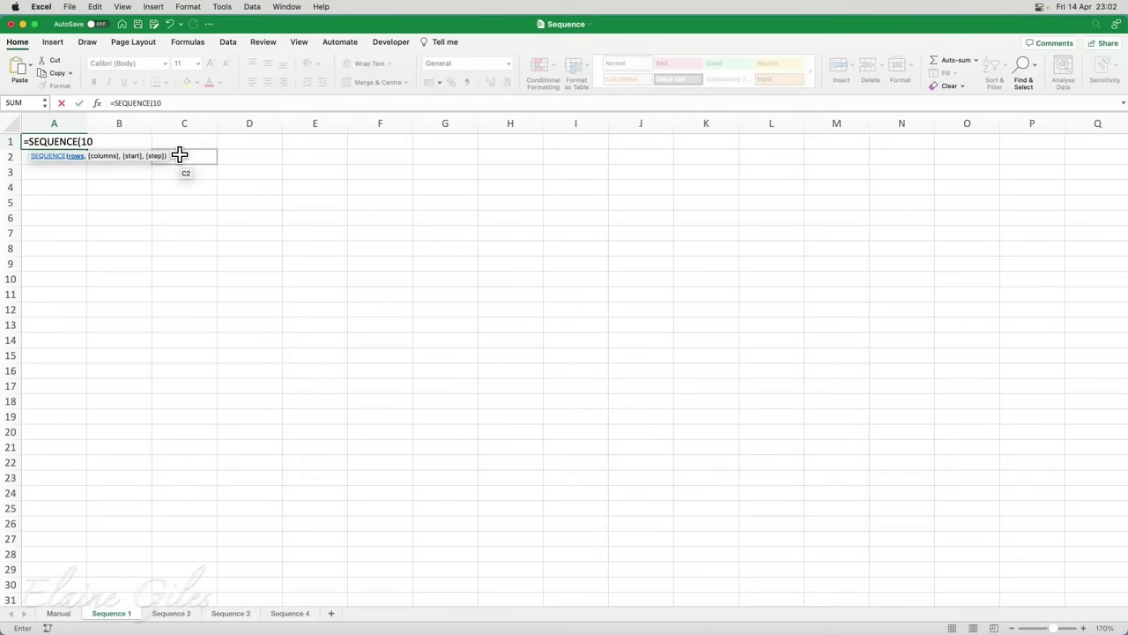
text())
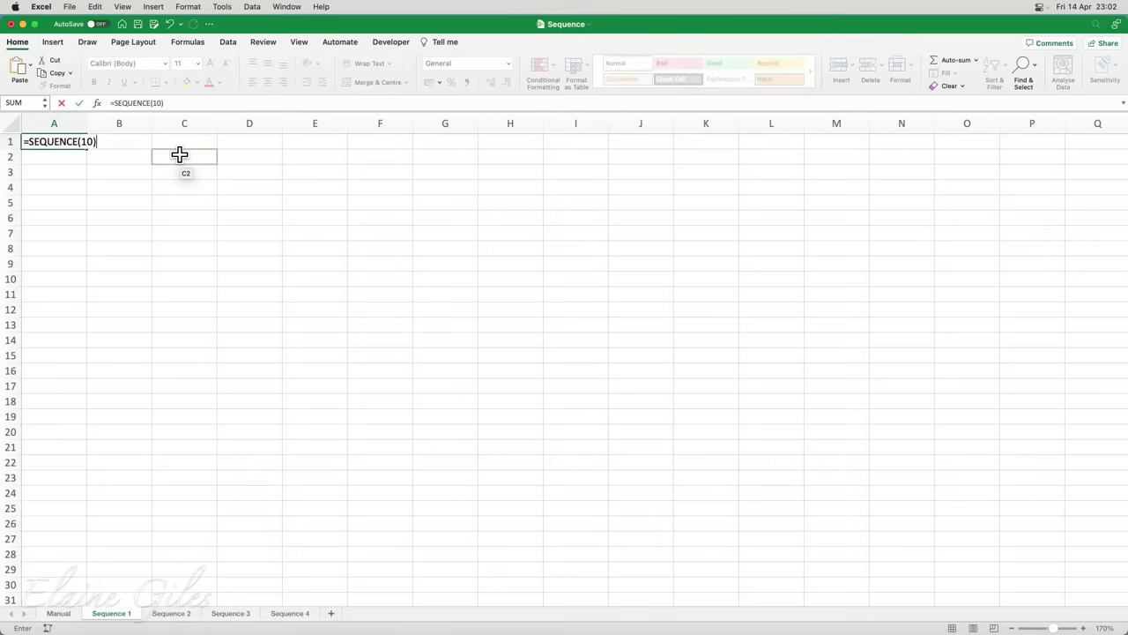
key(Return)
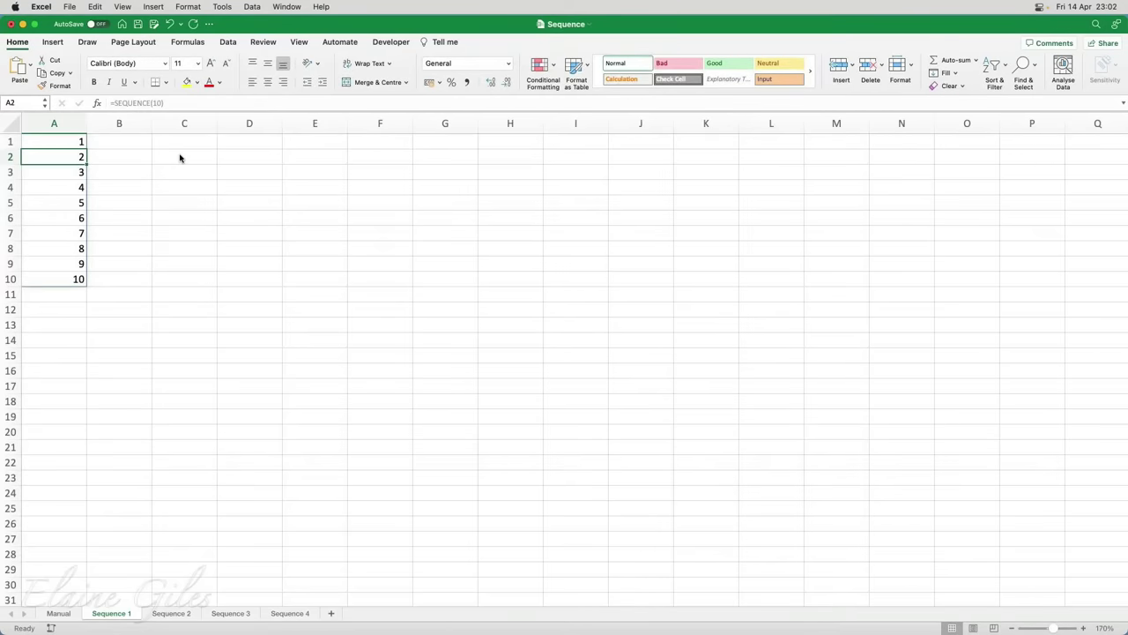
key(Up)
key(Right)
key(Right)
key(Right)
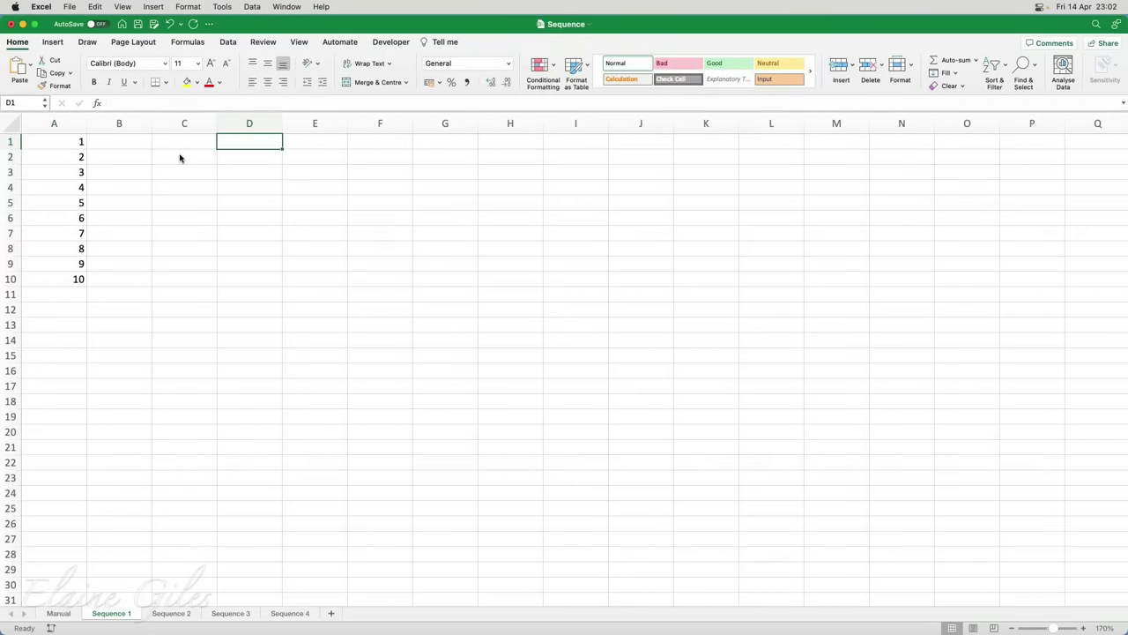
Enter =SEQUENCE(5) in C1, spilling 1 to 5 down column C
key(Left)
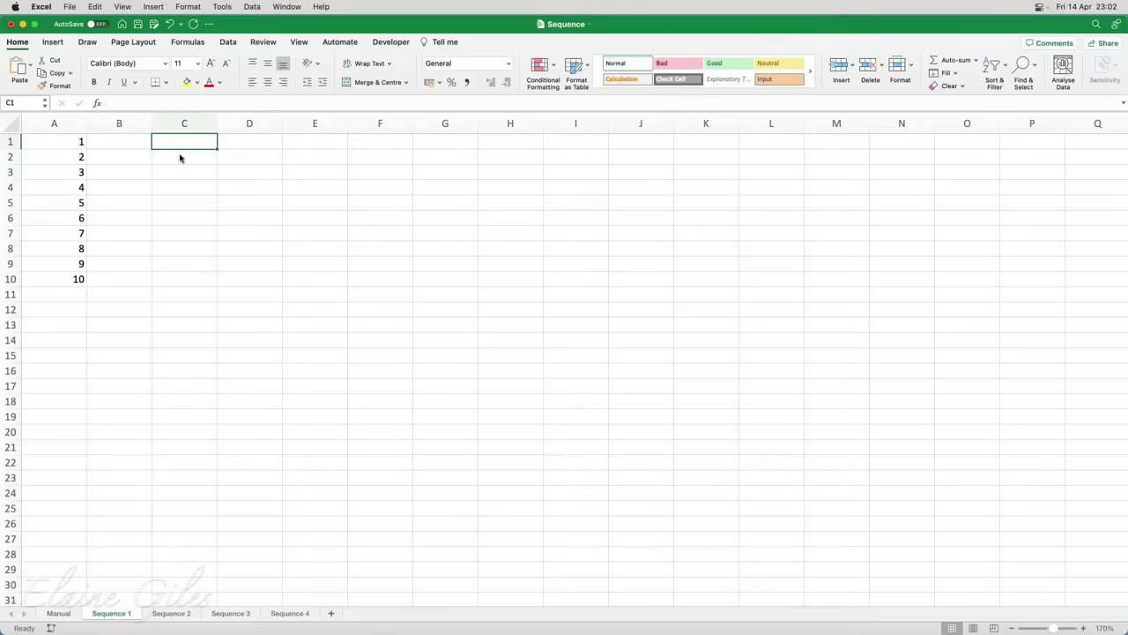
text(=se)
key(Down)
key(Down)
key(Down)
key(Down)
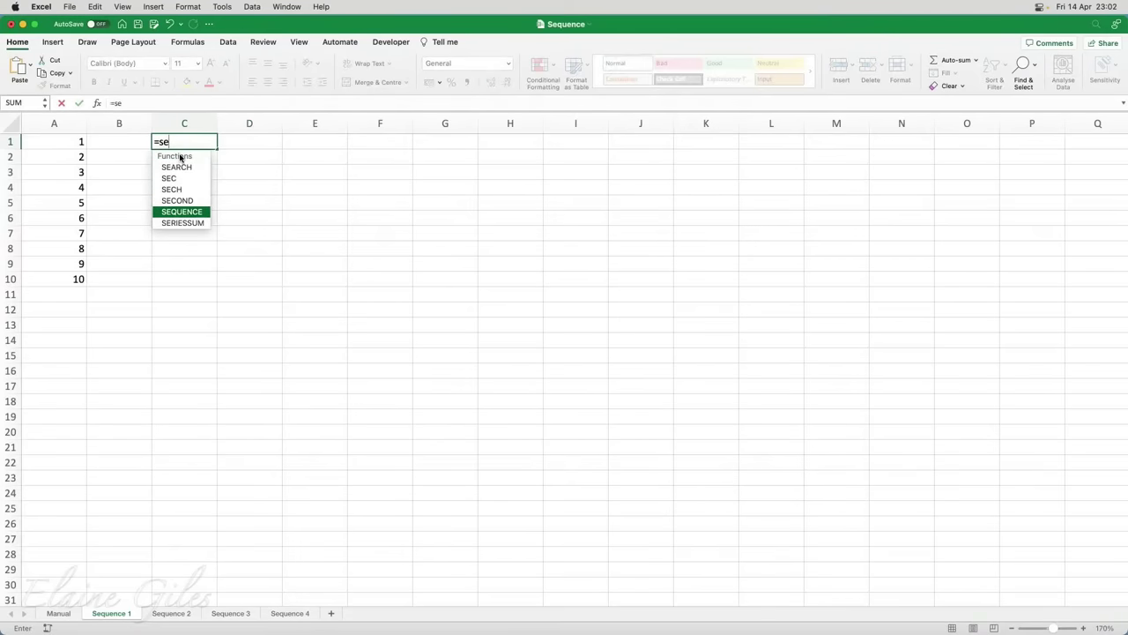
key(Tab)
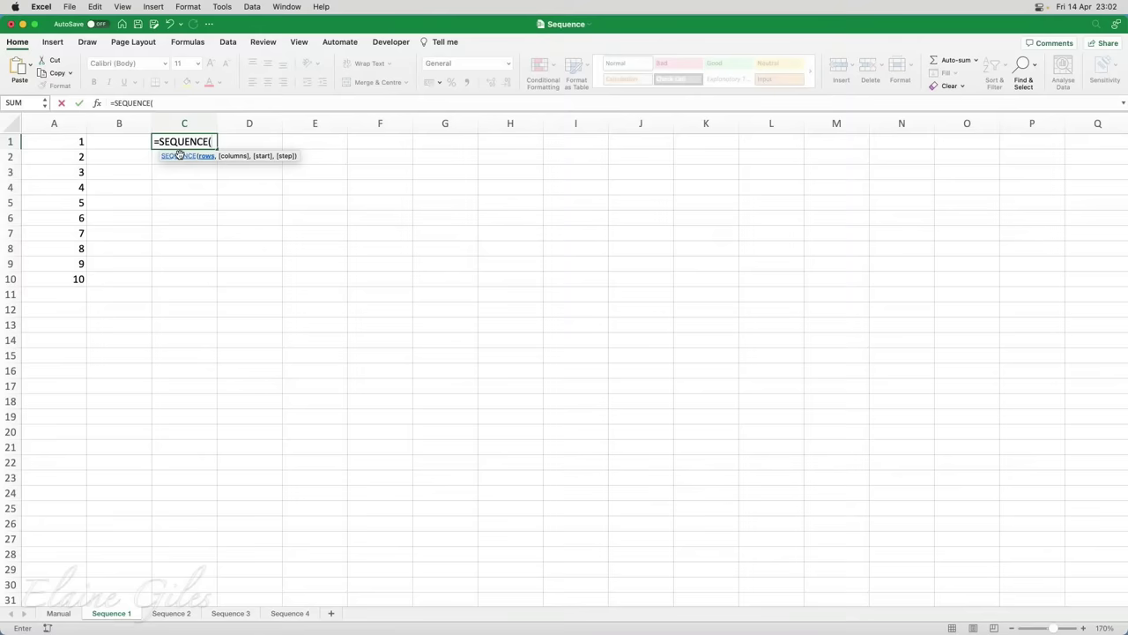
text(1,5)
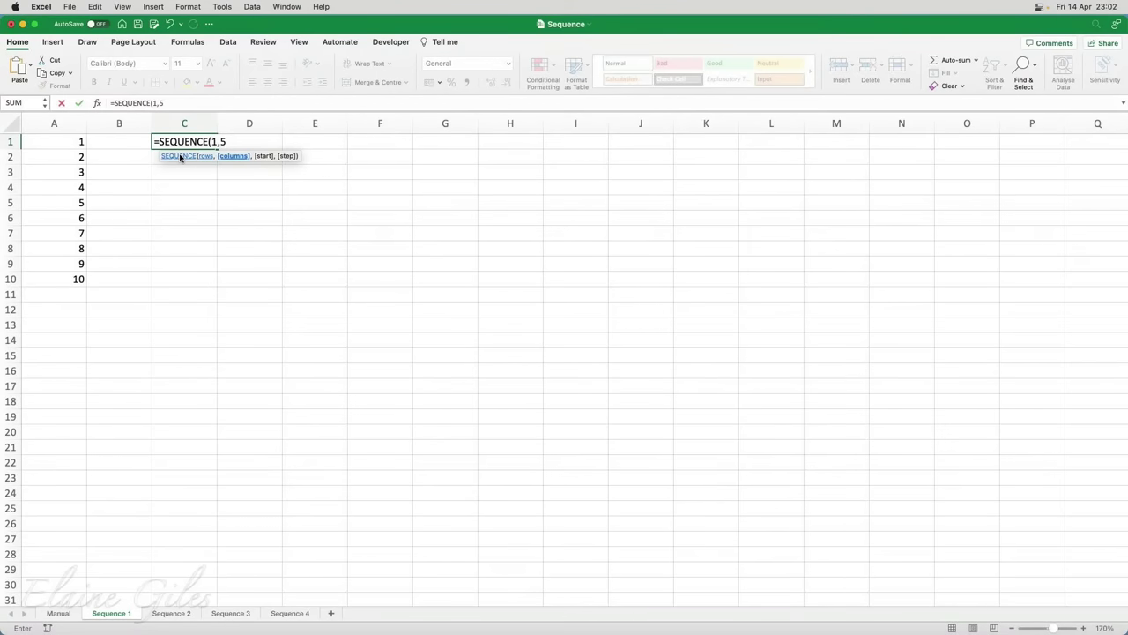
key(BackSpace)
key(BackSpace)
key(BackSpace)
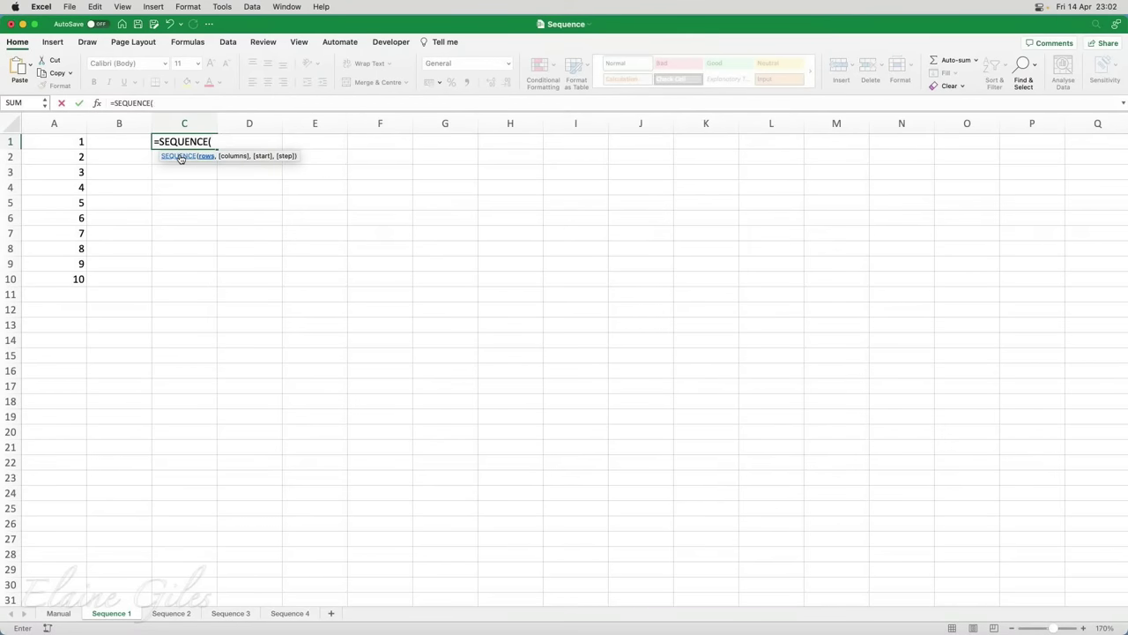
text(,5)
key(BackSpace)
key(BackSpace)
text(5))
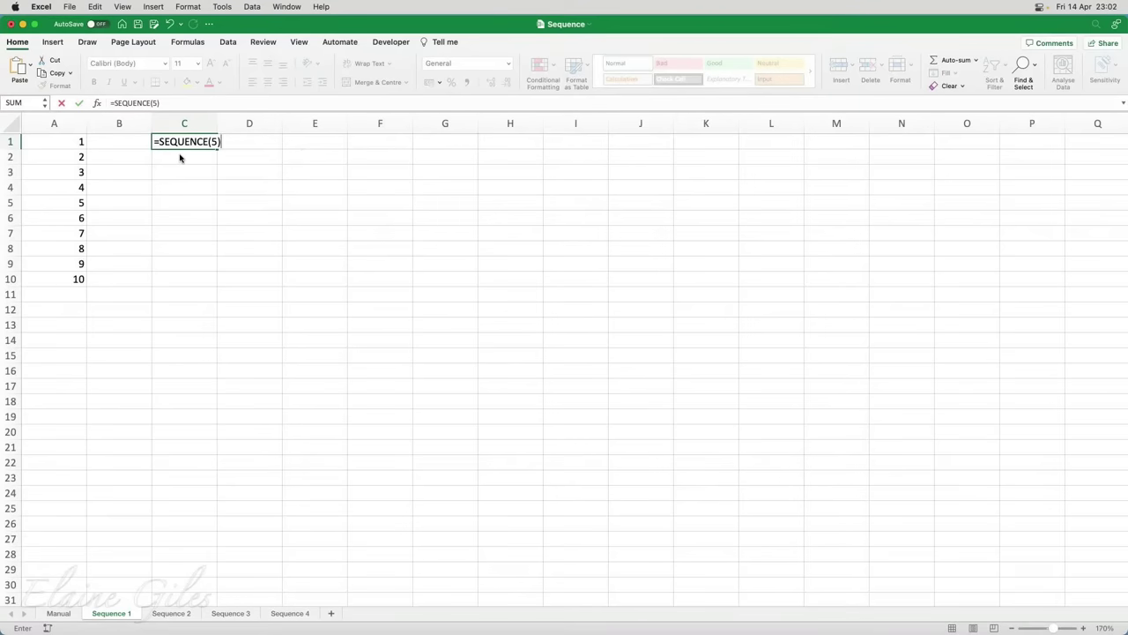
key(Return)
Edit C1's formula to =SEQUENCE(,5) so 1 to 5 spill across C1:G1
key(Up)
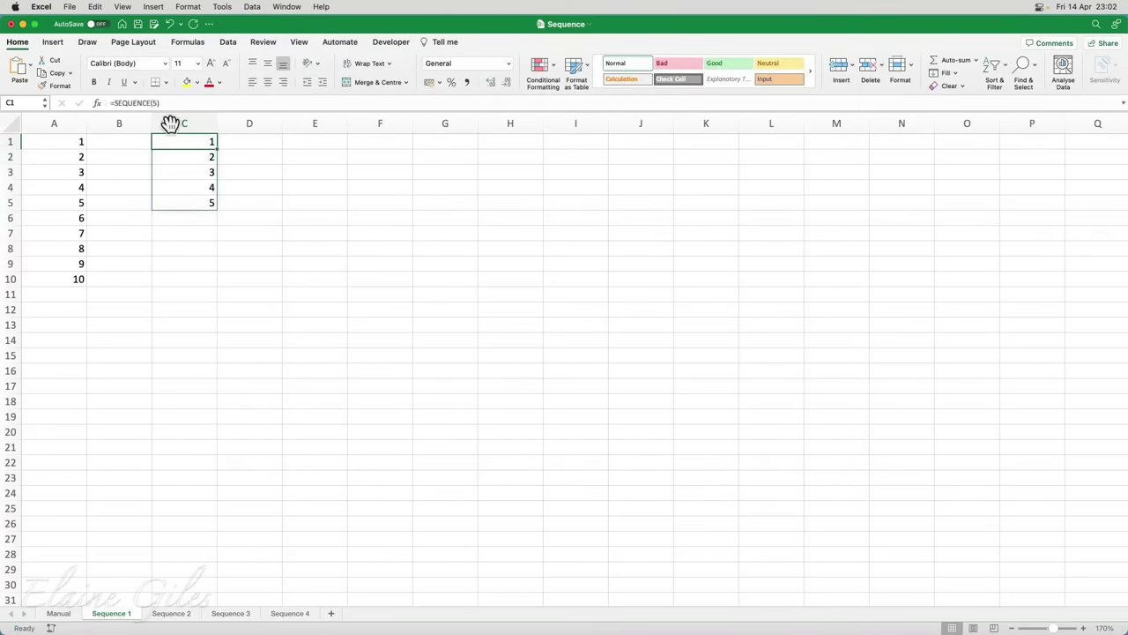
click(151, 103)
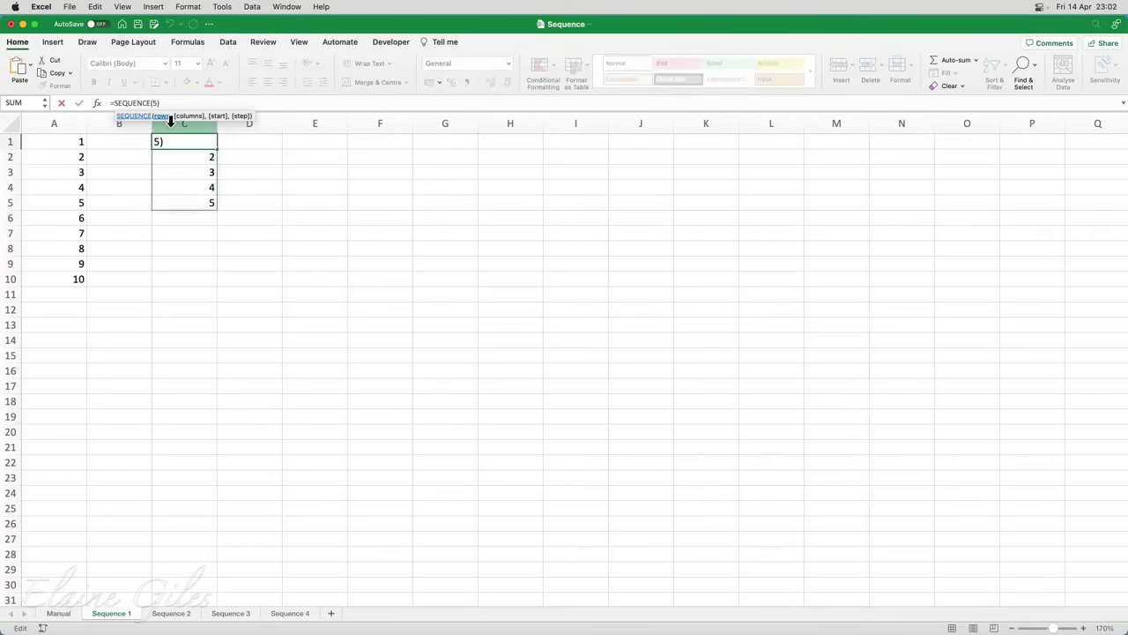
text(,)
key(Return)
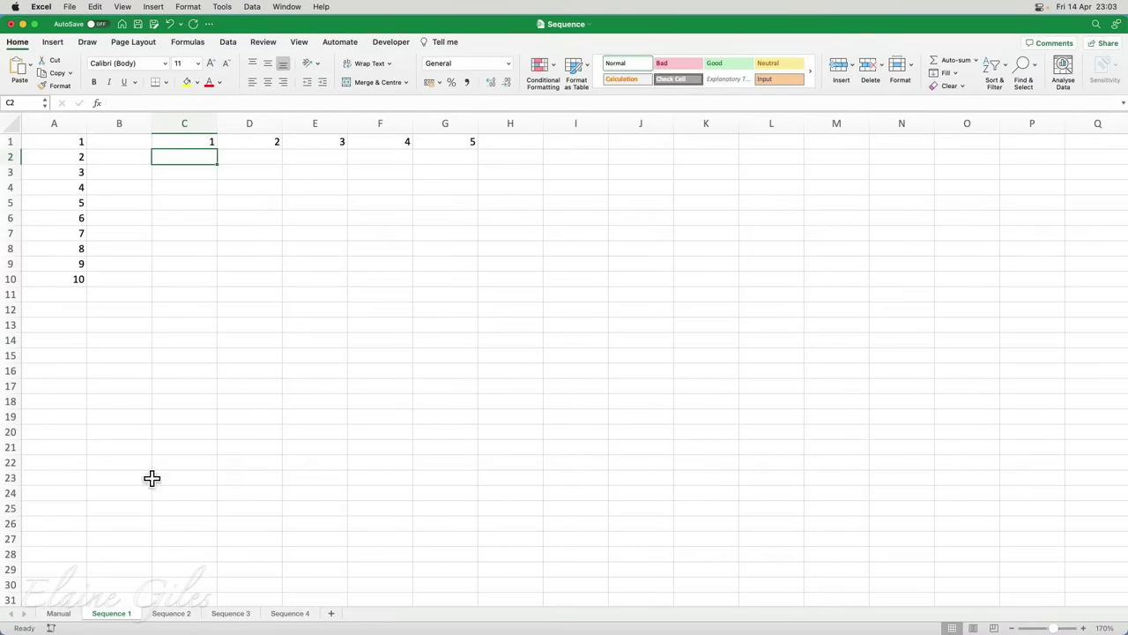
Enter =SEQUENCE(10,5) in I1, spilling a 10-by-5 grid of 1 to 50 over I1:M10
click(581, 143)
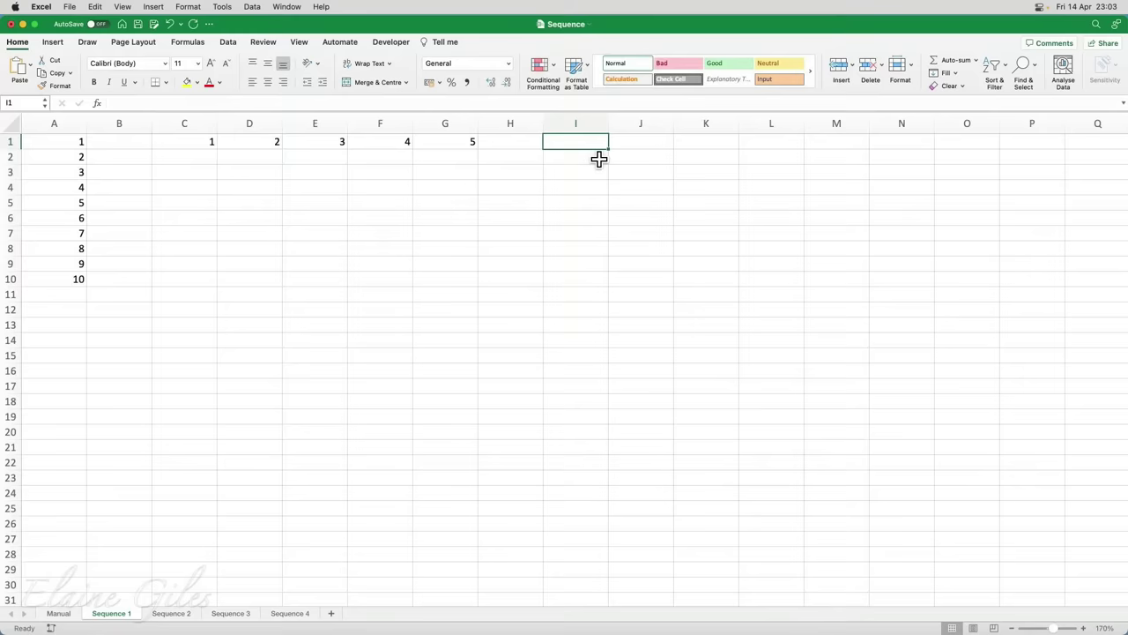
text(=se)
key(Down)
key(Down)
key(Down)
key(Down)
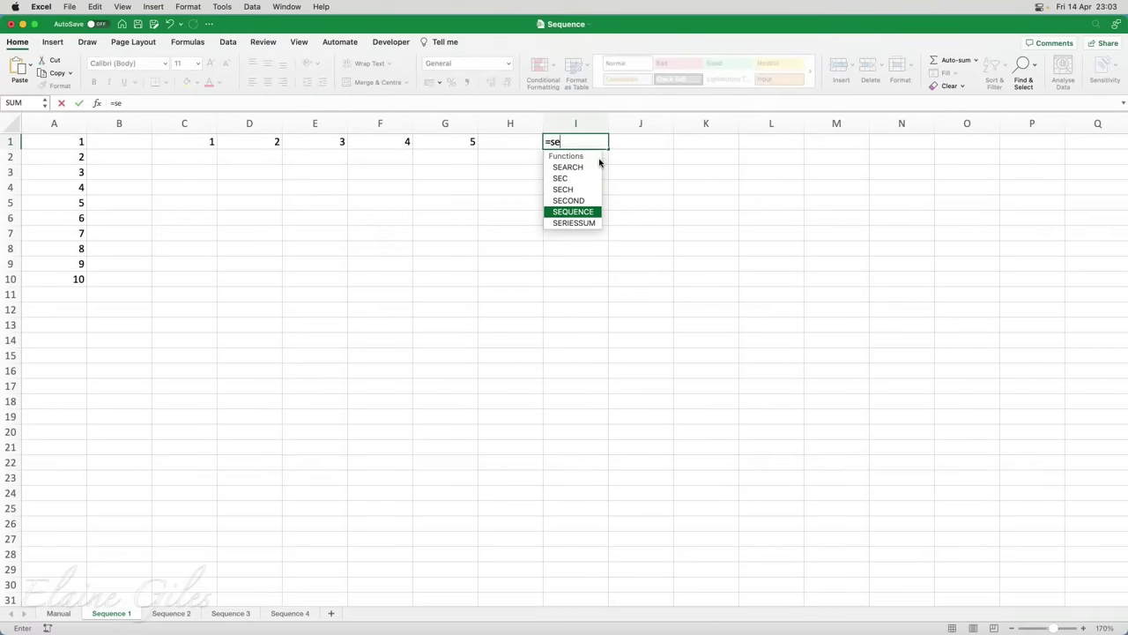
key(Tab)
text(10)
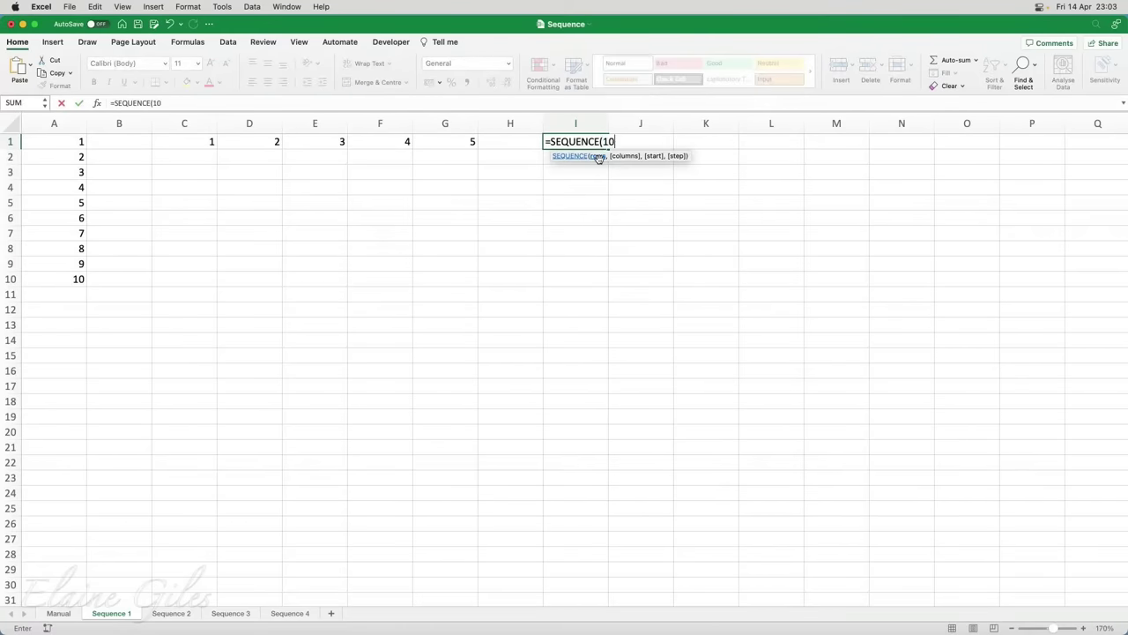
text(,5))
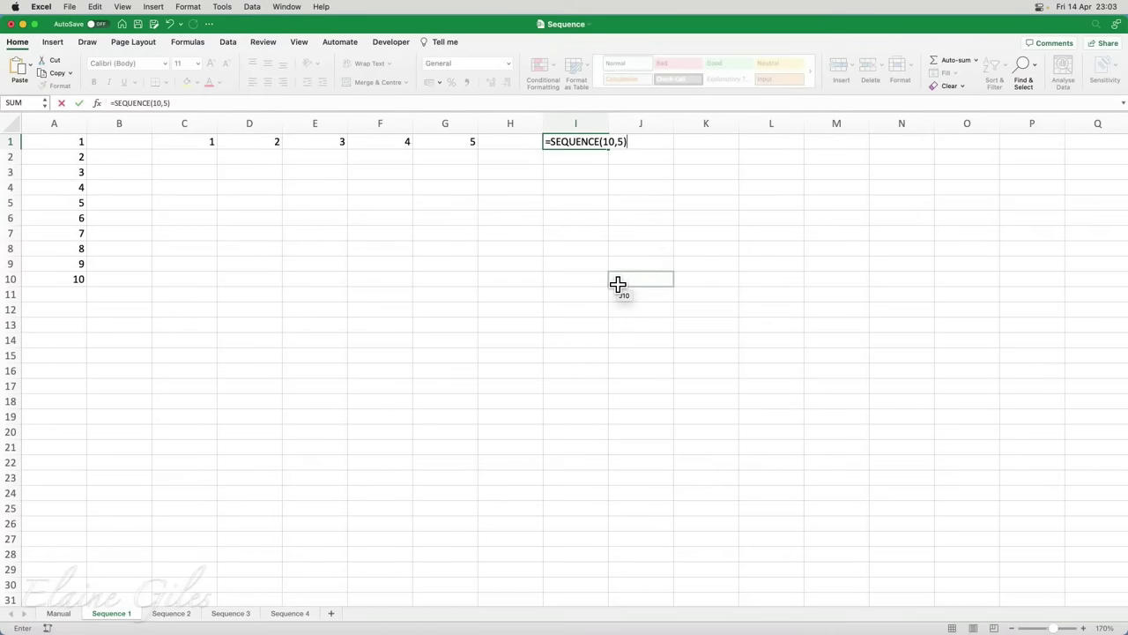
key(Return)
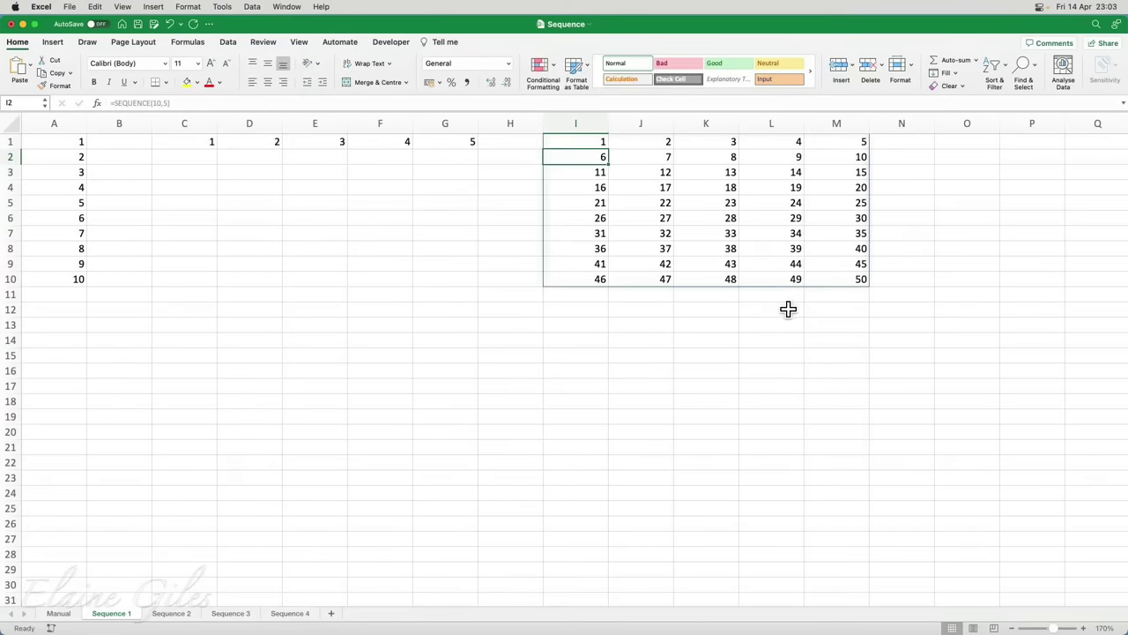
Enter =SEQUENCE(5,5,2,2) in A15 for even numbers 2 to 50 across A15:E19
click(50, 357)
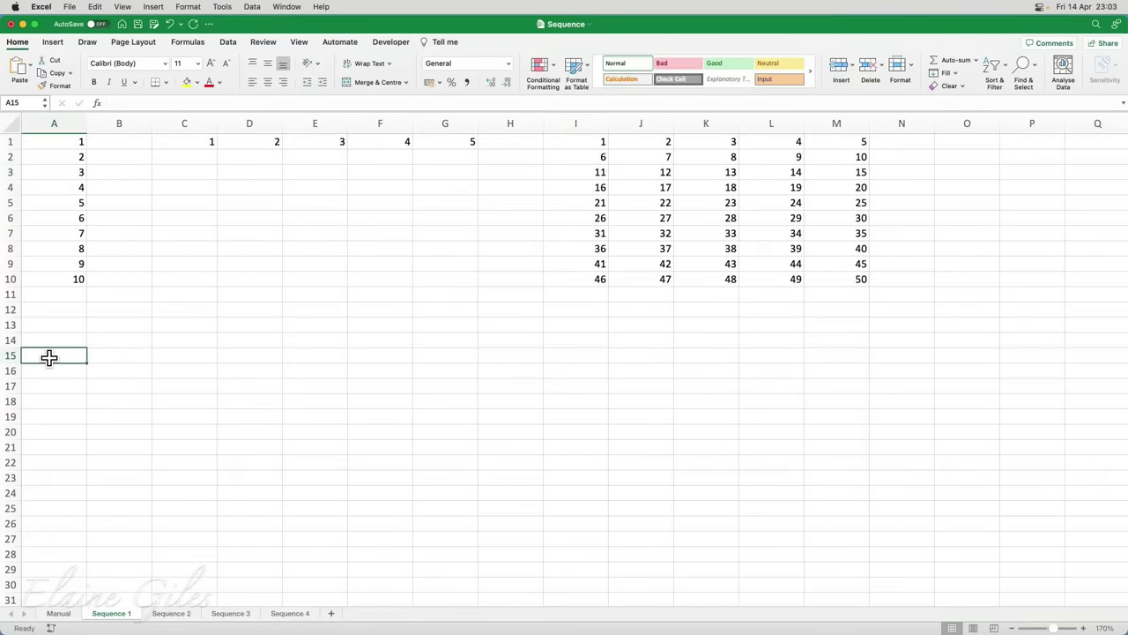
text(=se)
key(Down)
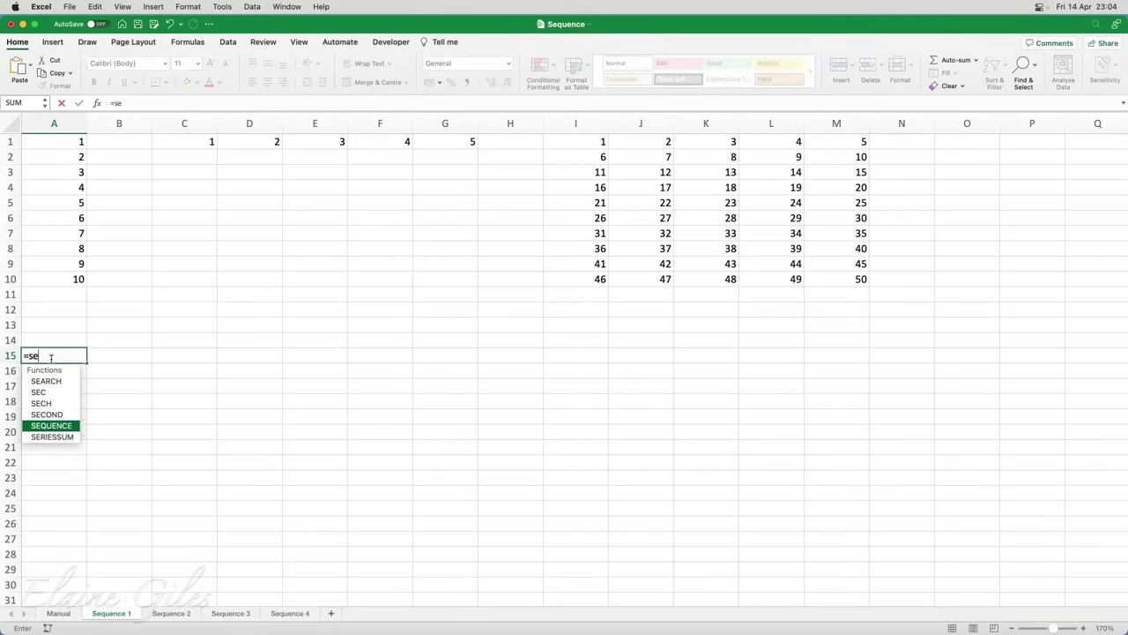
key(Tab)
text(5)
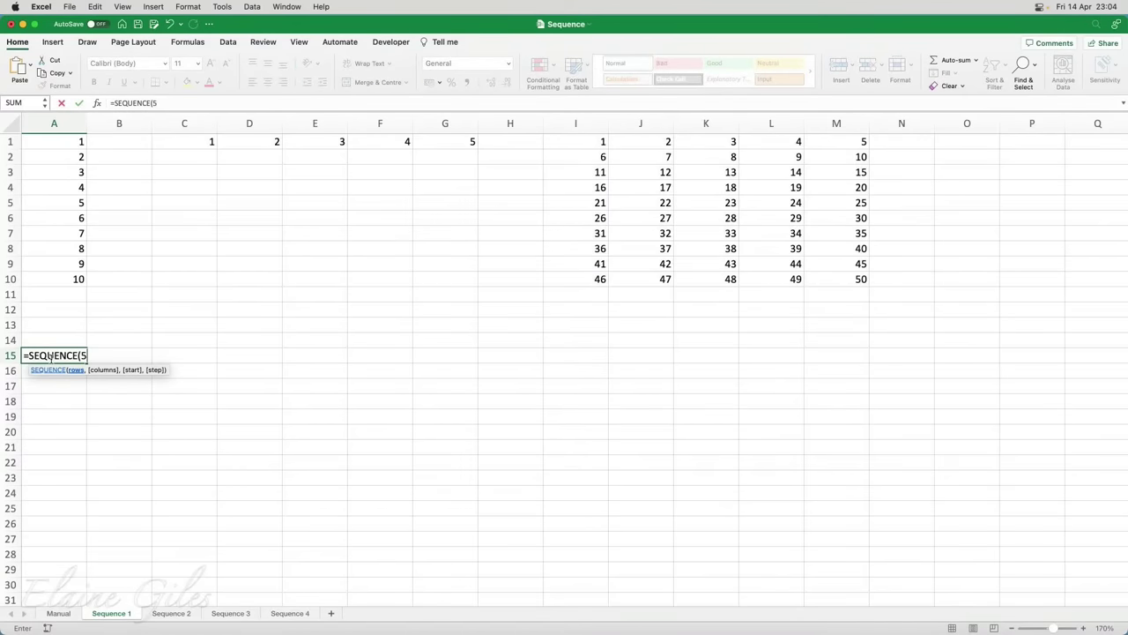
text(,5,2,2)
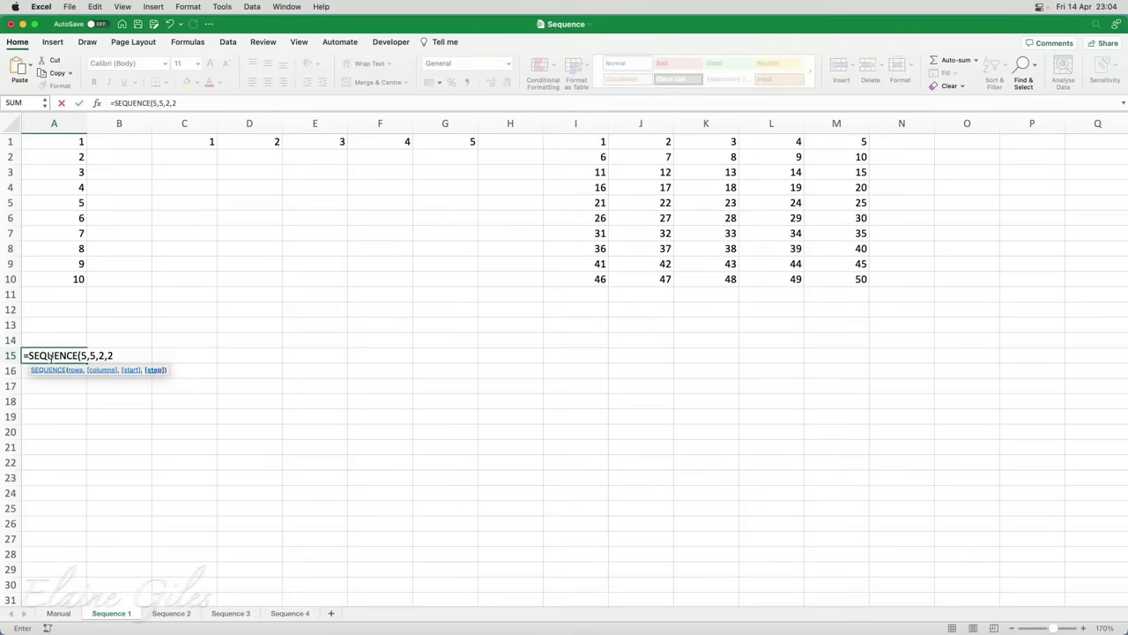
text())
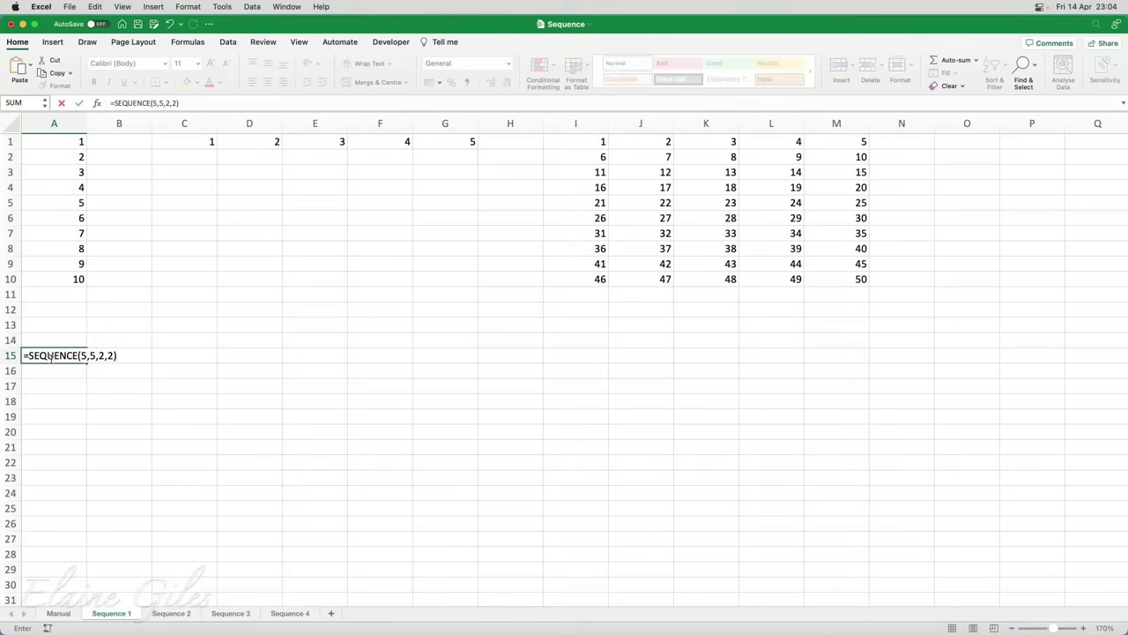
key(Return)
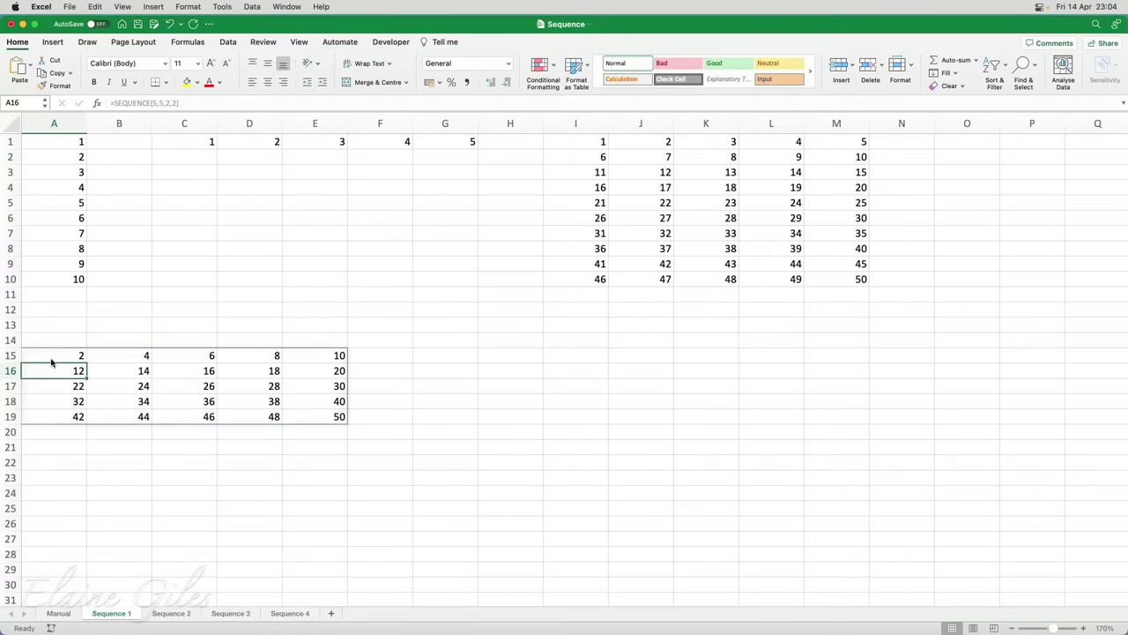
click(51, 358)
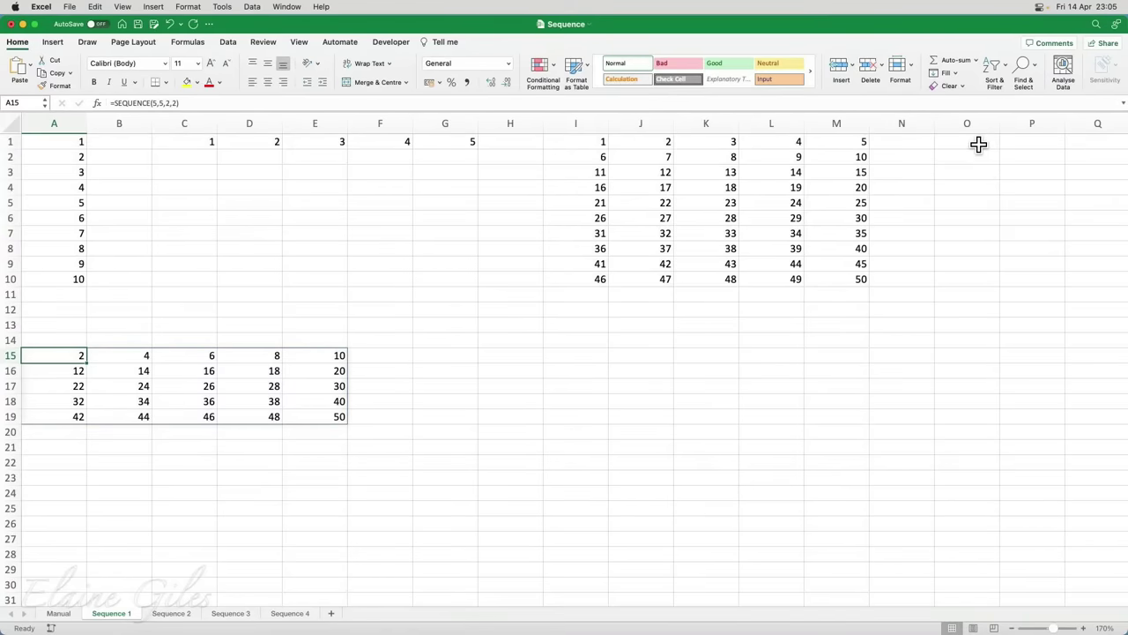
Put 5 in O1 and make A15's SEQUENCE formula take its step from O1
click(978, 145)
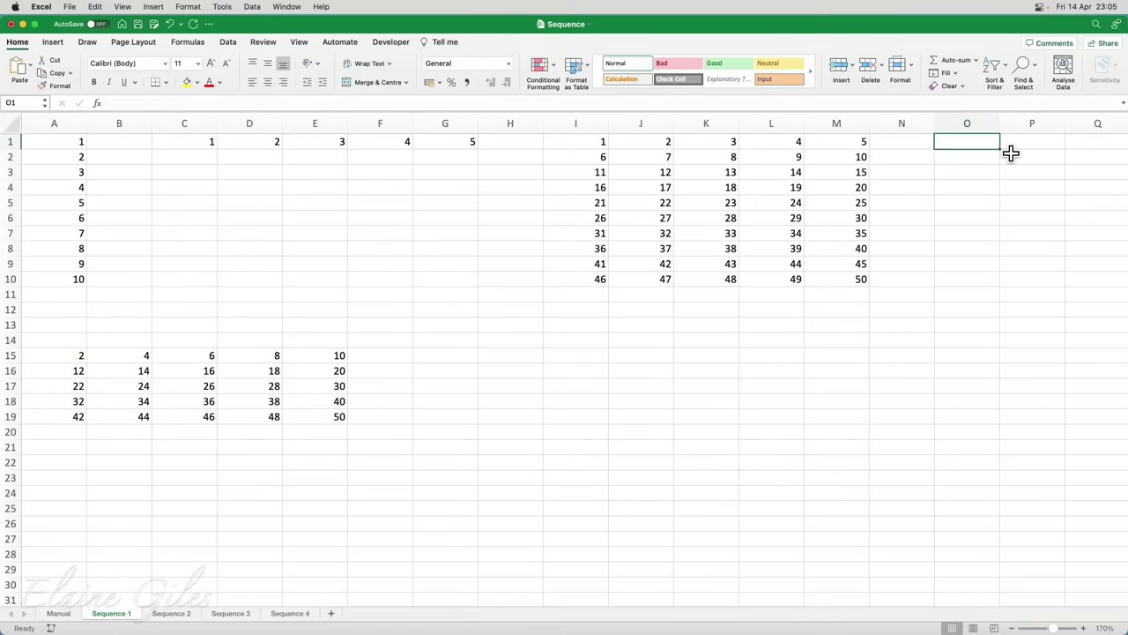
text(5)
key(Return)
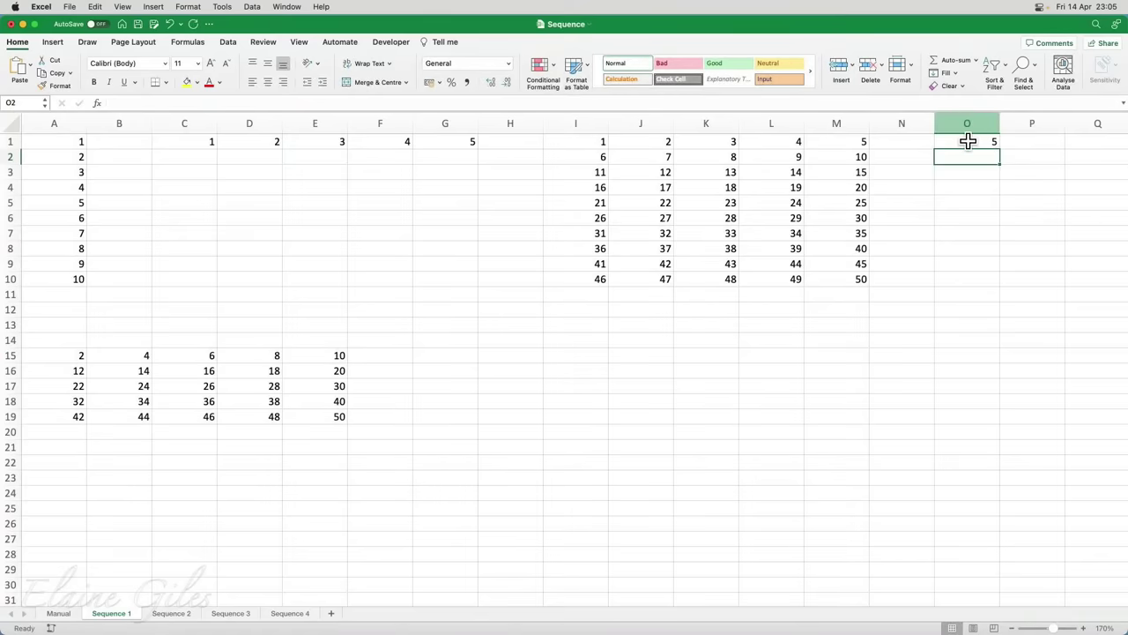
click(74, 355)
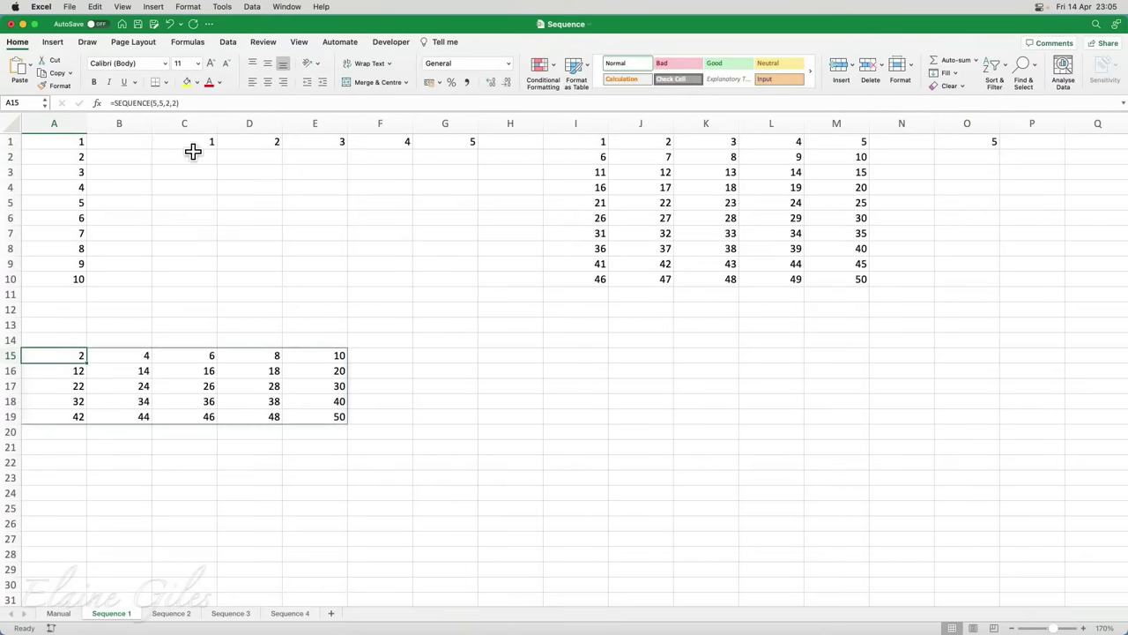
click(174, 103)
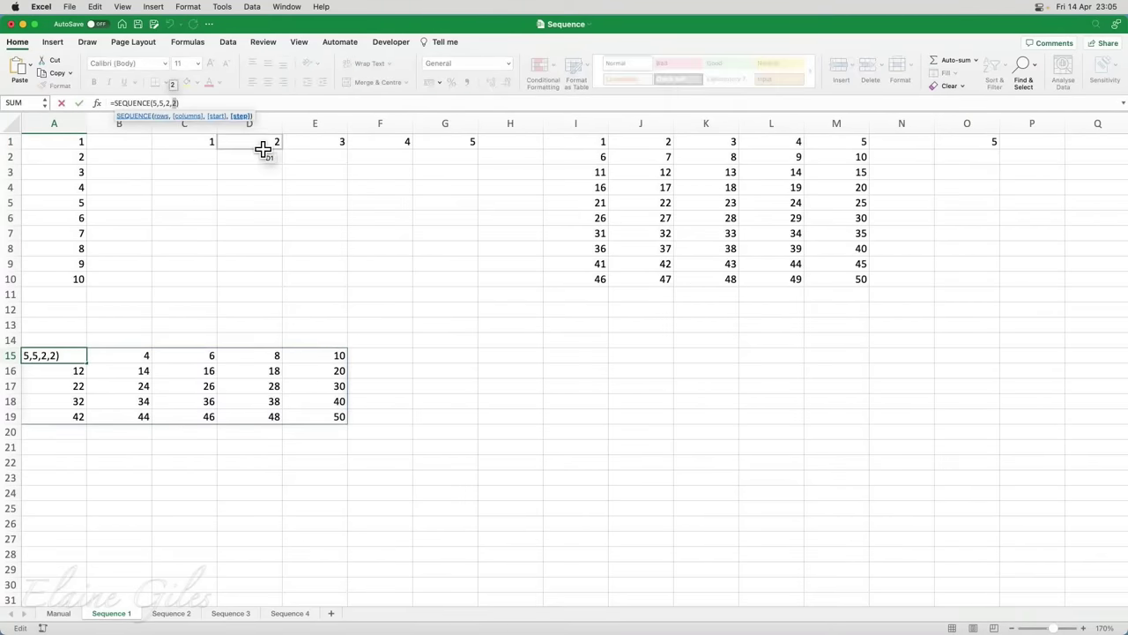
key(BackSpace)
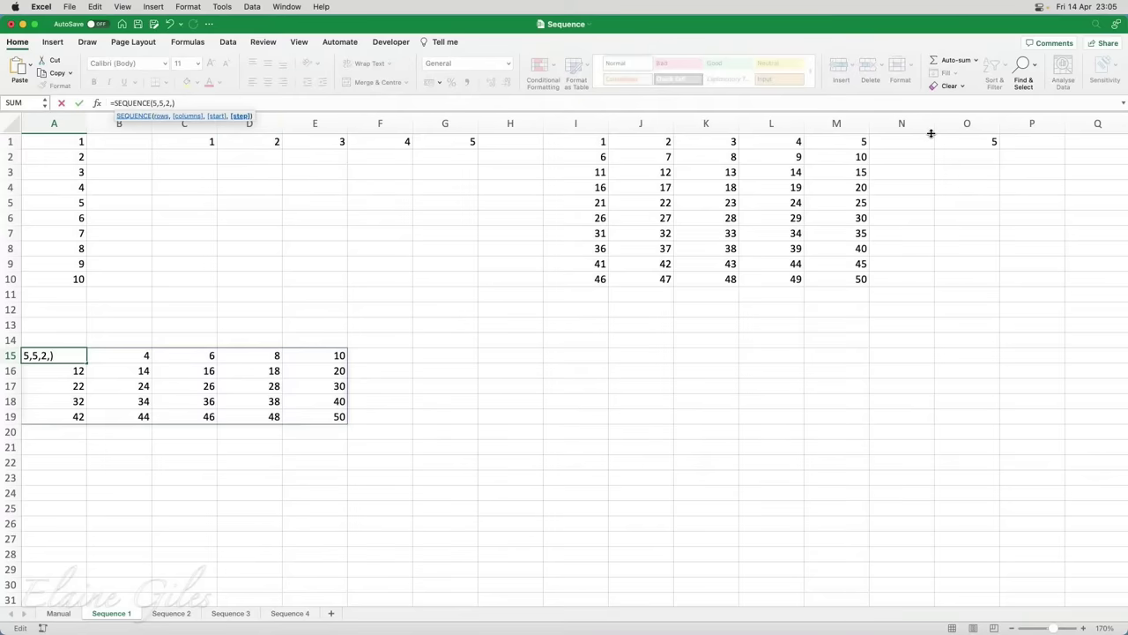
click(963, 144)
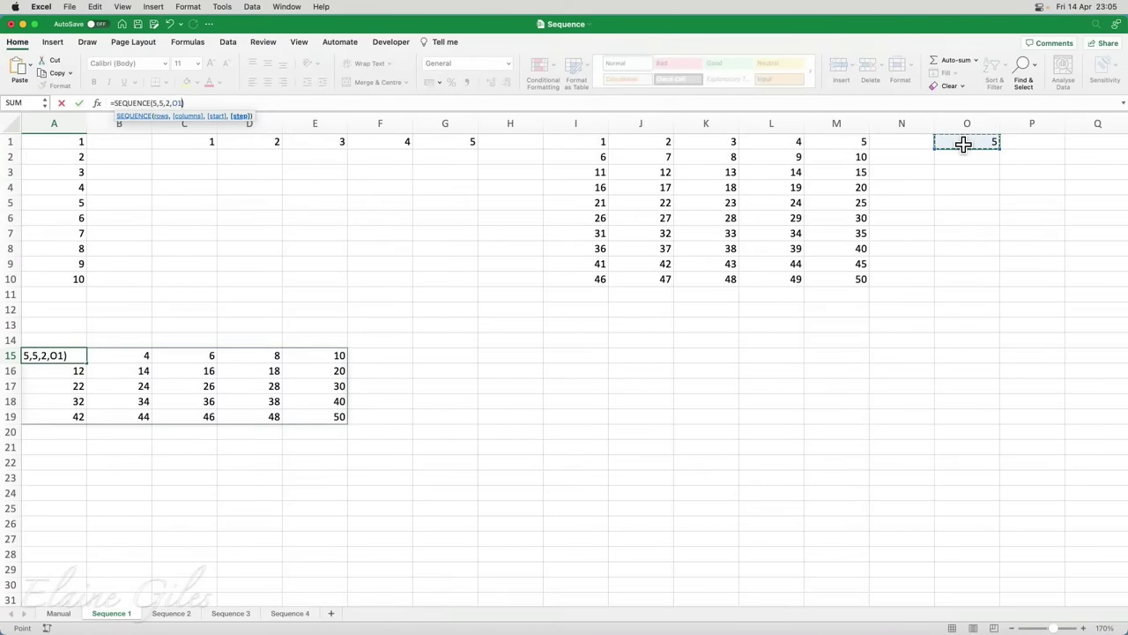
key(Return)
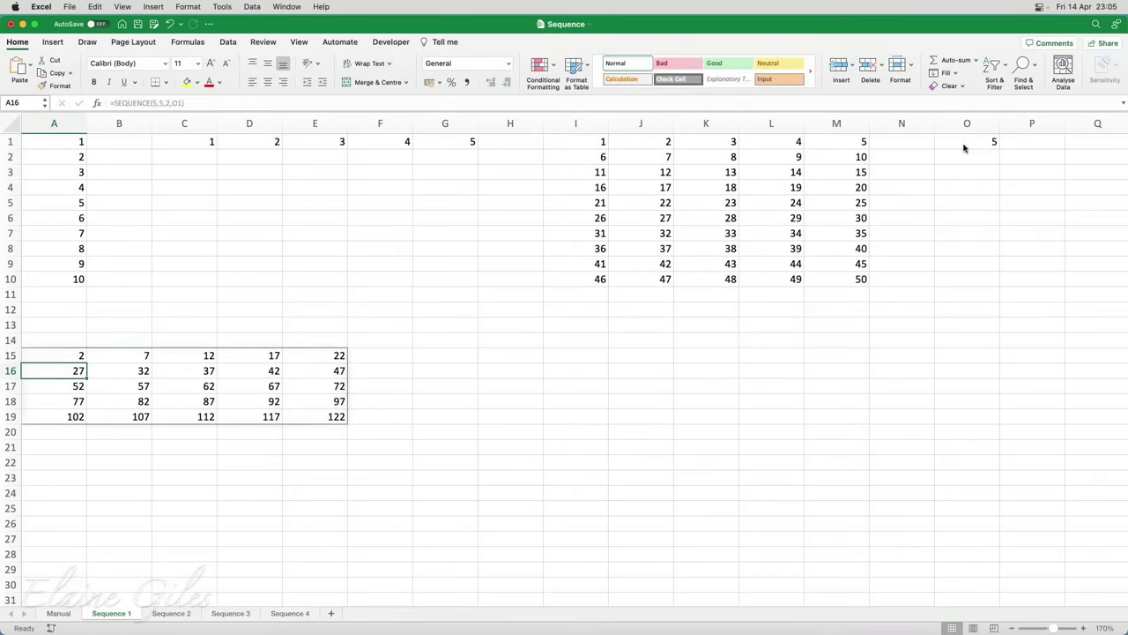
Change O1 to 6 so the A15:E19 grid runs 2 to 146
click(963, 146)
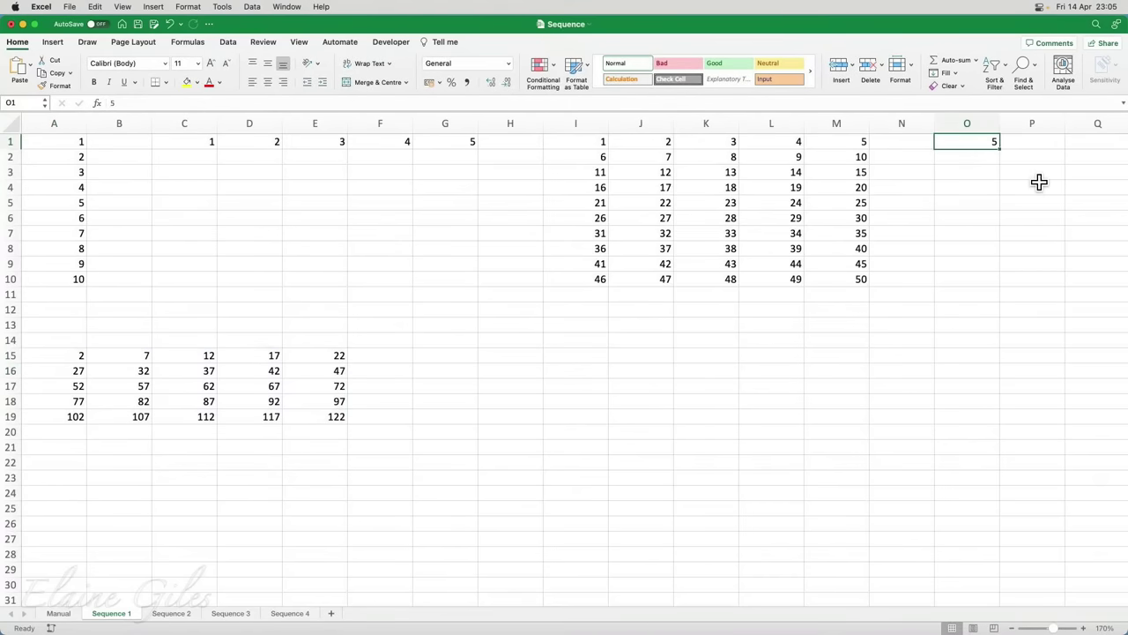
text(6)
key(Return)
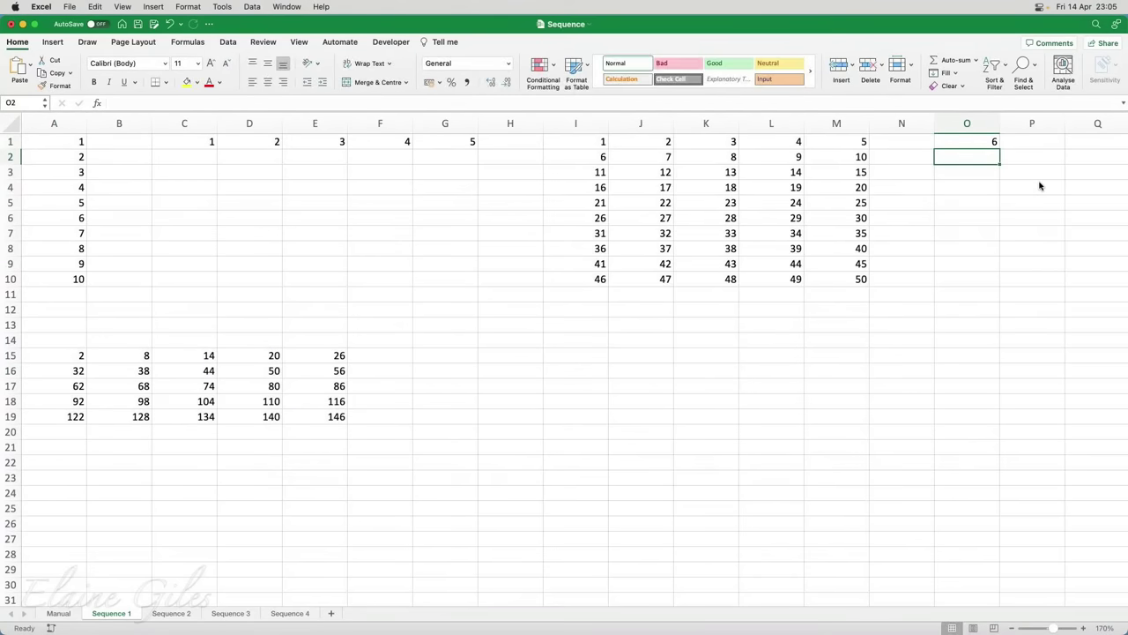
click(981, 142)
Delete the 2–146 grid in A15:E19 after checking the I1:M10 spill range
click(596, 144)
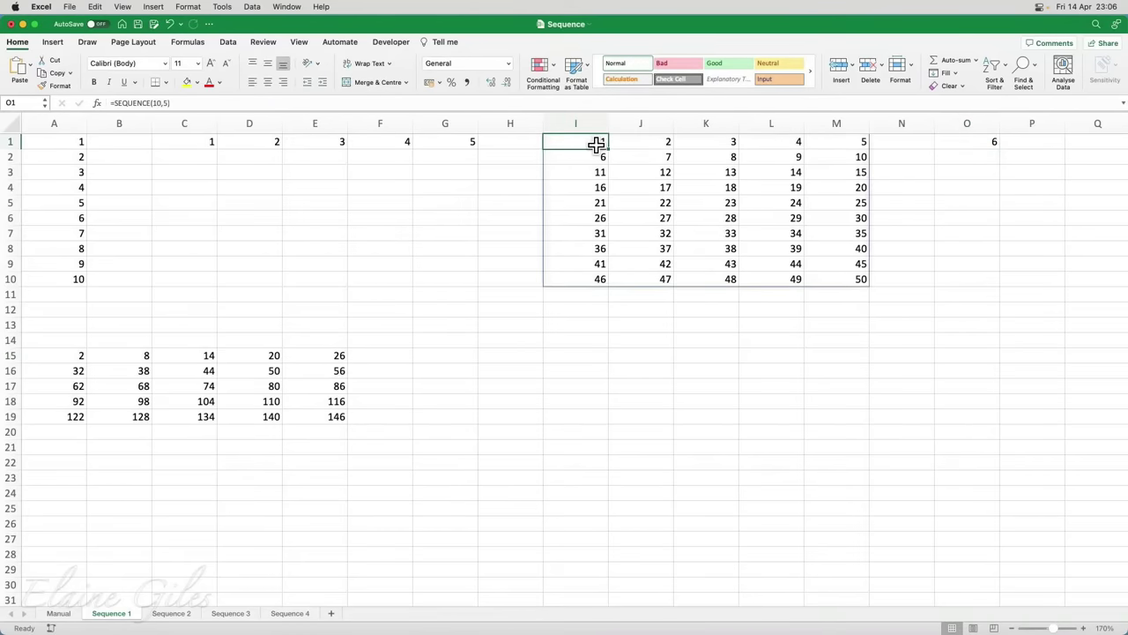
drag(597, 145, 860, 279)
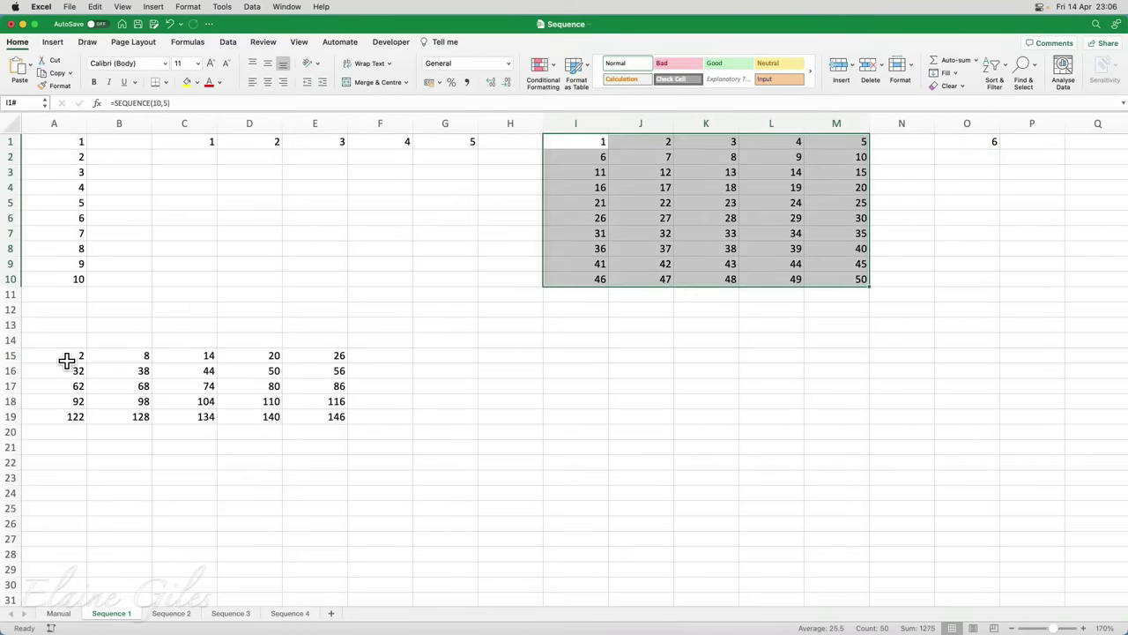
drag(67, 361, 323, 418)
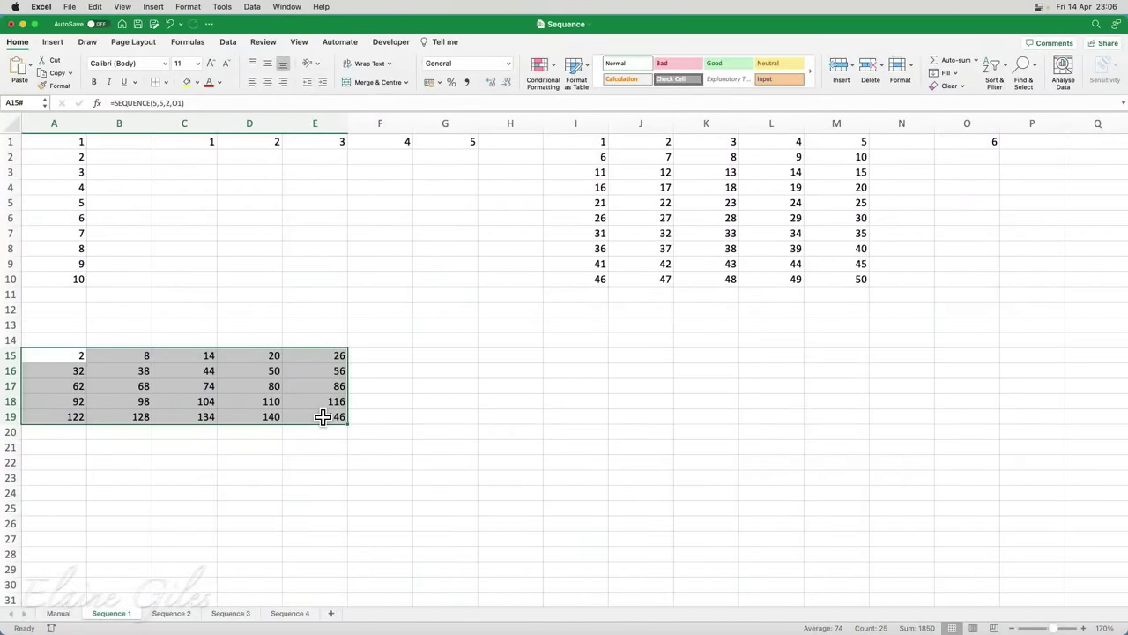
key(Delete)
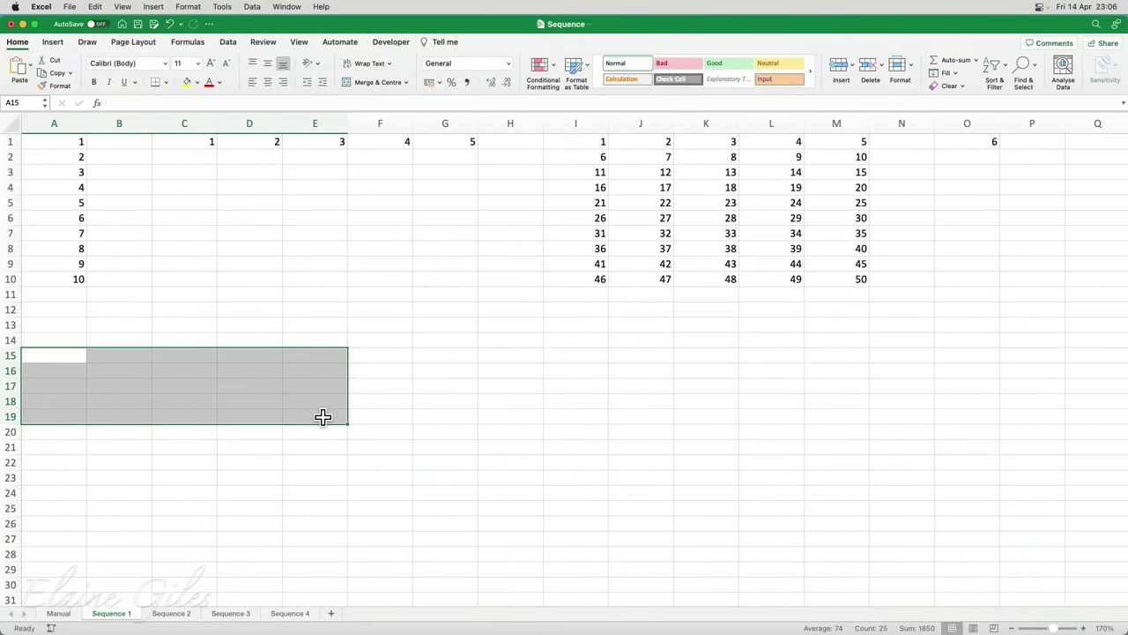
click(56, 345)
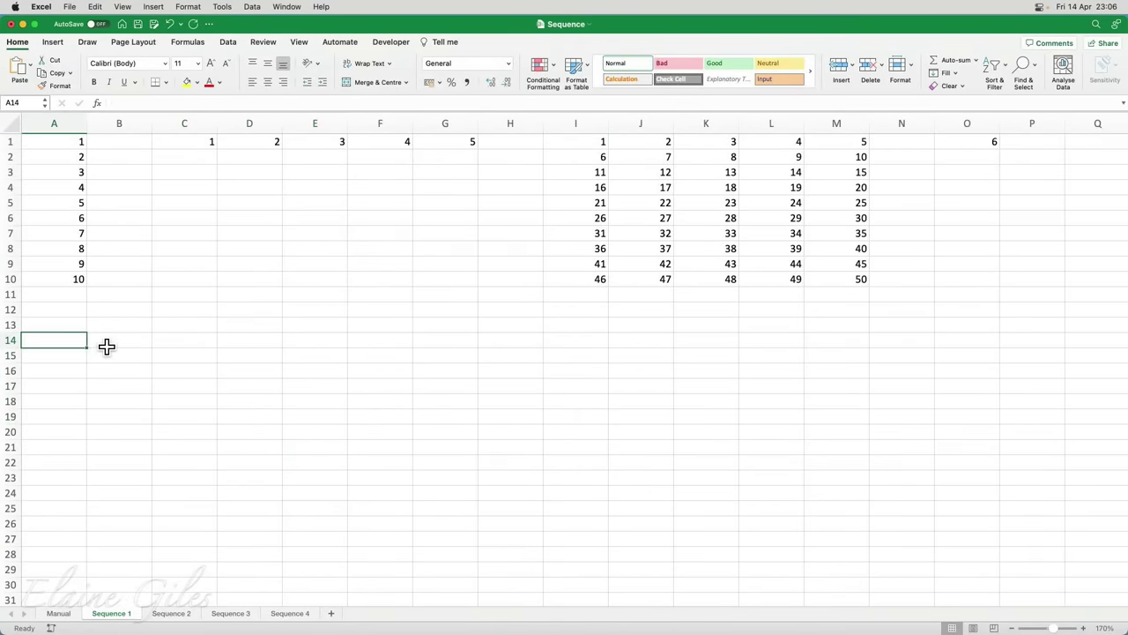
Enter =SEQUENCE(10,5) in A14 so 1 to 50 fill A14:E23 in five columns
text(=se)
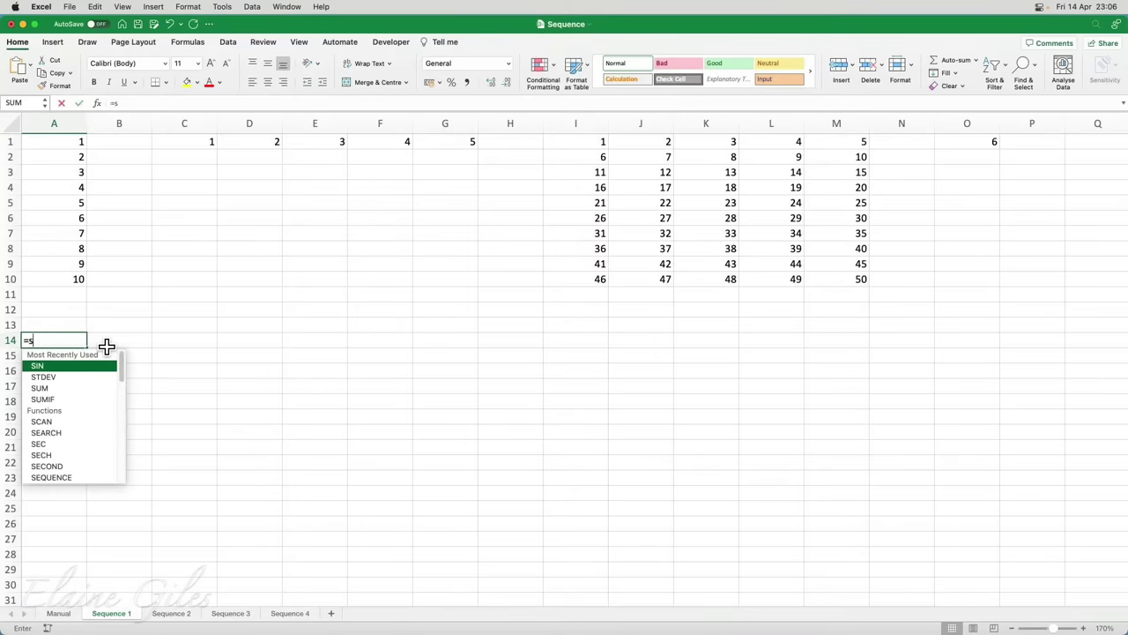
key(Down)
key(Down)
key(Down)
key(Down)
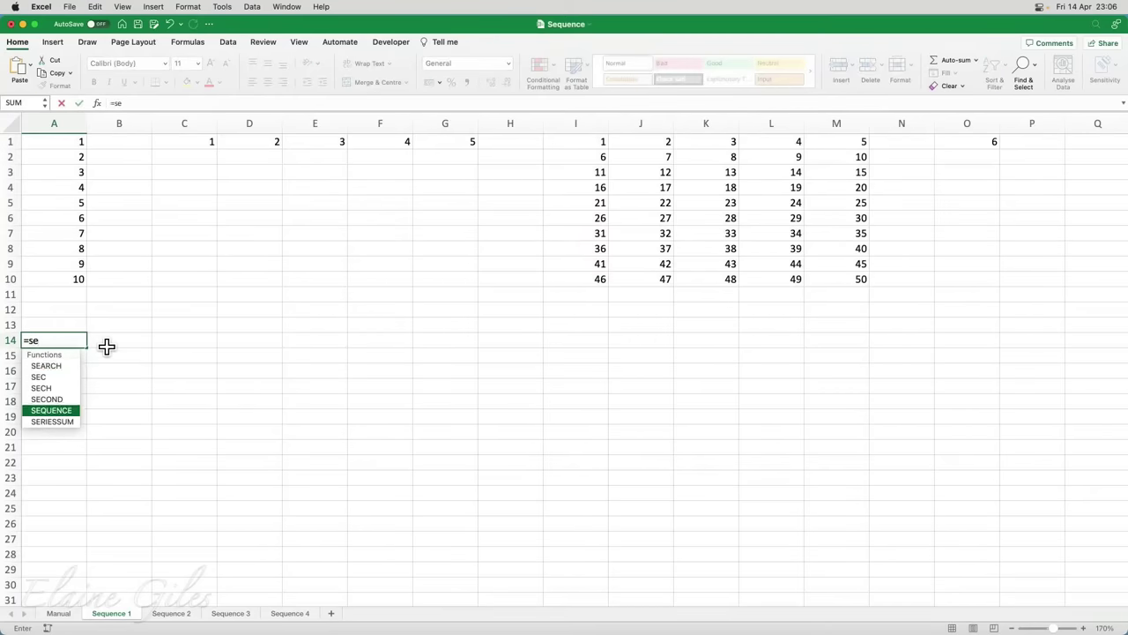
key(Tab)
text(10)
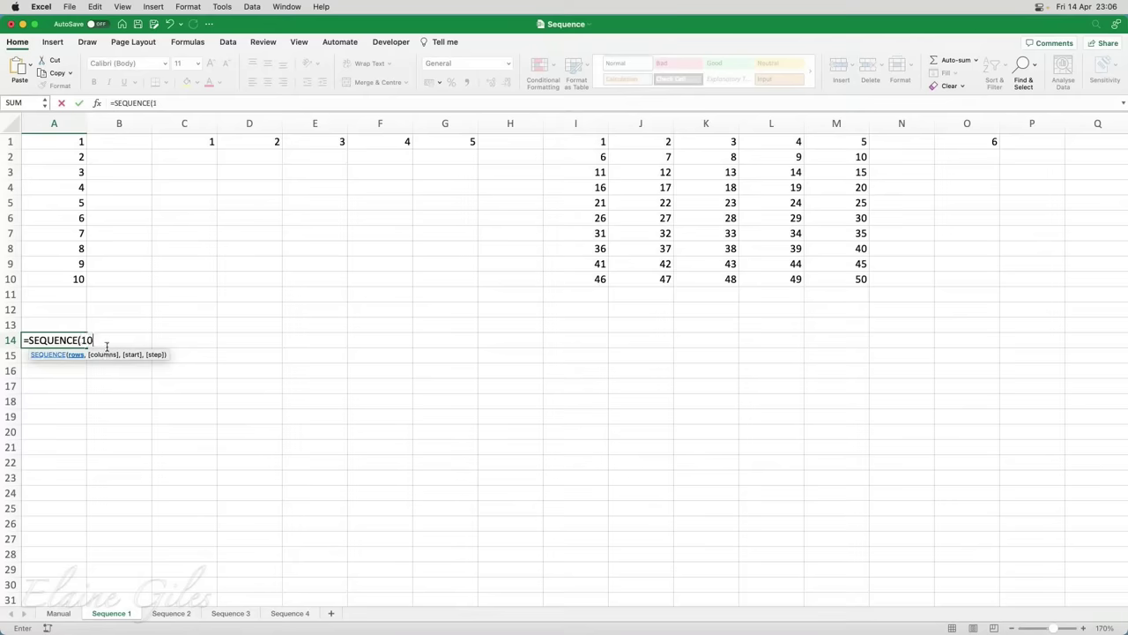
text(,5))
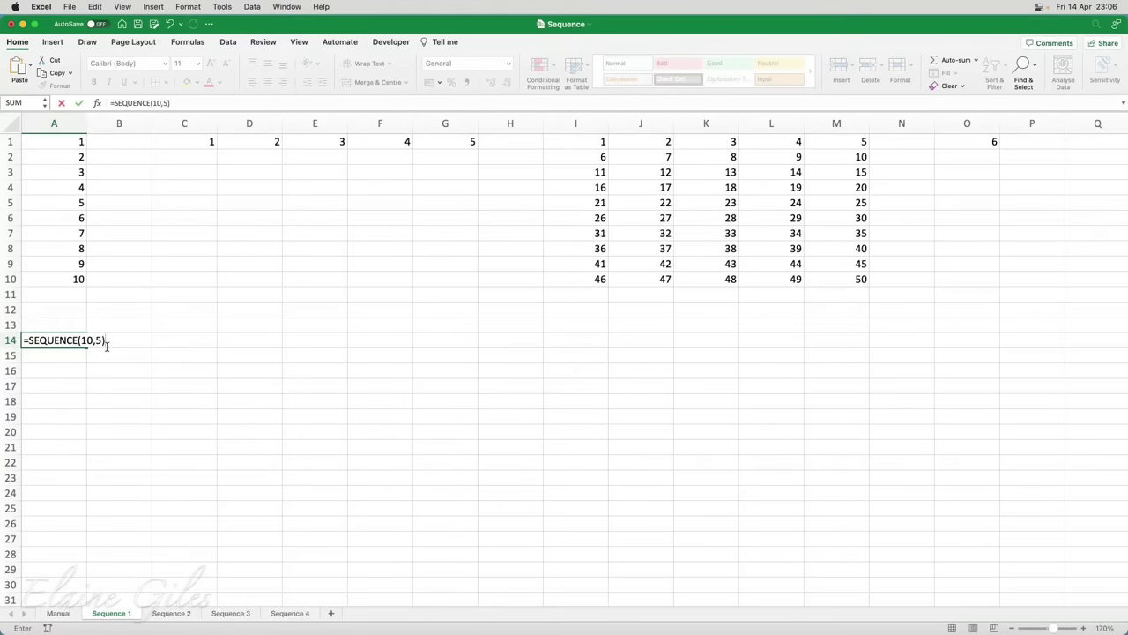
key(Return)
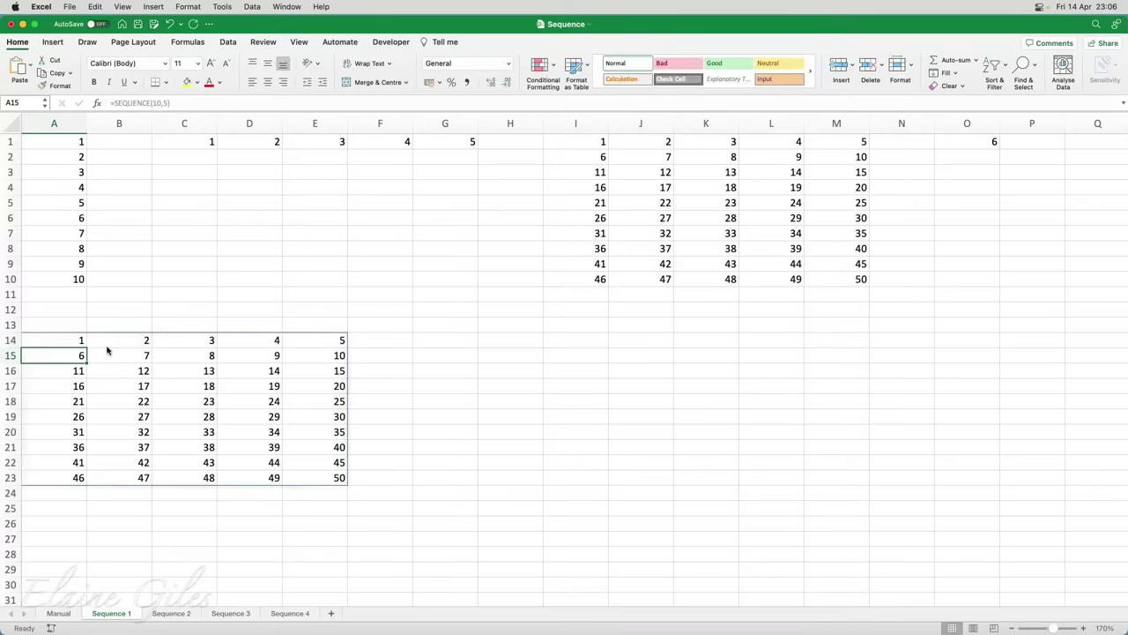
key(Up)
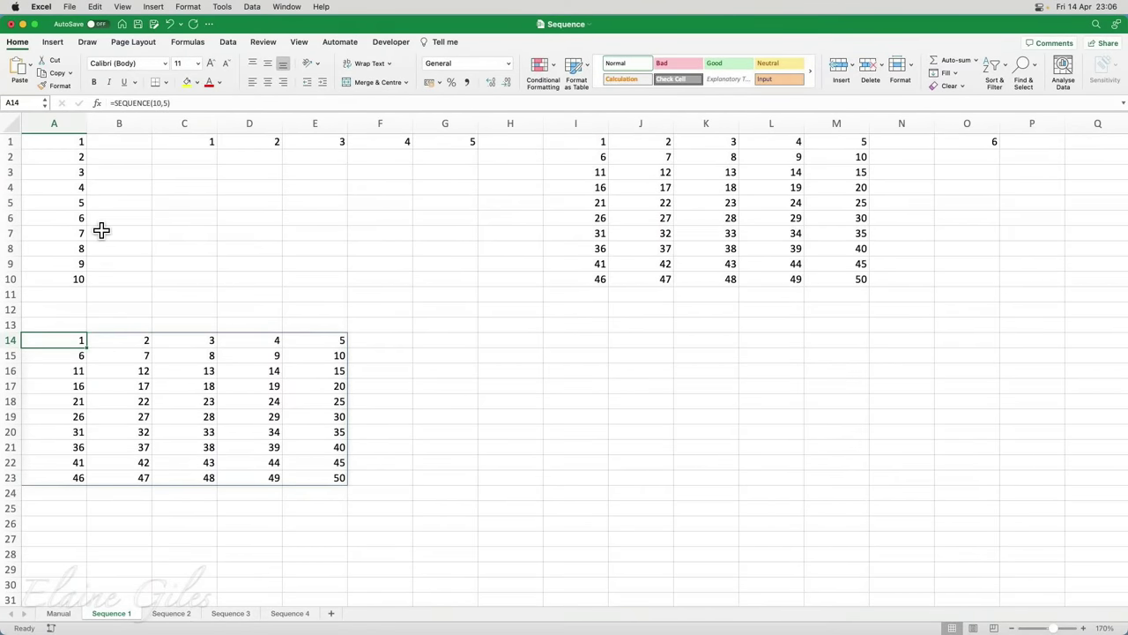
Wrap the A14 SEQUENCE formula in TRANSPOSE, commit it, then undo to compare layouts
click(114, 103)
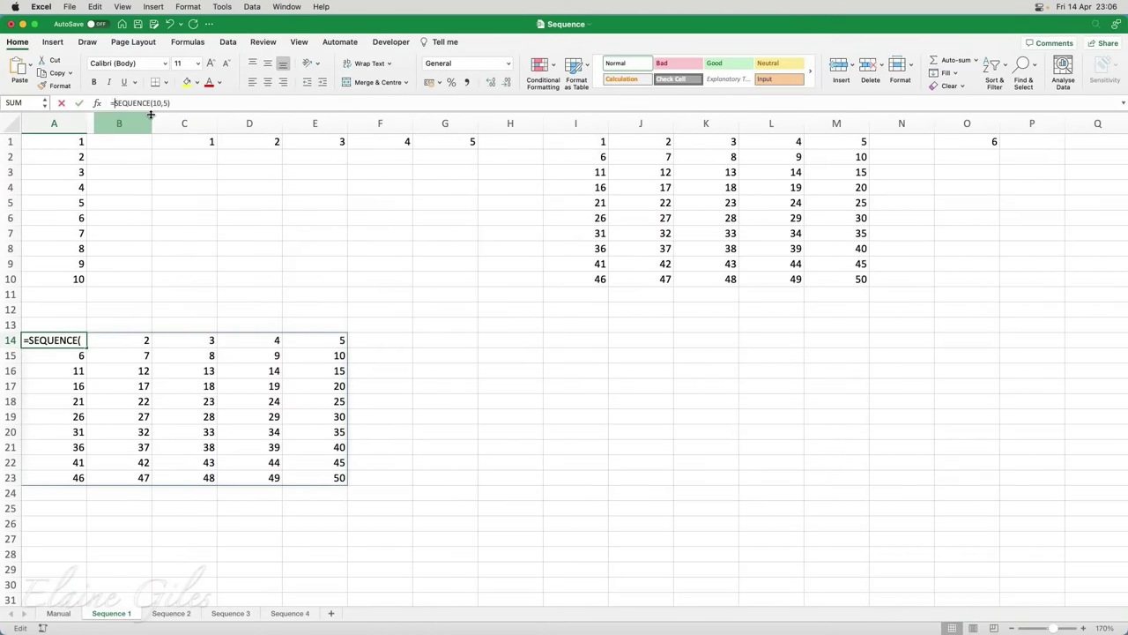
key(Left)
key(Left)
key(Left)
key(Left)
key(Left)
key(Left)
key(Left)
key(Left)
key(Left)
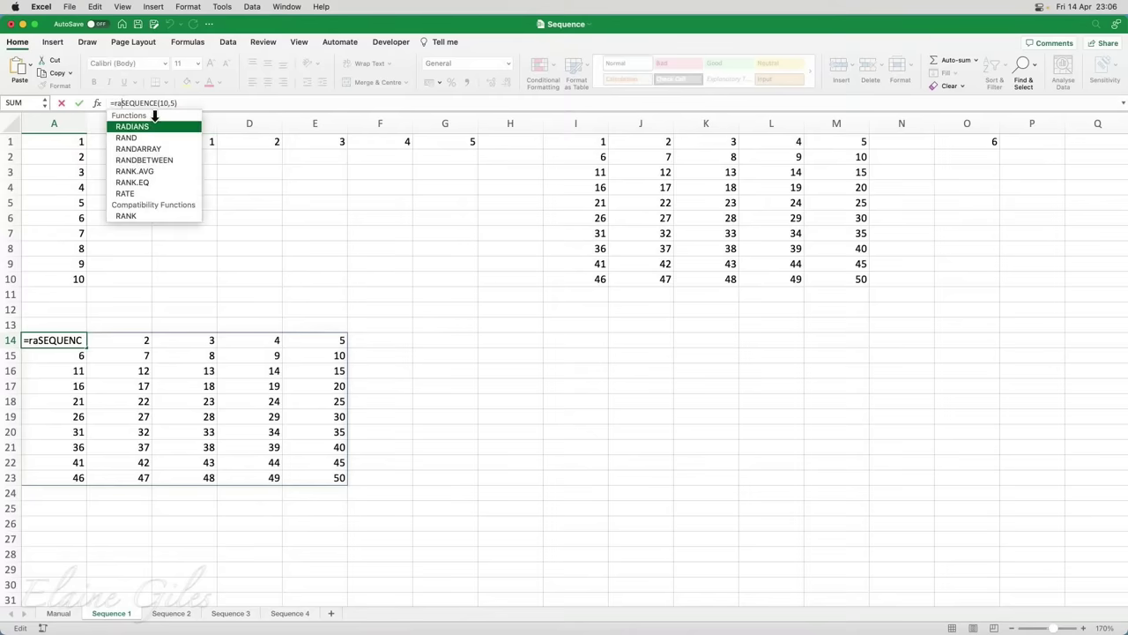
text(TRANSPOSE()
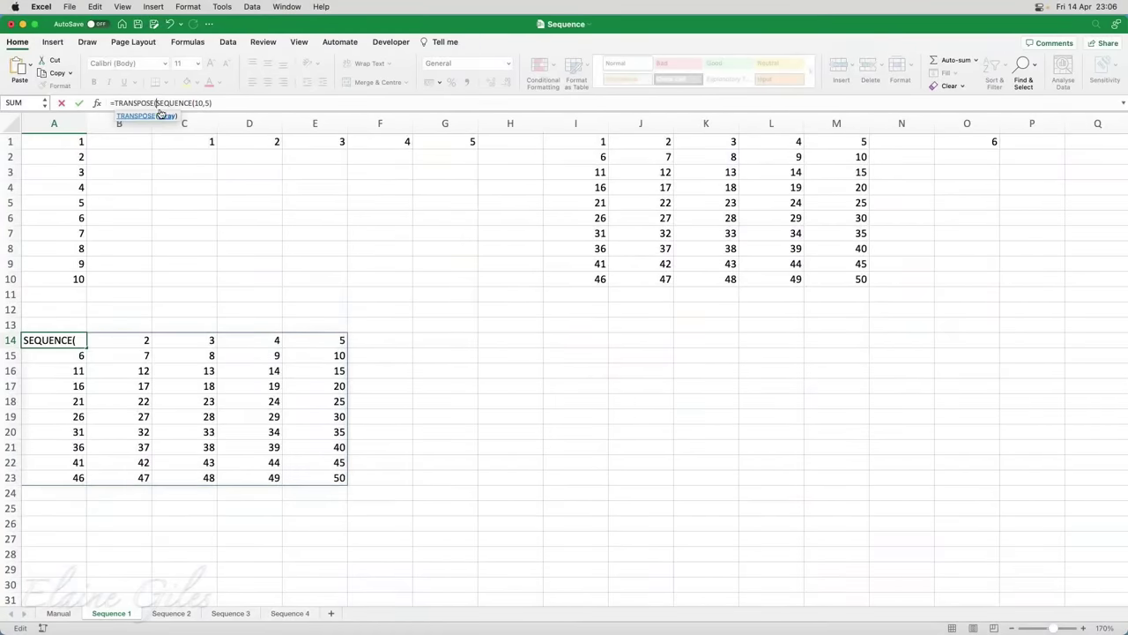
click(218, 104)
text())
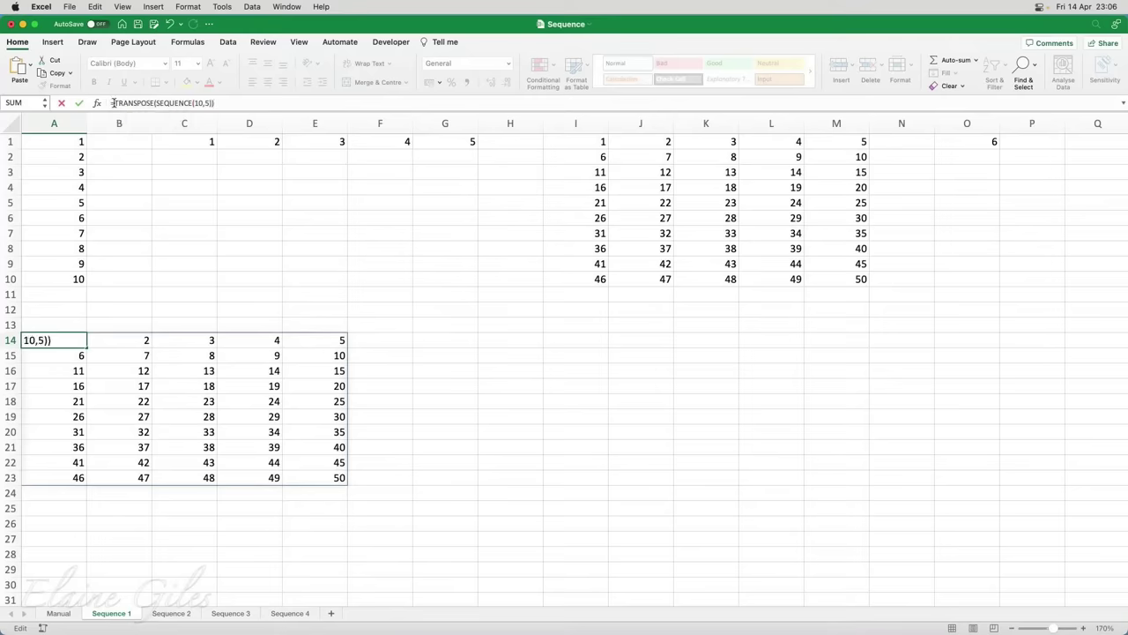
drag(113, 103, 153, 104)
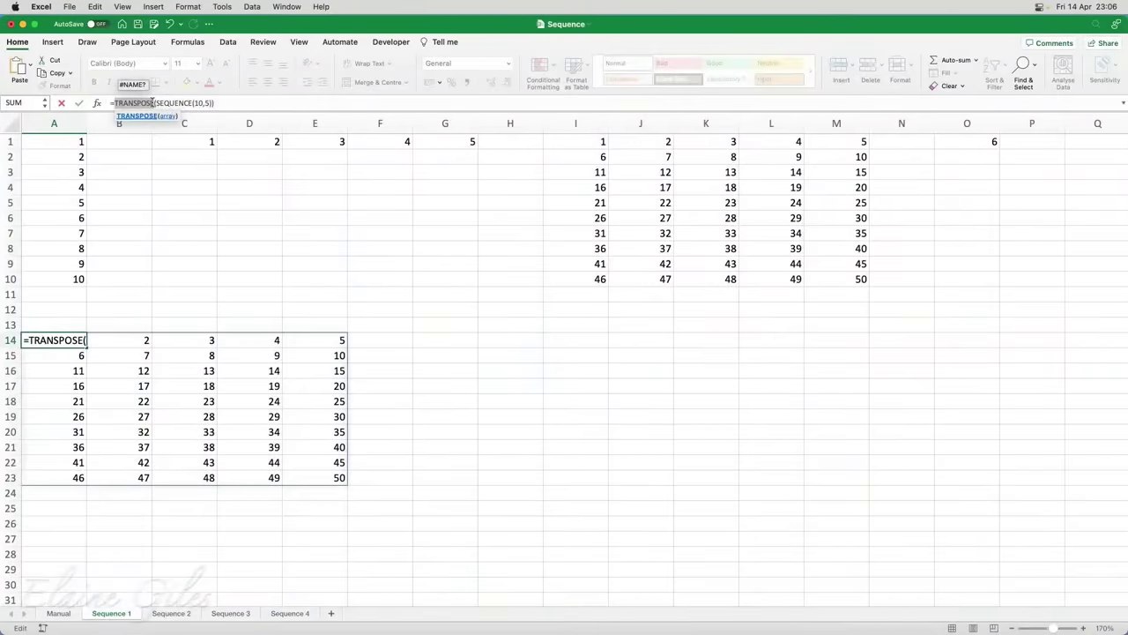
drag(155, 103, 213, 103)
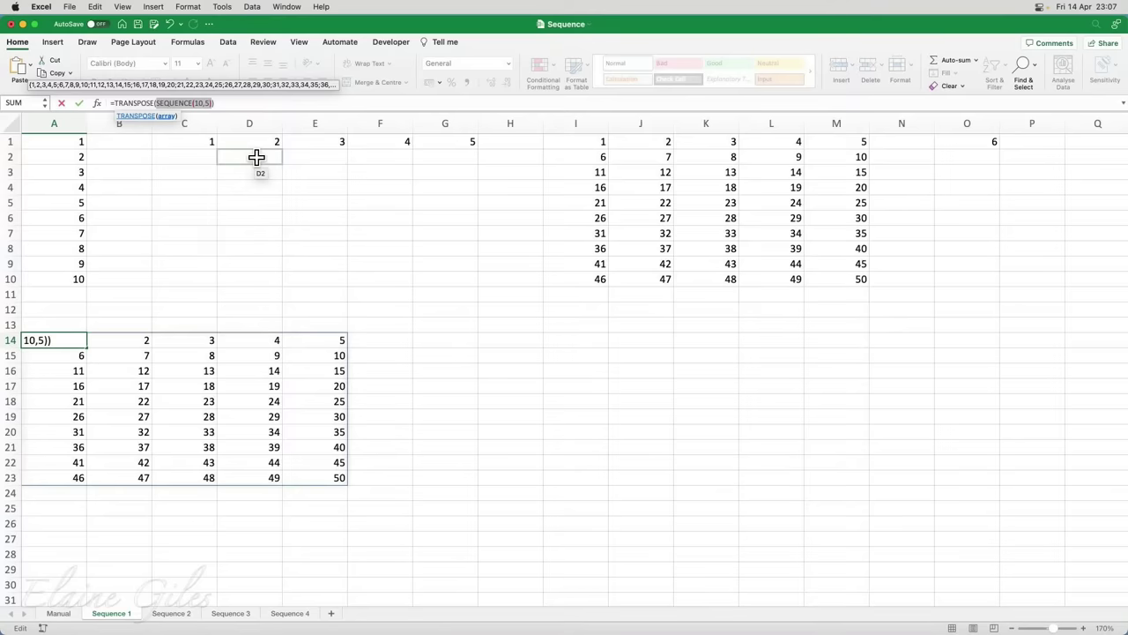
key(Return)
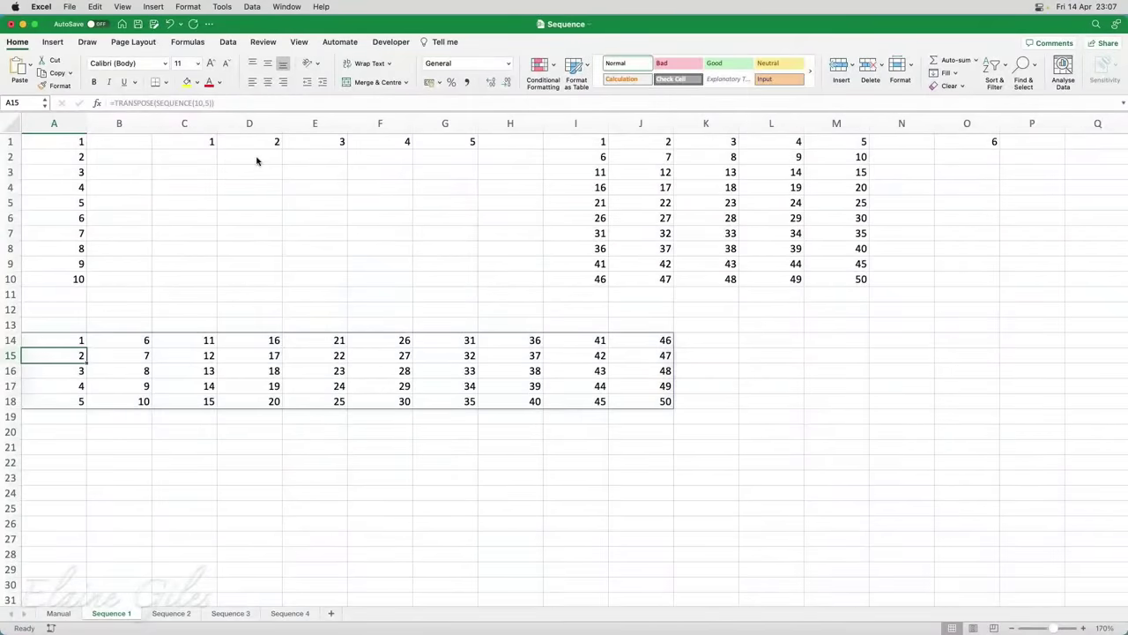
key(super+z)
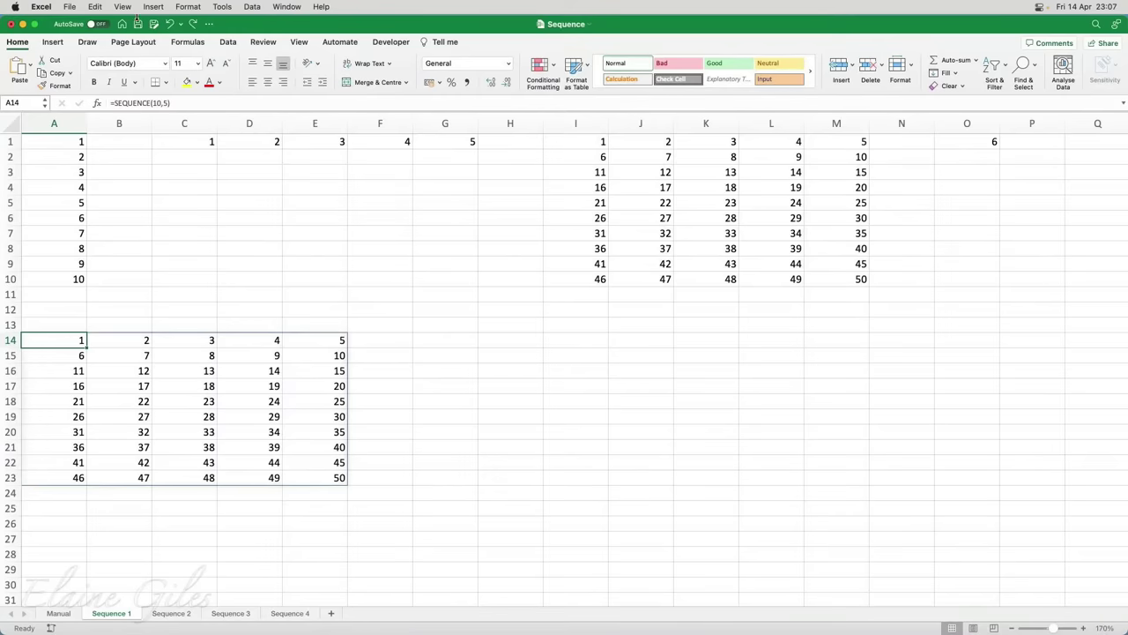
Toggle Undo and Redo on the TRANSPOSE change to compare the two 1–50 grid layouts
click(192, 26)
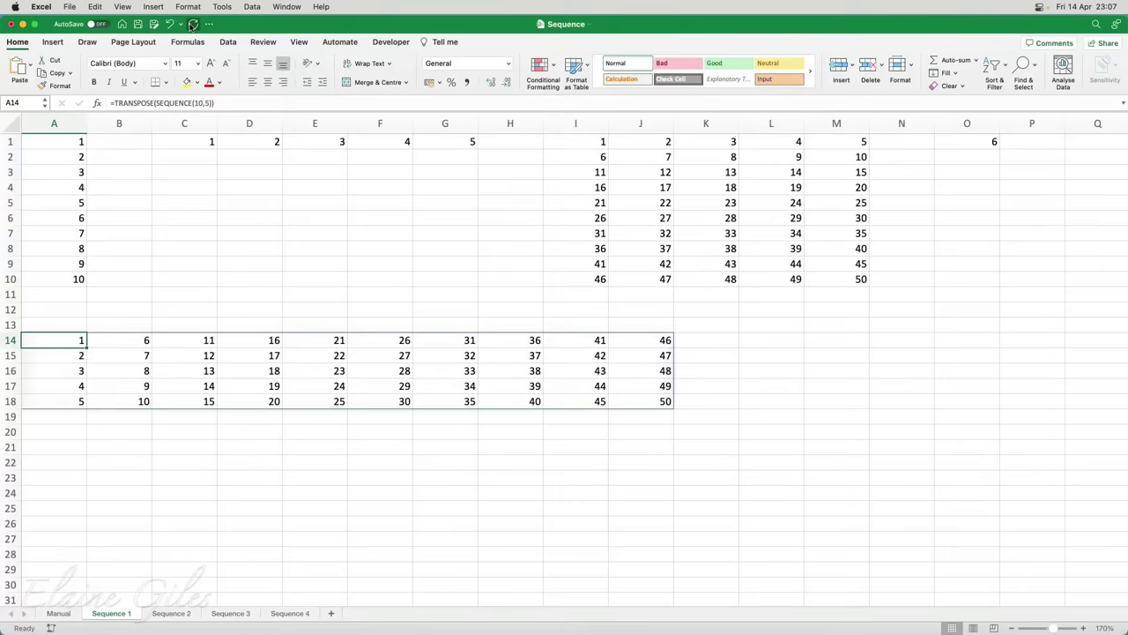
click(192, 25)
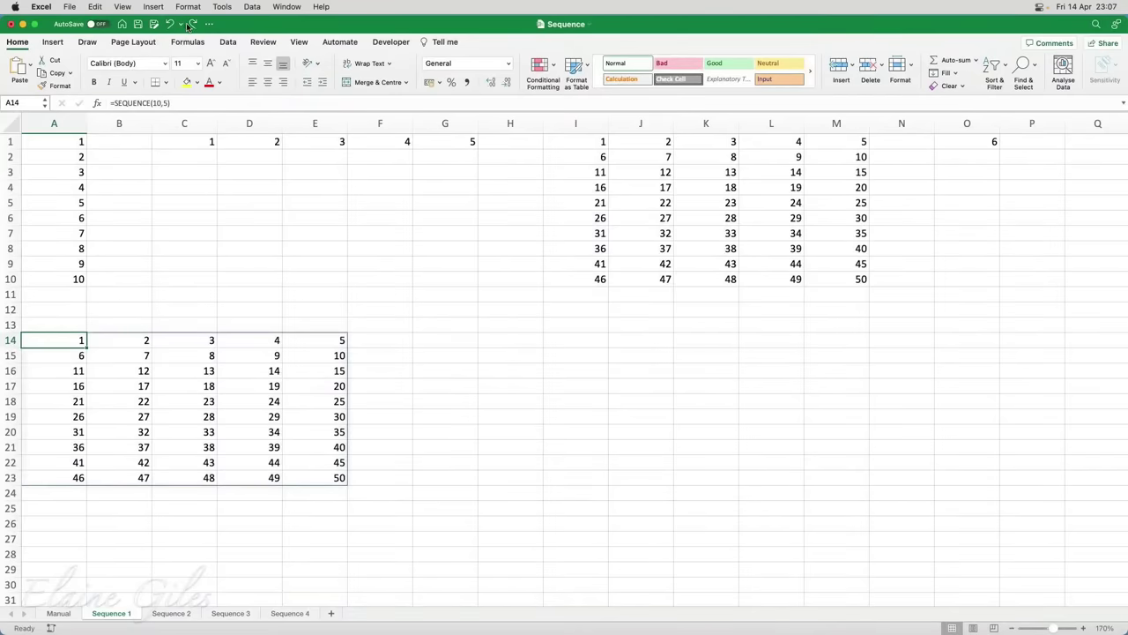
click(192, 24)
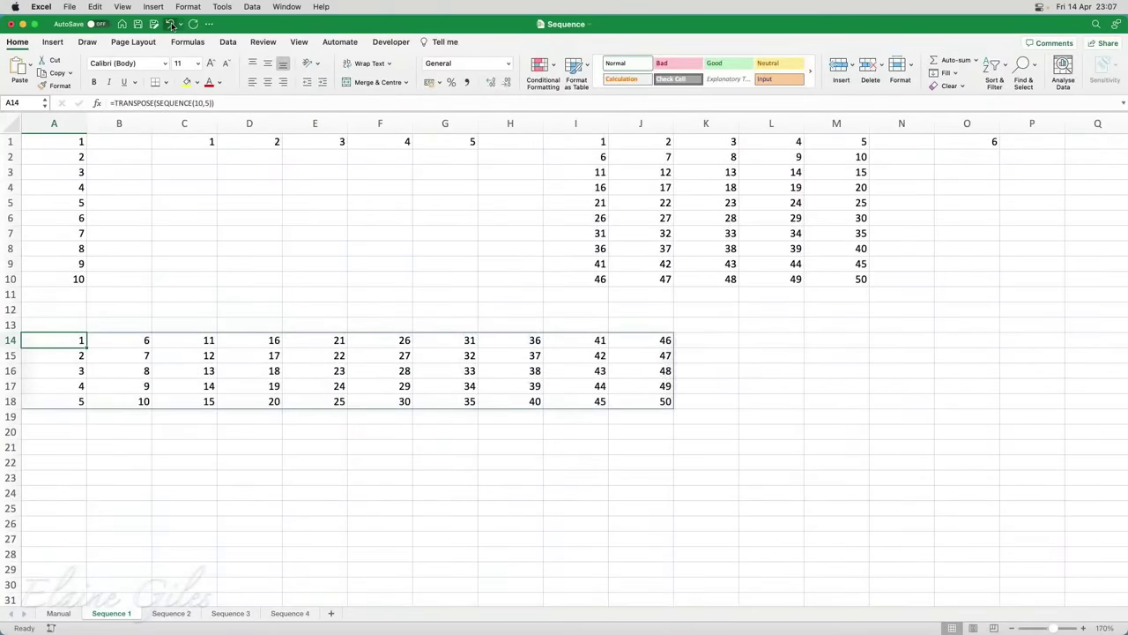
click(172, 24)
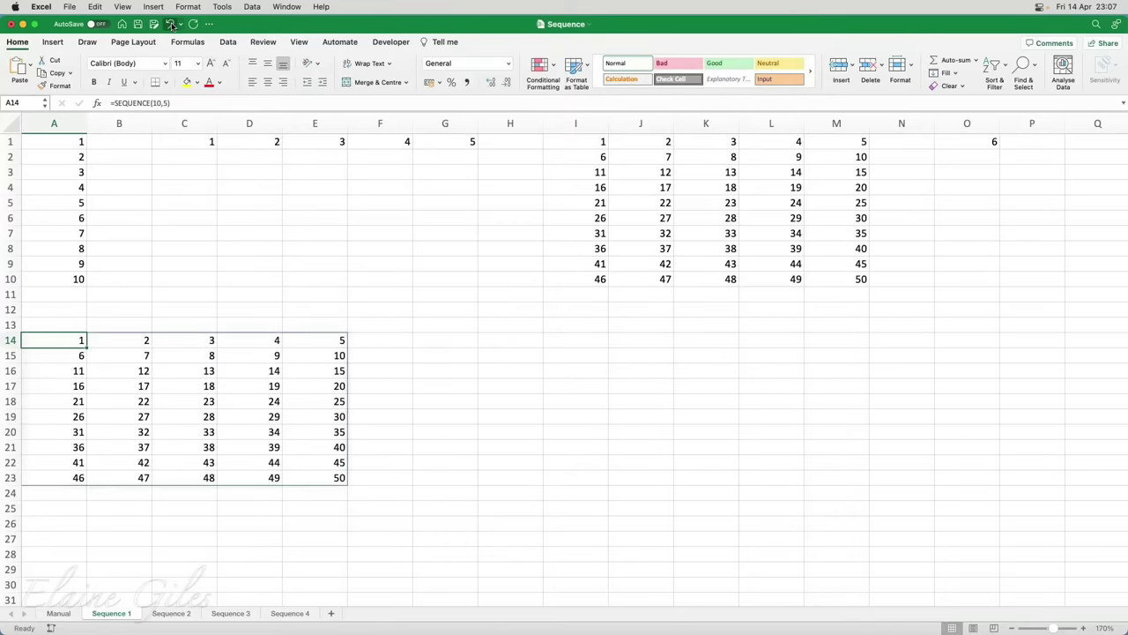
Restore the TRANSPOSE and change its arguments to 5,10, giving =TRANSPOSE(SEQUENCE(5,10)) in A14
click(193, 23)
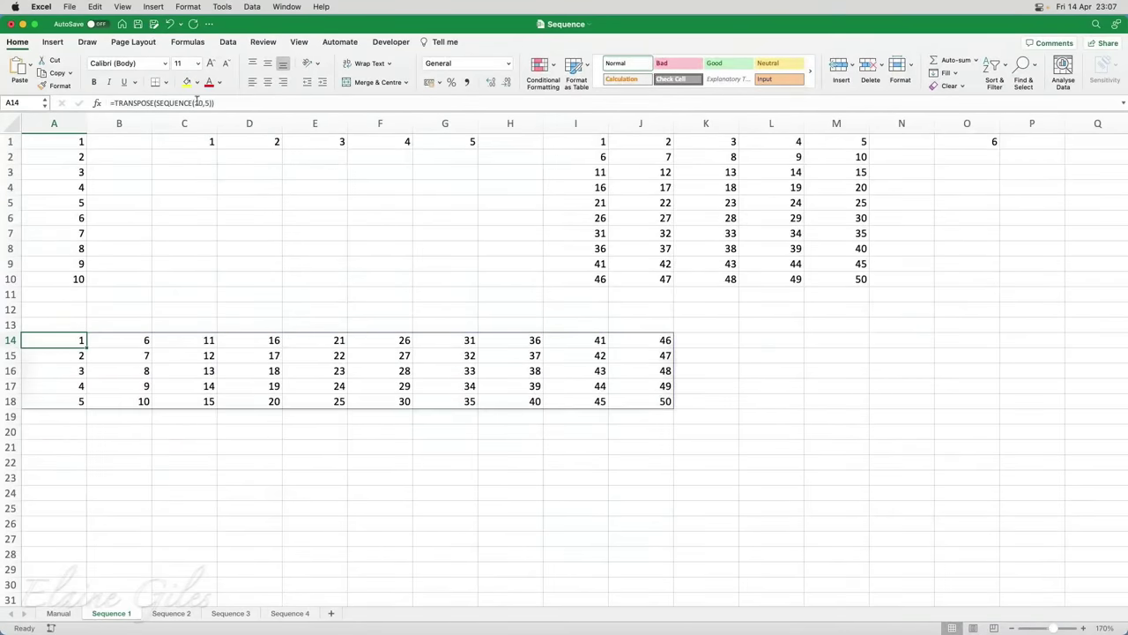
drag(195, 103, 211, 103)
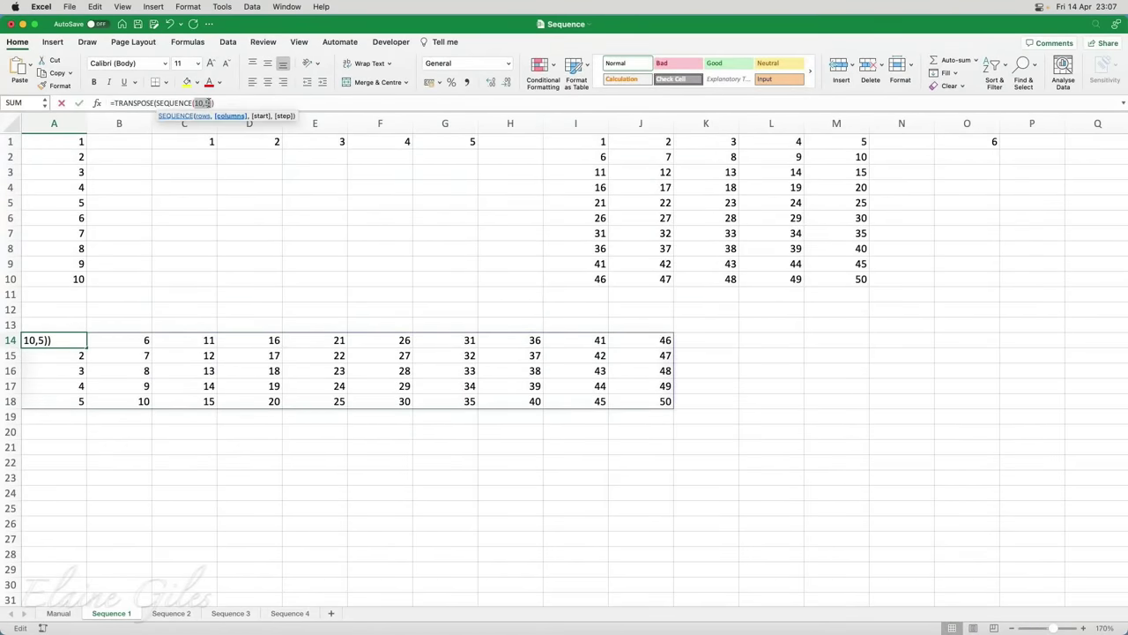
key(BackSpace)
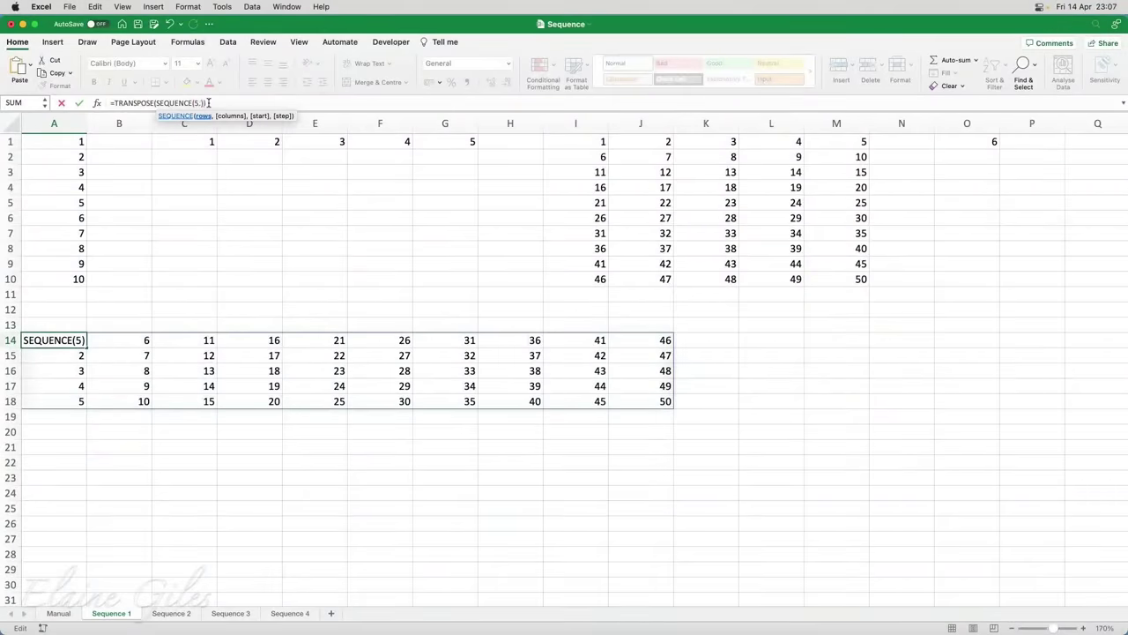
text(5,10)
key(BackSpace)
key(BackSpace)
key(BackSpace)
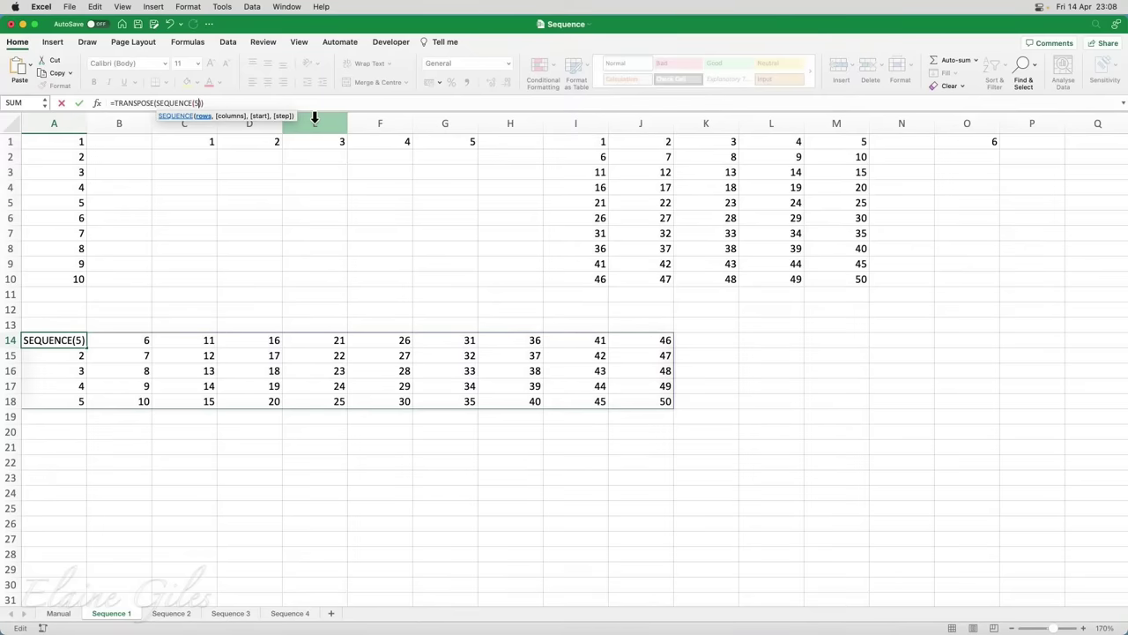
text(,10)
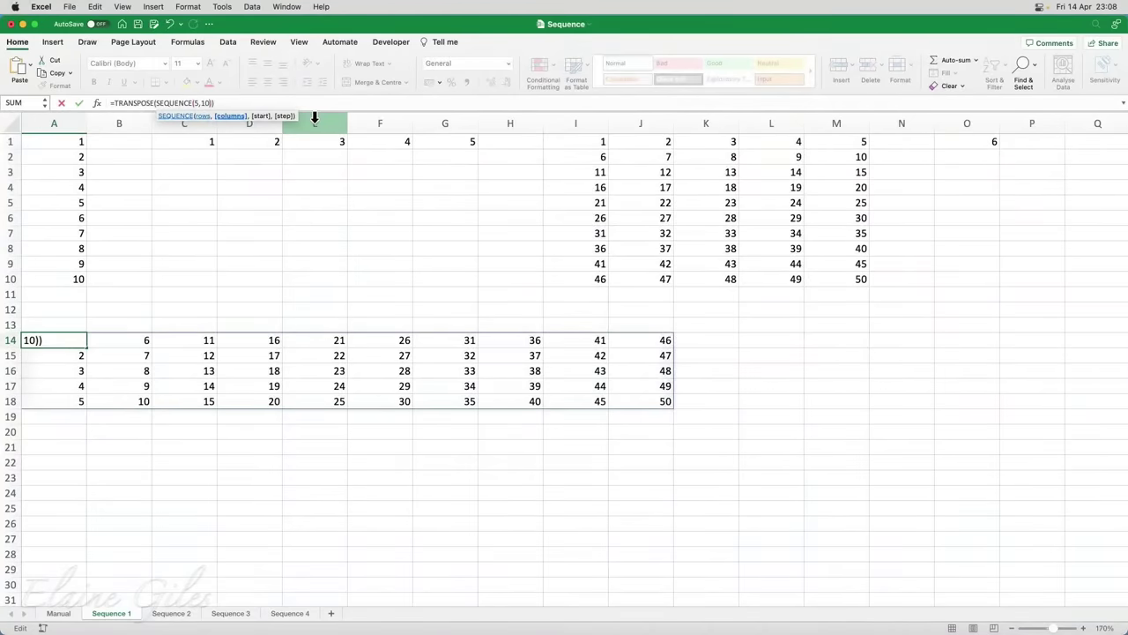
key(Return)
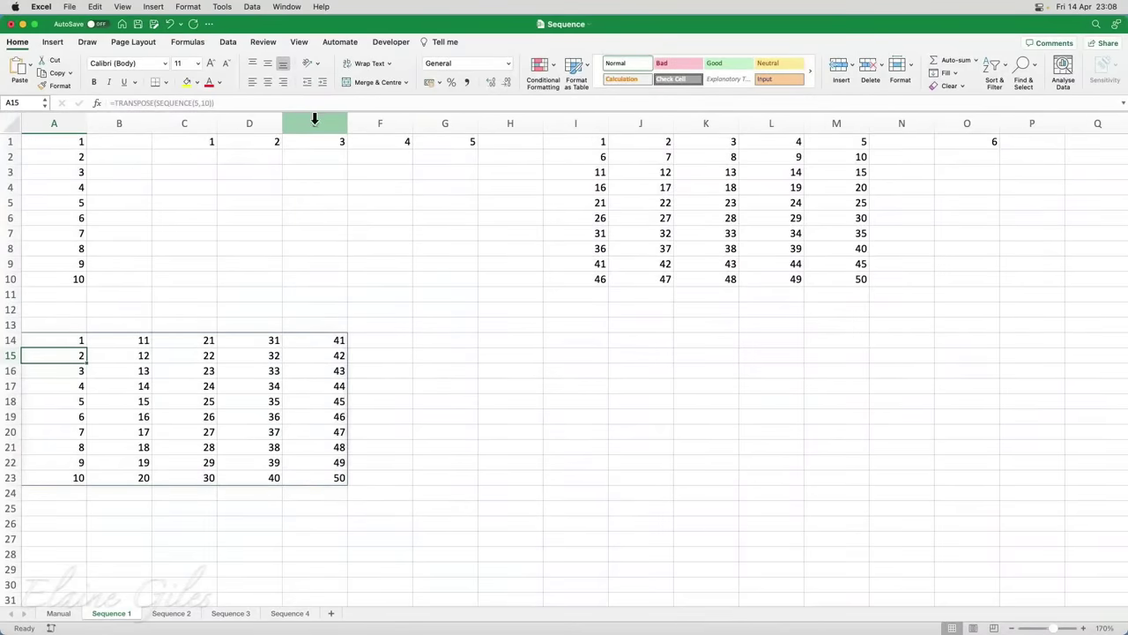
Enter =ROMAN(SEQUENCE(10)) in H14 to spill Roman numerals I to X down H14:H23
click(491, 343)
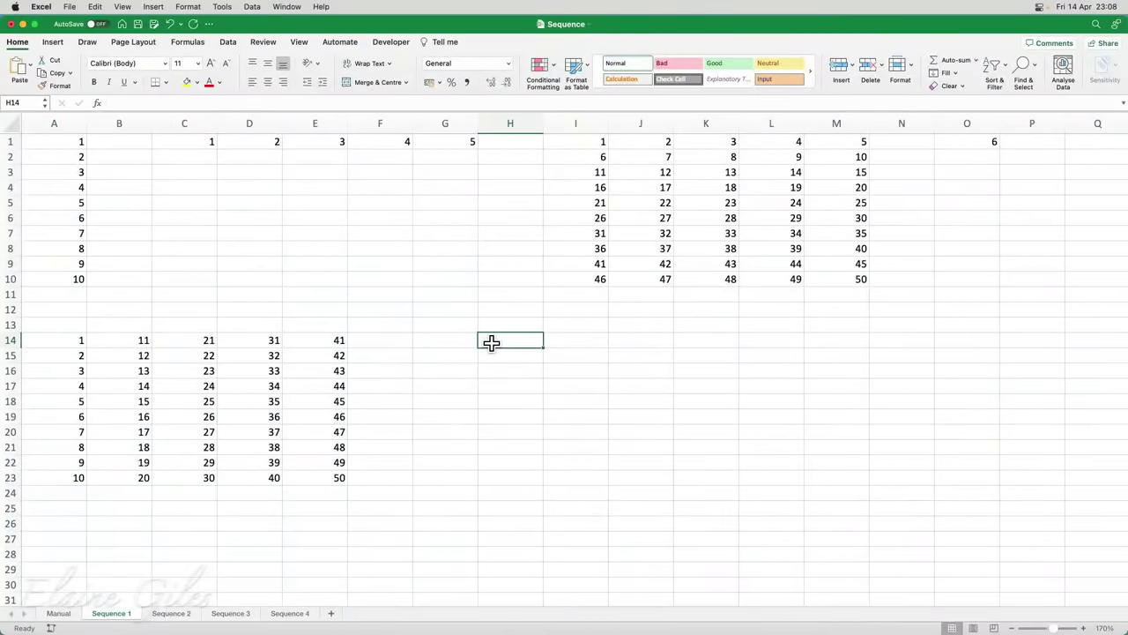
text(=rom)
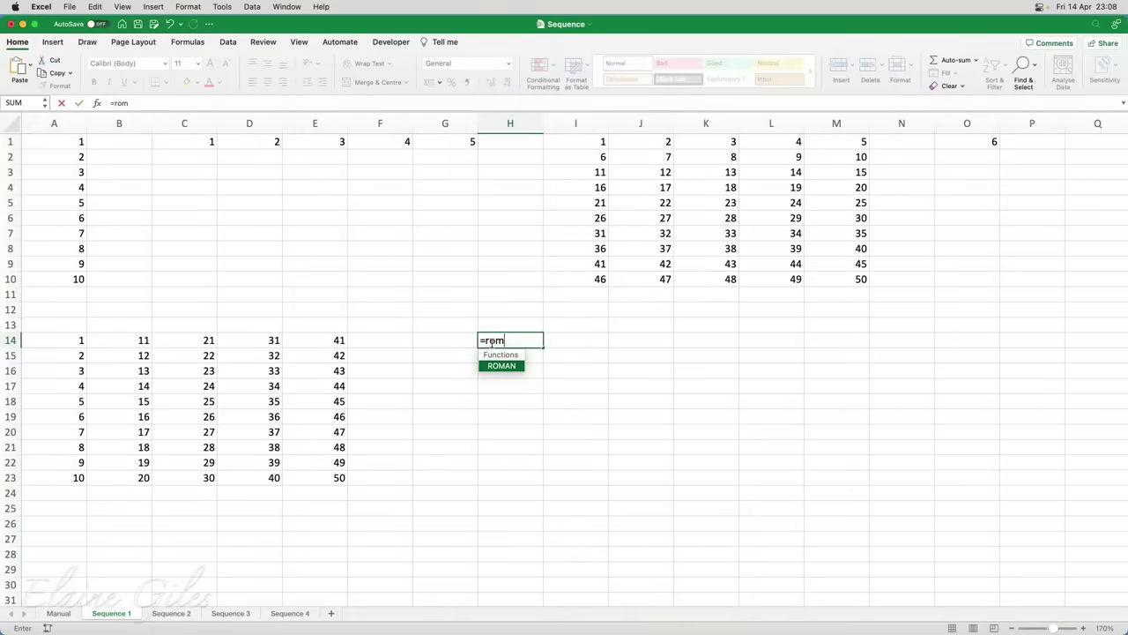
key(Tab)
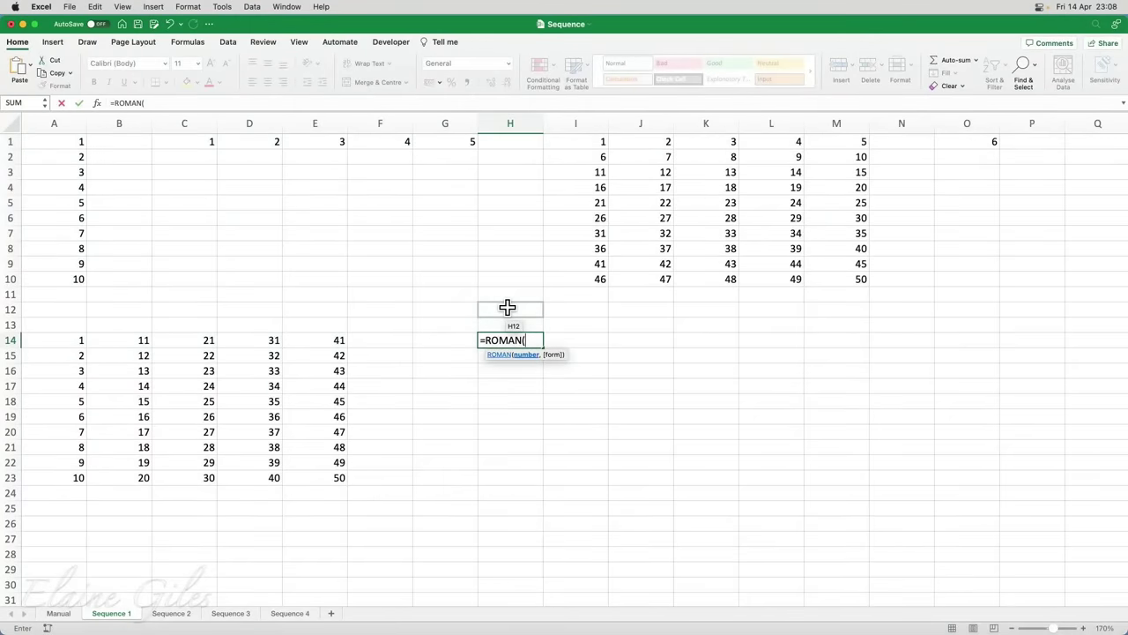
text(se)
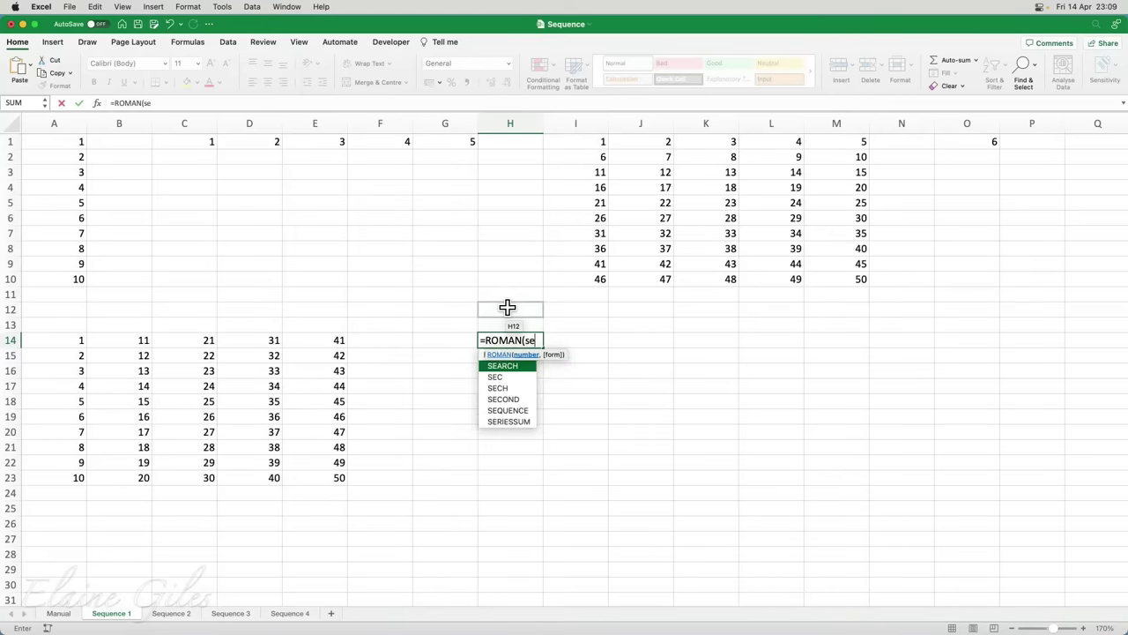
key(Down)
key(Down)
key(Down)
key(Down)
key(Tab)
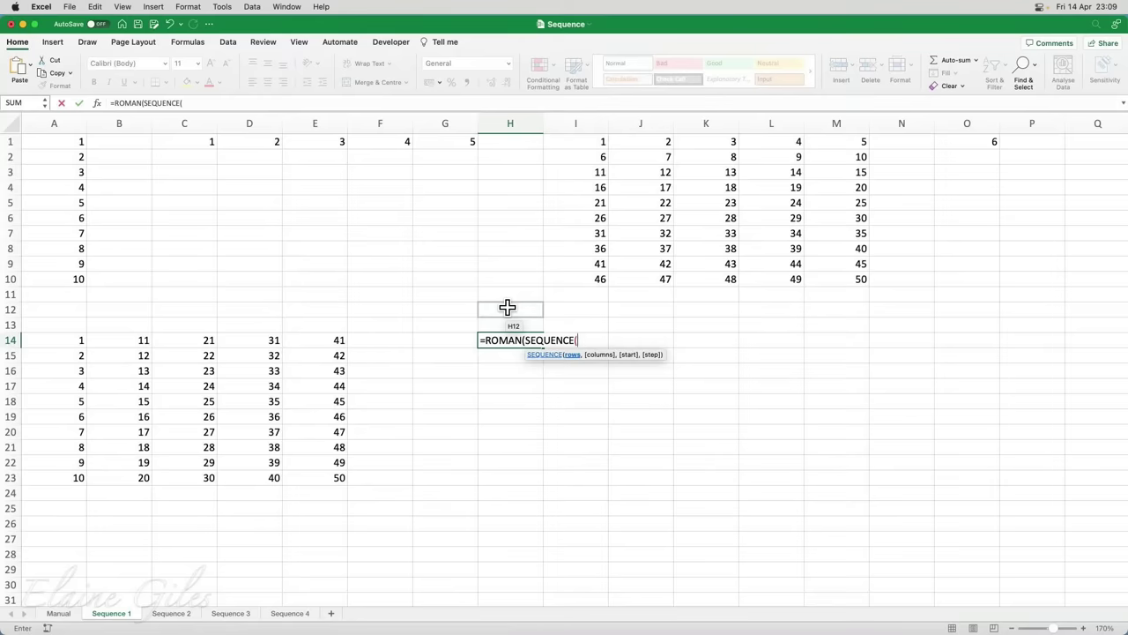
text(10))
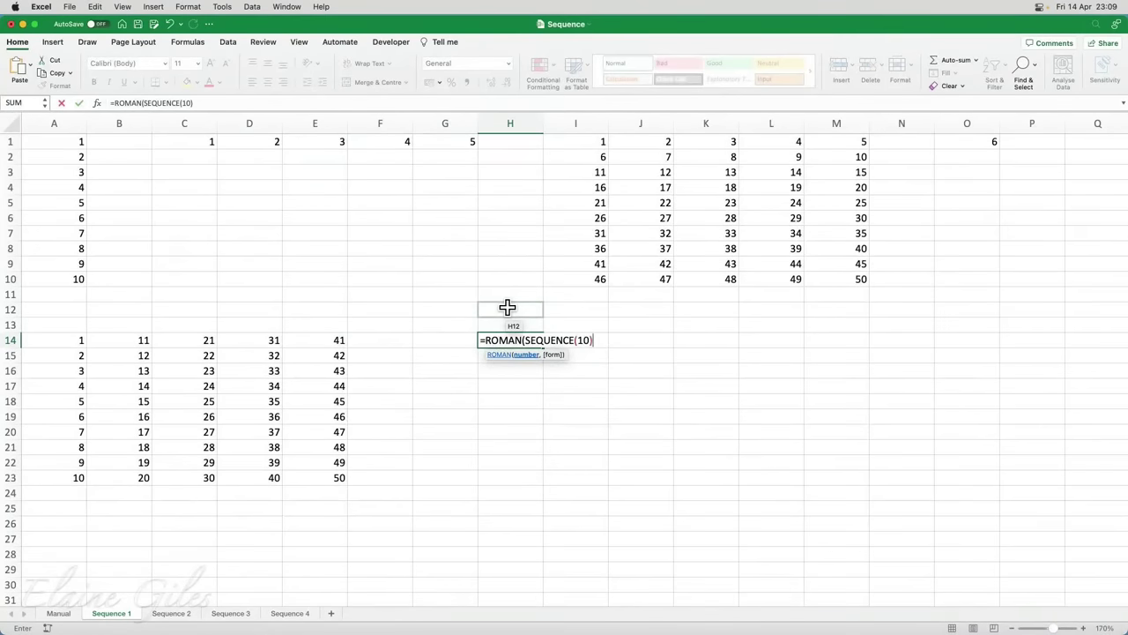
text())
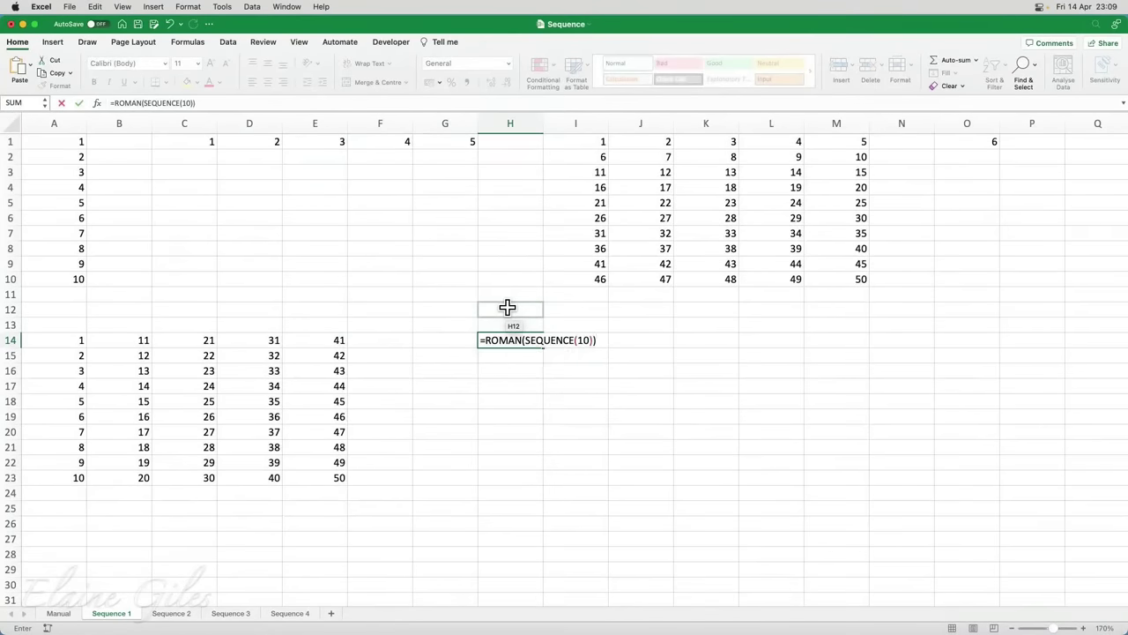
key(Return)
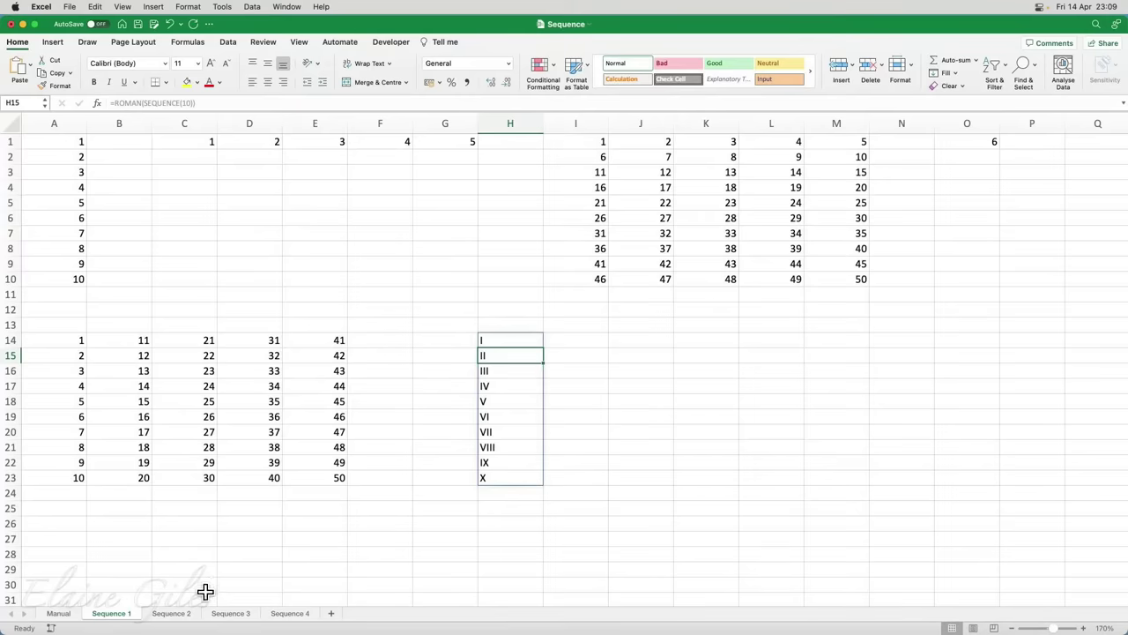
Switch to the Sequence 2 sheet, check the A2 day count, and move to cell A4
click(172, 613)
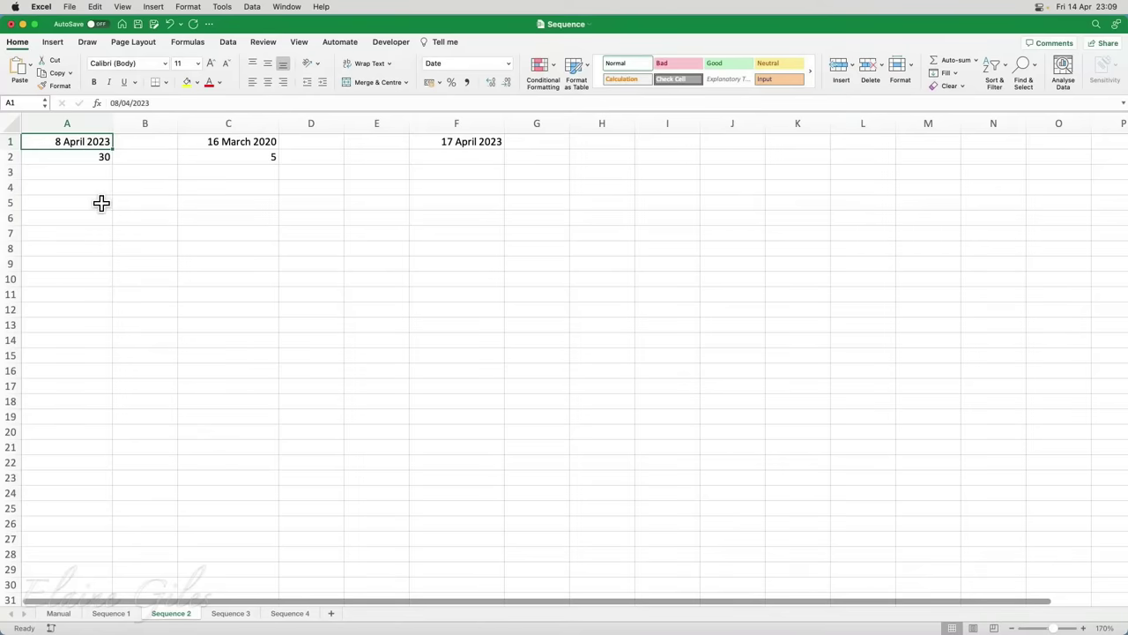
click(99, 158)
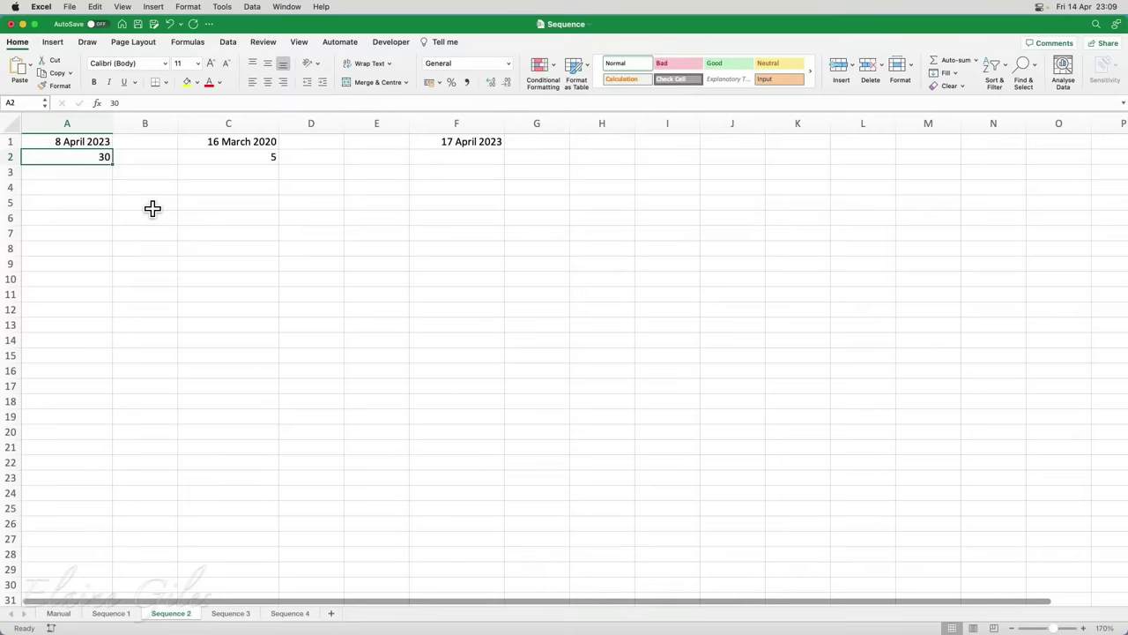
key(Down)
key(Down)
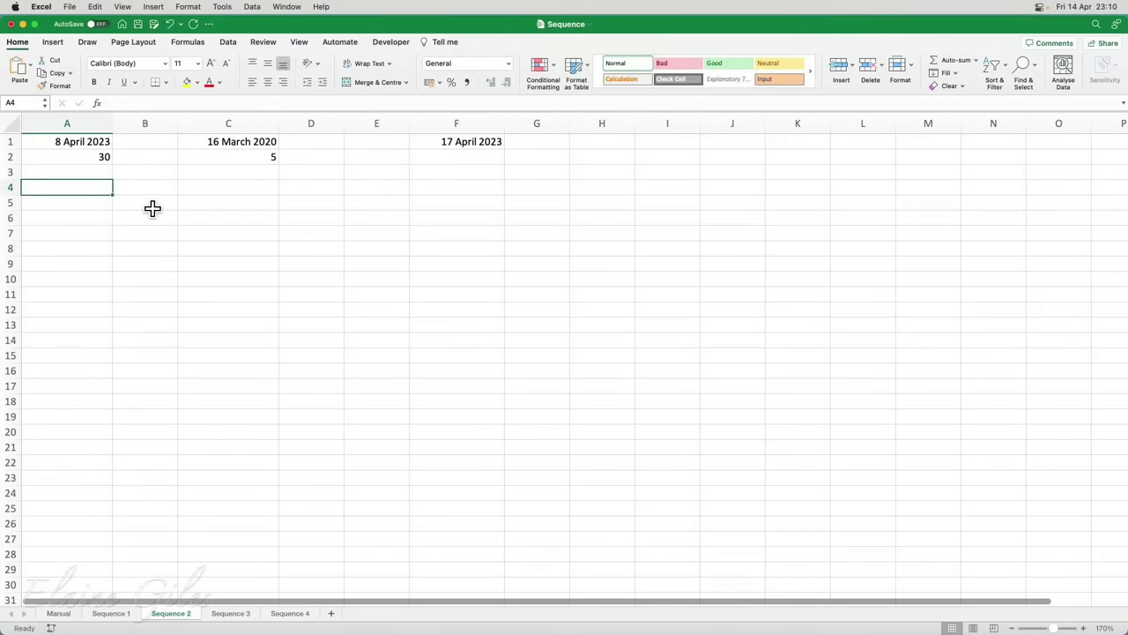
Enter =SEQUENCE(A2,1,A1,1) in A4 to spill day serials starting from A1's date
text(=se)
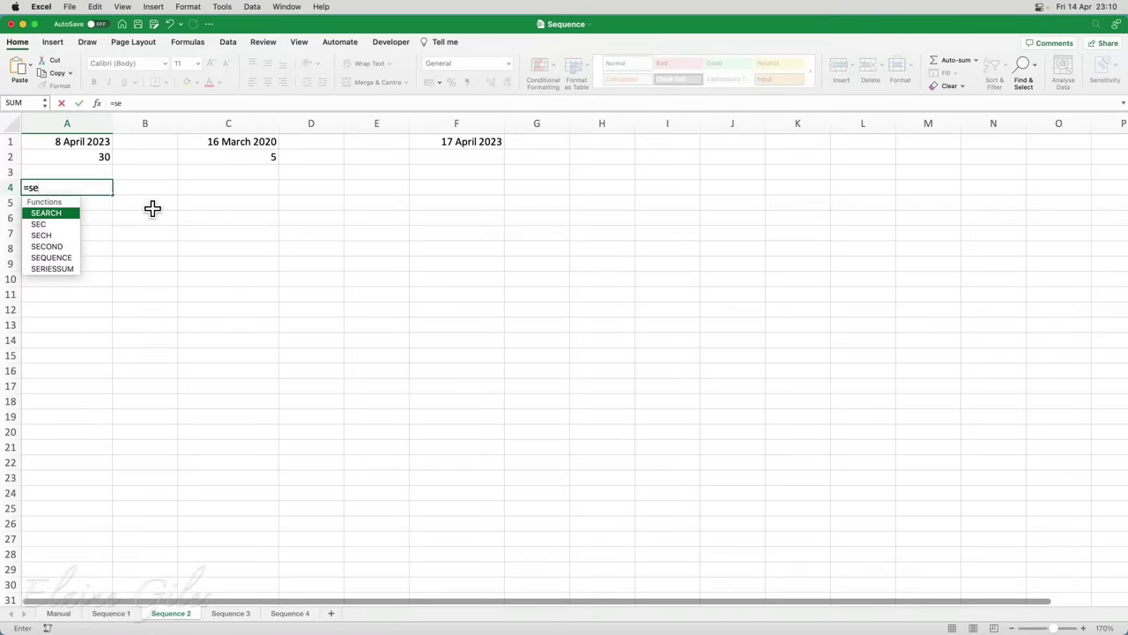
key(Tab)
key(BackSpace)
key(BackSpace)
key(BackSpace)
key(BackSpace)
key(BackSpace)
key(BackSpace)
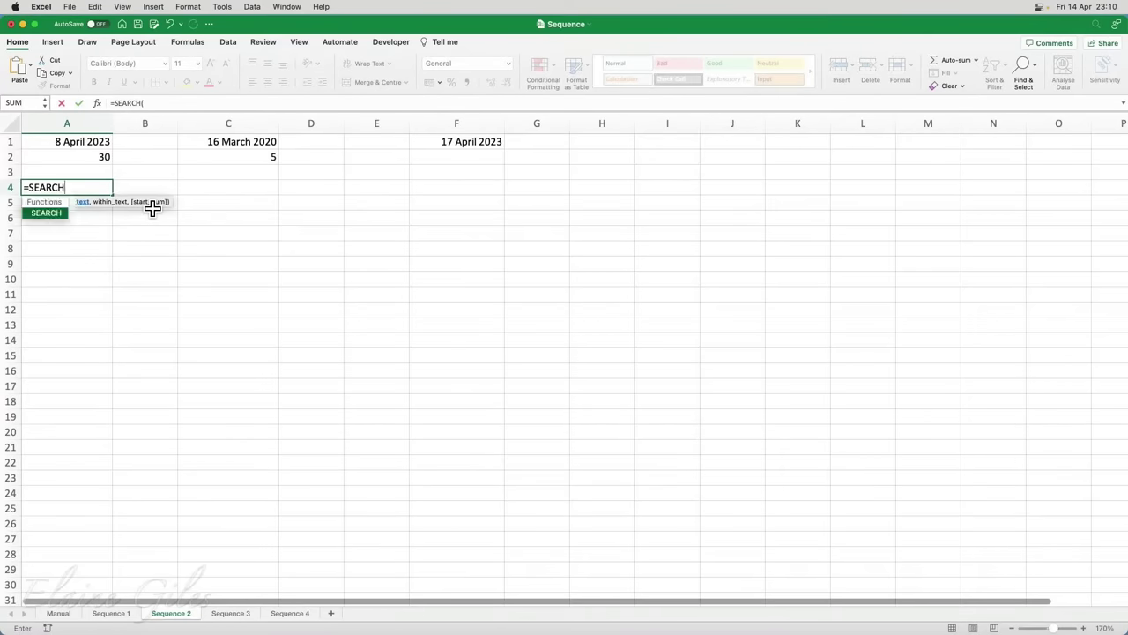
key(Down)
key(Down)
key(Down)
key(Down)
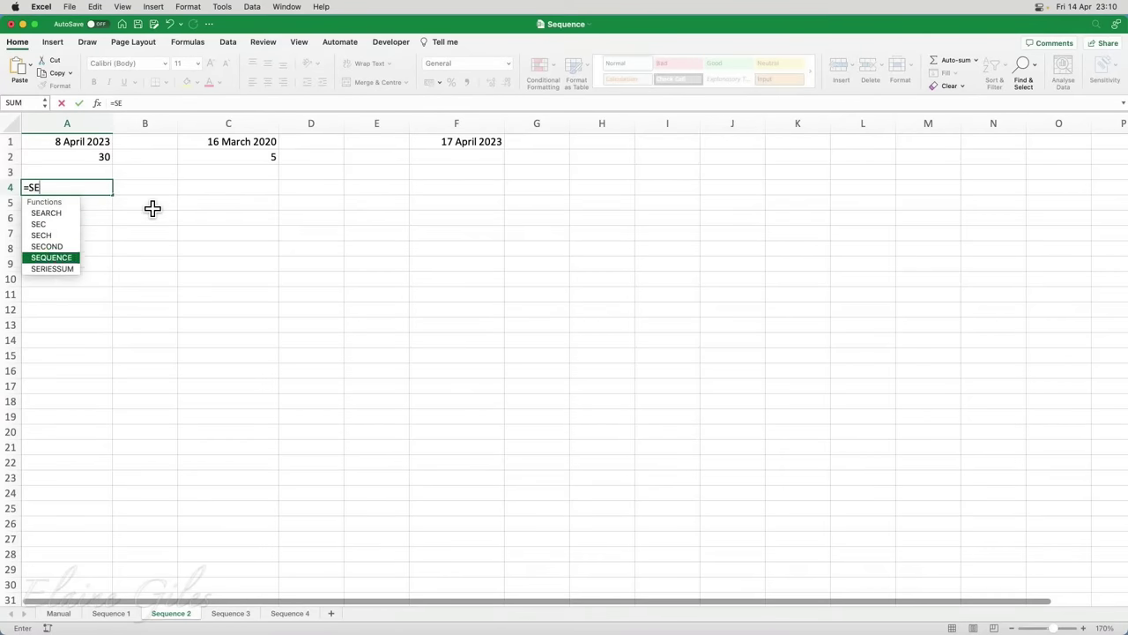
key(Tab)
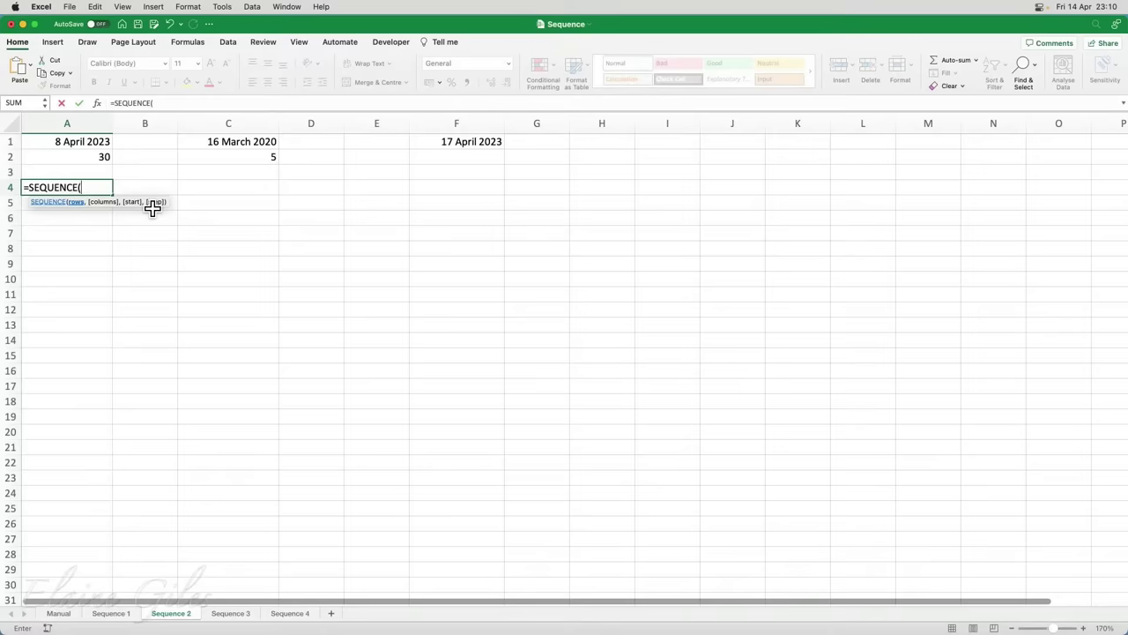
click(98, 159)
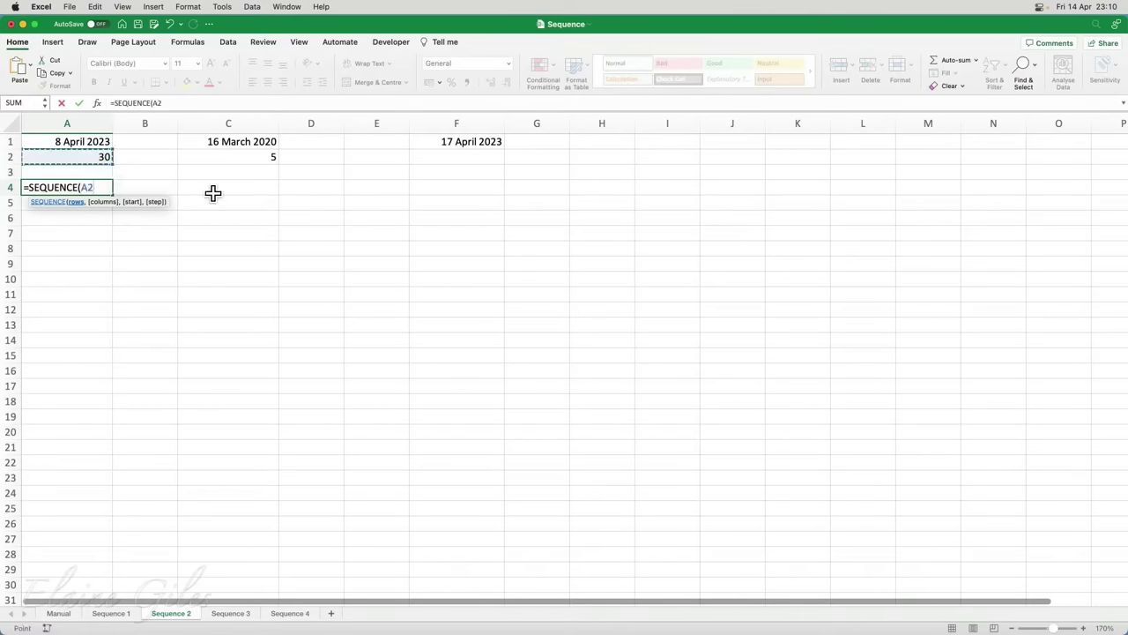
text(,)
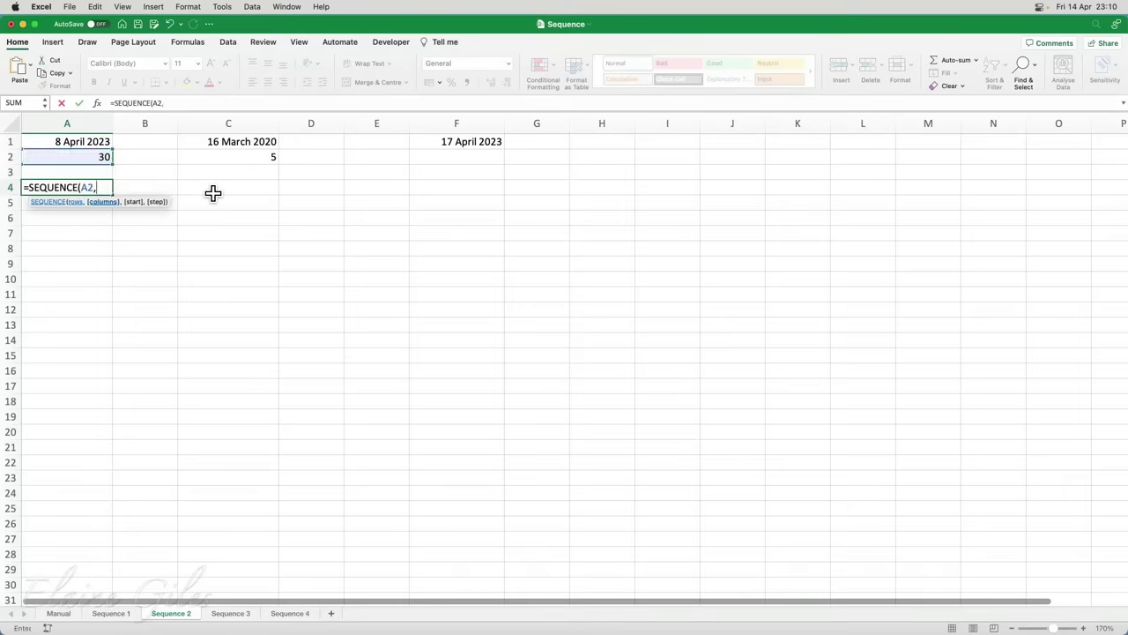
text(1,)
click(101, 141)
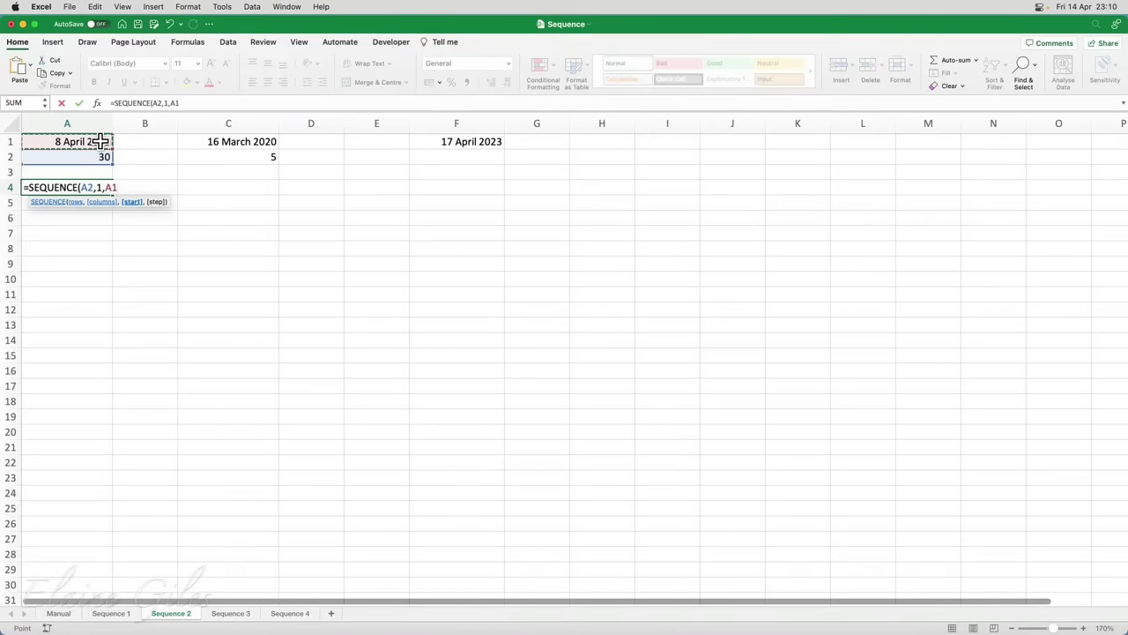
text(,1))
key(Return)
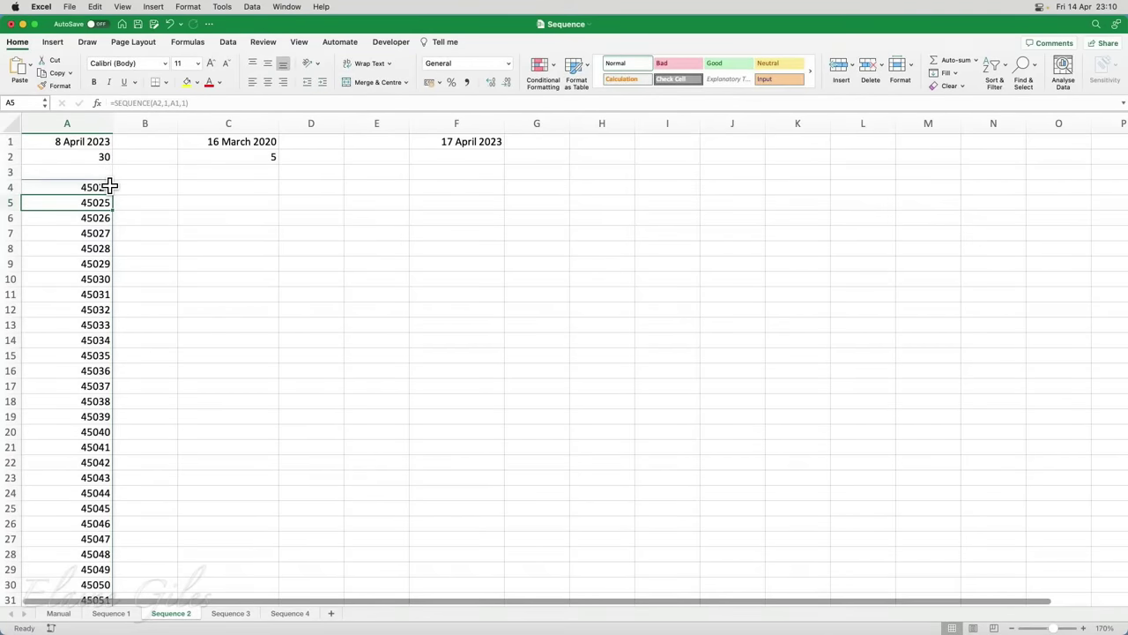
Format the spilled range A4:A33 as Long Date, showing 8 April 2023 onward
scroll(110, 185, down, 2)
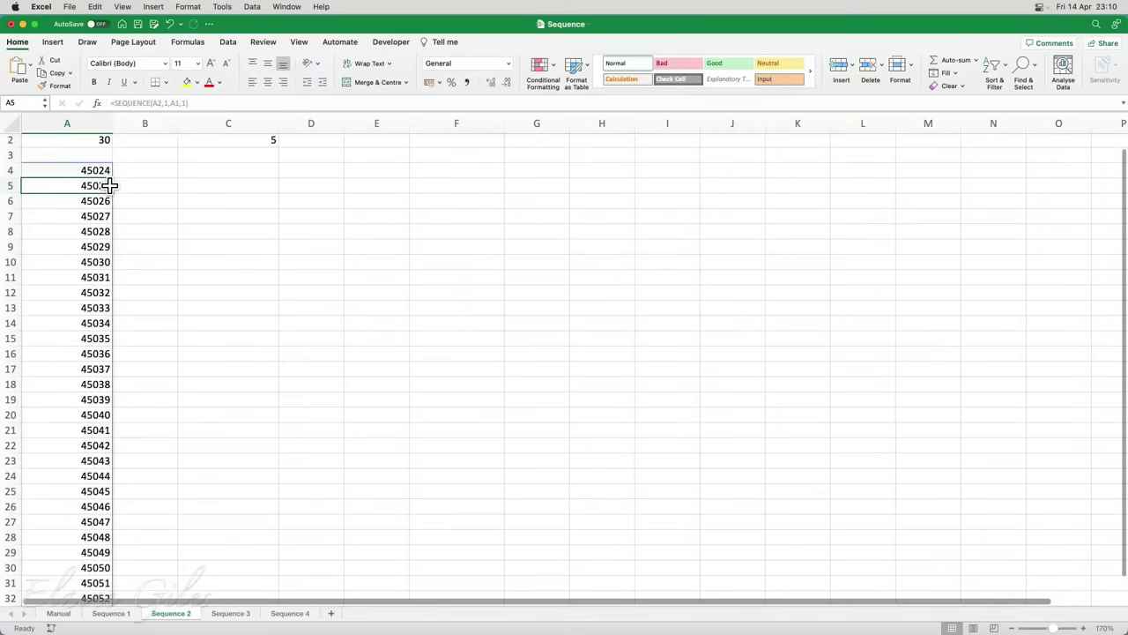
scroll(111, 185, up, 1)
scroll(120, 184, up, 1)
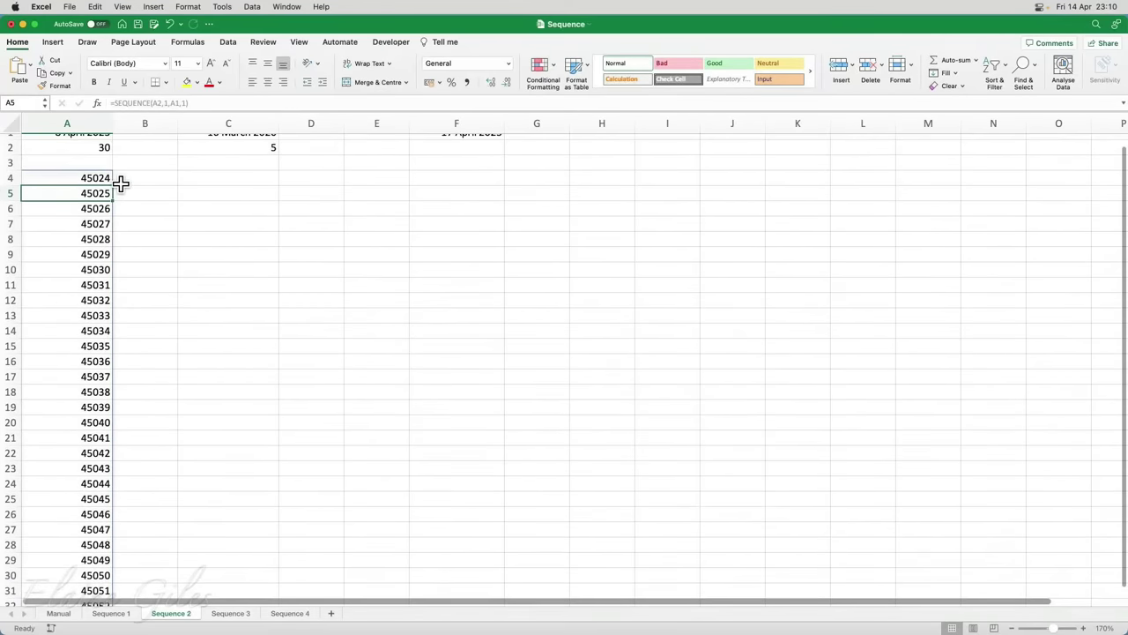
drag(97, 186, 91, 557)
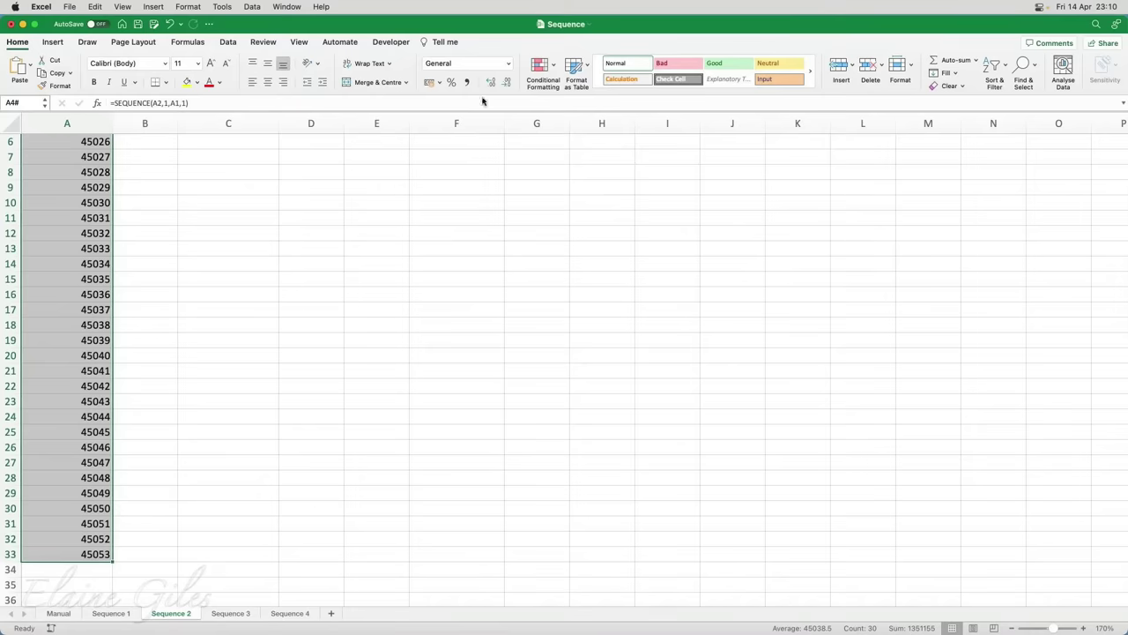
click(509, 64)
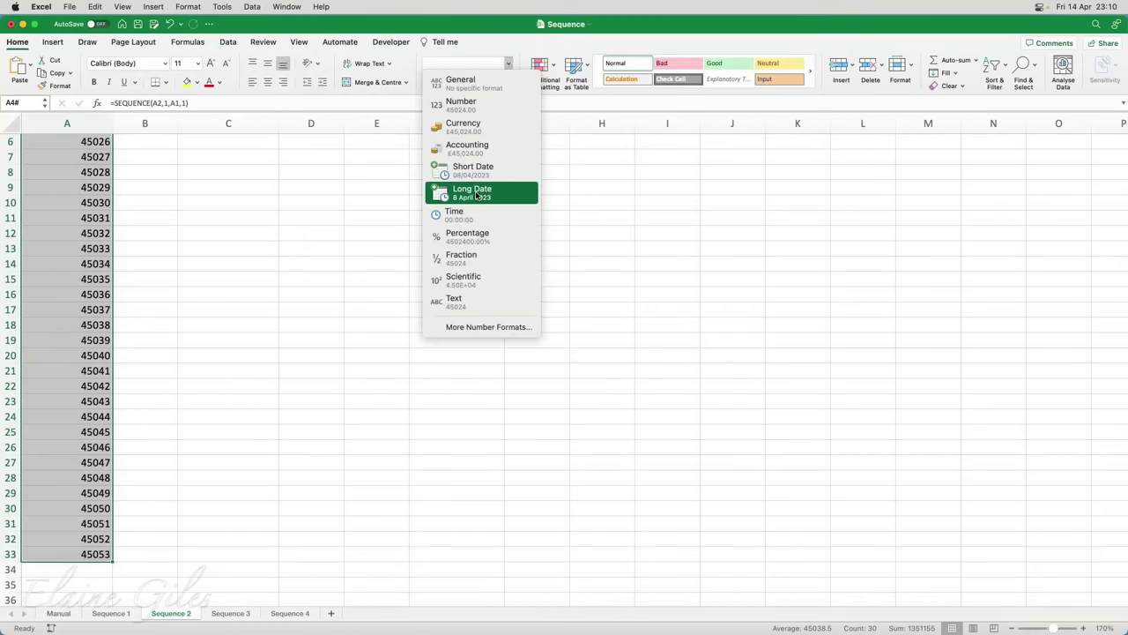
click(370, 336)
scroll(291, 342, up, 3)
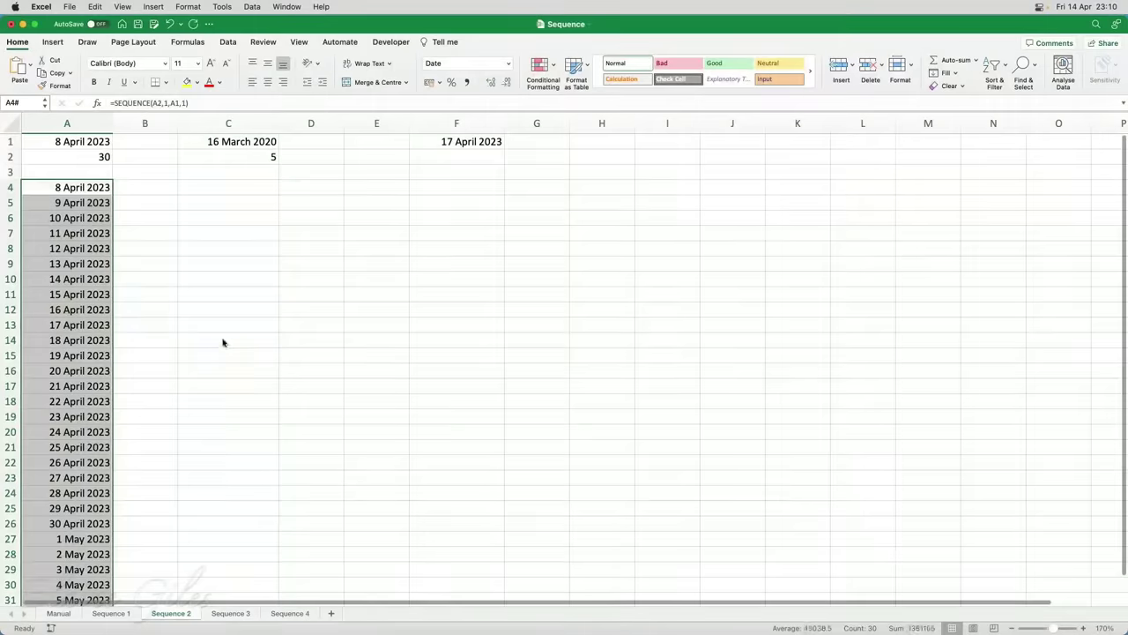
Change the day count in A2 to 35
click(91, 159)
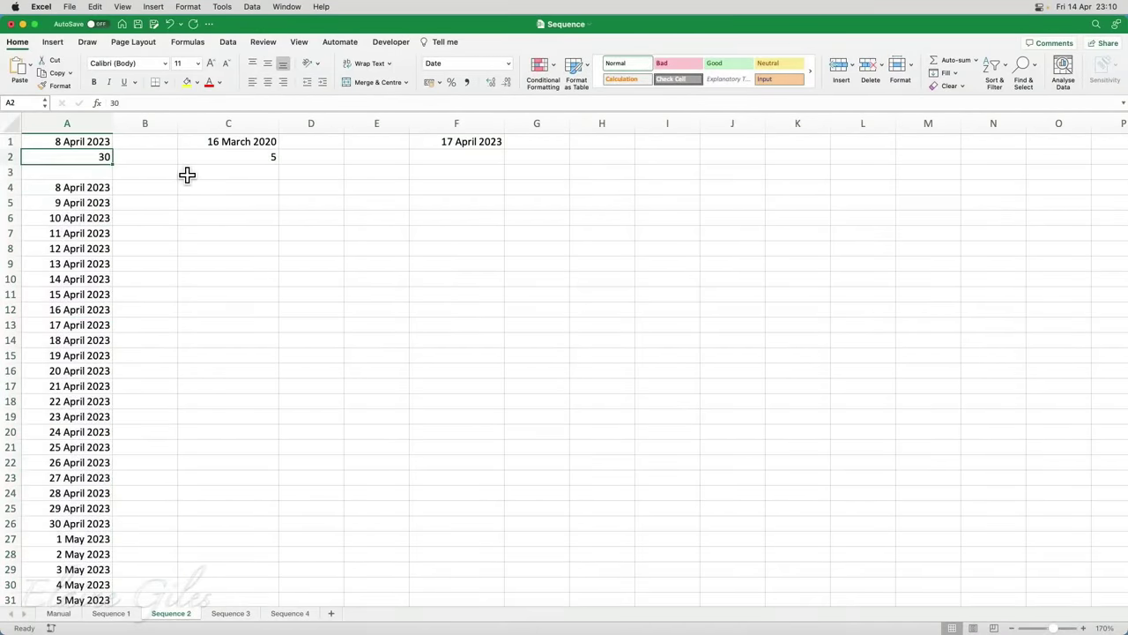
text(25)
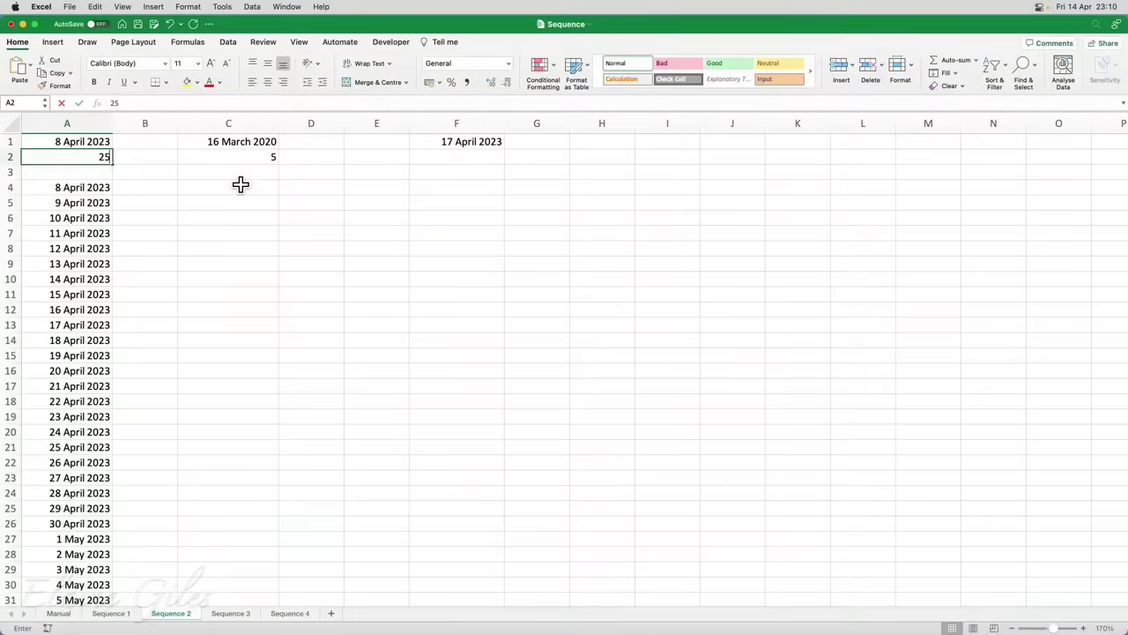
key(BackSpace)
key(BackSpace)
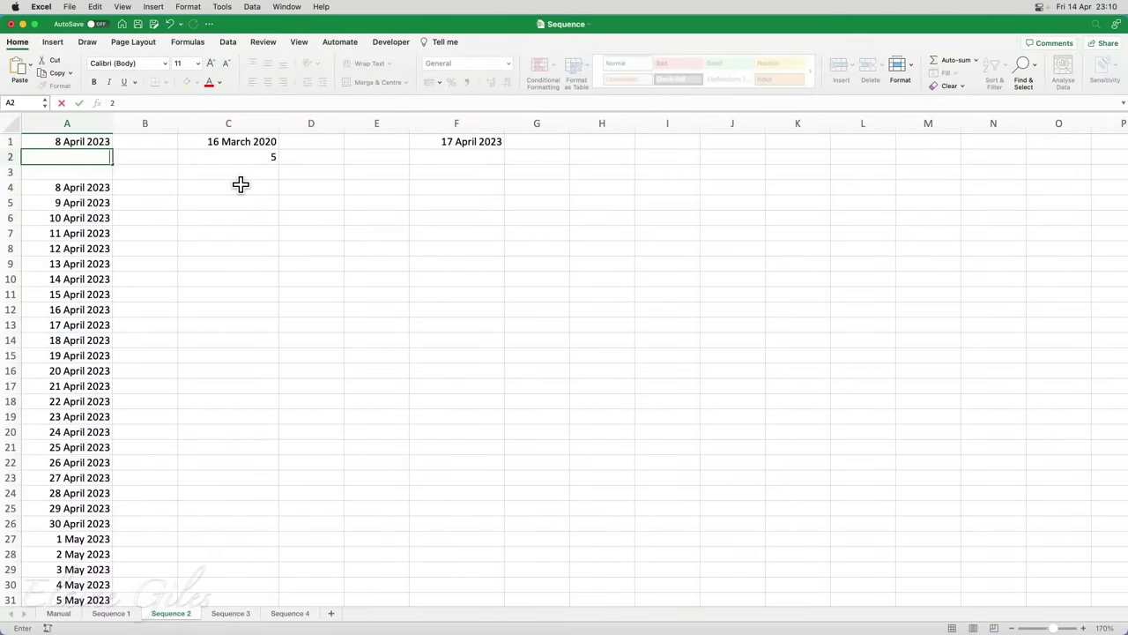
text(35)
key(Return)
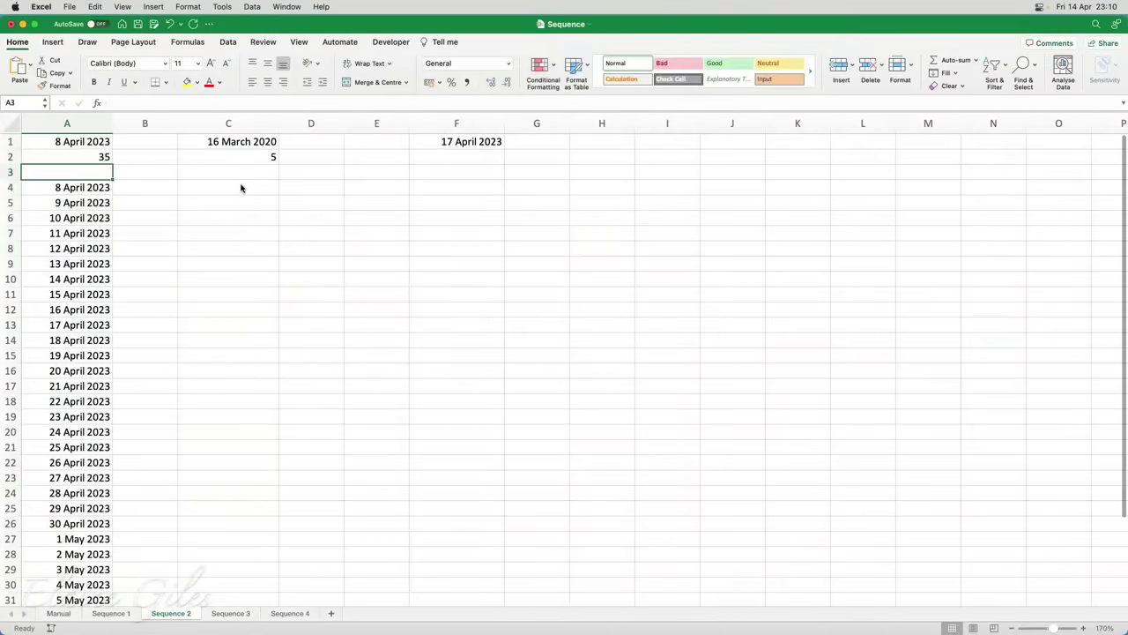
Inspect the five new unformatted rows A34:A38, then select the C1 start date
scroll(183, 291, down, 5)
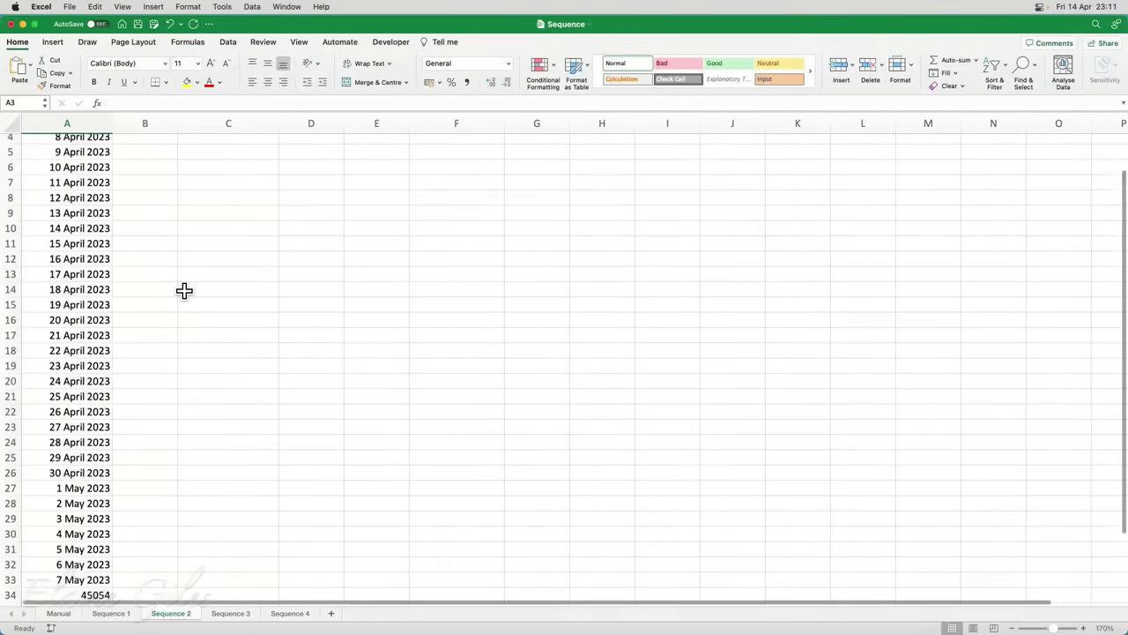
scroll(184, 291, down, 2)
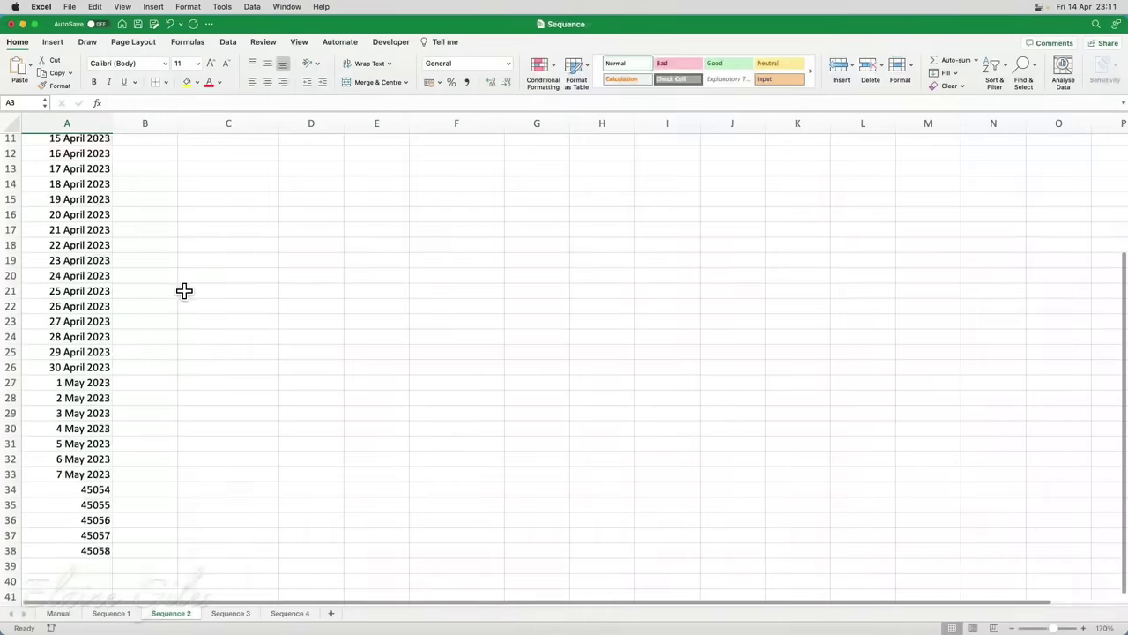
drag(93, 487, 95, 547)
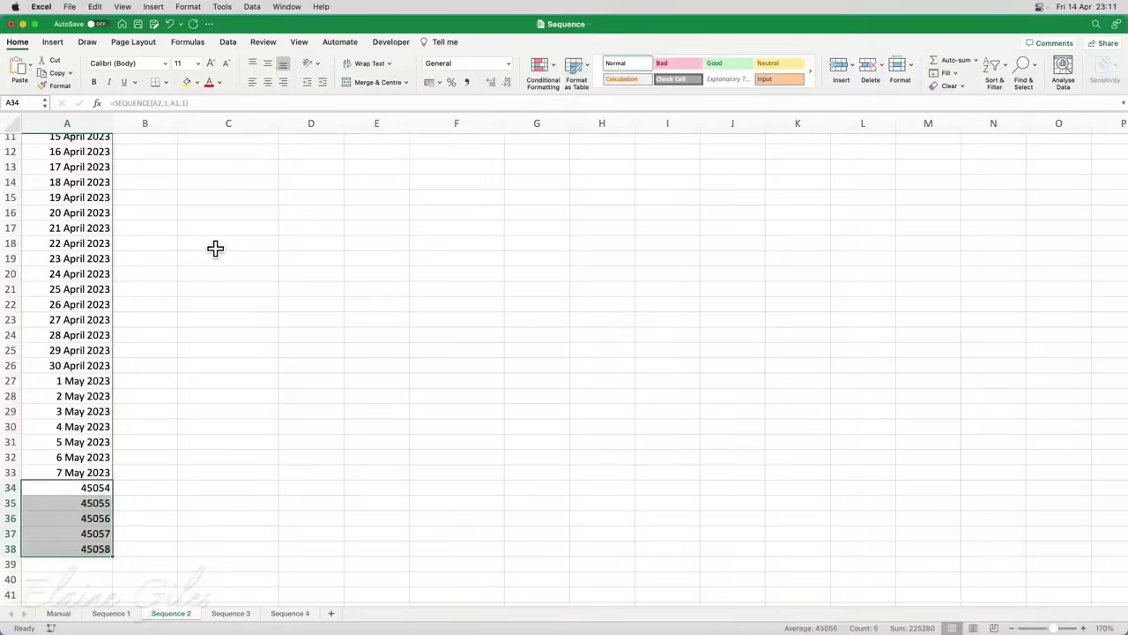
scroll(220, 249, up, 5)
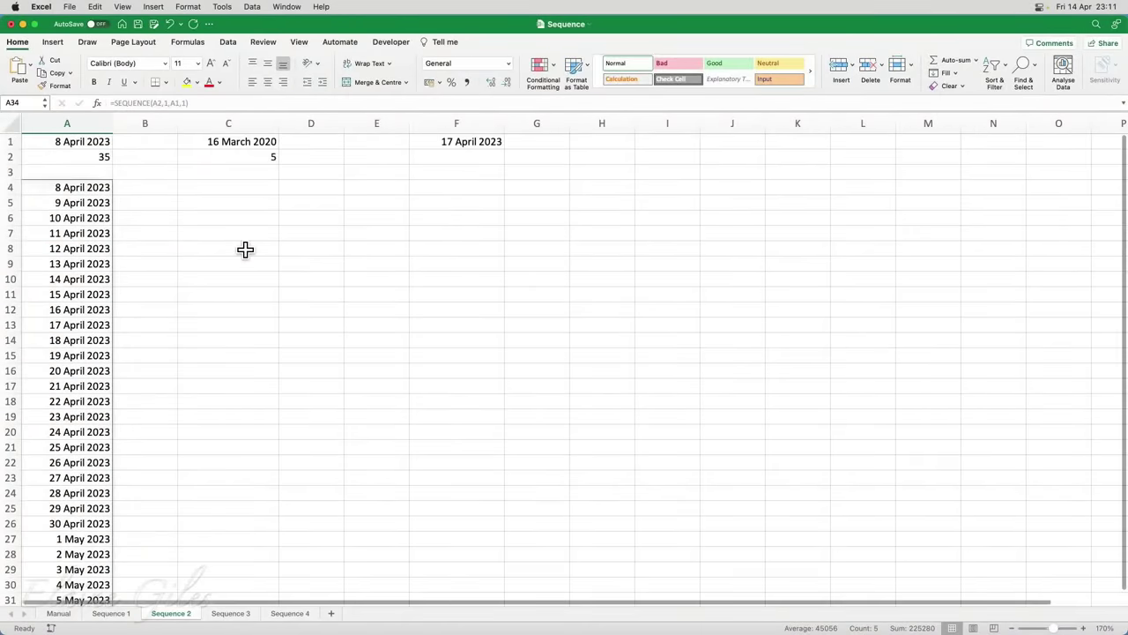
click(254, 143)
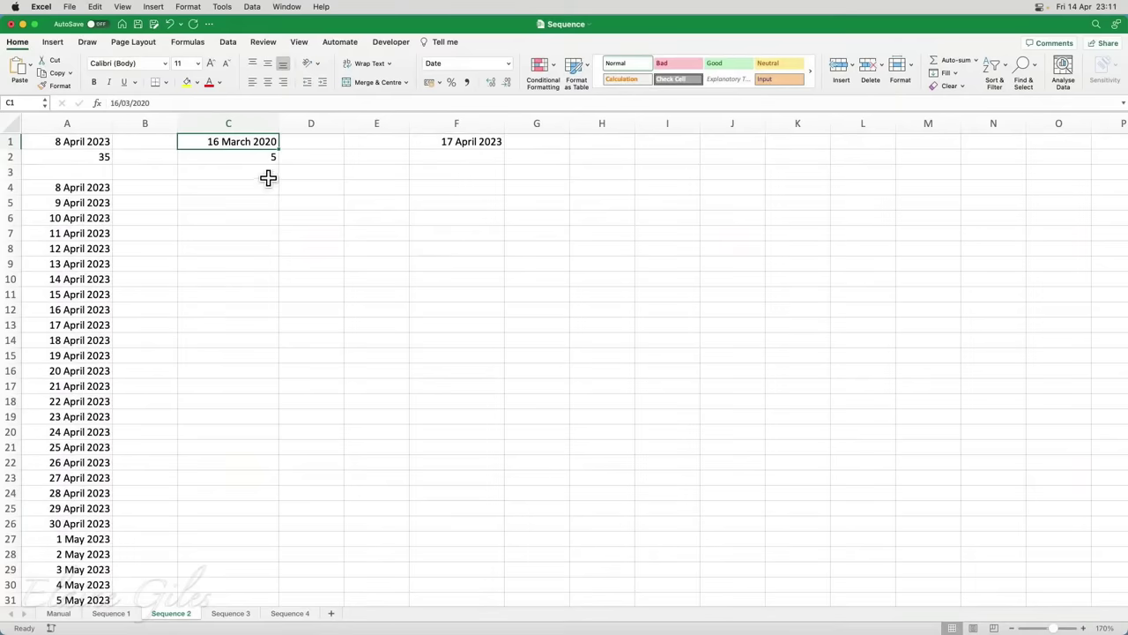
Enter =SEQUENCE(C2,1,C1,1) in C3 and select the spill area C3:C24
click(265, 174)
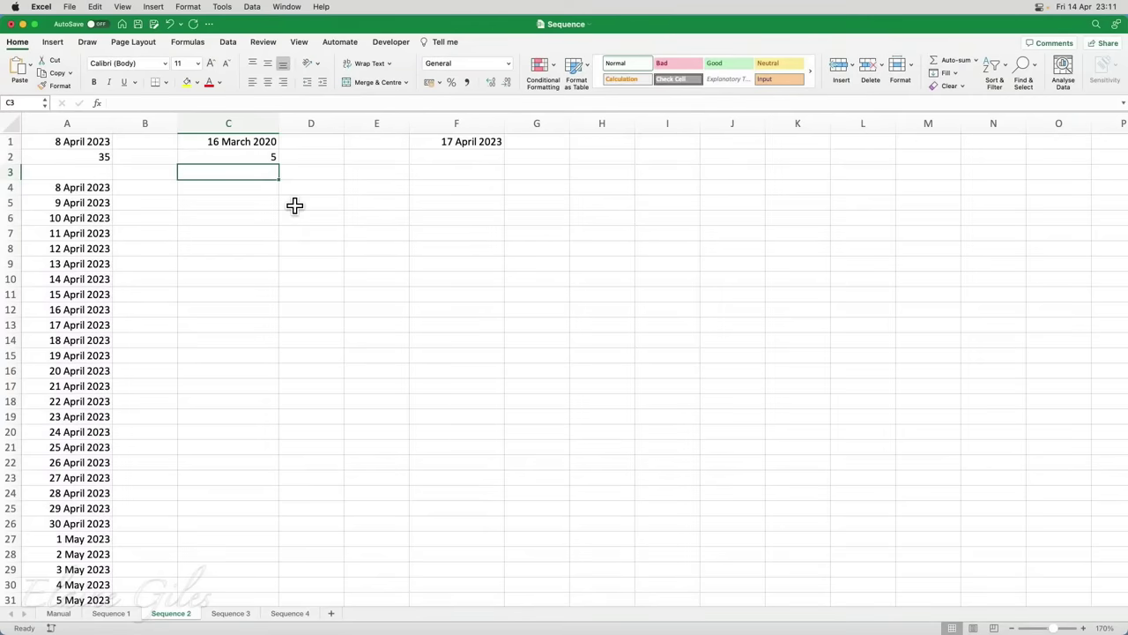
text(=se)
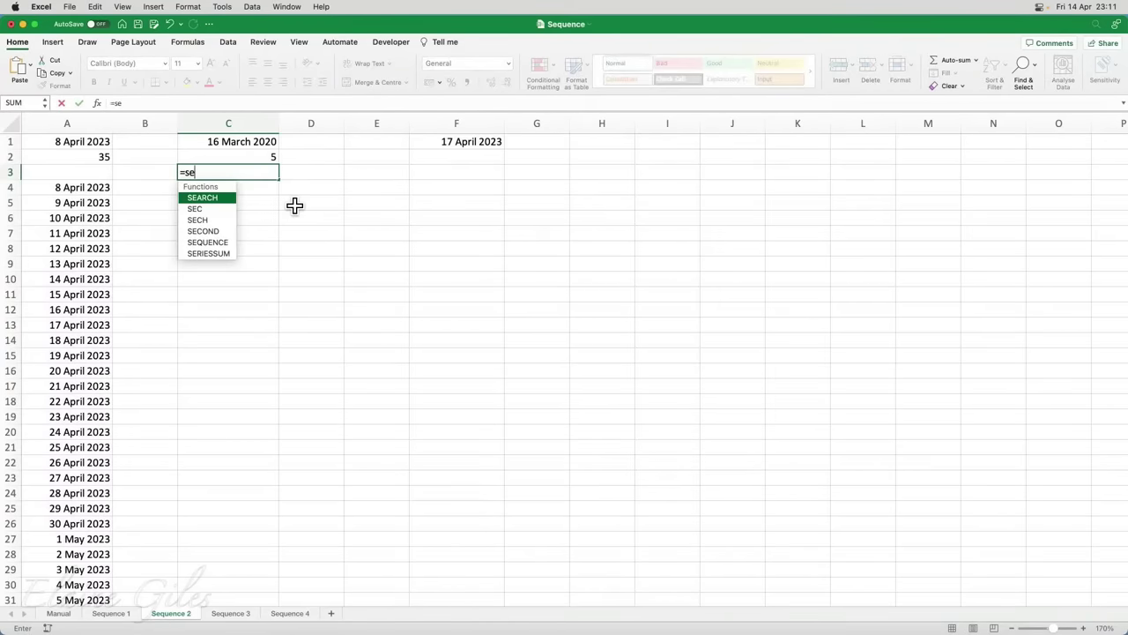
key(Down)
key(Down)
key(Down)
key(Down)
key(Tab)
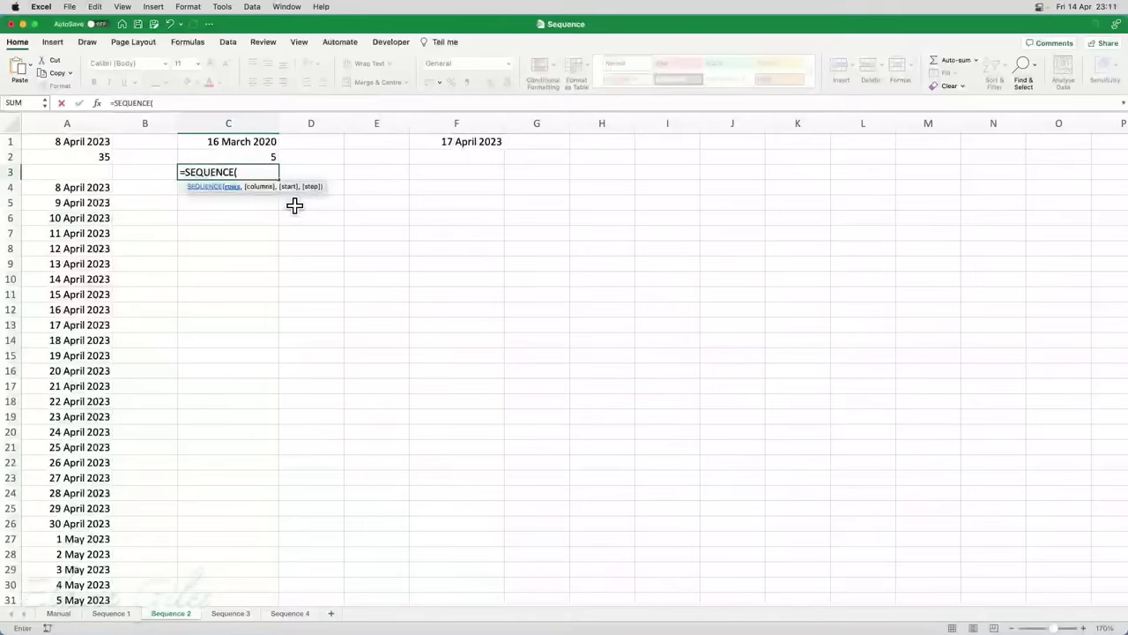
click(254, 156)
text(,1)
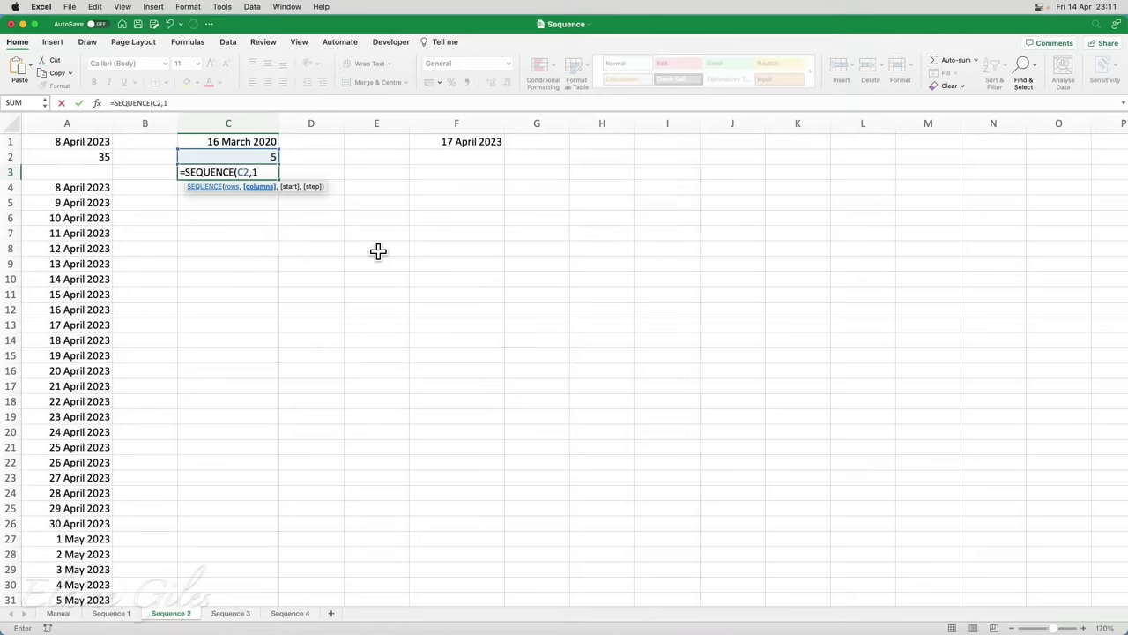
text(,)
click(274, 143)
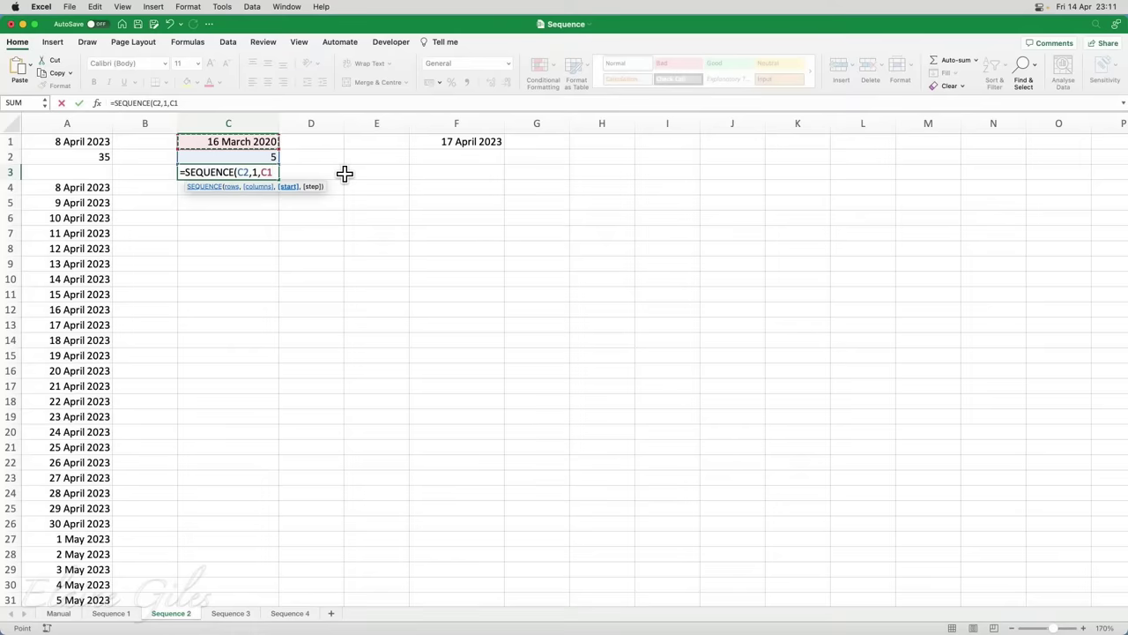
text(,1))
key(Return)
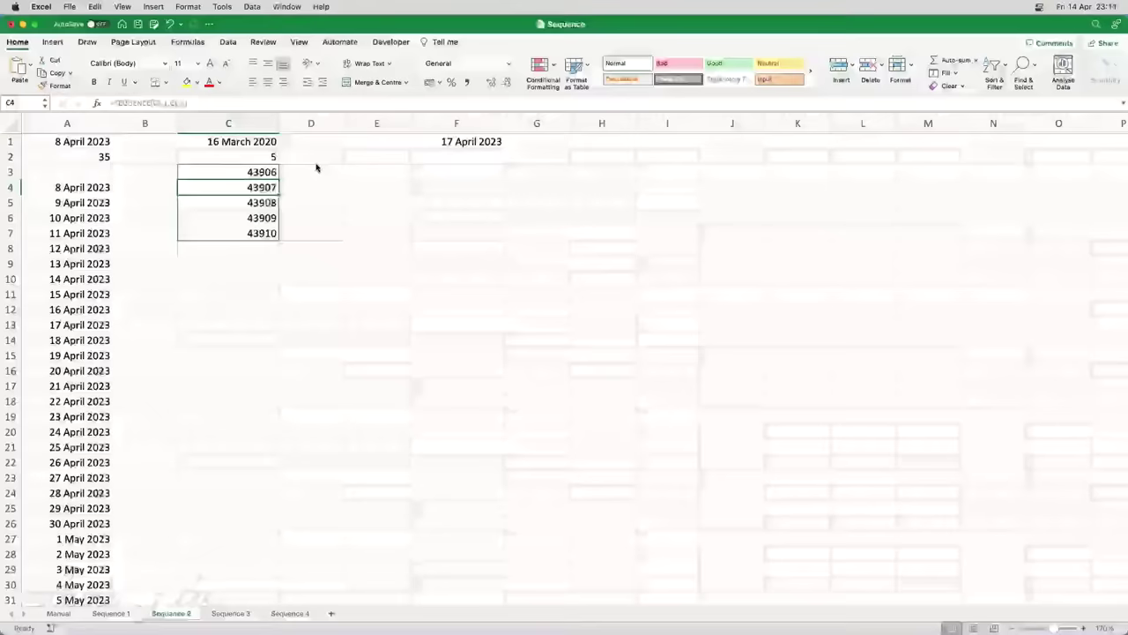
drag(251, 170, 255, 493)
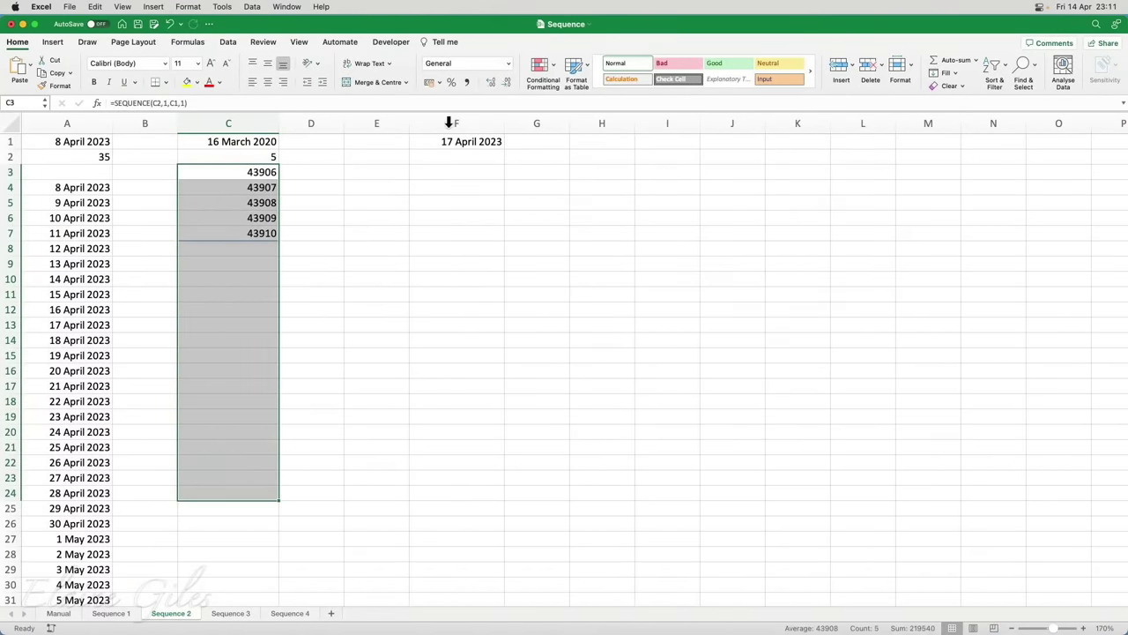
Apply the Long Date format to C3:C24, showing 16 to 20 March 2020
click(511, 66)
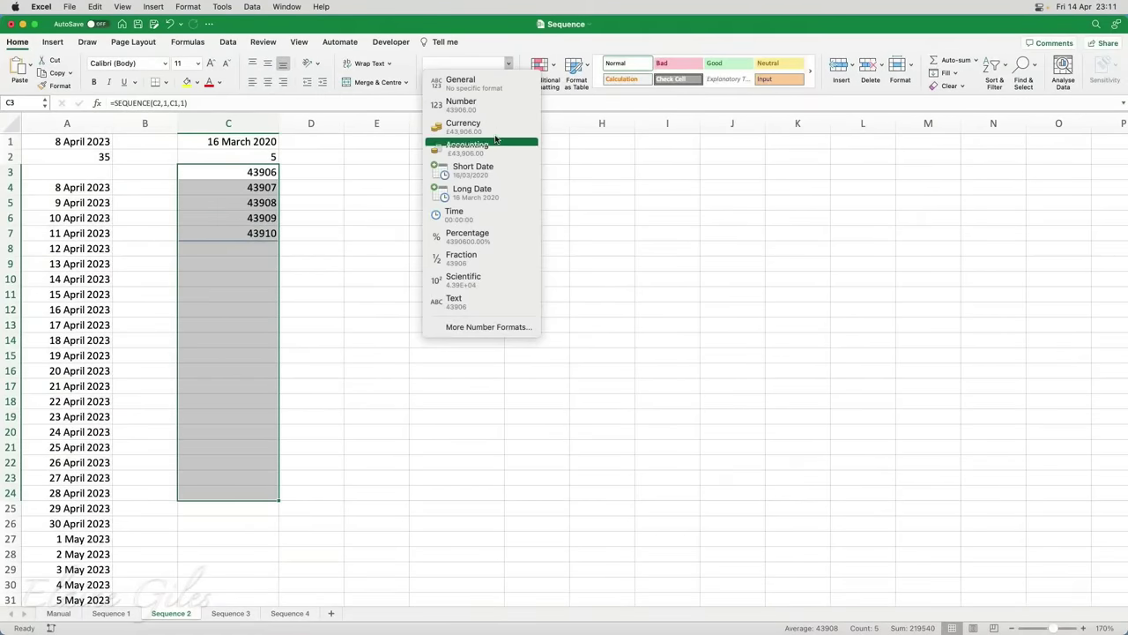
click(484, 194)
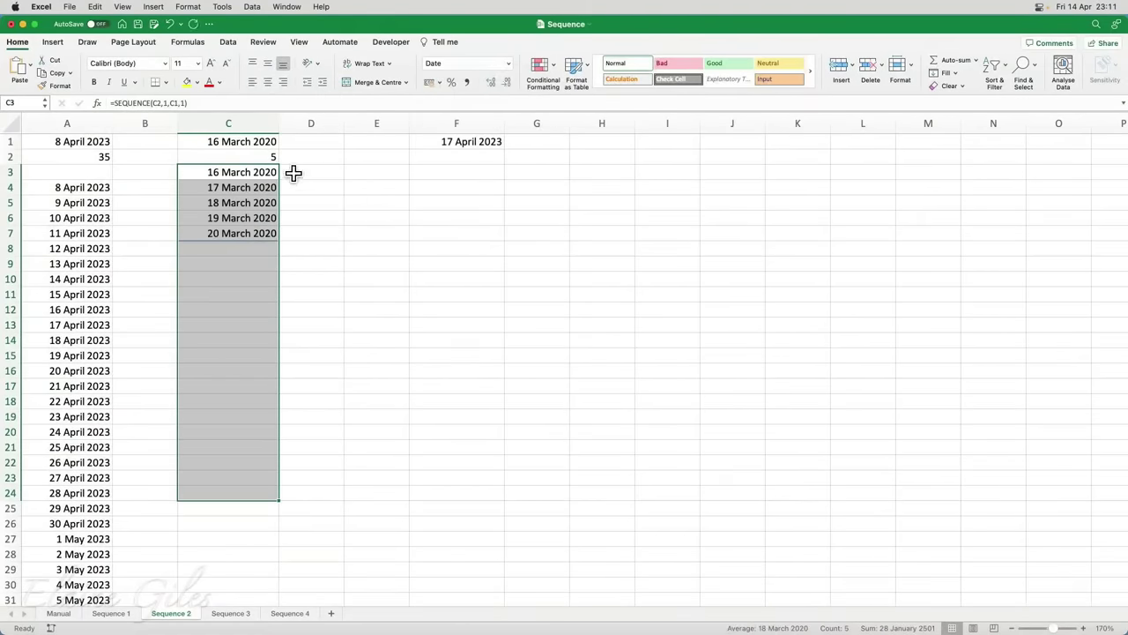
click(270, 158)
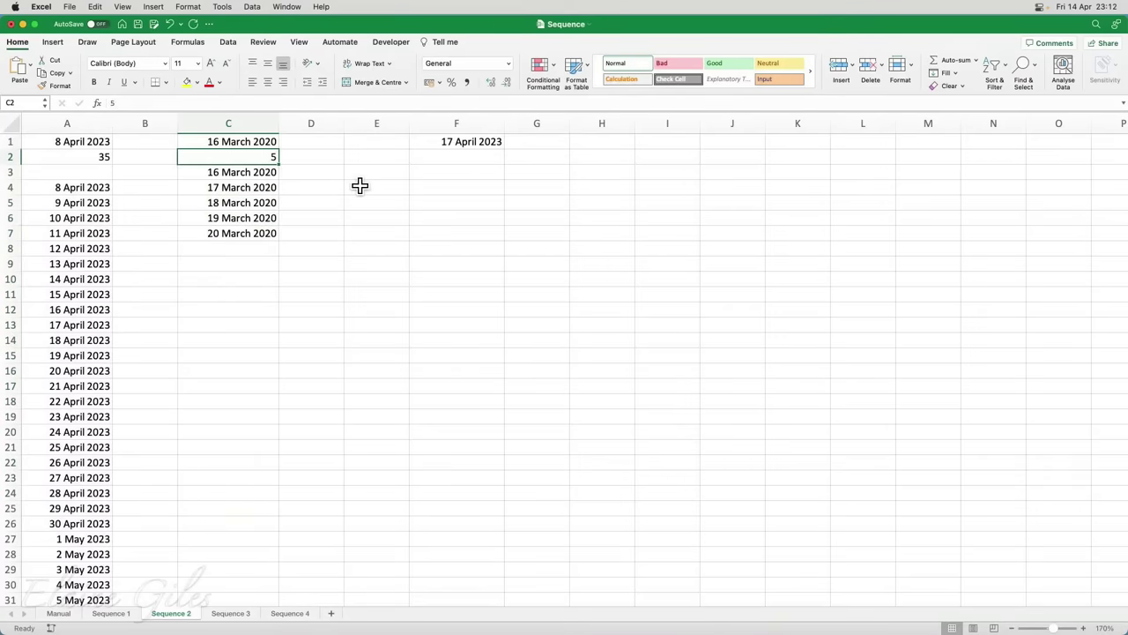
Set the C2 day count to 10, then to 500
text(10)
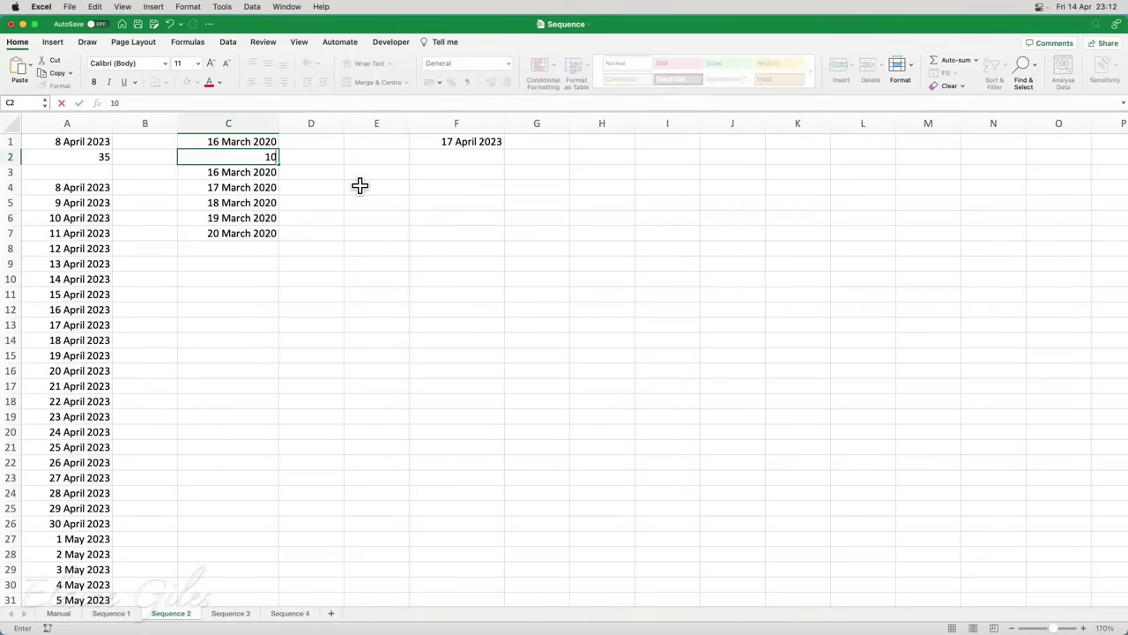
key(Return)
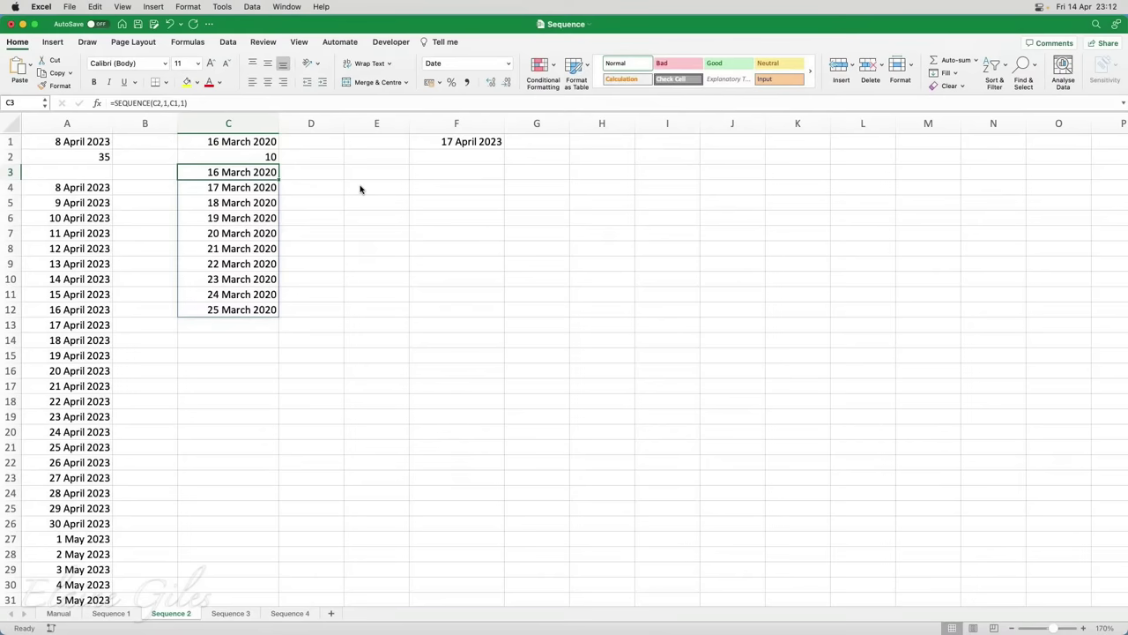
key(Up)
key(Up)
key(Down)
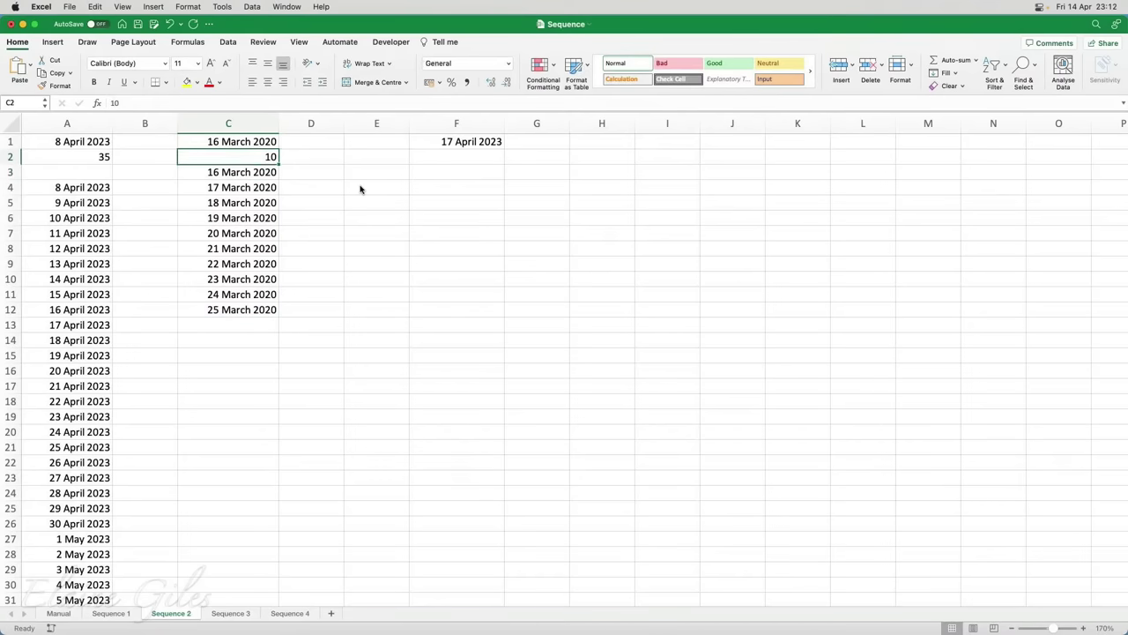
text(500)
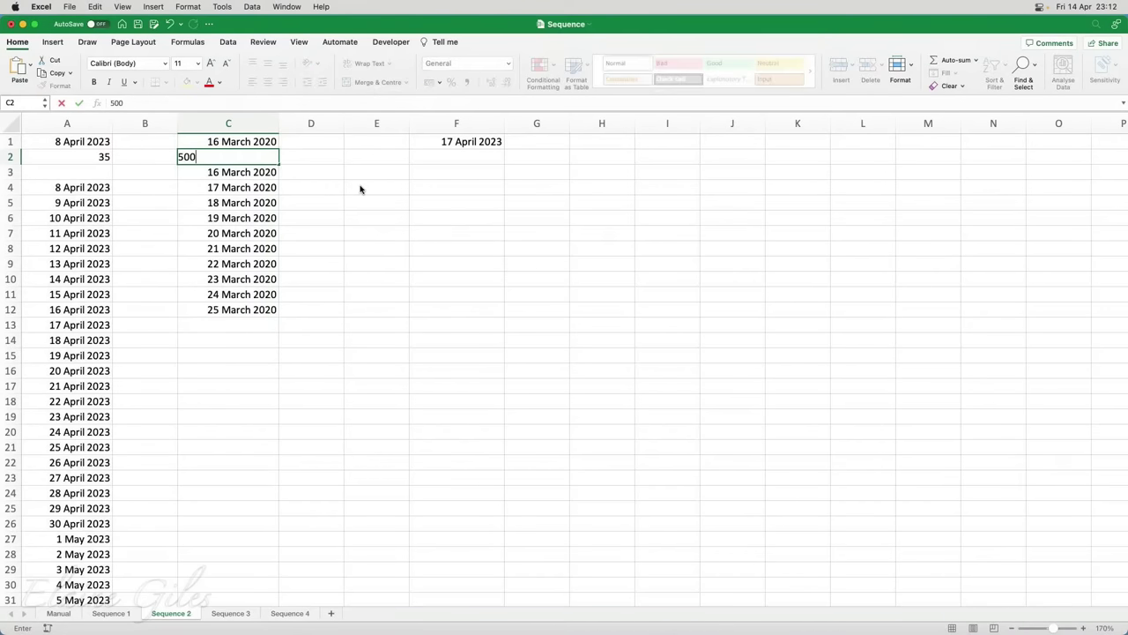
key(Return)
Scroll through the lengthened column C spill to check the new dates
scroll(326, 314, down, 2)
scroll(326, 314, down, 7)
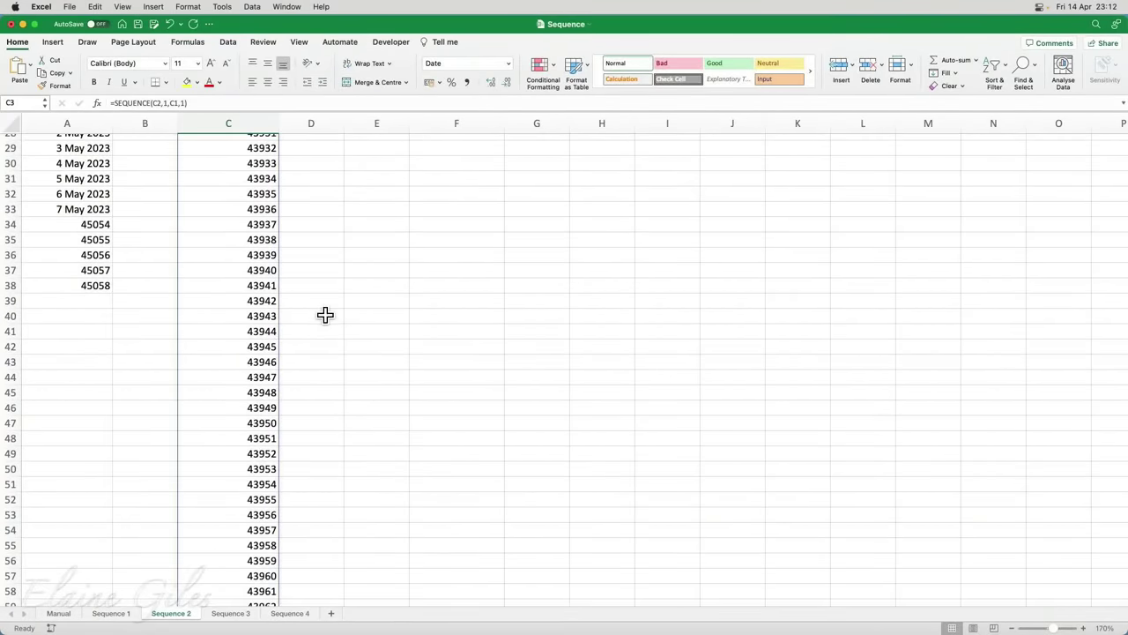
scroll(325, 315, up, 9)
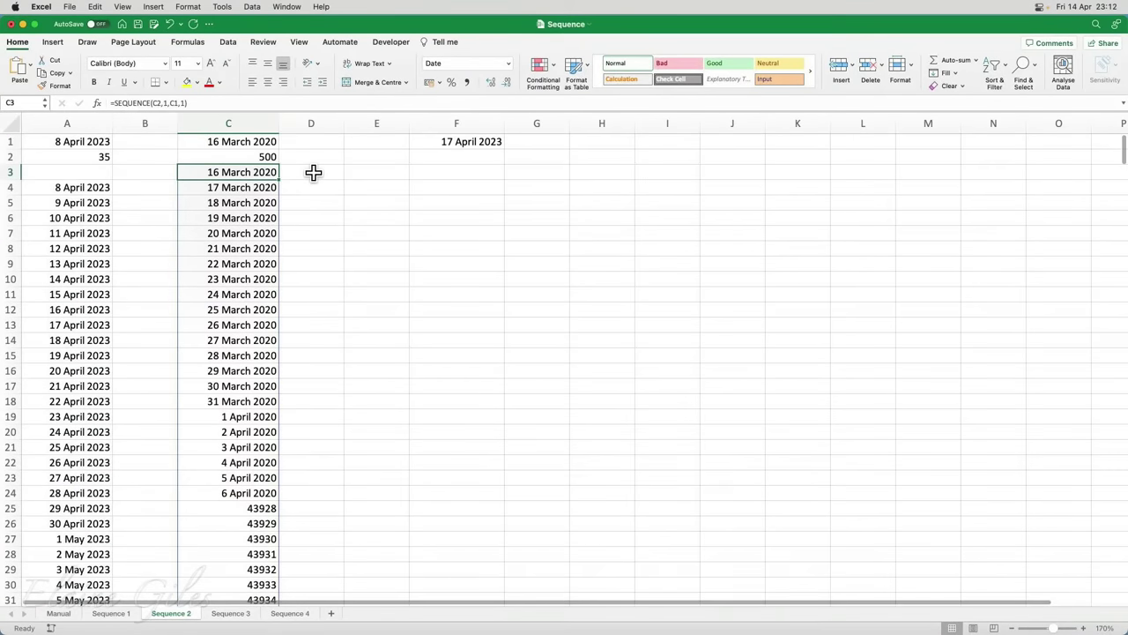
click(316, 173)
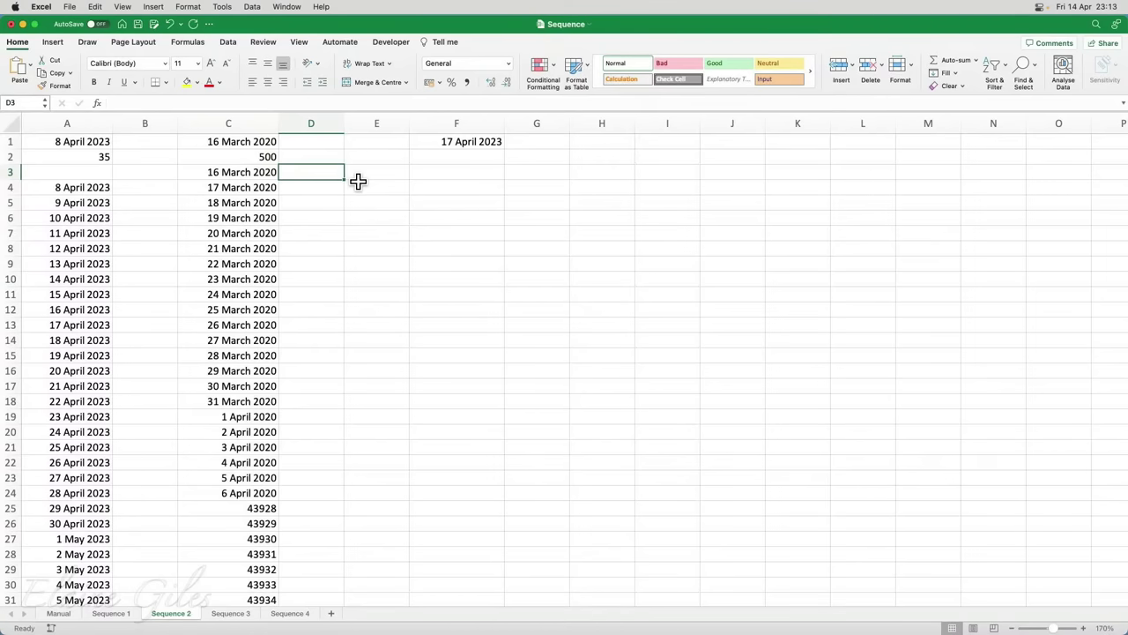
In D3 enter ="Day " & SEQUENCE(C2) to spill Day 1, Day 2… labels beside the dates
text(=)
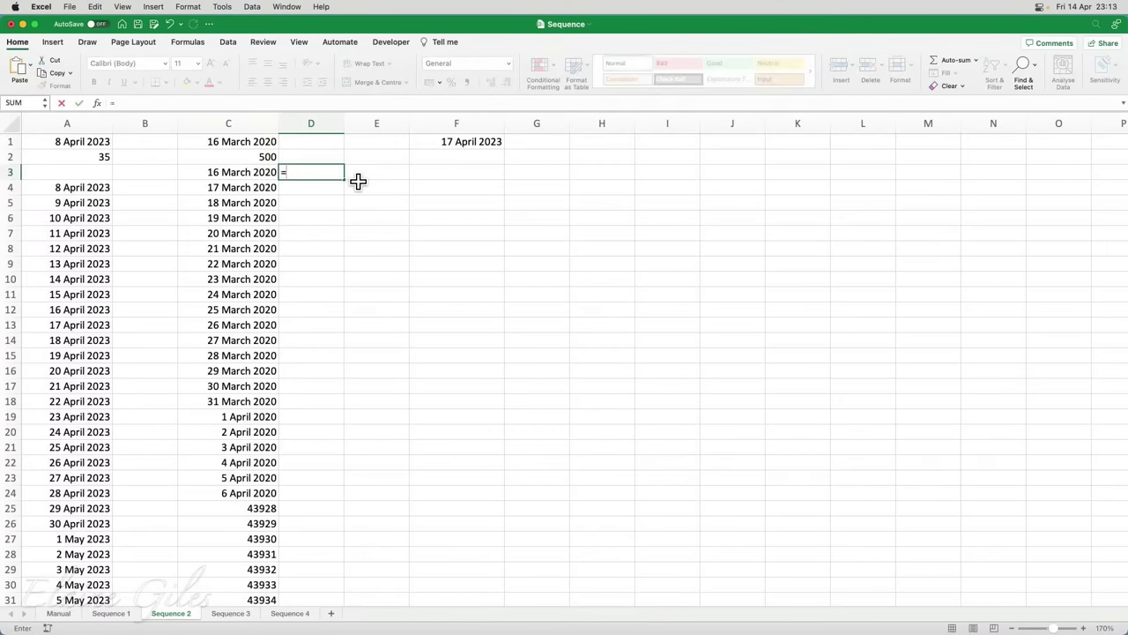
text("Day " & Sequence)
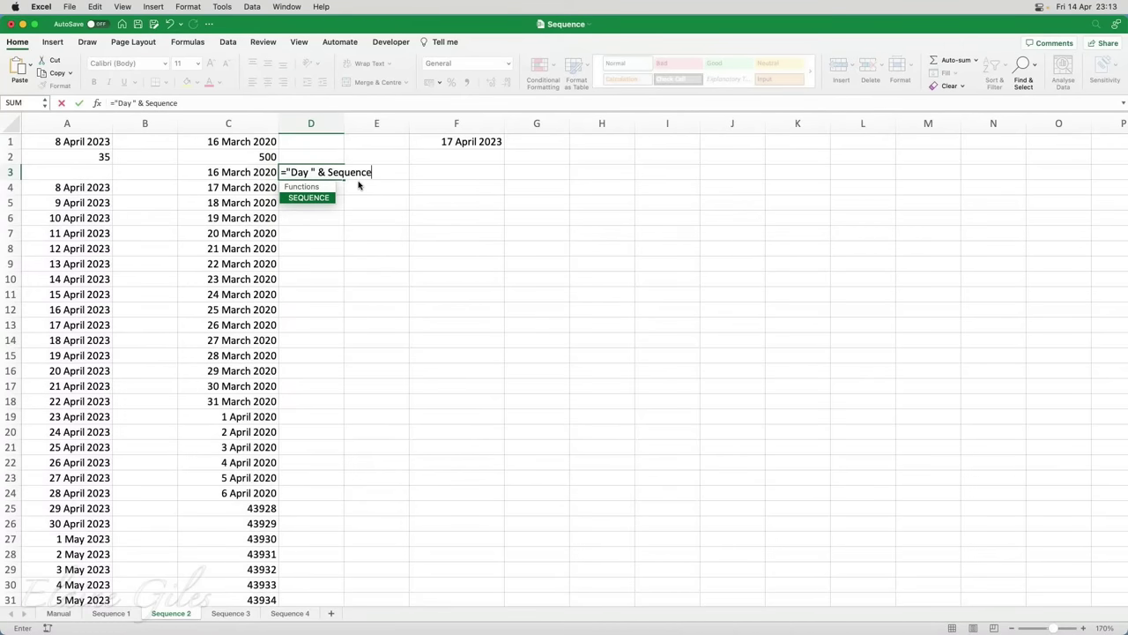
key(Tab)
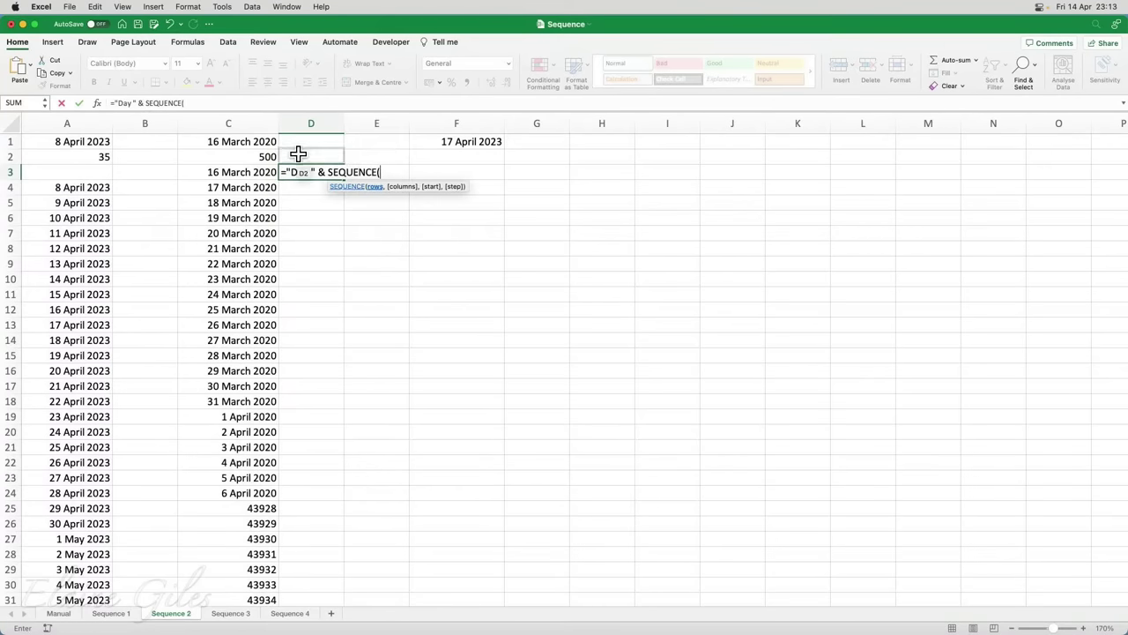
click(256, 157)
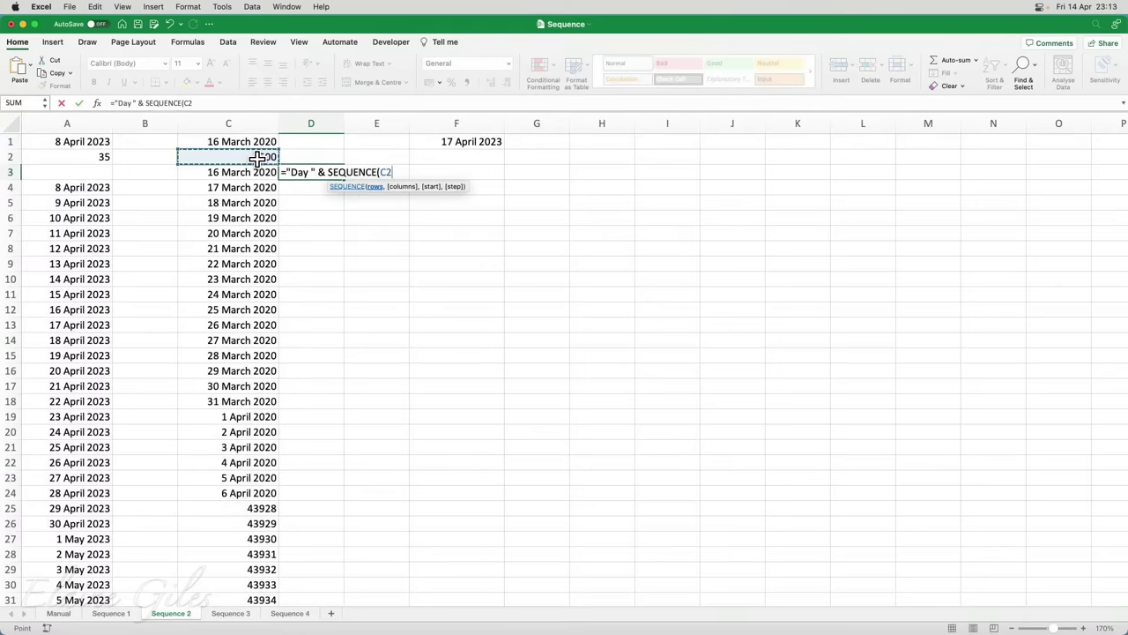
text())
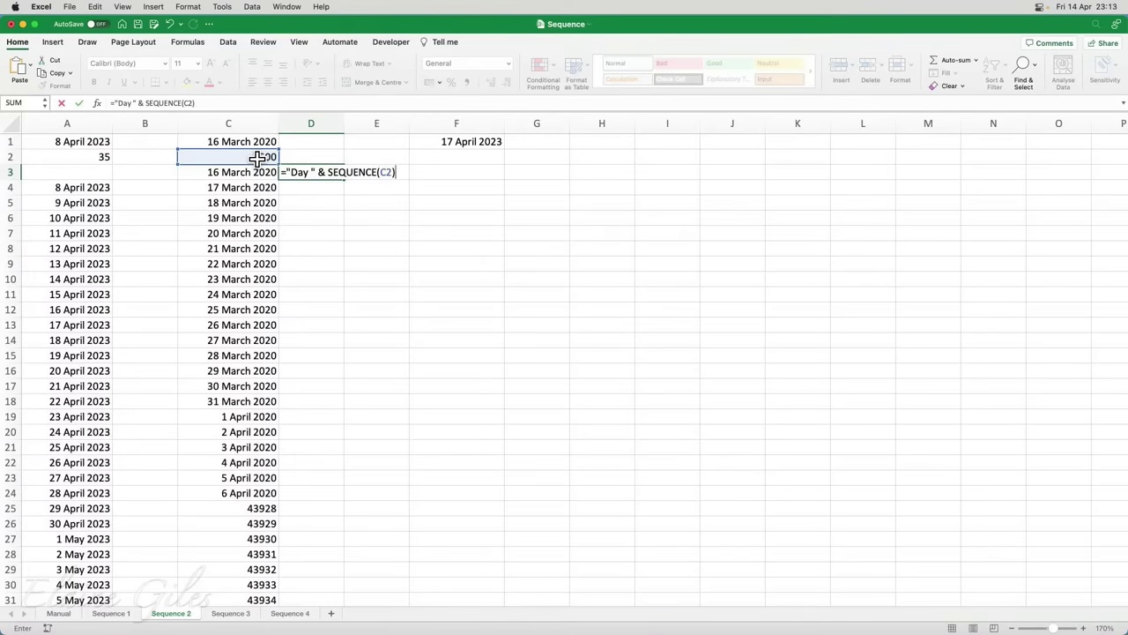
key(Return)
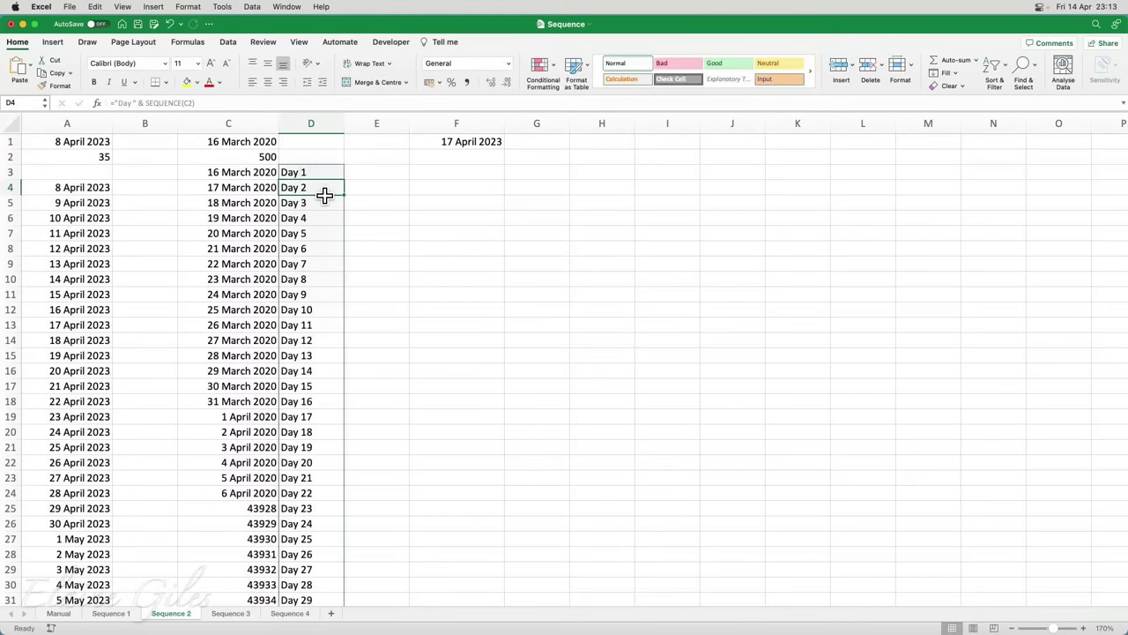
Set the C2 day count to 10 so both spills show ten rows, then select F1
scroll(327, 232, down, 1)
scroll(327, 232, down, 8)
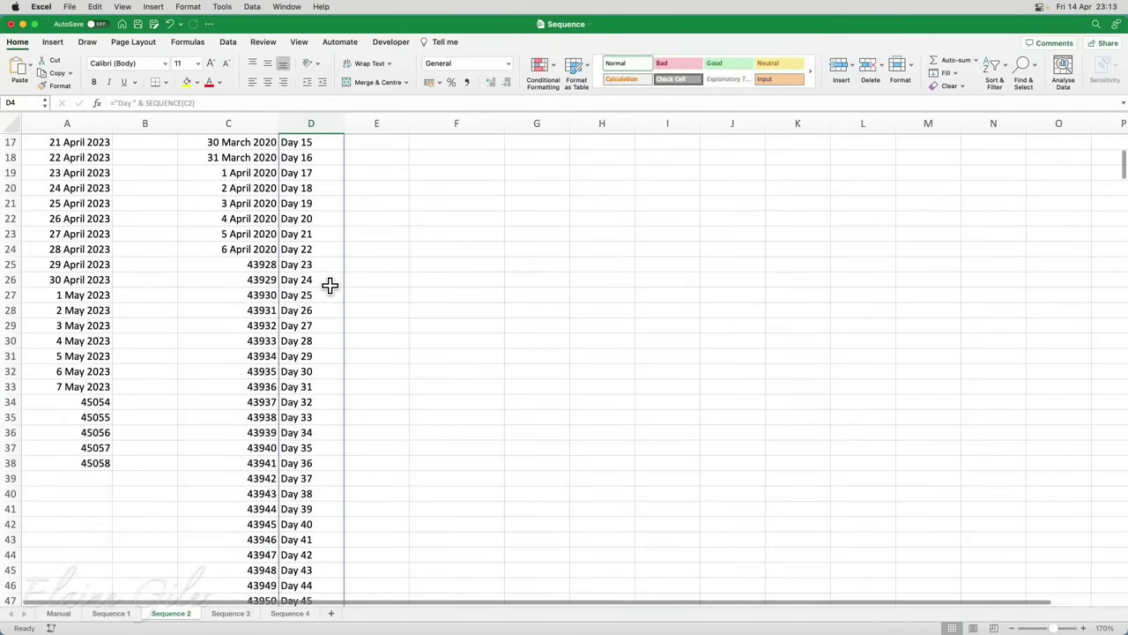
scroll(330, 284, down, 8)
scroll(330, 284, up, 15)
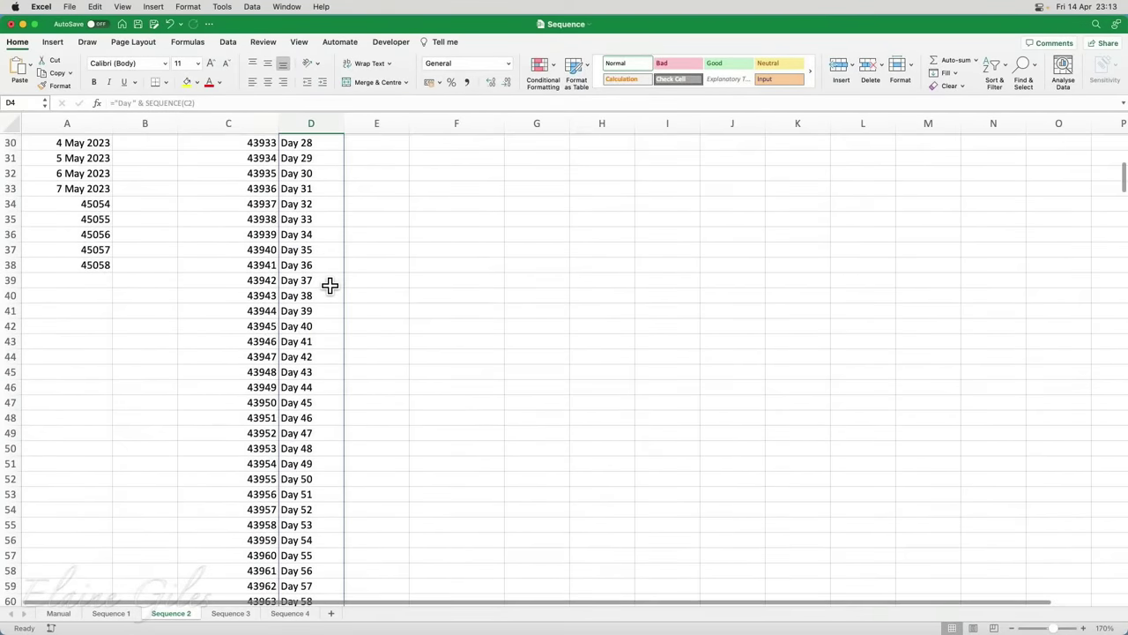
click(267, 157)
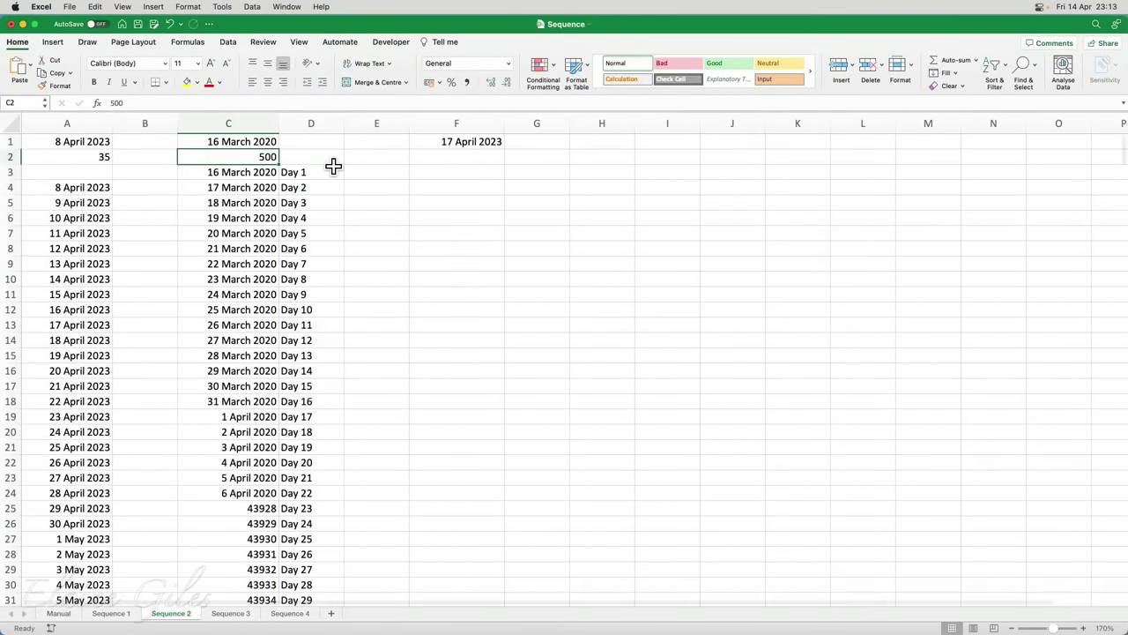
text(10)
key(Return)
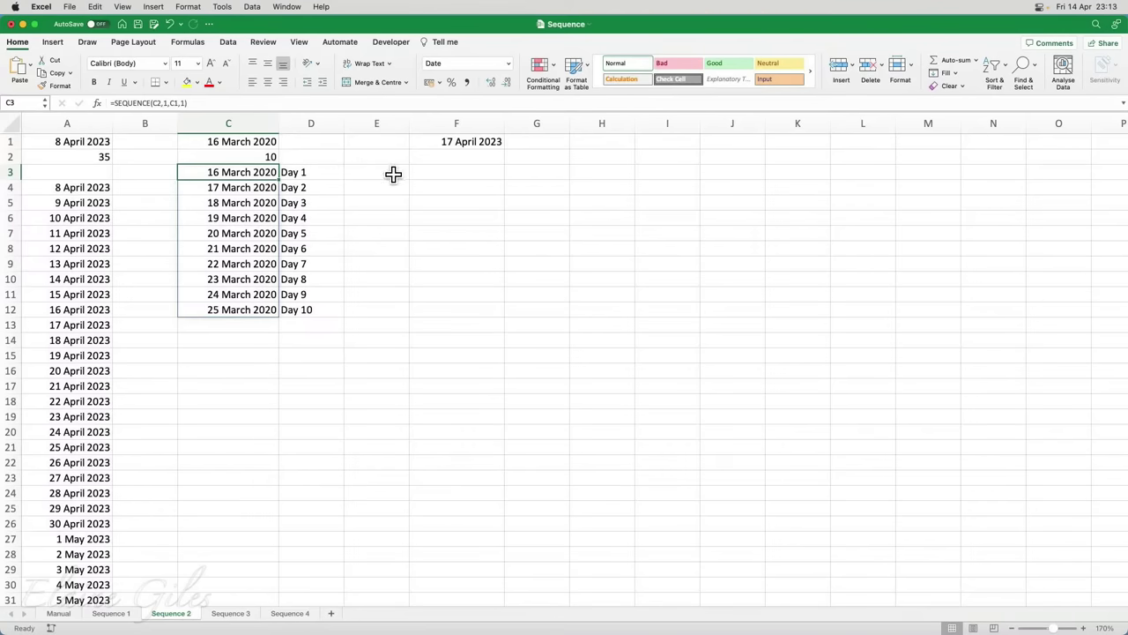
click(490, 126)
click(483, 142)
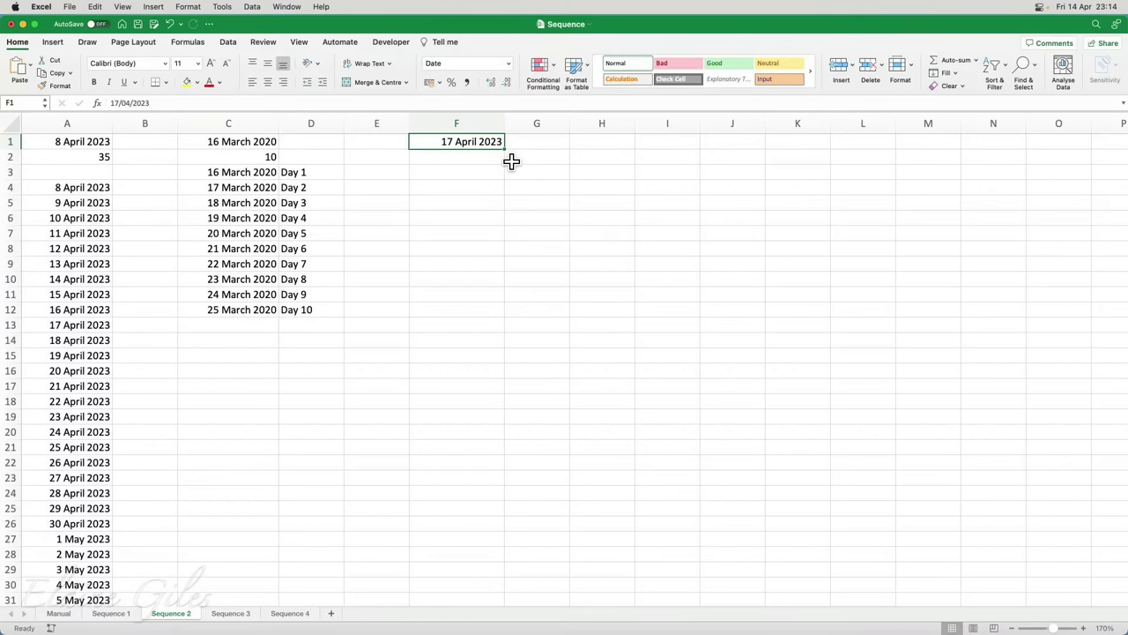
Enter =WORKDAY(F1,2) in F2, using the 17 April 2023 date in F1 as the start
key(Down)
key(Down)
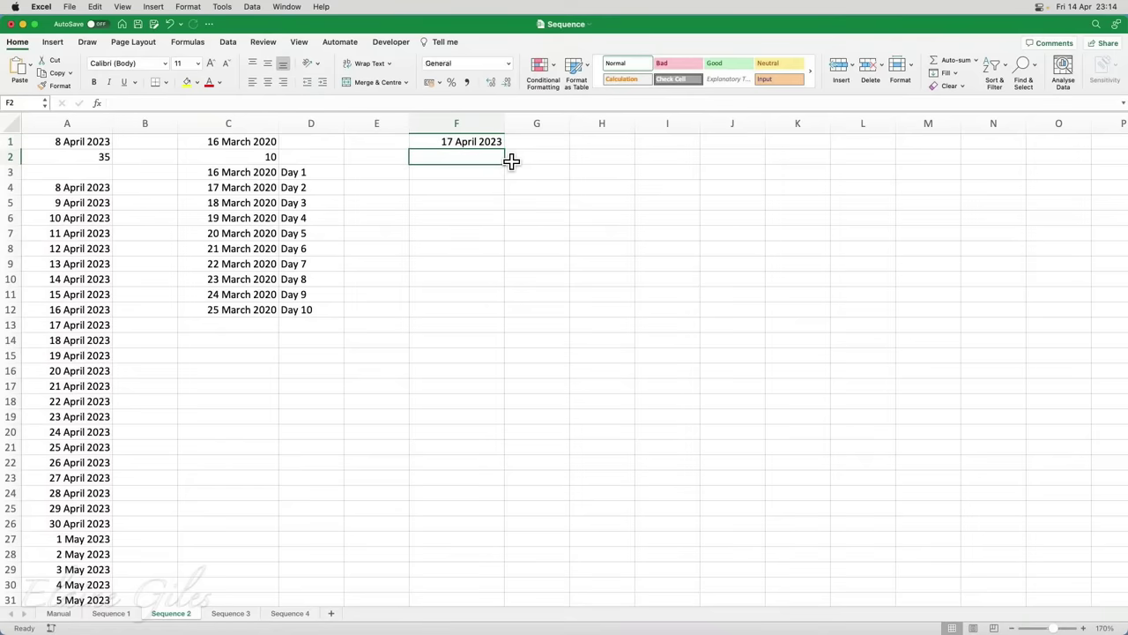
key(Down)
key(Down)
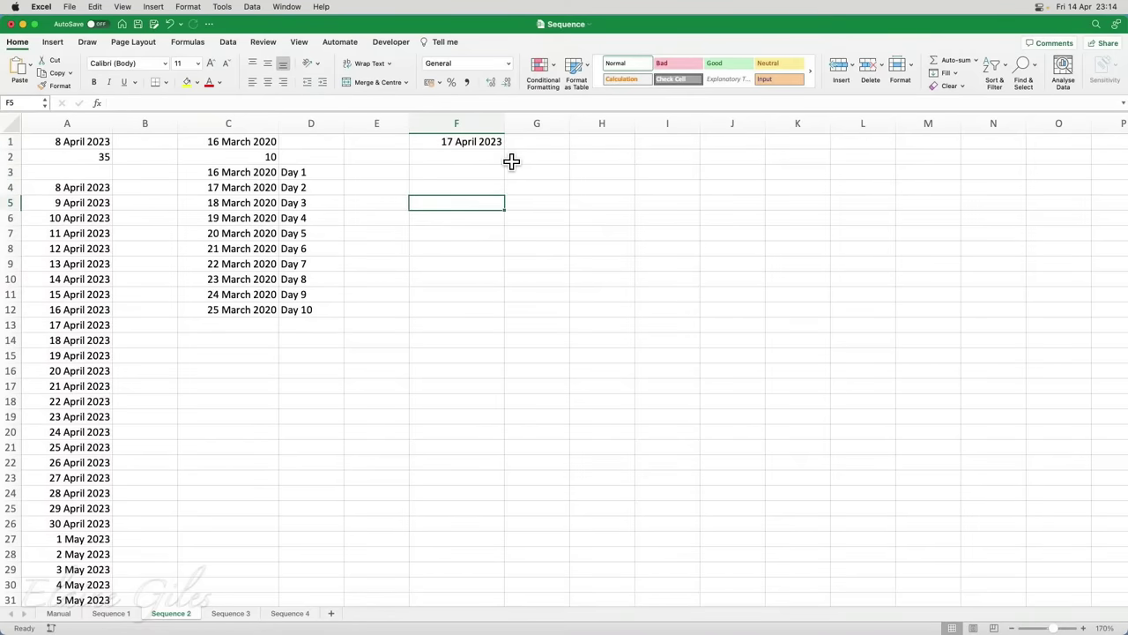
key(Up)
key(Up)
key(Up)
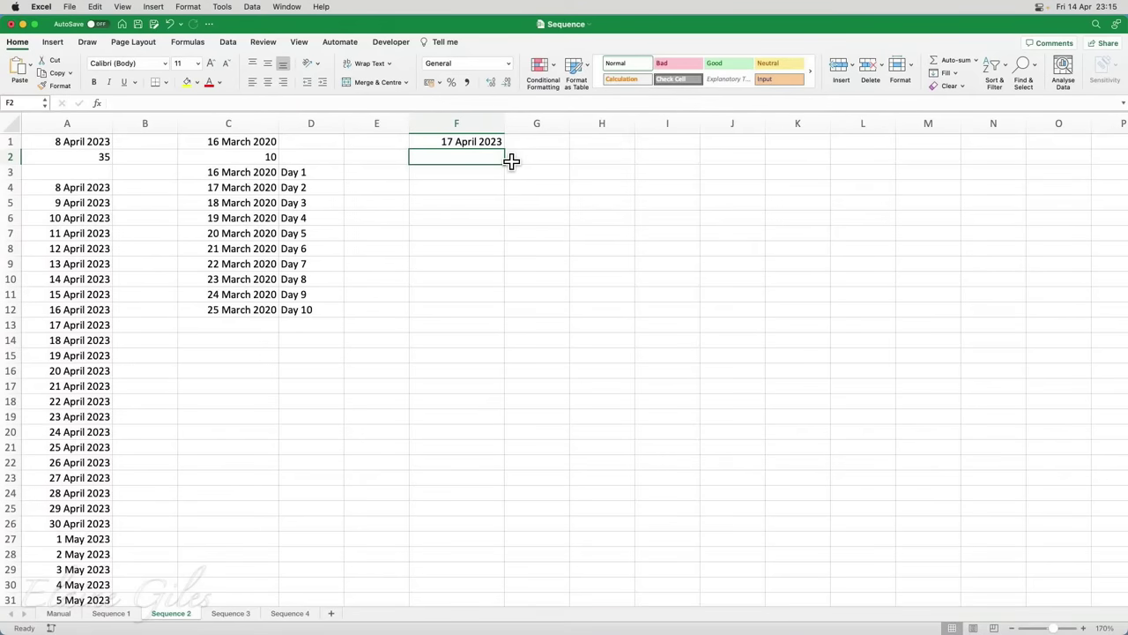
text(=)
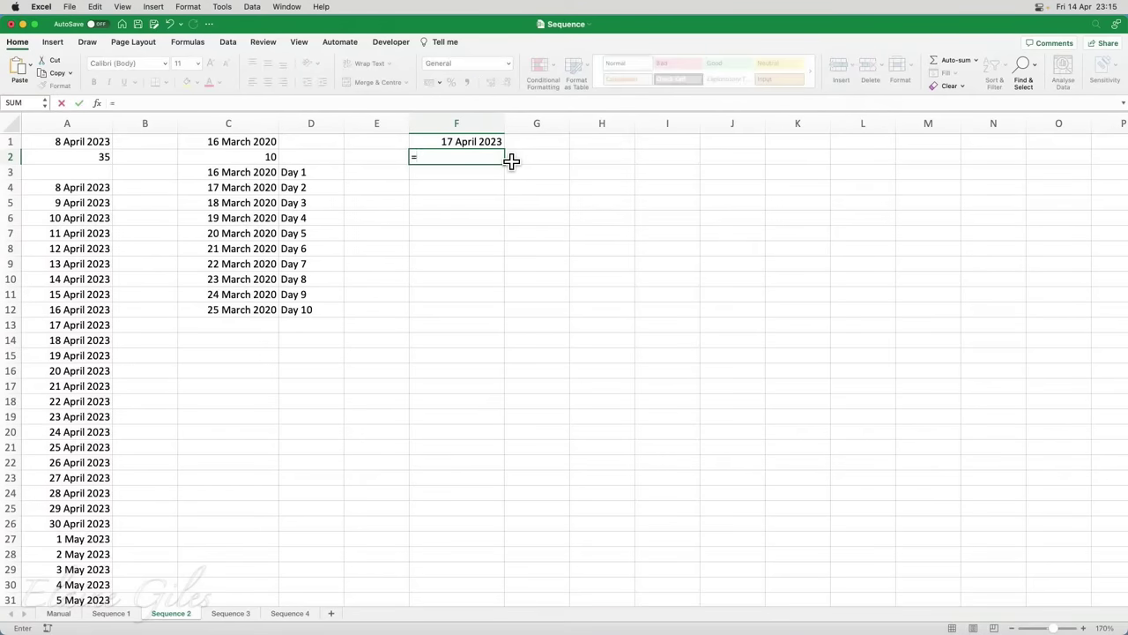
text(wo)
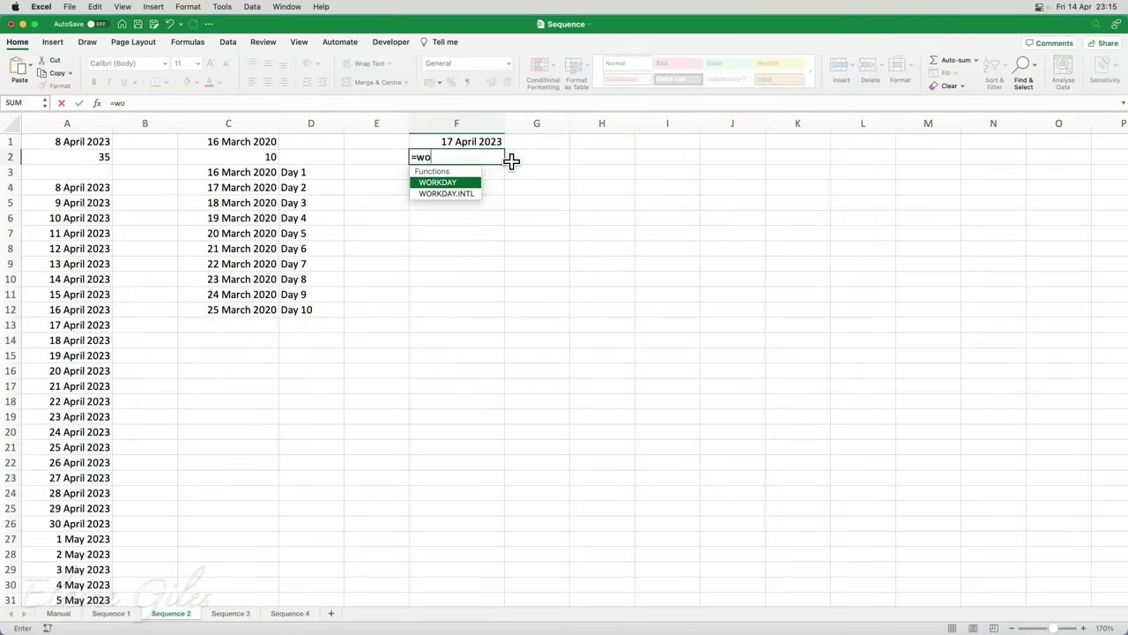
key(Tab)
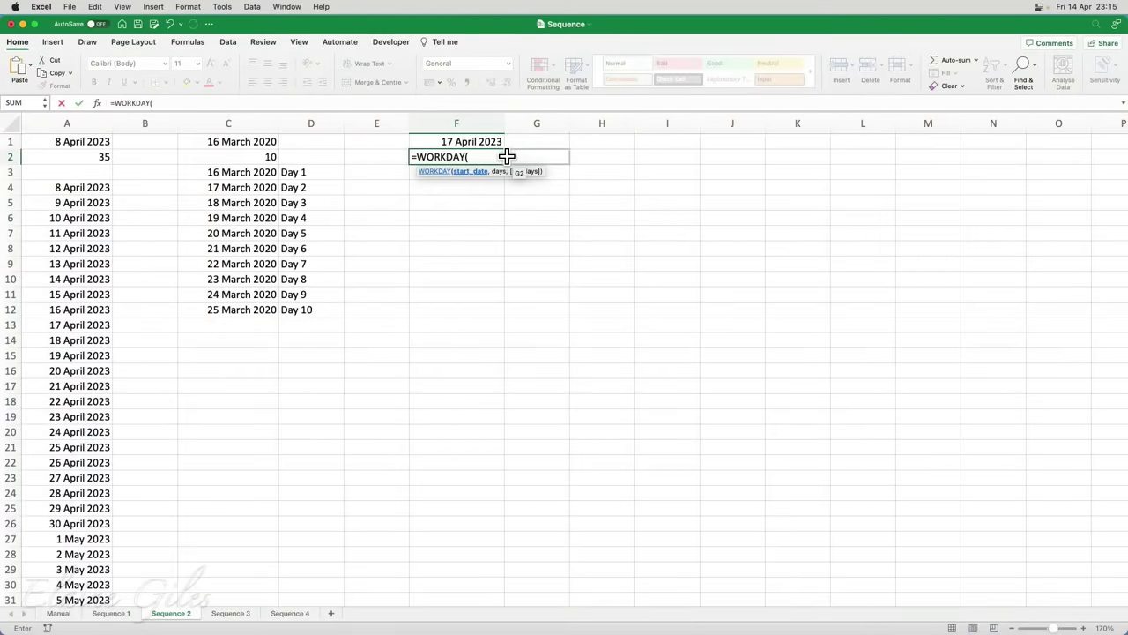
click(492, 143)
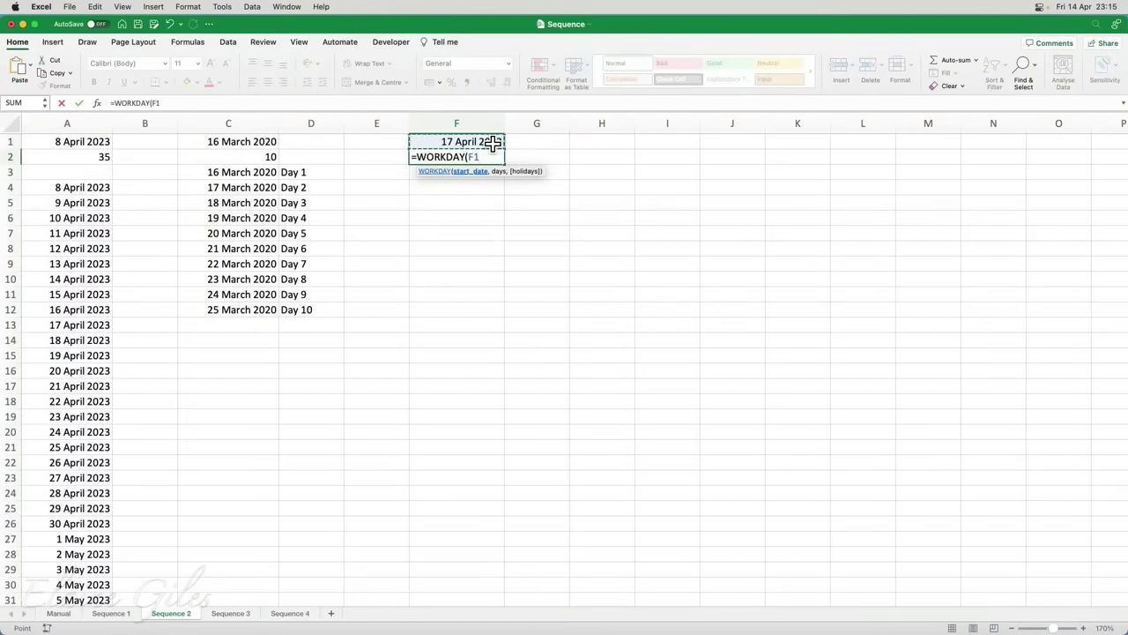
text(,2))
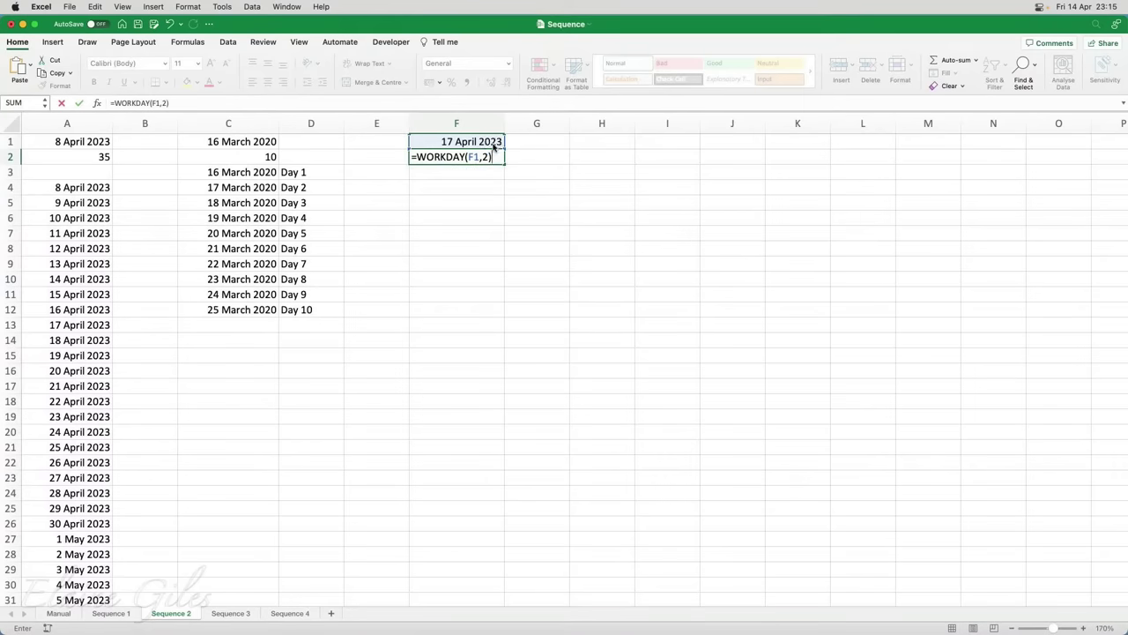
key(Return)
Format F2:F27 as Long Date
drag(481, 157, 478, 537)
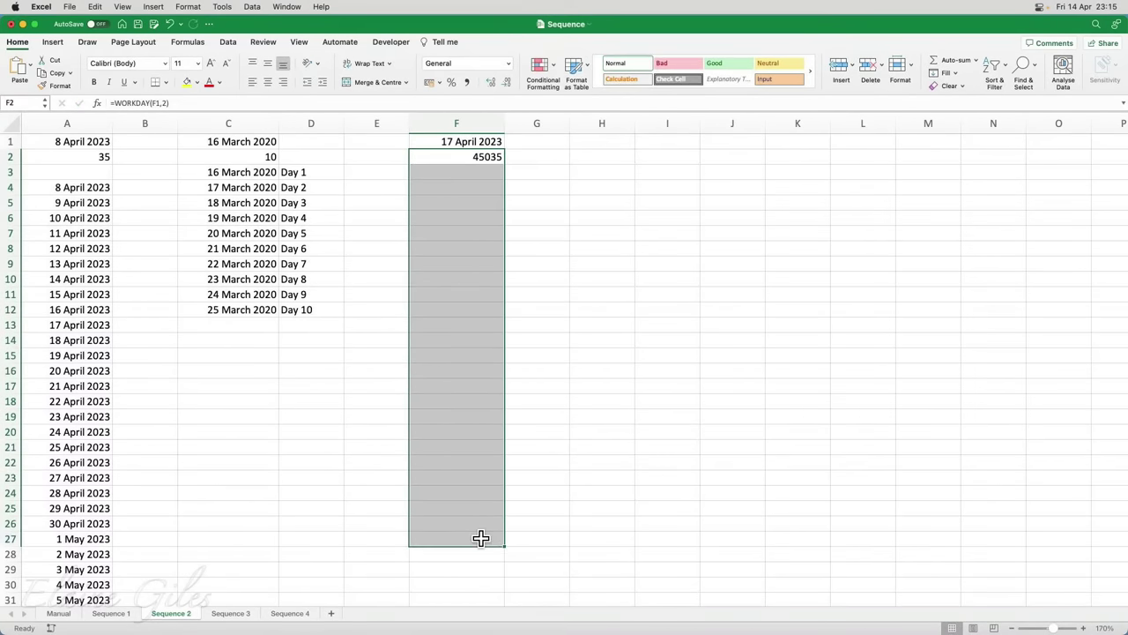
click(508, 63)
click(489, 197)
Change the WORKDAY days argument in F2 from 2 to 8, giving 27 April 2023
click(481, 157)
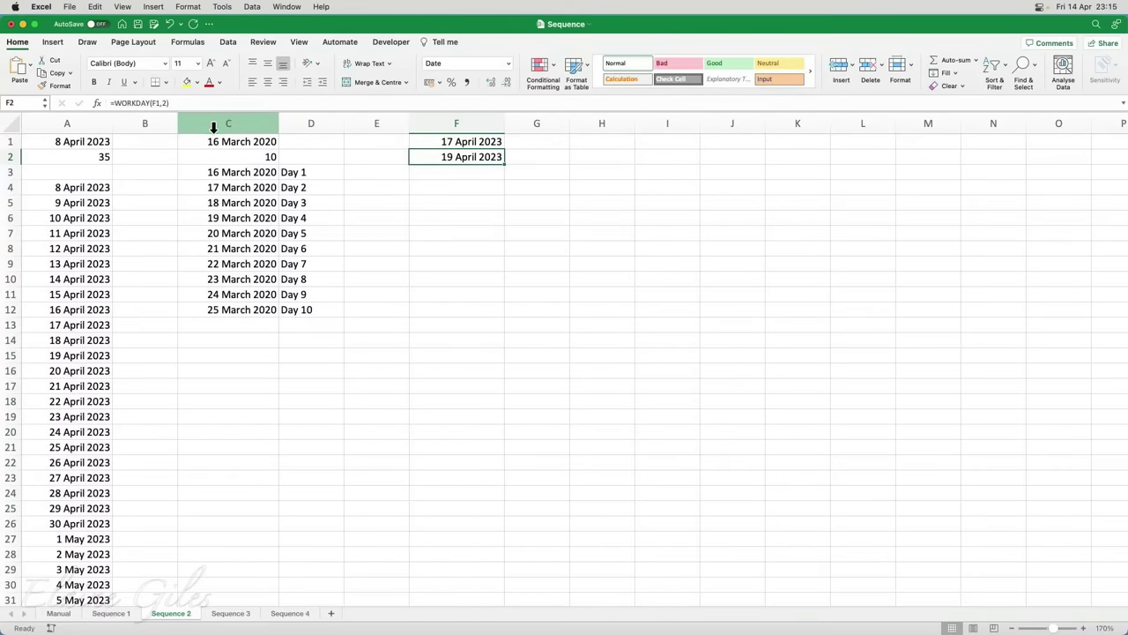
click(164, 103)
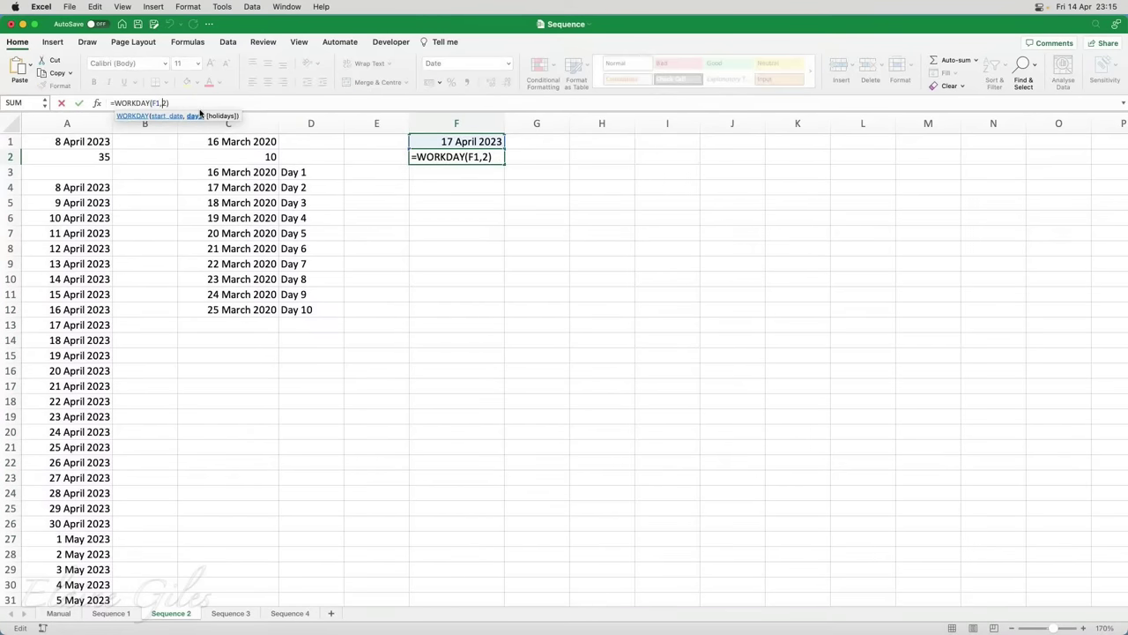
key(BackSpace)
text(8)
key(Return)
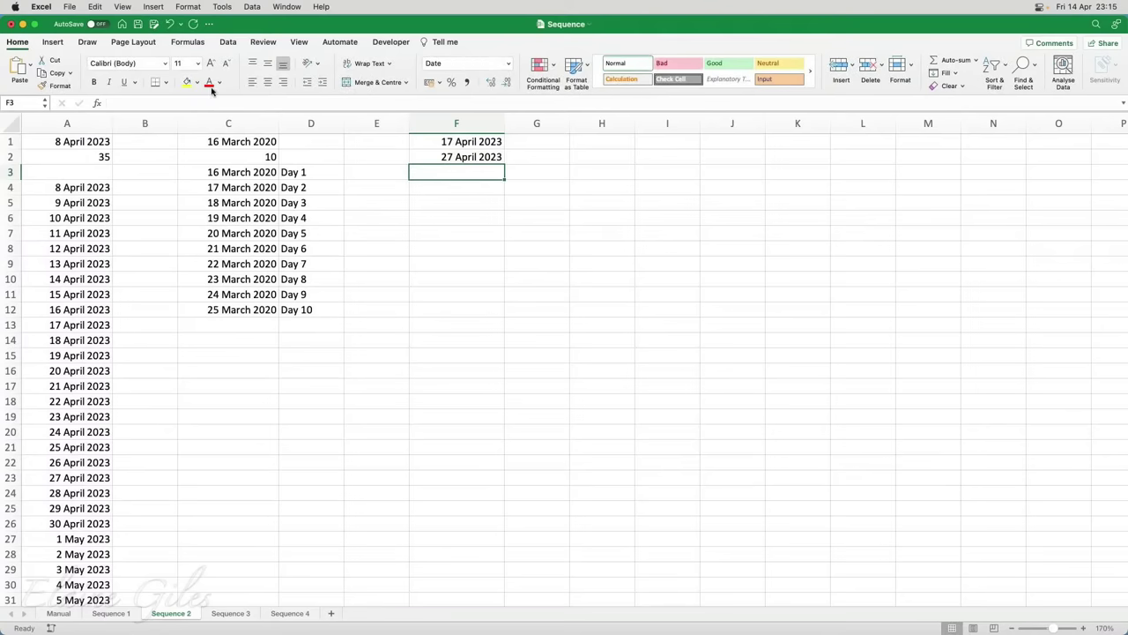
click(453, 158)
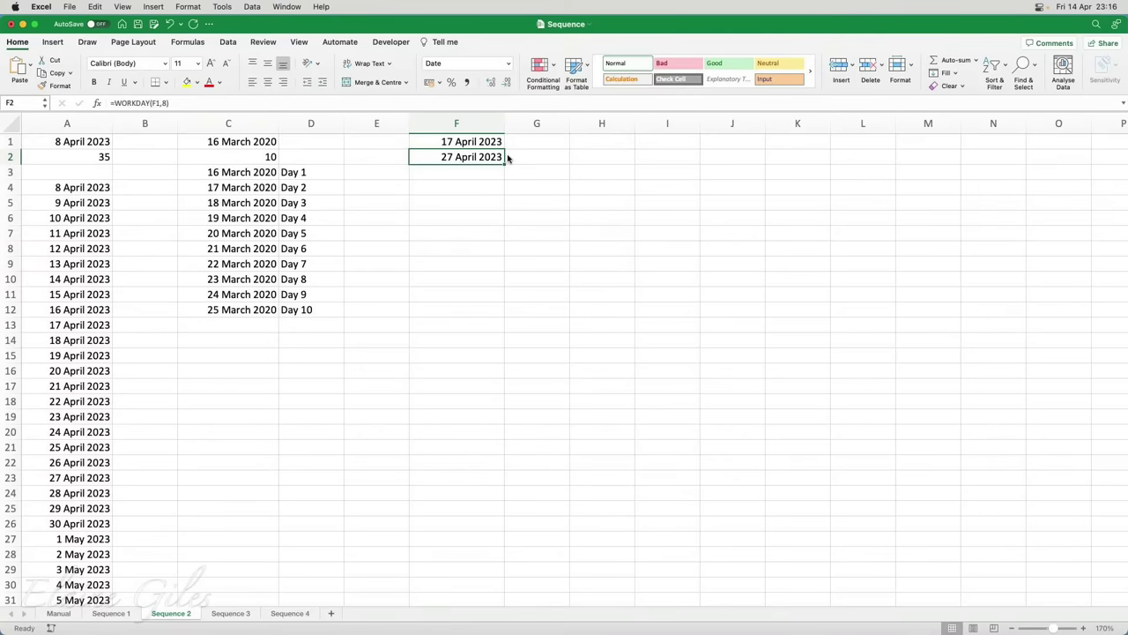
Replace F2 with =WORKDAY(F1,SEQUENCE(30)) and accept Excel's suggested formula correction
key(Delete)
text(=workd)
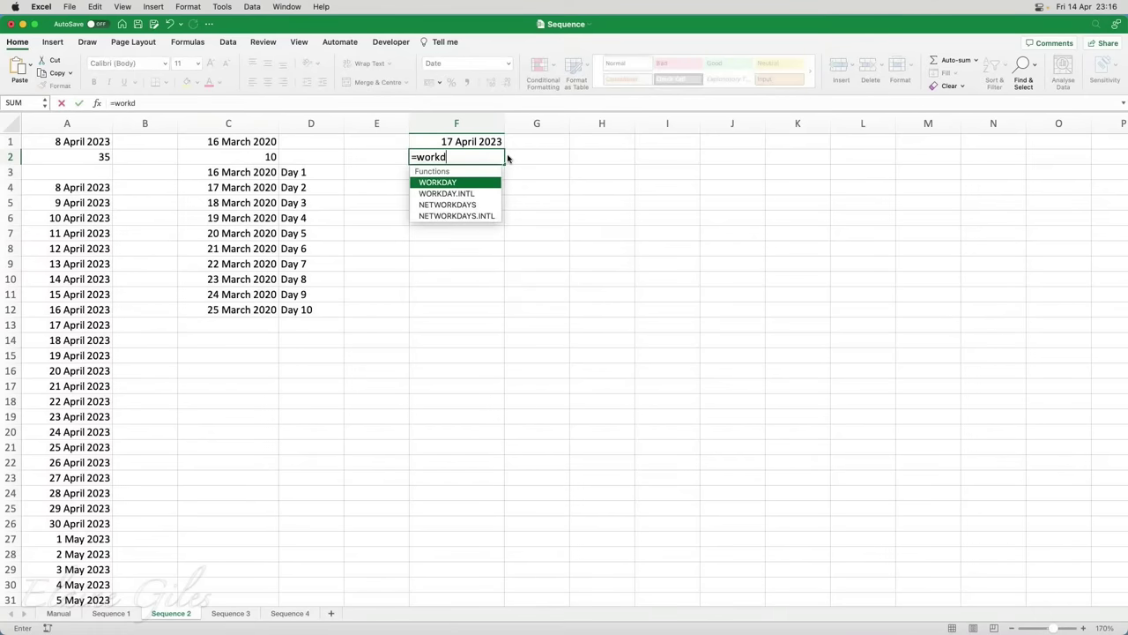
text(ay()
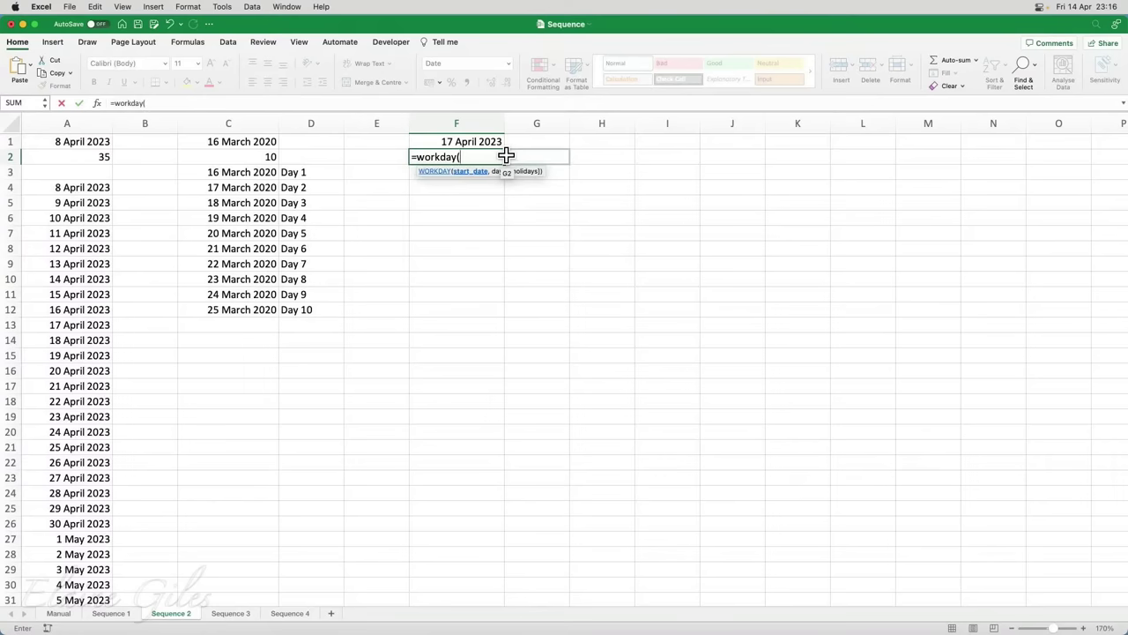
text(F1)
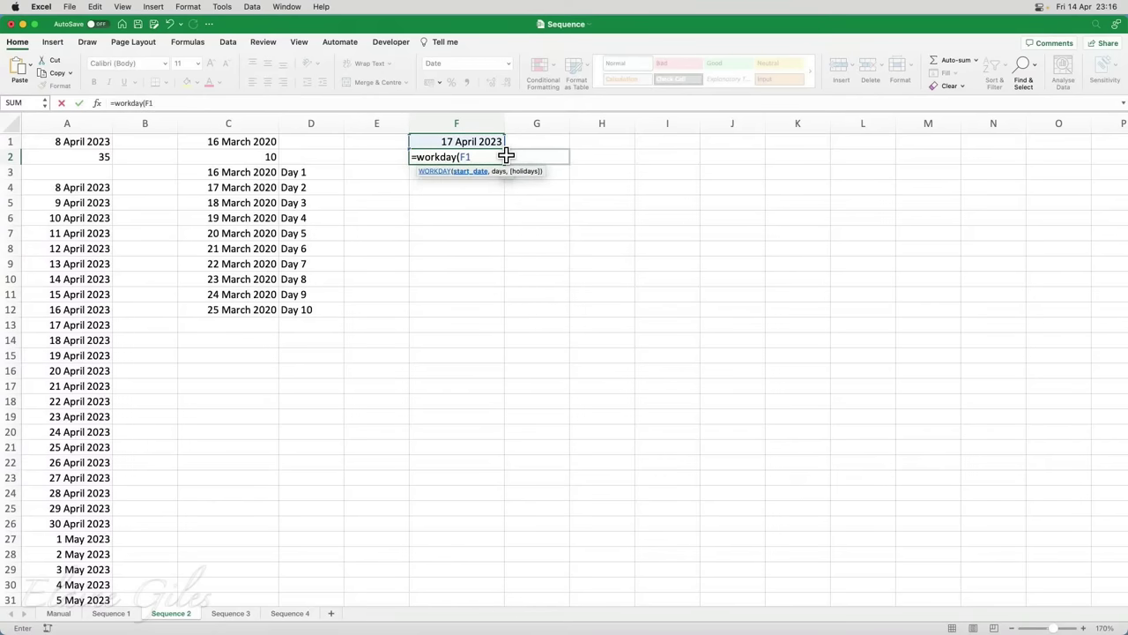
text(,)
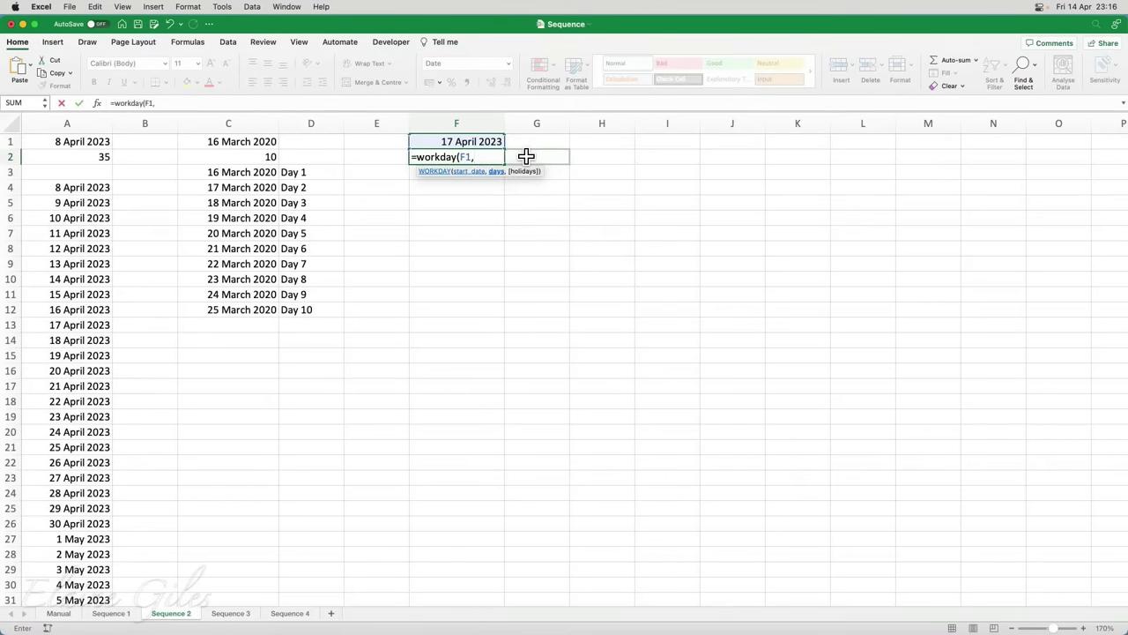
text(sequ)
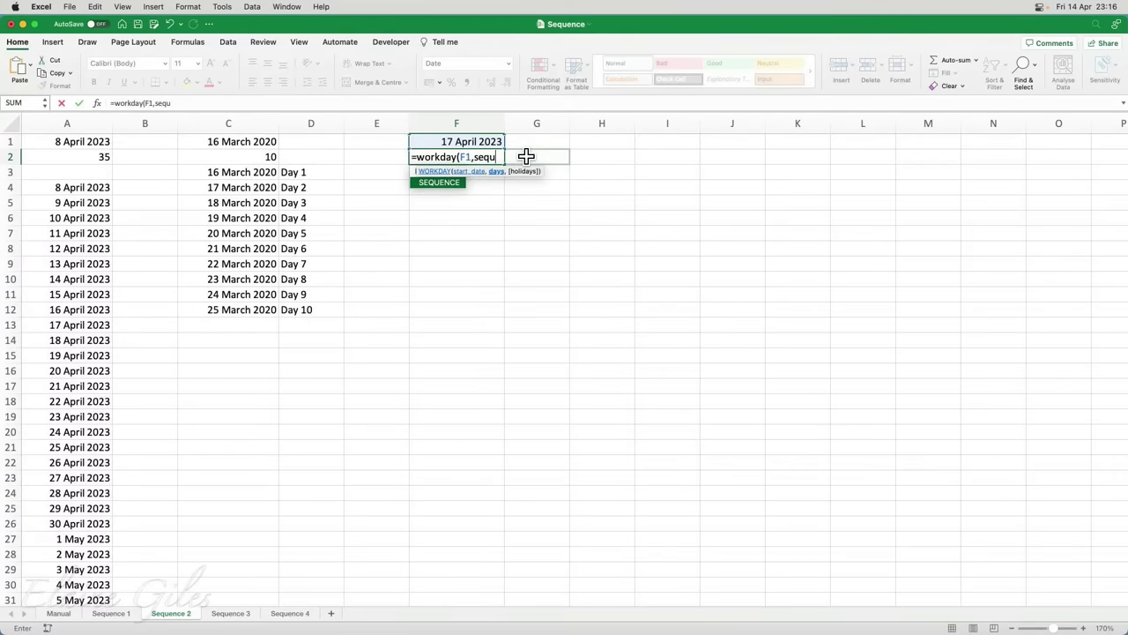
key(Tab)
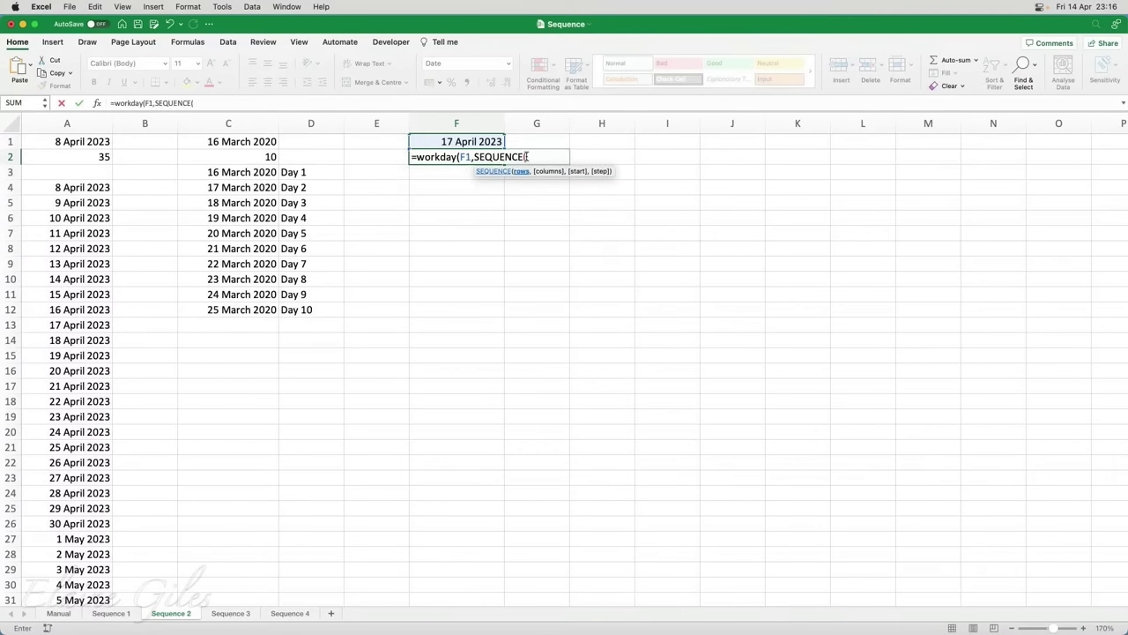
text(30)
text())
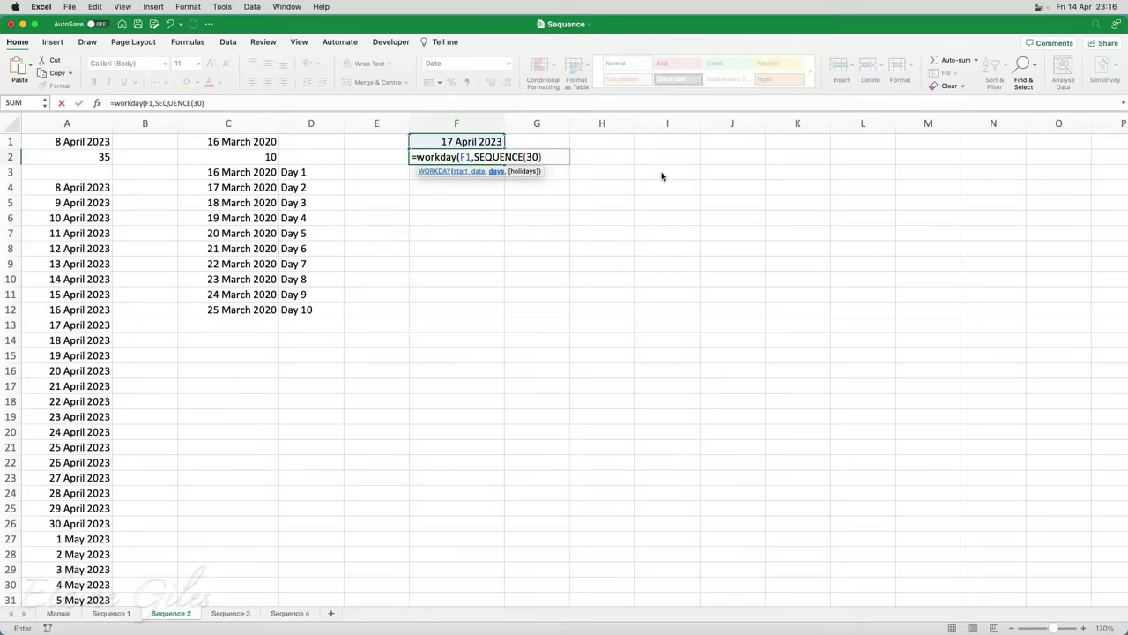
key(Return)
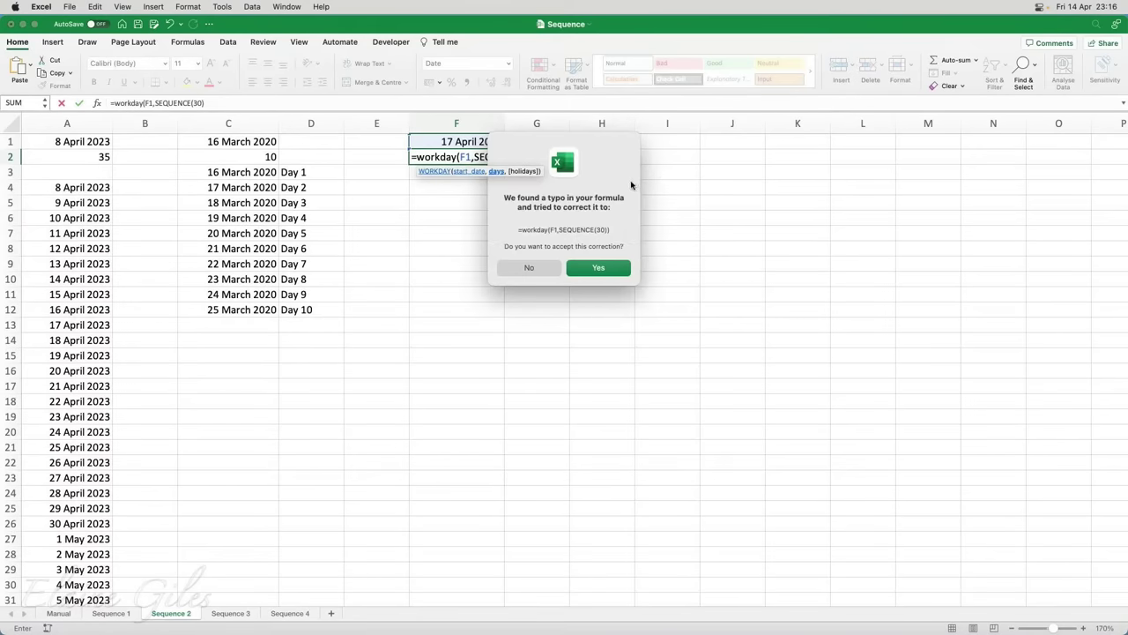
click(623, 272)
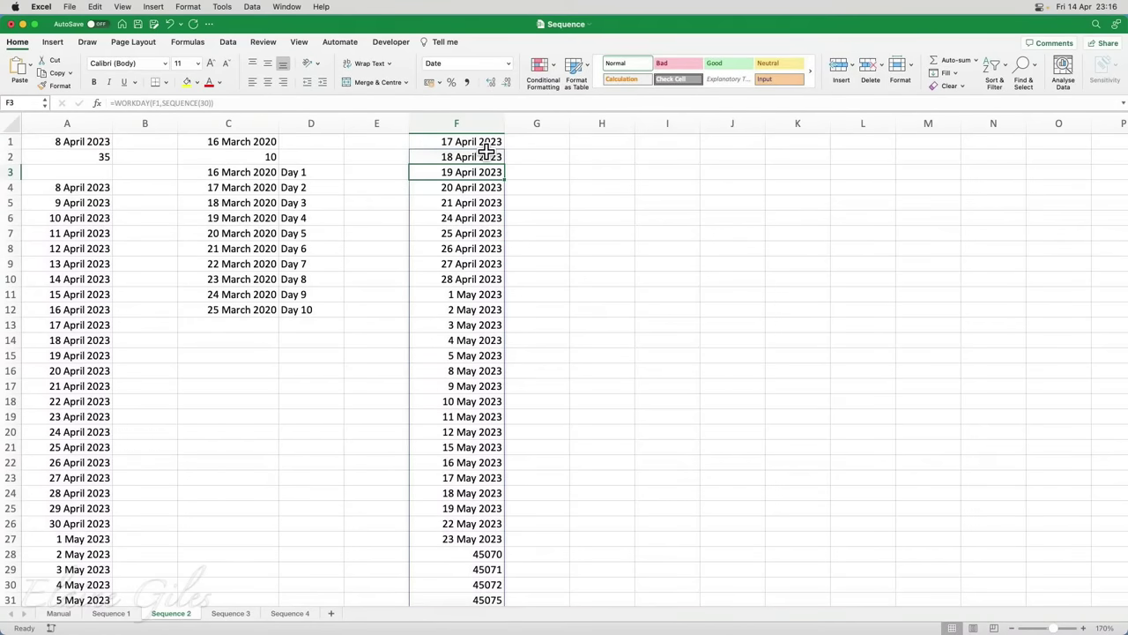
Select the first two weeks of dates, F1:F5 and F6:F10, then go to the Sequence 3 sheet
drag(481, 142, 489, 203)
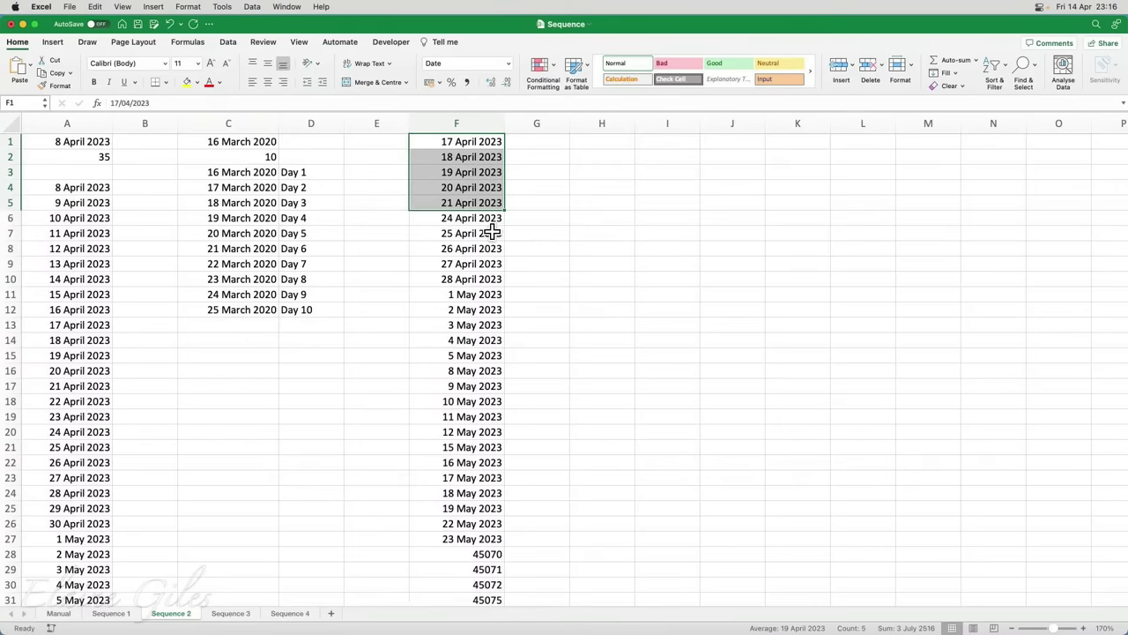
drag(481, 219, 481, 279)
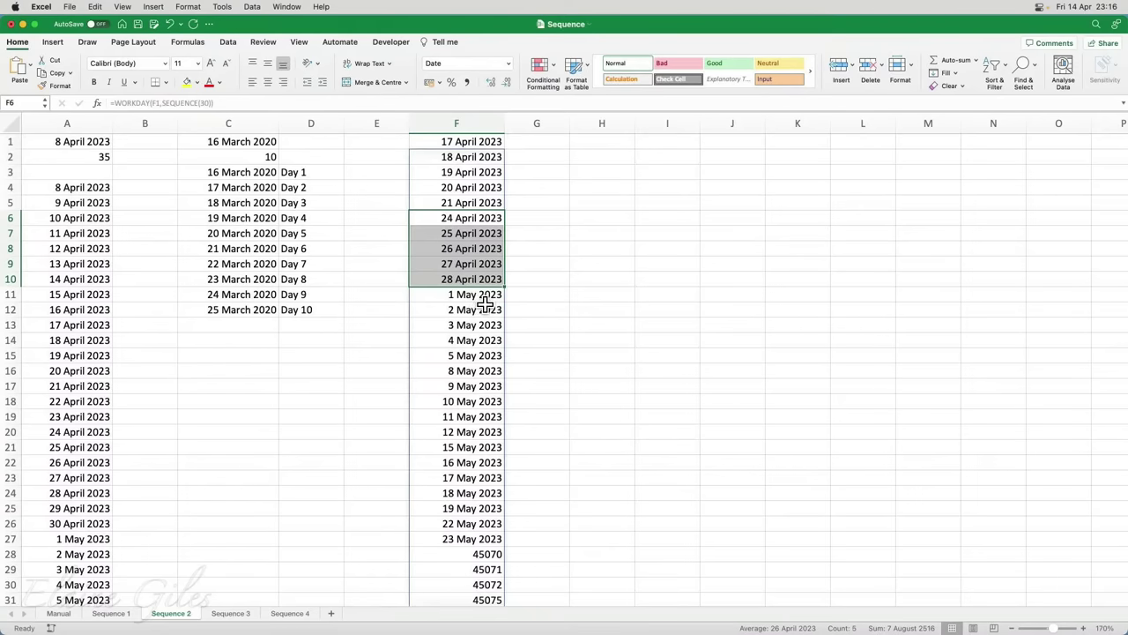
scroll(485, 304, down, 1)
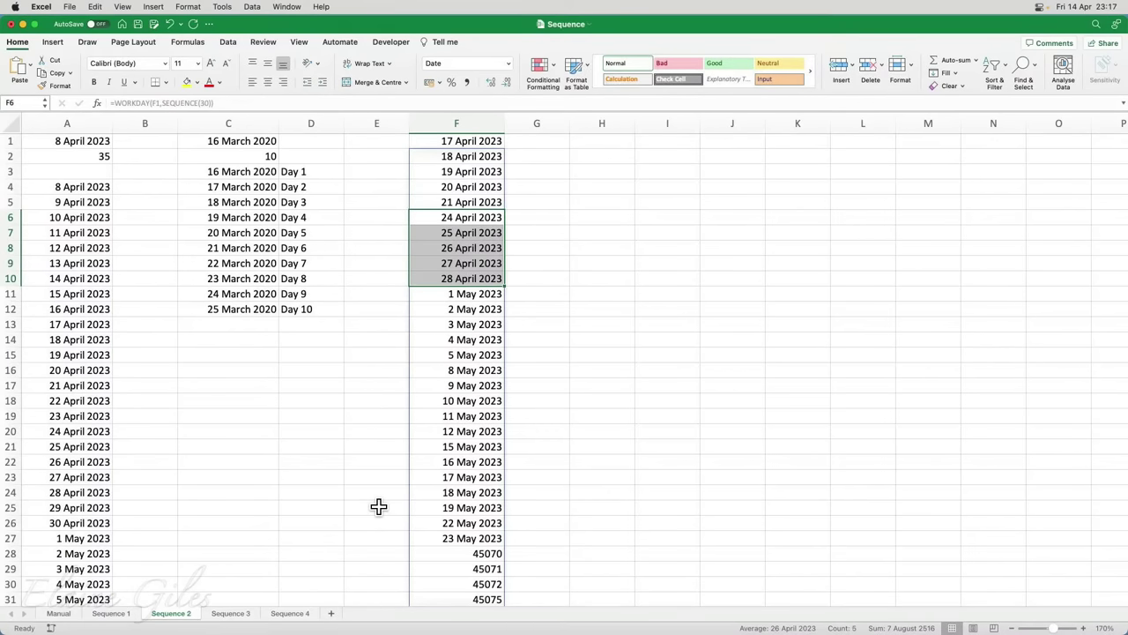
click(252, 612)
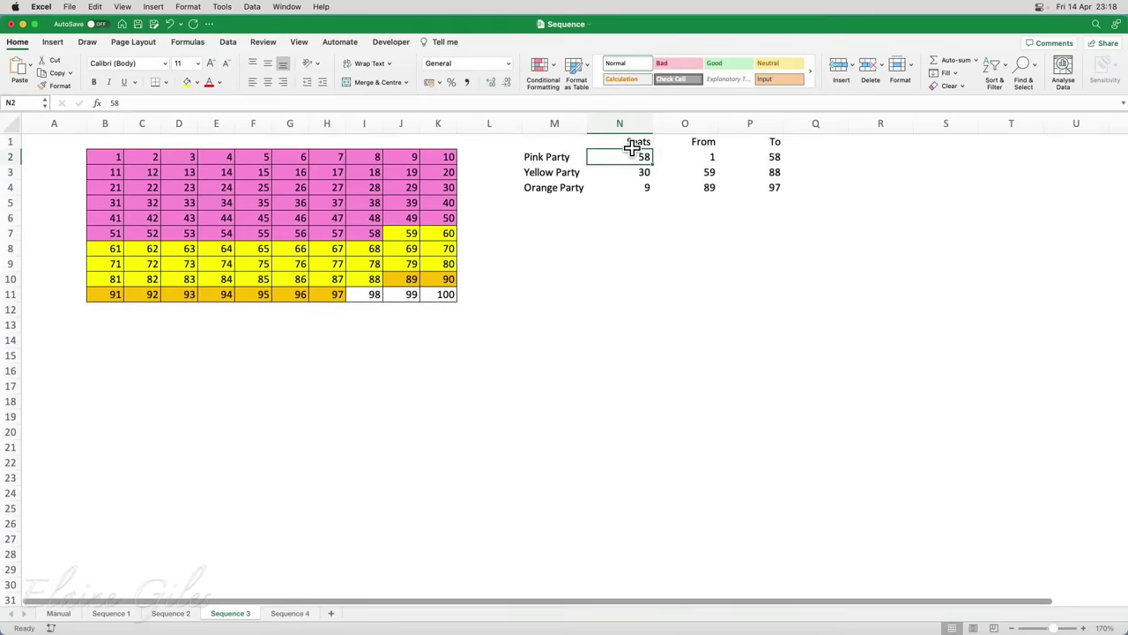
drag(635, 156, 637, 183)
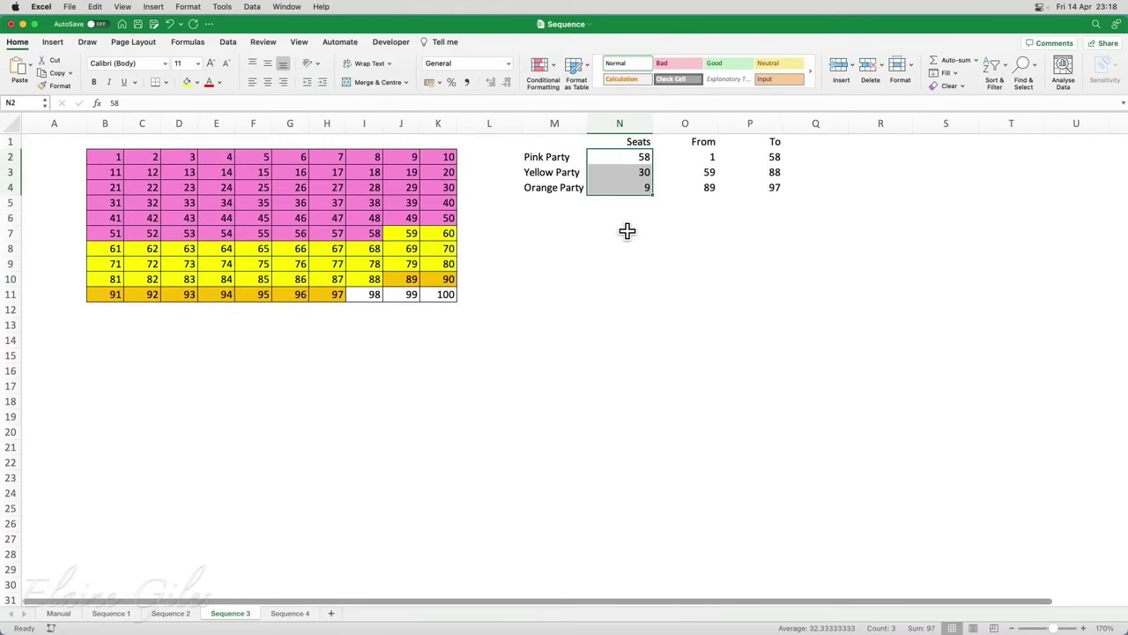
click(136, 397)
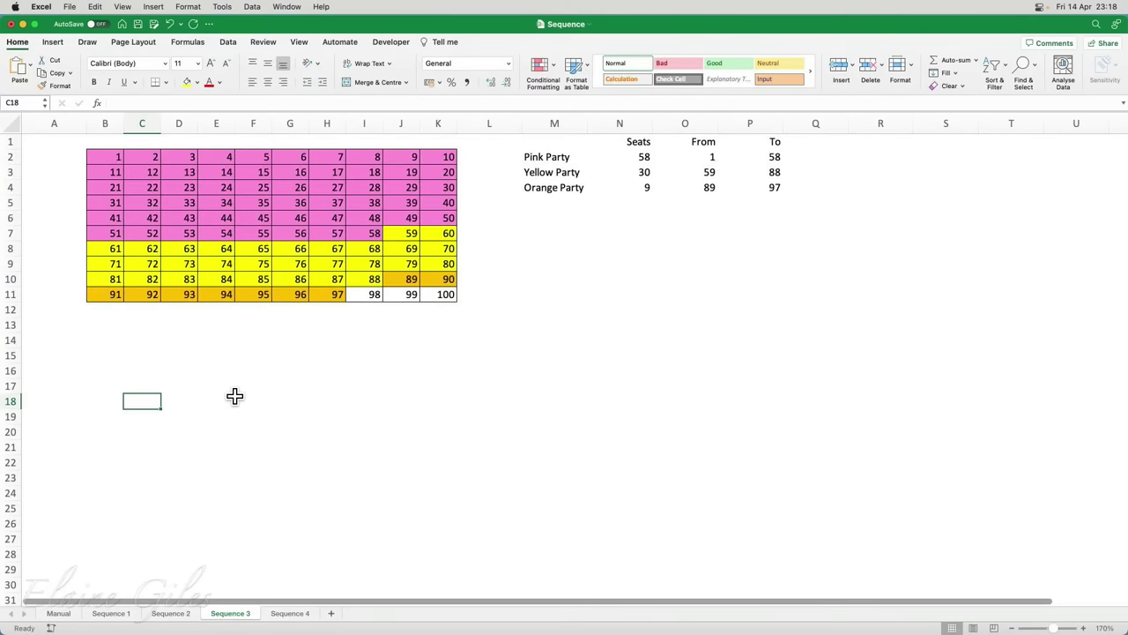
text(=se)
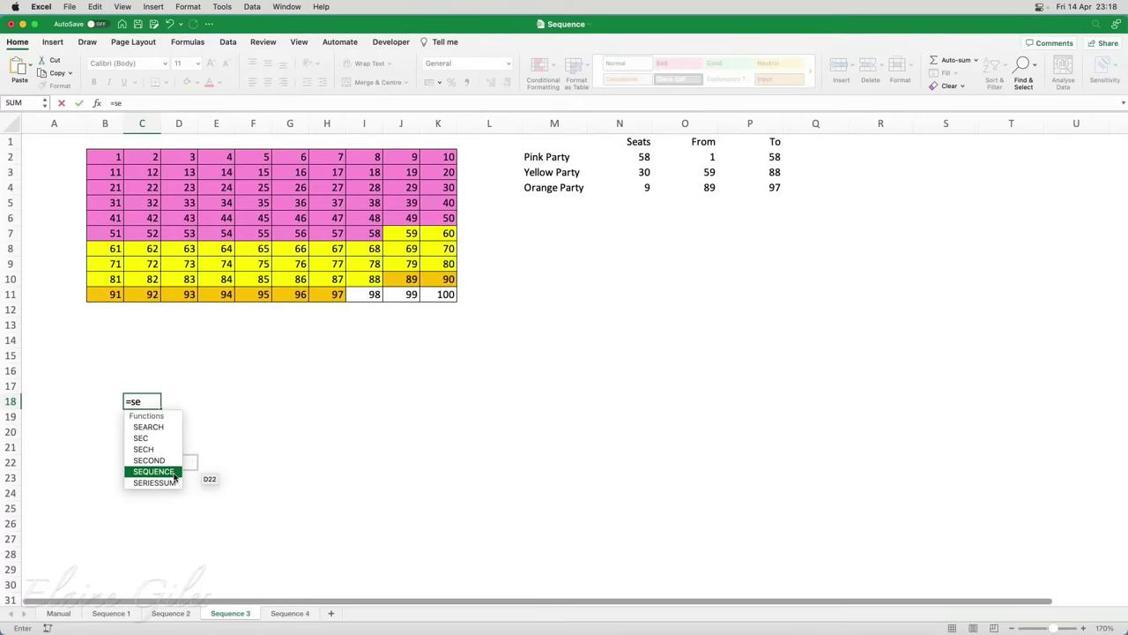
key(Escape)
key(Escape)
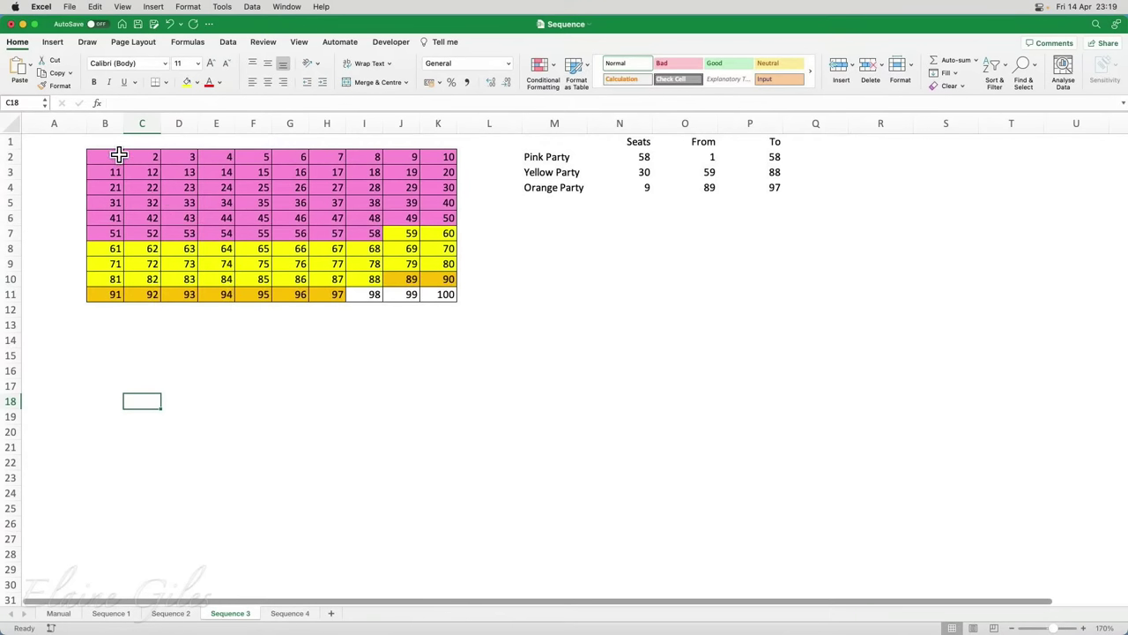
drag(116, 155, 455, 297)
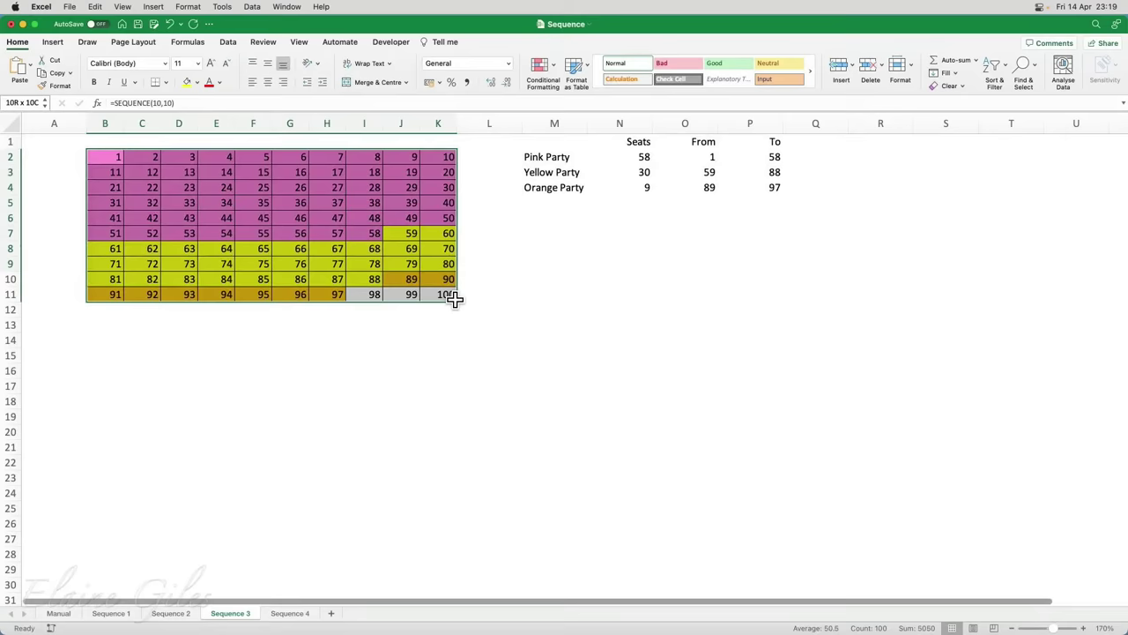
click(111, 158)
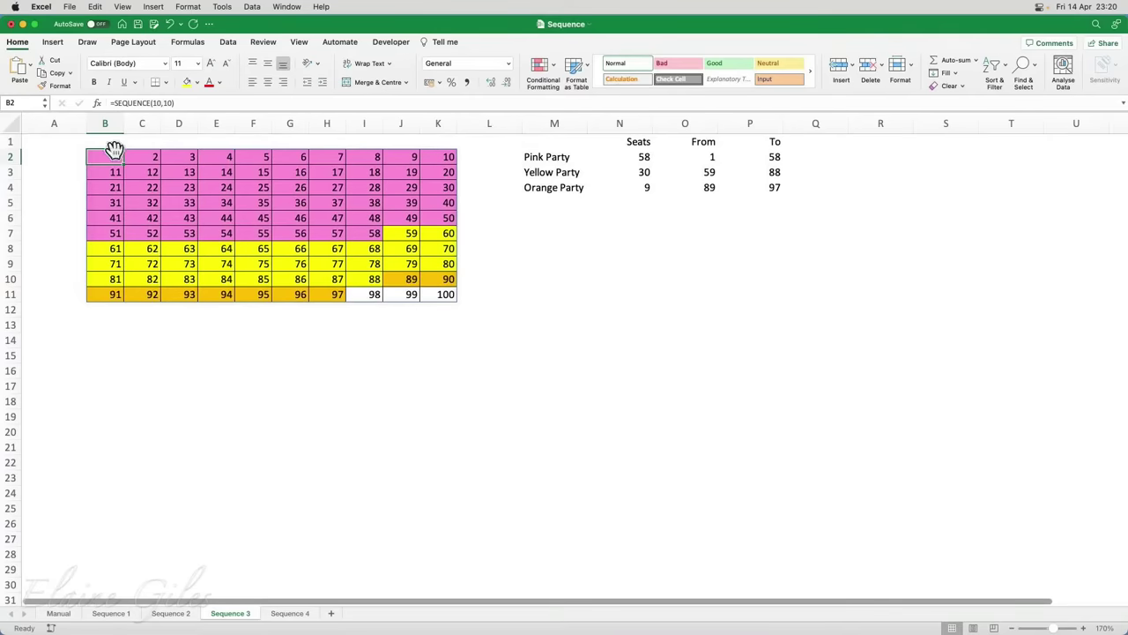
drag(111, 155, 415, 292)
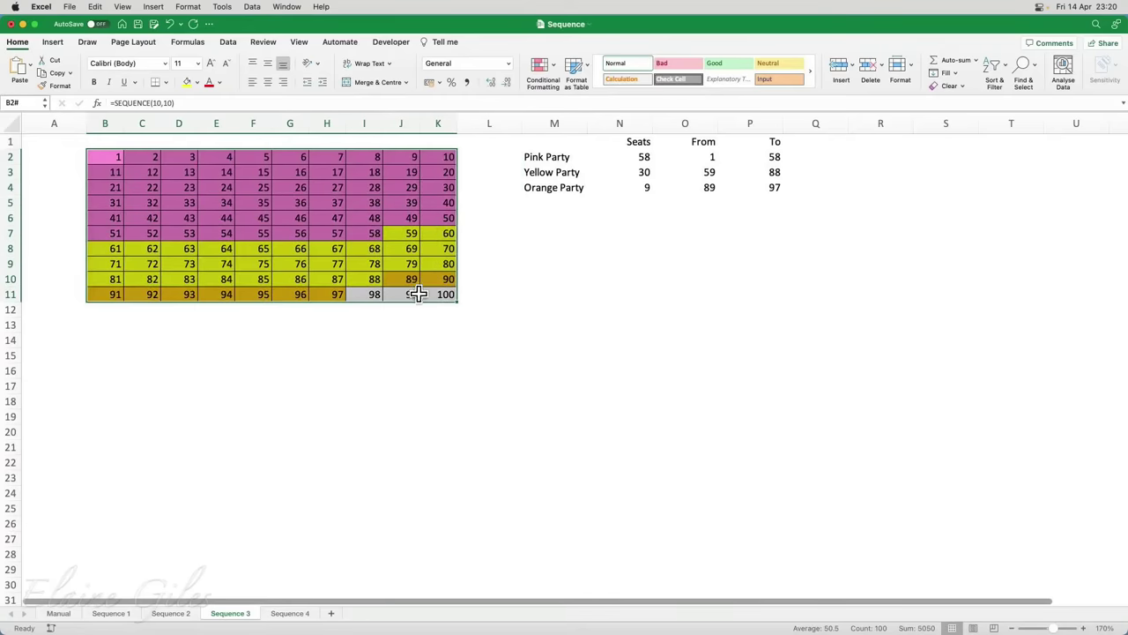
click(117, 157)
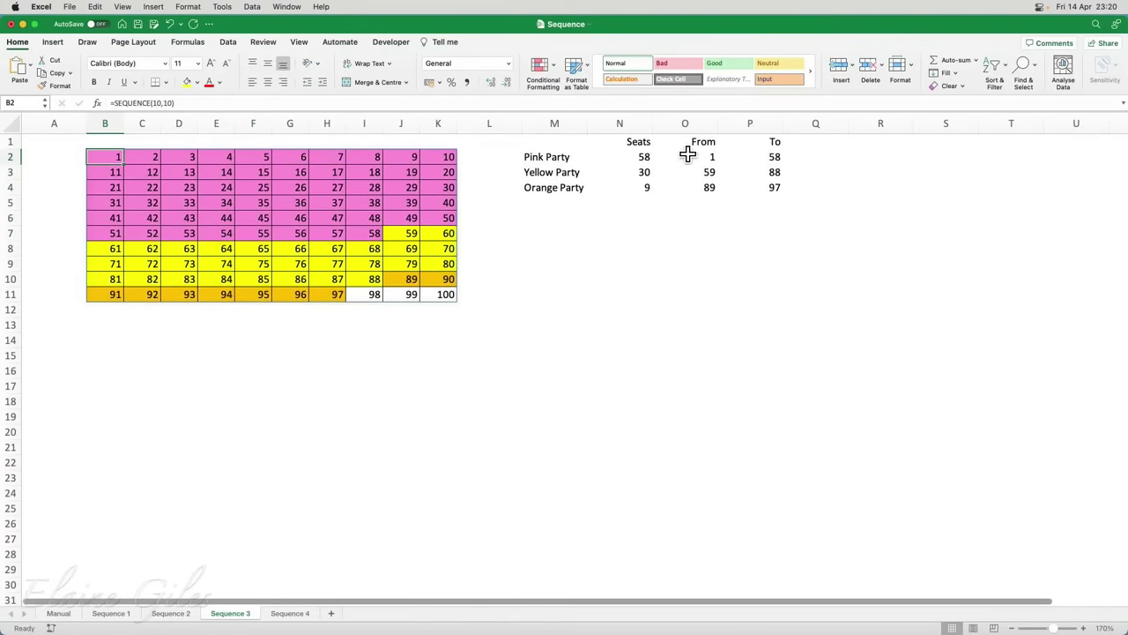
drag(705, 156, 764, 186)
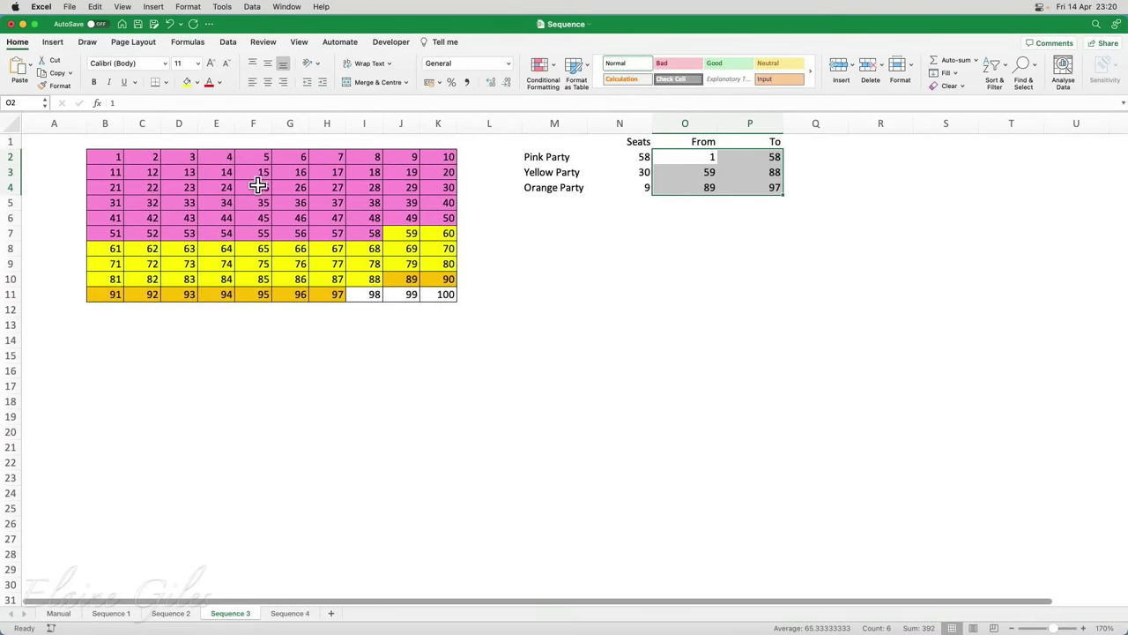
drag(114, 157, 439, 294)
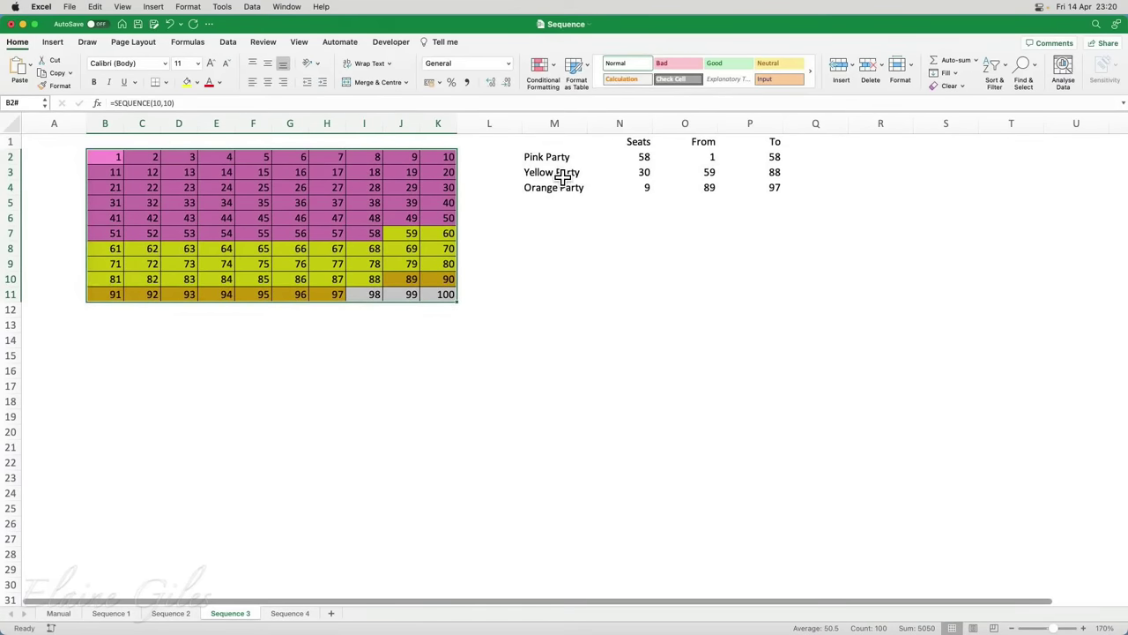
click(555, 75)
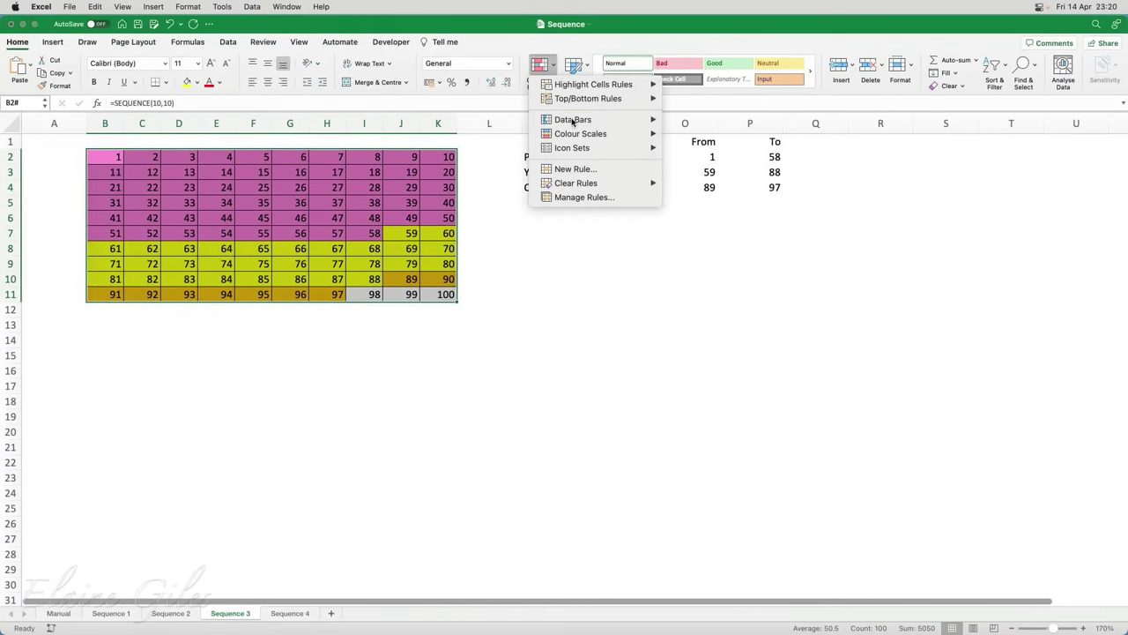
click(585, 198)
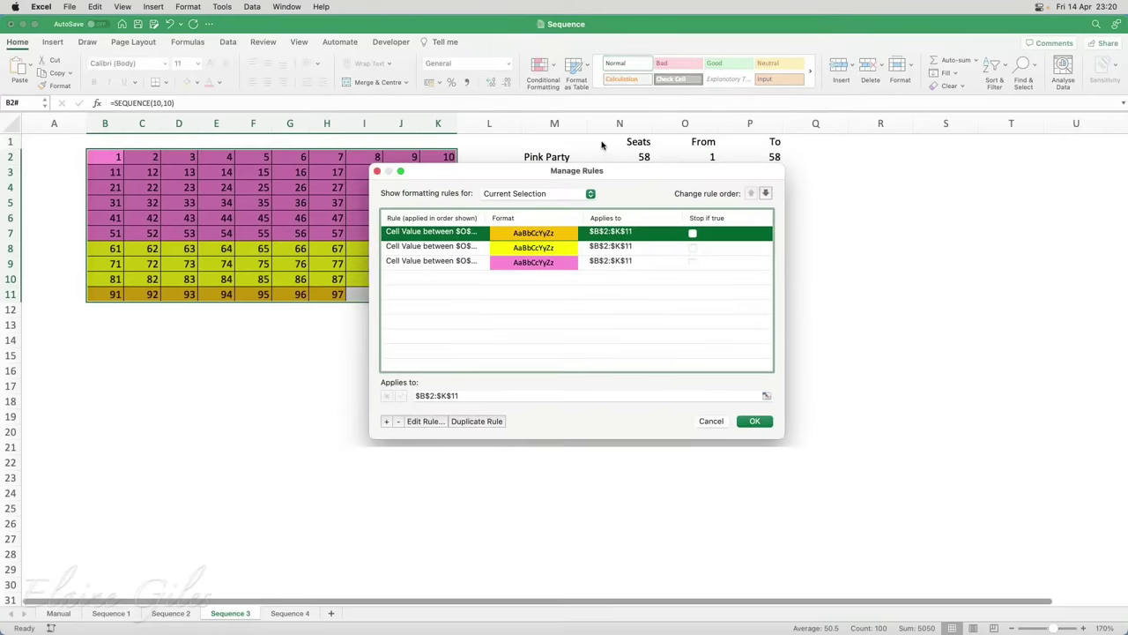
drag(604, 175, 792, 253)
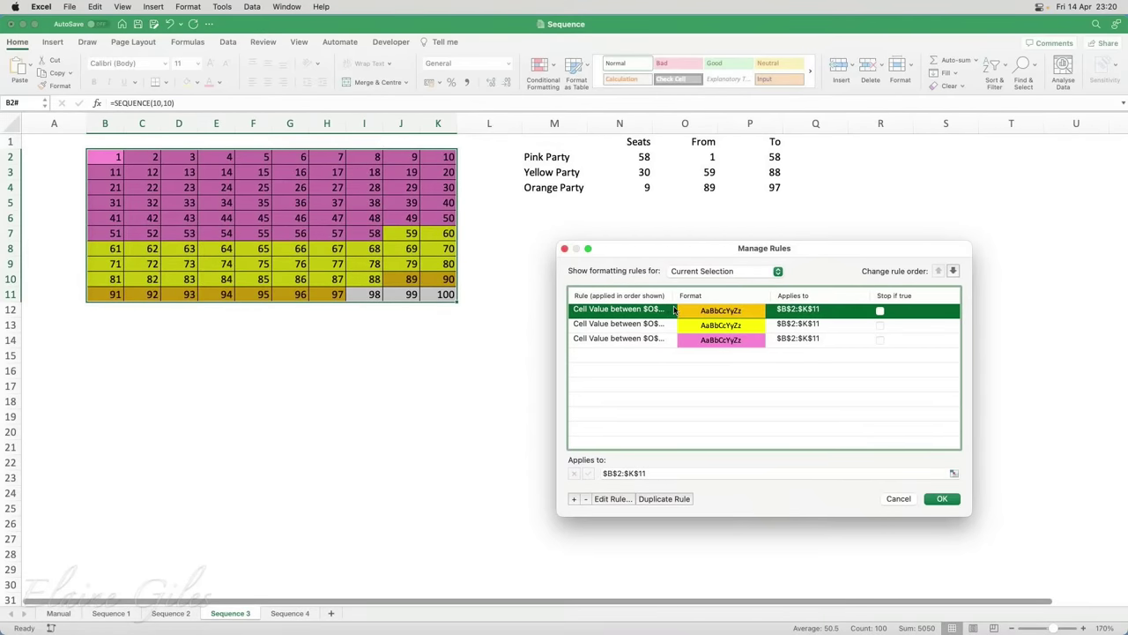
drag(676, 297, 737, 295)
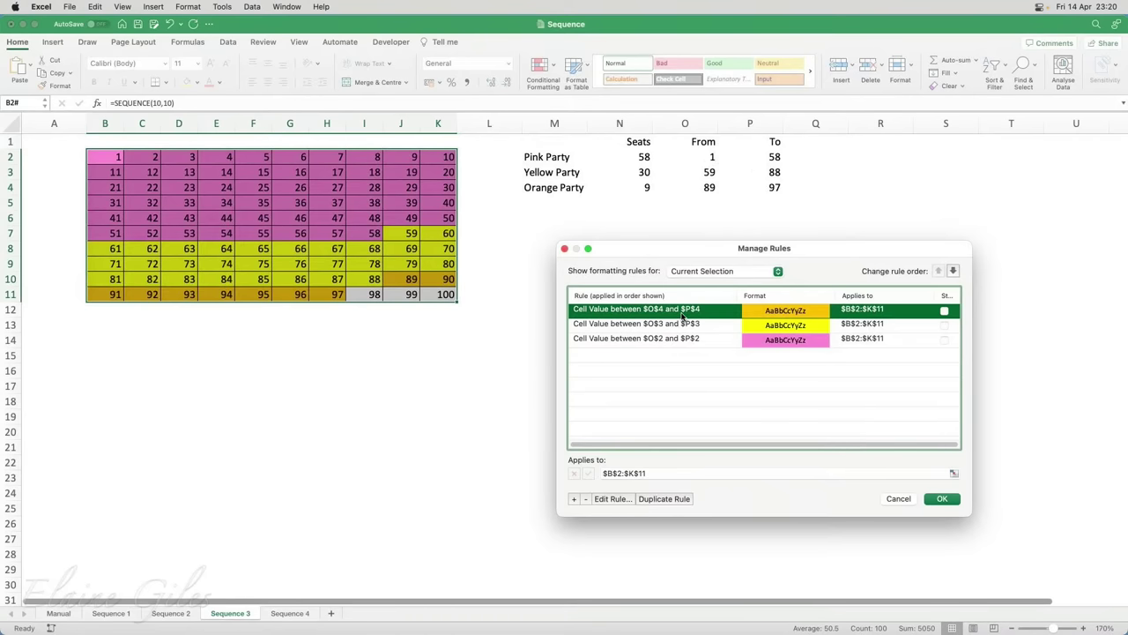
click(612, 498)
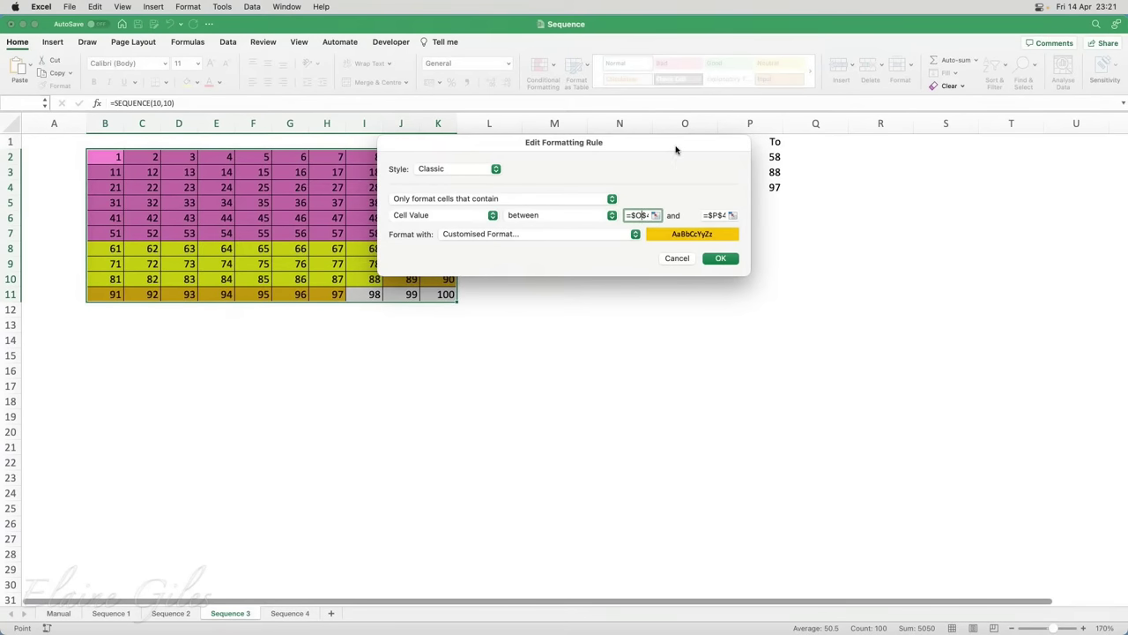
drag(674, 141, 708, 241)
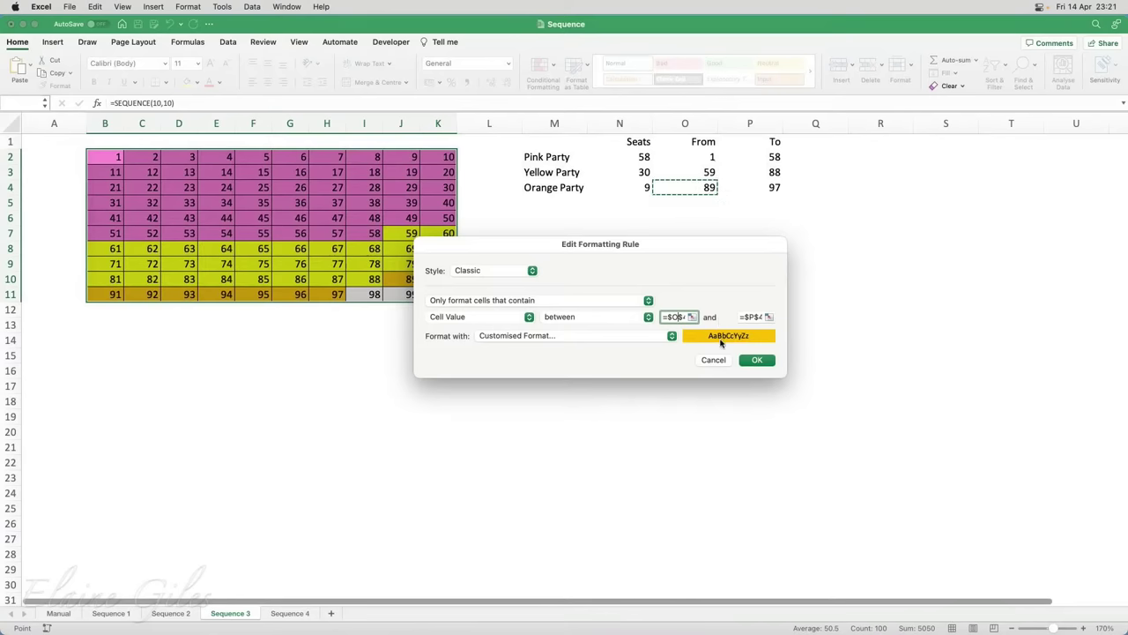
click(713, 360)
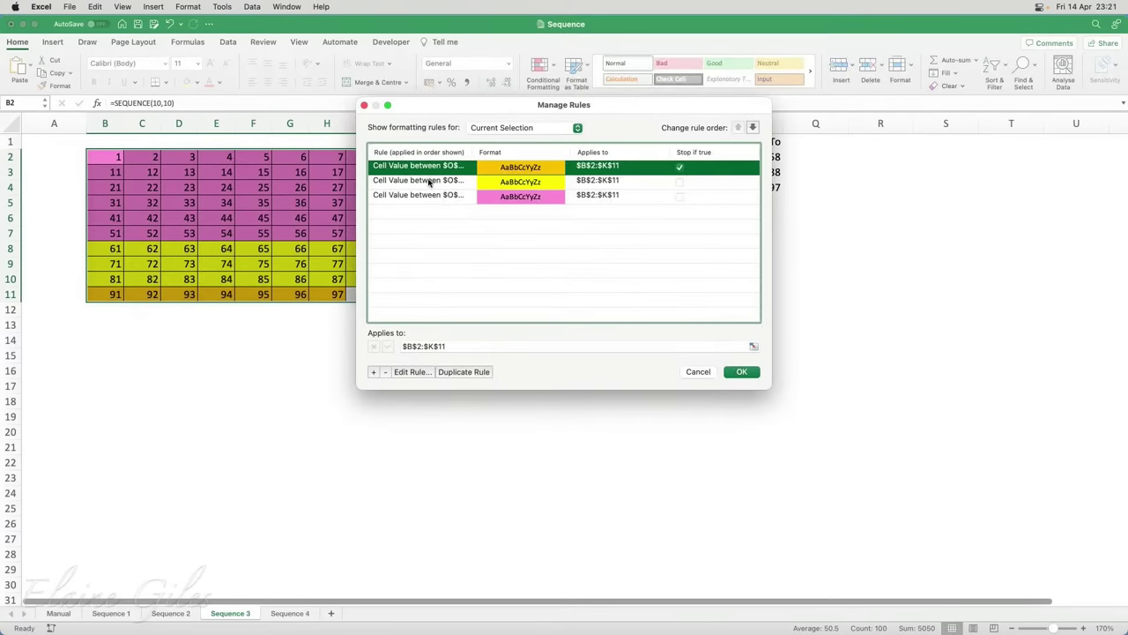
click(429, 181)
double_click(430, 180)
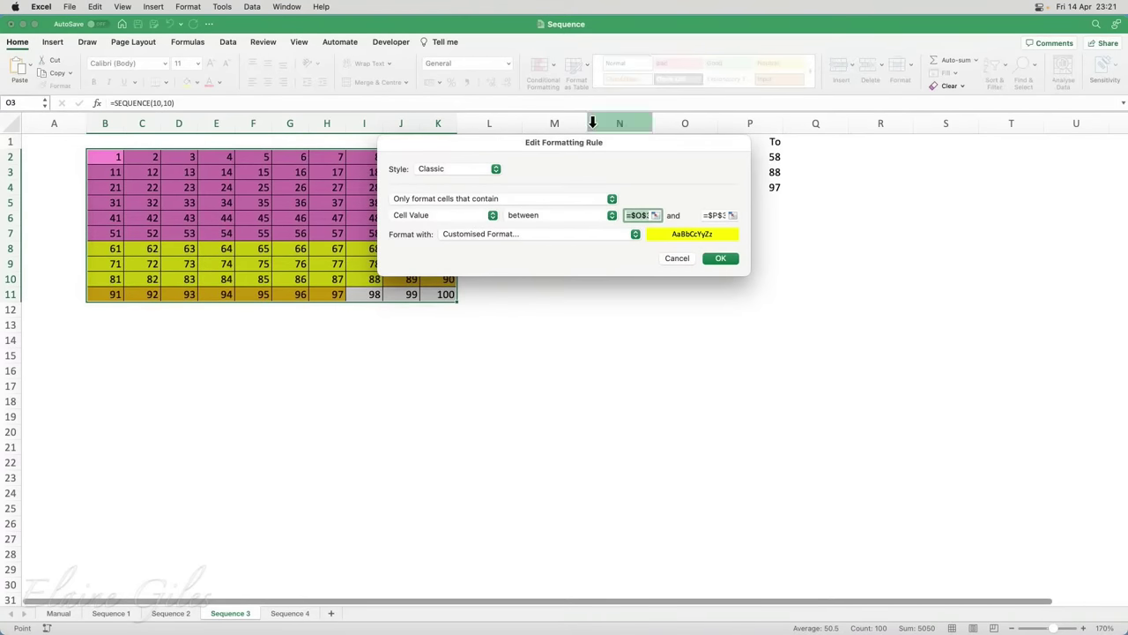
drag(655, 141, 694, 262)
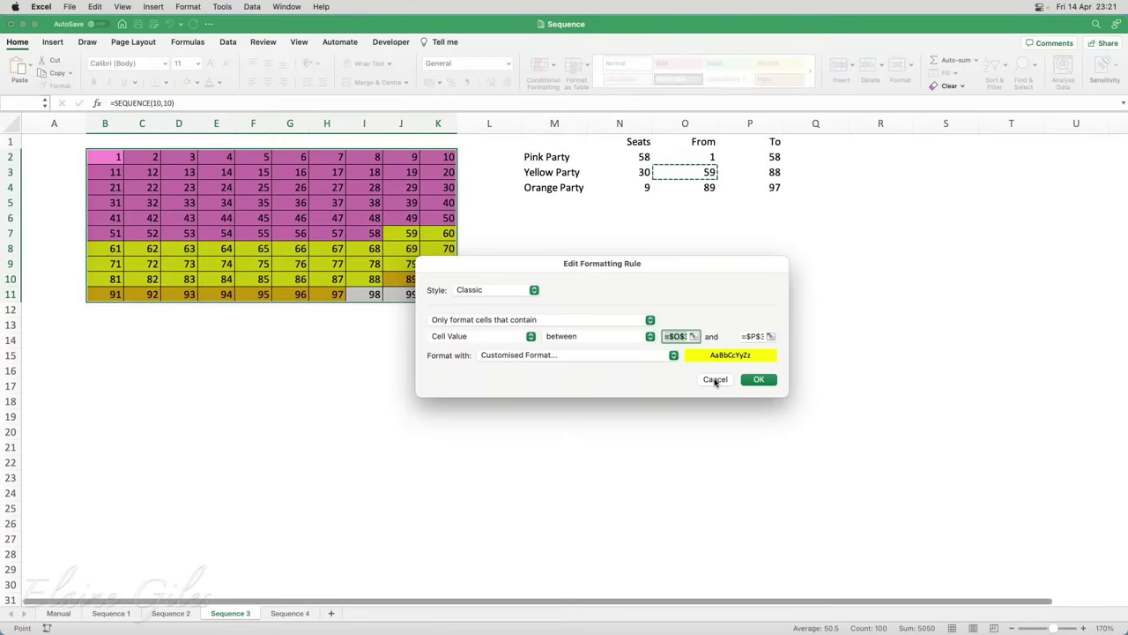
click(715, 380)
click(711, 383)
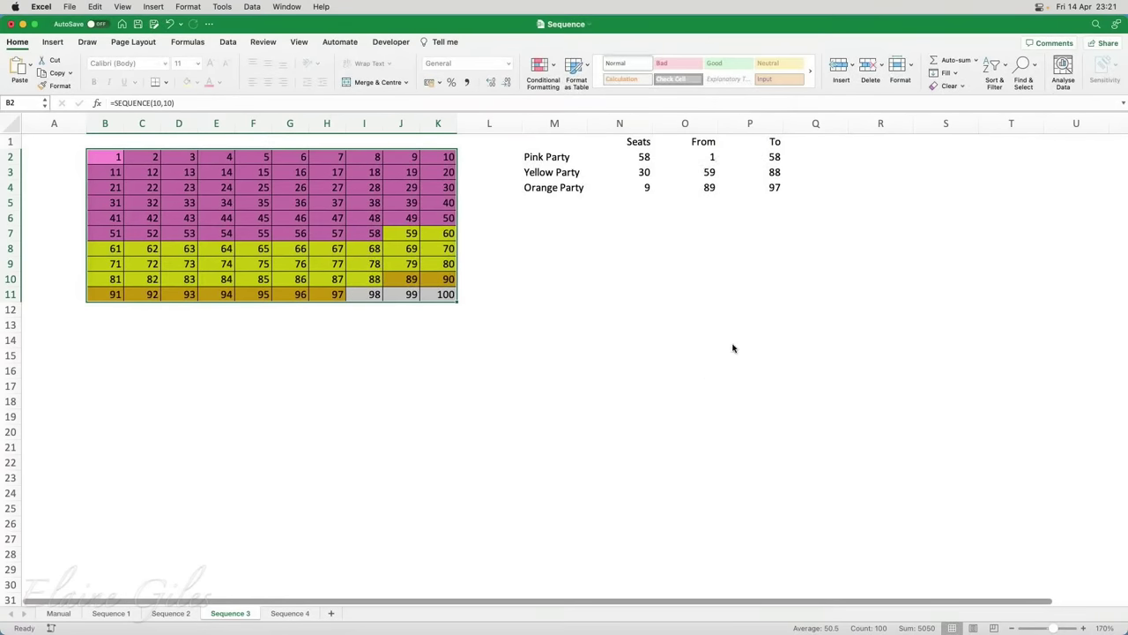
Enter seat counts of 20 for Pink, 65 for Yellow and 12 for Orange
drag(705, 154, 768, 182)
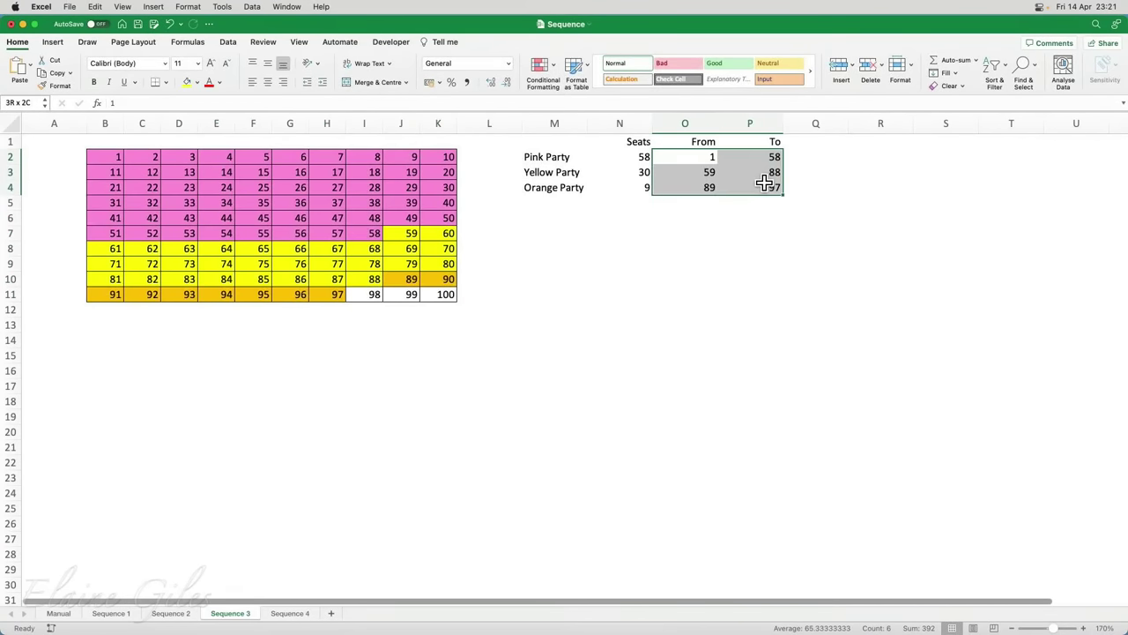
click(648, 157)
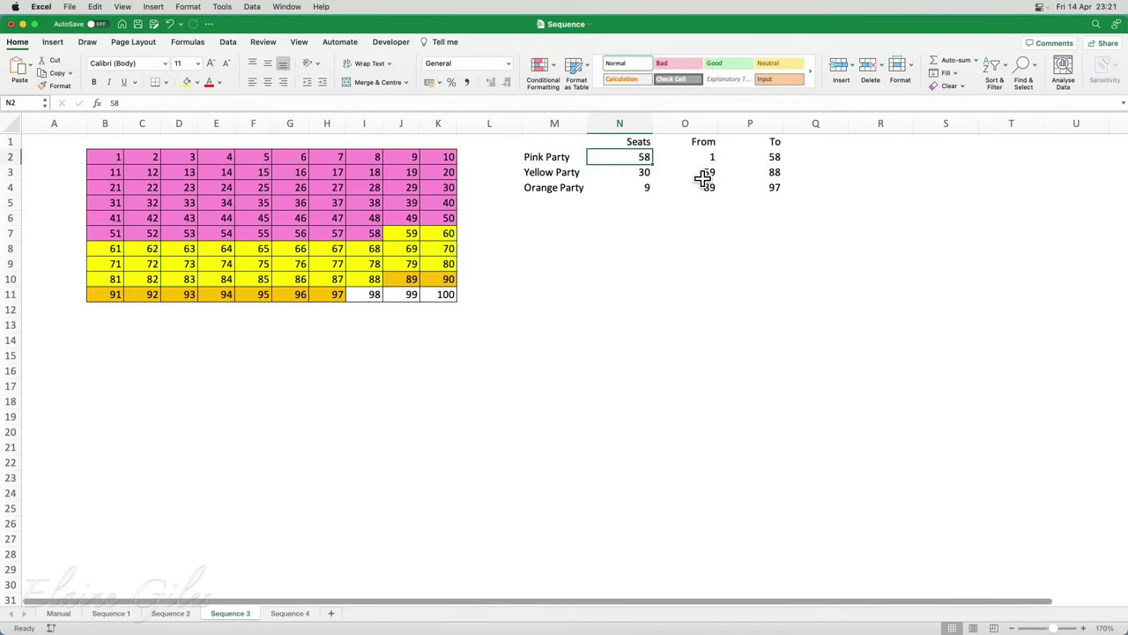
text(20)
key(Return)
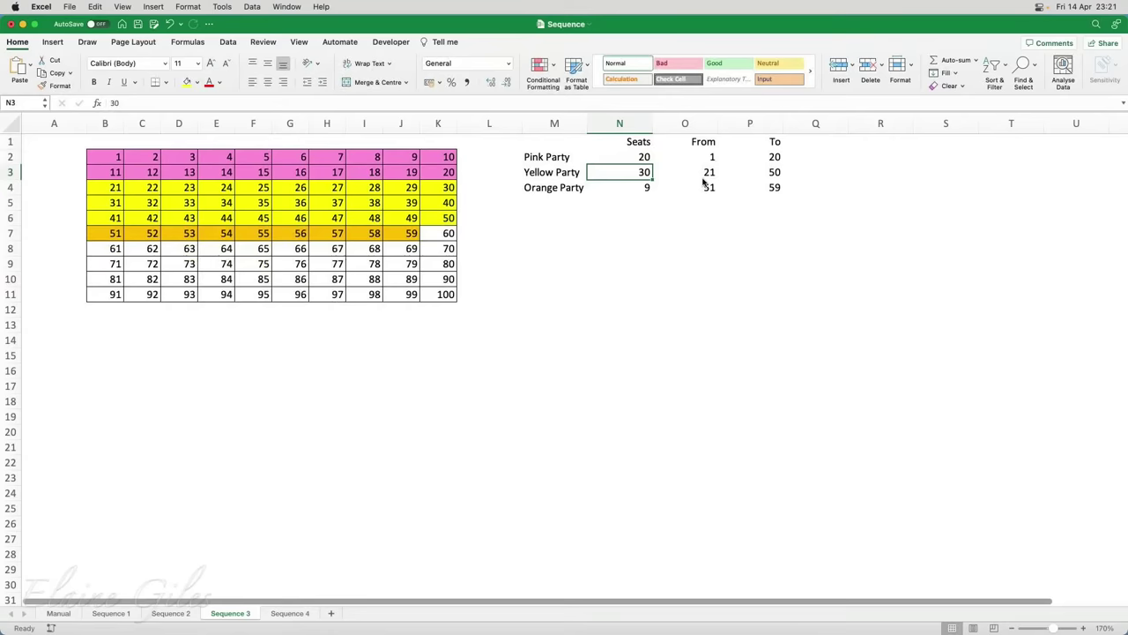
text(65)
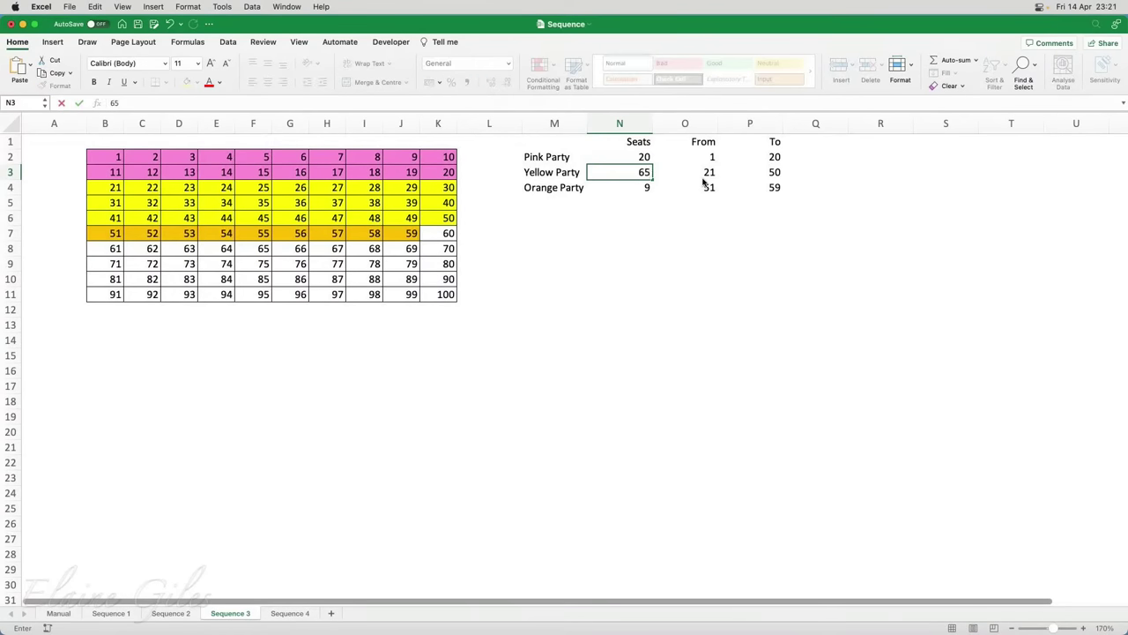
key(Return)
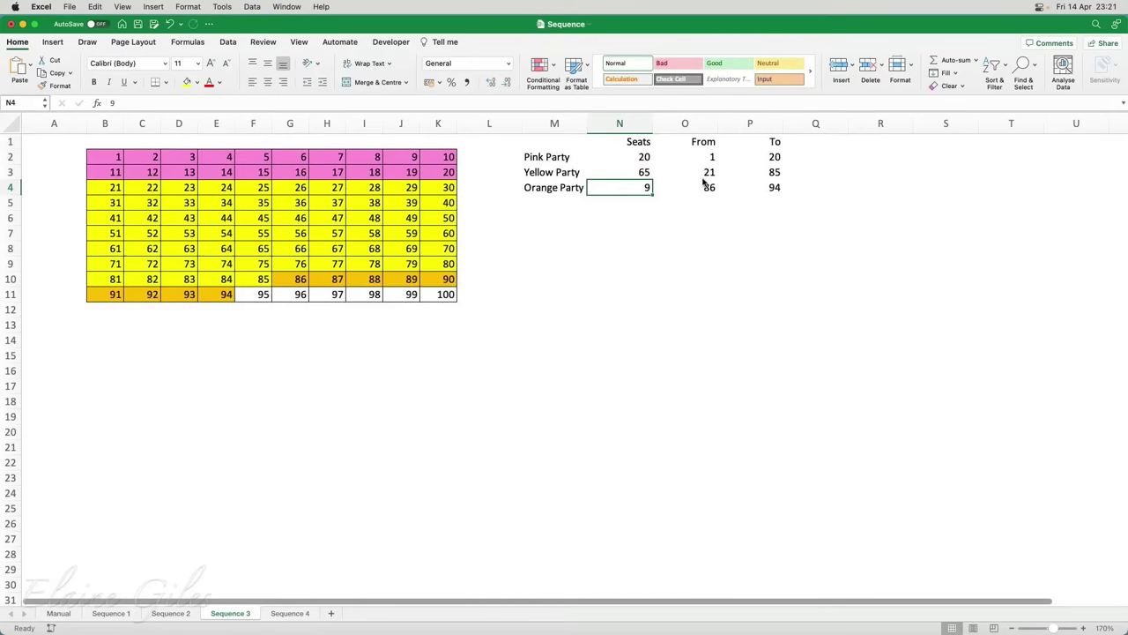
text(12)
key(Return)
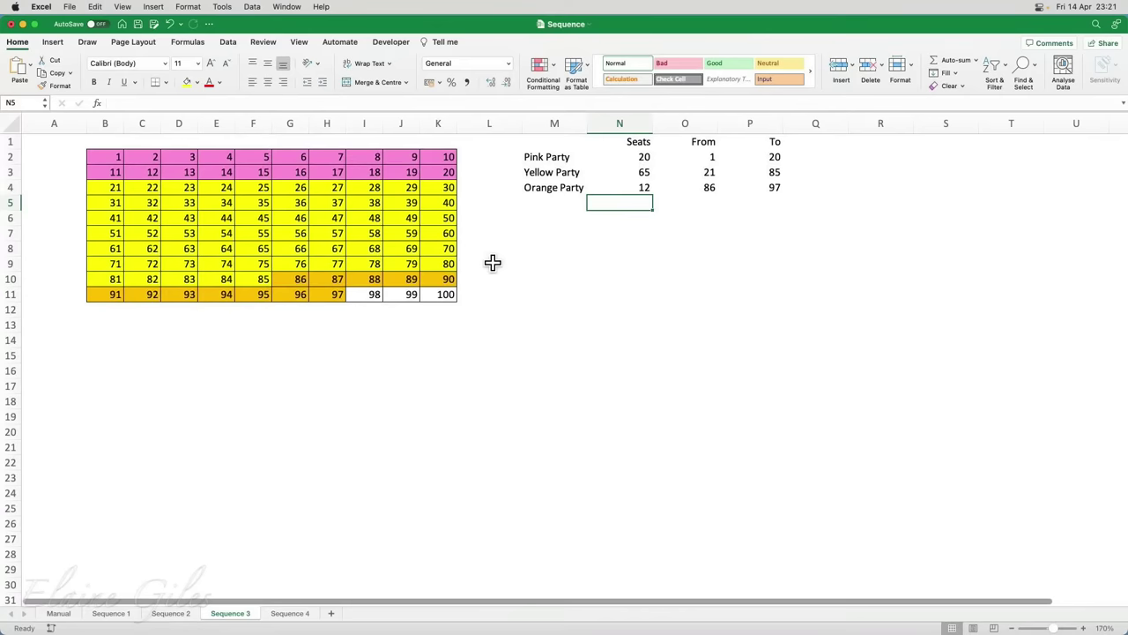
Select the uncoloured cells 98–100, then the whole number grid B2:K11
click(370, 294)
drag(411, 295, 428, 294)
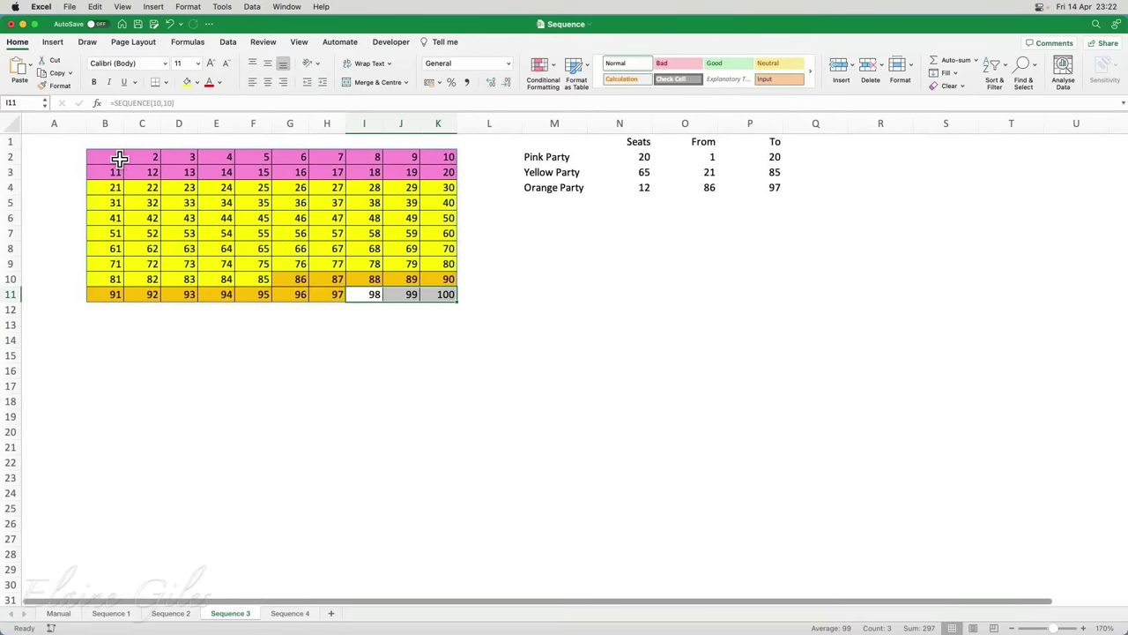
drag(120, 157, 444, 297)
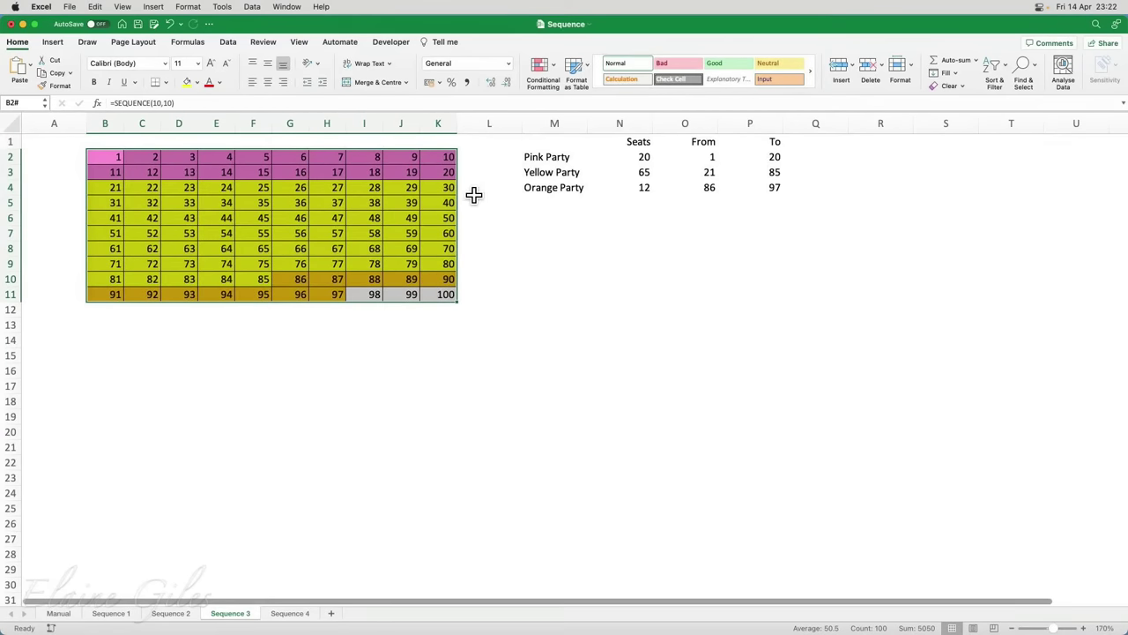
Apply the custom number format ;;; to the grid, hiding the numbers and leaving only the colour bands
click(508, 67)
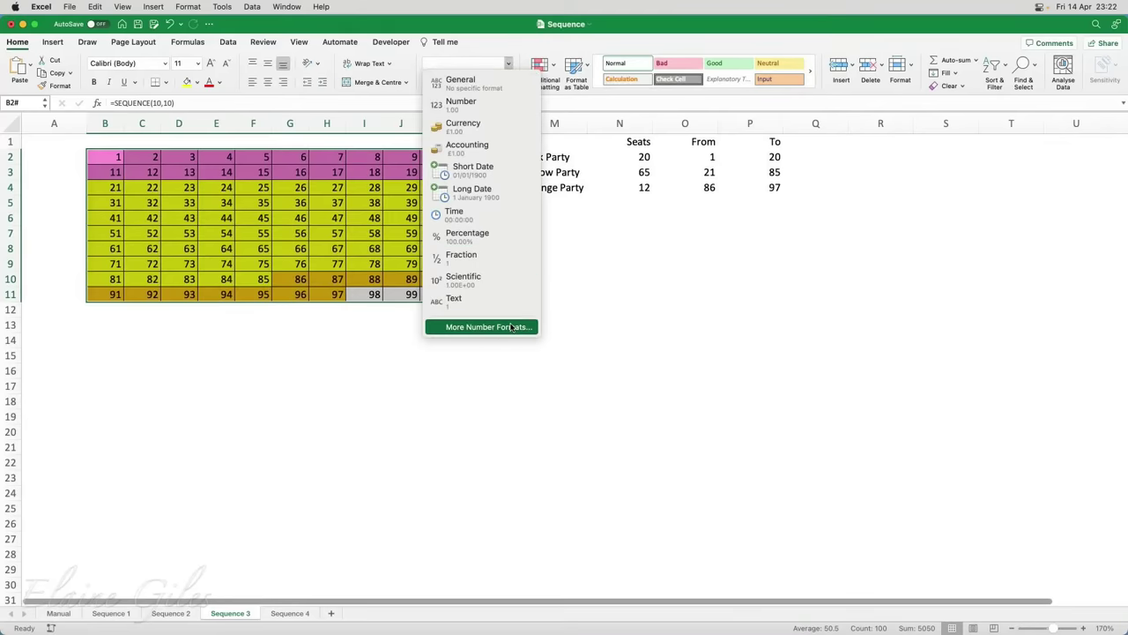
click(512, 327)
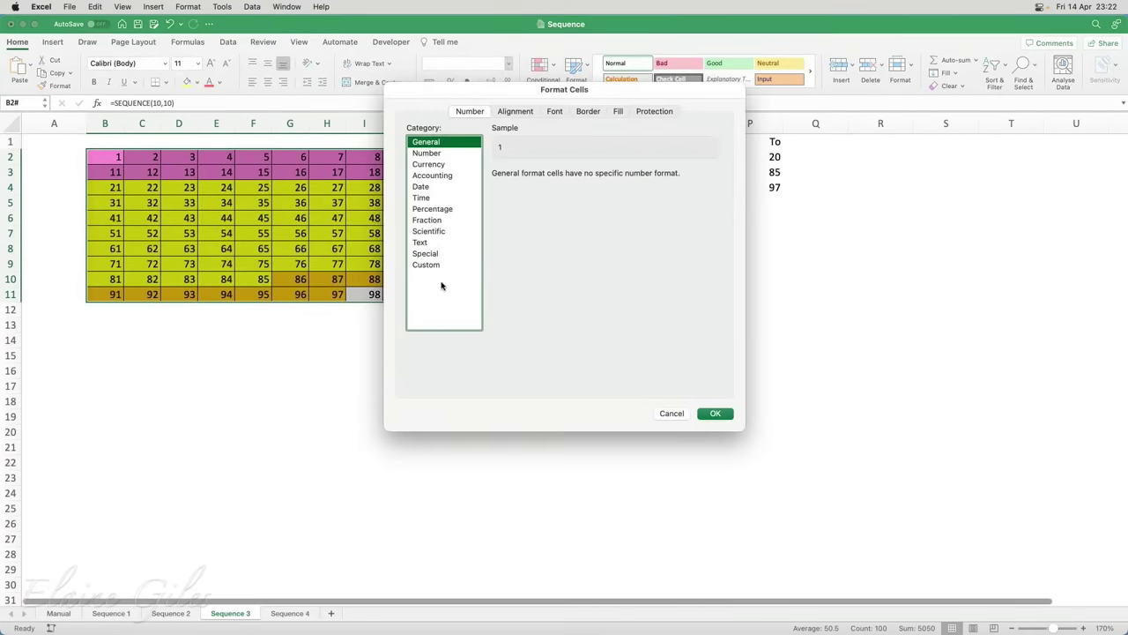
click(430, 266)
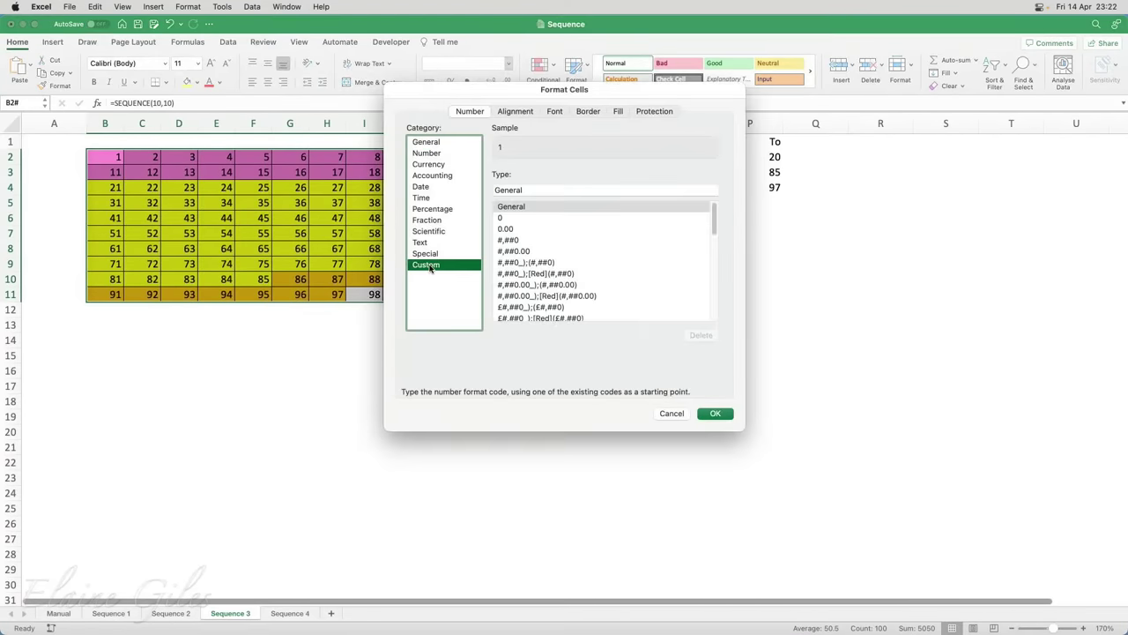
double_click(527, 193)
text(;;;)
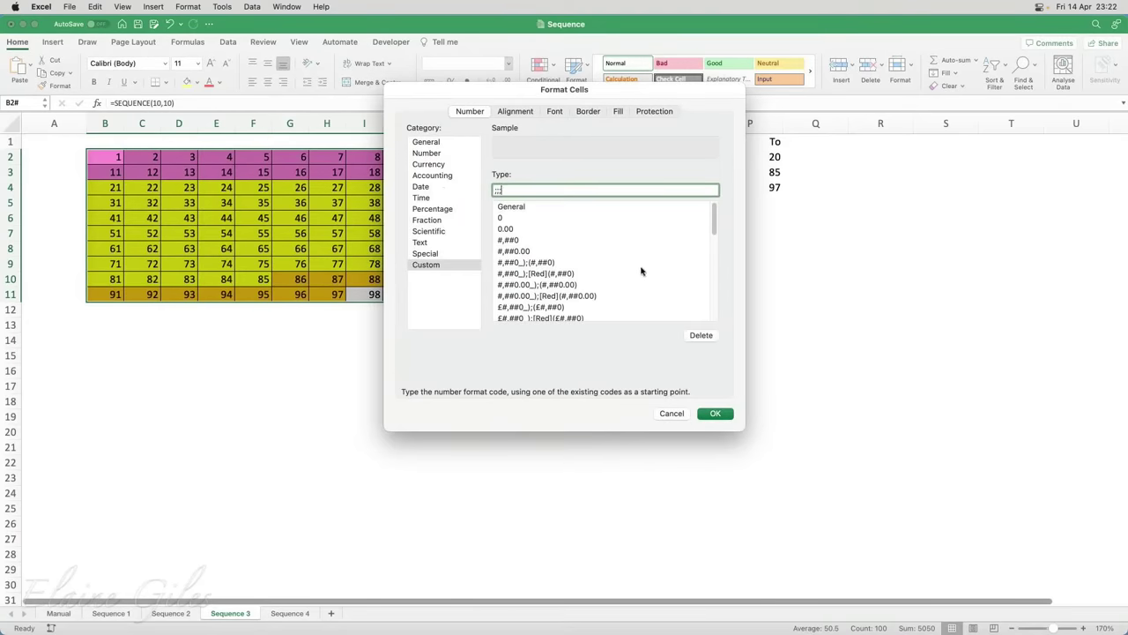
click(716, 416)
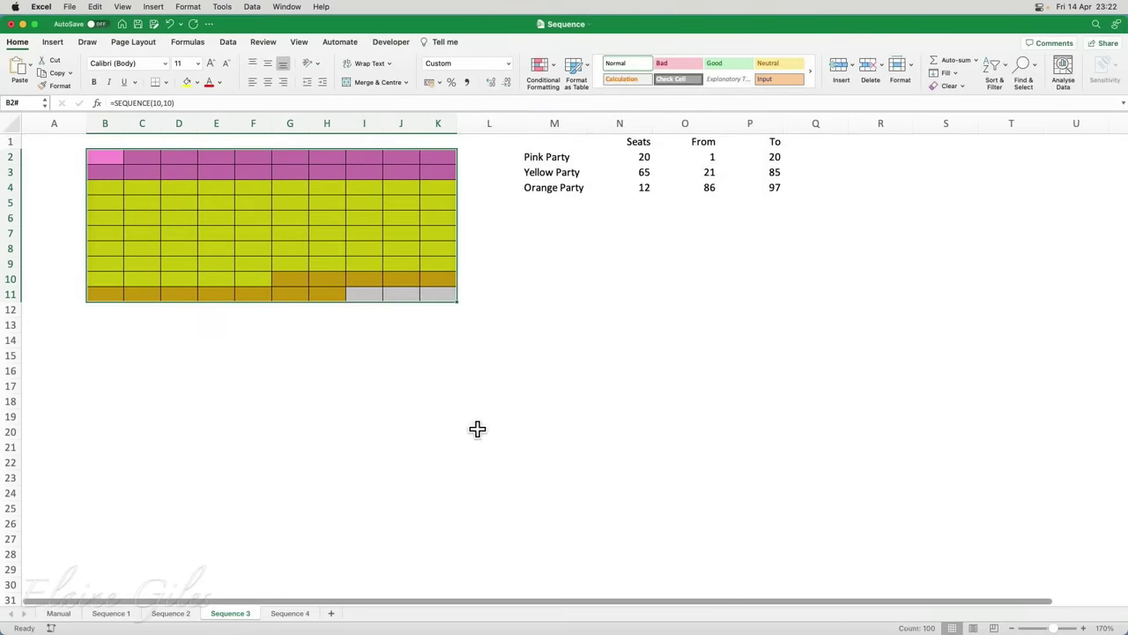
click(477, 429)
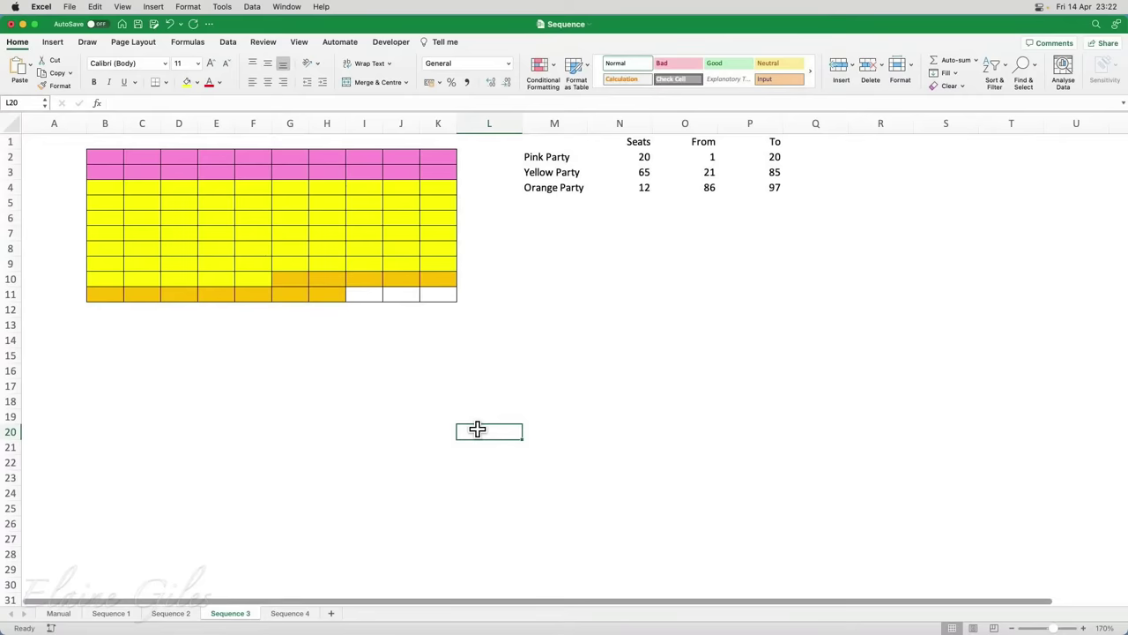
On the Sequence 4 sheet, enter =SEQUENCE(8,12) in A1
click(296, 613)
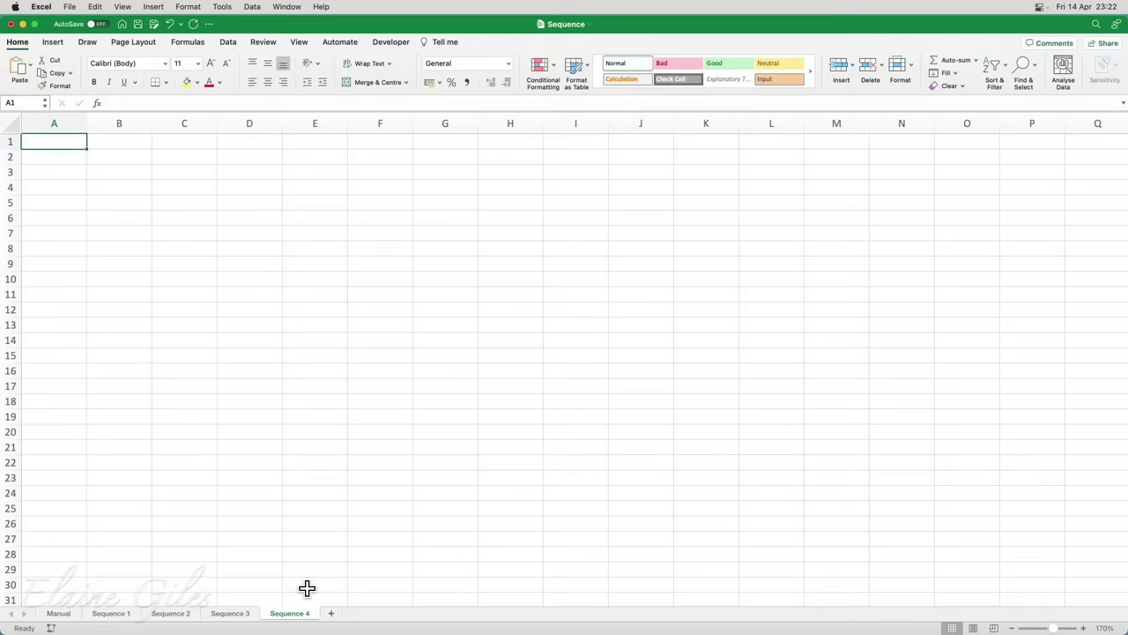
key(Down)
key(Right)
key(Up)
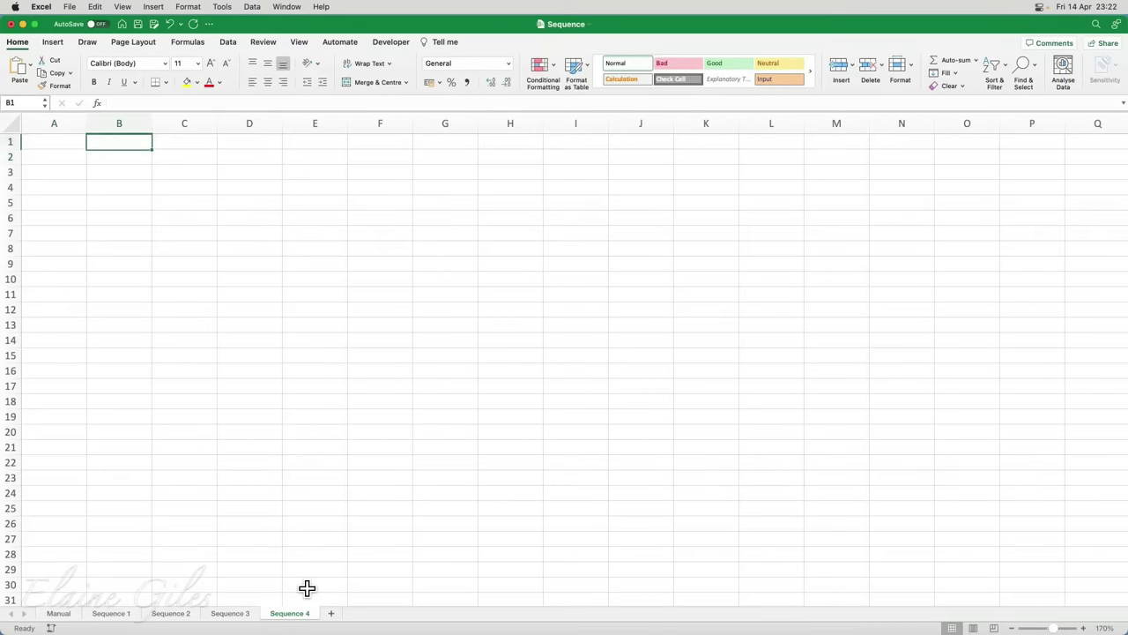
key(Left)
text(=se)
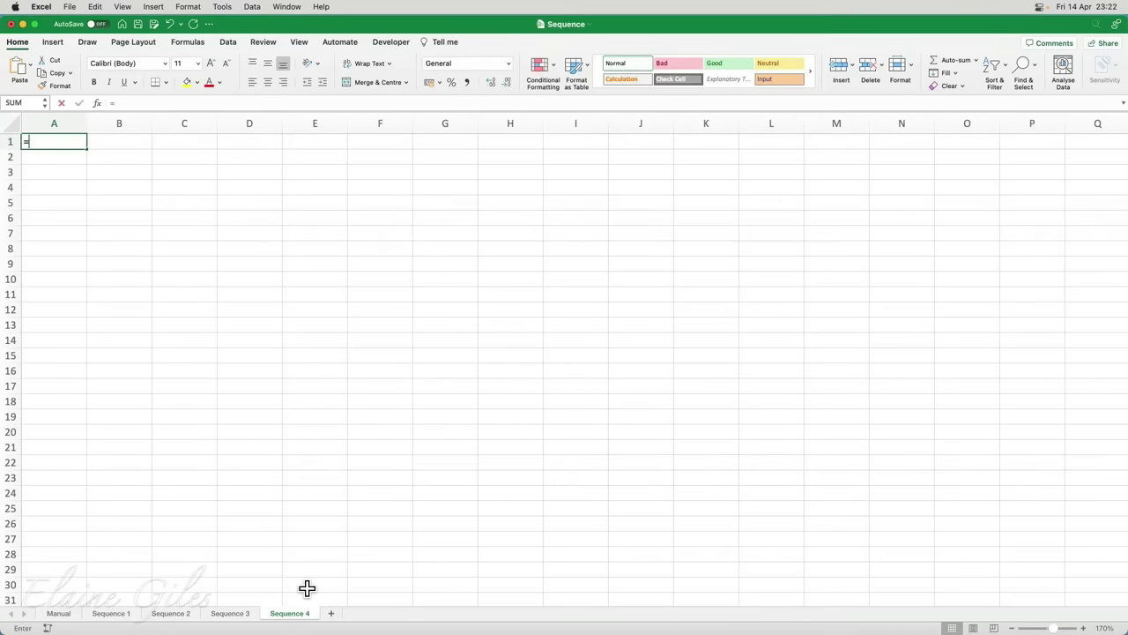
key(Down)
key(Down)
key(Down)
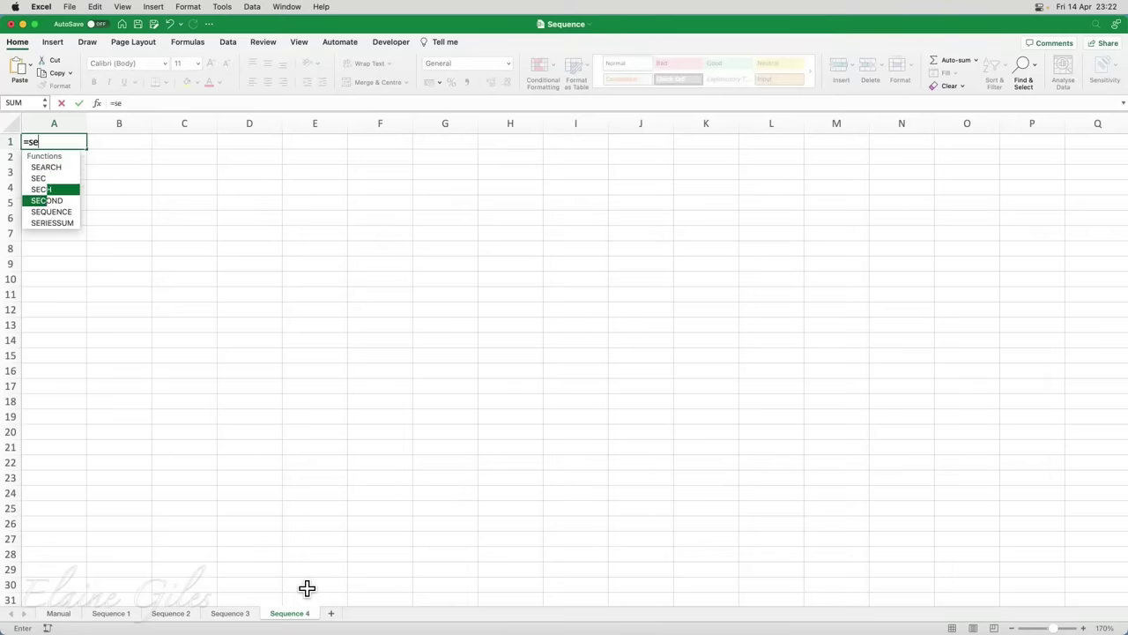
key(Down)
key(Tab)
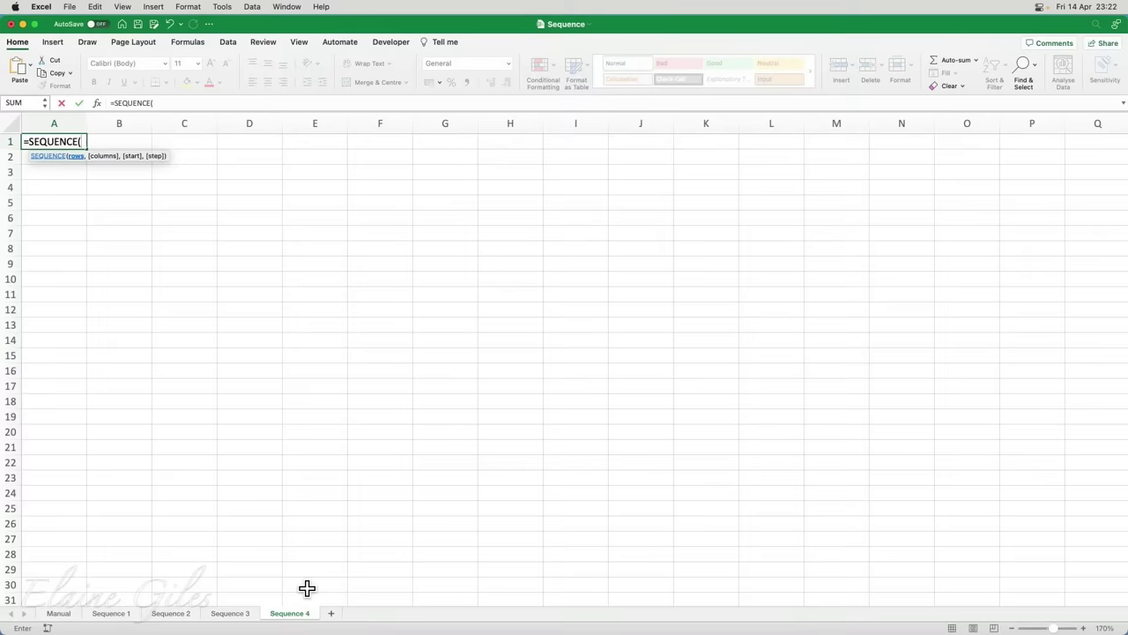
text(8,12)
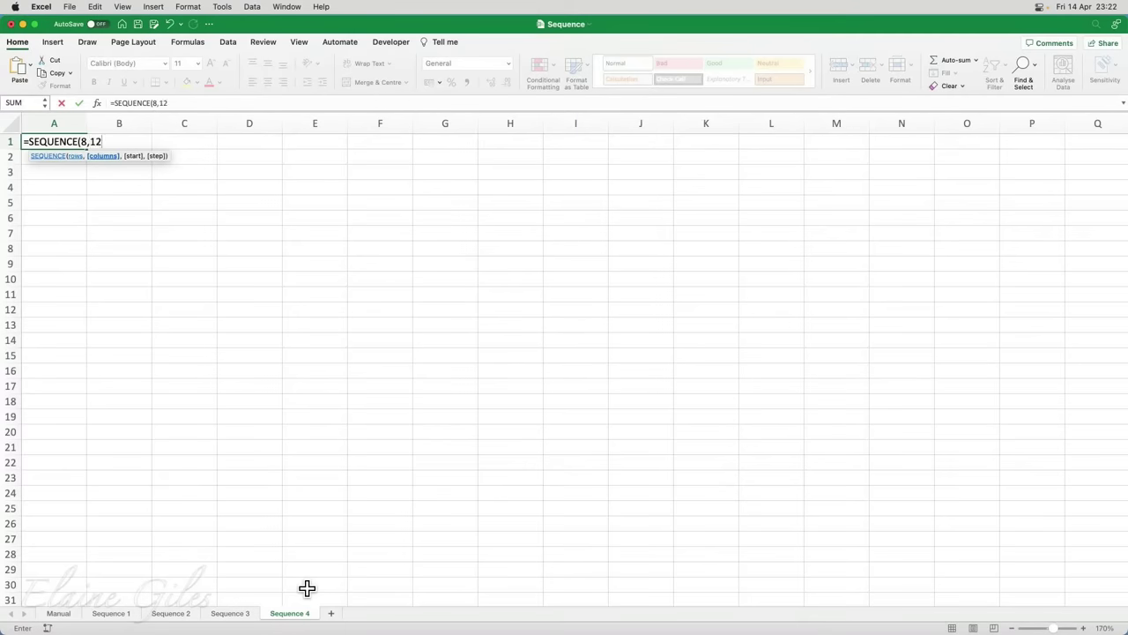
text())
key(Return)
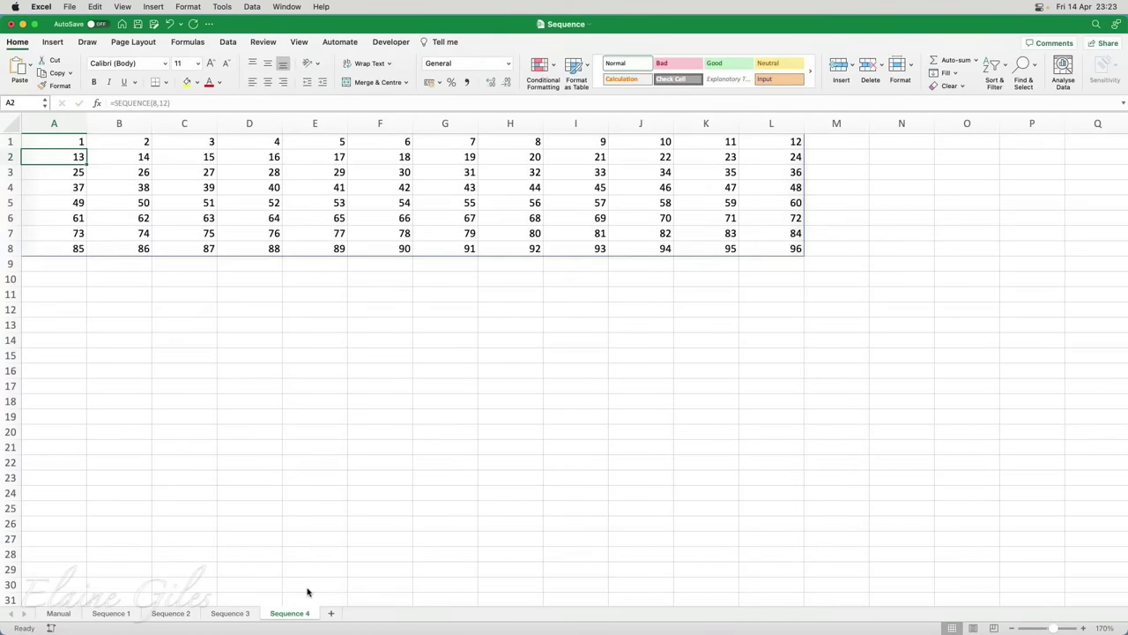
Change the A1 formula to SEQUENCE(12,8), then to SEQUENCE(24,4)
key(Up)
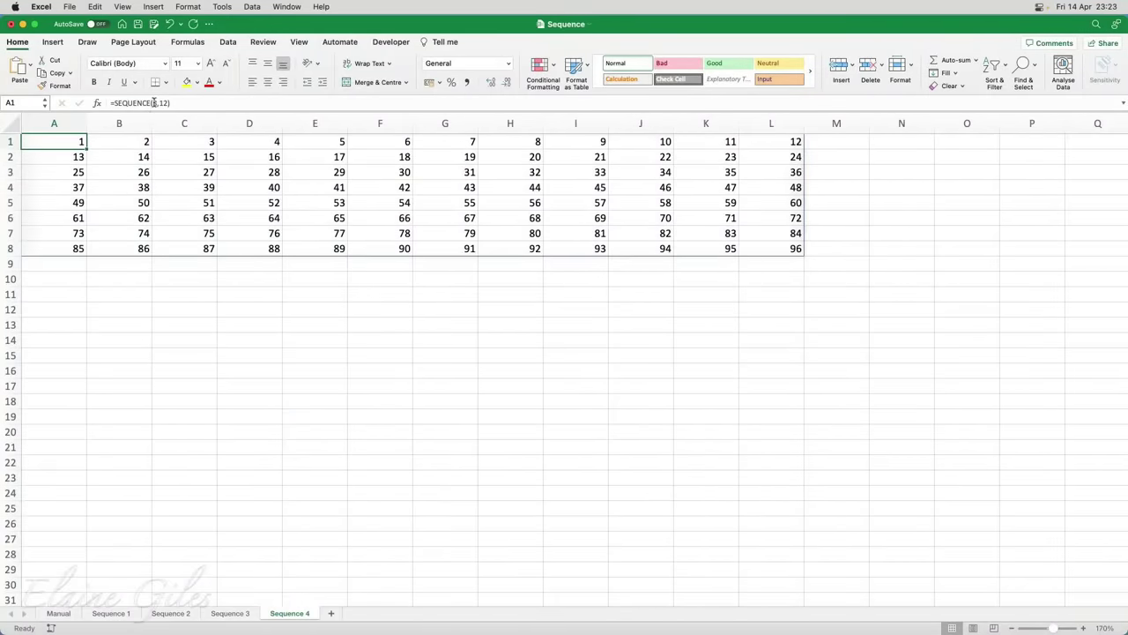
drag(154, 103, 168, 103)
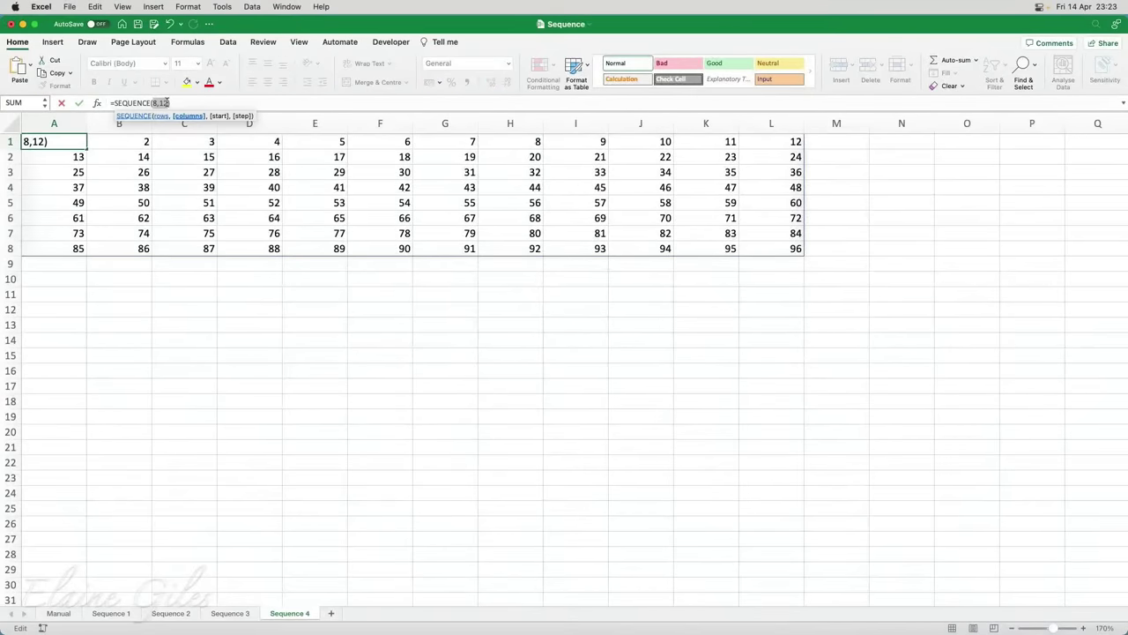
text(12,8)
key(Return)
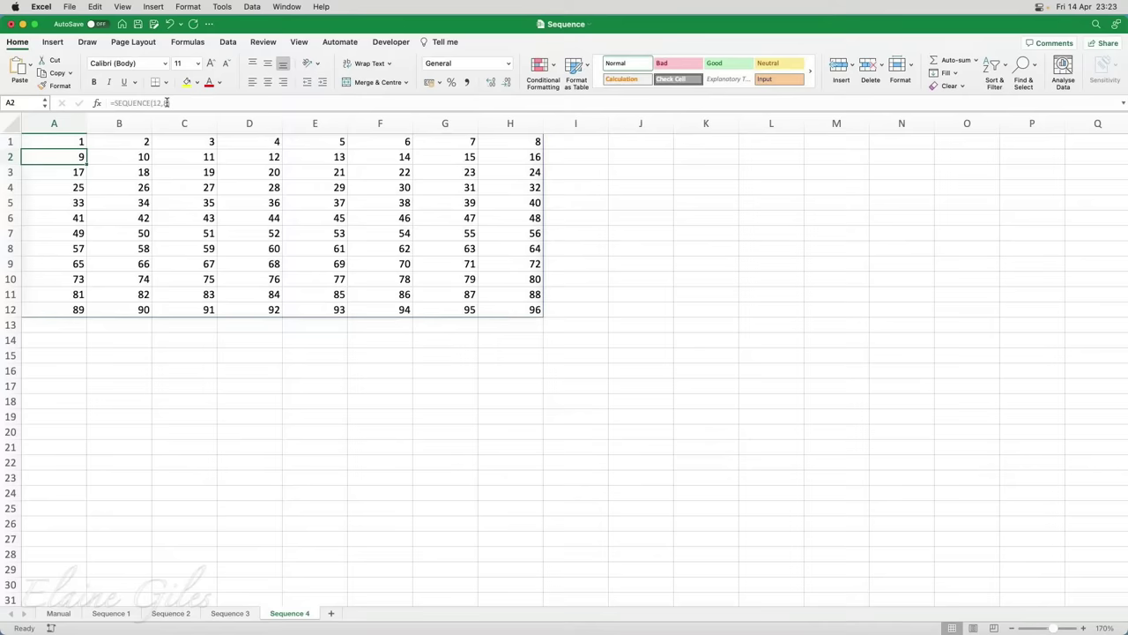
key(Up)
click(152, 103)
drag(153, 103, 167, 103)
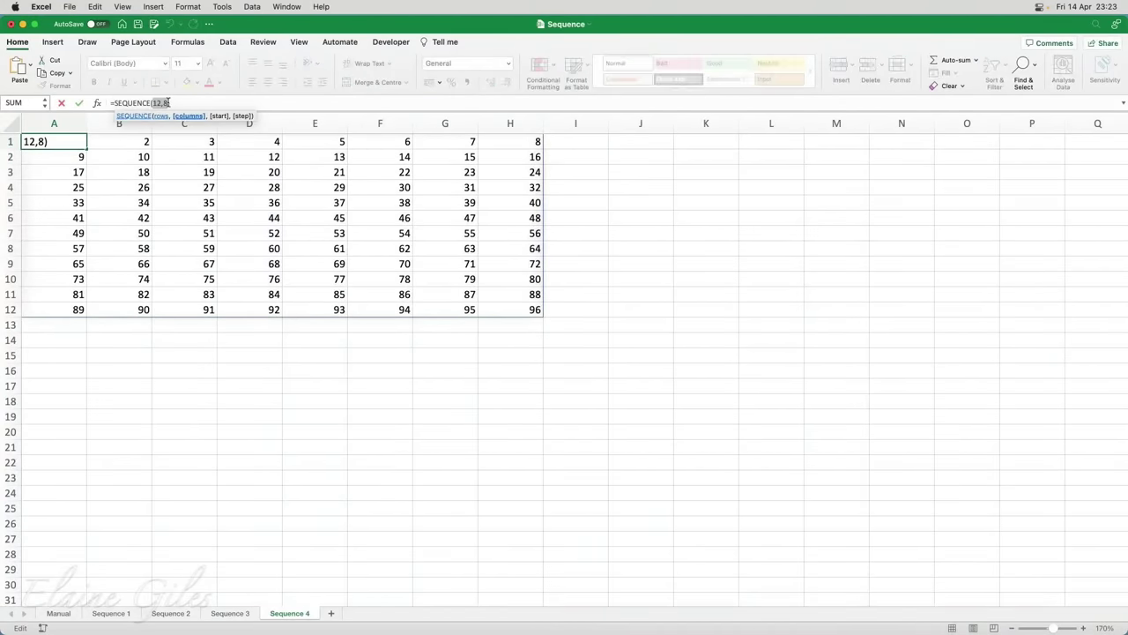
text(24,4)
key(Return)
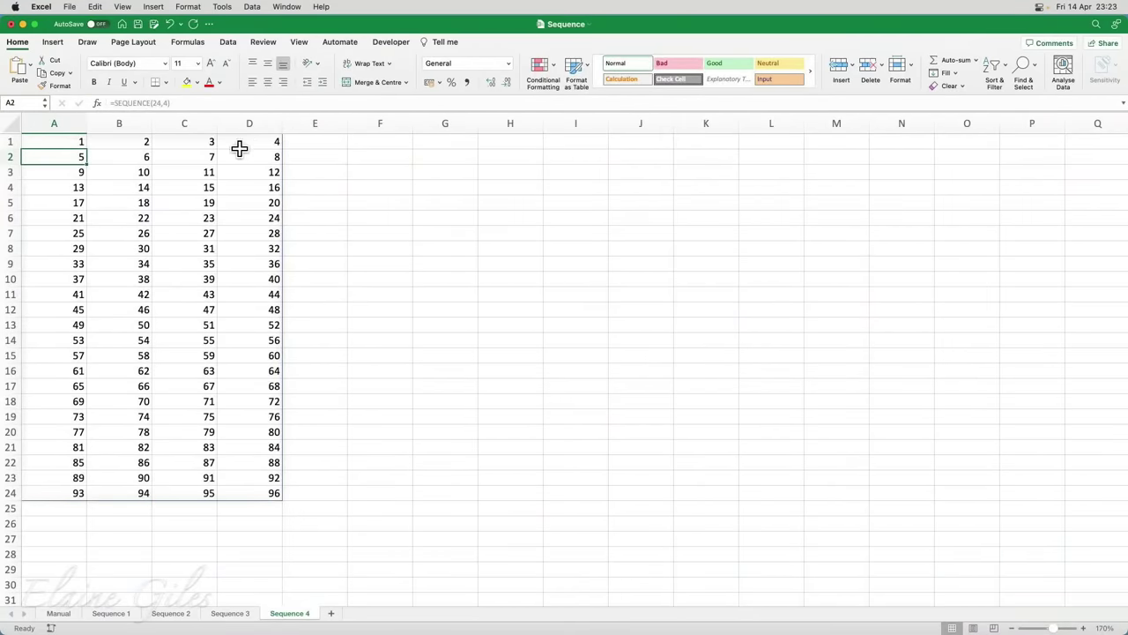
drag(58, 144, 250, 149)
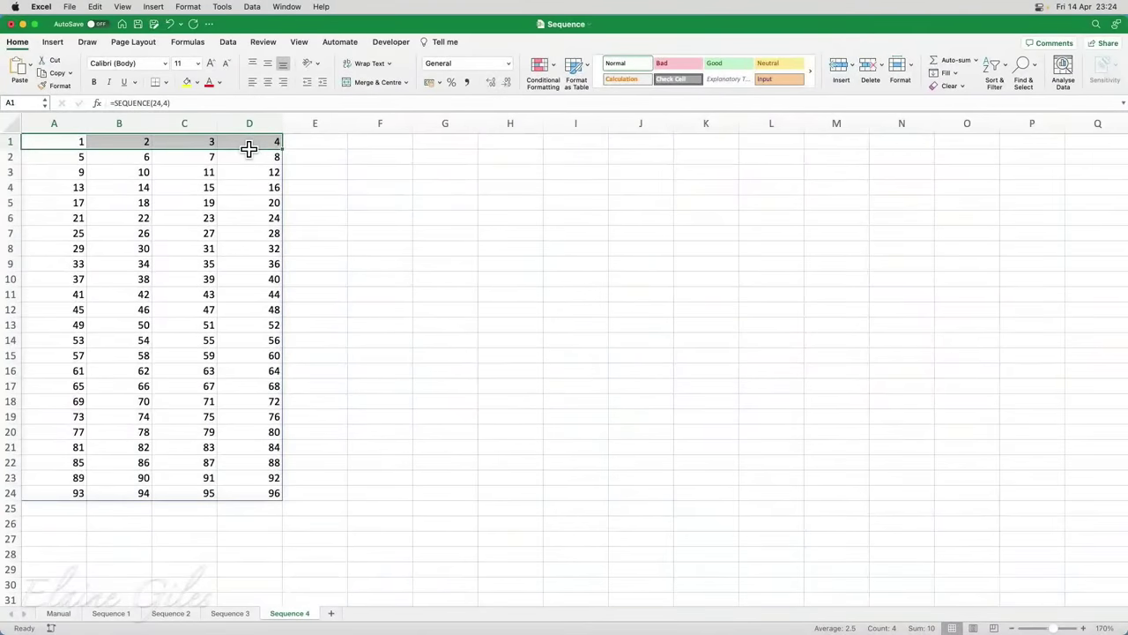
click(392, 143)
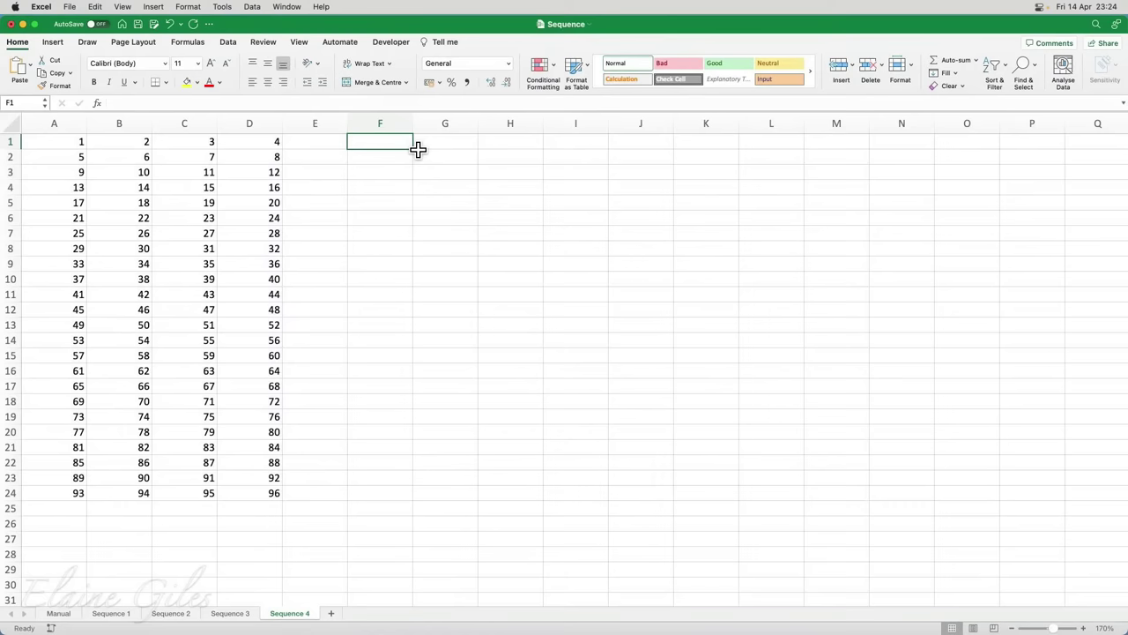
text(=se)
key(Down)
key(Down)
key(Down)
key(Down)
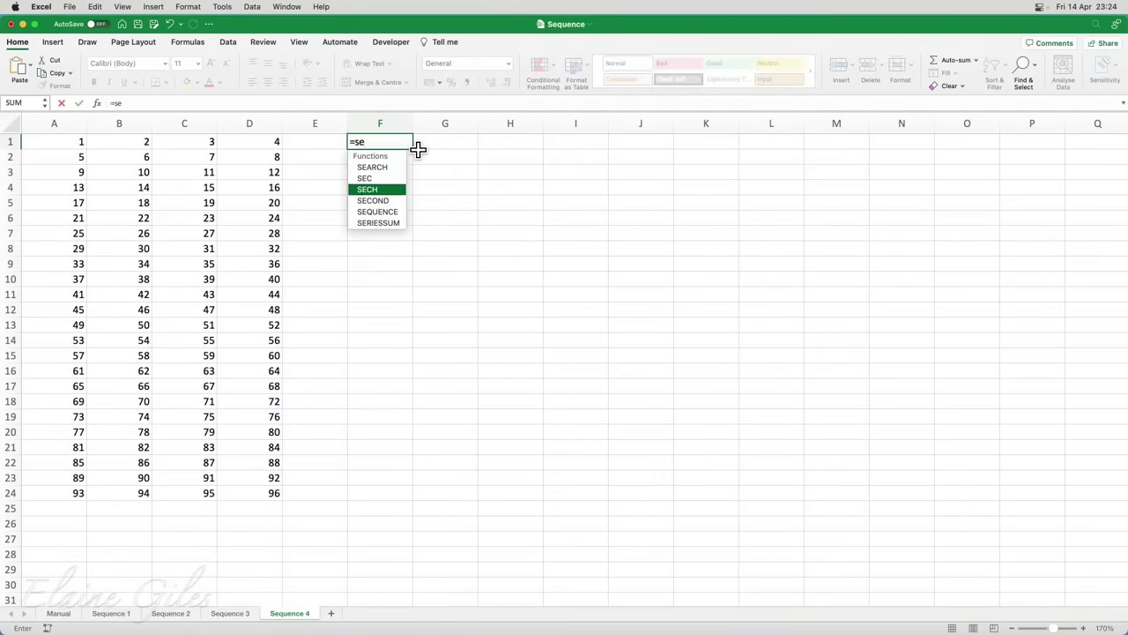
key(Tab)
text(10)
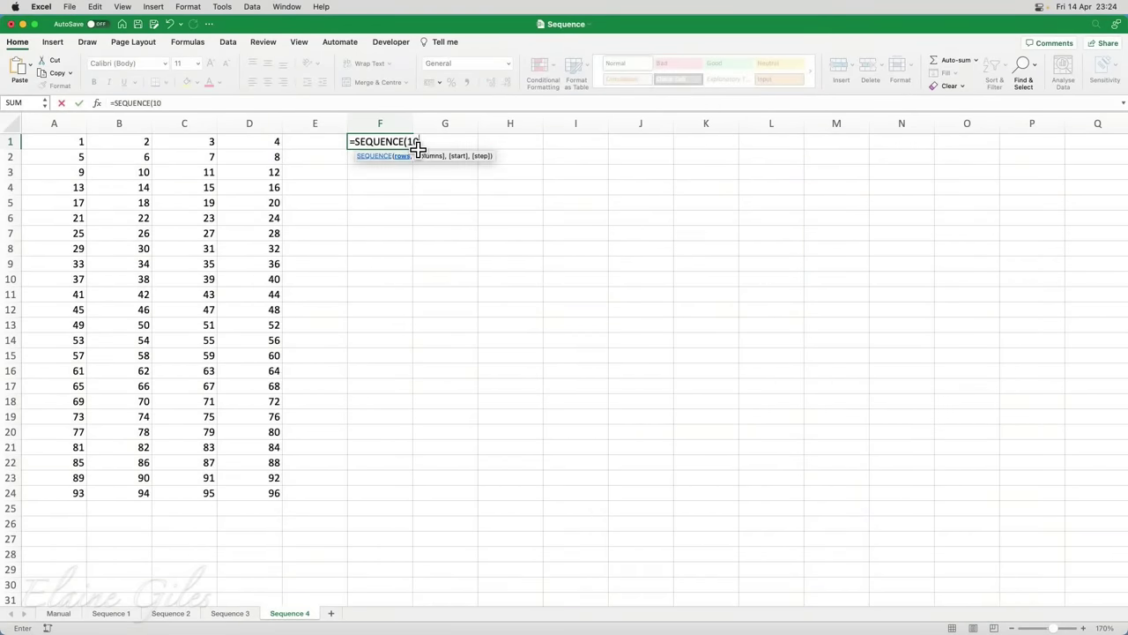
text(,10))
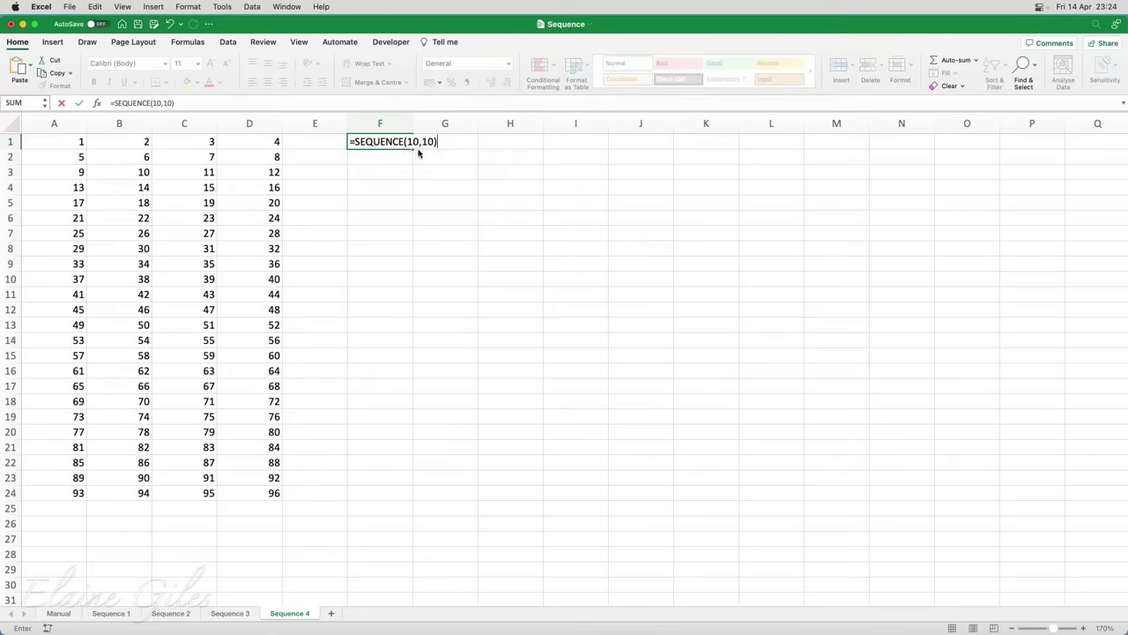
key(Return)
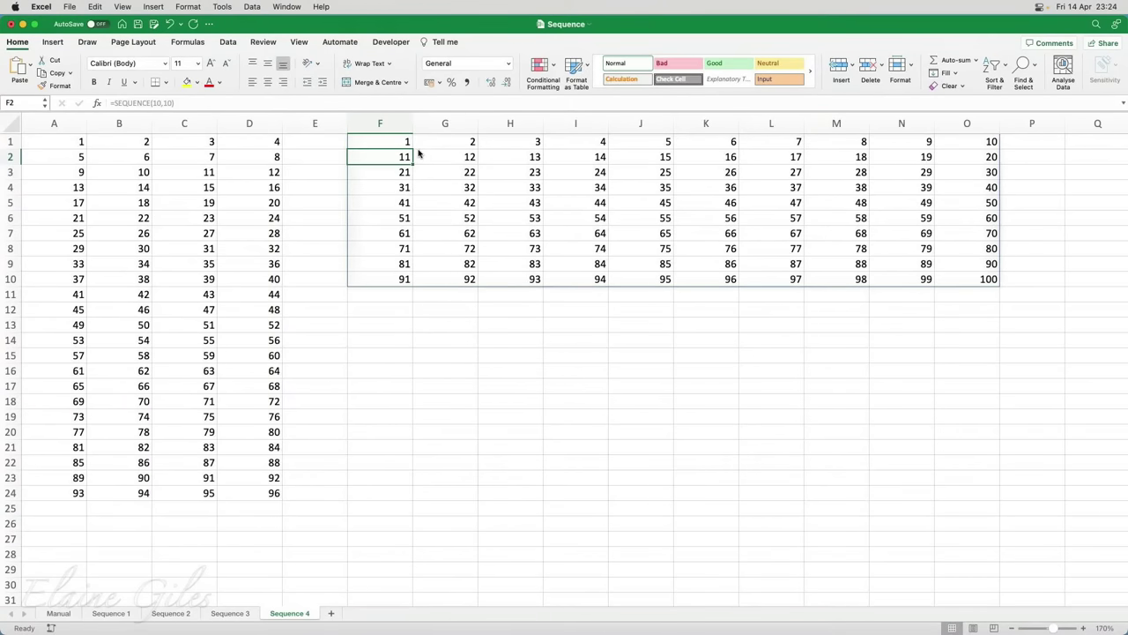
click(397, 143)
key(Delete)
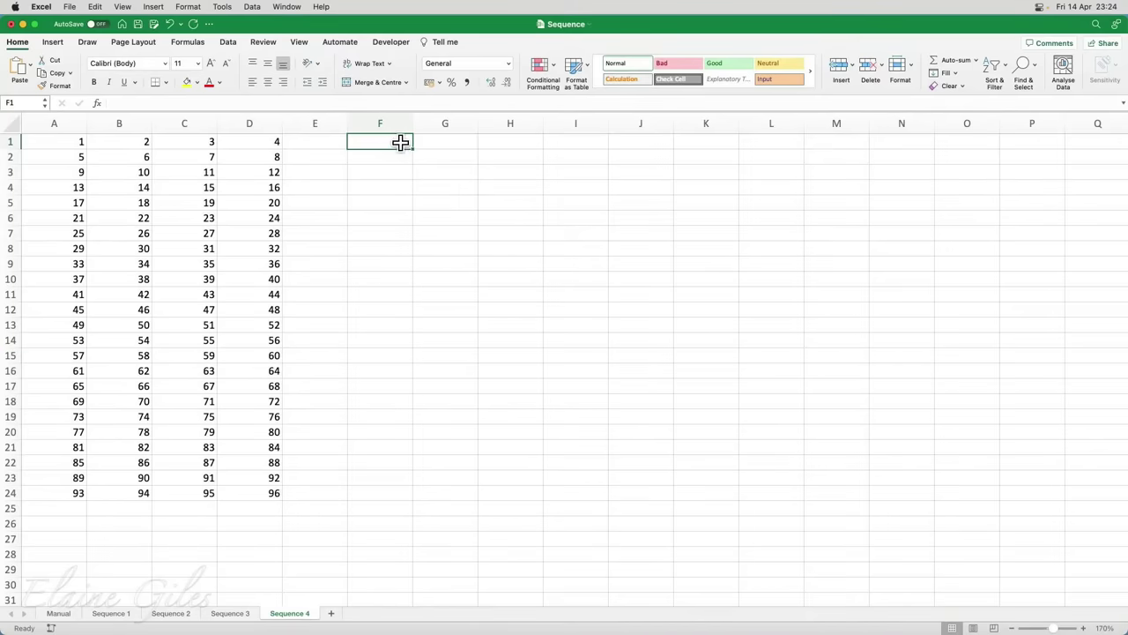
Enter =WRAPCOLS(SEQUENCE(97),10,"") in F1, wrapping 1–97 into ten-row columns
drag(393, 141, 393, 406)
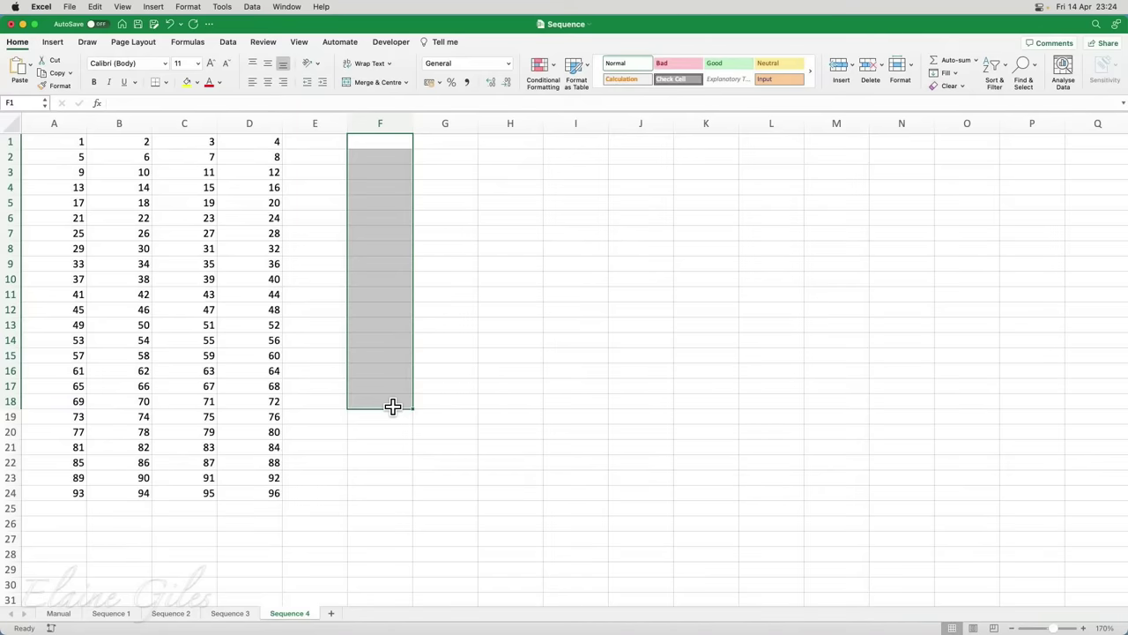
drag(393, 406, 599, 320)
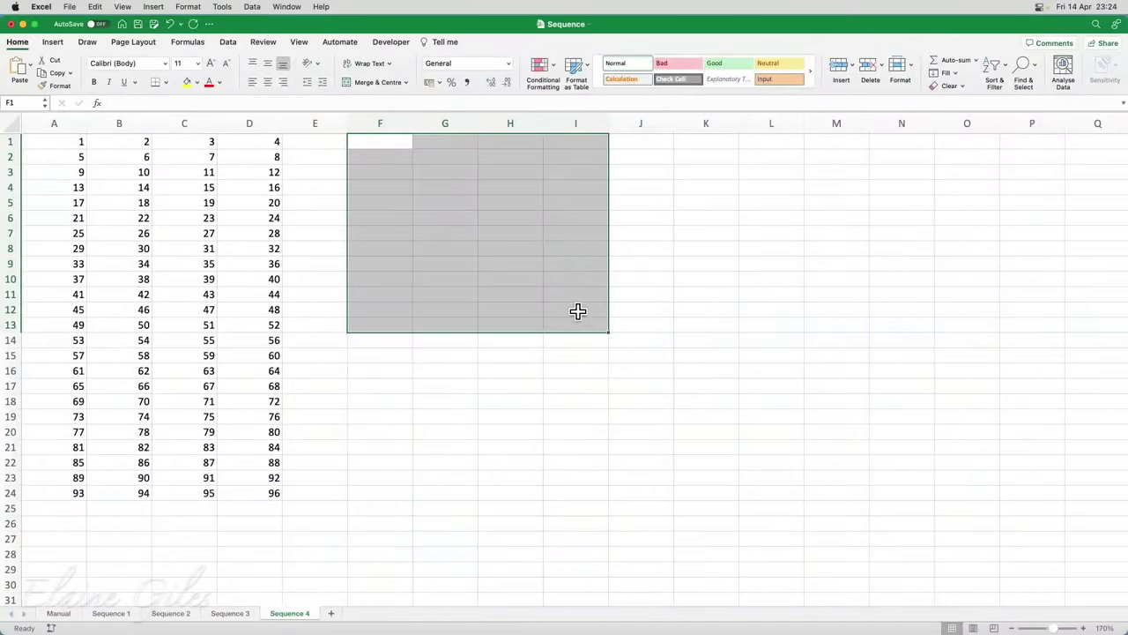
click(388, 138)
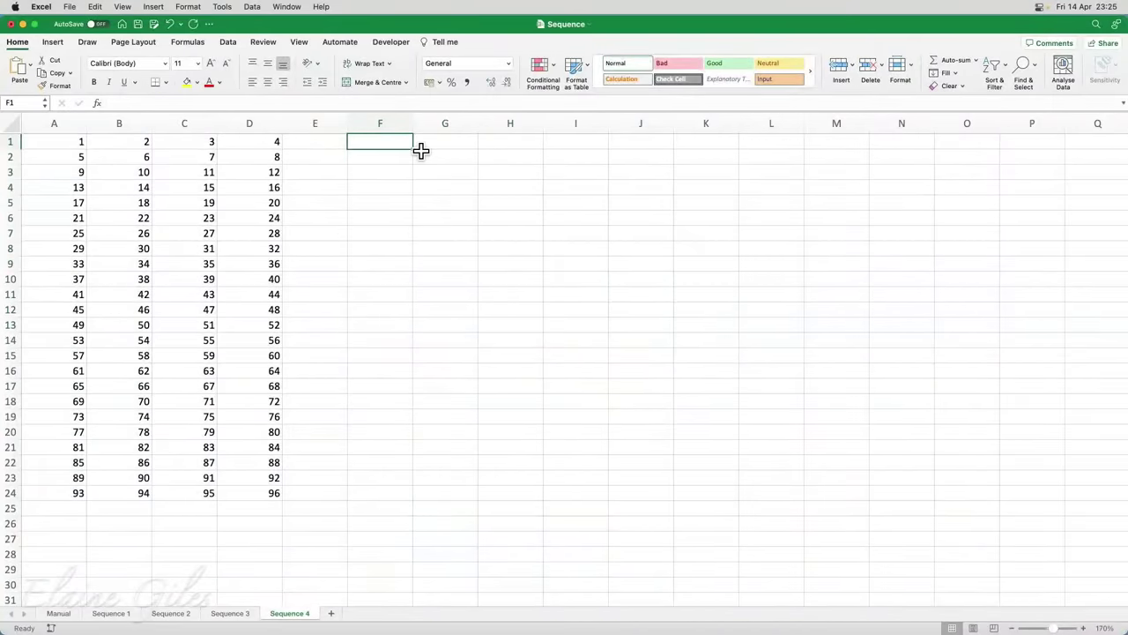
text(=wra)
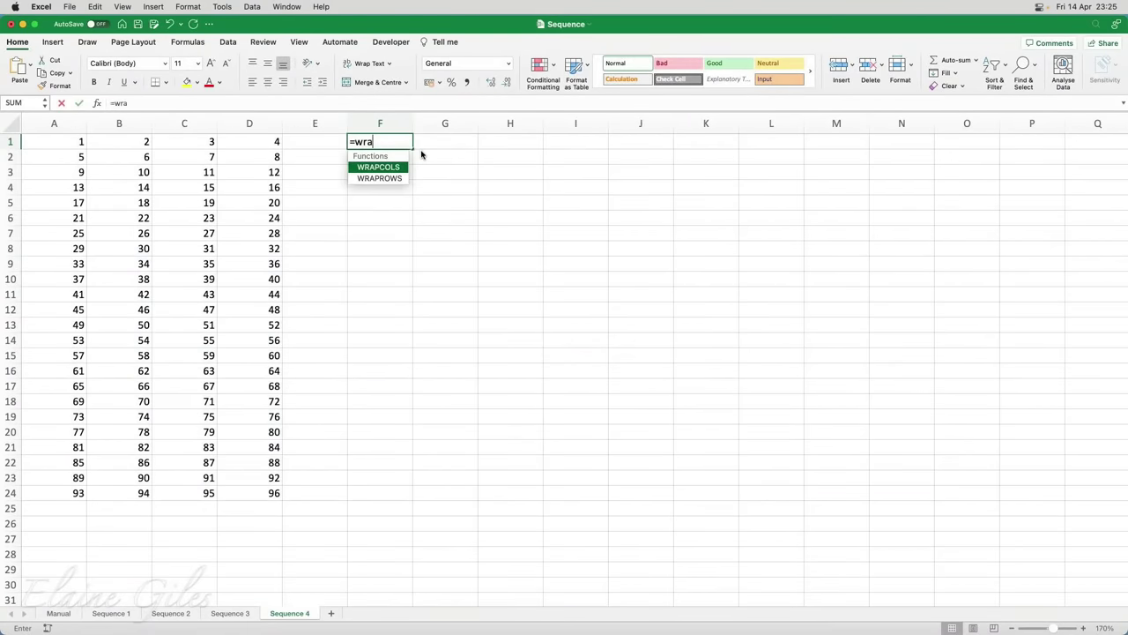
text(pcol)
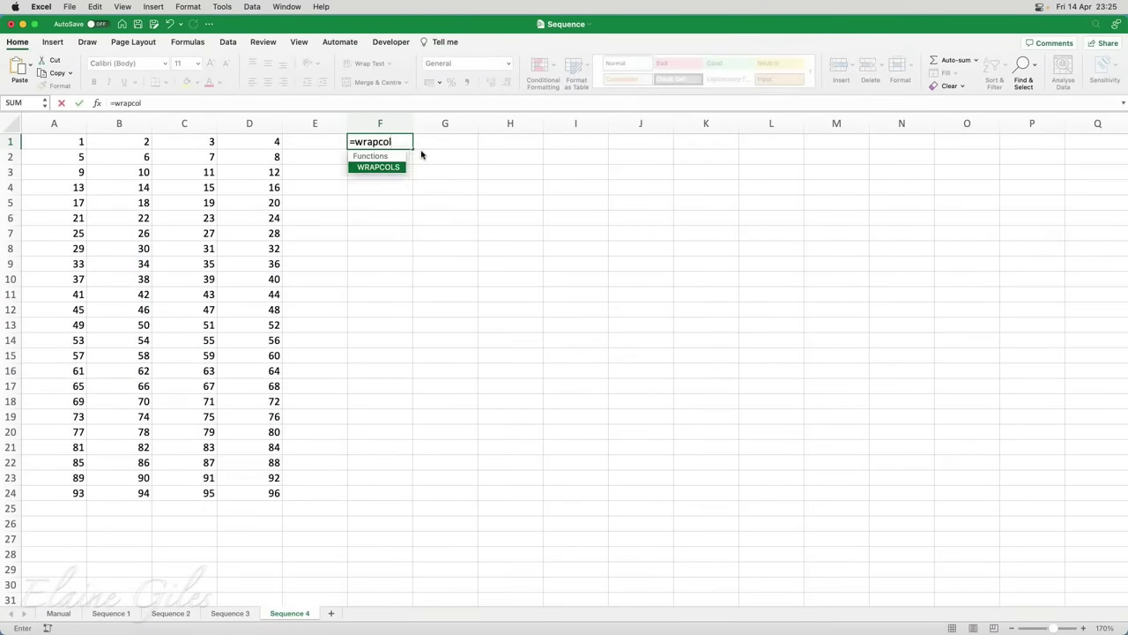
key(Tab)
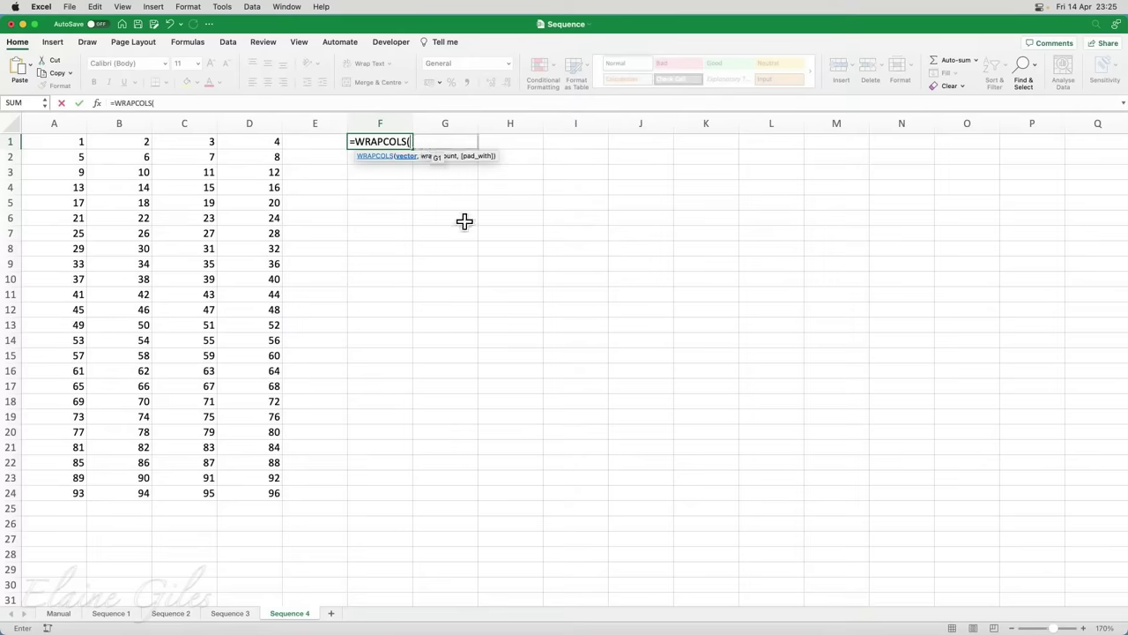
text(Sequ)
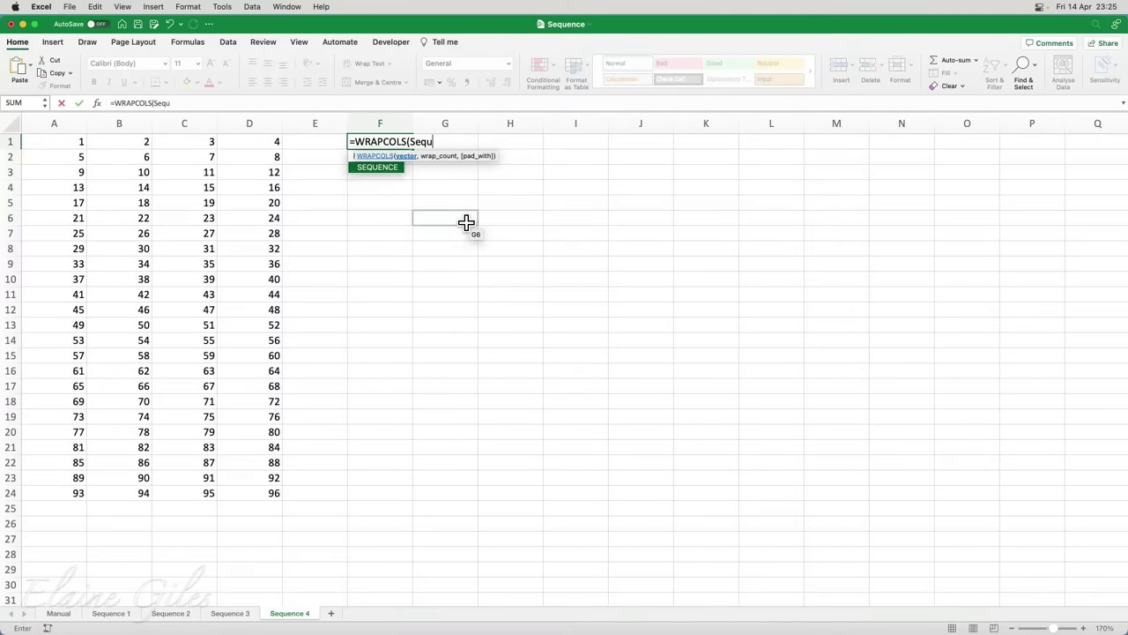
key(Tab)
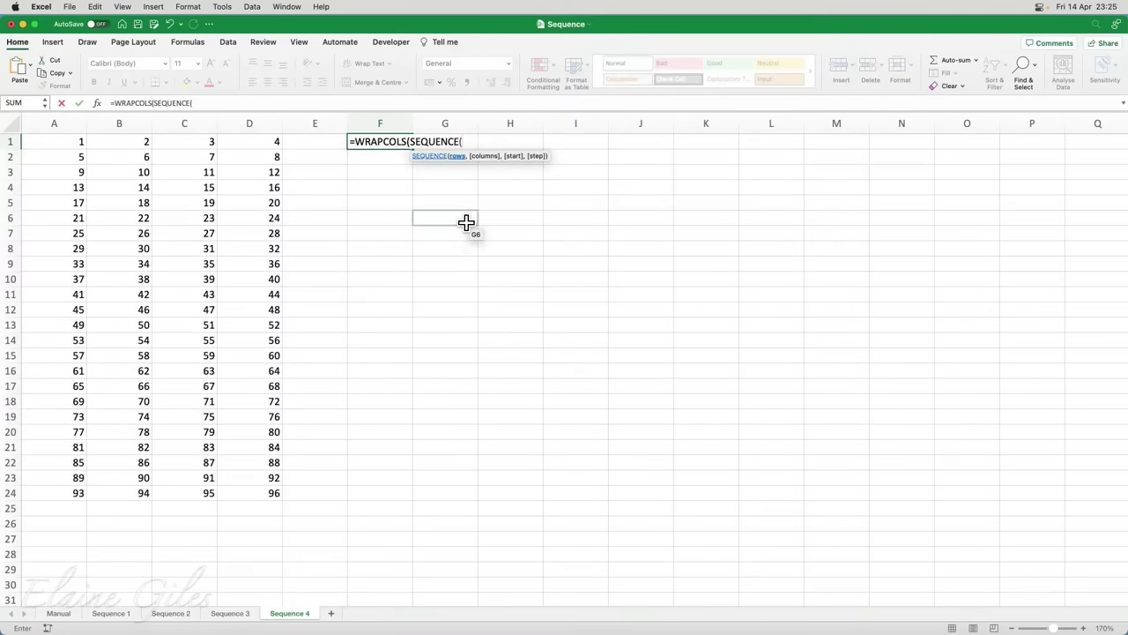
text(97))
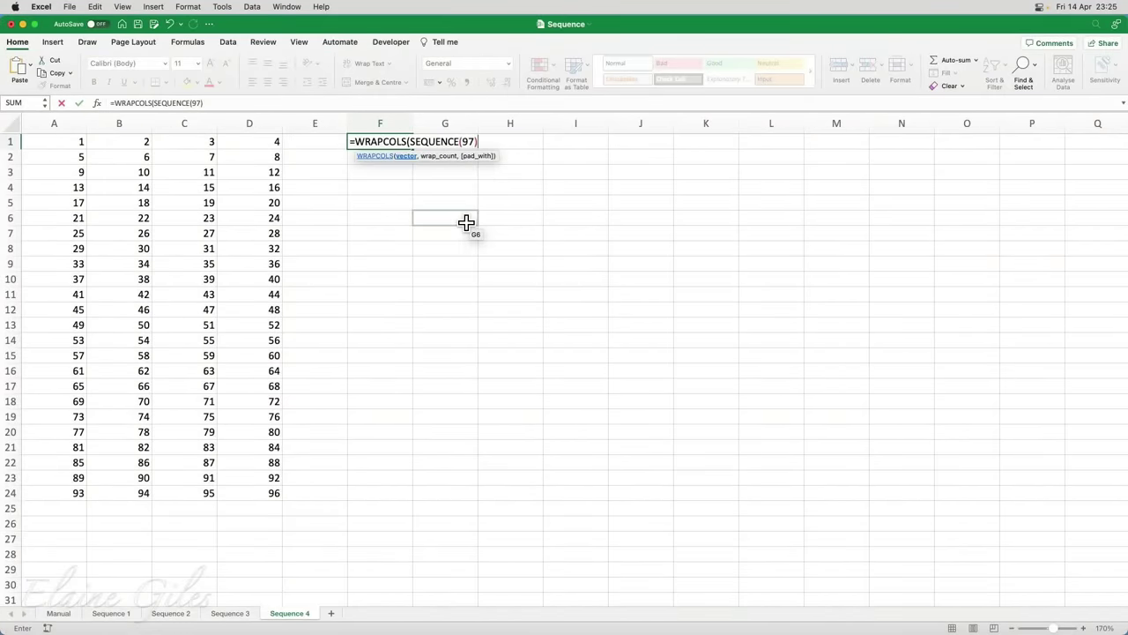
text(,10,)
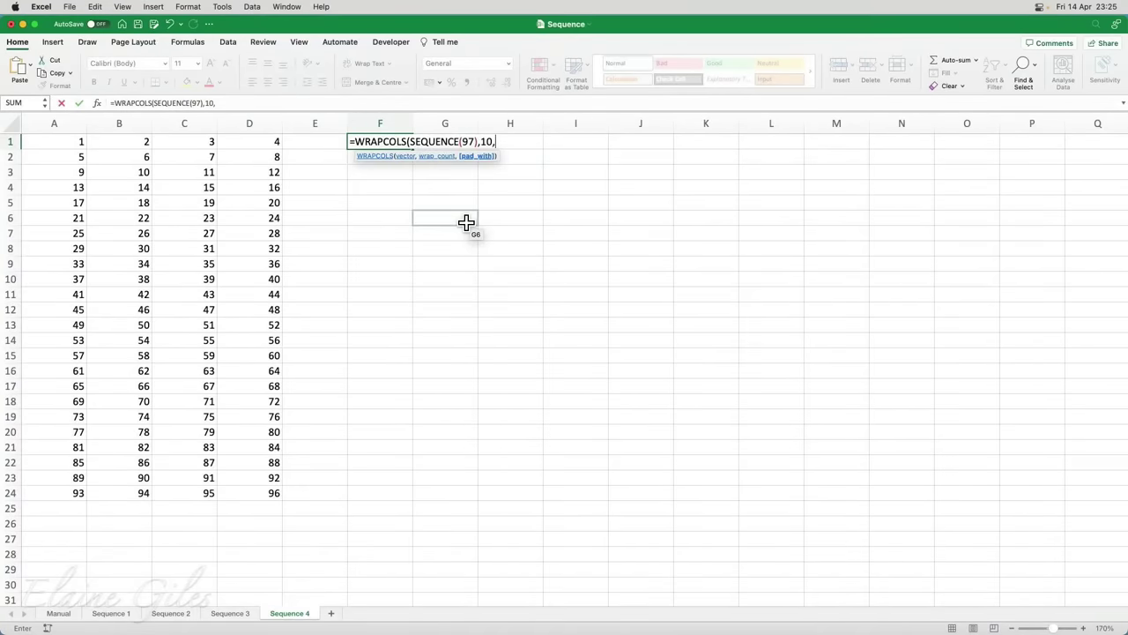
text(""))
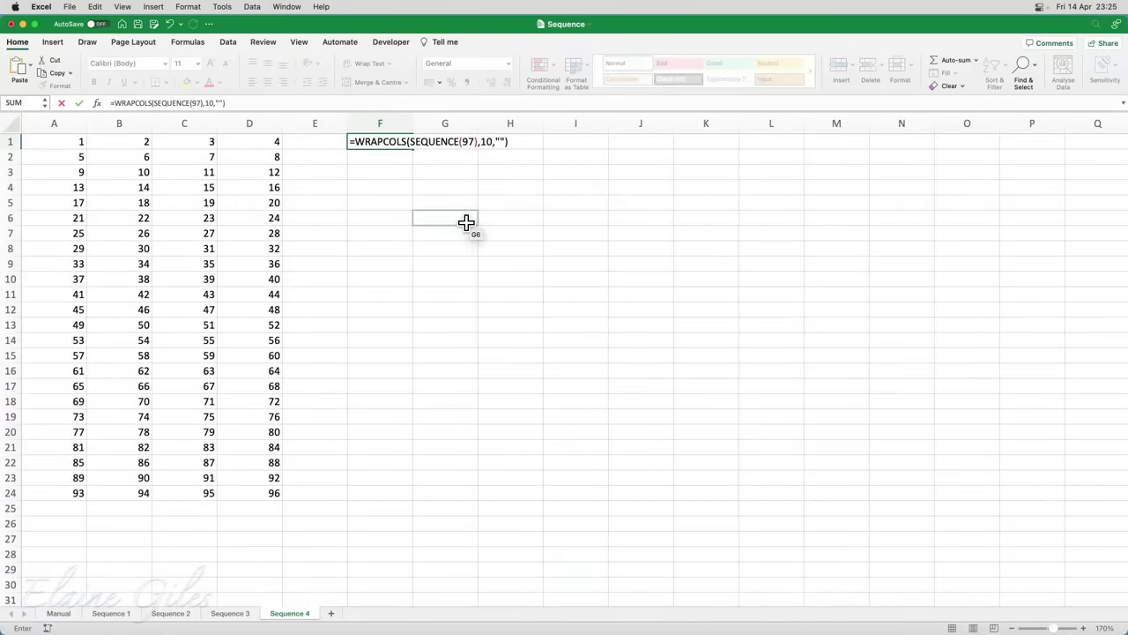
key(Return)
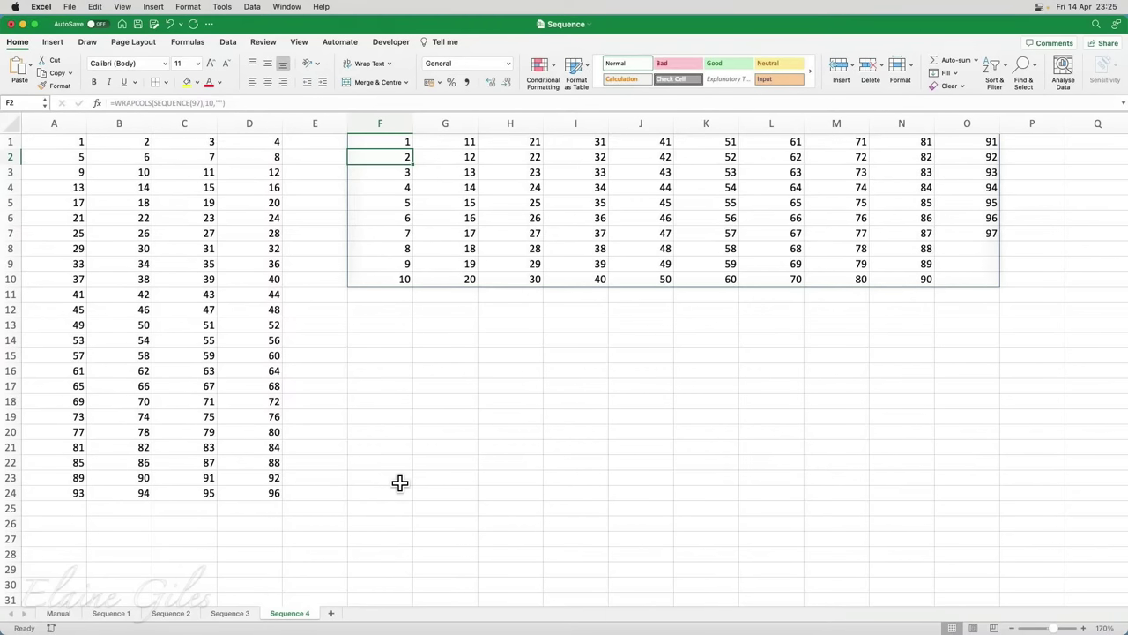
Change WRAPCOLS to WRAPROWS in the F1 formula so 1–97 fill rows of ten
click(372, 138)
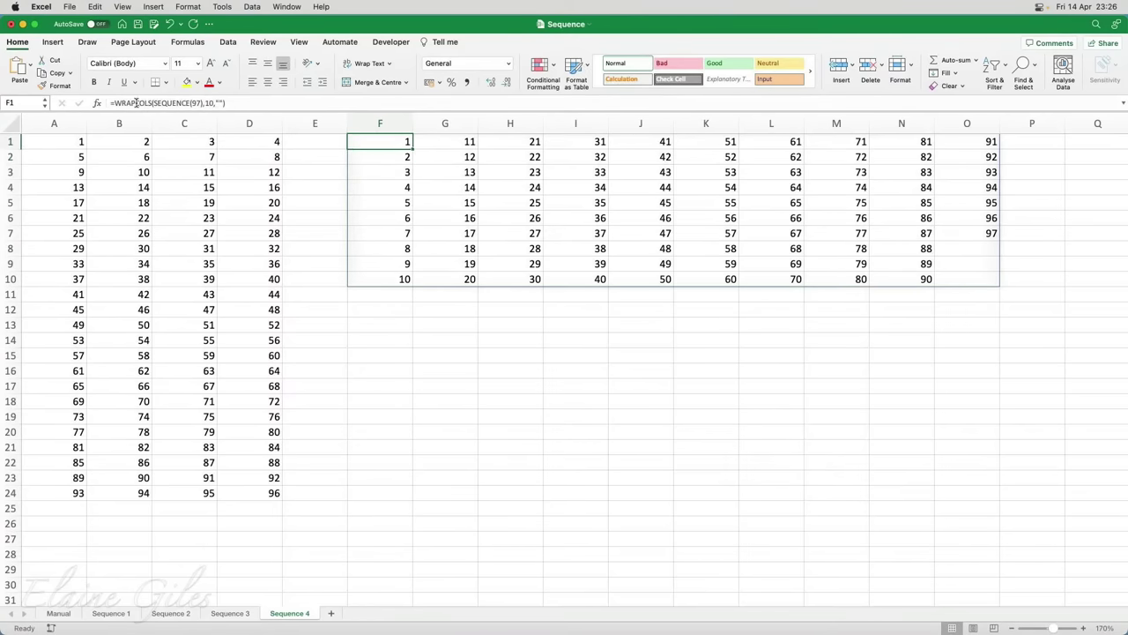
drag(135, 103, 155, 103)
text(r)
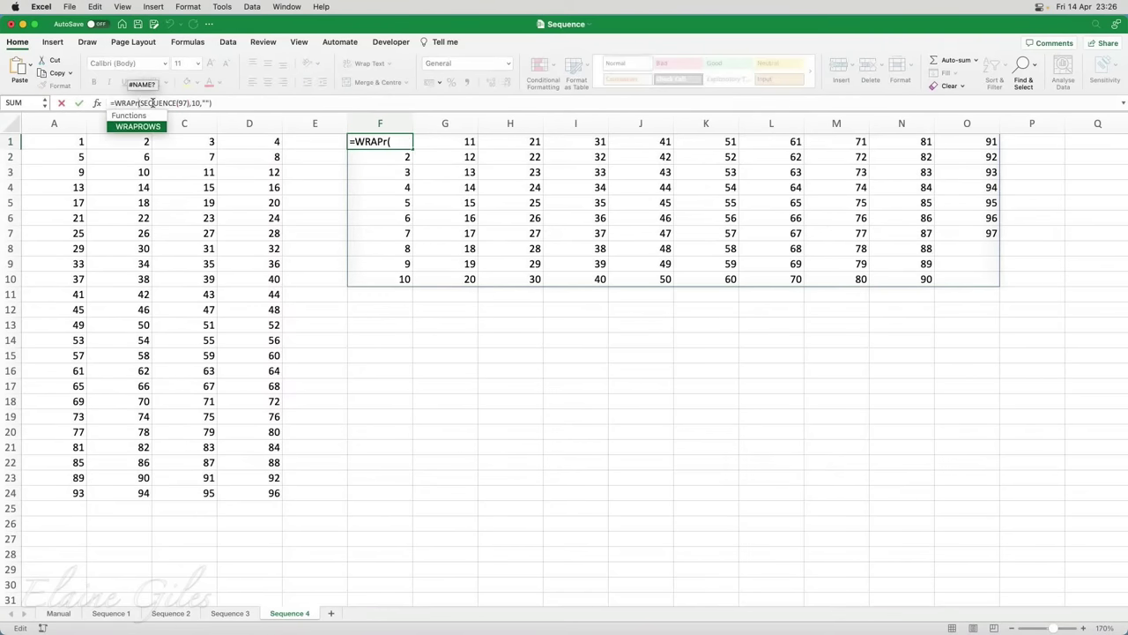
text(ows)
key(Return)
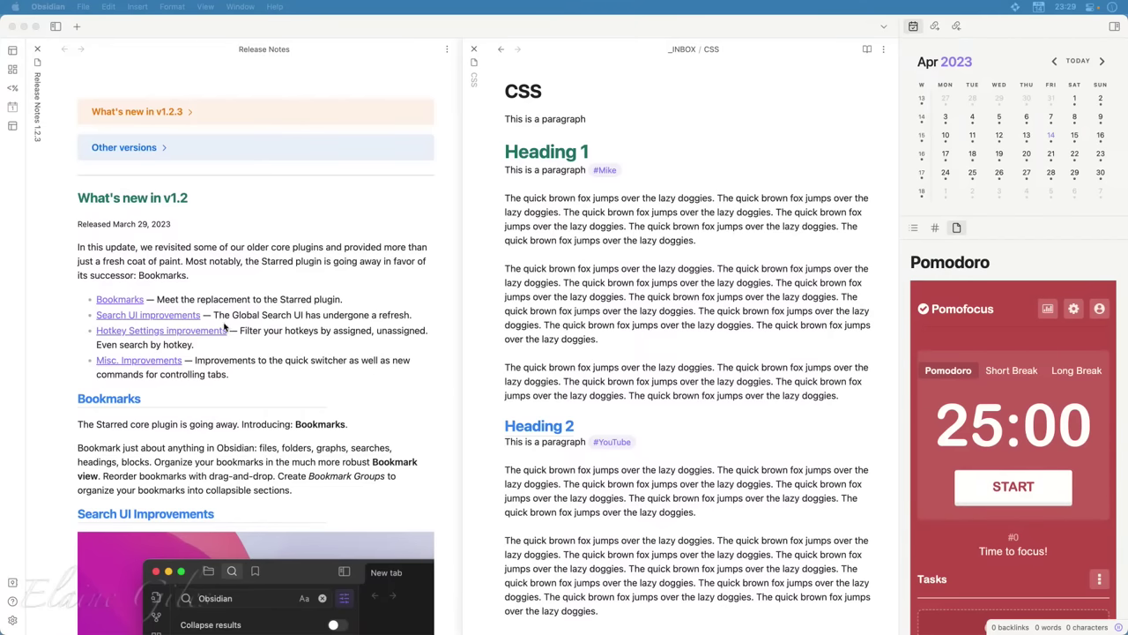
scroll(226, 326, down, 10)
scroll(225, 326, down, 8)
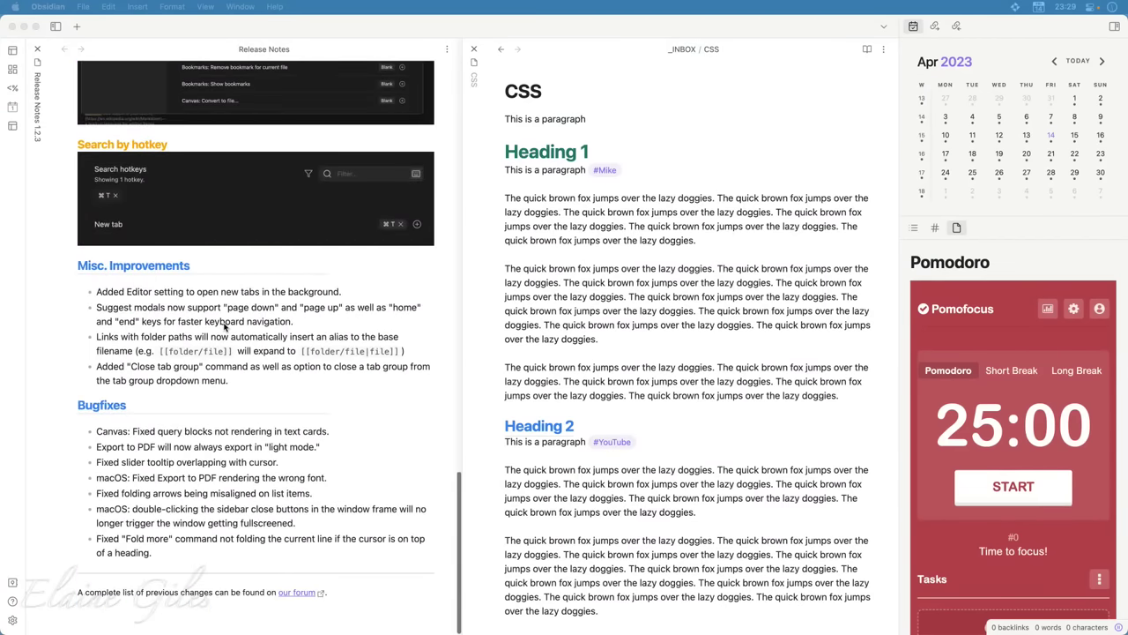
scroll(226, 327, up, 15)
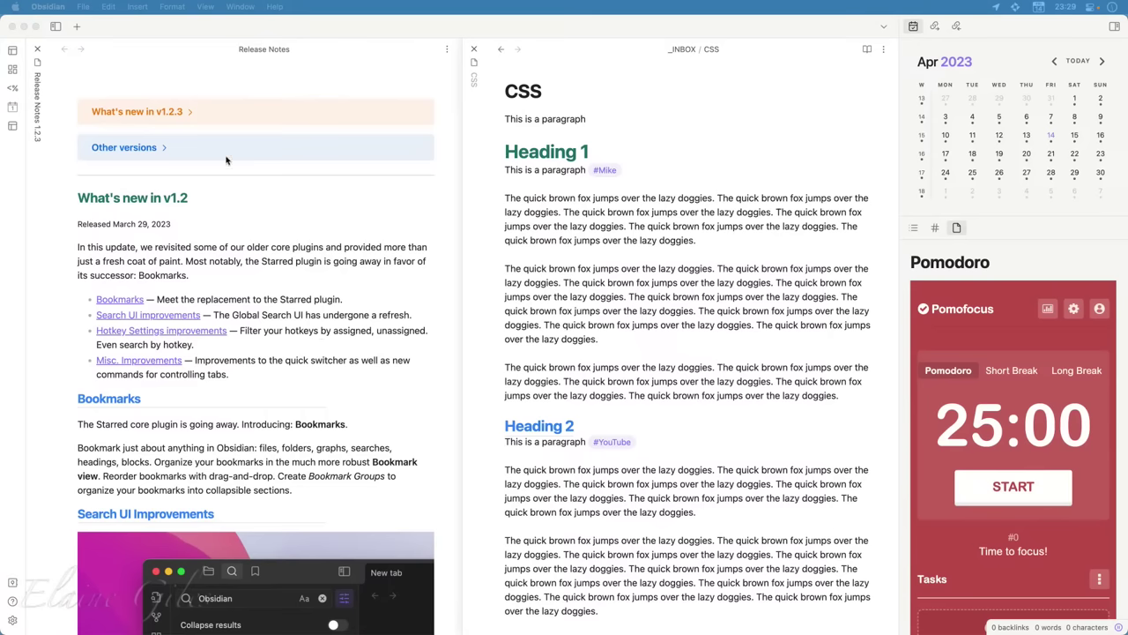
click(187, 118)
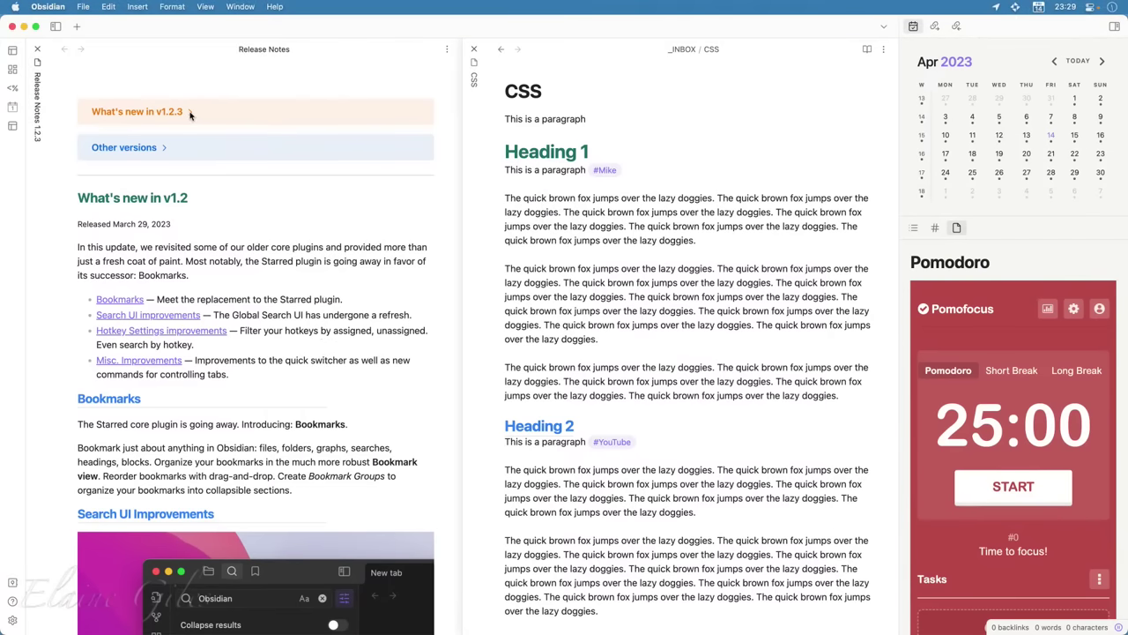
click(189, 113)
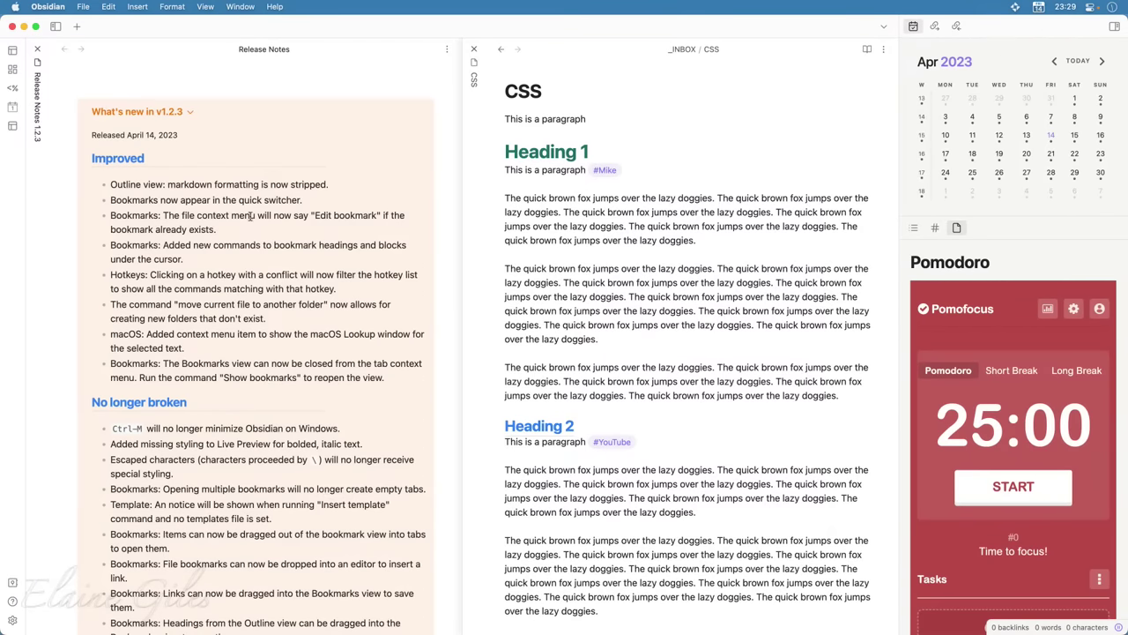
click(191, 115)
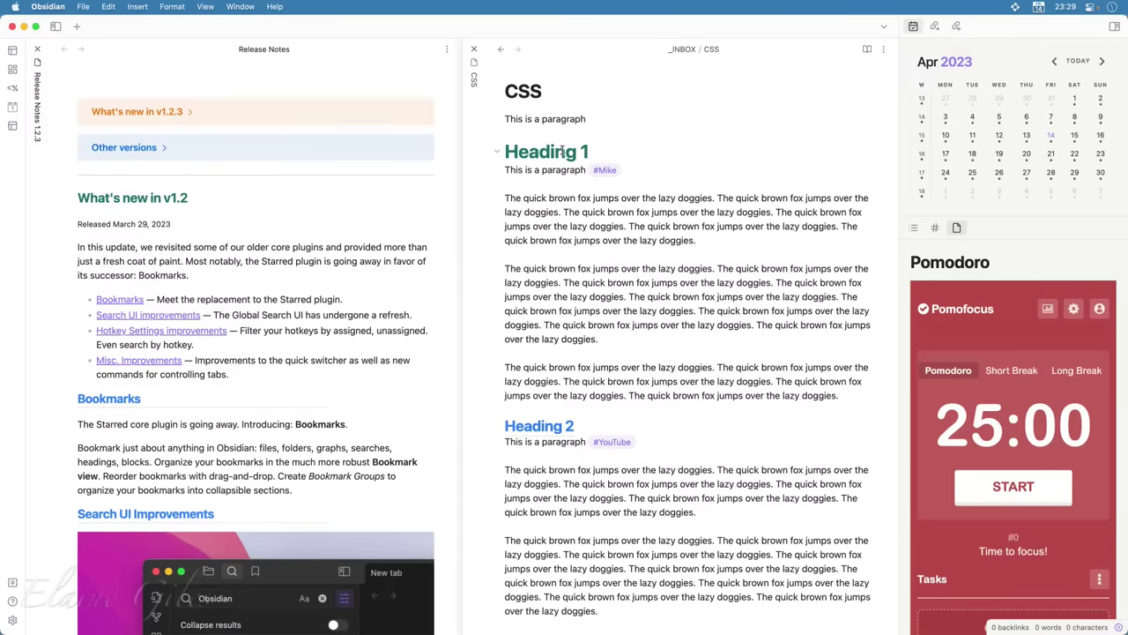
click(562, 151)
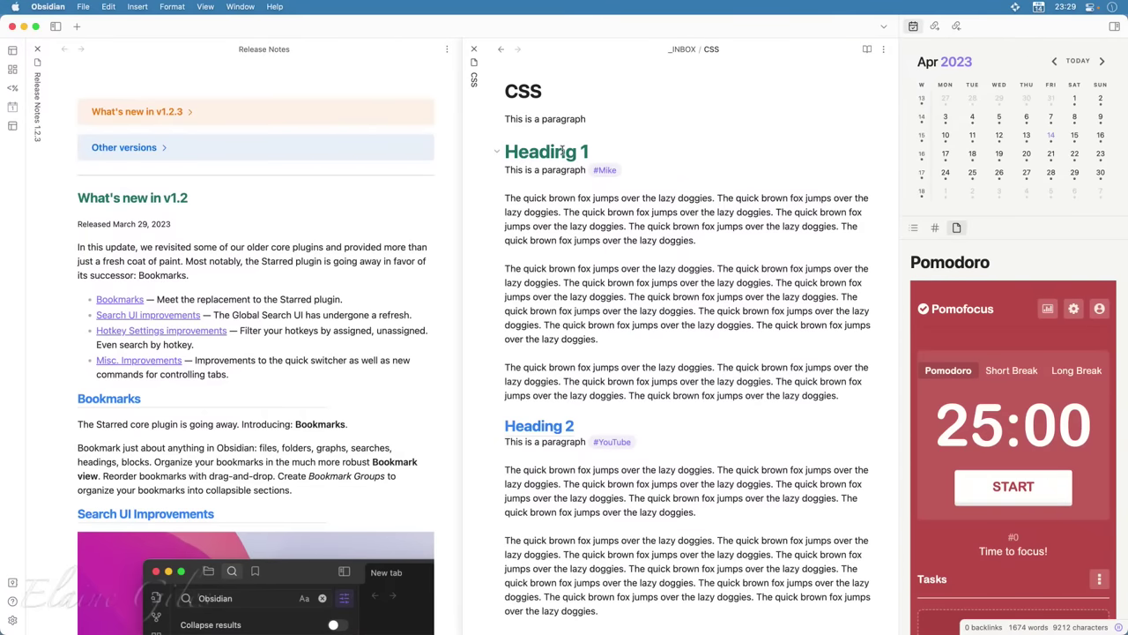
key(Down)
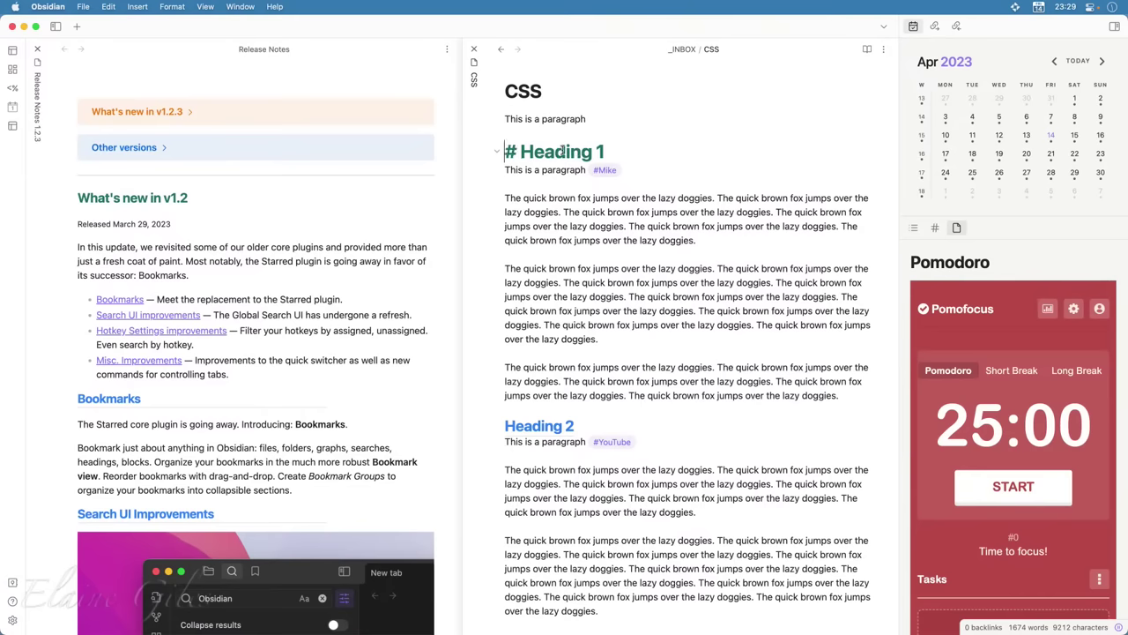
key(Down)
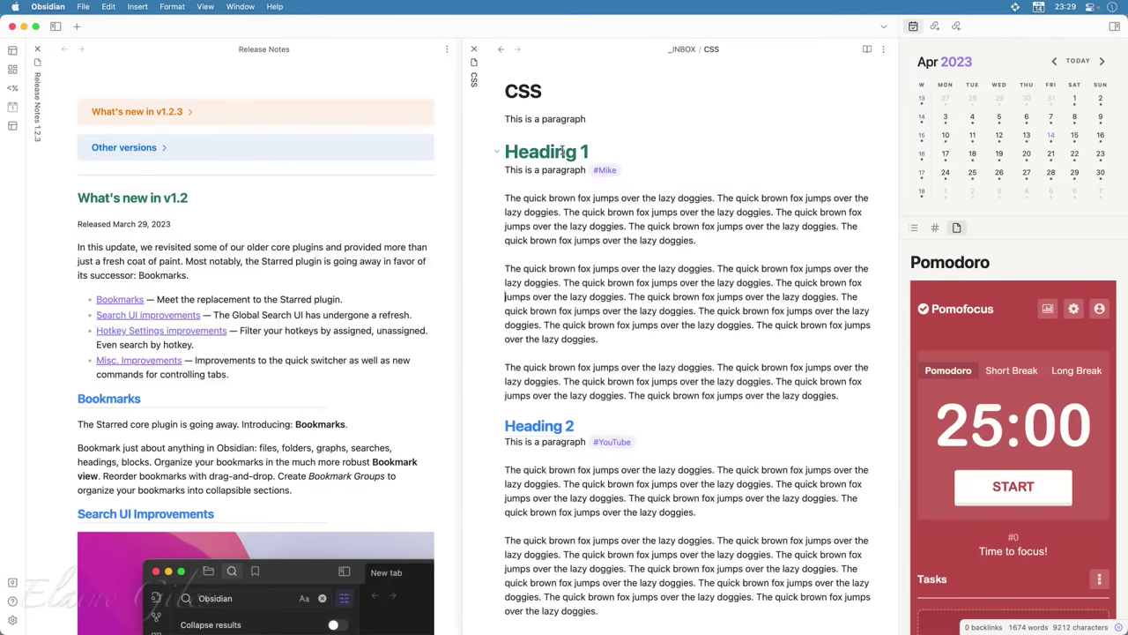
key(Down)
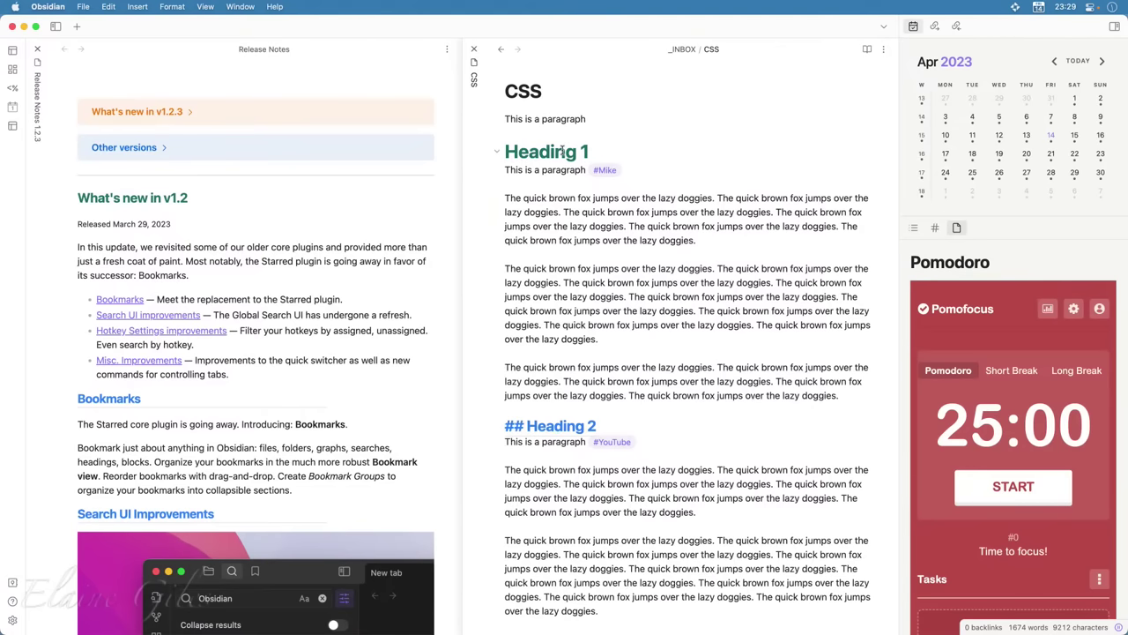
key(Up)
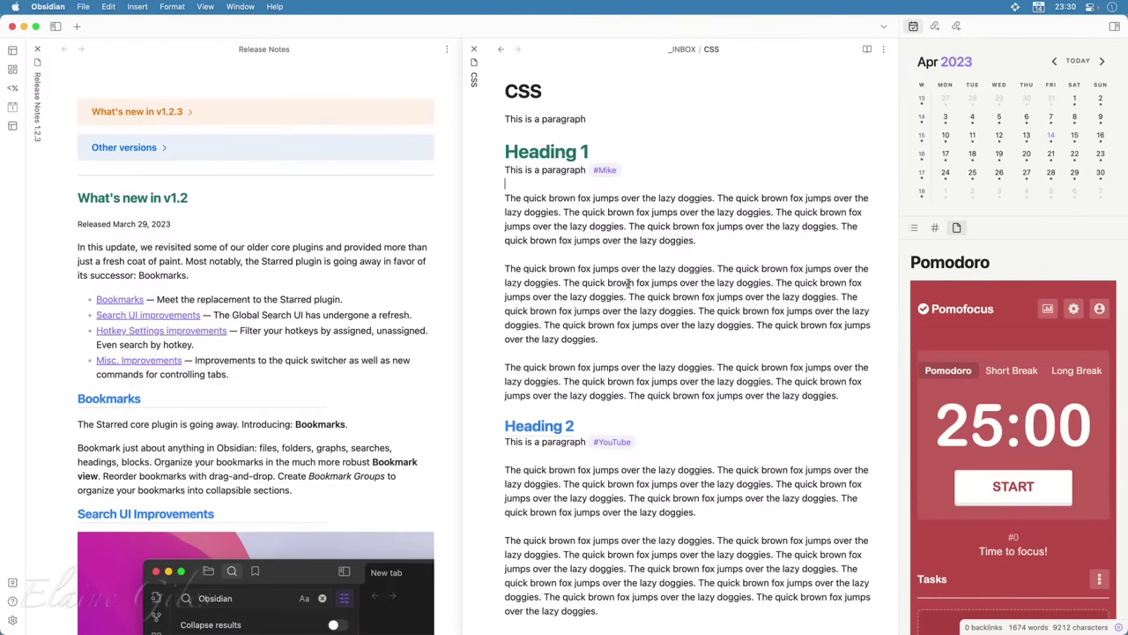
scroll(778, 306, down, 1)
scroll(779, 305, down, 15)
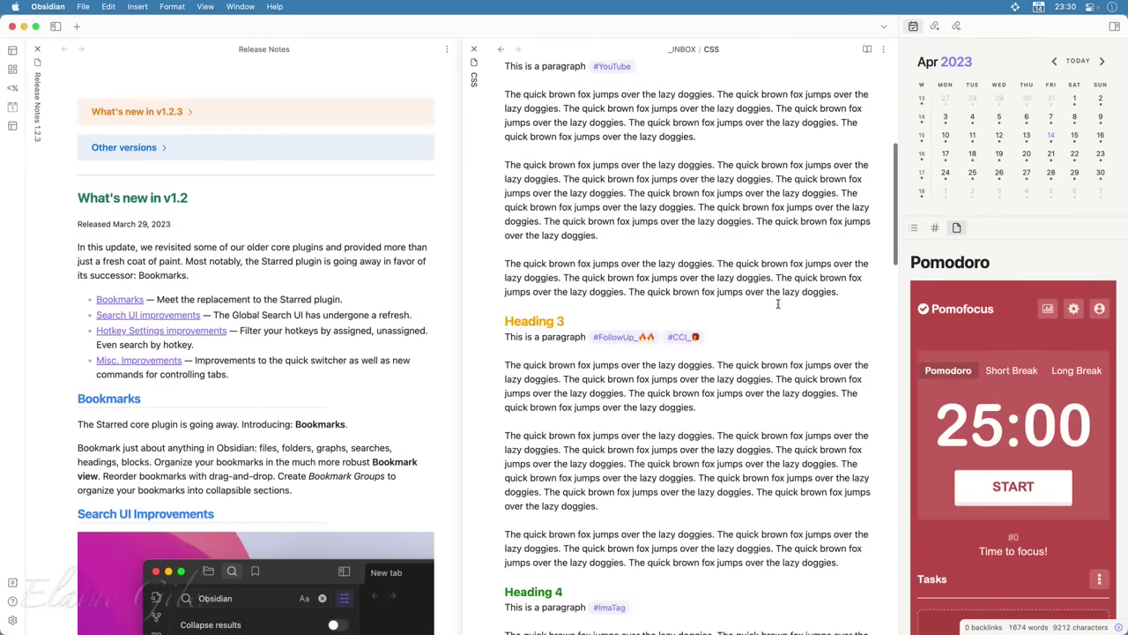
scroll(778, 305, down, 12)
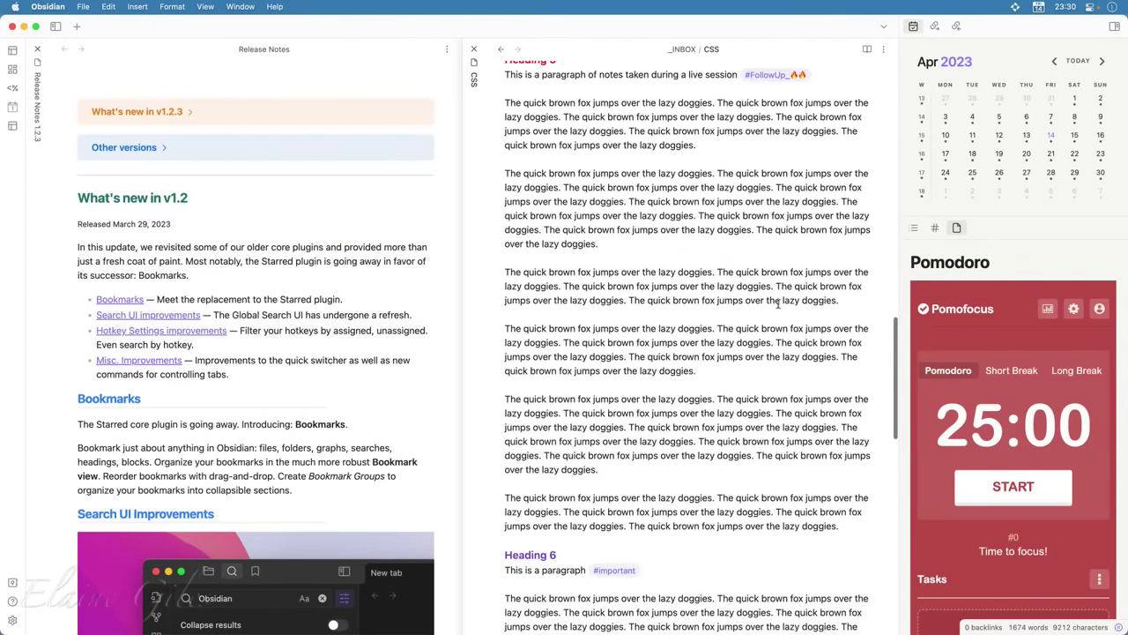
scroll(779, 304, up, 15)
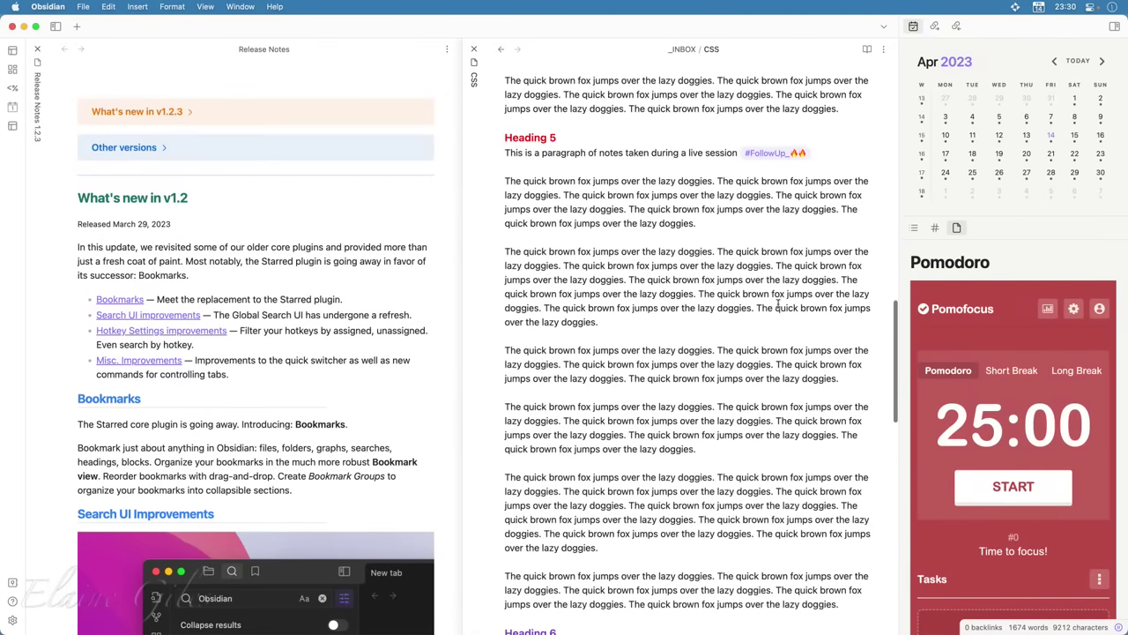
scroll(778, 304, up, 5)
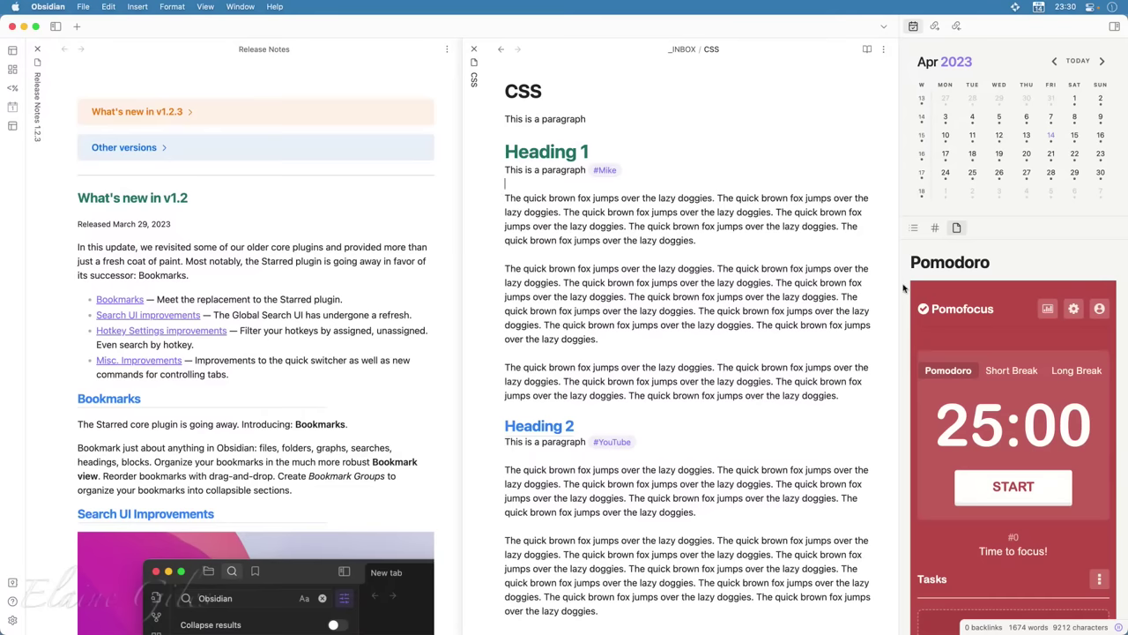
Switch the right sidebar from Tags to Outline, listing Heading 1 through Heading 6
click(935, 228)
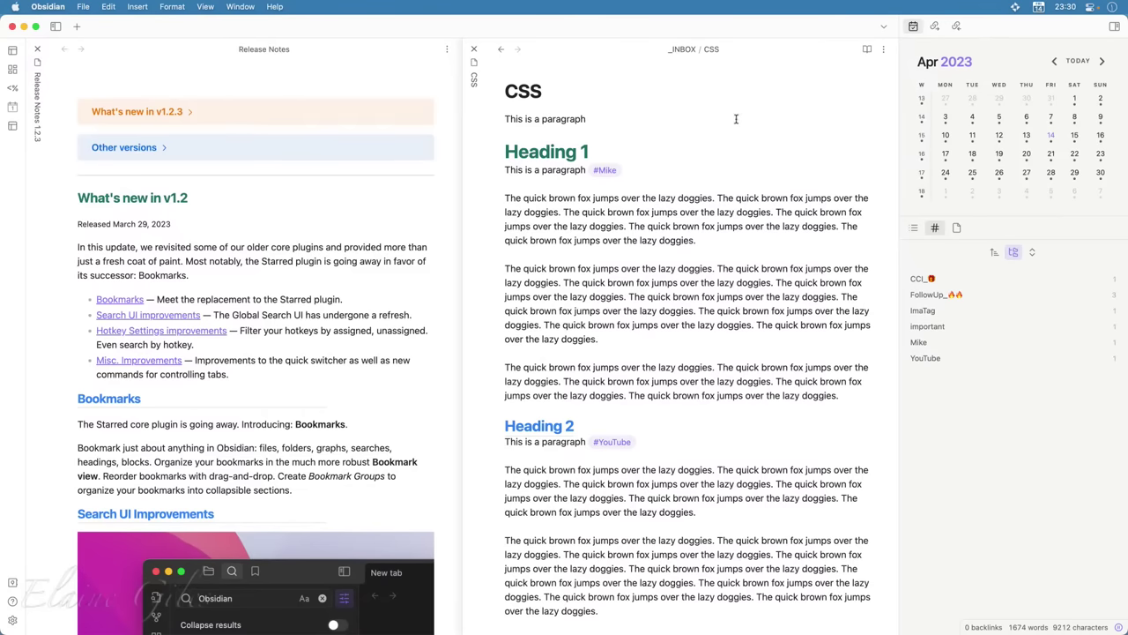
click(914, 229)
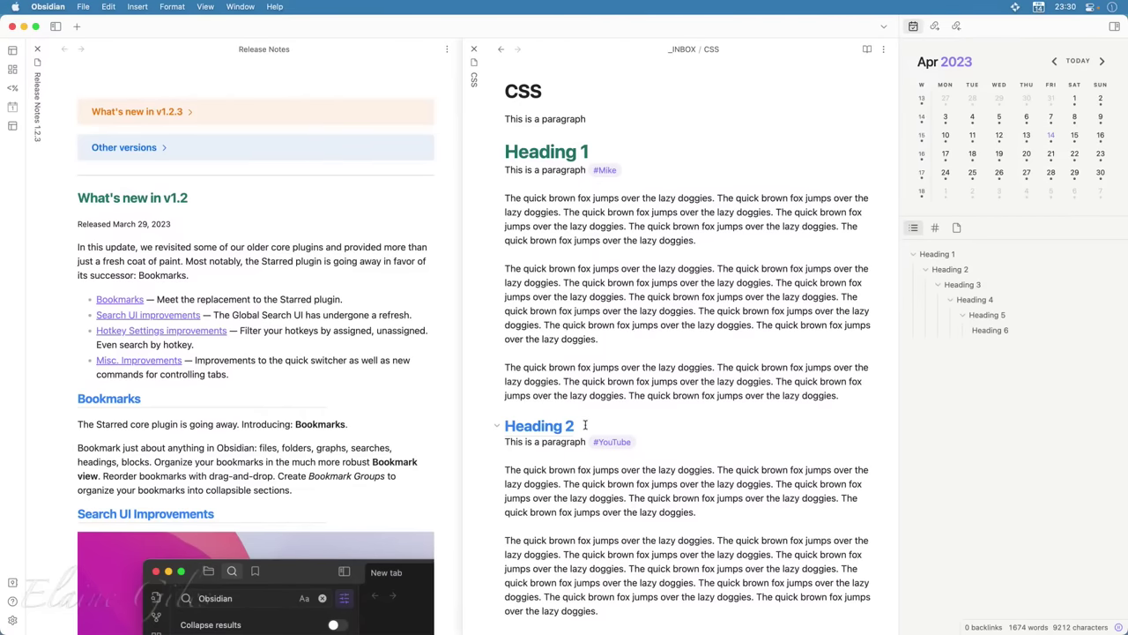
scroll(584, 425, down, 6)
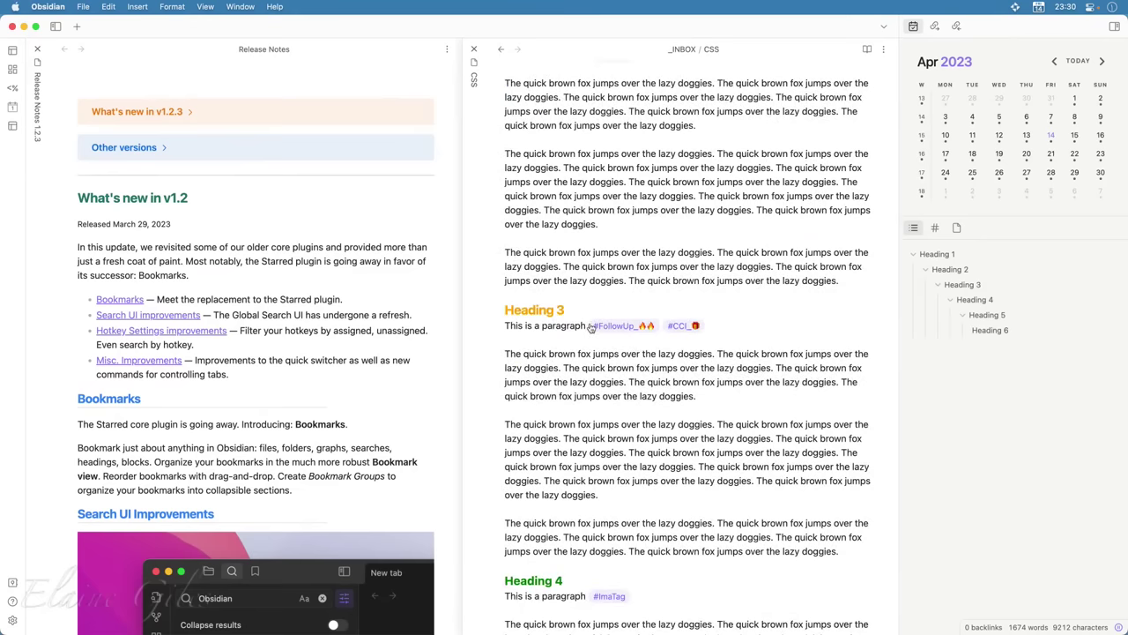
Append '- Dog Breeding' to the Heading 3 line of the CSS note
click(586, 310)
text(-)
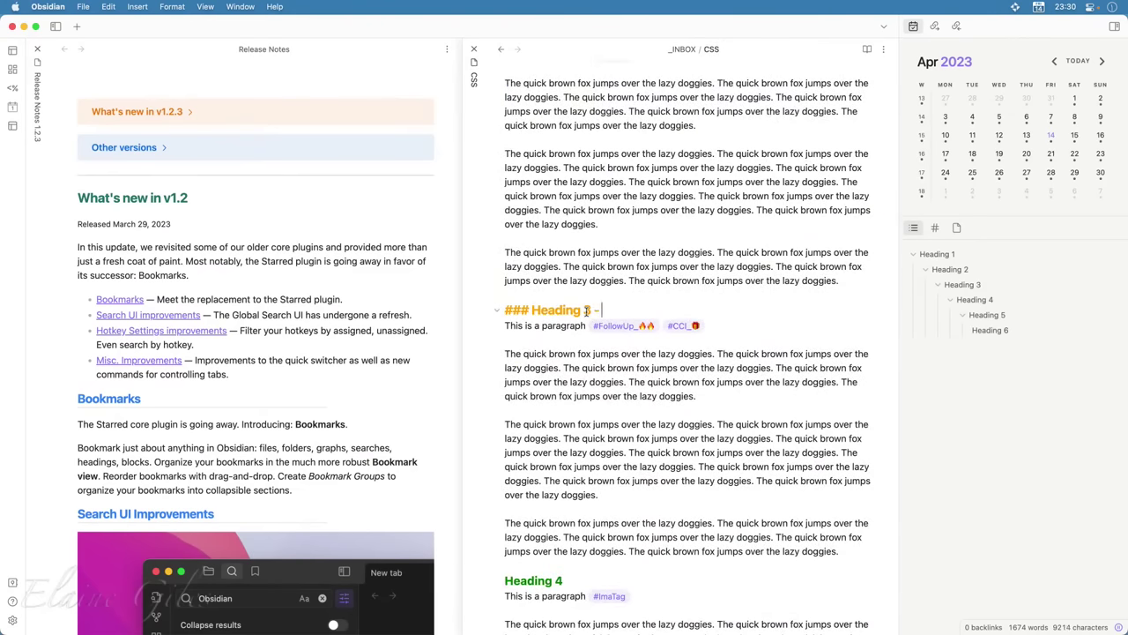
text( Dog Breeding)
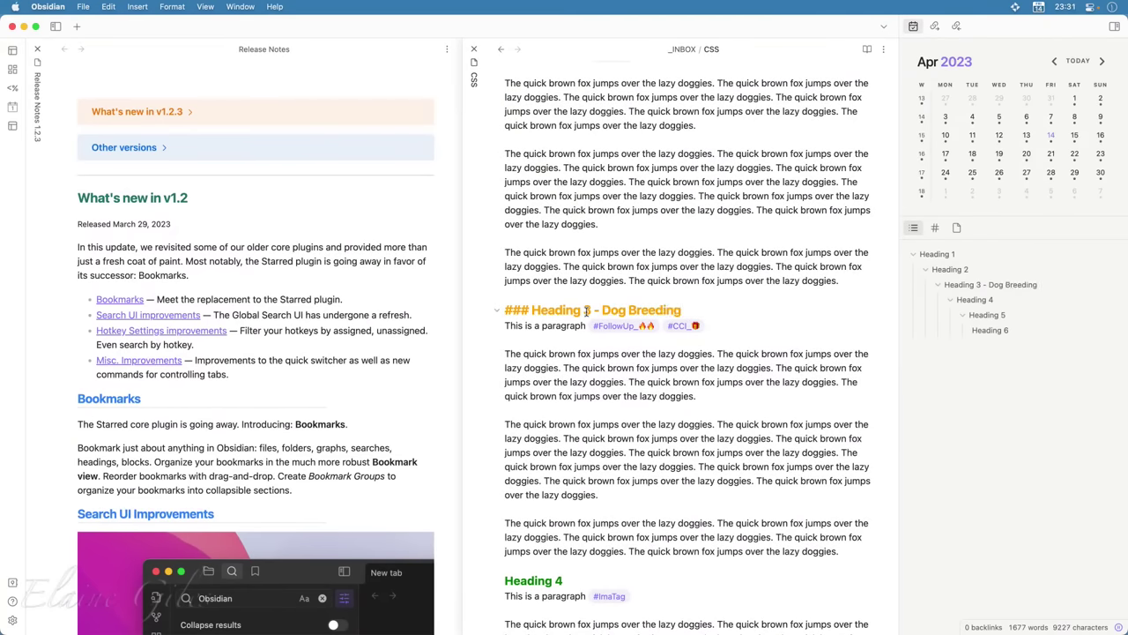
click(620, 196)
scroll(648, 110, up, 5)
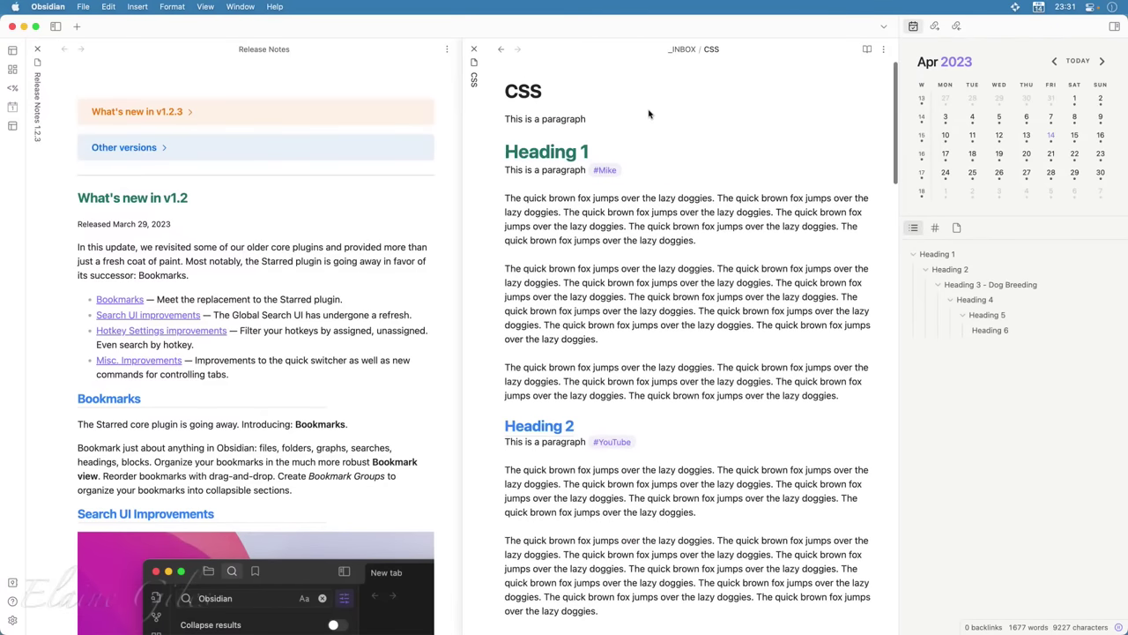
Jump through the outline headings, then place the cursor under Heading 3's 'This is a paragraph' line
click(1005, 286)
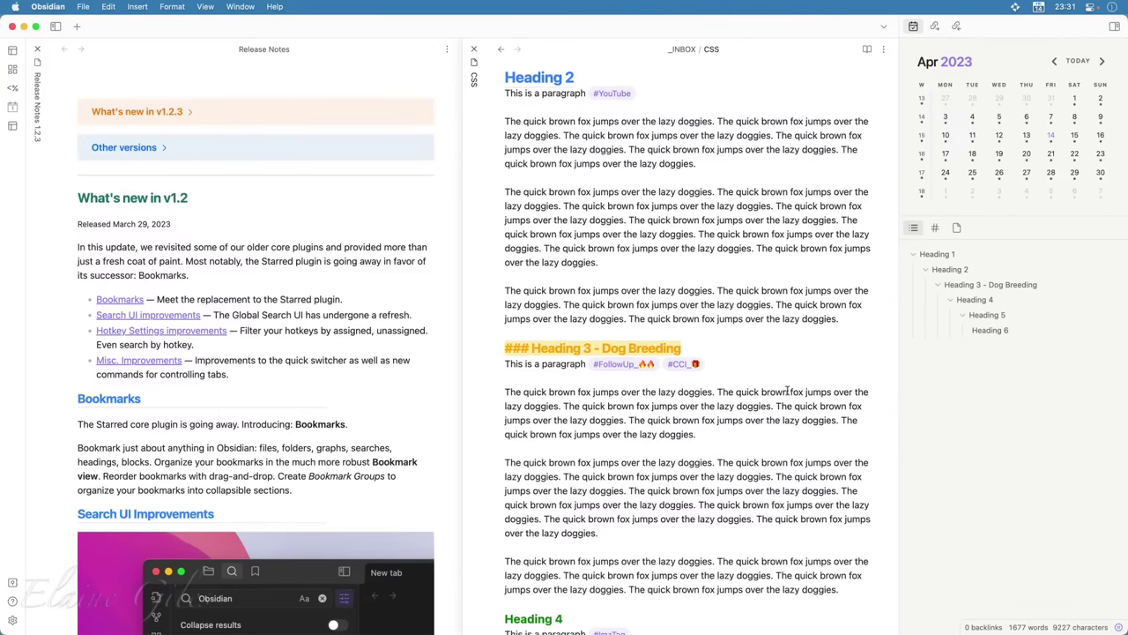
click(976, 300)
click(983, 315)
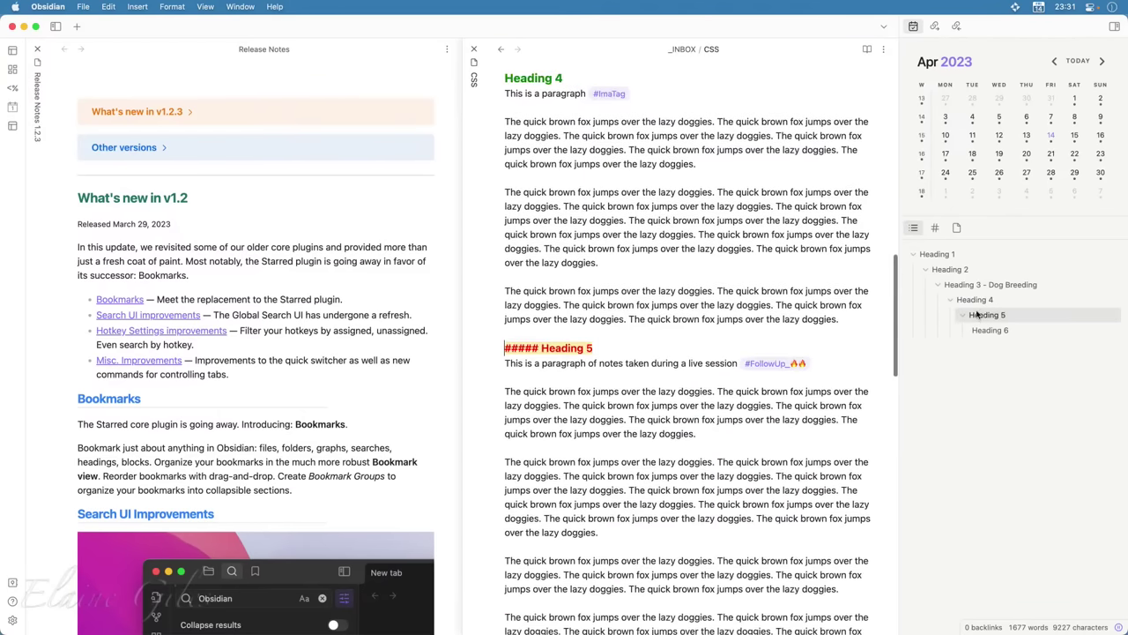
click(952, 270)
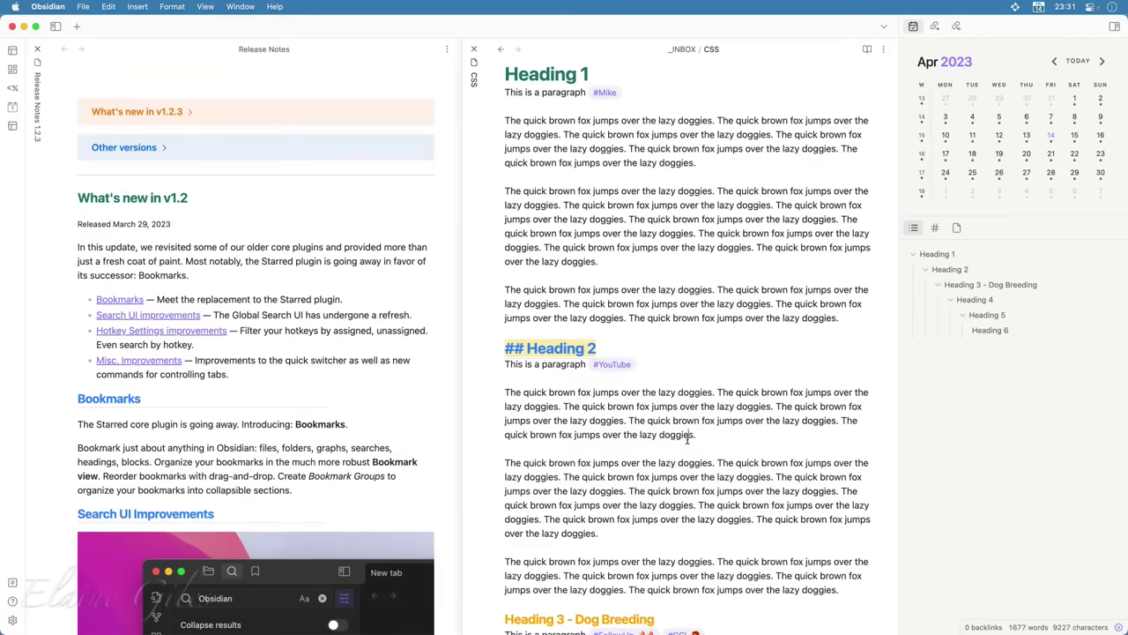
click(558, 180)
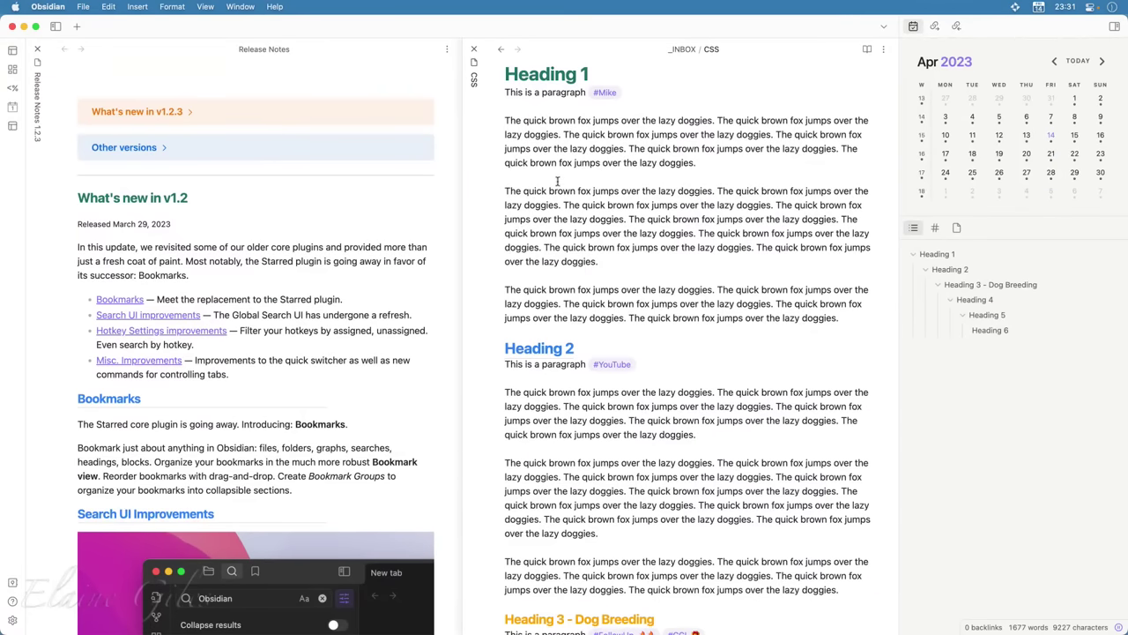
scroll(692, 457, down, 5)
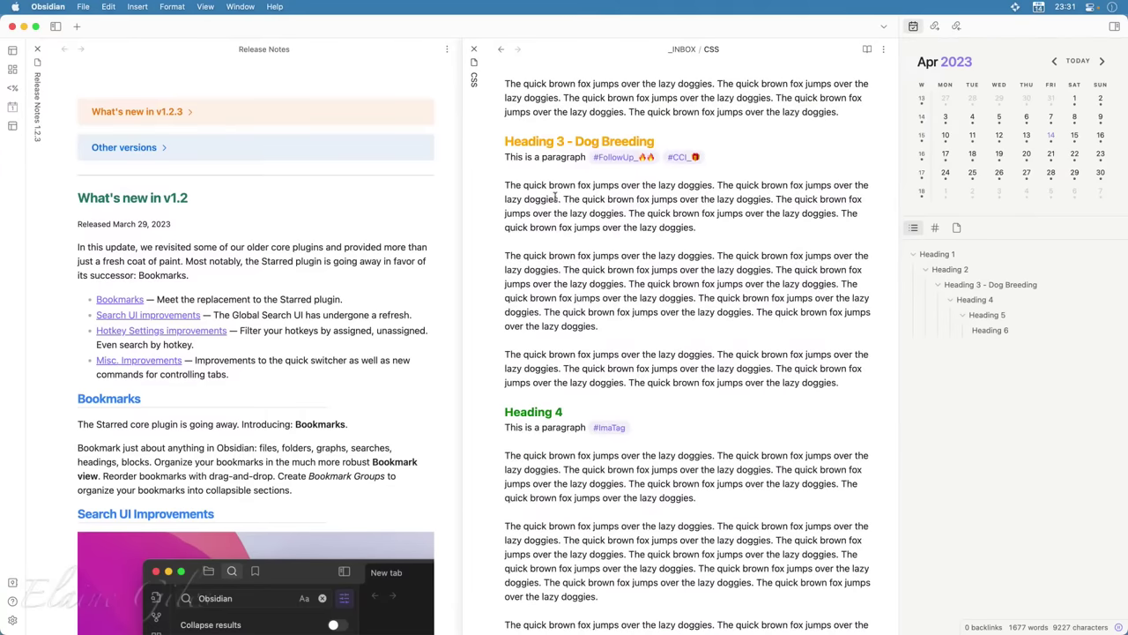
click(546, 170)
Add a bulleted list 'Whelping Boxes' and 'Blankets' under Heading 3, then open Settings
key(Return)
key(Return)
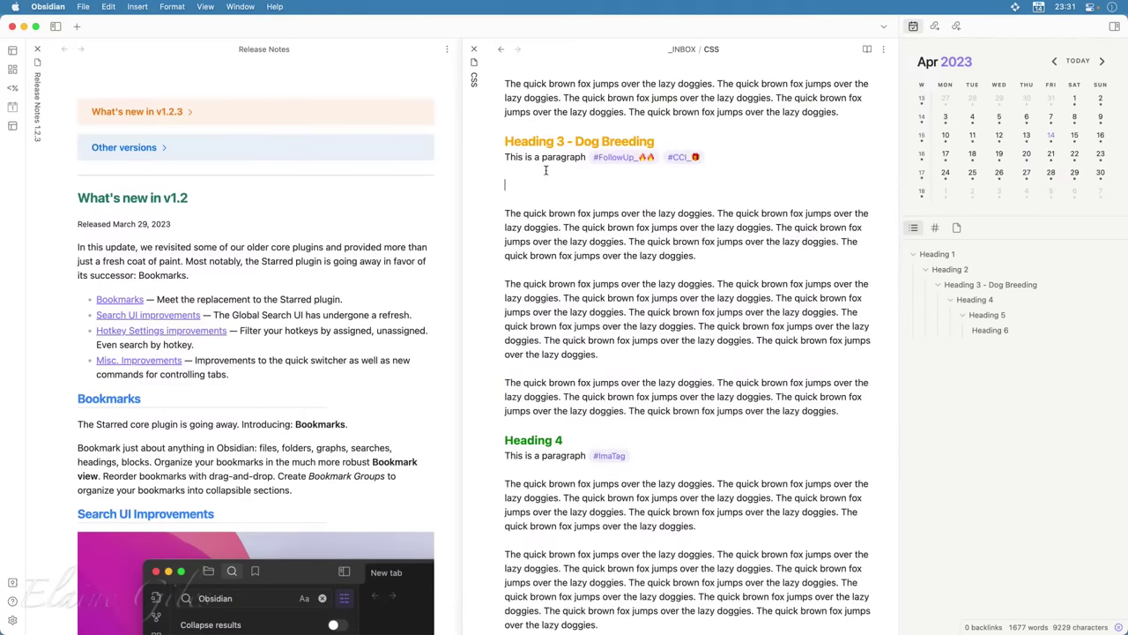
text(- Whelping )
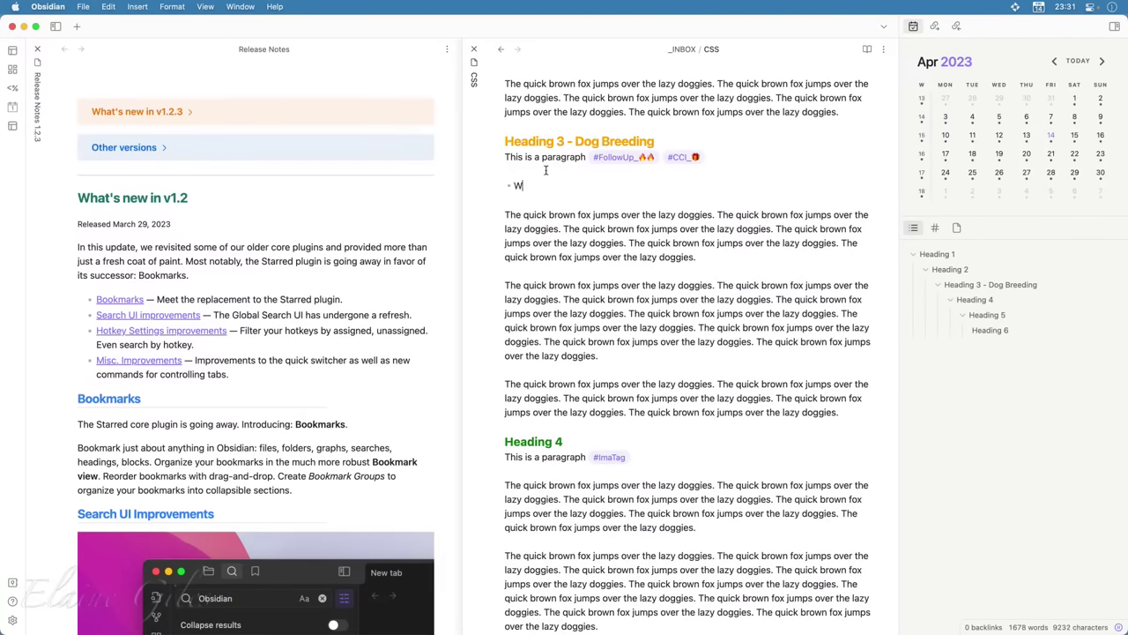
text(Boxes)
key(Return)
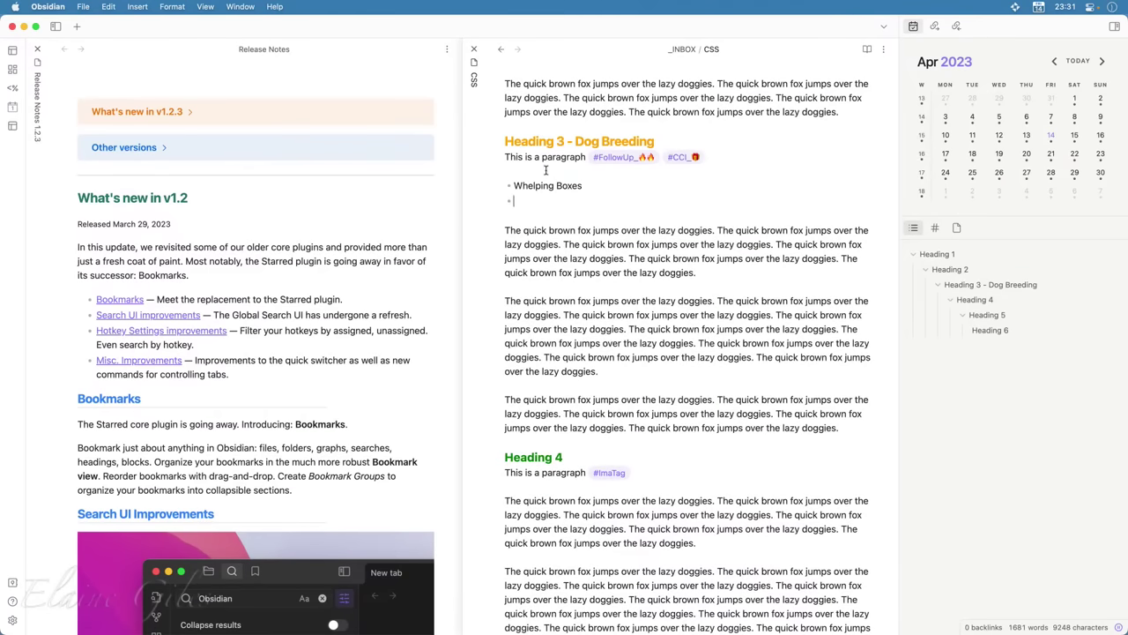
text(Blankets)
scroll(552, 207, up, 10)
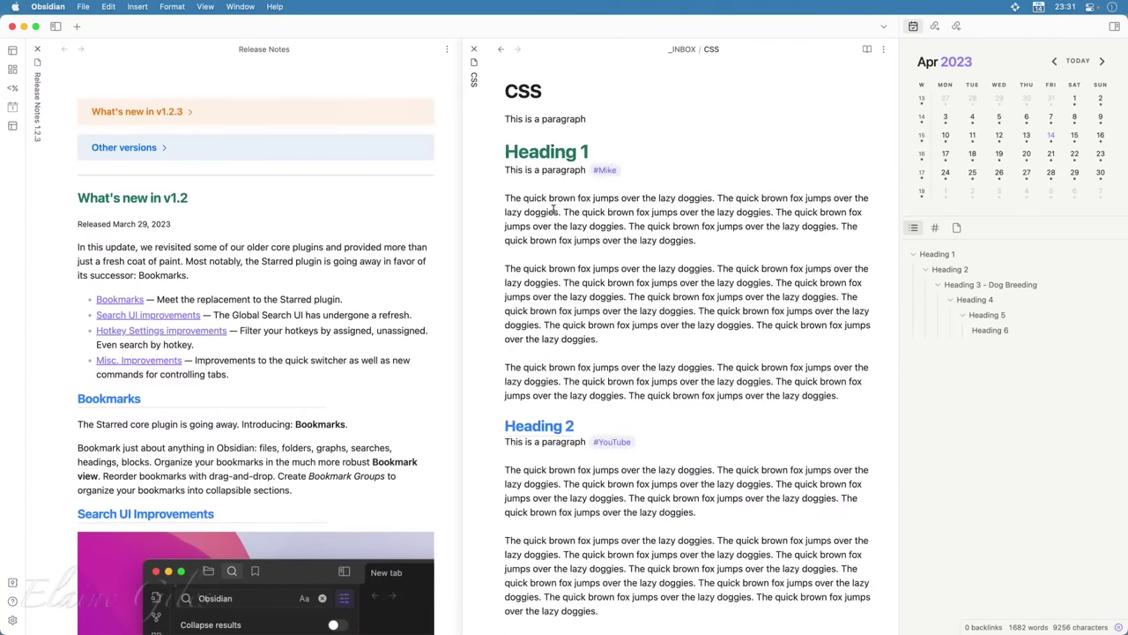
key(super+comma)
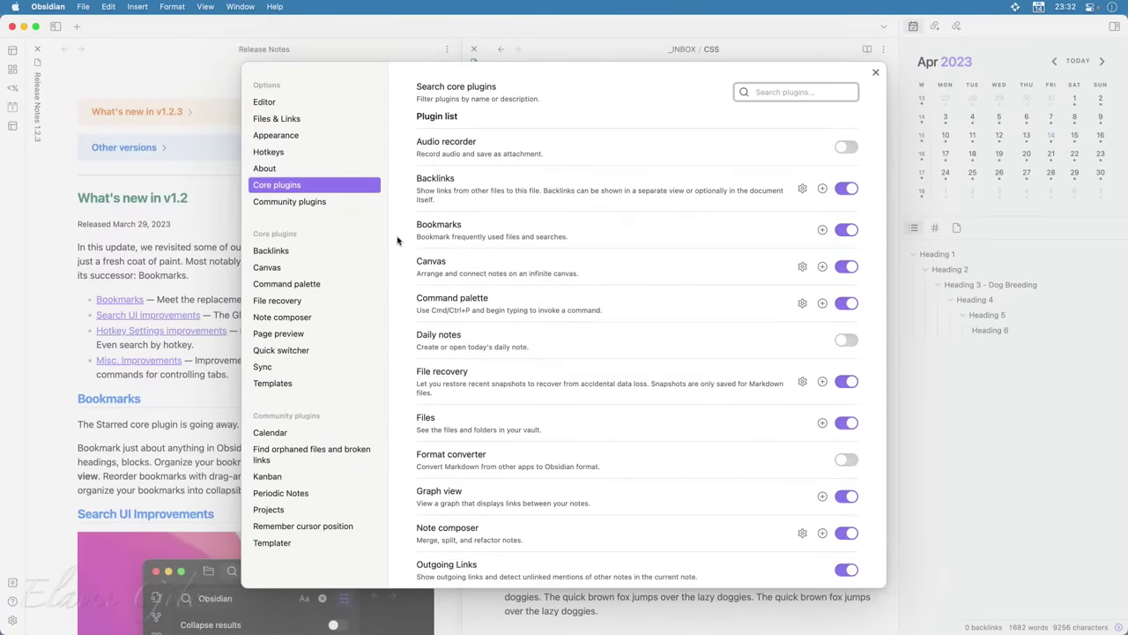
Go to Community plugins in Settings and browse the plugin catalogue
click(307, 209)
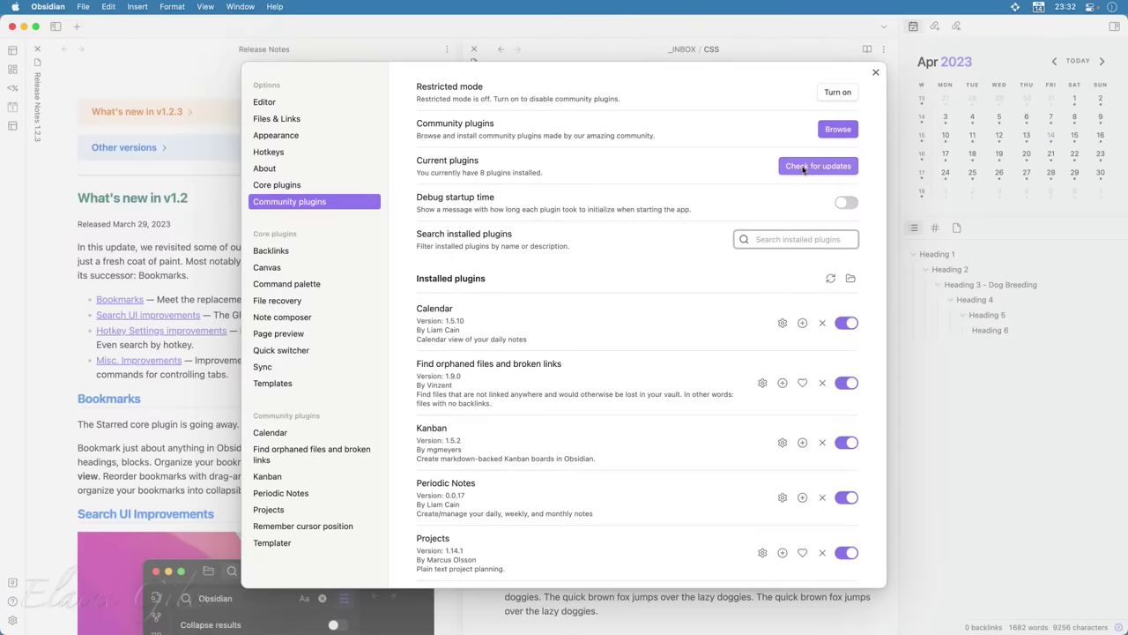
click(834, 129)
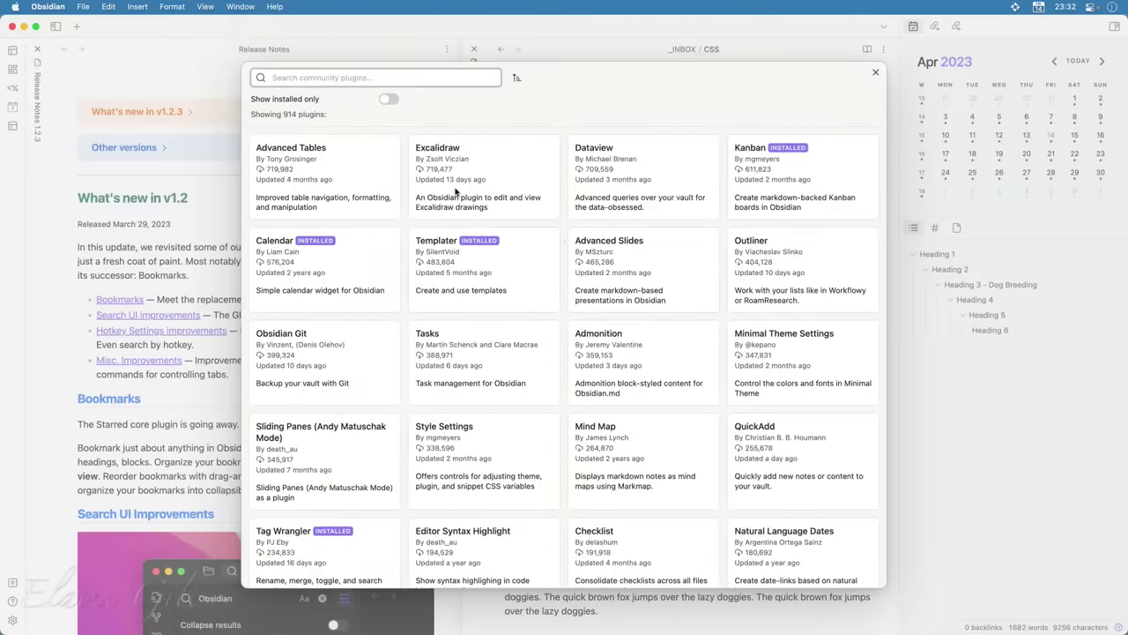
Search the plugins for 'quiet' and read through the Quiet Outline details page
text(quiet)
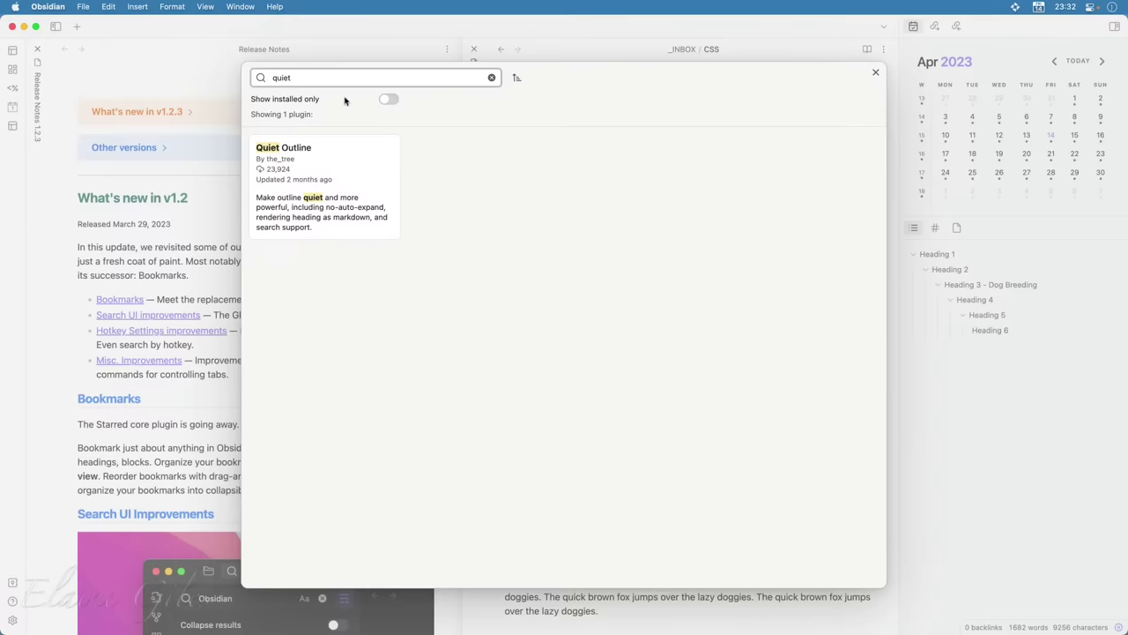
click(351, 169)
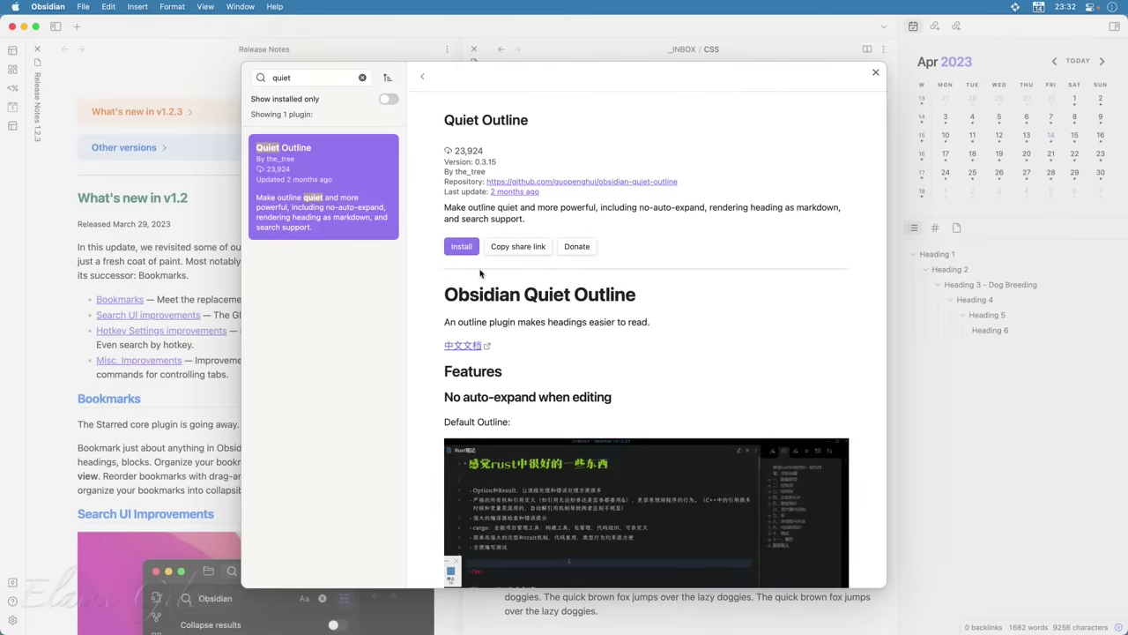
scroll(813, 440, down, 10)
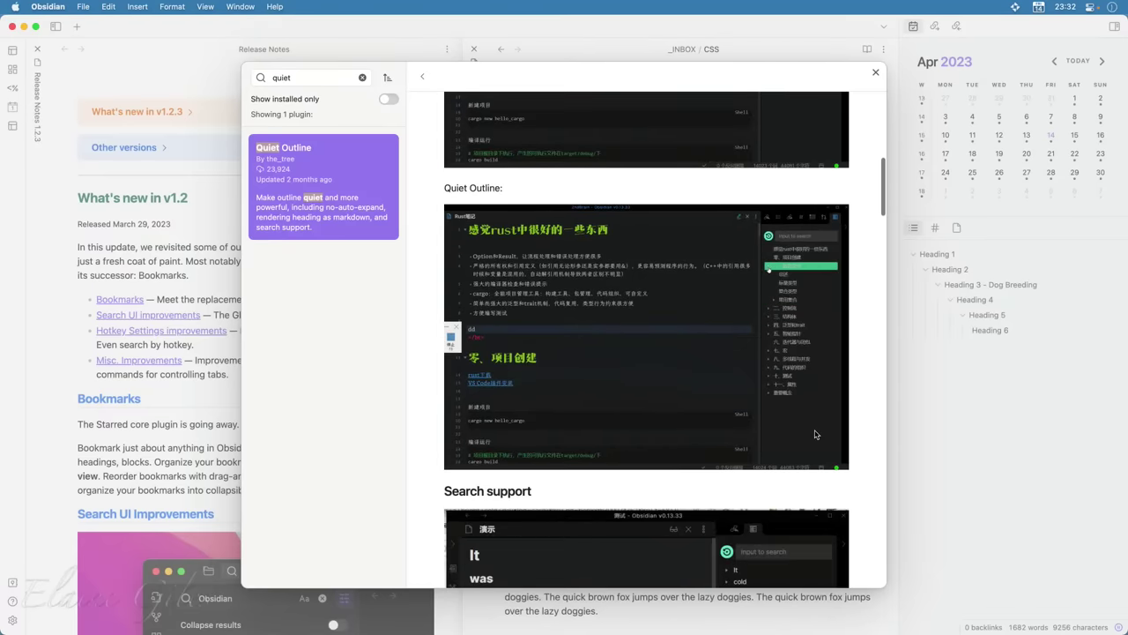
scroll(816, 433, down, 12)
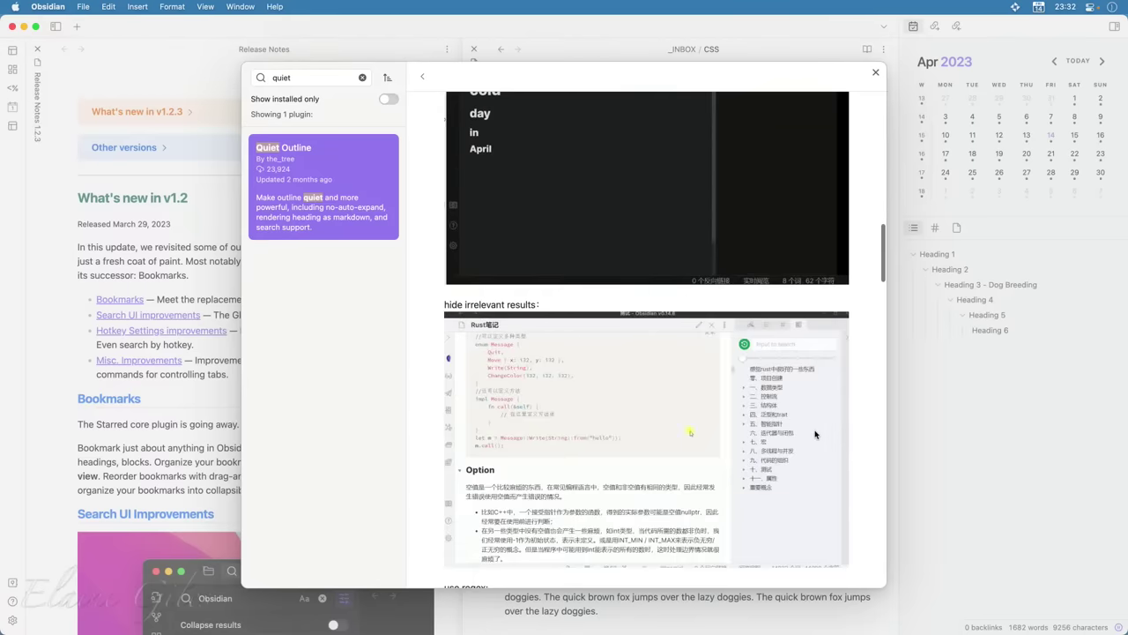
scroll(816, 434, down, 8)
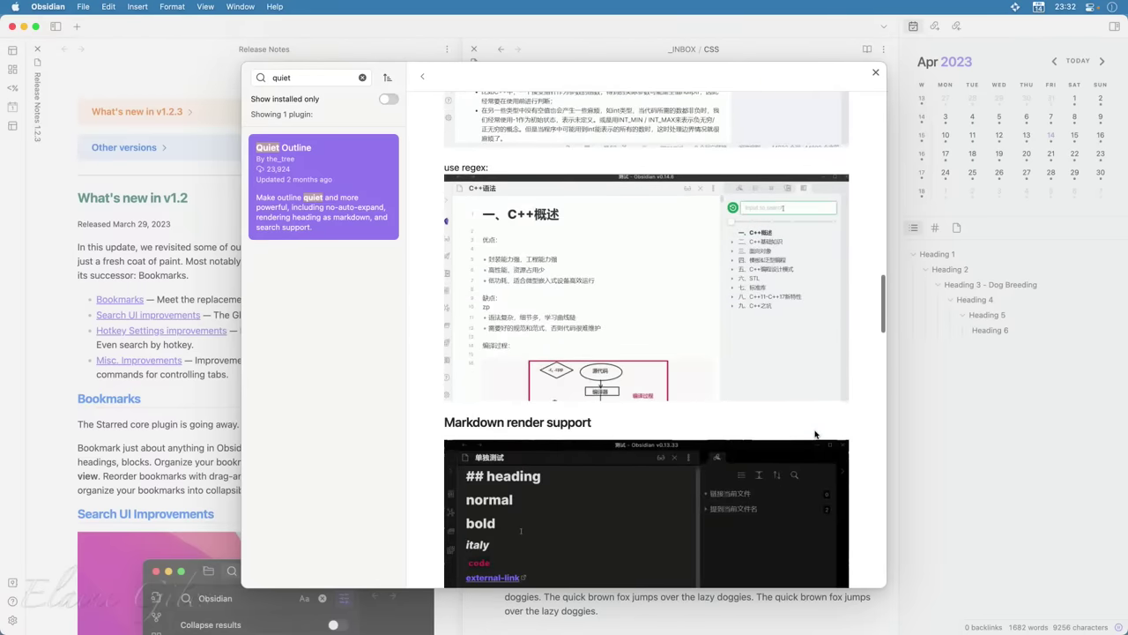
scroll(816, 433, down, 5)
scroll(815, 433, down, 6)
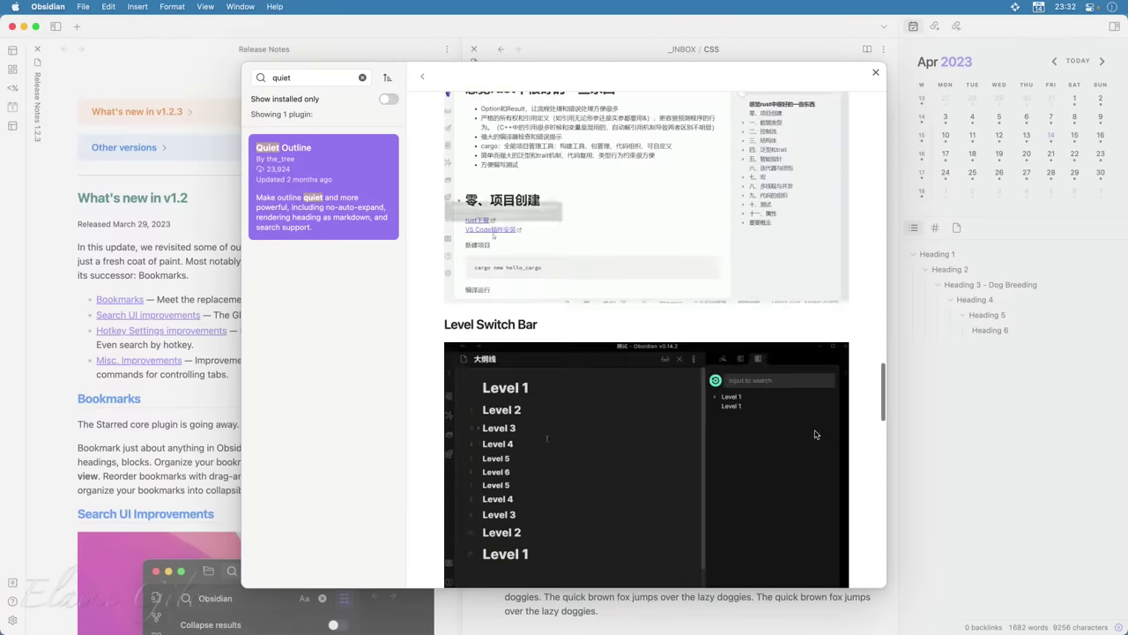
scroll(815, 434, up, 20)
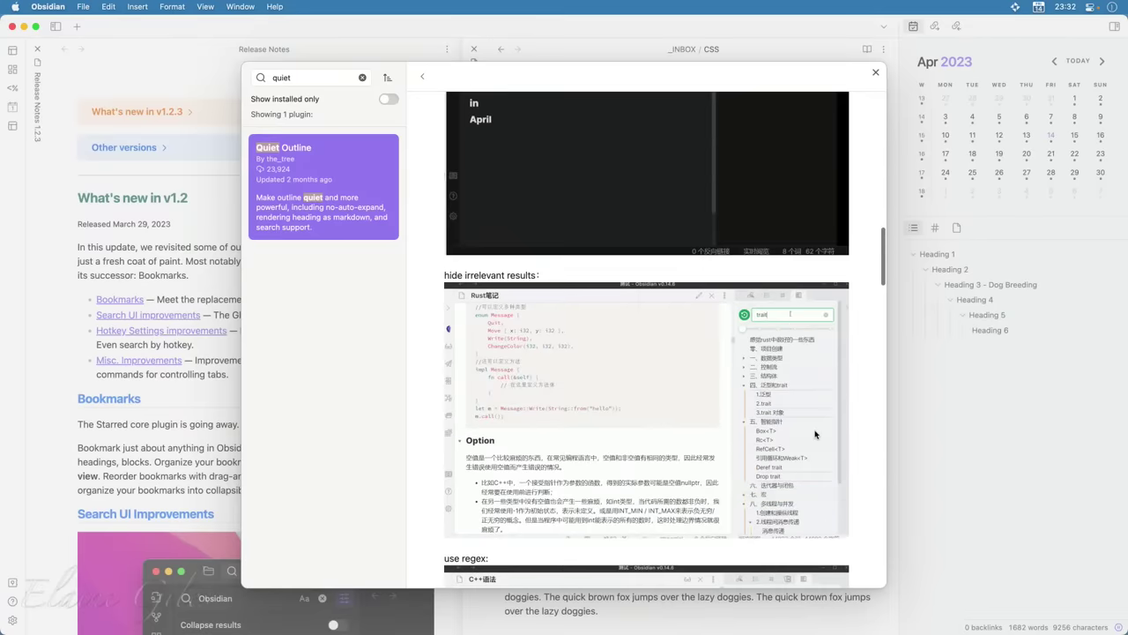
scroll(815, 434, up, 20)
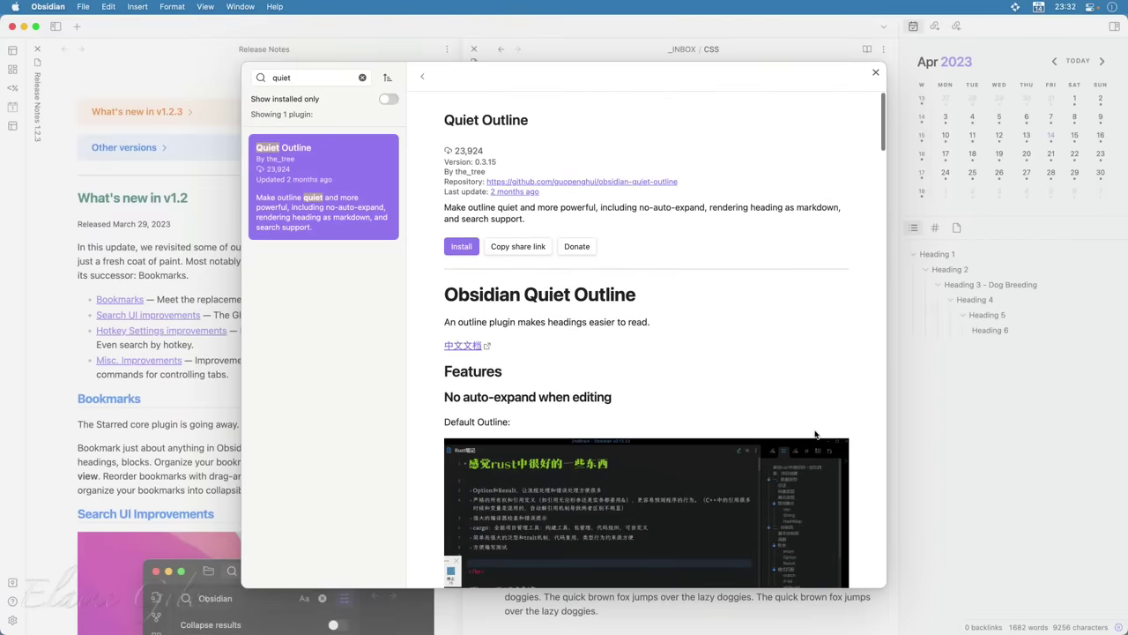
Install and enable Quiet Outline, then bring up its options page
click(460, 248)
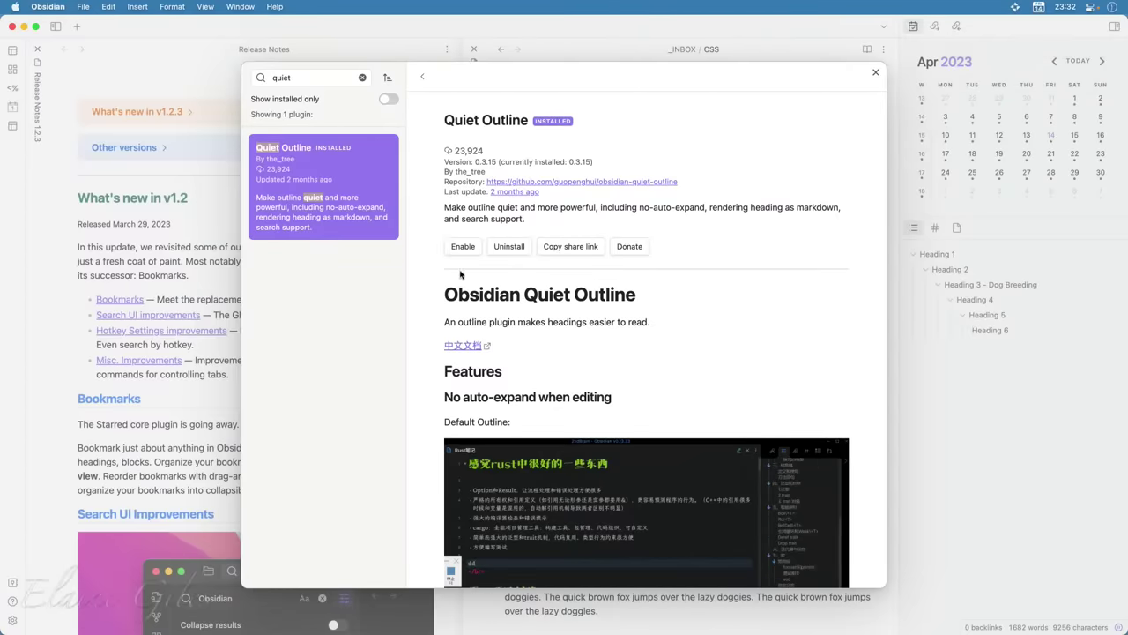
click(460, 248)
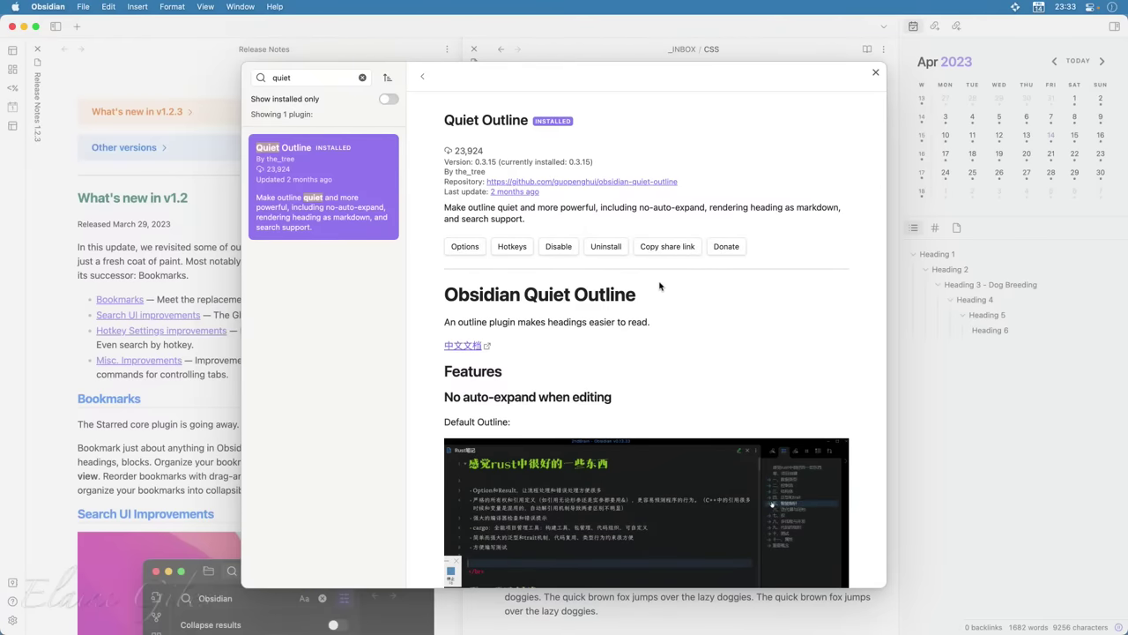
click(464, 247)
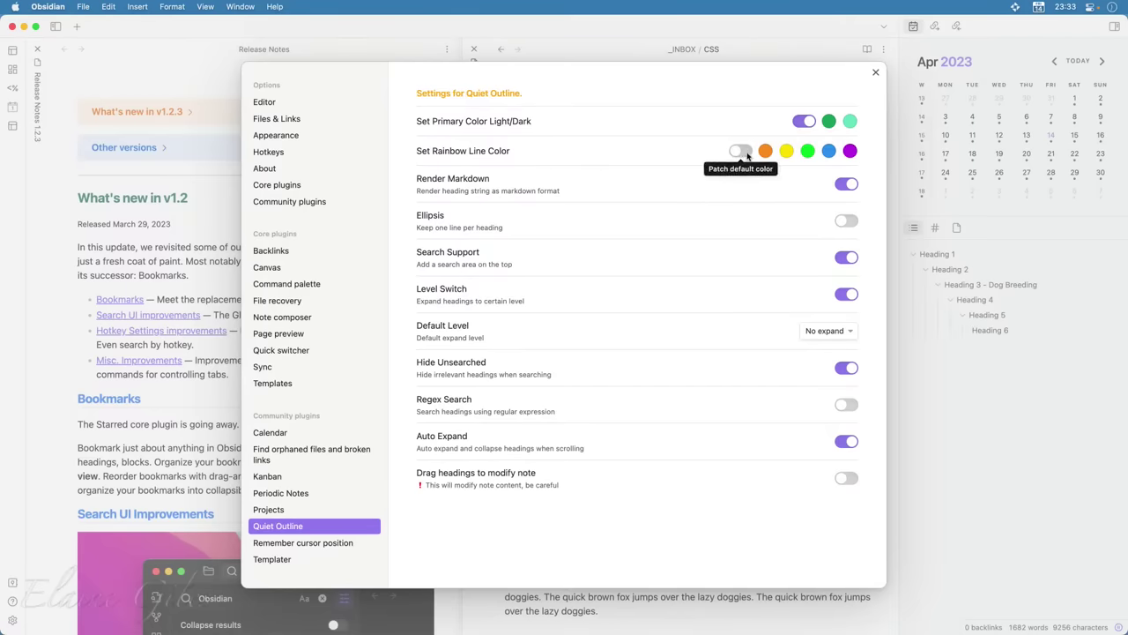
Switch on Set Rainbow Line Color and view the orange swatch's colour picker
click(745, 152)
click(718, 204)
Leave Quiet Outline's Default Level at No expand and close the Settings window
click(828, 331)
click(828, 331)
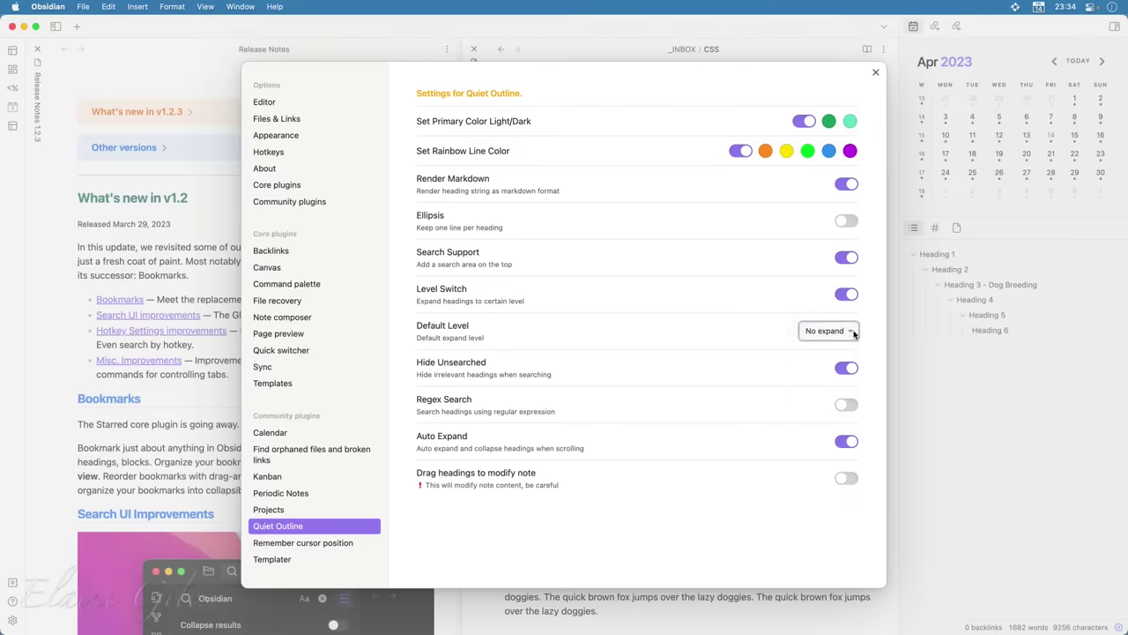
click(828, 330)
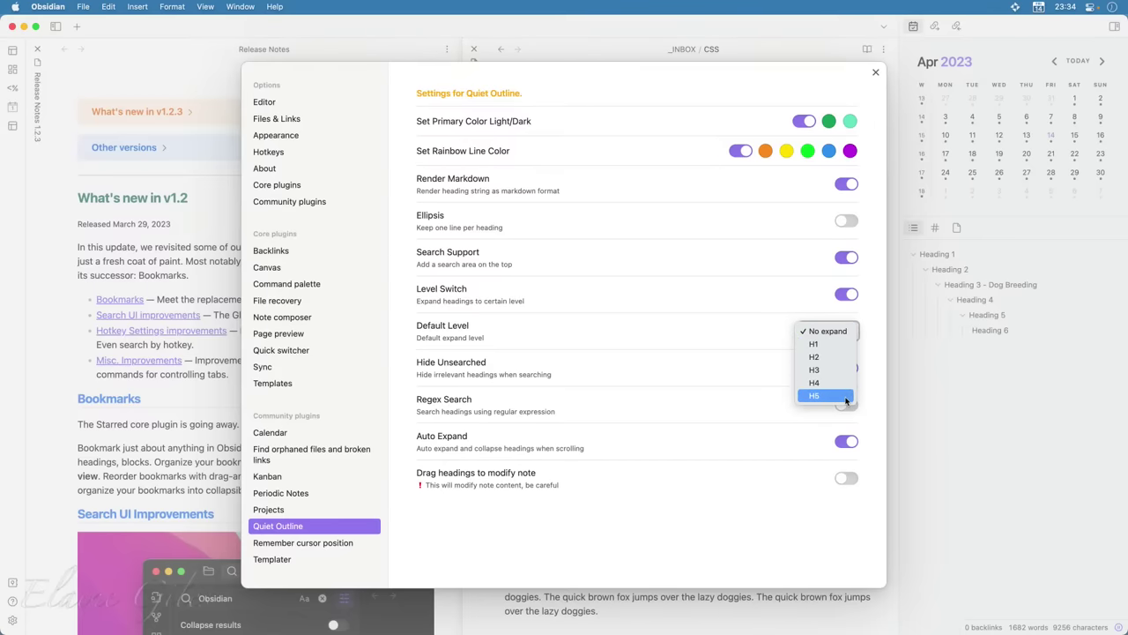
click(599, 326)
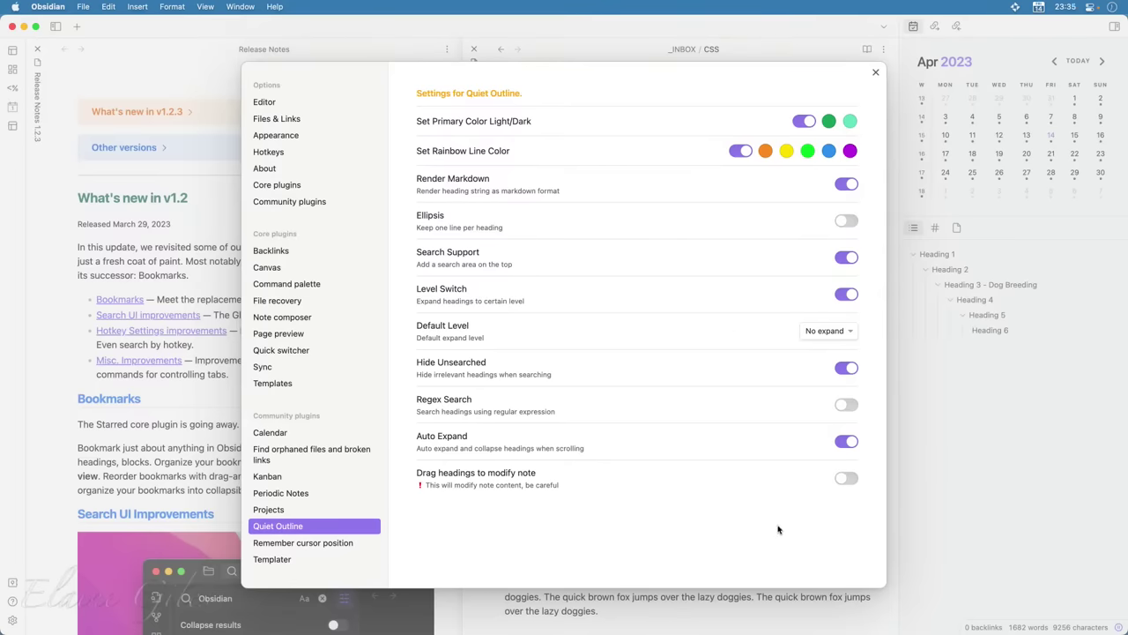
click(875, 72)
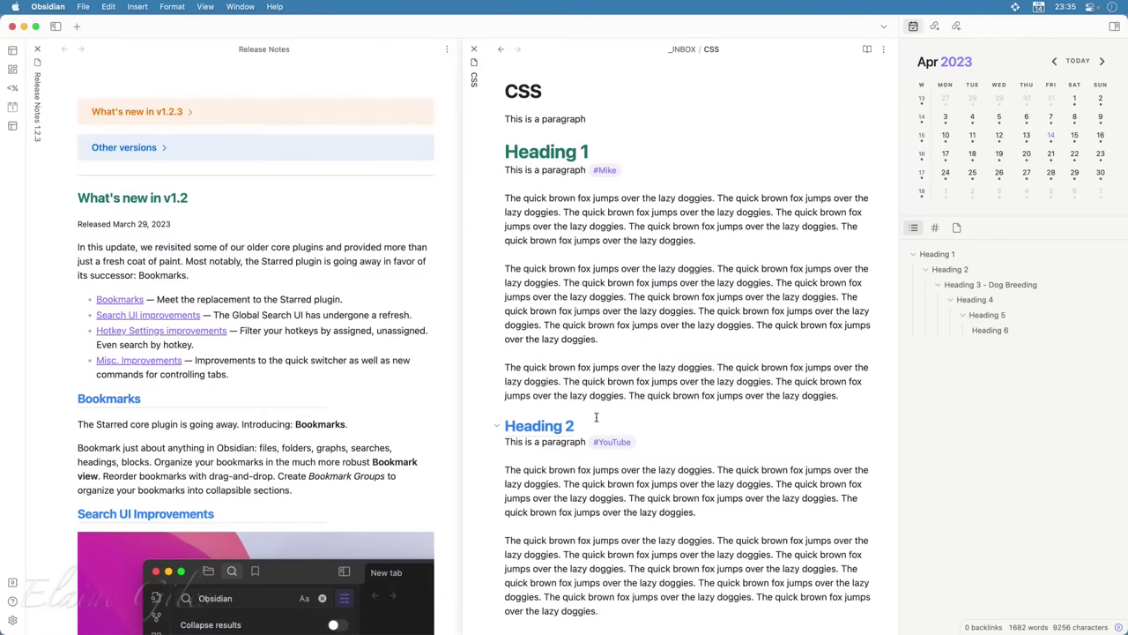
Run 'Quiet Outline: Quiet Outline' from the command palette to show its panel in the right sidebar
key(super+p)
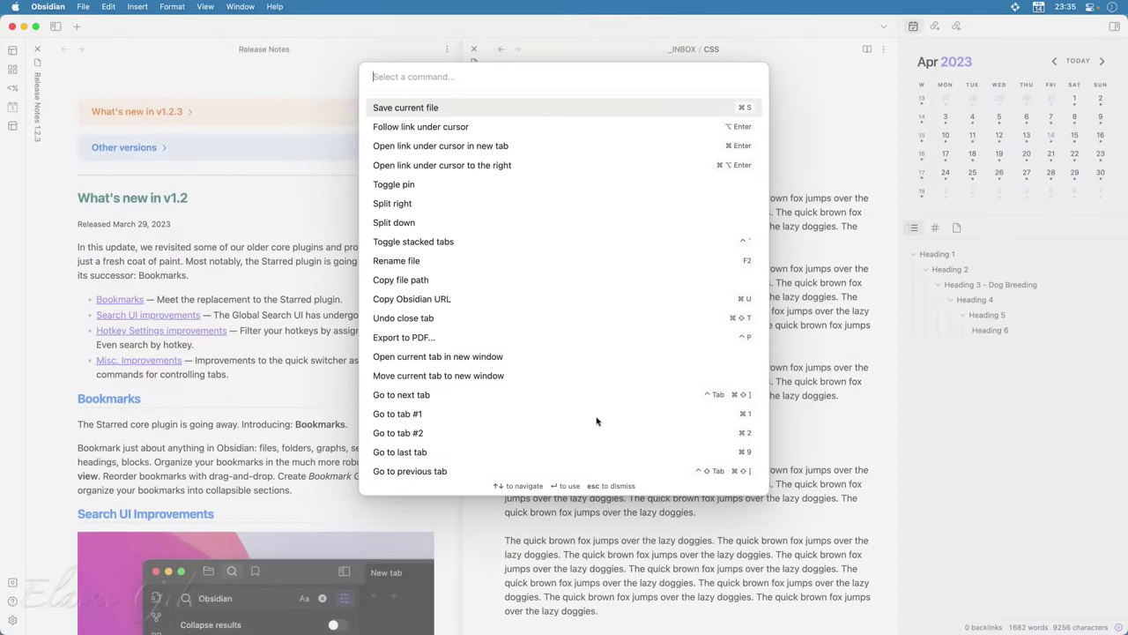
text(quiet)
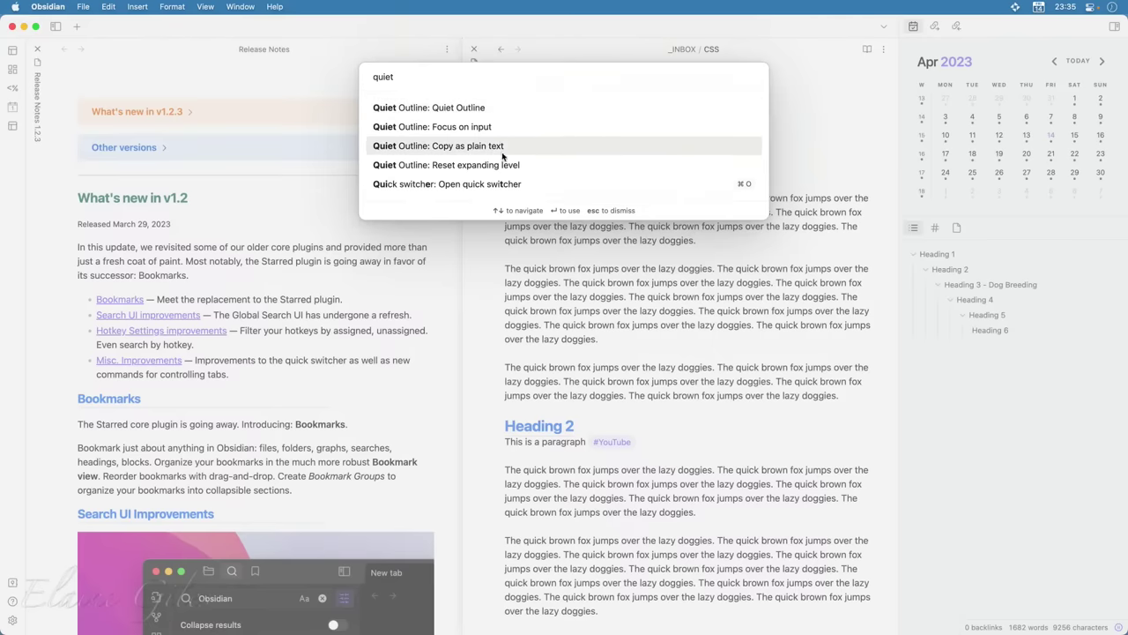
click(472, 109)
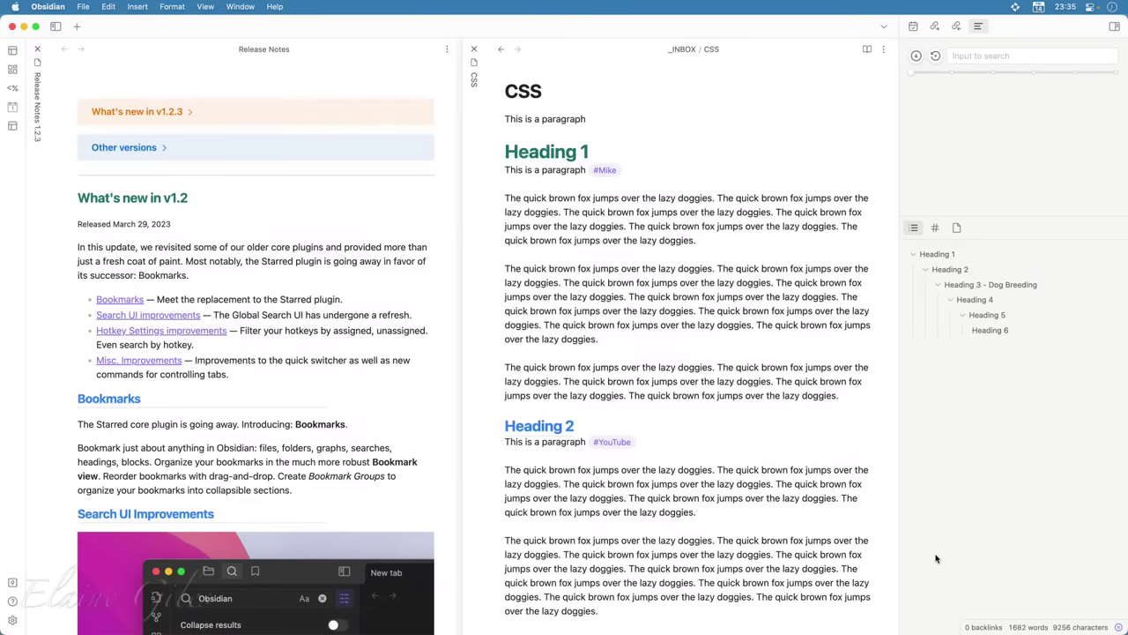
click(994, 55)
click(986, 156)
Drag the Quiet Outline tab from the right sidebar into the left sidebar's tab bar
click(55, 26)
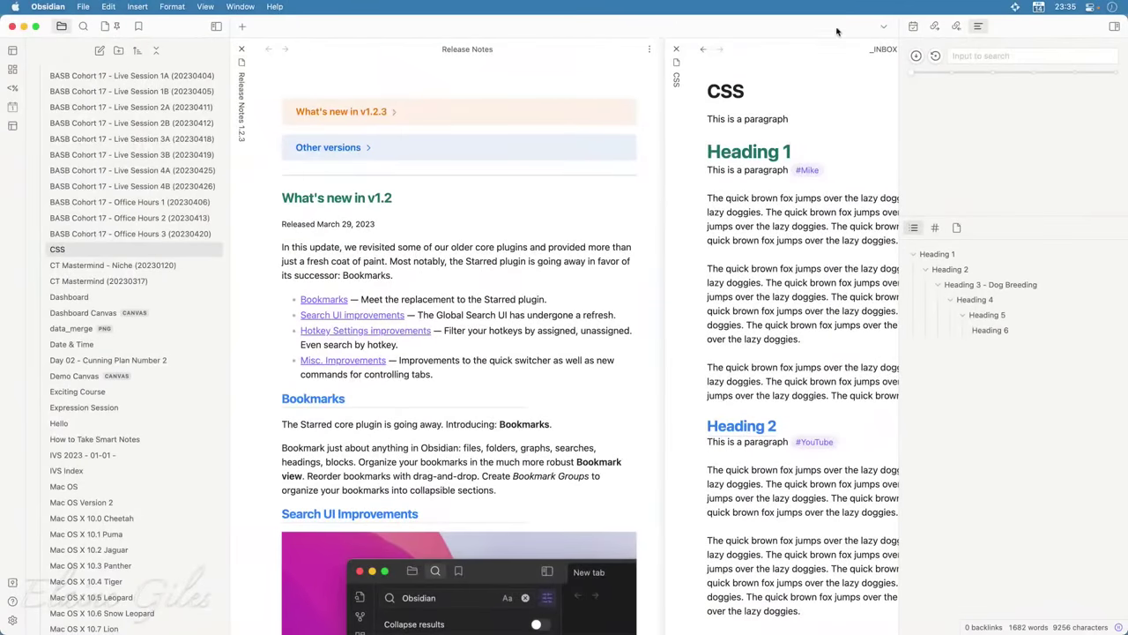
drag(977, 26, 160, 26)
click(160, 26)
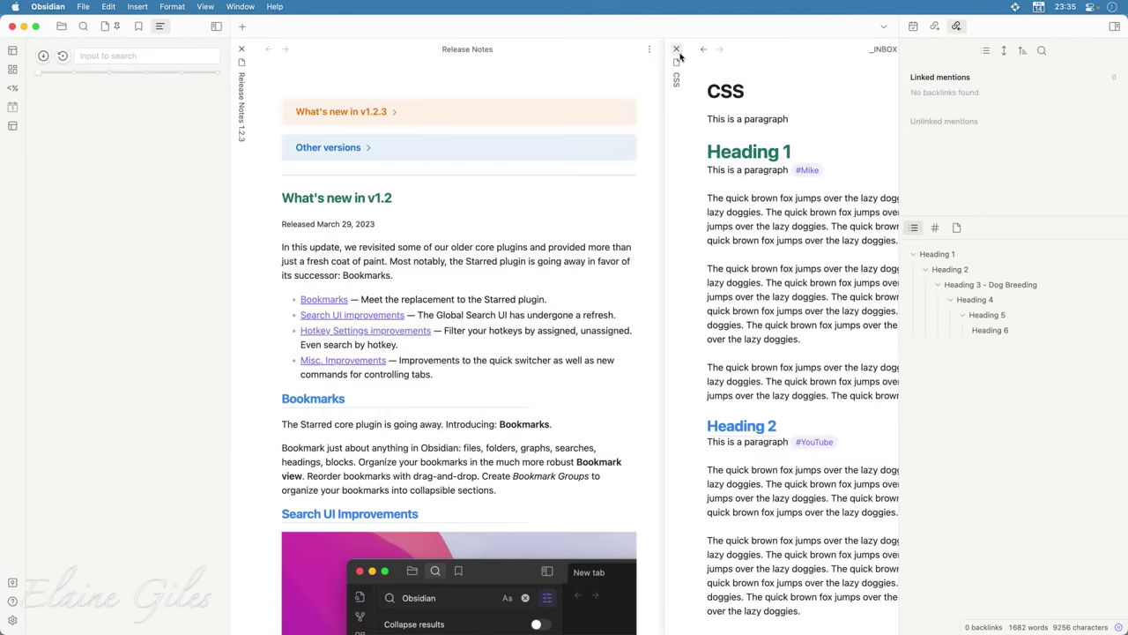
click(690, 92)
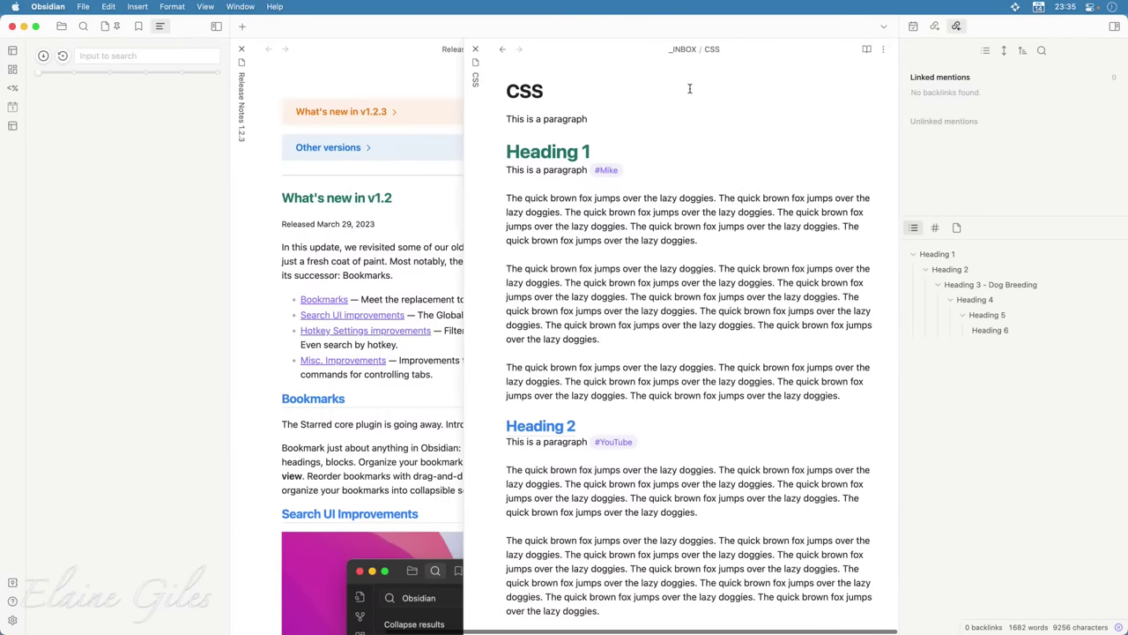
Collapse Heading 1 in the built-in outline, then jump to the note's Heading 6 section
click(588, 268)
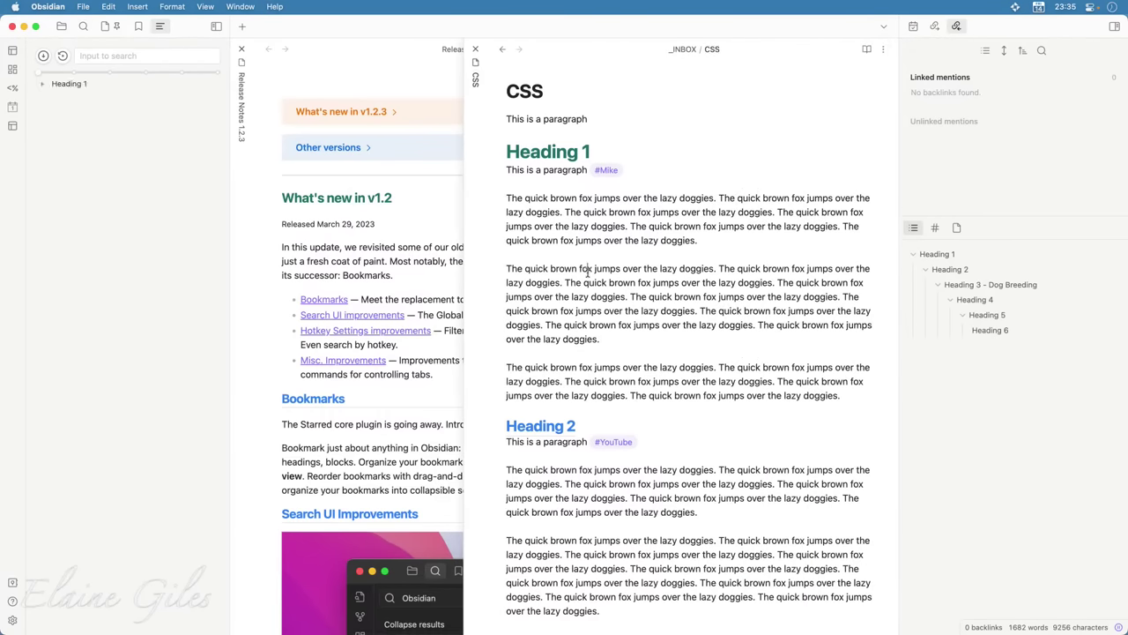
click(532, 182)
click(914, 254)
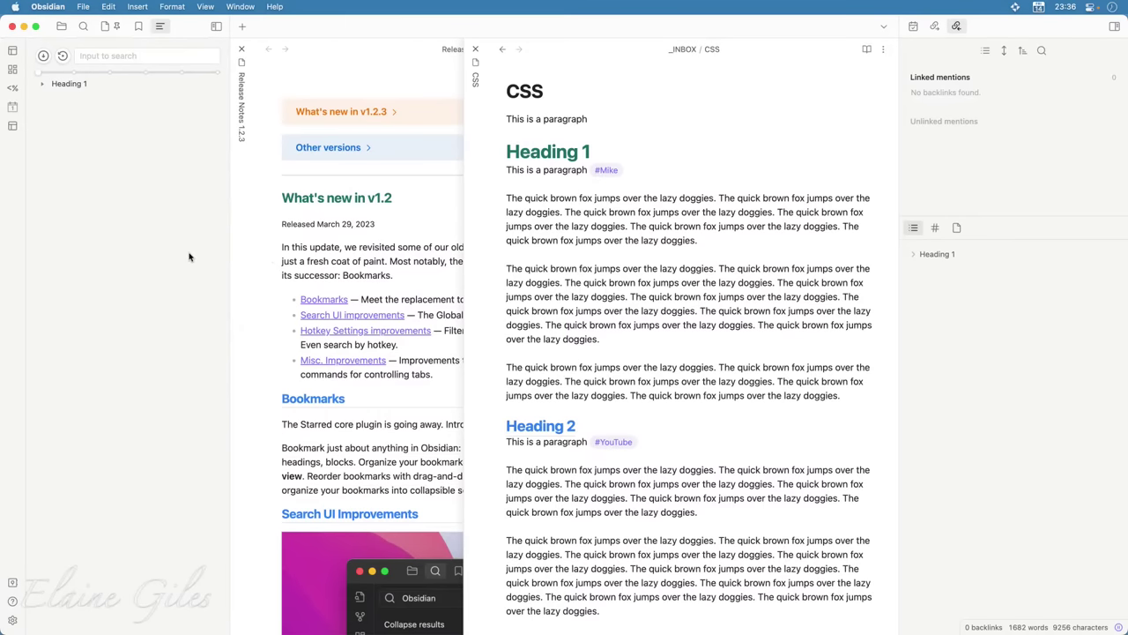
click(43, 58)
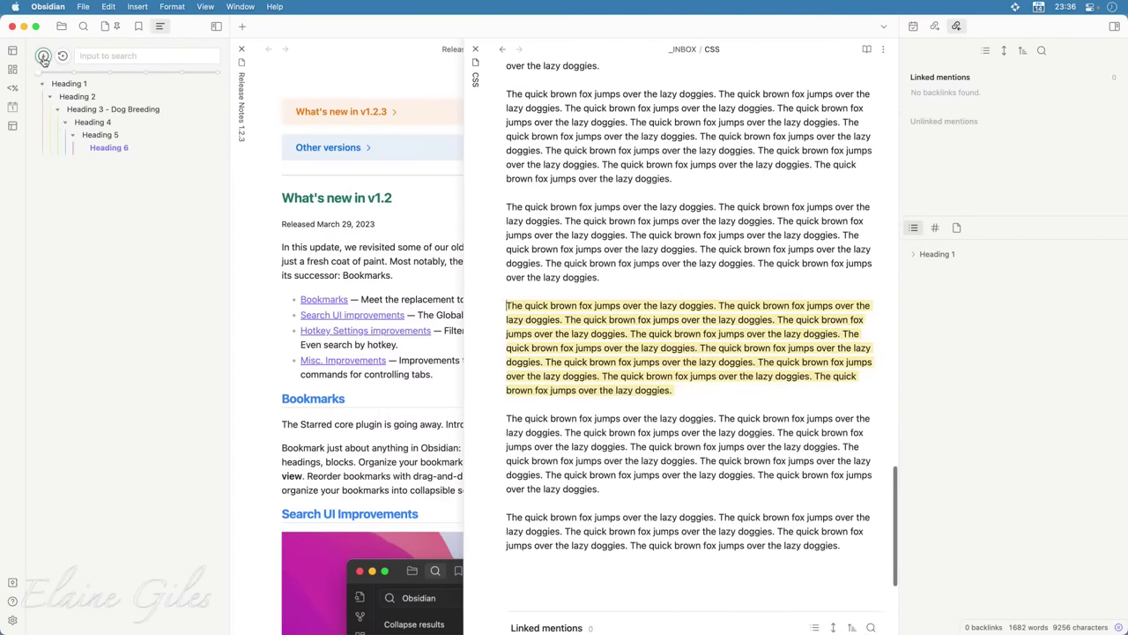
scroll(696, 462, down, 5)
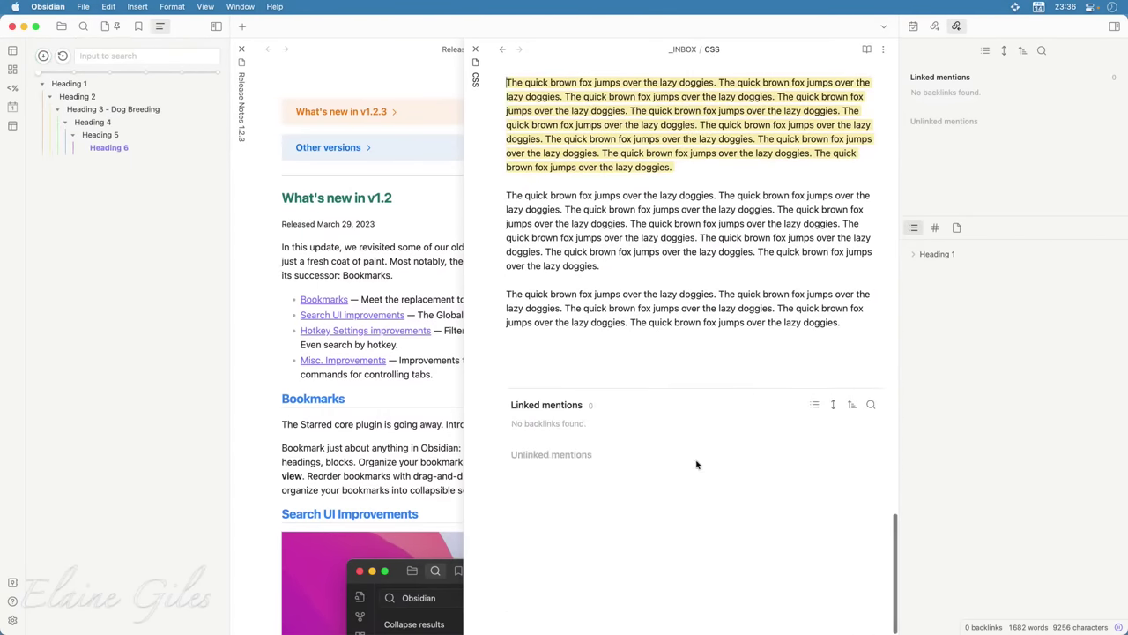
scroll(697, 464, up, 4)
scroll(696, 463, up, 20)
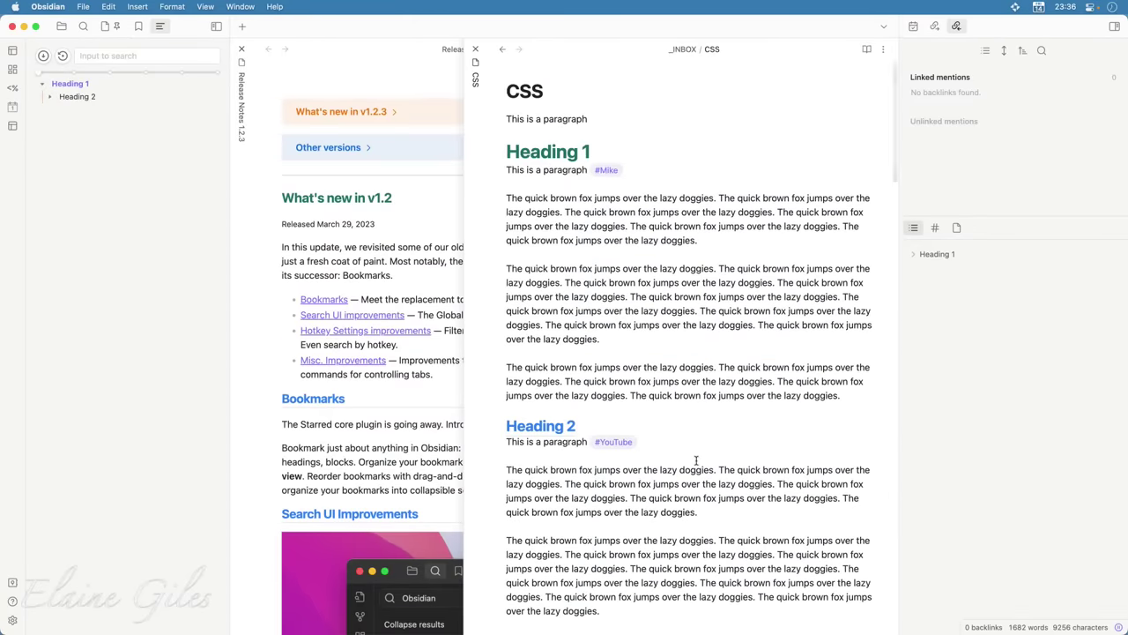
key(super+Down)
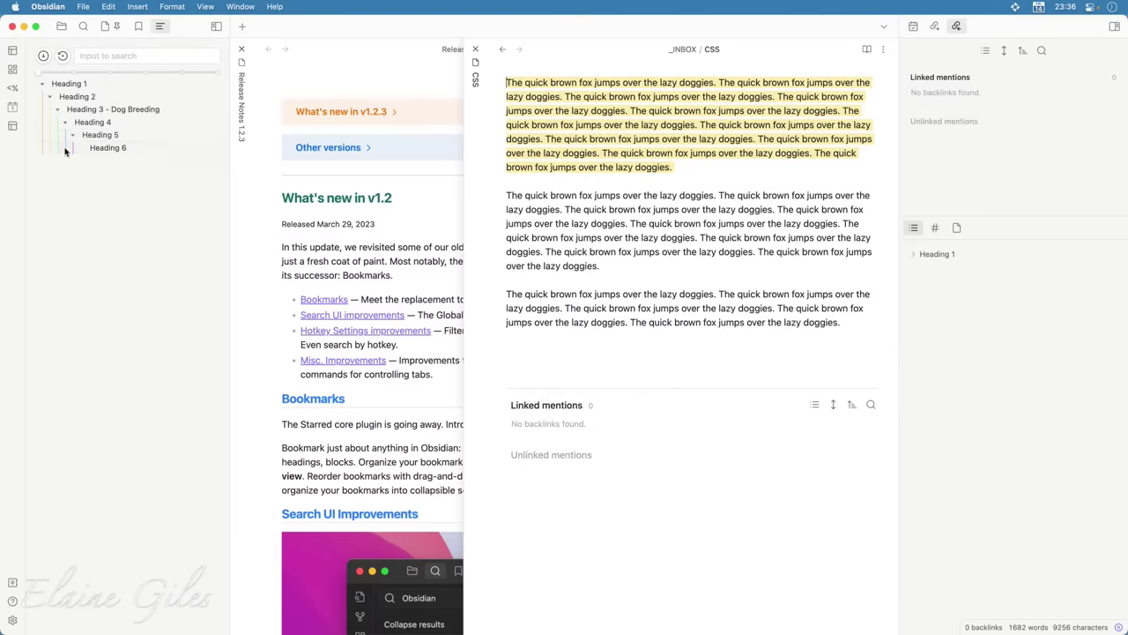
click(121, 152)
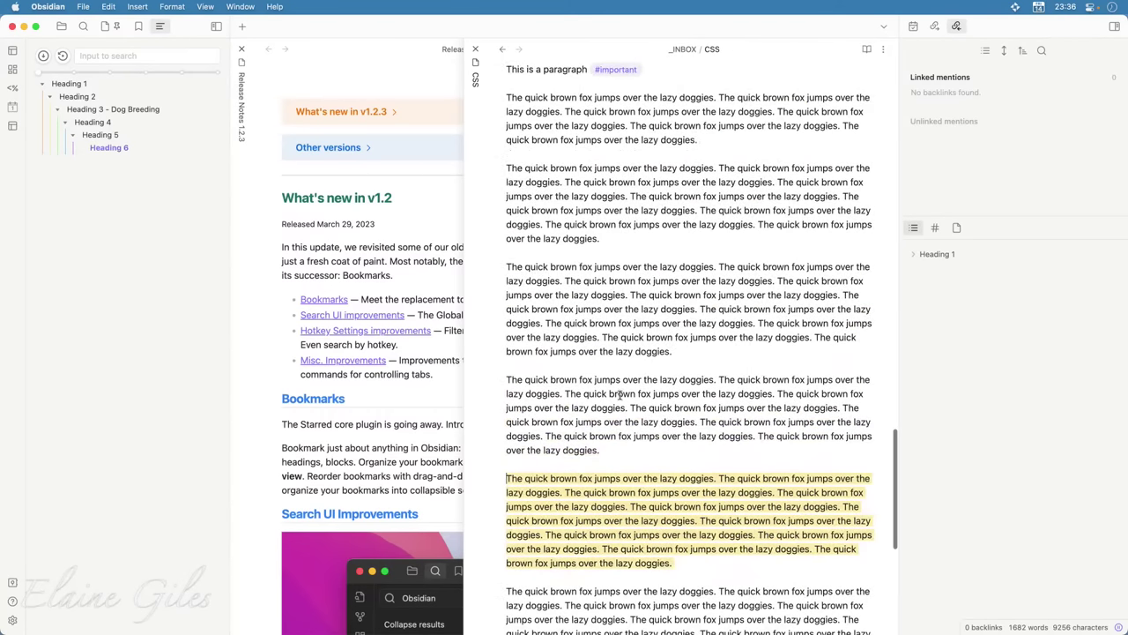
Expand the right-sidebar outline down to Heading 6 and jump to Heading 3 - Dog Breeding
scroll(621, 394, up, 5)
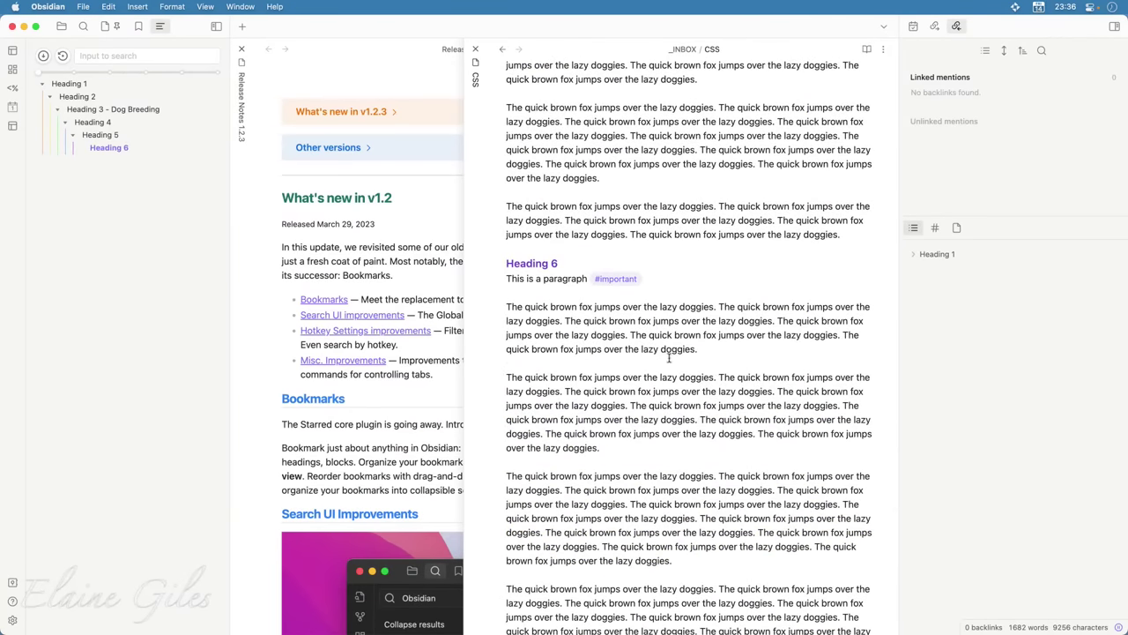
scroll(801, 367, up, 10)
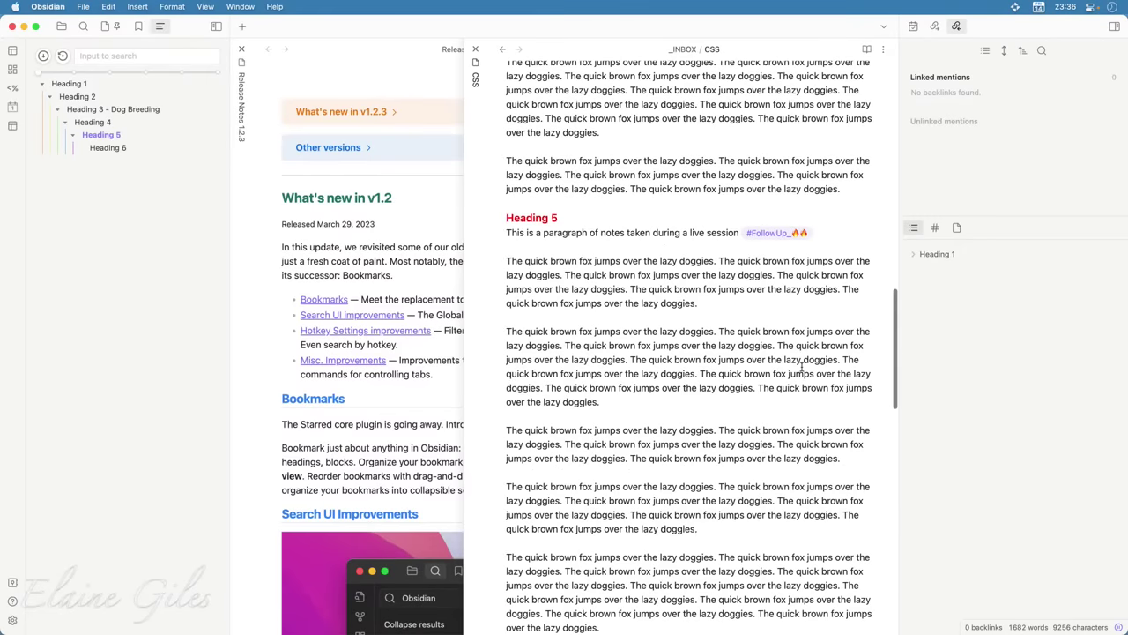
scroll(801, 367, up, 5)
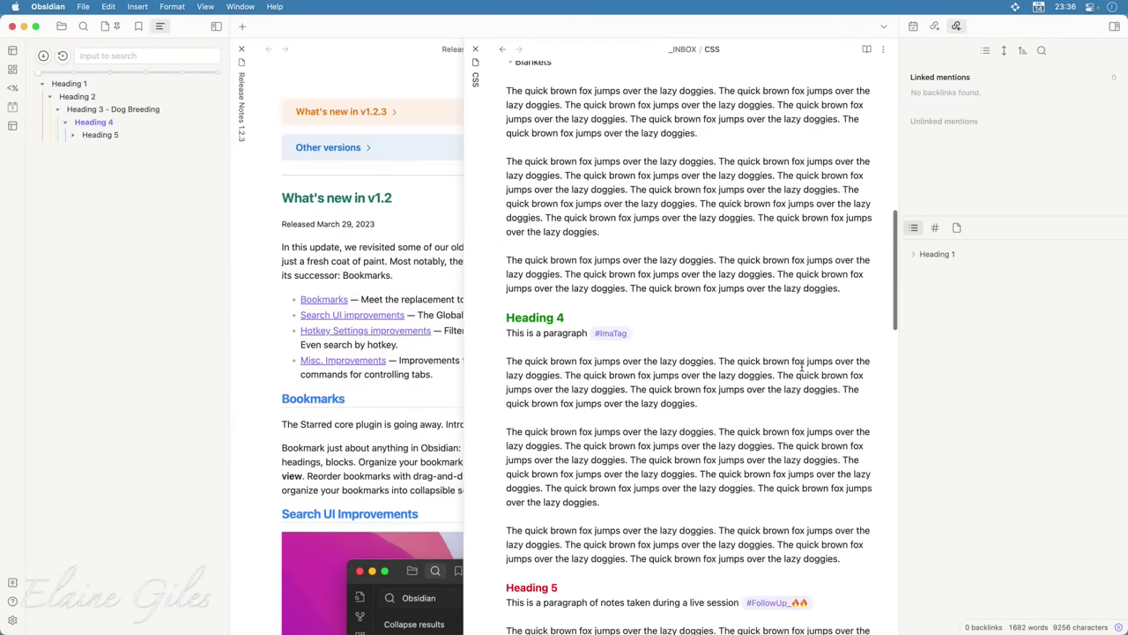
scroll(801, 367, up, 1)
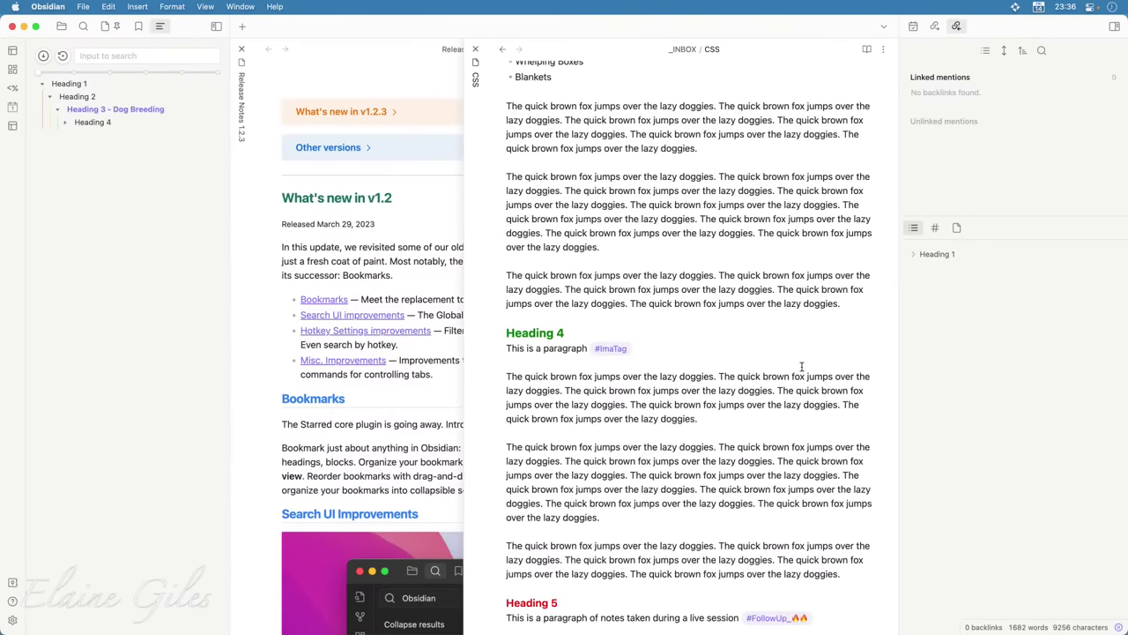
scroll(799, 367, up, 5)
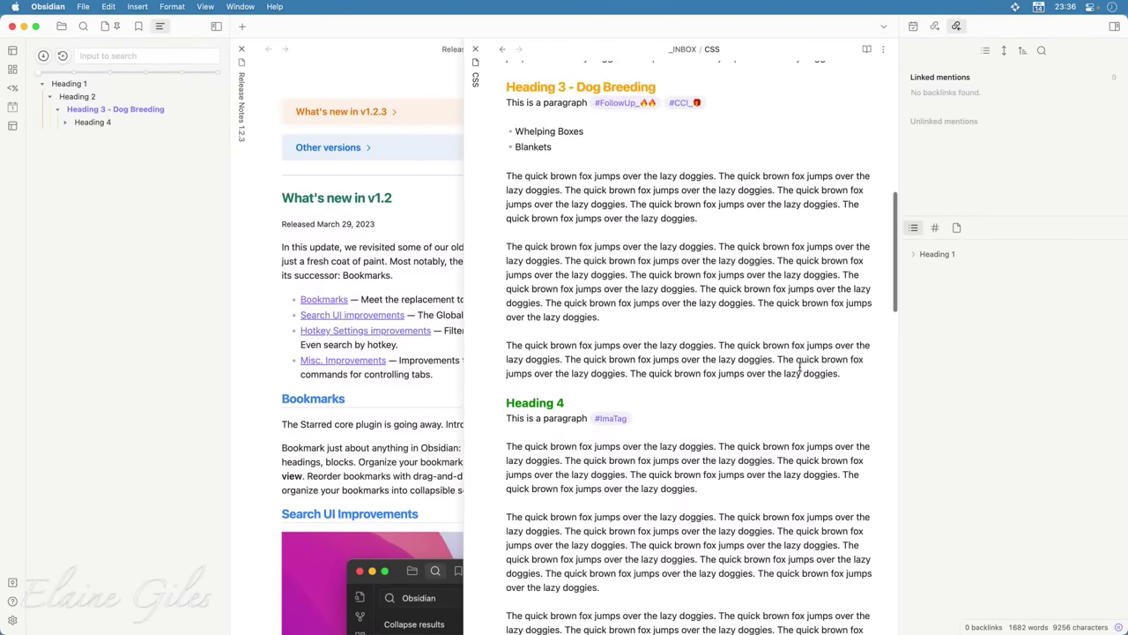
scroll(799, 366, up, 15)
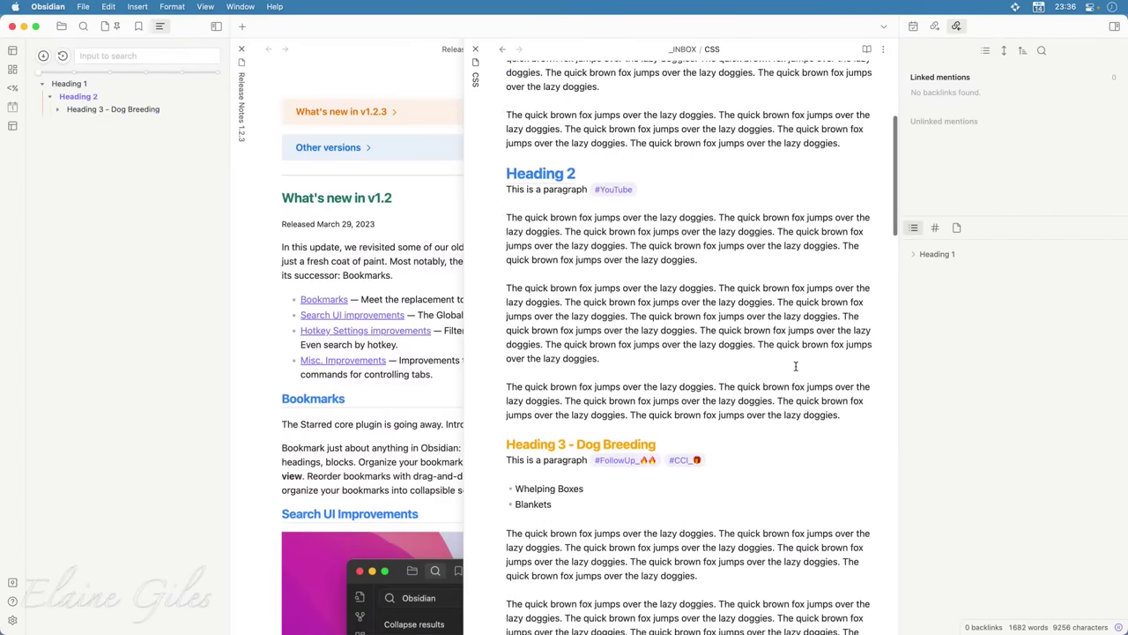
scroll(763, 343, up, 2)
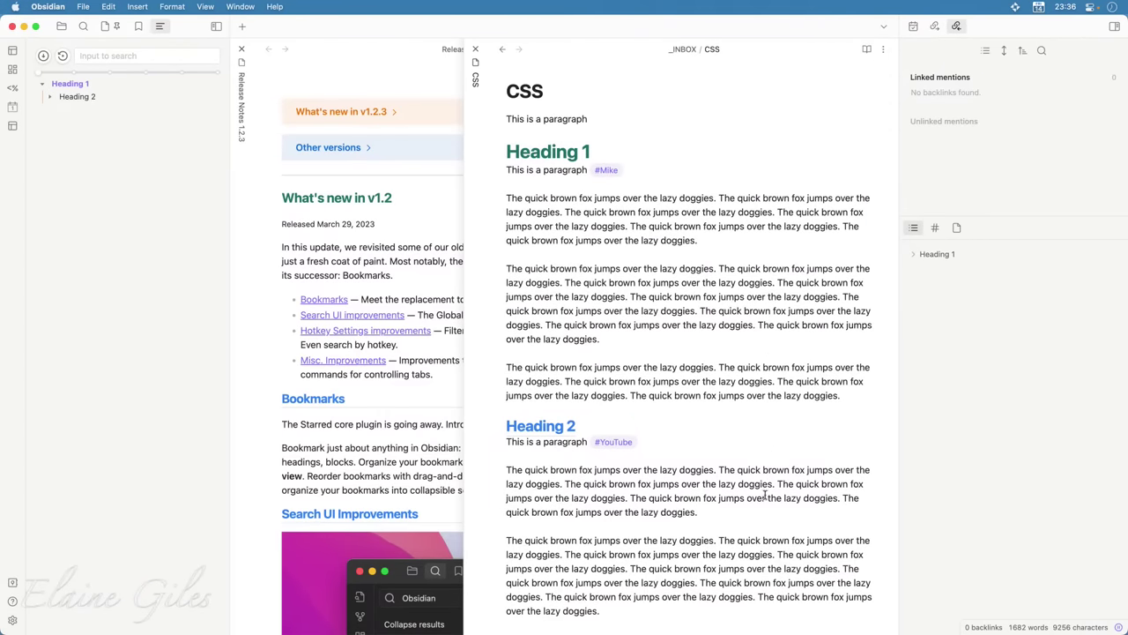
scroll(766, 493, down, 20)
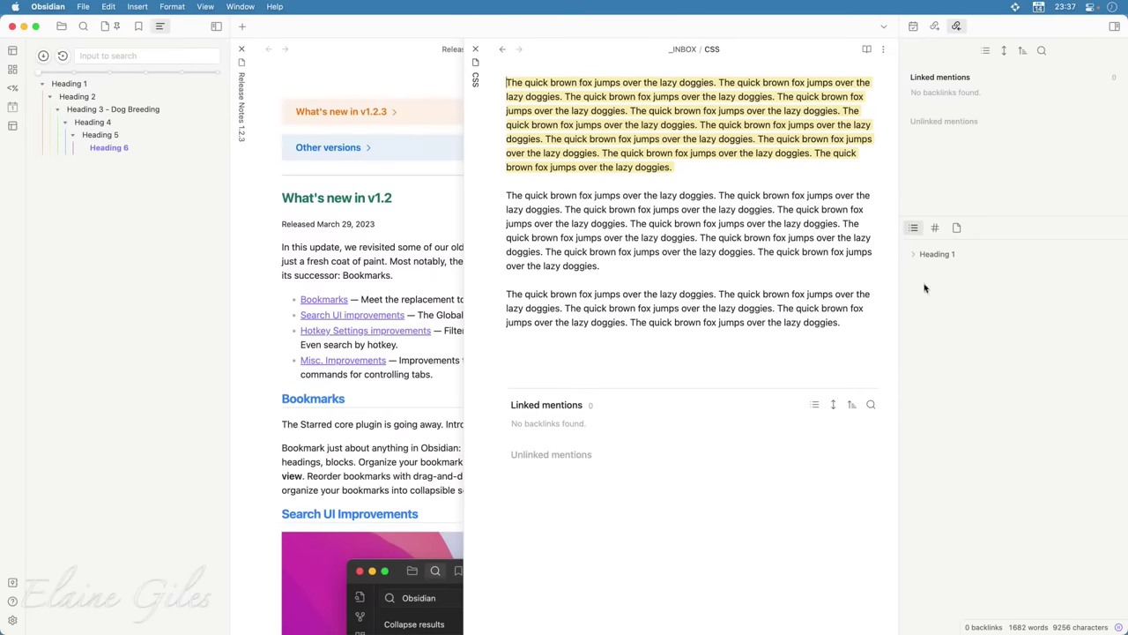
click(914, 254)
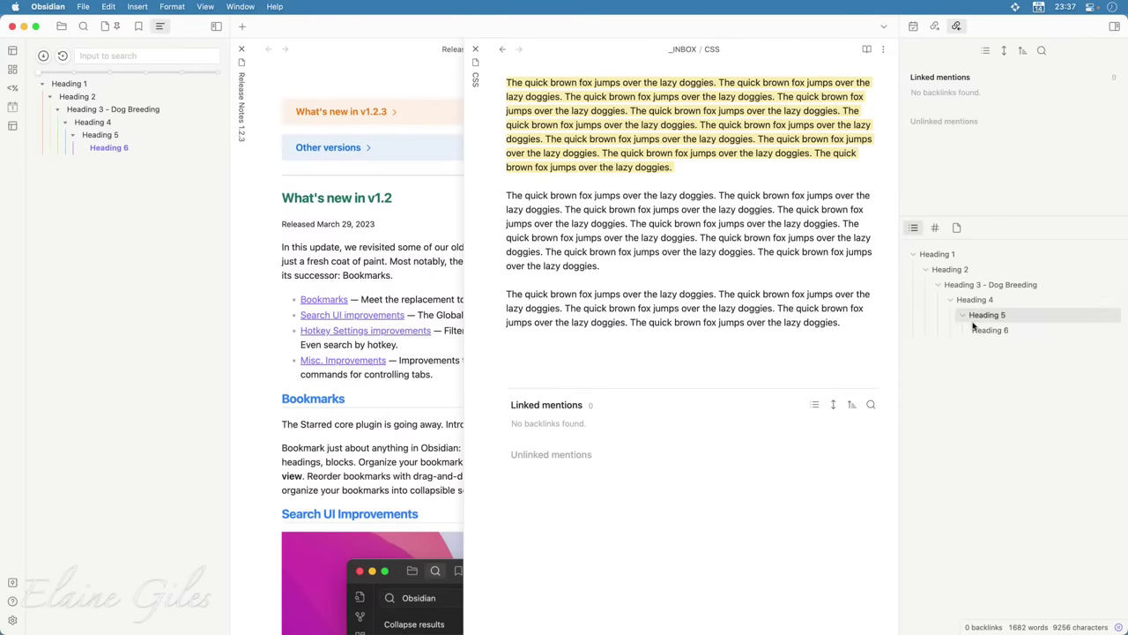
click(992, 288)
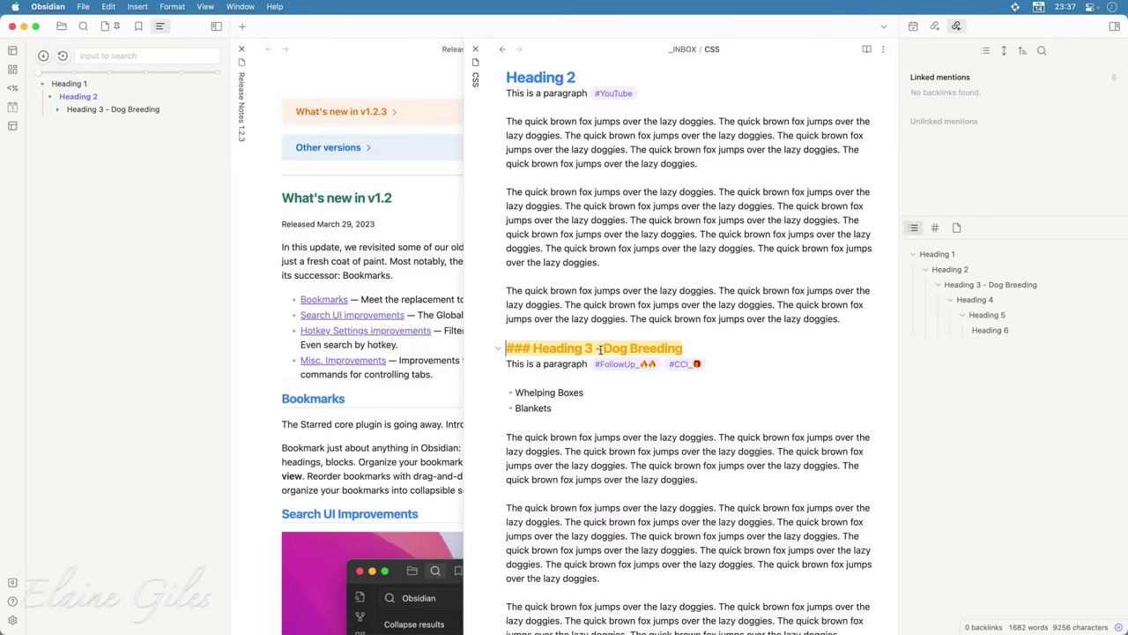
Move the Quiet Outline's heading-level slider from No expand to its deepest setting
click(39, 76)
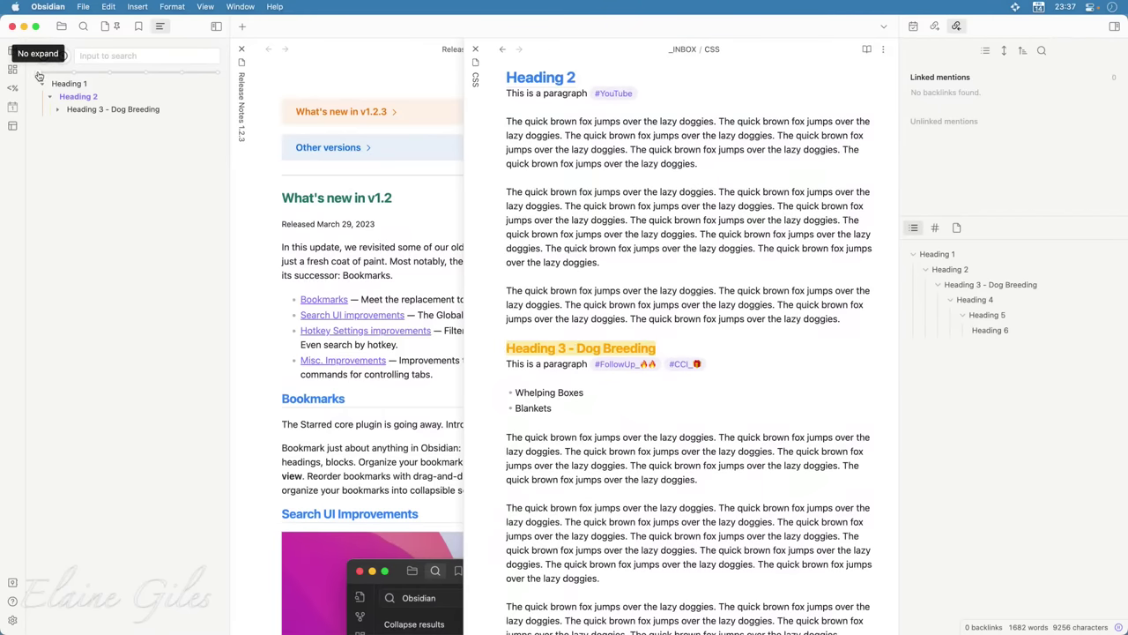
drag(39, 76, 217, 81)
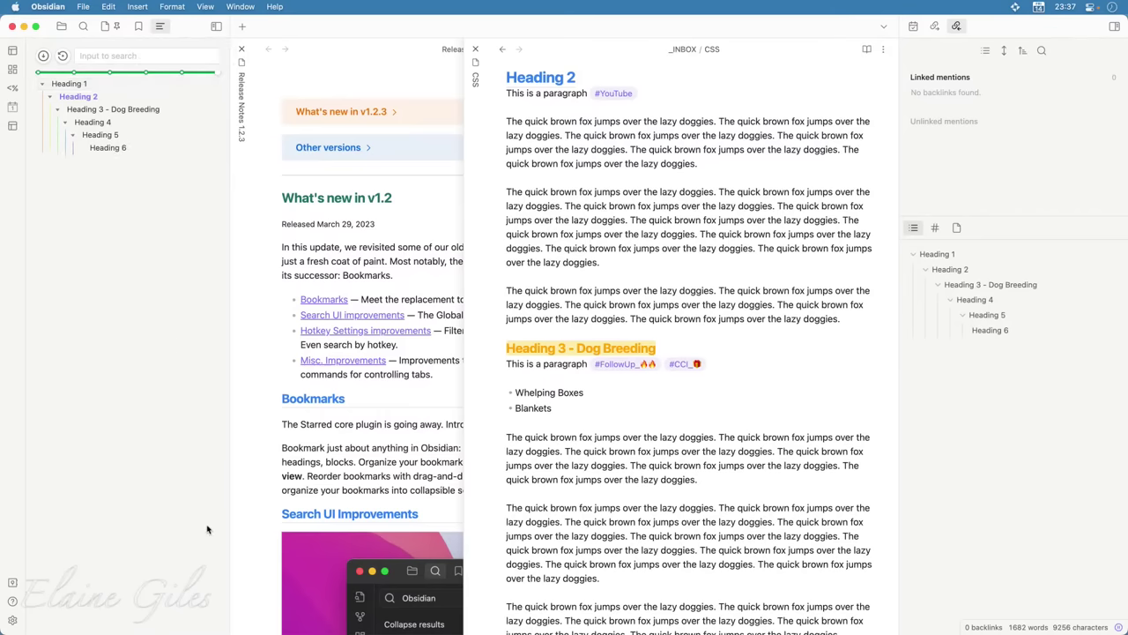
scroll(677, 450, down, 3)
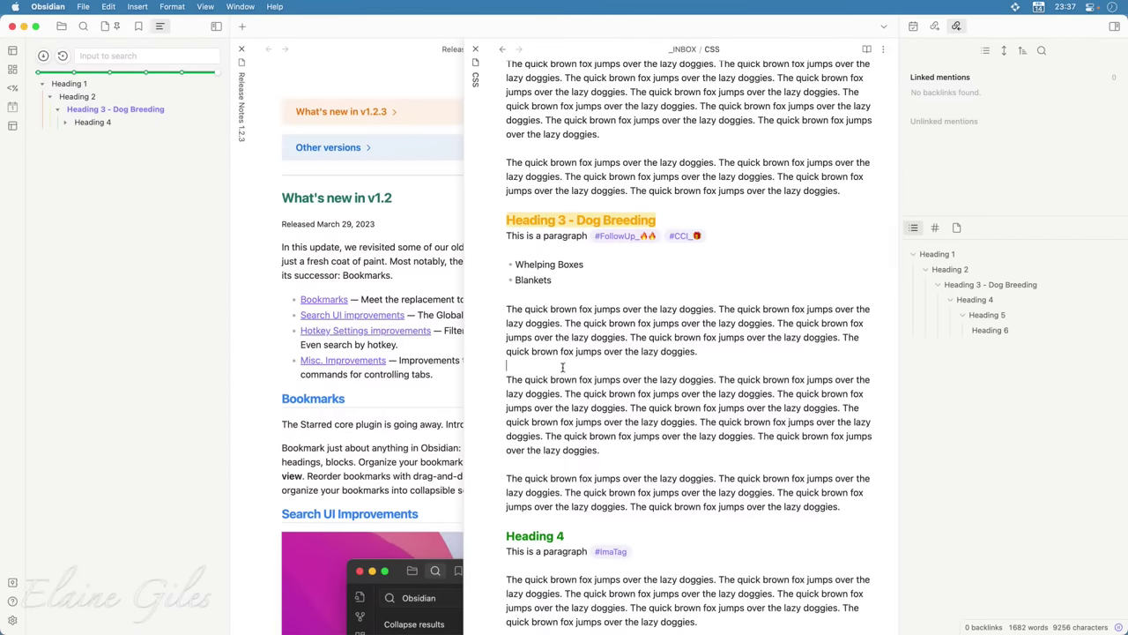
Add a '#### More About Dog Breeding' heading below the first Dog Breeding paragraph
click(543, 370)
key(Return)
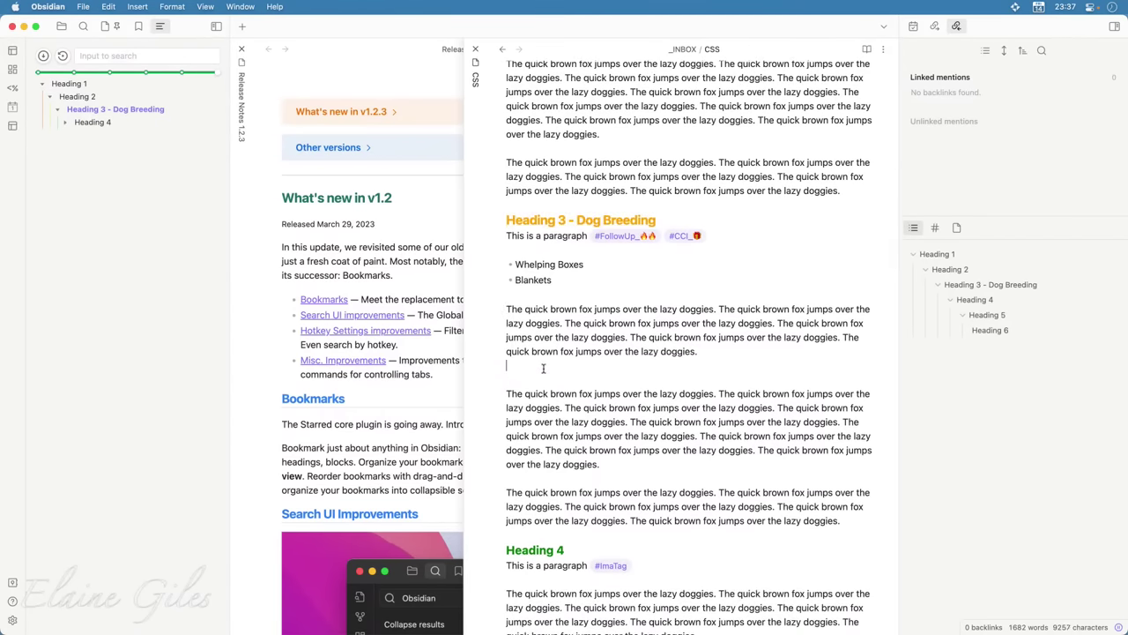
key(Return)
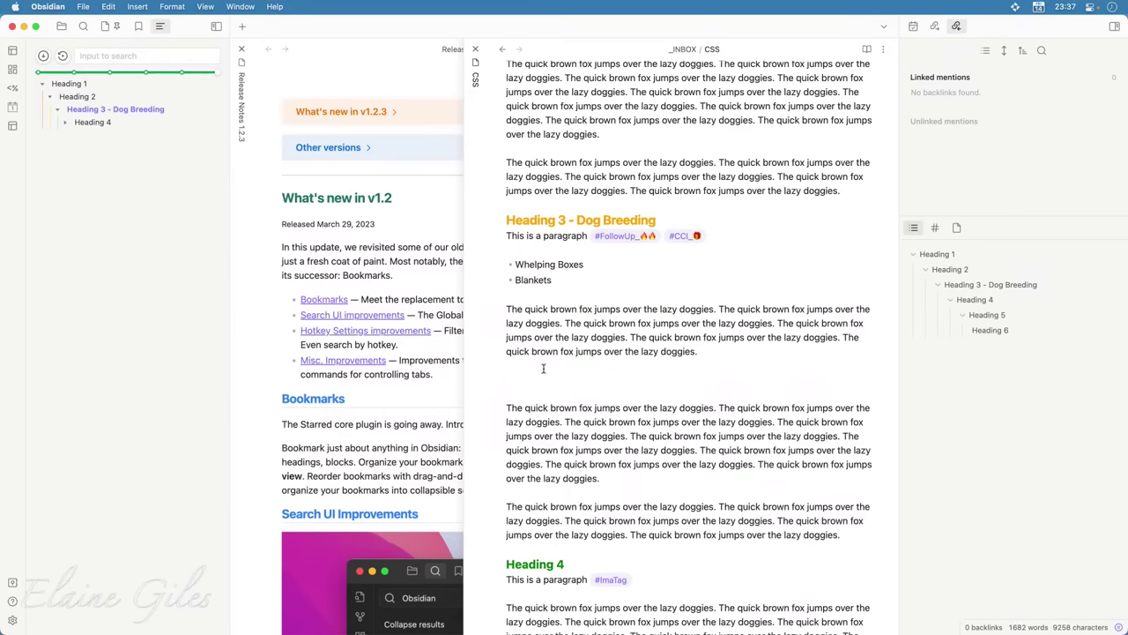
text(#### )
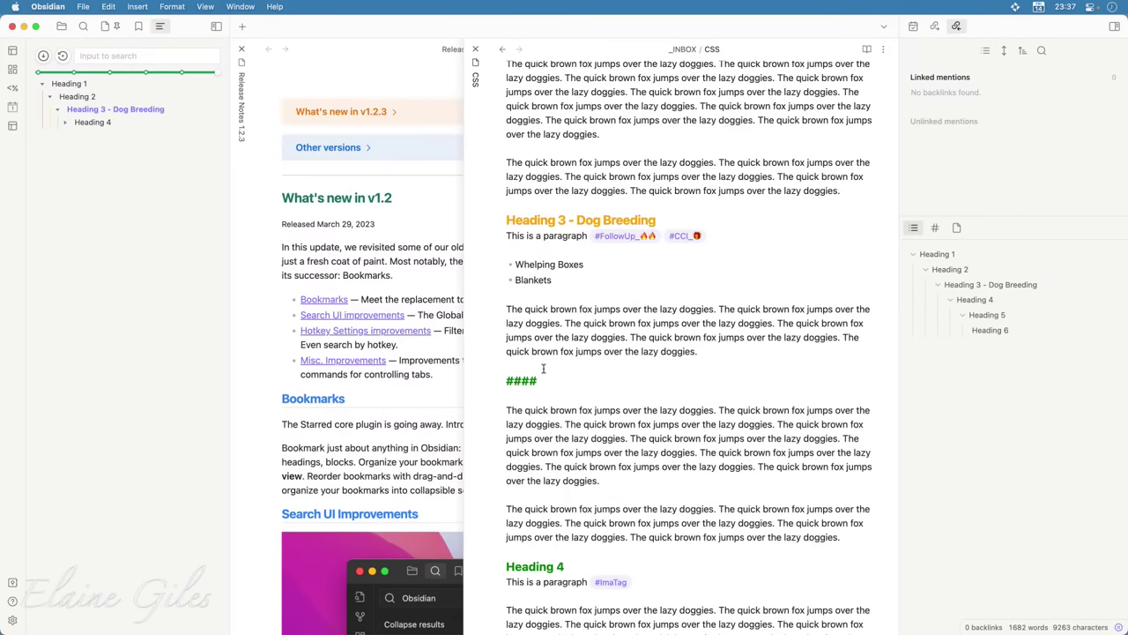
text(More About)
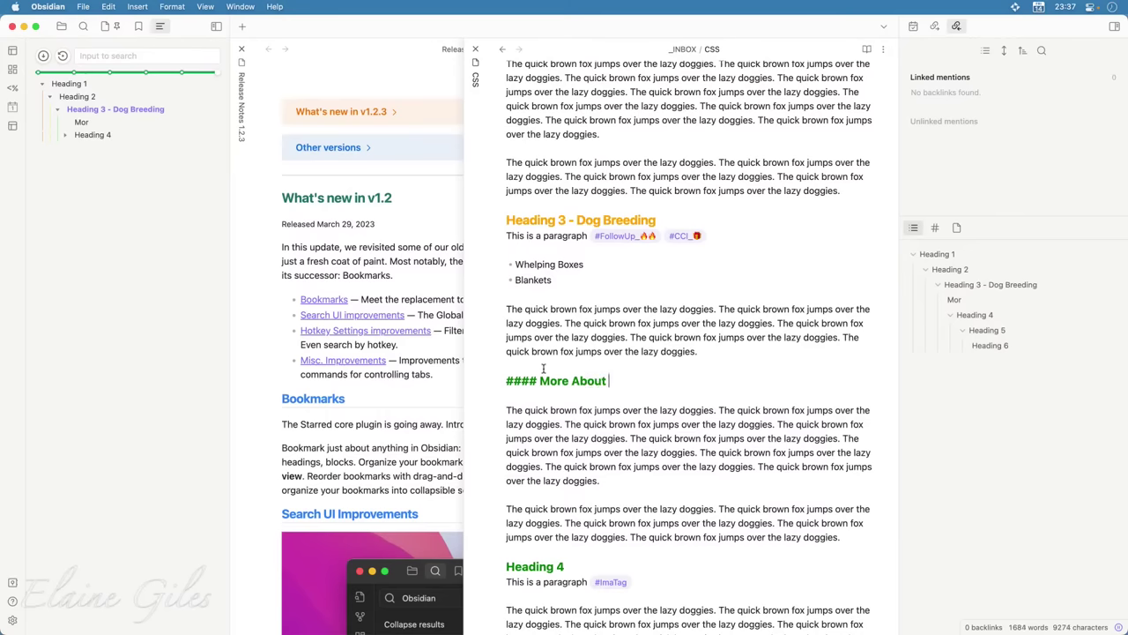
text( Dog Breeding)
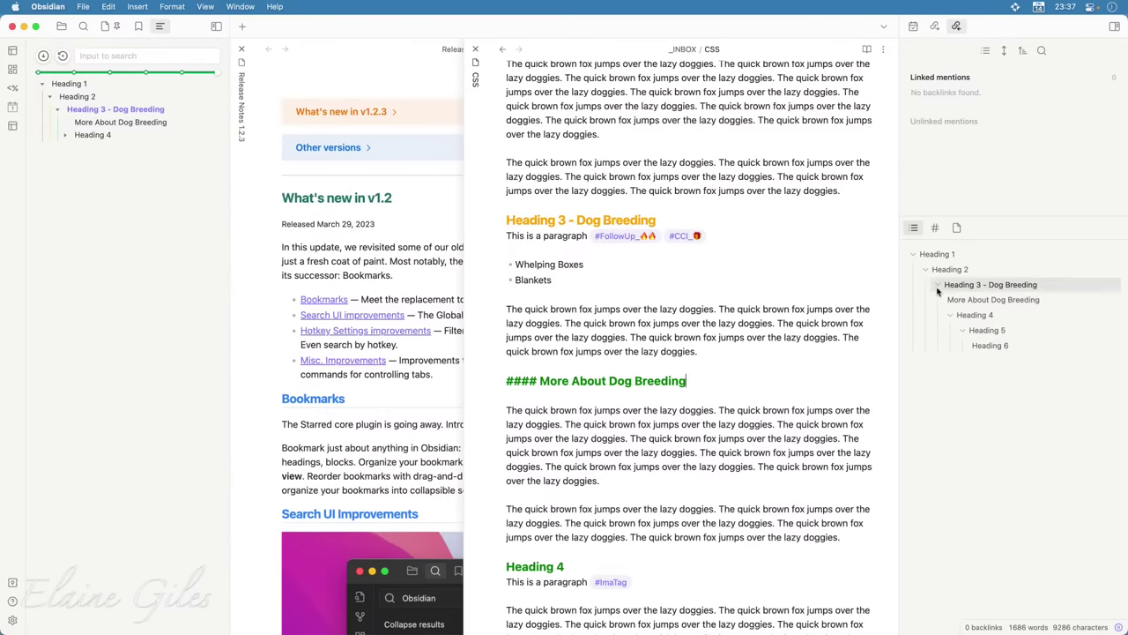
Jump to Heading 1 and collapse the right outline to just Heading 1
click(916, 258)
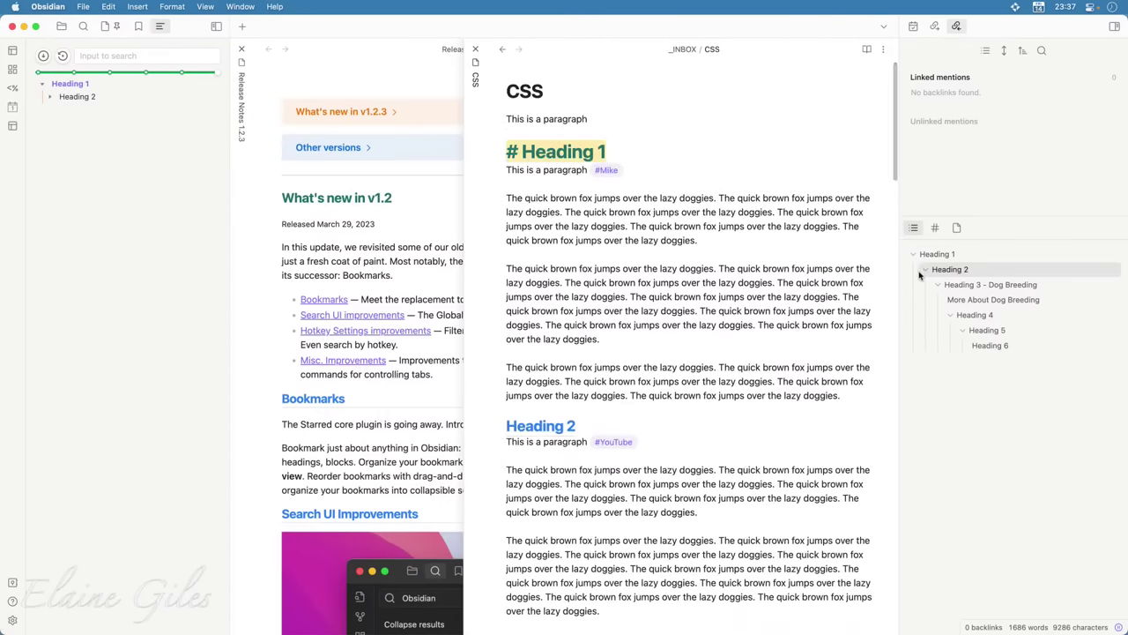
click(913, 254)
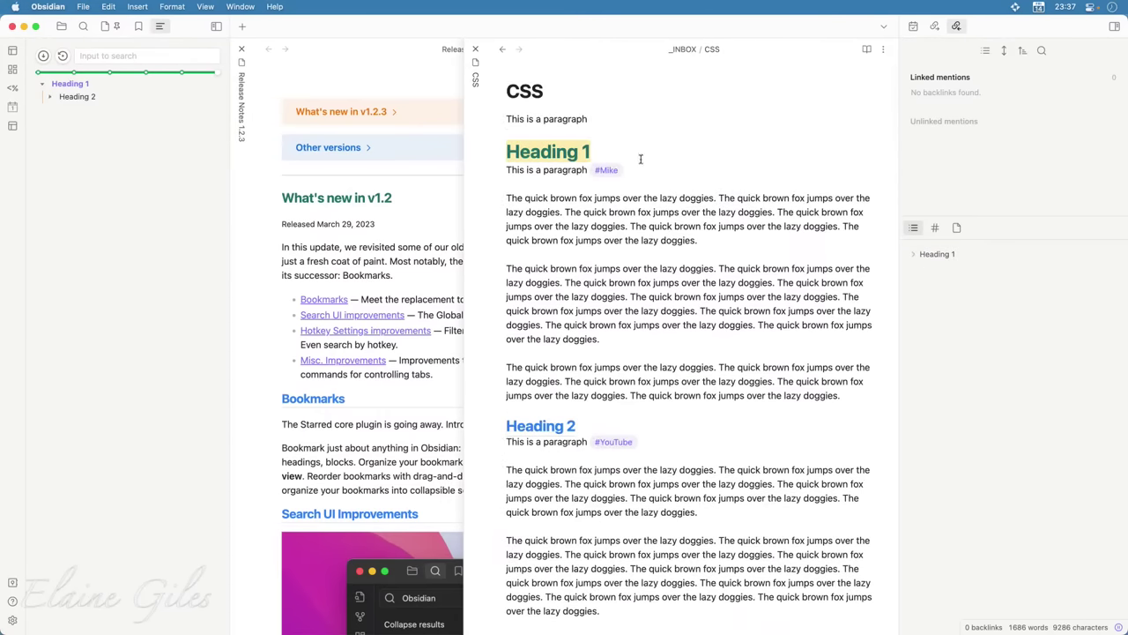
click(697, 146)
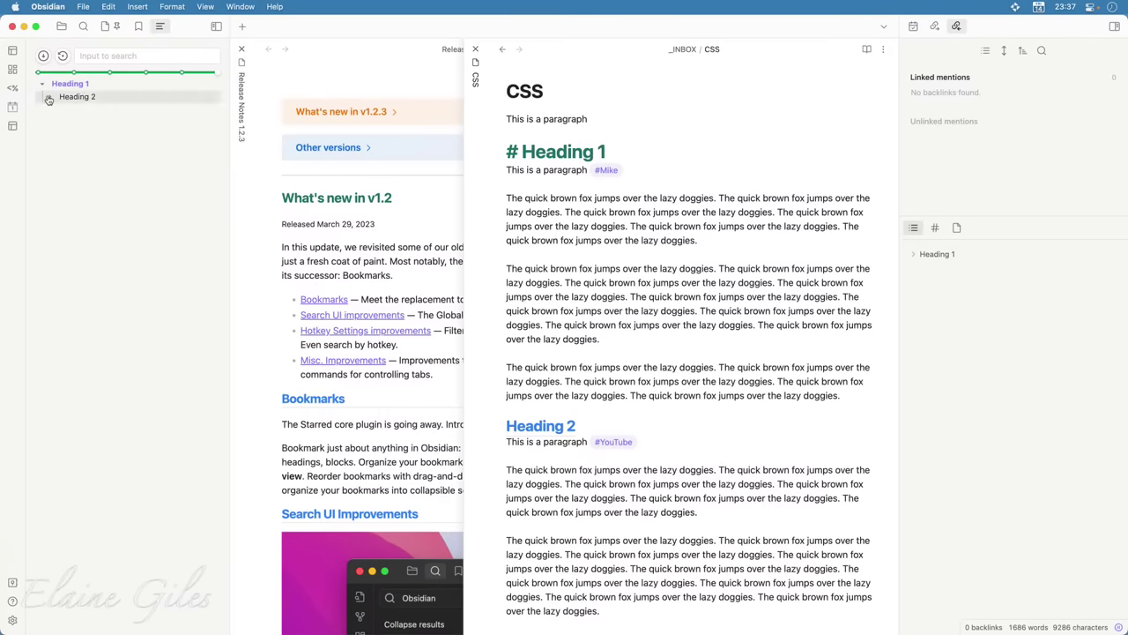
Reset the slider to full depth, jump to More About Dog Breeding, then collapse the outline to Heading 1
mouse_move(217, 77)
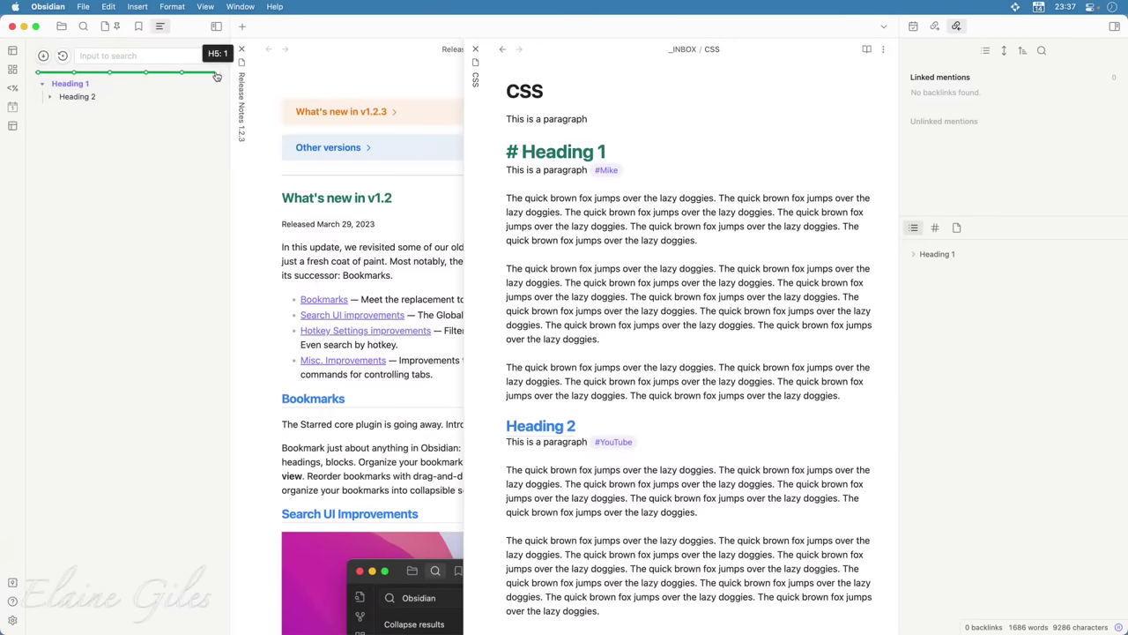
mouse_move(217, 77)
mouse_down()
mouse_move(184, 78)
mouse_move(217, 78)
mouse_up()
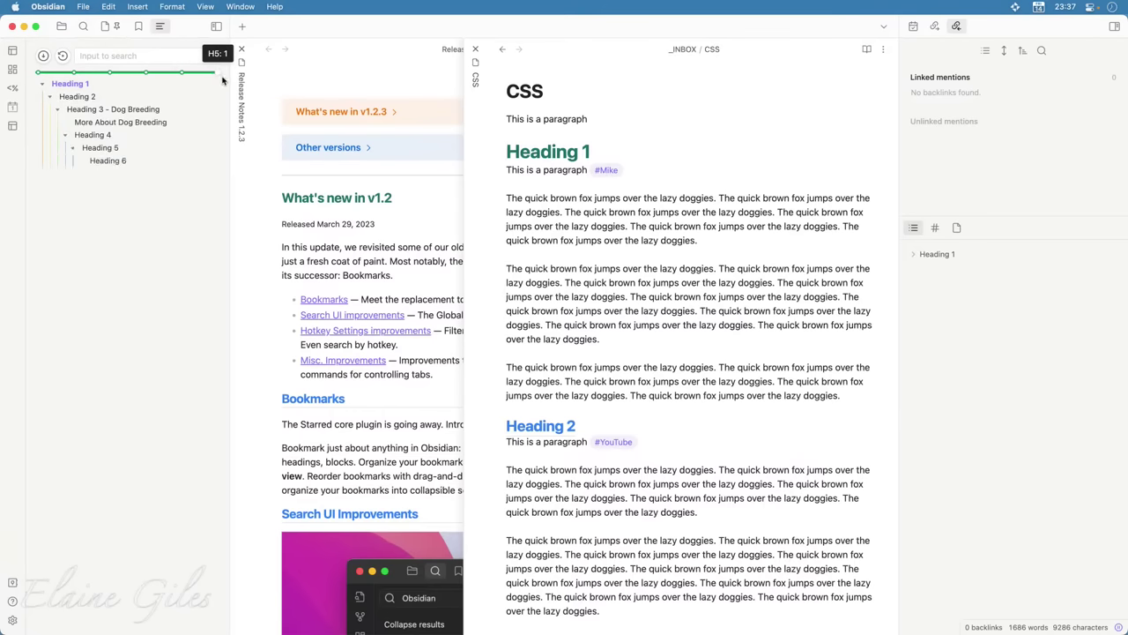
click(100, 124)
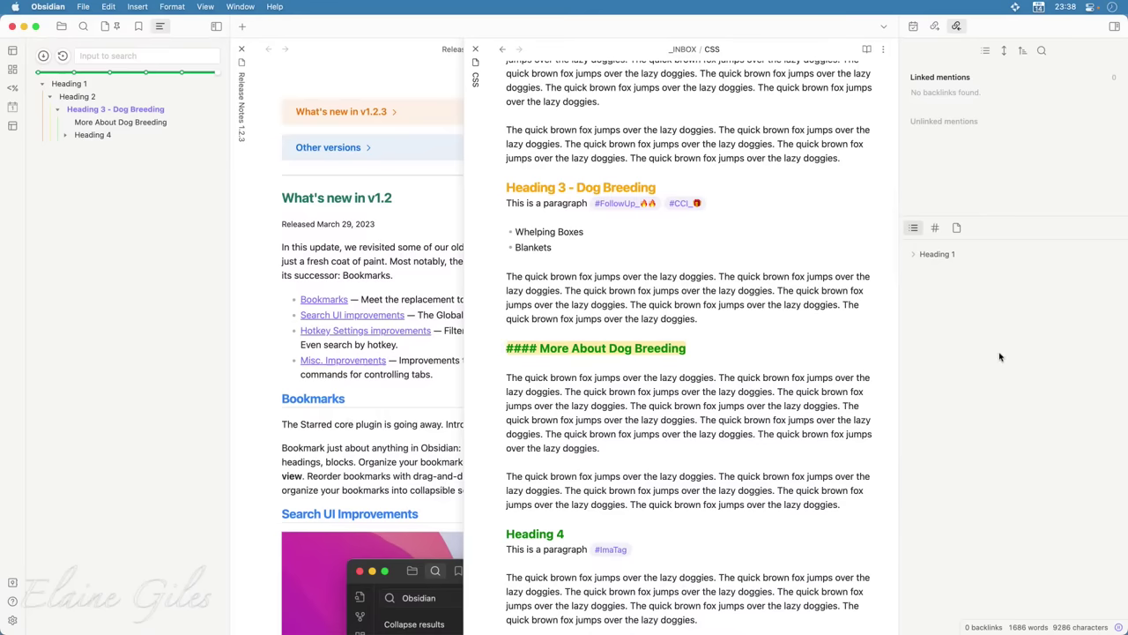
click(88, 87)
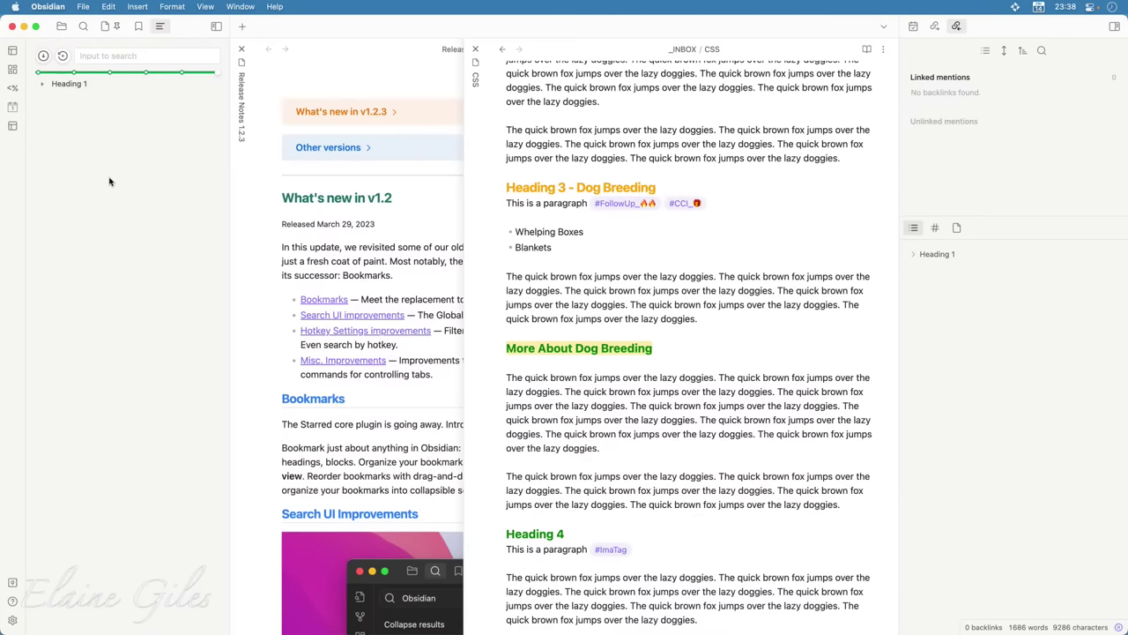
Search the outline for 'Breeding' and jump to Dog Breeding and More About Dog Breeding
click(110, 56)
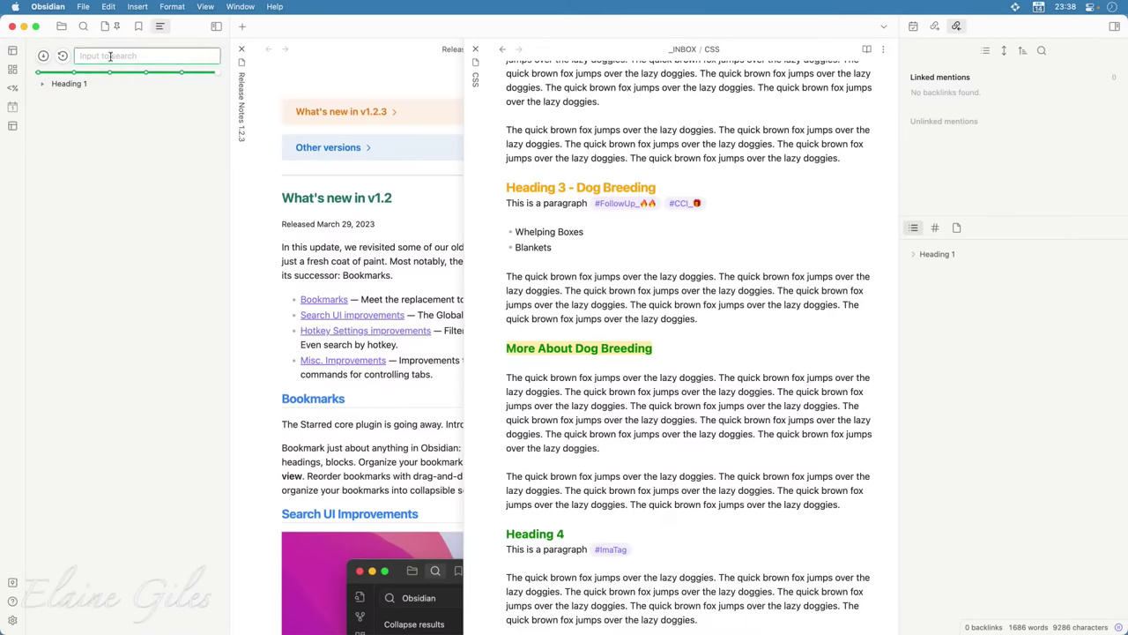
text(Bree)
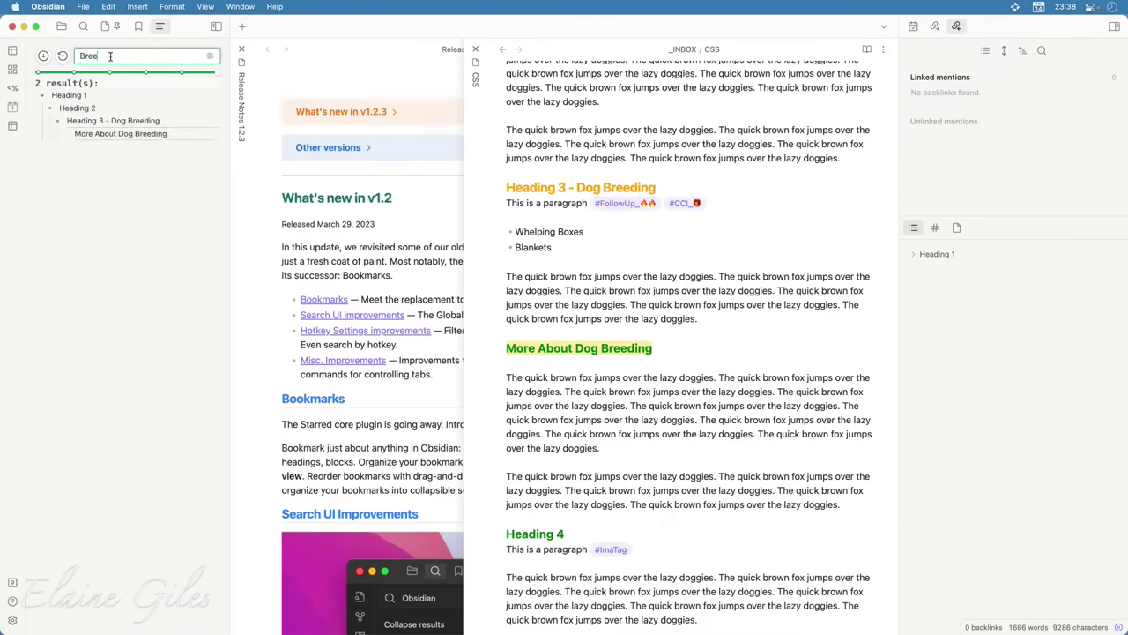
text(ding)
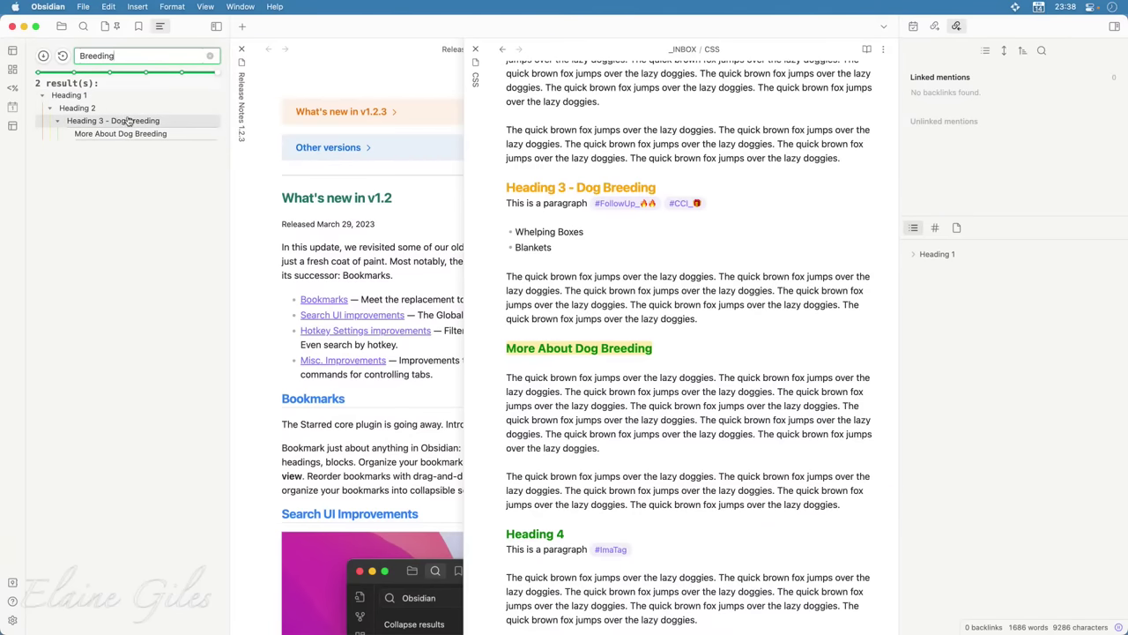
click(128, 121)
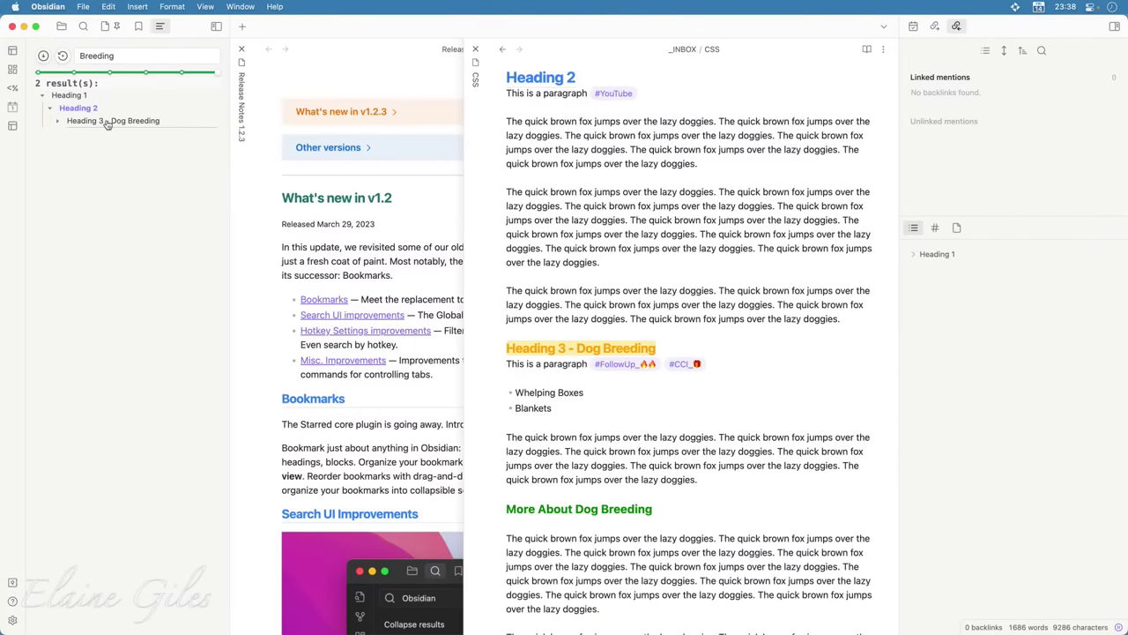
click(59, 123)
click(106, 134)
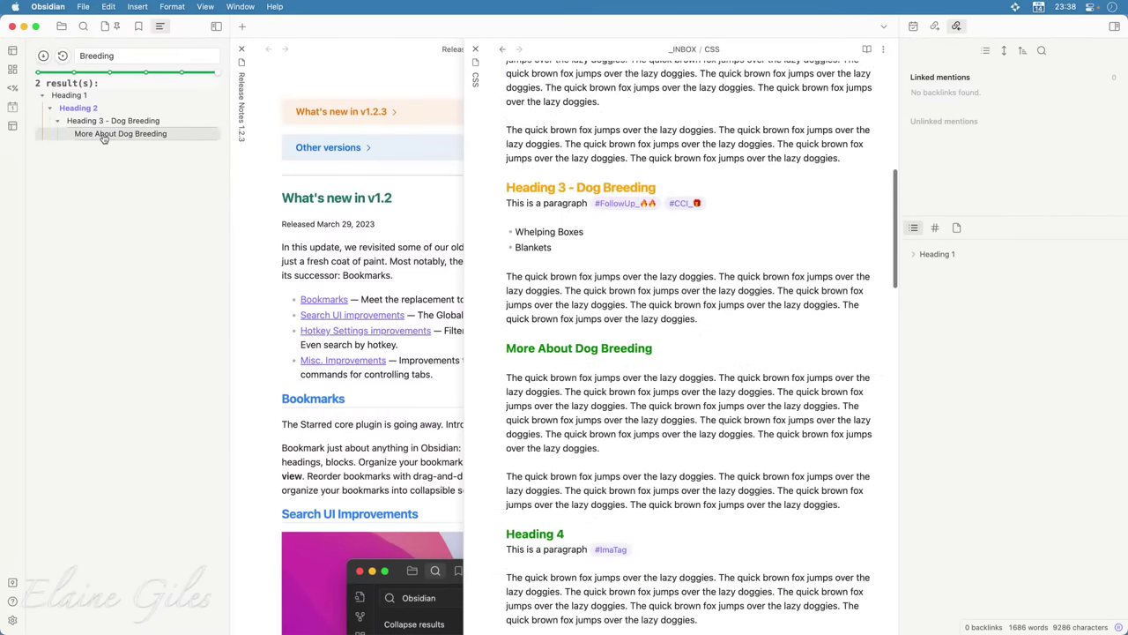
Clear the search and set the outline's level slider to H5
click(63, 56)
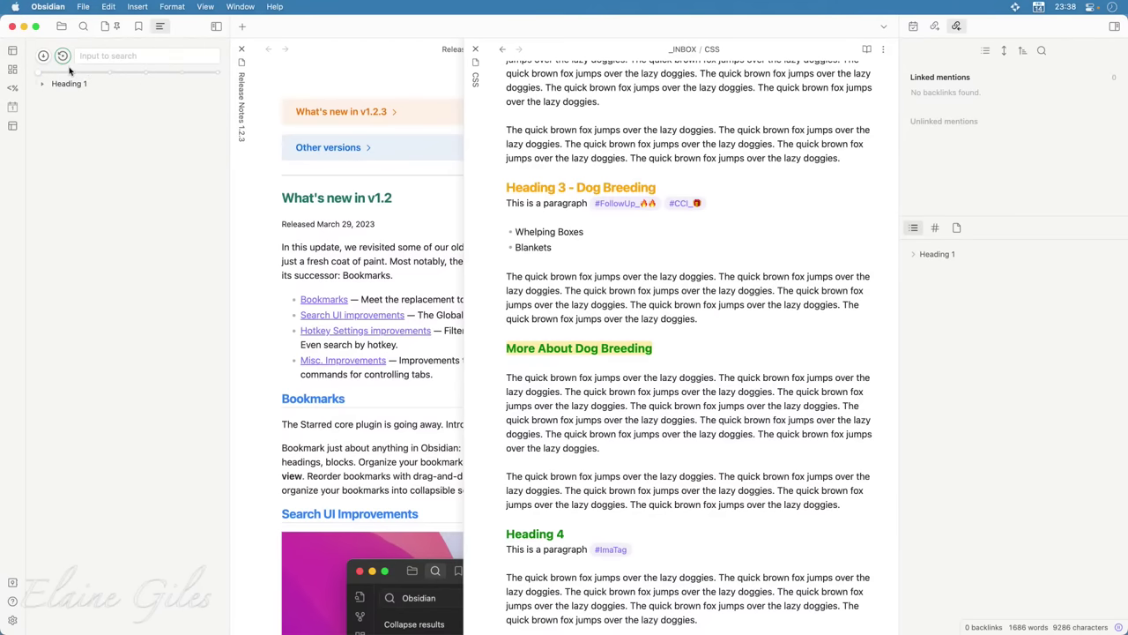
click(133, 56)
click(110, 92)
click(218, 76)
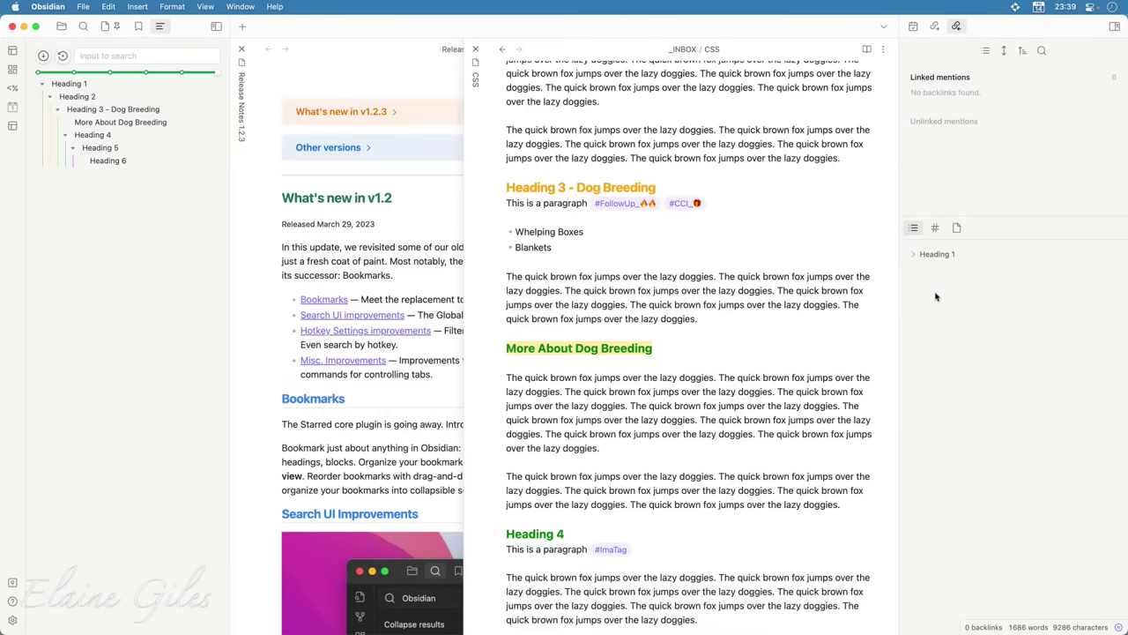
Open the BASB Cohort 17 - Live Session 1A note from the File explorer and scroll through it
click(61, 25)
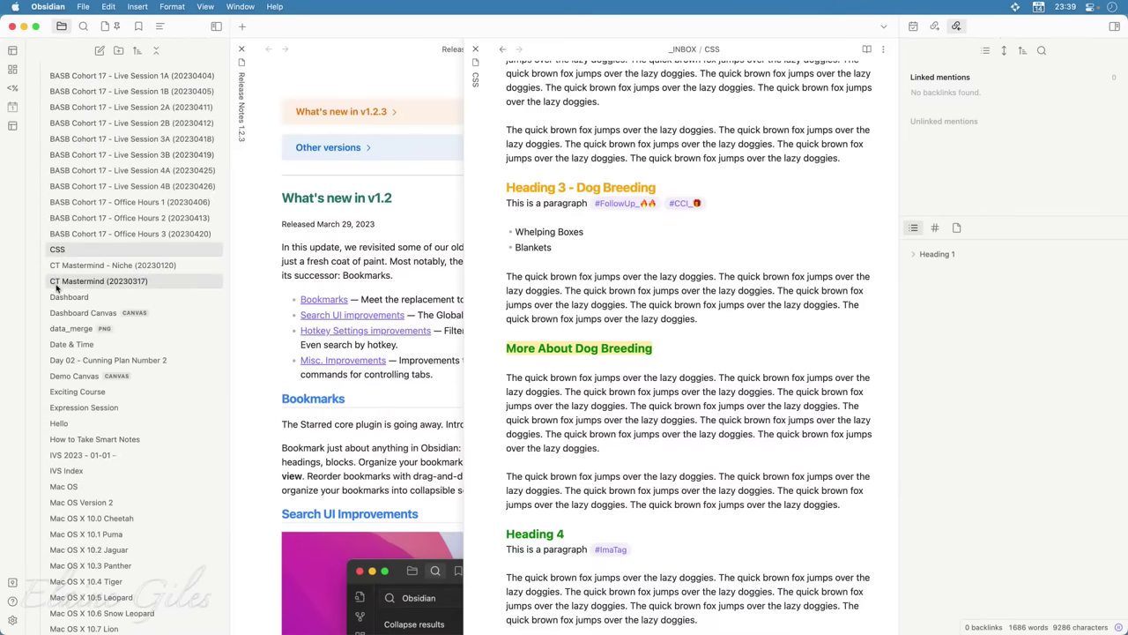
click(94, 77)
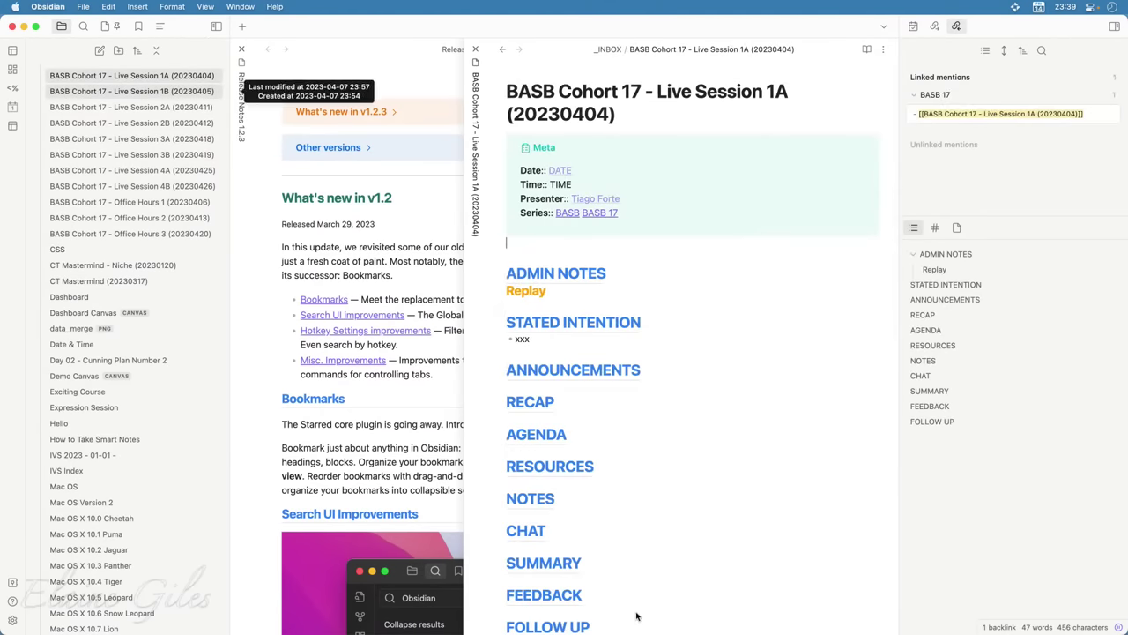
scroll(637, 612, down, 5)
scroll(723, 467, down, 5)
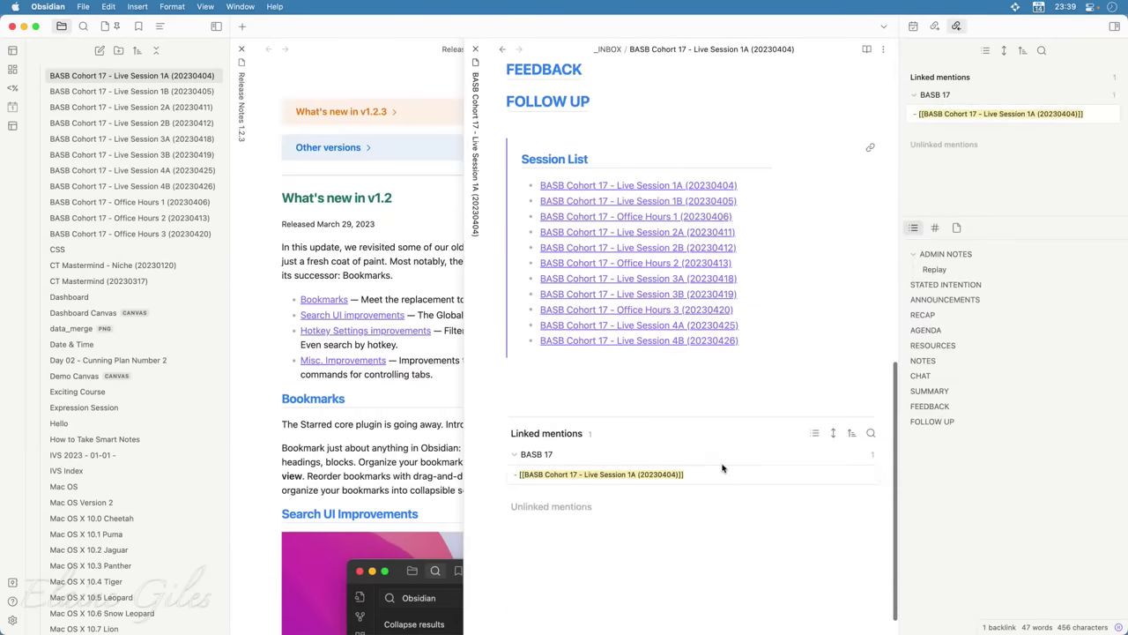
scroll(737, 549, up, 7)
scroll(736, 549, up, 3)
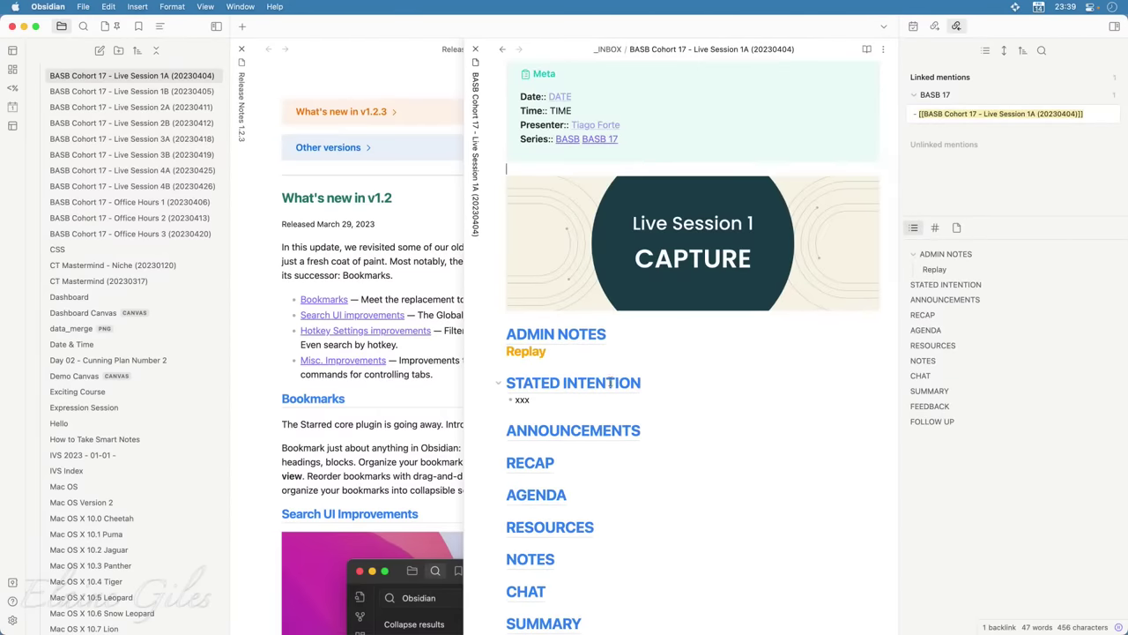
scroll(573, 412, down, 2)
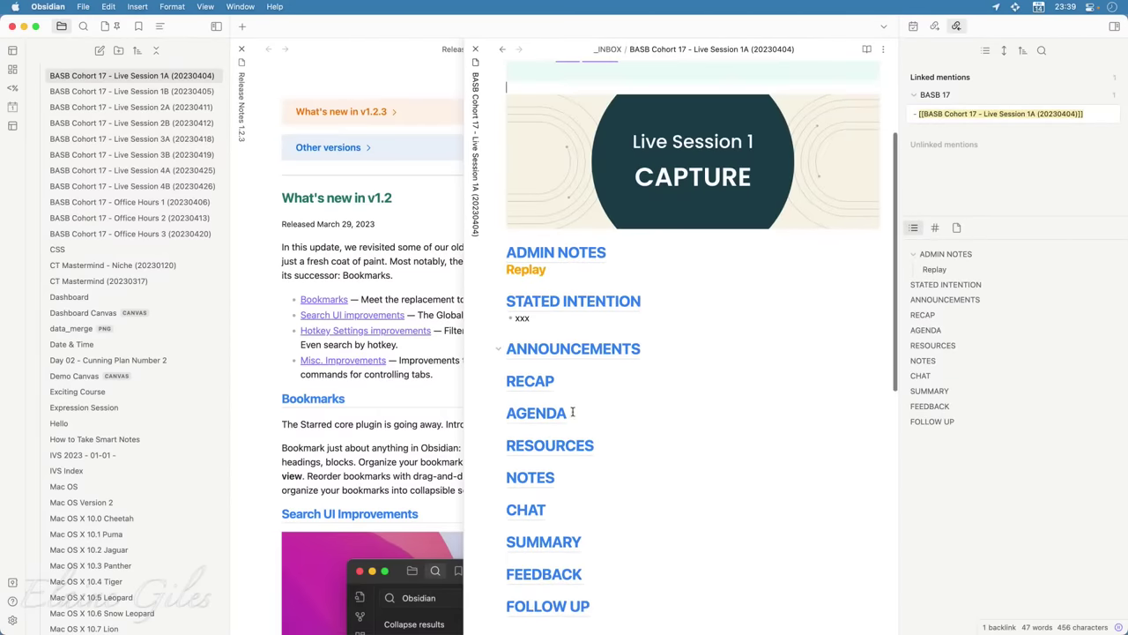
scroll(586, 379, down, 3)
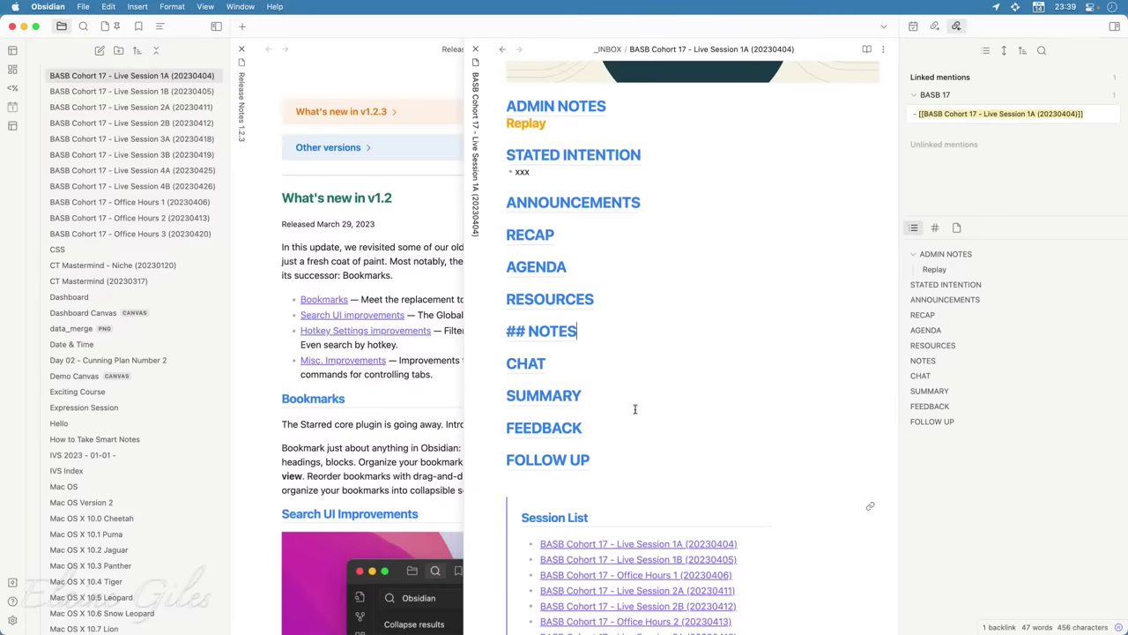
Show the note's Quiet Outline with ADMIN NOTES expanded to Replay
click(158, 26)
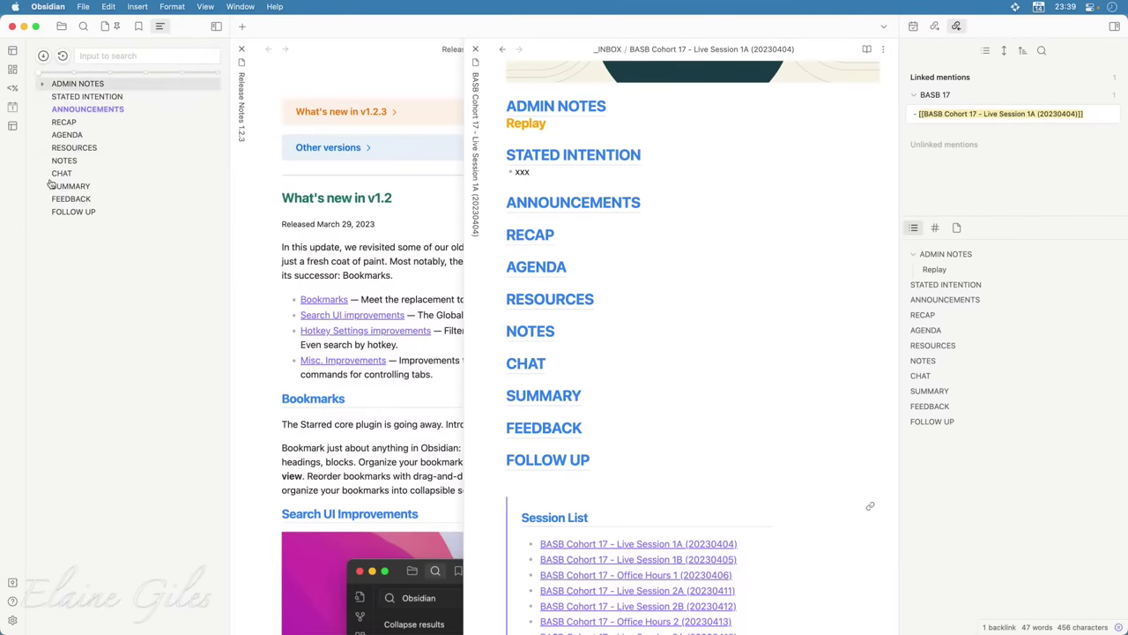
click(42, 85)
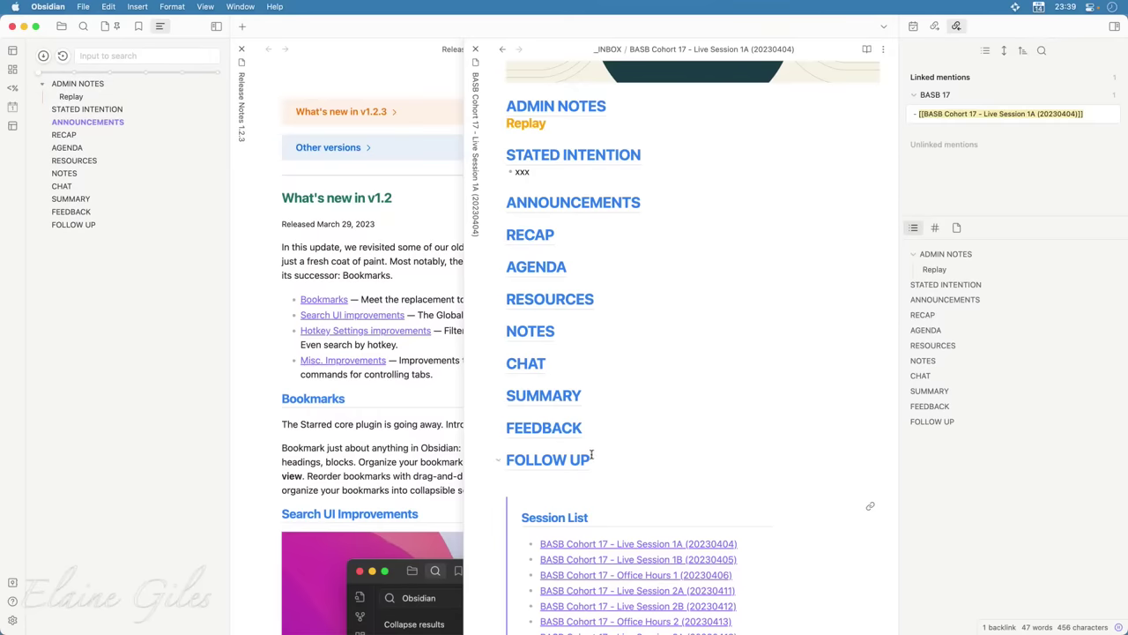
click(546, 350)
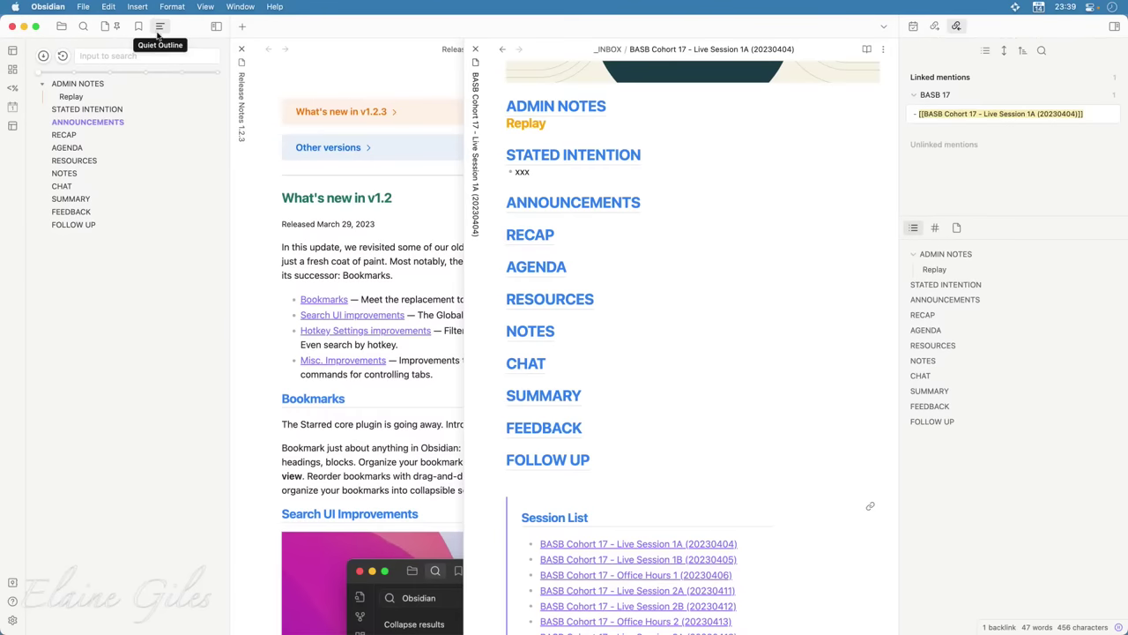
Move the Quiet Outline into the right sidebar beside the built-in outline and collapse ADMIN NOTES
drag(157, 34, 908, 244)
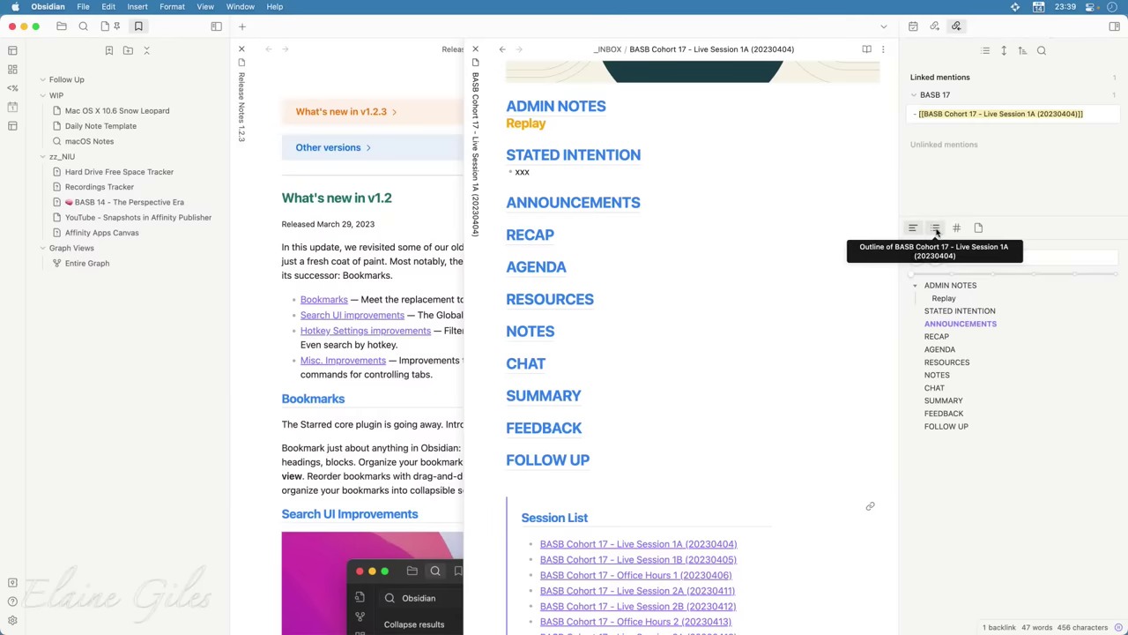
click(936, 229)
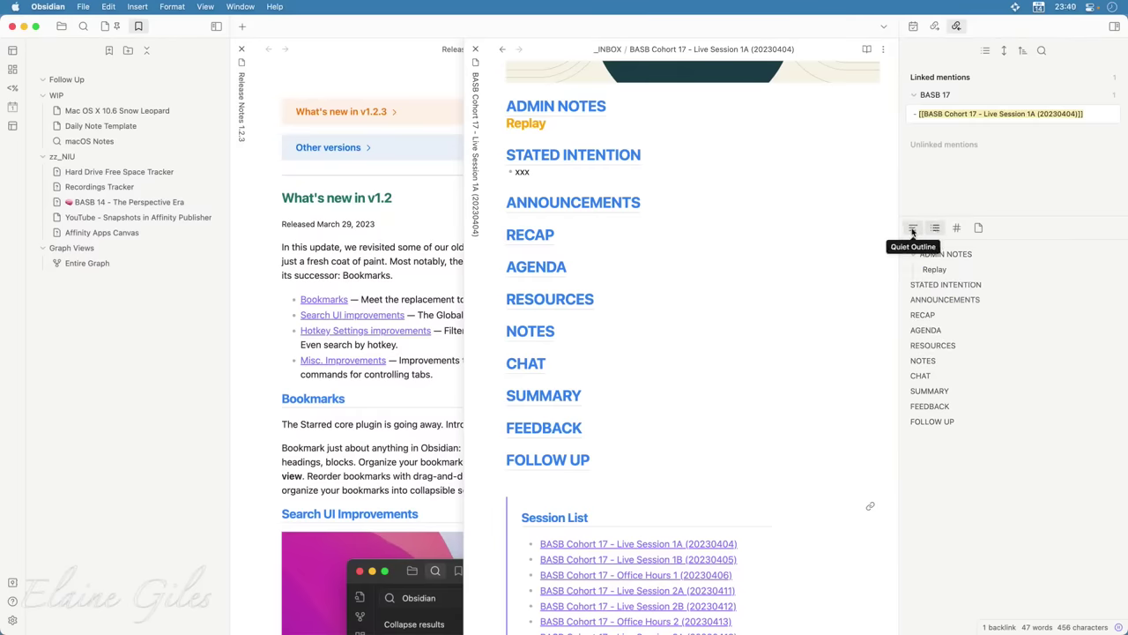
click(913, 228)
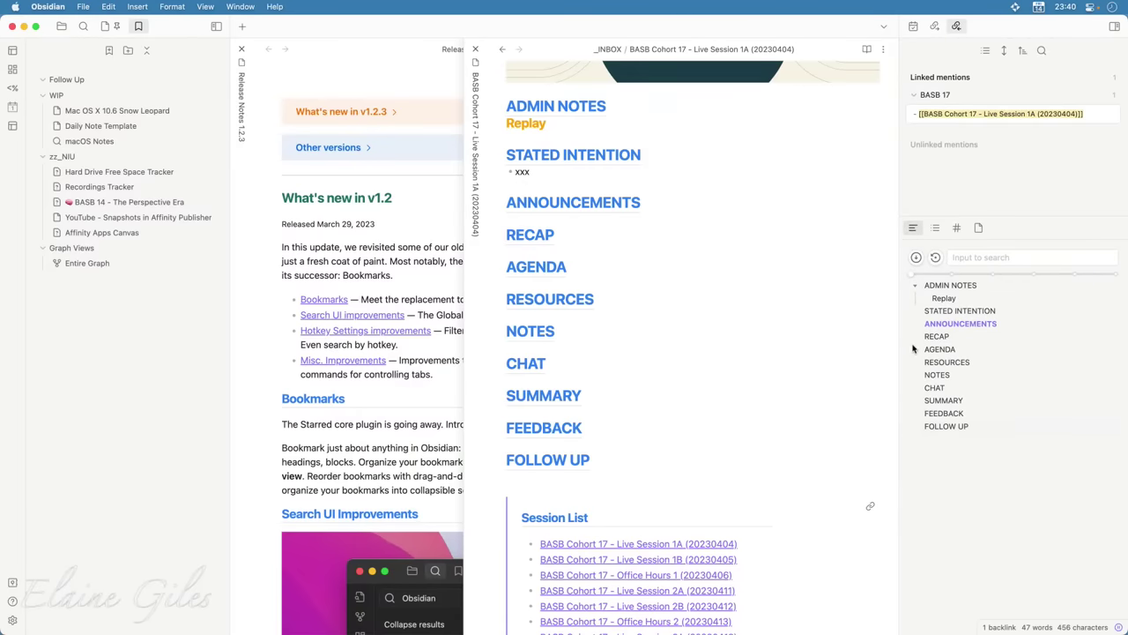
click(916, 288)
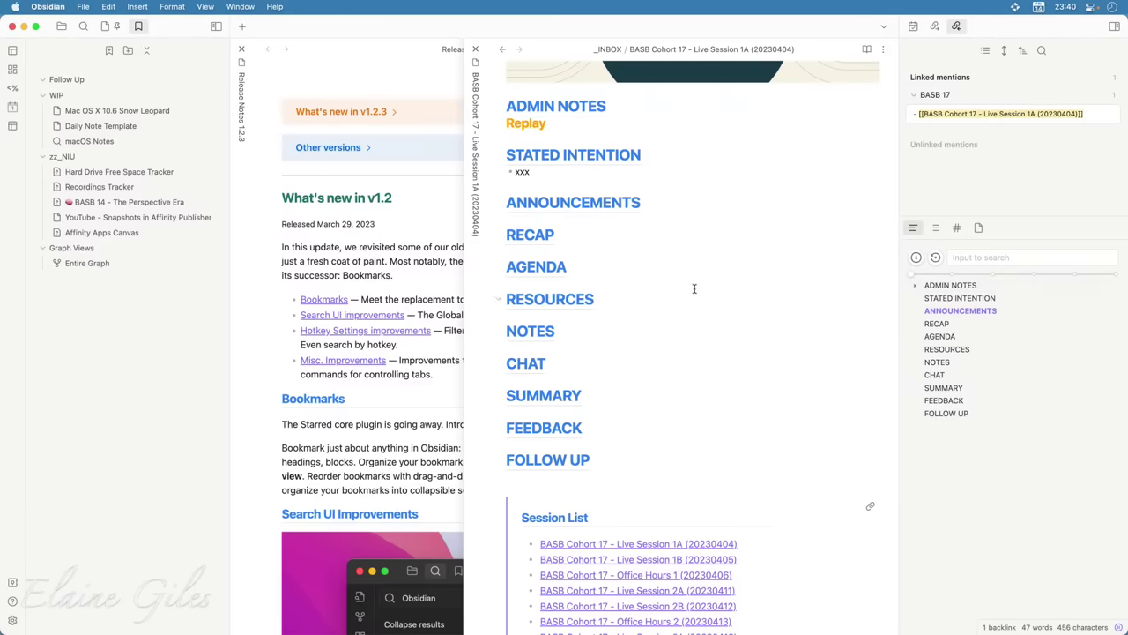
Return to the CSS note and search the command palette for 'quiet'
click(504, 51)
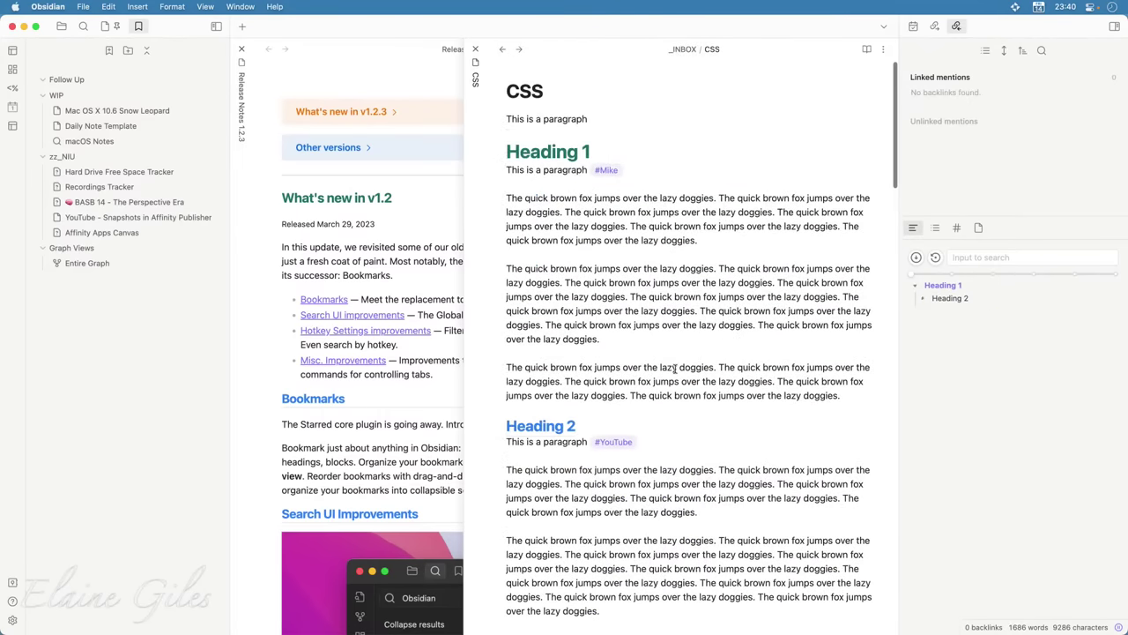
click(737, 349)
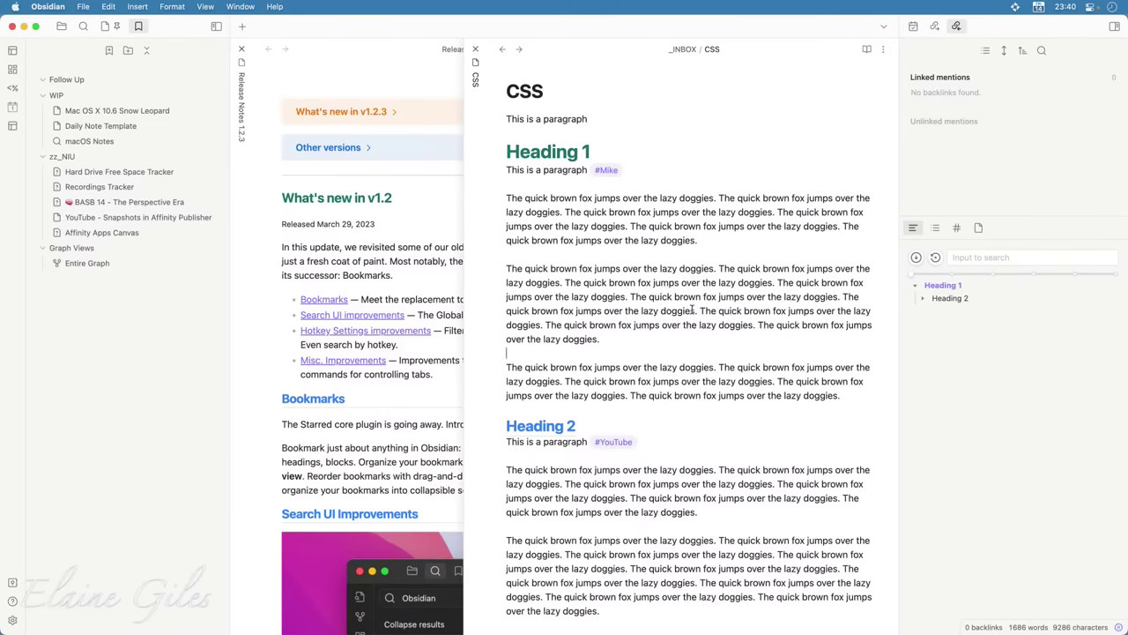
key(cmd+p)
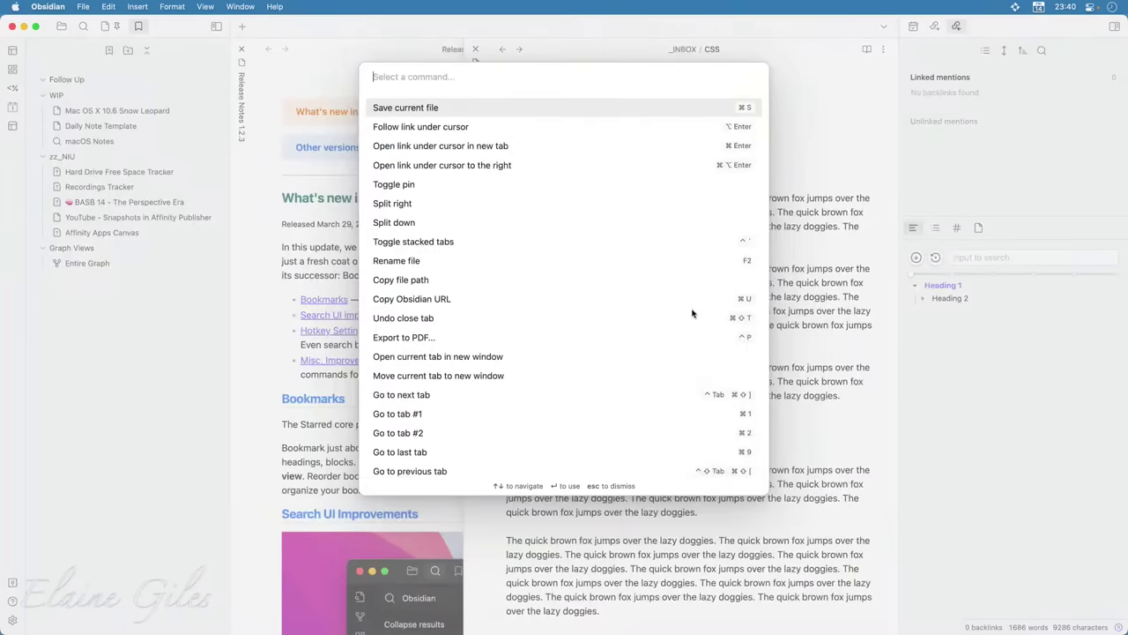
text(quiet)
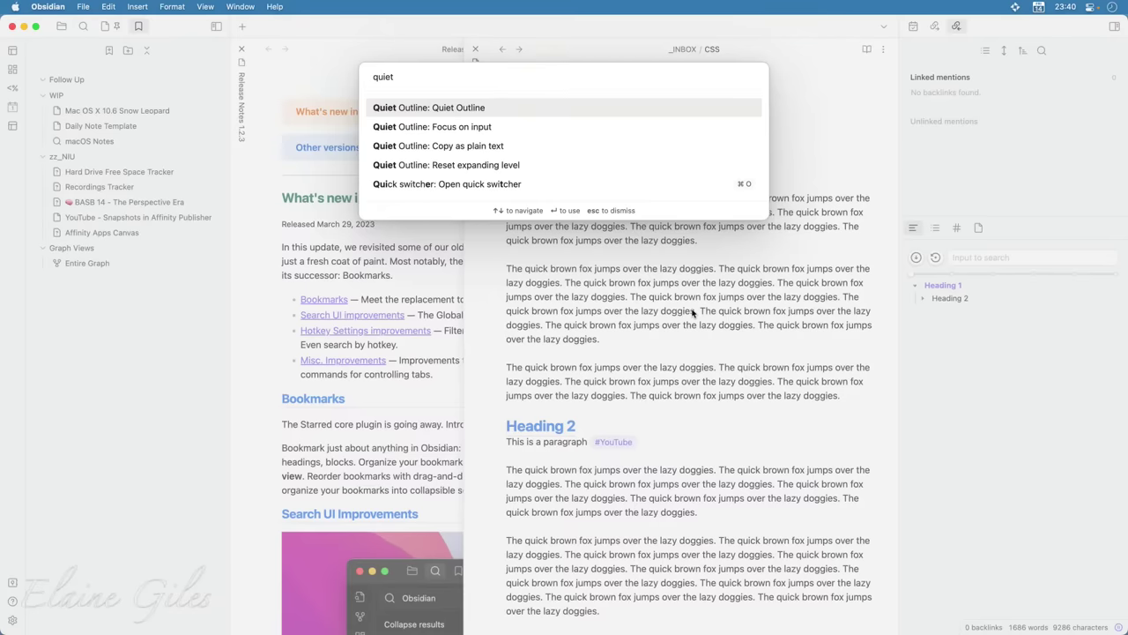
key(Return)
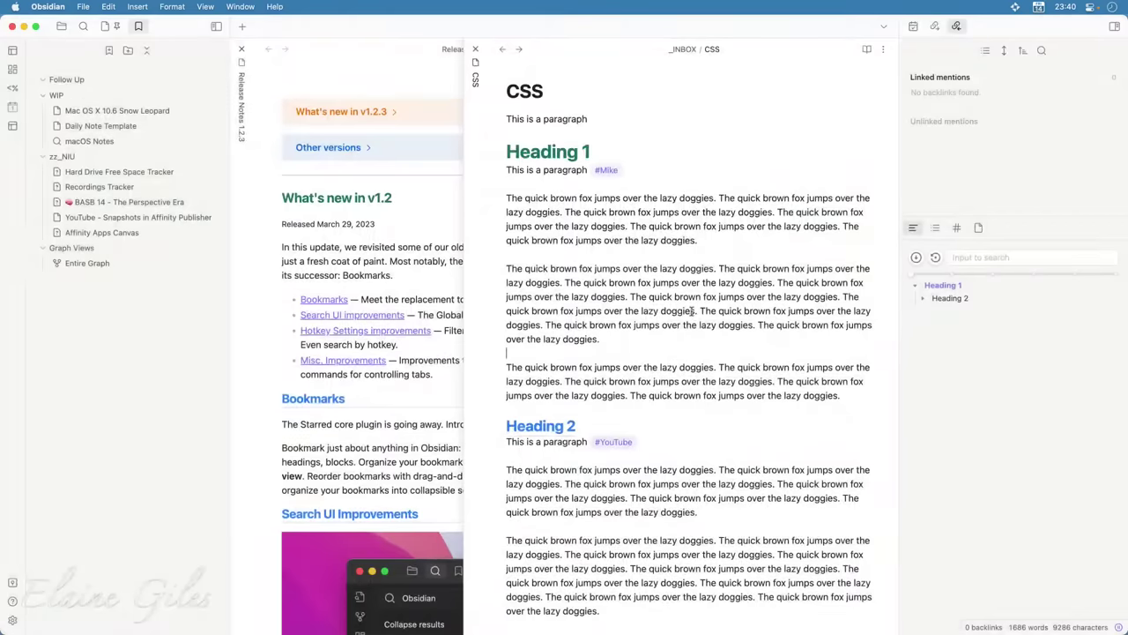
key(super+comma)
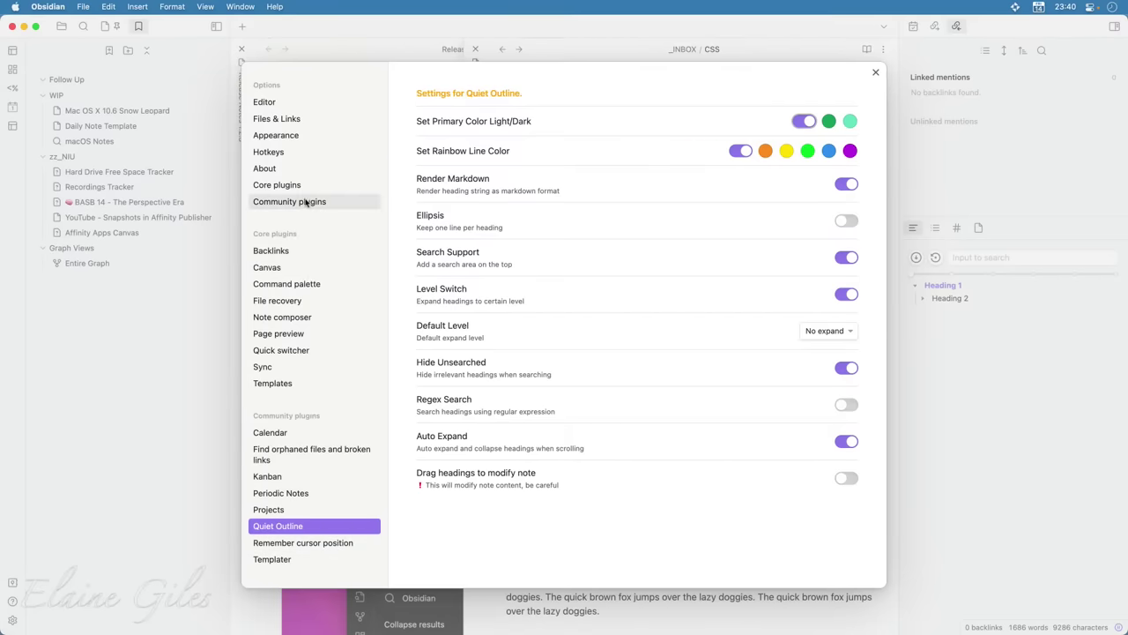
click(300, 135)
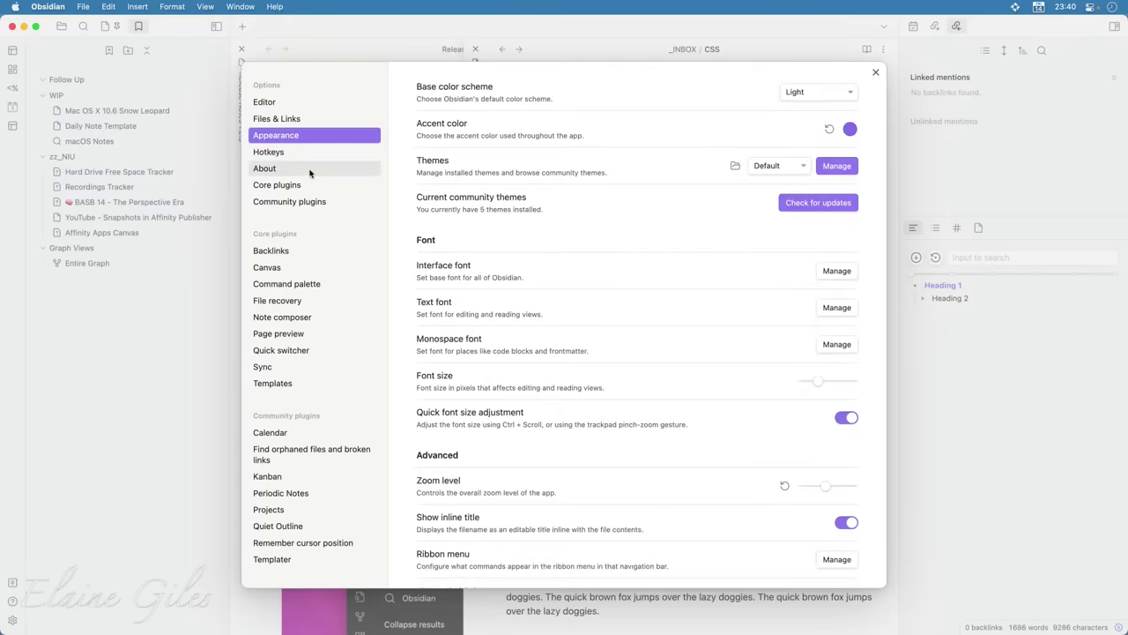
scroll(500, 450, down, 5)
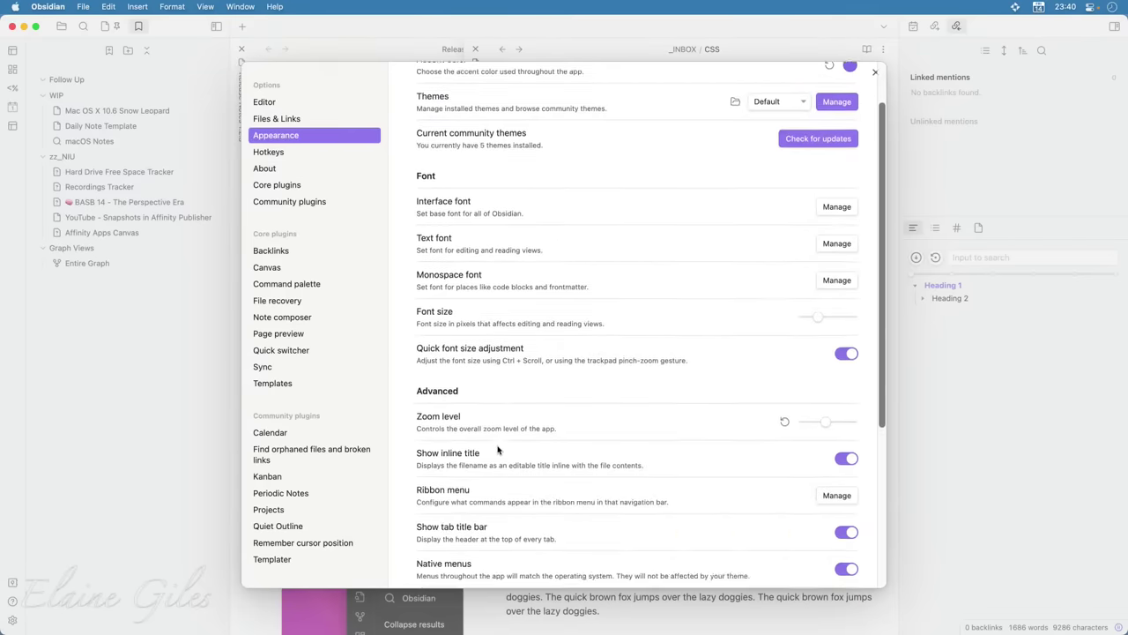
scroll(497, 450, up, 4)
scroll(497, 450, up, 1)
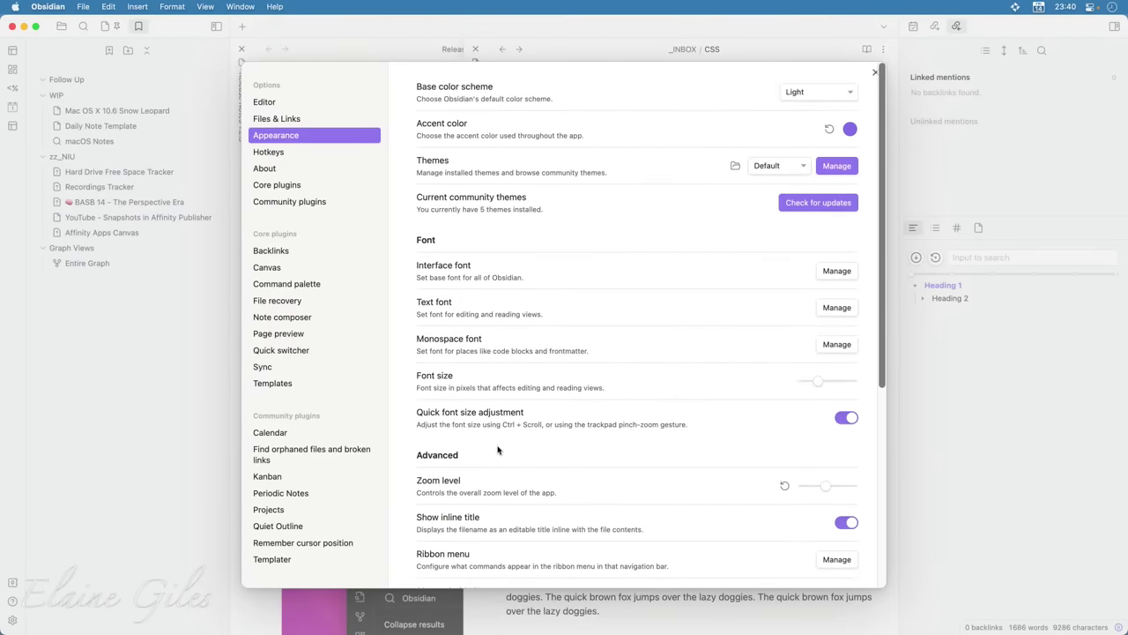
click(281, 192)
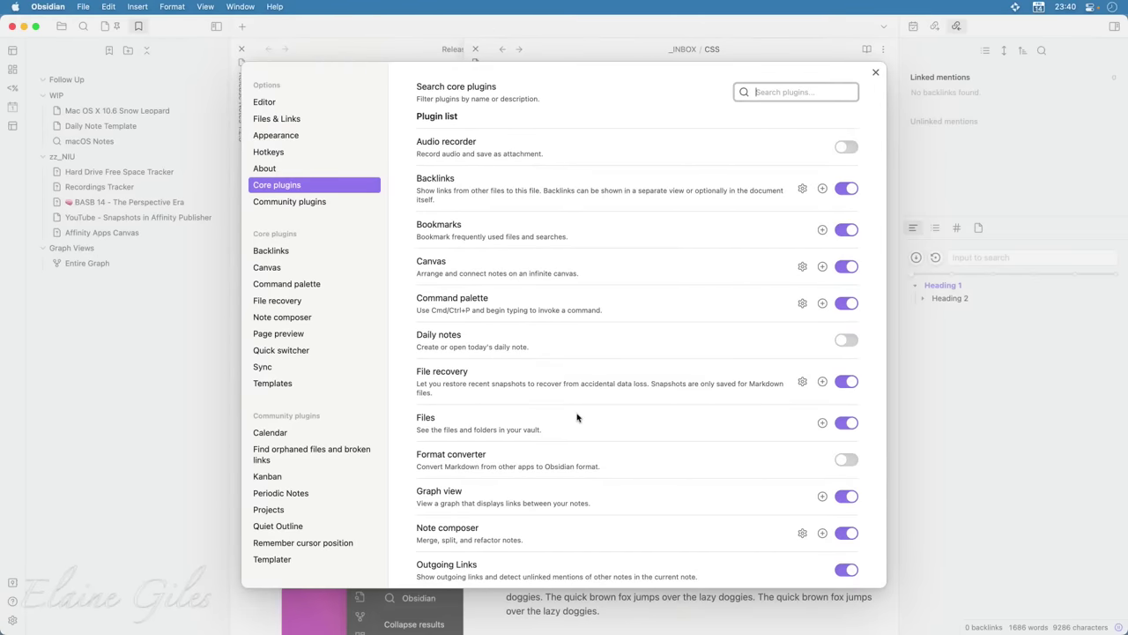
click(513, 302)
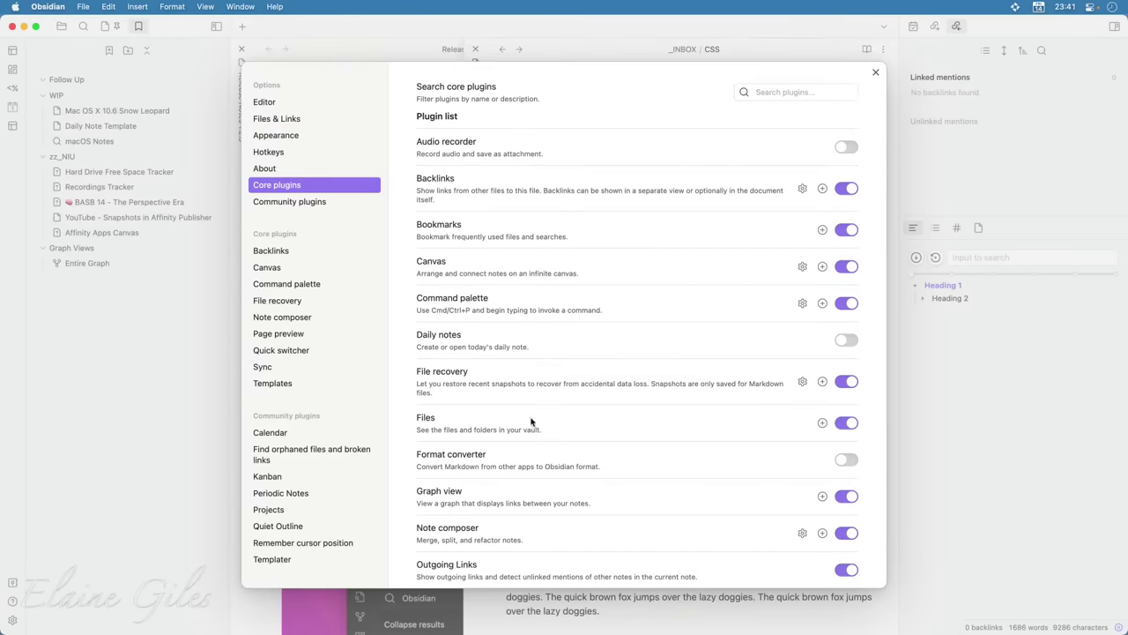
scroll(531, 423, down, 2)
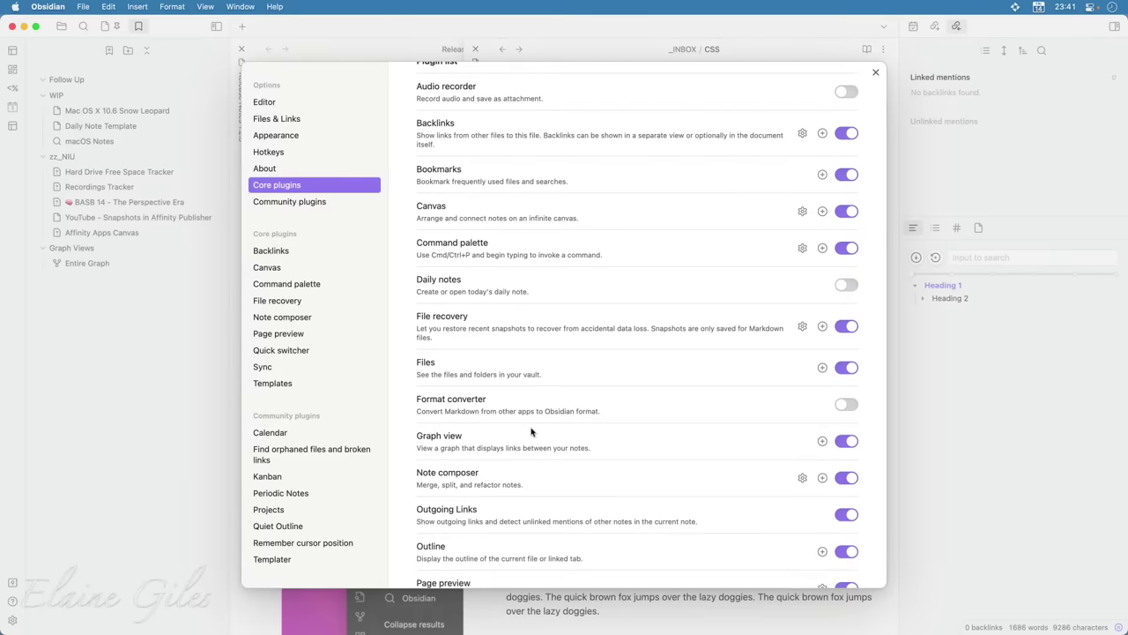
scroll(530, 431, down, 15)
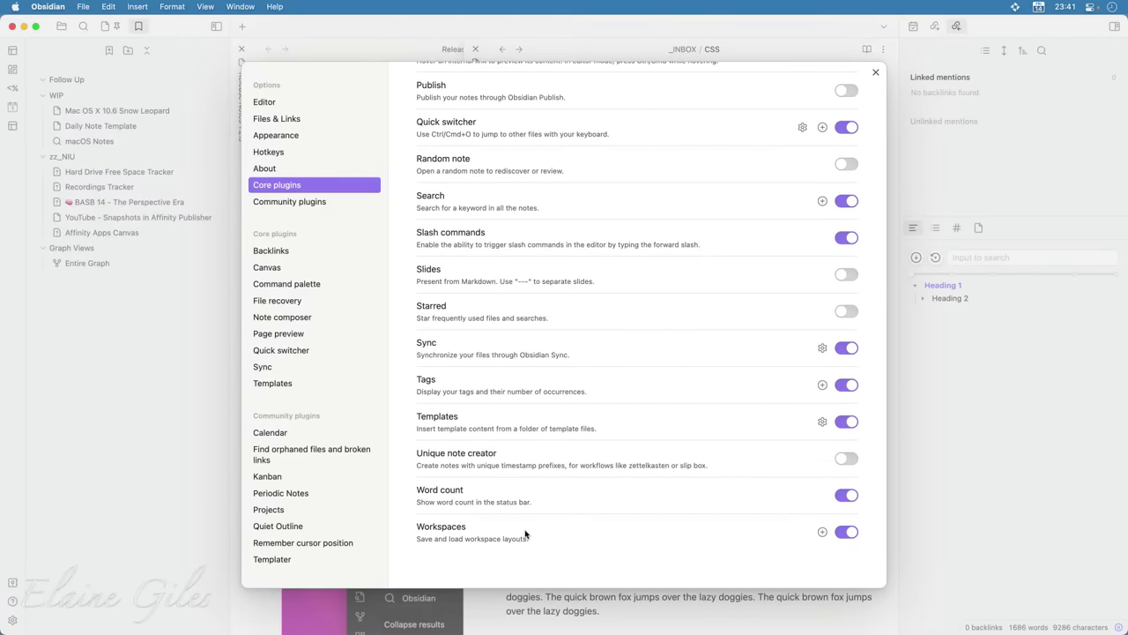
scroll(525, 534, up, 2)
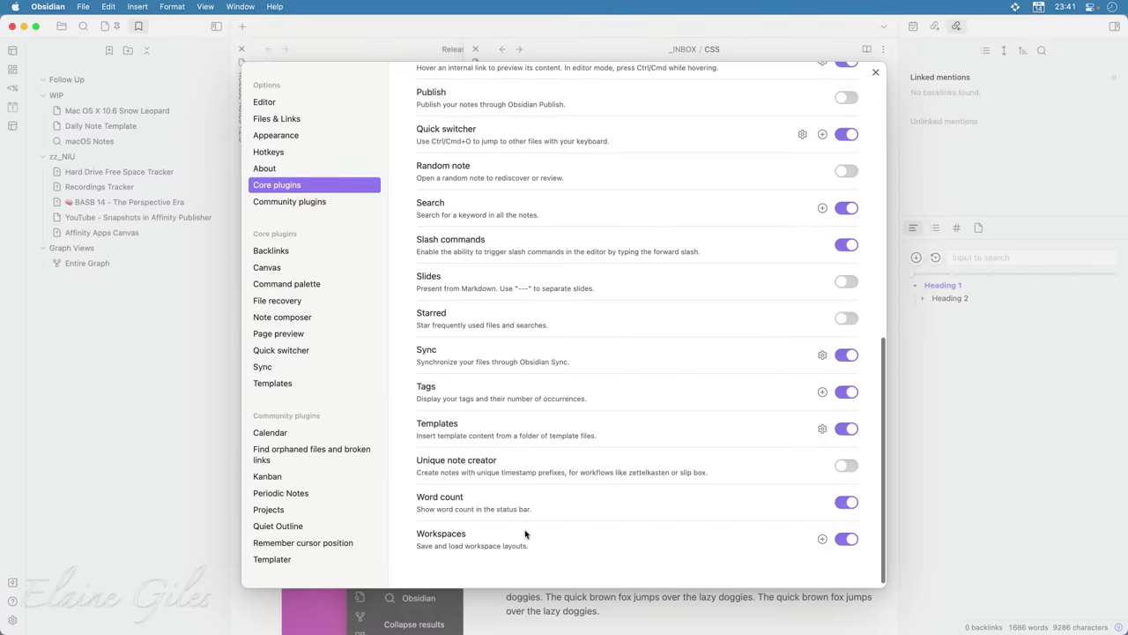
scroll(525, 534, up, 12)
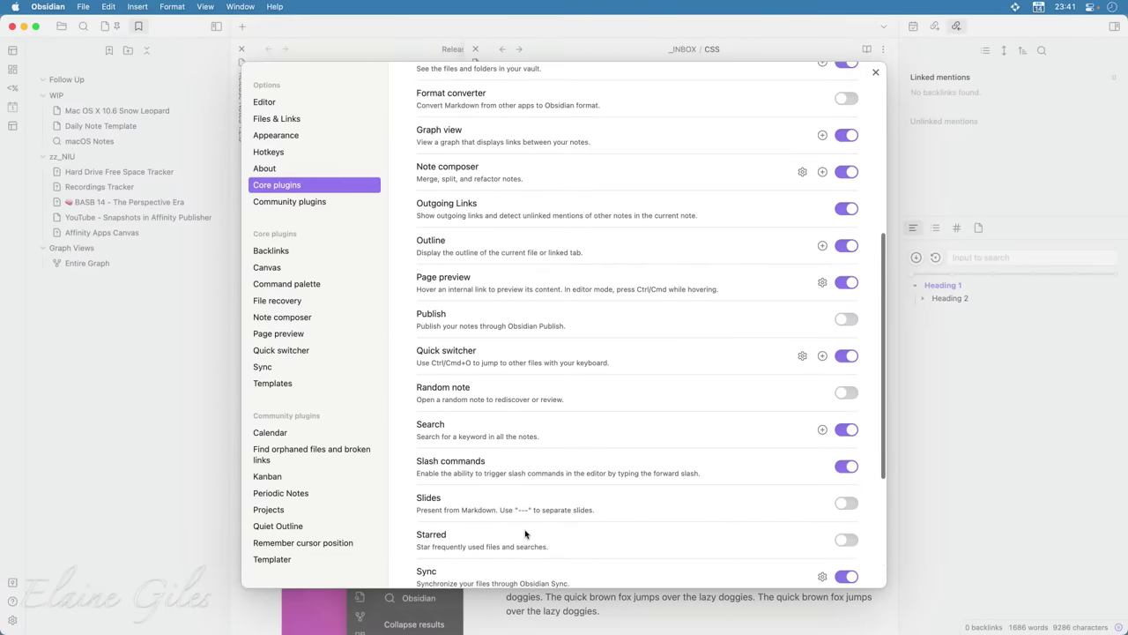
scroll(525, 534, up, 2)
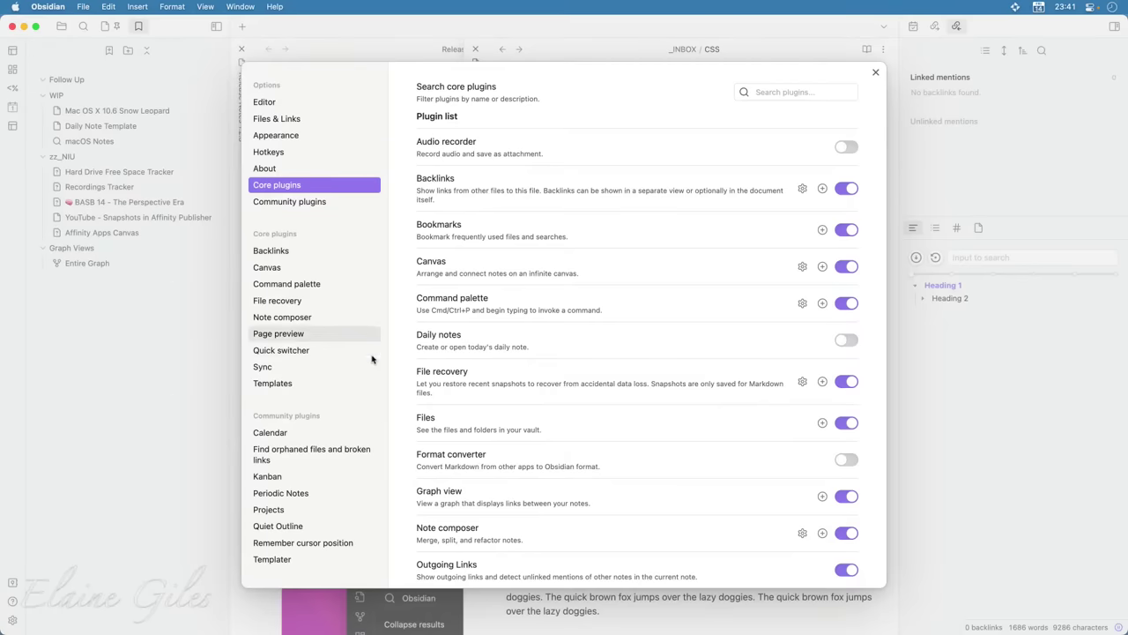
Open the Quiet Outline plugin settings from the Command palette's pinned-commands page
click(305, 287)
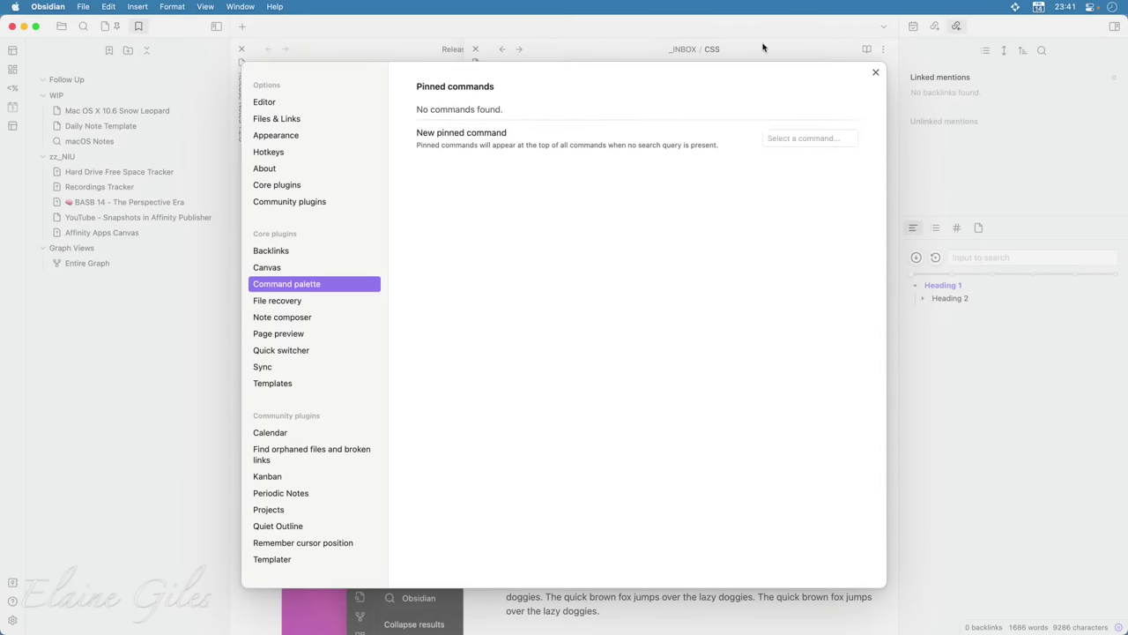
click(875, 73)
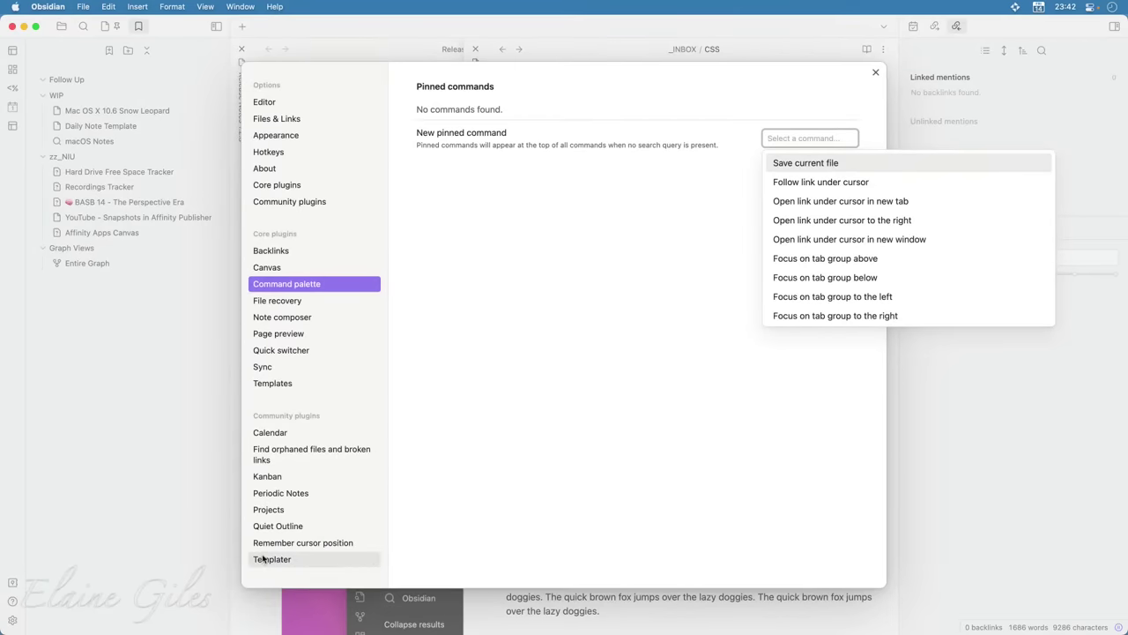
click(295, 527)
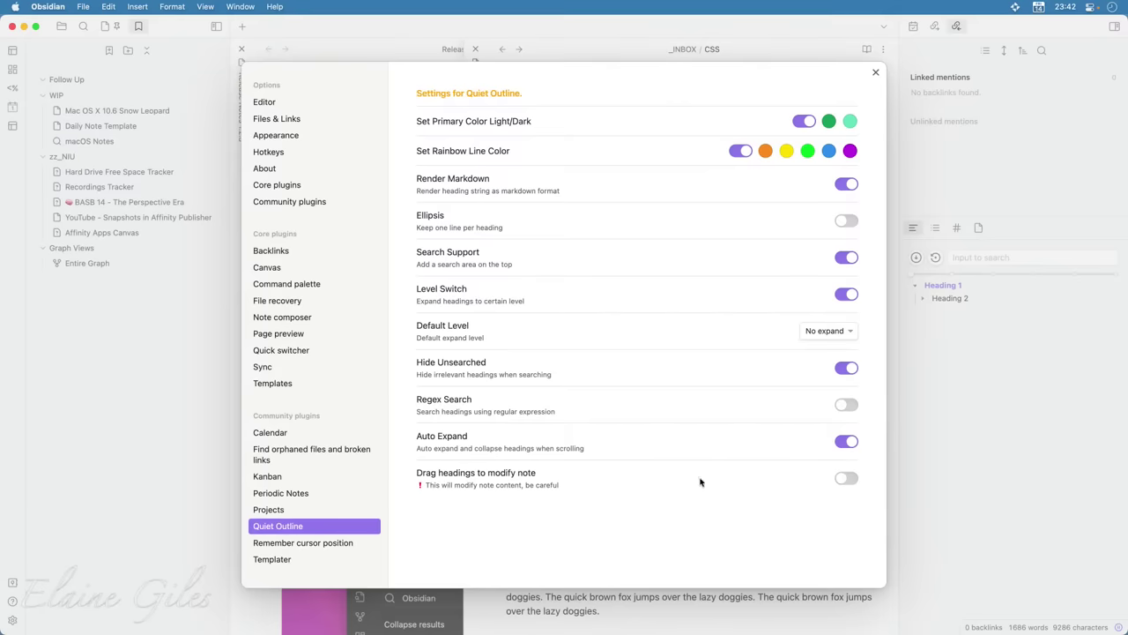
Set the Quiet Outline's Default Level to H5 and close Settings
click(851, 332)
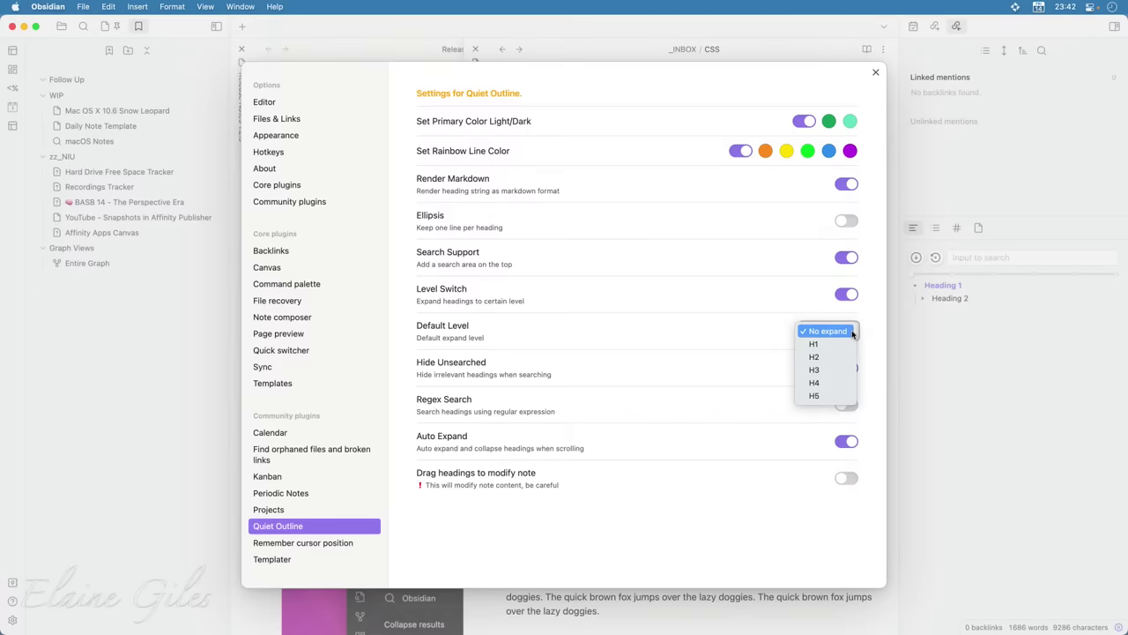
click(824, 396)
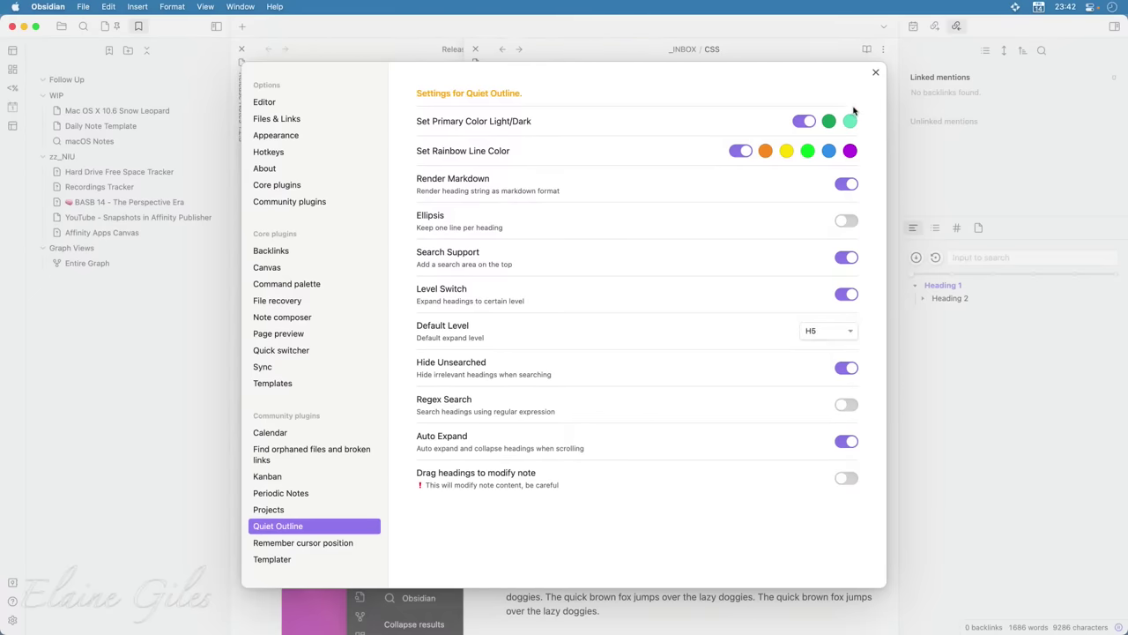
click(876, 73)
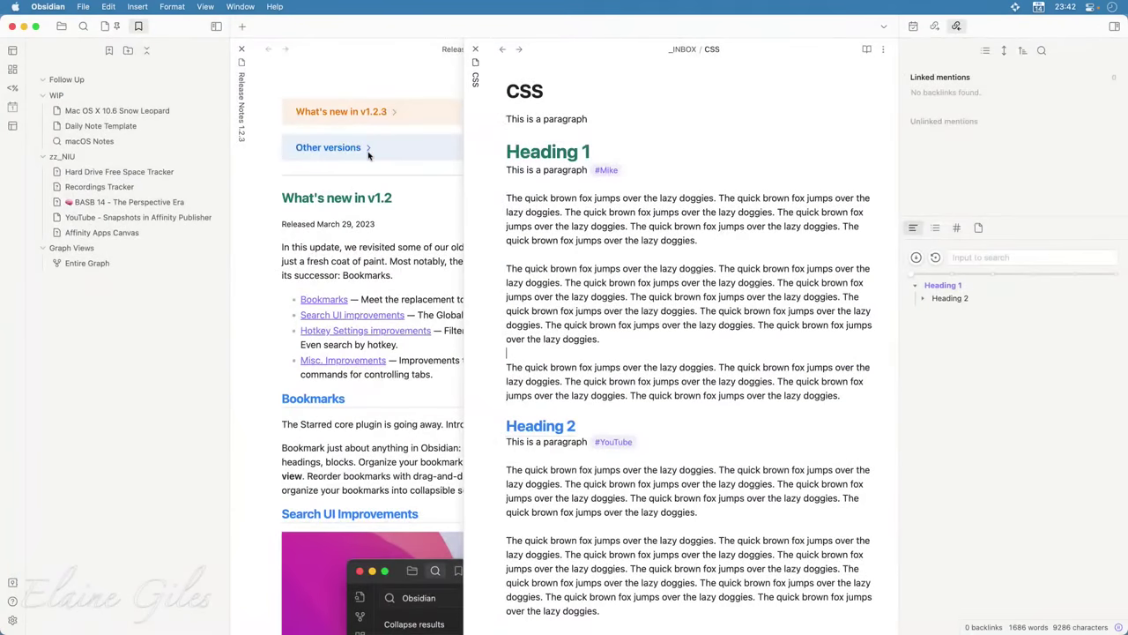
Navigate back and forward to the CSS note and expand every heading in the outline
click(502, 48)
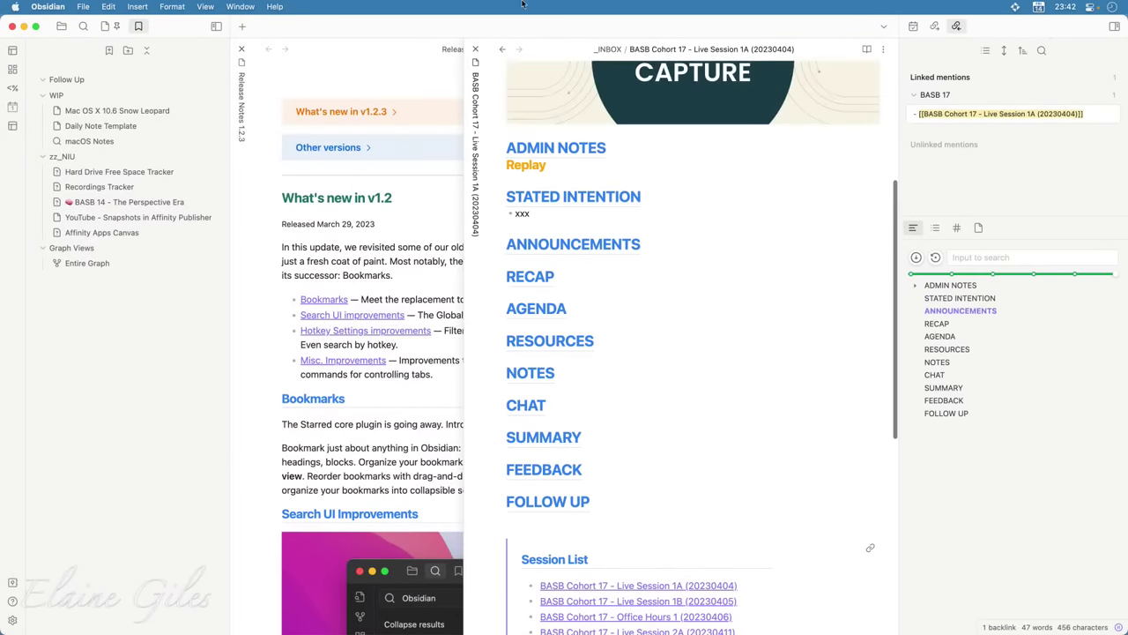
click(504, 50)
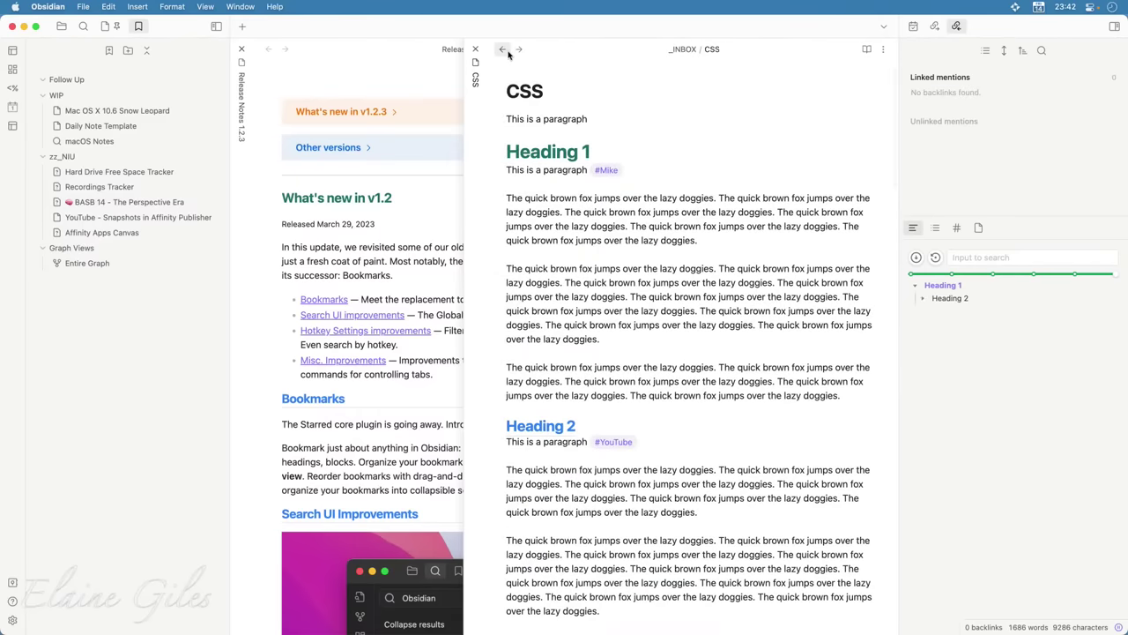
click(935, 256)
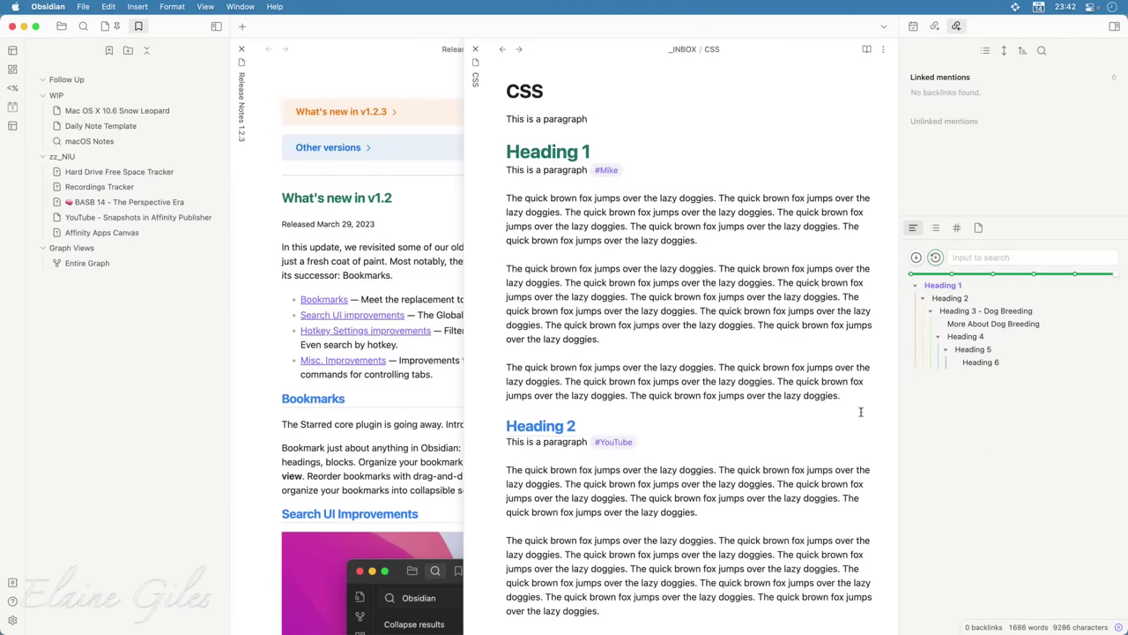
Set the Quiet Outline's Primary Color to purple (RGB 145, 118, 235) with the eyedropper
key(super+comma)
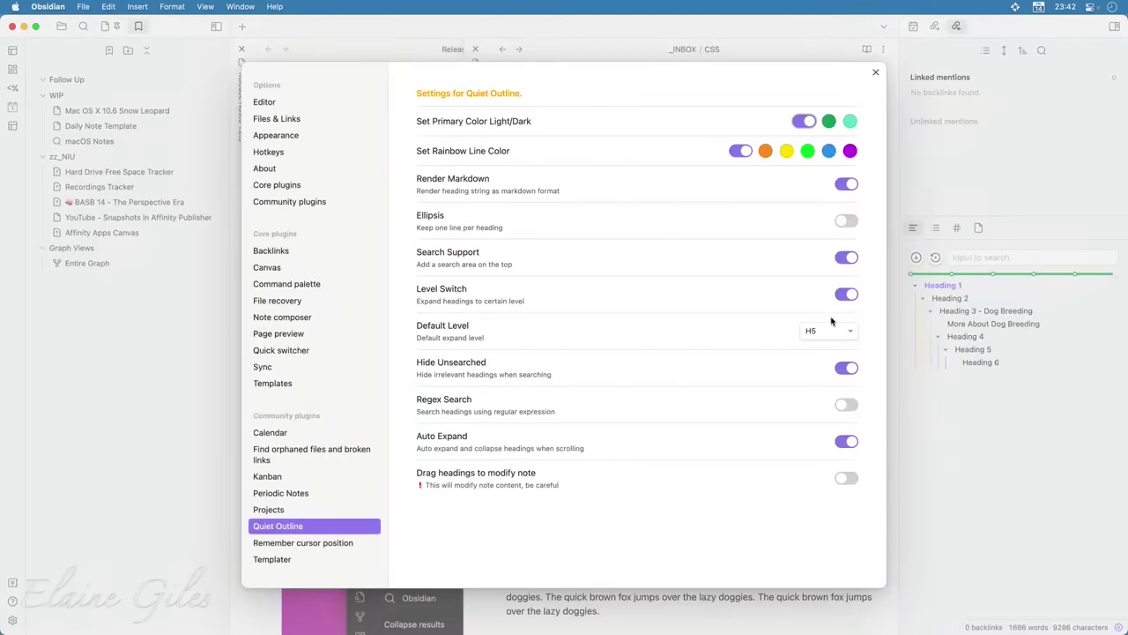
click(829, 122)
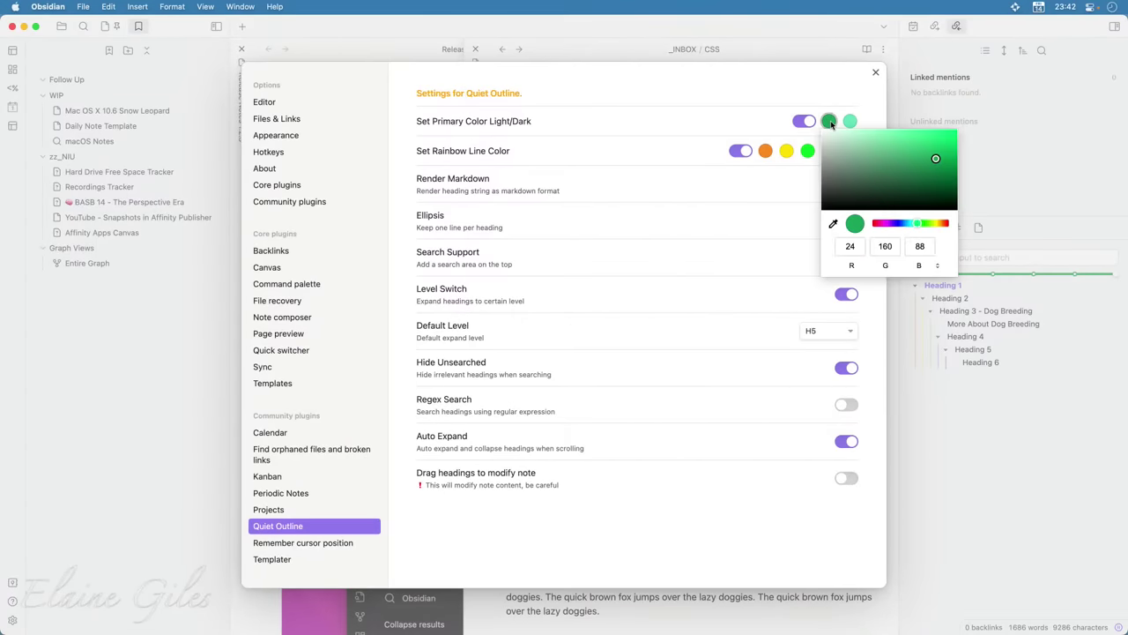
click(724, 115)
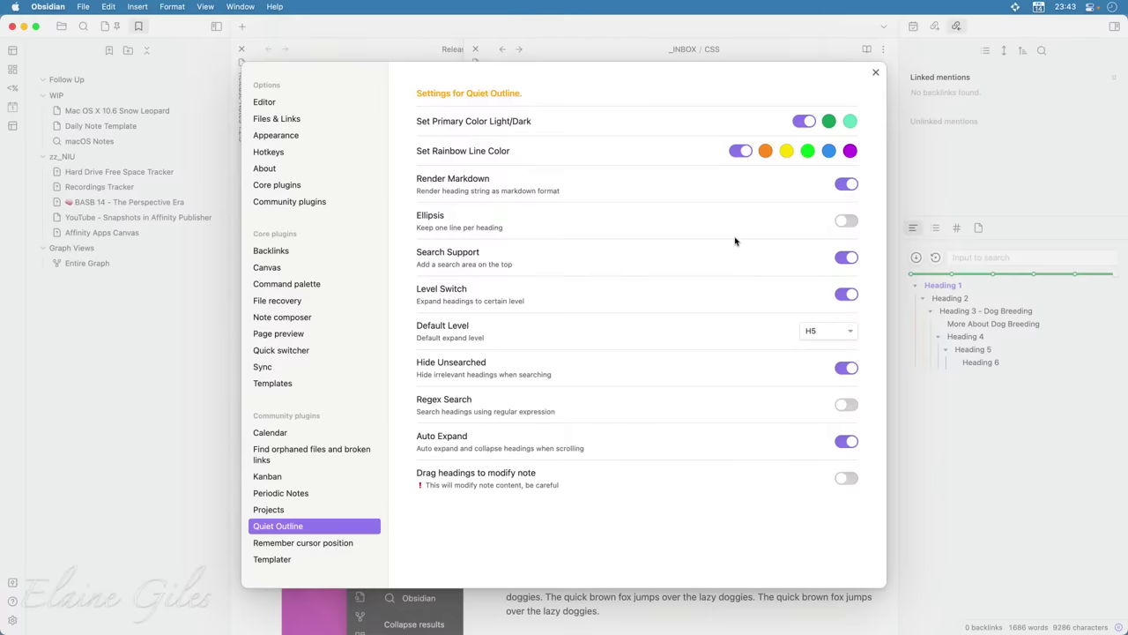
click(829, 122)
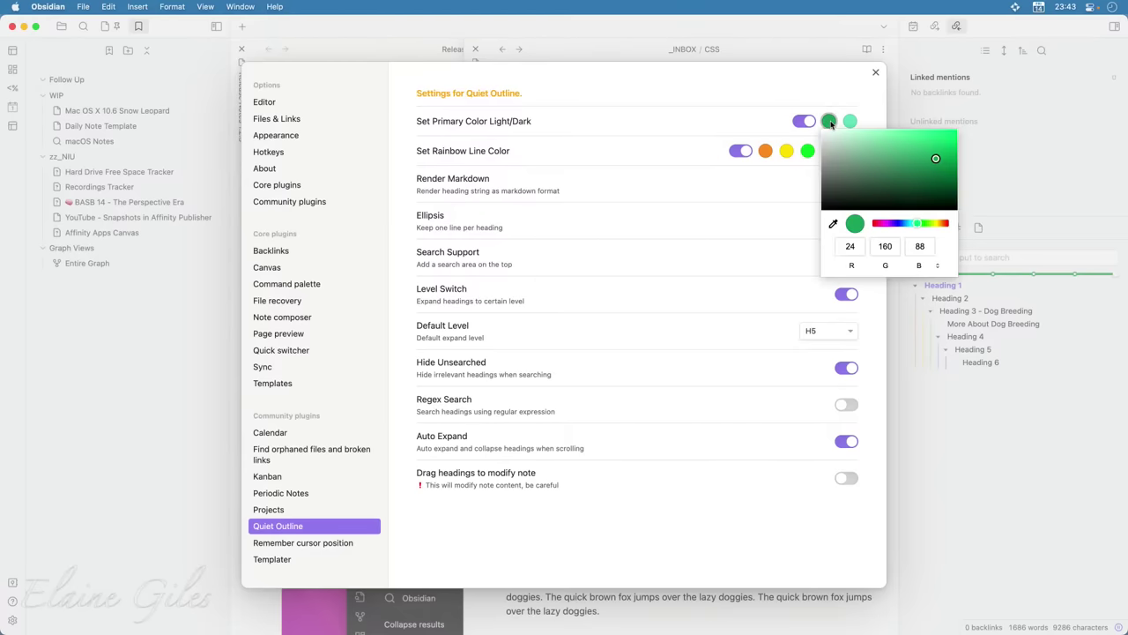
click(834, 224)
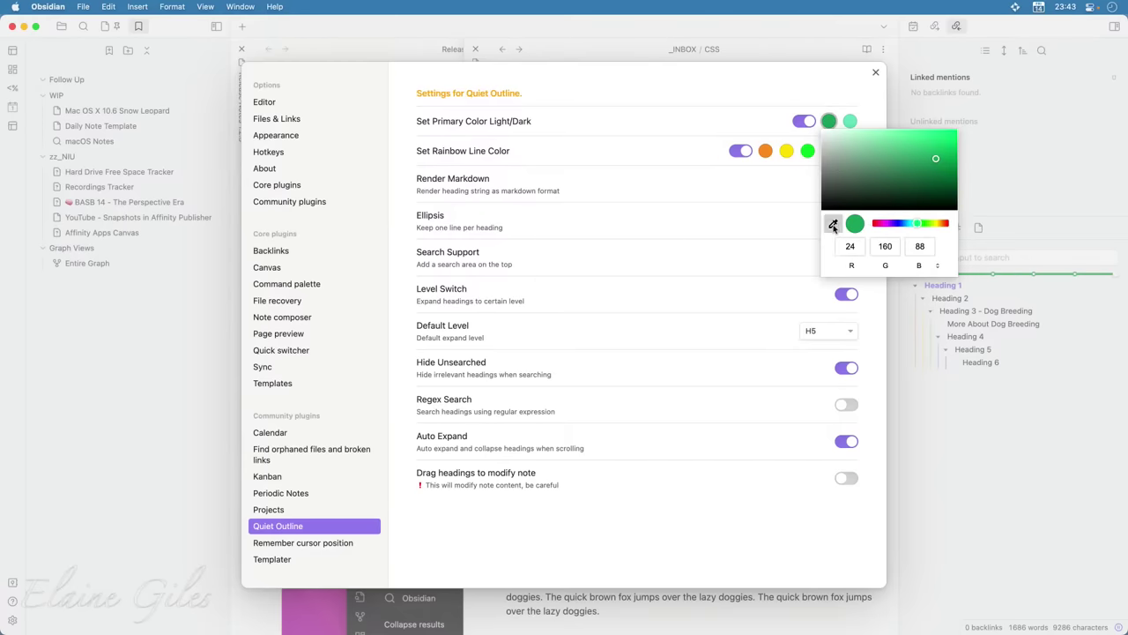
click(736, 155)
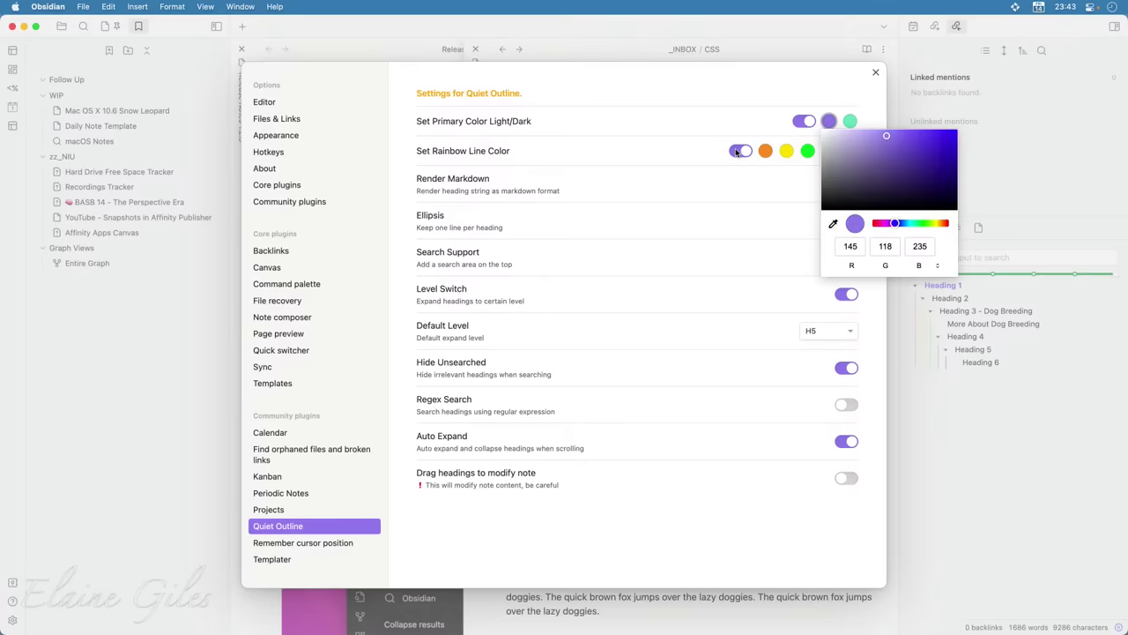
click(753, 221)
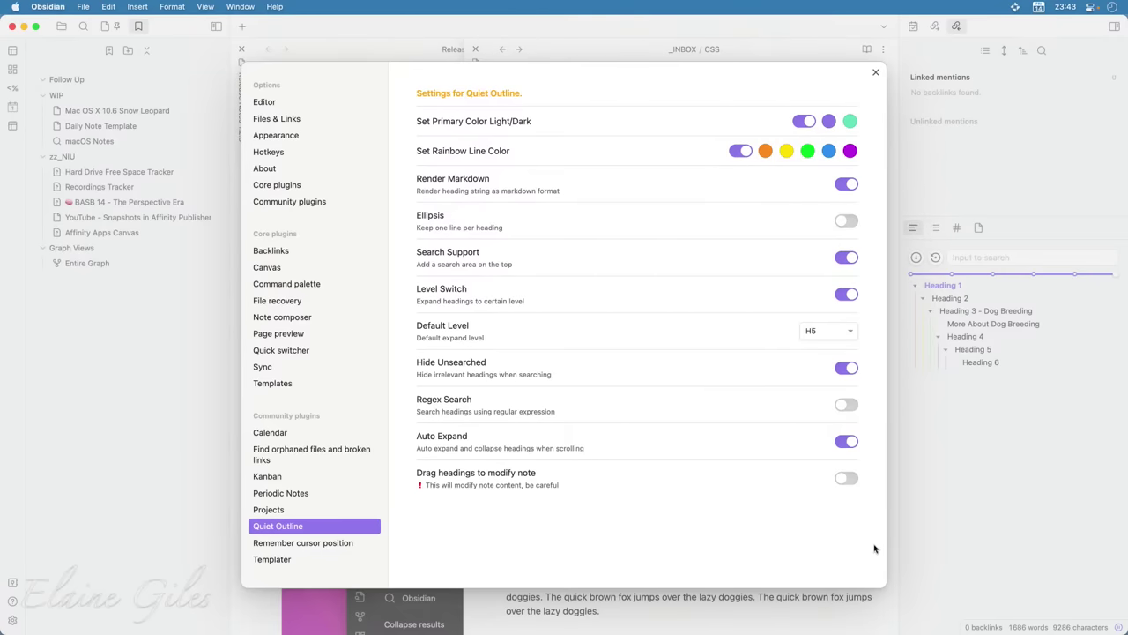
click(875, 71)
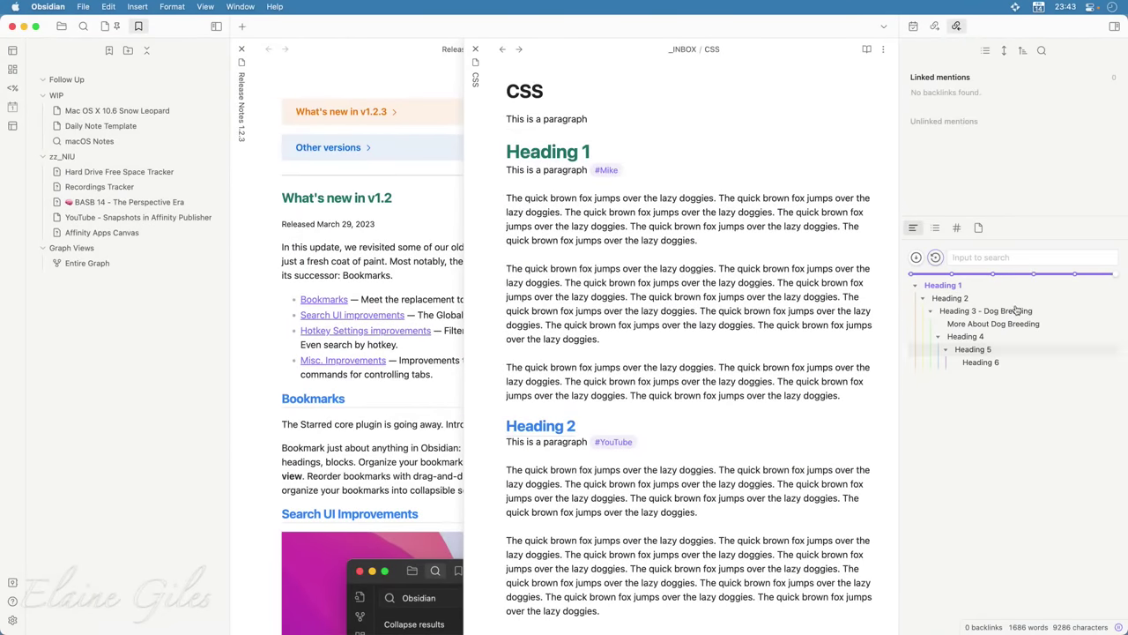
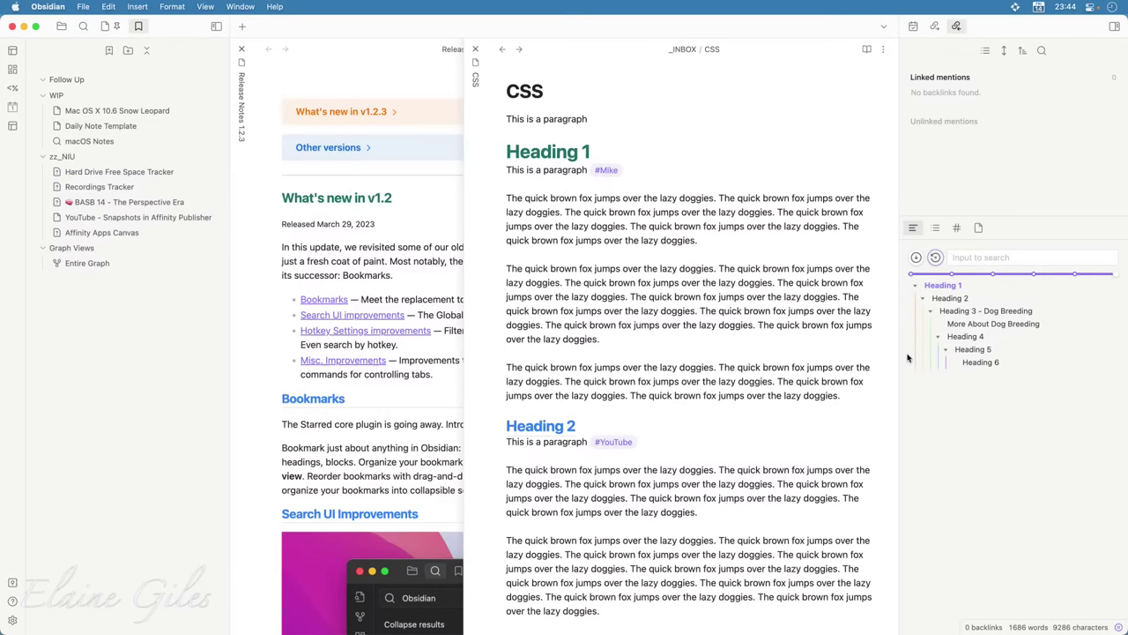
With the CSS note active, open the April 24 daily note from the month calendar
click(474, 128)
click(914, 26)
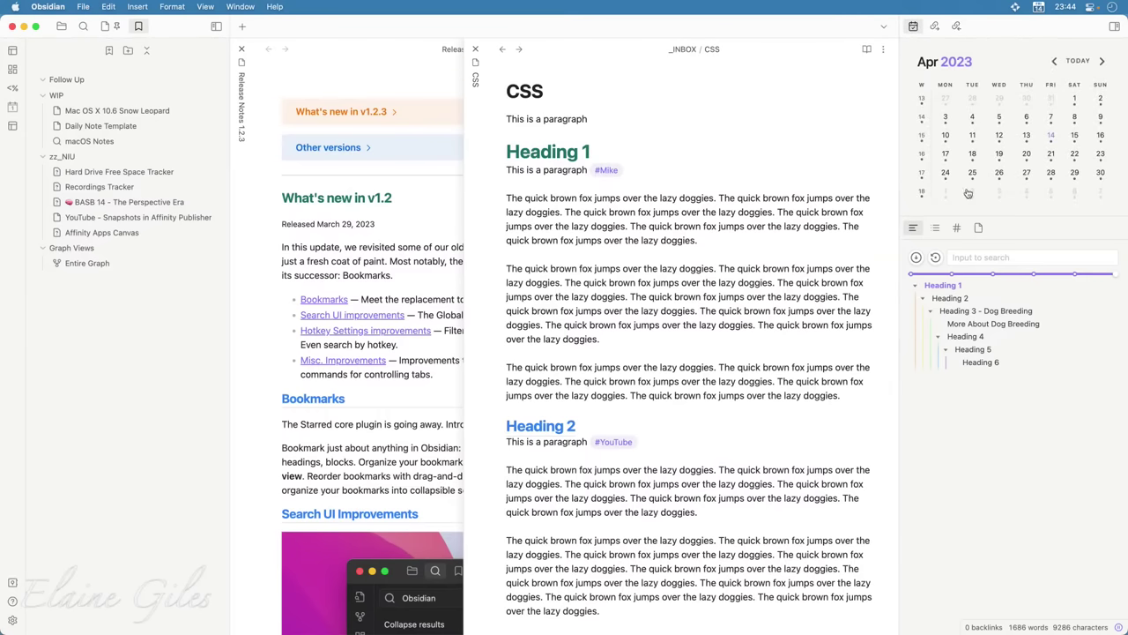
click(945, 173)
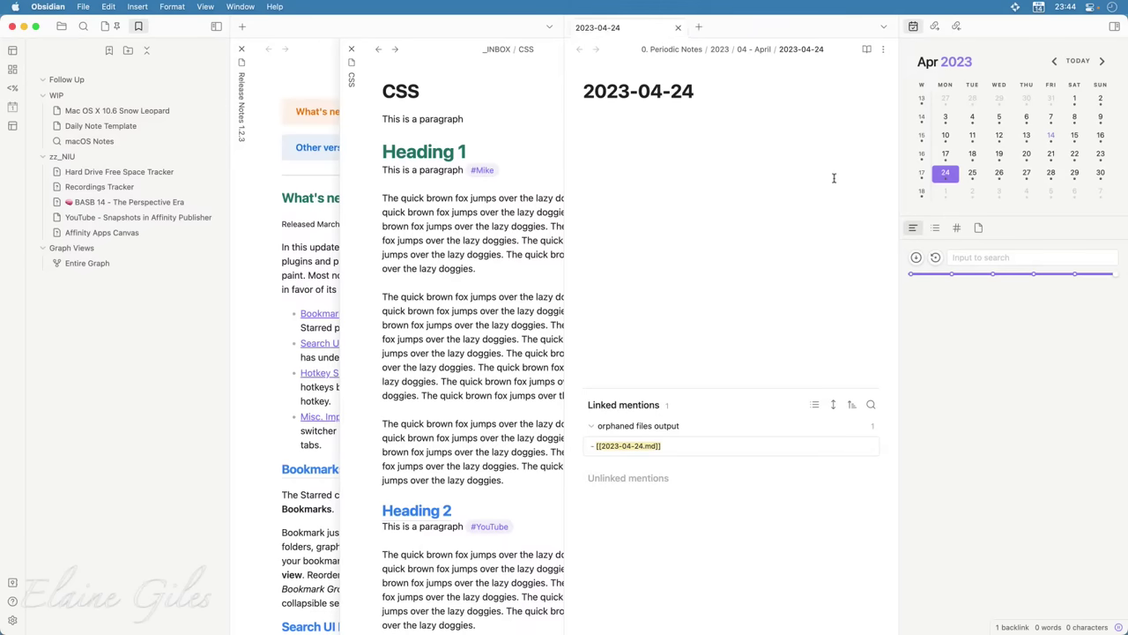
key(super+p)
text(side)
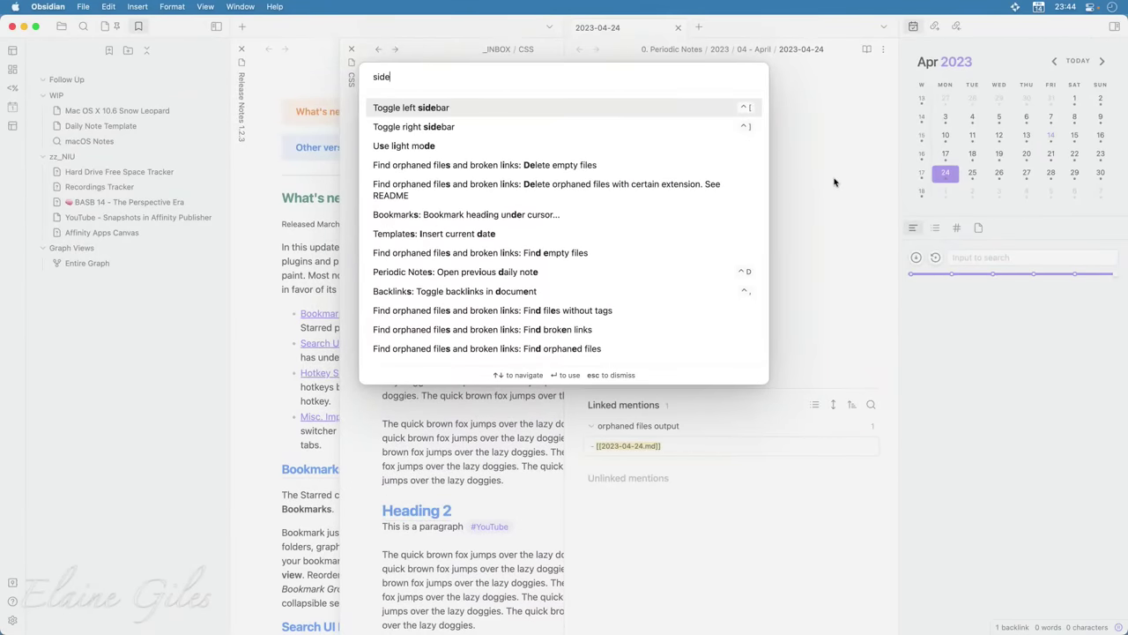
key(Escape)
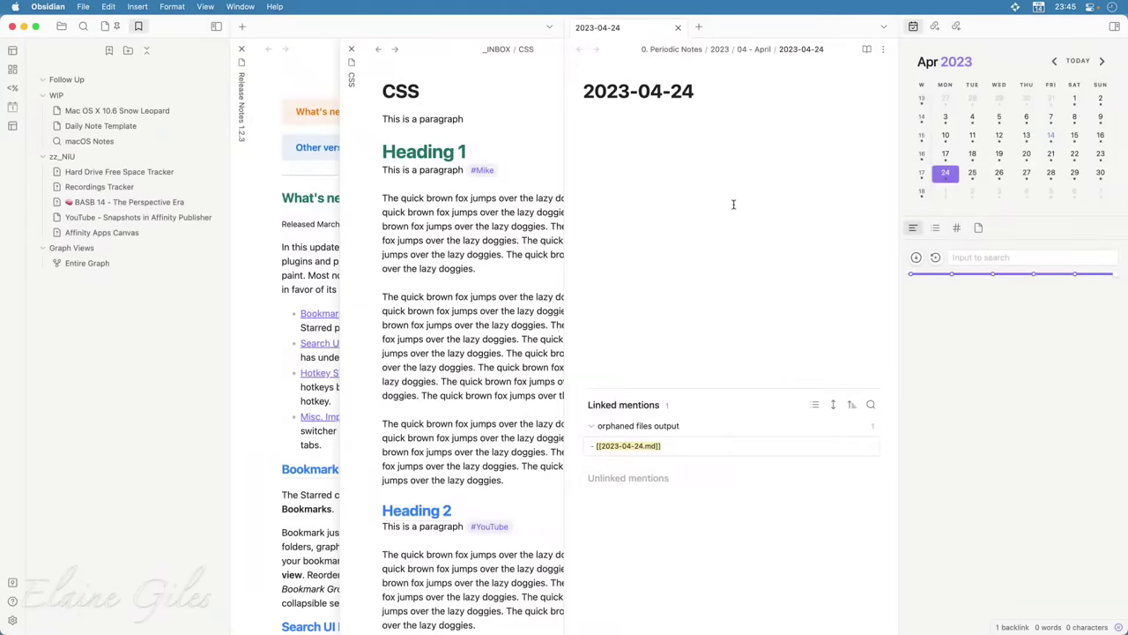
key(super+comma)
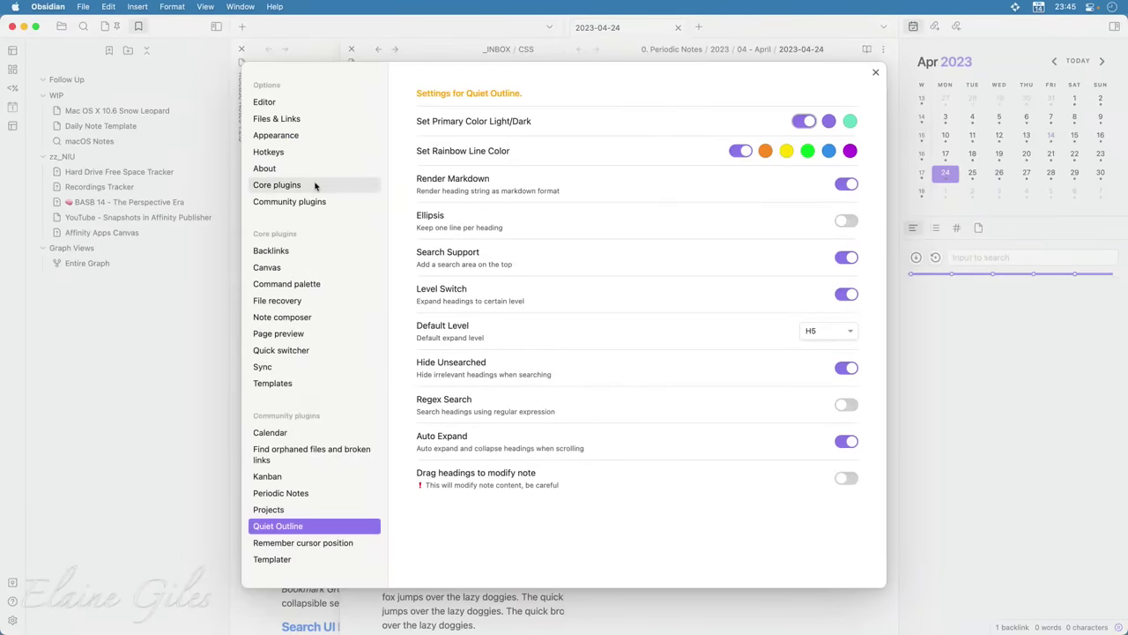
click(288, 155)
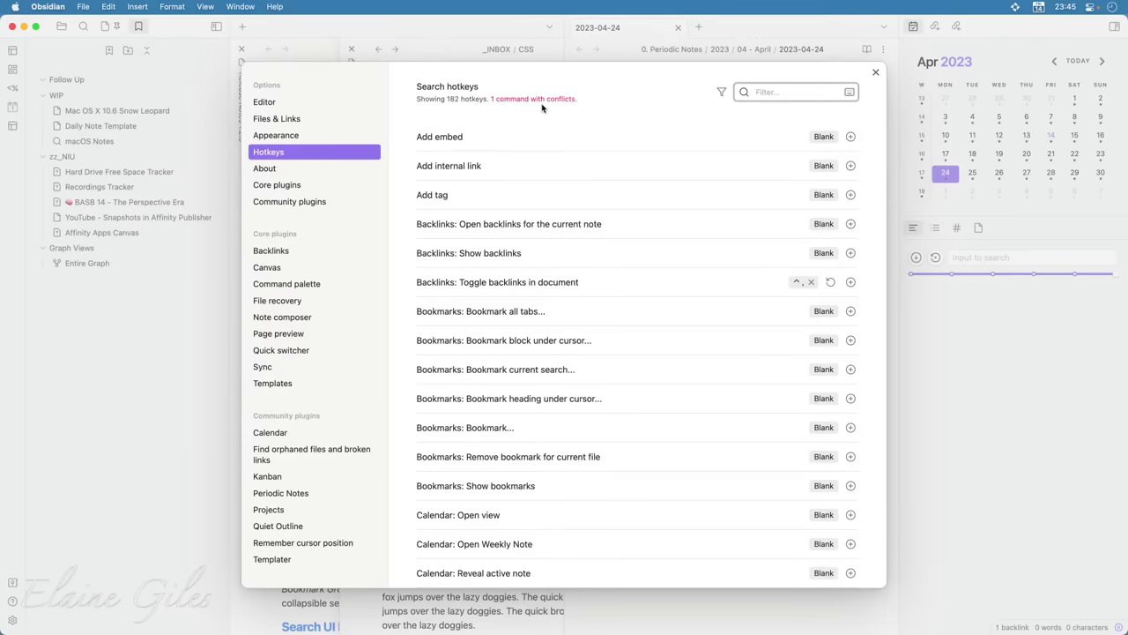
click(542, 108)
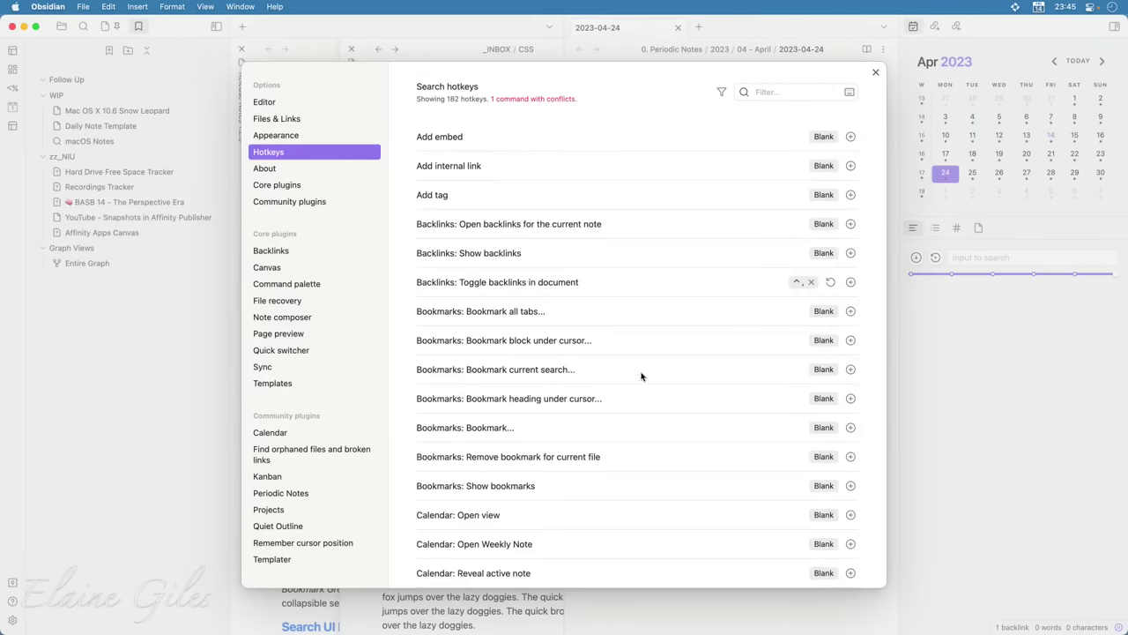
click(767, 92)
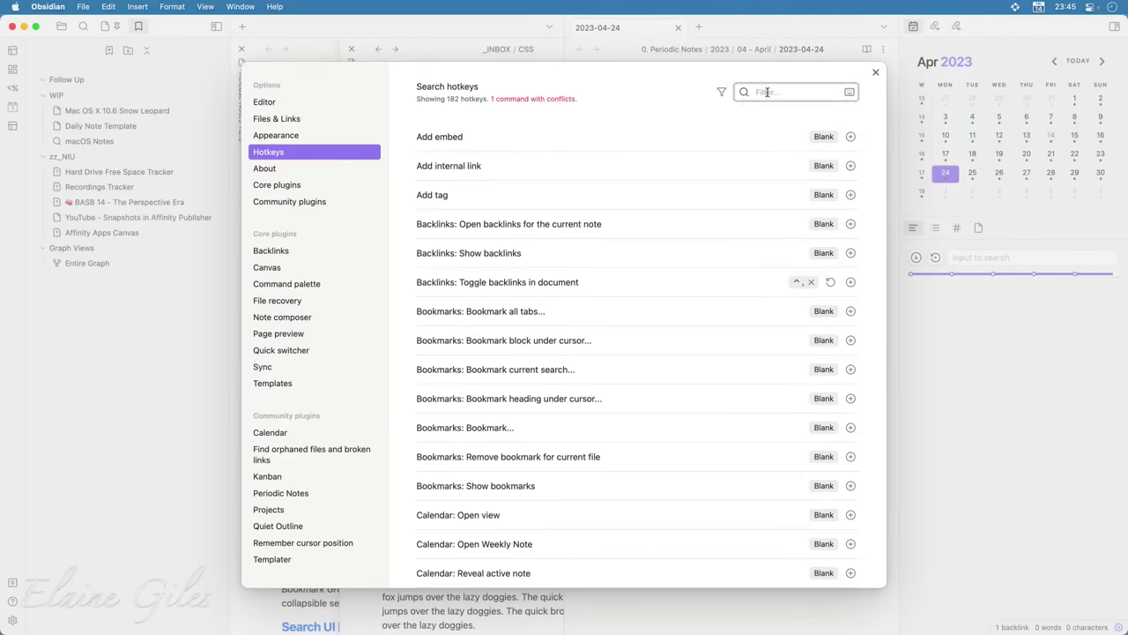
text(tab)
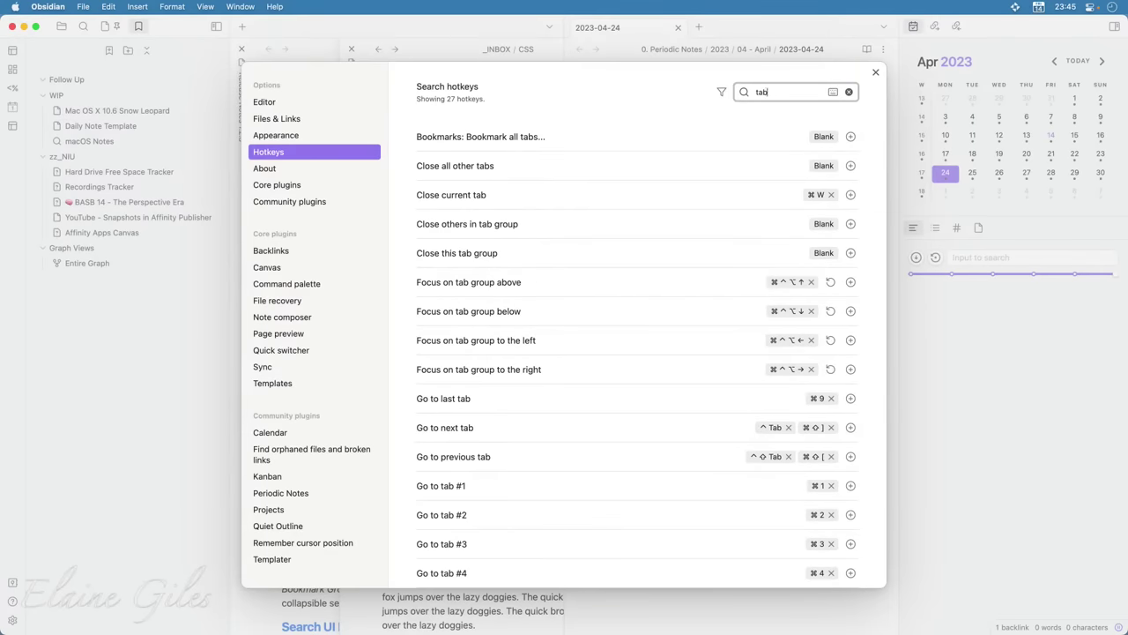
scroll(468, 423, down, 5)
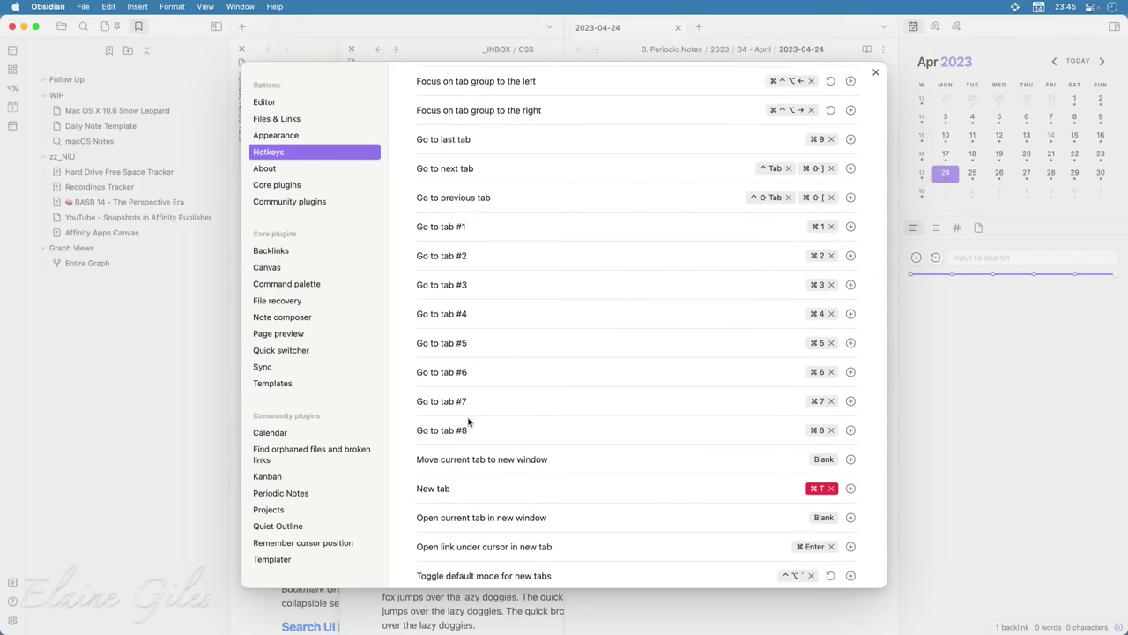
scroll(468, 423, down, 1)
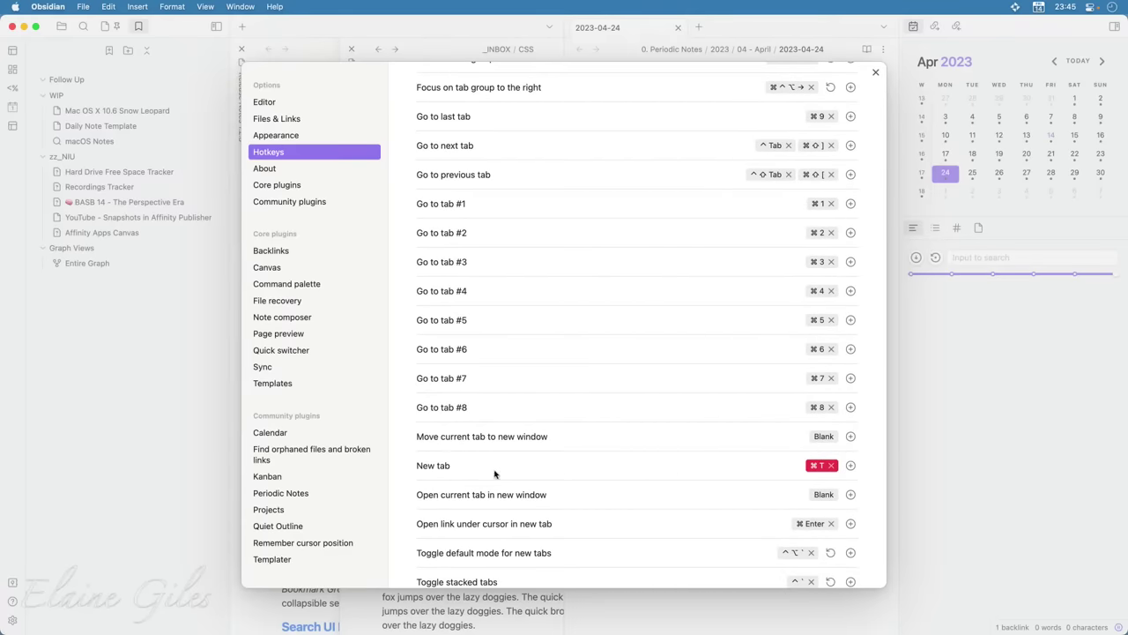
scroll(495, 472, down, 3)
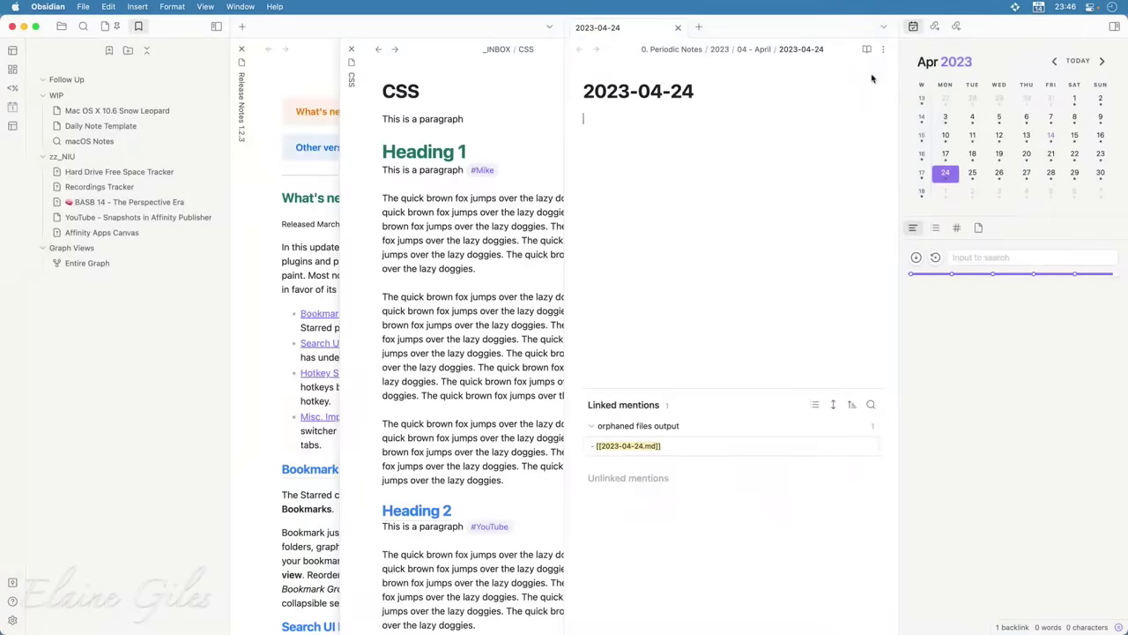
Close settings and run 'Toggle stacked tabs' from the command palette
click(873, 74)
key(super+p)
text(toggle)
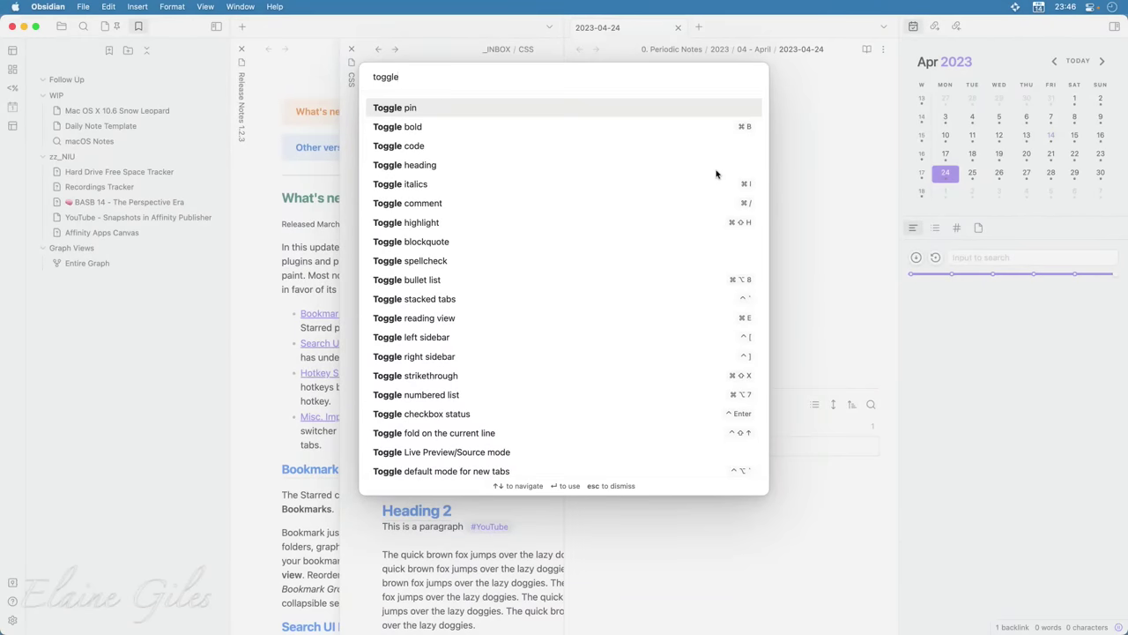
key(Down)
key(Down)
key(Down)
key(Down)
key(Down)
key(Down)
key(Down)
key(Down)
key(Down)
key(Down)
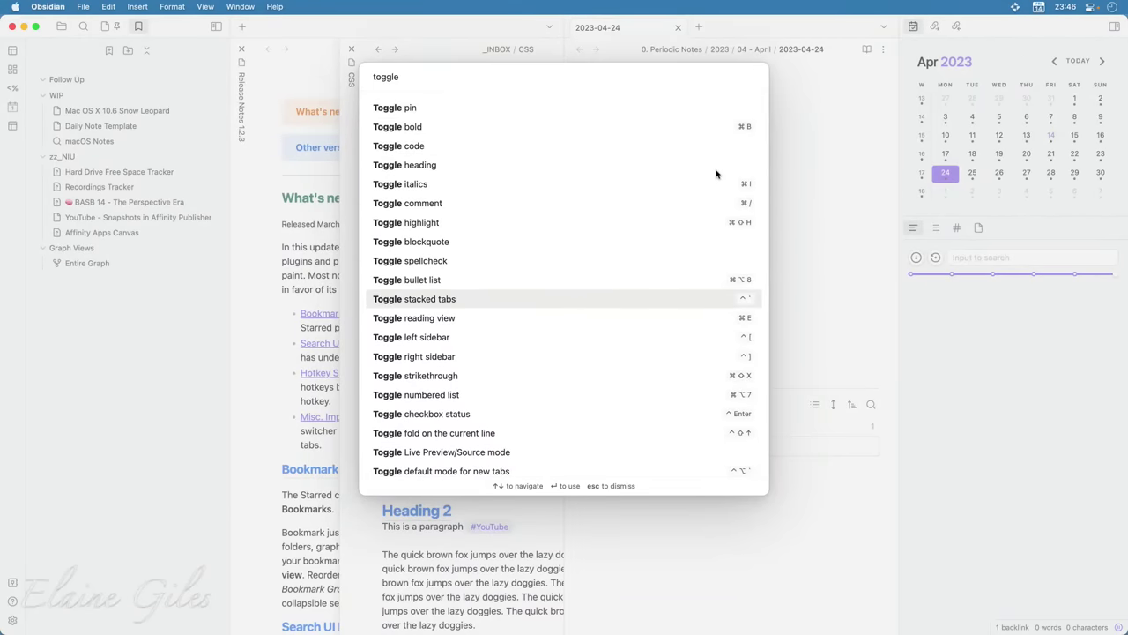
key(Return)
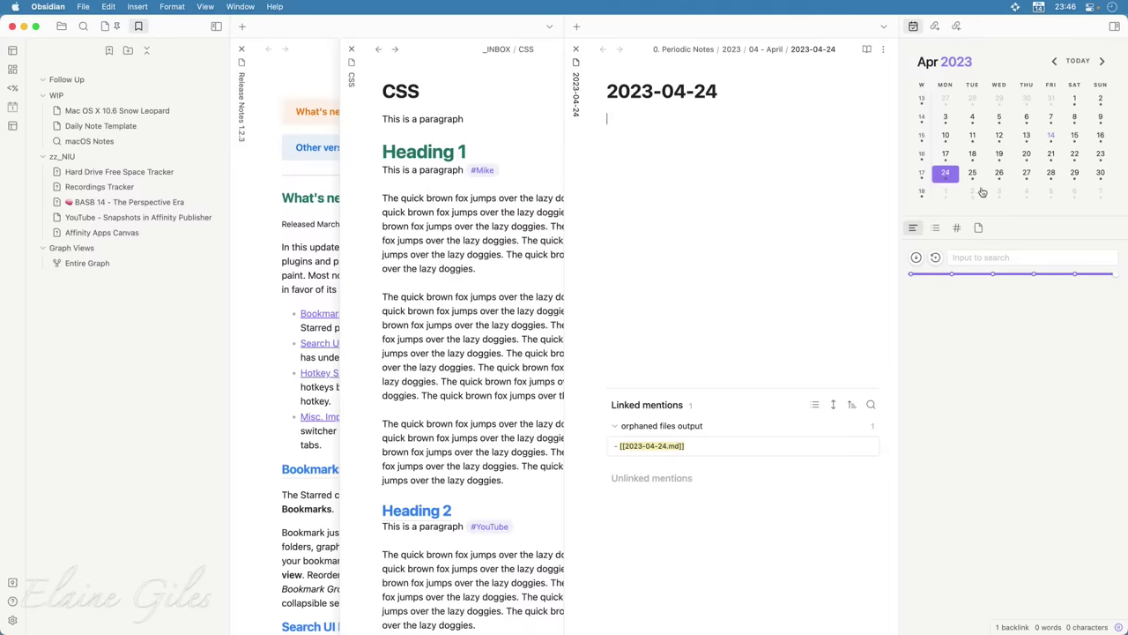
Open the daily notes for April 25, 27 and 26 from the calendar
click(973, 173)
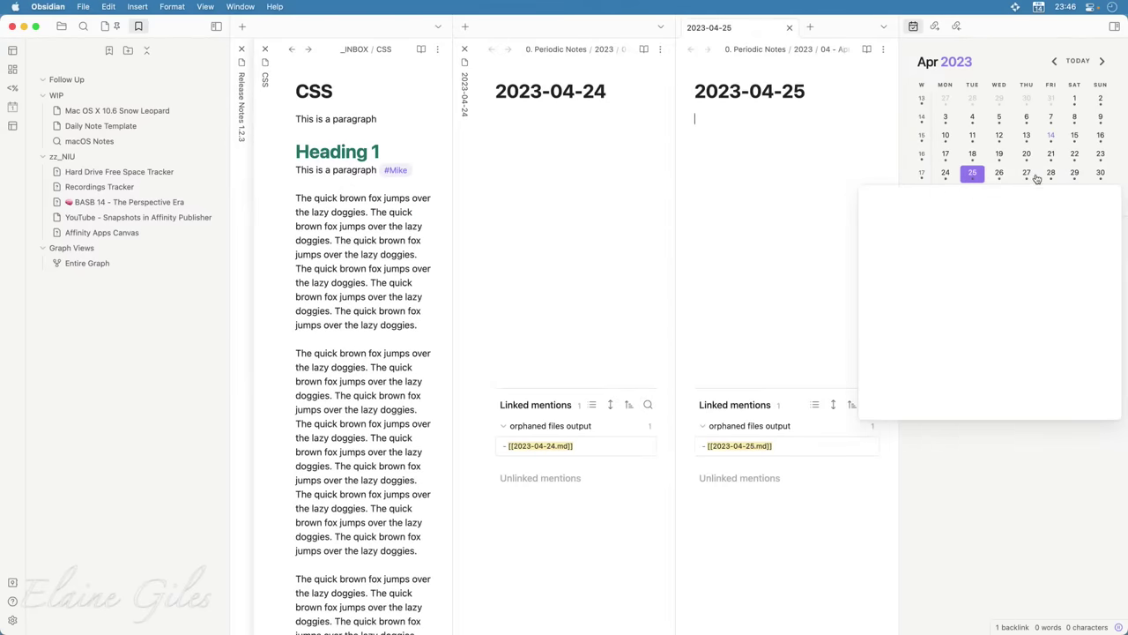
click(1027, 174)
click(1000, 173)
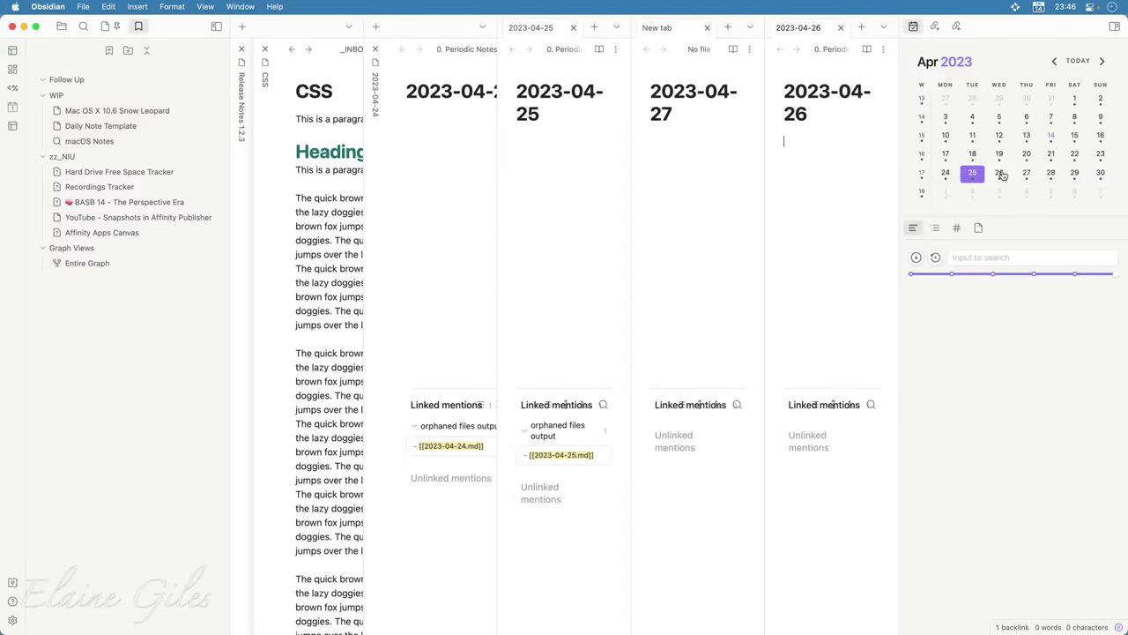
Drag the 2023-04-25, 2023-04-27, 2023-04-26 and 2023-04-24 notes into the pane stack
drag(550, 31, 379, 115)
drag(377, 113, 379, 115)
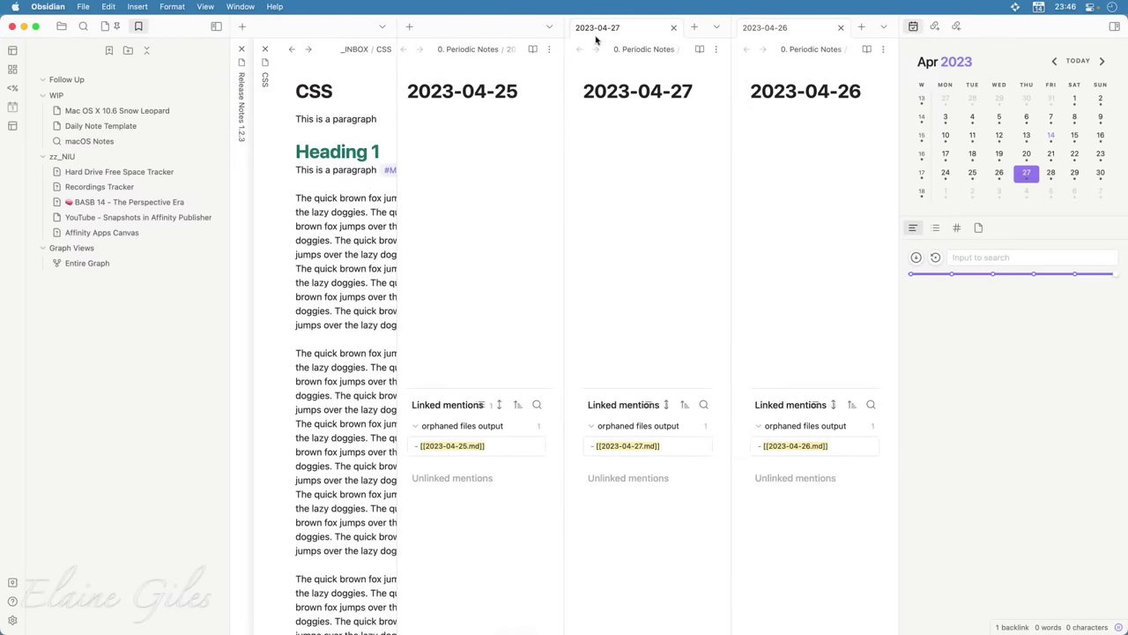
drag(597, 34, 316, 152)
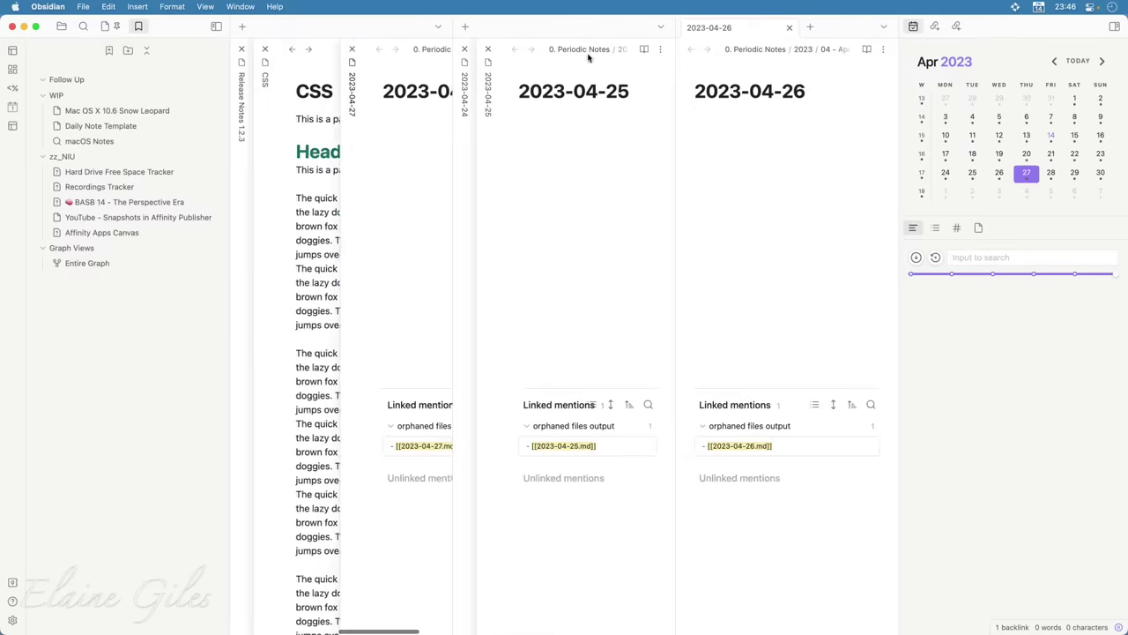
drag(718, 27, 343, 151)
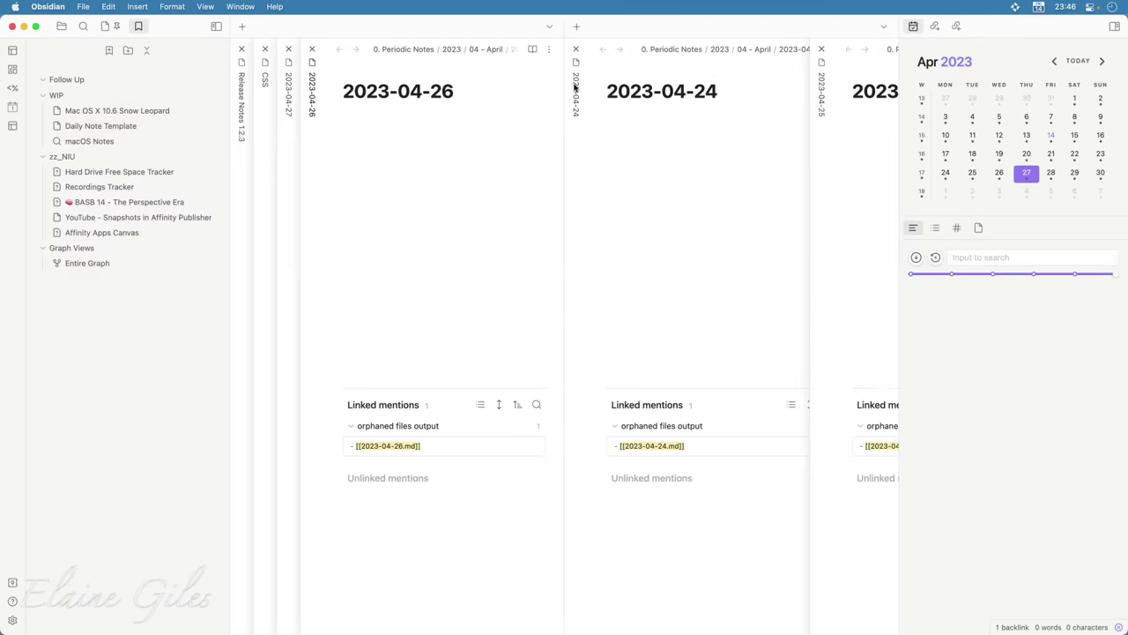
drag(574, 97, 370, 123)
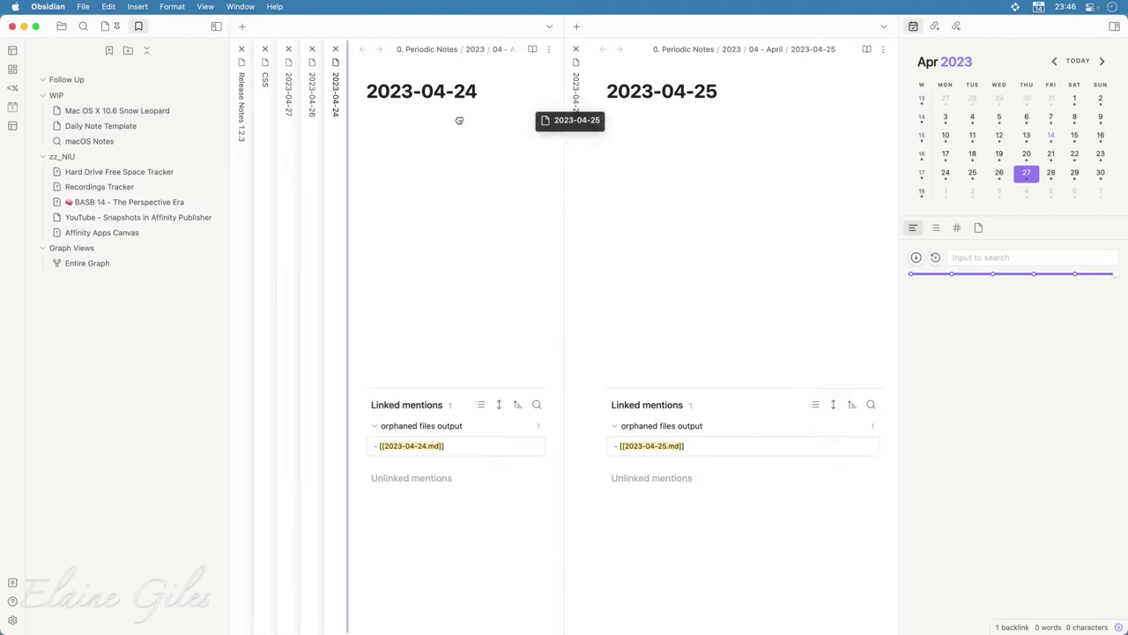
Scroll through the stacked note panes, then refocus the Obsidian window
scroll(374, 379, right, 3)
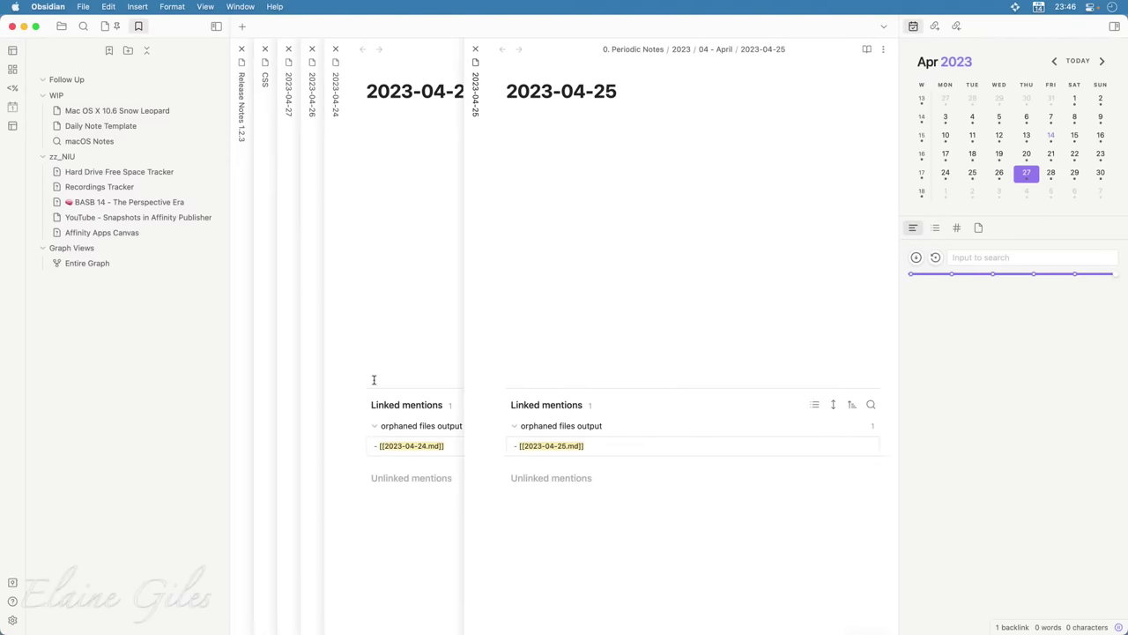
scroll(374, 379, left, 5)
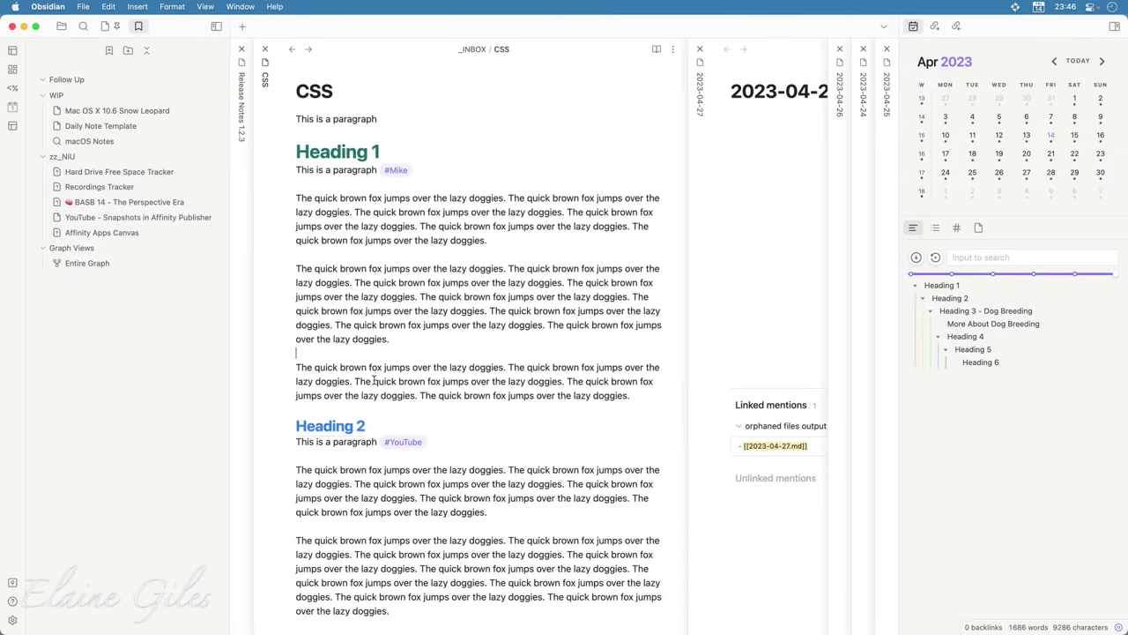
scroll(374, 380, left, 5)
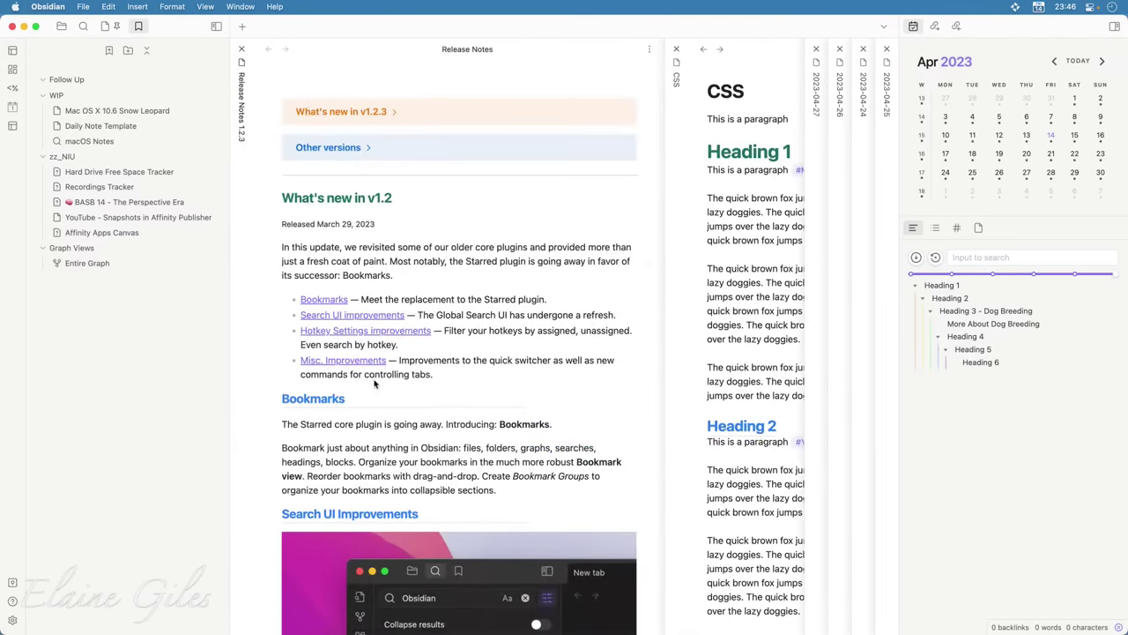
scroll(374, 382, right, 5)
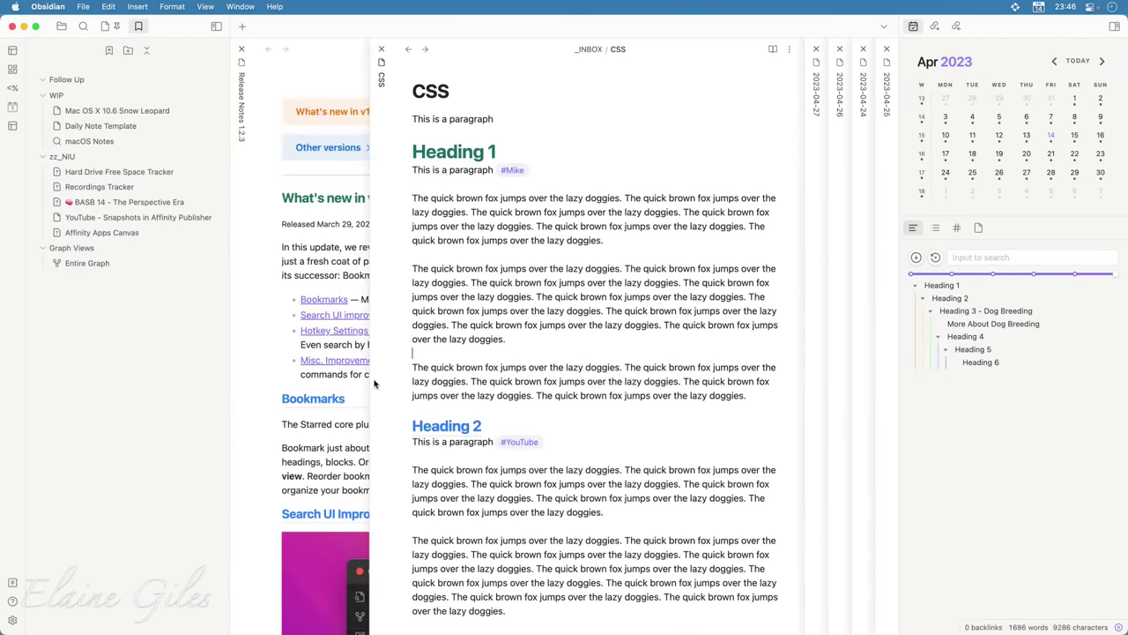
scroll(373, 382, right, 8)
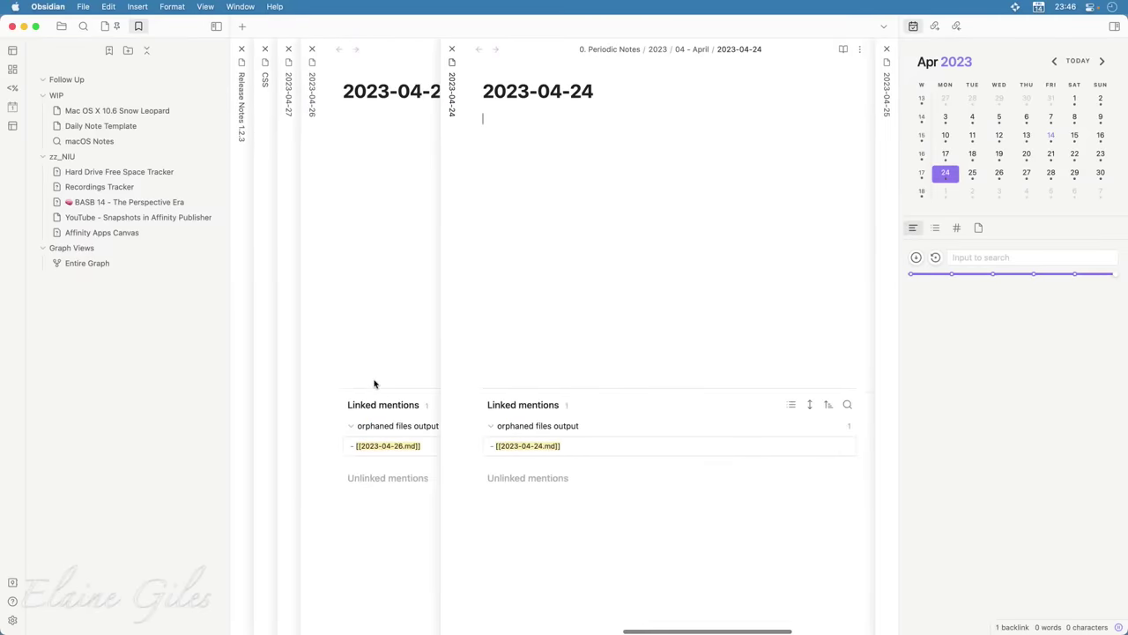
scroll(374, 380, right, 3)
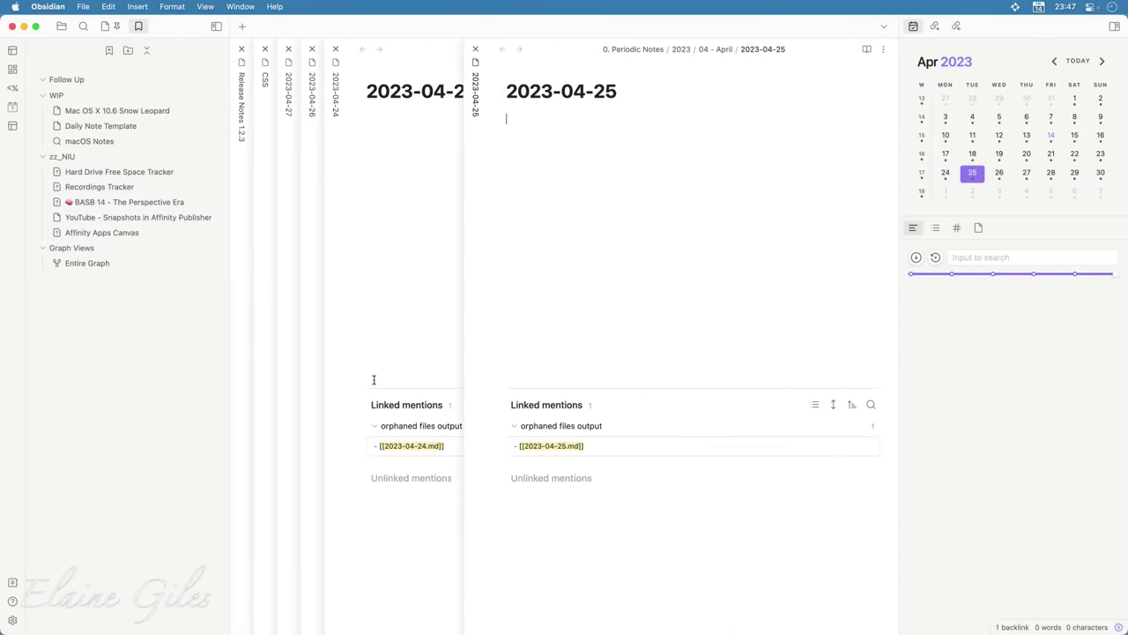
scroll(374, 380, left, 10)
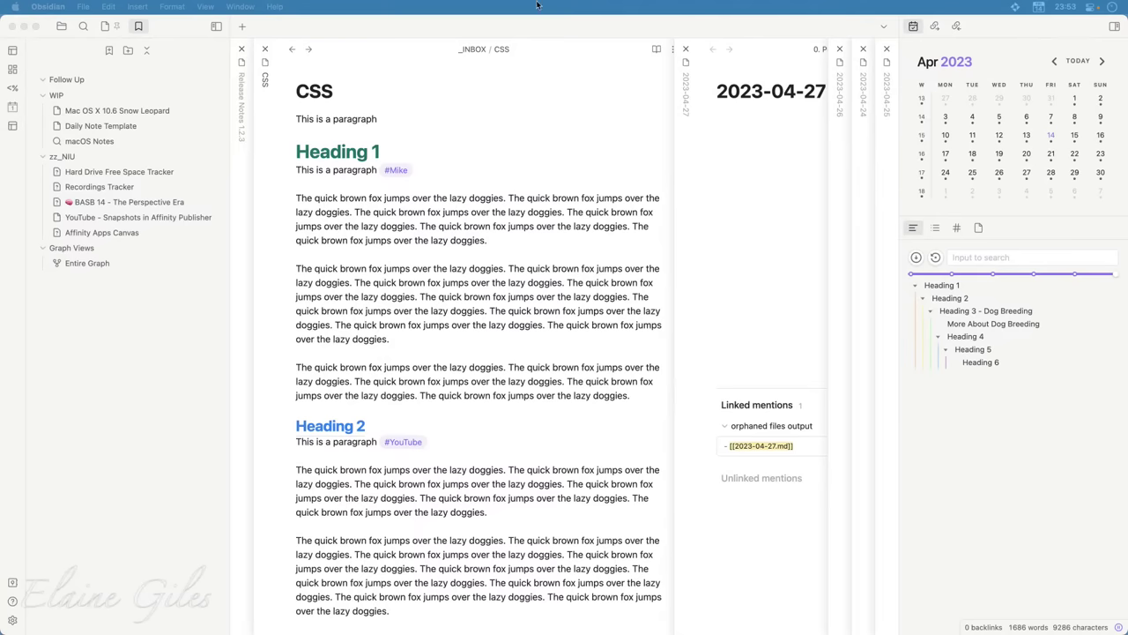
click(603, 29)
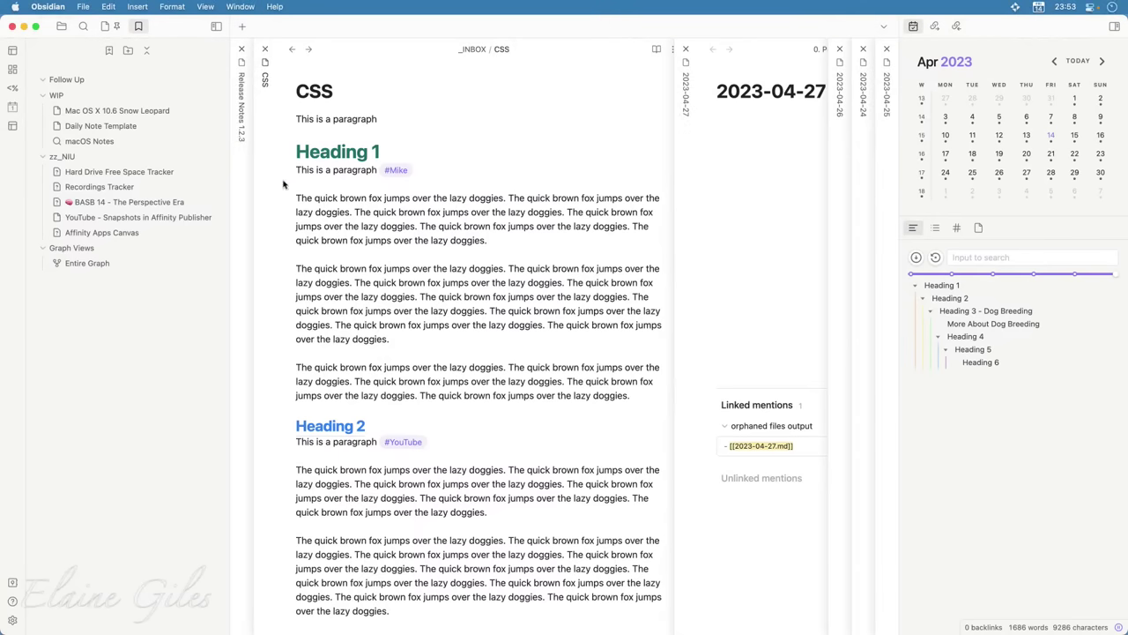
Browse the vault file list, collapsing _INBOX and toggling 0. Periodic Notes, then close Obsidian
click(62, 27)
scroll(144, 252, up, 5)
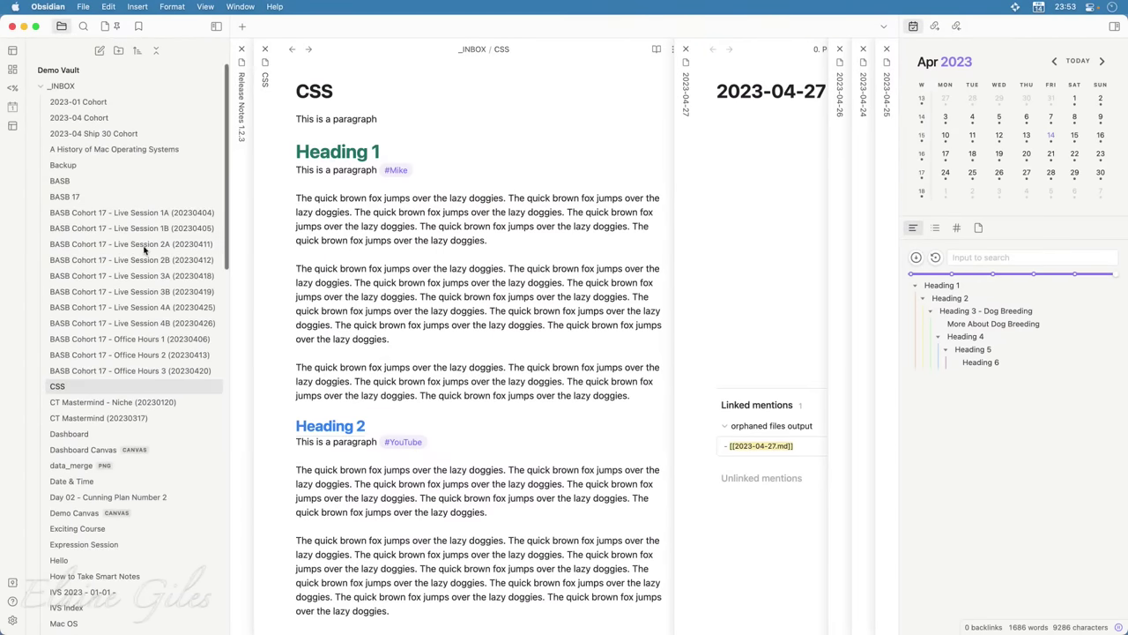
drag(52, 86, 39, 88)
click(39, 103)
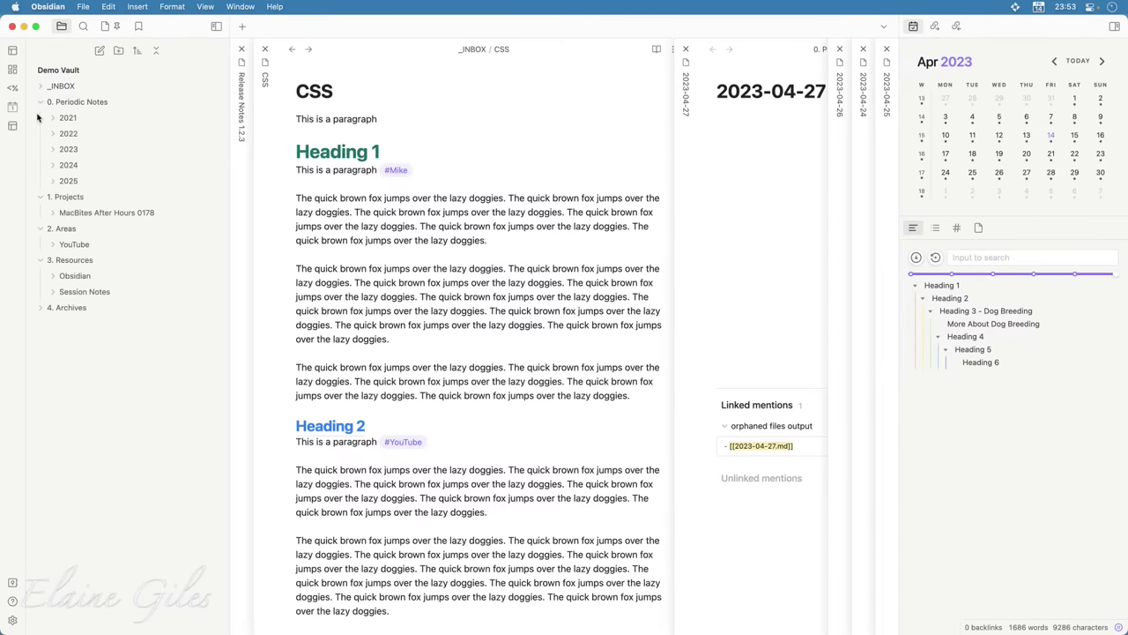
click(39, 102)
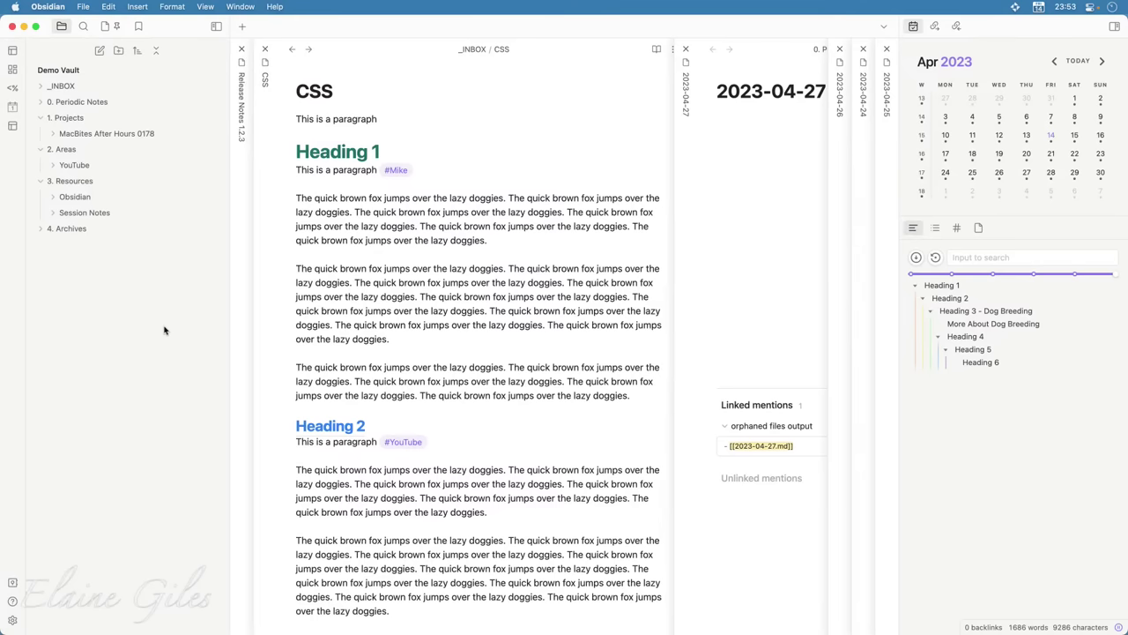
click(11, 27)
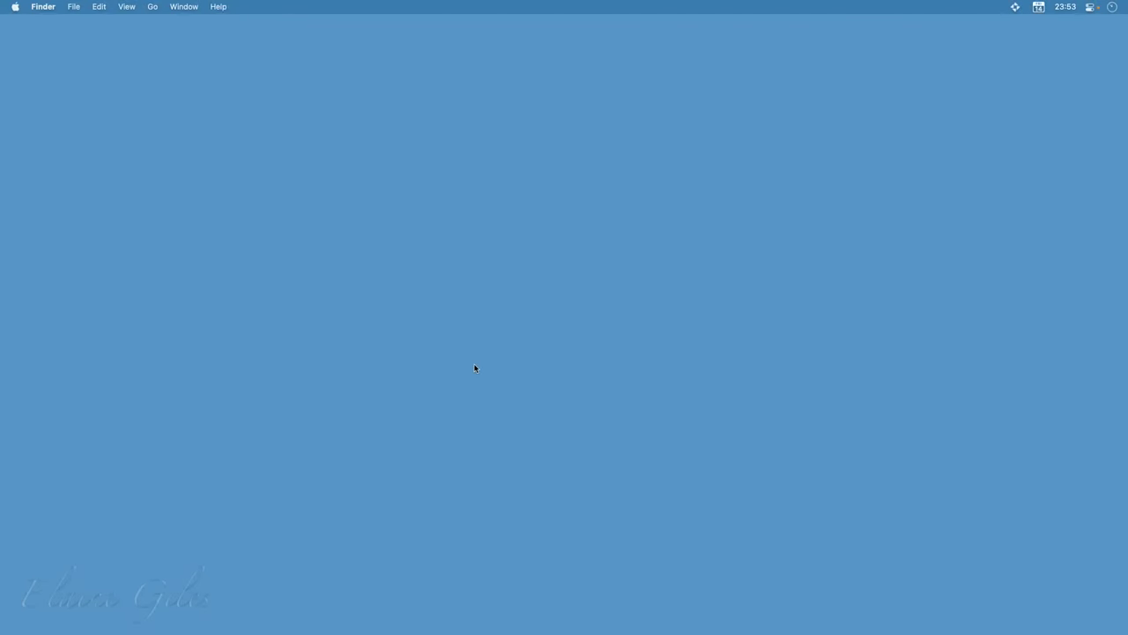
Launch a Finder window through the Raycast search for 'Finder'
key(alt+space)
text(Finder)
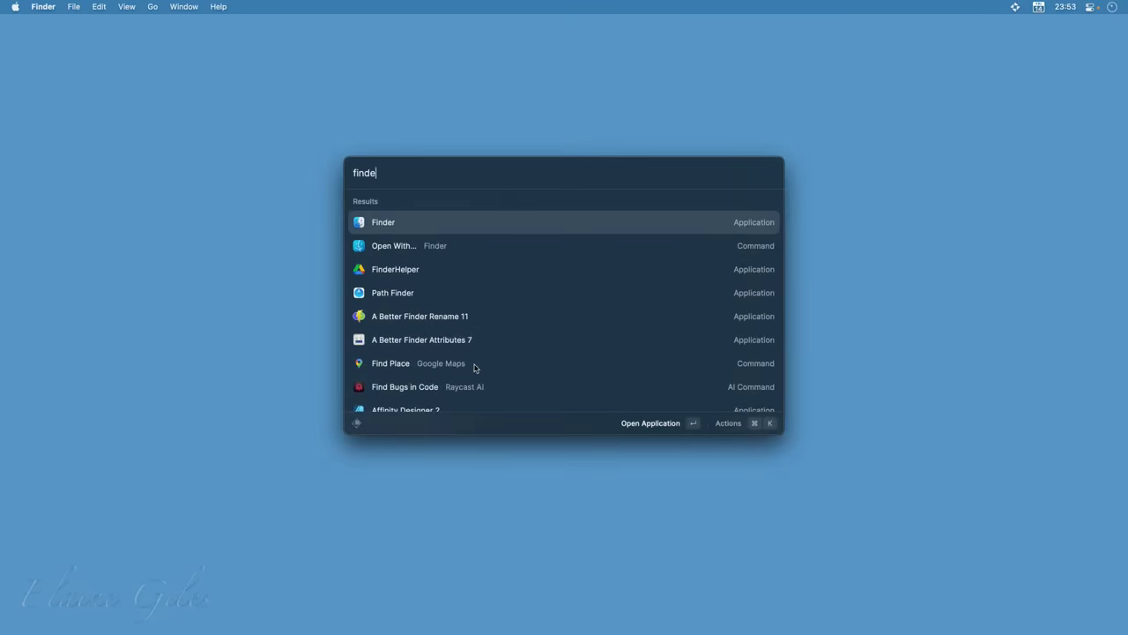
key(Escape)
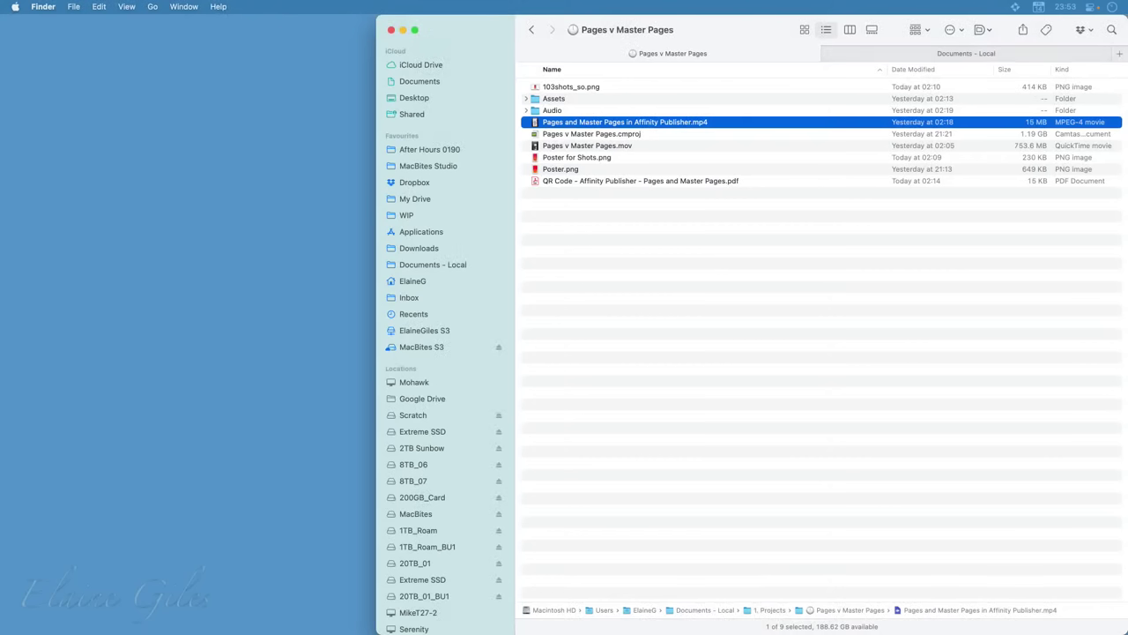
Fill the screen with Finder and move Day 01 through DEMO - 0190 from Documents - Local into Inbox
key(ctrl+alt+Return)
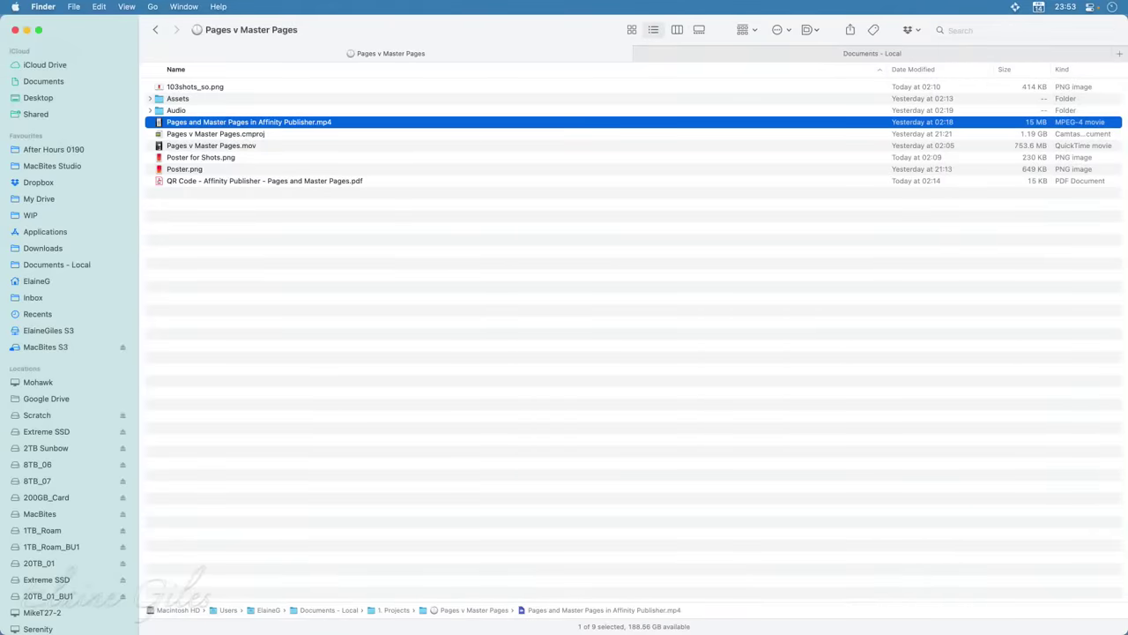
click(62, 265)
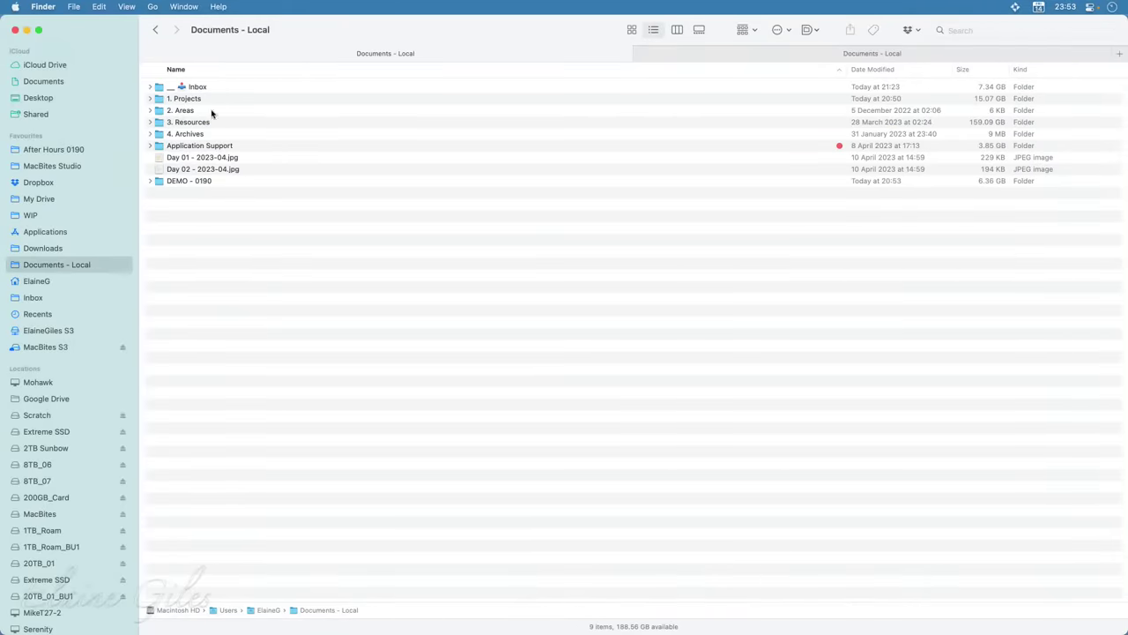
click(177, 146)
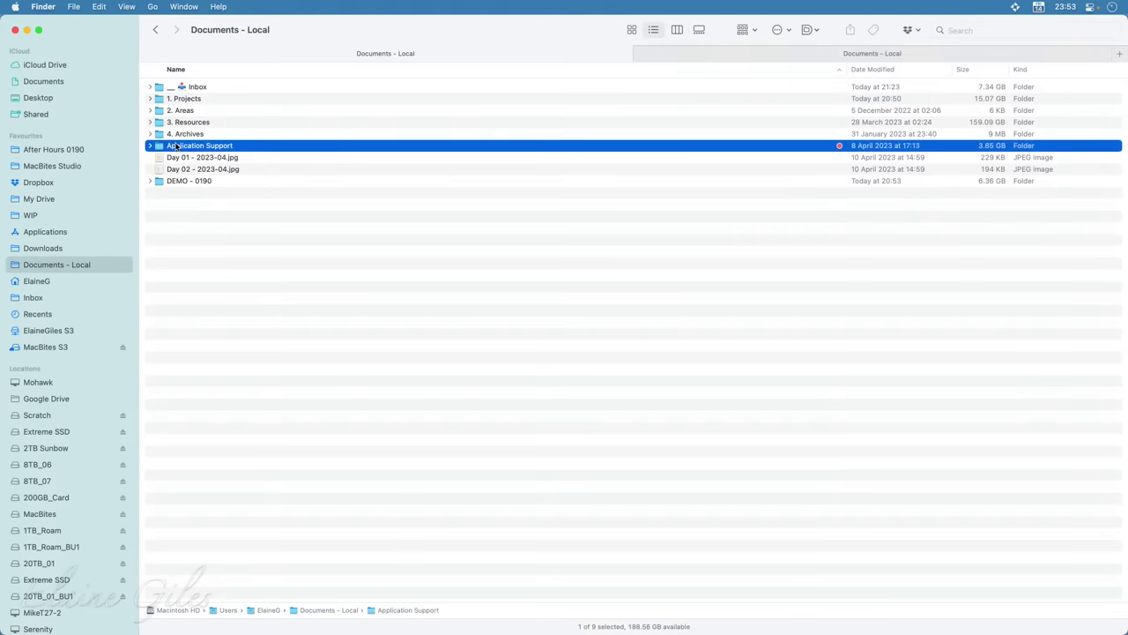
click(248, 161)
shift+click(246, 183)
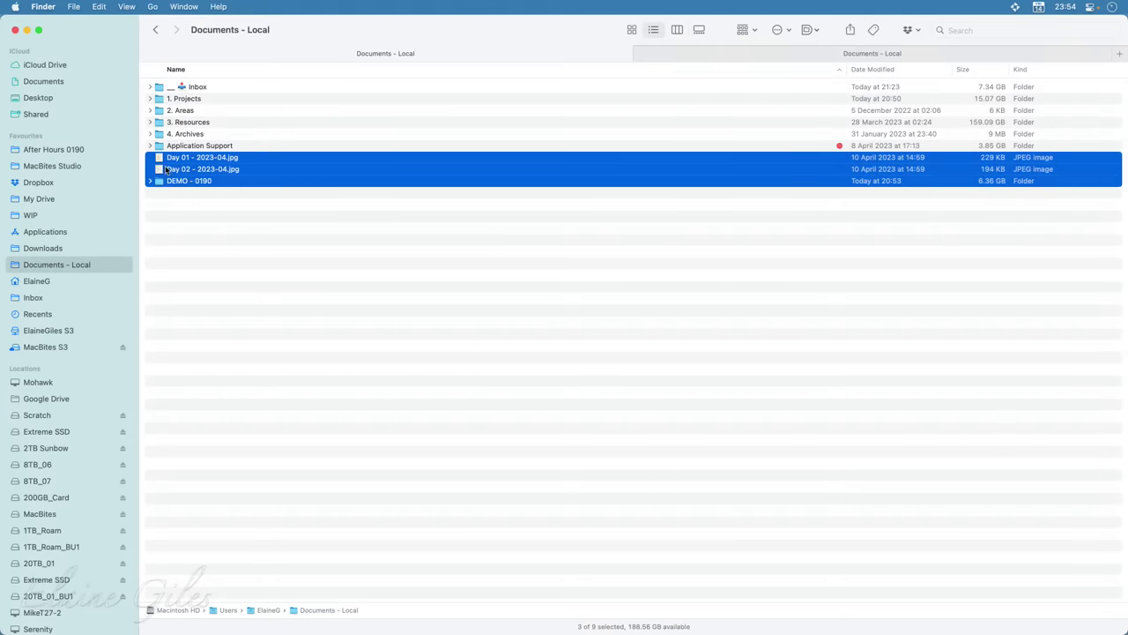
drag(165, 170, 193, 89)
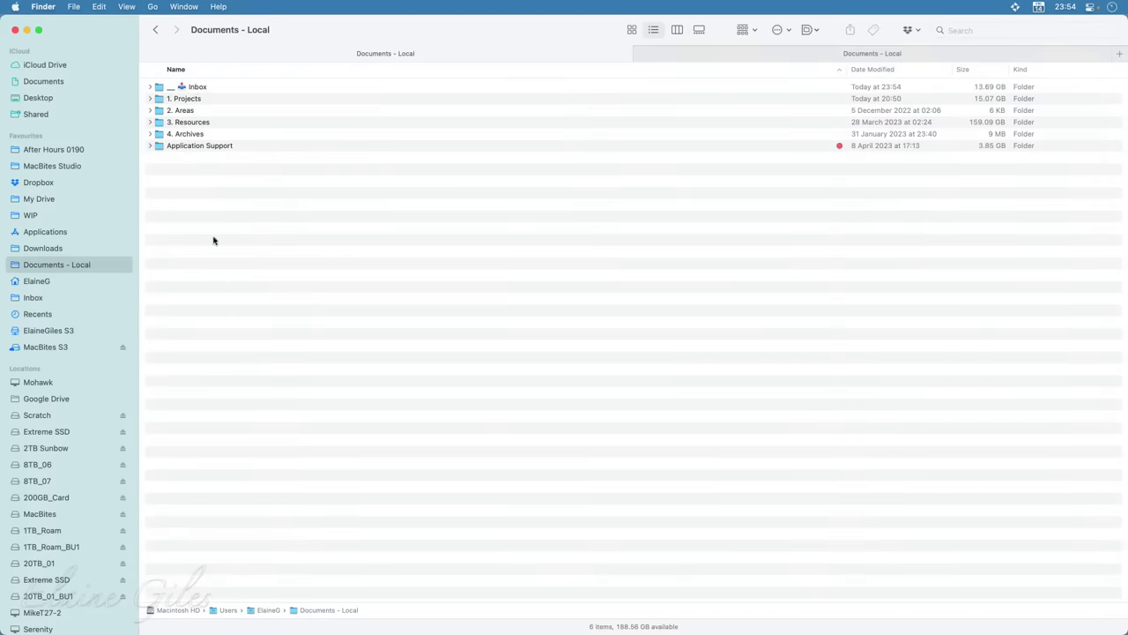
Expand Application Support and select its Zoom, EyeTV Archive, CloudMounter and Obsidian folders
click(199, 147)
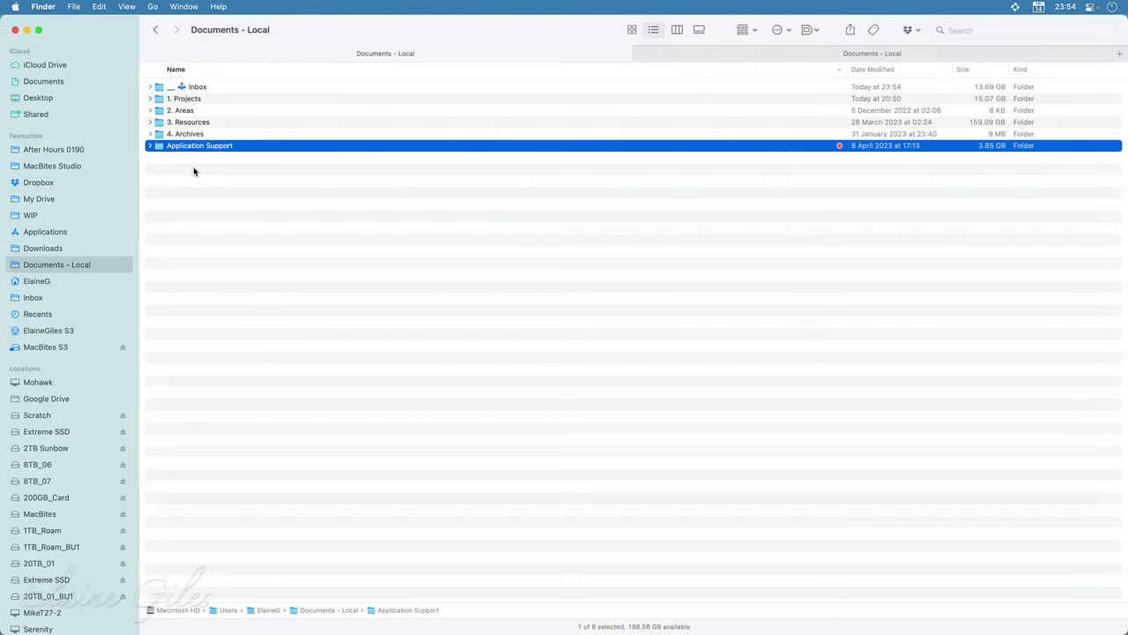
click(150, 147)
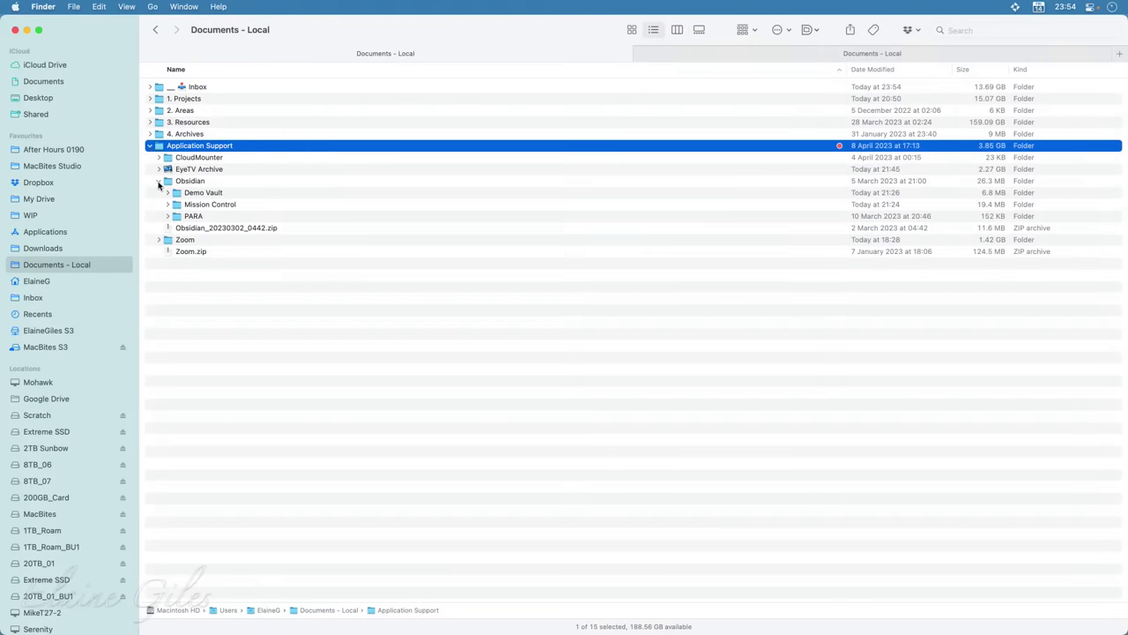
click(159, 181)
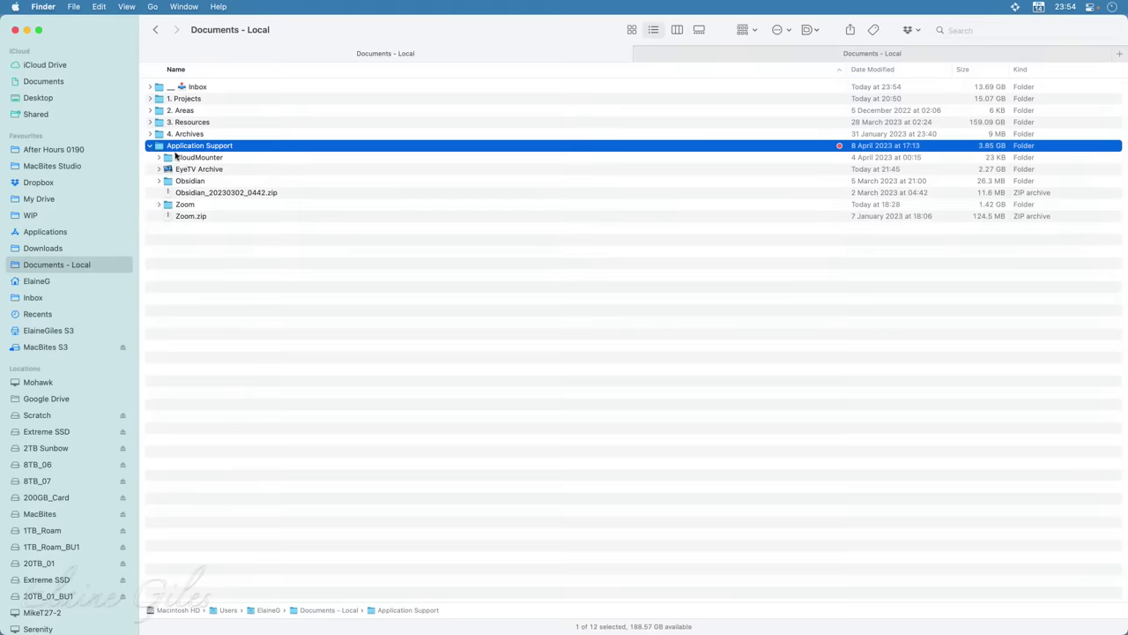
click(187, 205)
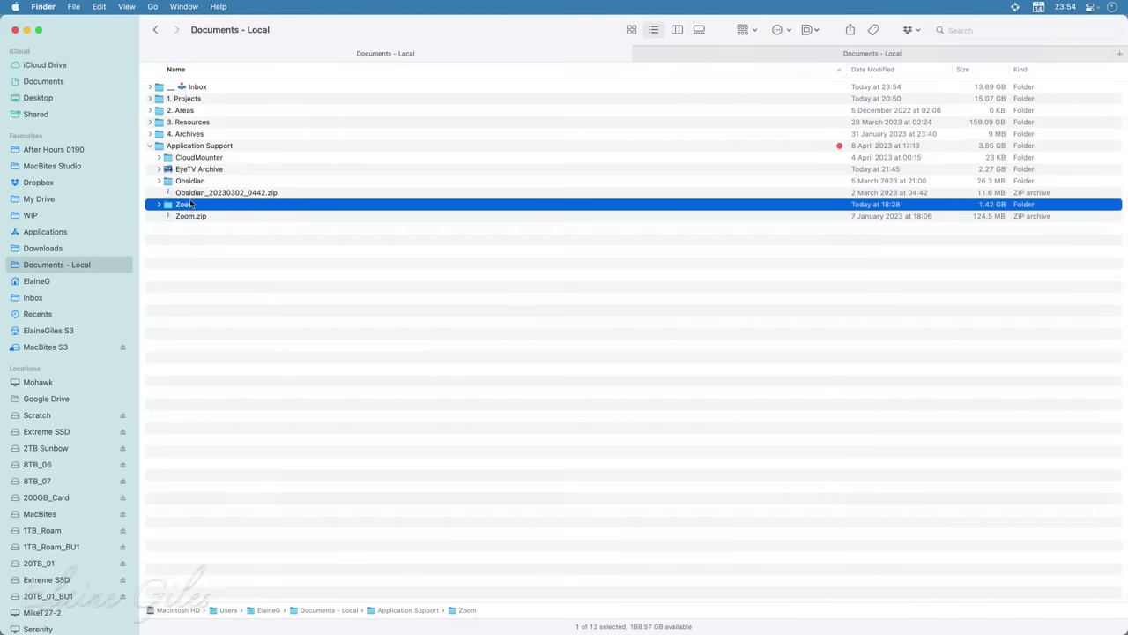
click(188, 170)
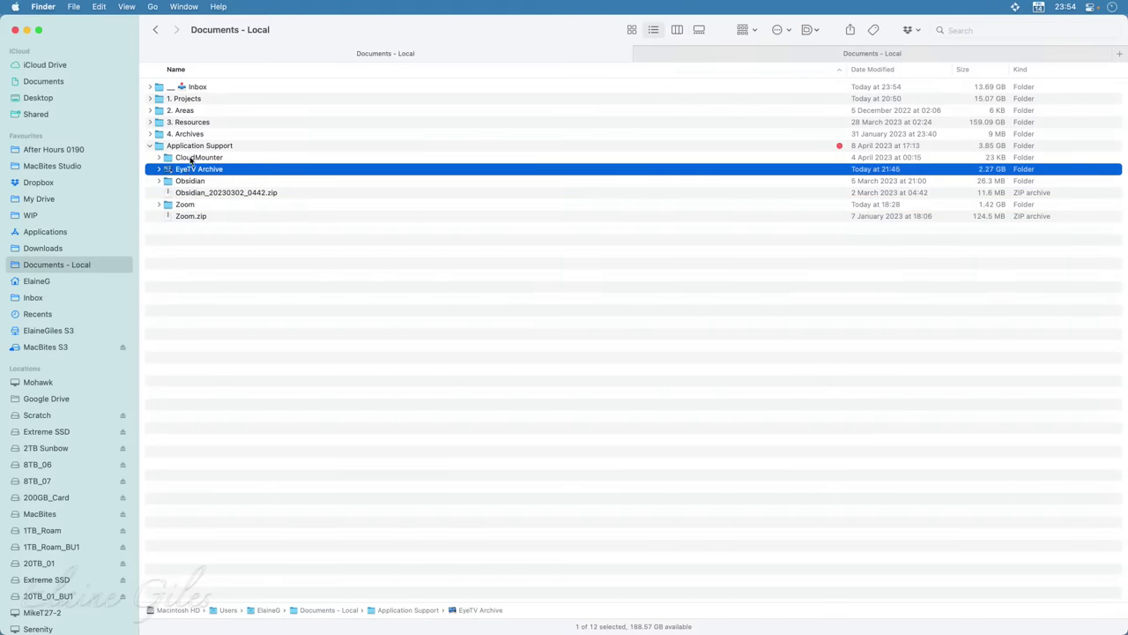
click(192, 158)
click(190, 183)
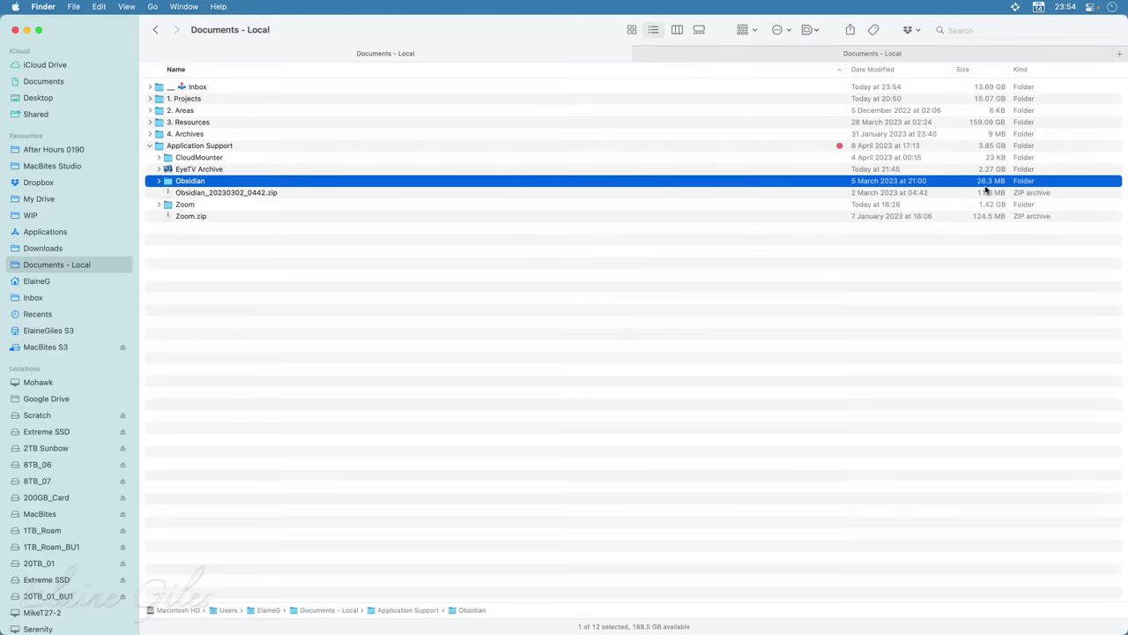
Open the local Obsidian folder and select Demo Vault, Mission Control and PARA
double_click(199, 182)
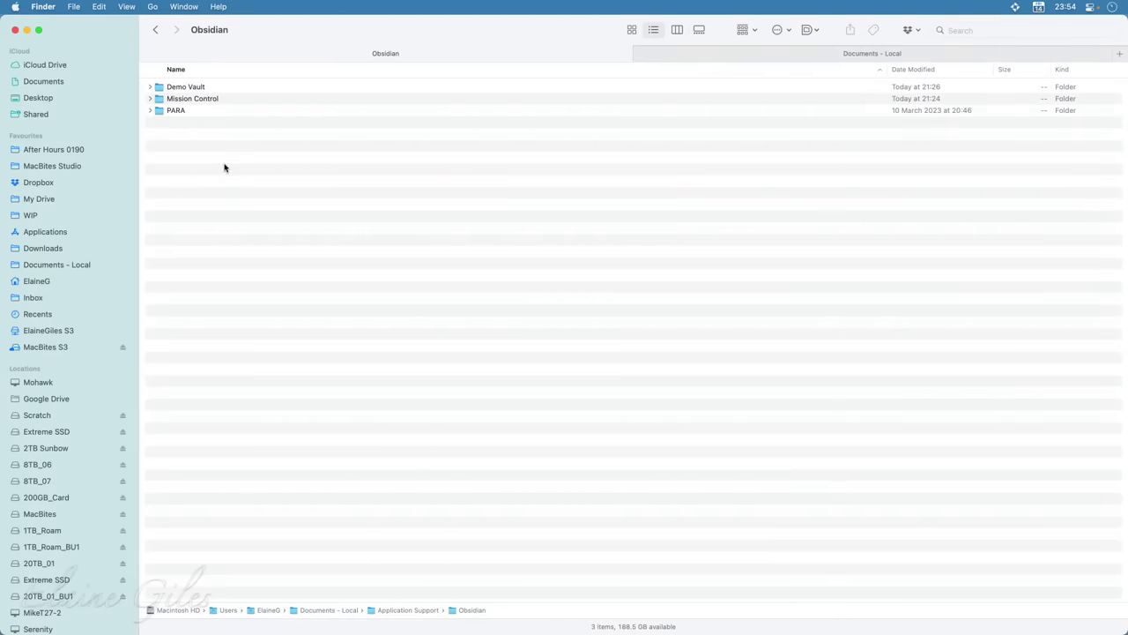
click(220, 89)
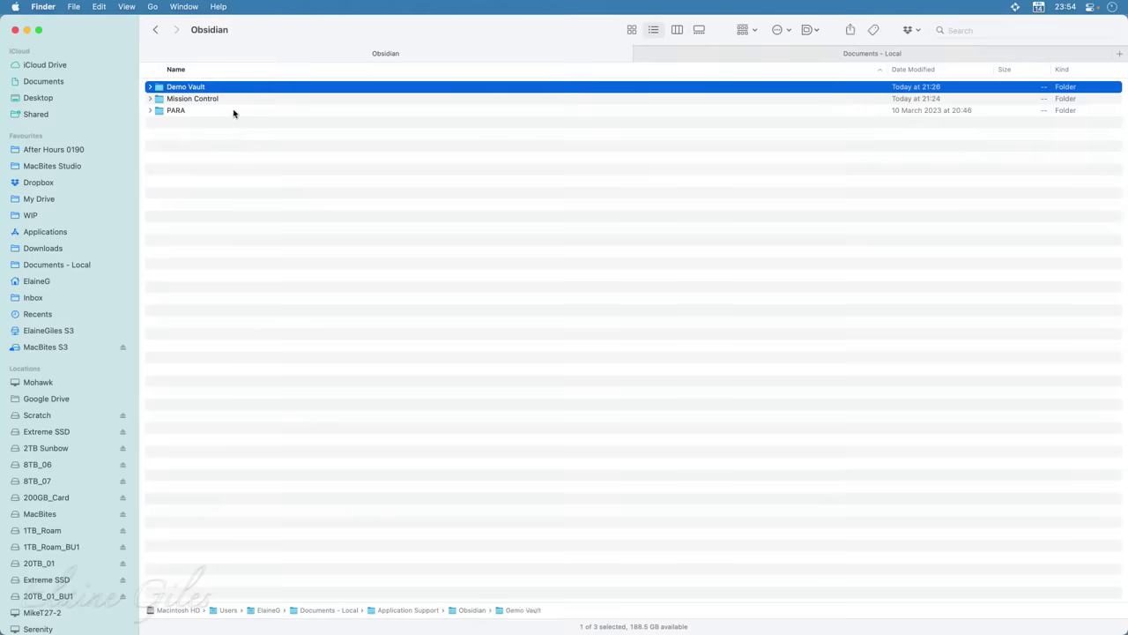
click(232, 101)
click(201, 112)
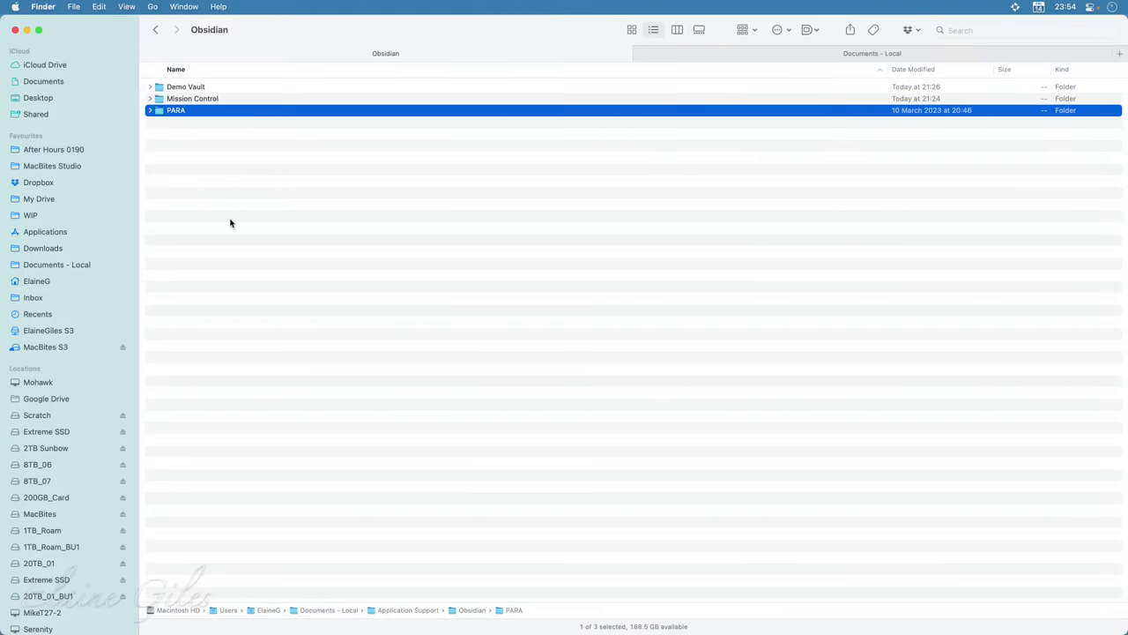
click(191, 101)
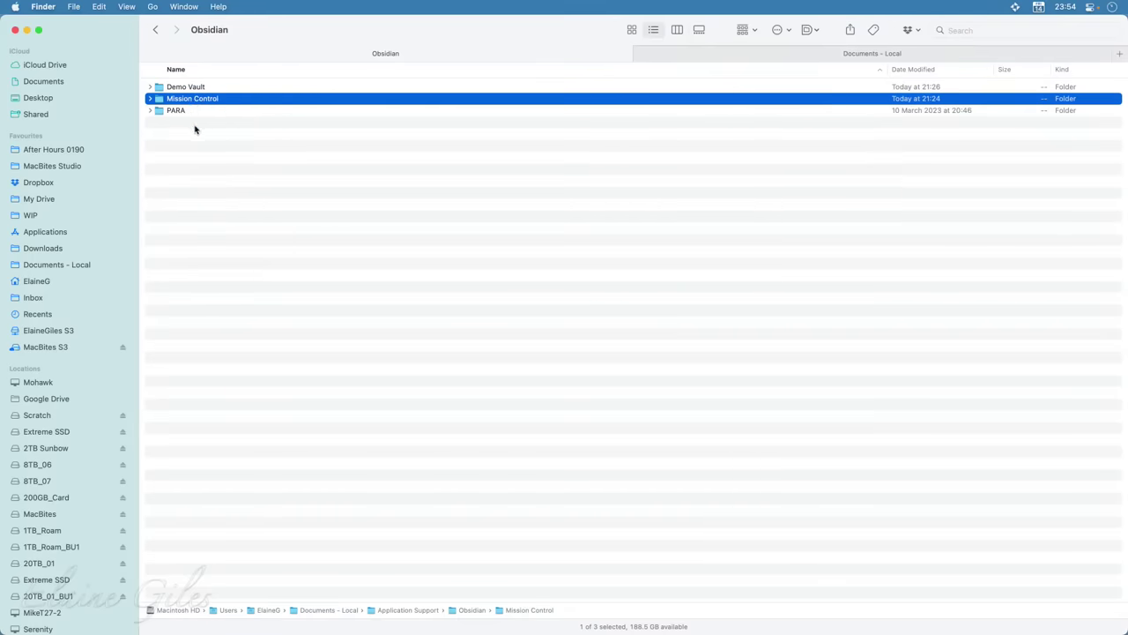
click(200, 89)
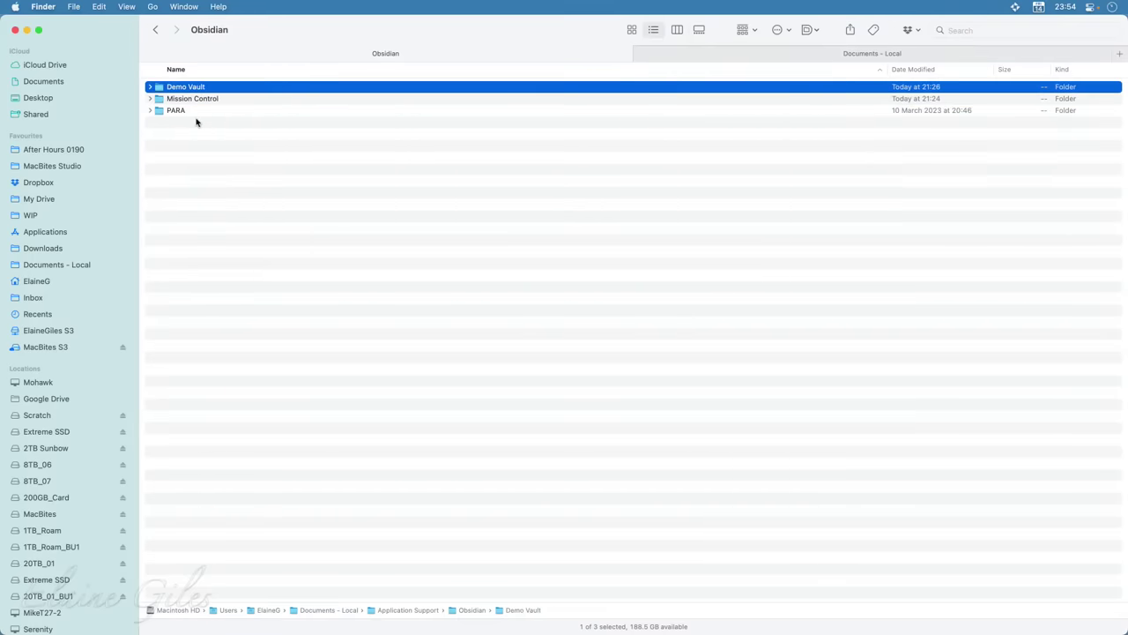
Expand Demo Vault and _INBOX in list view, then collapse both again
click(149, 87)
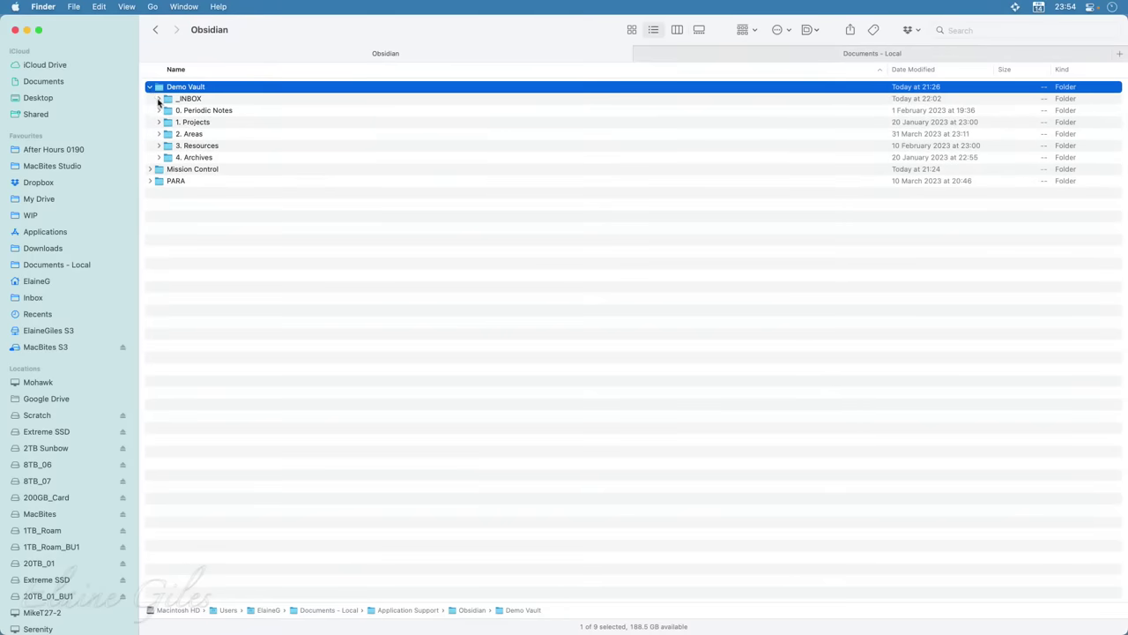
click(159, 99)
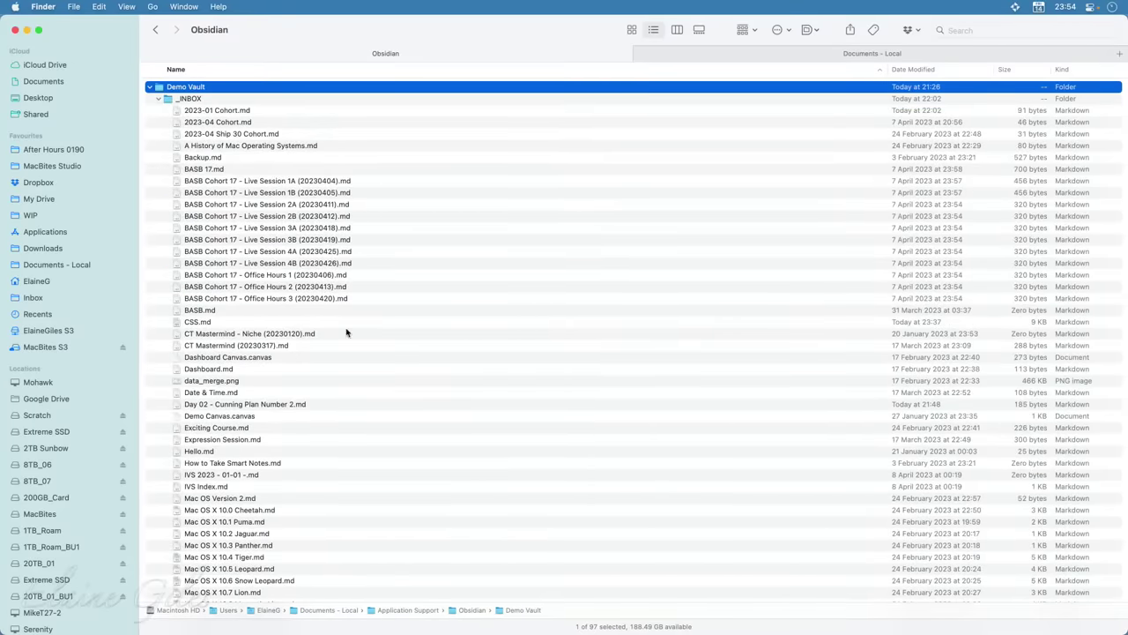
click(159, 101)
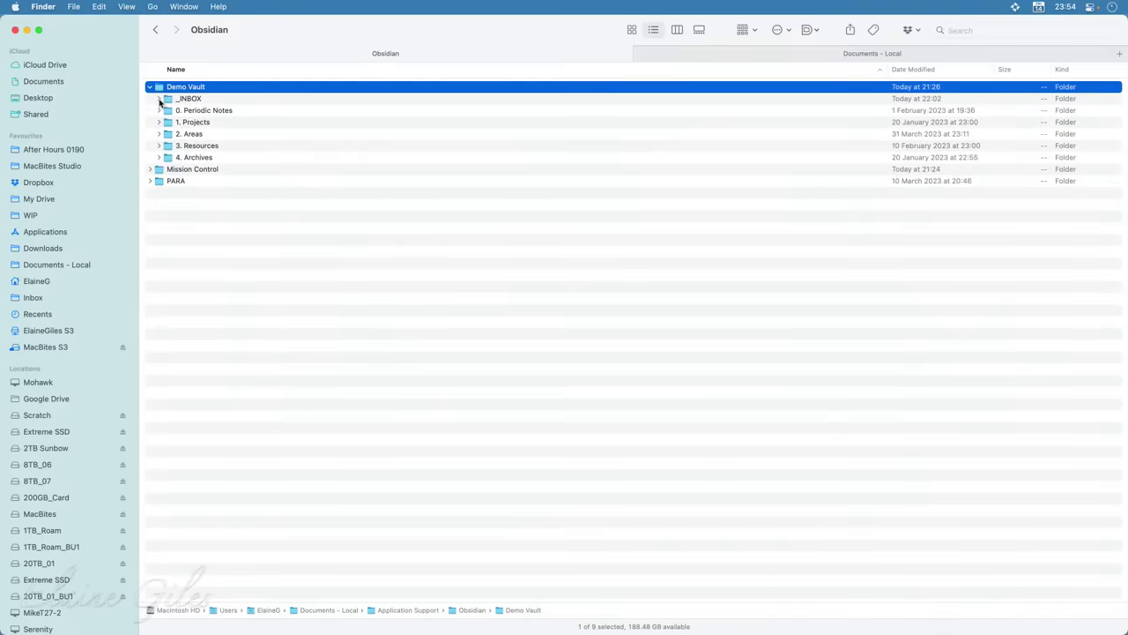
click(150, 87)
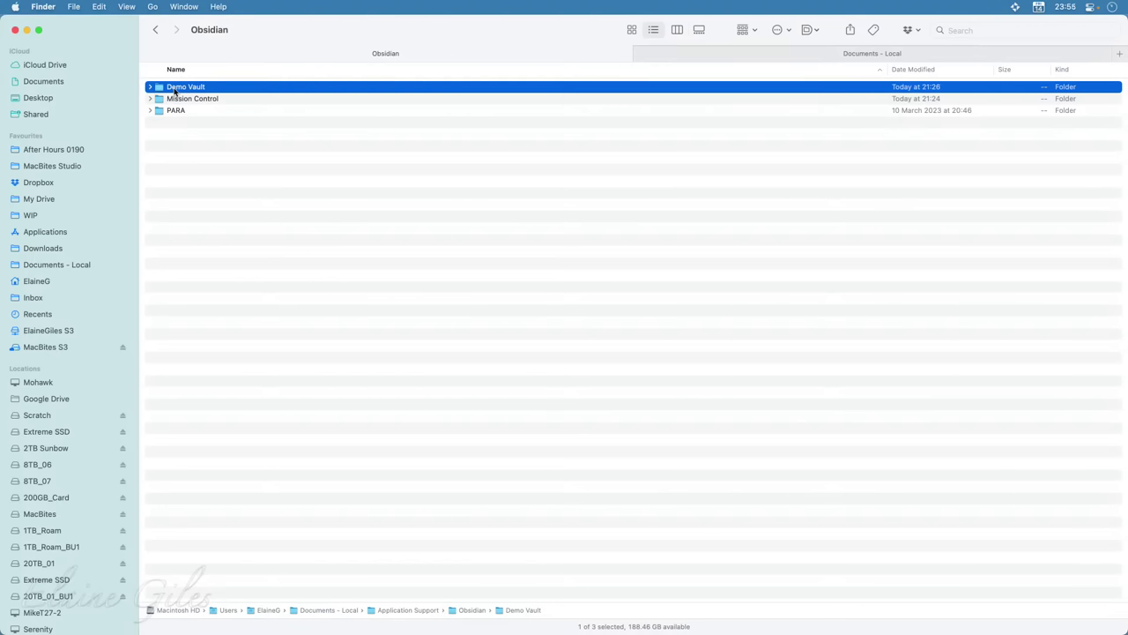
key(super+i)
In a new third tab, go to iCloud Drive and select its Obsidian folder
key(super+t)
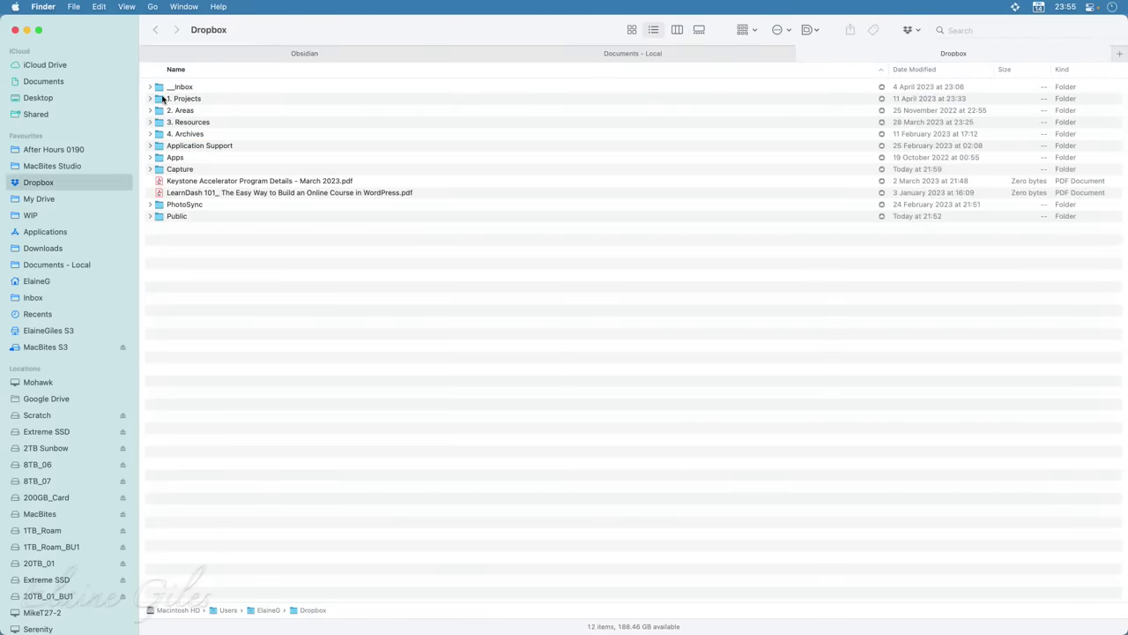
click(56, 65)
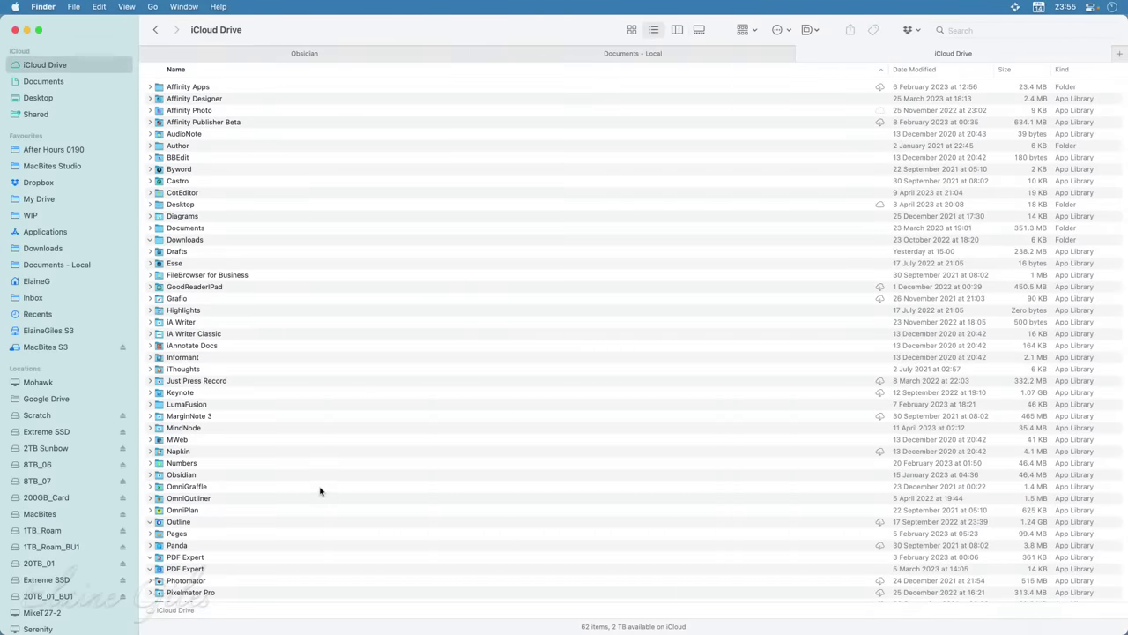
scroll(321, 489, down, 3)
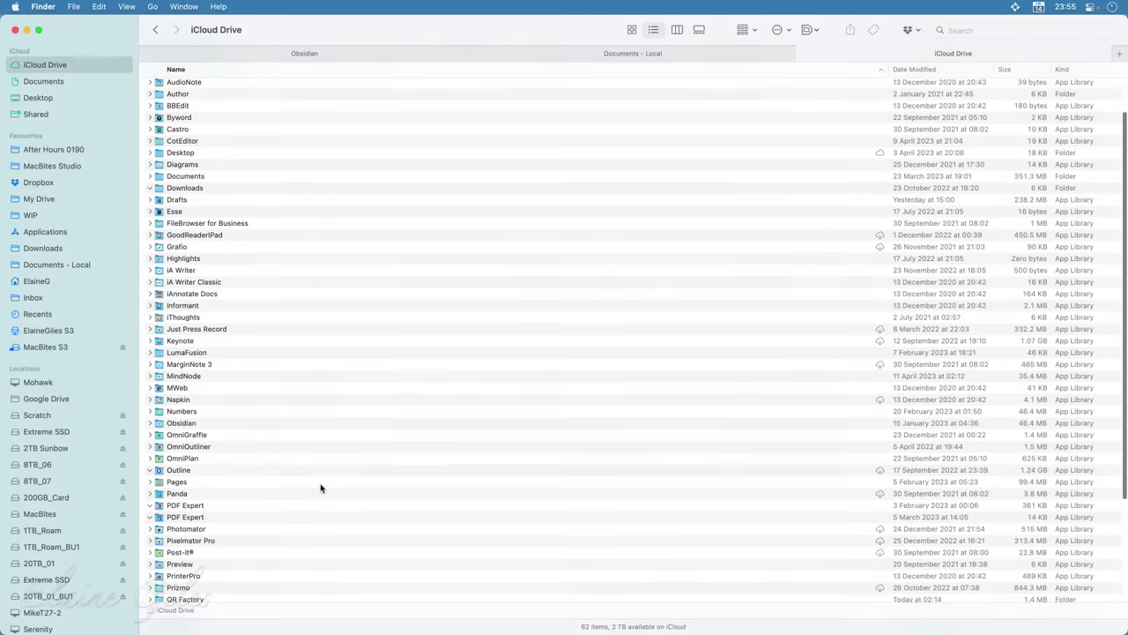
scroll(321, 487, down, 3)
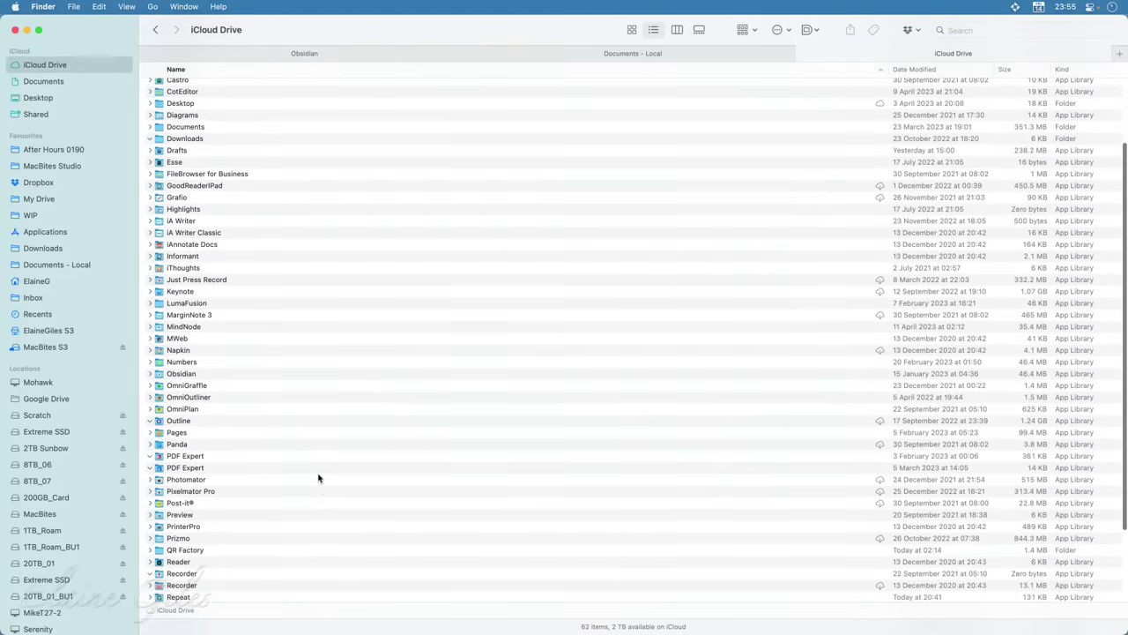
click(225, 375)
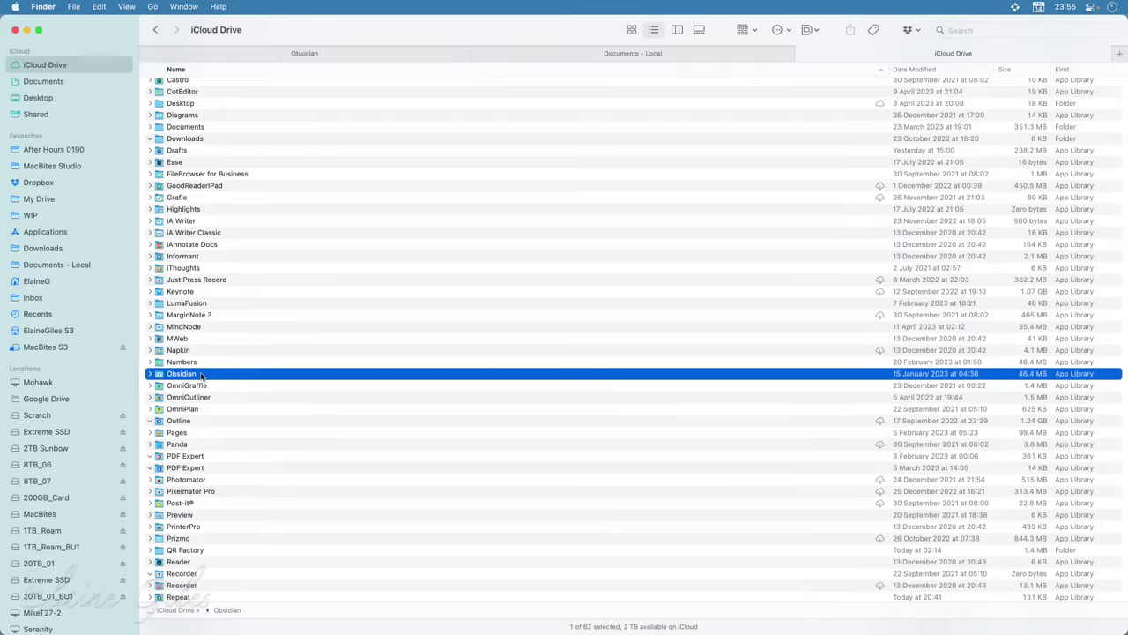
Open iCloud's Obsidian folder, select Flight School 1.0 and Roam Research, then return to the local Obsidian tab
double_click(201, 375)
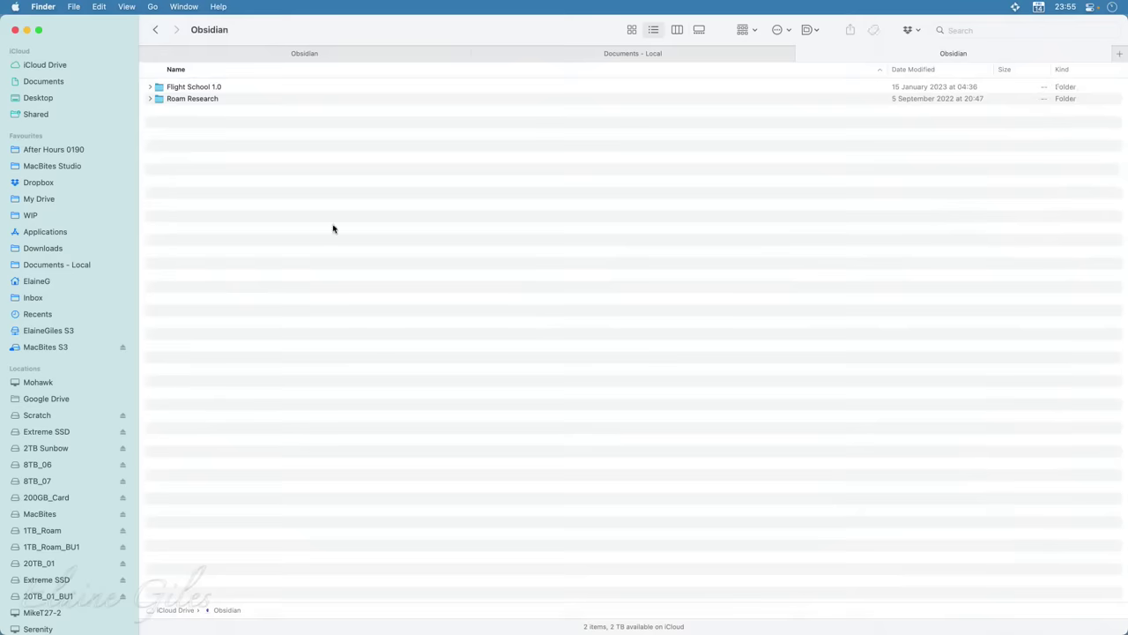
click(237, 89)
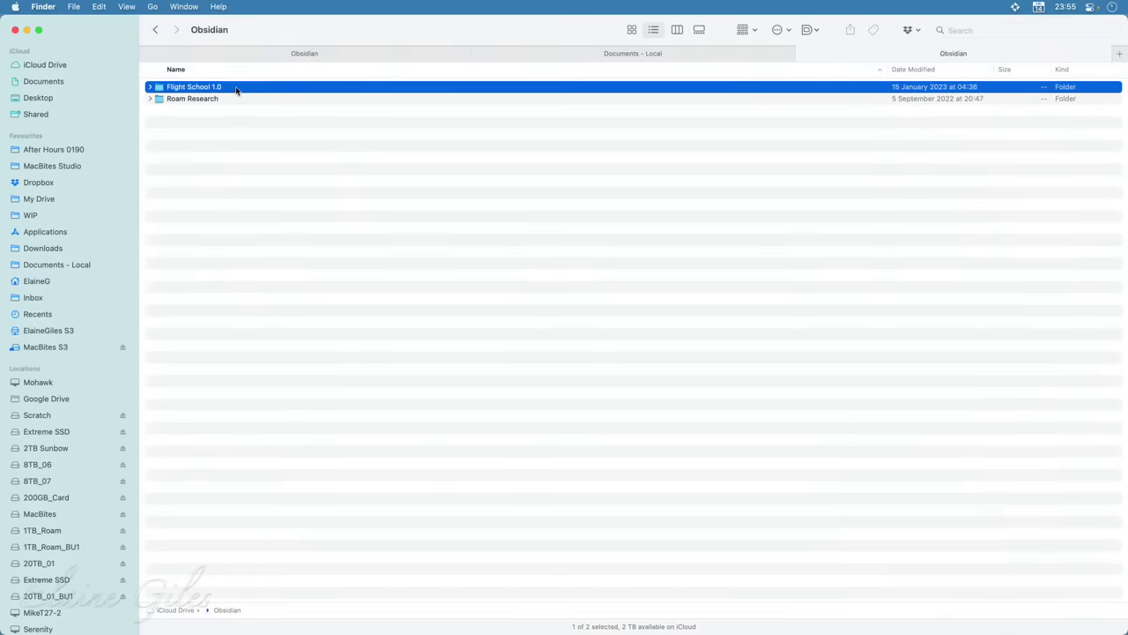
click(207, 131)
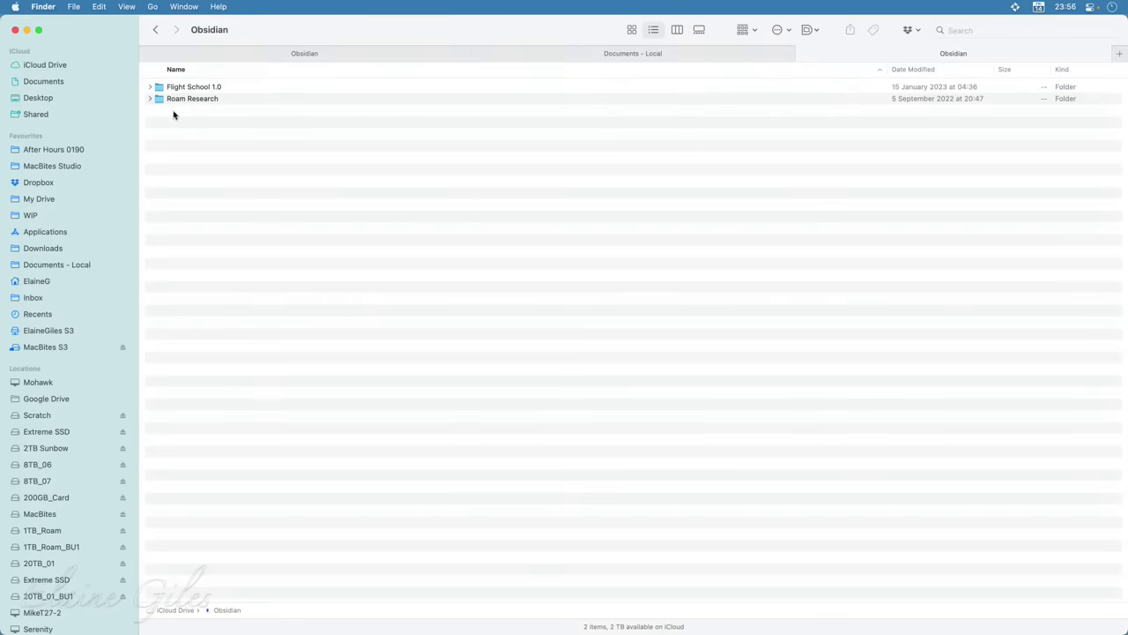
click(195, 101)
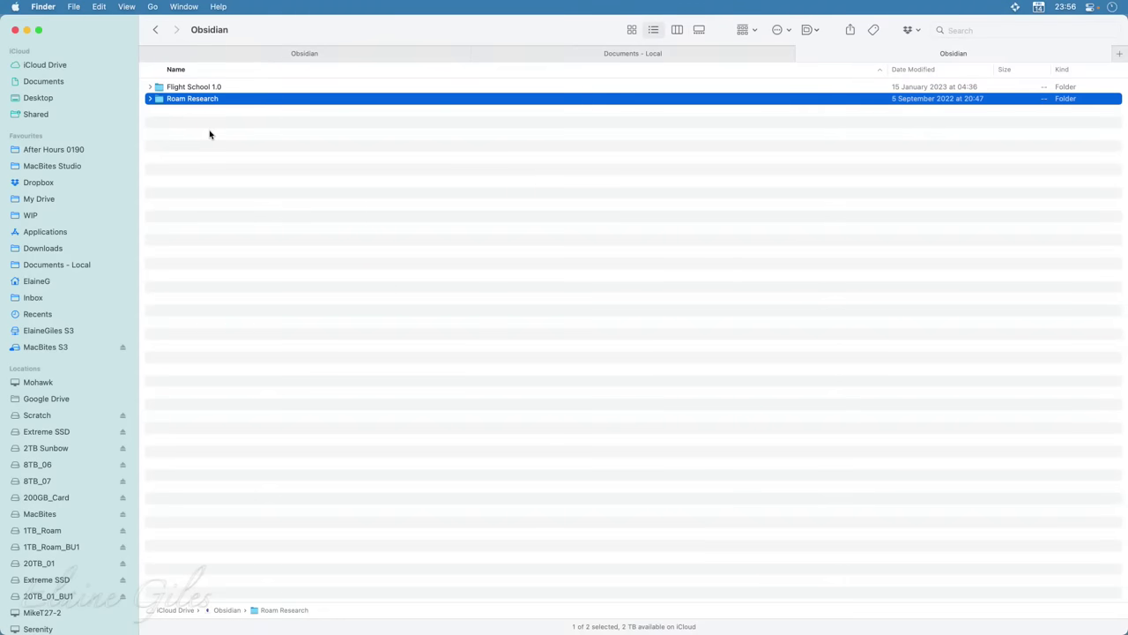
click(350, 54)
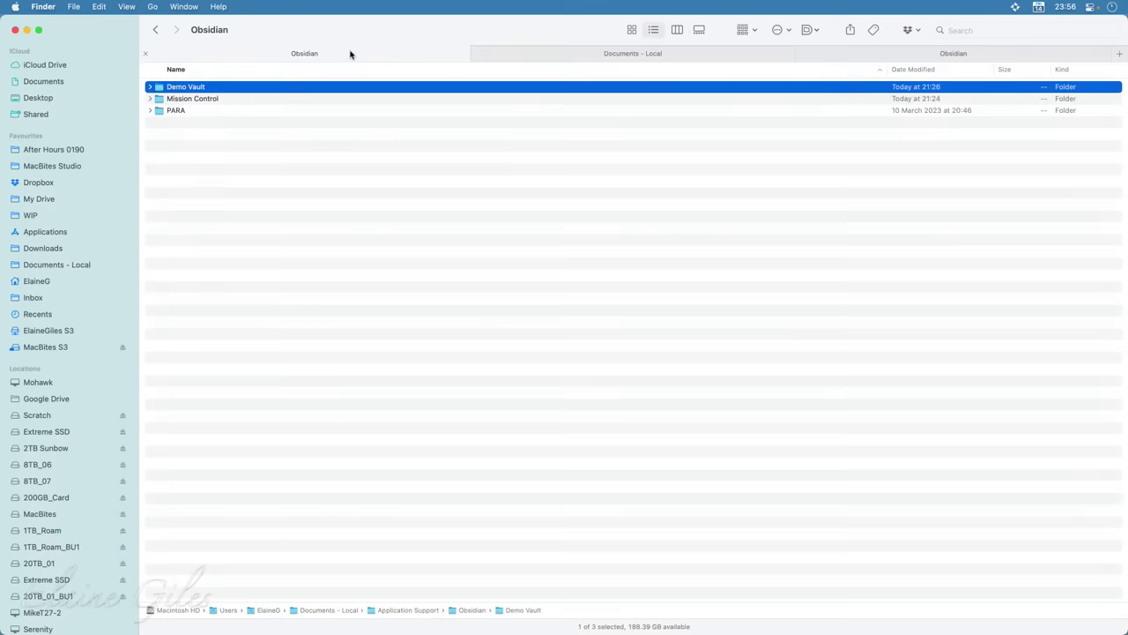
Compress the Demo Vault folder into Demo Vault.zip, then reselect the Demo Vault folder
right_click(244, 88)
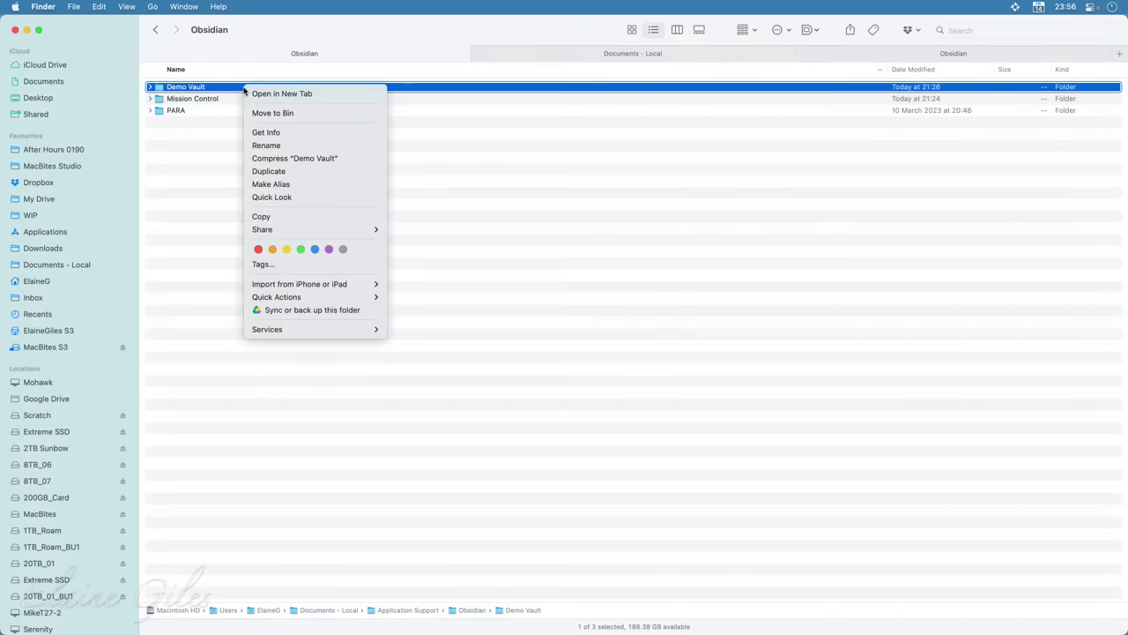
click(280, 162)
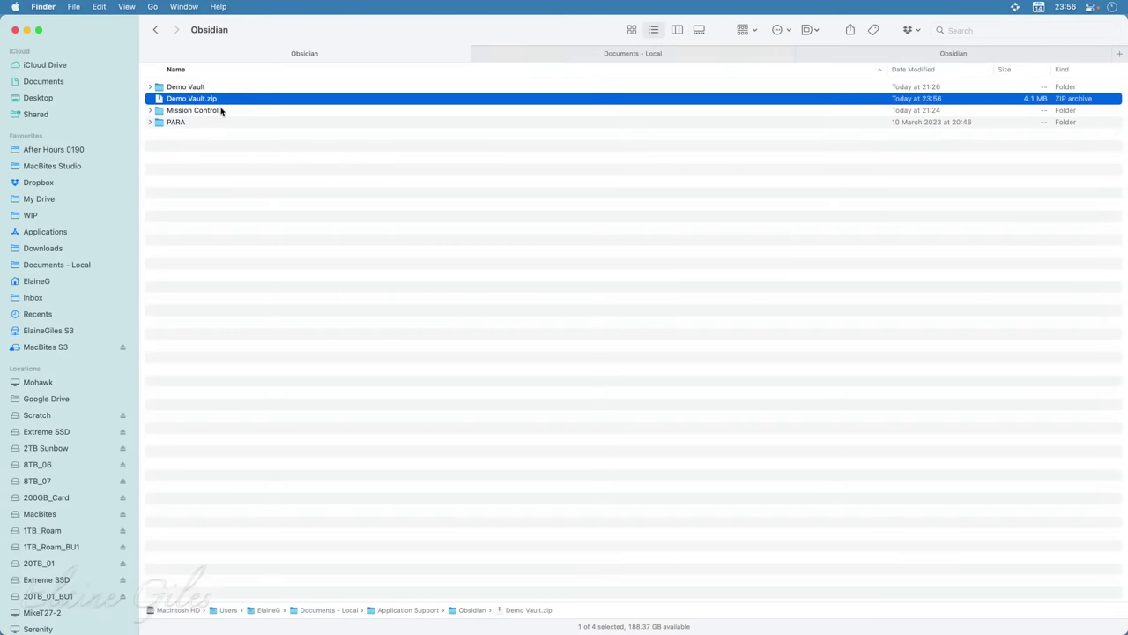
click(228, 177)
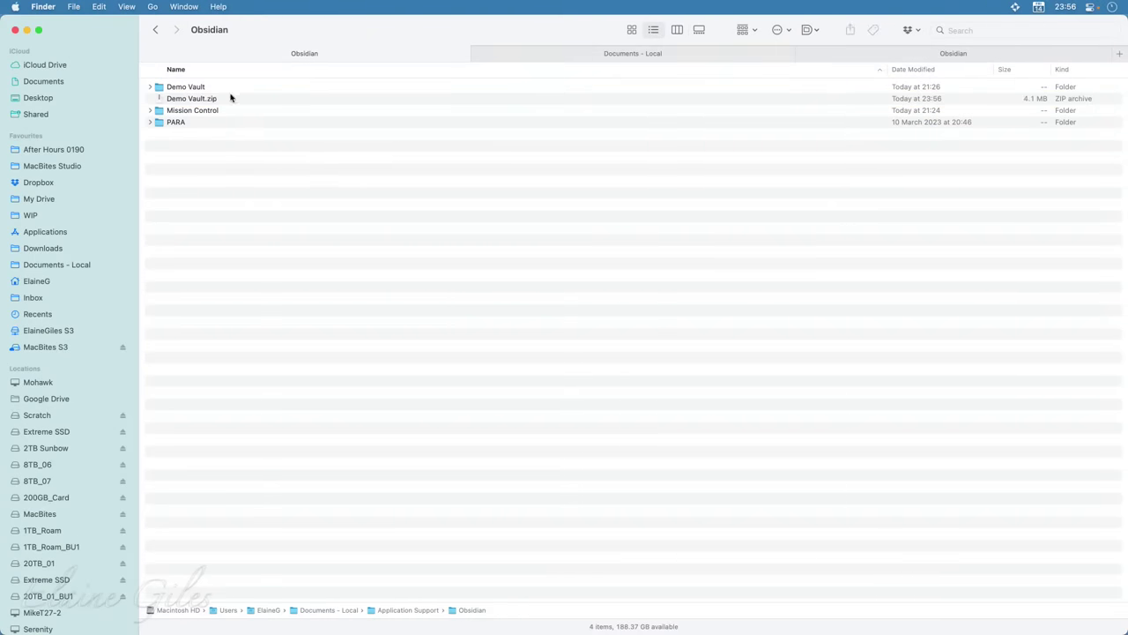
click(199, 88)
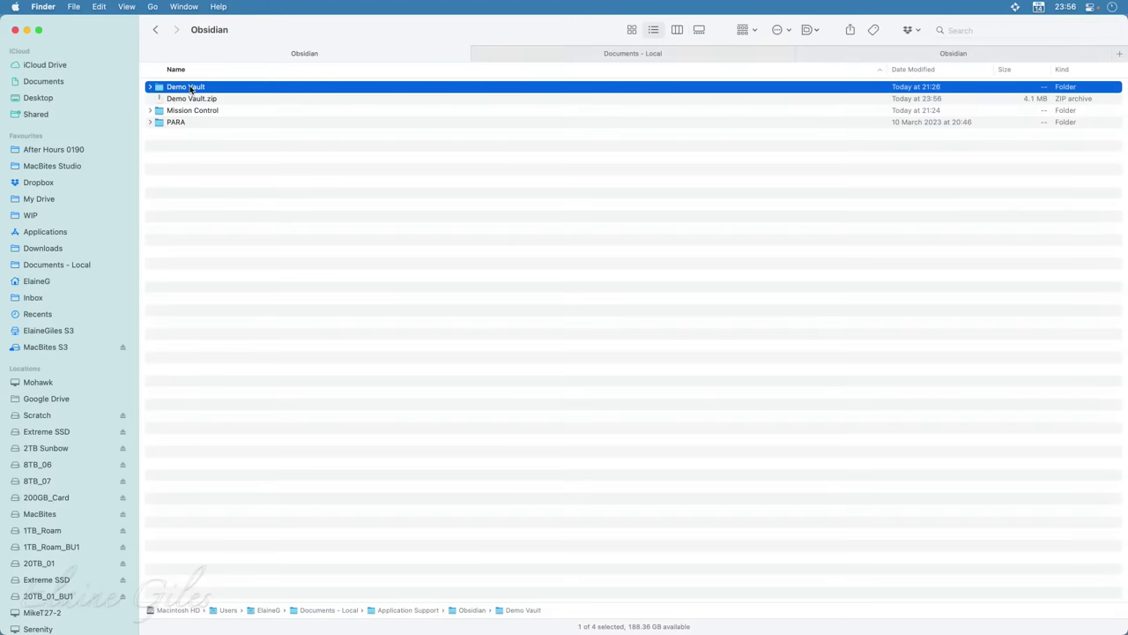
Move Demo Vault into the iCloud Obsidian folder and confirm its subfolders arrived there
drag(190, 89, 271, 184)
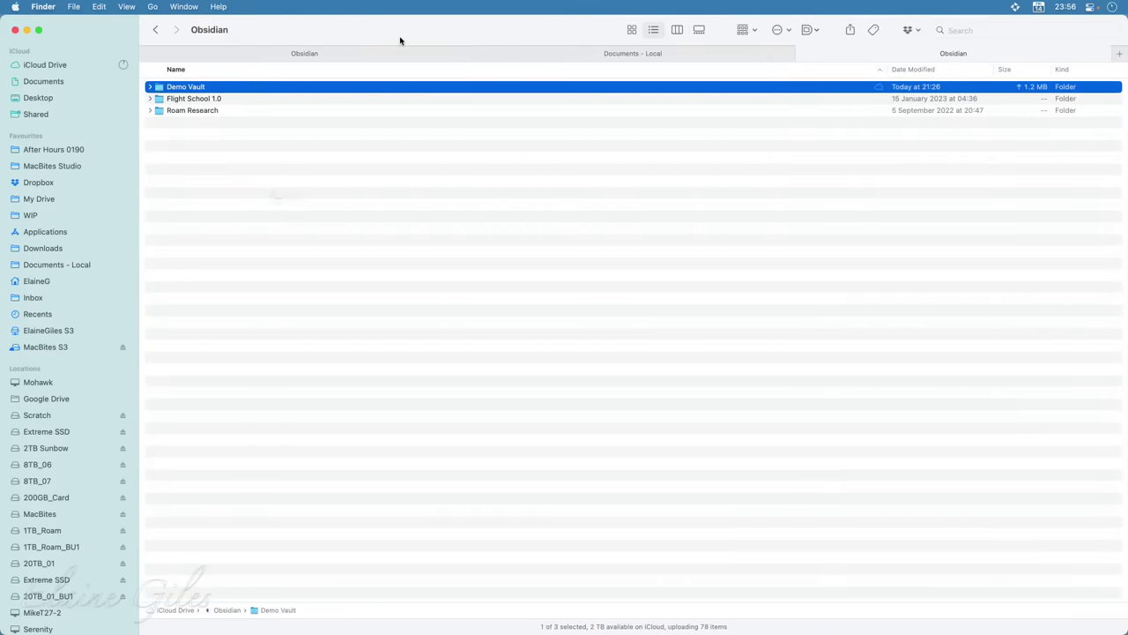
key(ctrl+Tab)
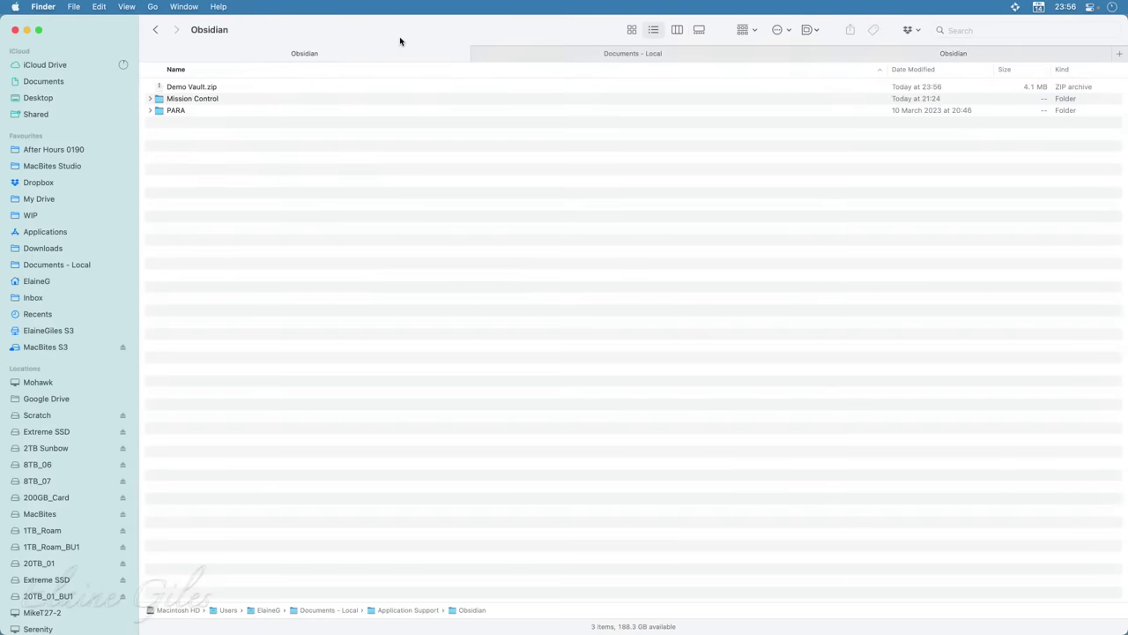
click(887, 51)
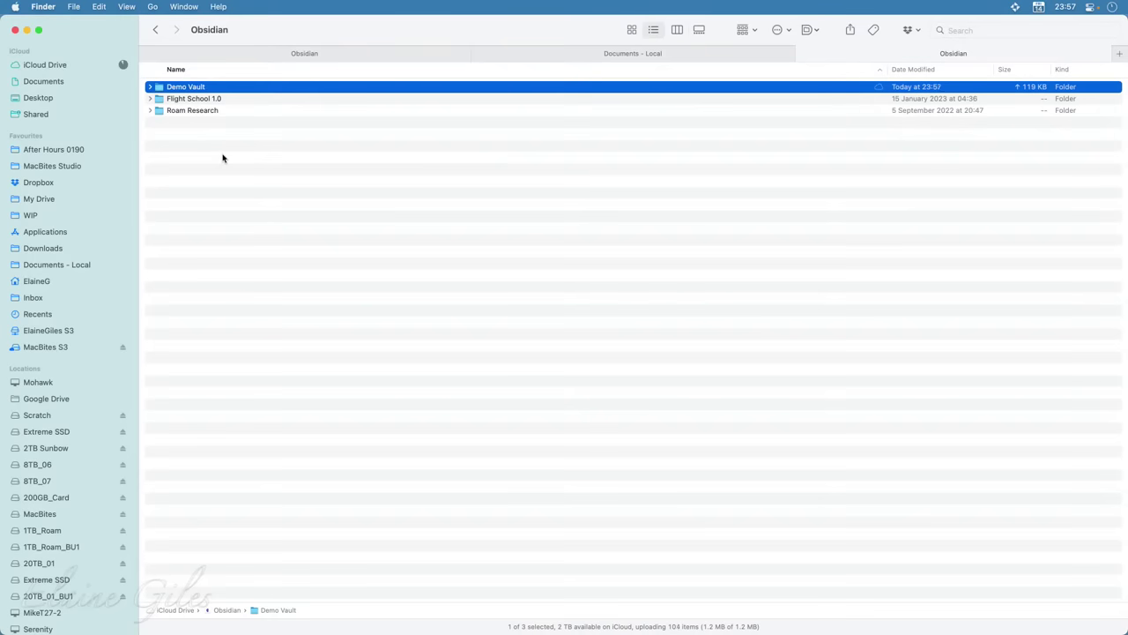
click(150, 87)
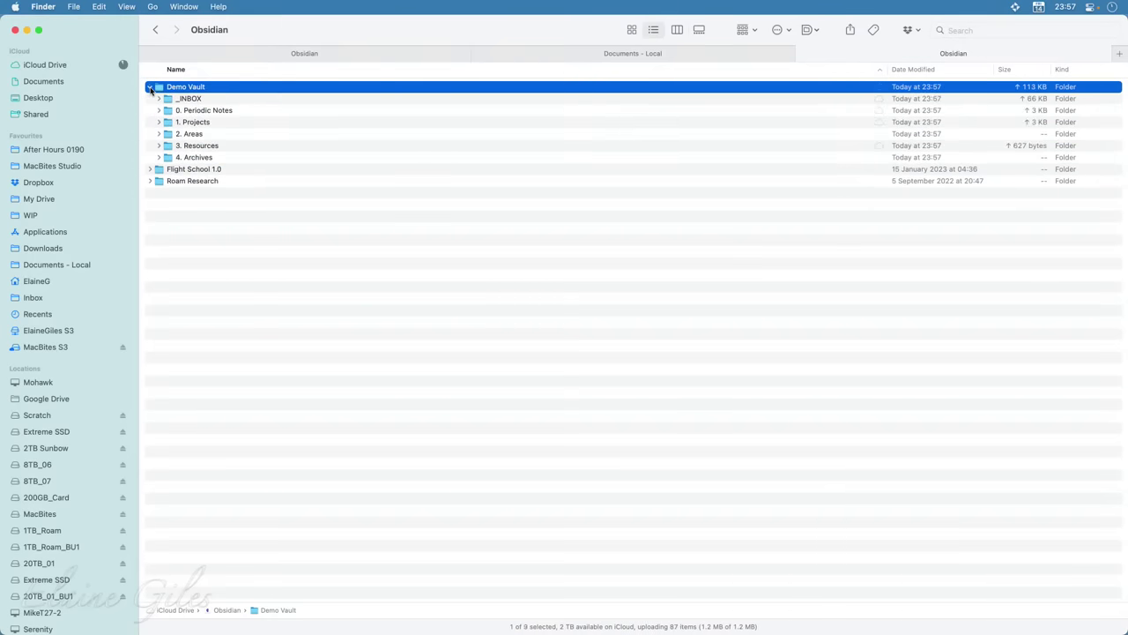
click(150, 88)
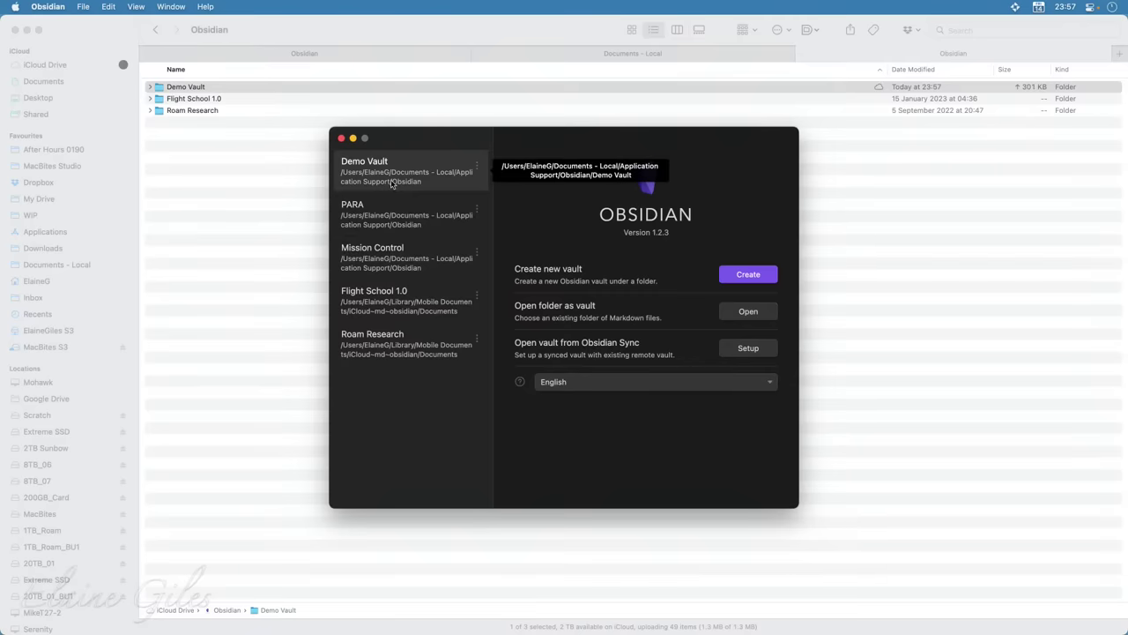
Remove Flight School 1.0 and Demo Vault from Obsidian's vault list
click(477, 167)
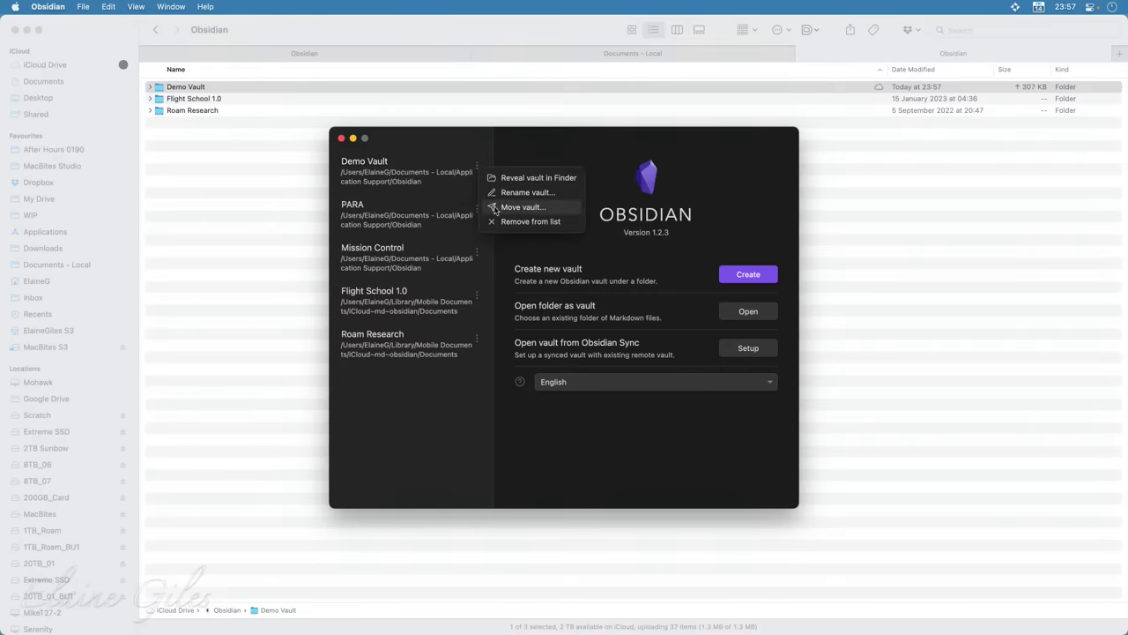
click(404, 442)
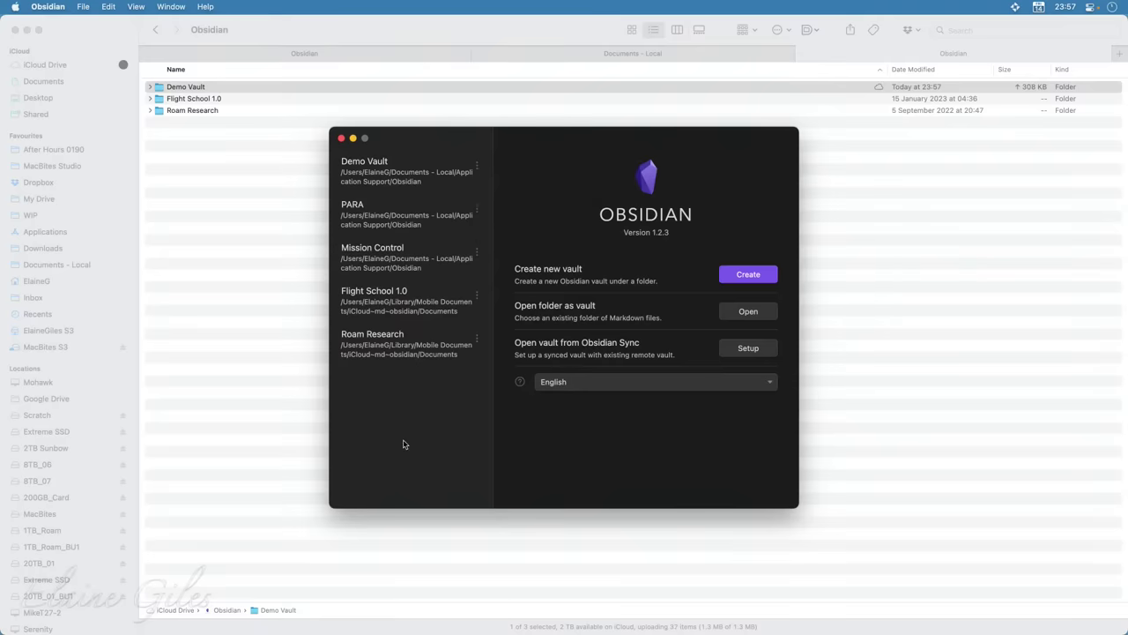
click(477, 297)
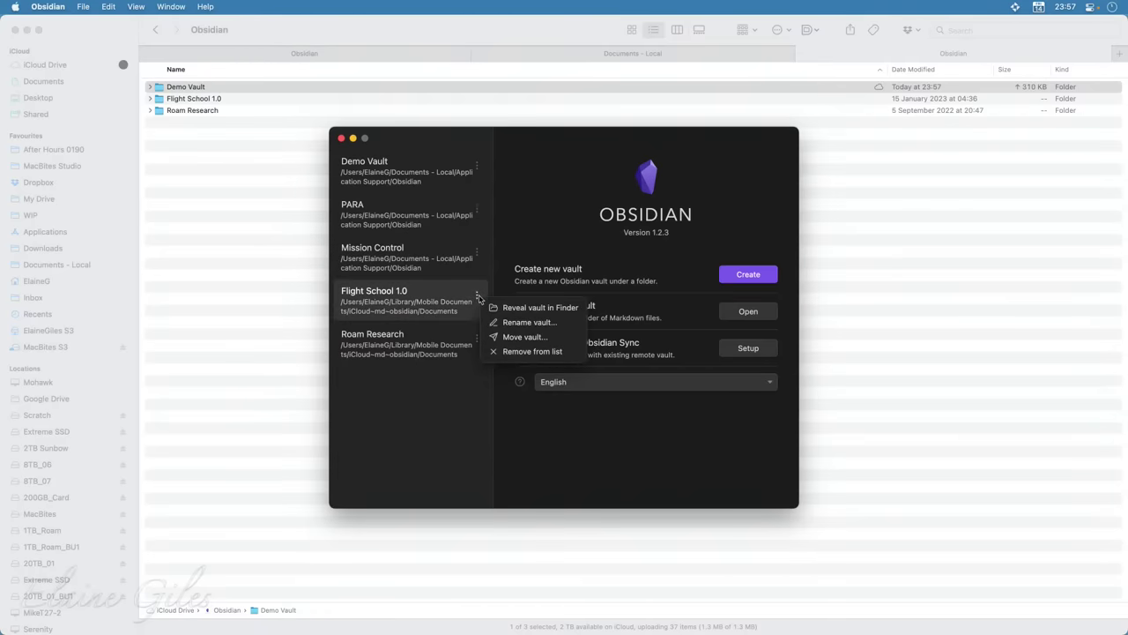
click(498, 353)
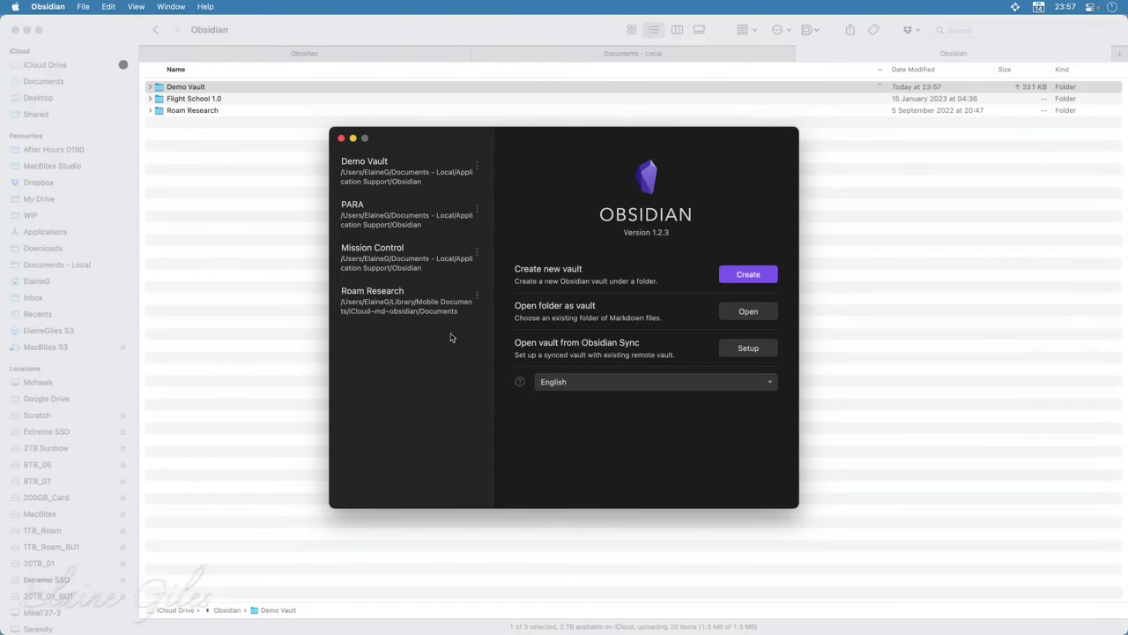
click(477, 166)
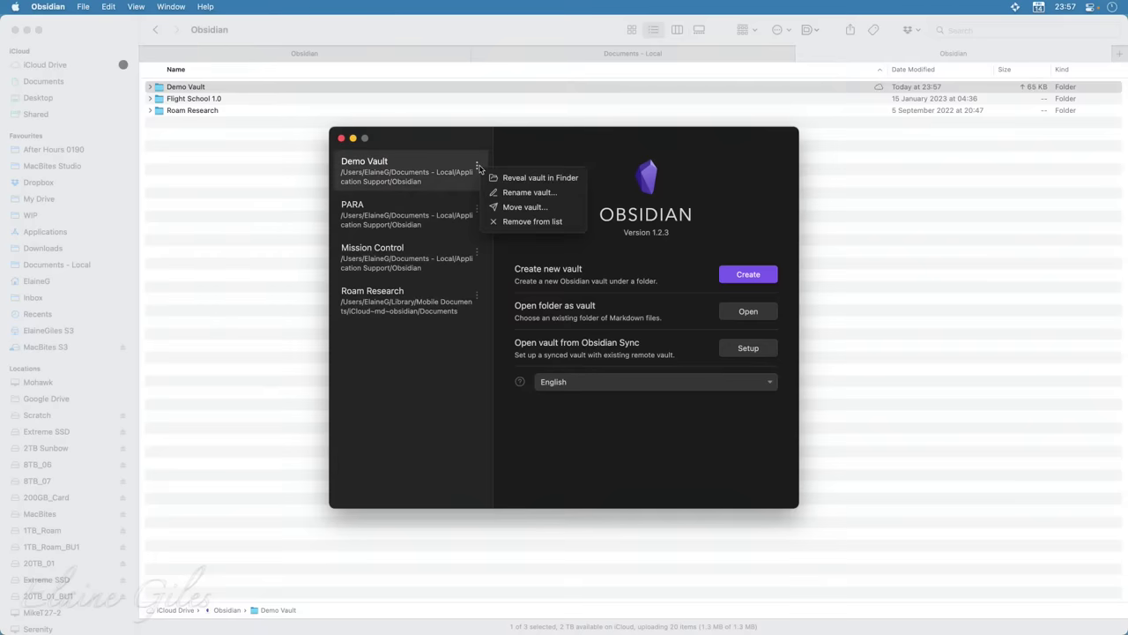
click(495, 223)
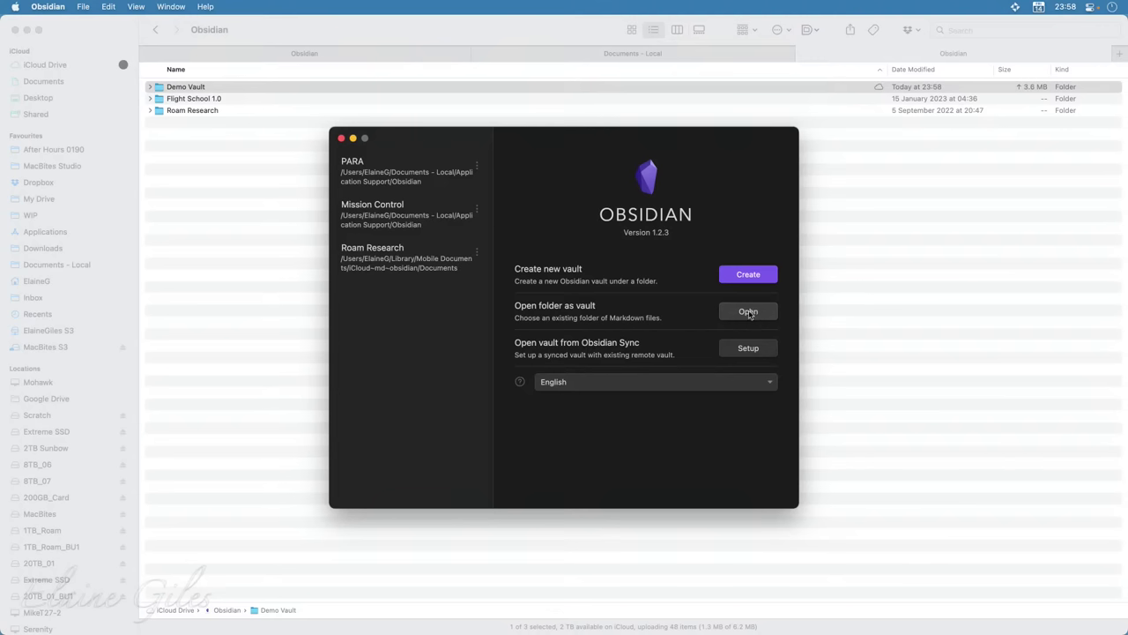
Open iCloud Drive › Obsidian › Demo Vault as a vault using 'Open folder as vault'
click(748, 313)
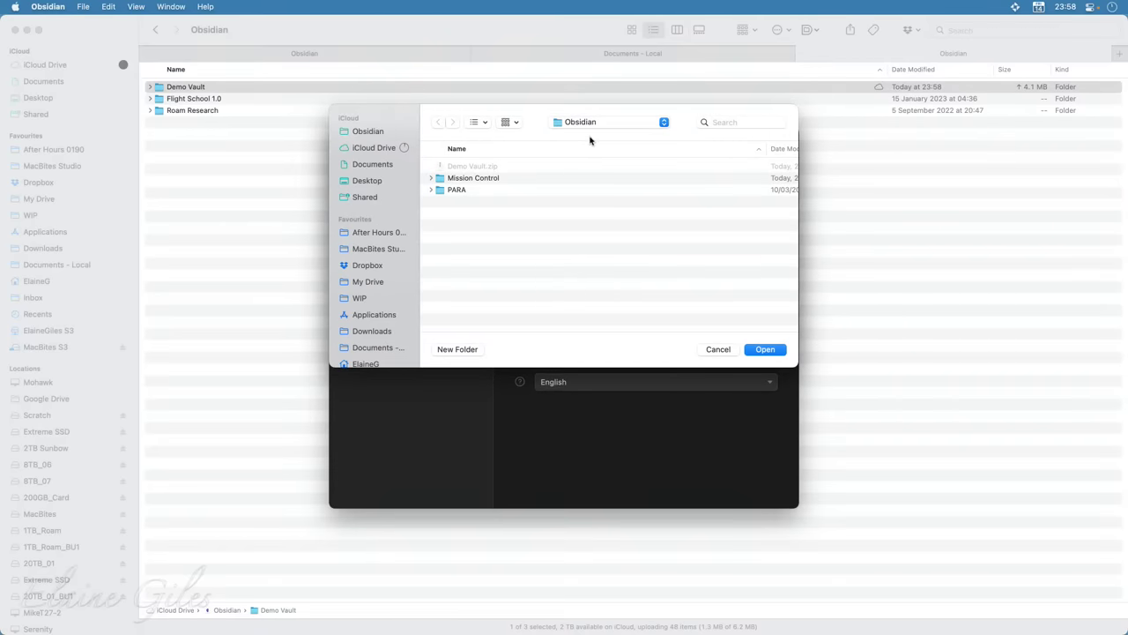
click(372, 148)
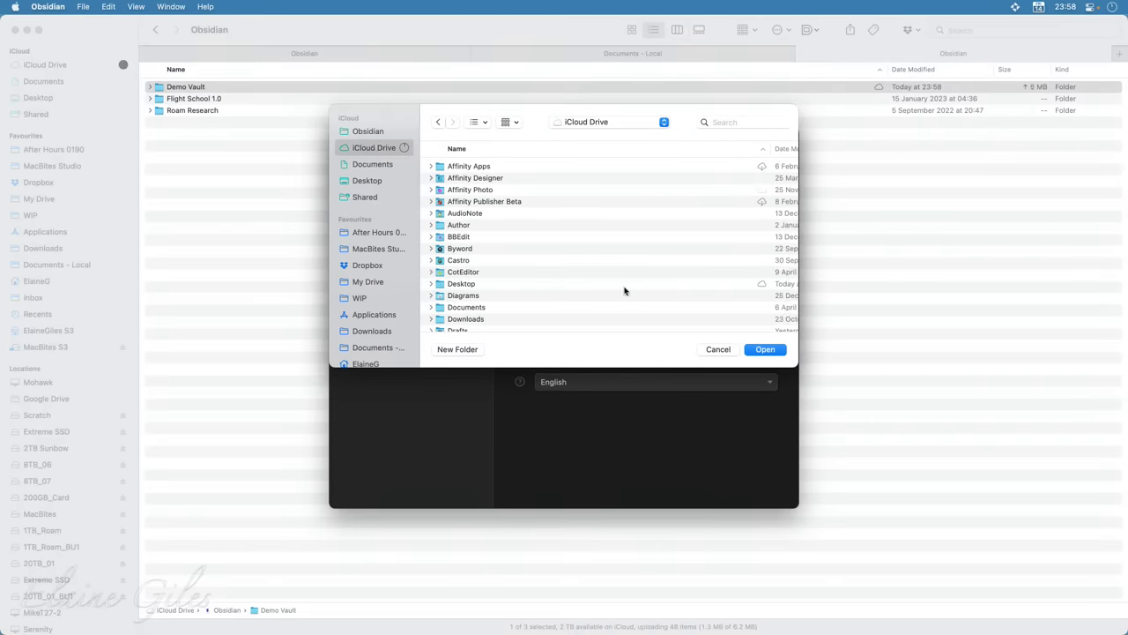
scroll(537, 284, down, 5)
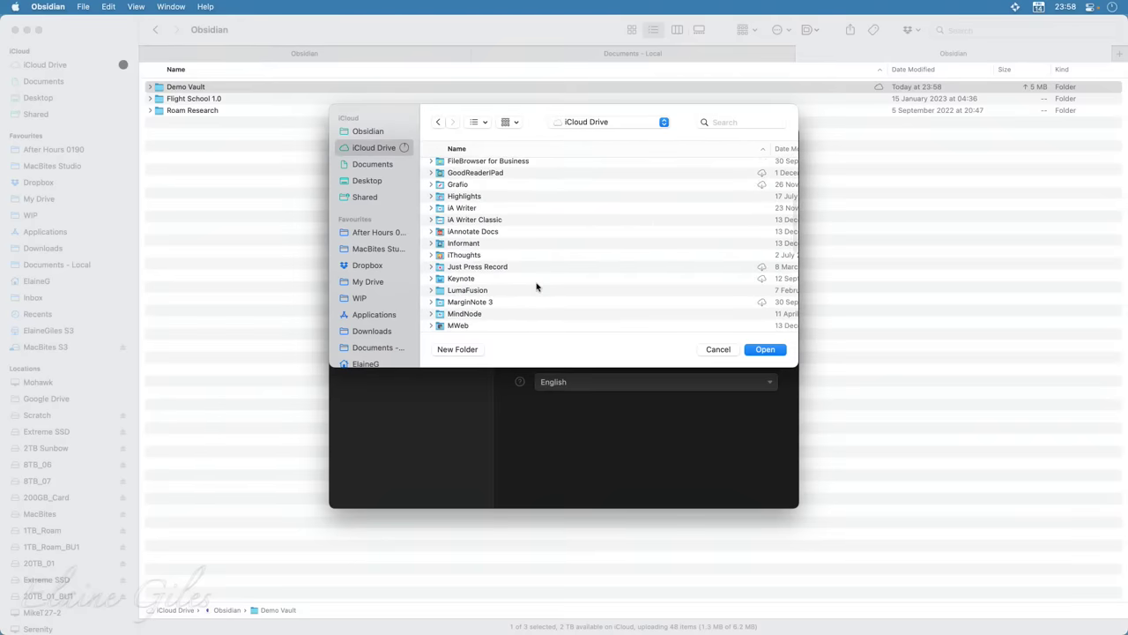
scroll(537, 287, down, 5)
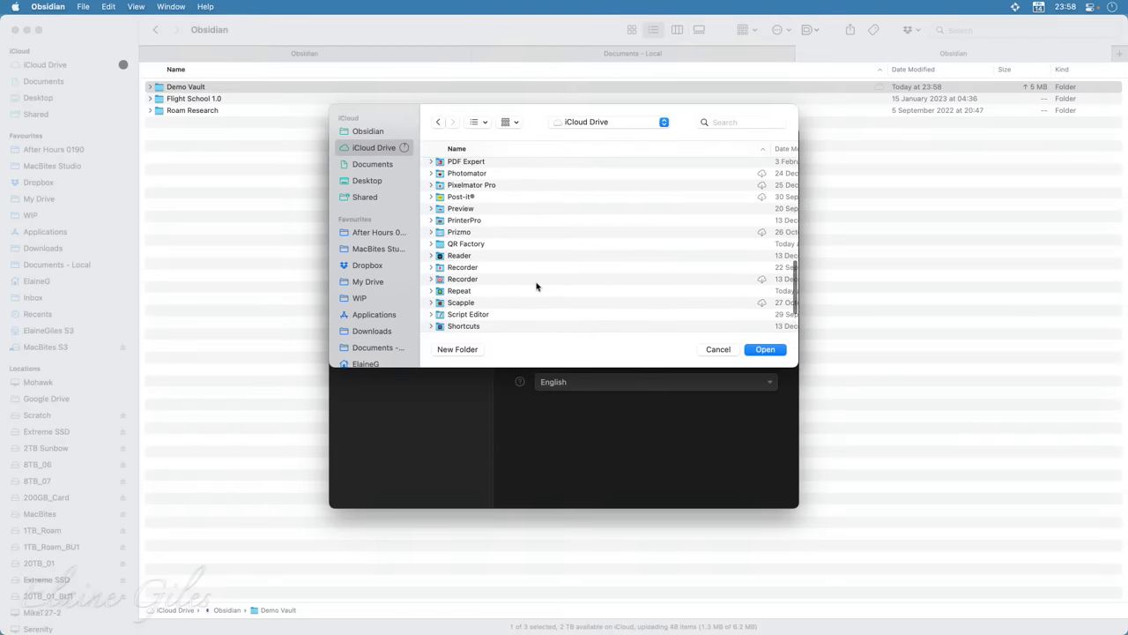
scroll(493, 231, down, 1)
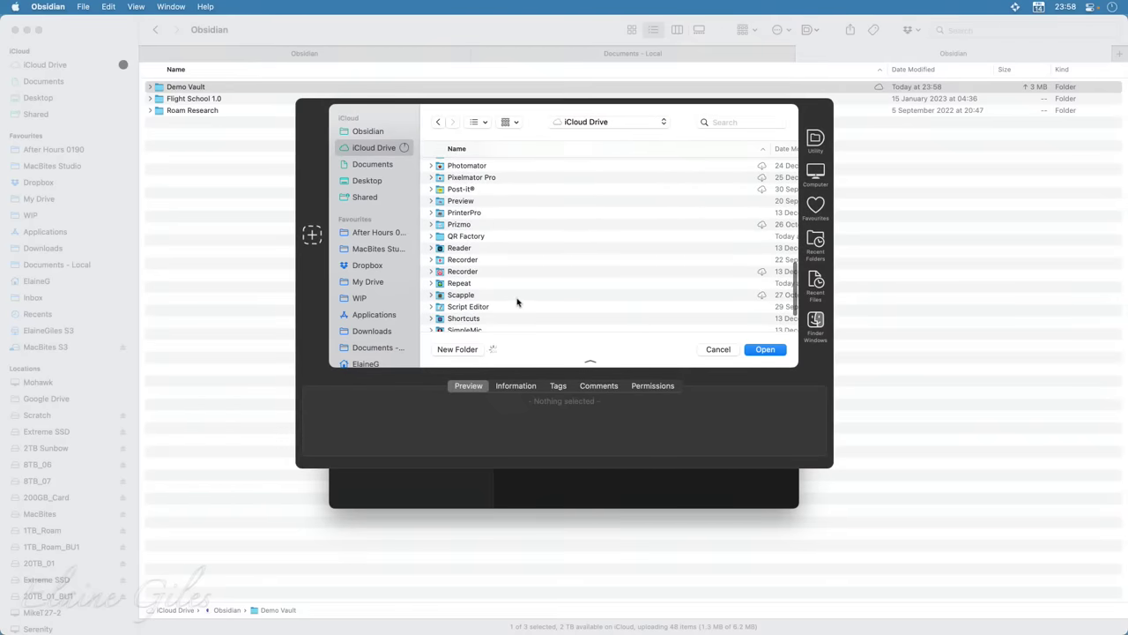
scroll(535, 293, down, 3)
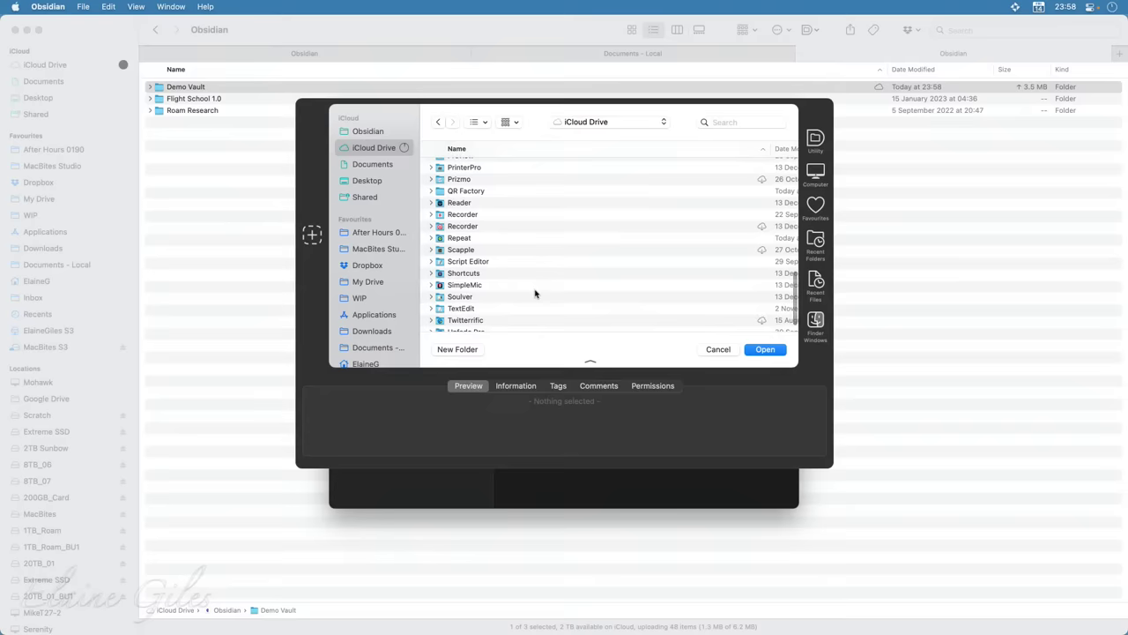
scroll(535, 293, down, 2)
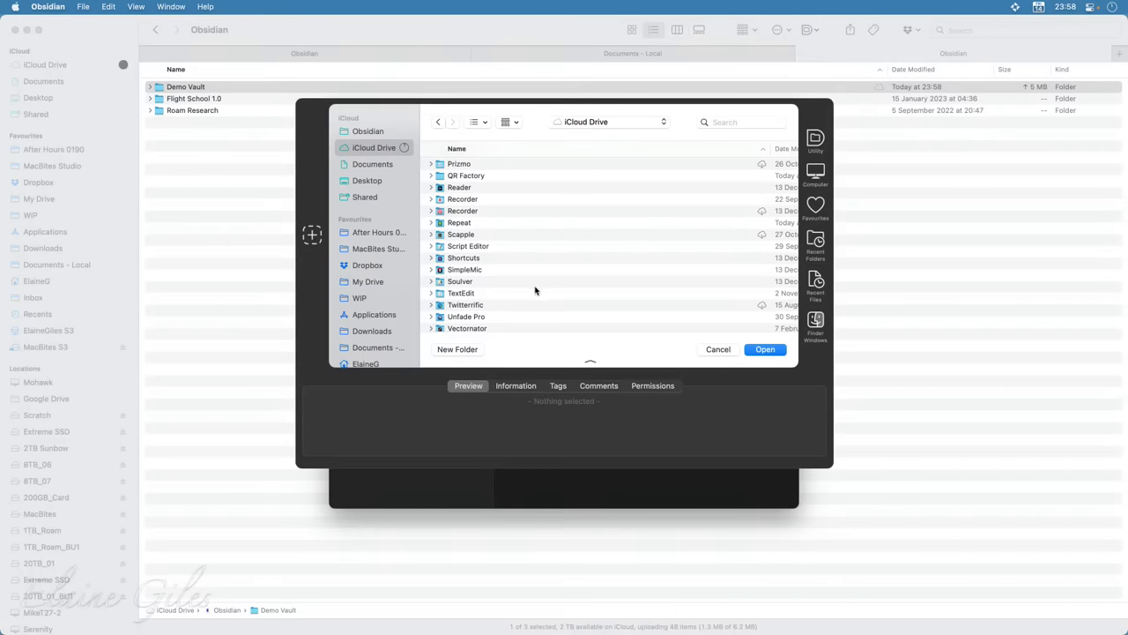
scroll(492, 209, up, 5)
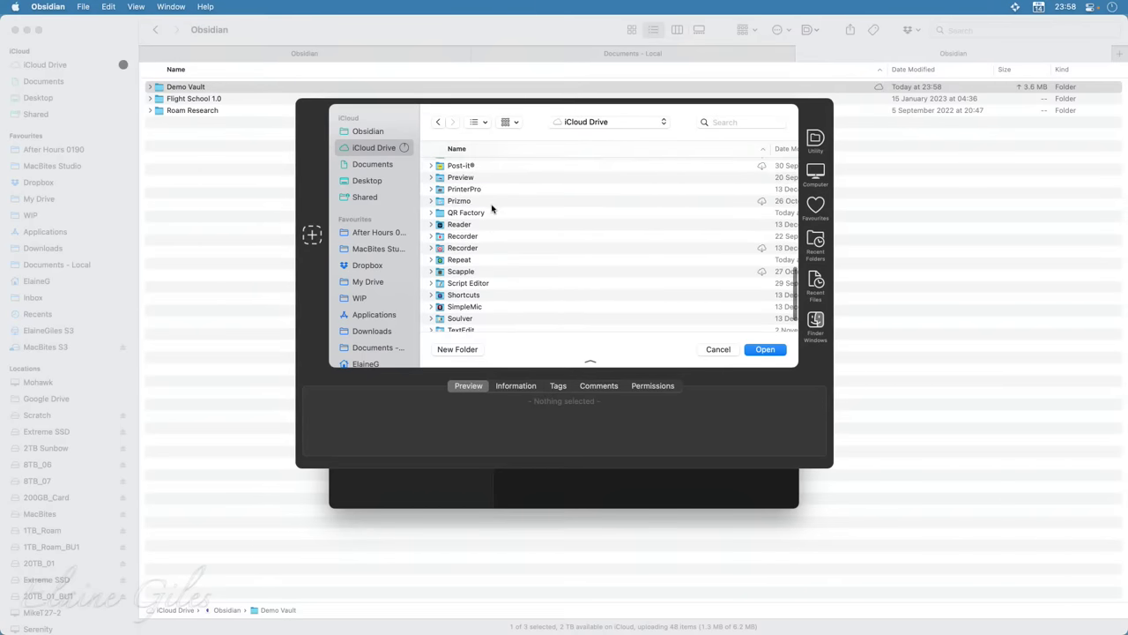
scroll(492, 209, up, 4)
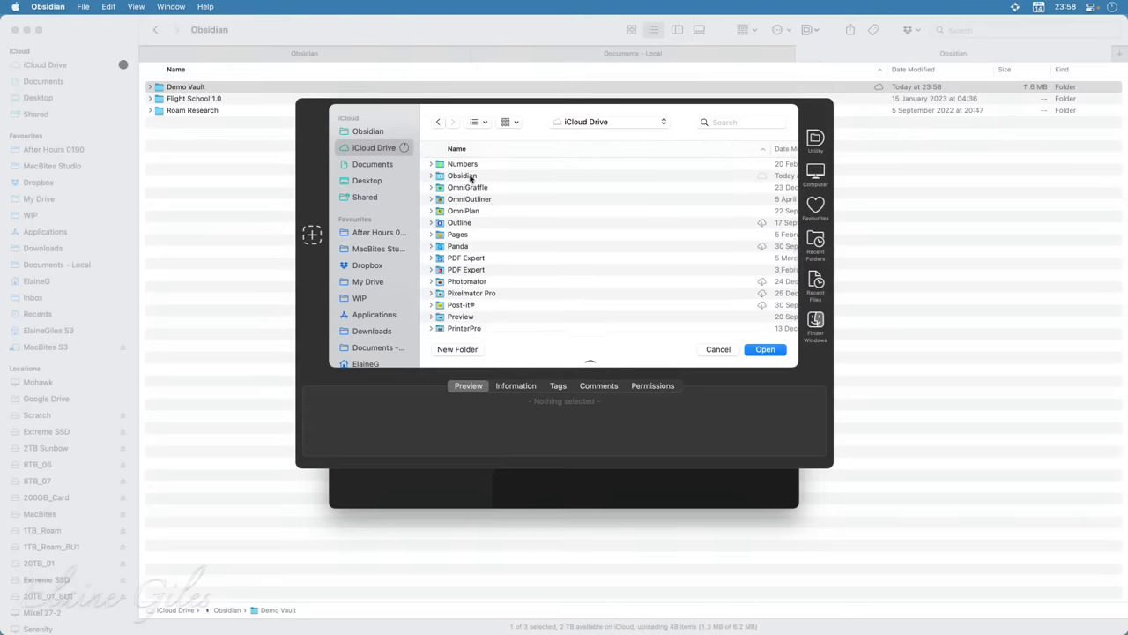
double_click(472, 177)
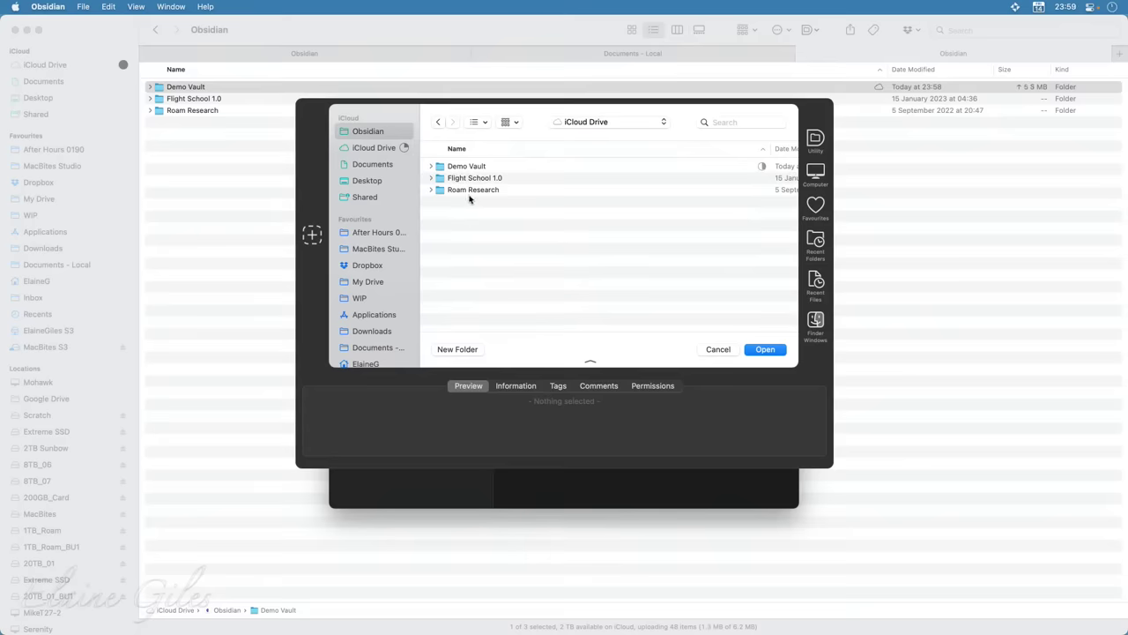
click(471, 166)
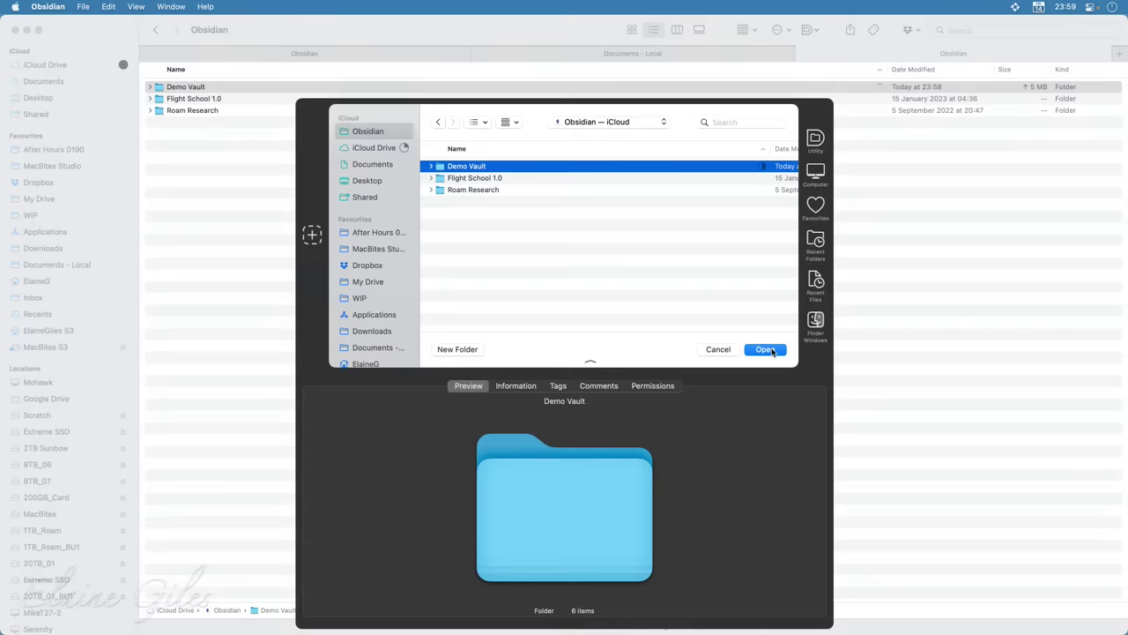
click(772, 350)
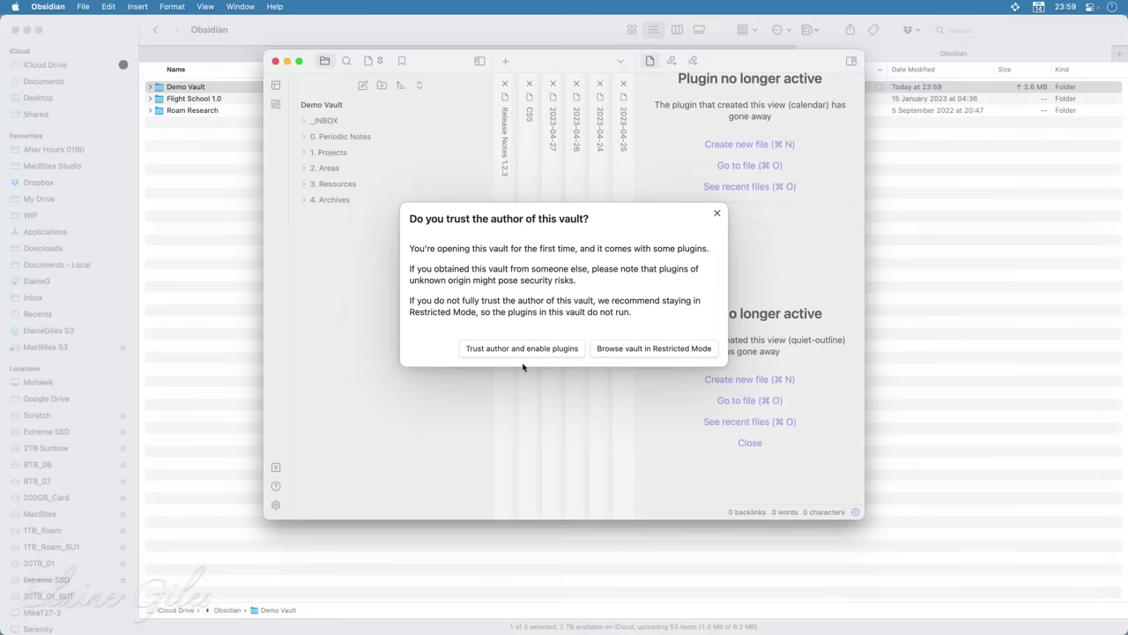
Trust the author to enable plugins, close settings, view the CSS note, and minimise the window
click(479, 350)
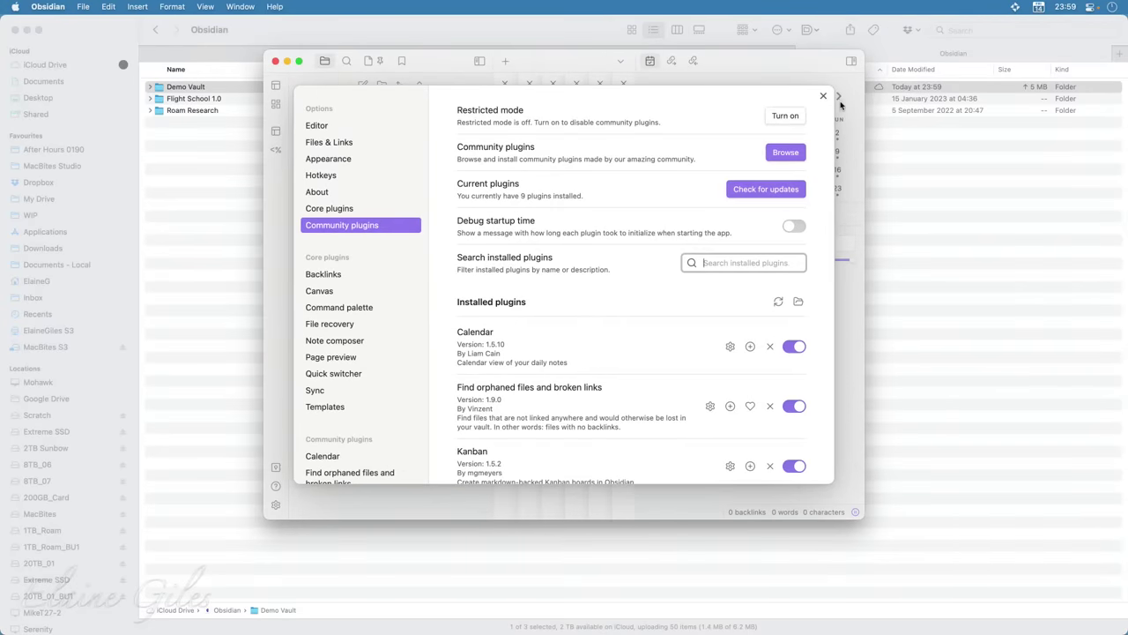
click(823, 95)
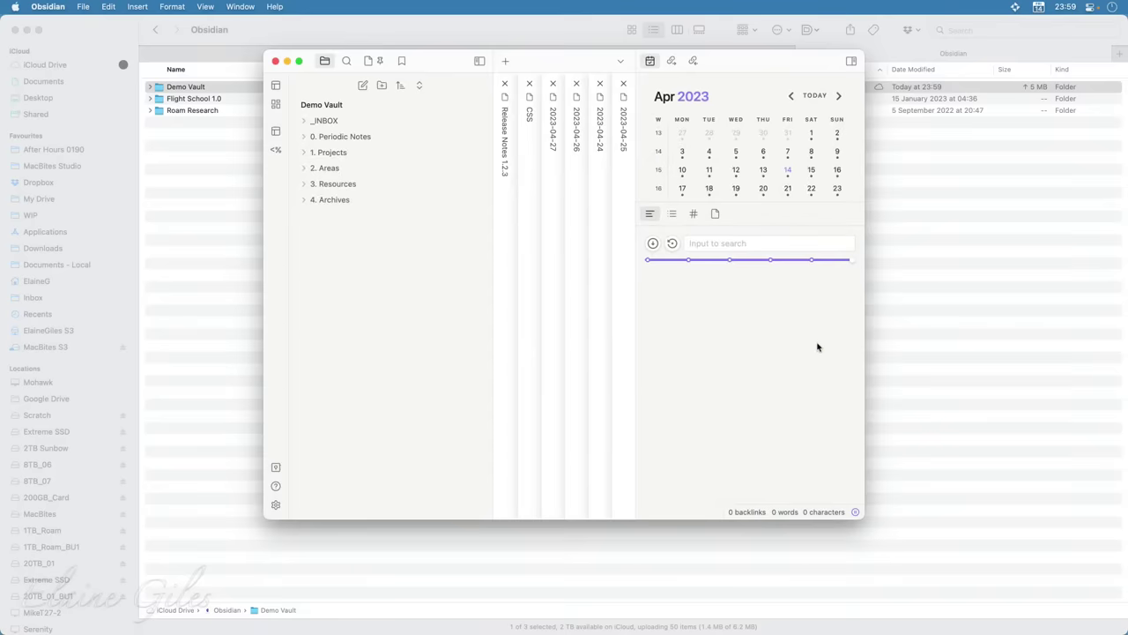
click(527, 146)
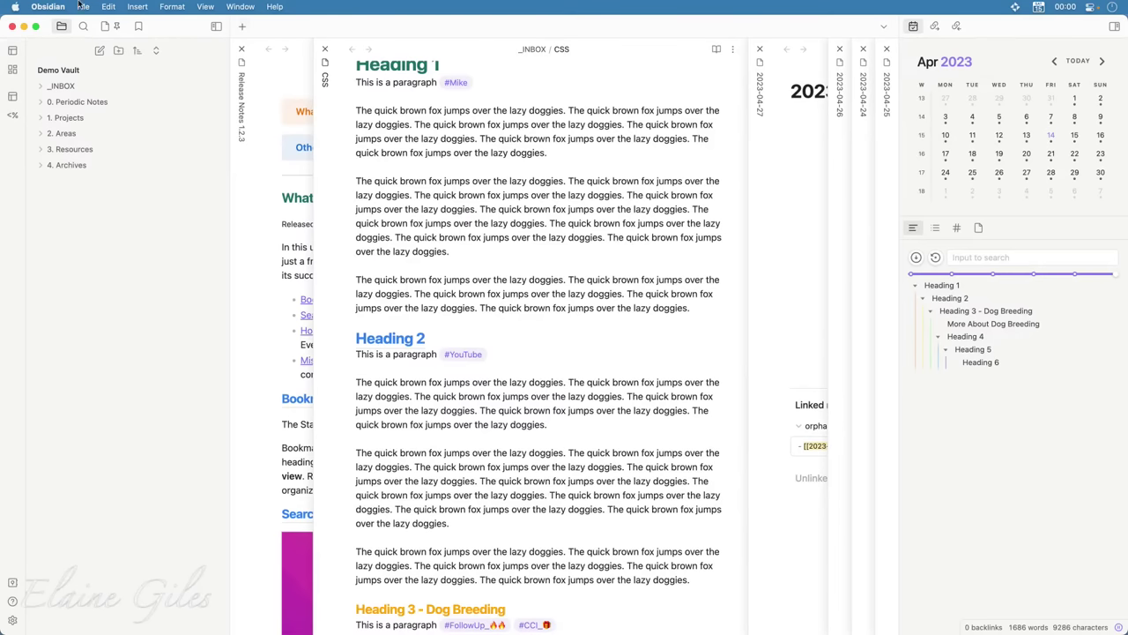
click(24, 28)
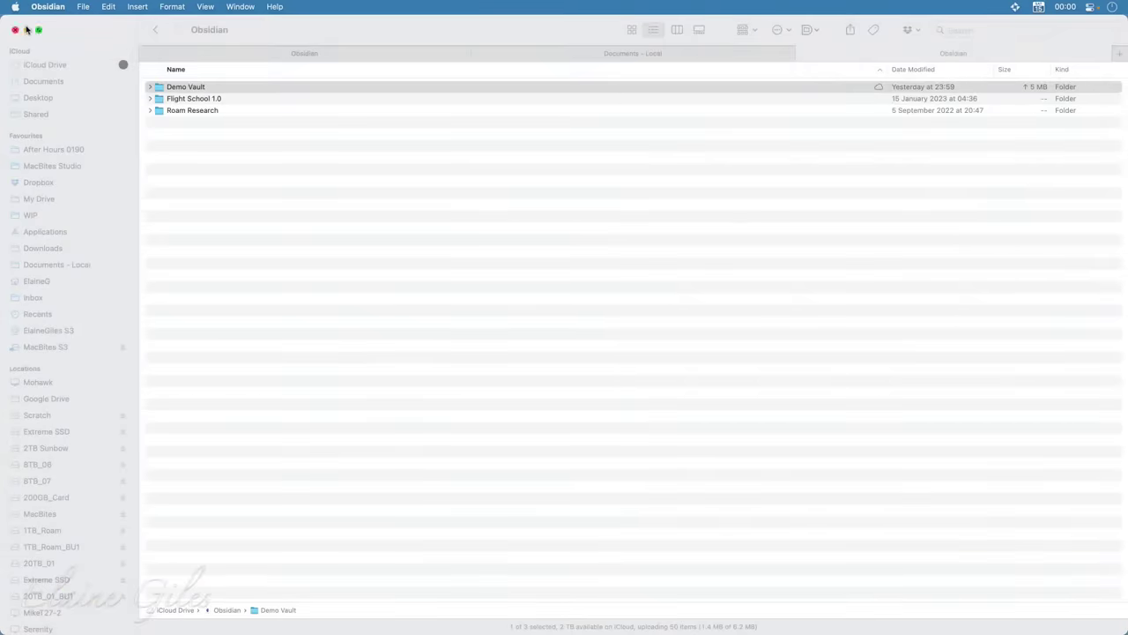
Minimise the Finder window showing the iCloud Obsidian folder
click(27, 31)
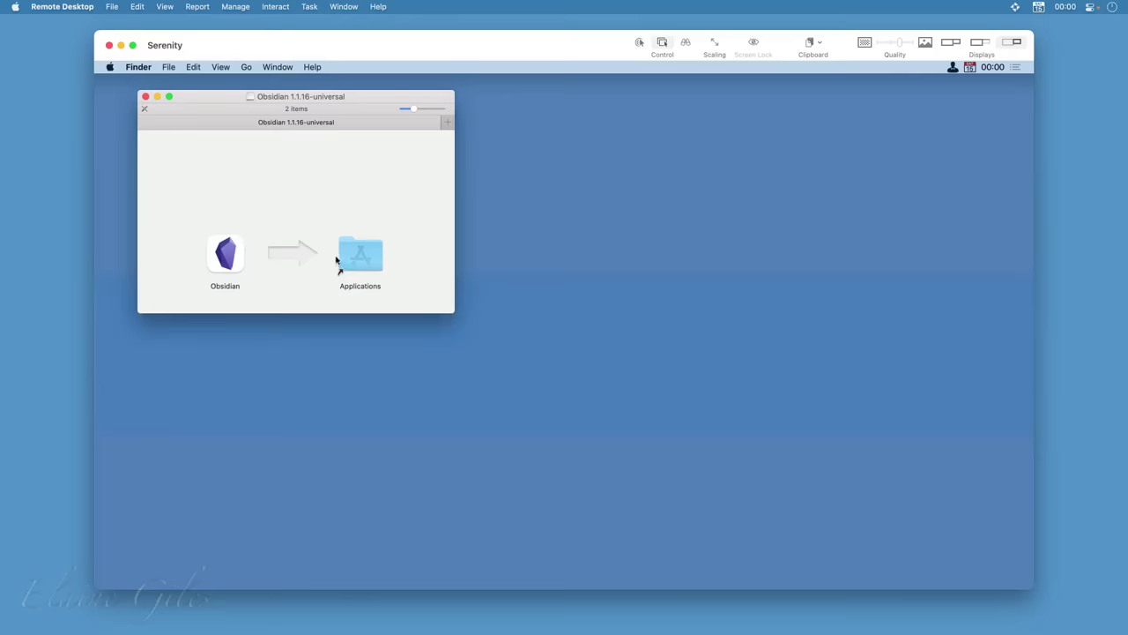
Copy Obsidian into Applications, eject the installer disk image, and approve launching the downloaded app
click(219, 253)
drag(220, 253, 364, 254)
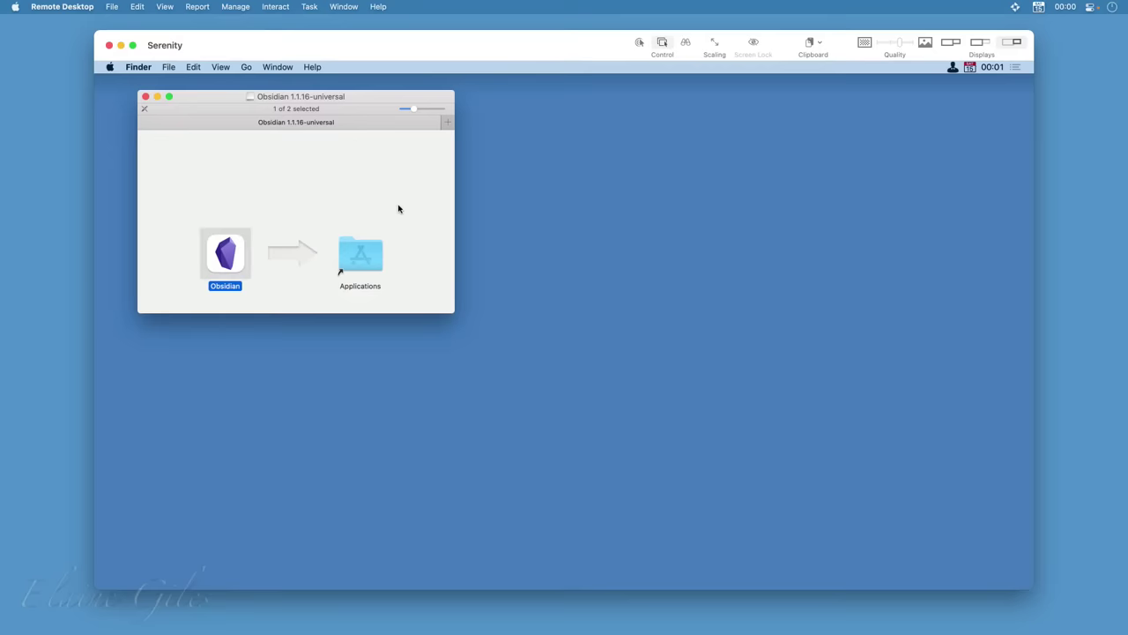
right_click(380, 159)
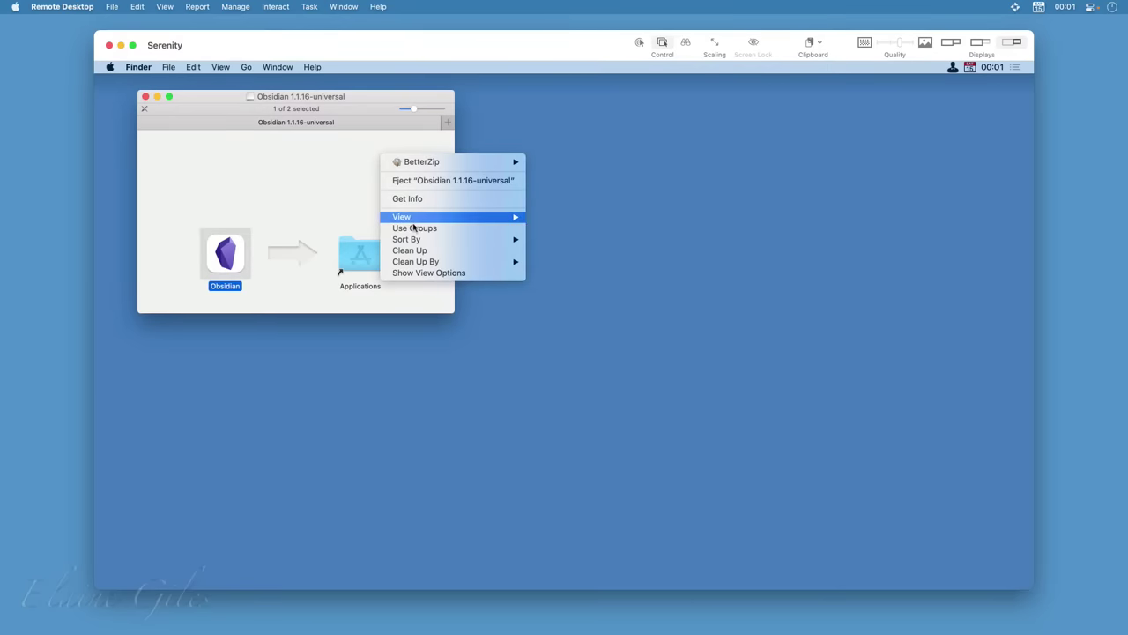
click(430, 182)
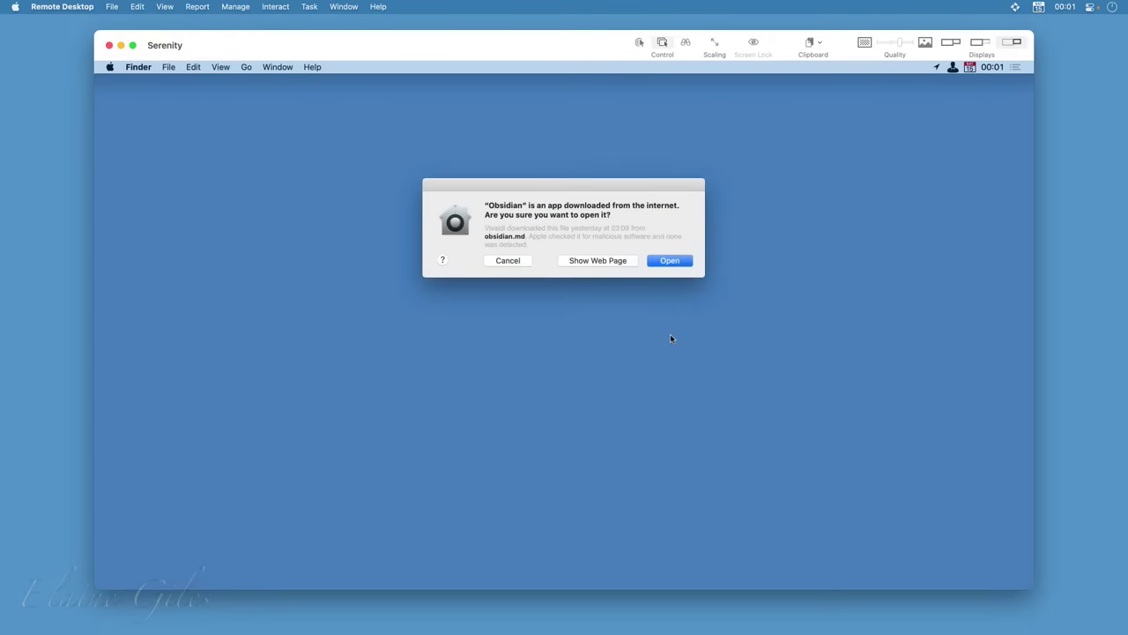
click(669, 261)
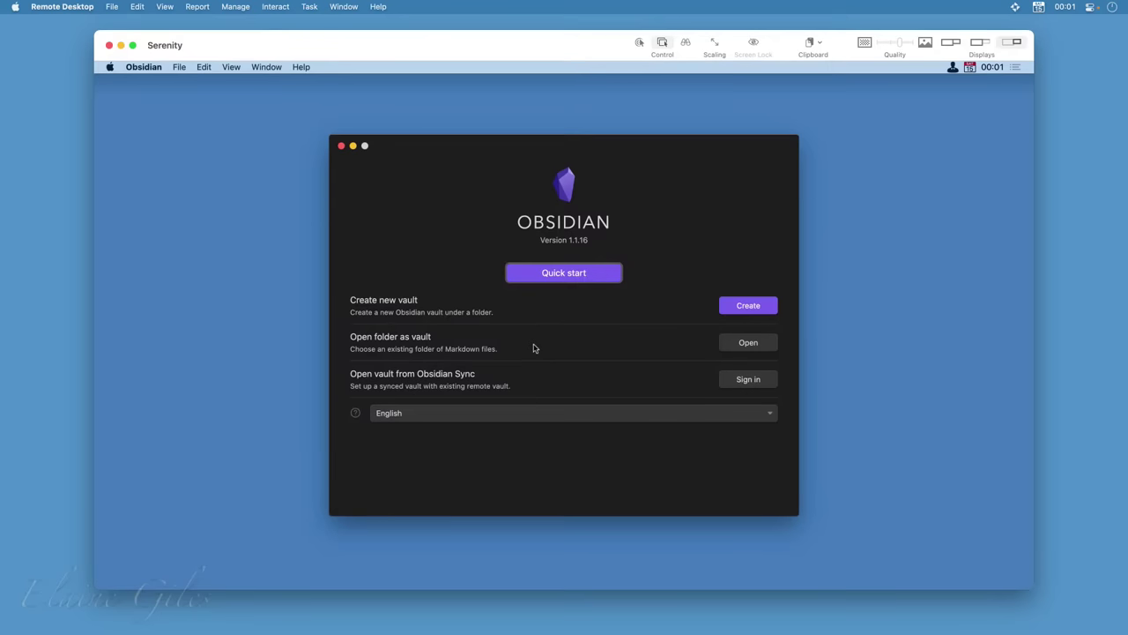
Start opening a folder as vault while switching the remote view between displays
click(749, 344)
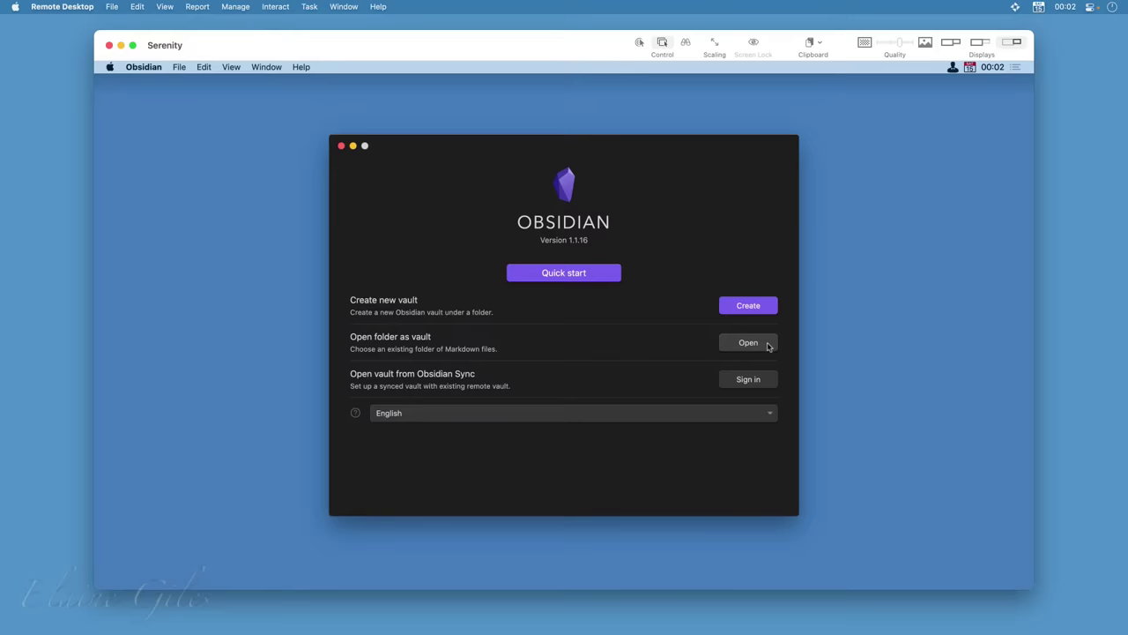
click(979, 43)
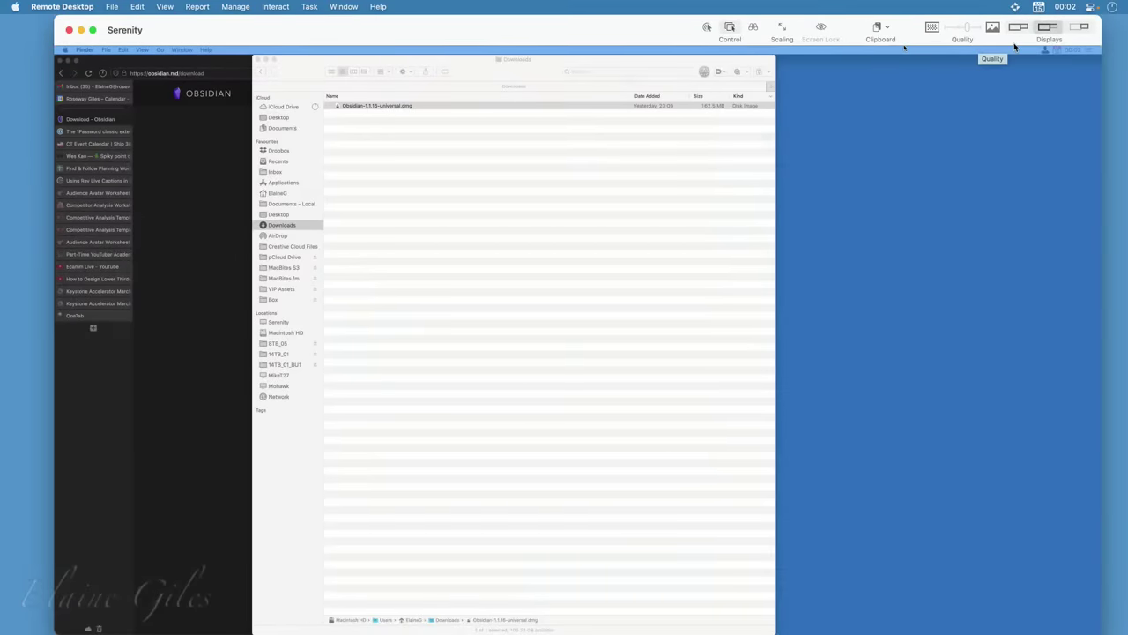
click(1073, 32)
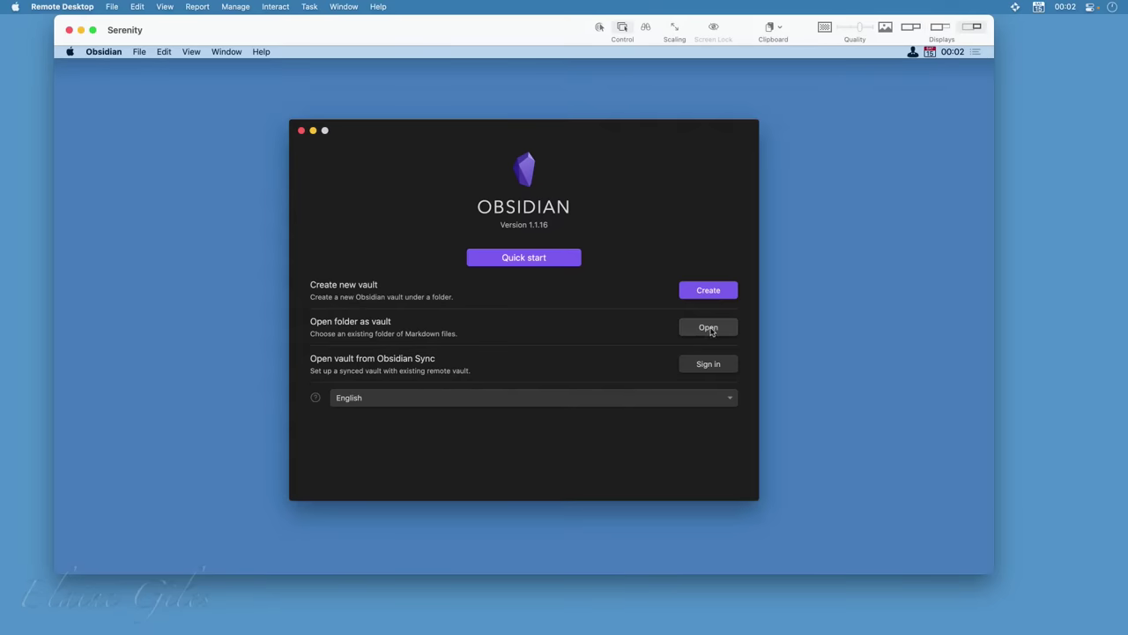
click(709, 329)
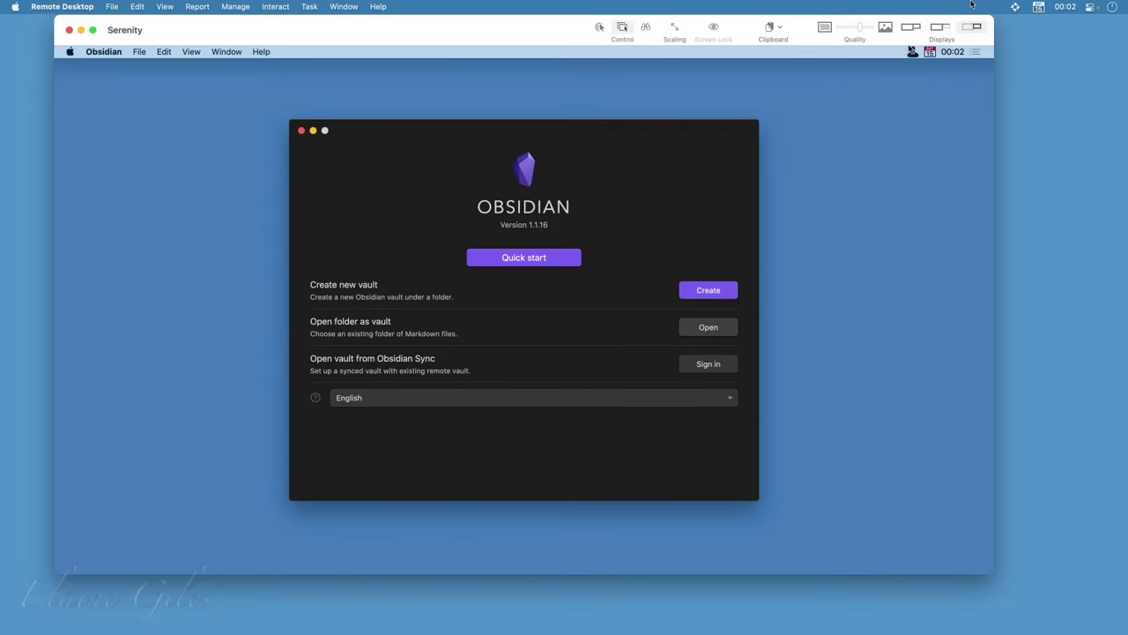
Locate the Obsidian installer in Downloads, then quit Obsidian from its application menu
click(941, 28)
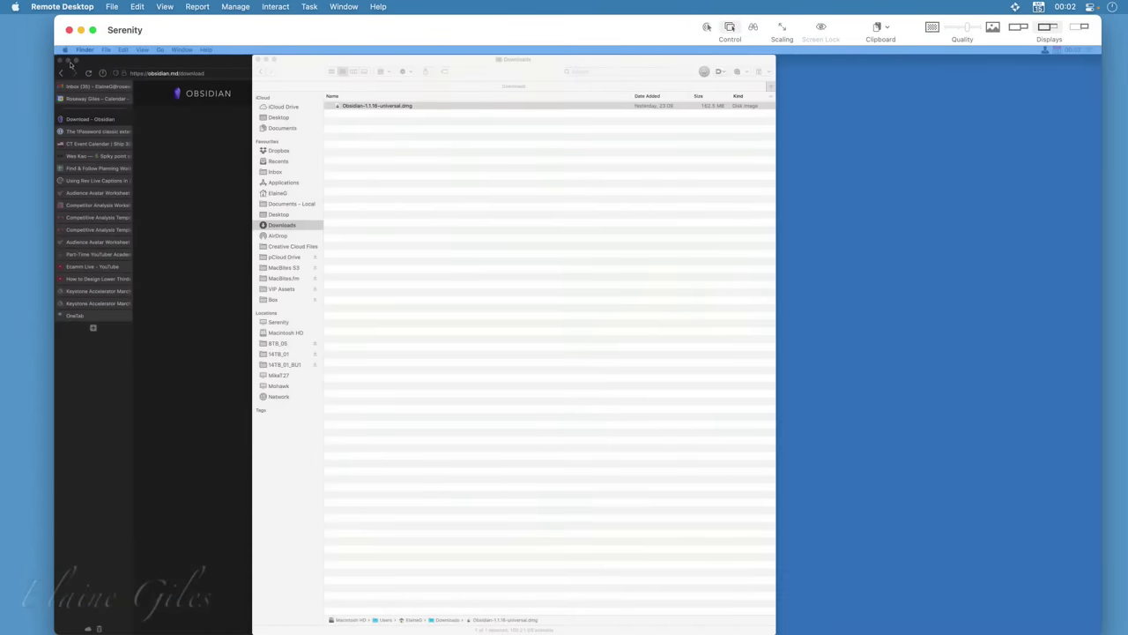
click(71, 66)
click(68, 60)
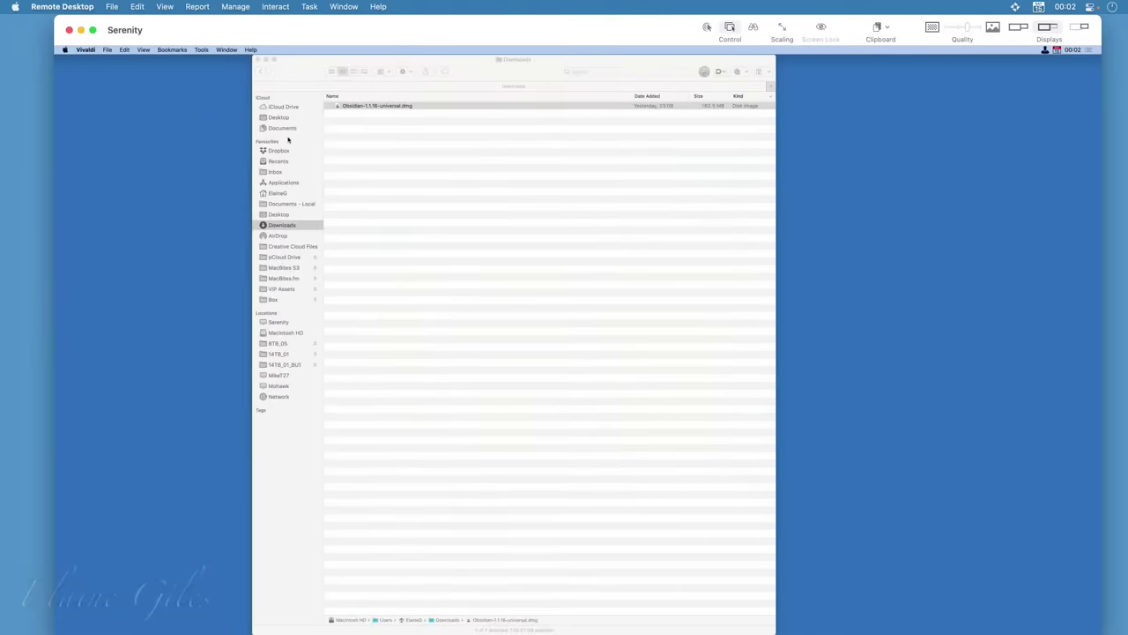
click(435, 143)
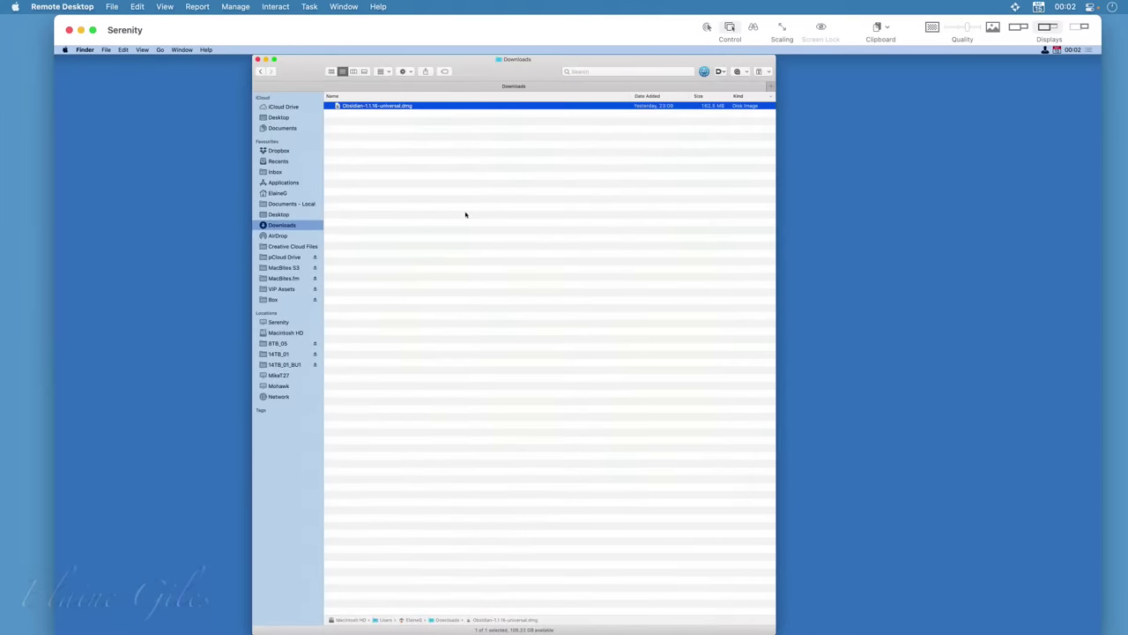
click(1080, 28)
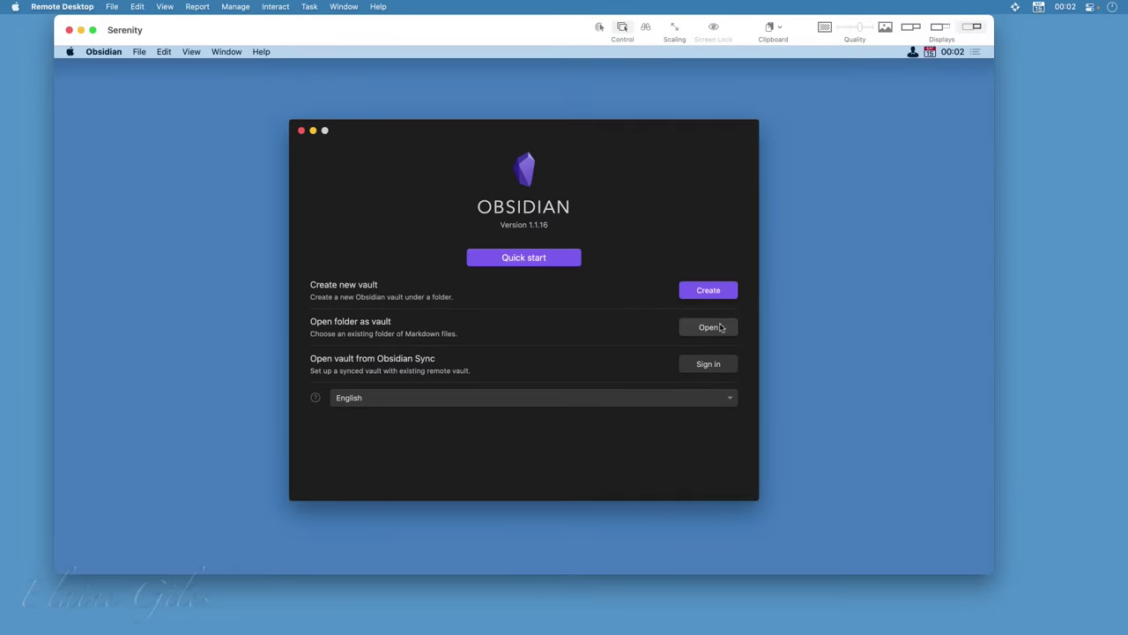
click(111, 55)
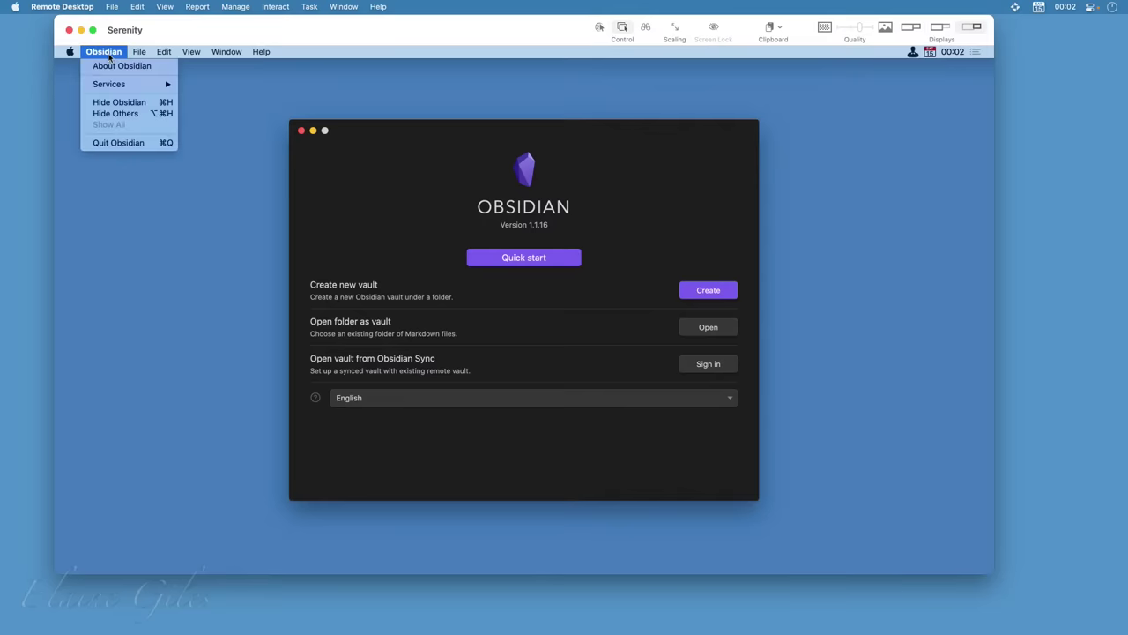
click(119, 142)
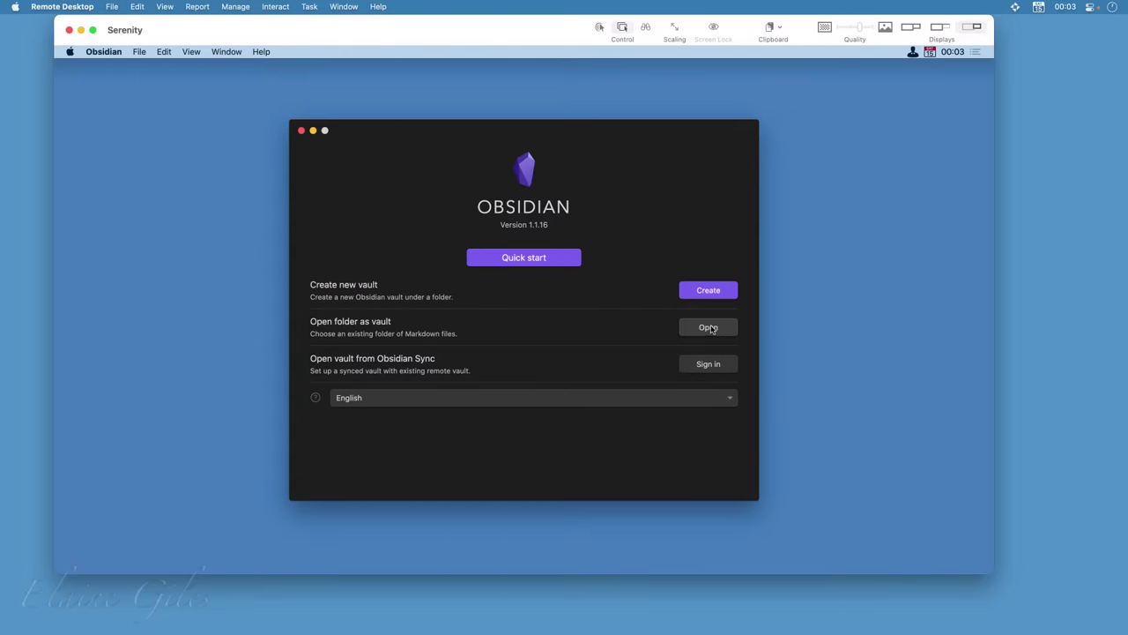
Select the iCloud Demo Vault folder and open it as a vault on the remote Mac
click(708, 327)
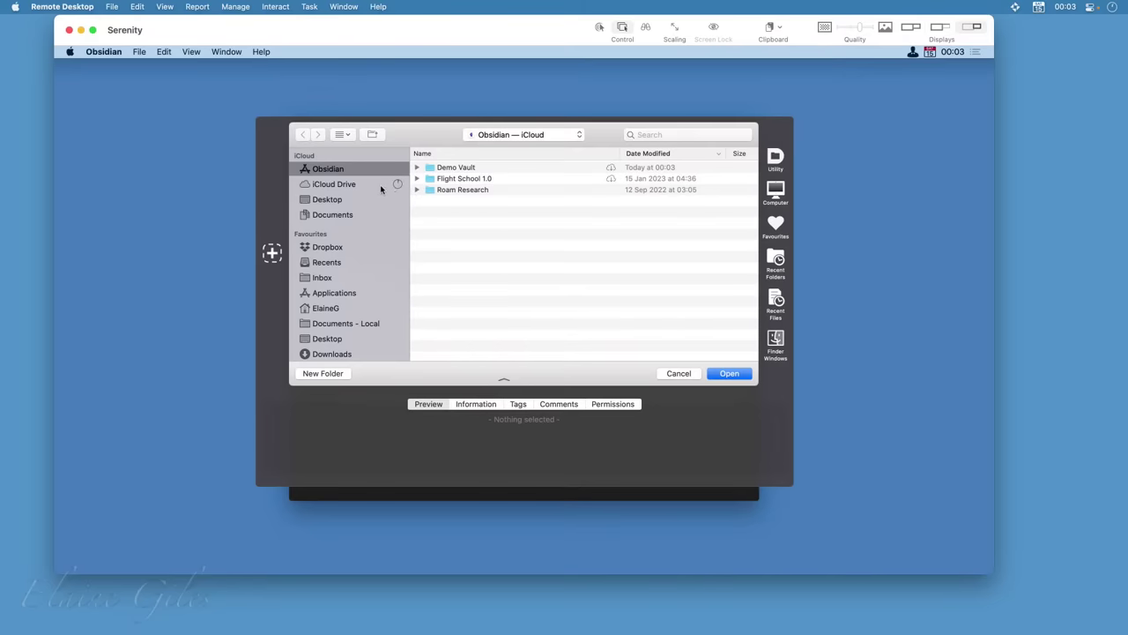
click(417, 168)
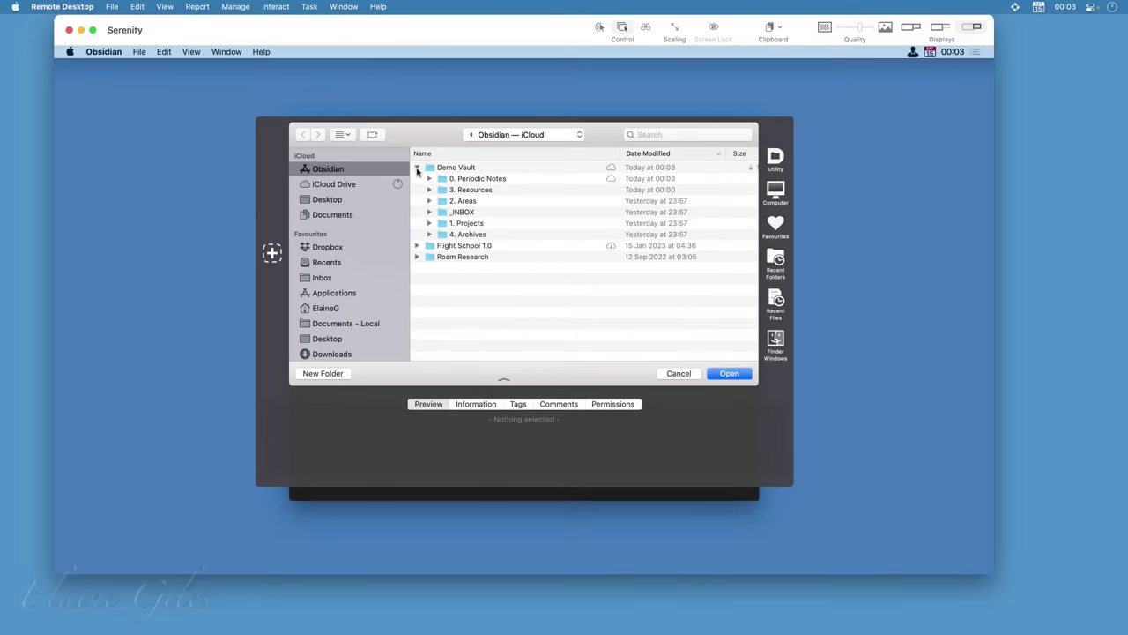
click(417, 168)
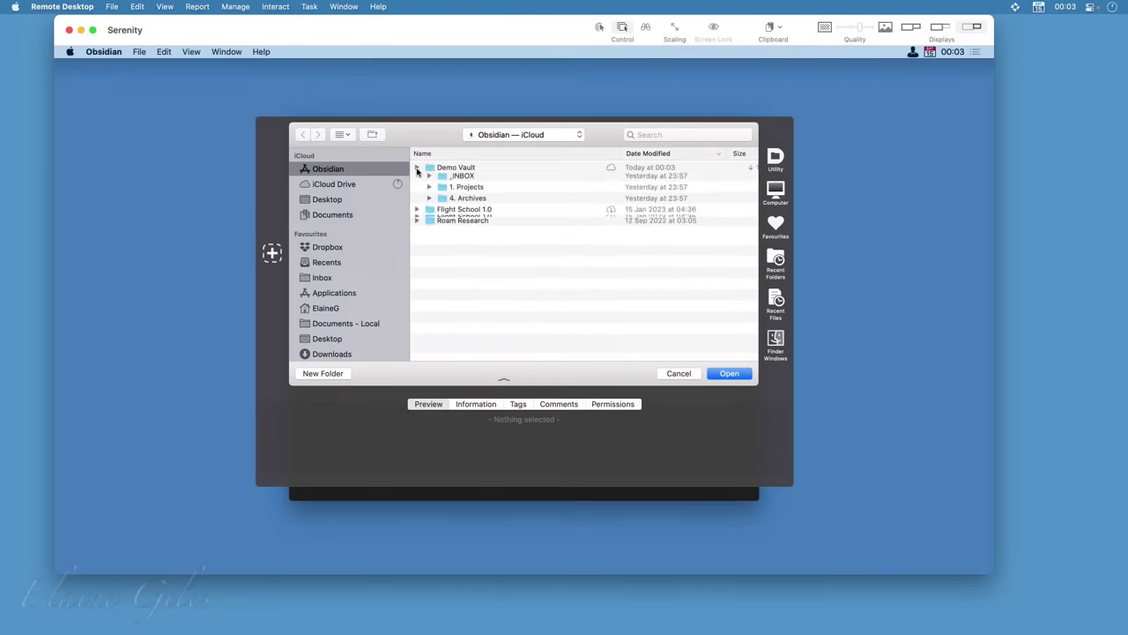
click(485, 169)
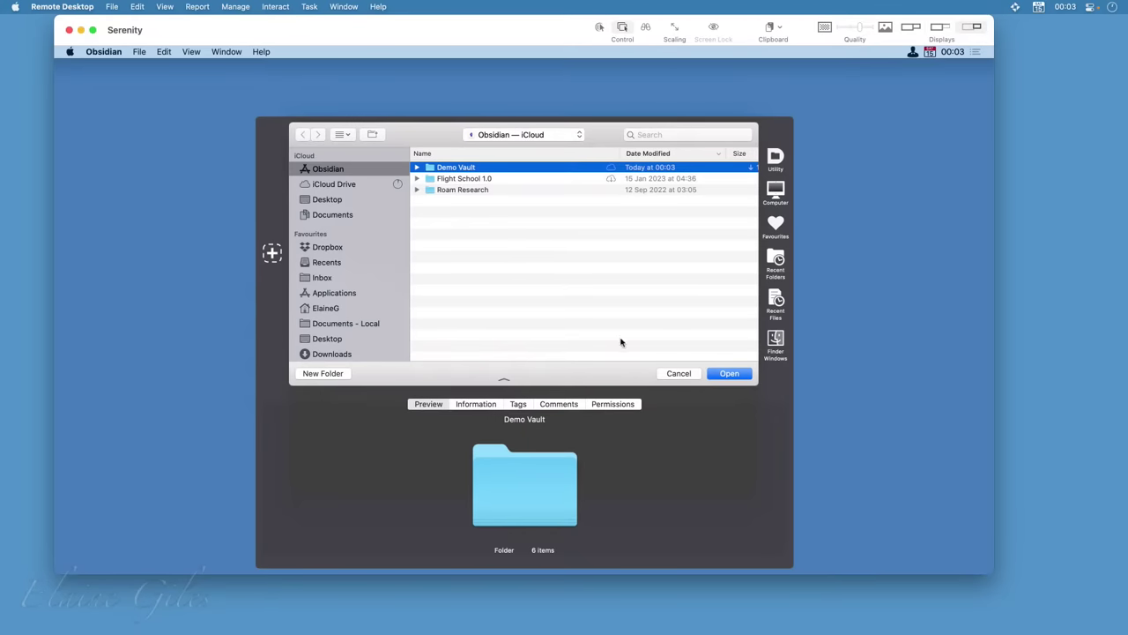
click(721, 374)
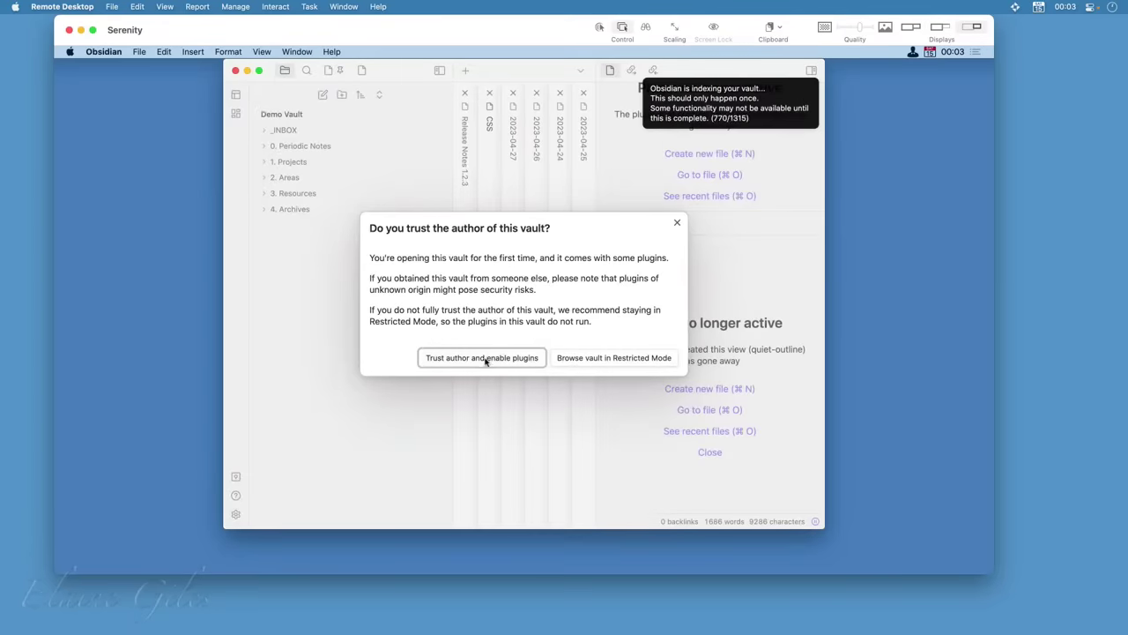
Enable the vault's plugins, maximise Obsidian, and go to the end of the CSS note's first line
click(483, 357)
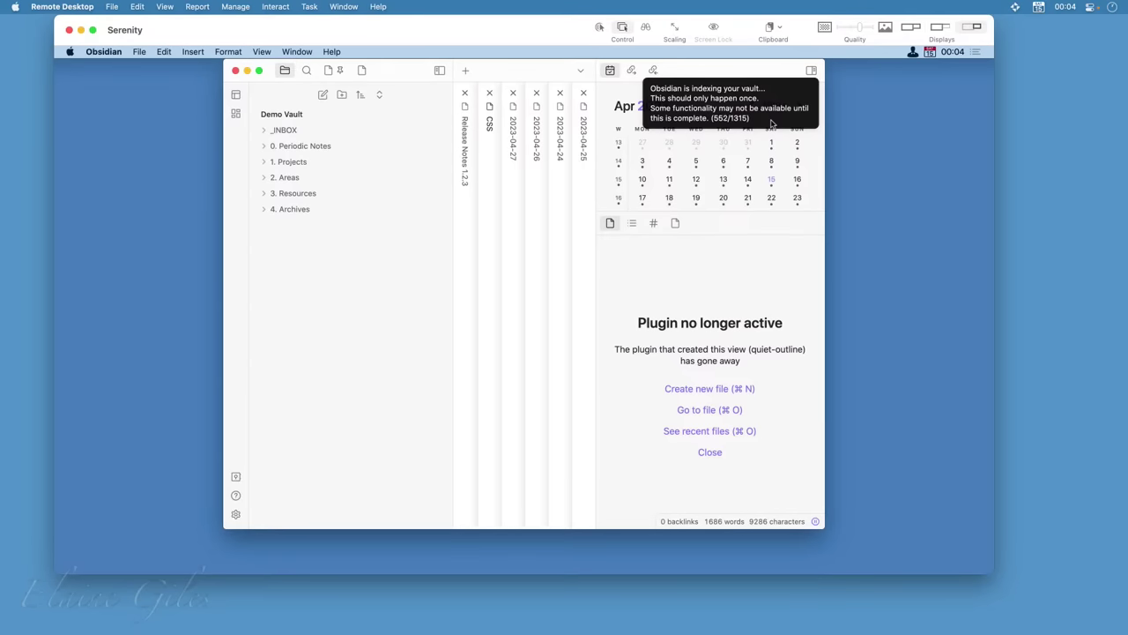
double_click(509, 75)
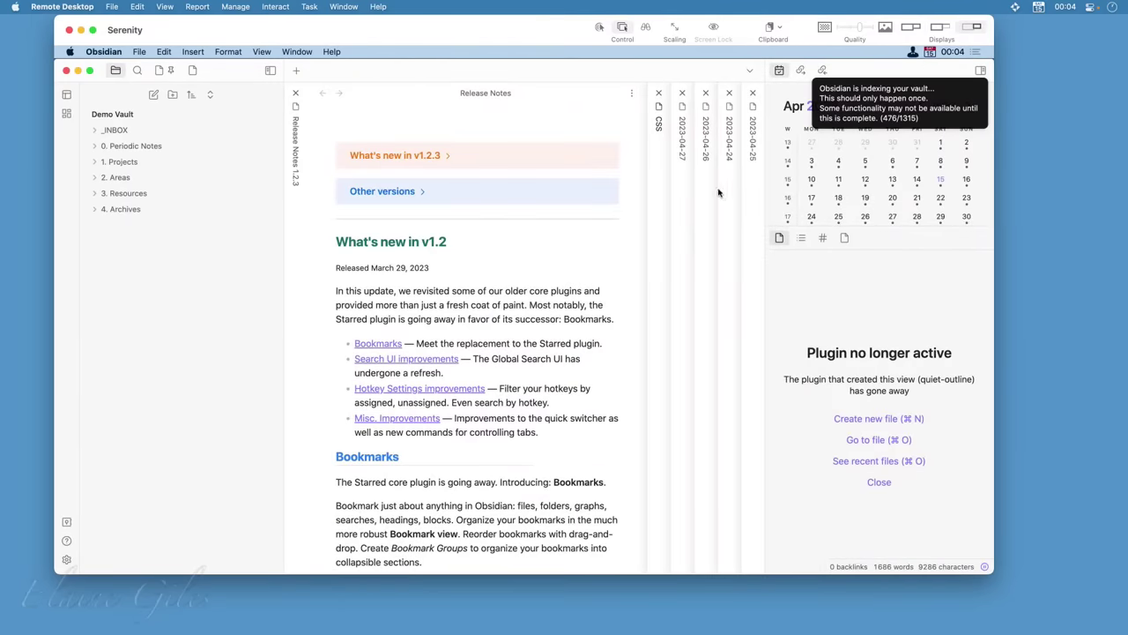
click(652, 202)
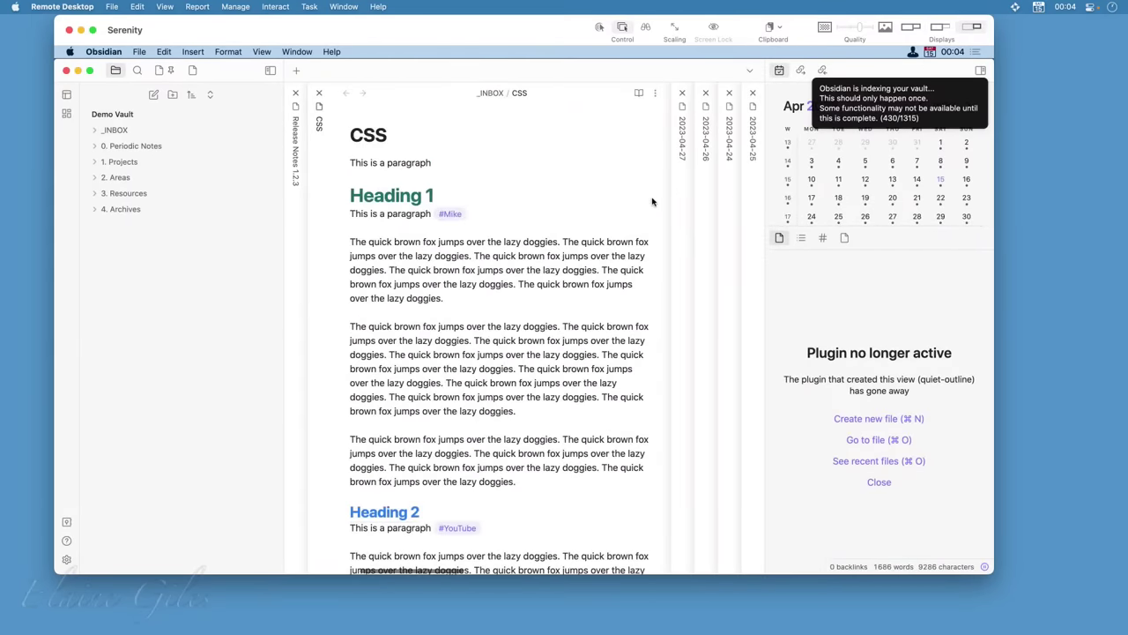
triple_click(350, 163)
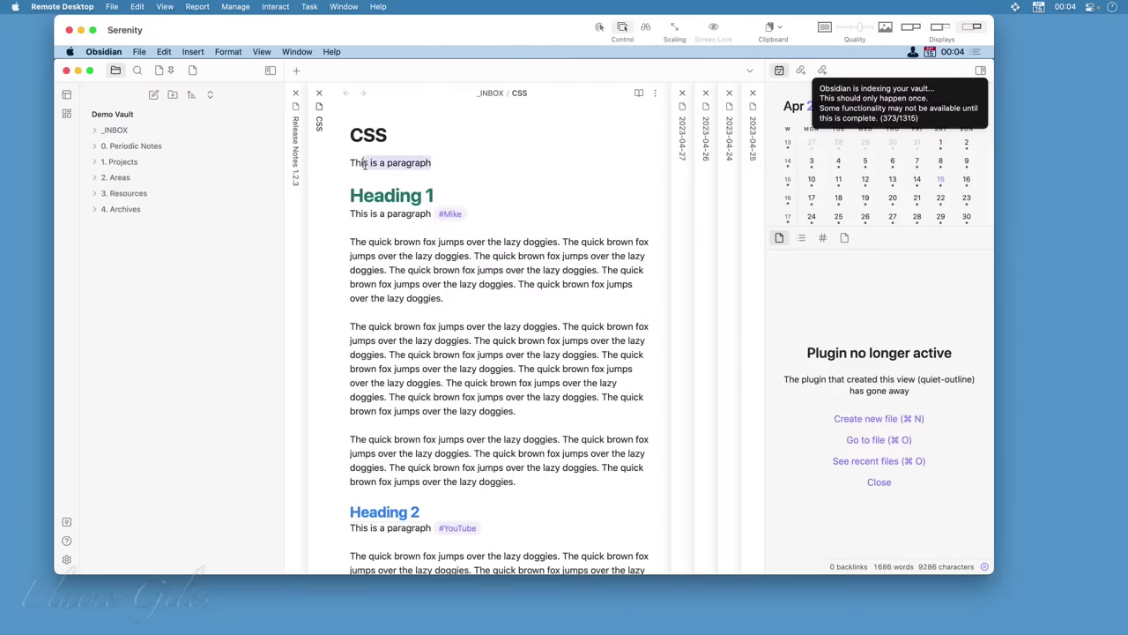
click(432, 161)
Append 'that was added on Serenity at' plus the current time, then check plugin settings
text(tha)
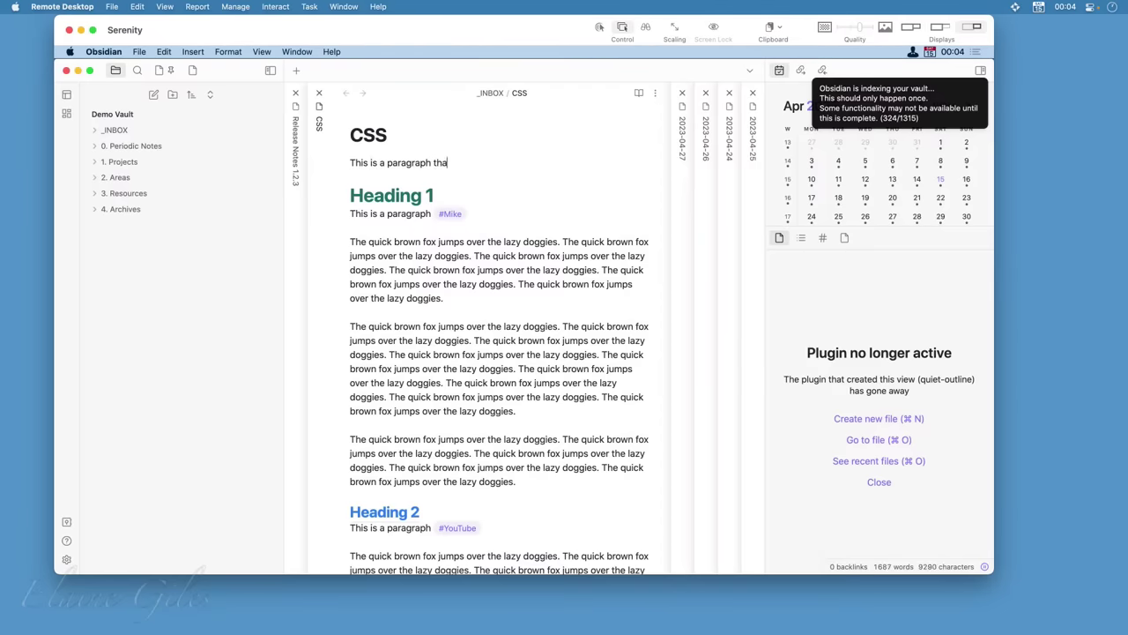
text(t was added on Serenity)
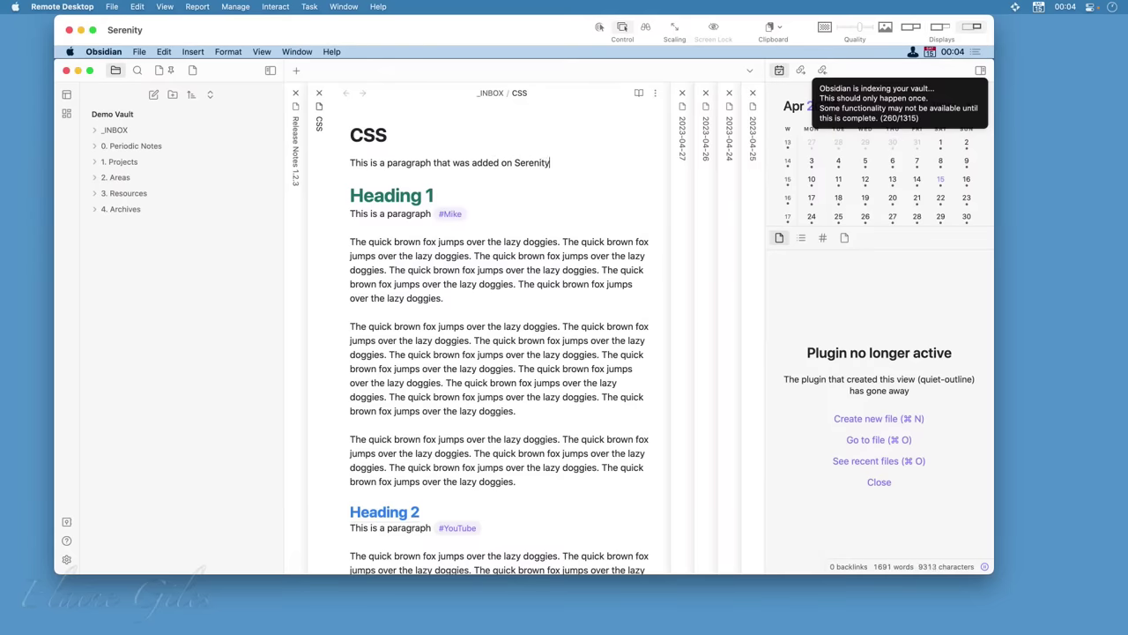
text( at)
key(super+p)
text(time)
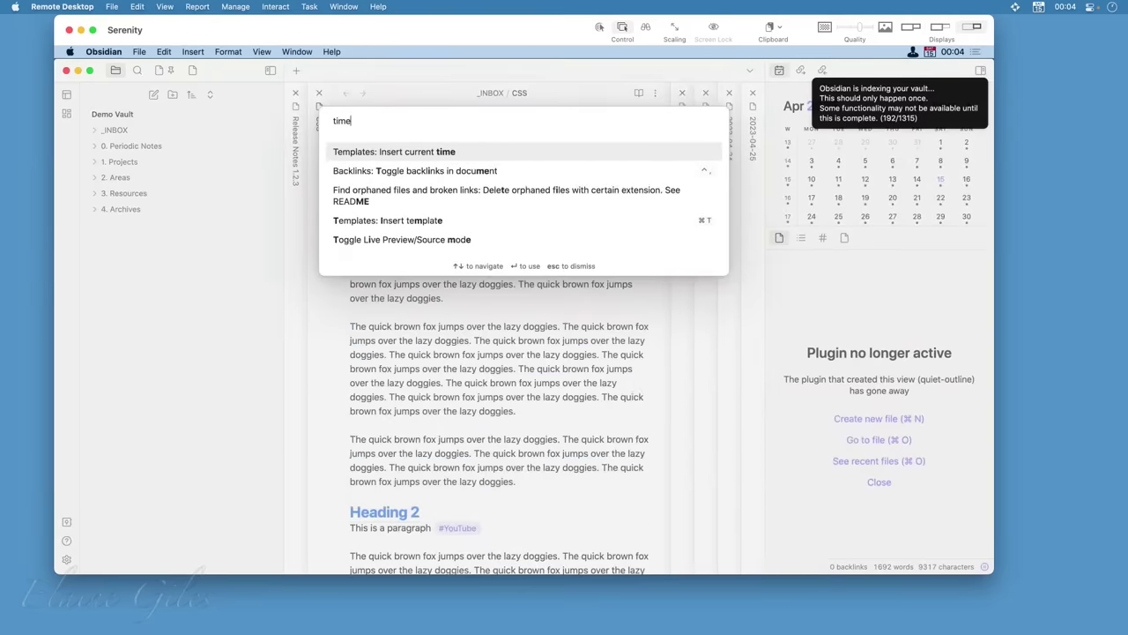
key(Return)
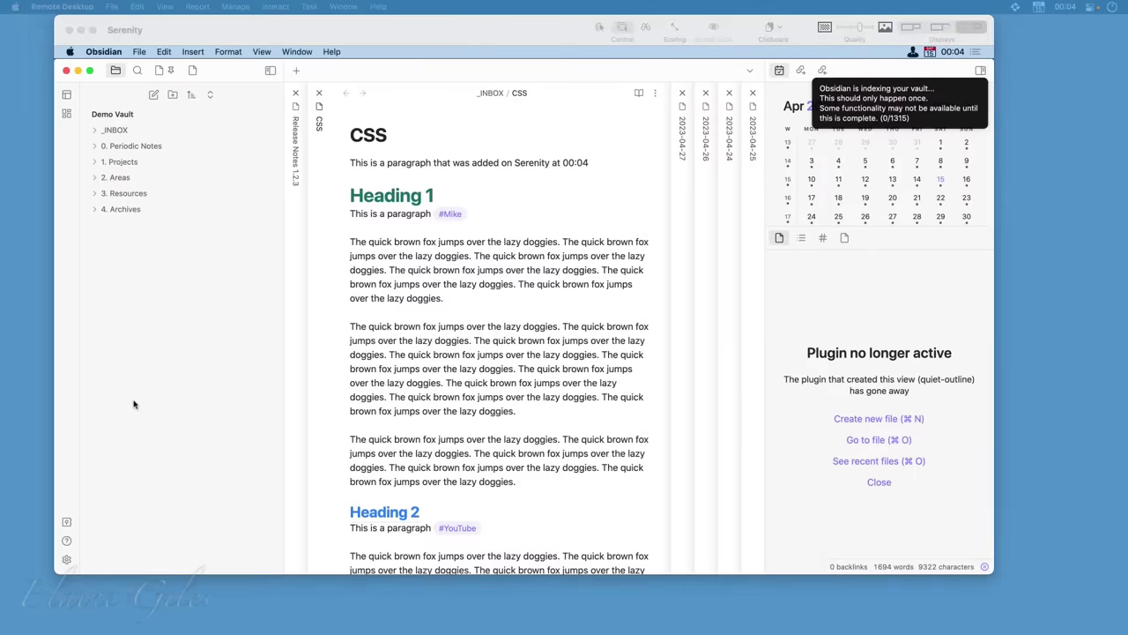
key(super+comma)
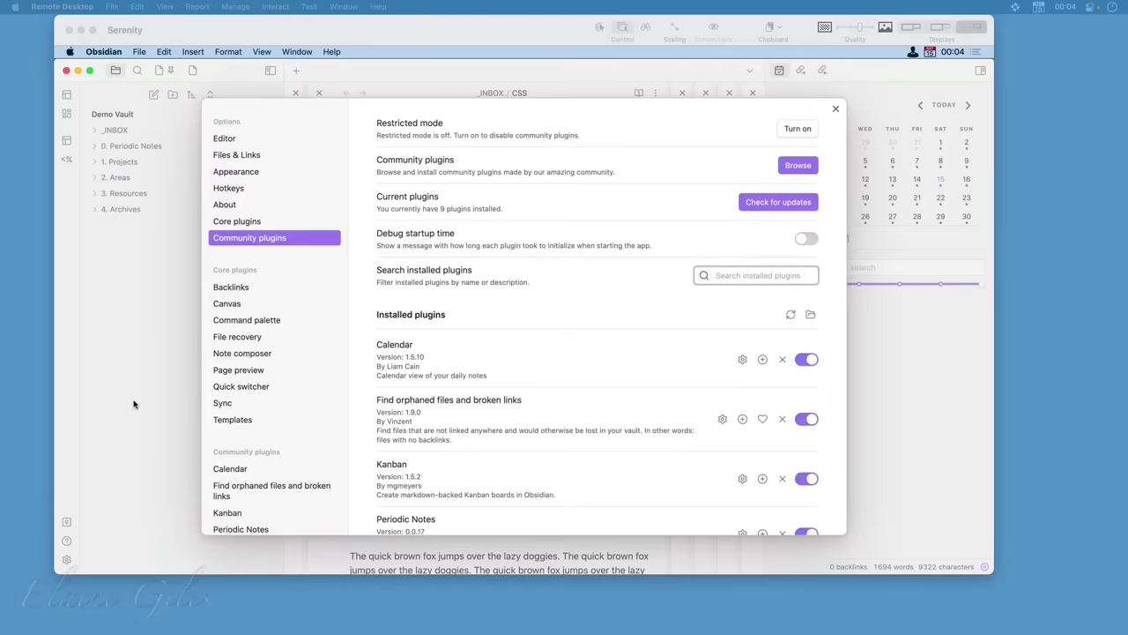
key(Escape)
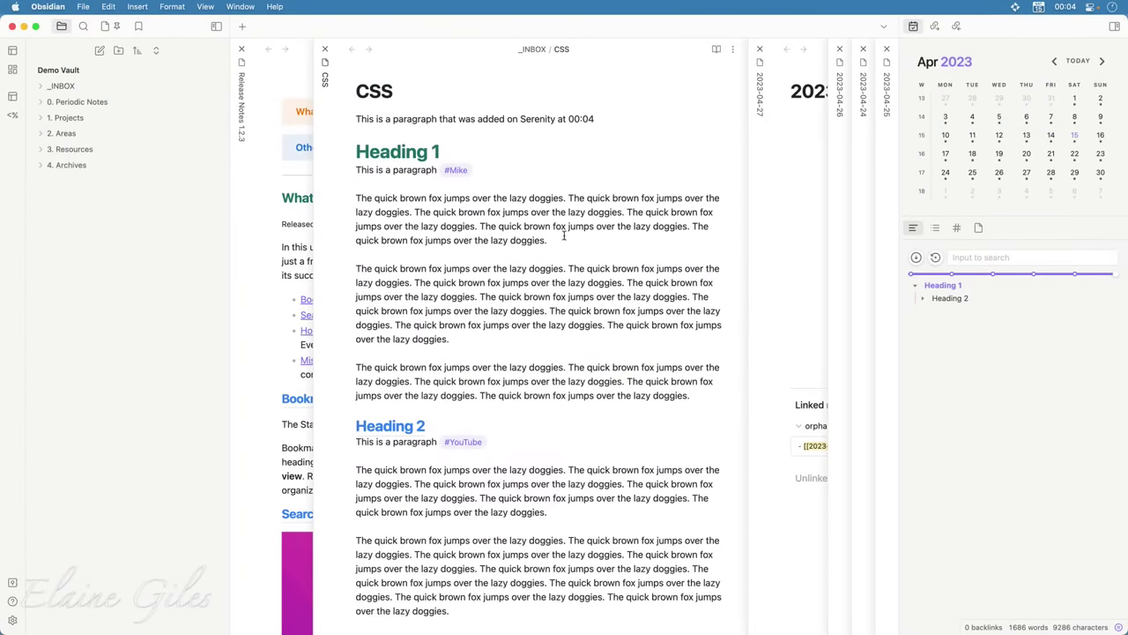
click(619, 117)
Move the local window aside and close the Settings panel on the remote Serenity Obsidian
drag(463, 23, 472, 239)
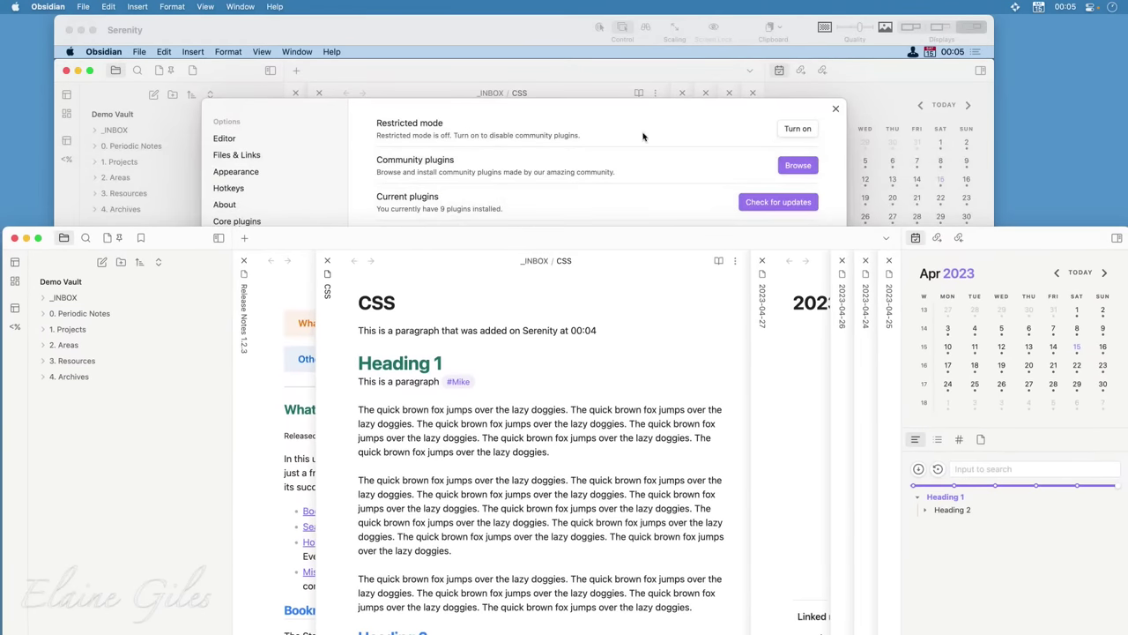
click(758, 121)
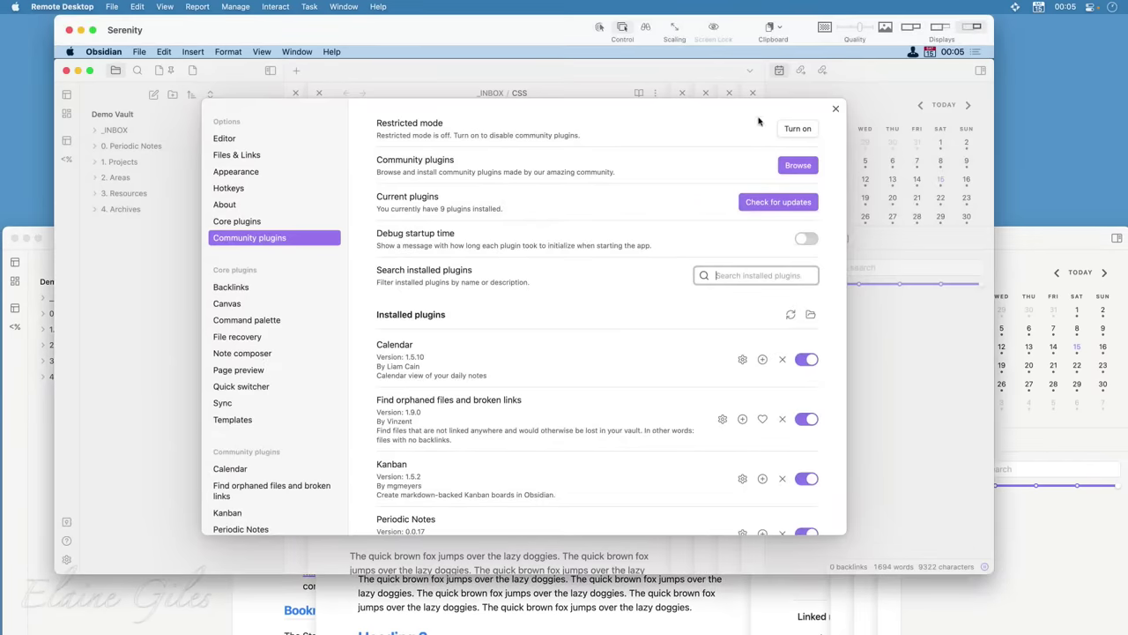
click(836, 109)
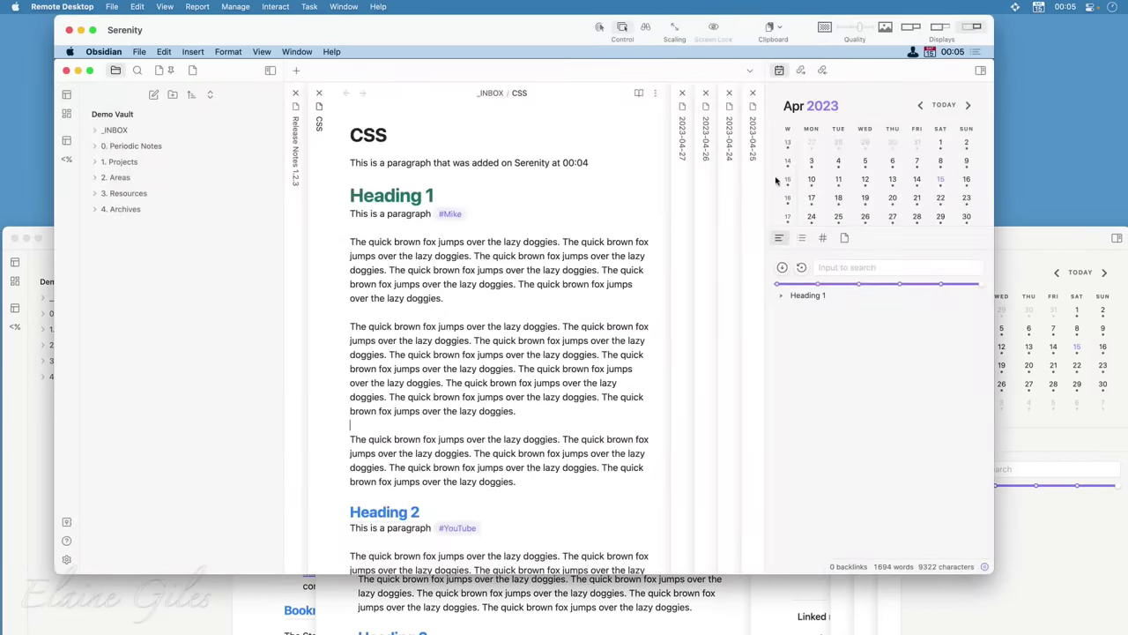
Return the local Obsidian window with its CSS note to the top of the screen
click(1082, 580)
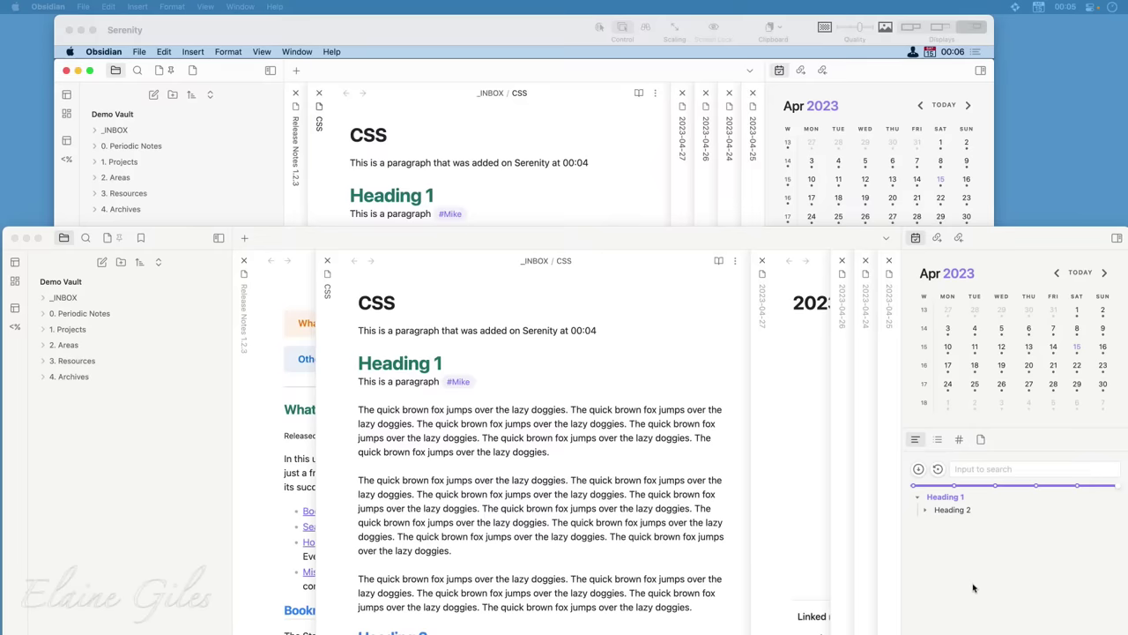
click(513, 243)
drag(513, 243, 504, 15)
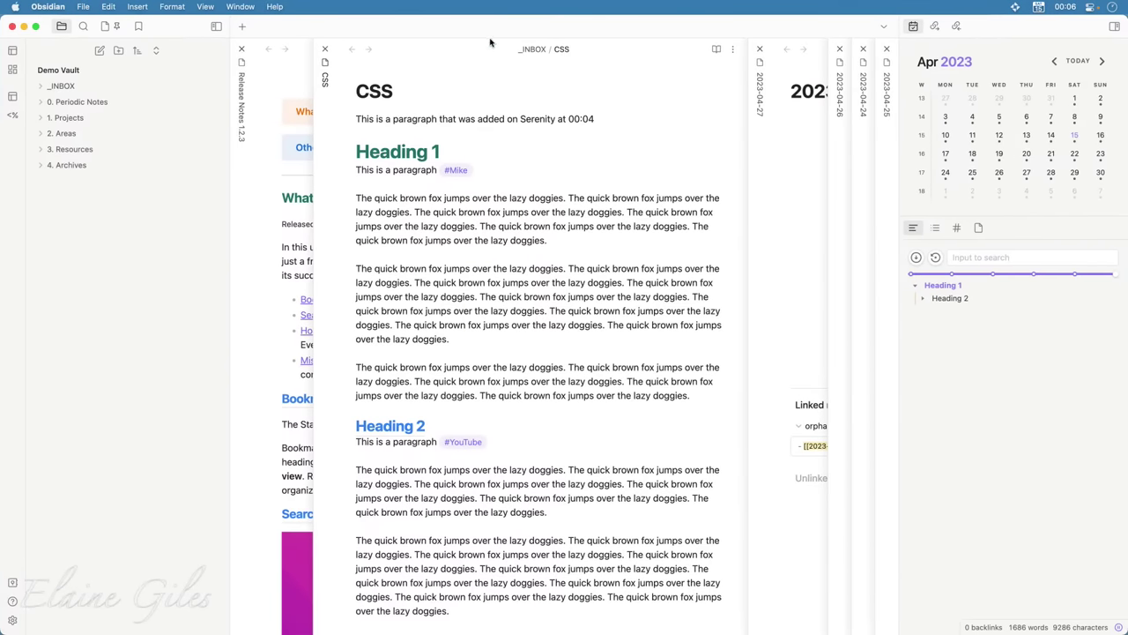
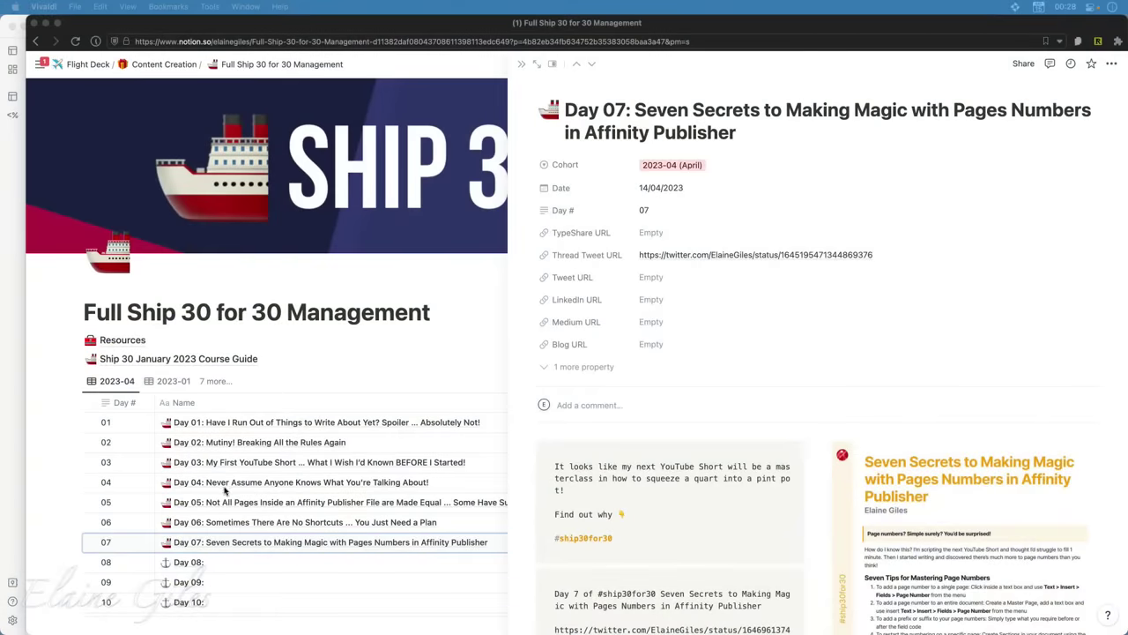
Close the Day 07 side peek so the Ship 30 table shows Date and Cohort again
scroll(197, 486, down, 3)
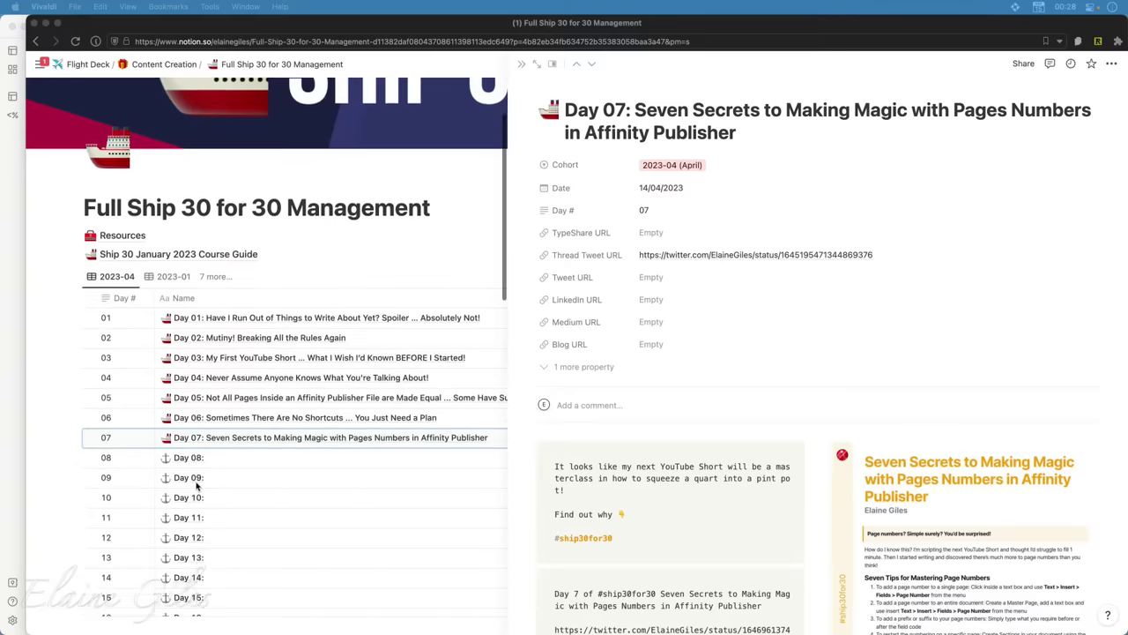
scroll(198, 486, down, 1)
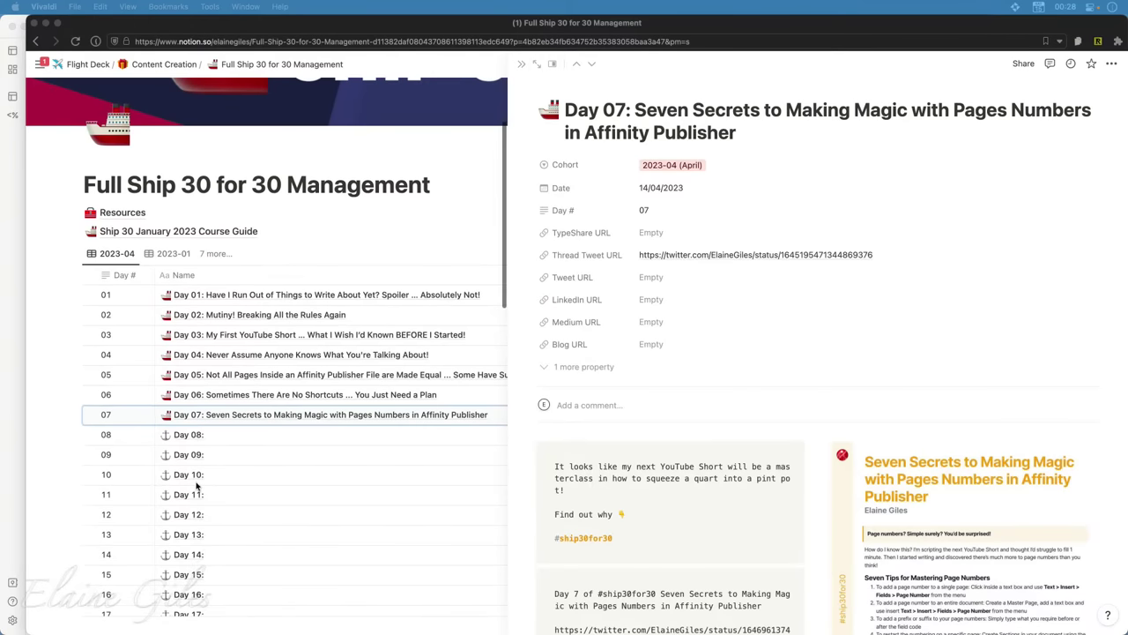
click(522, 64)
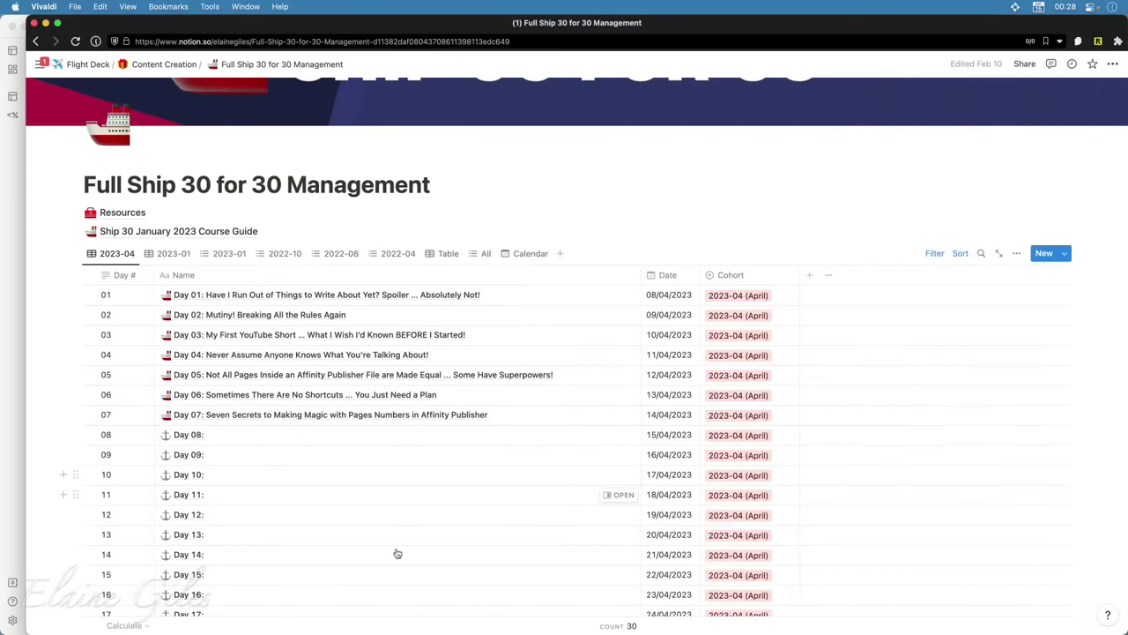
scroll(397, 554, down, 3)
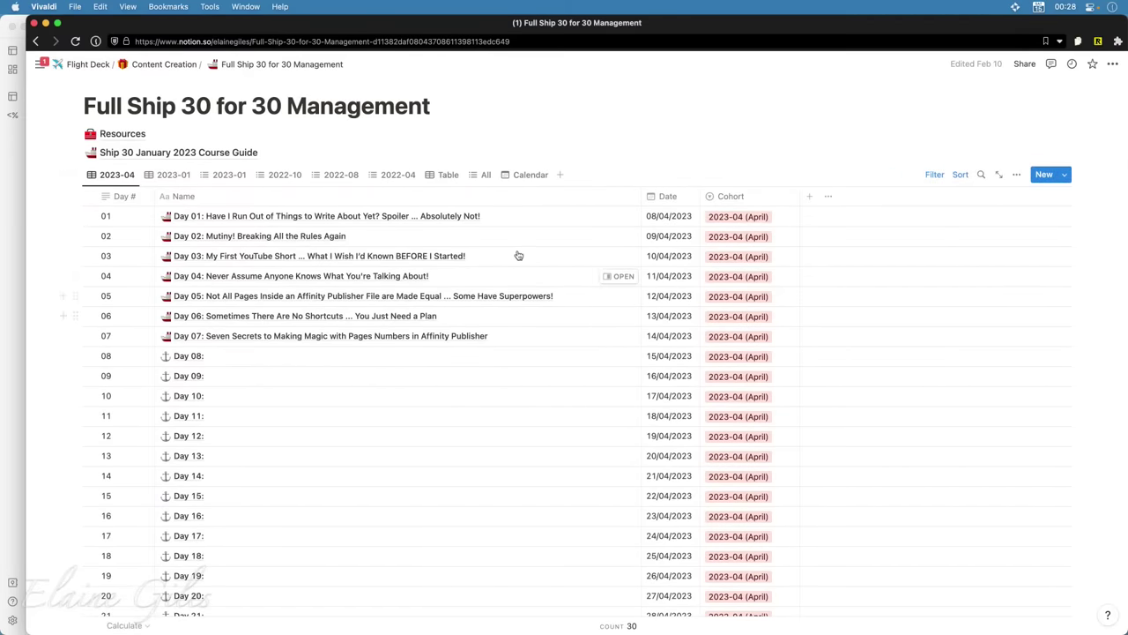
scroll(686, 535, down, 1)
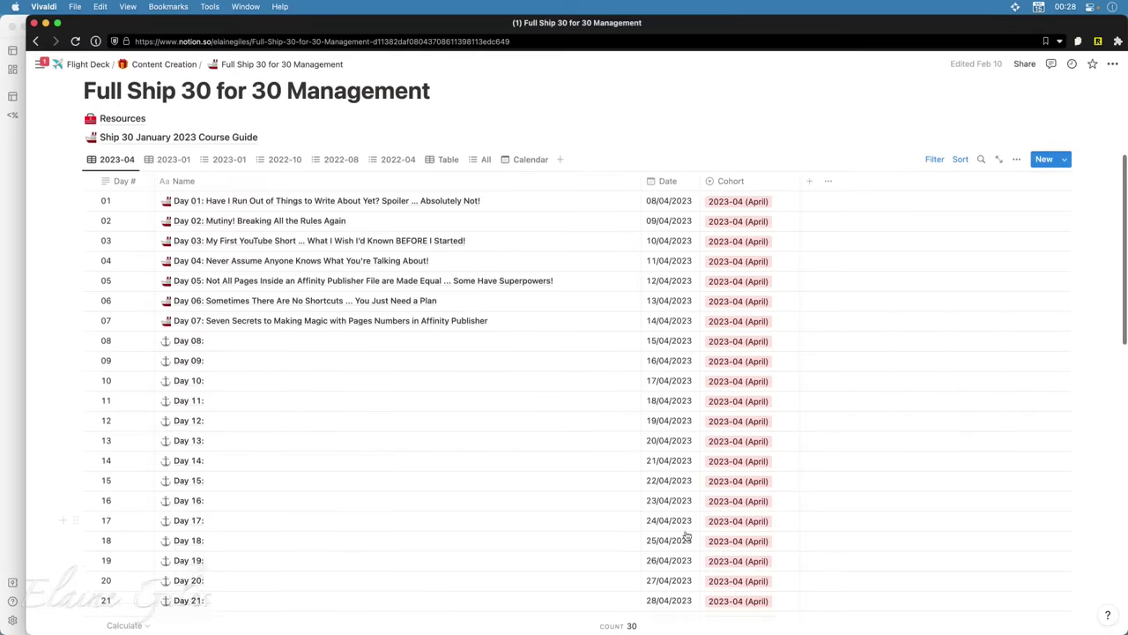
scroll(686, 535, down, 3)
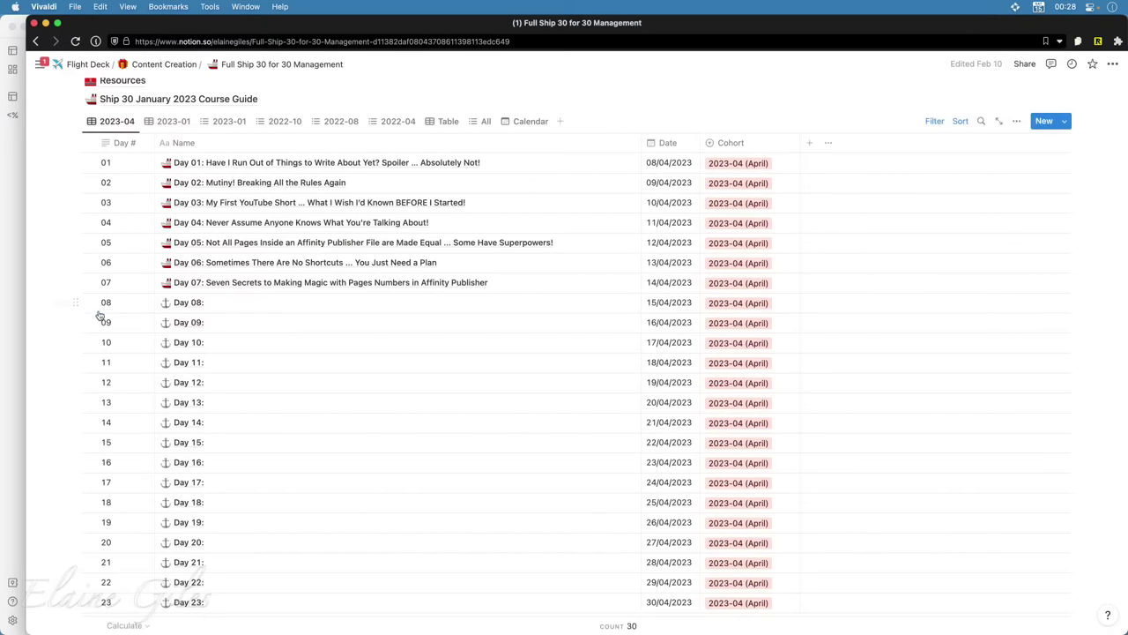
drag(48, 301, 199, 562)
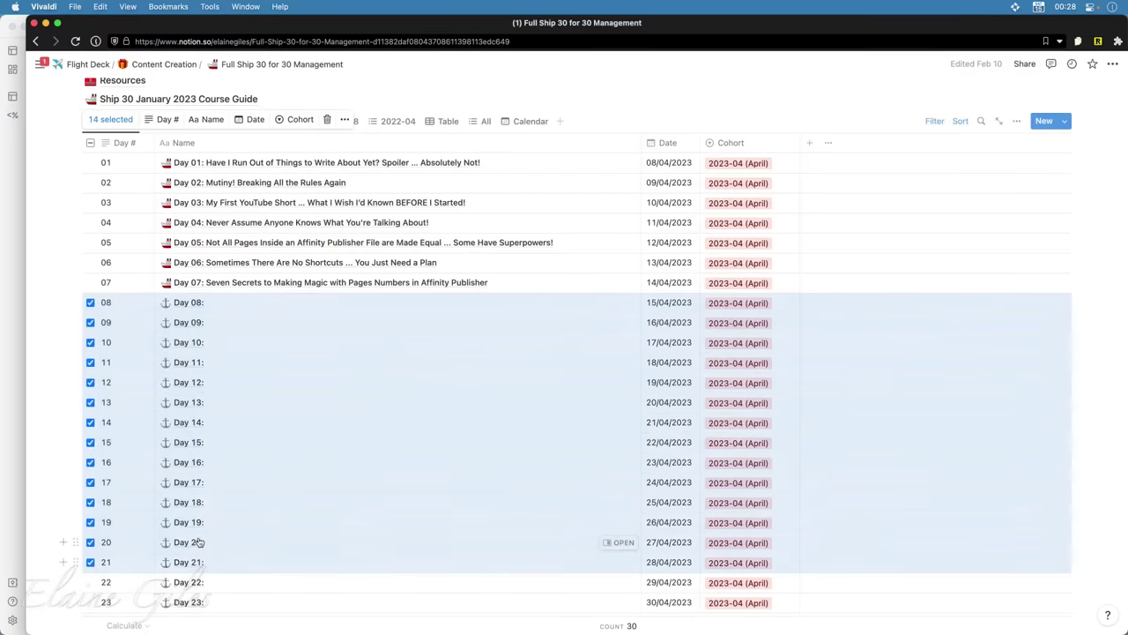
click(75, 303)
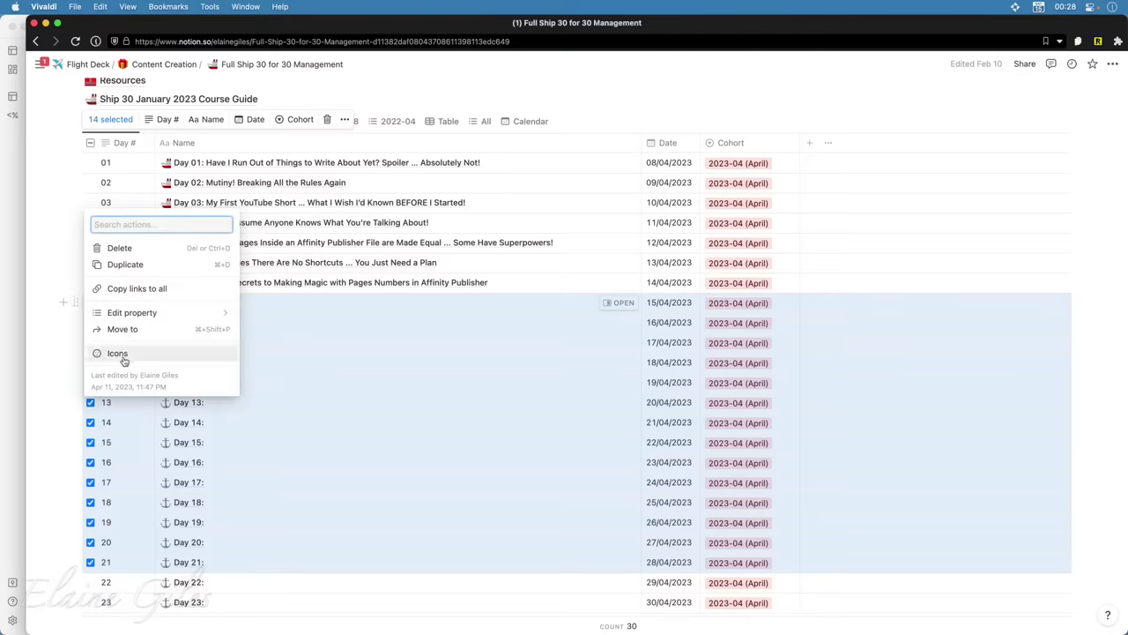
click(55, 339)
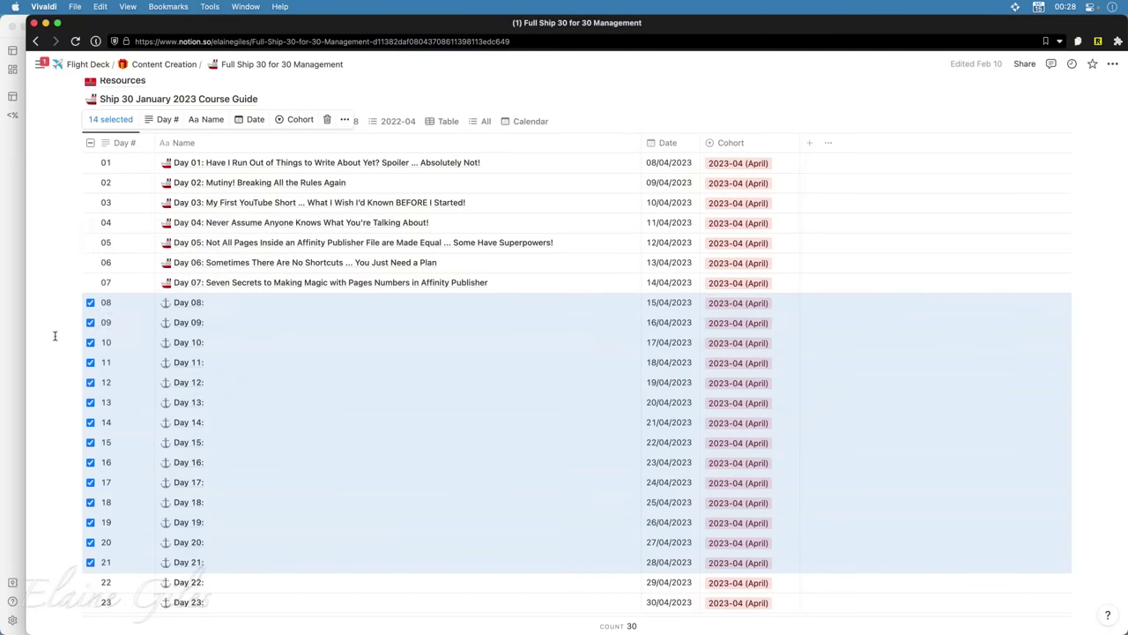
click(55, 335)
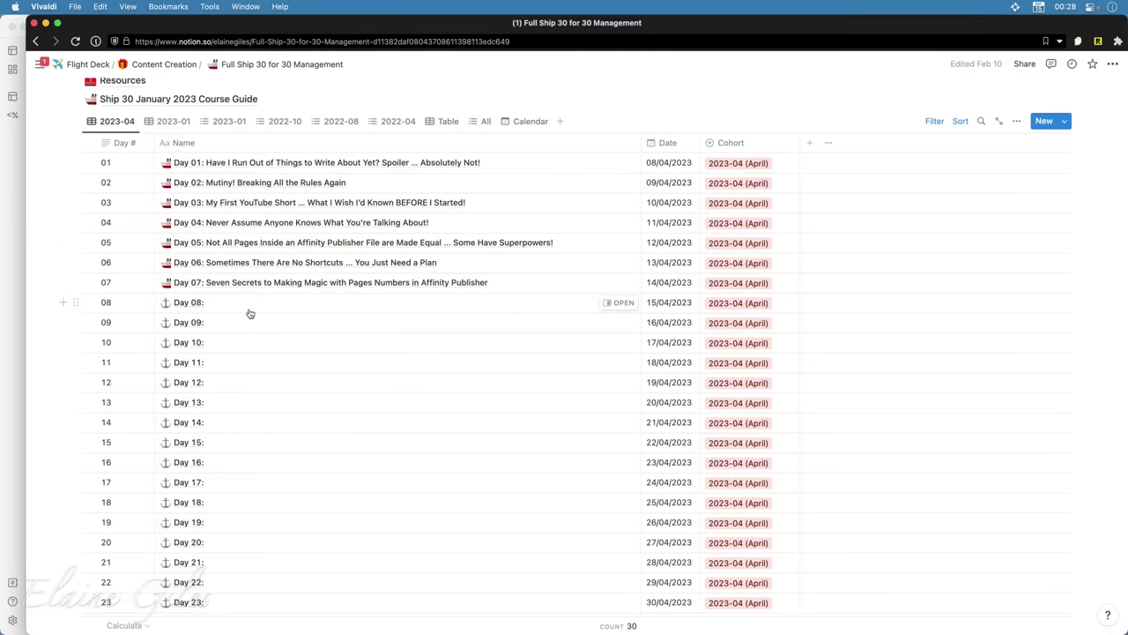
scroll(285, 353, down, 2)
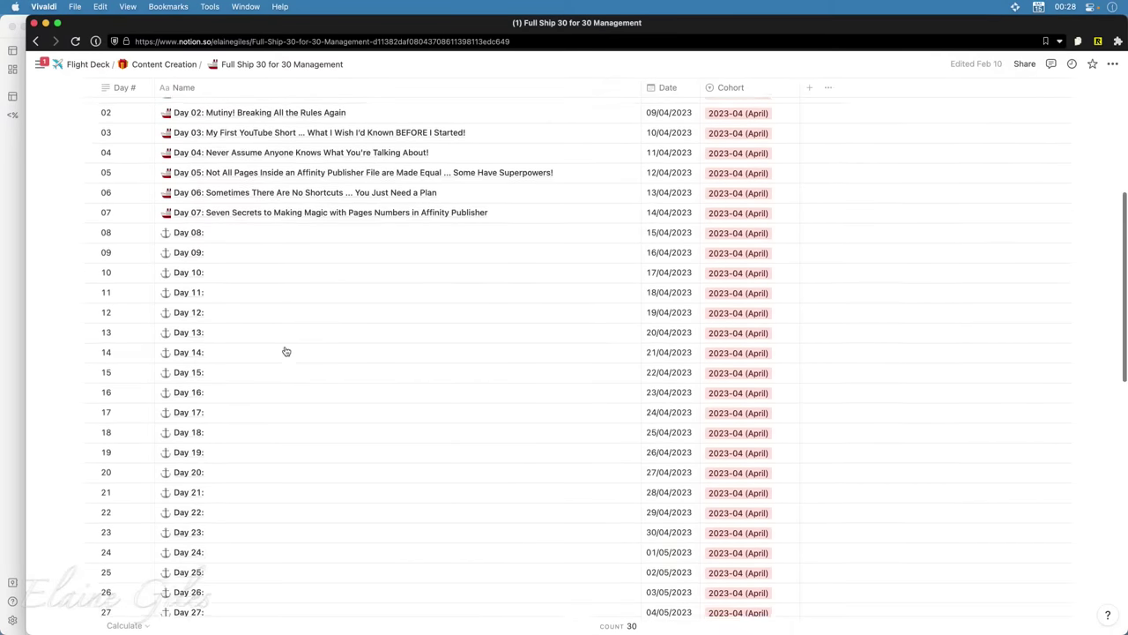
scroll(286, 351, down, 2)
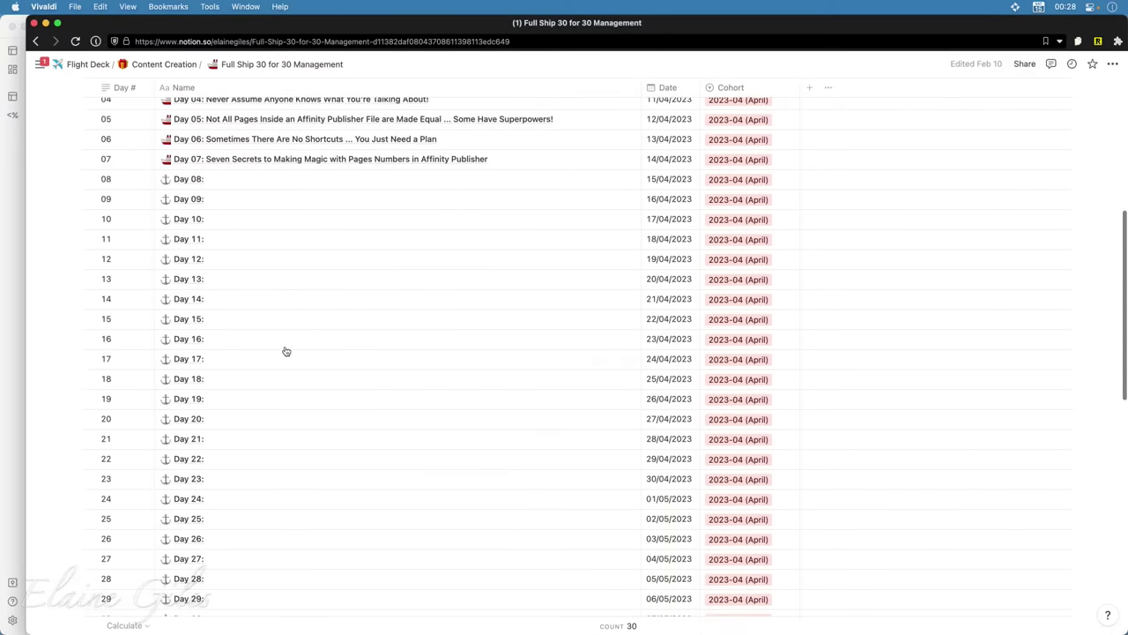
scroll(285, 351, up, 2)
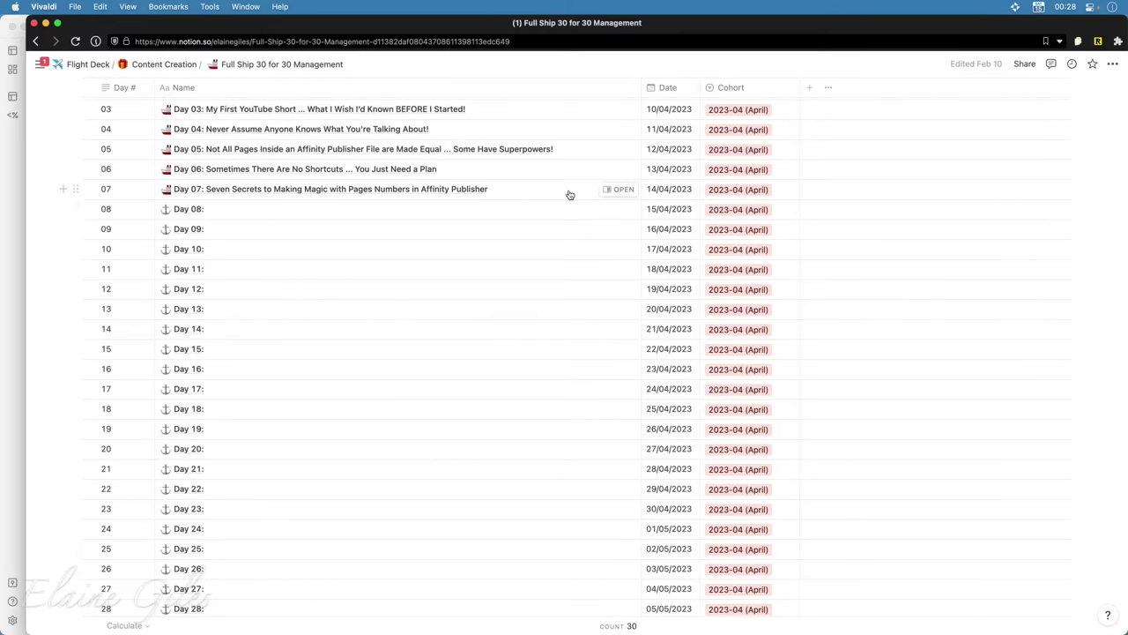
Open Day 07 in side peek and highlight its first two, then first three tips
click(618, 189)
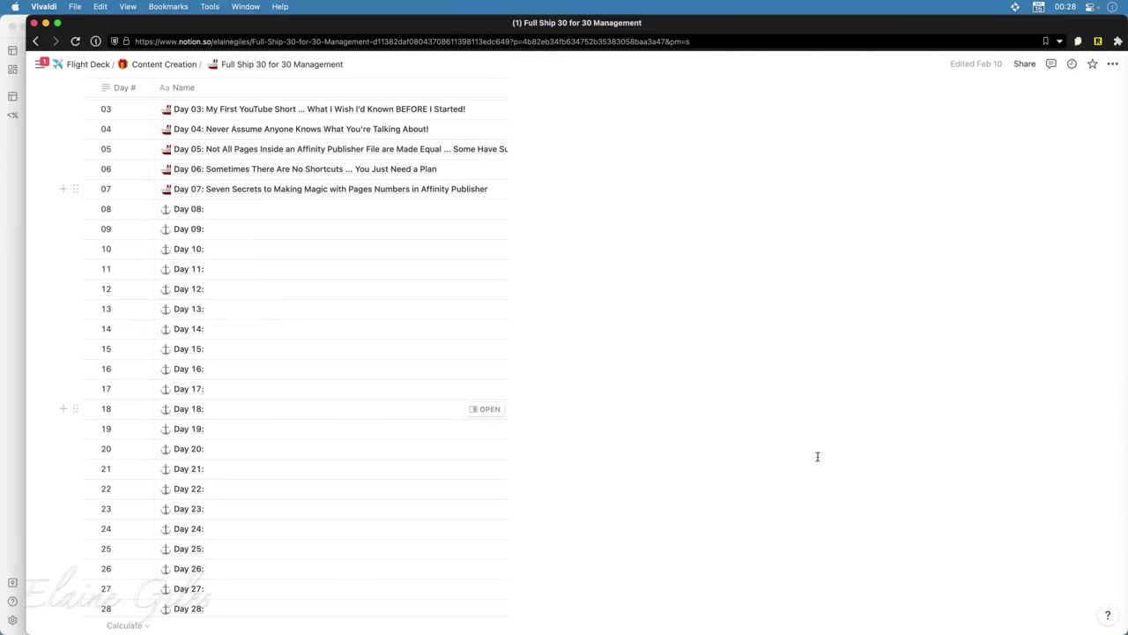
scroll(759, 485, down, 10)
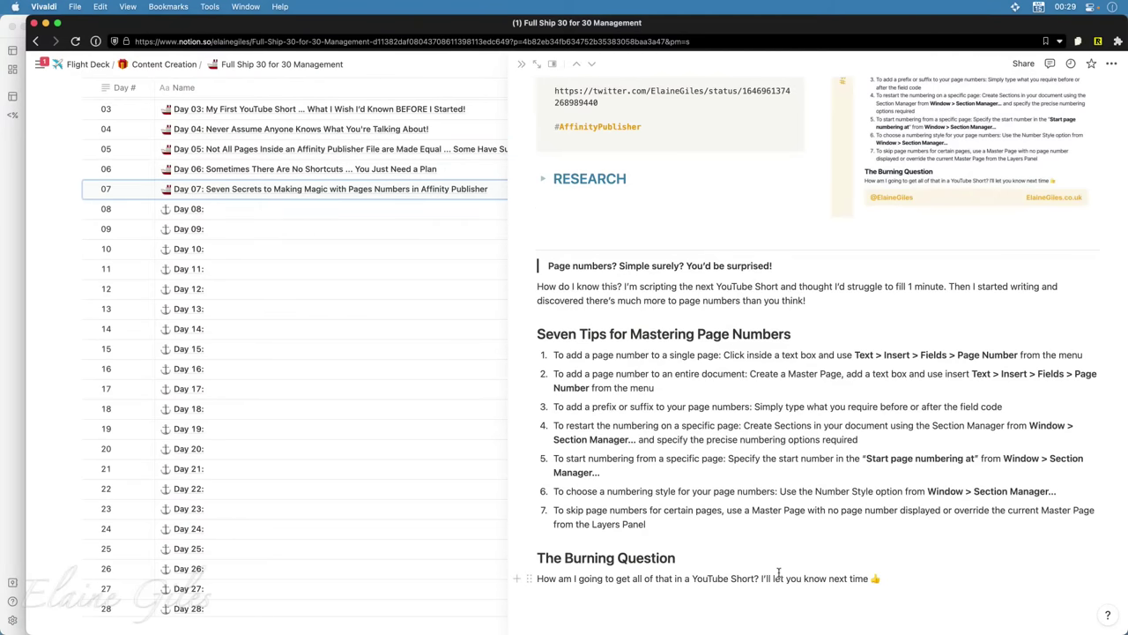
drag(655, 388, 555, 355)
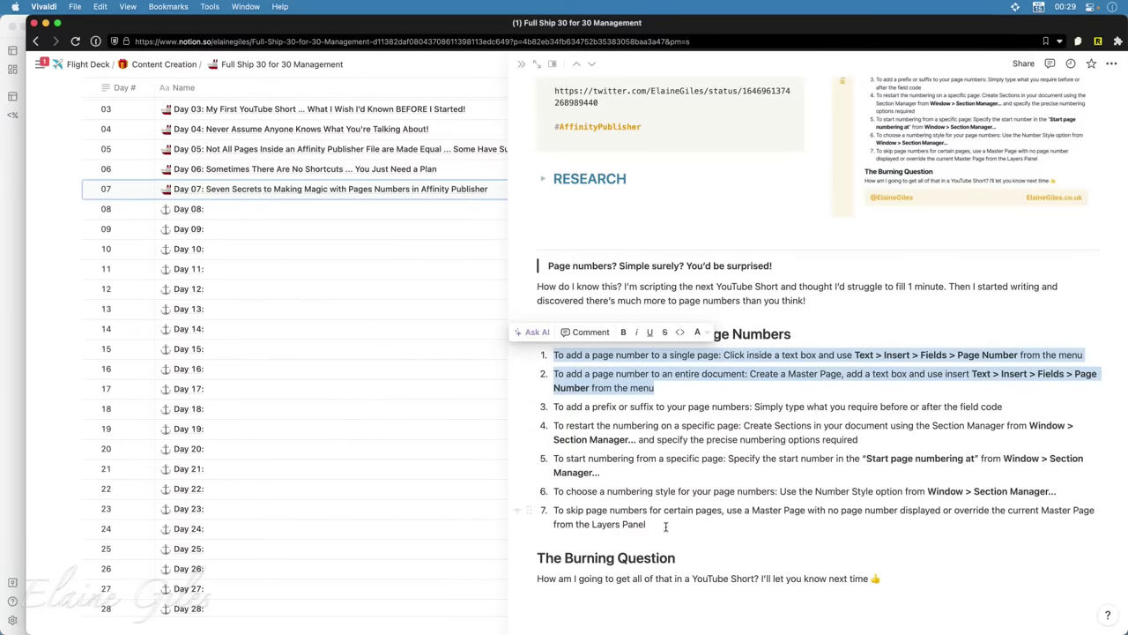
click(1013, 395)
drag(867, 389, 554, 353)
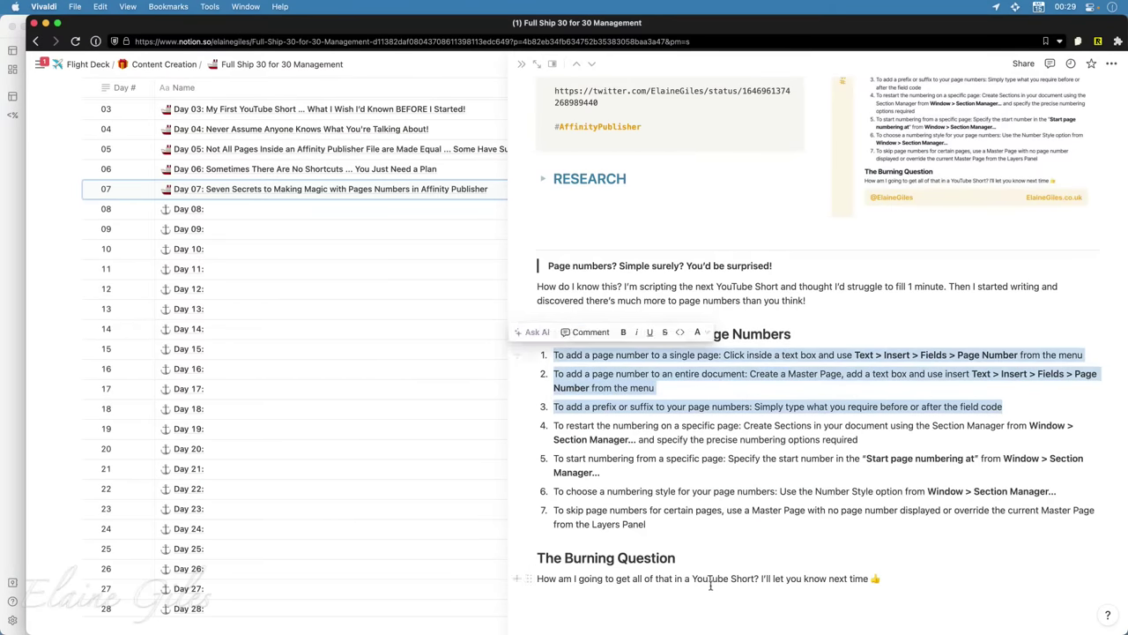
click(745, 617)
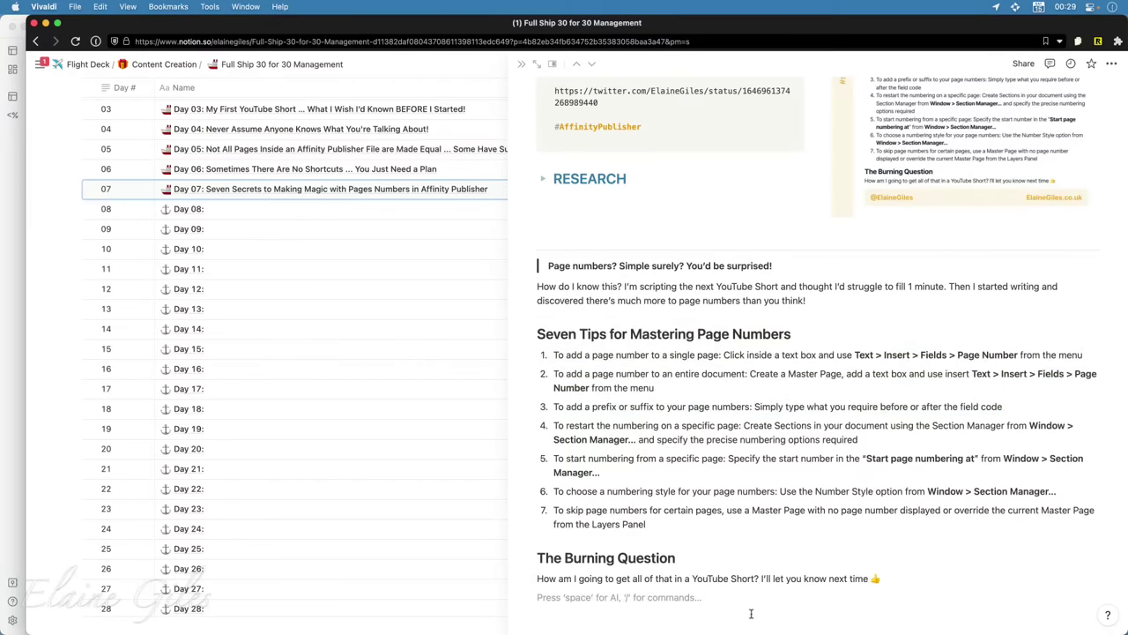
Highlight the post title in Day 07's second tweet block
scroll(764, 604, up, 1)
scroll(764, 605, up, 5)
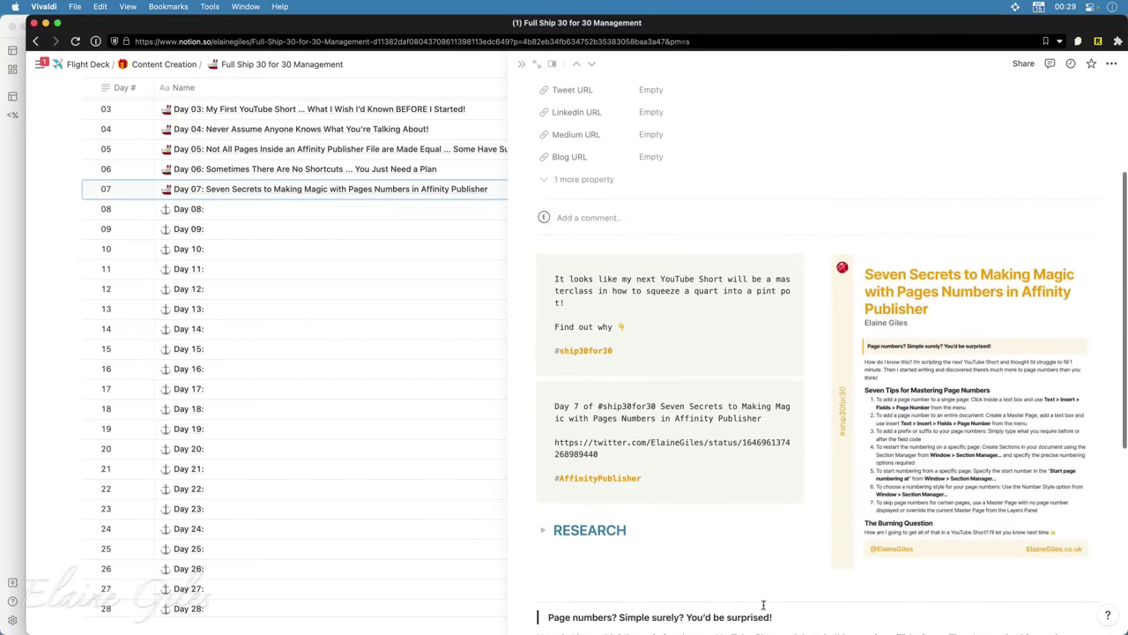
scroll(764, 605, up, 2)
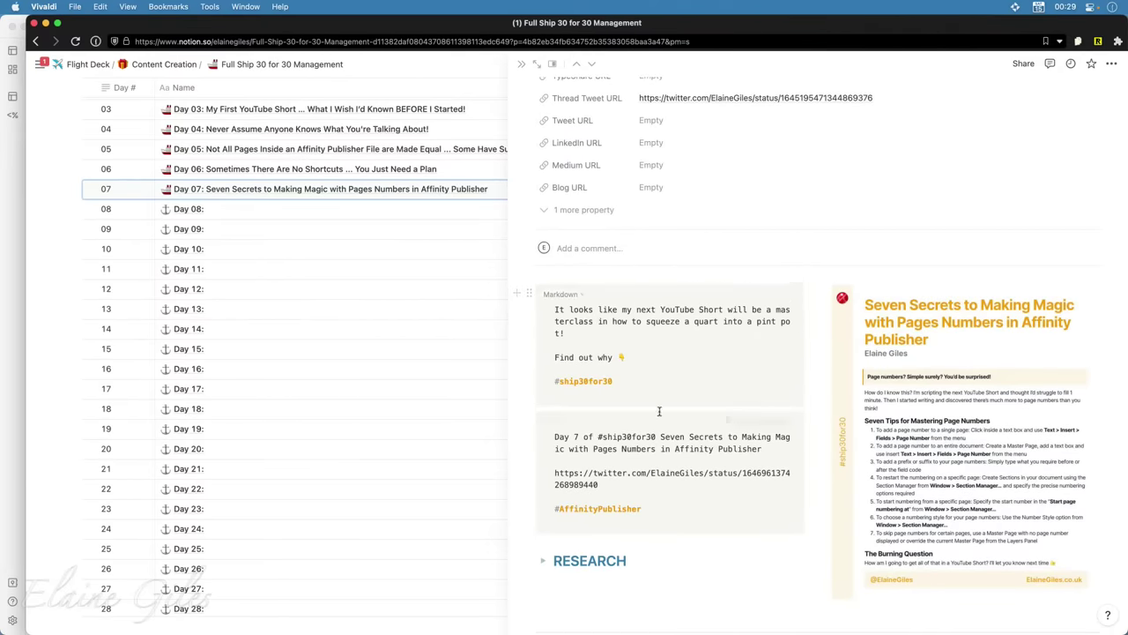
drag(763, 449, 660, 437)
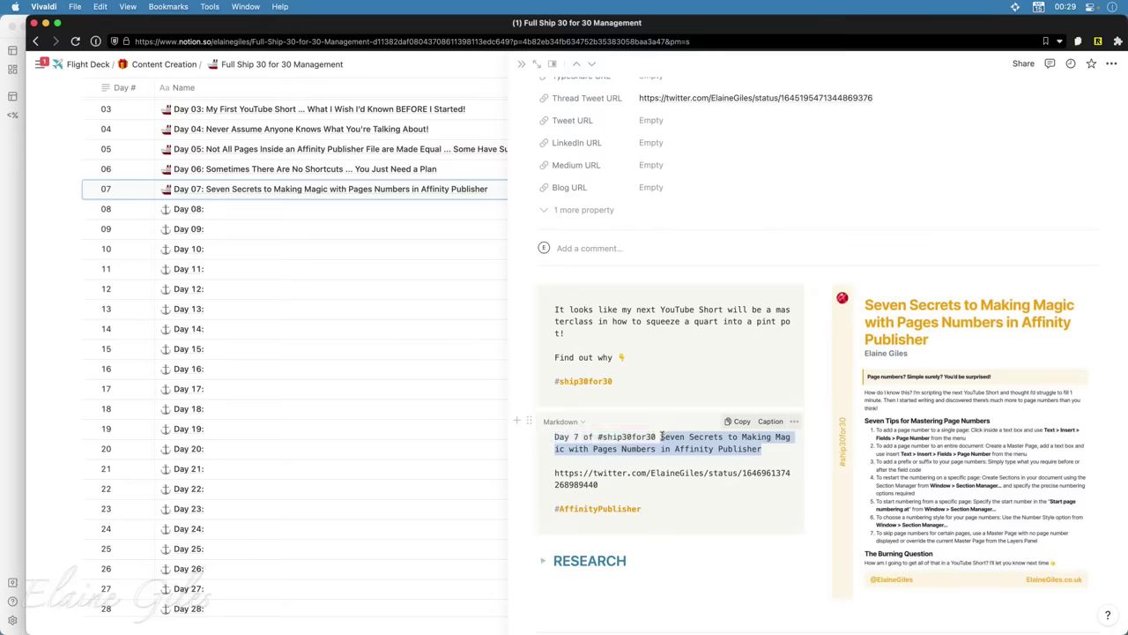
click(708, 344)
scroll(736, 346, up, 1)
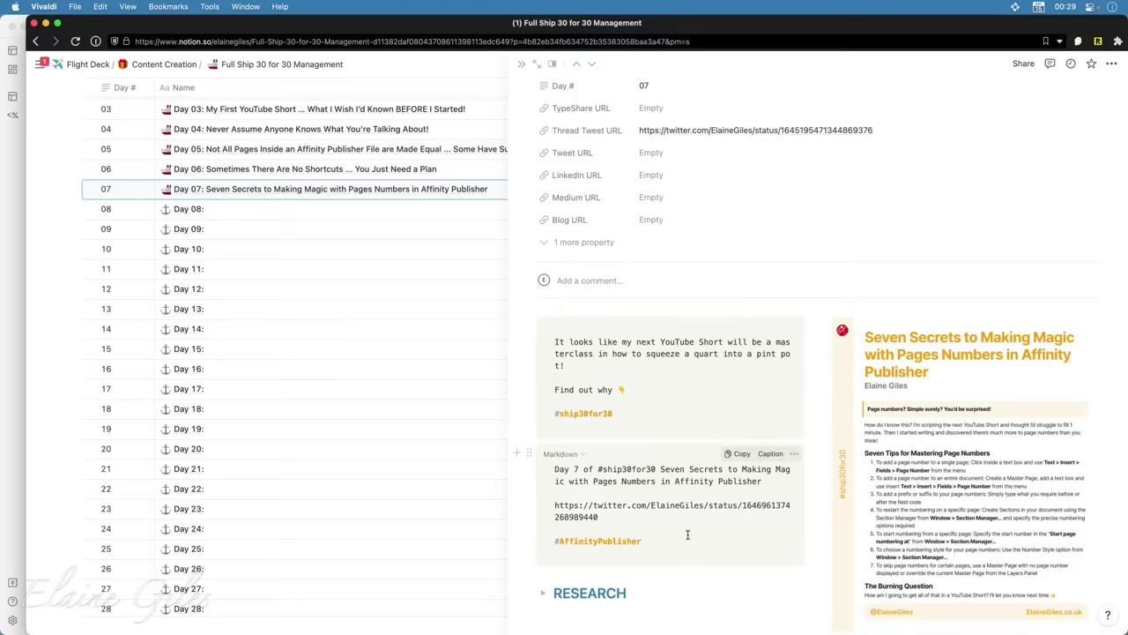
scroll(688, 534, down, 3)
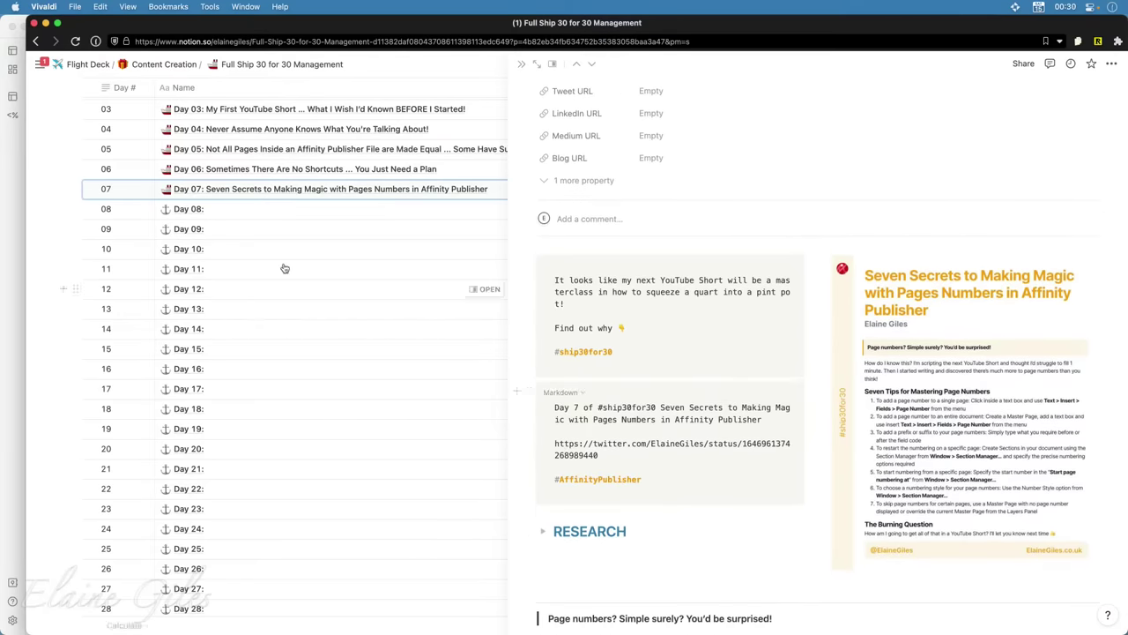
Open the Day 08 page in side peek and start an empty block below RESEARCH
click(295, 218)
key(Escape)
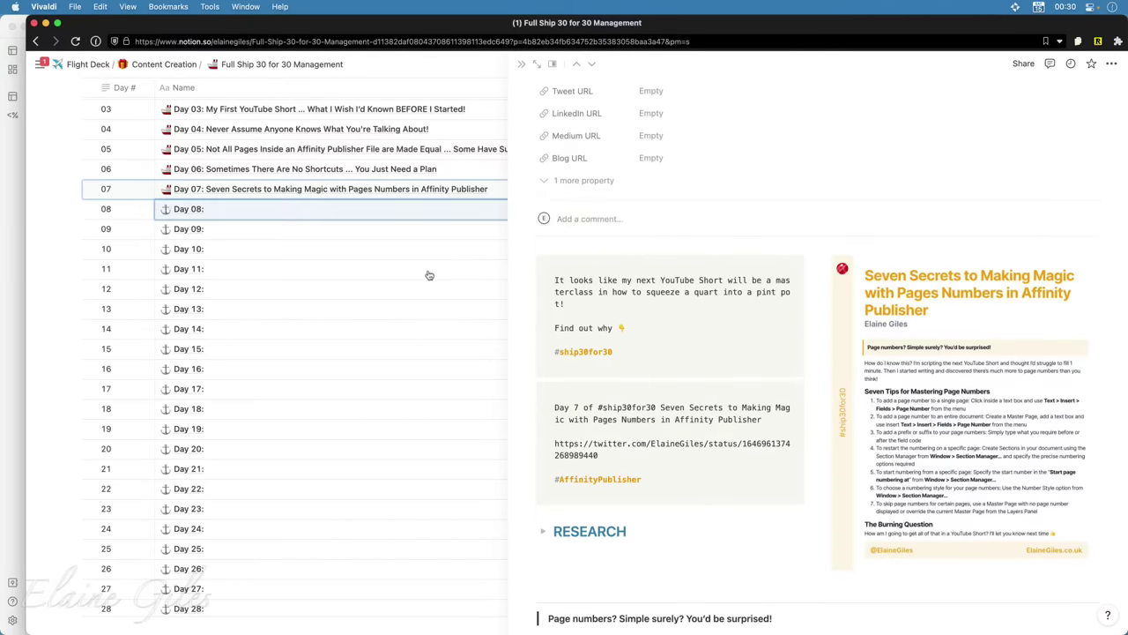
click(482, 212)
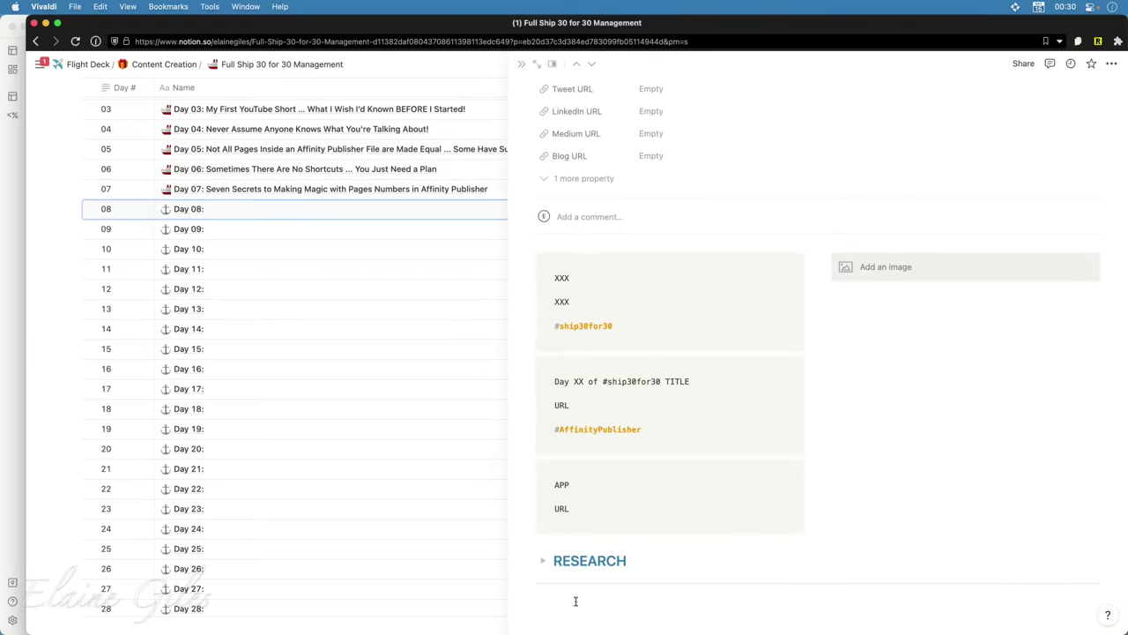
click(576, 600)
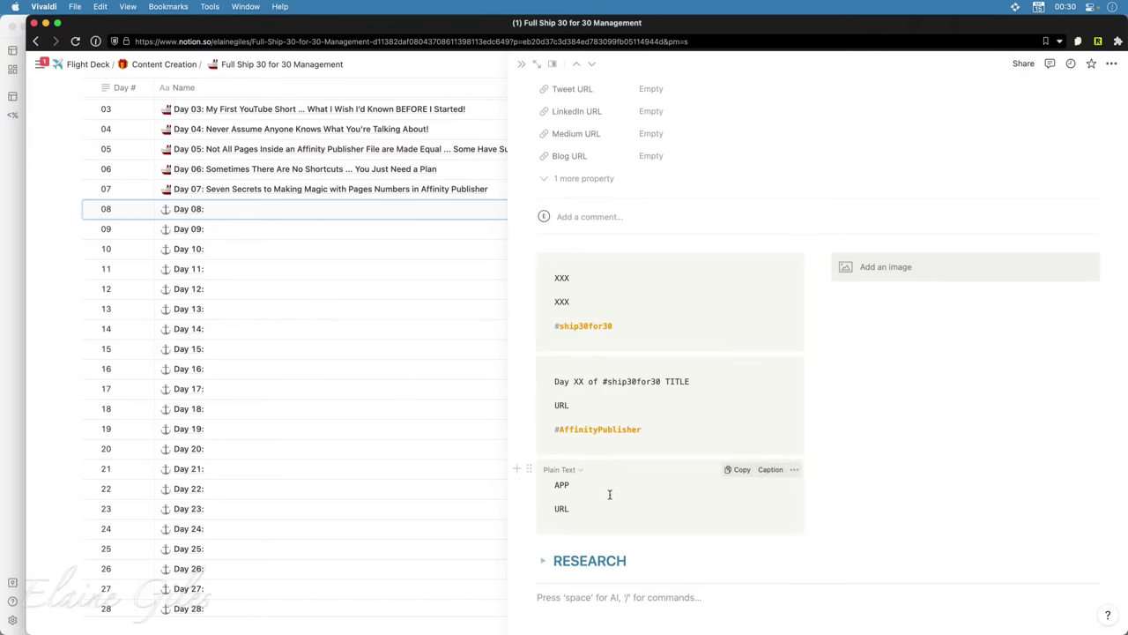
Overwrite APP in Day 08's third code block, correcting the entry to 'Short'
double_click(562, 484)
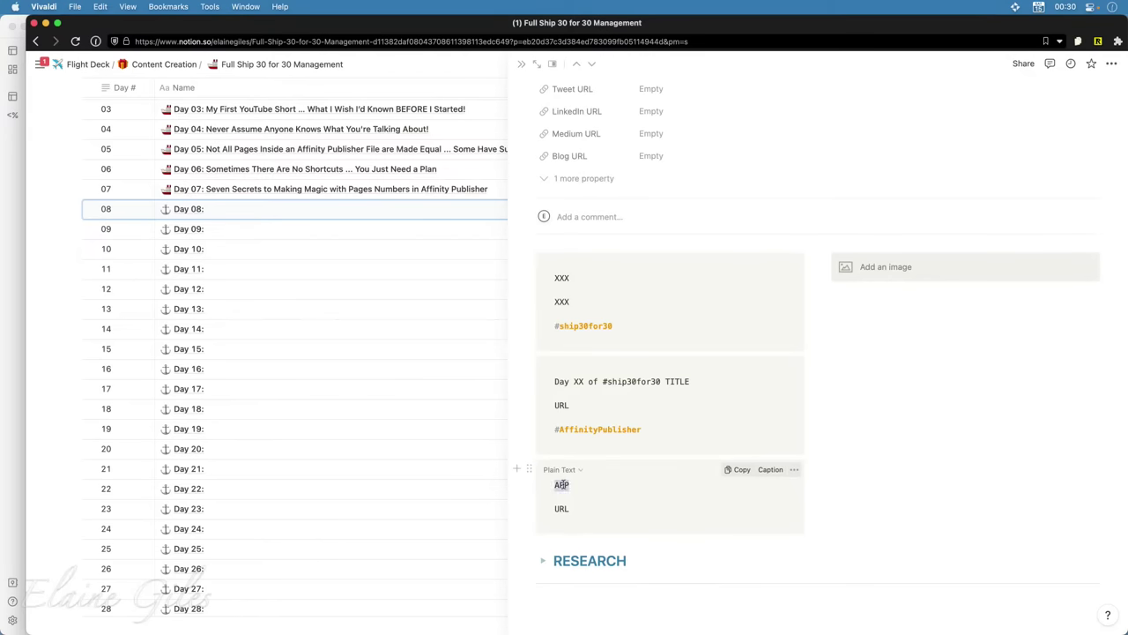
text(URL)
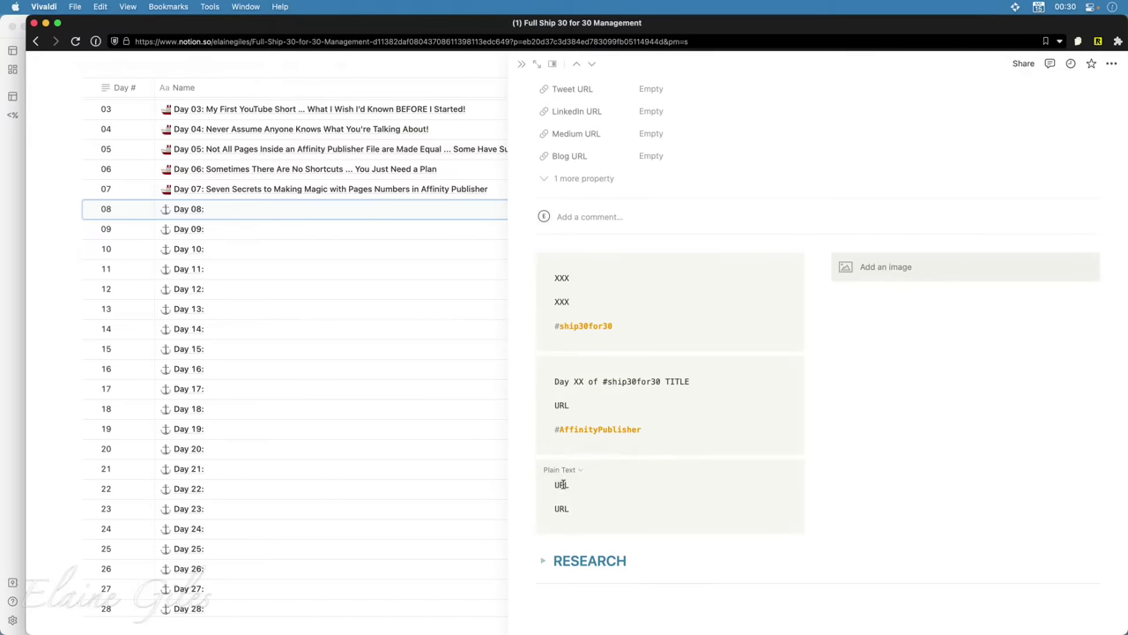
key(BackSpace)
key(BackSpace)
key(BackSpace)
text(Short)
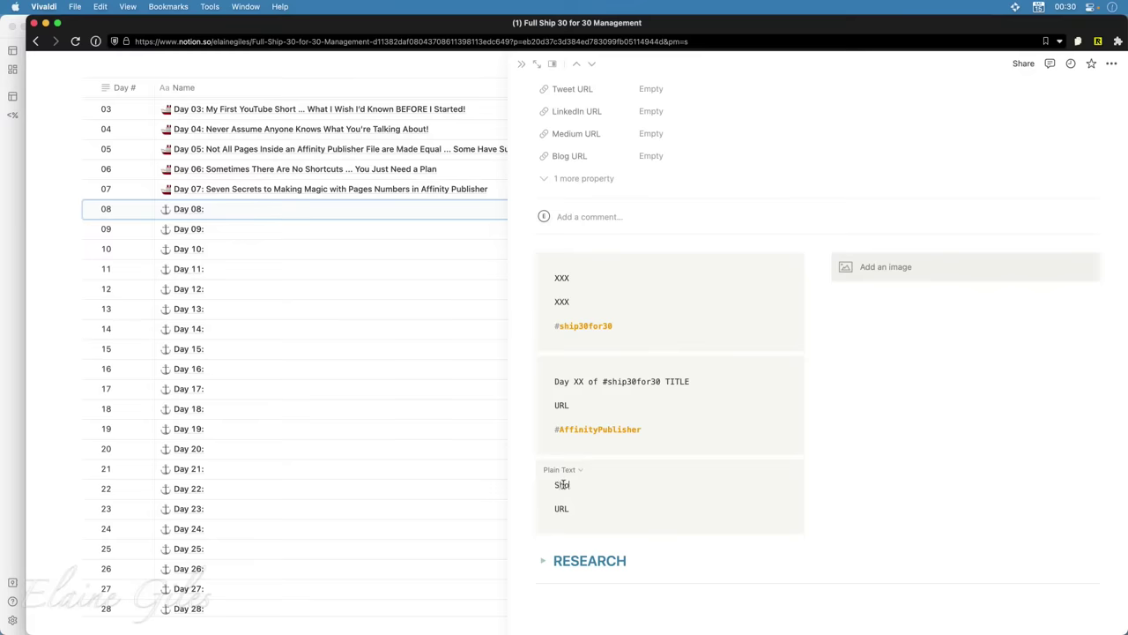